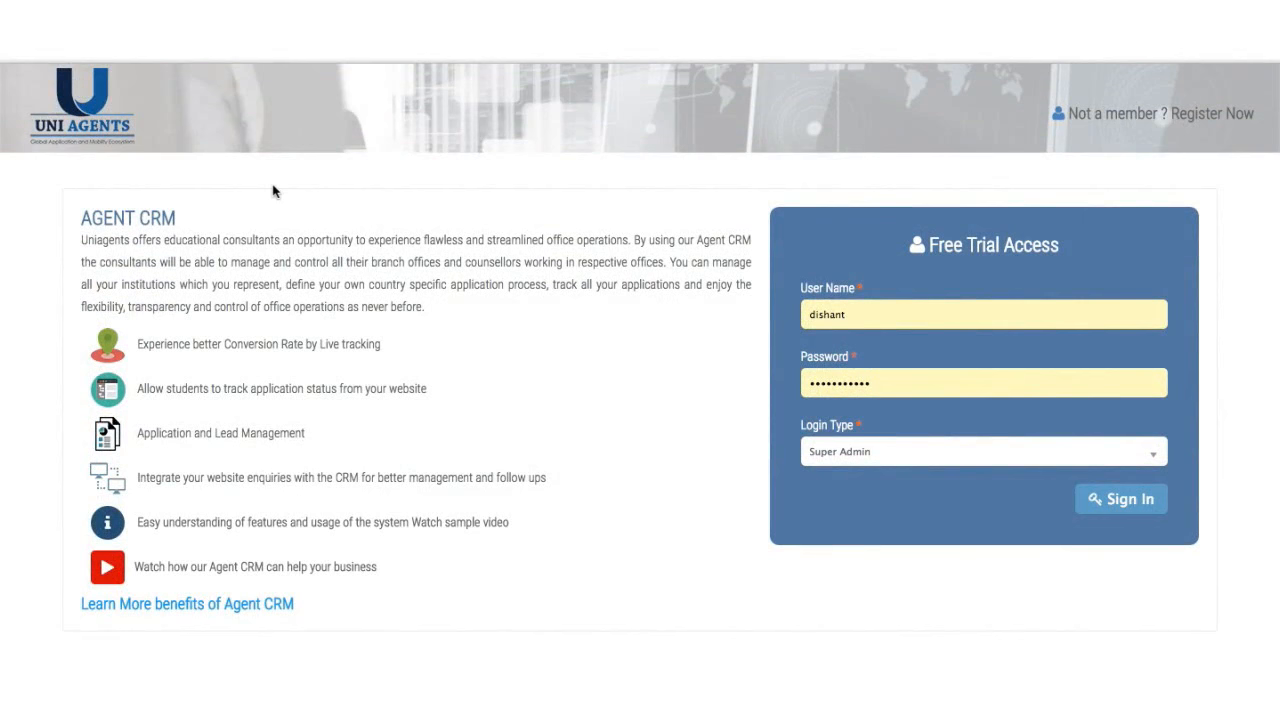
- Sign in to the CRM with the Super Admin login type
left_click(903, 462)
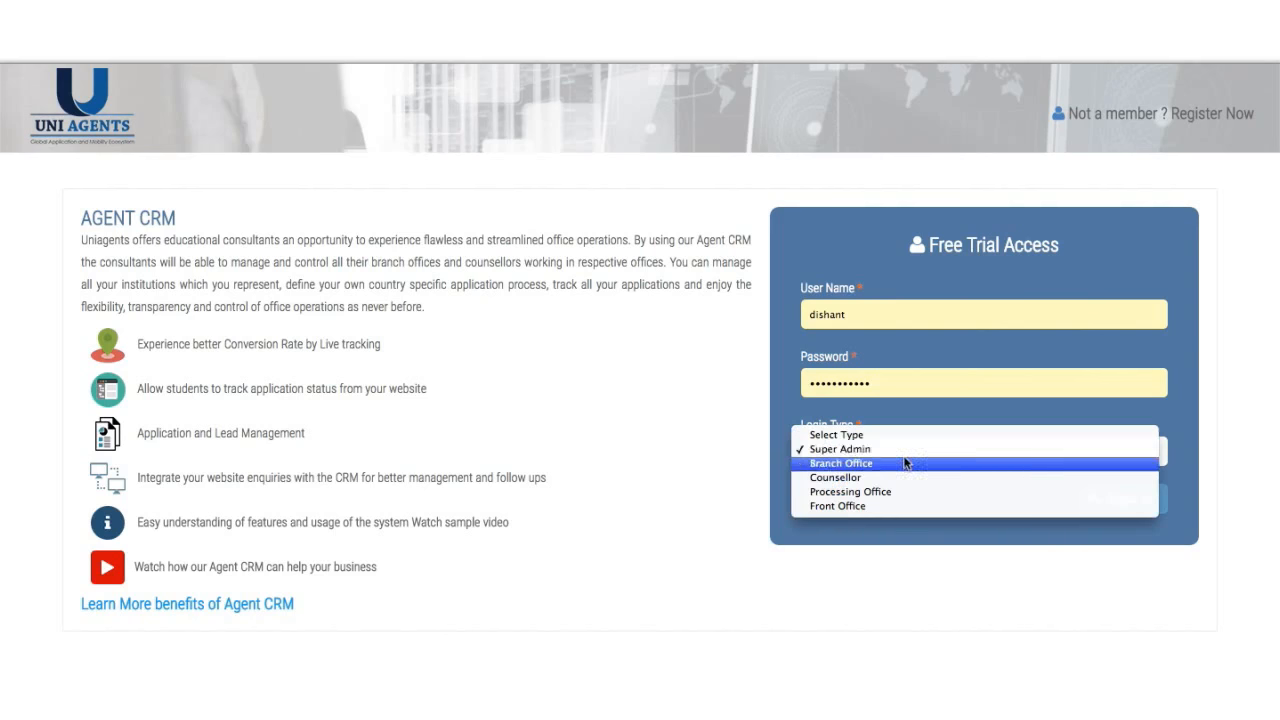
left_click(906, 450)
left_click(1127, 512)
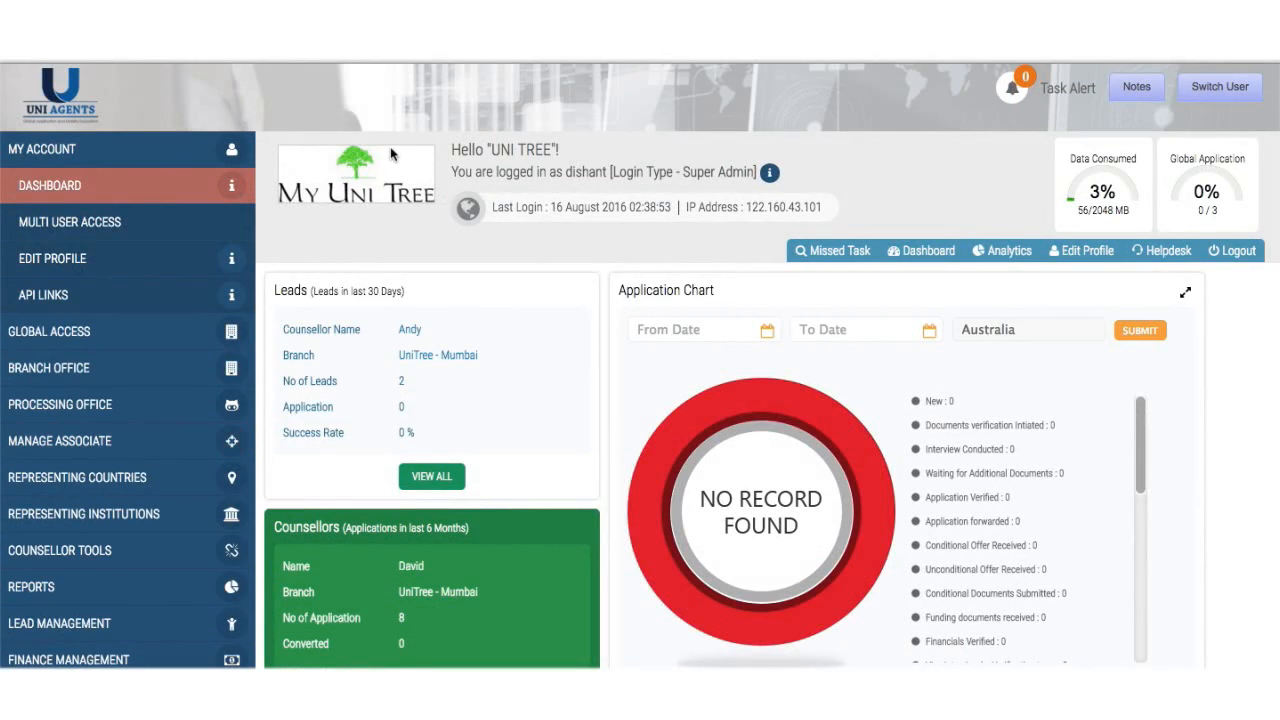
scroll(586, 400, "down", 5)
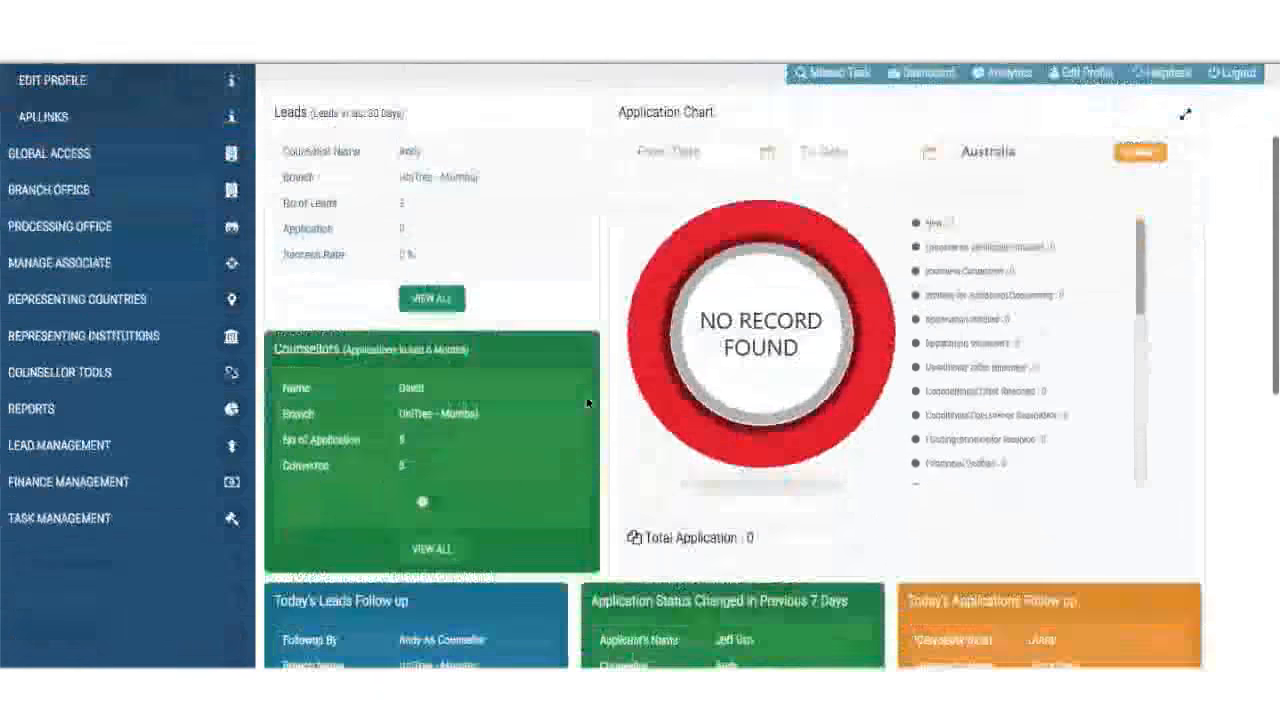
scroll(586, 400, "down", 10)
scroll(586, 400, "up", 15)
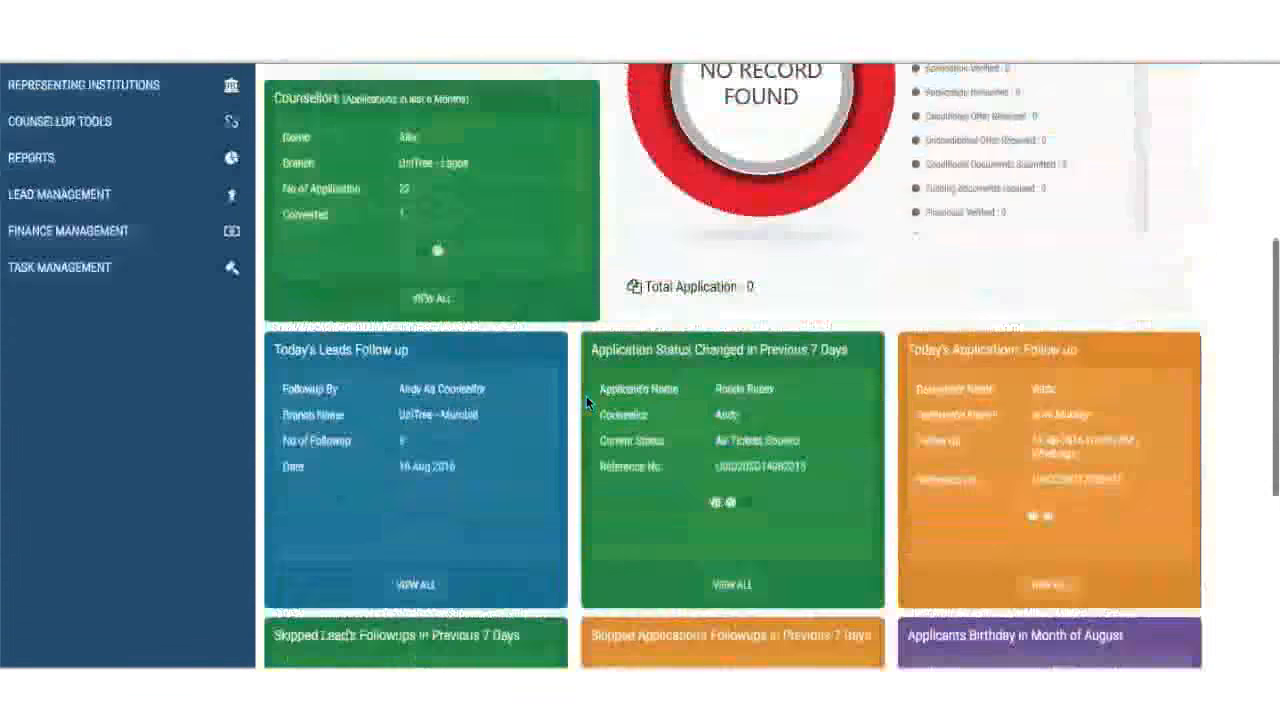
scroll(586, 402, "down", 1)
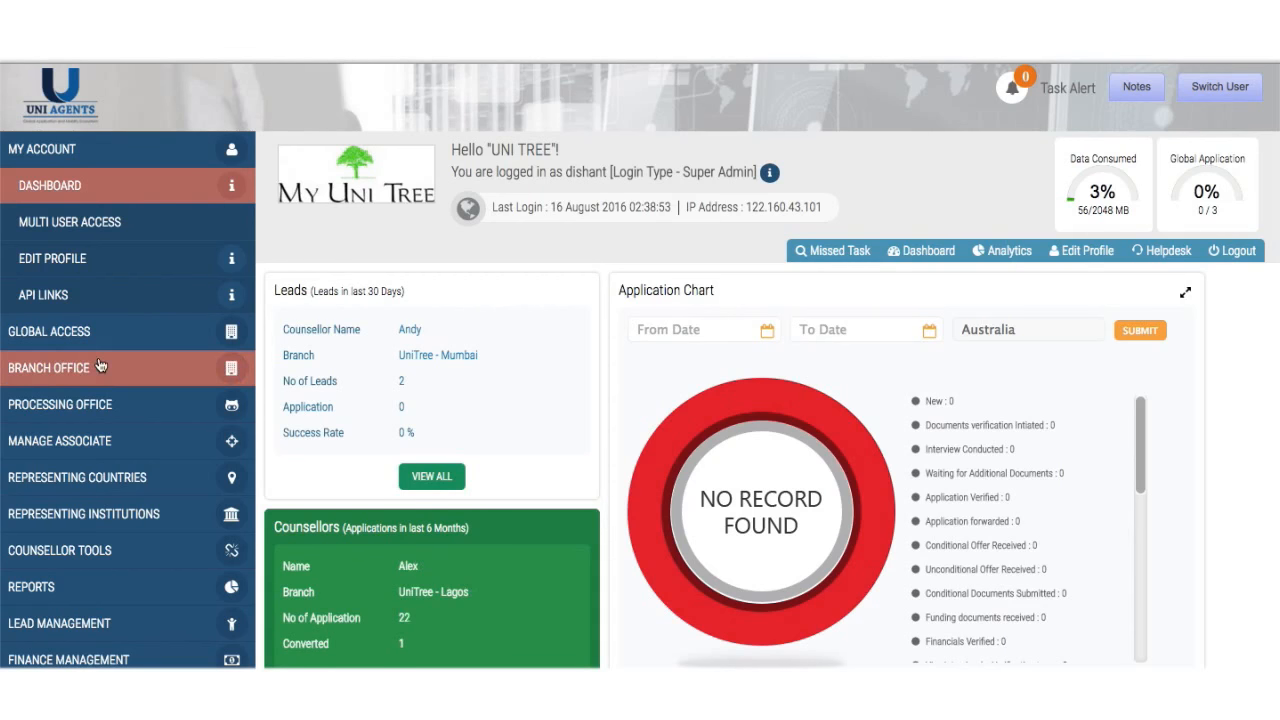
- Open the Add form under Representing Countries in the sidebar
left_click(109, 481)
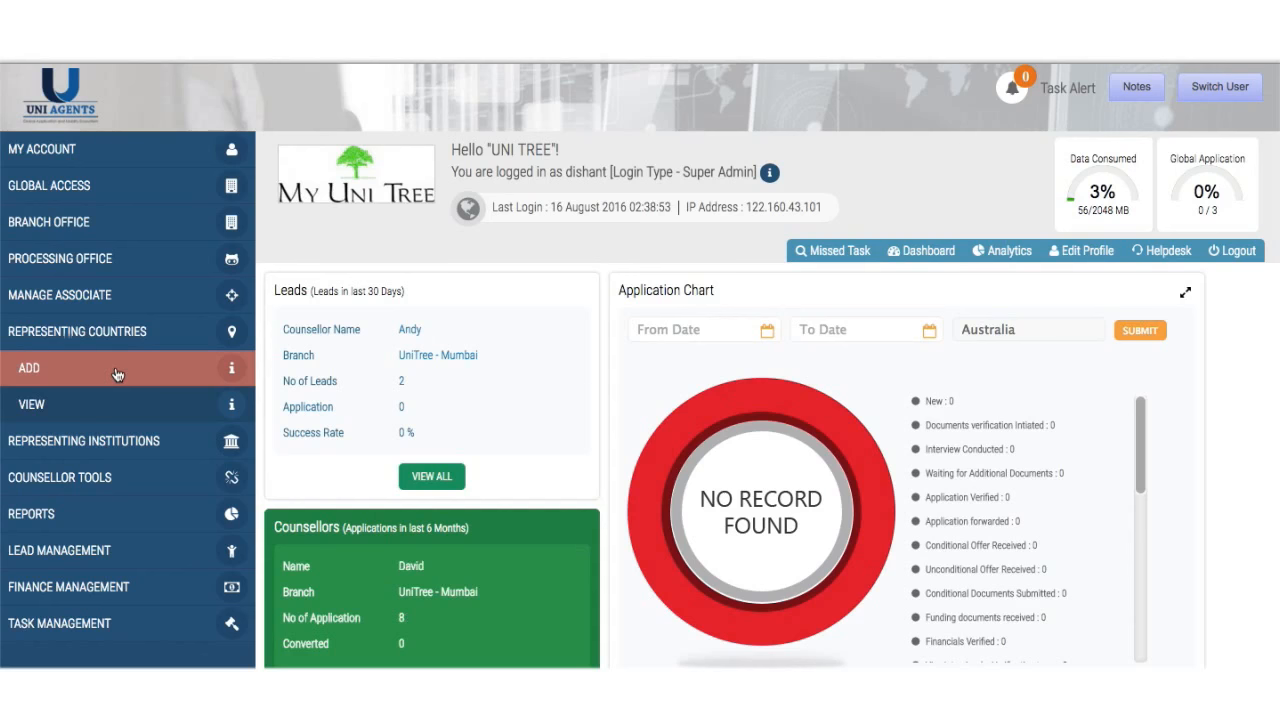
left_click(117, 374)
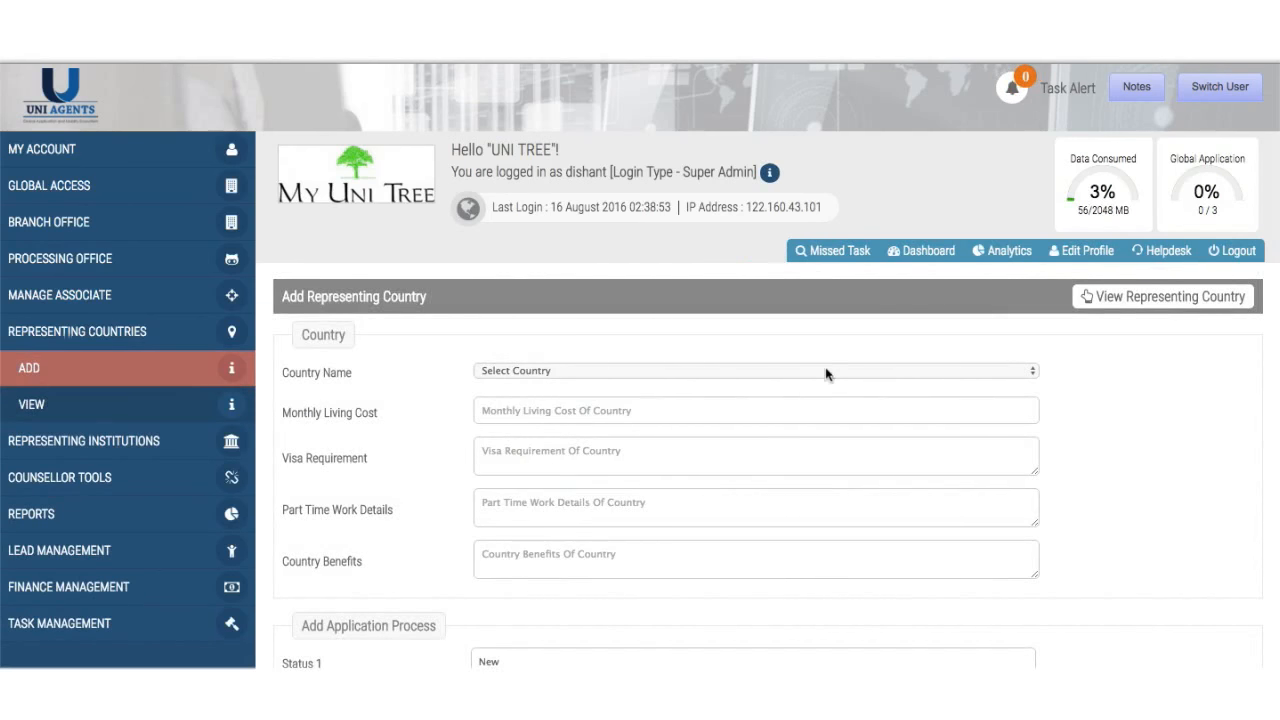
- Choose Austria as the Country Name
left_click(825, 373)
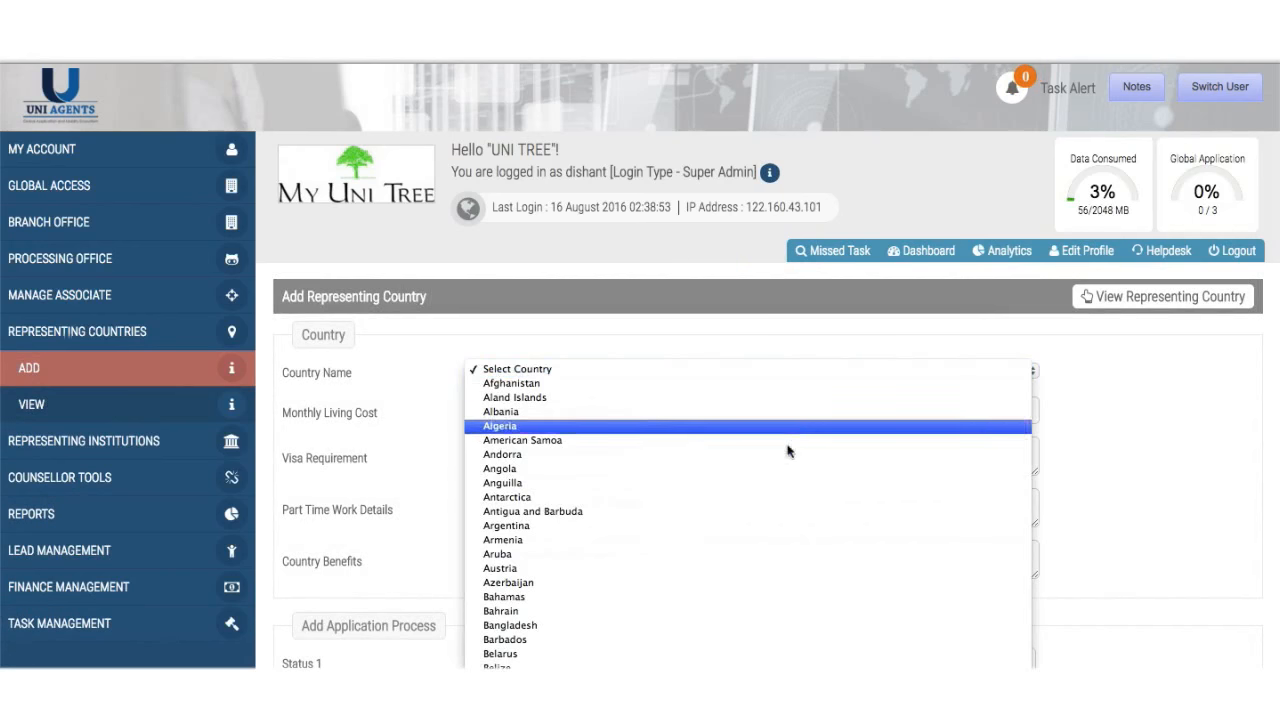
scroll(778, 467, "down", 5)
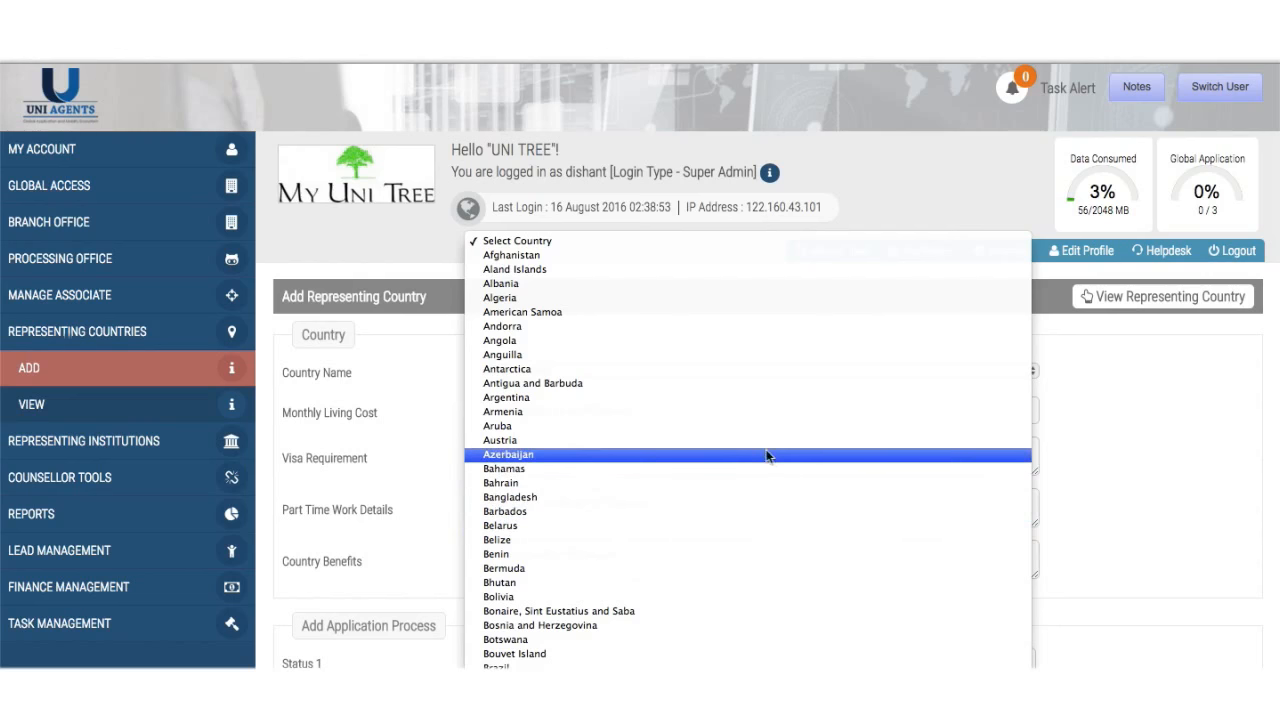
left_click(772, 445)
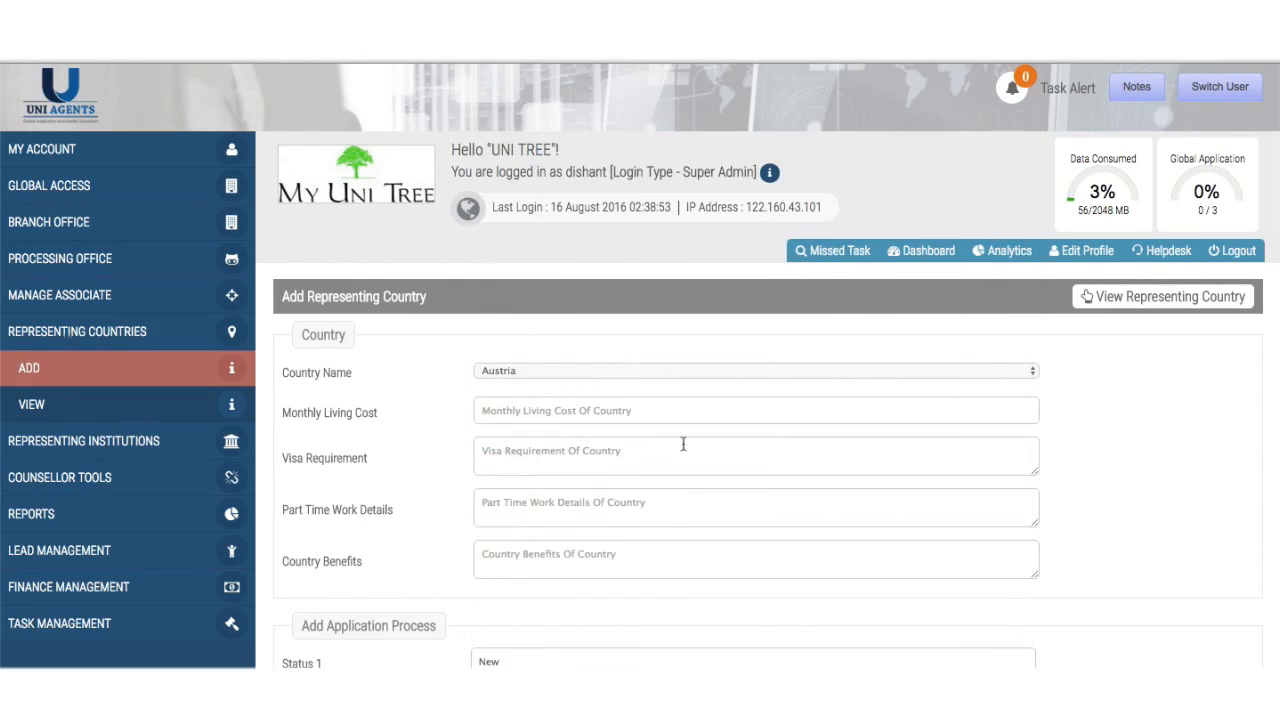
- Enter 600 EUROS living cost, visa requirement xxxxx, and 20 hours per week term-time work
scroll(636, 418, "down", 2)
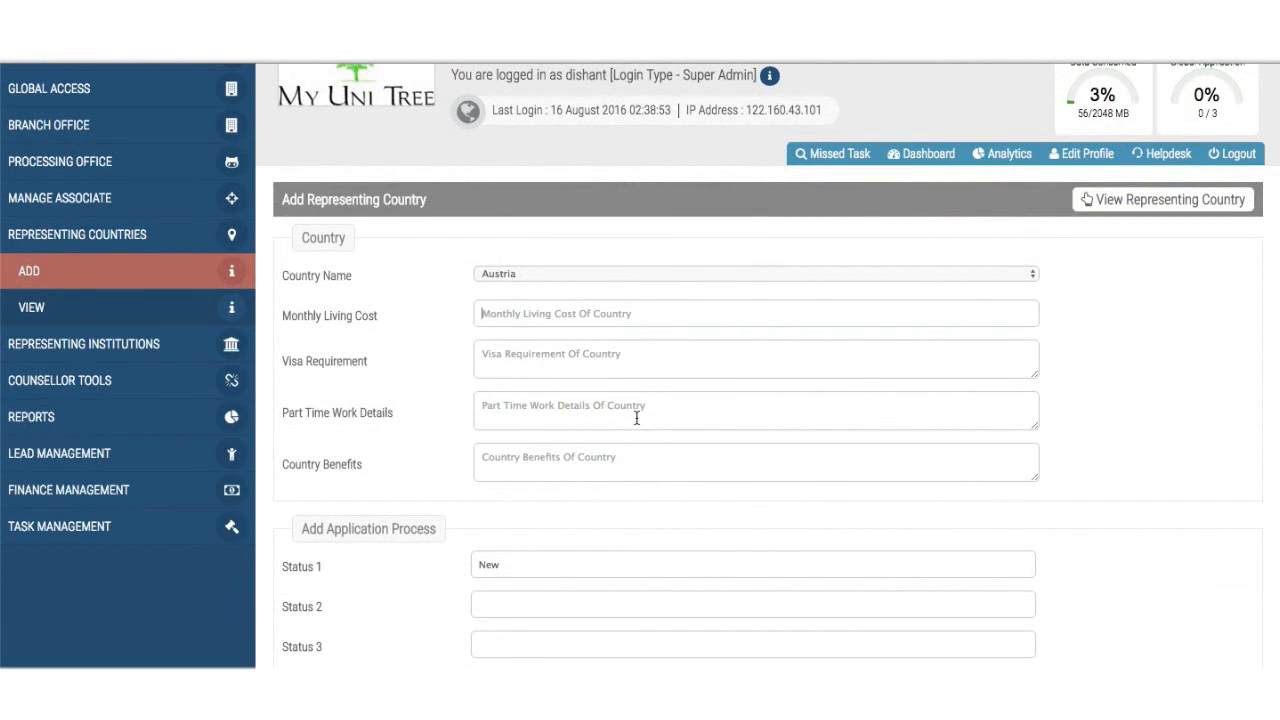
type("600 EU")
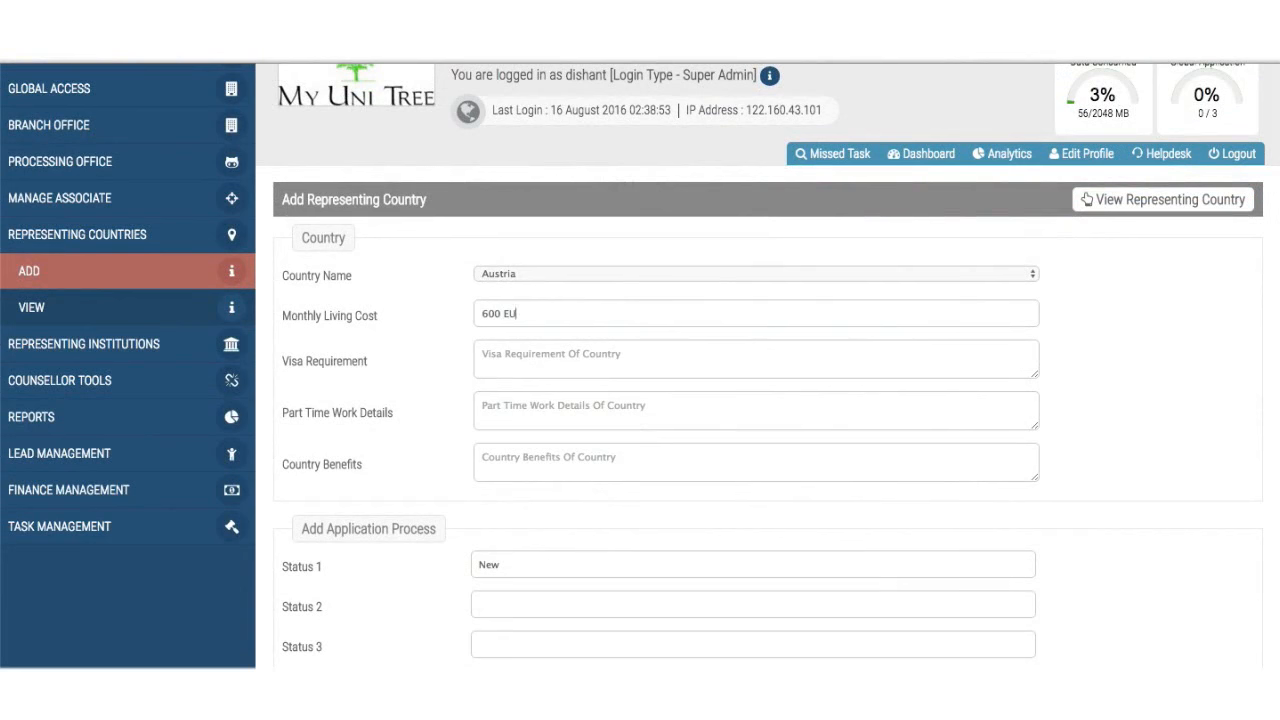
type("ROS")
left_click(624, 357)
type("xxxxx")
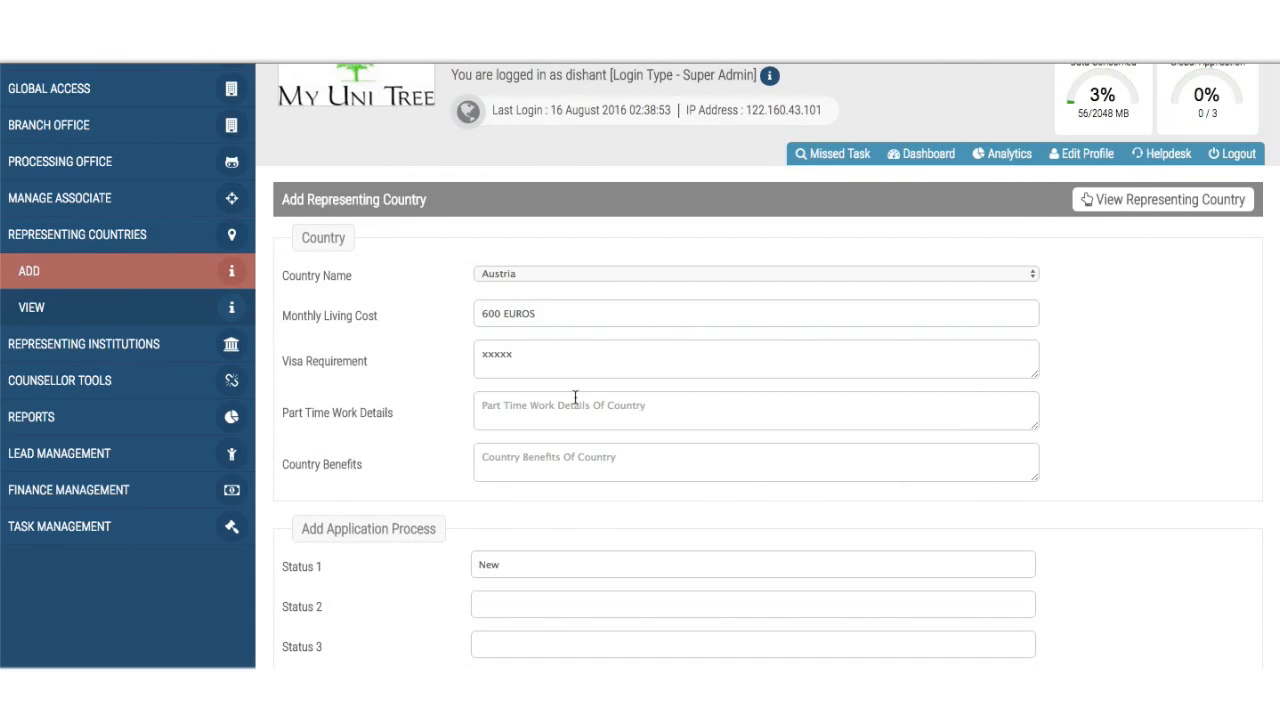
type("20 hours per week during term time and")
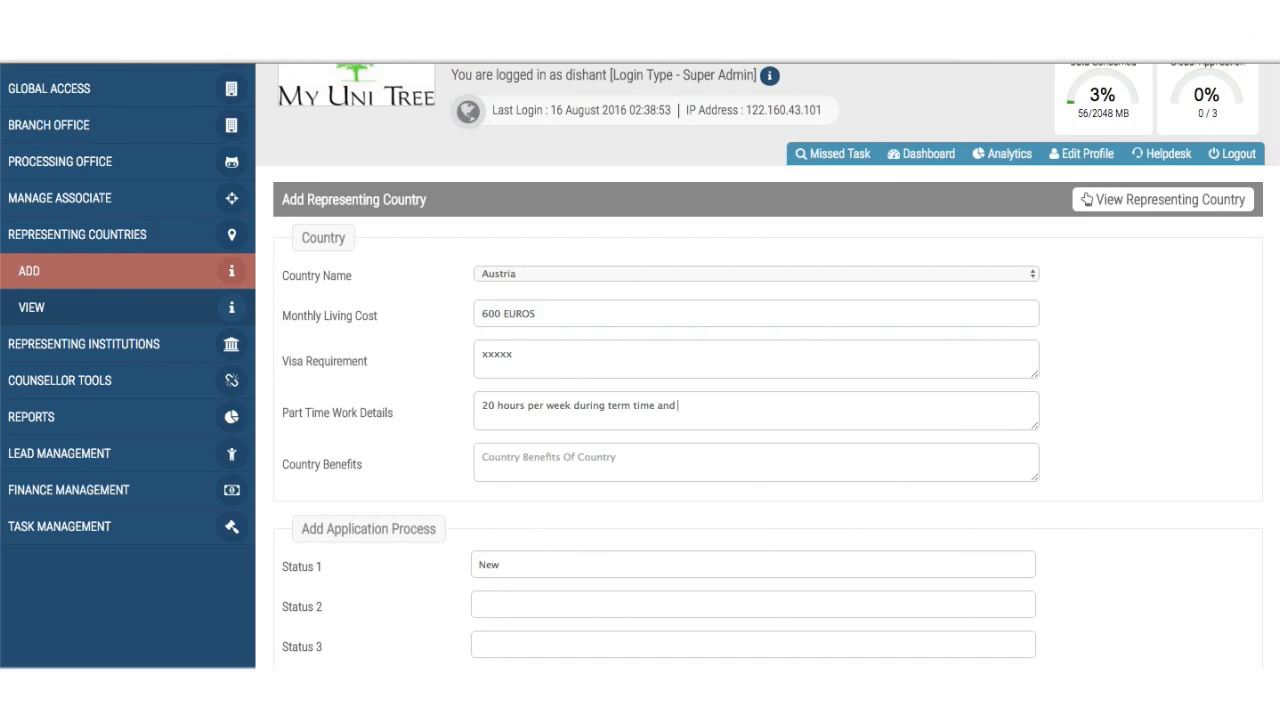
type(" ....xxx")
scroll(640, 400, "down", 1)
left_click(571, 376)
scroll(571, 378, "down", 2)
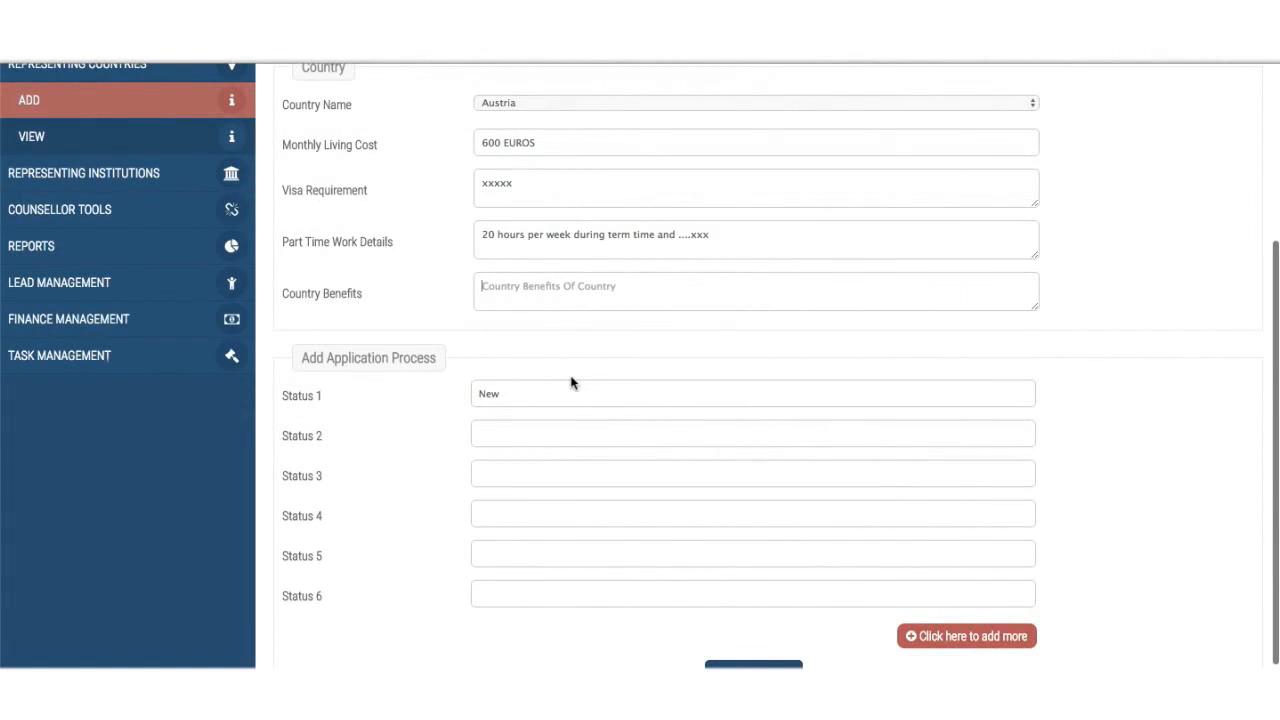
- Enter 'Post Study Work xxxxx' as Austria's country benefits
type("Post")
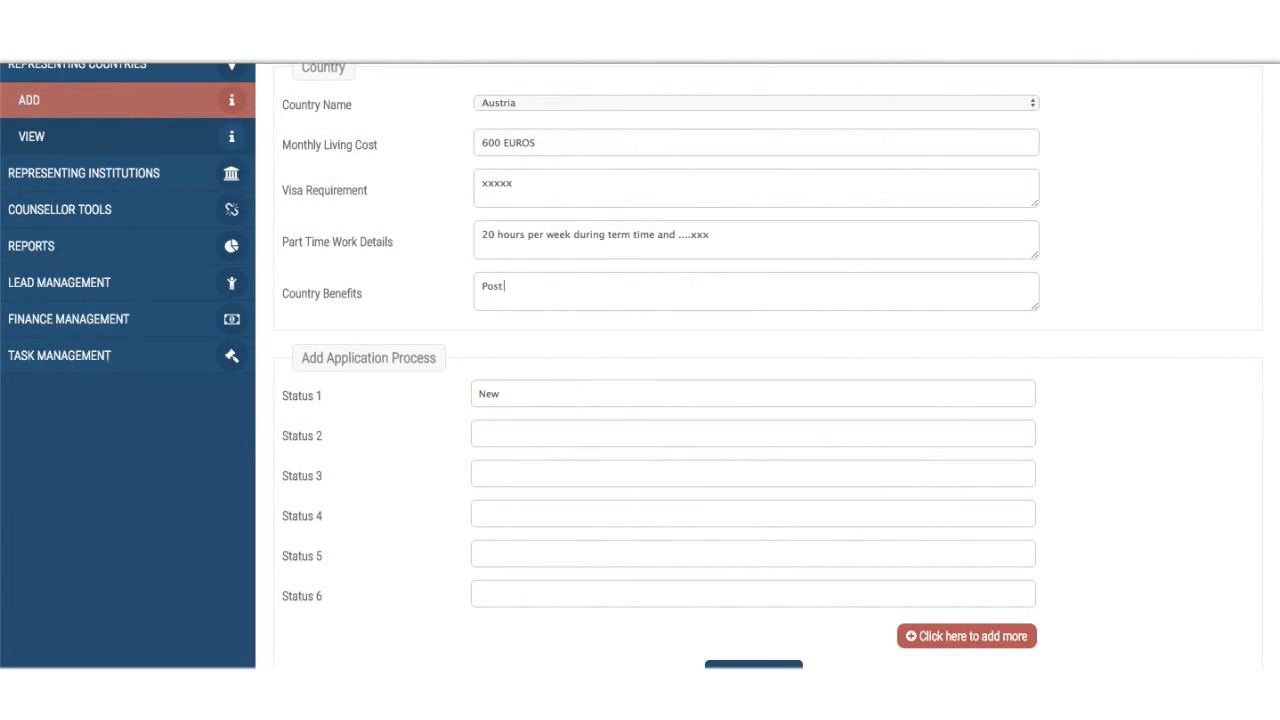
type(" Study Work xxxxx")
scroll(744, 281, "down", 1)
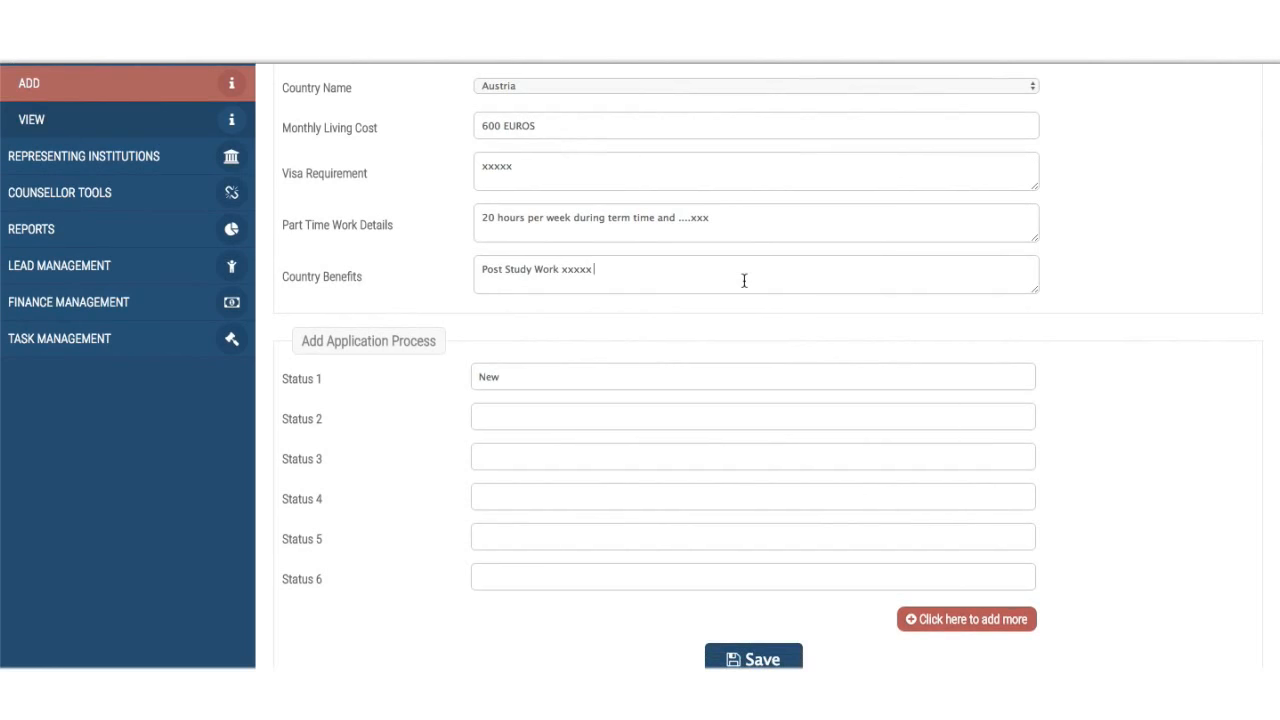
scroll(744, 281, "down", 1)
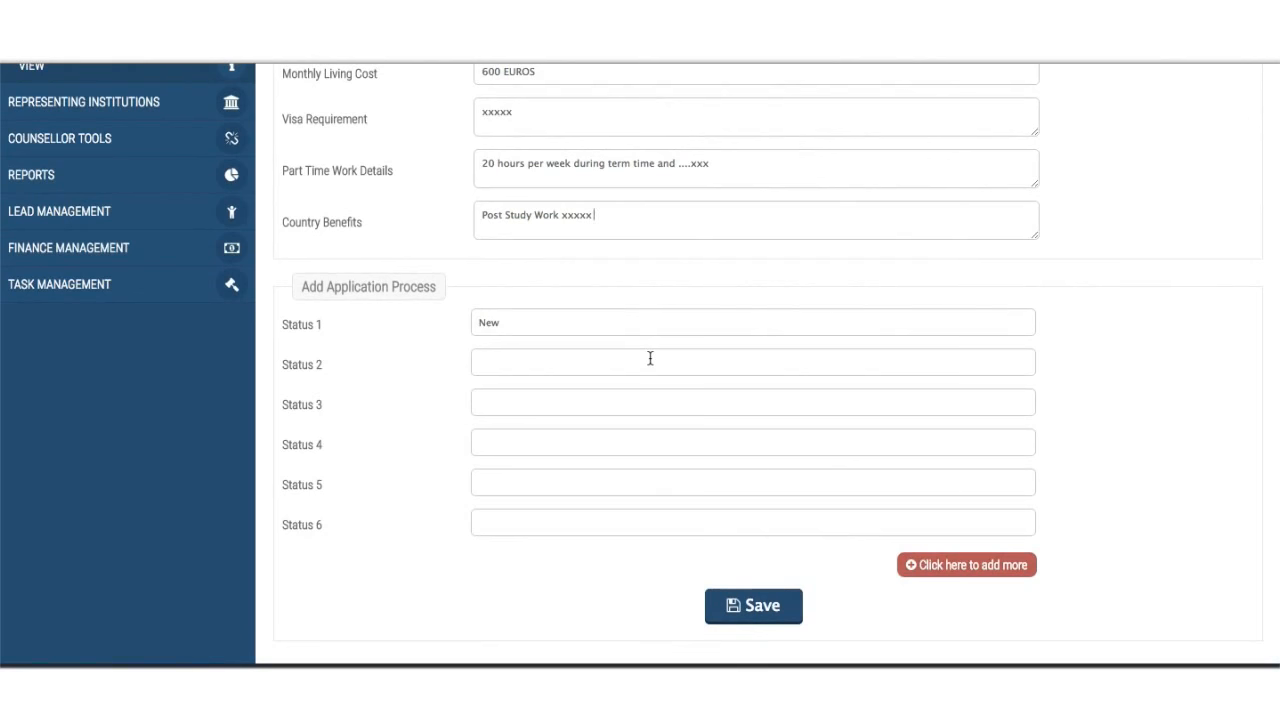
scroll(620, 361, "up", 2)
scroll(620, 361, "down", 2)
left_click(620, 361)
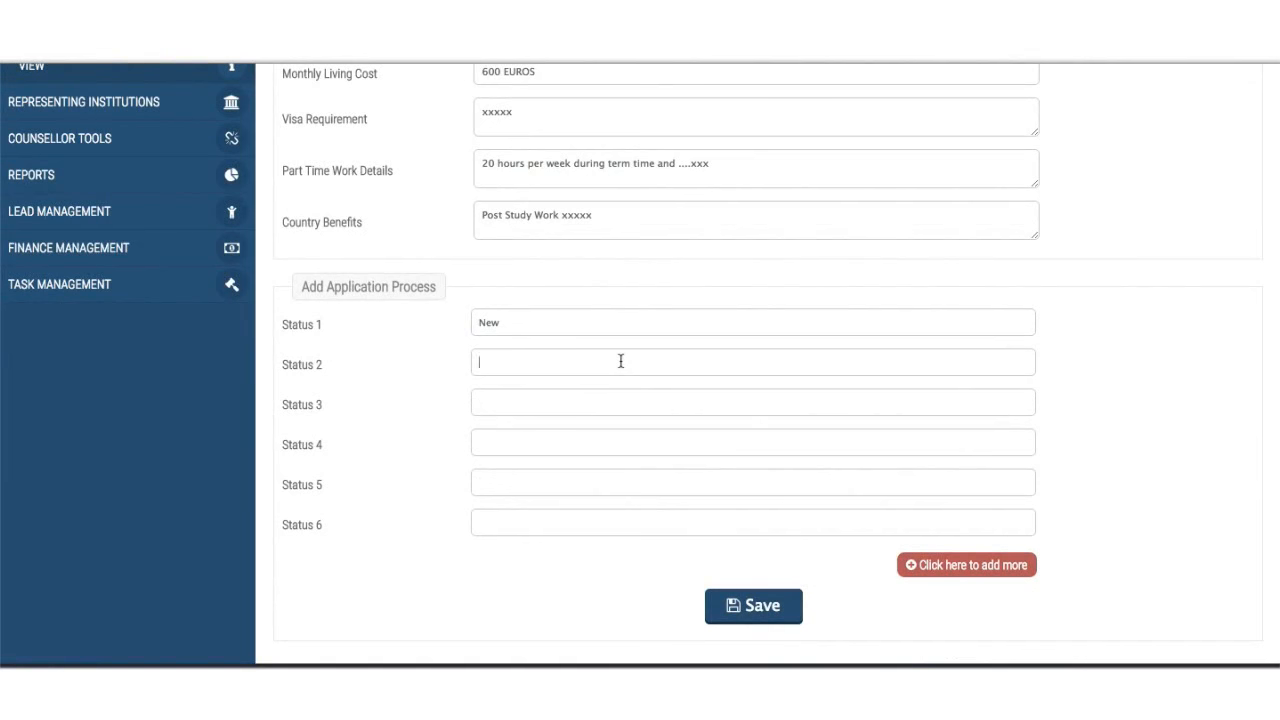
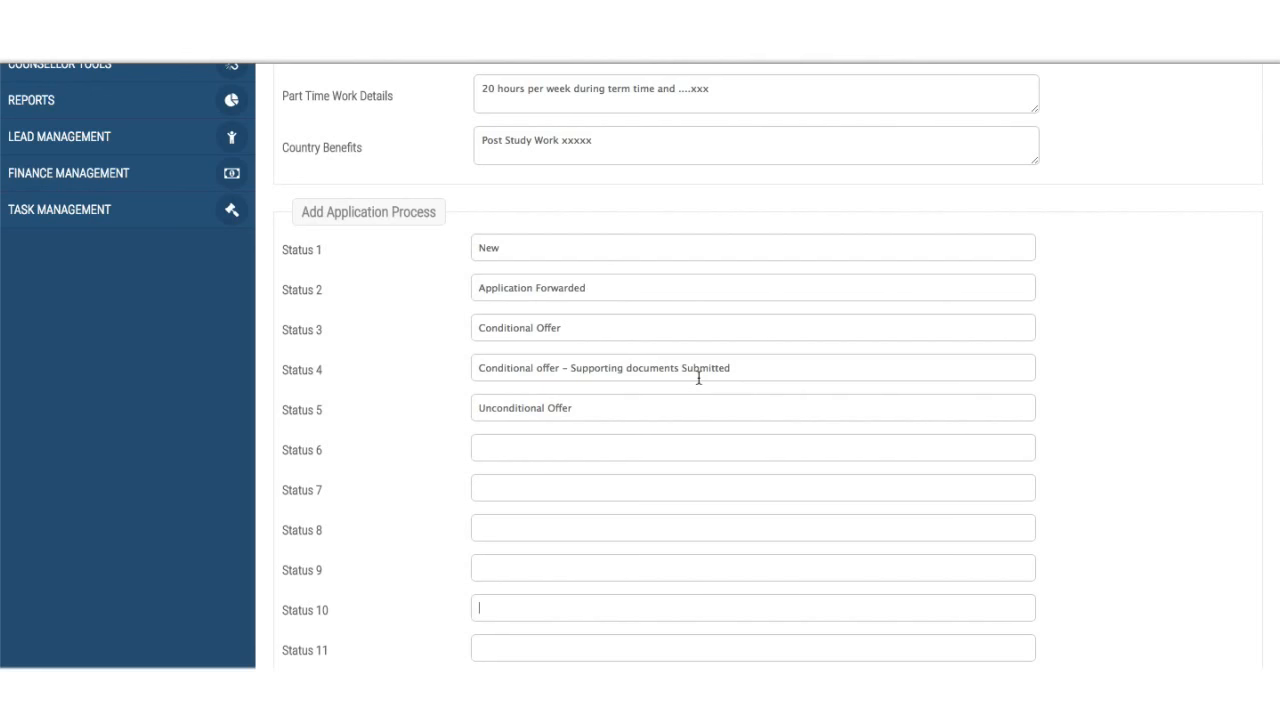
- Scroll through the Austria form to review its details and Status 1–5 names
scroll(698, 378, "down", 3)
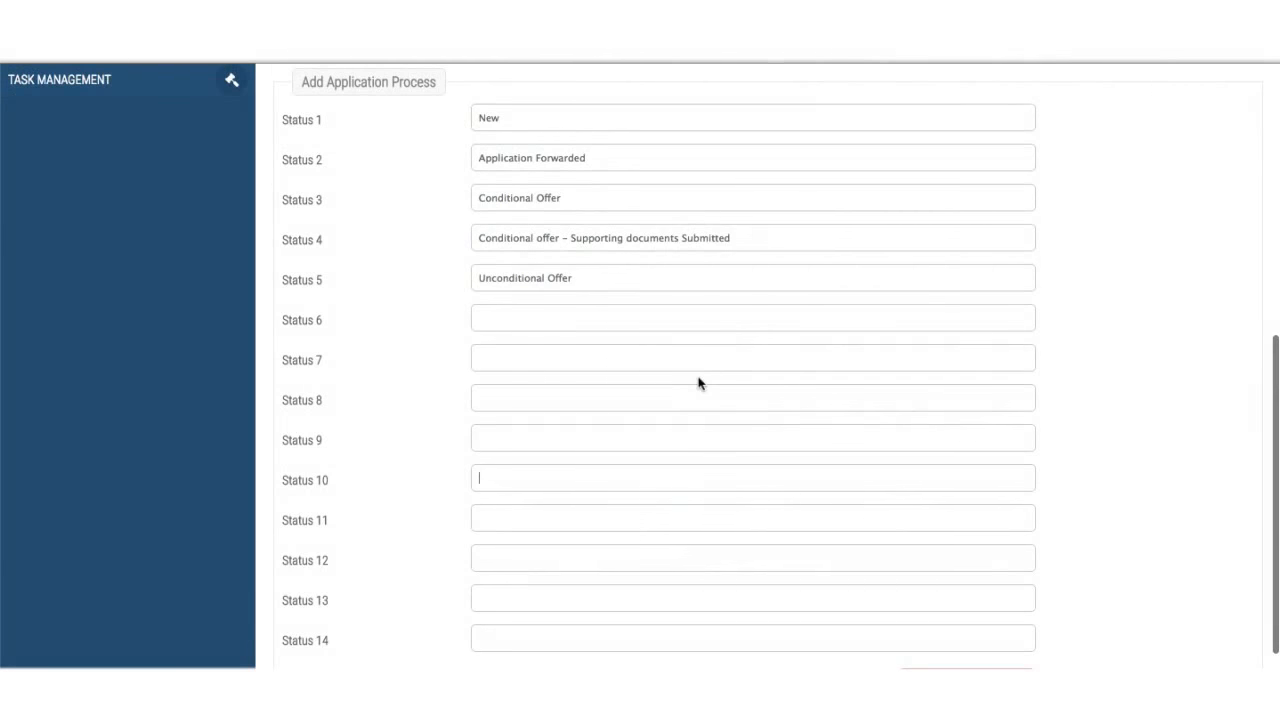
scroll(699, 385, "up", 1)
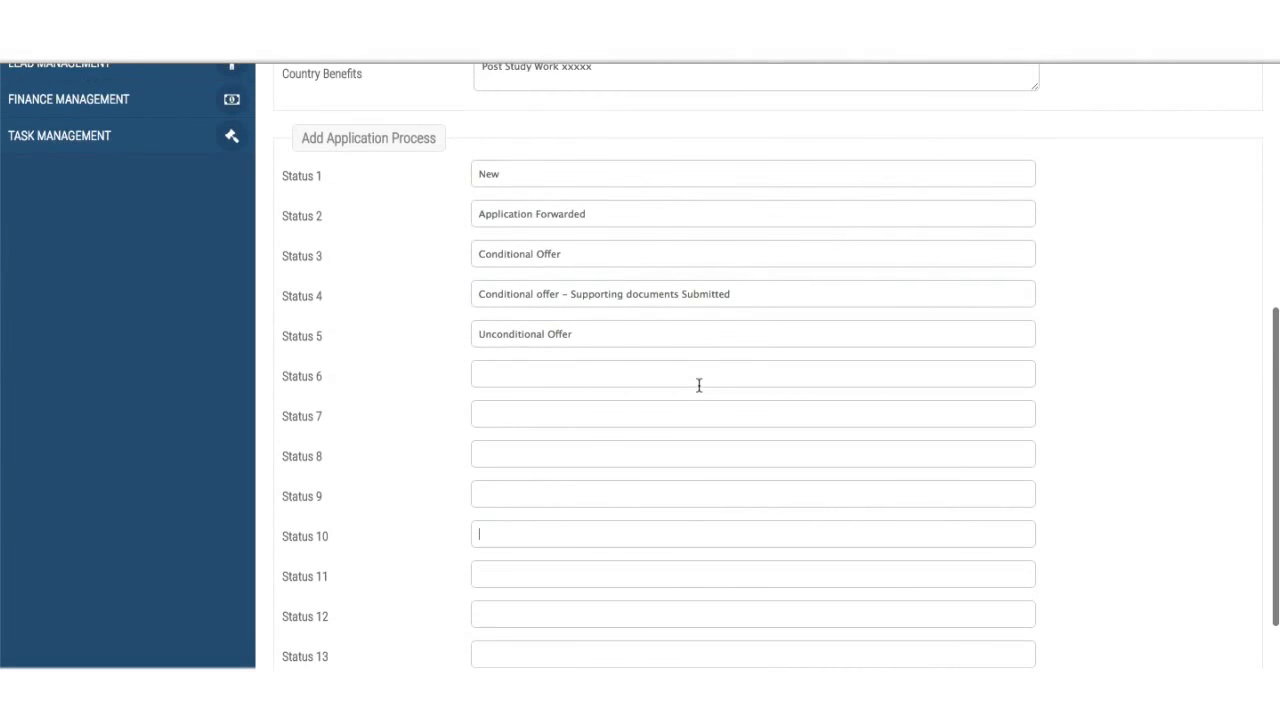
scroll(699, 385, "up", 3)
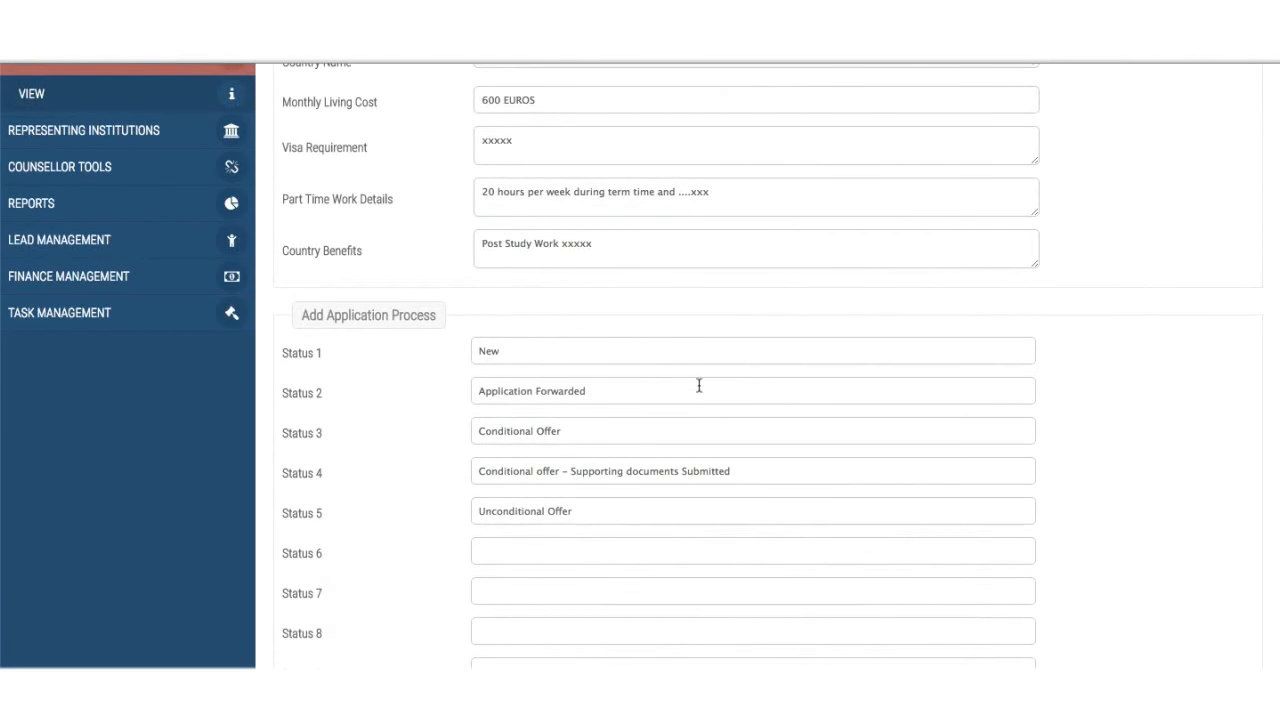
scroll(699, 385, "down", 6)
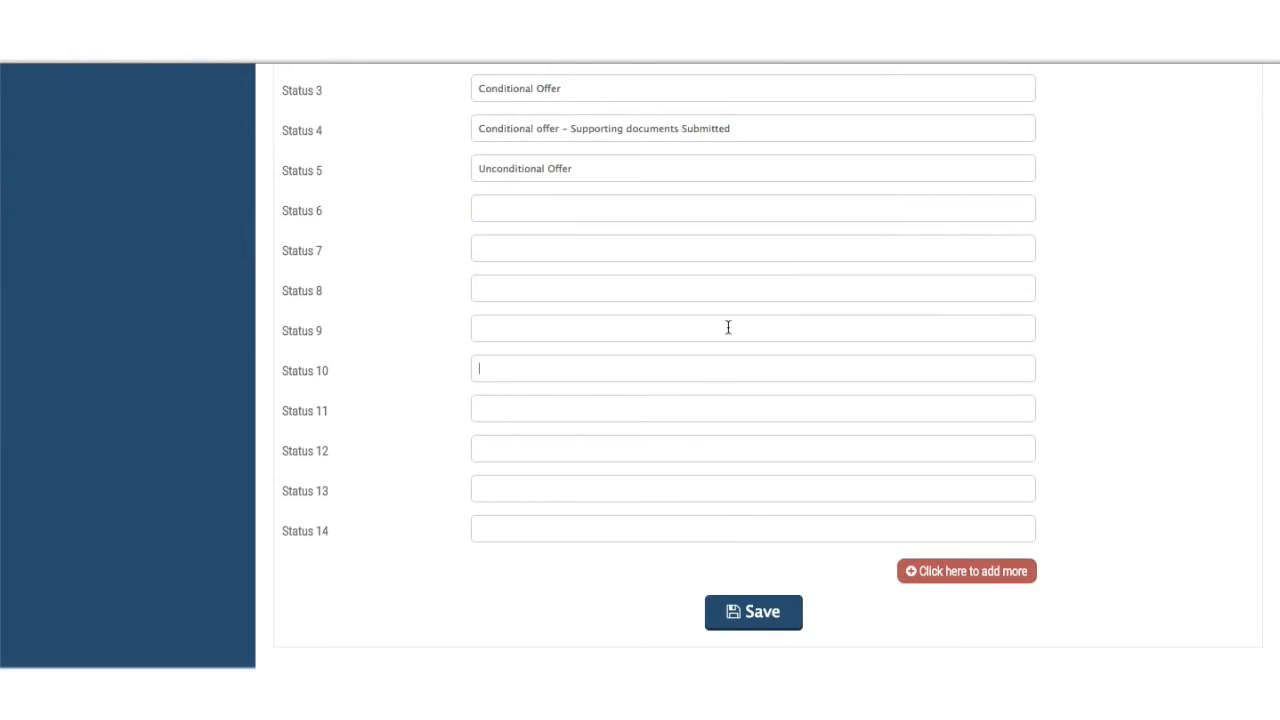
scroll(728, 327, "up", 10)
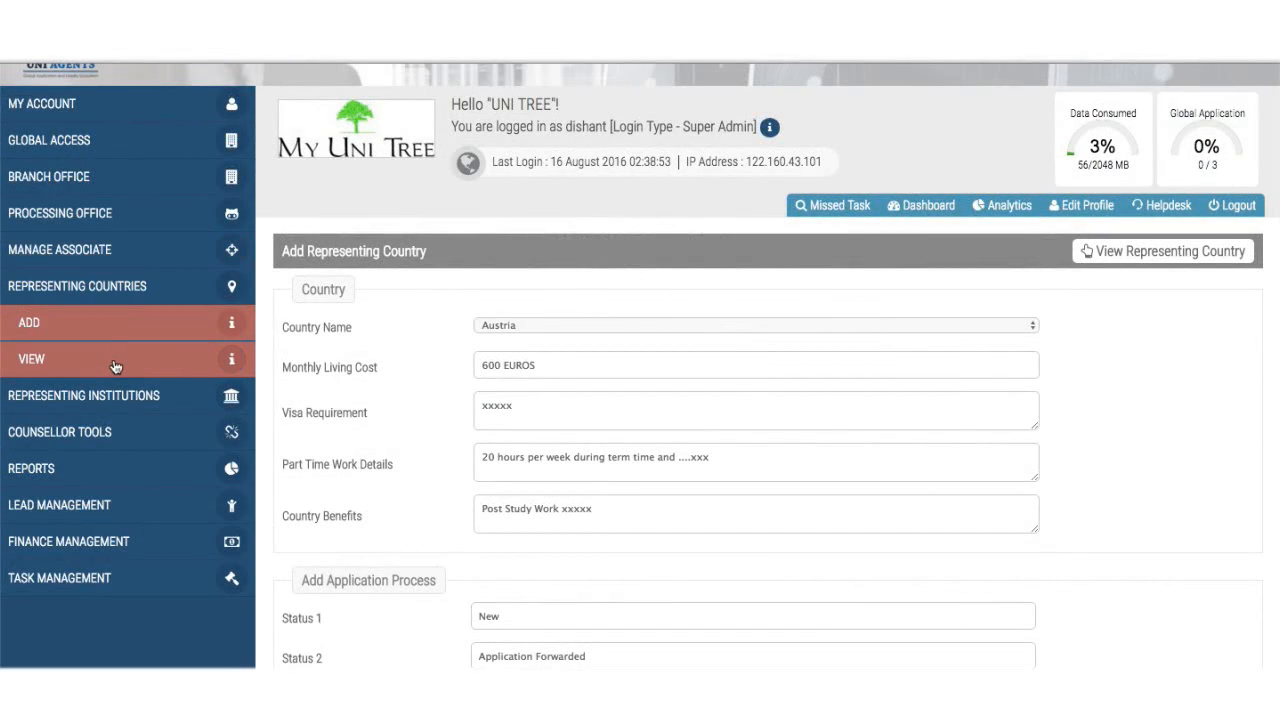
- Open the Representing Countries list and scroll through all 10 countries
left_click(115, 366)
scroll(434, 514, "down", 2)
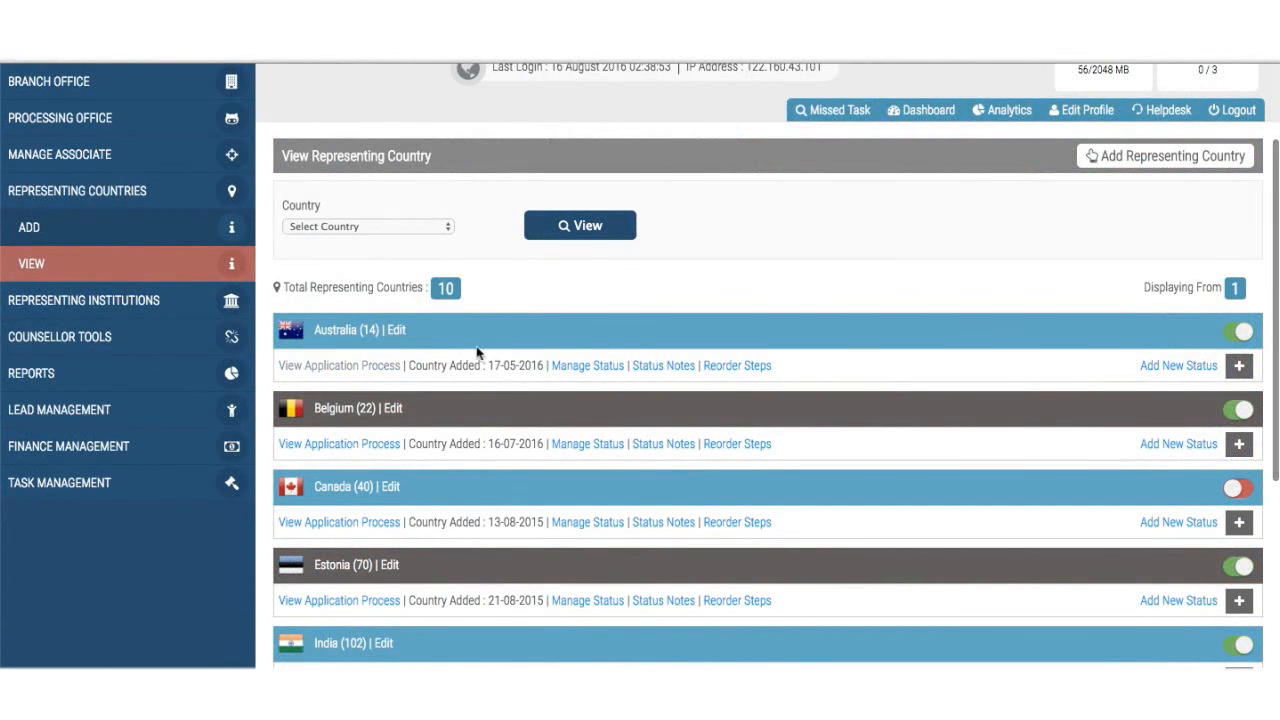
scroll(486, 389, "down", 3)
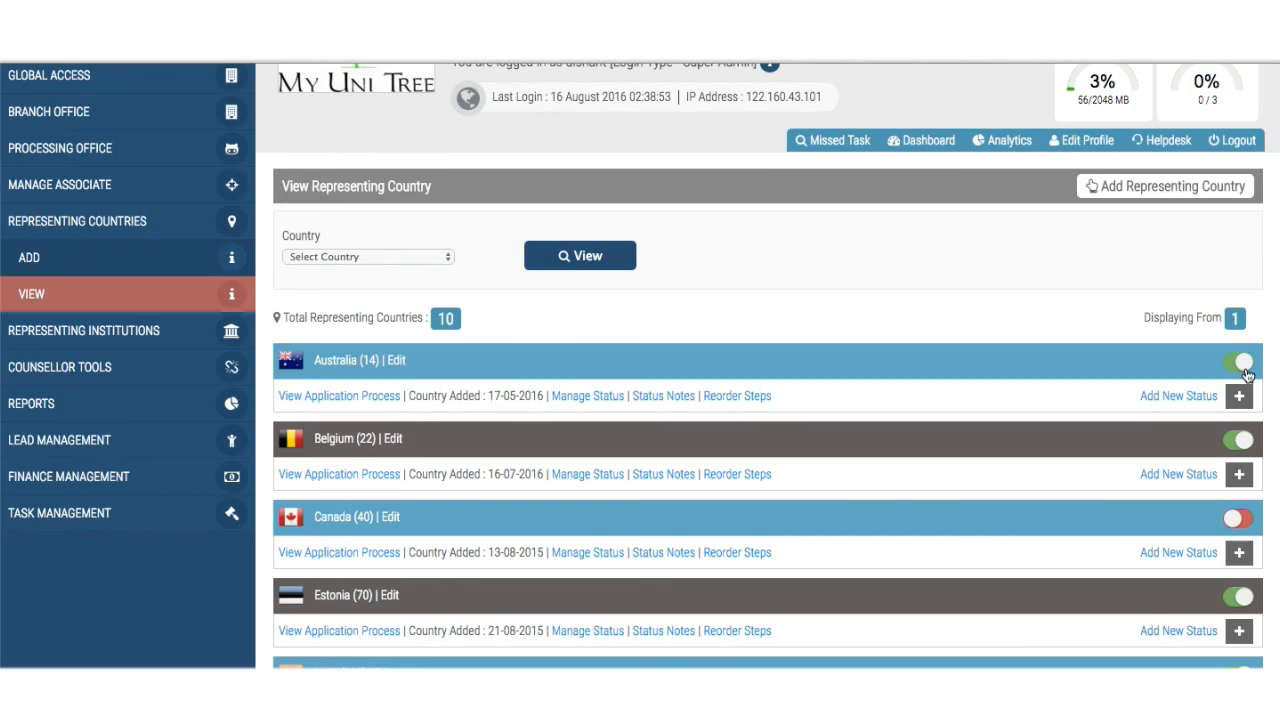
- Deactivate Australia as a representing country and dismiss the status-changed alert
left_click(1240, 368)
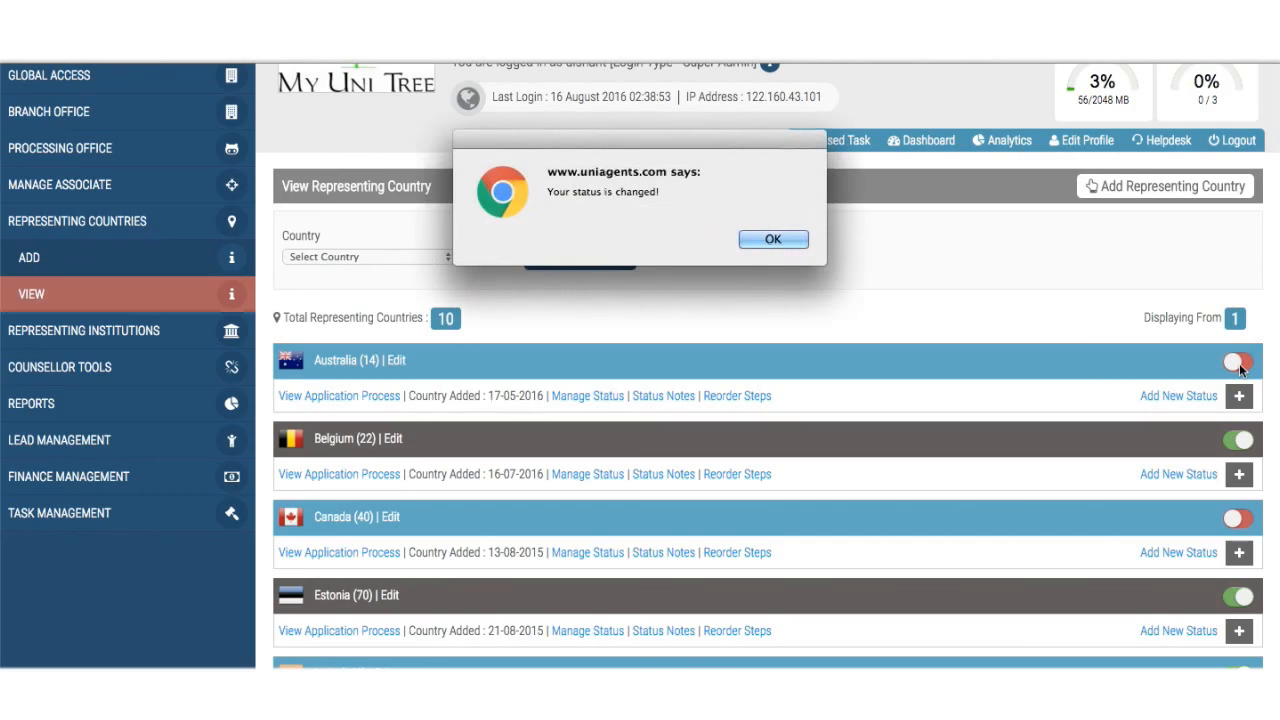
left_click(793, 242)
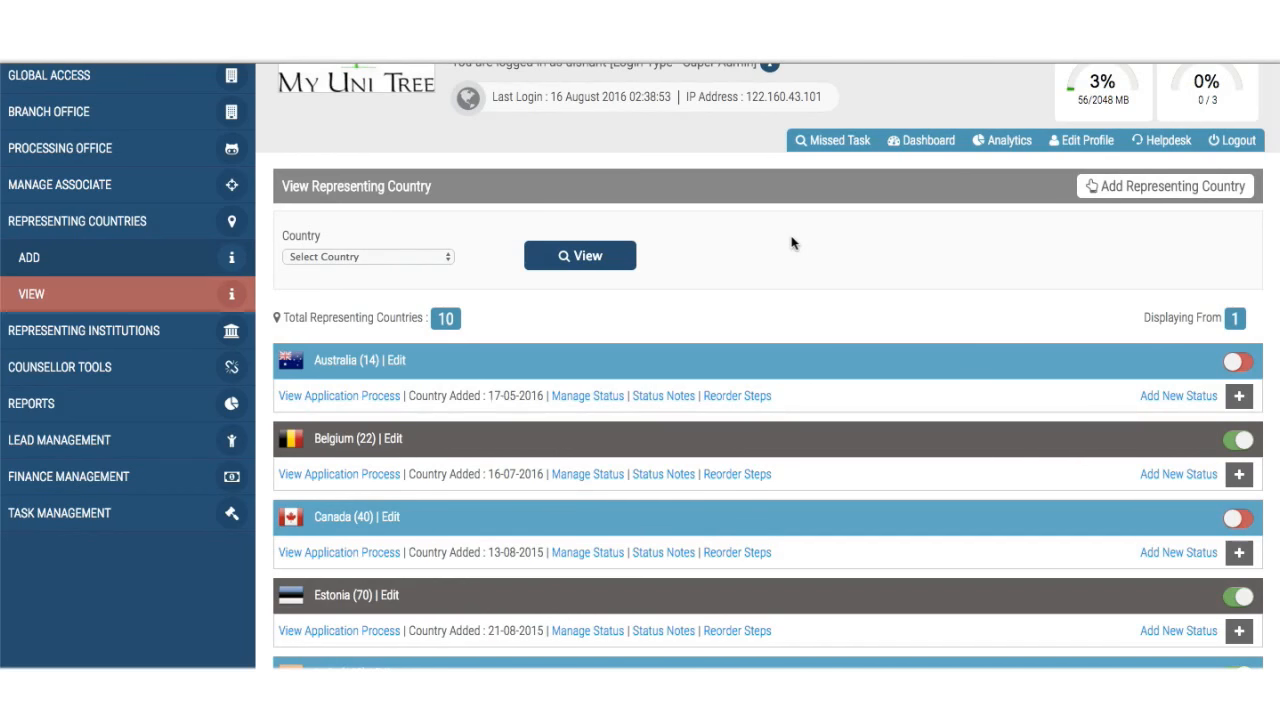
- Reactivate Australia, then expand and review its 20 application process statuses
left_click(1239, 366)
left_click(795, 245)
left_click(338, 399)
scroll(600, 586, "down", 5)
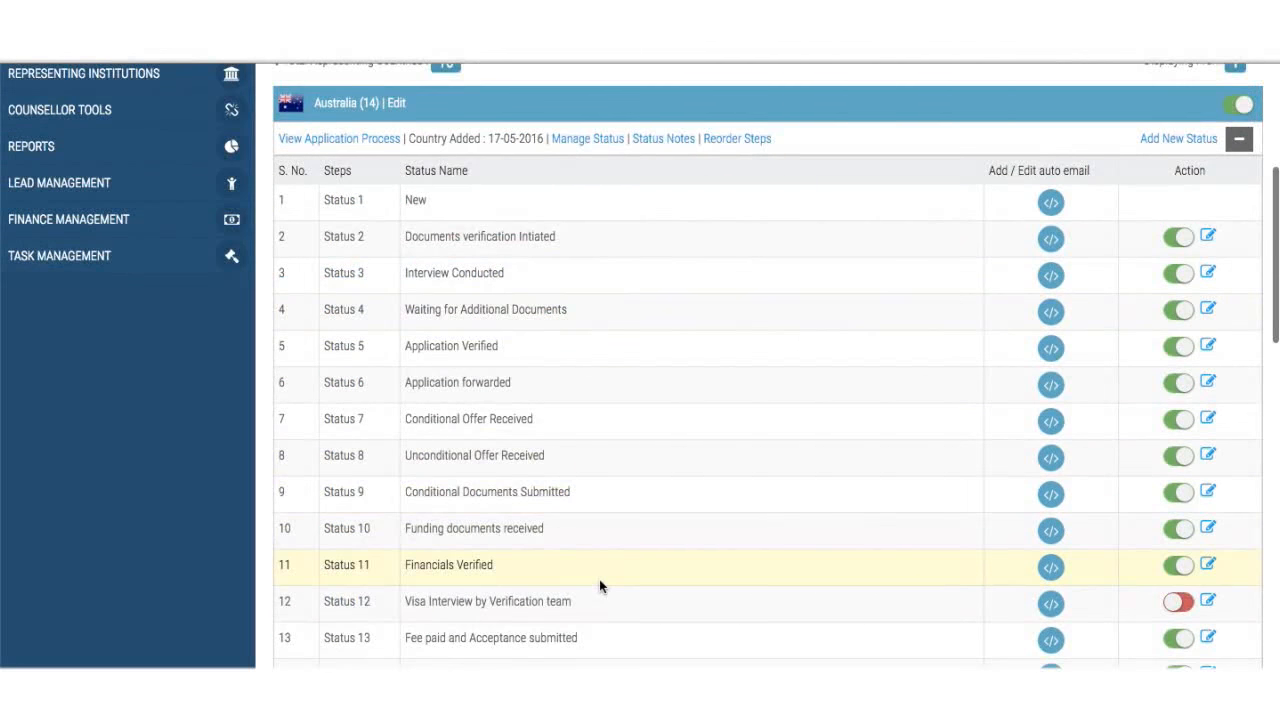
scroll(600, 586, "down", 3)
scroll(600, 586, "up", 3)
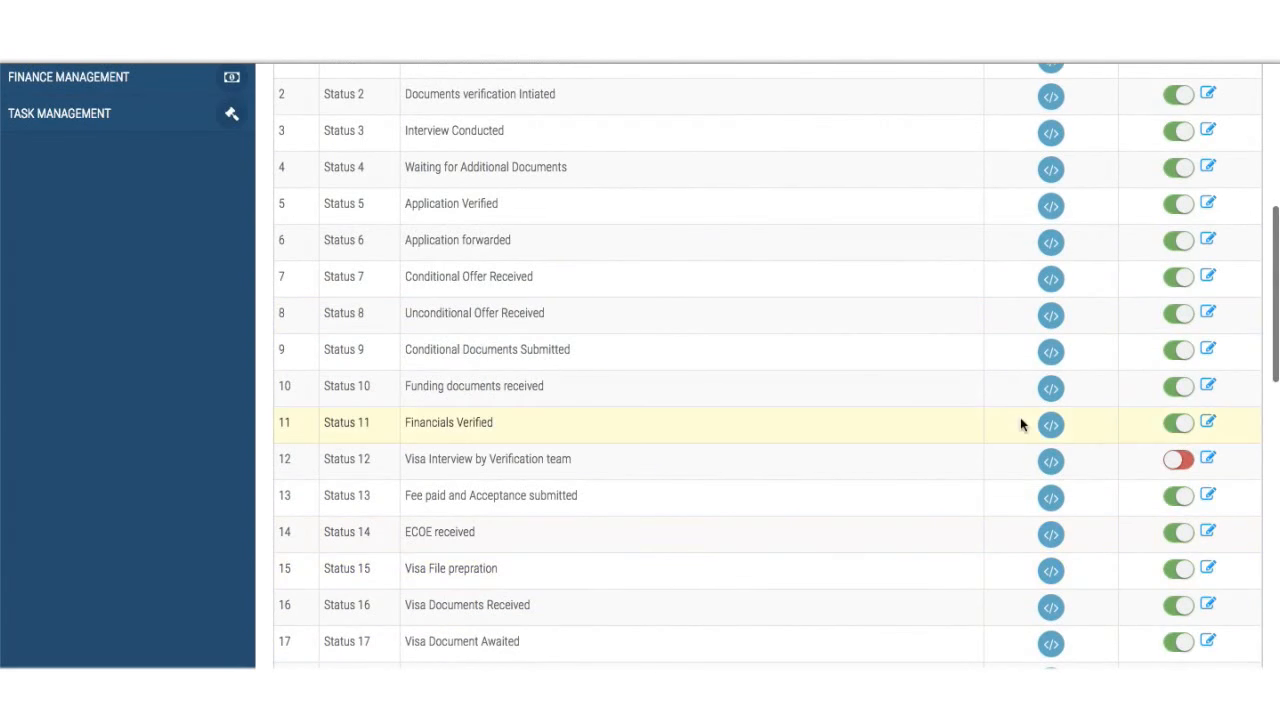
scroll(1080, 457, "up", 3)
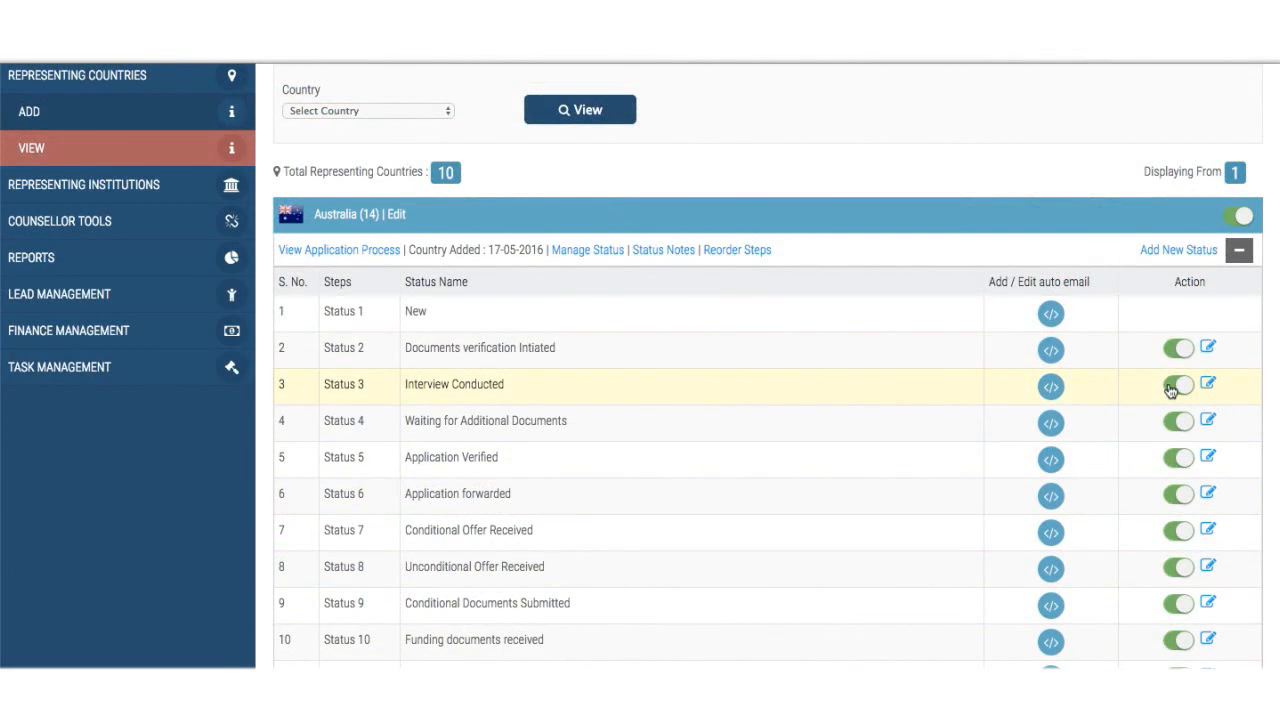
scroll(1170, 390, "down", 3)
scroll(1170, 390, "up", 3)
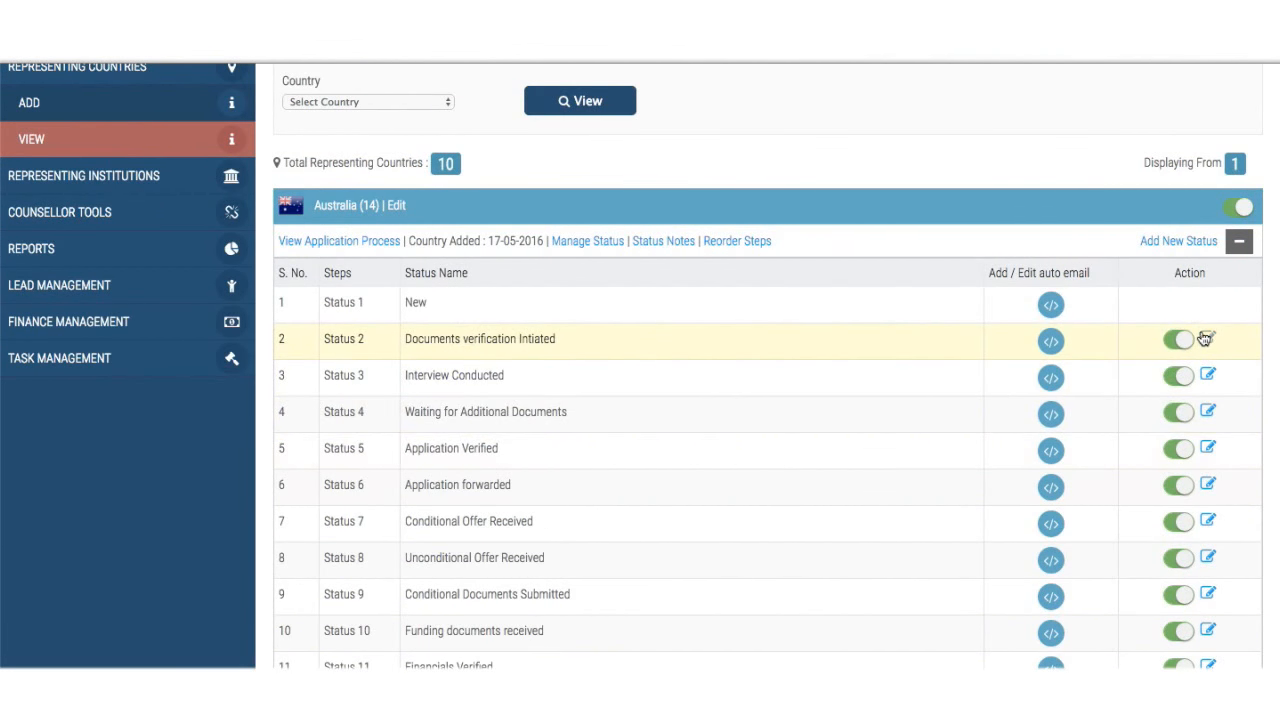
scroll(908, 481, "down", 6)
scroll(908, 481, "up", 3)
scroll(908, 481, "up", 3)
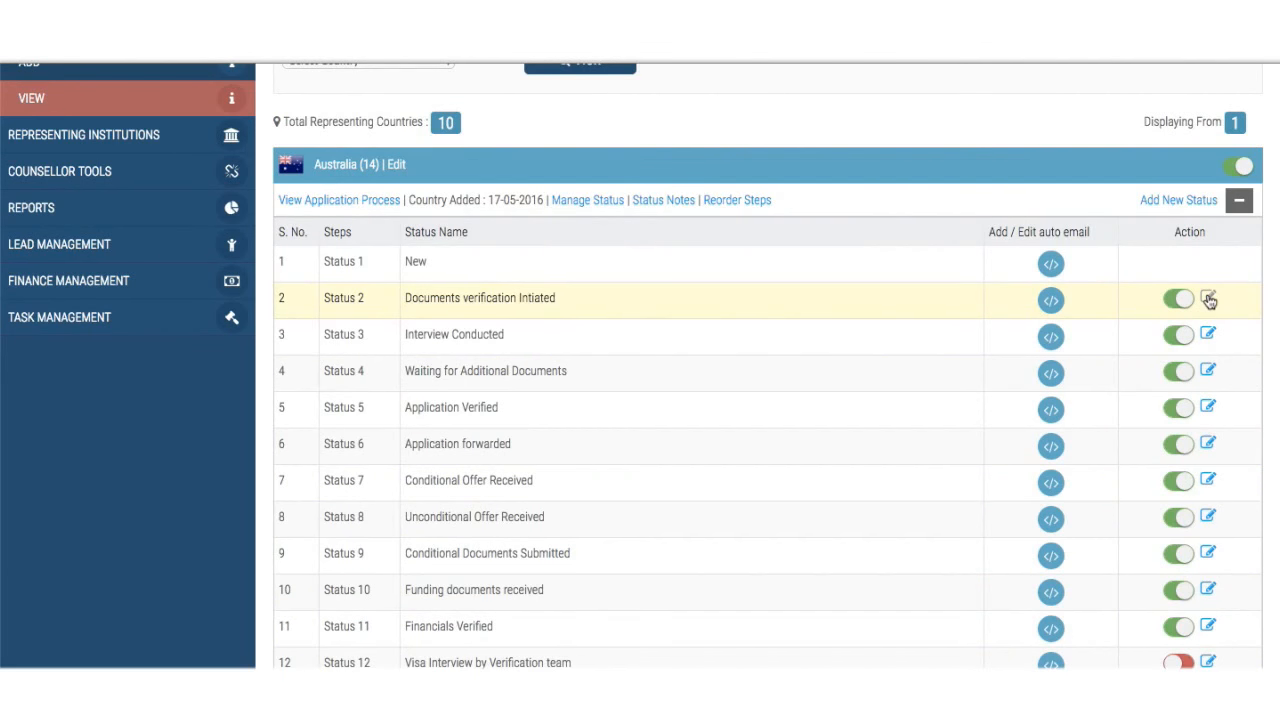
- Rename Australia's Status 2 to 'Documents verification Initiated' and save the change
left_click(1208, 299)
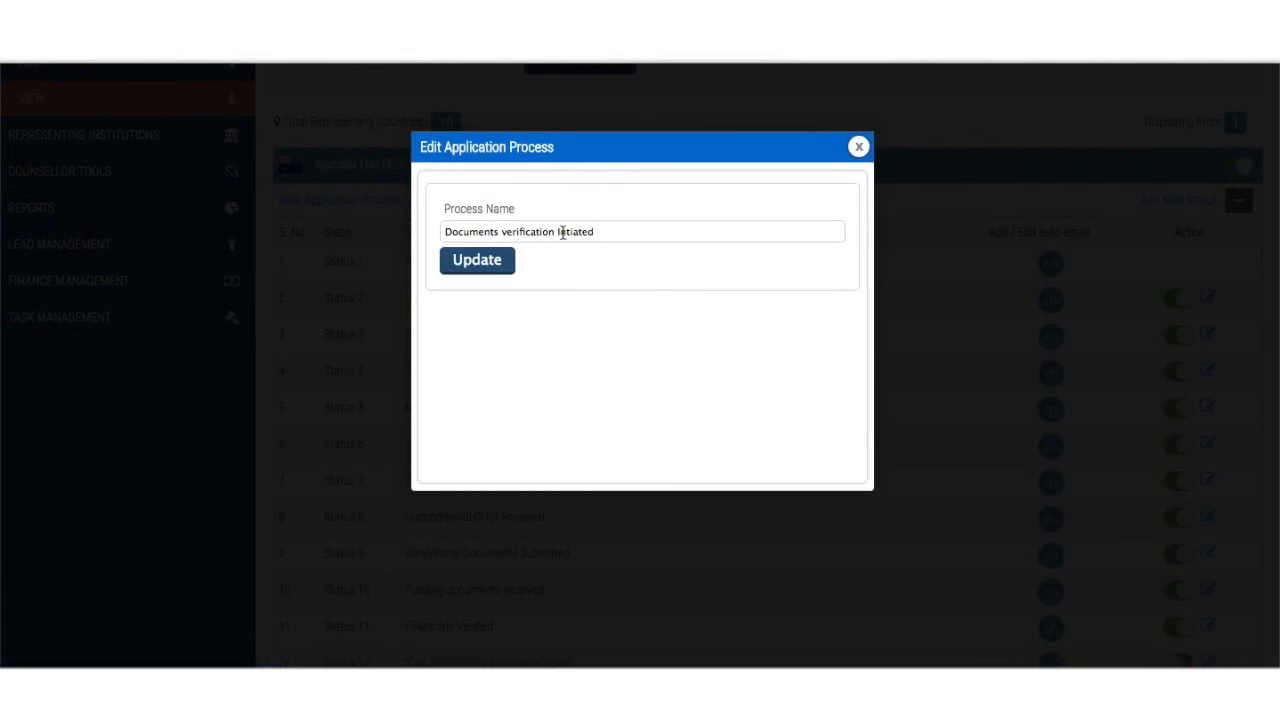
left_click(506, 266)
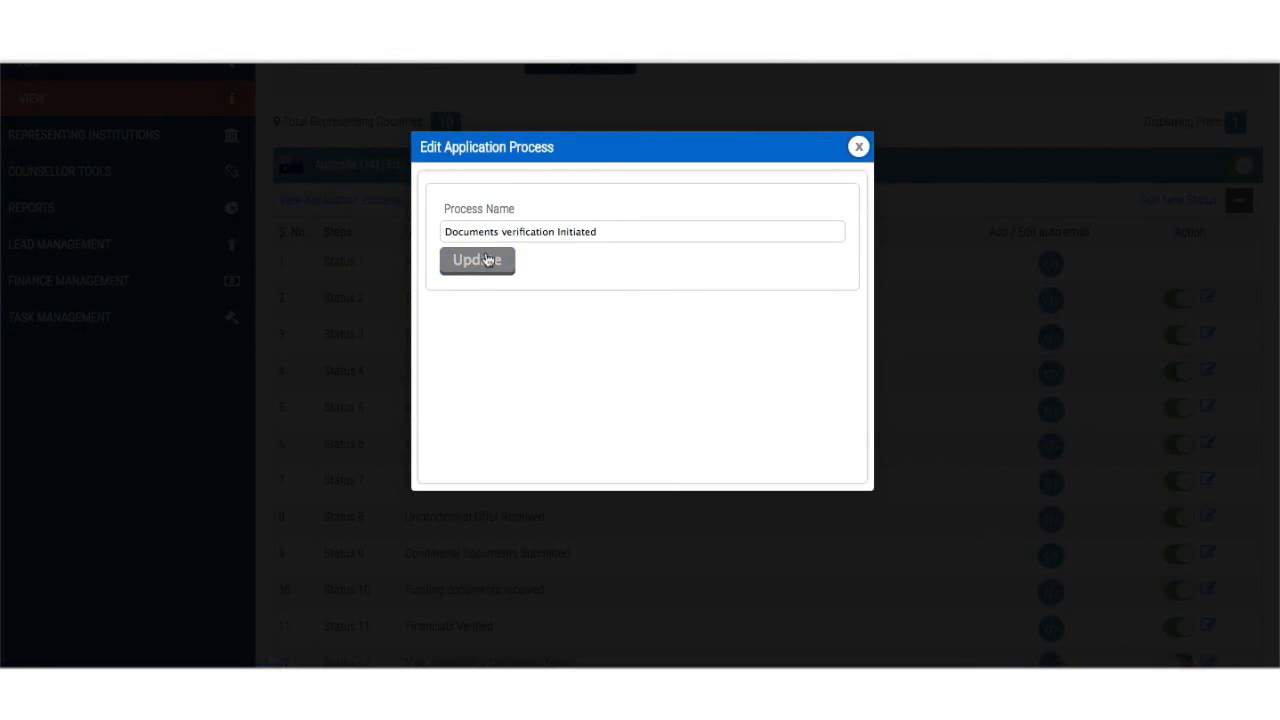
left_click(861, 149)
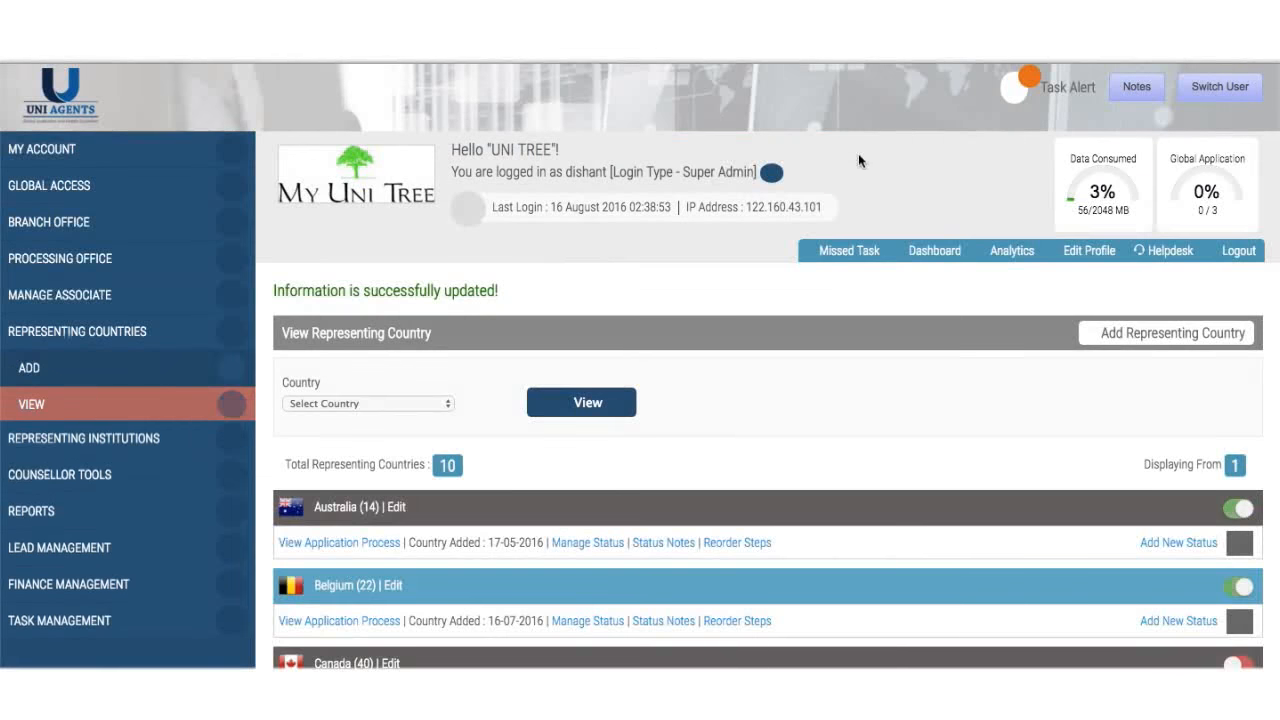
- Scroll through Australia's statuses, New to ECOE received, to confirm the renamed Status 2
scroll(690, 450, "down", 2)
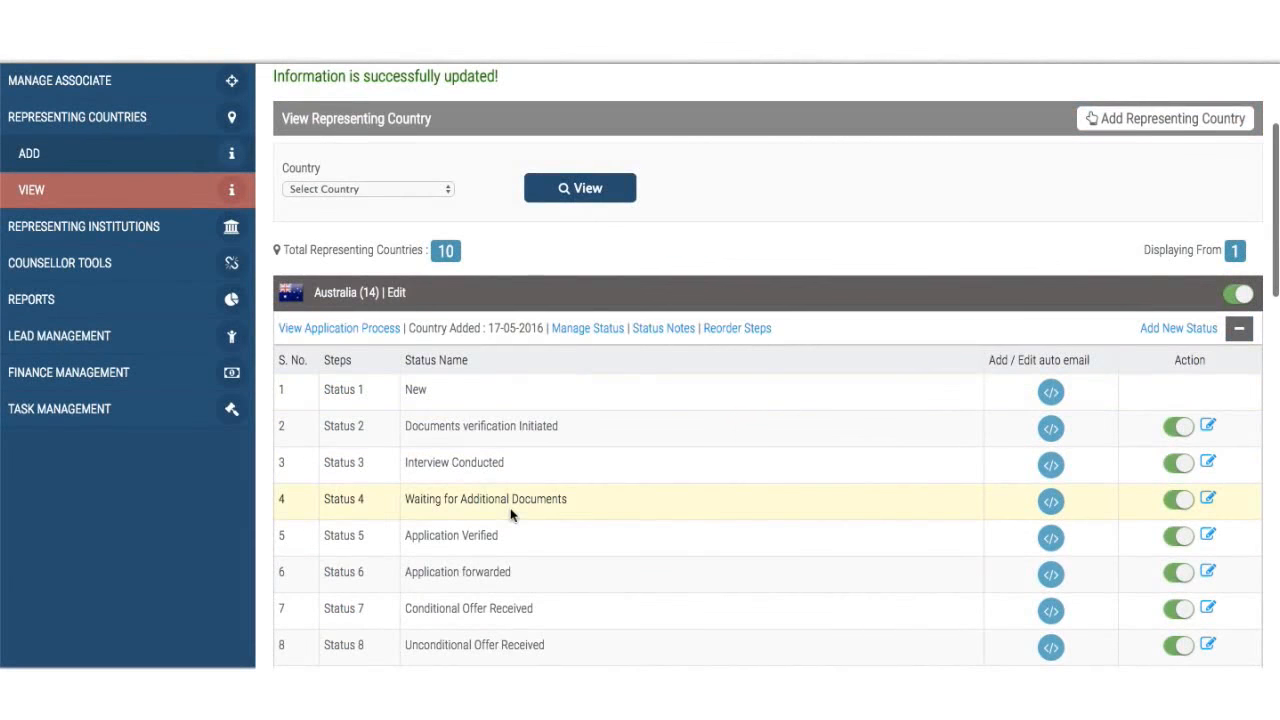
scroll(509, 517, "down", 1)
scroll(509, 518, "down", 2)
scroll(509, 518, "up", 2)
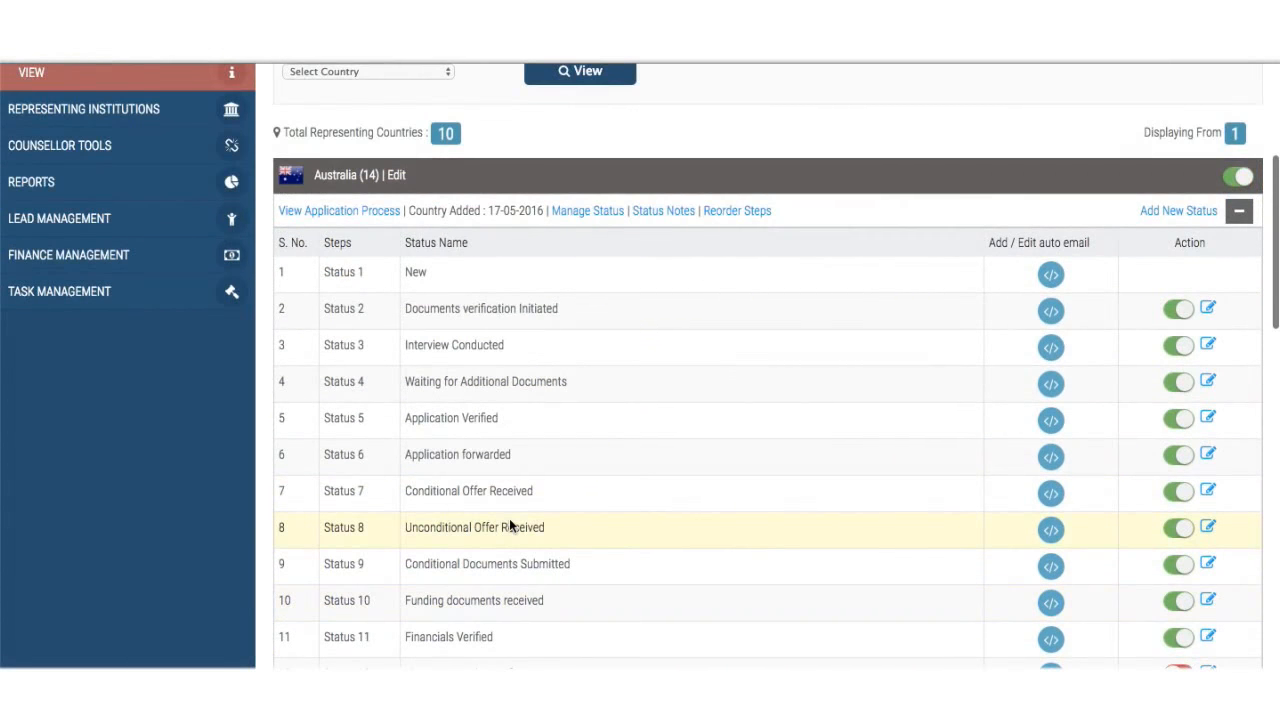
scroll(509, 518, "down", 1)
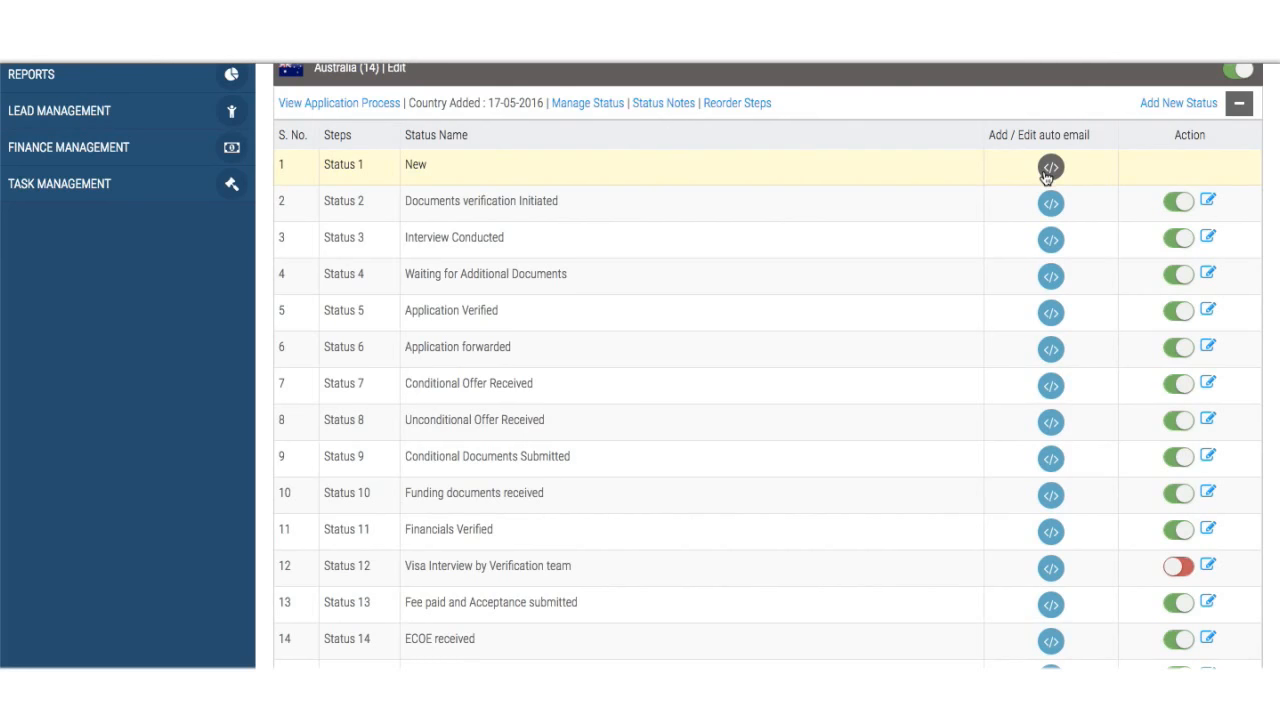
left_click(1046, 176)
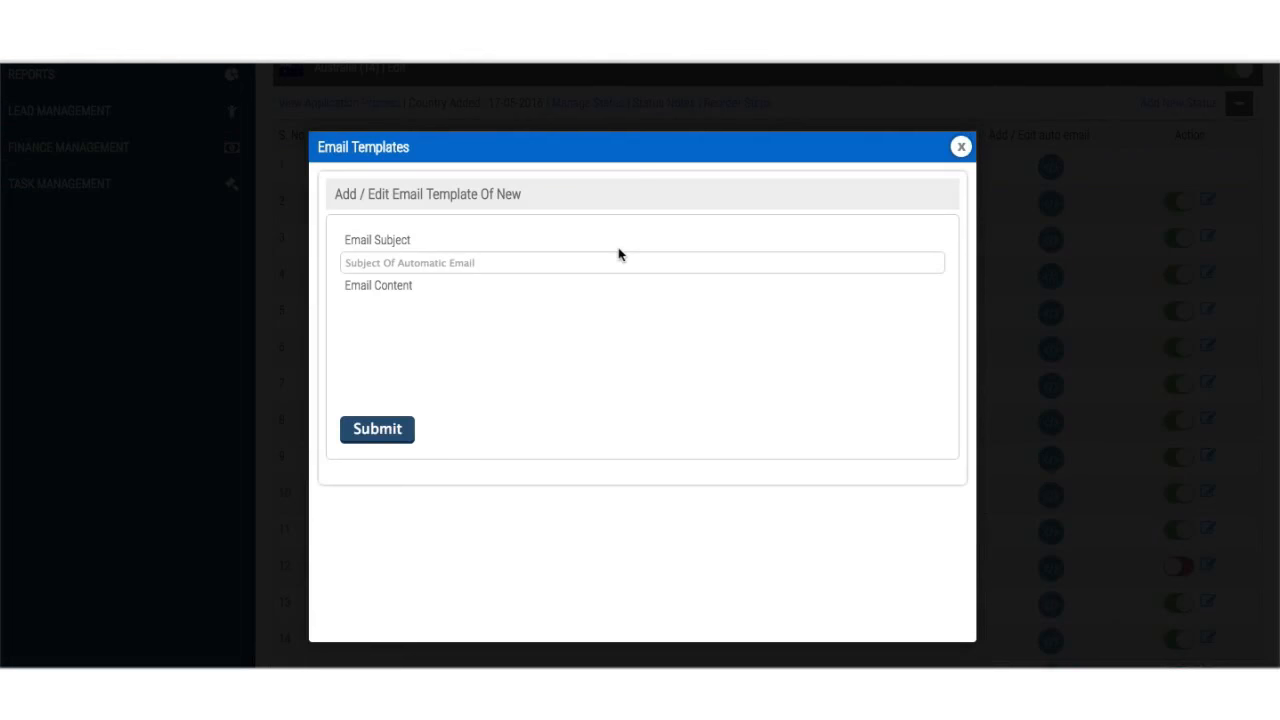
left_click(505, 531)
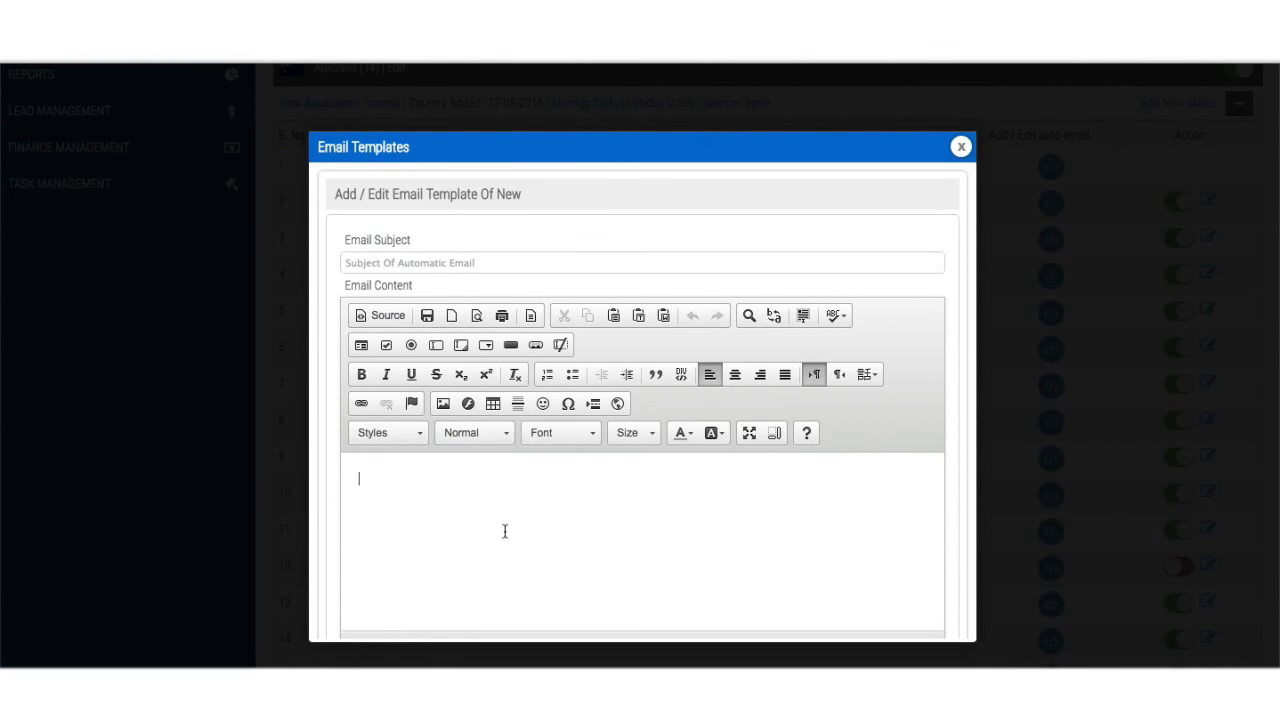
left_click(481, 267)
type("Application ")
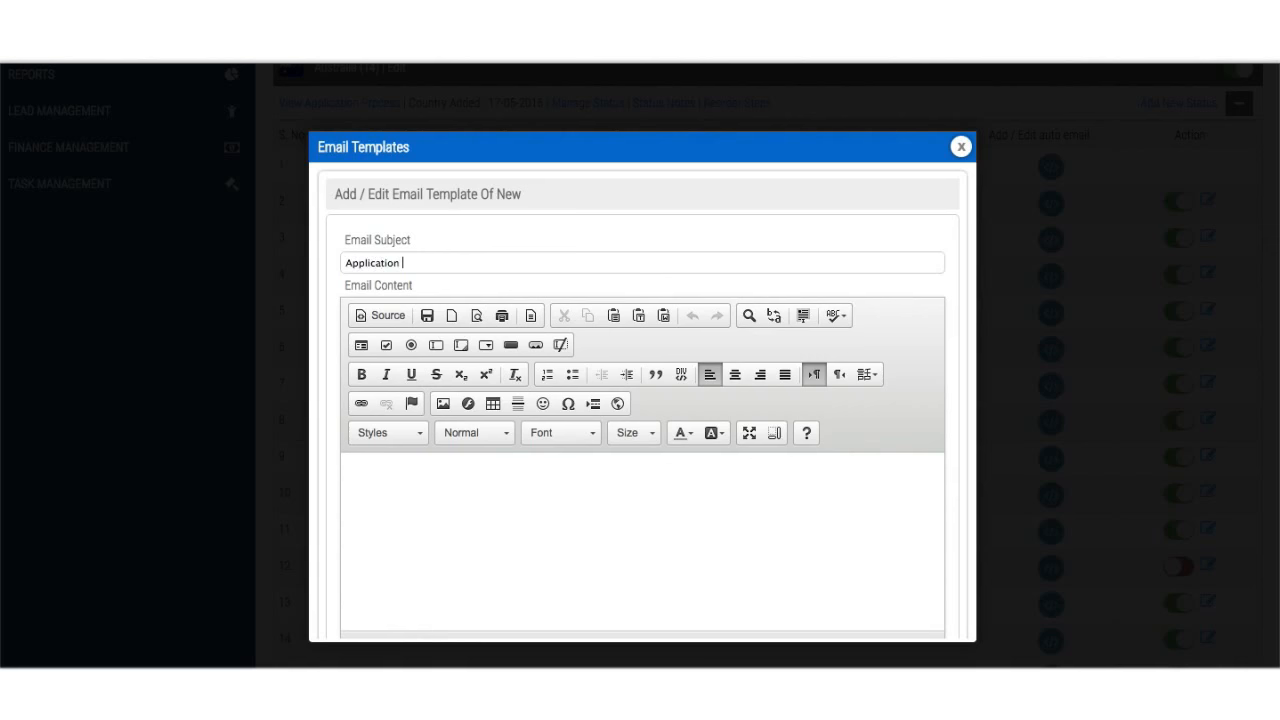
type("Received")
left_click(451, 502)
scroll(451, 505, "down", 3)
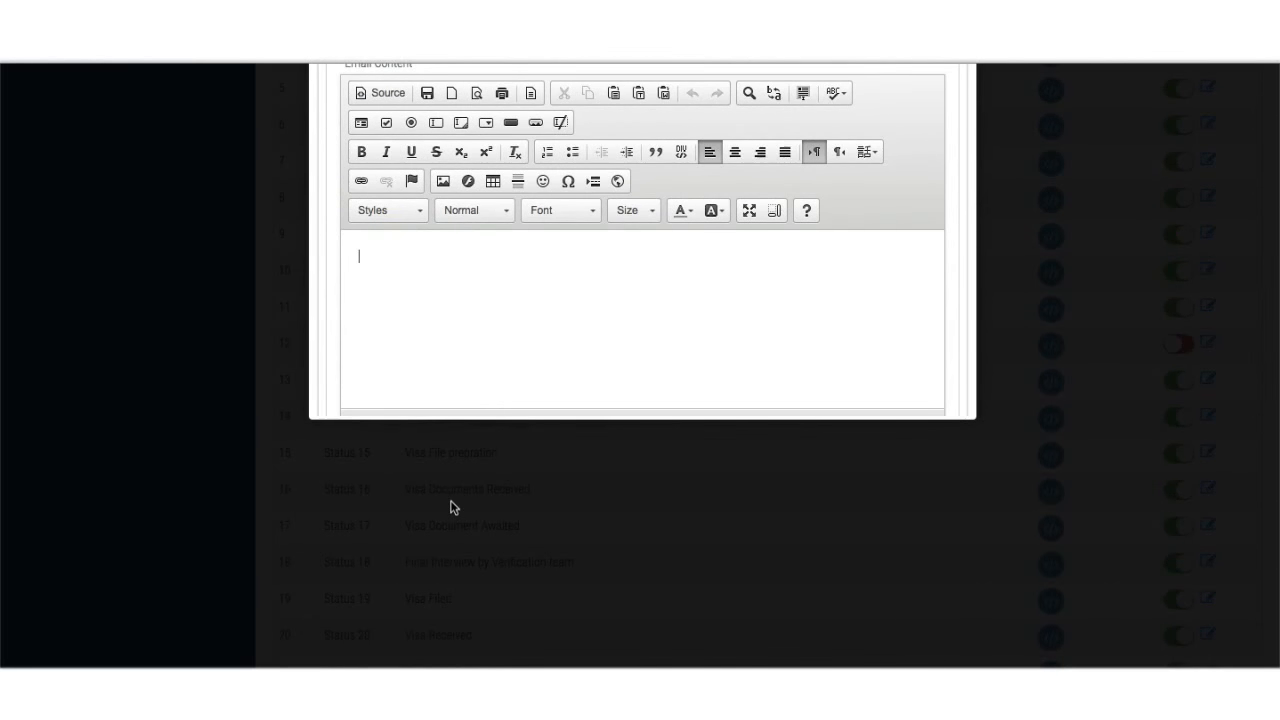
type("We have successfully received your x")
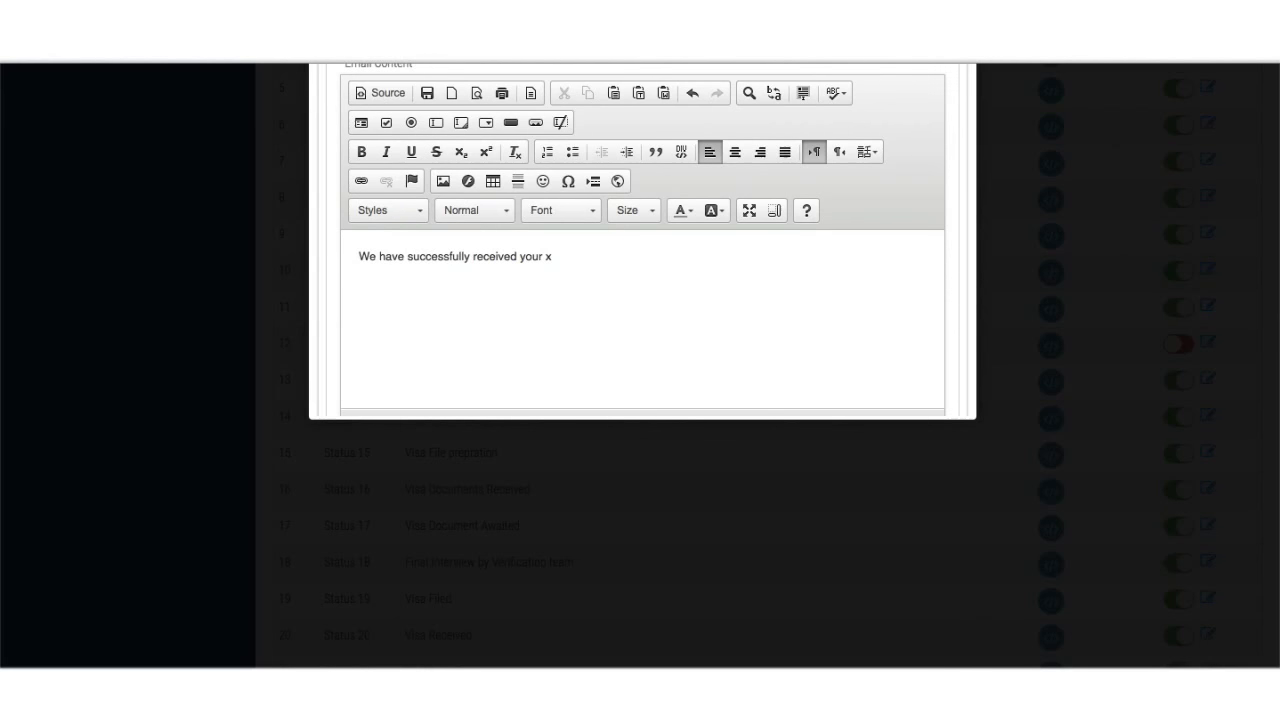
scroll(543, 563, "up", 5)
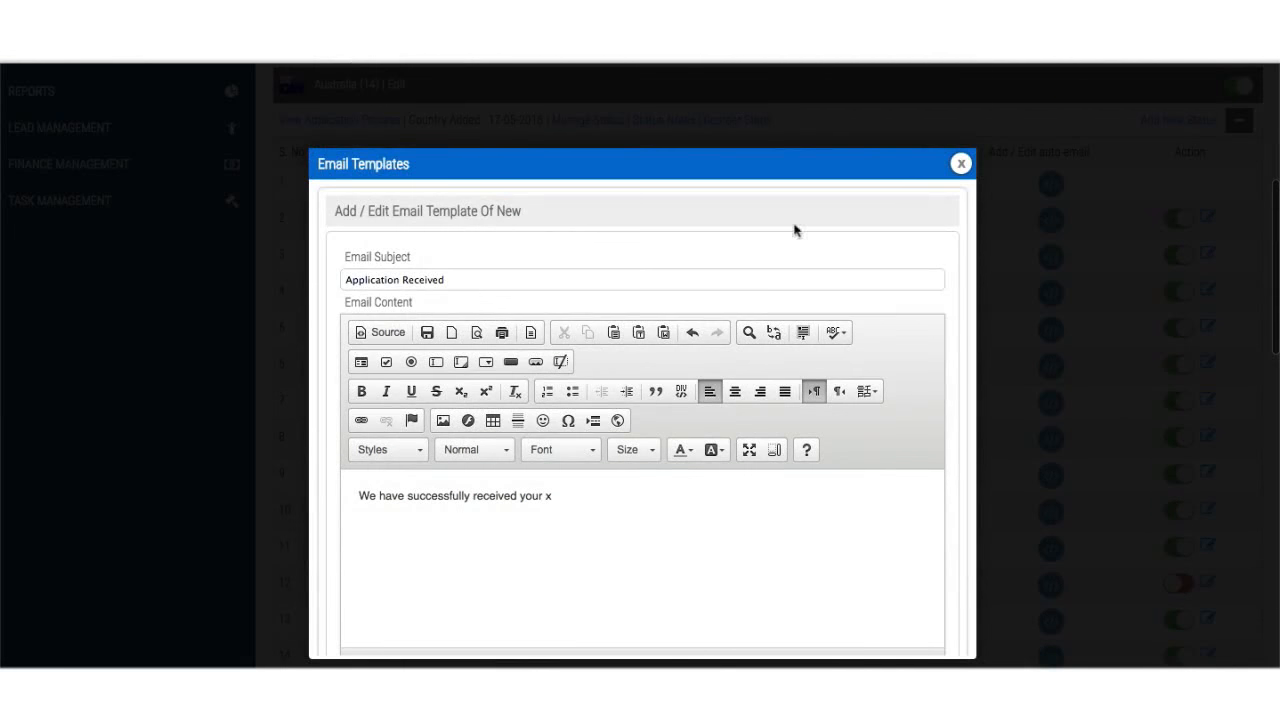
left_click(960, 163)
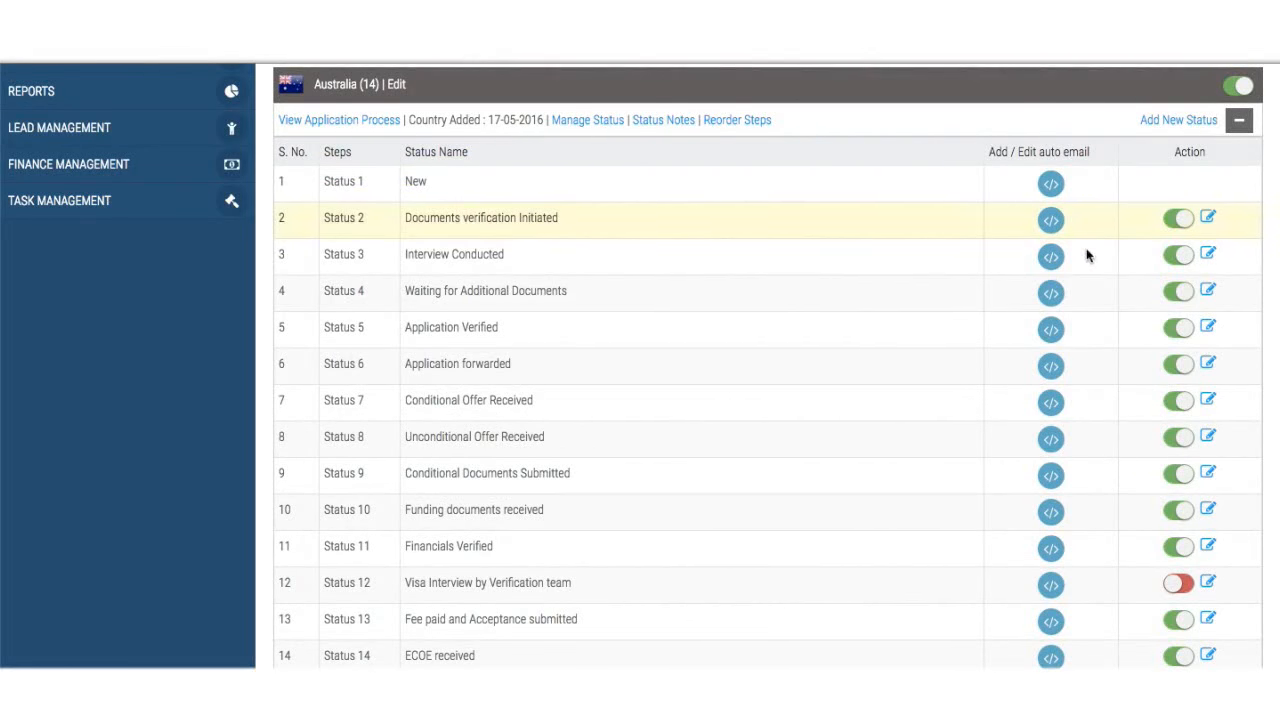
scroll(1048, 480, "down", 1)
scroll(1048, 482, "down", 3)
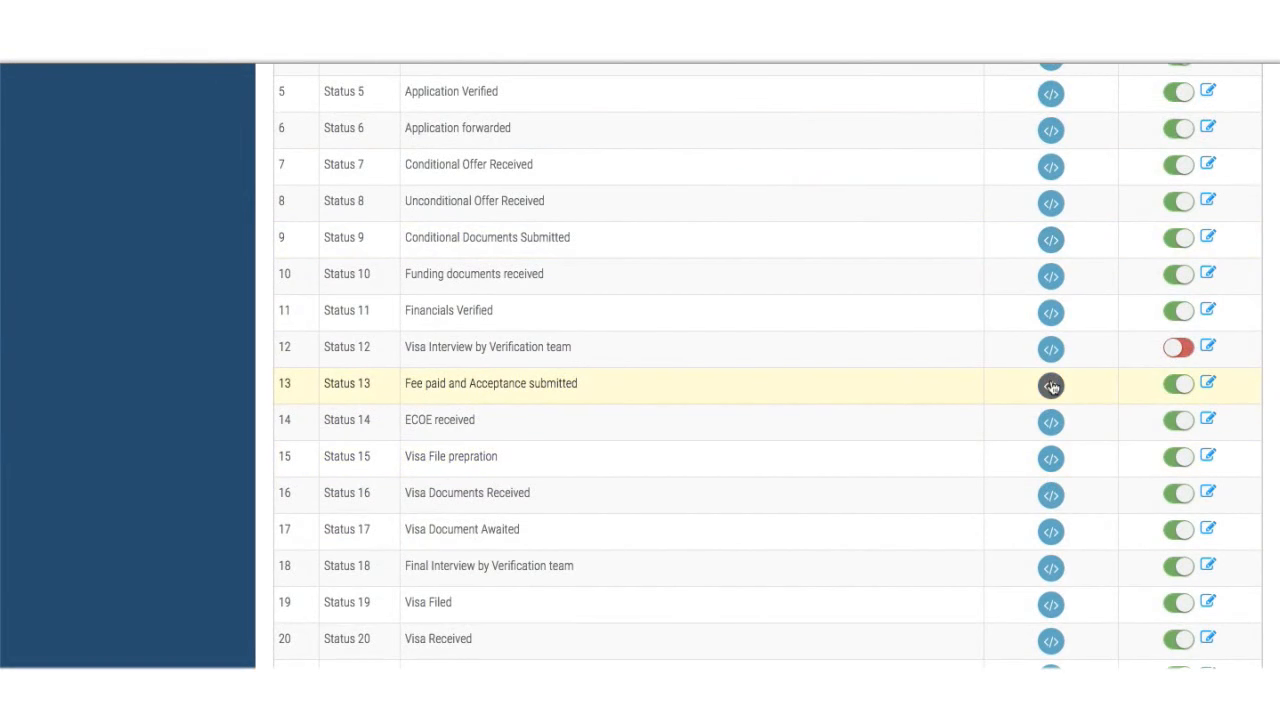
scroll(1051, 387, "up", 3)
scroll(1050, 381, "up", 3)
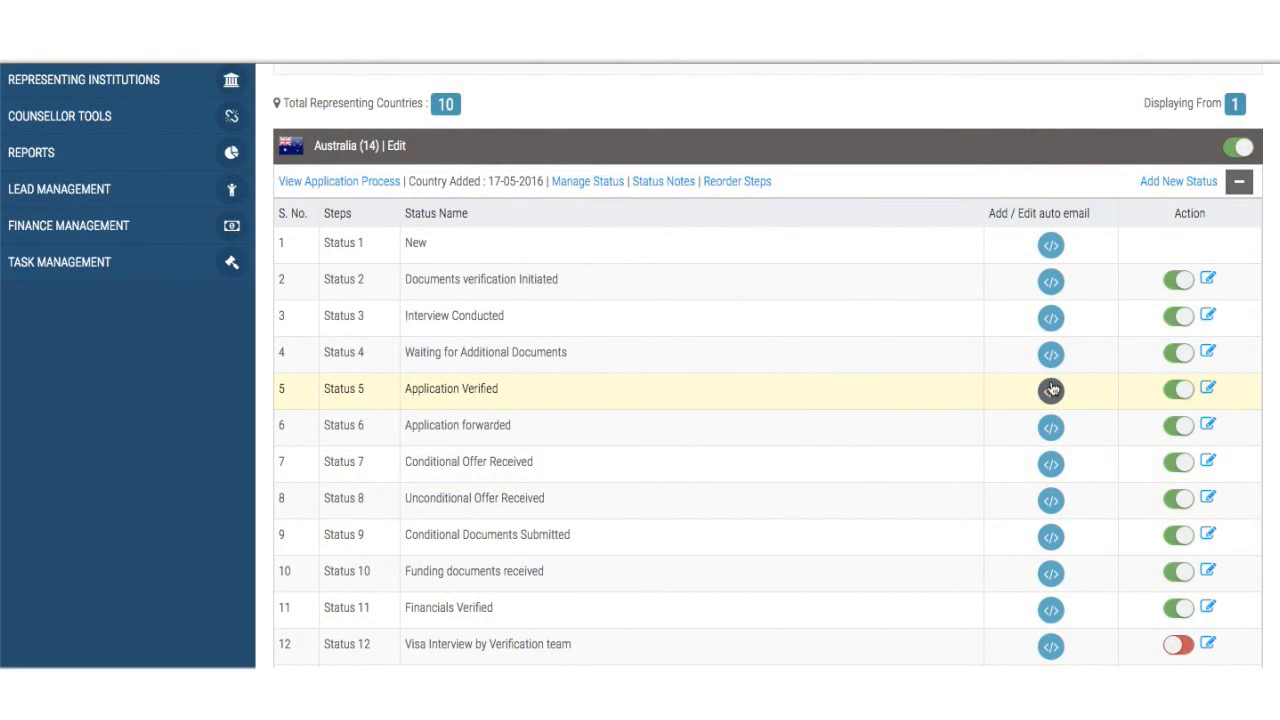
scroll(974, 382, "up", 1)
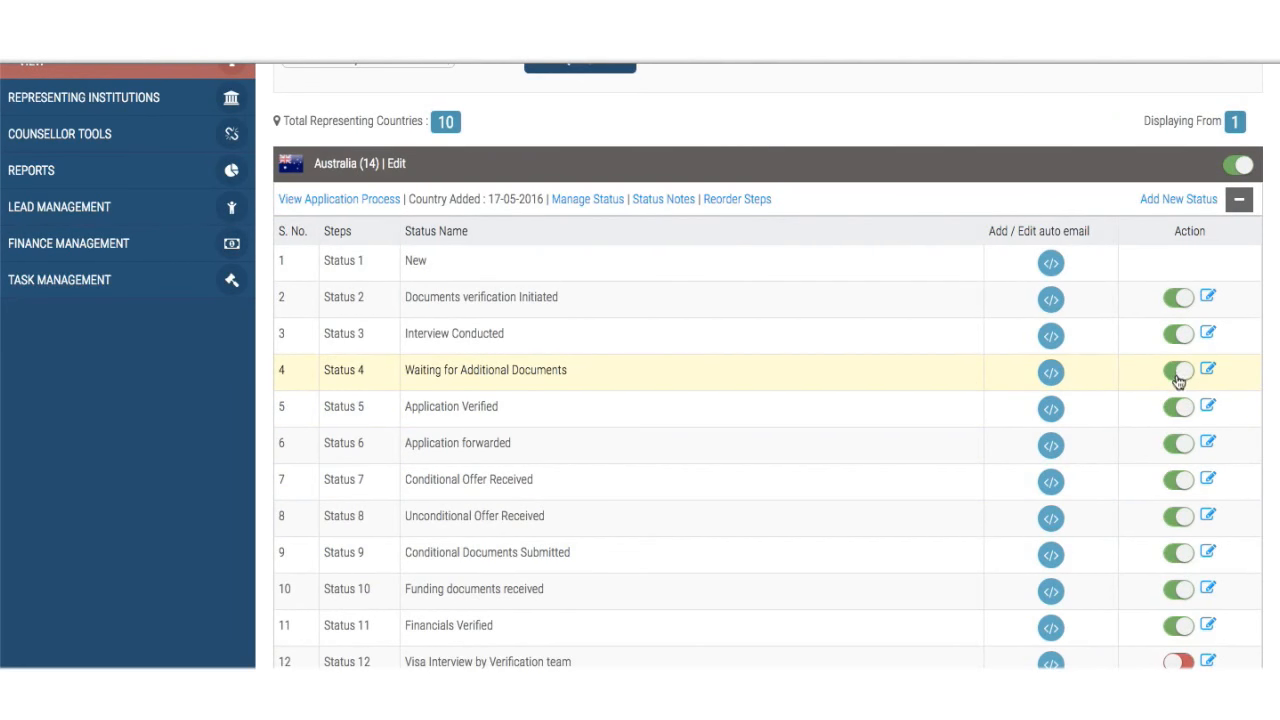
- Open Australia's Manage Status settings and review which conversion statuses trigger a processing-office alarm
left_click(594, 201)
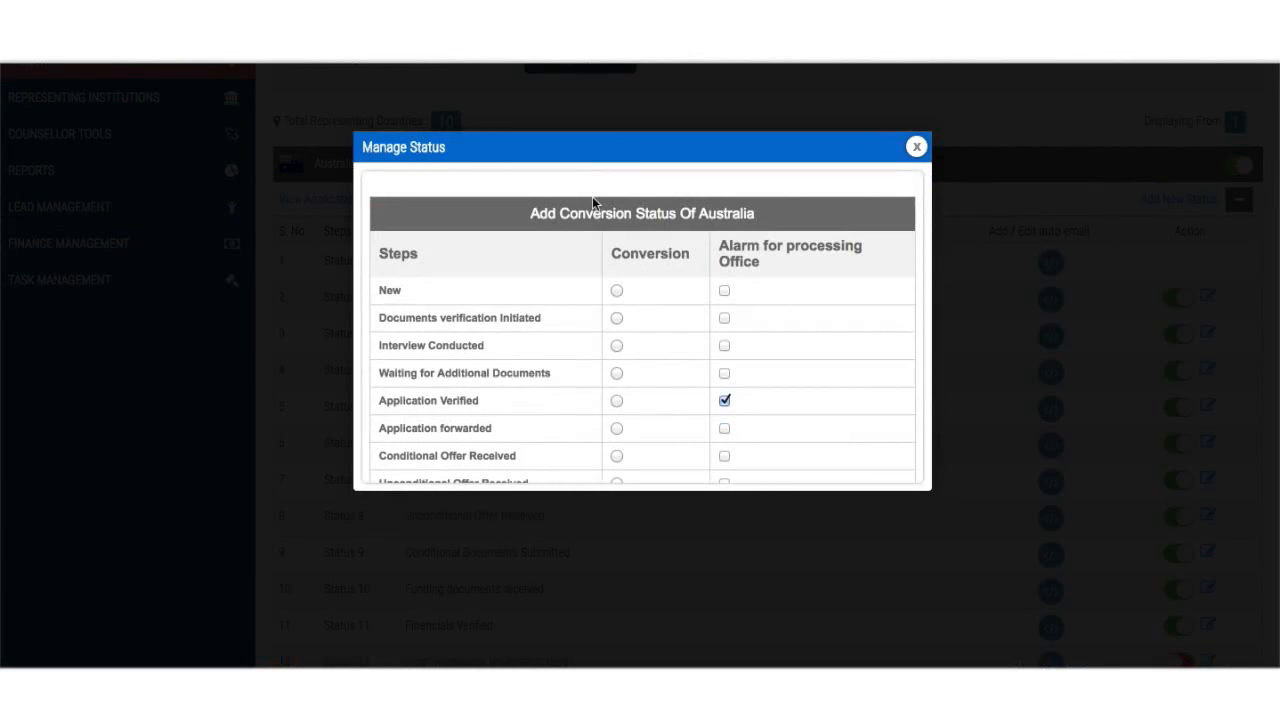
scroll(652, 372, "down", 3)
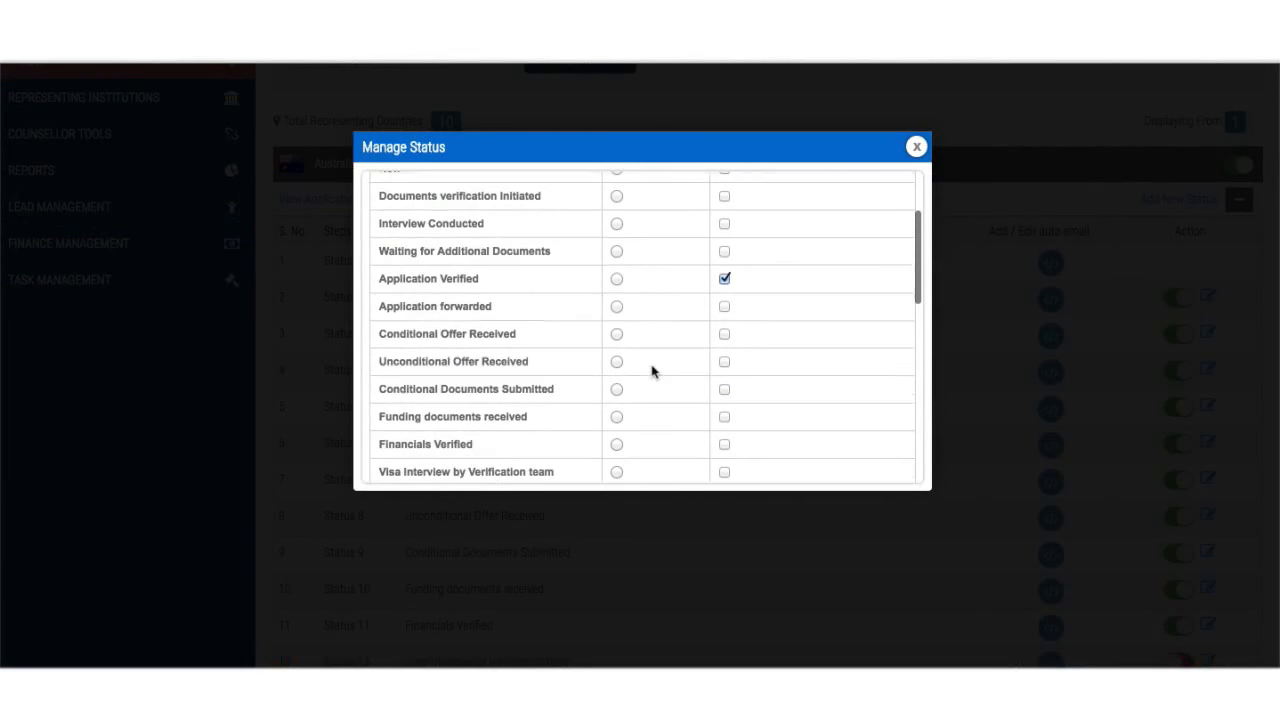
scroll(652, 372, "up", 2)
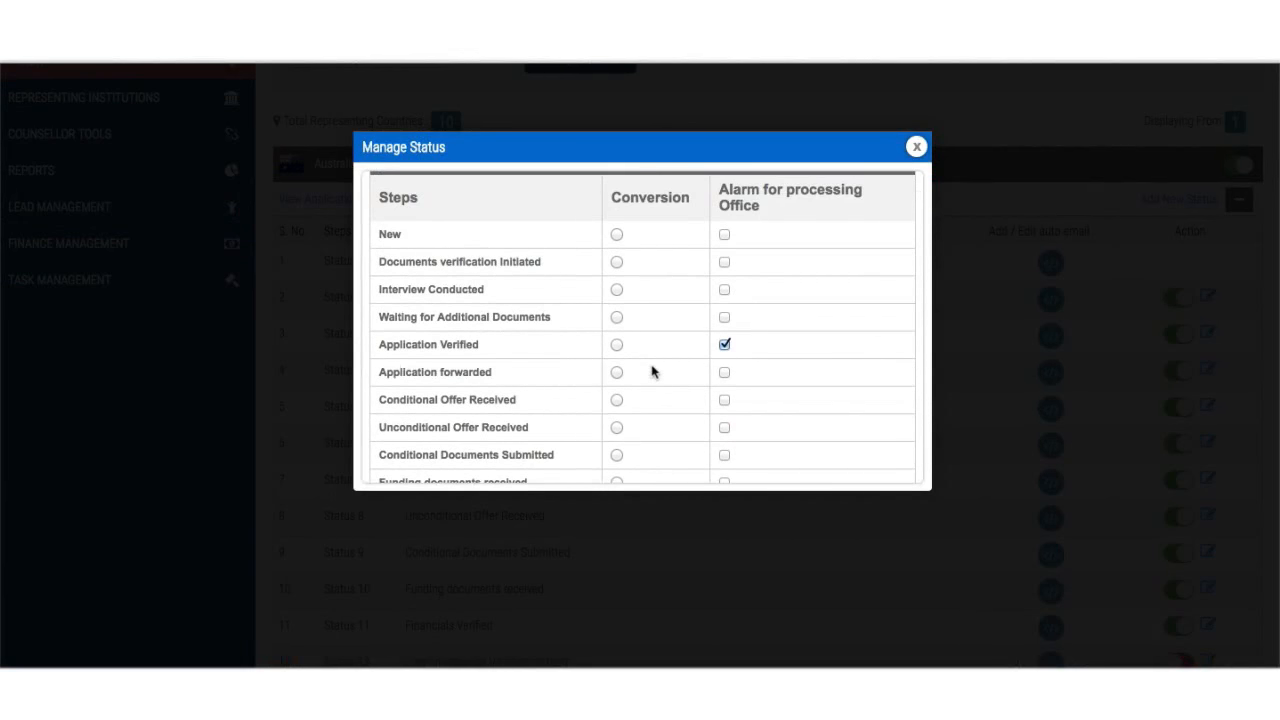
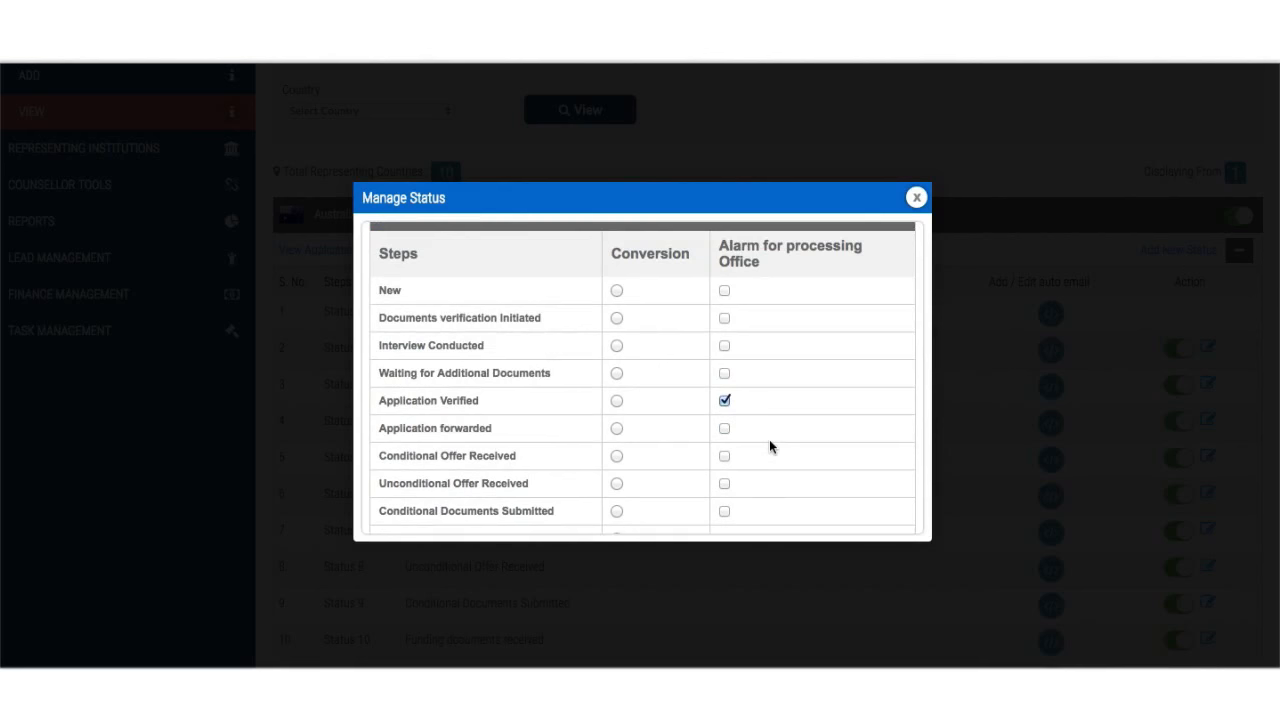
- Alert the processing office at Unconditional Offer, Fee paid, Visa Documents, Visa Received and Visa Defer, then submit
left_click(724, 455)
scroll(763, 437, "down", 3)
left_click(724, 449)
scroll(726, 440, "down", 2)
left_click(724, 418)
scroll(724, 422, "down", 2)
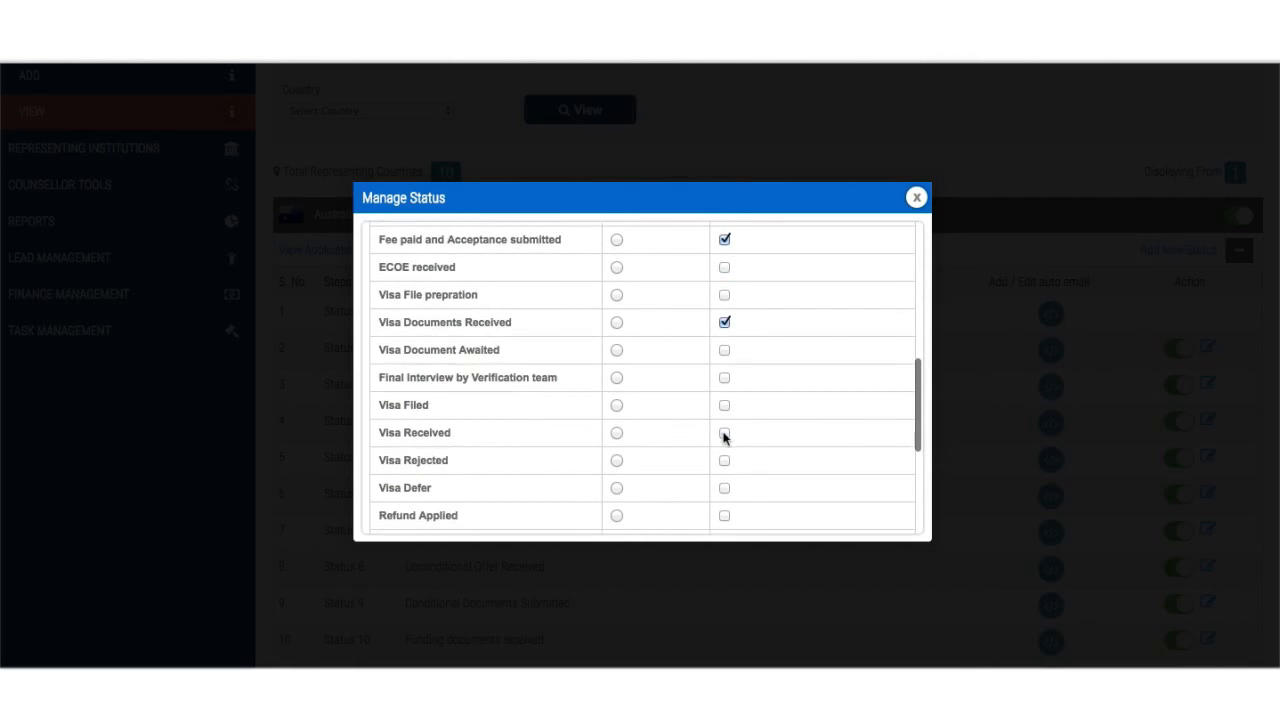
left_click(724, 434)
left_click(724, 488)
scroll(726, 494, "down", 3)
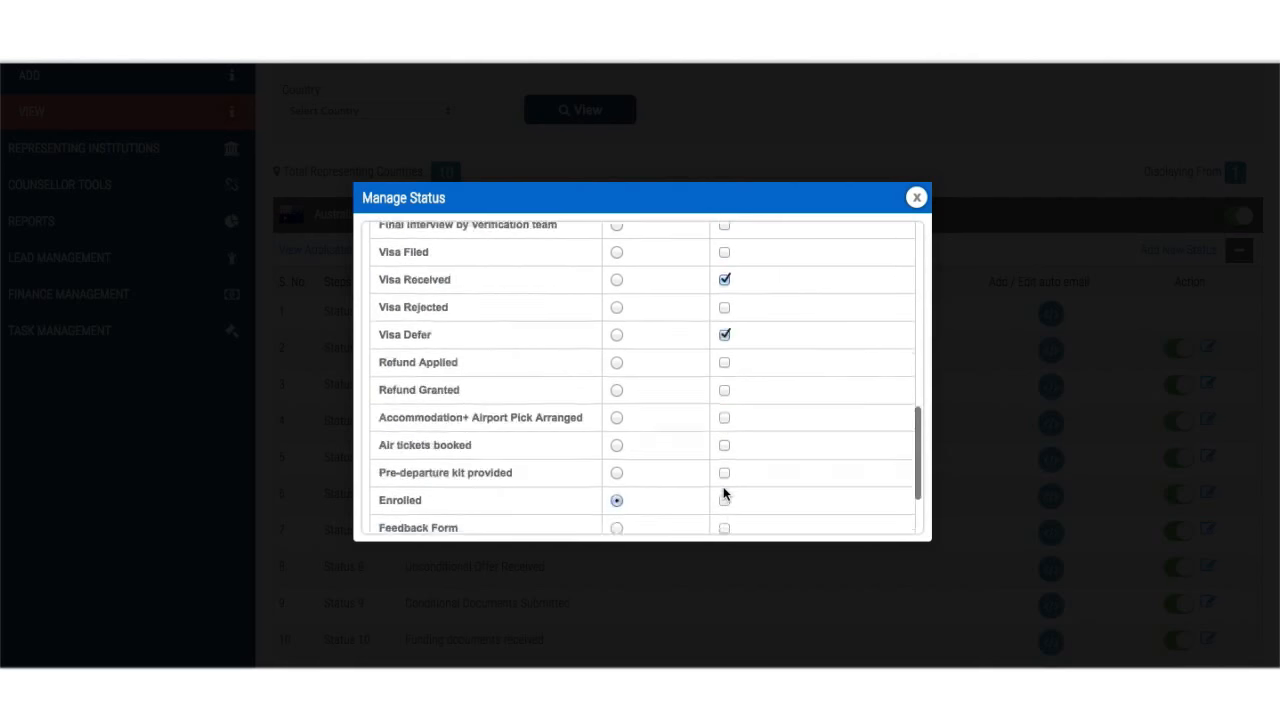
scroll(724, 494, "down", 2)
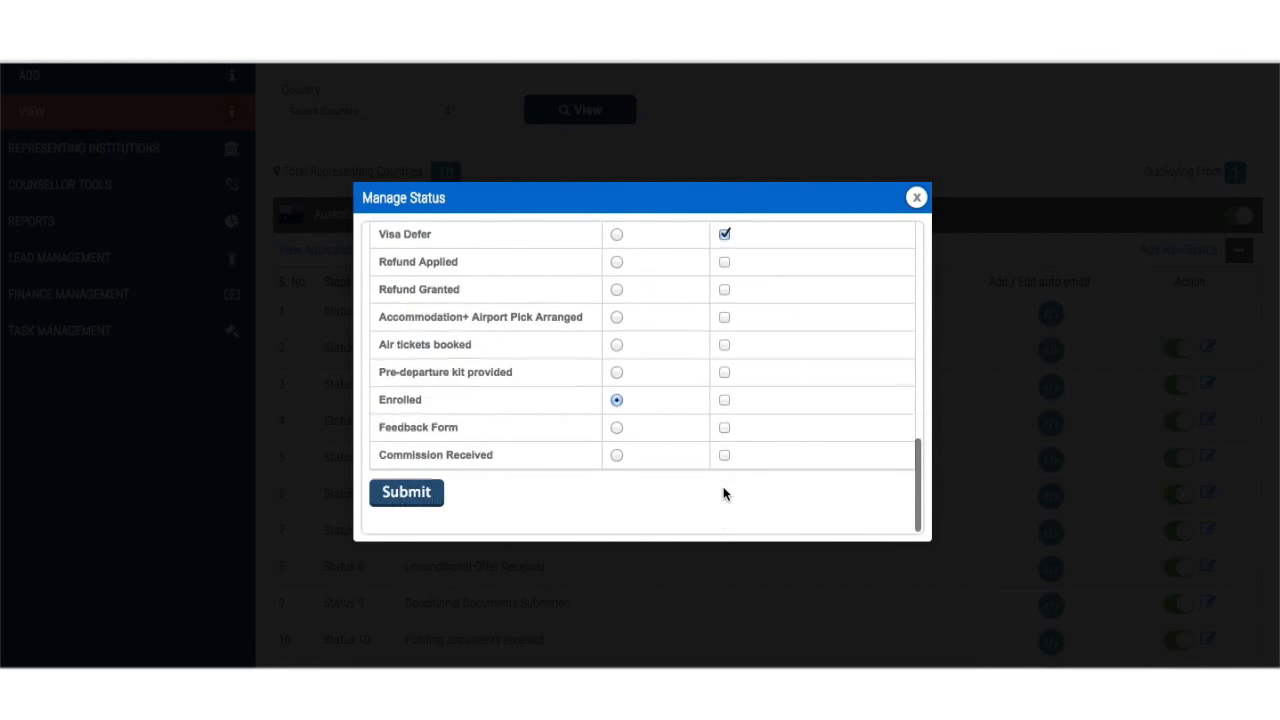
left_click(428, 494)
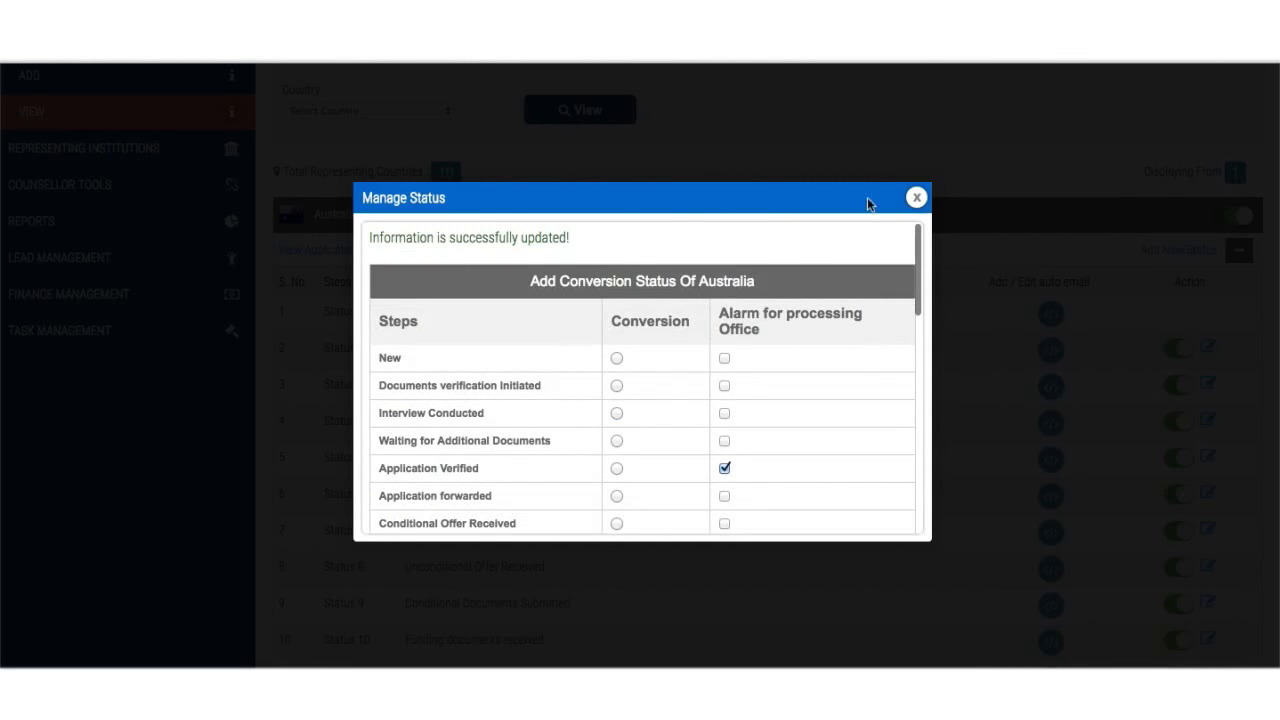
left_click(916, 198)
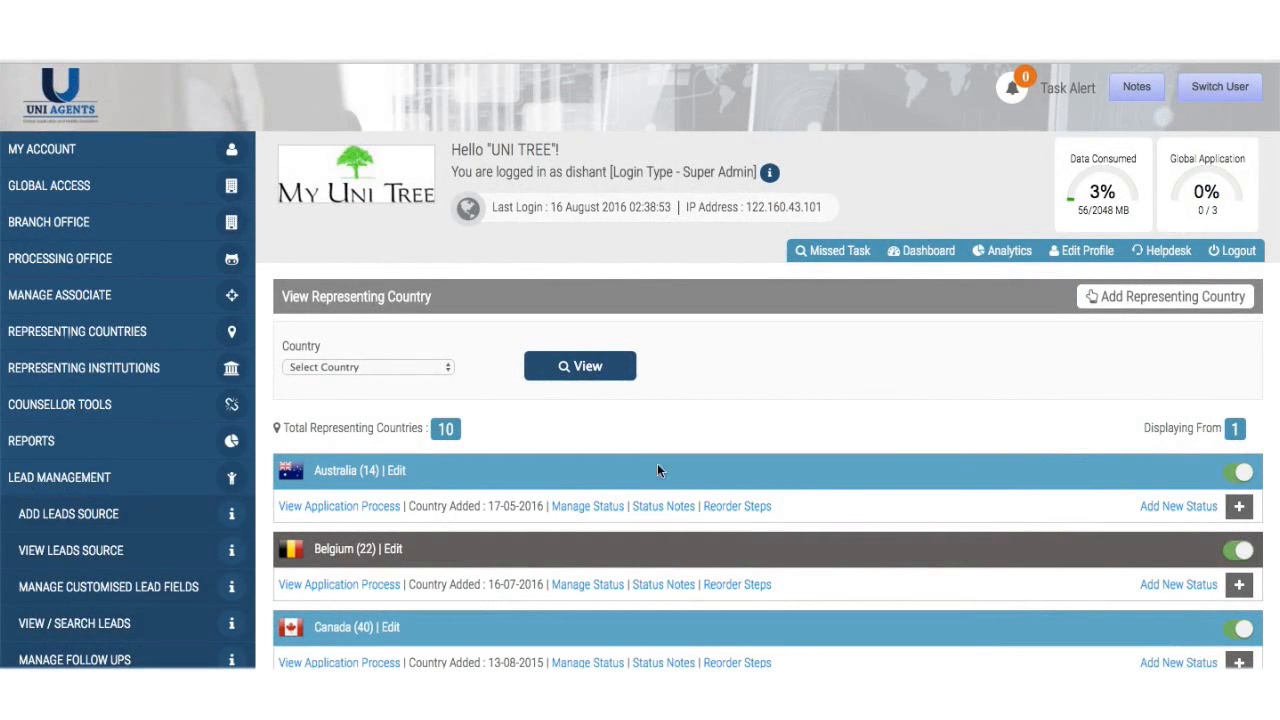
- Write 'Get it verified by processing office XYZ....' as the New status note, then go back
left_click(660, 508)
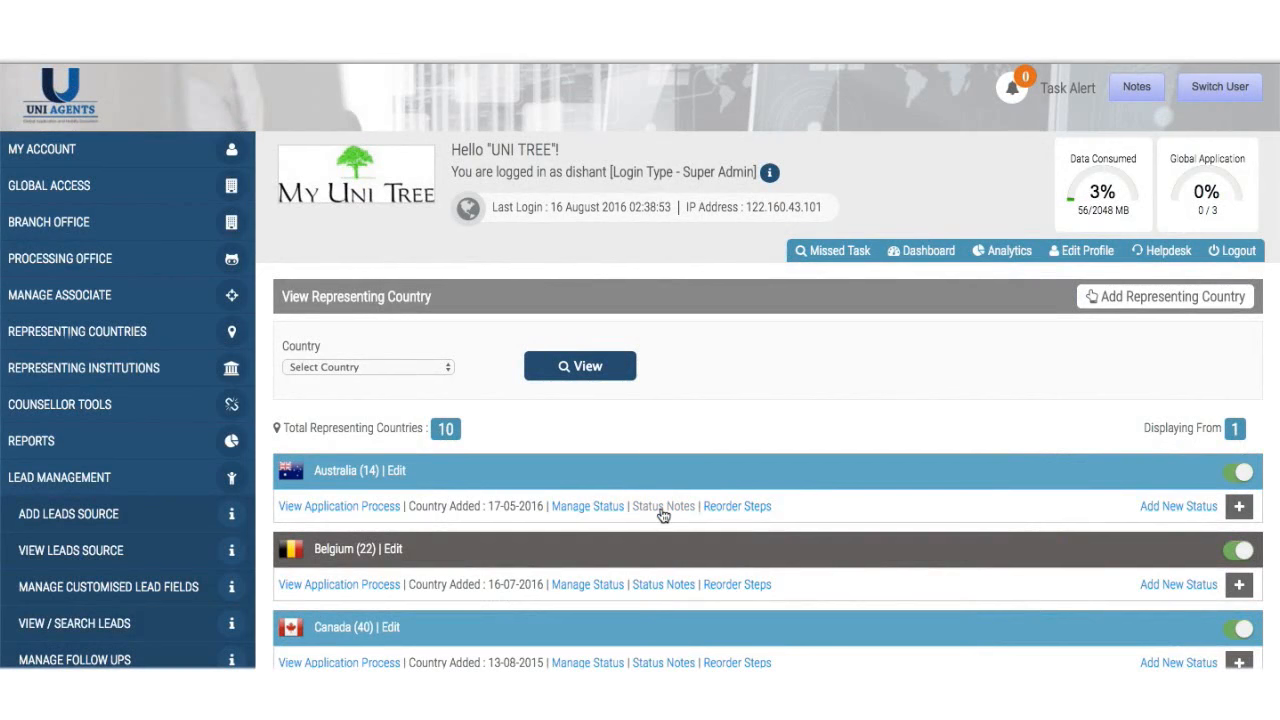
left_click(833, 367)
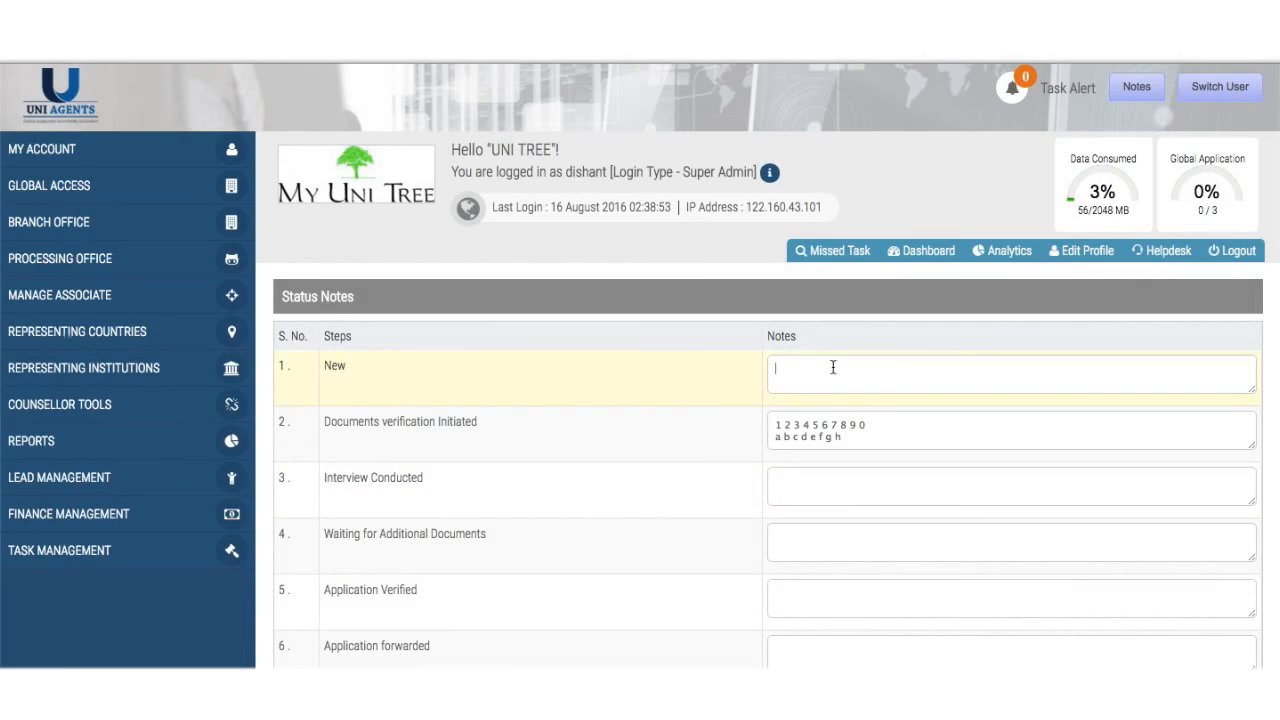
type("Get it verified by processing office XYZ....")
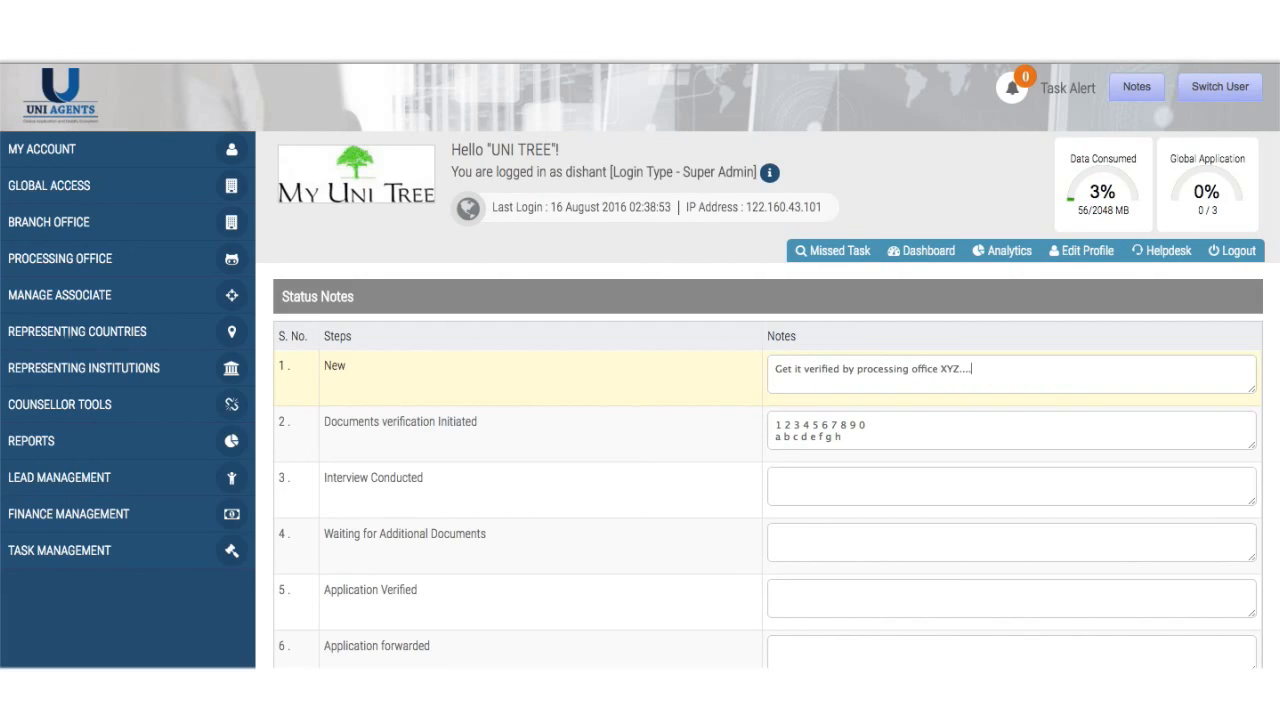
left_click(966, 491)
scroll(966, 491, "down", 3)
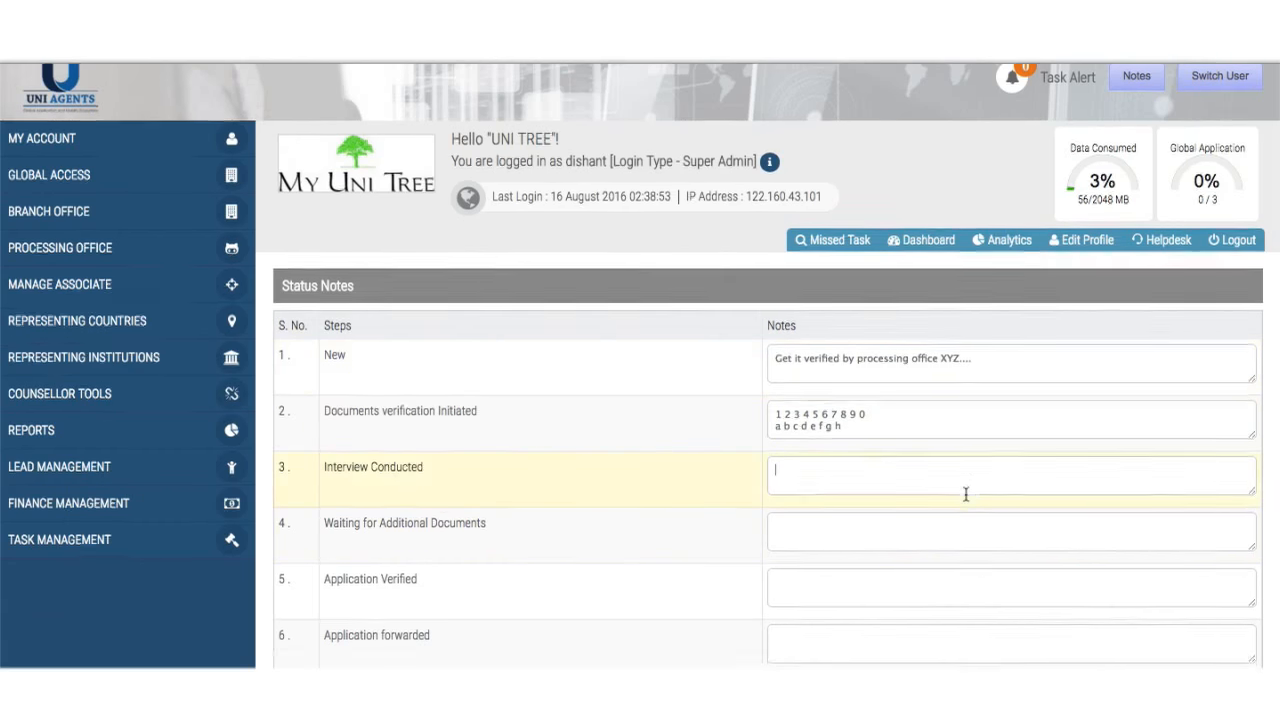
scroll(966, 500, "down", 2)
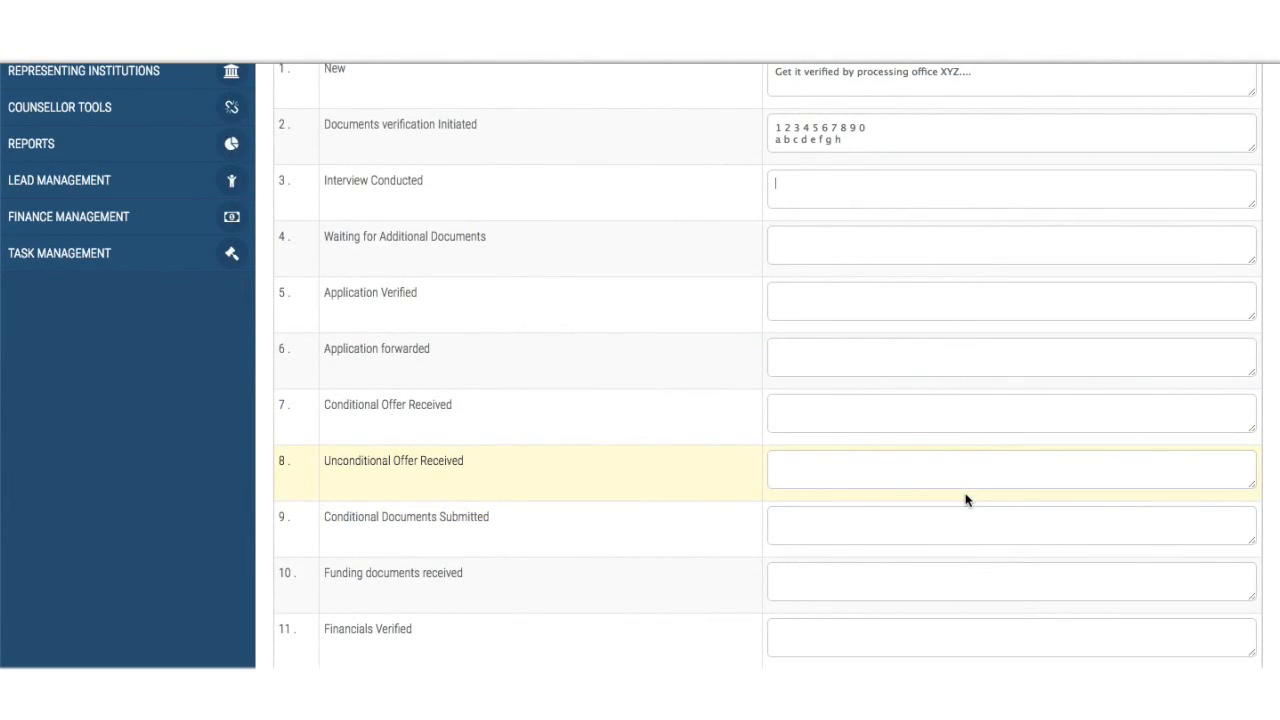
scroll(966, 500, "up", 4)
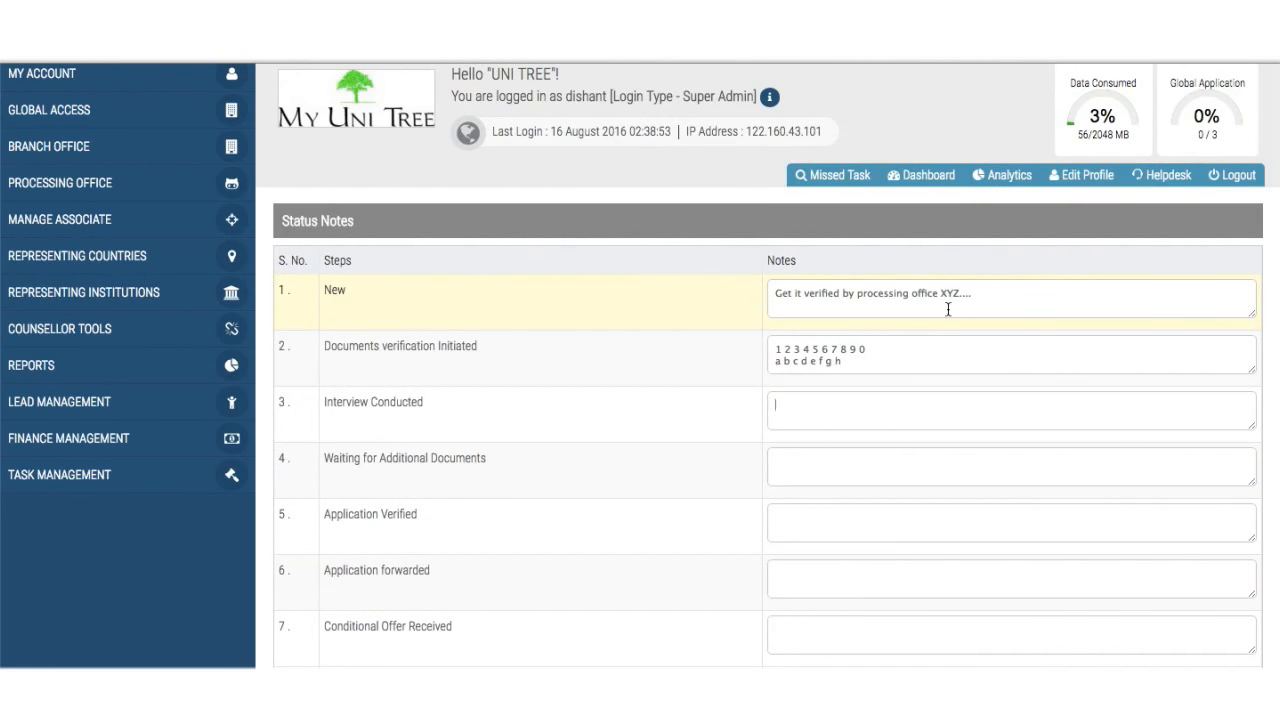
scroll(765, 372, "up", 2)
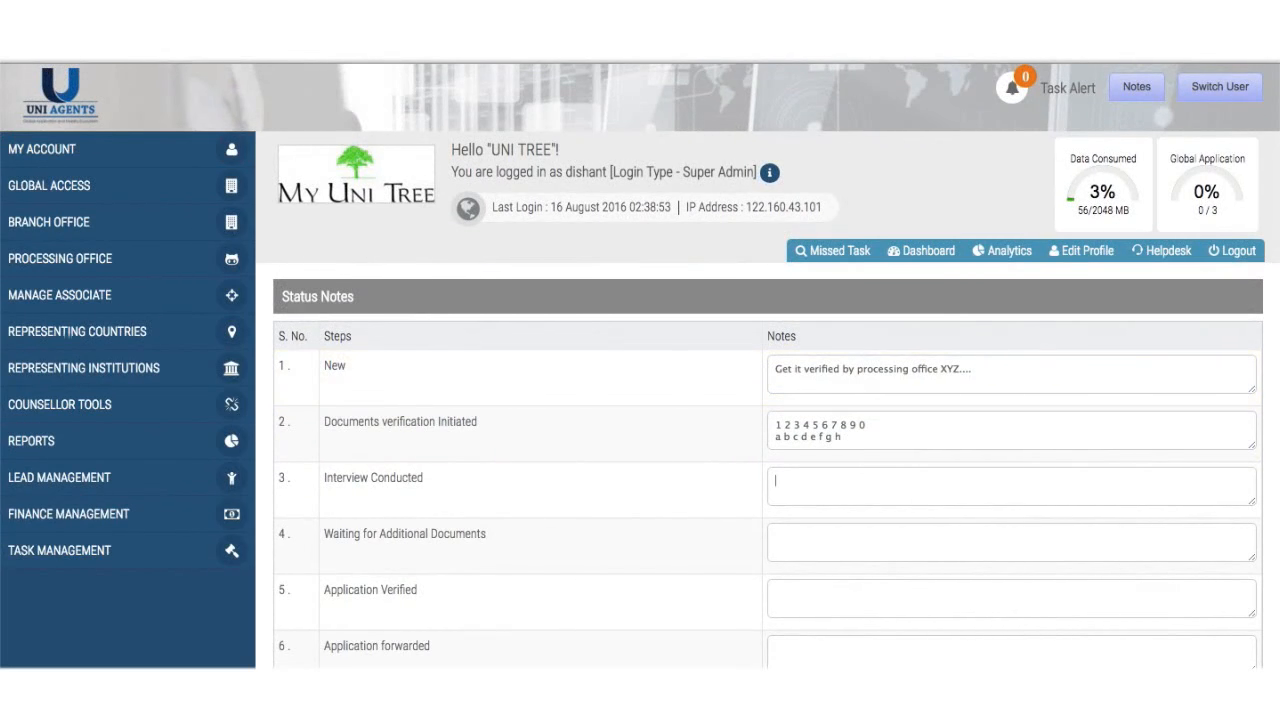
key("super+[")
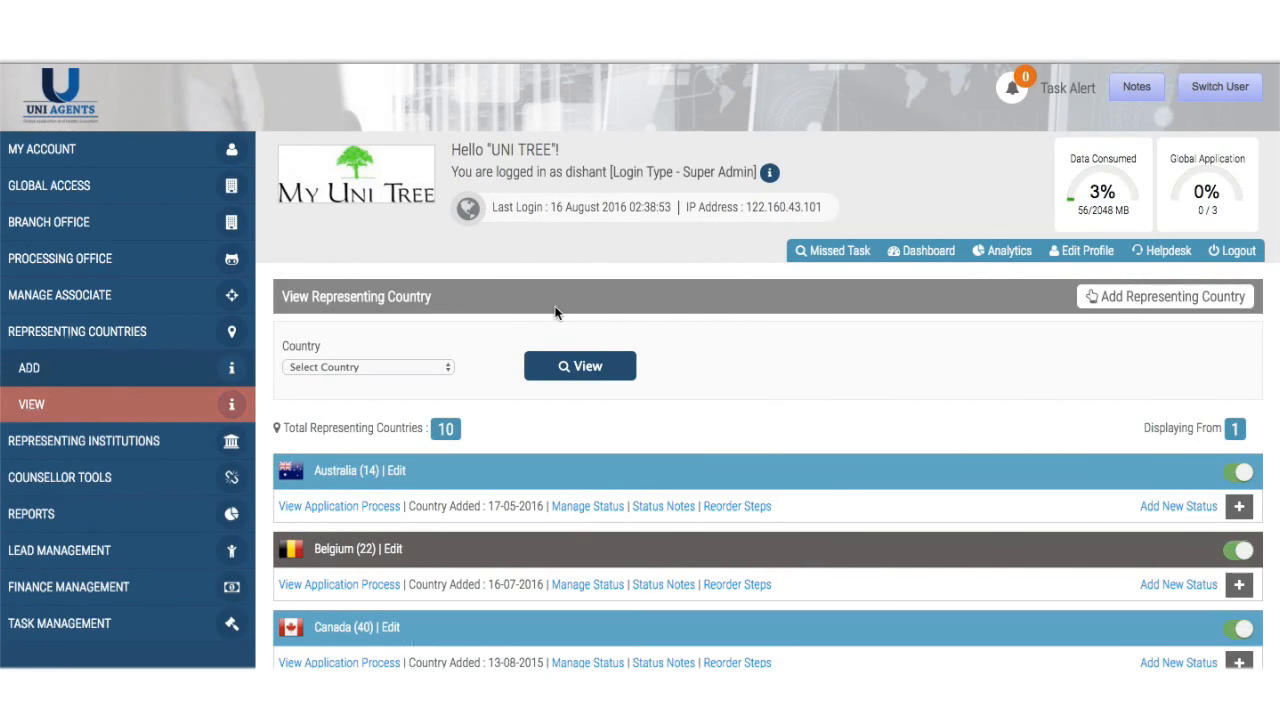
- Add 'EPIR' as a new Process Name for Australia and submit it
scroll(746, 433, "down", 3)
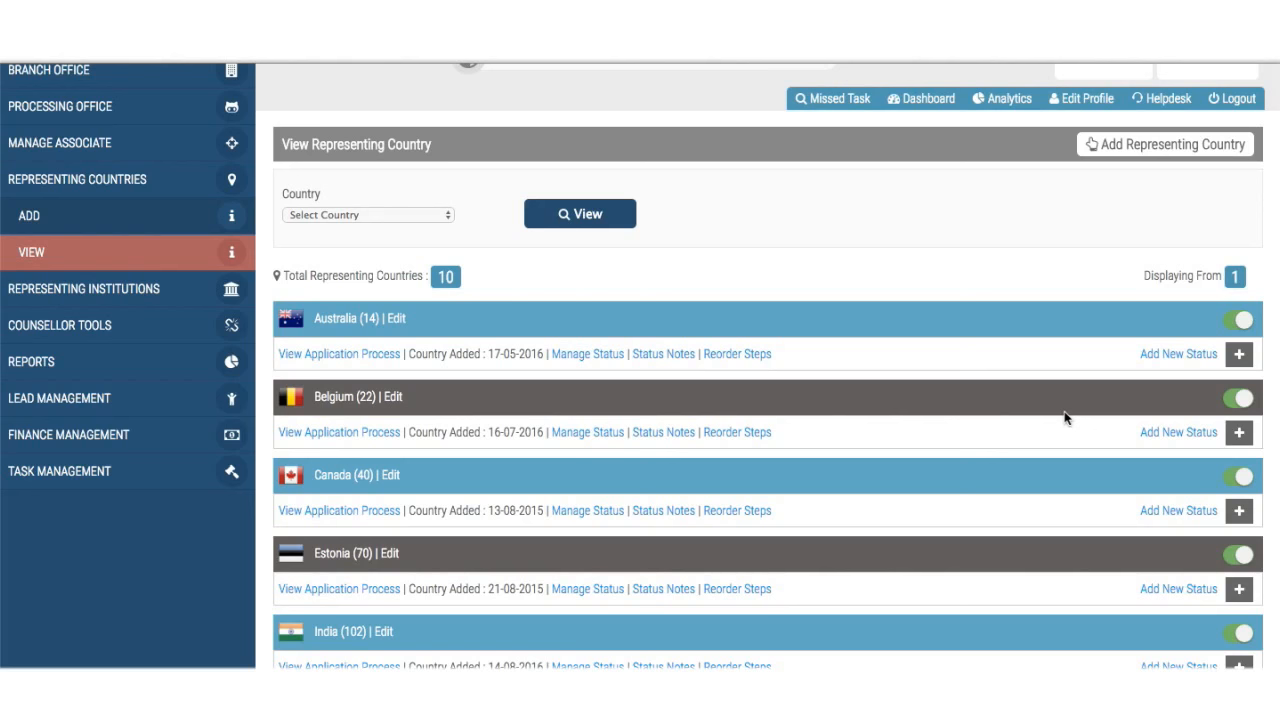
left_click(1155, 357)
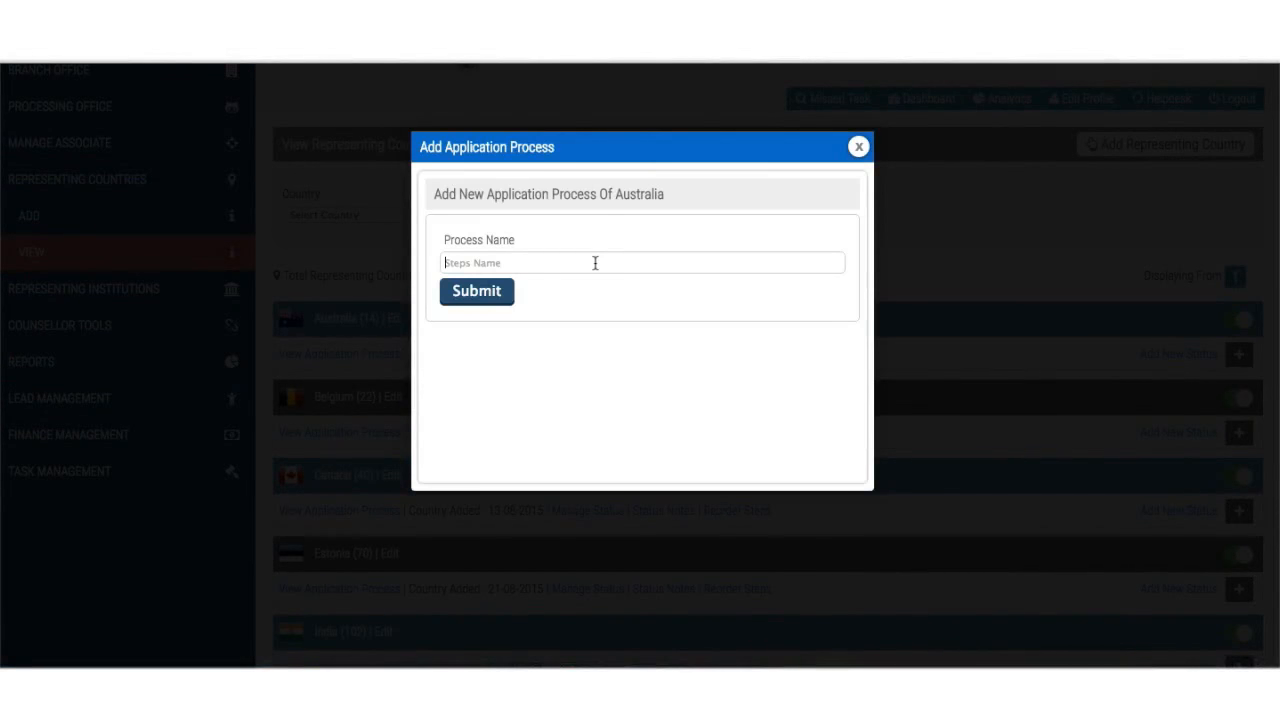
type("EPIR")
left_click(497, 296)
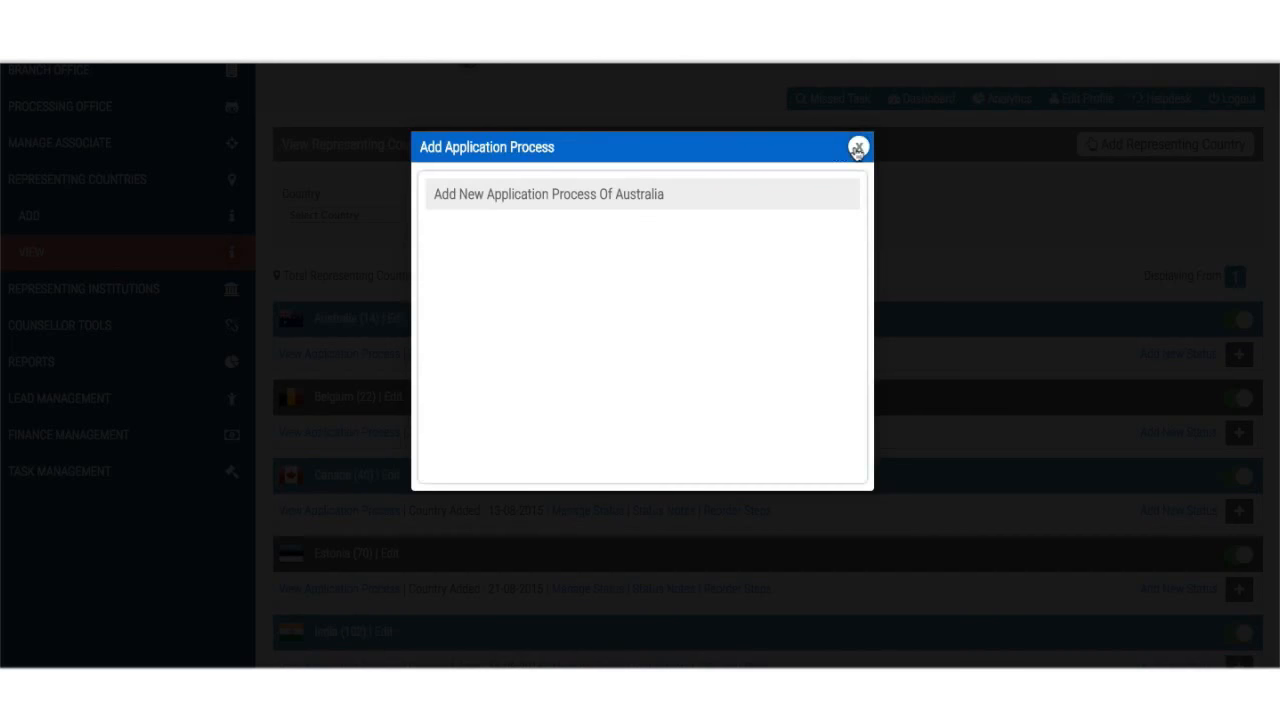
left_click(857, 149)
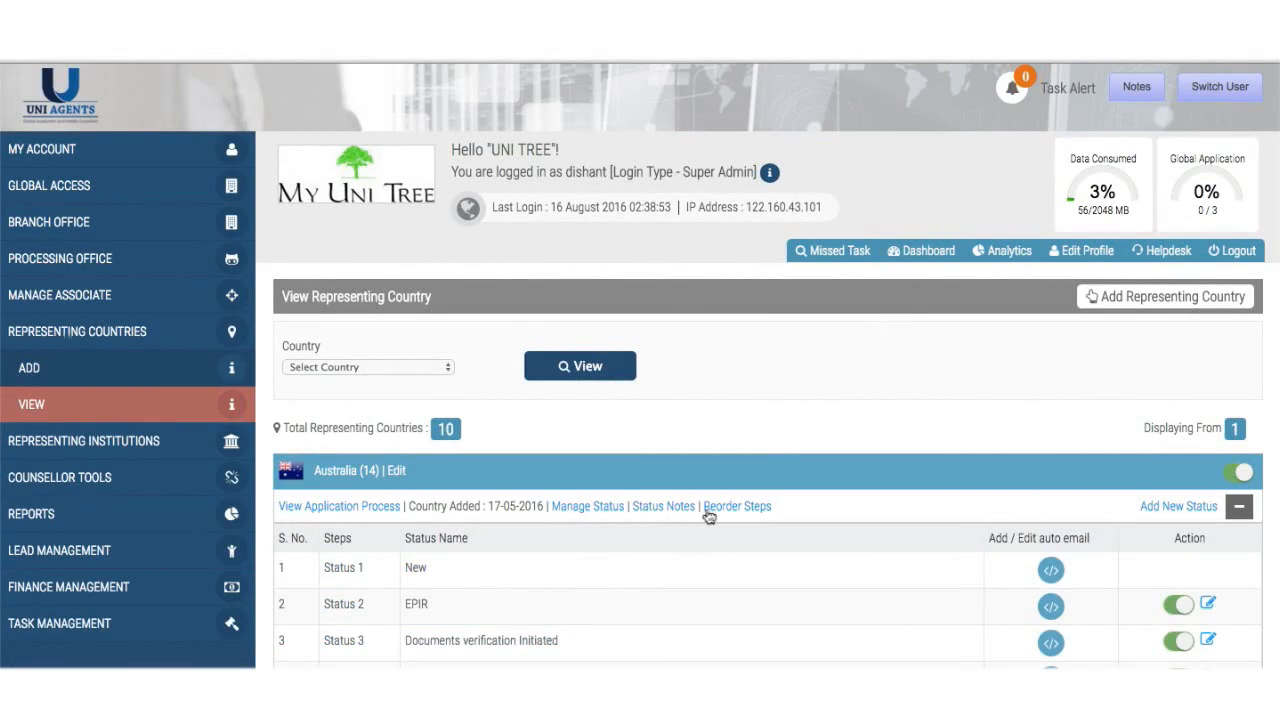
- Open the Reordering of Status page for Australia
scroll(715, 515, "down", 1)
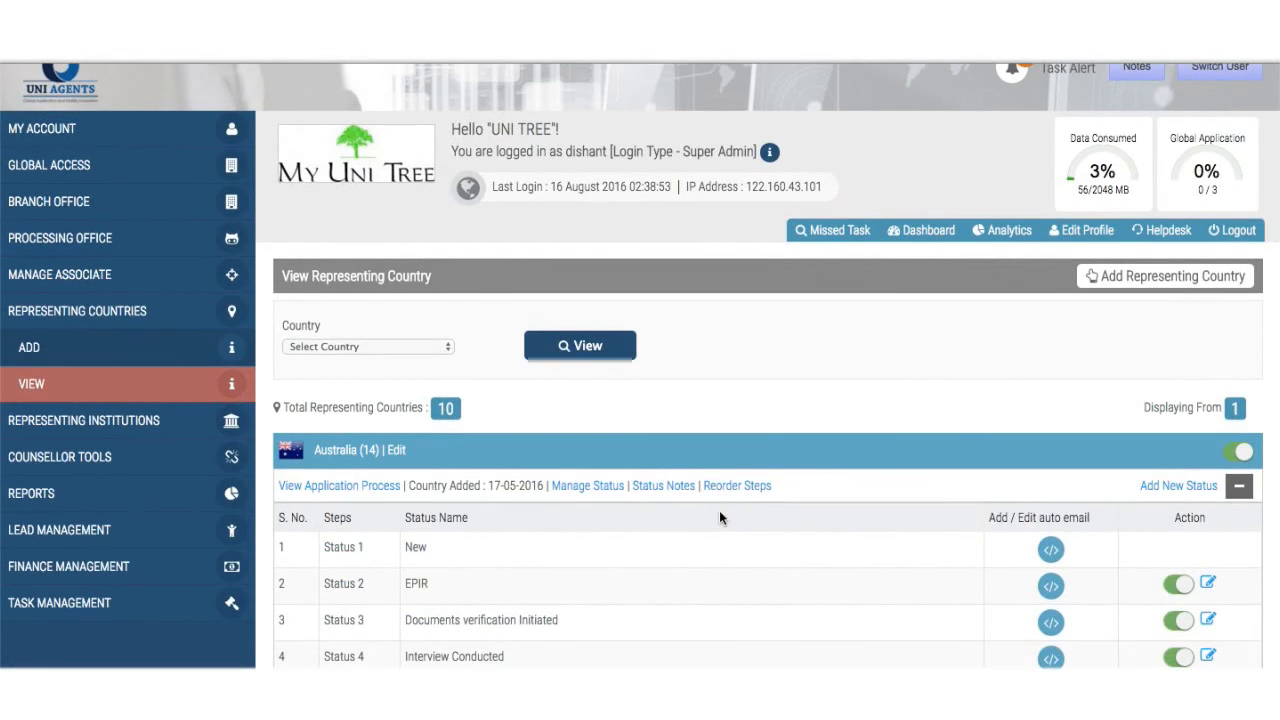
scroll(720, 515, "down", 2)
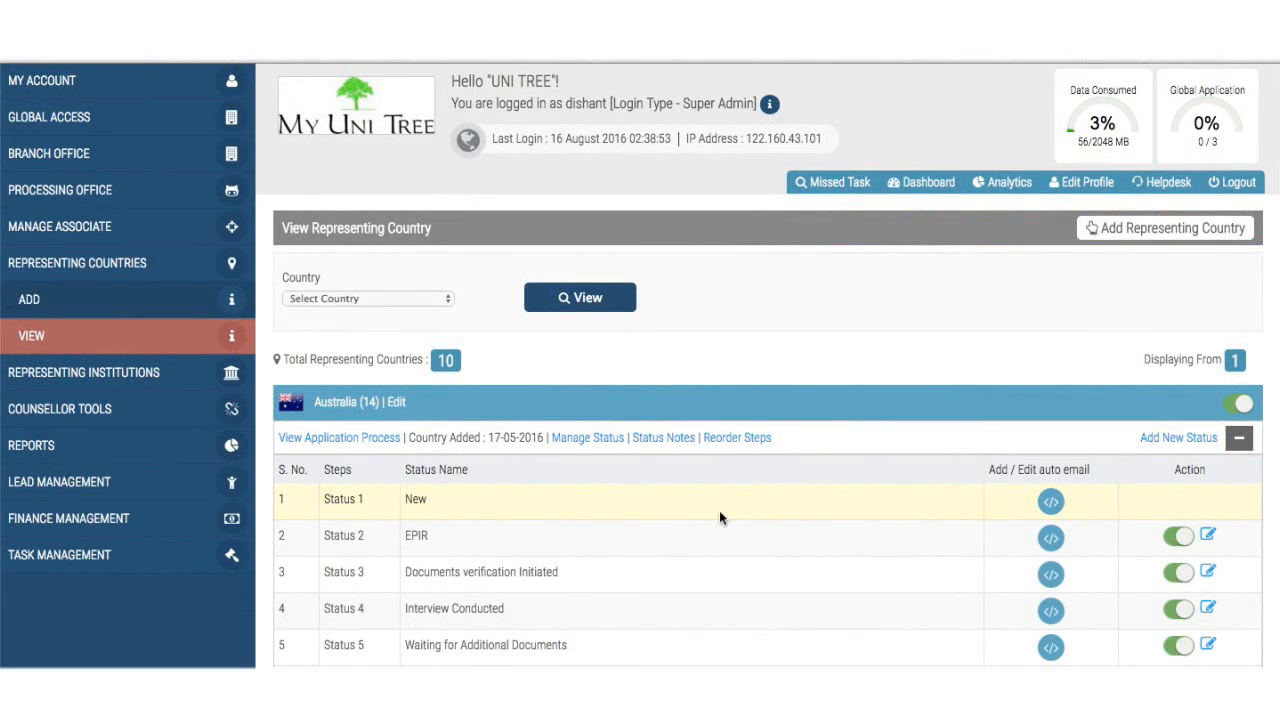
scroll(720, 517, "down", 8)
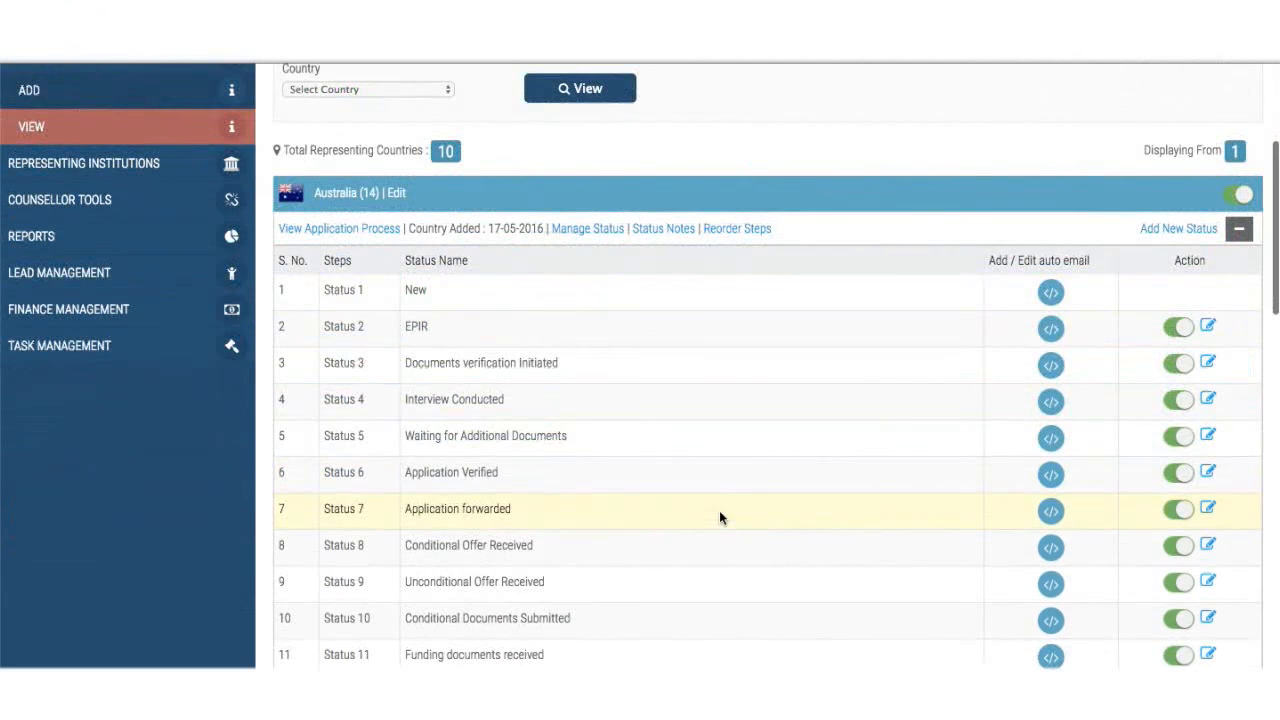
scroll(719, 515, "up", 6)
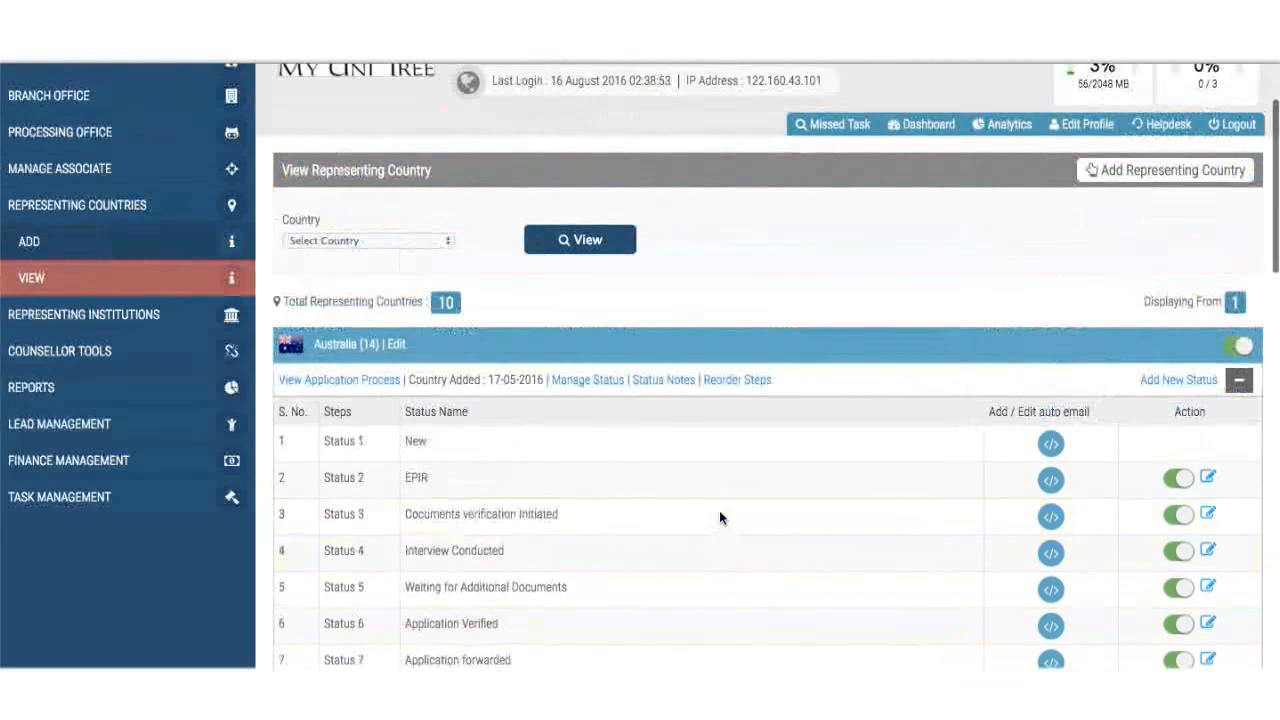
left_click(741, 387)
- Move EPIR to position 12 and Final Interview by Verification team to 16, then submit
scroll(737, 386, "down", 5)
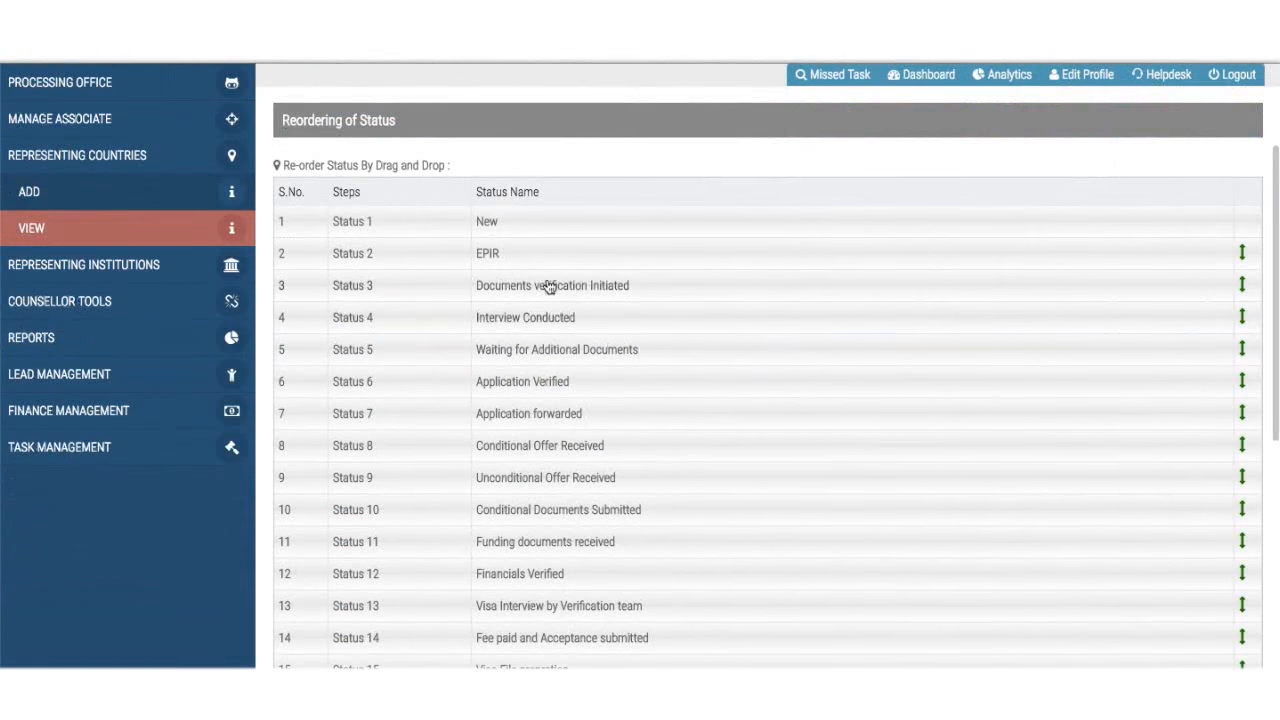
left_click_drag(545, 265, 567, 581)
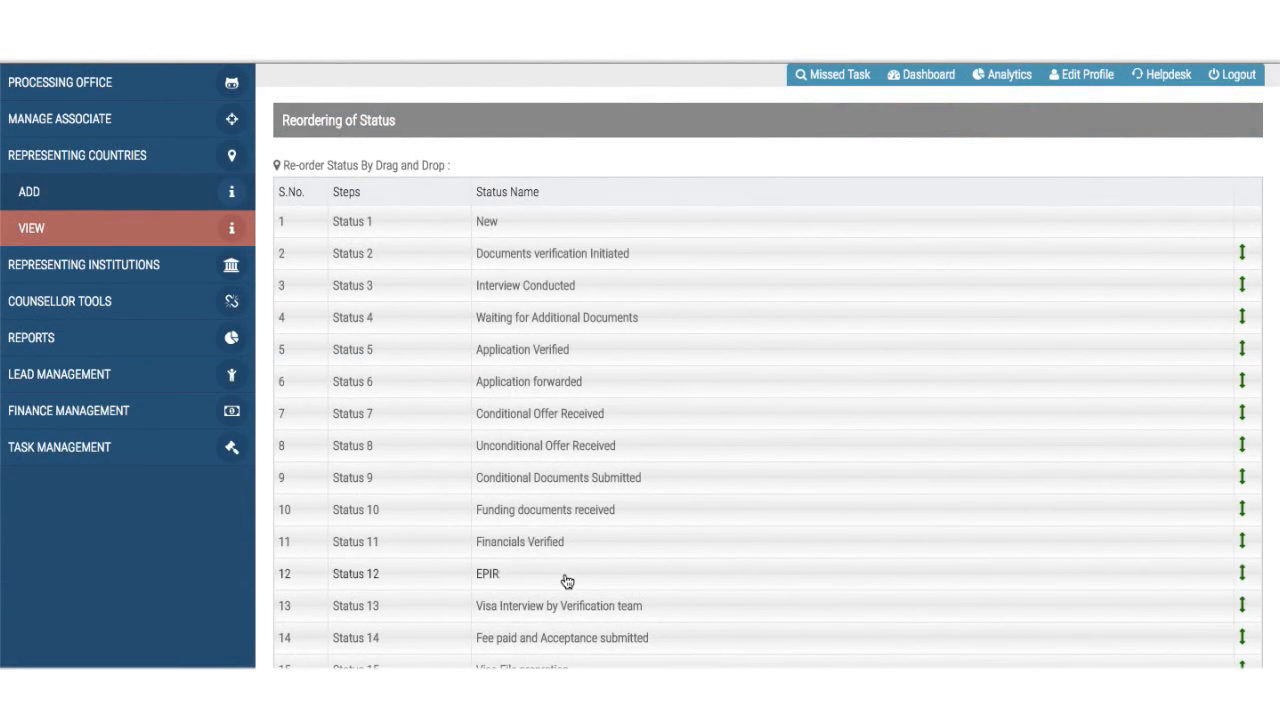
scroll(567, 581, "down", 3)
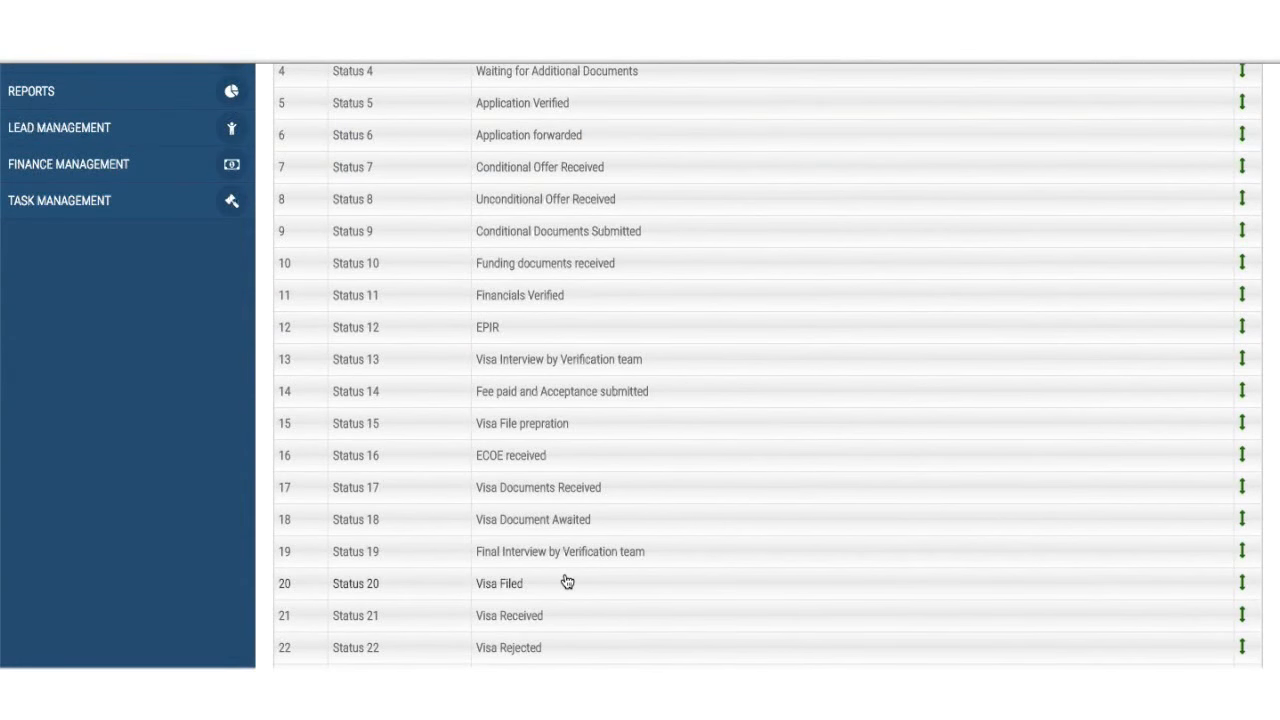
mouse_move(537, 554)
left_mouse_down()
mouse_move(557, 469)
mouse_move(543, 571)
left_mouse_up()
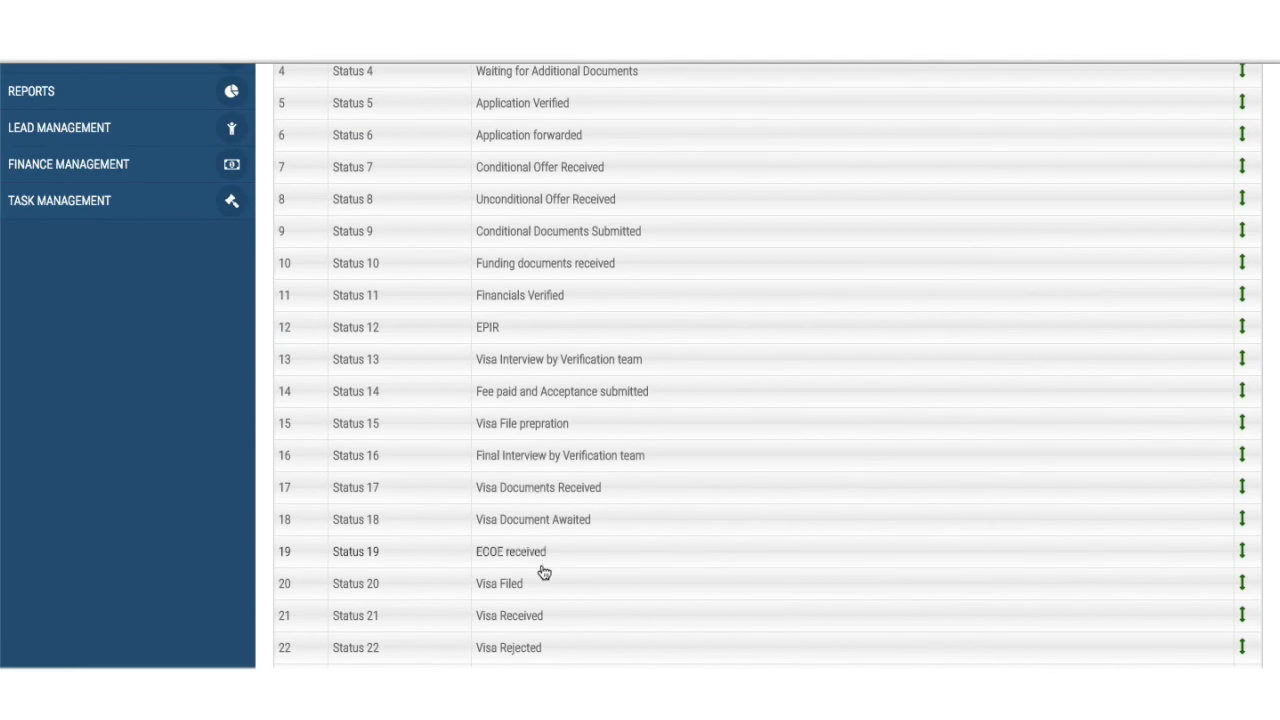
scroll(543, 571, "down", 4)
scroll(543, 571, "up", 8)
scroll(543, 571, "down", 6)
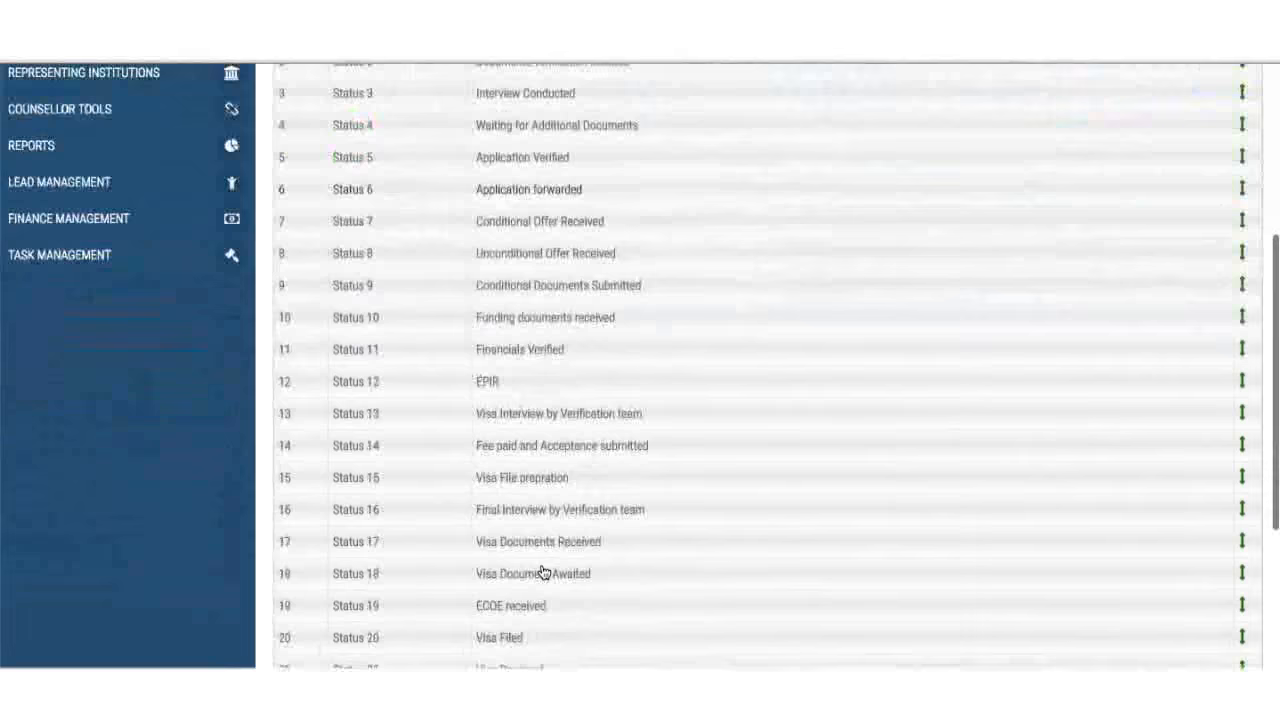
scroll(687, 621, "down", 2)
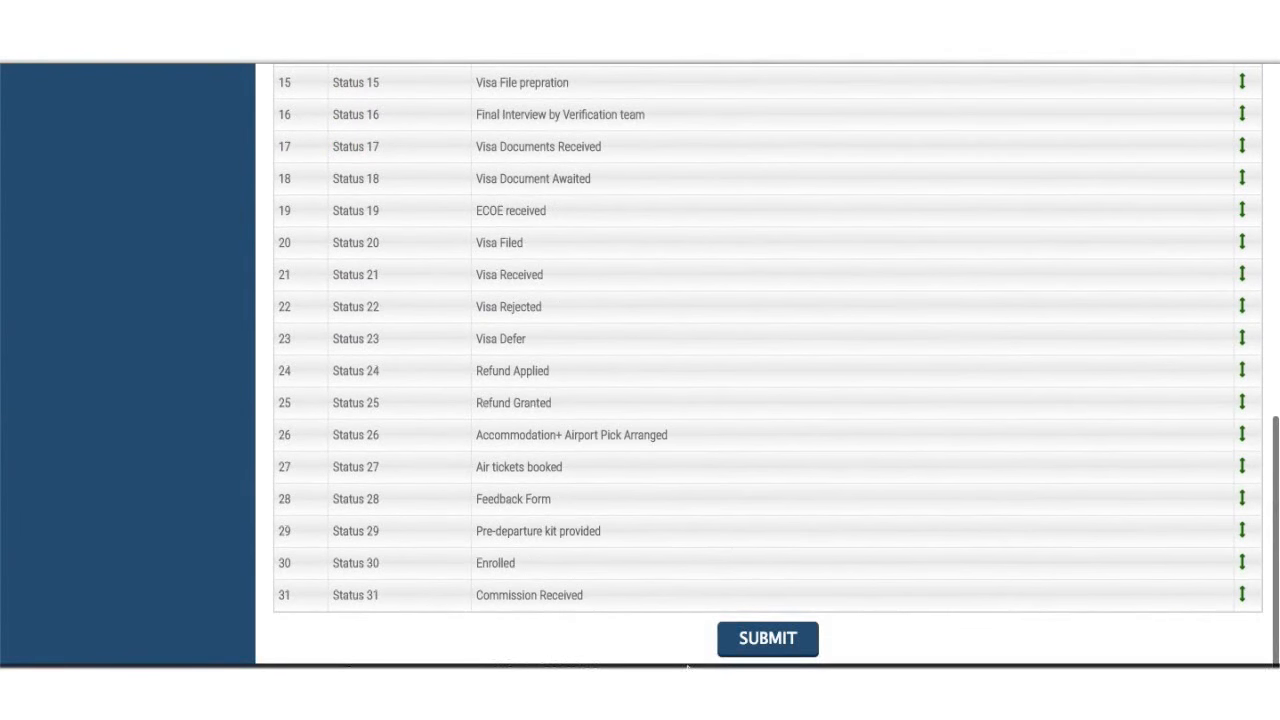
left_click(772, 646)
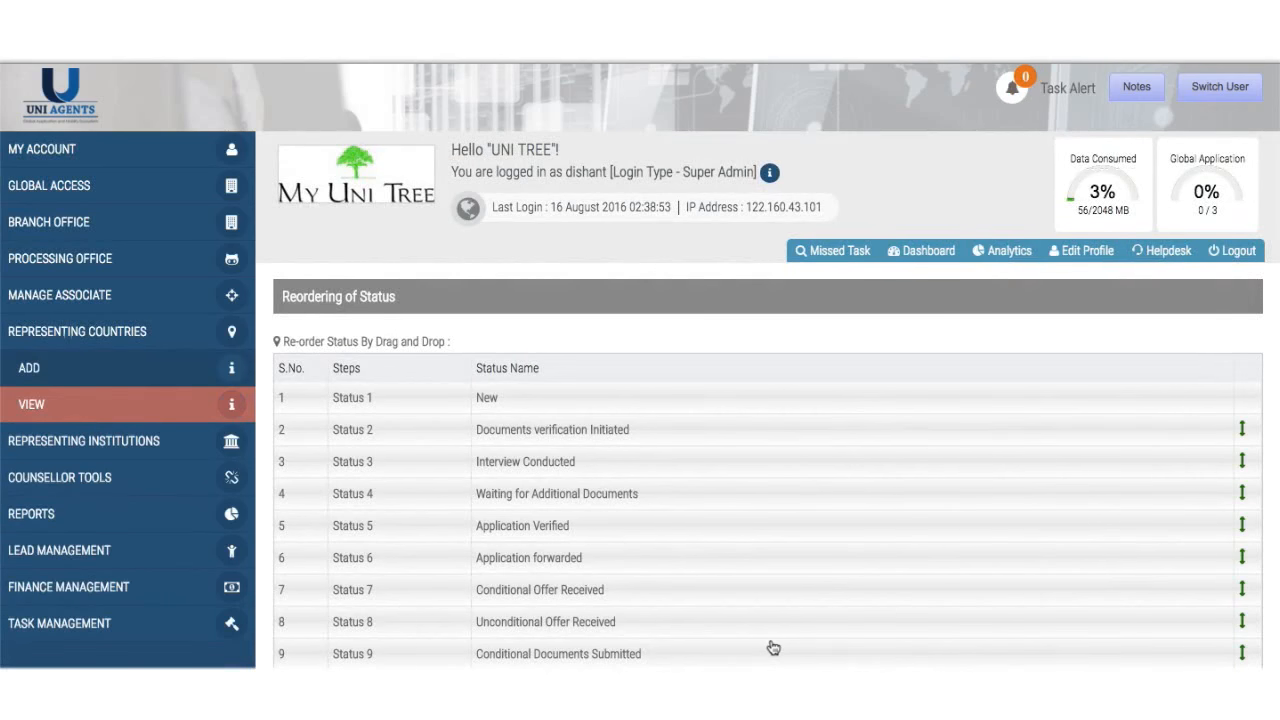
- View the representing countries list, then expand Representing Institutions in the sidebar
left_click(156, 371)
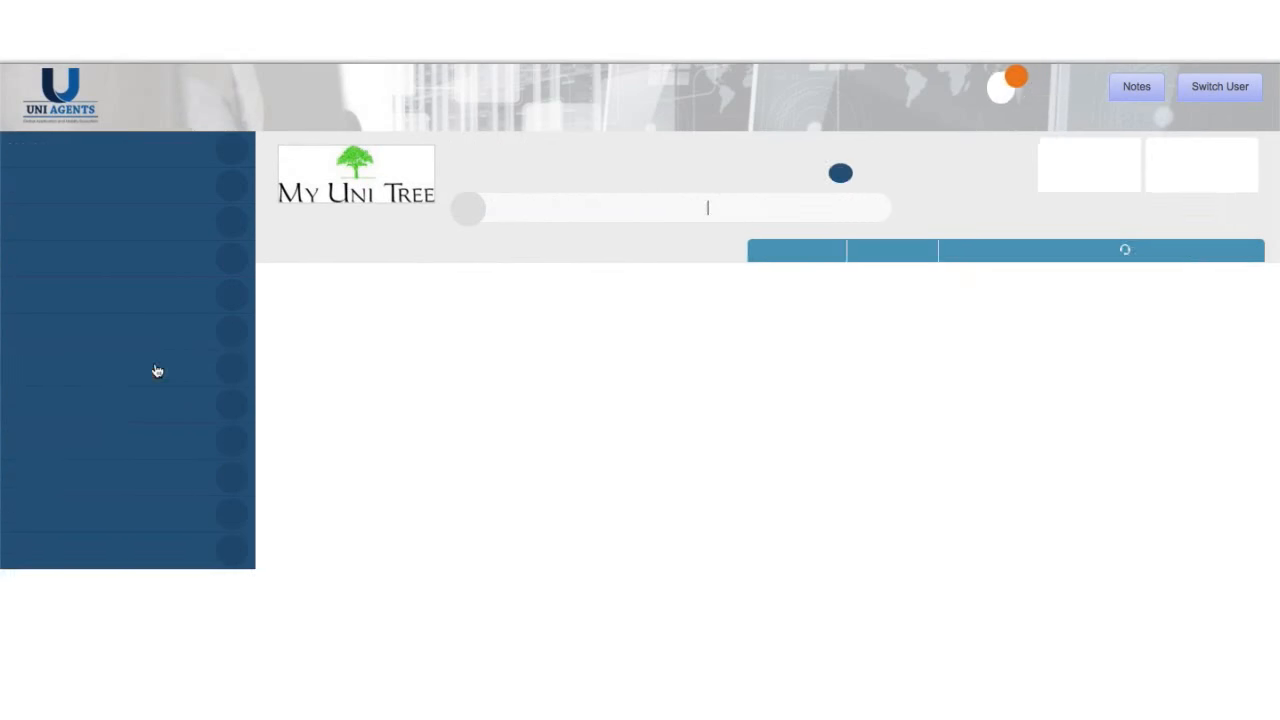
scroll(552, 411, "down", 2)
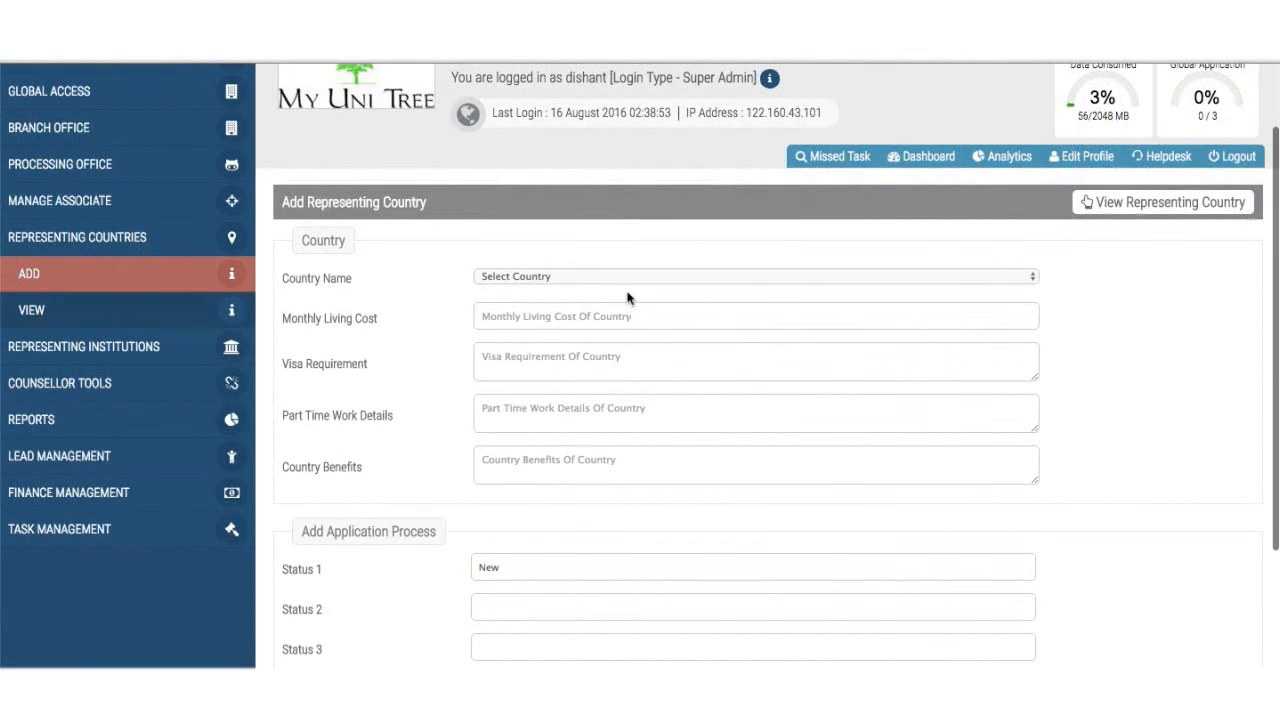
left_click(112, 311)
scroll(474, 482, "down", 5)
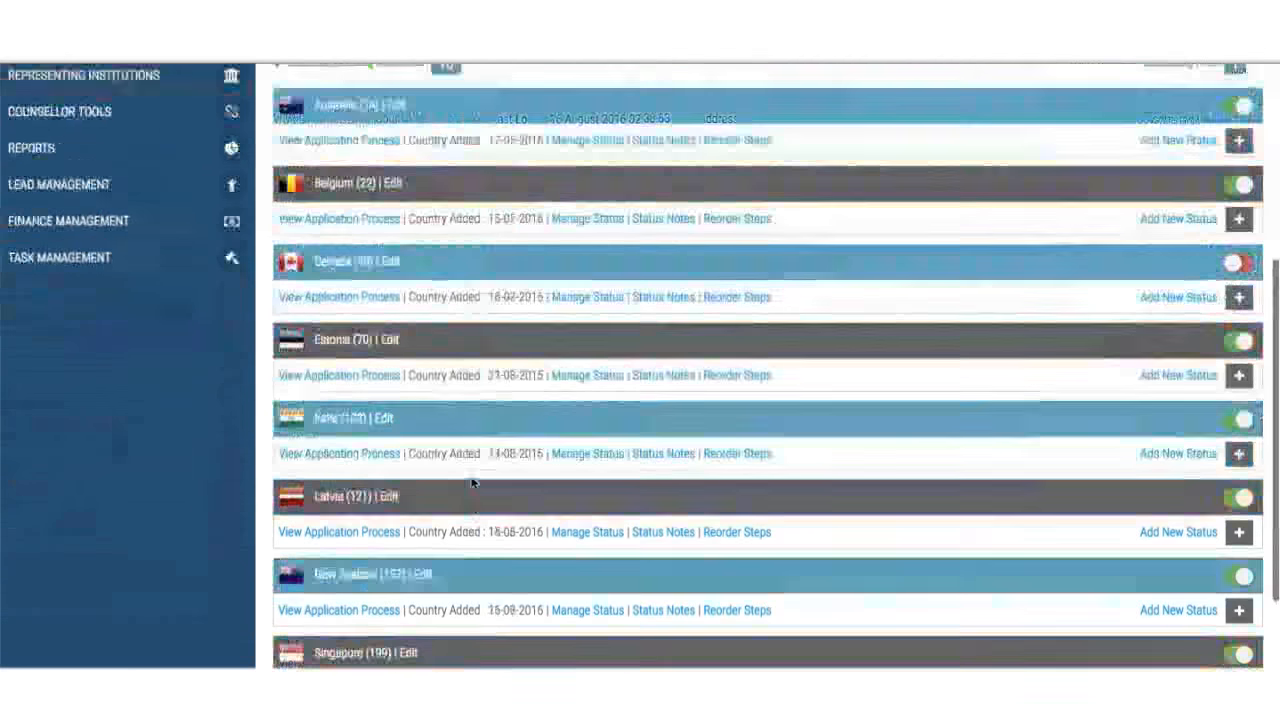
scroll(471, 489, "up", 4)
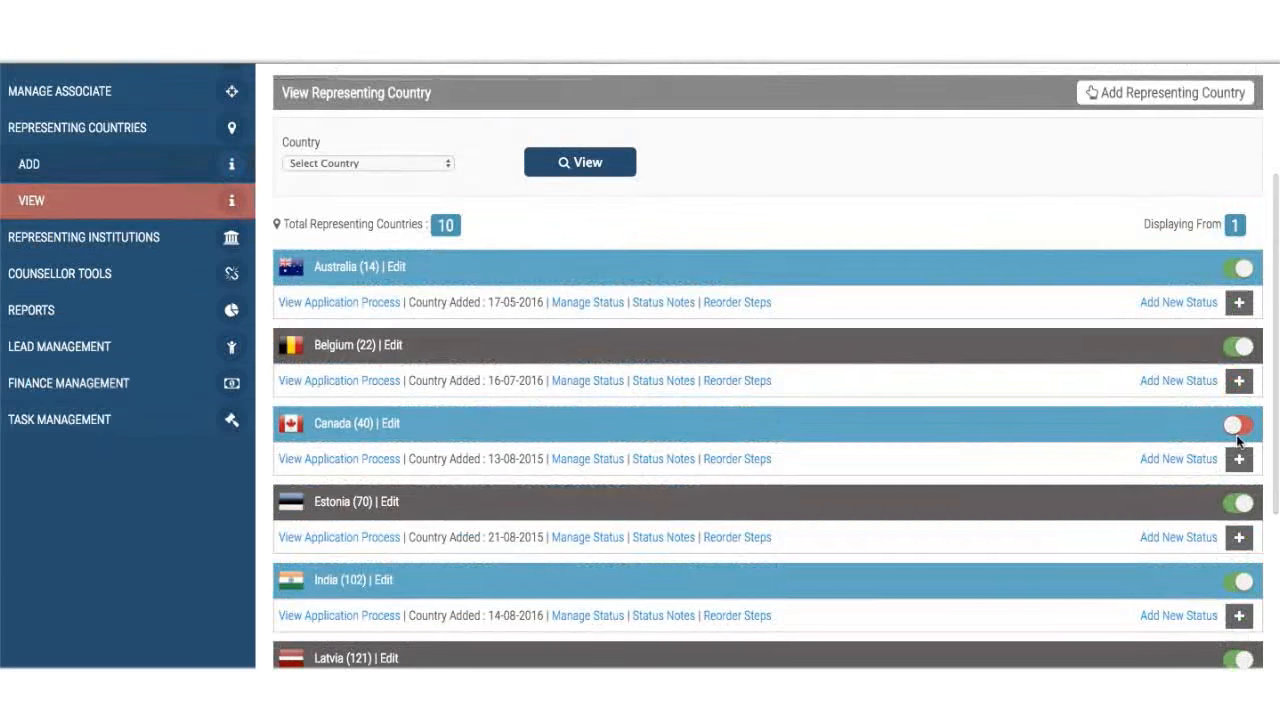
scroll(1237, 440, "up", 1)
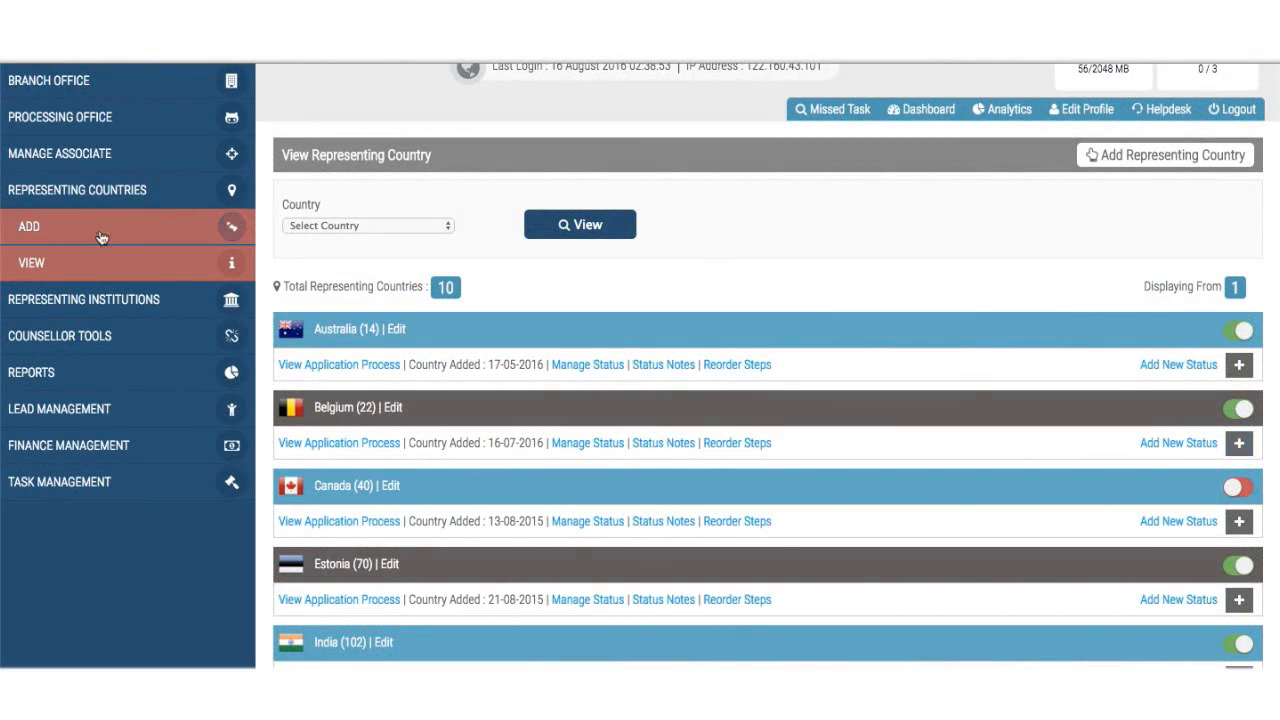
left_click(130, 302)
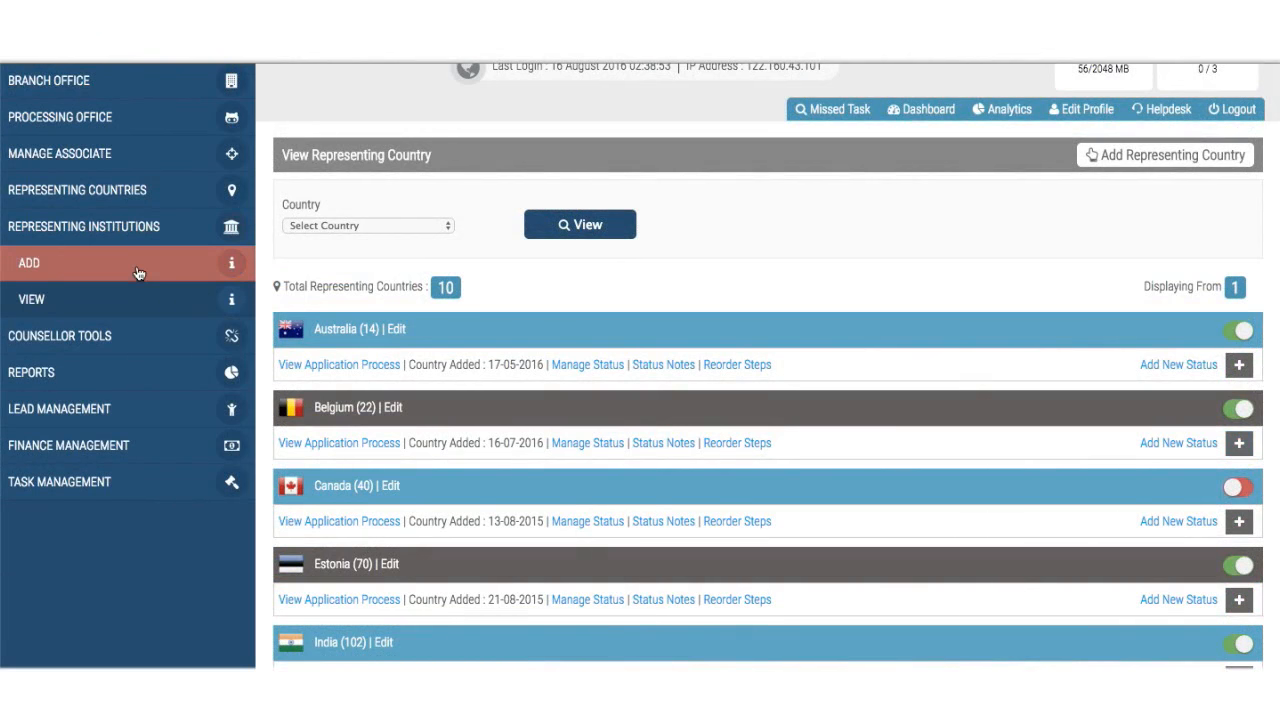
- Start a new representing institution for Australia, first picking University of Queensland, Brisbane
left_click(139, 274)
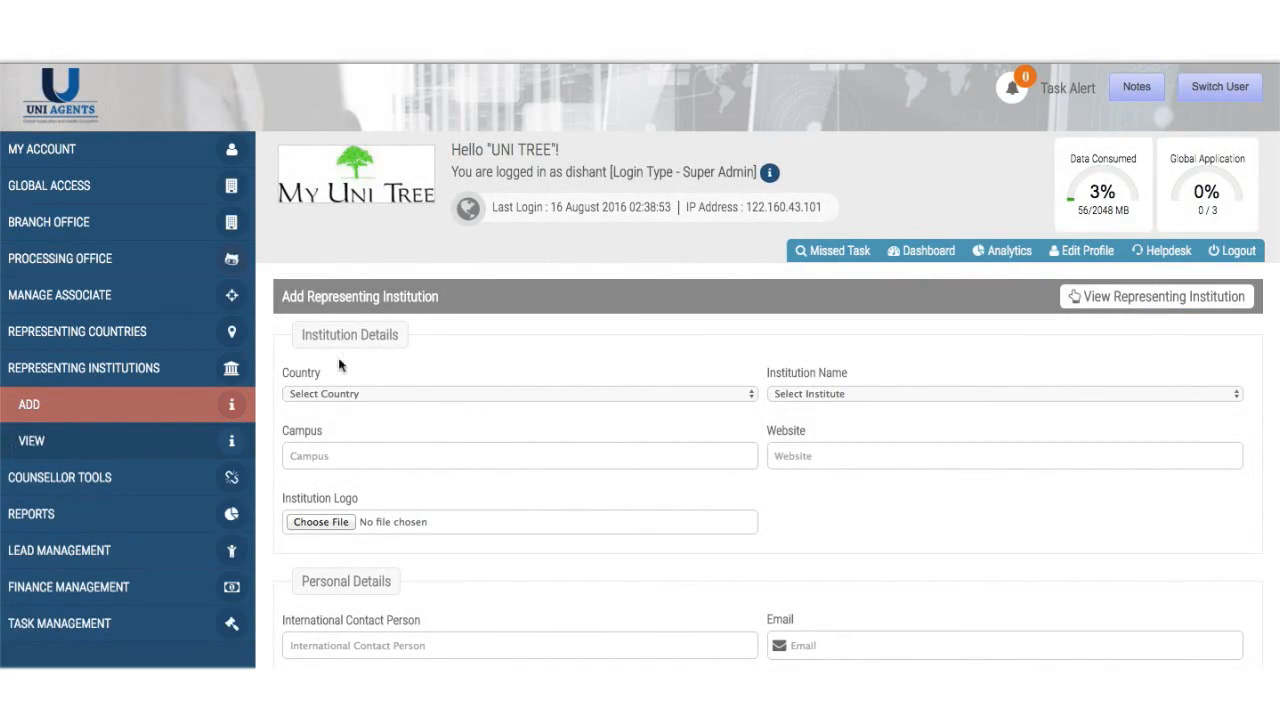
left_click(353, 395)
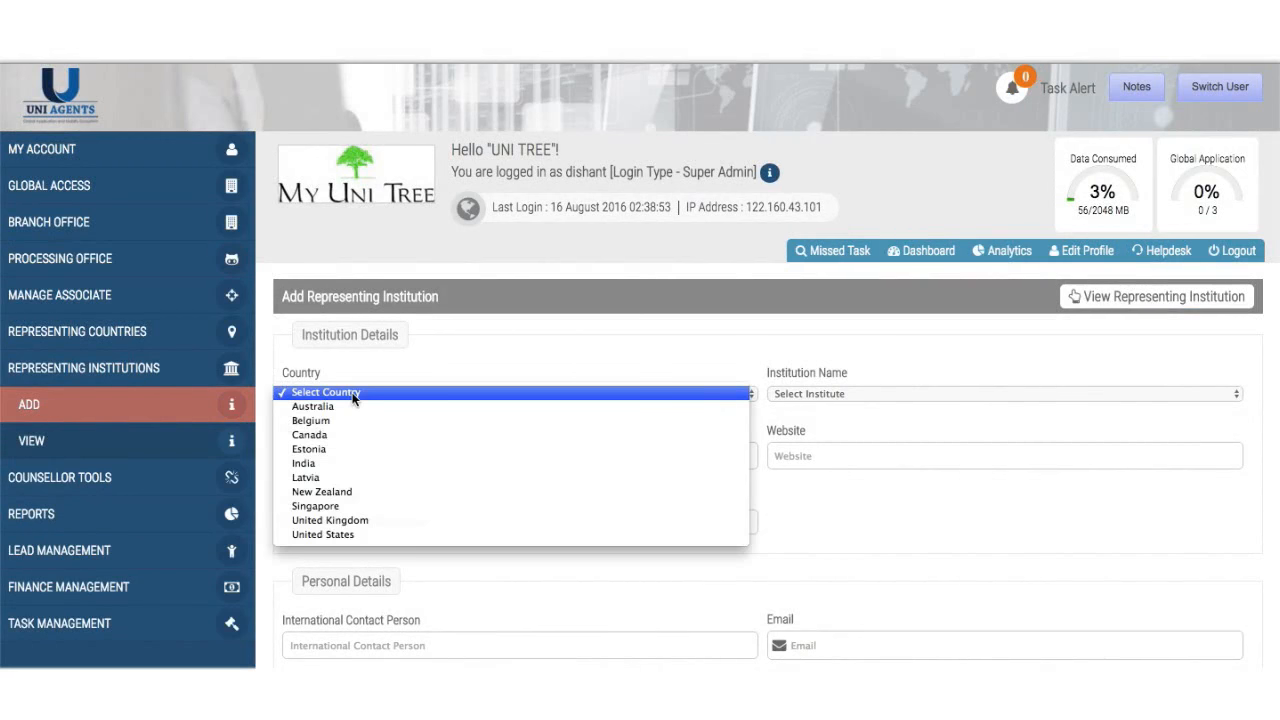
left_click(409, 407)
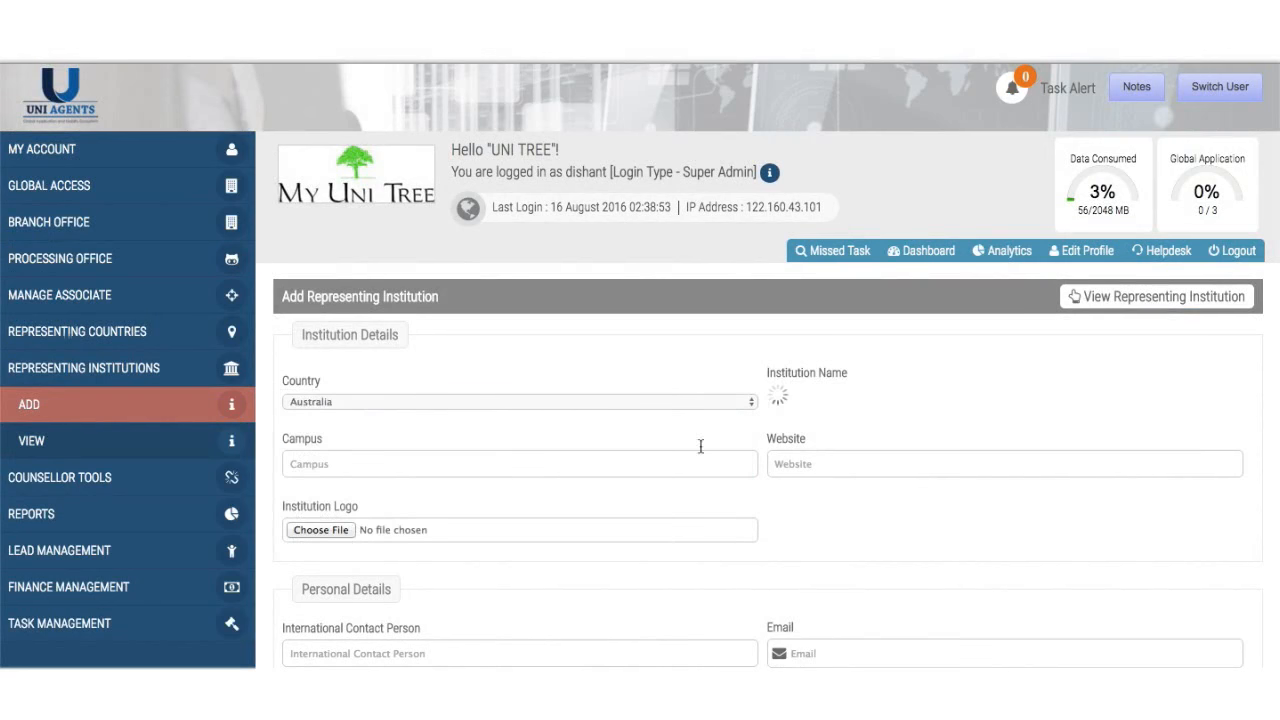
left_click(850, 395)
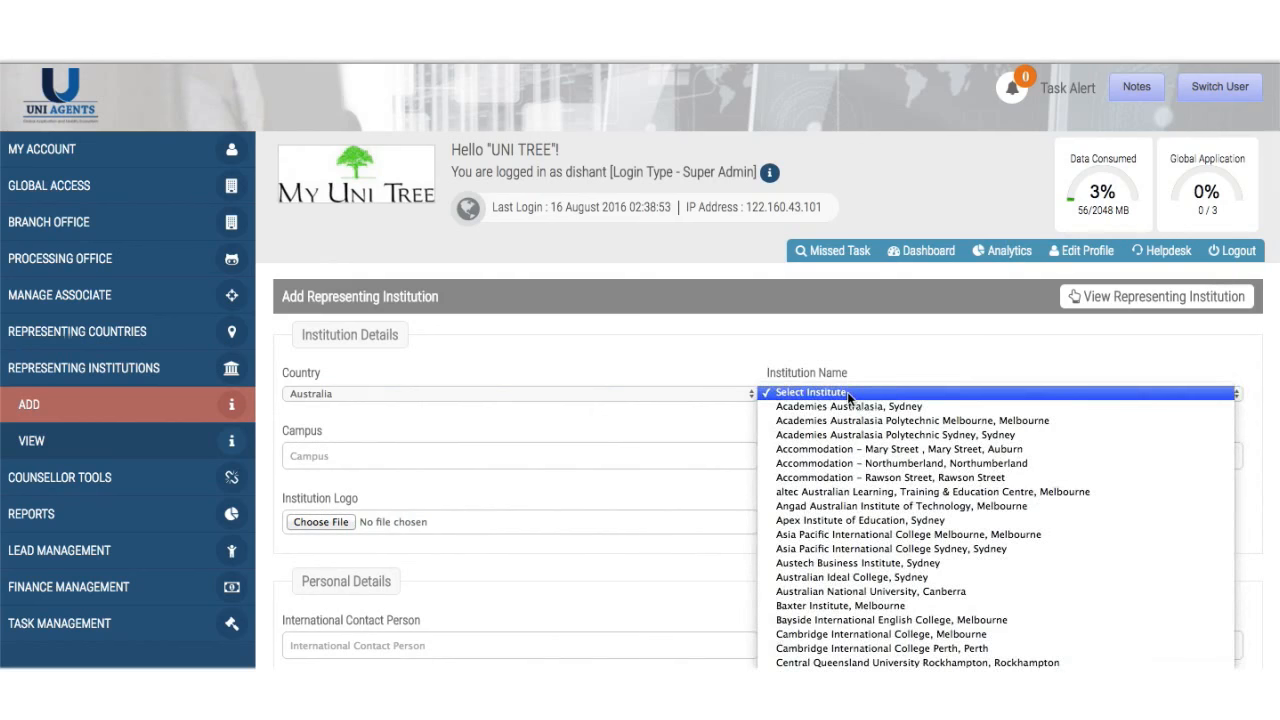
scroll(897, 598, "down", 2)
scroll(897, 598, "down", 10)
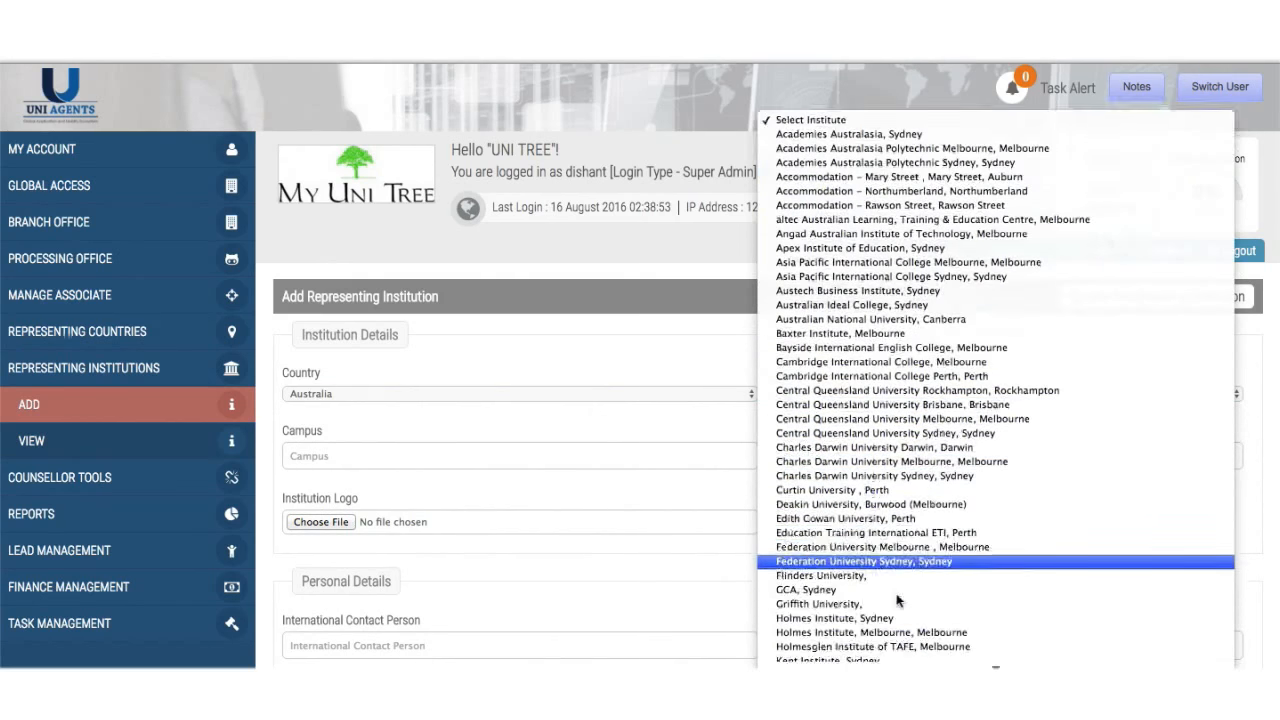
scroll(897, 598, "down", 8)
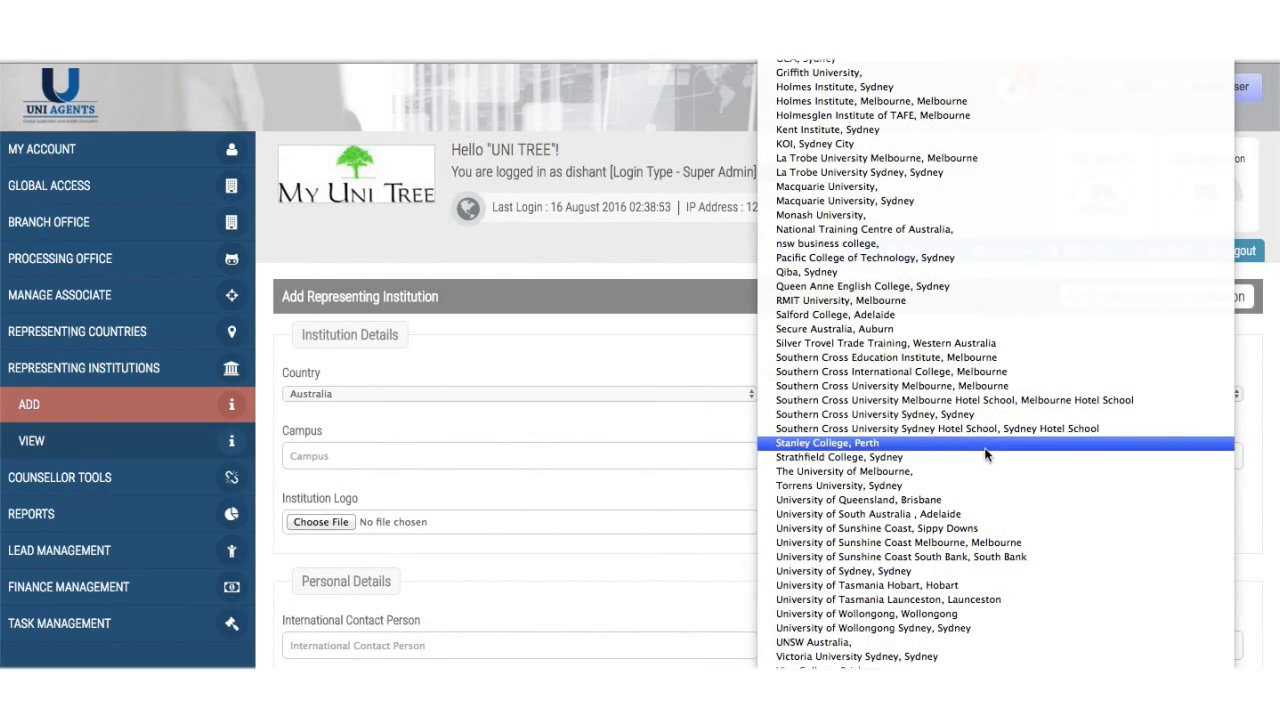
left_click(961, 503)
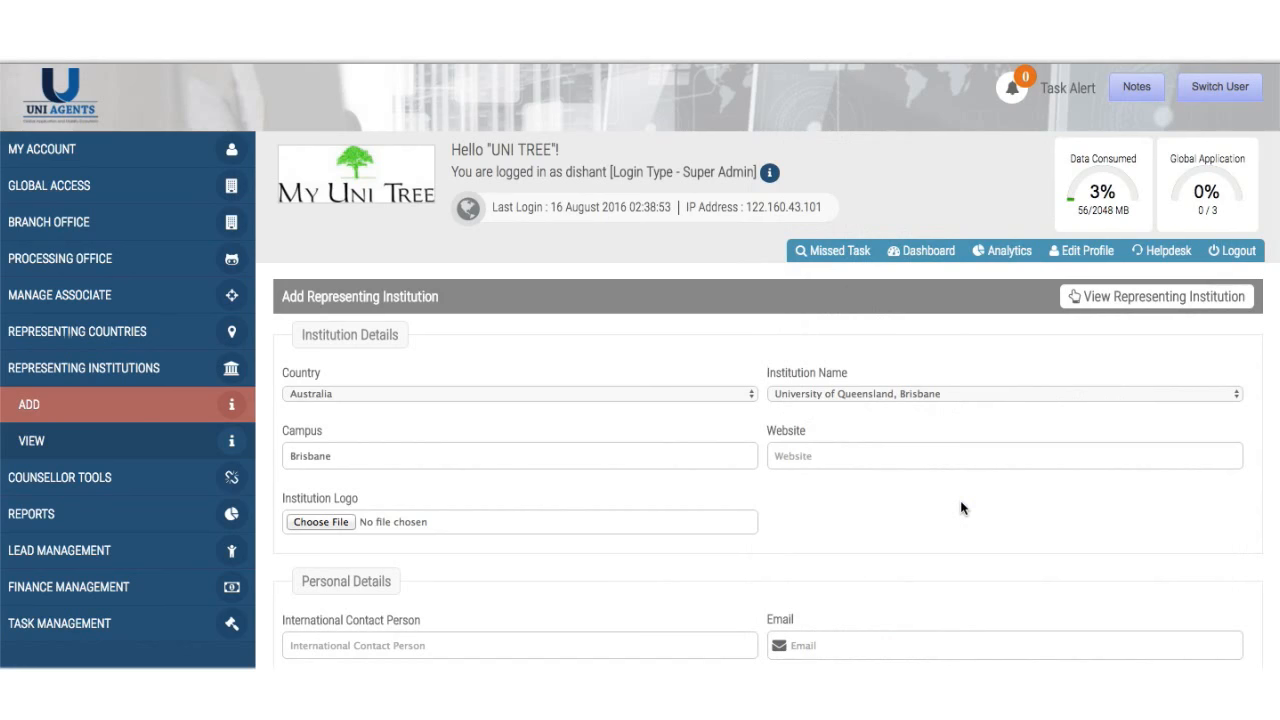
- Switch the institution to Others and enter the custom name 'XYZ'
left_click(970, 399)
scroll(972, 370, "up", 10)
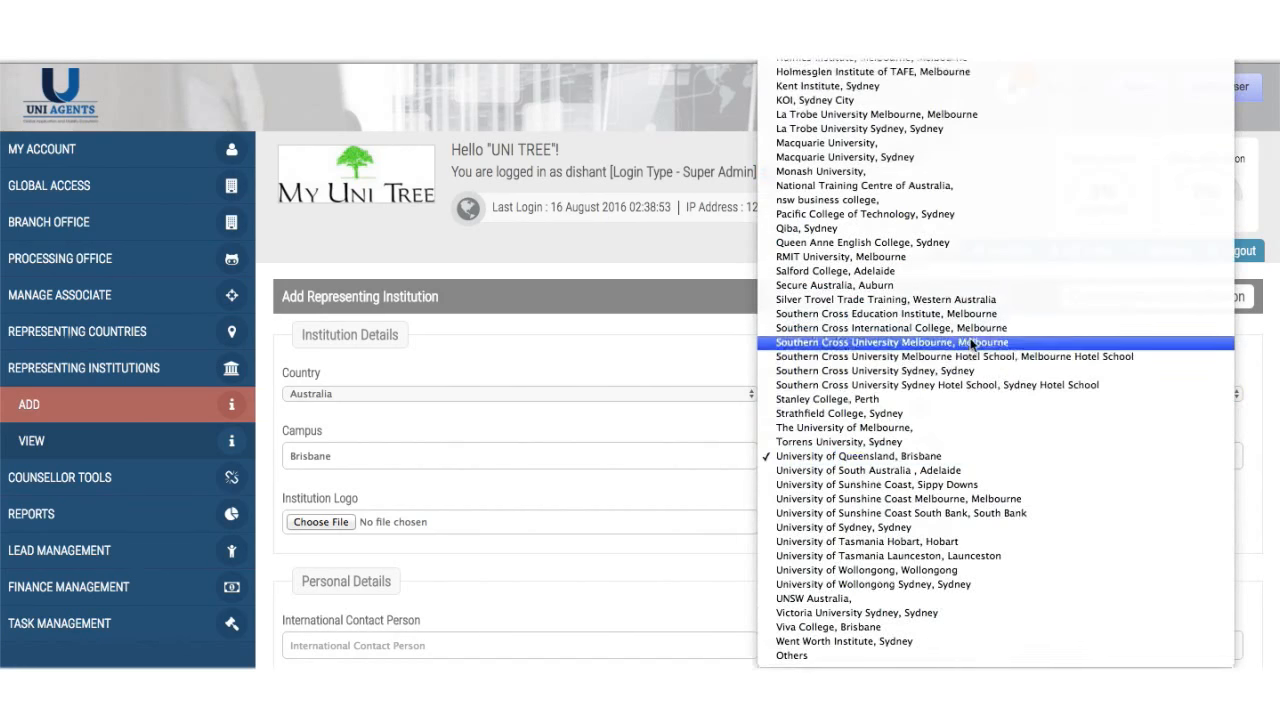
scroll(973, 345, "up", 2)
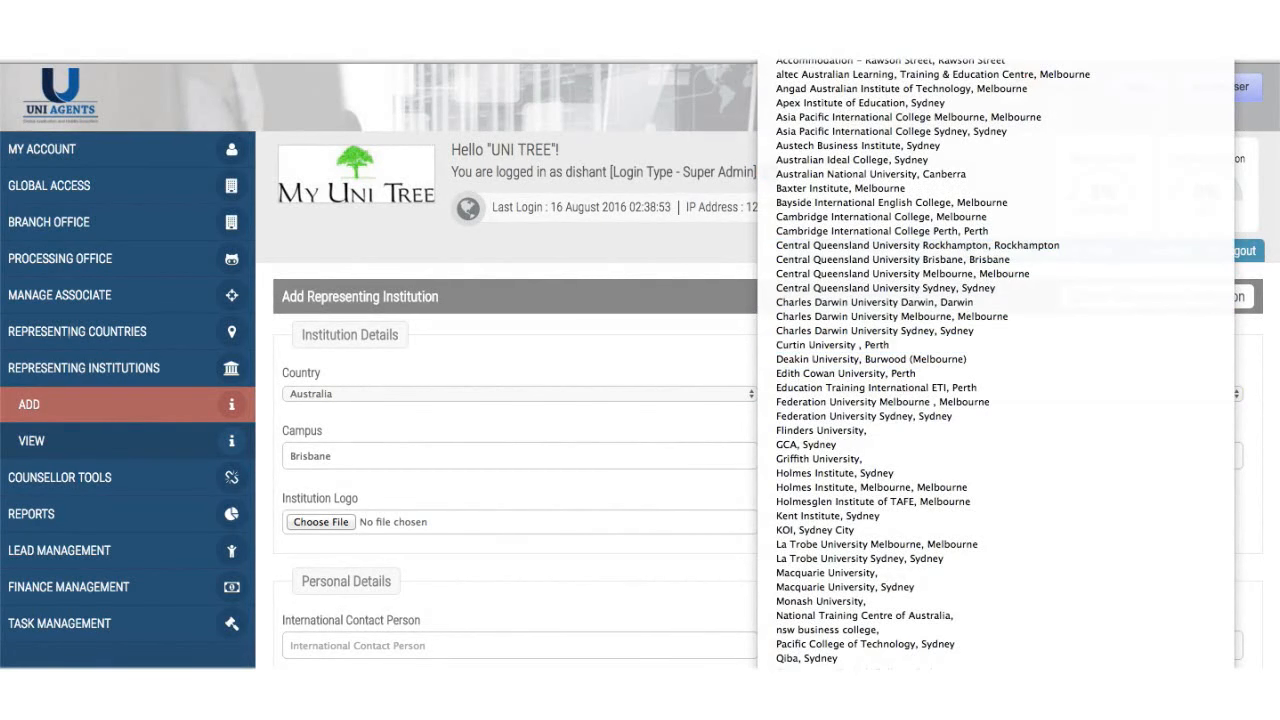
scroll(915, 600, "down", 9)
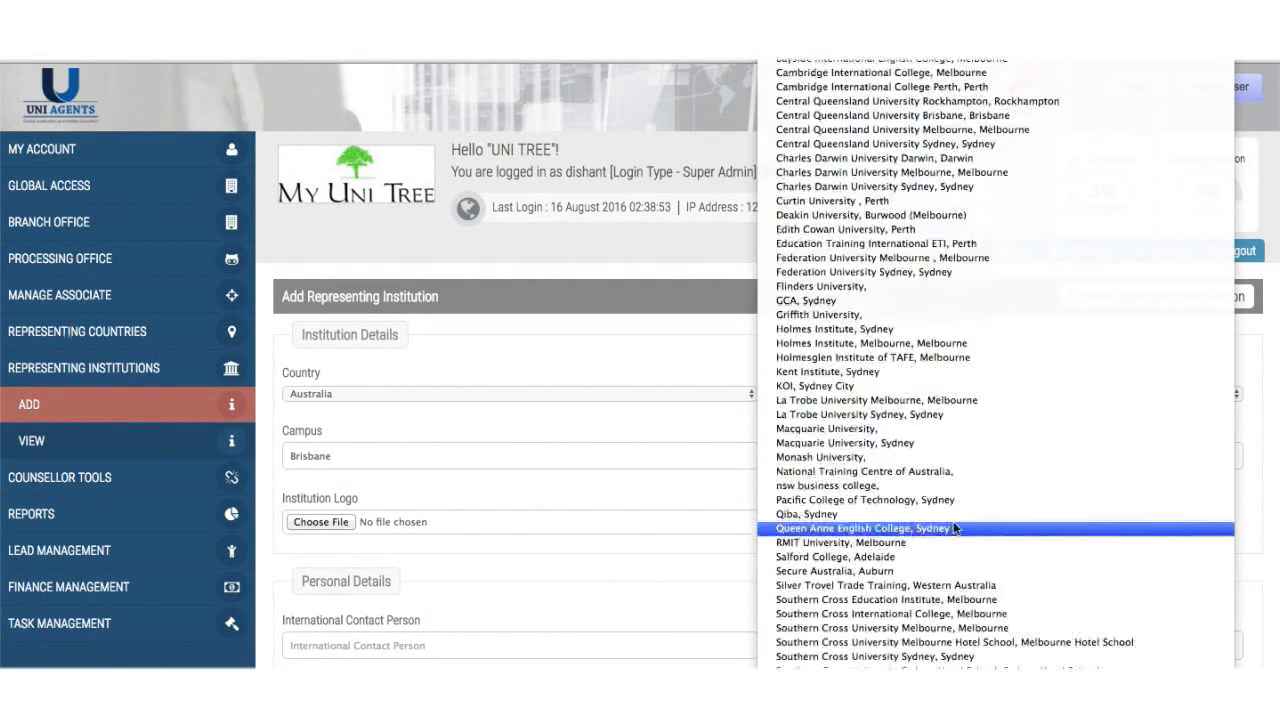
left_click(918, 688)
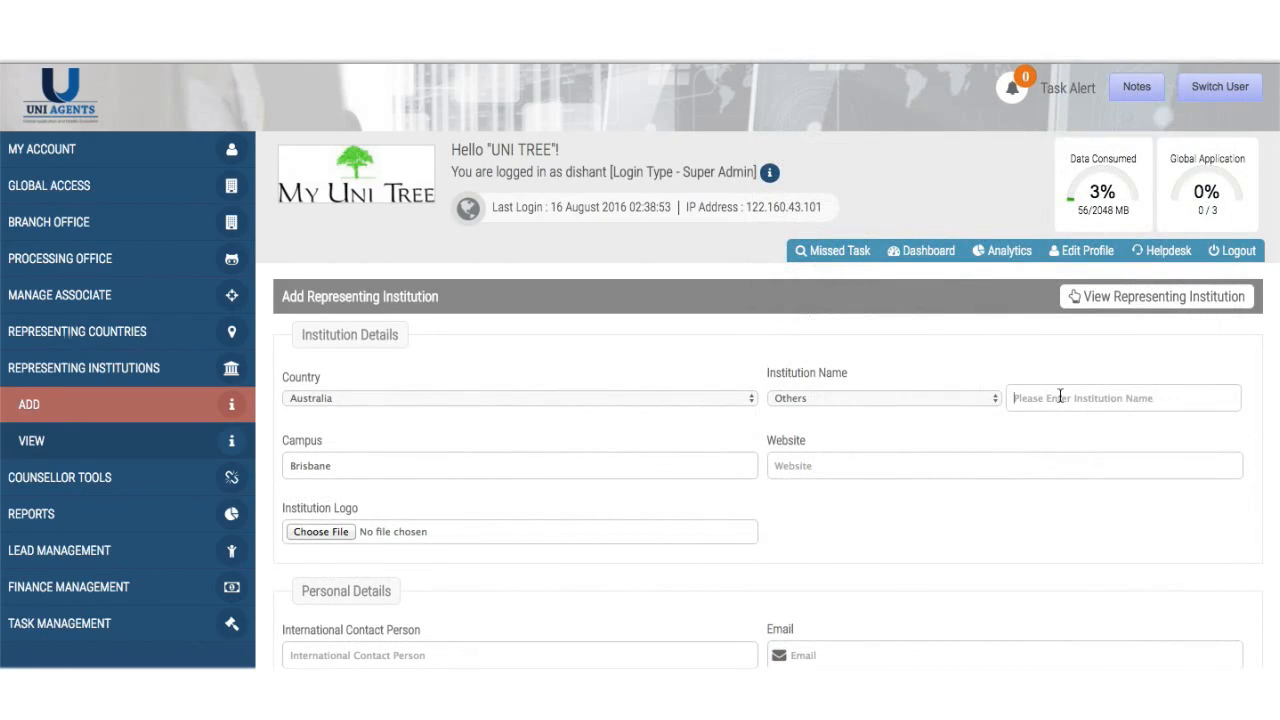
left_click(1060, 397)
type("XYZ")
left_click(713, 463)
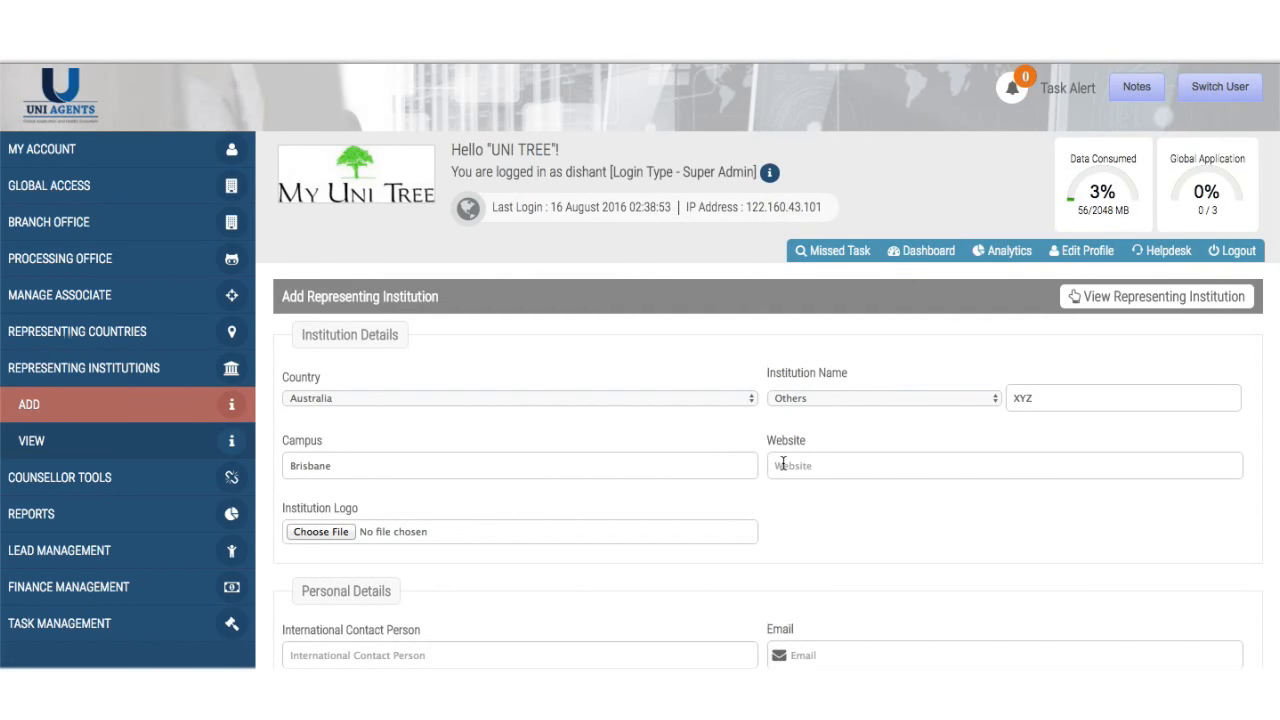
- Change the institution to University of South Australia, Adelaide, then view the institutions list
scroll(783, 463, "down", 3)
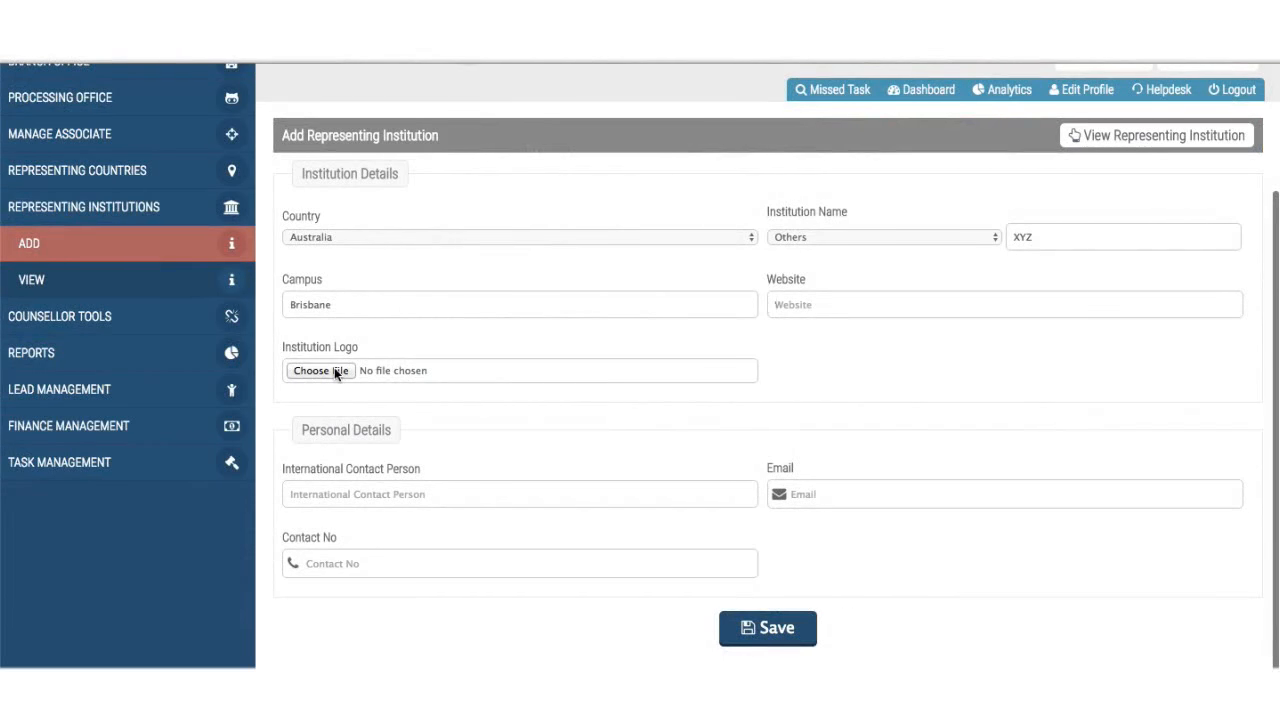
left_click(831, 236)
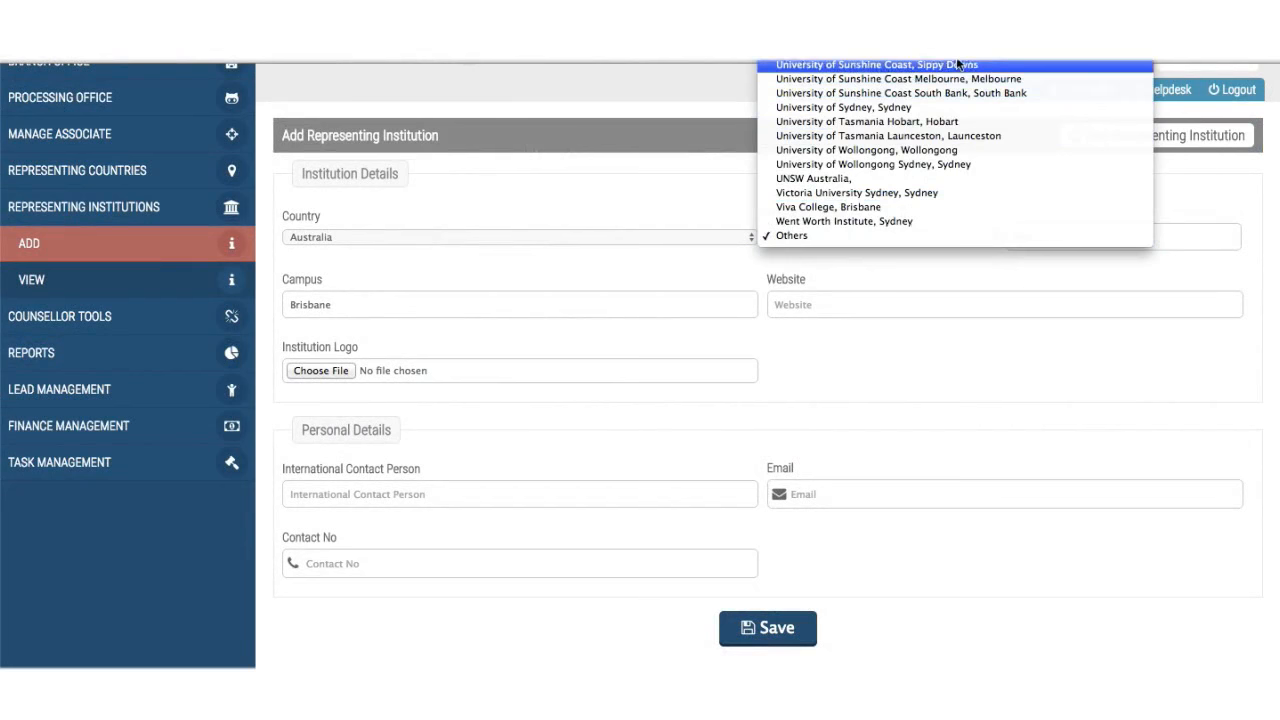
key("Escape")
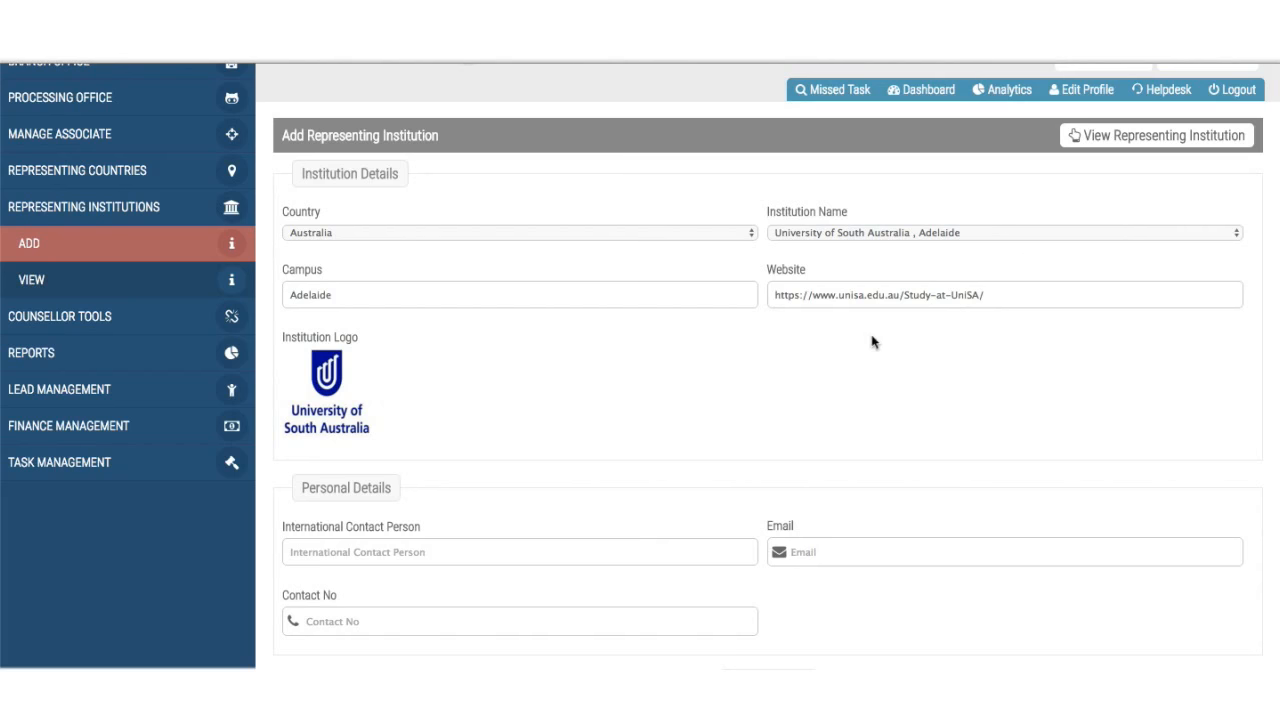
scroll(872, 342, "down", 1)
scroll(872, 342, "down", 1)
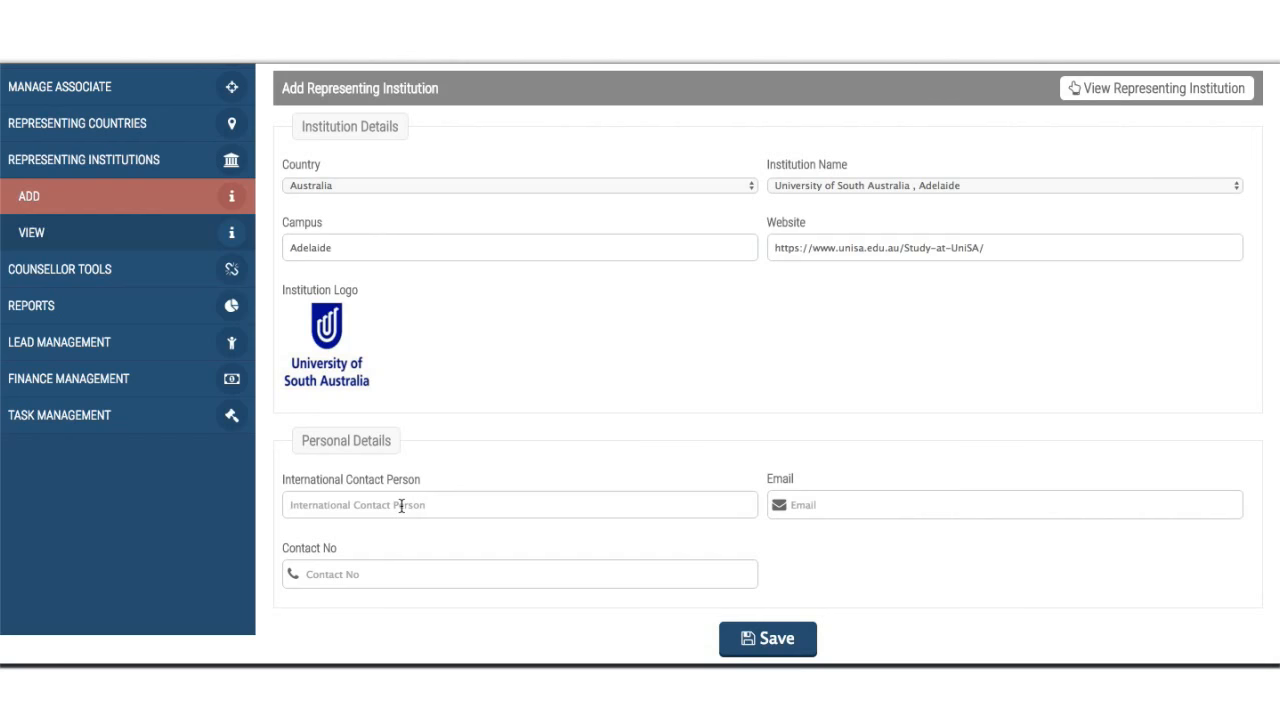
left_click(401, 506)
left_click(452, 486)
scroll(534, 553, "up", 3)
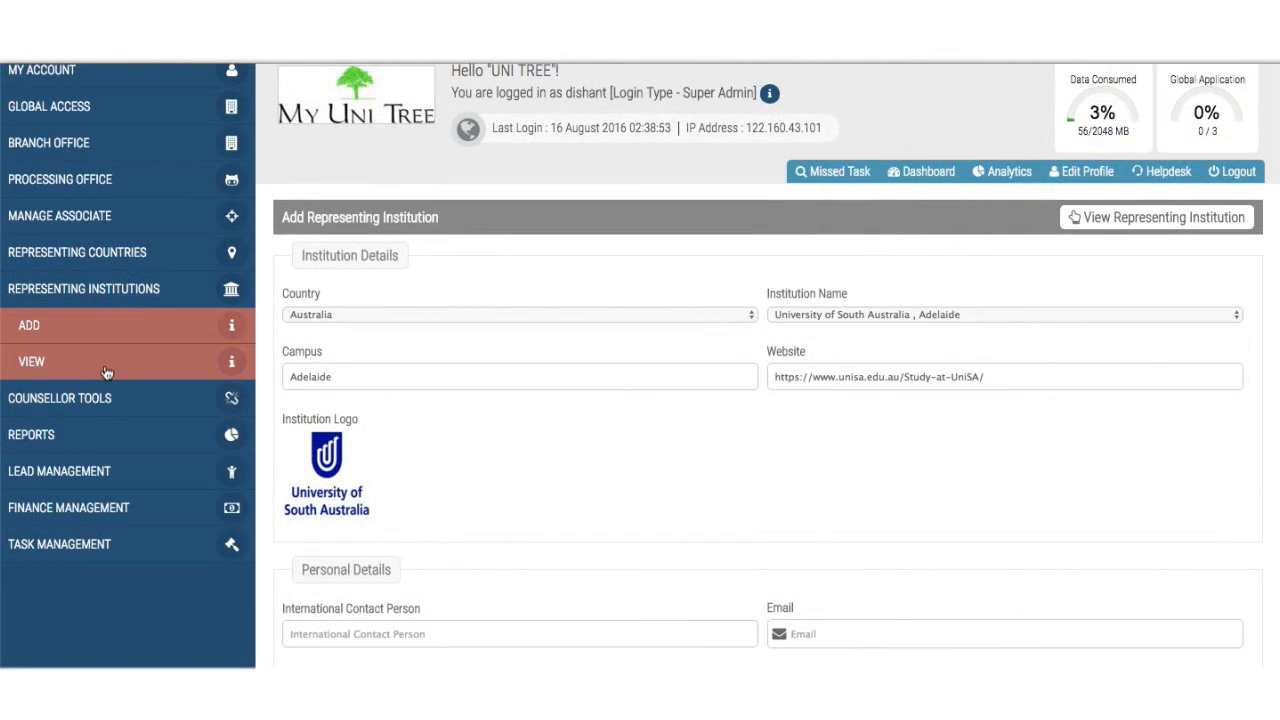
left_click(107, 372)
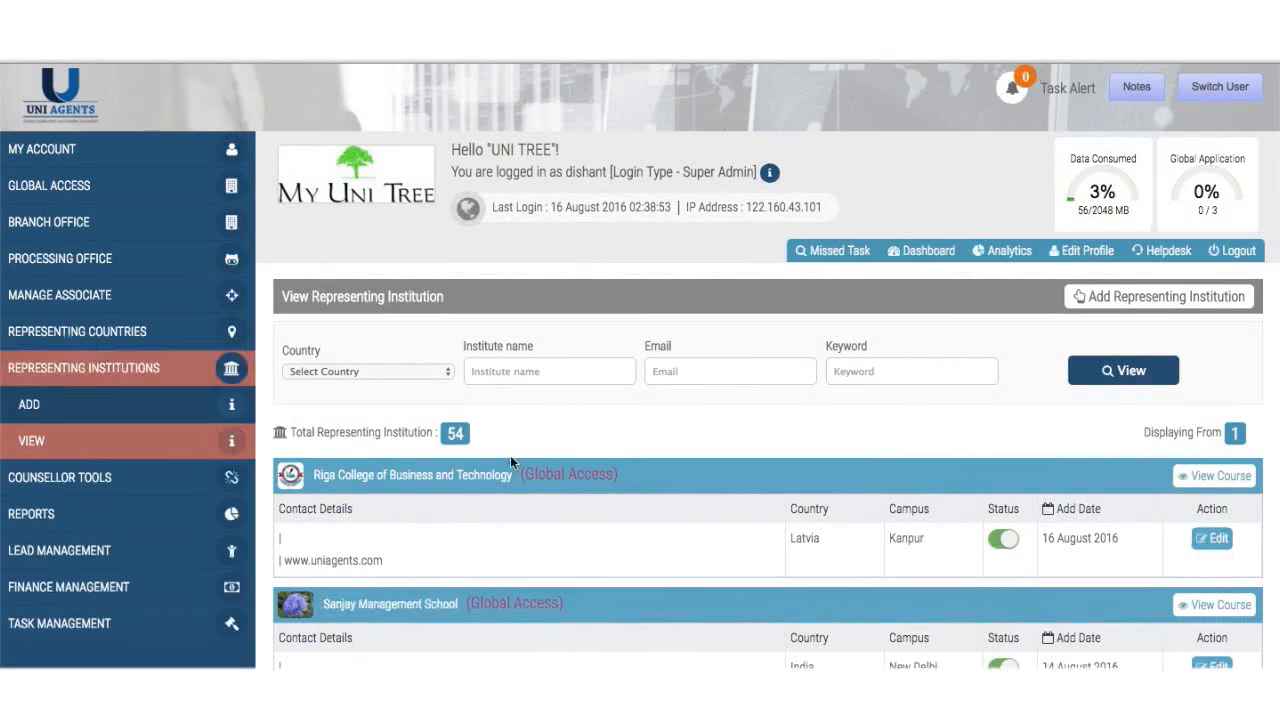
- Find Acadia University in the institutions list and open its Add Course form
scroll(510, 455, "down", 3)
scroll(510, 462, "down", 6)
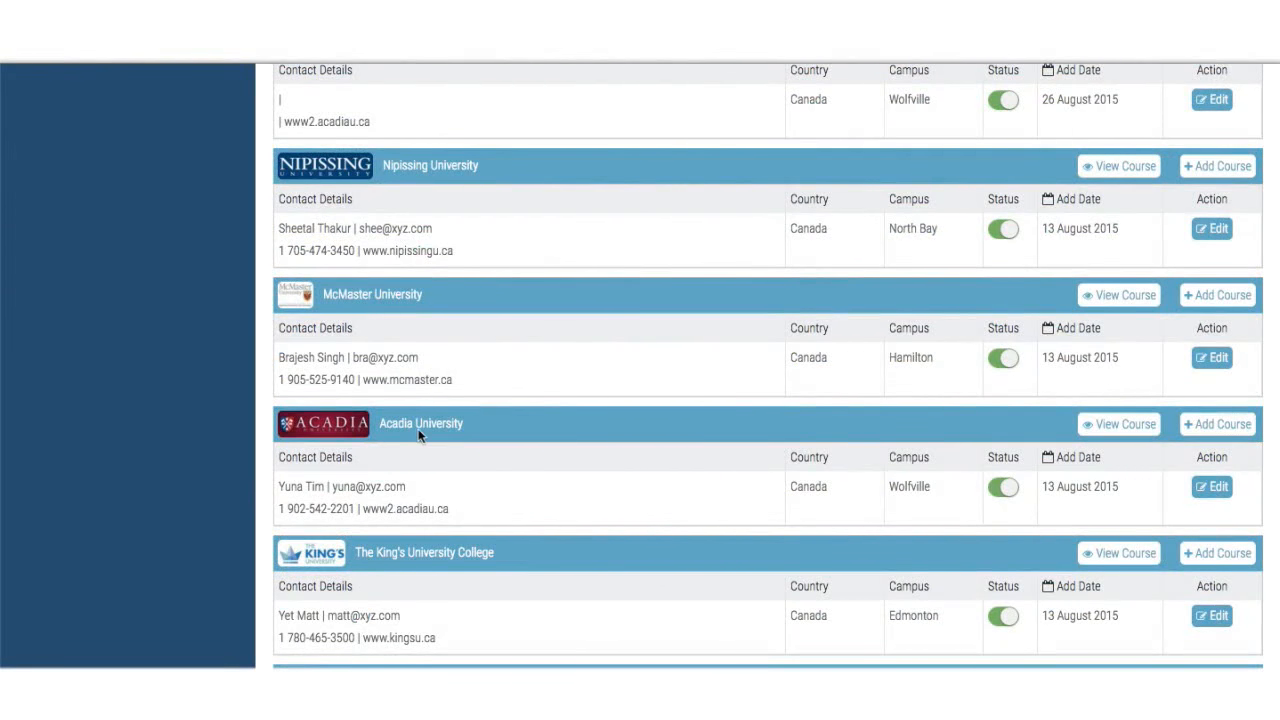
scroll(717, 449, "down", 1)
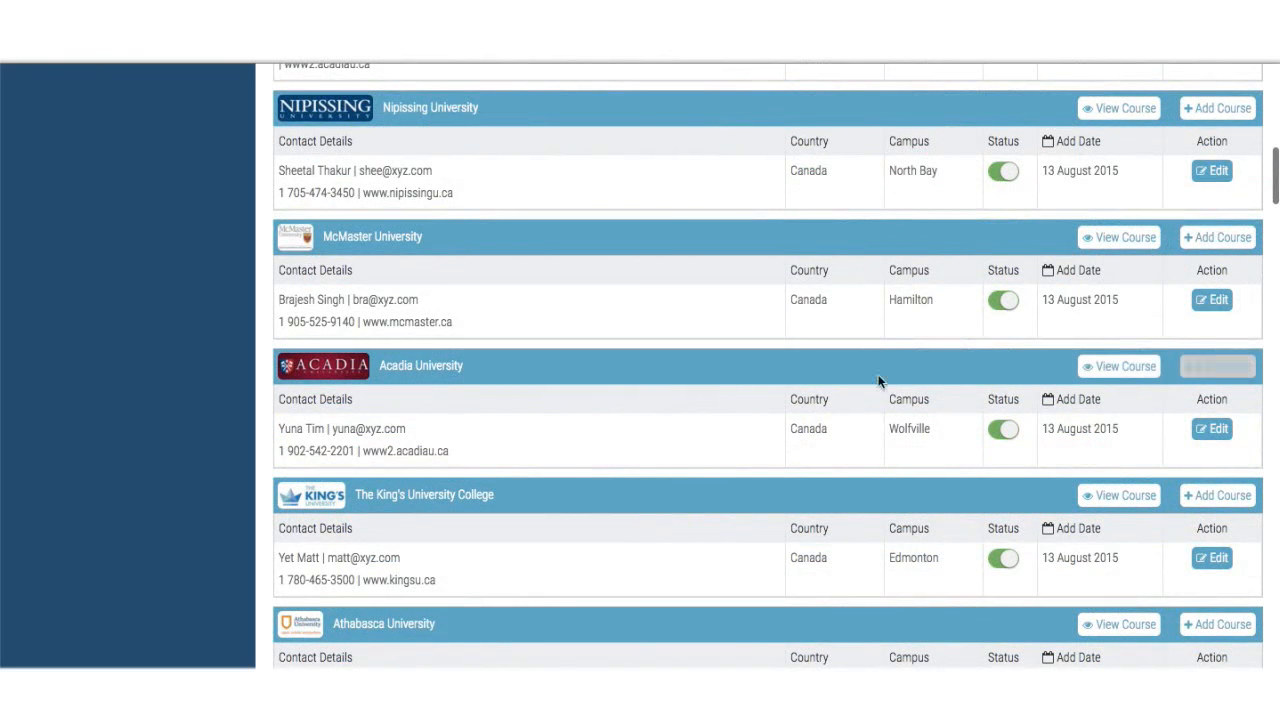
left_click(1217, 437)
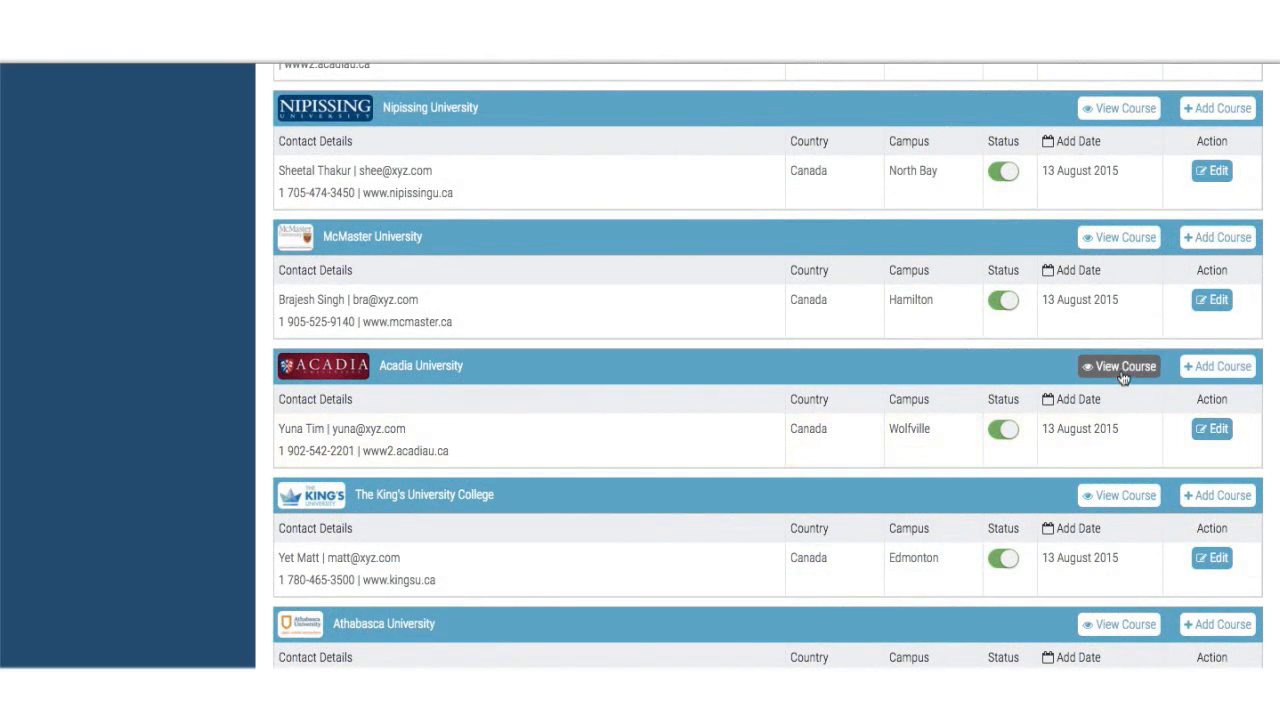
left_click(1240, 368)
scroll(953, 417, "down", 3)
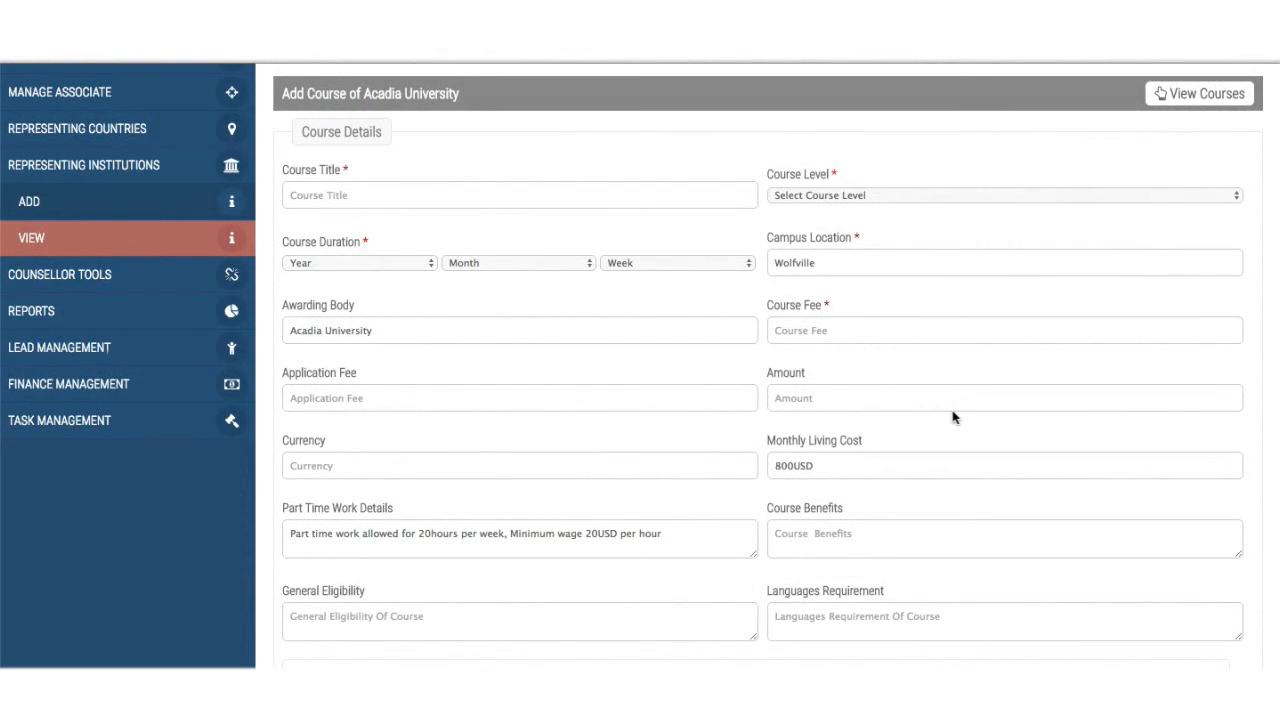
- Set the course level to Certificate
scroll(953, 417, "down", 7)
scroll(951, 414, "up", 3)
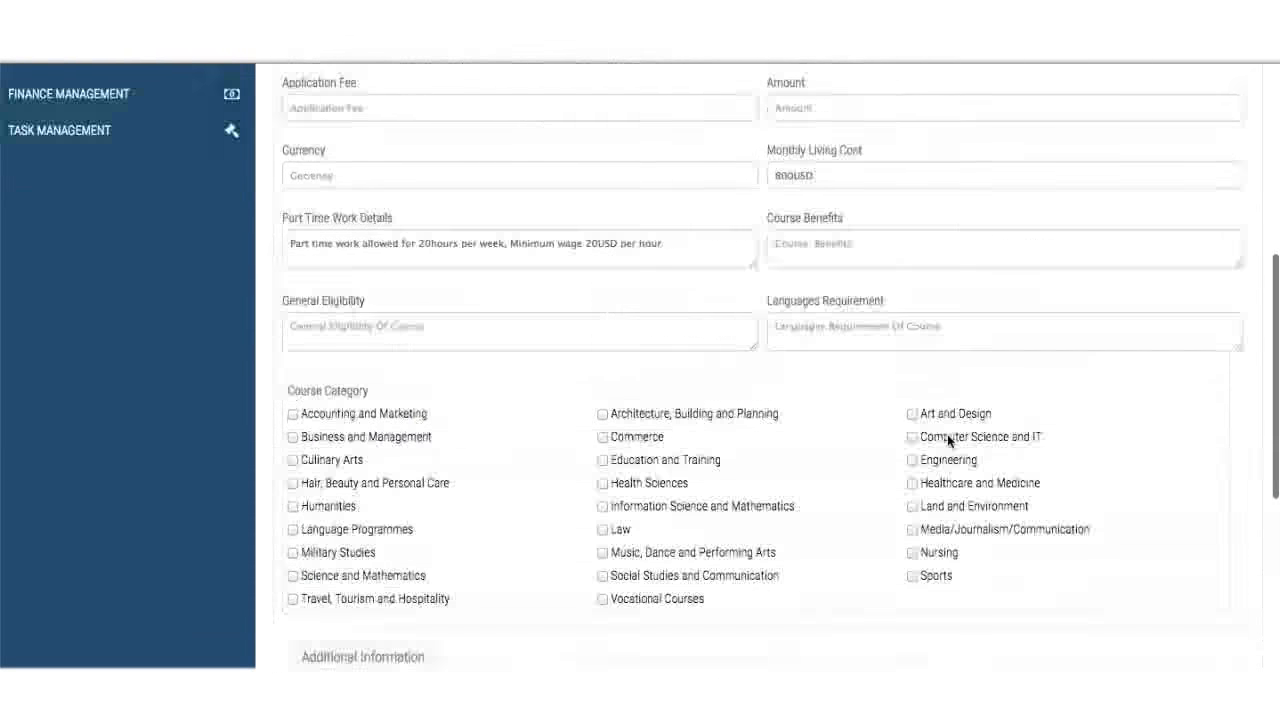
scroll(948, 440, "up", 5)
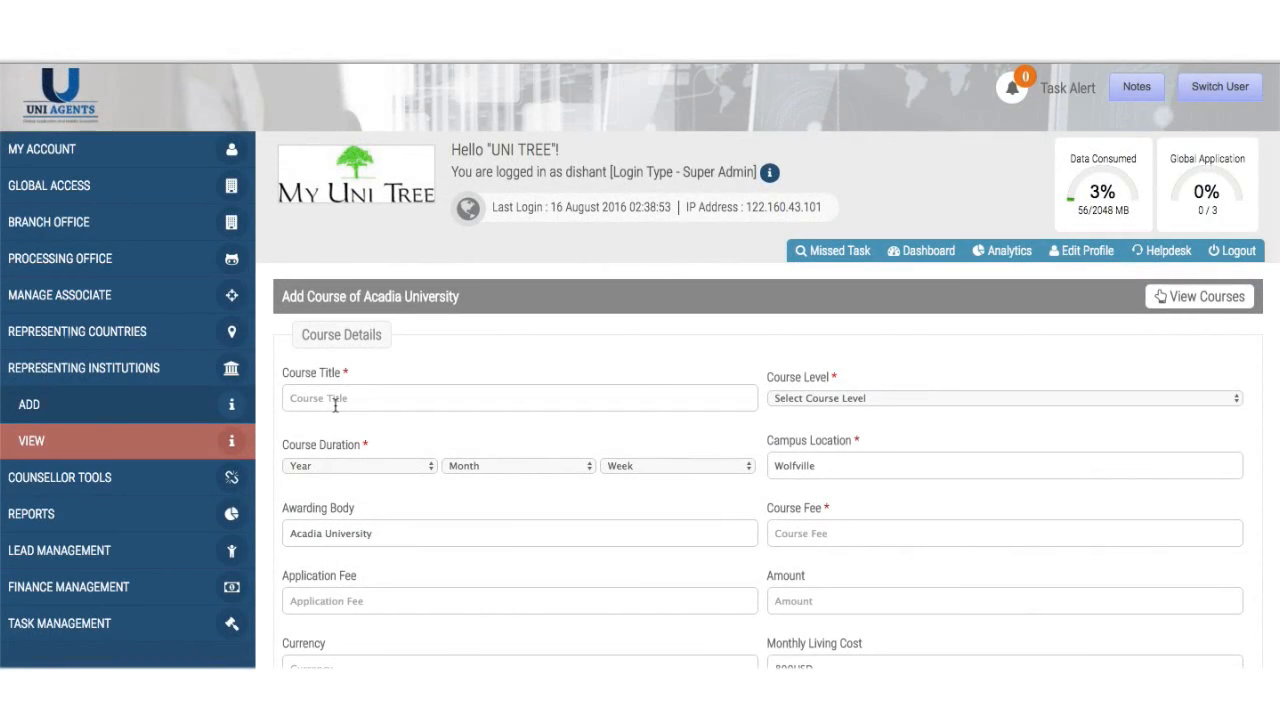
scroll(335, 405, "down", 1)
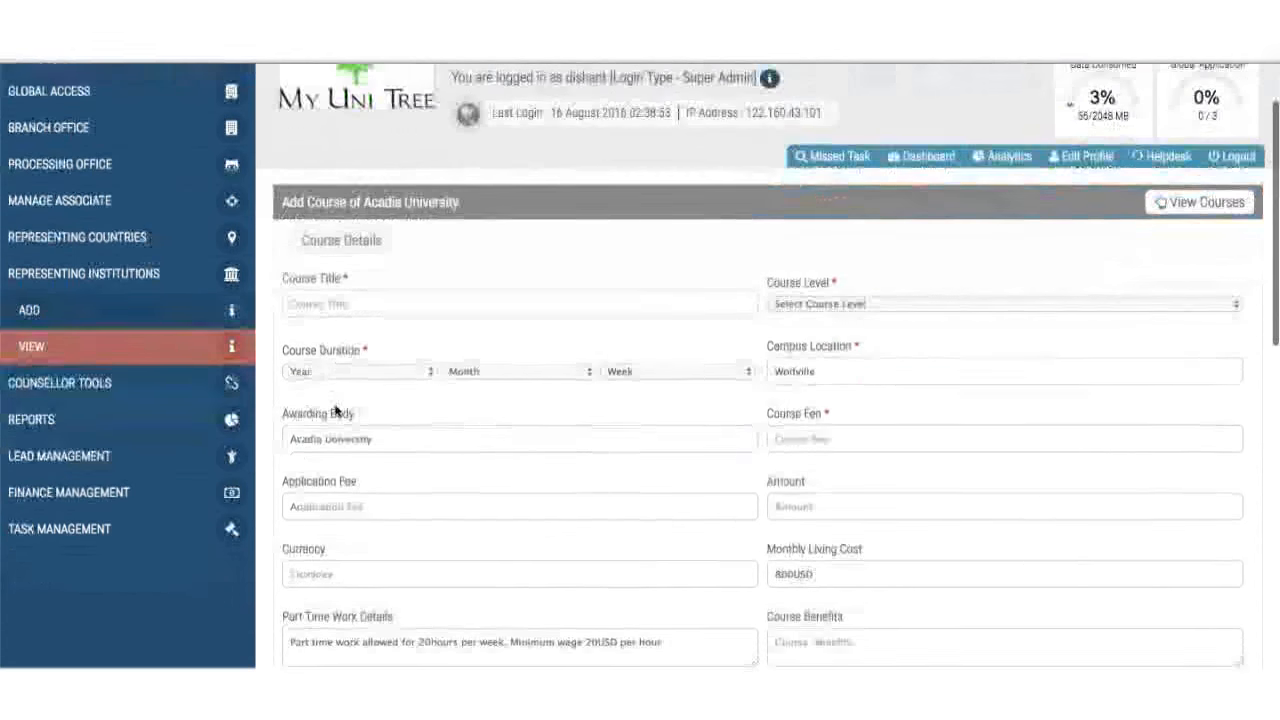
left_click(838, 302)
left_click(838, 362)
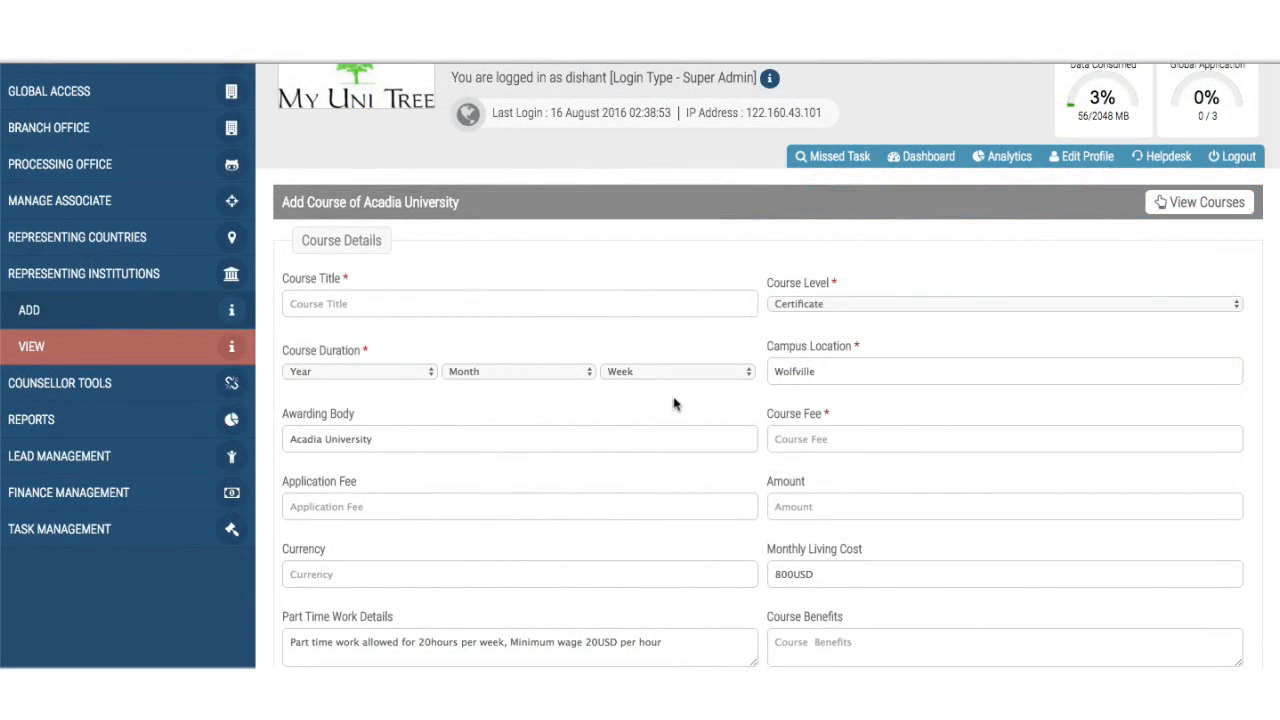
- Click into the Amount, Part Time Work Details and Course Benefits fields
scroll(677, 402, "down", 1)
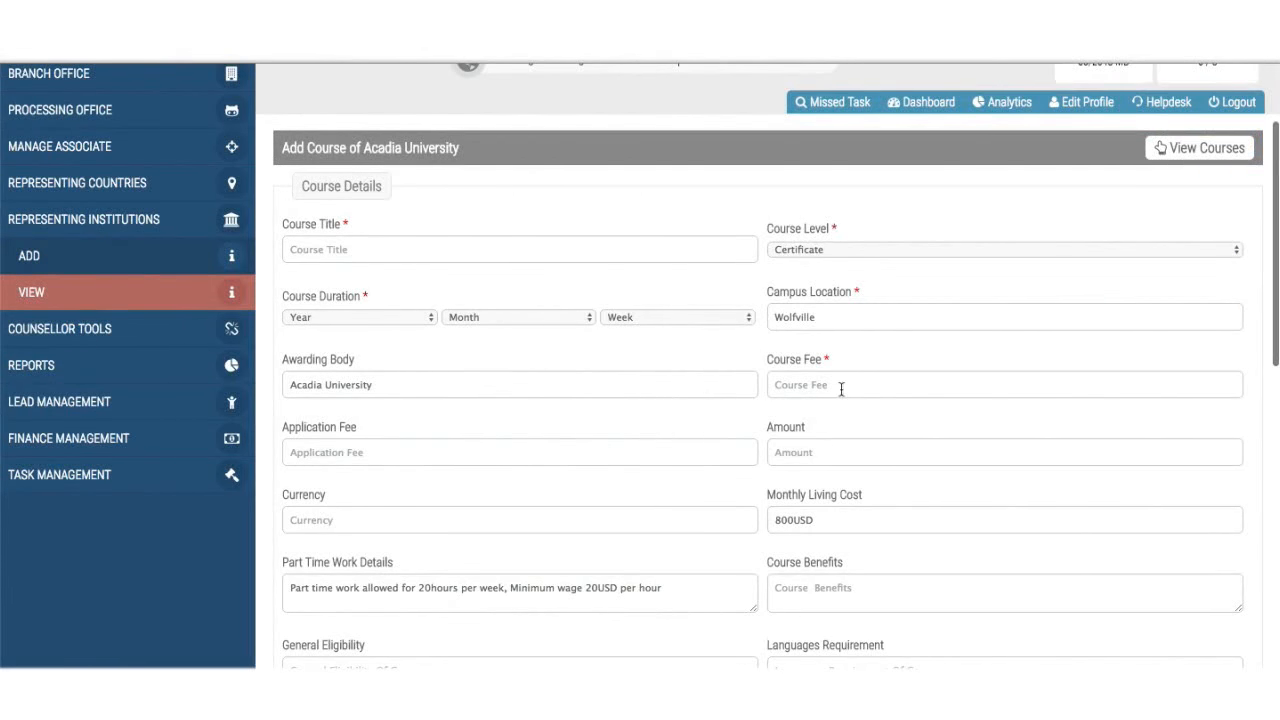
scroll(859, 385, "down", 2)
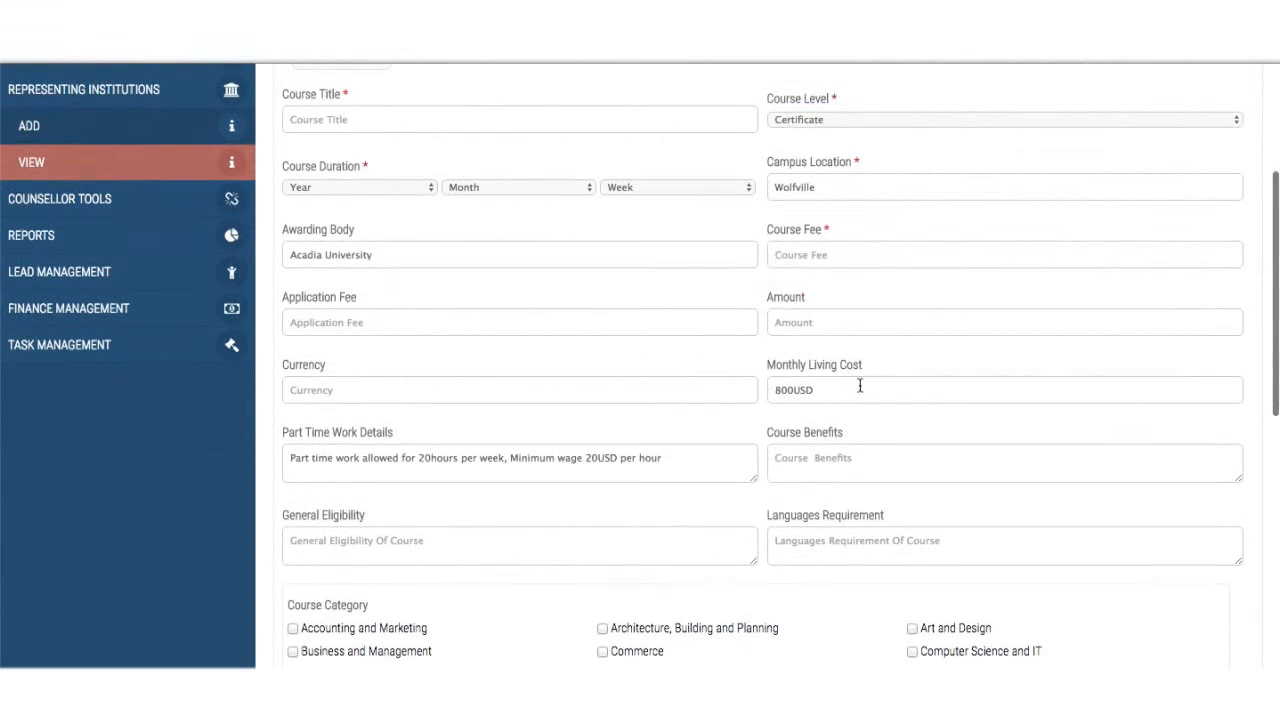
left_click(819, 331)
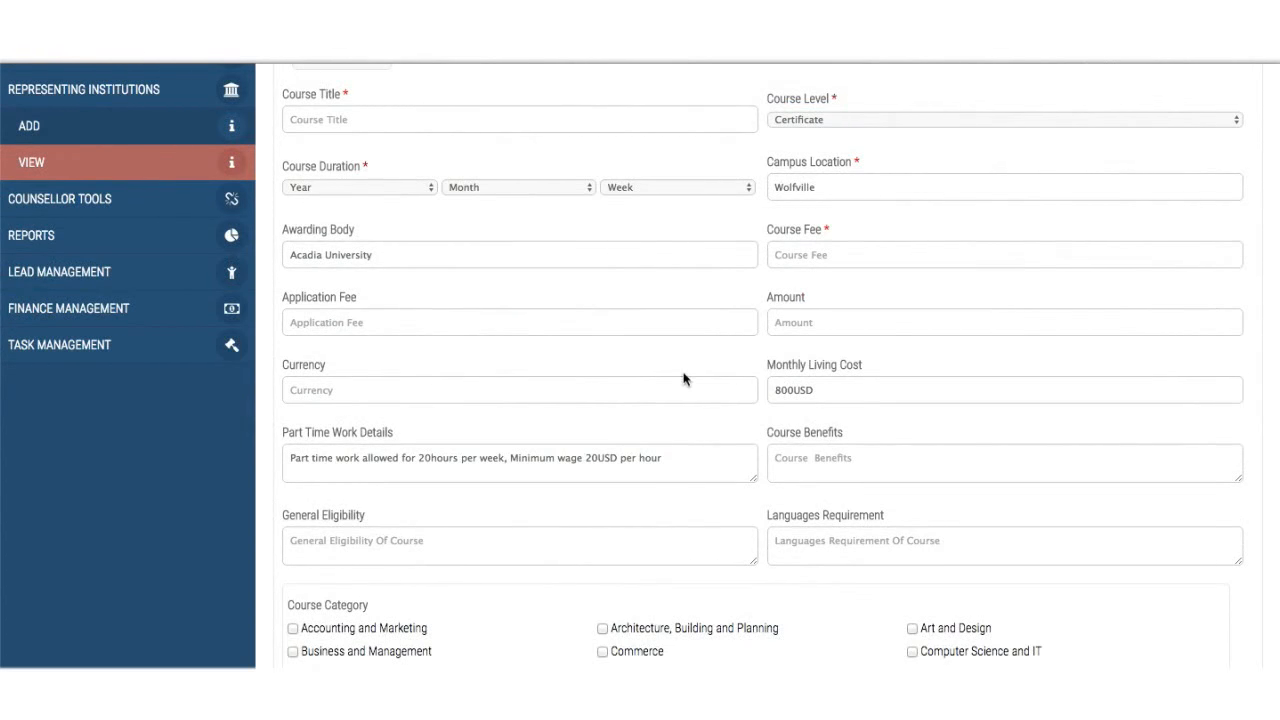
scroll(830, 390, "down", 2)
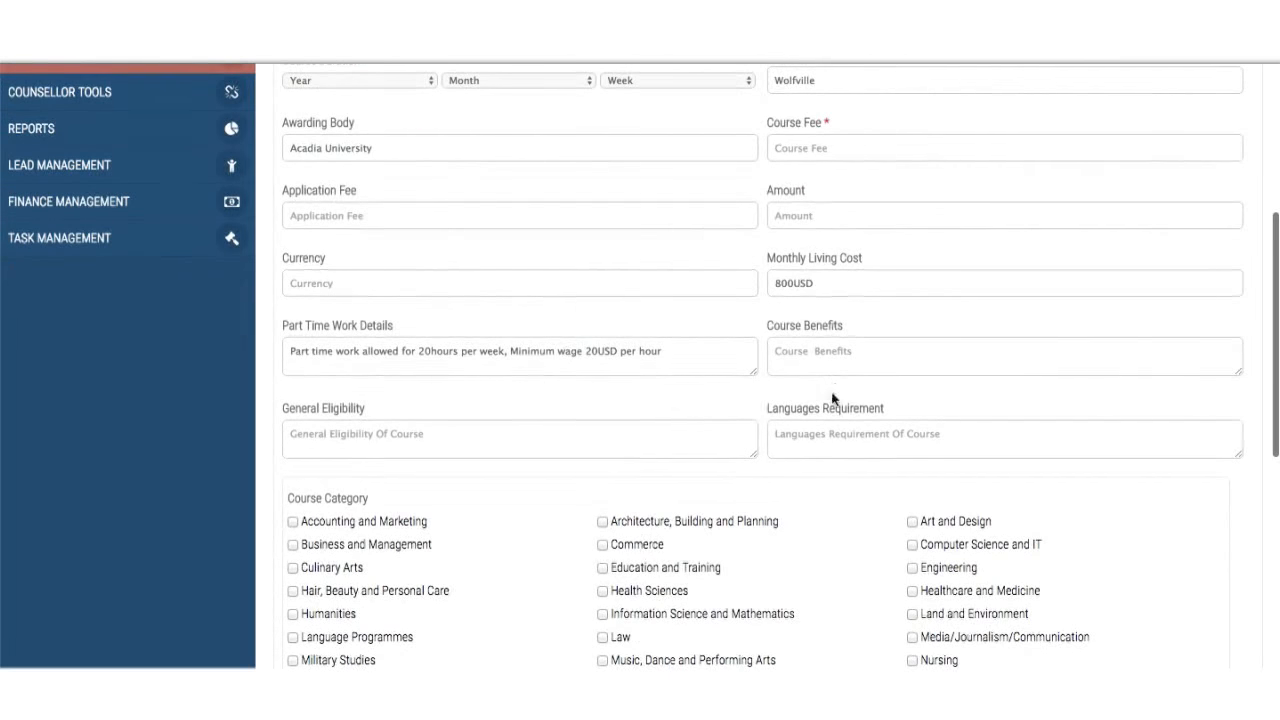
left_click(540, 351)
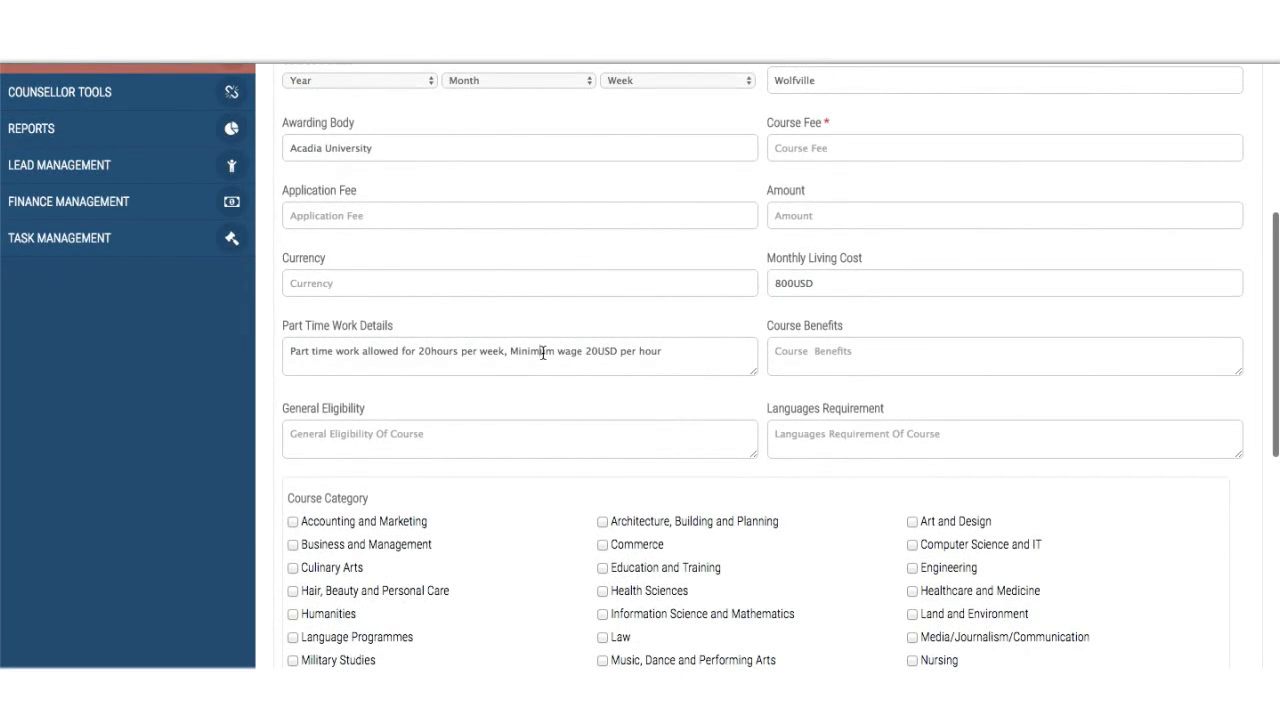
left_click(788, 352)
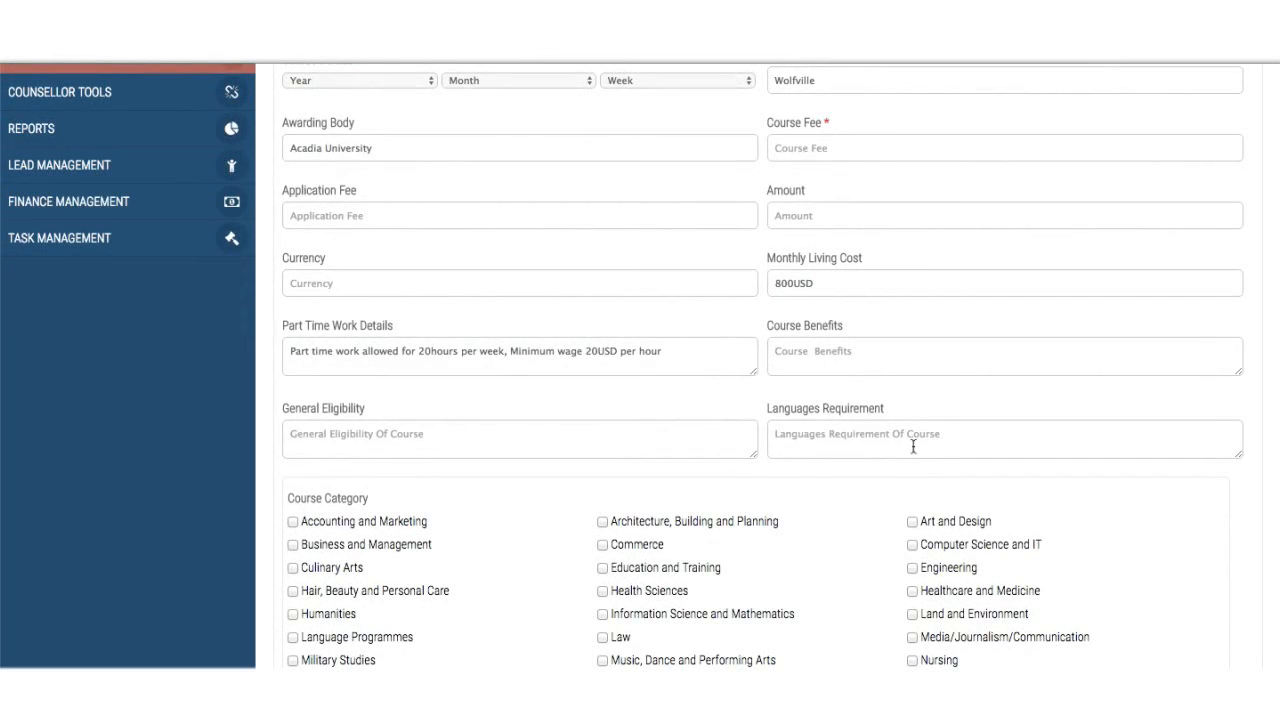
scroll(912, 447, "down", 3)
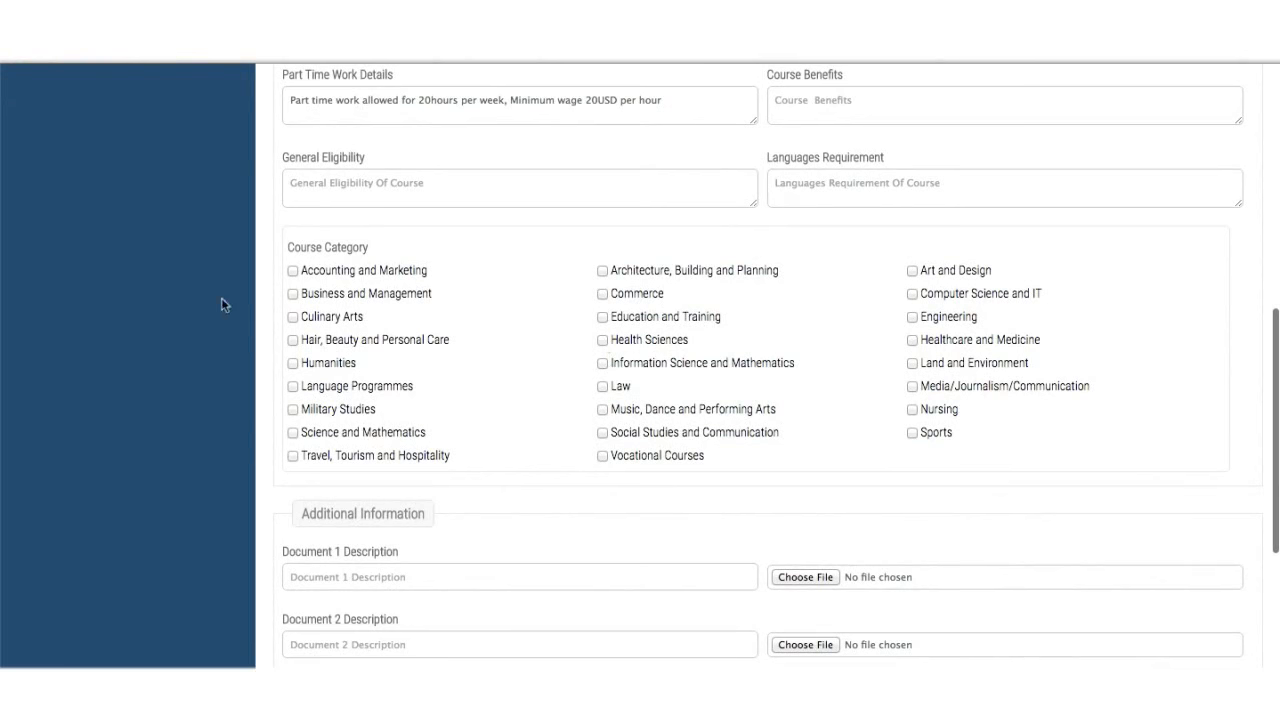
- Tick the Business and Management and Law course categories
left_click(293, 293)
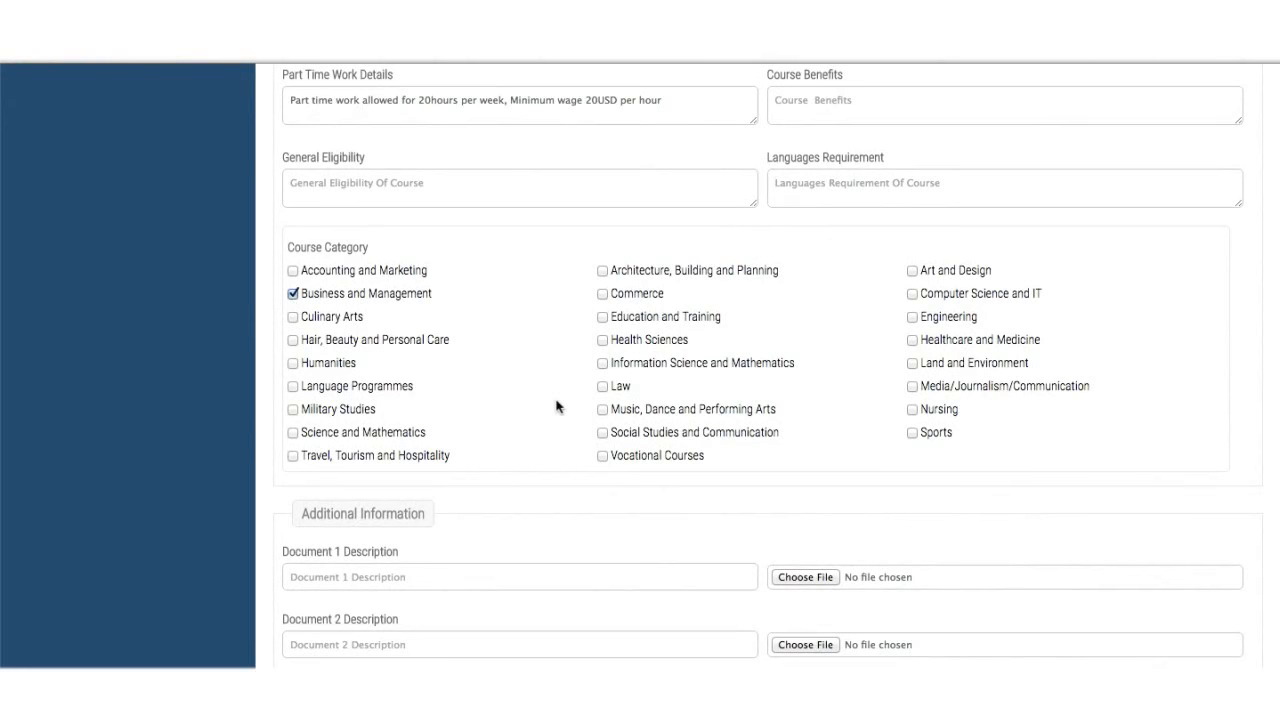
left_click(603, 386)
scroll(912, 435, "down", 3)
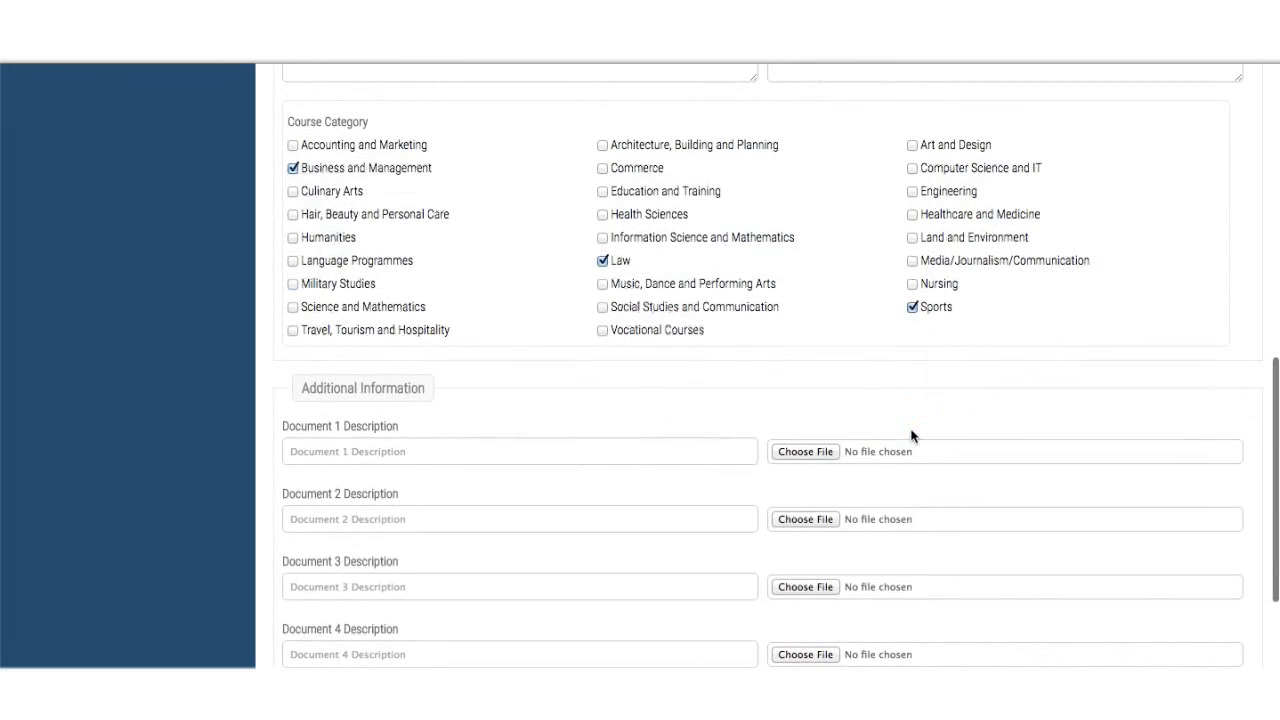
scroll(617, 448, "down", 2)
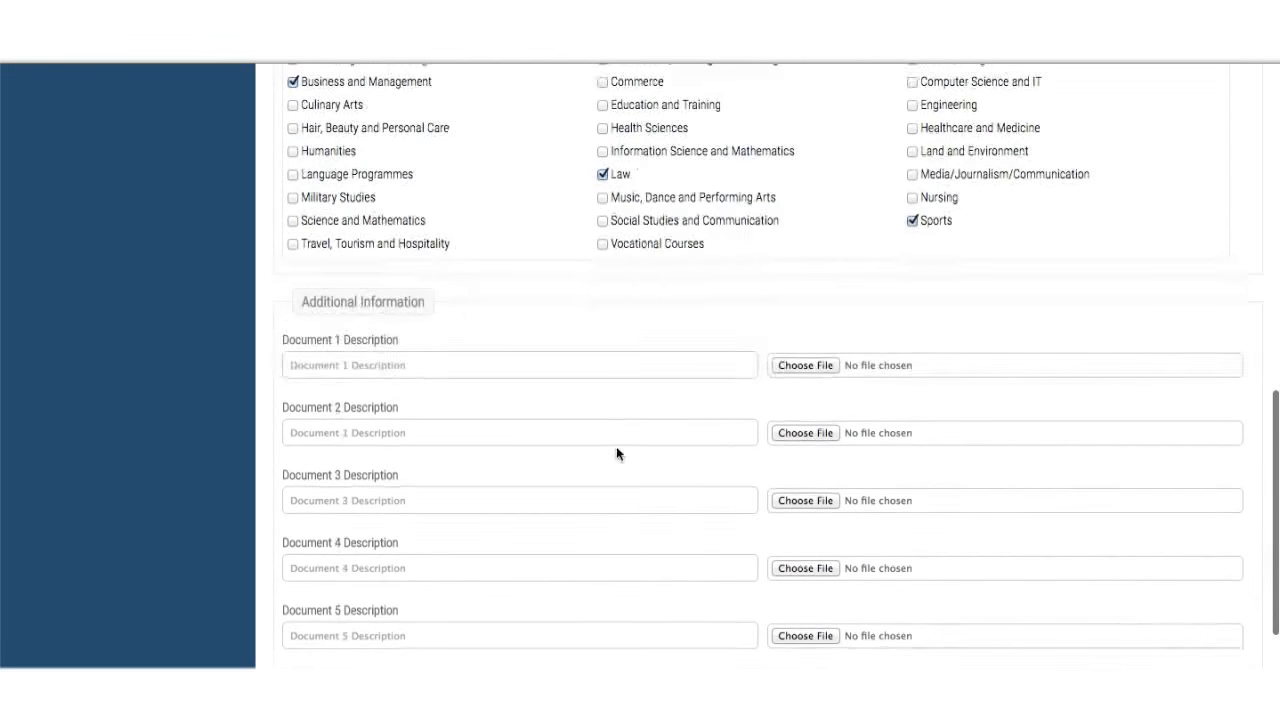
scroll(616, 447, "down", 2)
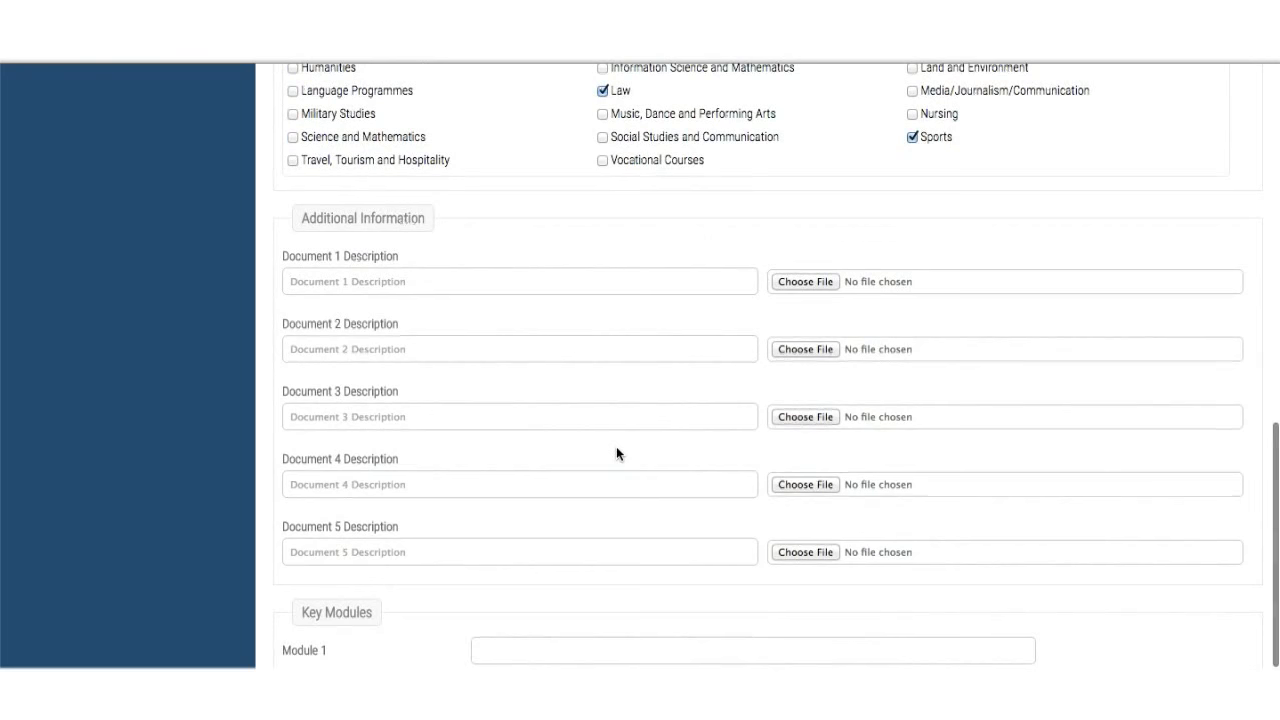
scroll(616, 450, "down", 3)
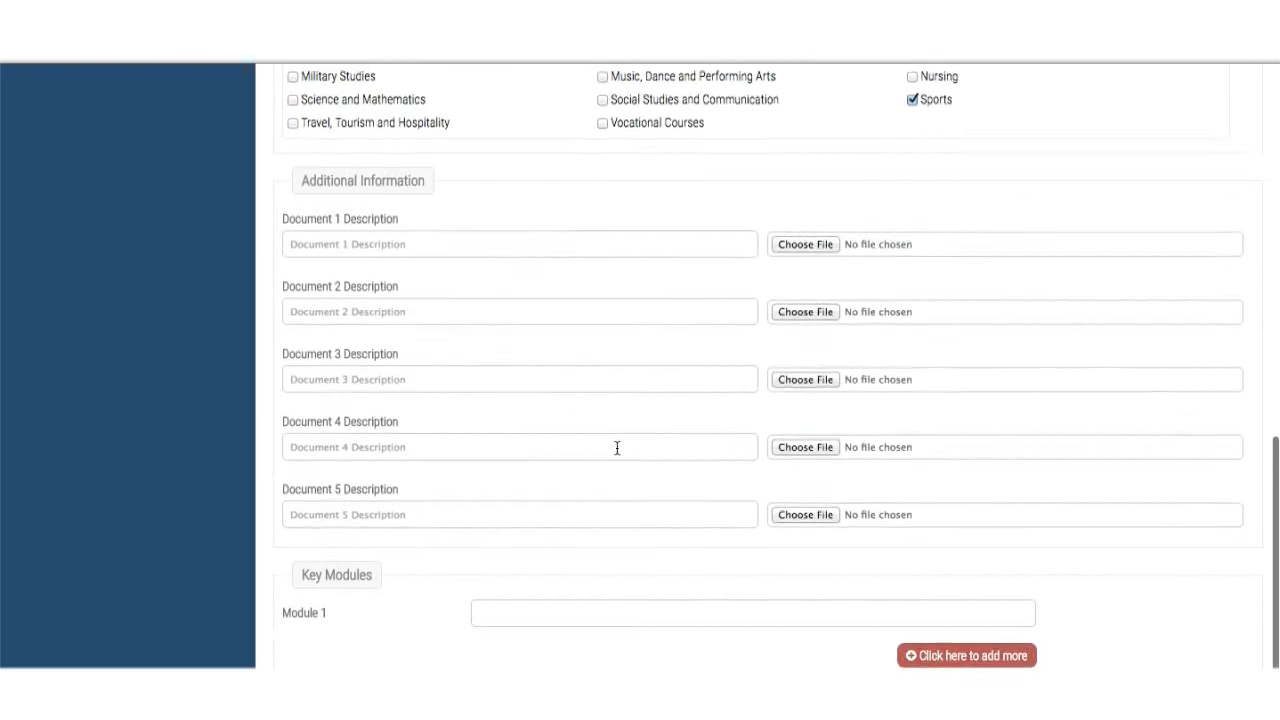
- Add two more Key Module rows to the course form
left_click(975, 577)
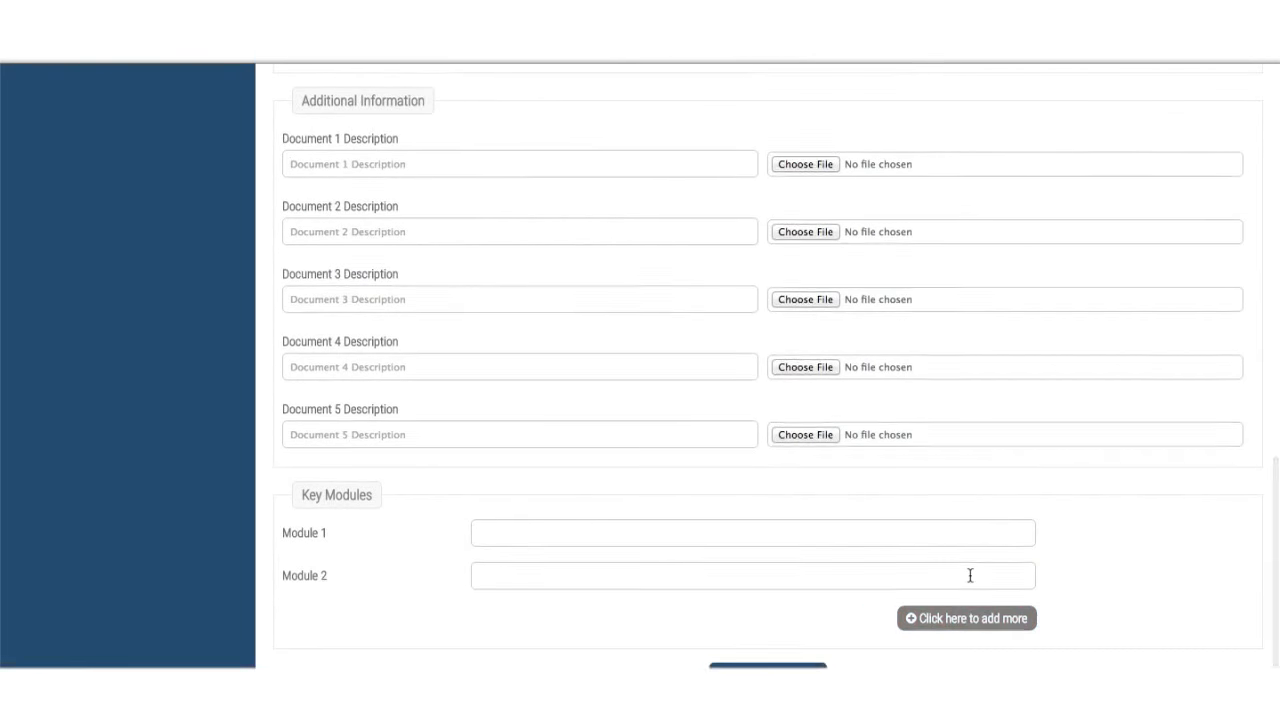
left_click(975, 577)
scroll(975, 577, "down", 1)
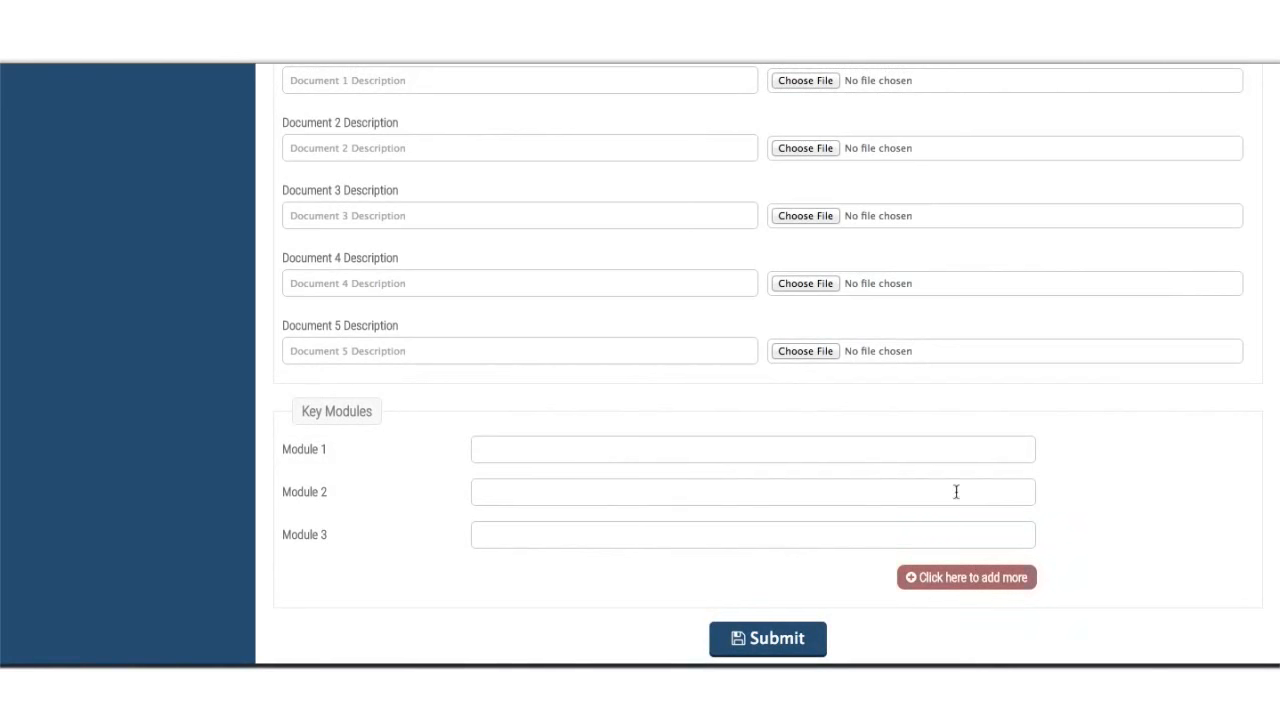
left_click(962, 448)
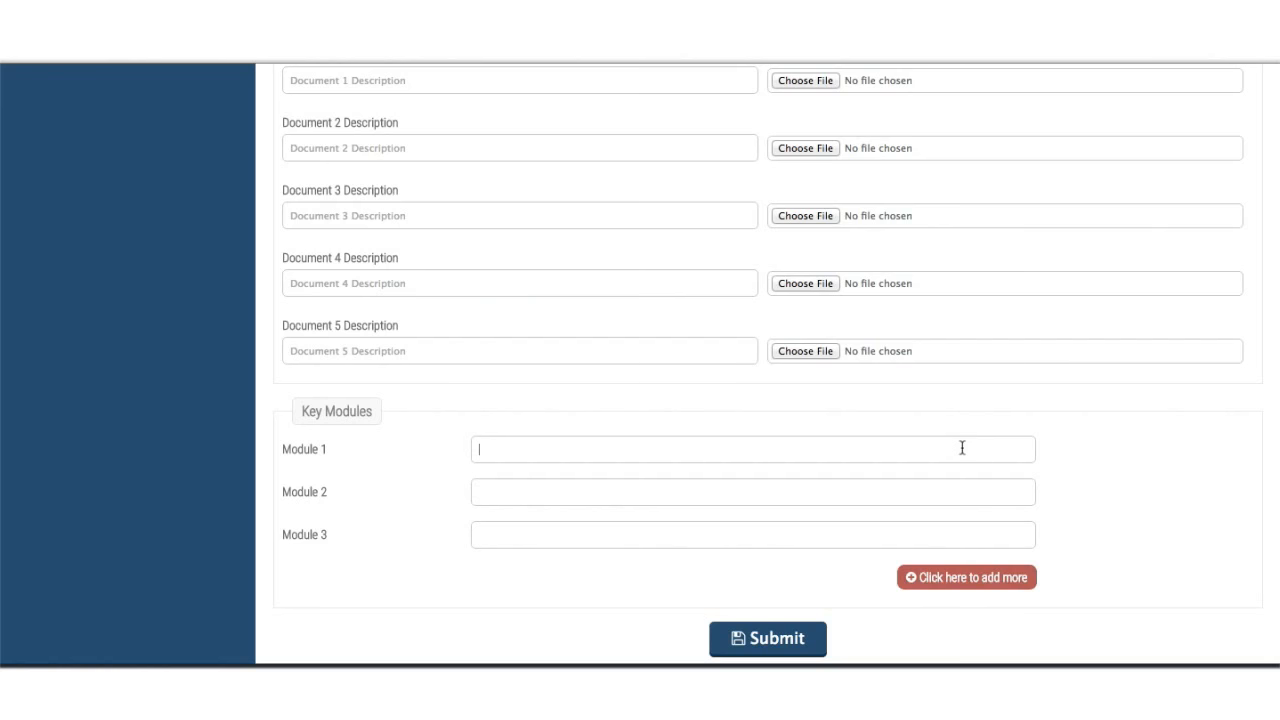
- Enter SAP as Module 1 and scroll through the form to review it
type("SAP")
scroll(768, 365, "up", 2)
scroll(768, 365, "down", 2)
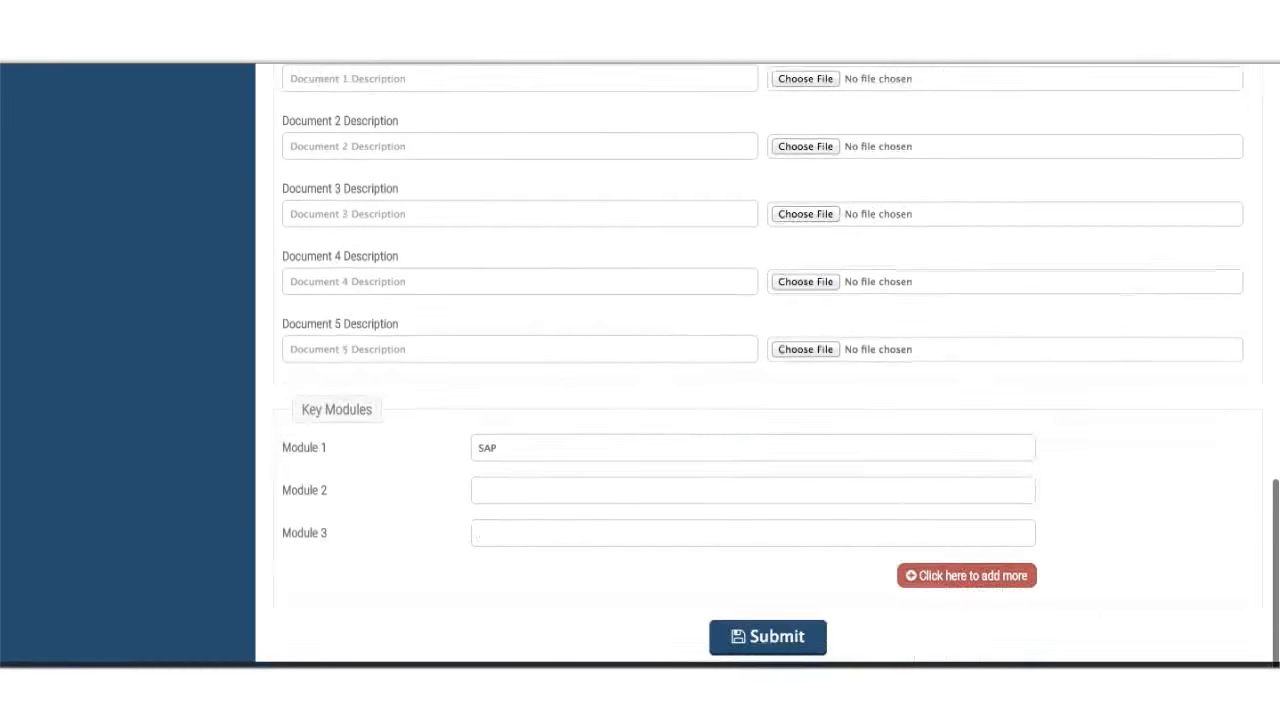
scroll(768, 365, "up", 4)
scroll(768, 365, "down", 4)
scroll(768, 365, "down", 1)
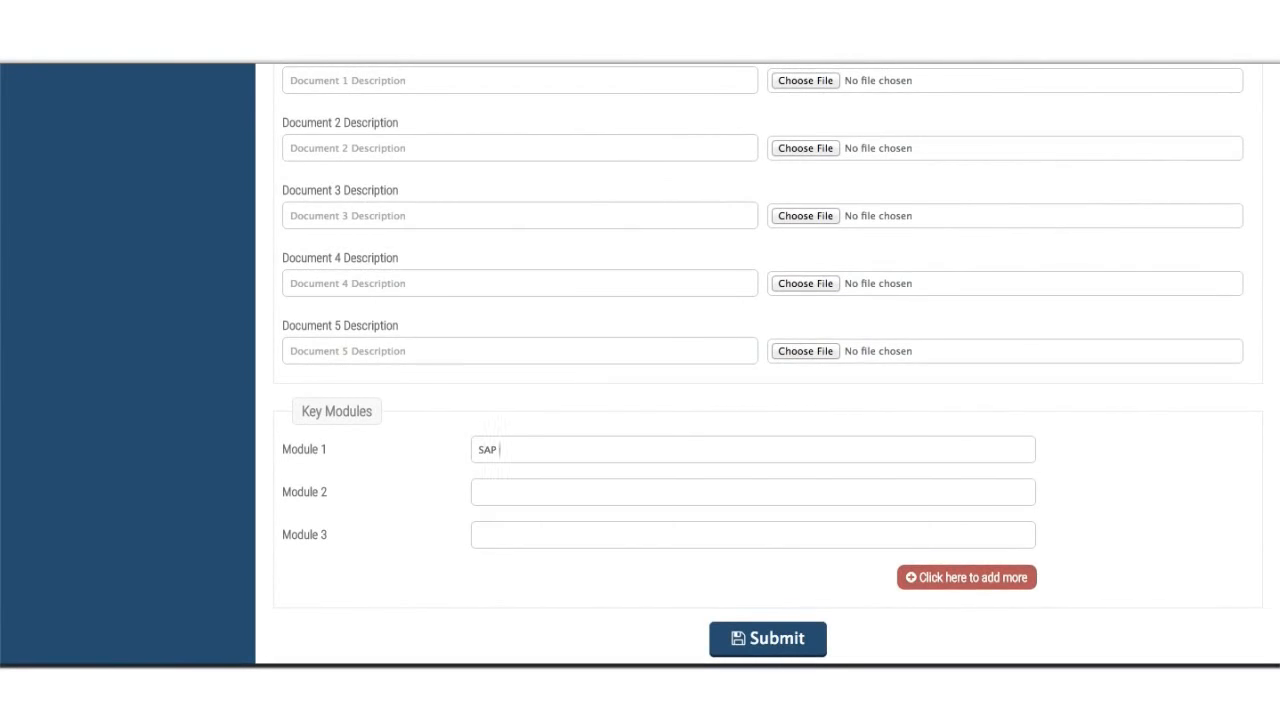
scroll(760, 365, "up", 10)
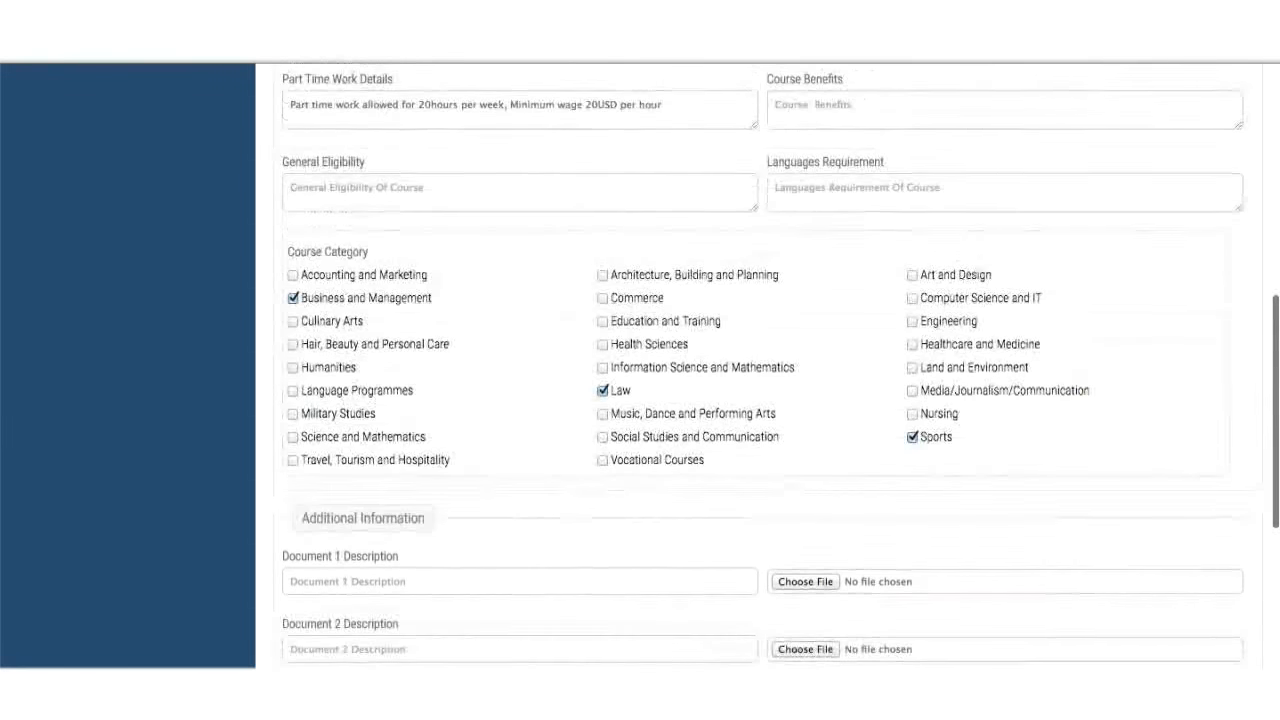
scroll(760, 365, "up", 4)
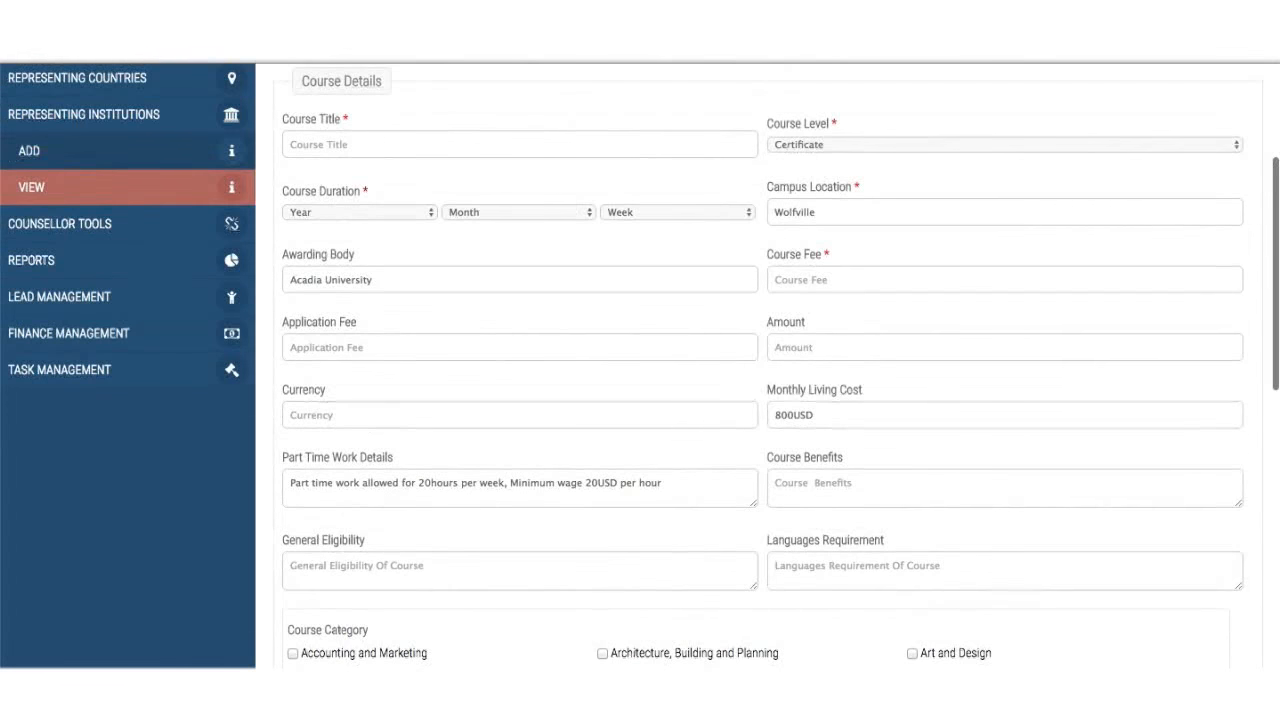
scroll(760, 365, "up", 2)
scroll(760, 365, "down", 17)
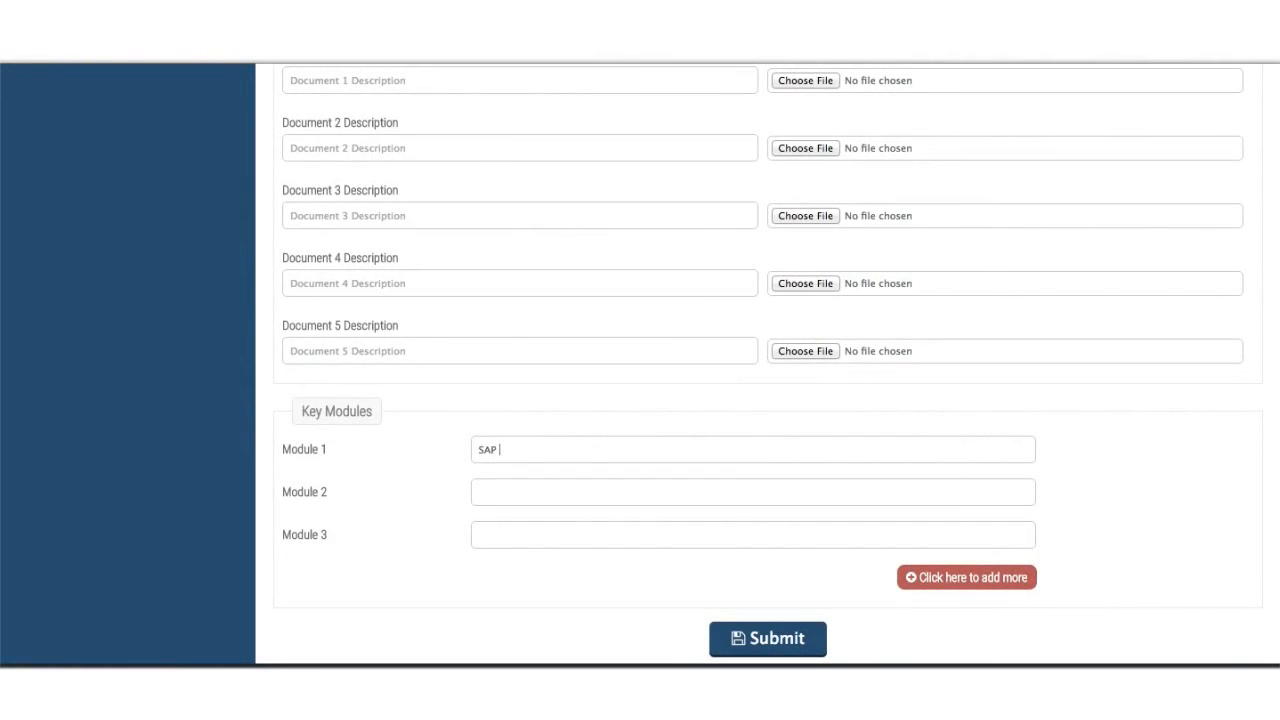
- Dismiss the system notifications and scroll back up the course form
left_click_drag(1117, 133, 1277, 131)
left_click_drag(1188, 102, 1278, 100)
scroll(183, 347, "up", 4)
scroll(183, 347, "up", 6)
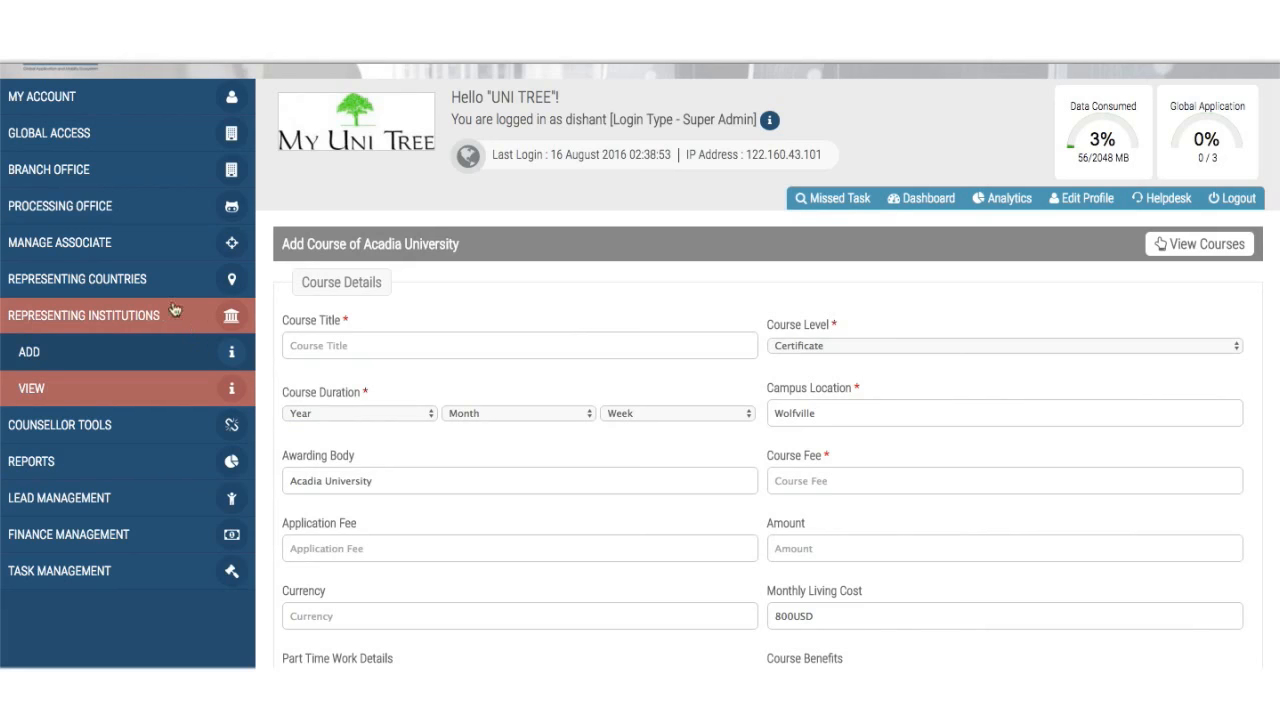
- Go to MY ACCOUNT > API LINKS
left_click(140, 110)
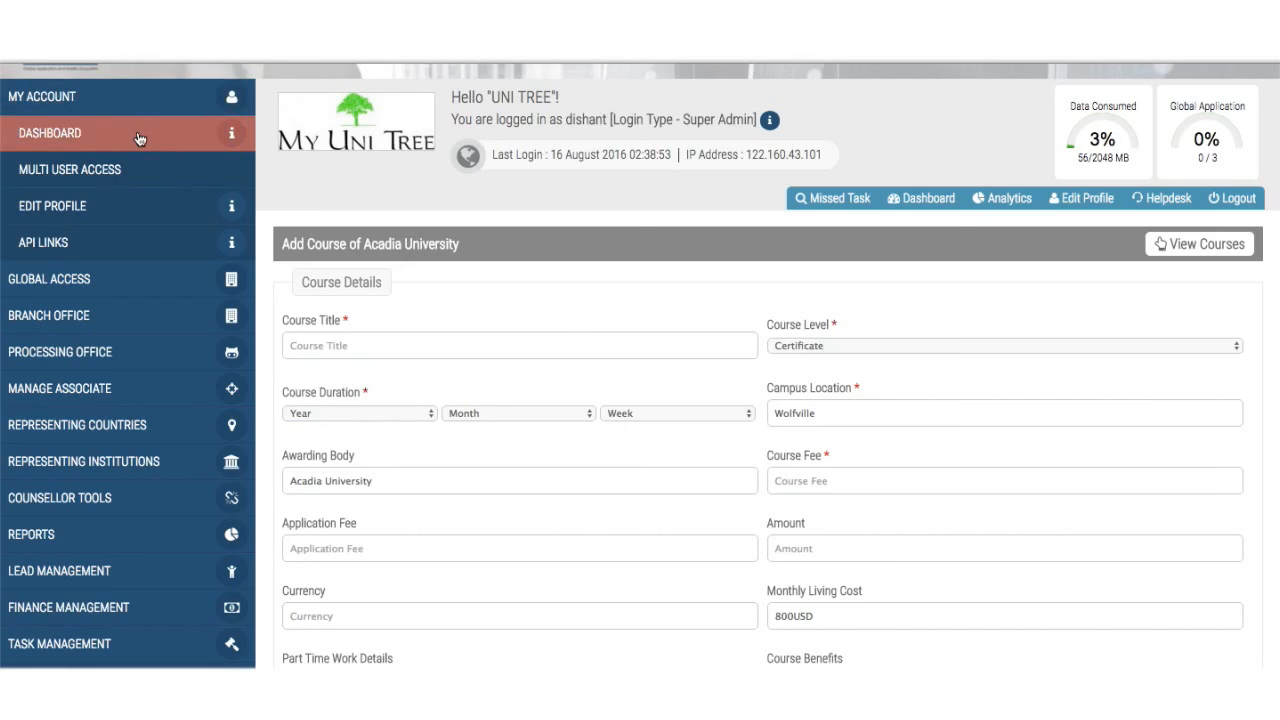
left_click(124, 245)
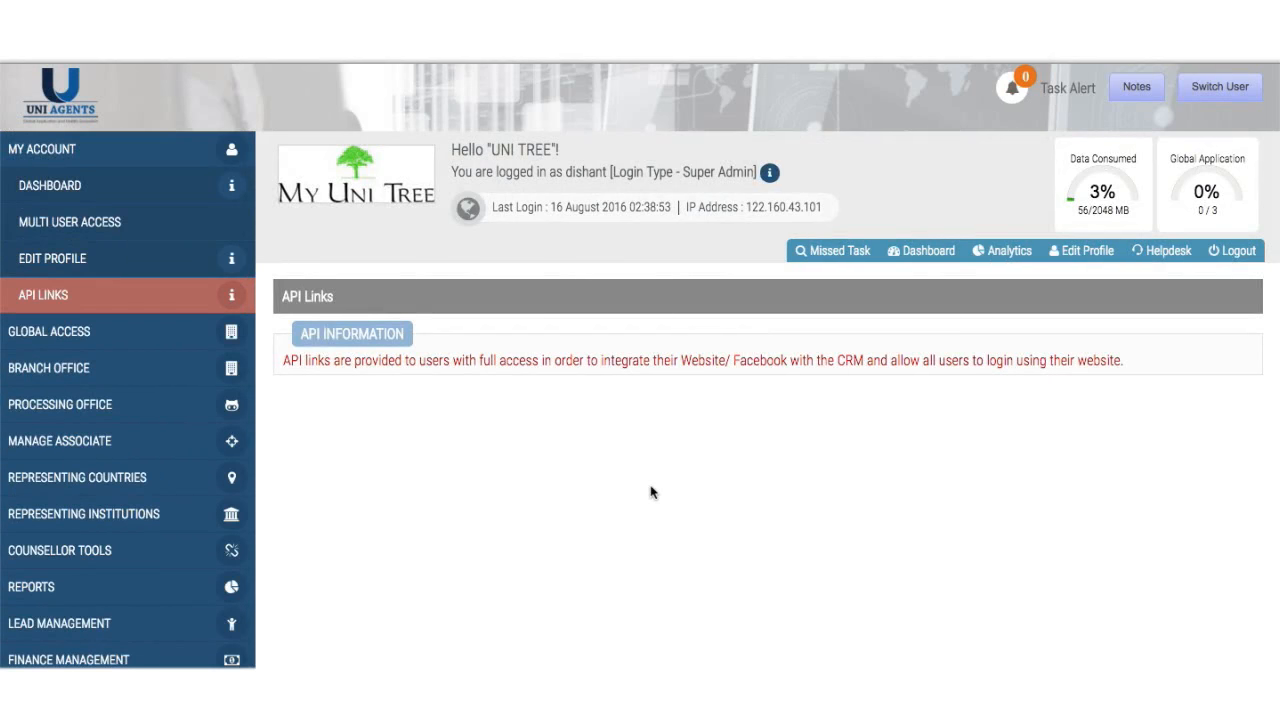
scroll(650, 492, "down", 1)
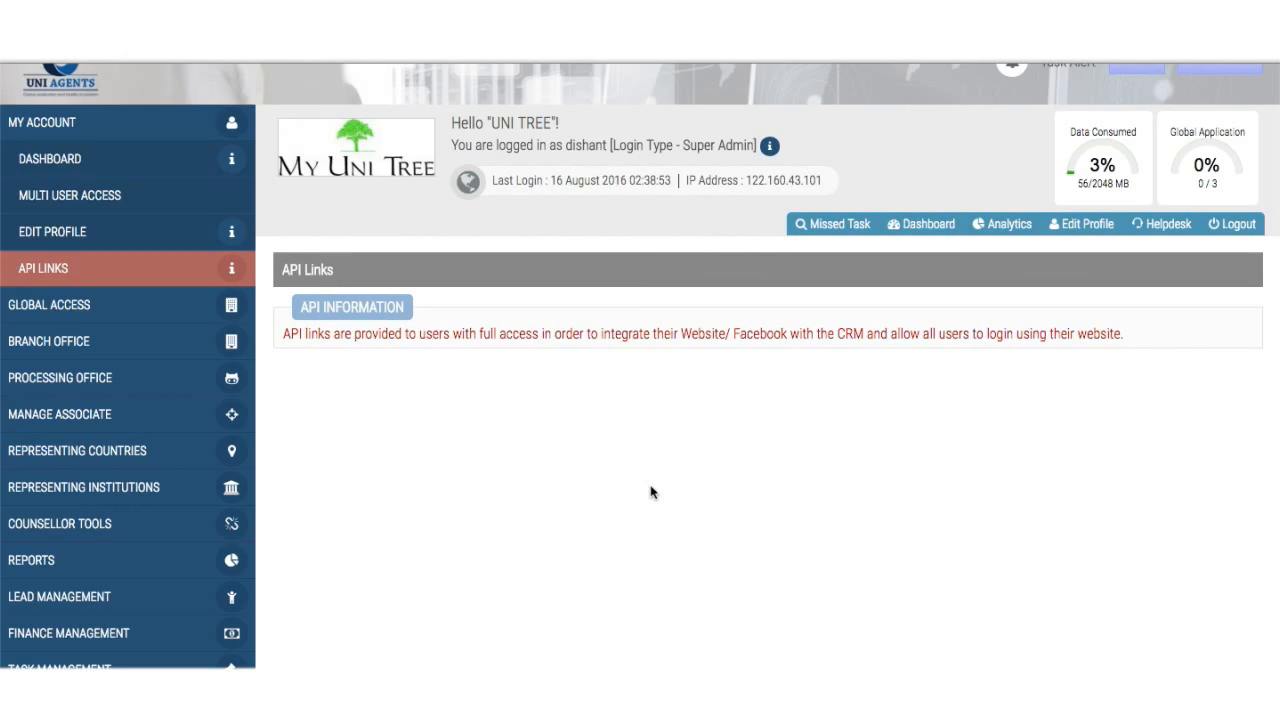
- Save multi-user access for branch UniTree - Mumbai, processing office Unitree PRO and counsellor Andy
left_click(192, 206)
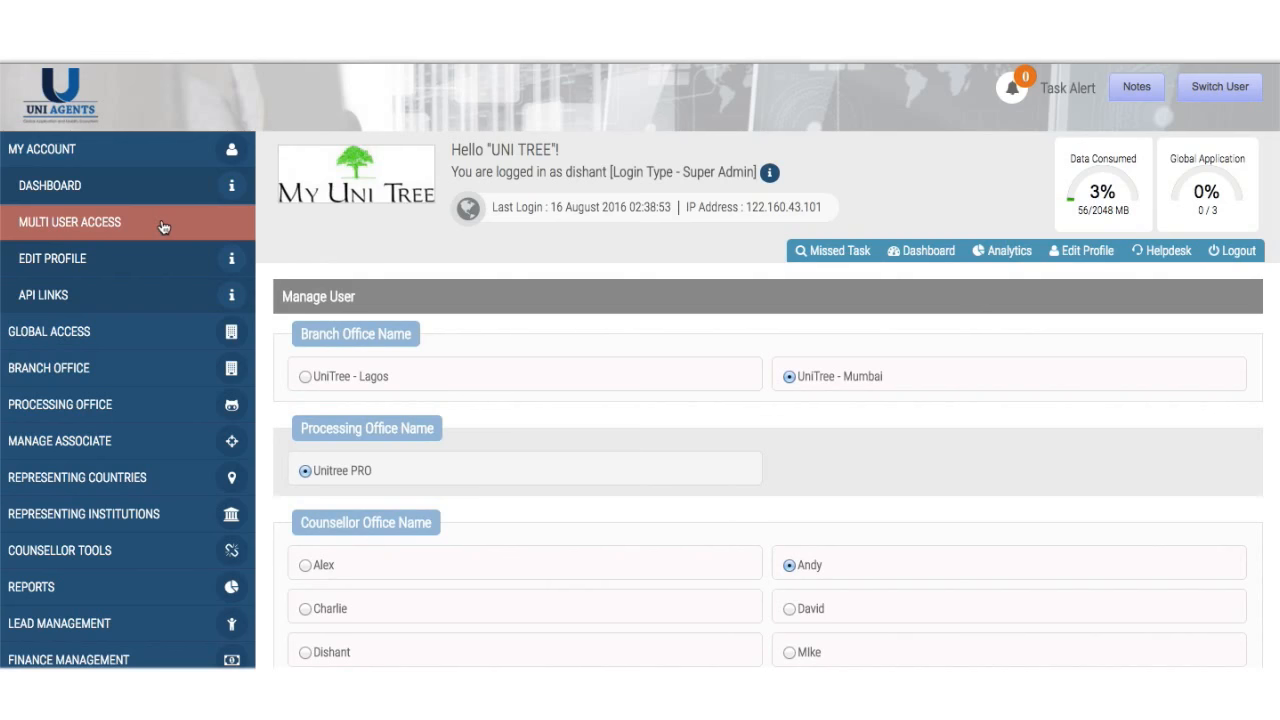
scroll(532, 500, "down", 3)
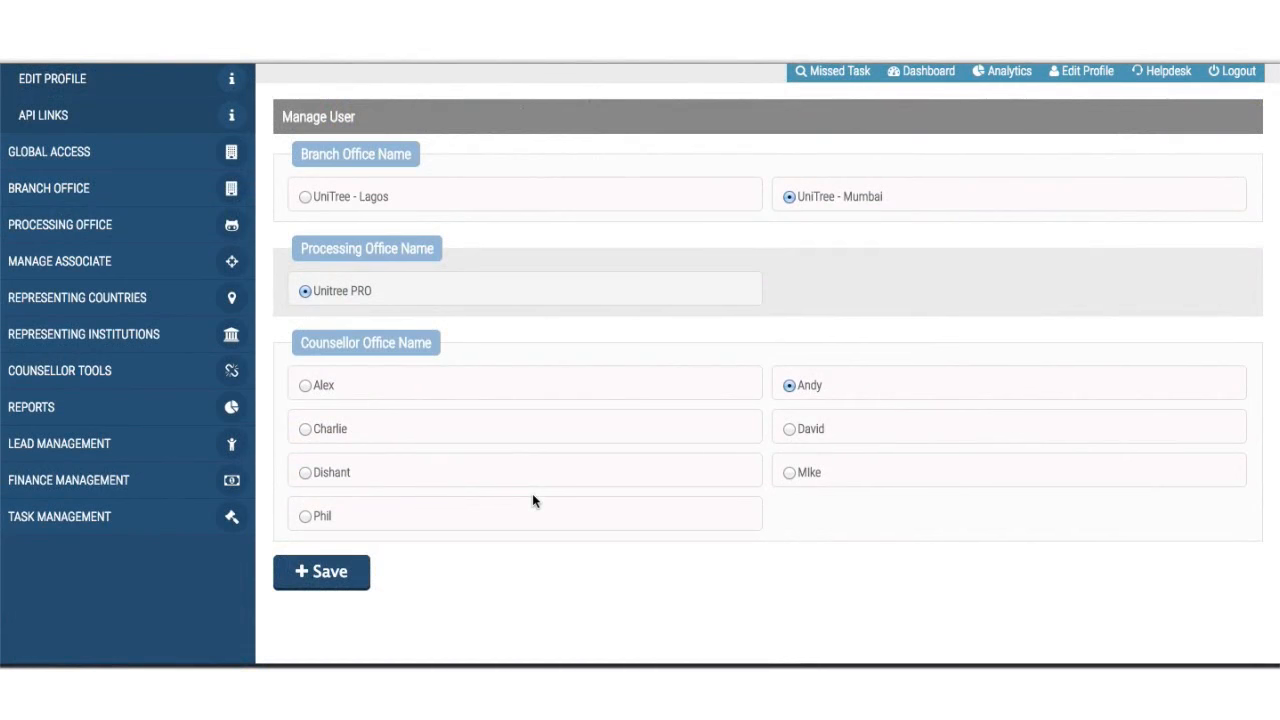
scroll(500, 431, "up", 2)
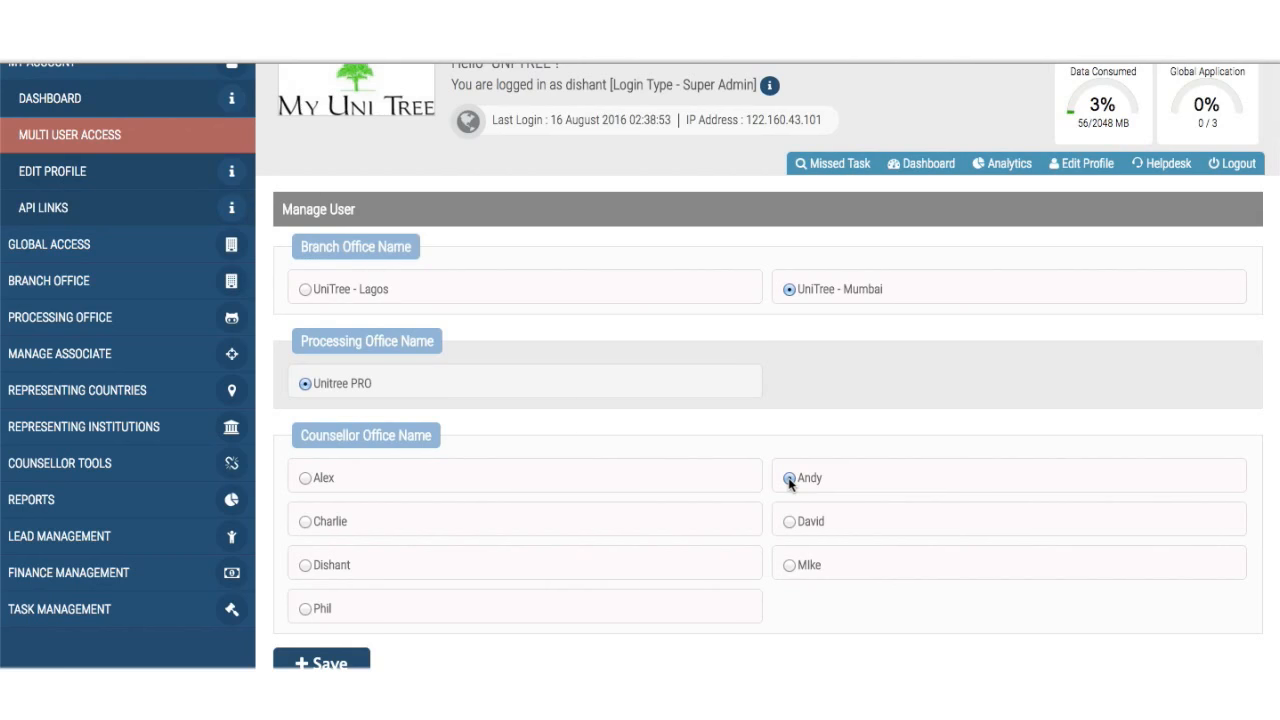
left_click(358, 660)
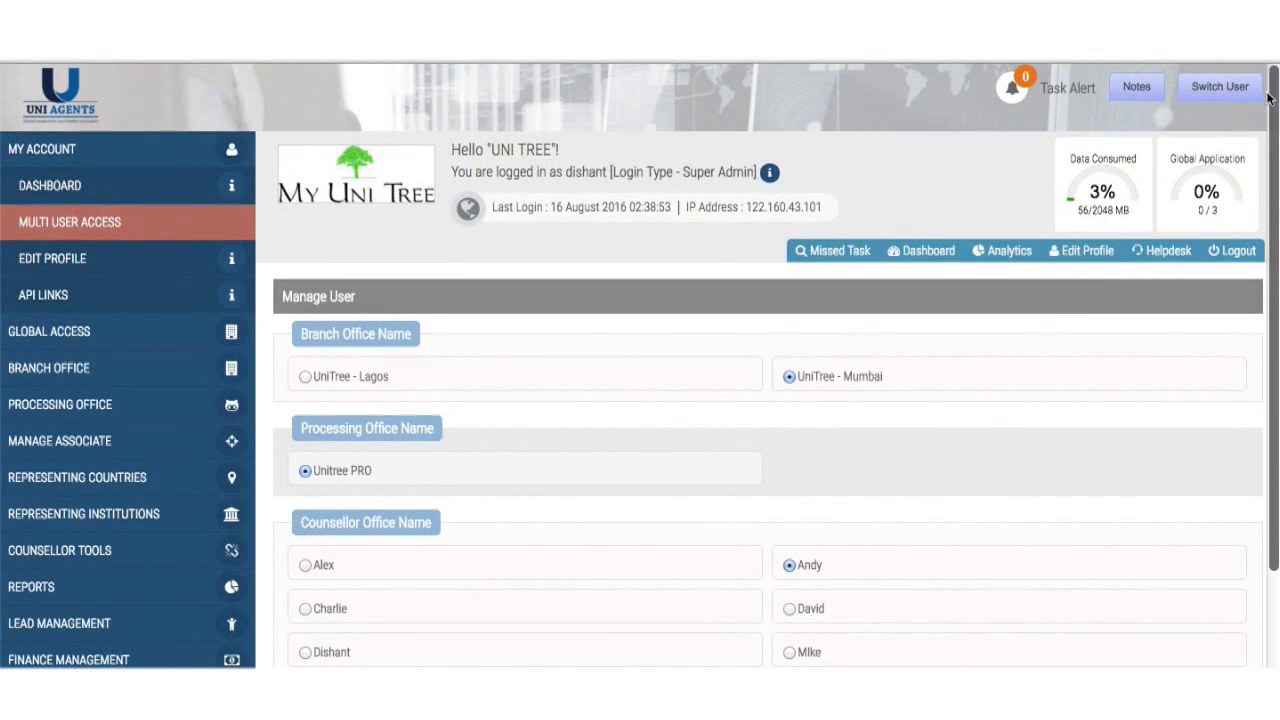
- Review the office logins listed in the Switch User menu
left_click(1228, 92)
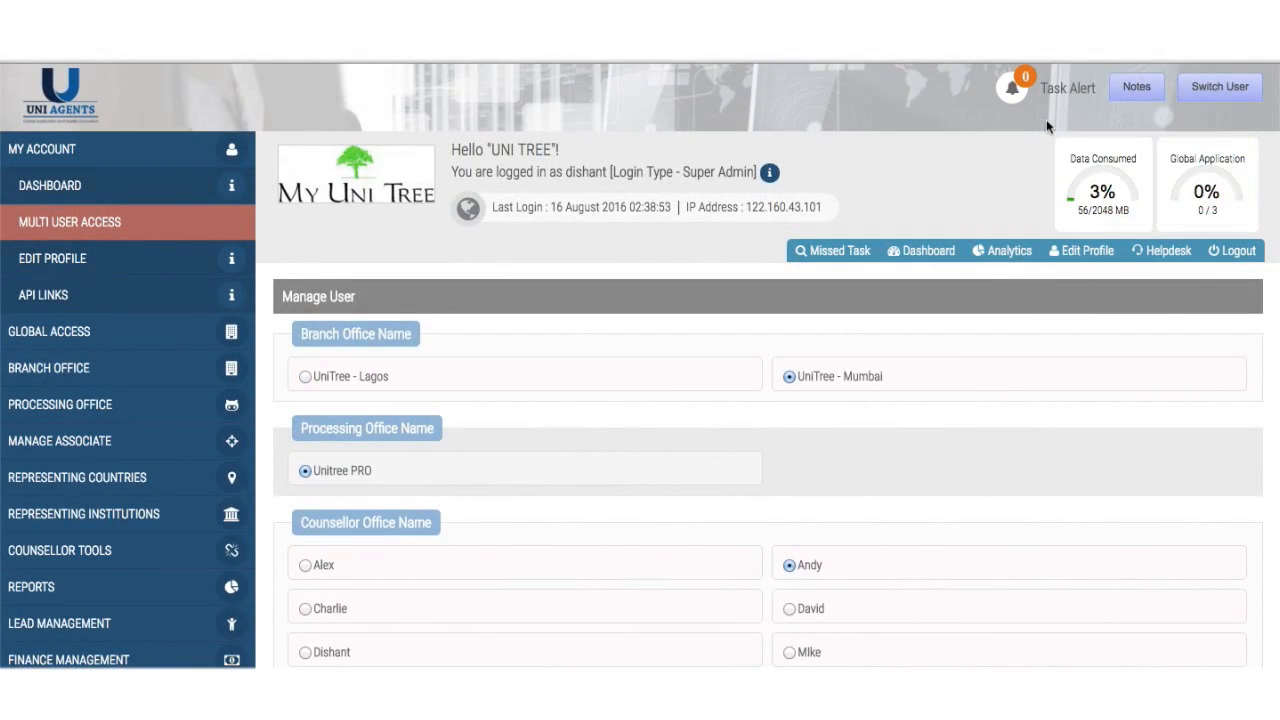
scroll(519, 503, "down", 1)
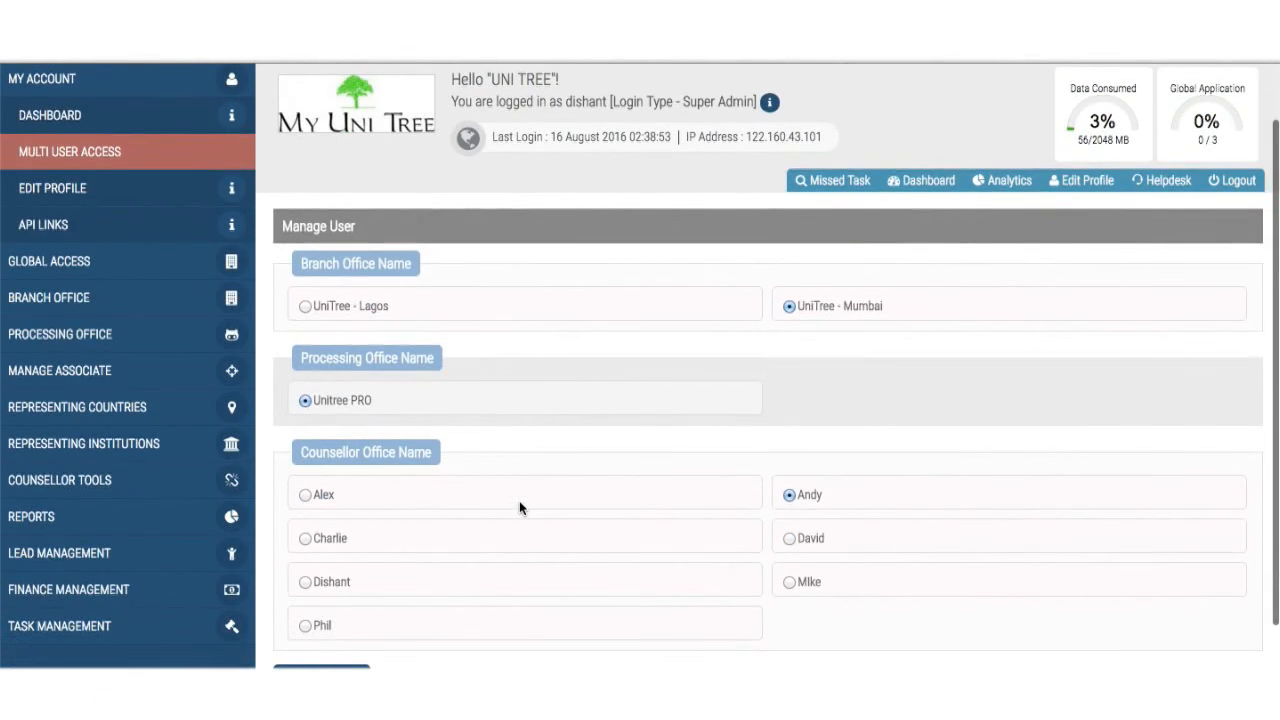
scroll(516, 530, "down", 1)
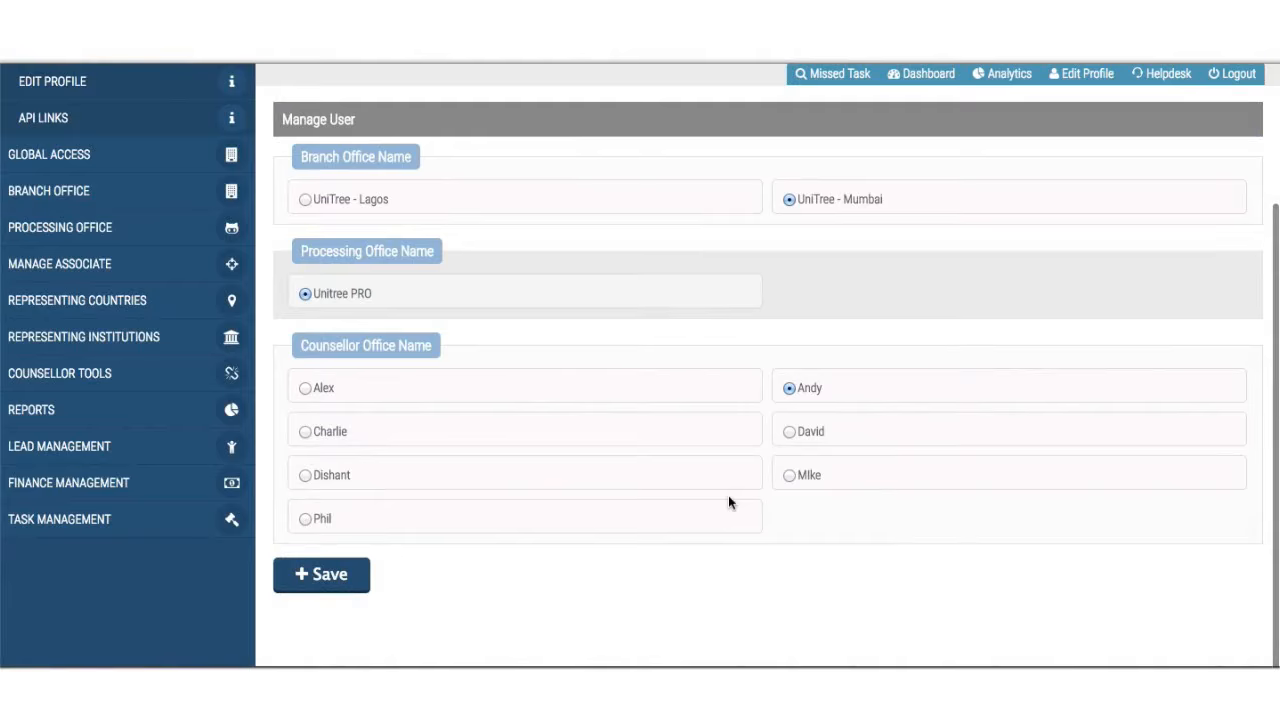
scroll(728, 503, "up", 2)
mouse_move(1228, 88)
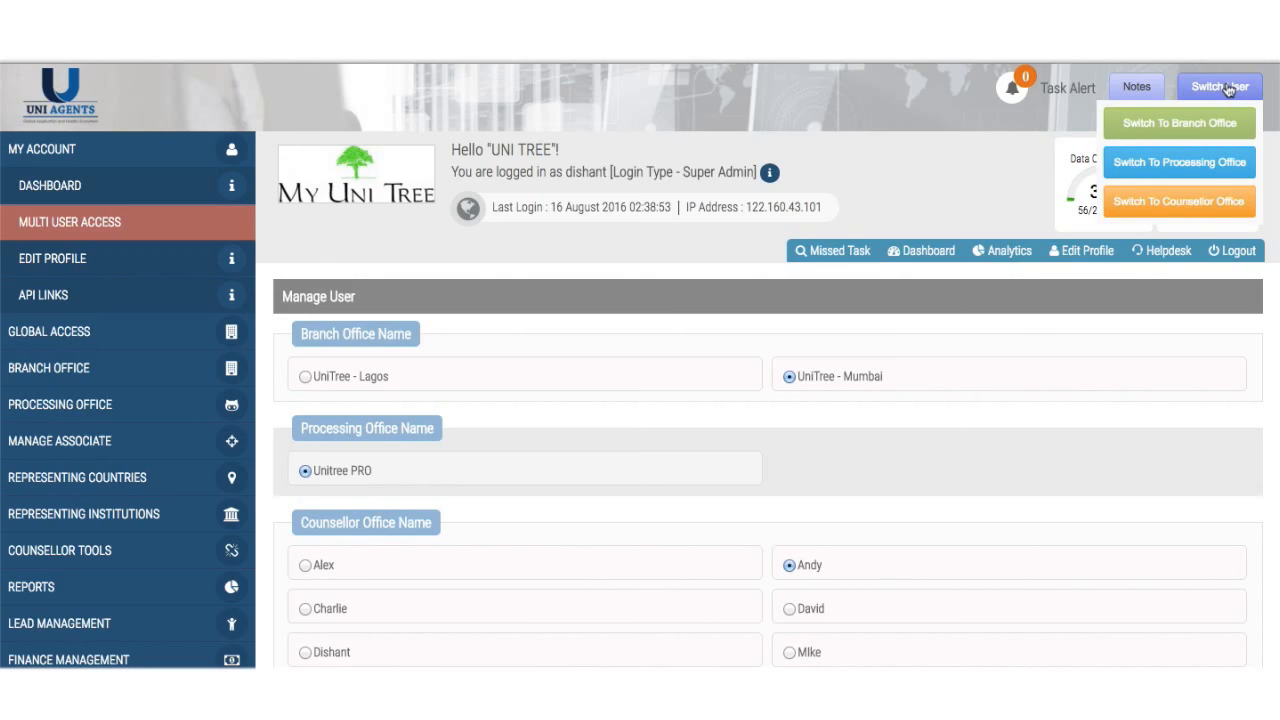
scroll(1228, 88, "down", 2)
scroll(1228, 88, "up", 2)
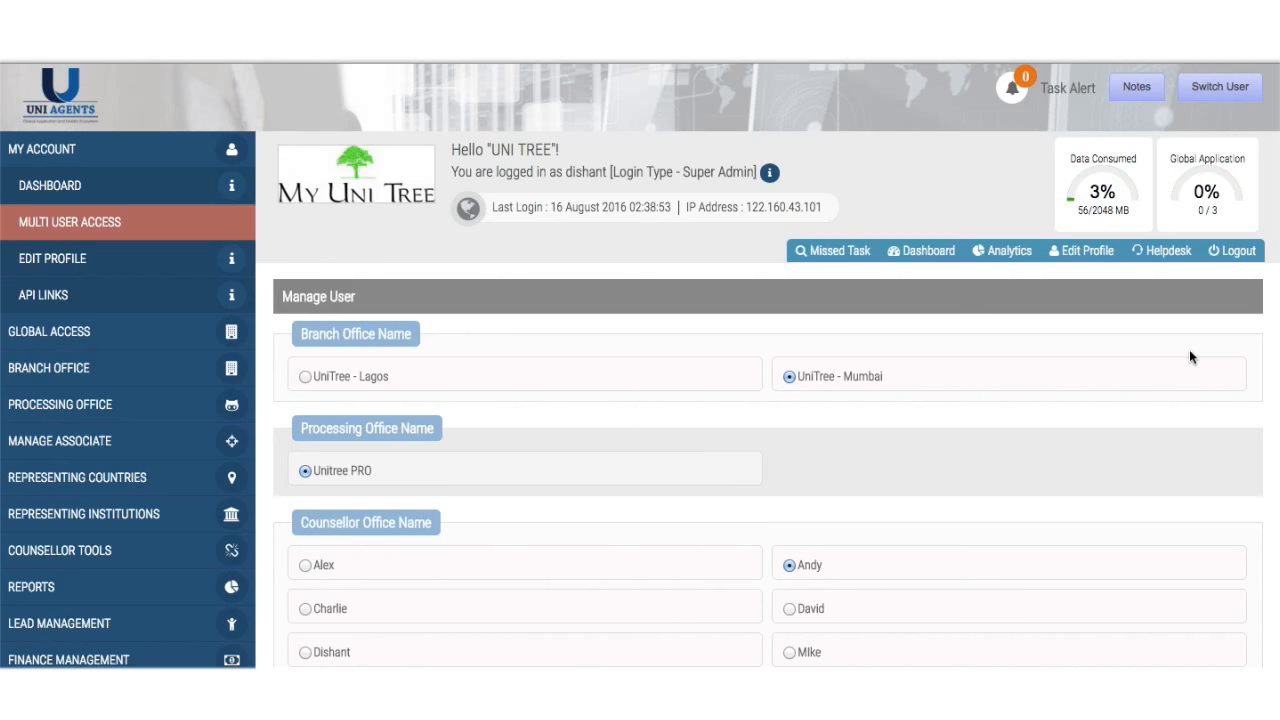
scroll(1189, 357, "down", 4)
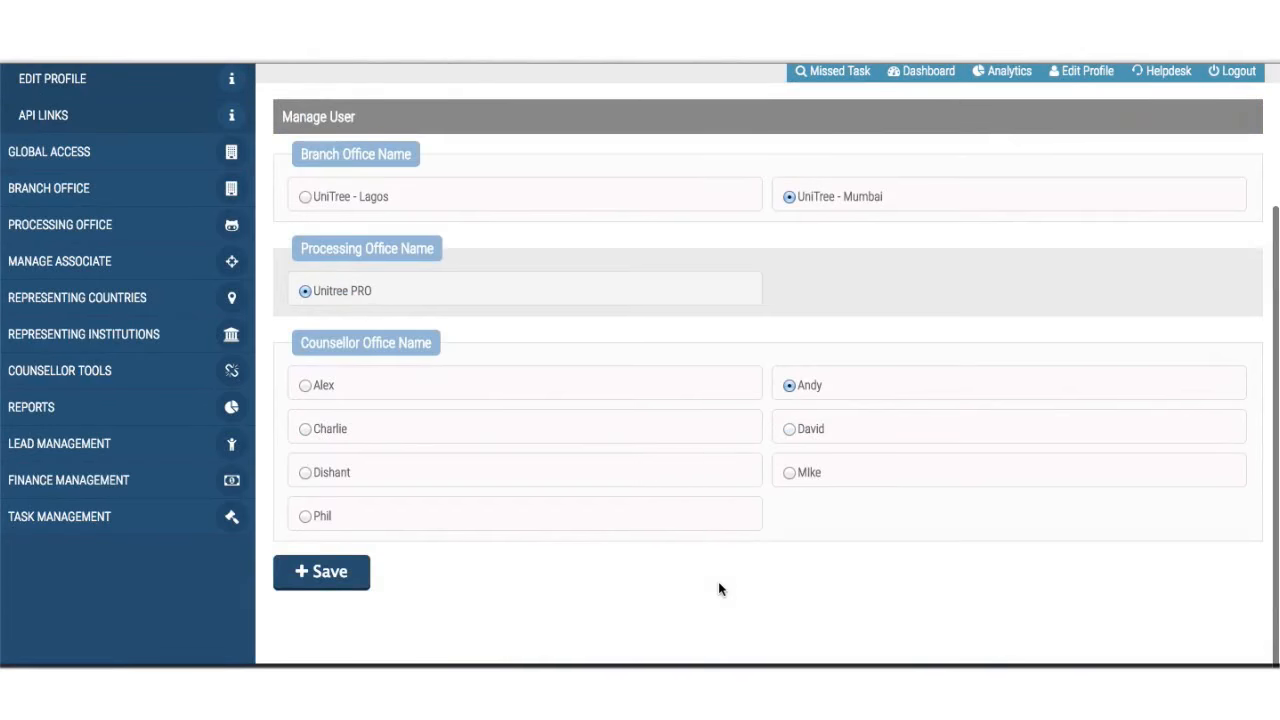
scroll(718, 581, "up", 4)
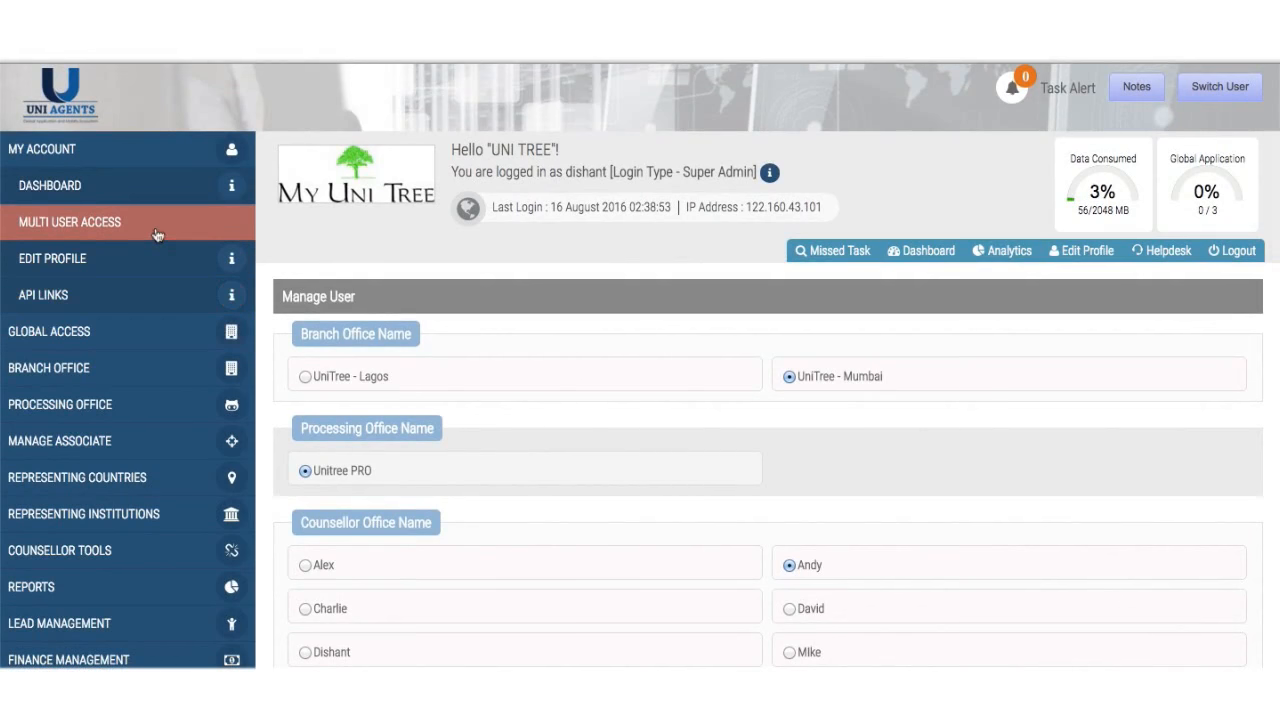
- Open Branch Office > Add and enter 'Colombo' as the branch name
left_click(74, 368)
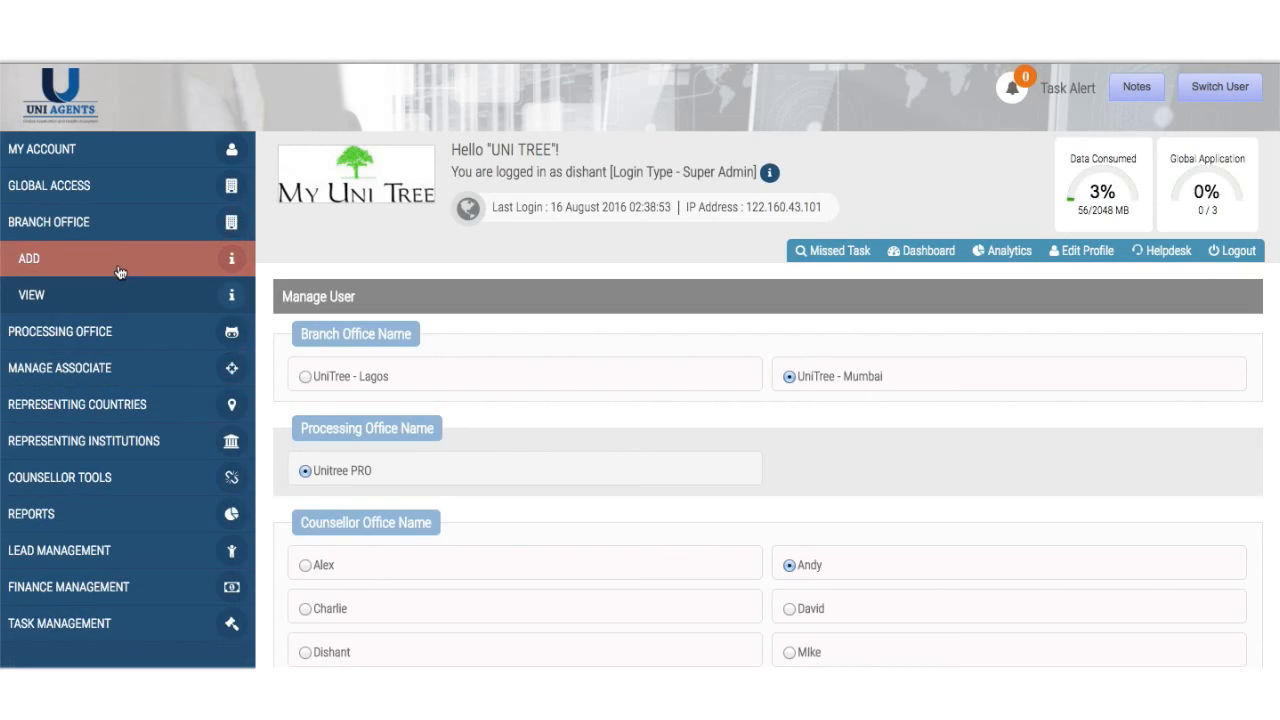
left_click(118, 272)
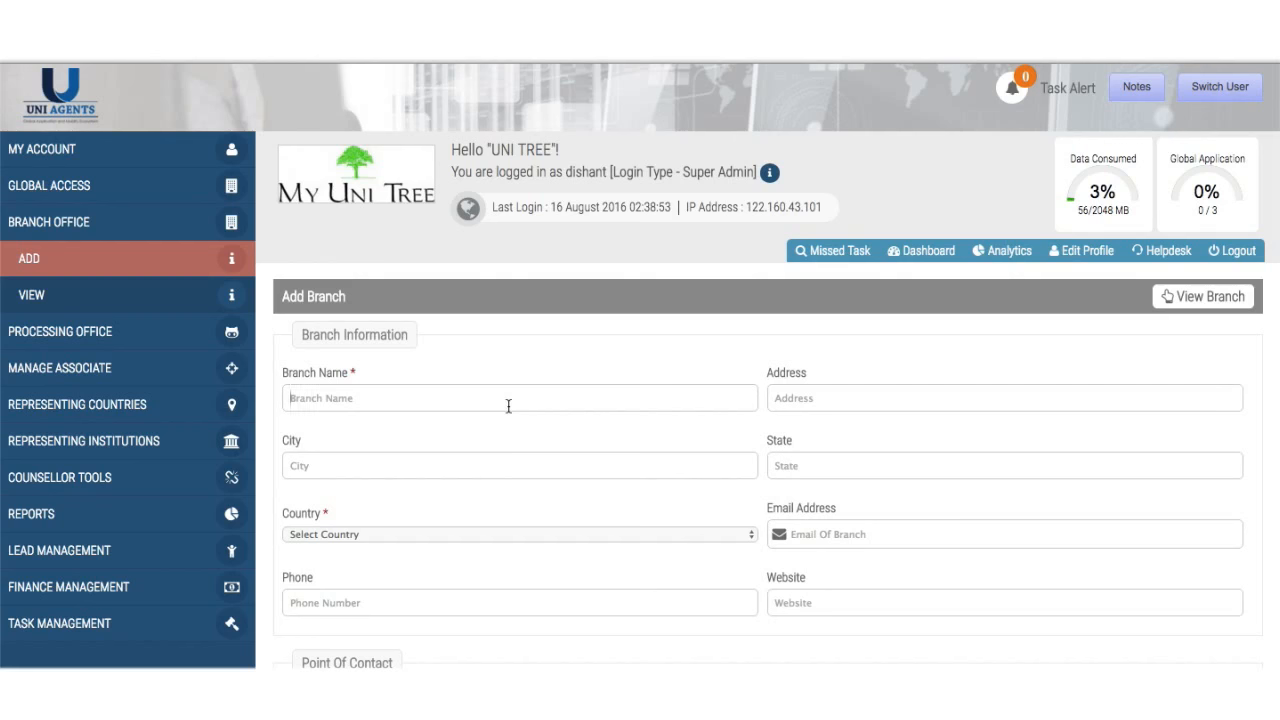
type("d")
key("BackSpace")
type("Colombo")
- Extend the branch name to 'Colombo- Road 12'
left_click(856, 397)
left_click_drag(289, 398, 335, 399)
left_click(353, 401)
left_click(288, 399)
left_click_drag(289, 398, 303, 397)
left_click(345, 398)
type("- Road 12")
left_click(386, 465)
left_click(444, 397)
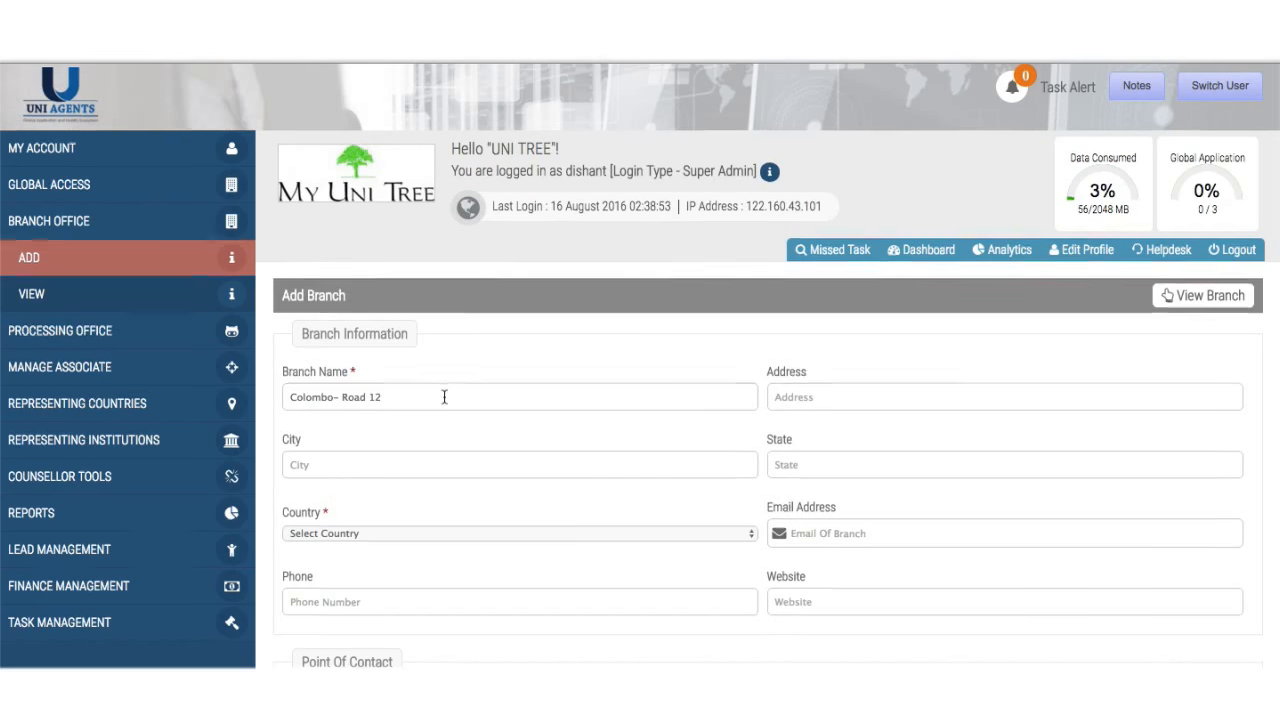
- Pick Sri Lanka from the Country list for the Colombo- Road 12 branch
scroll(444, 397, "down", 2)
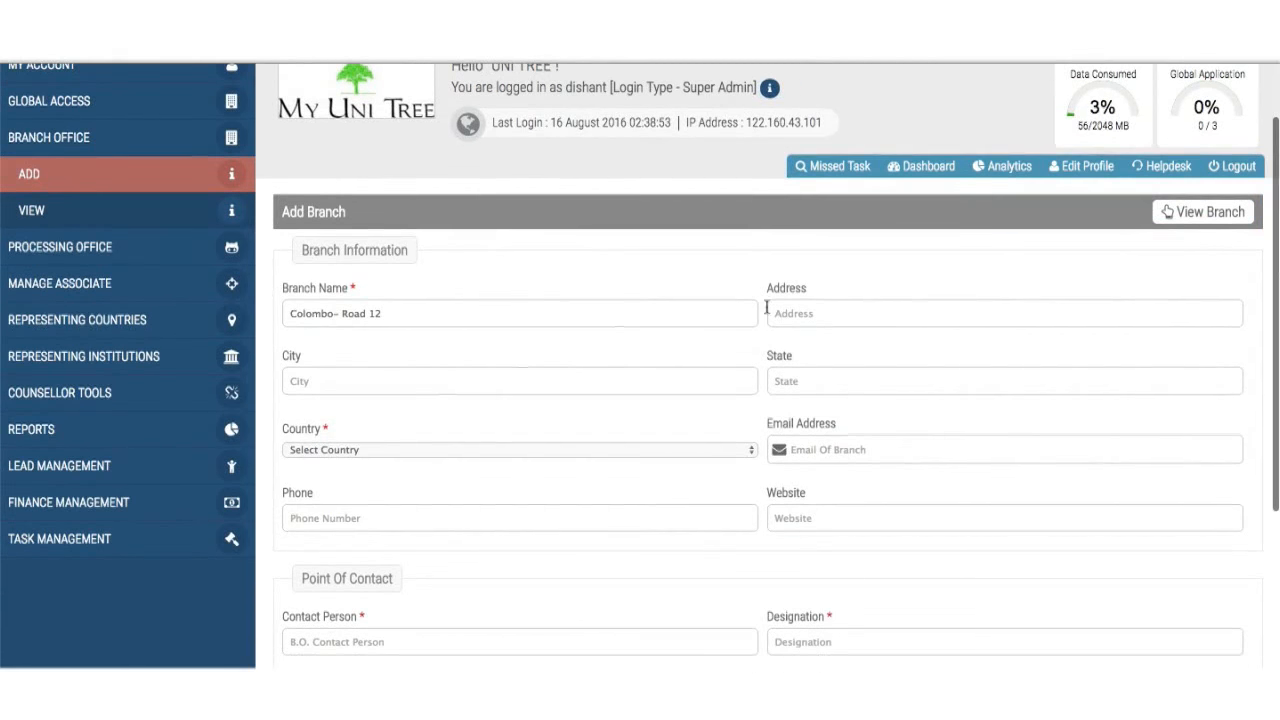
scroll(765, 409, "down", 2)
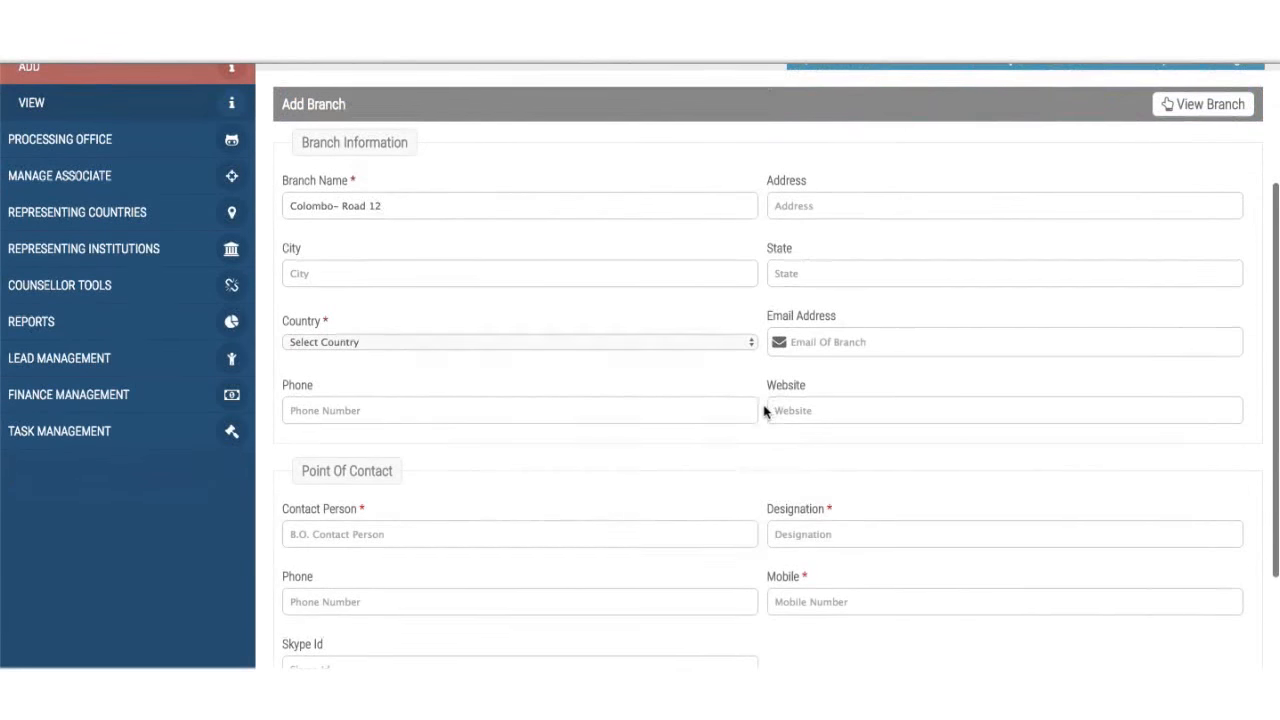
left_click(689, 346)
scroll(689, 347, "down", 10)
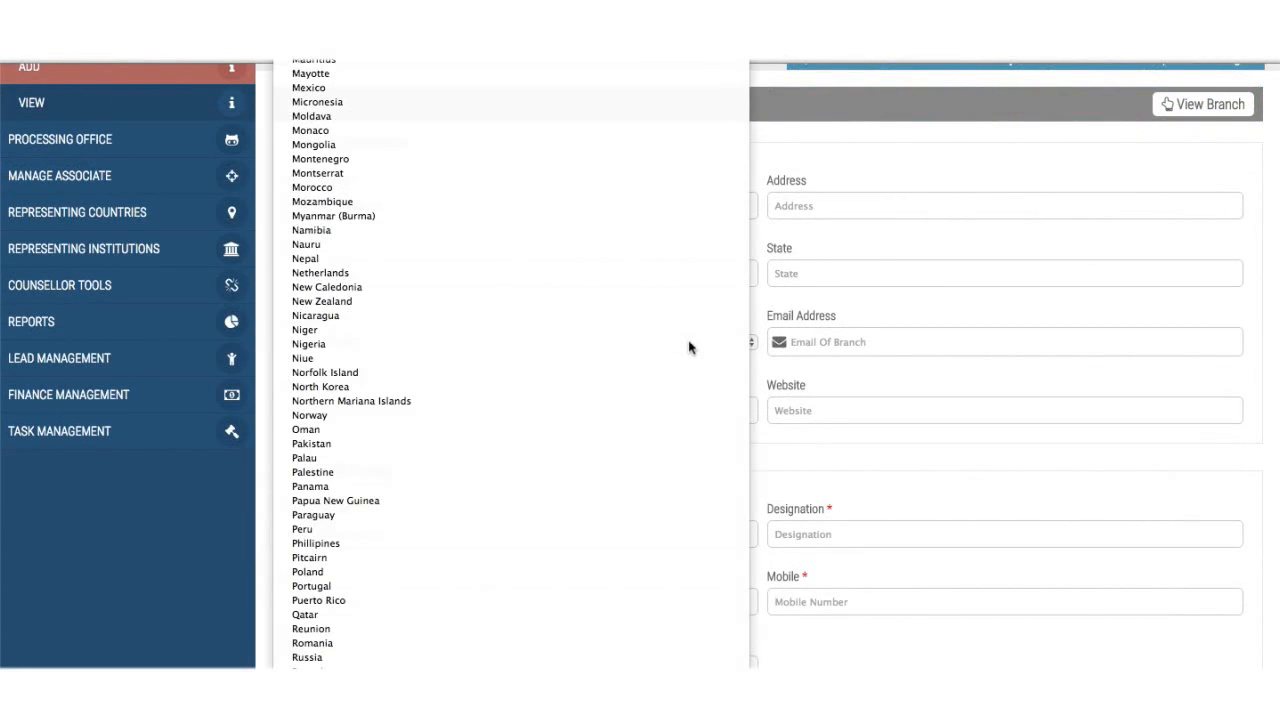
type("ru")
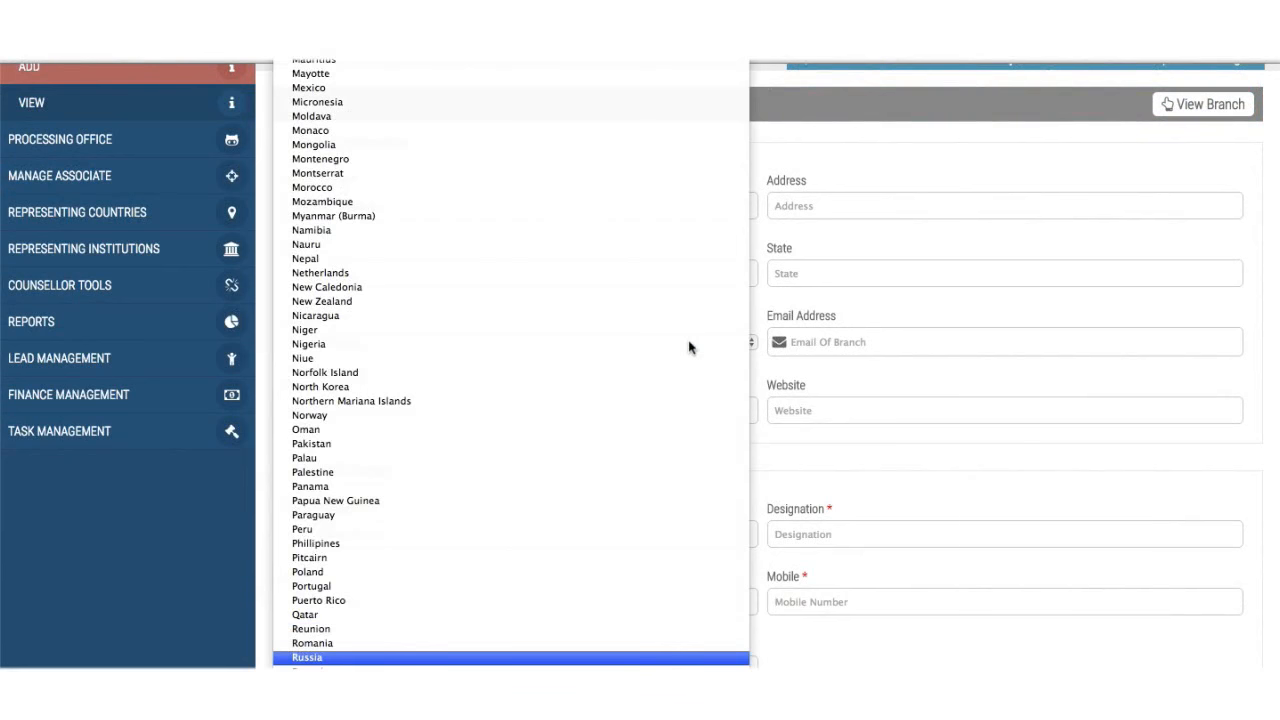
scroll(690, 345, "down", 5)
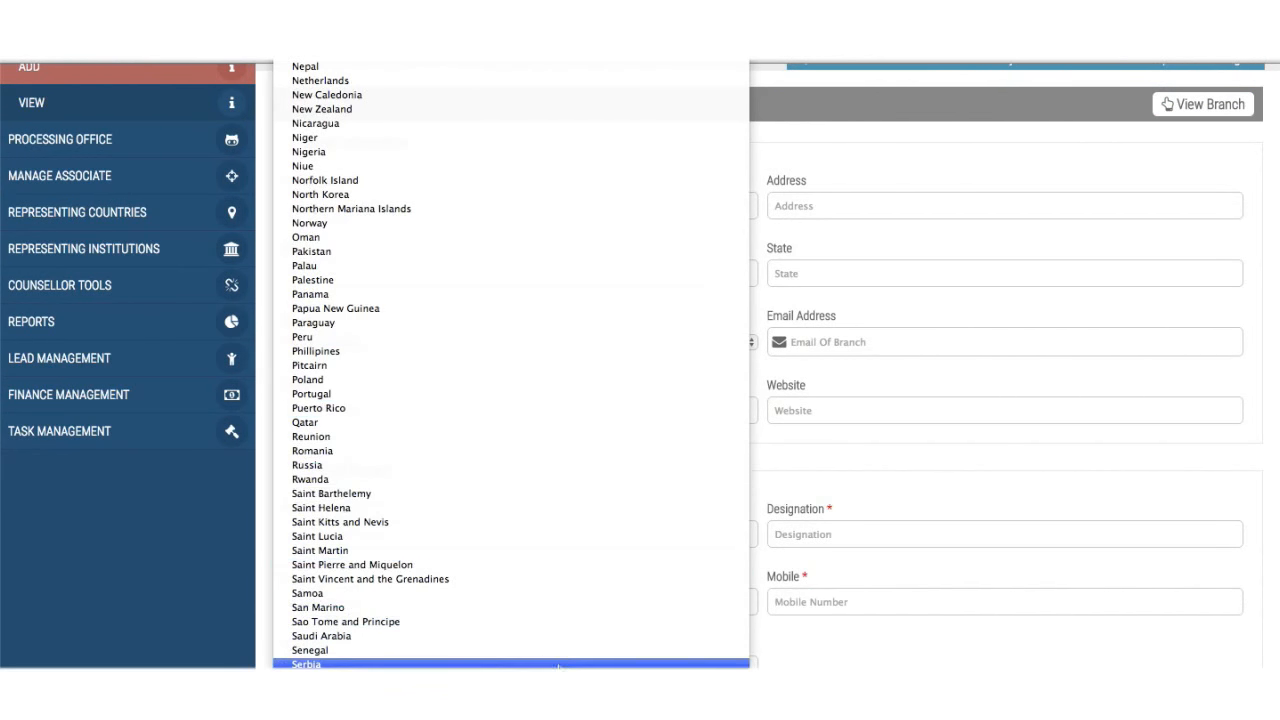
scroll(563, 668, "down", 3)
scroll(545, 662, "down", 4)
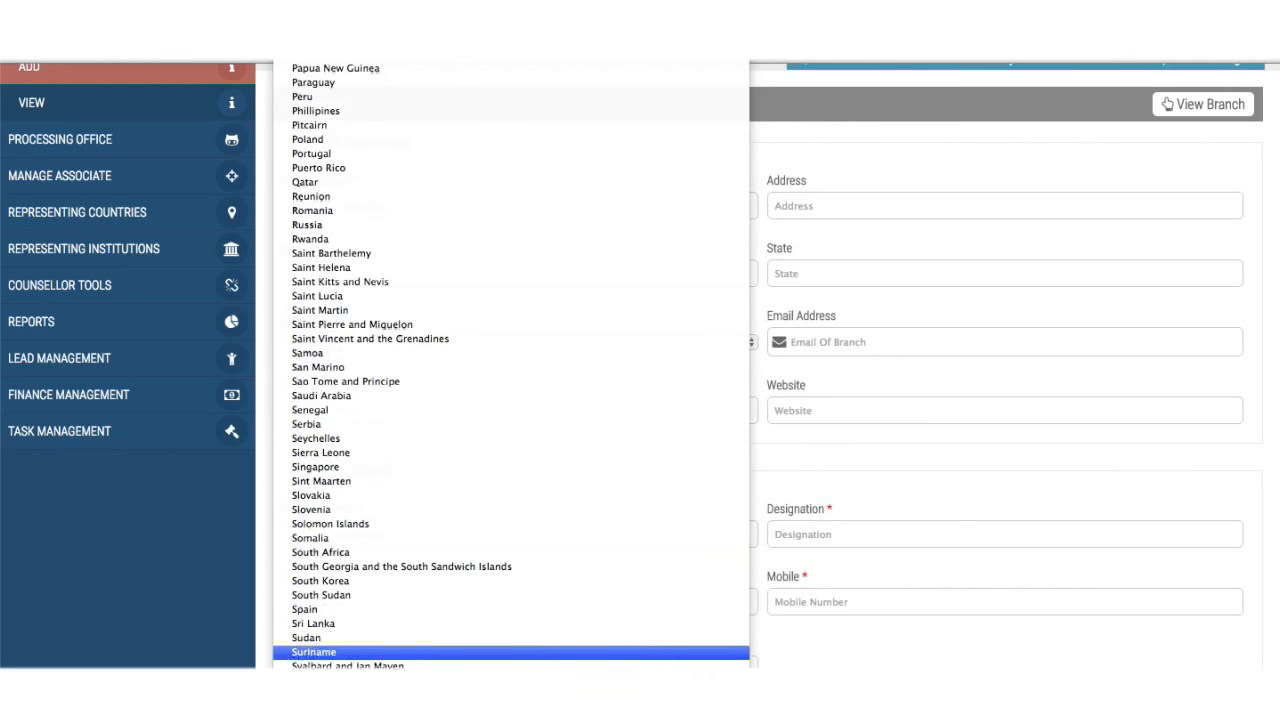
left_click(531, 626)
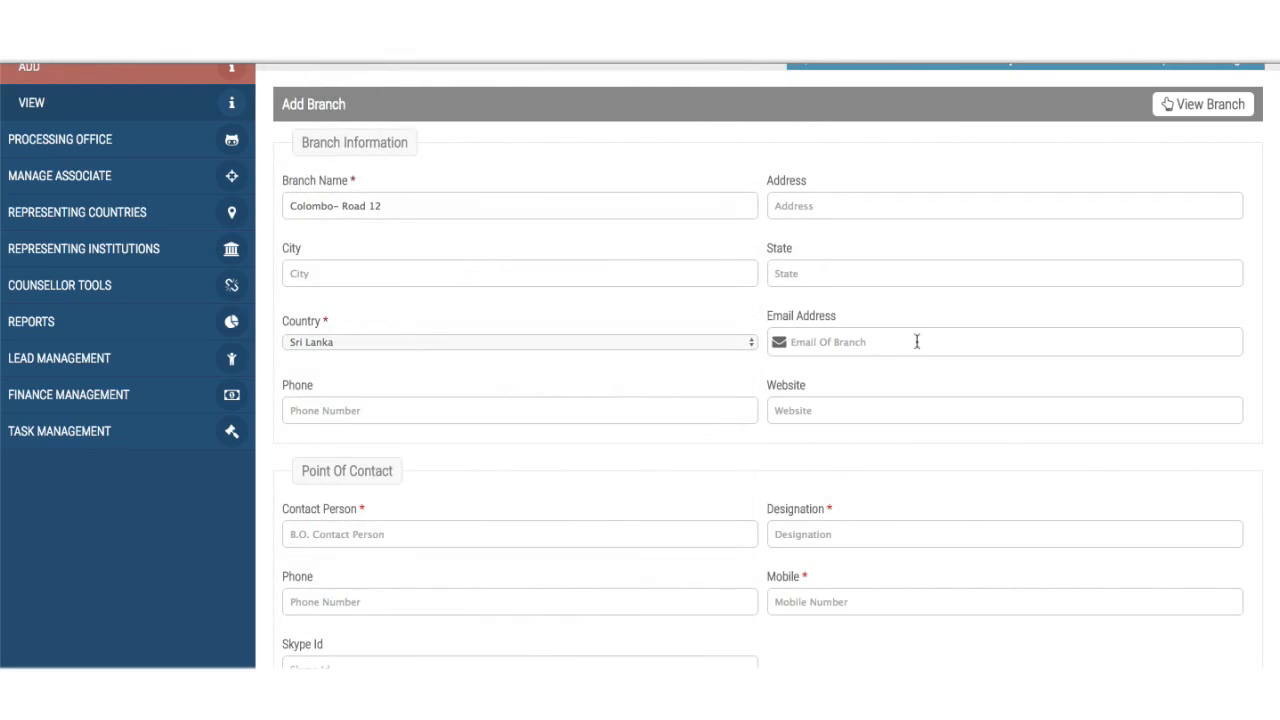
left_click(548, 418)
left_click(831, 404)
- Enter 'Branch Manager' as the contact person's designation
scroll(831, 404, "down", 2)
scroll(831, 404, "up", 3)
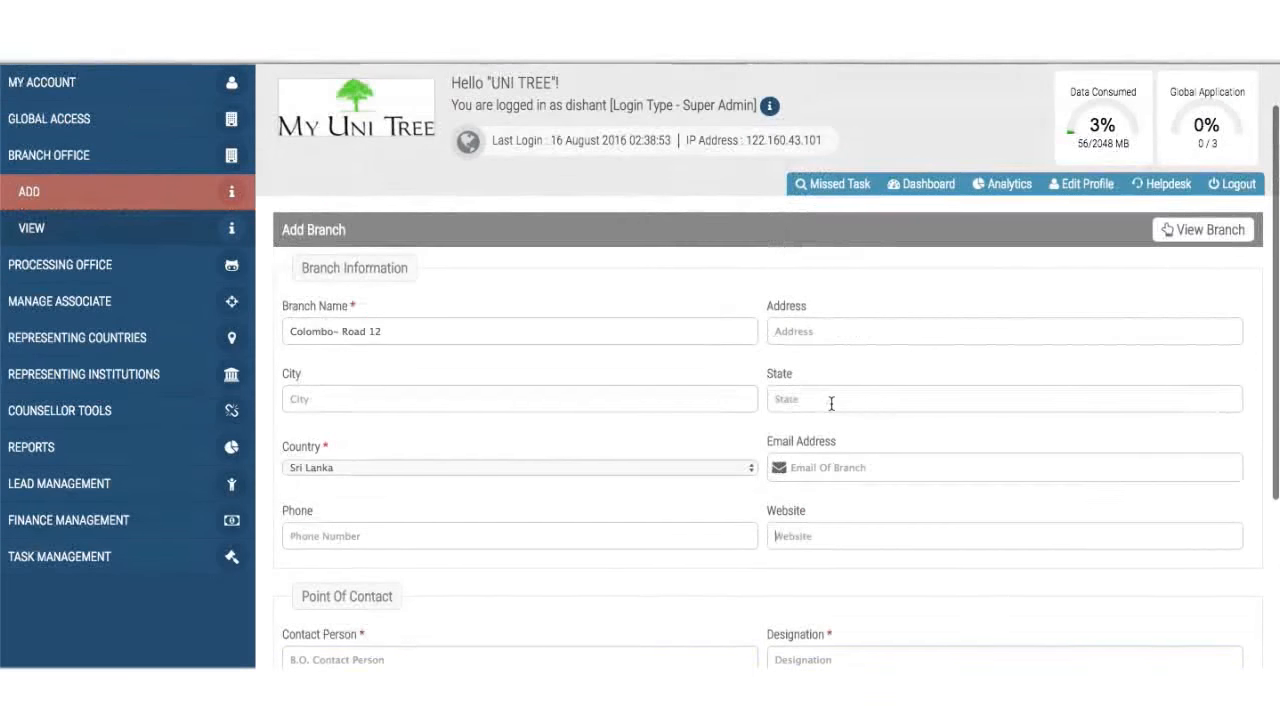
scroll(831, 404, "down", 3)
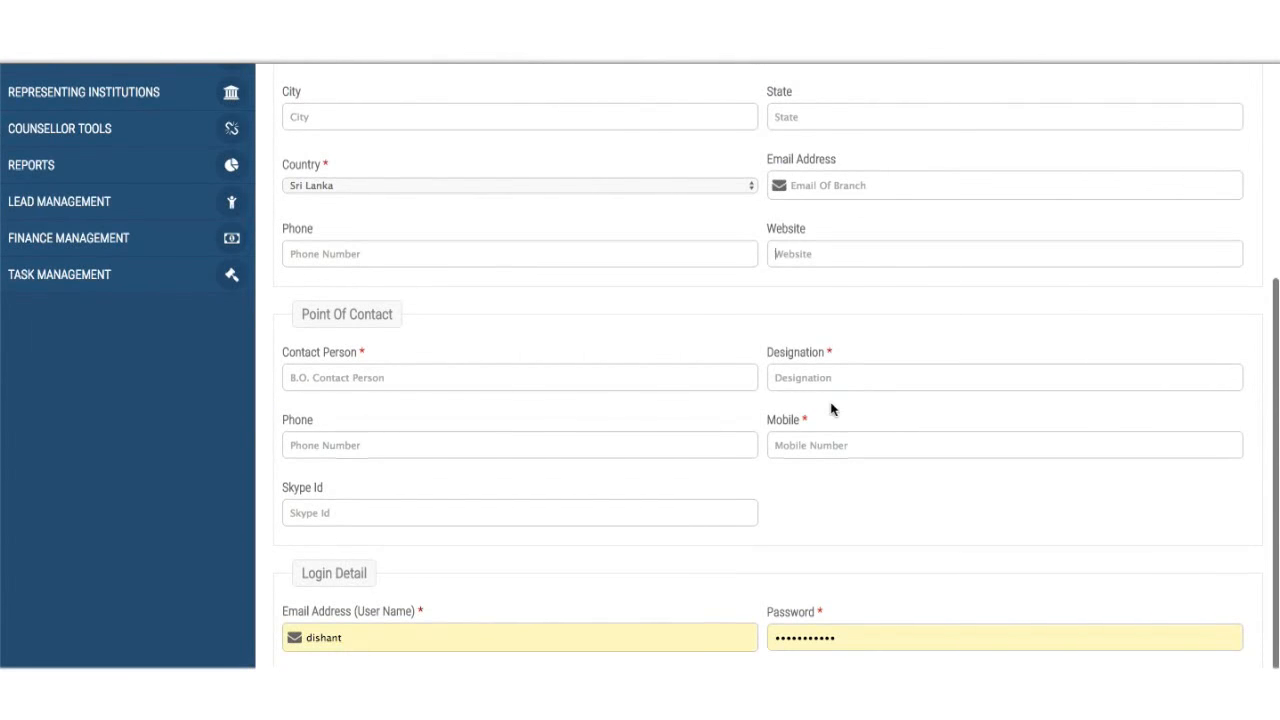
left_click(496, 383)
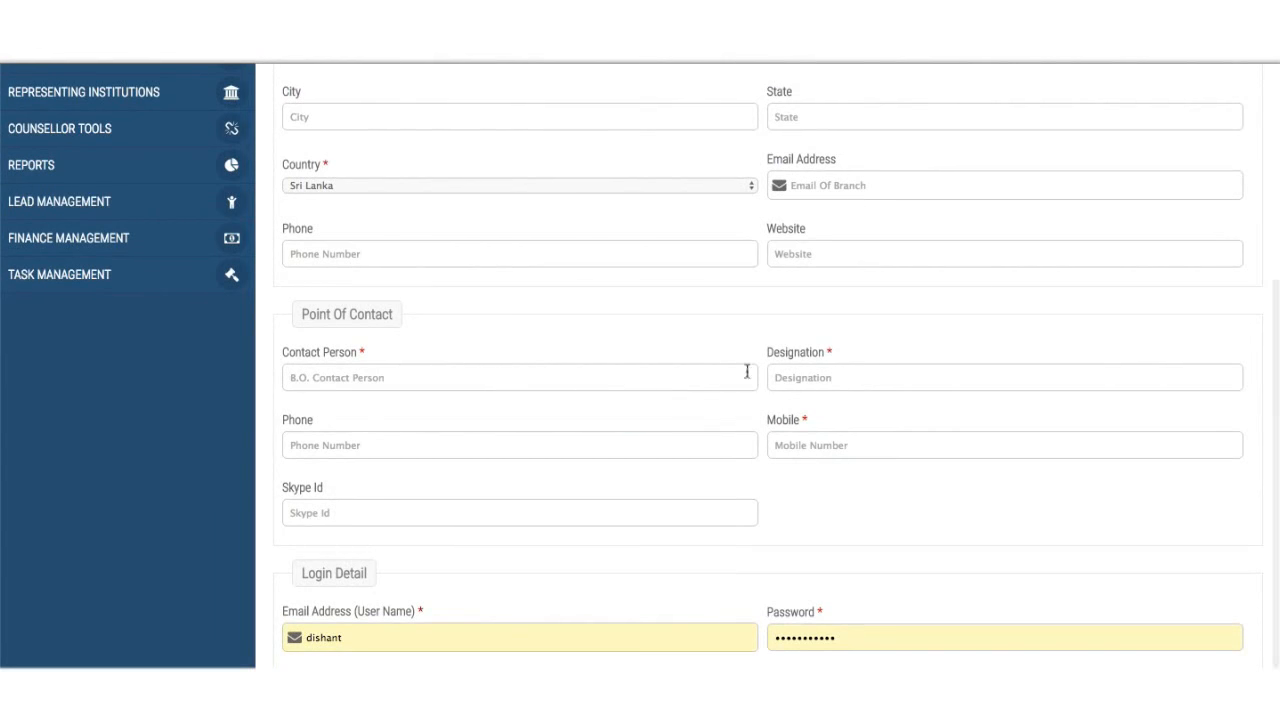
left_click(789, 378)
type("Branch Manager")
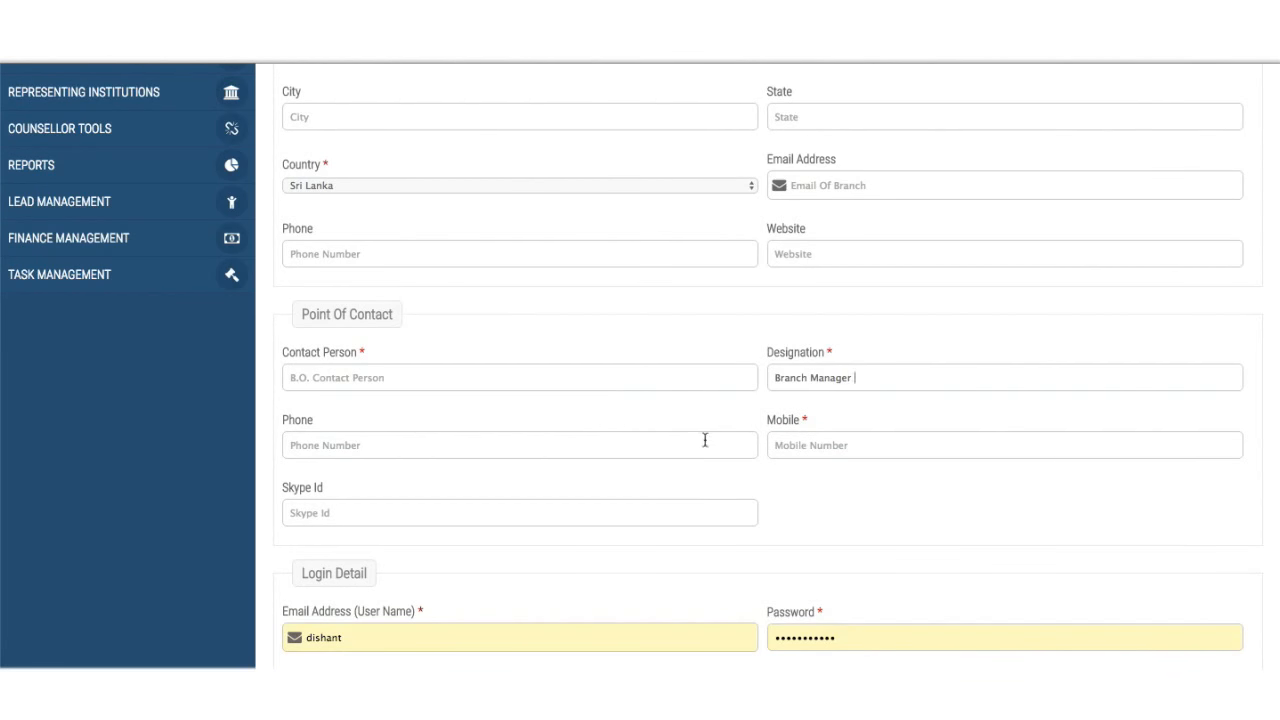
- Delete the browser-autofilled login email and password
scroll(704, 445, "down", 2)
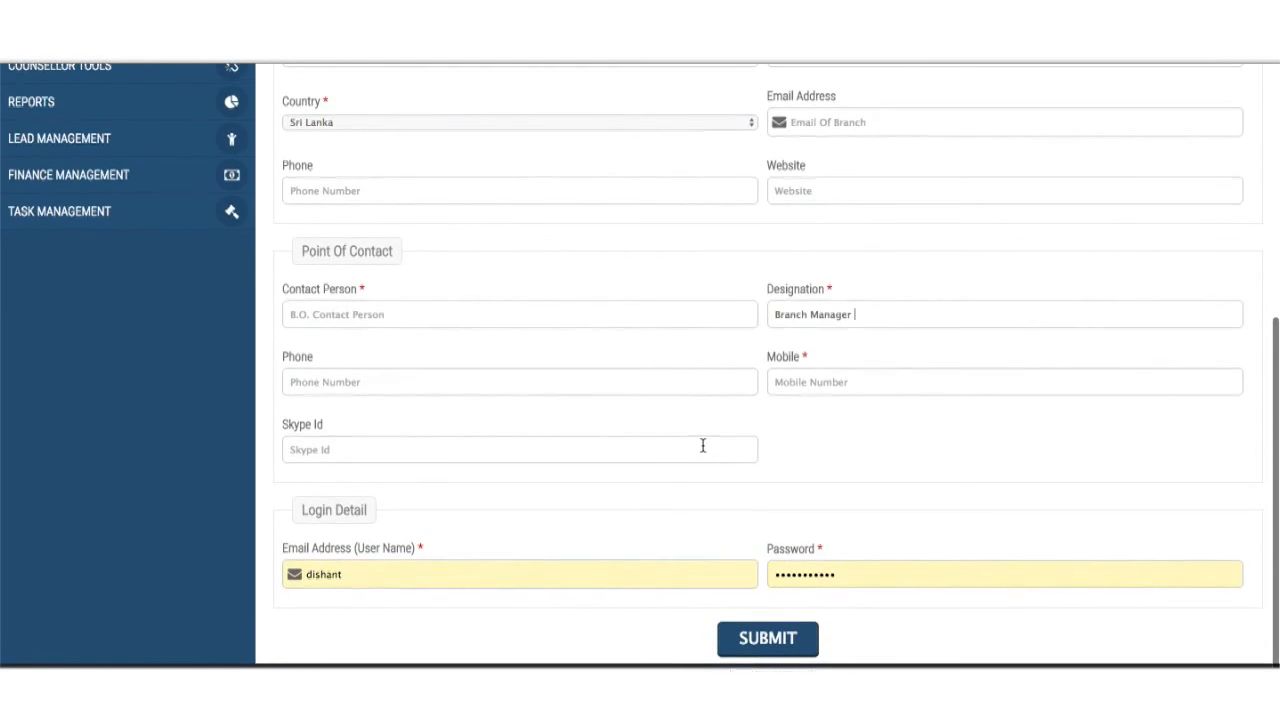
left_click(677, 572)
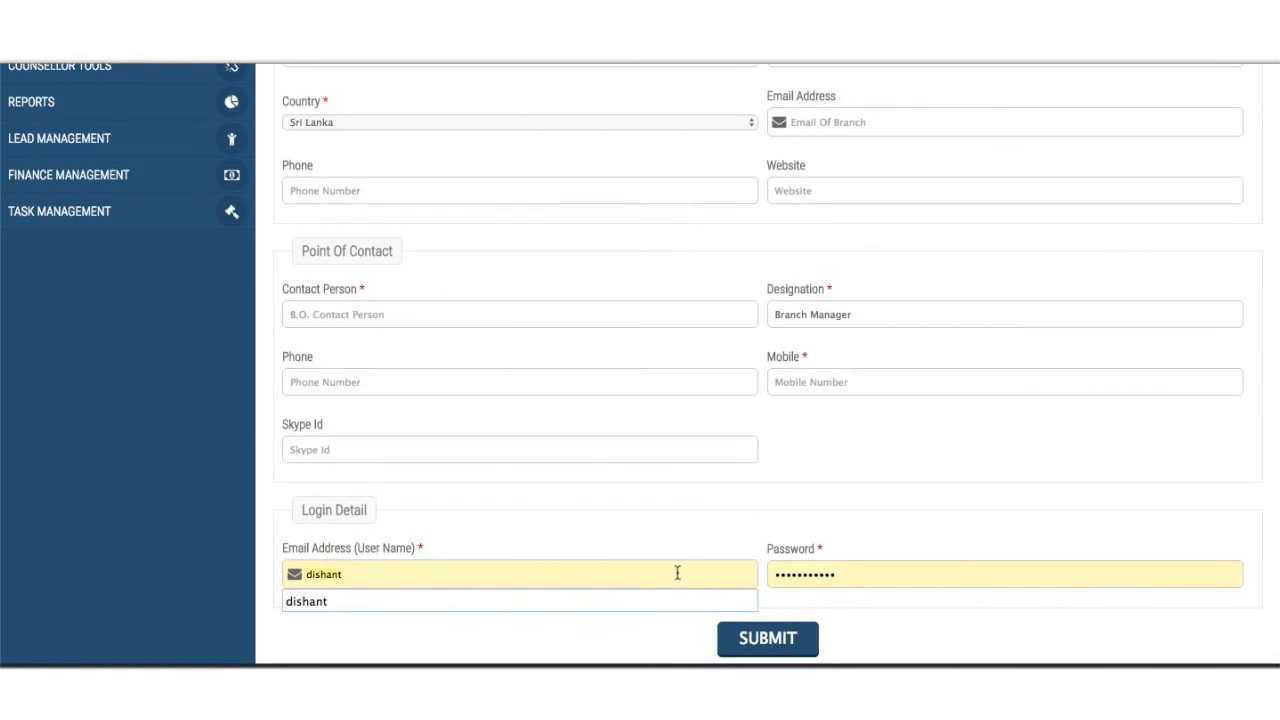
key("BackSpace")
left_click(868, 573)
key("super+a")
key("BackSpace")
left_click(471, 570)
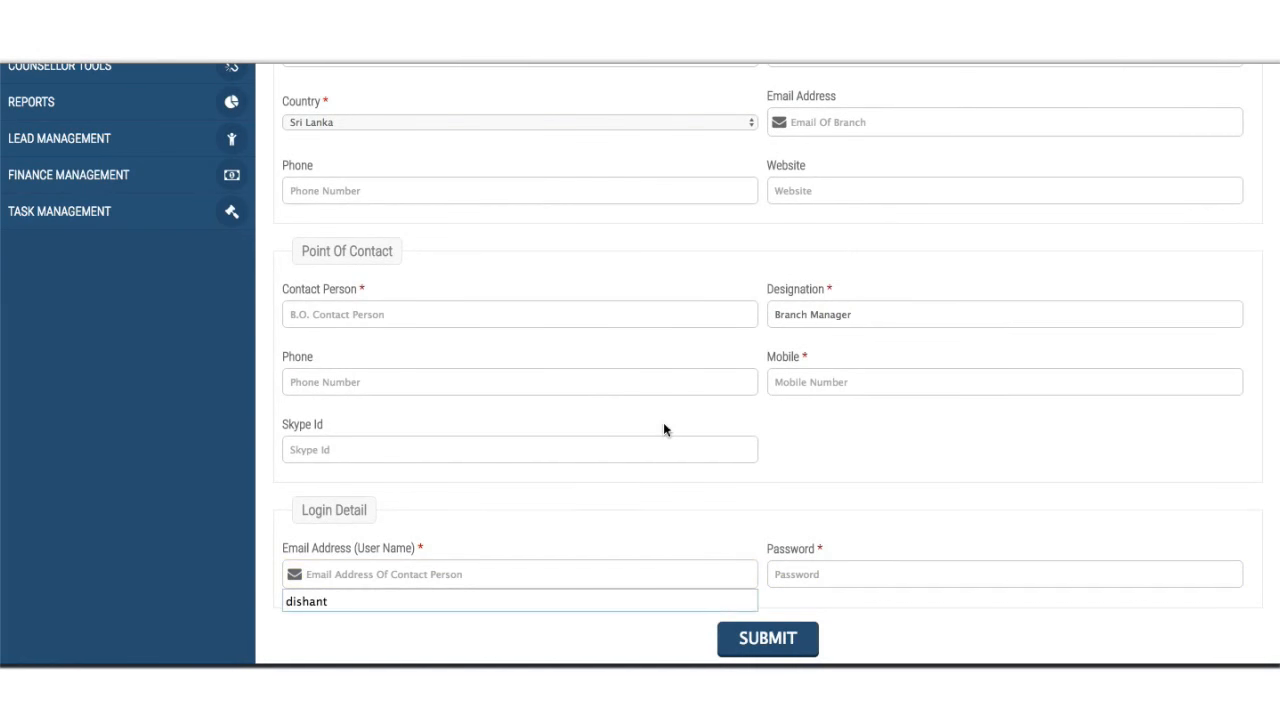
- Check that both login username and password fields remain empty
scroll(663, 425, "up", 1)
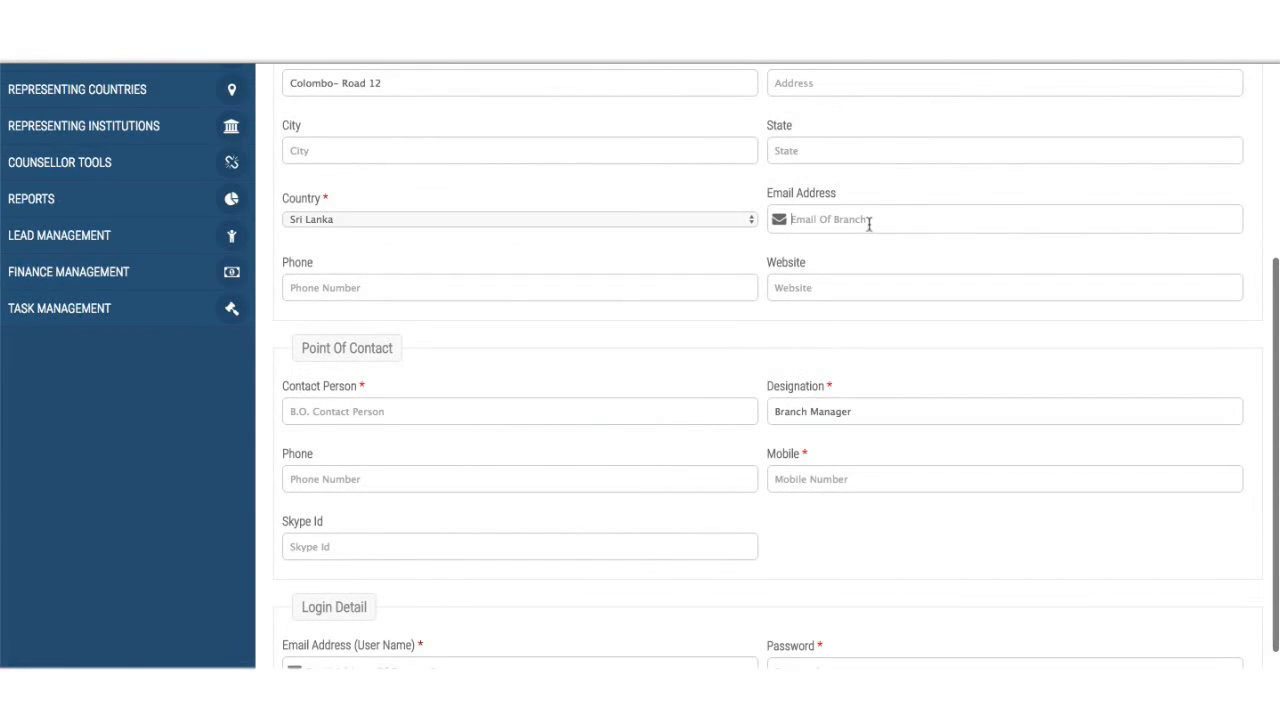
scroll(651, 443, "down", 1)
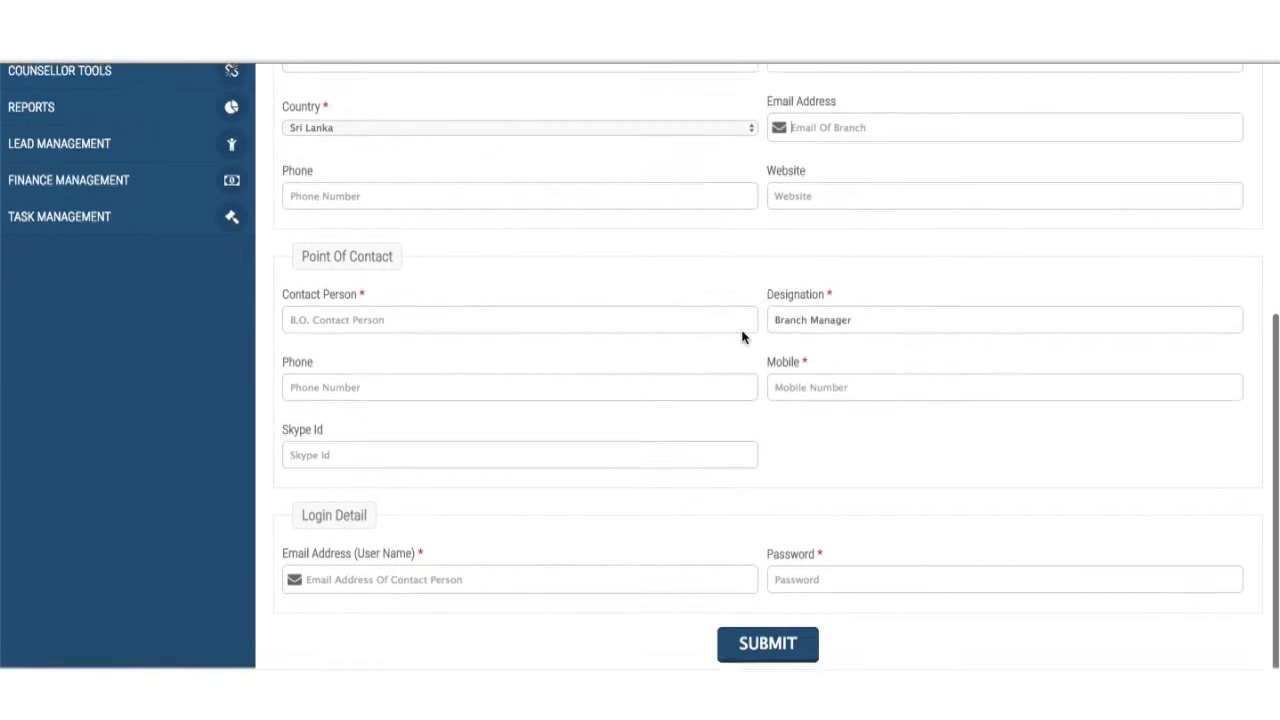
scroll(742, 337, "up", 2)
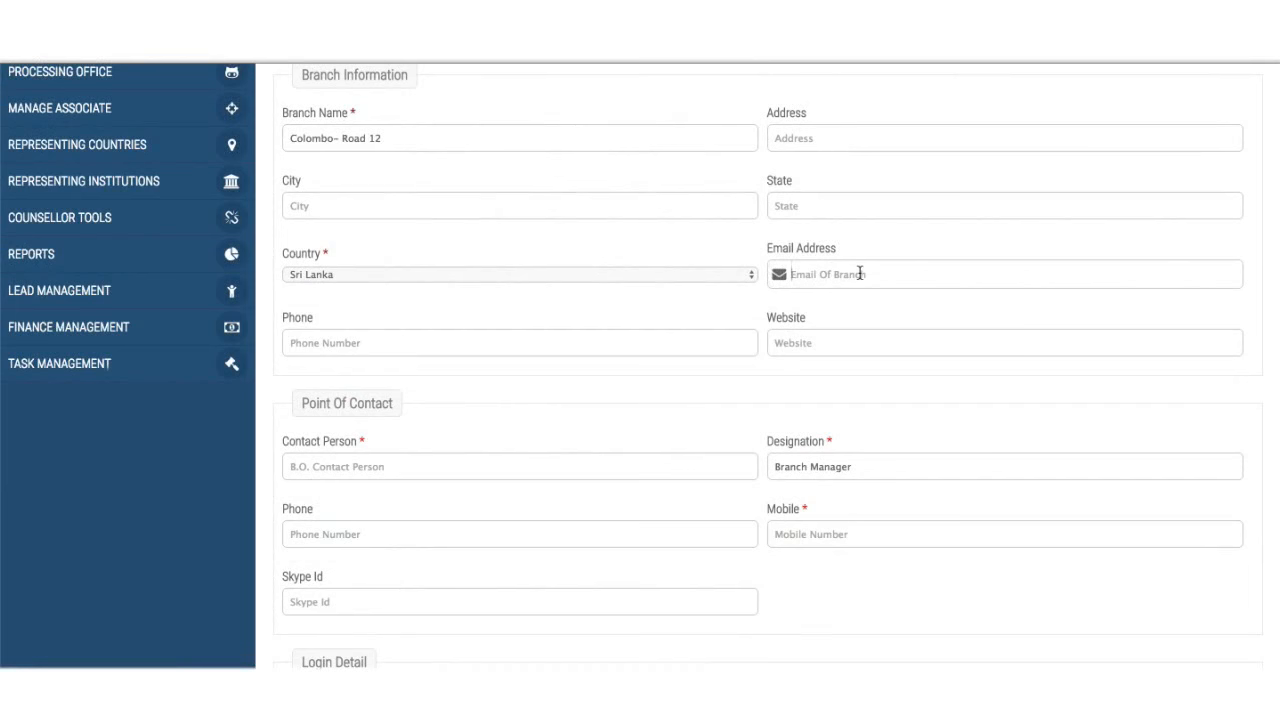
scroll(860, 271, "down", 1)
left_click(499, 614)
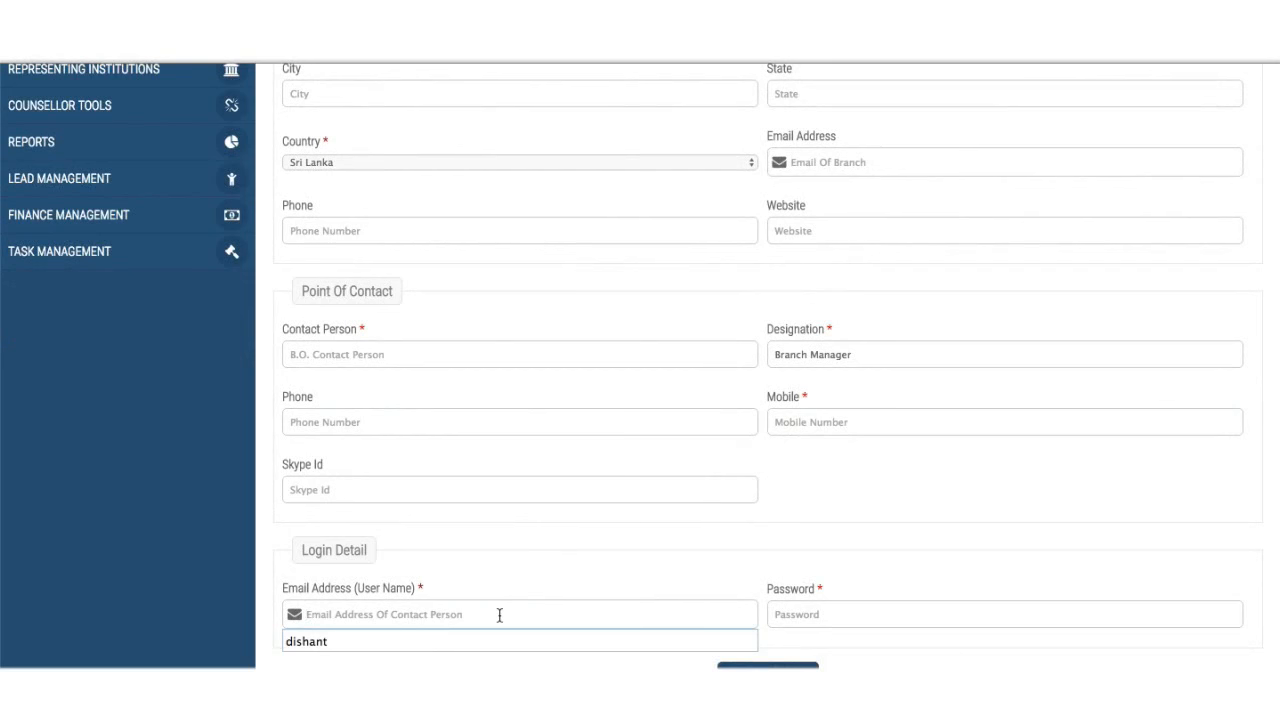
left_click(794, 616)
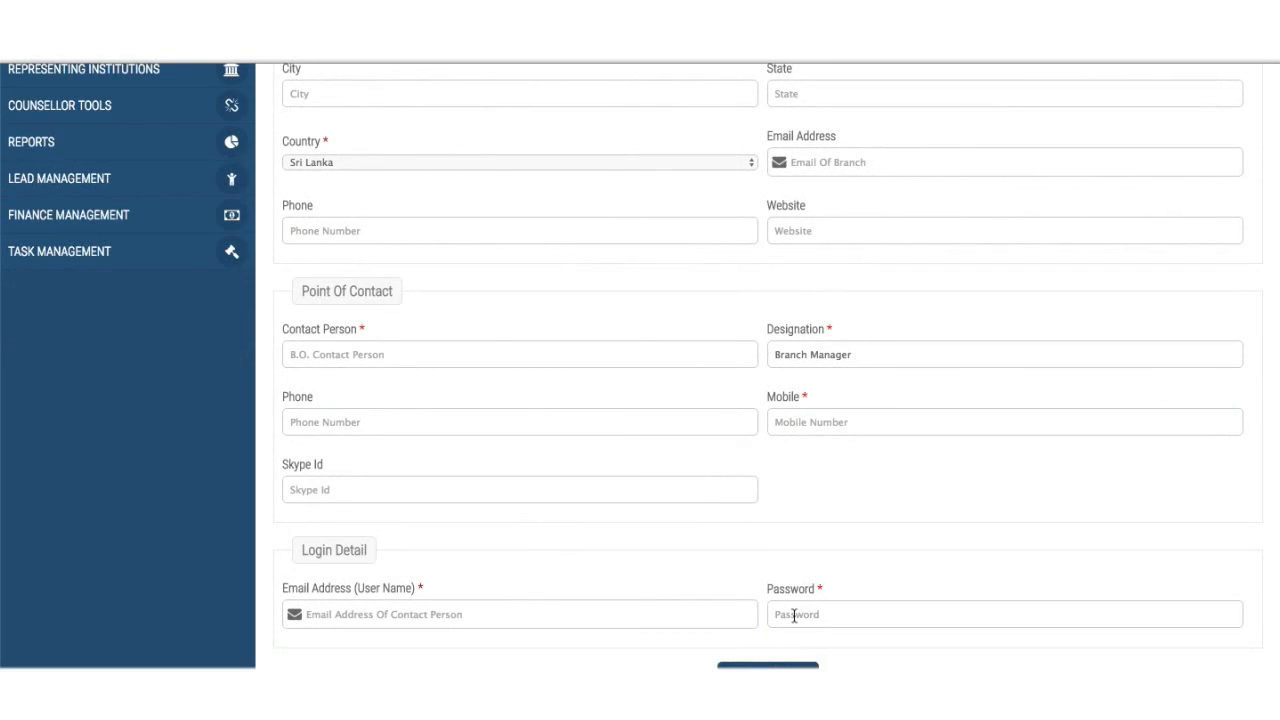
scroll(794, 616, "up", 4)
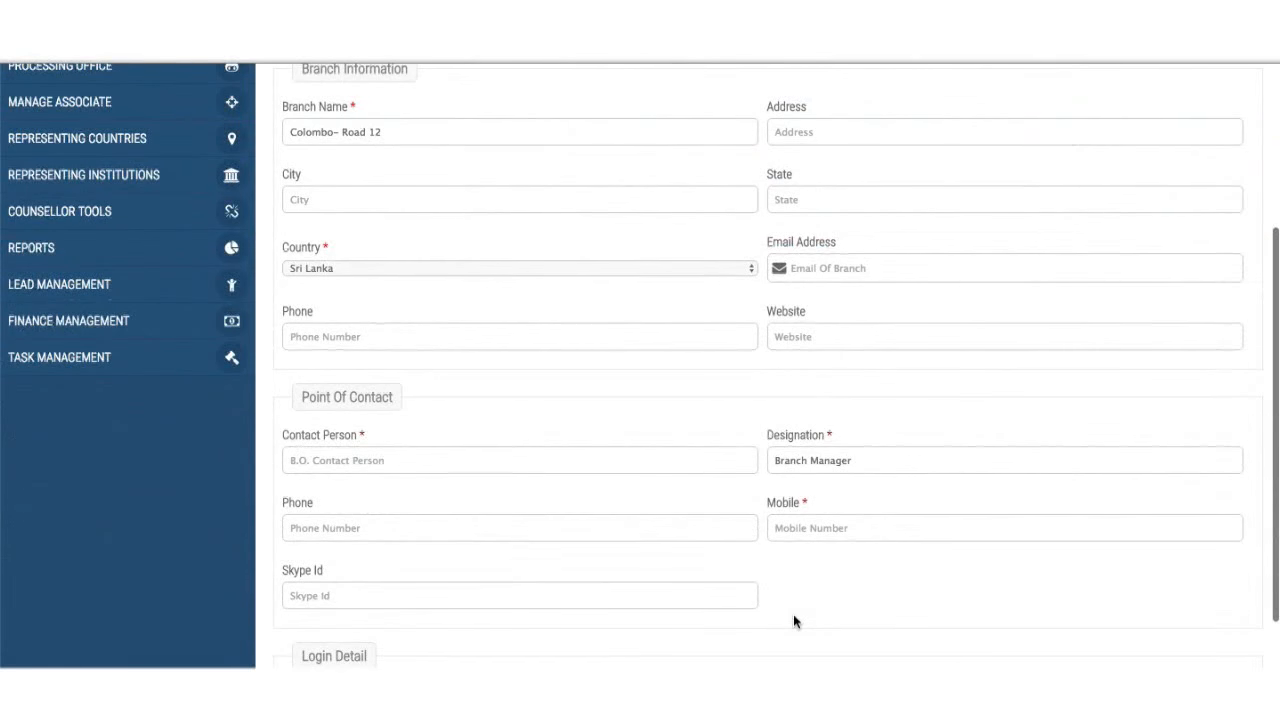
scroll(793, 614, "up", 3)
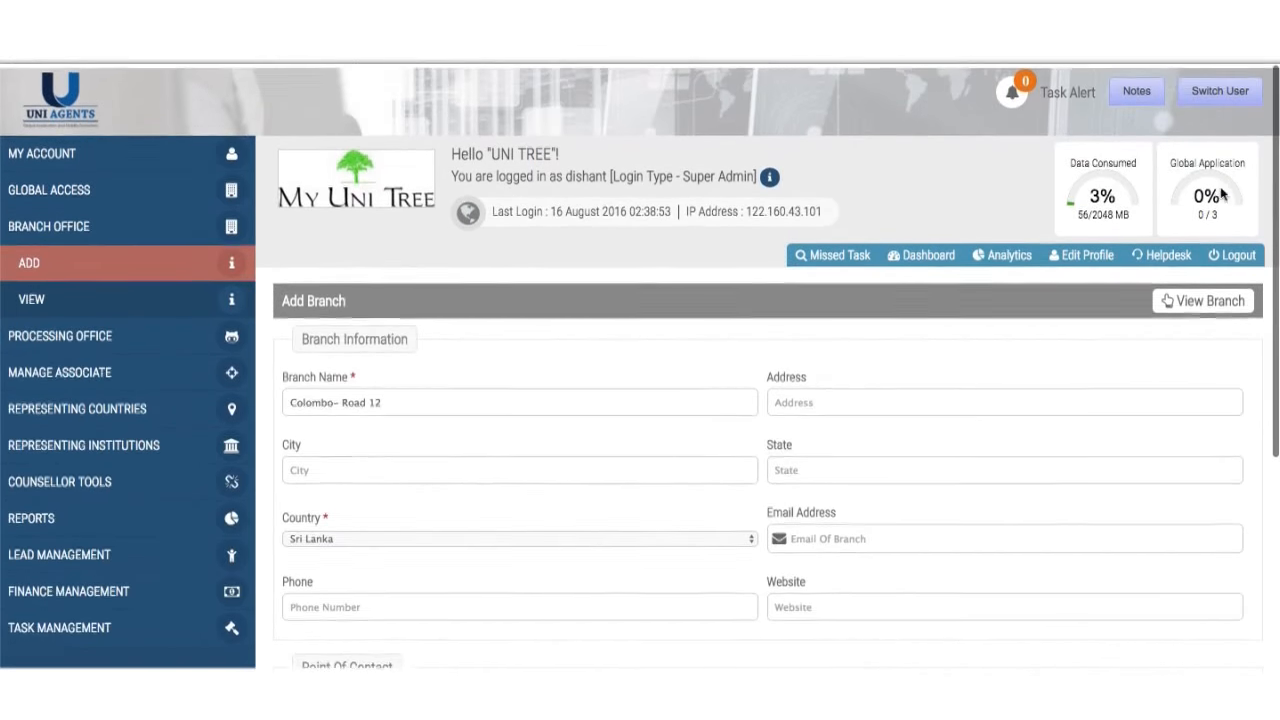
- Switch to the Branch Office login and confirm with OK to reach its dashboard
left_click(1218, 88)
left_click(1209, 137)
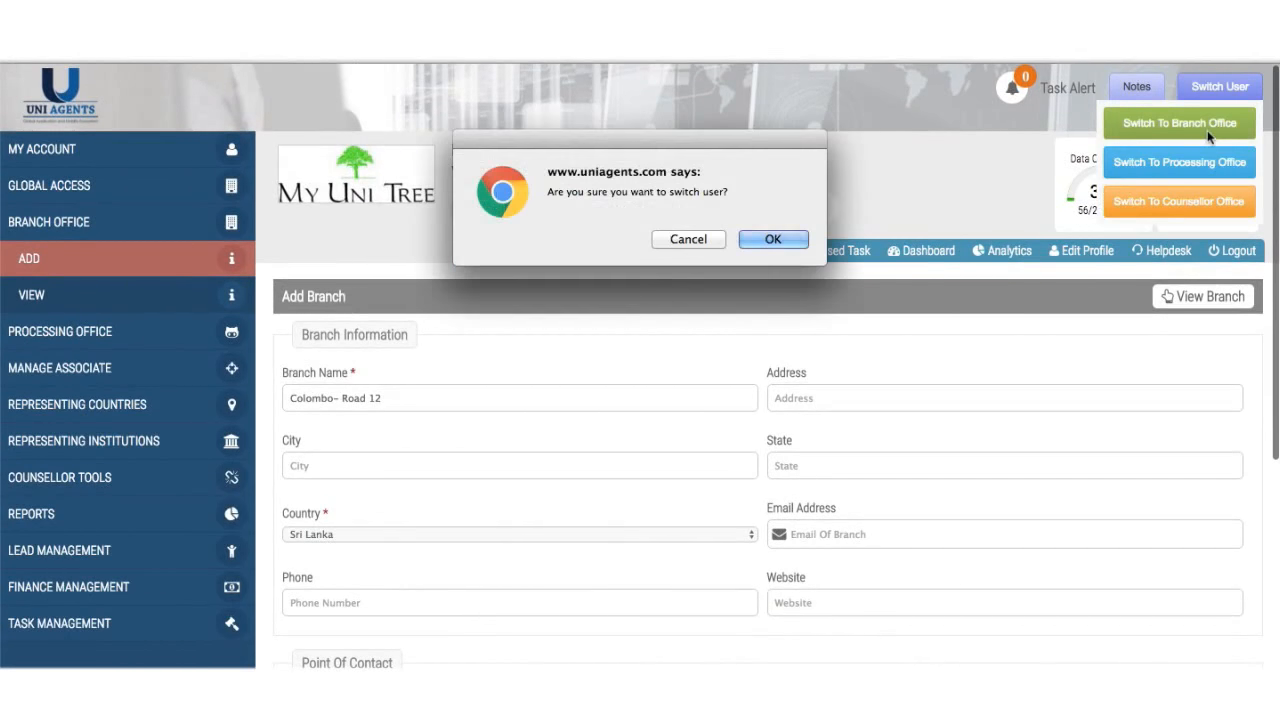
left_click(791, 238)
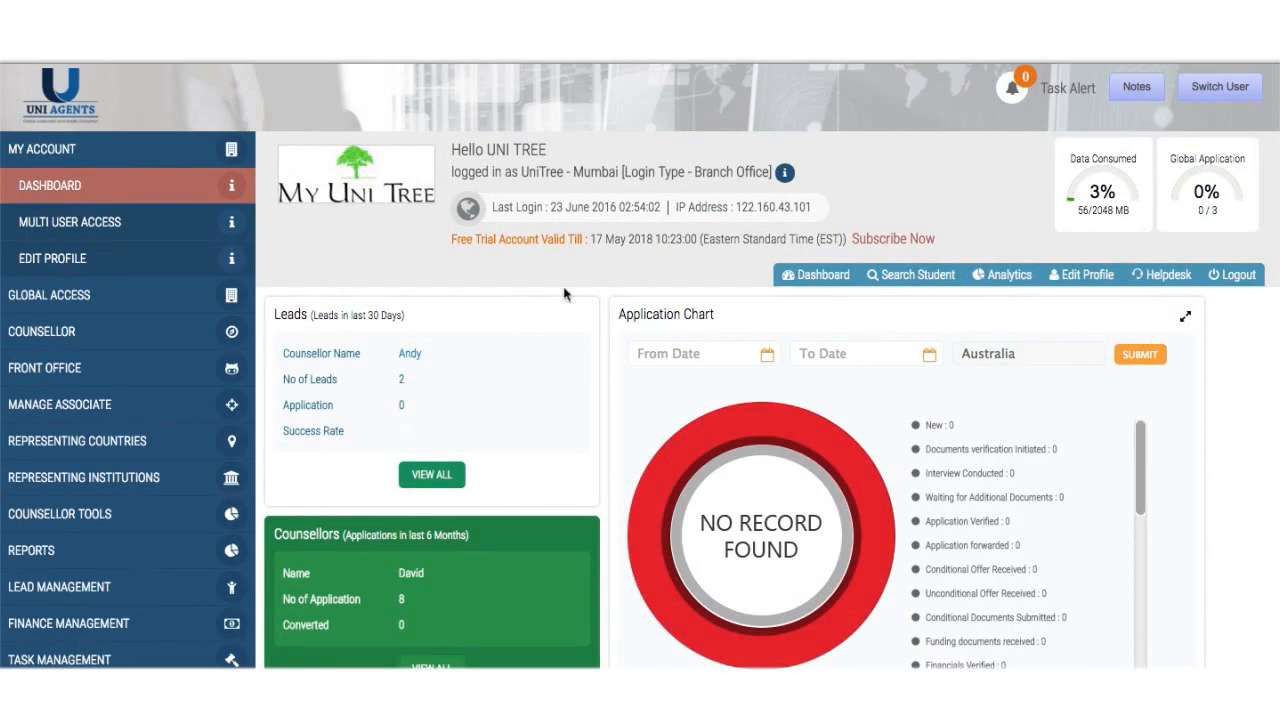
scroll(416, 432, "down", 1)
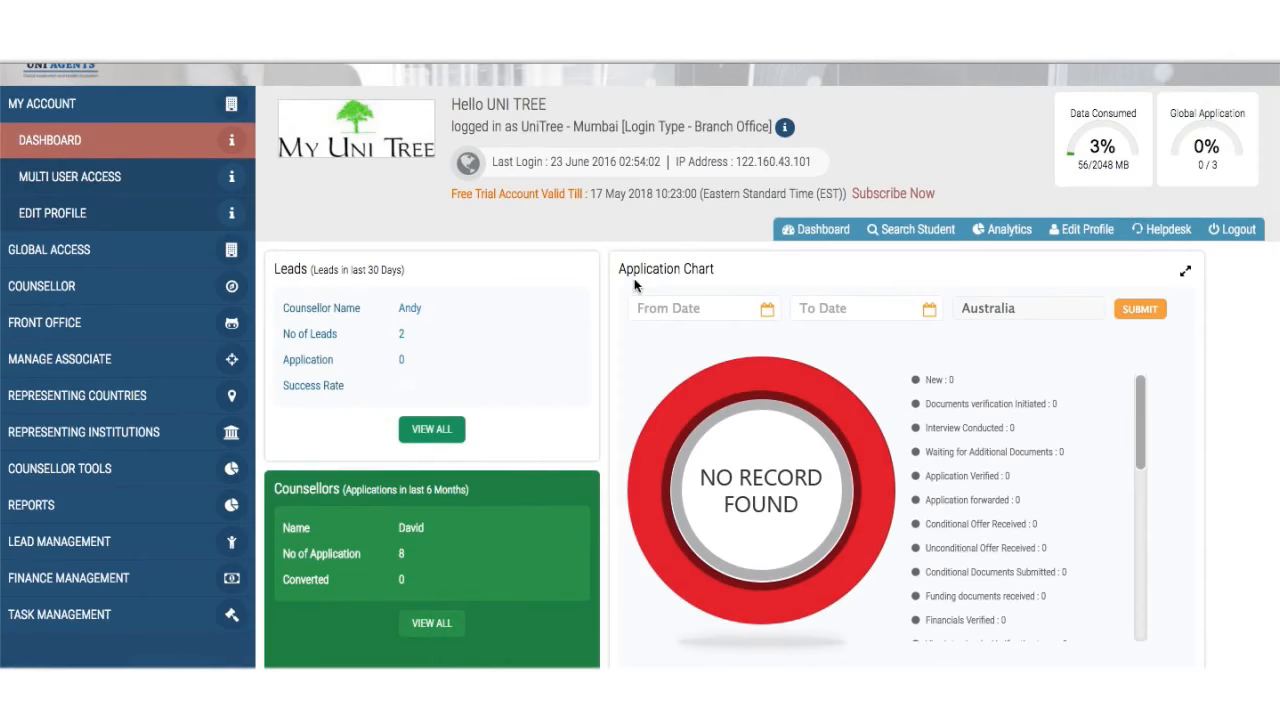
scroll(636, 286, "up", 1)
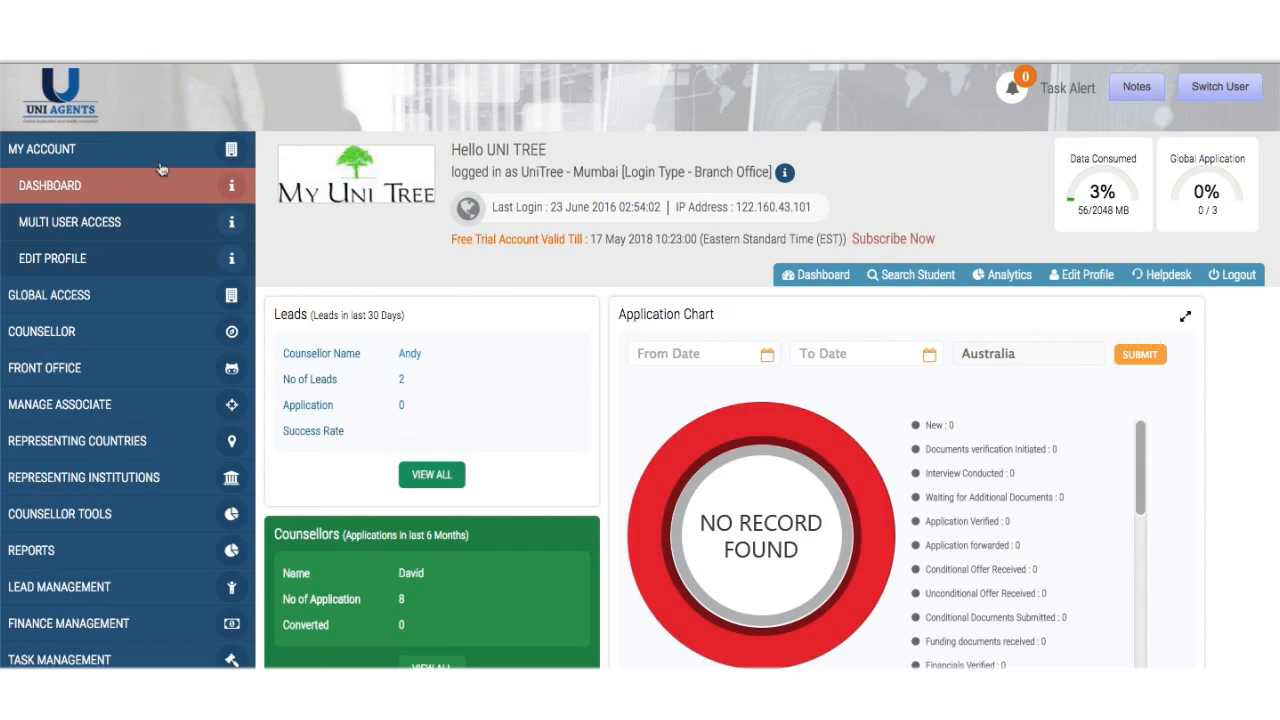
- Open My Account > Multi User Access to see the branch's front office and counsellor users
left_click(120, 224)
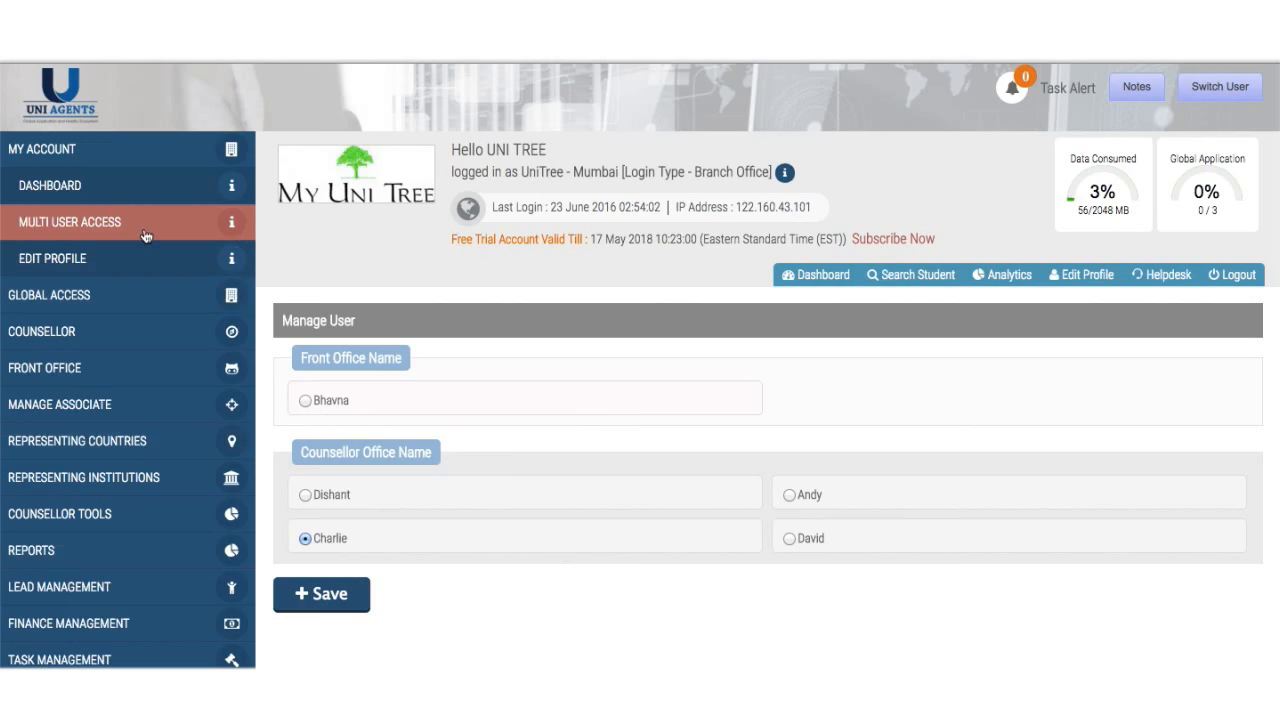
- Open Counsellor > Add from the sidebar
left_click(180, 162)
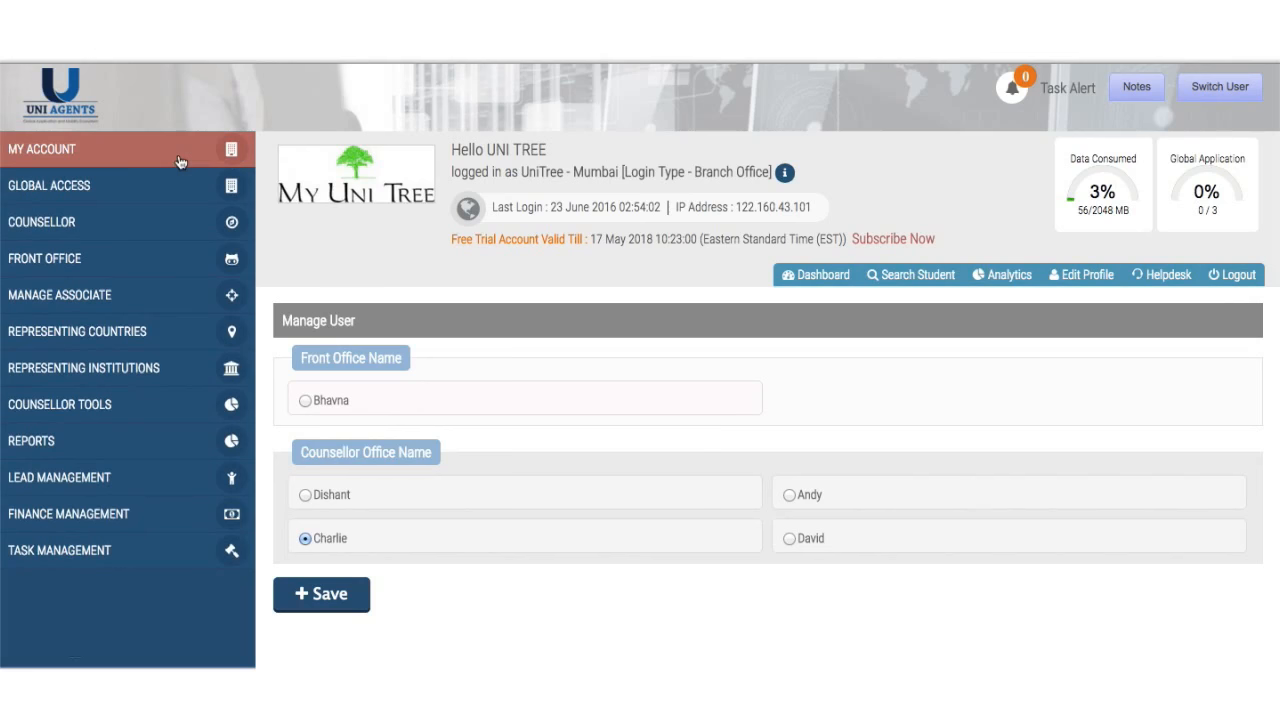
left_click(113, 230)
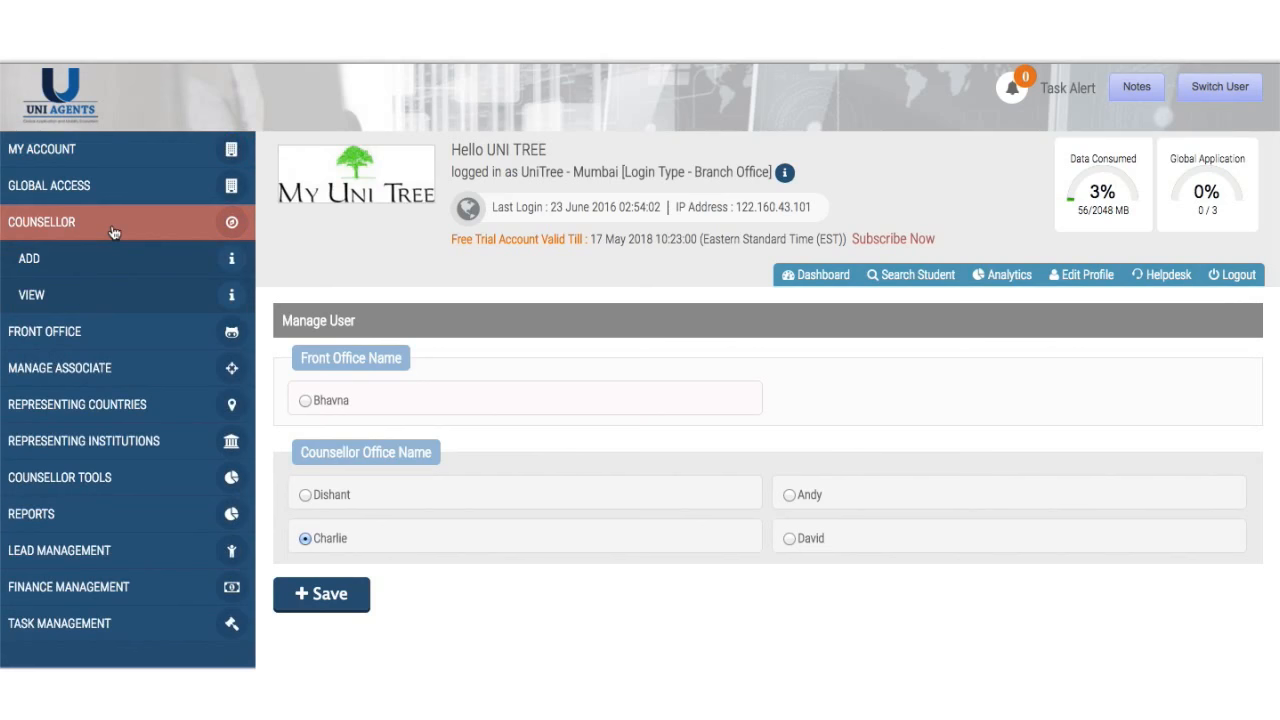
left_click(97, 278)
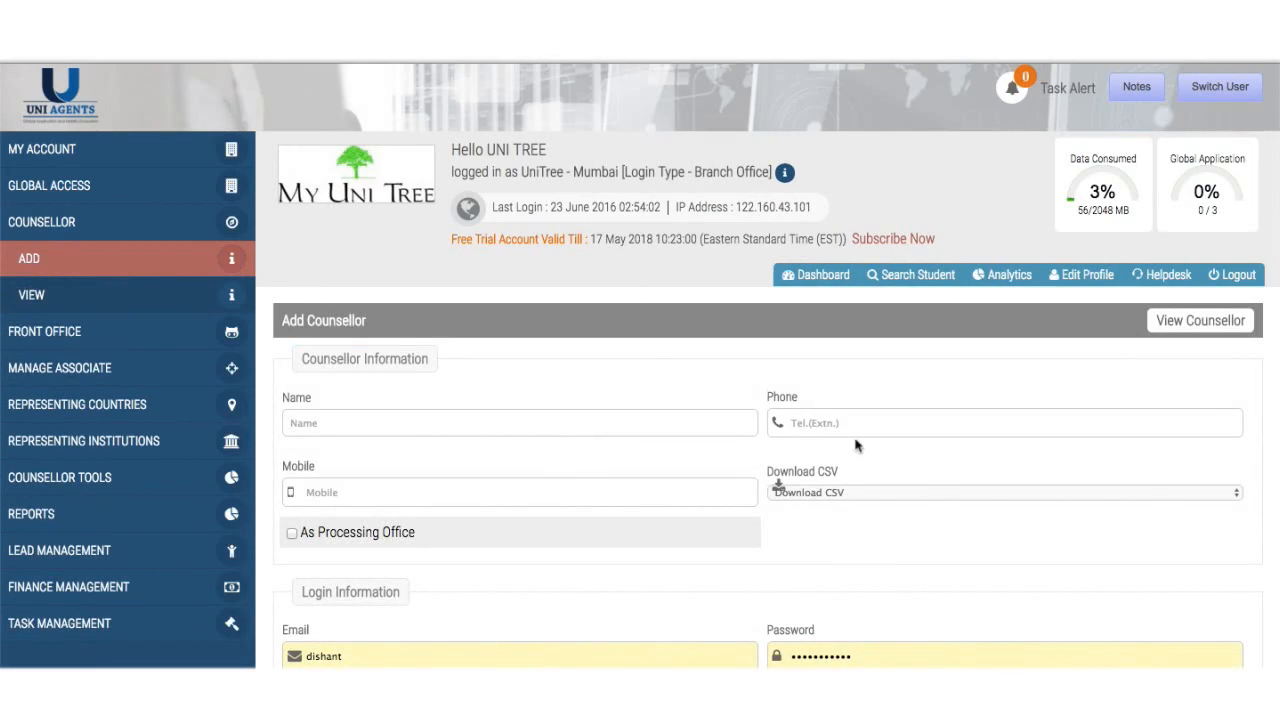
- Set the counsellor's Download CSV permission to 'Allowed Without Contact'
scroll(855, 445, "down", 2)
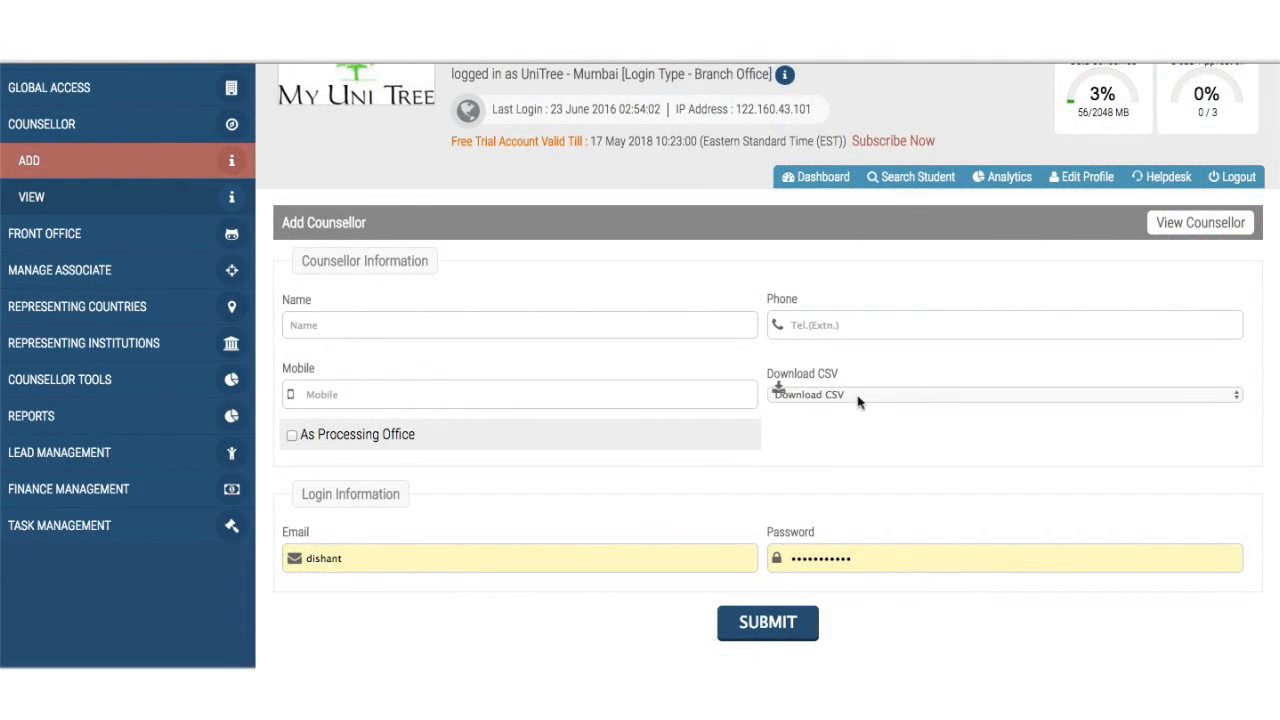
left_click(857, 398)
left_click(891, 469)
left_click(898, 398)
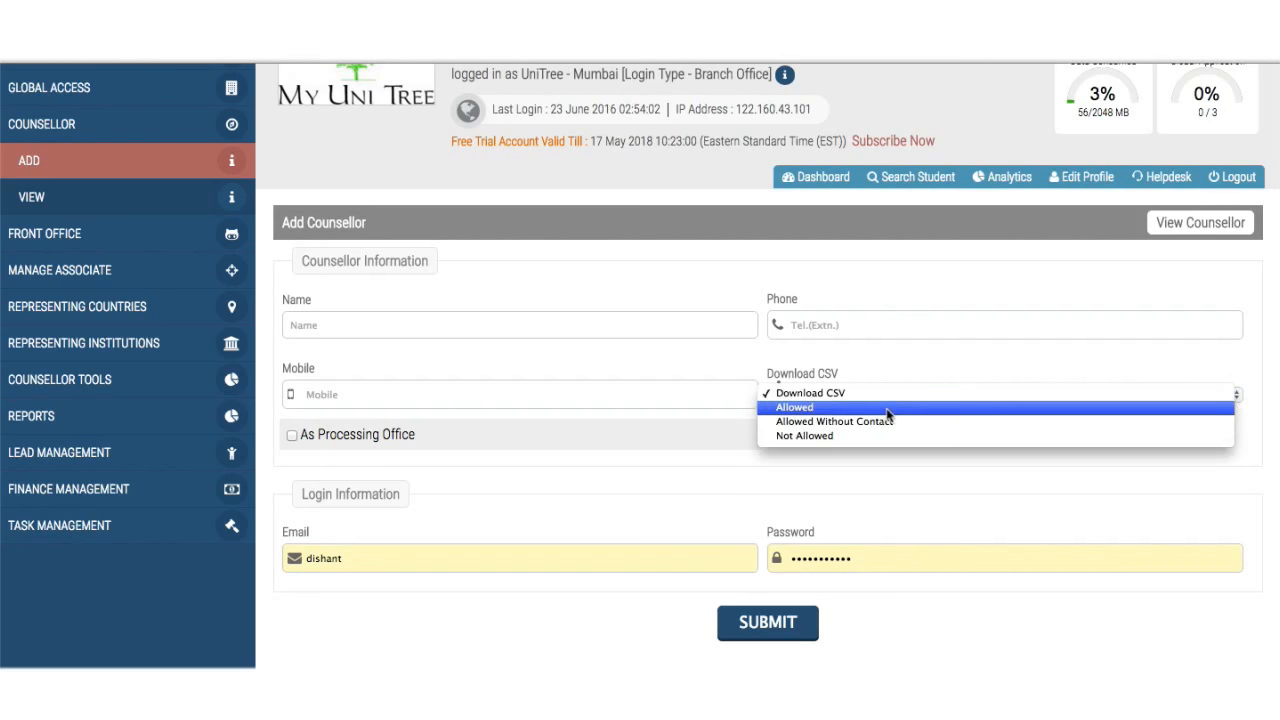
left_click(889, 412)
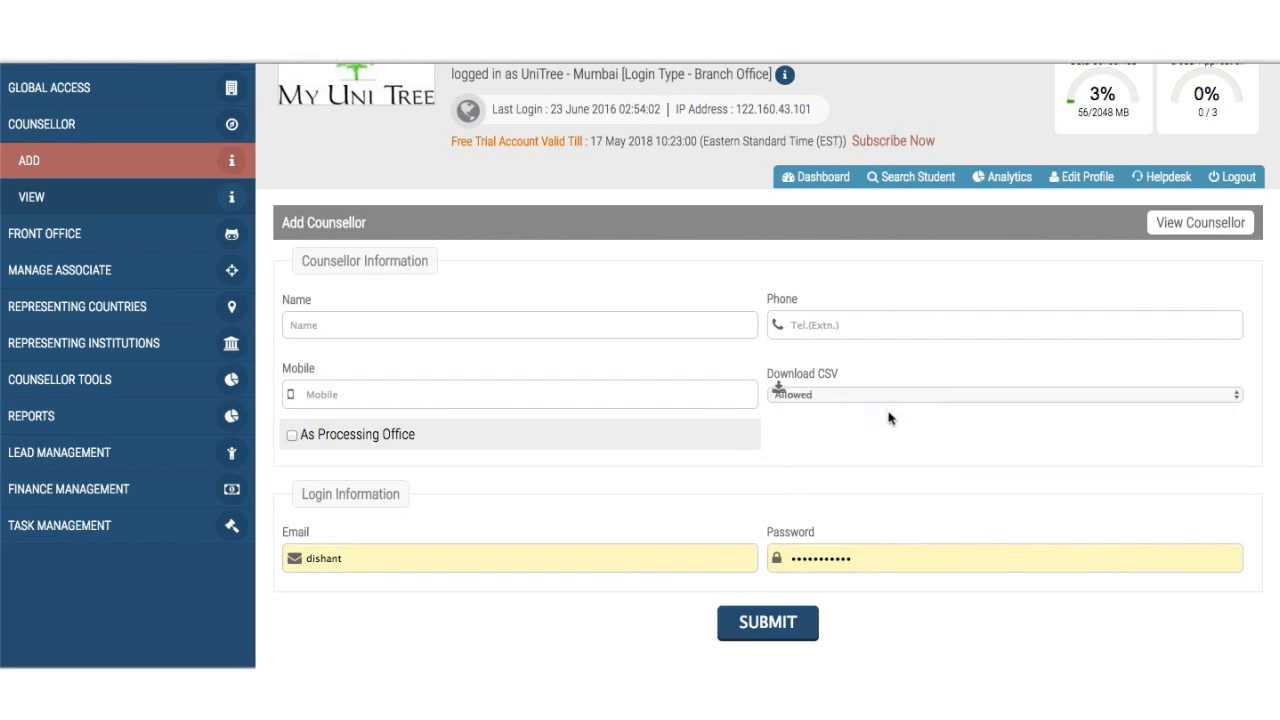
left_click(914, 400)
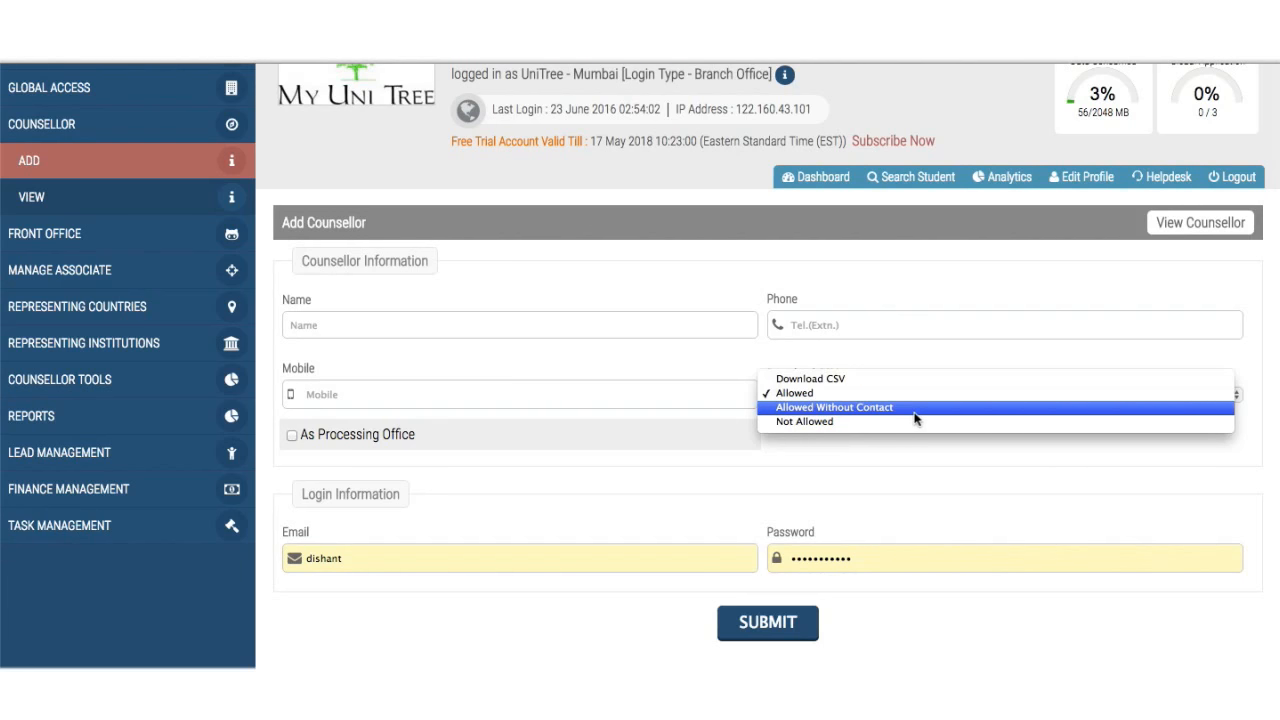
left_click(915, 418)
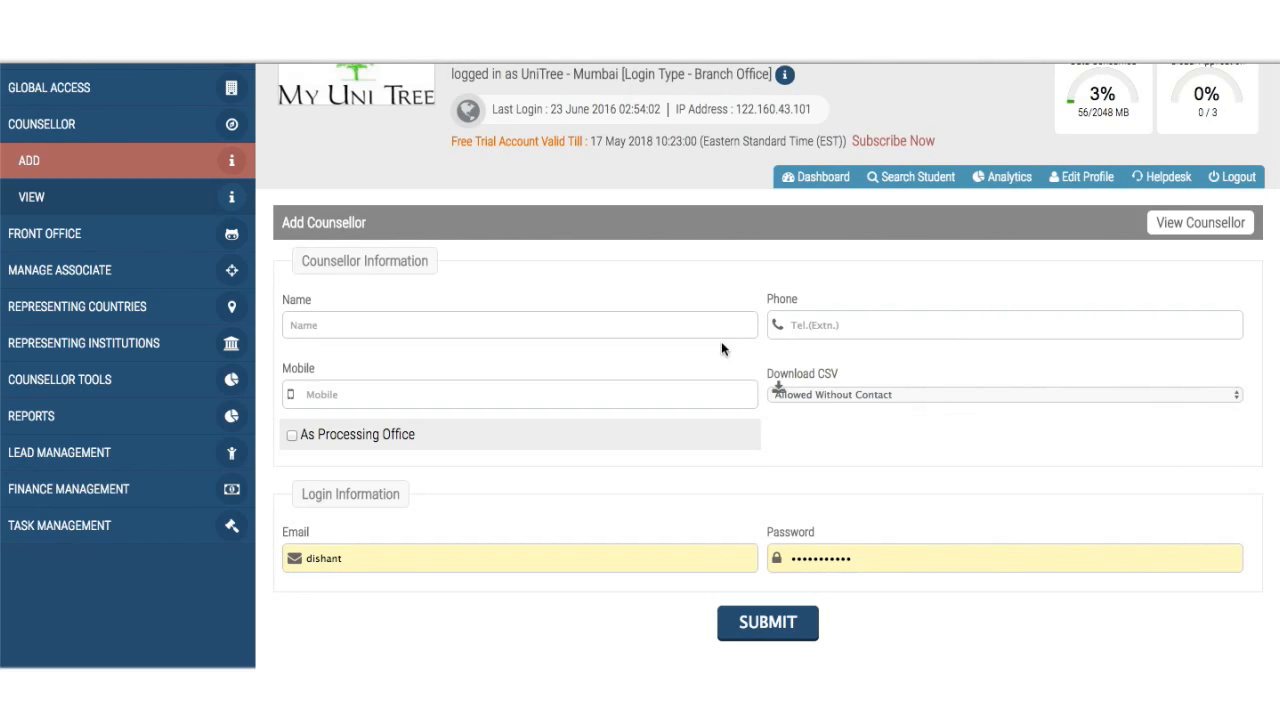
scroll(722, 347, "down", 2)
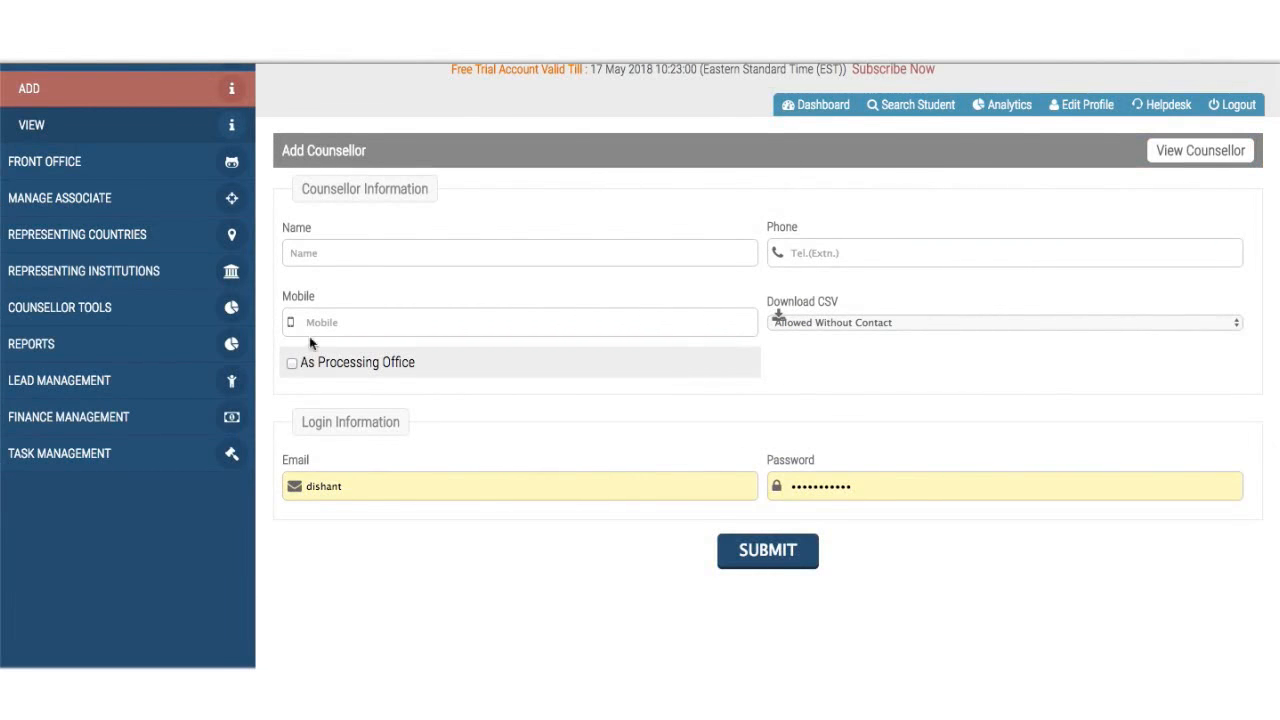
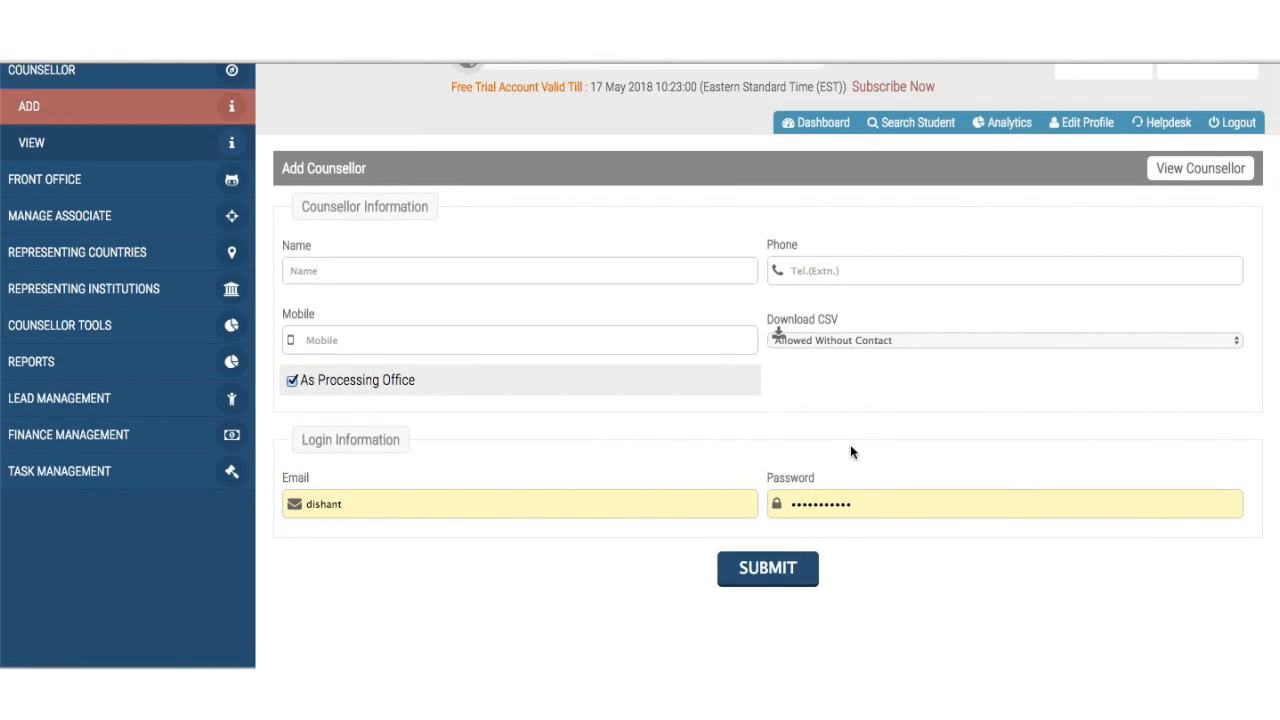
- Scroll through the Add Counsellor form to review email, password and As Processing Office up to SUBMIT
scroll(850, 444, "up", 3)
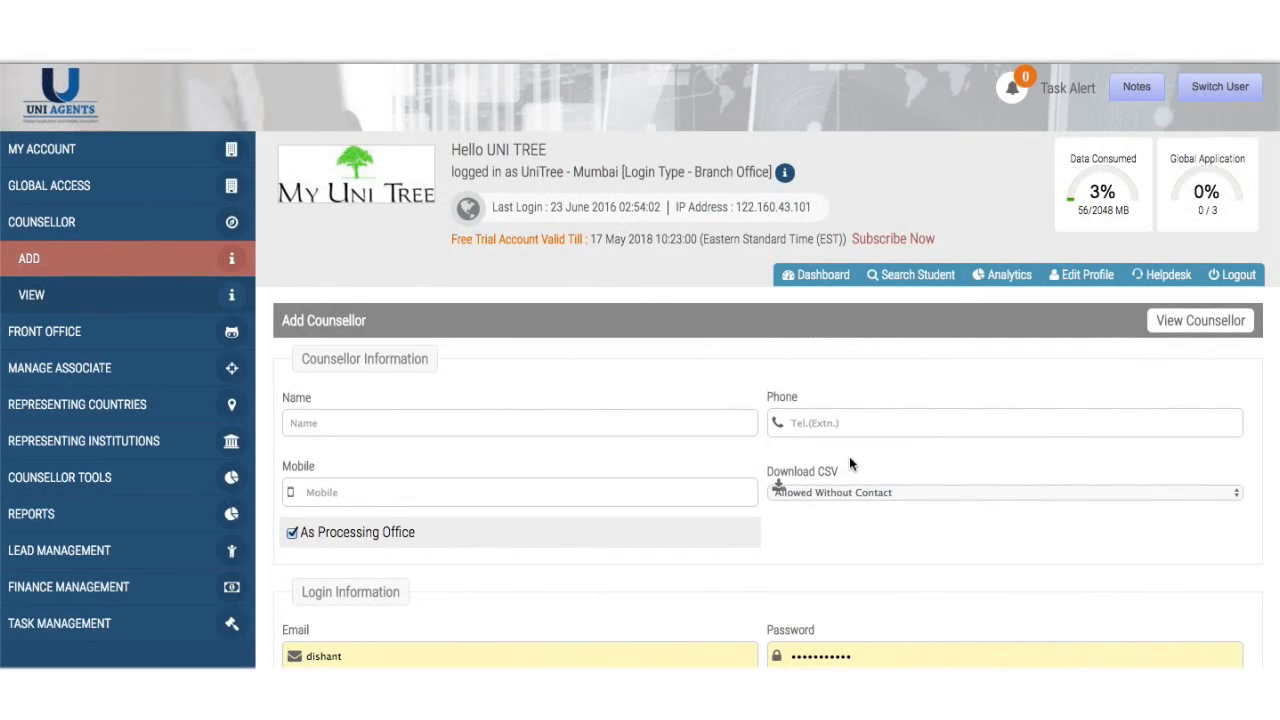
scroll(849, 456, "down", 3)
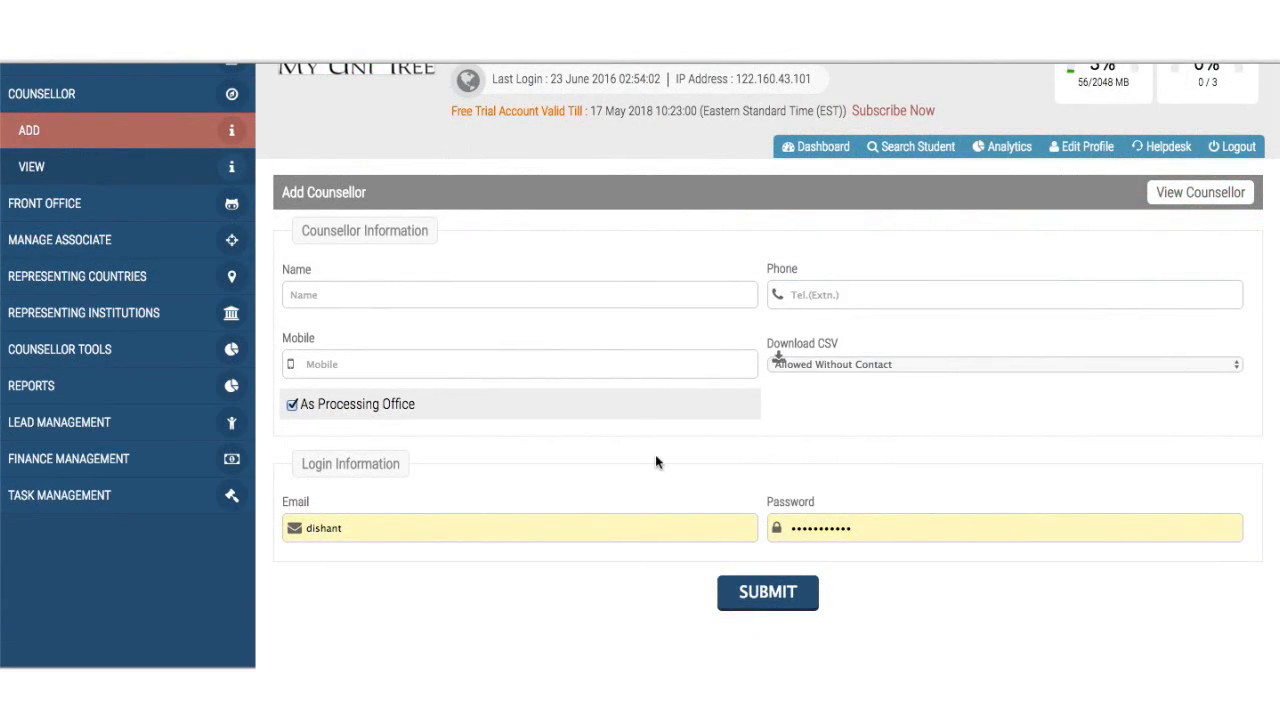
scroll(655, 462, "up", 3)
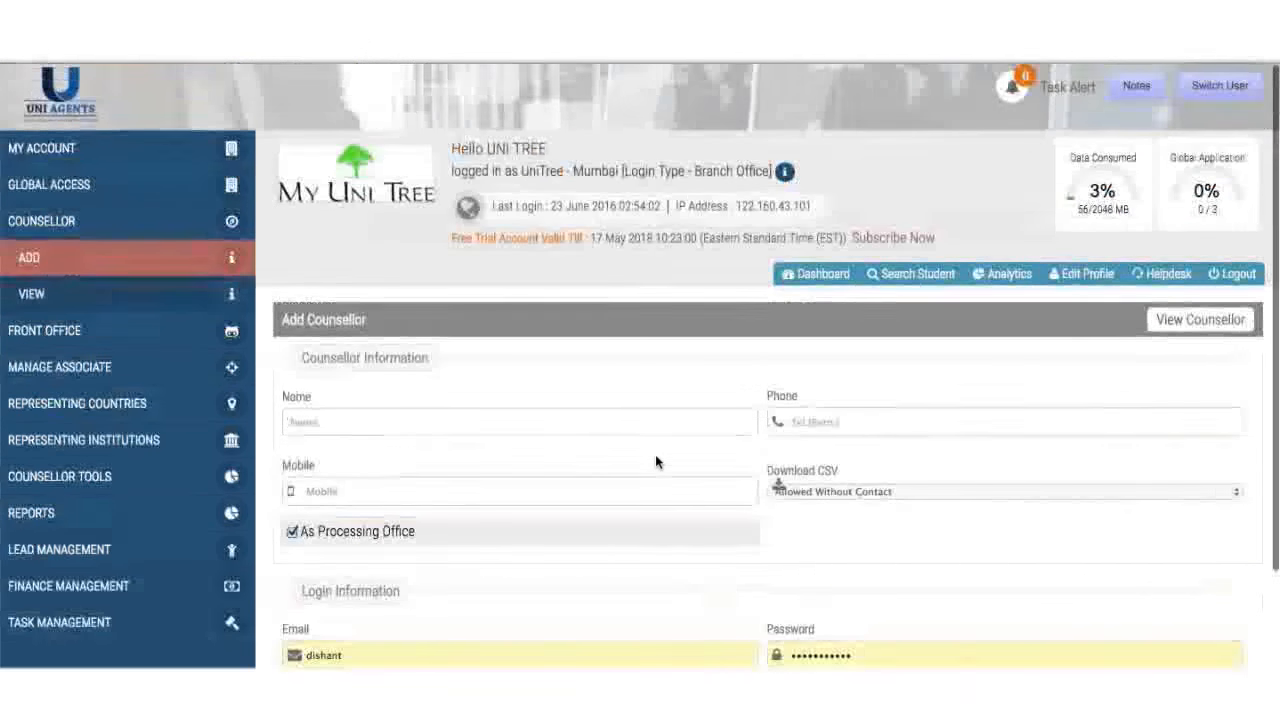
- In the counsellor list, turn the first counsellor's status off and back on, accepting each alert
left_click(99, 296)
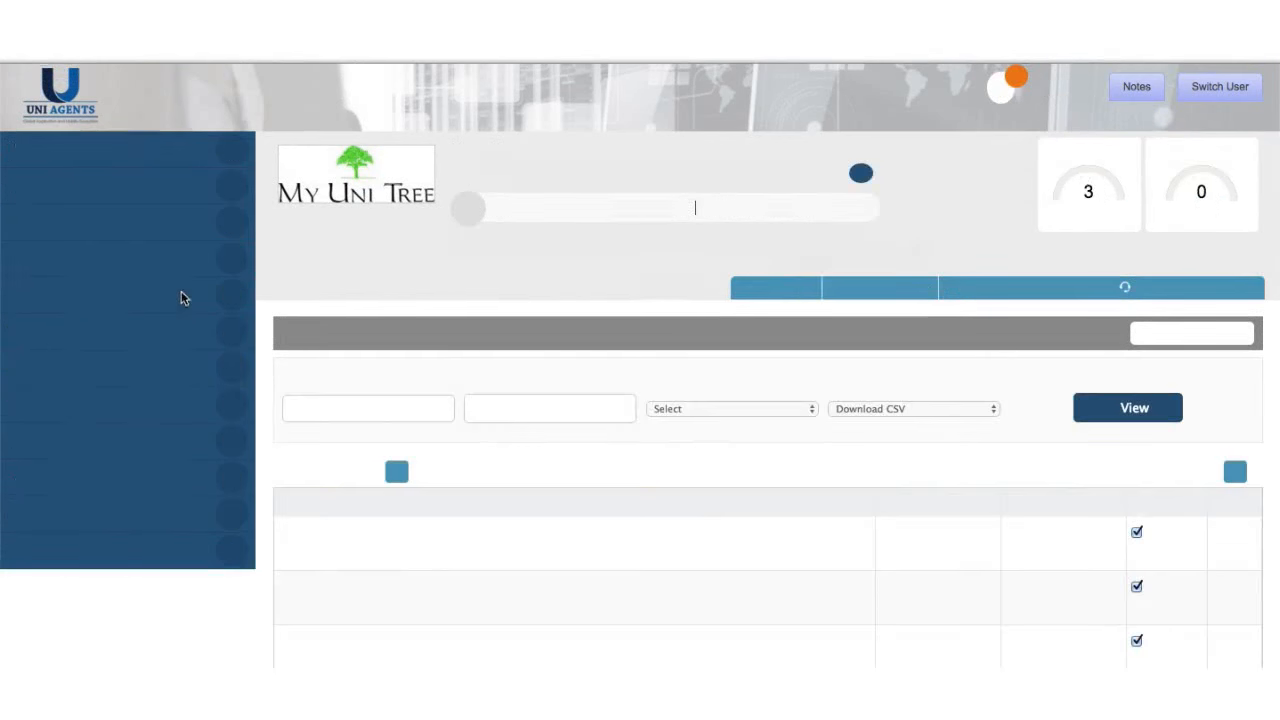
scroll(478, 457, "down", 3)
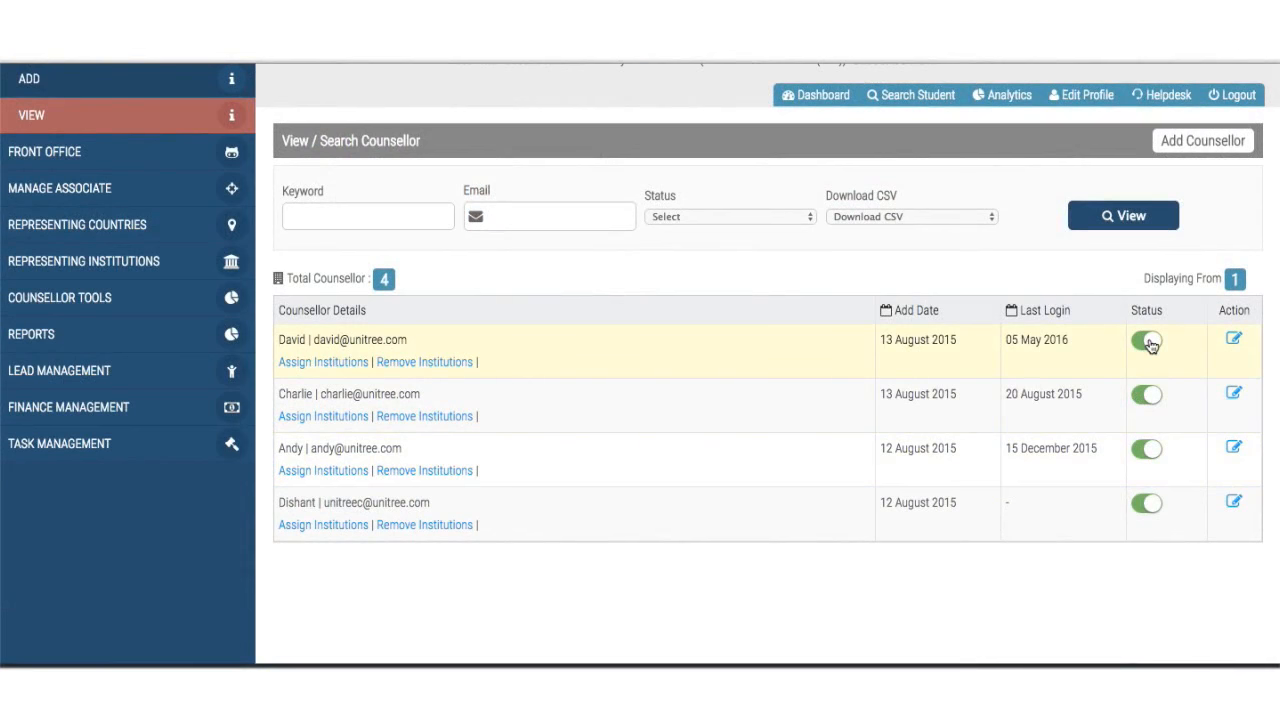
left_click(1147, 341)
left_click(791, 244)
left_click(1157, 343)
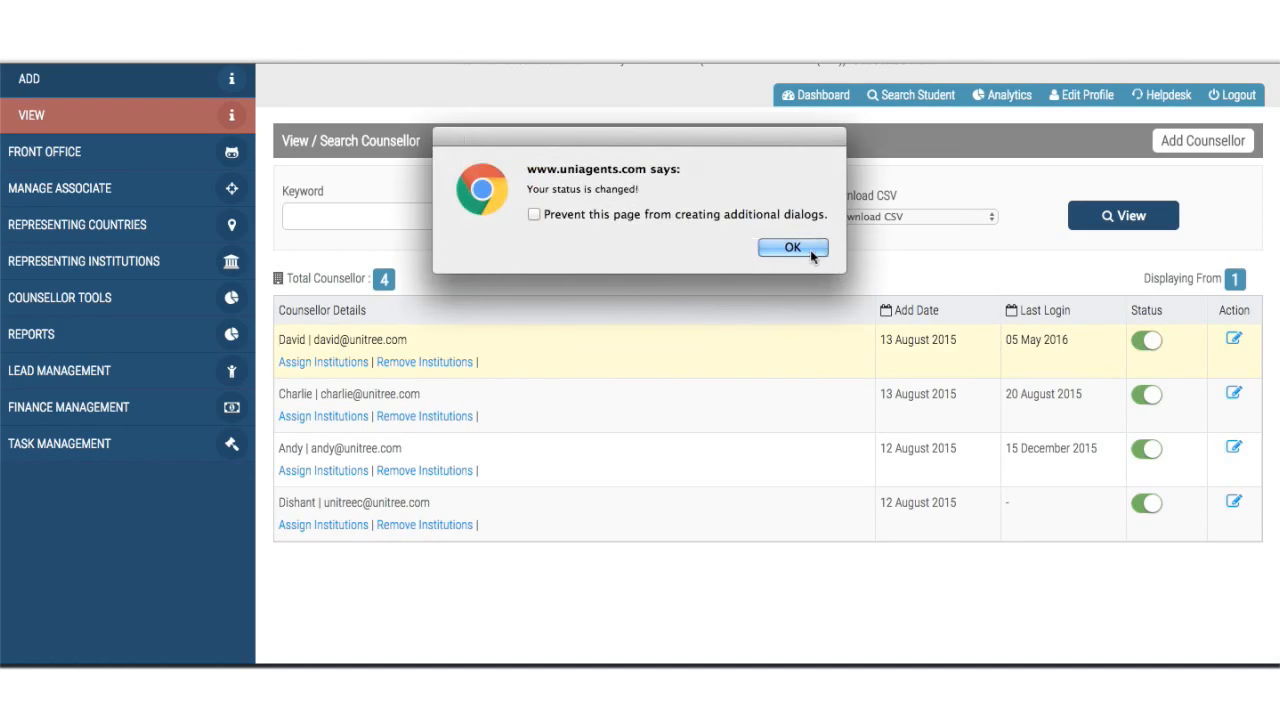
left_click(809, 248)
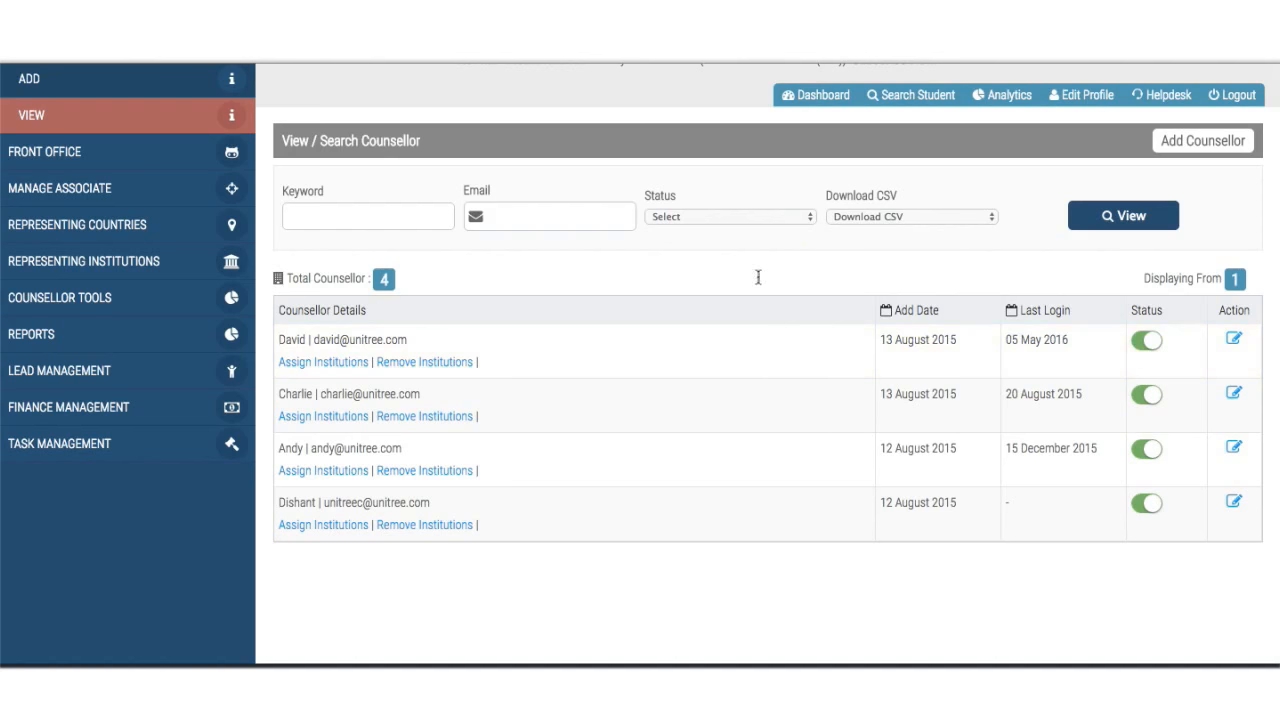
- Open and close the Status and Download CSV filter dropdowns without changing them
left_click(719, 222)
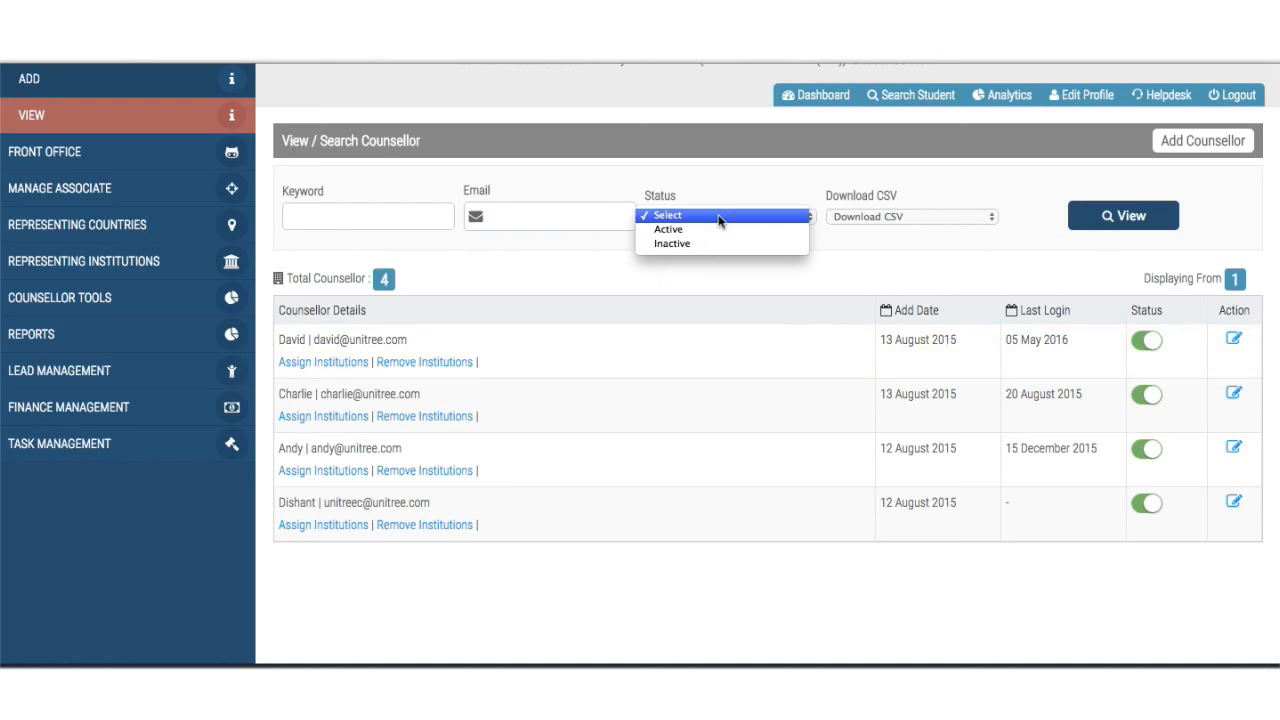
left_click(898, 203)
left_click(900, 217)
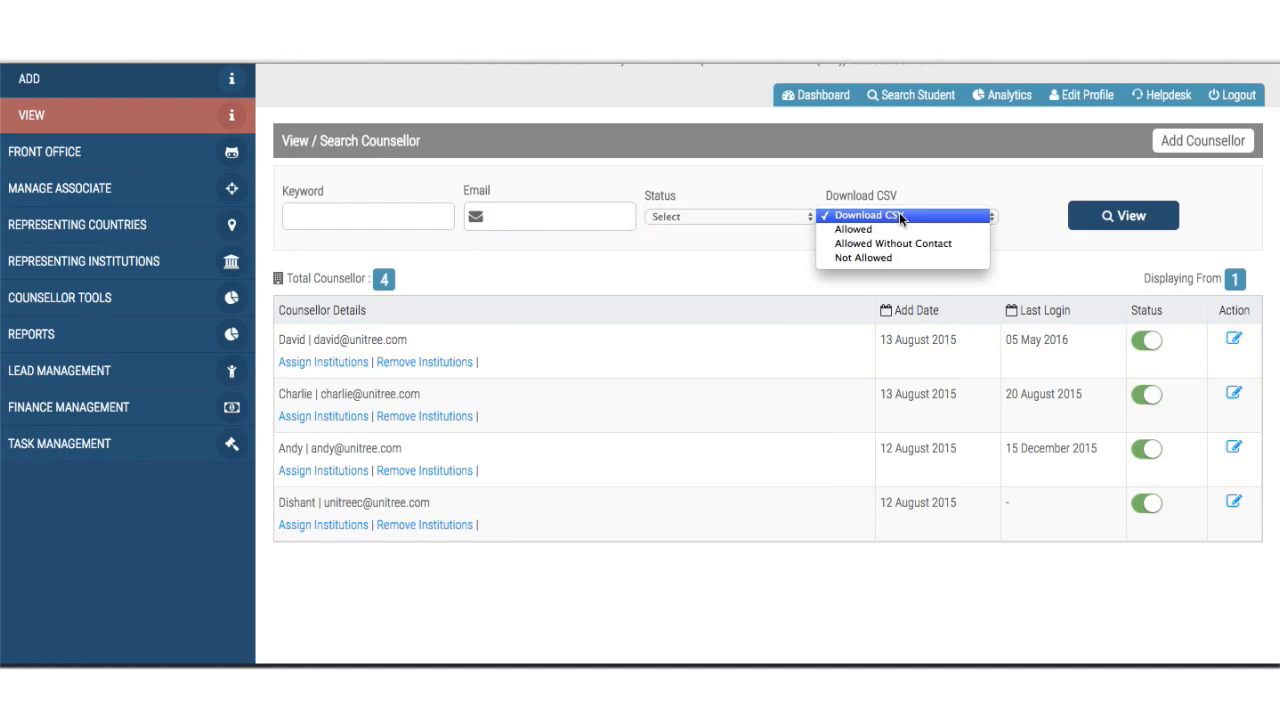
left_click(680, 272)
left_click(423, 216)
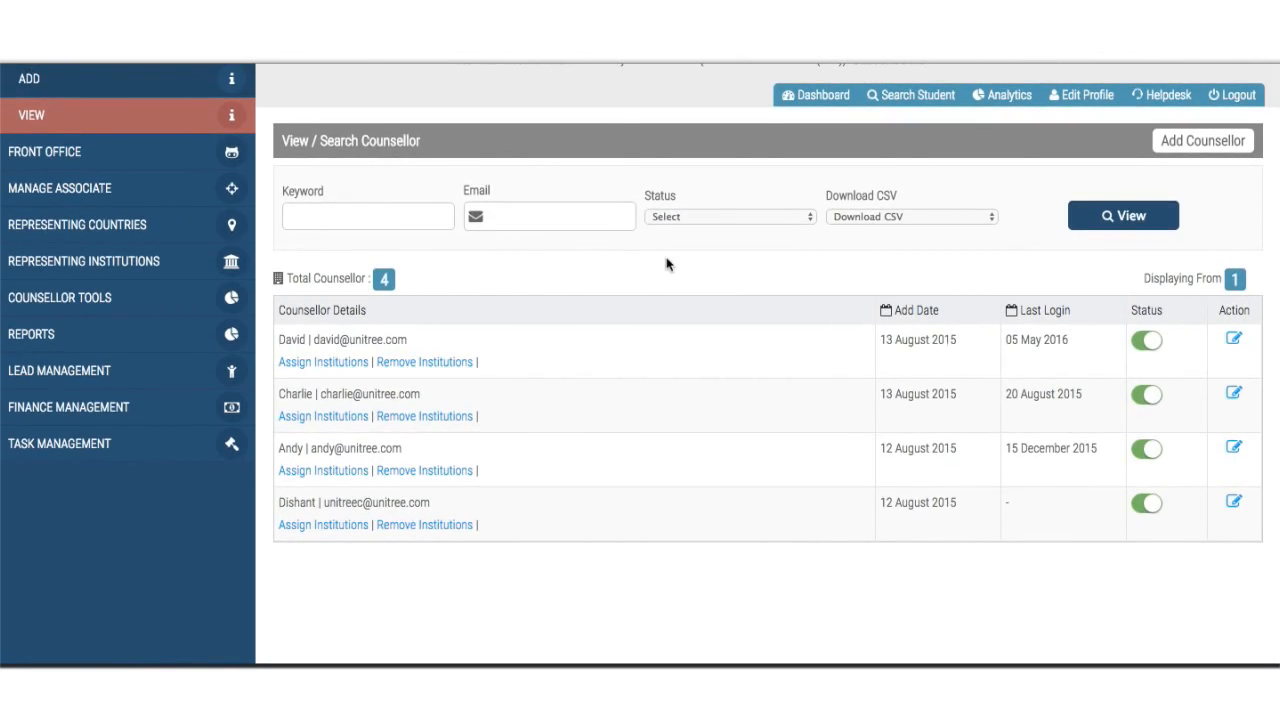
- Assign SHRM COLLEGE and all Singapore institutions to the first counsellor
left_click(347, 369)
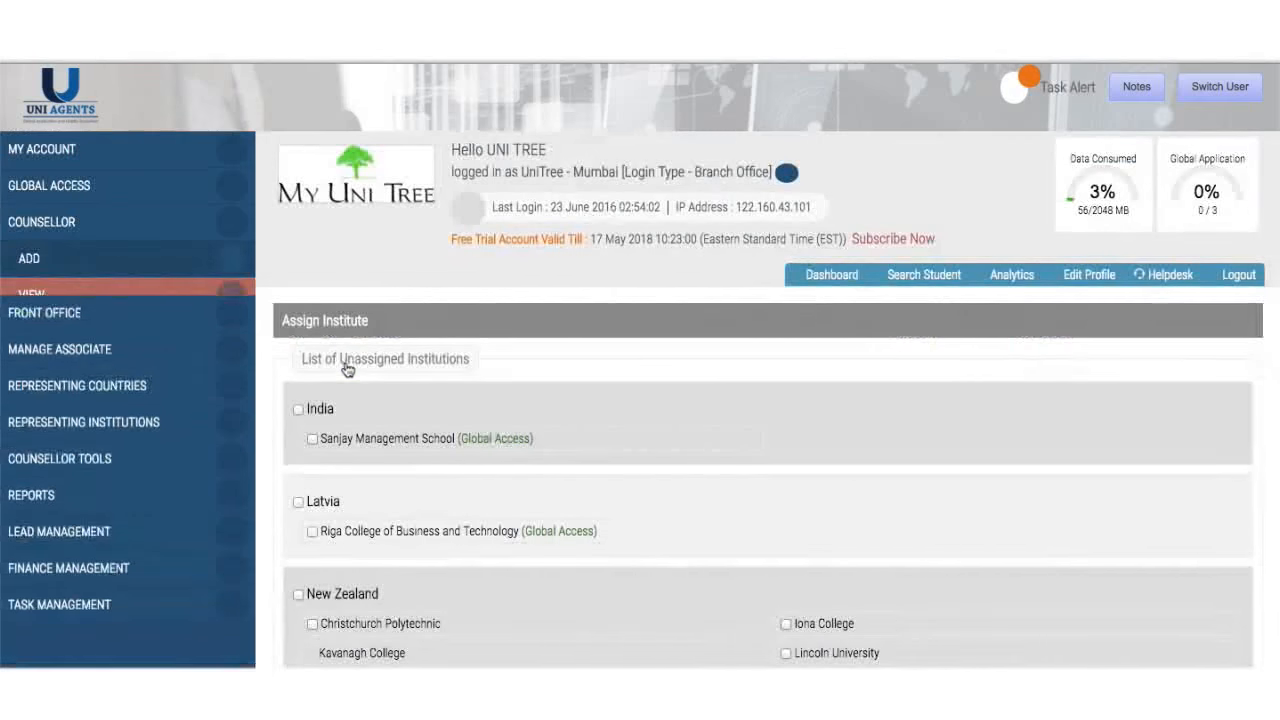
scroll(543, 494, "down", 5)
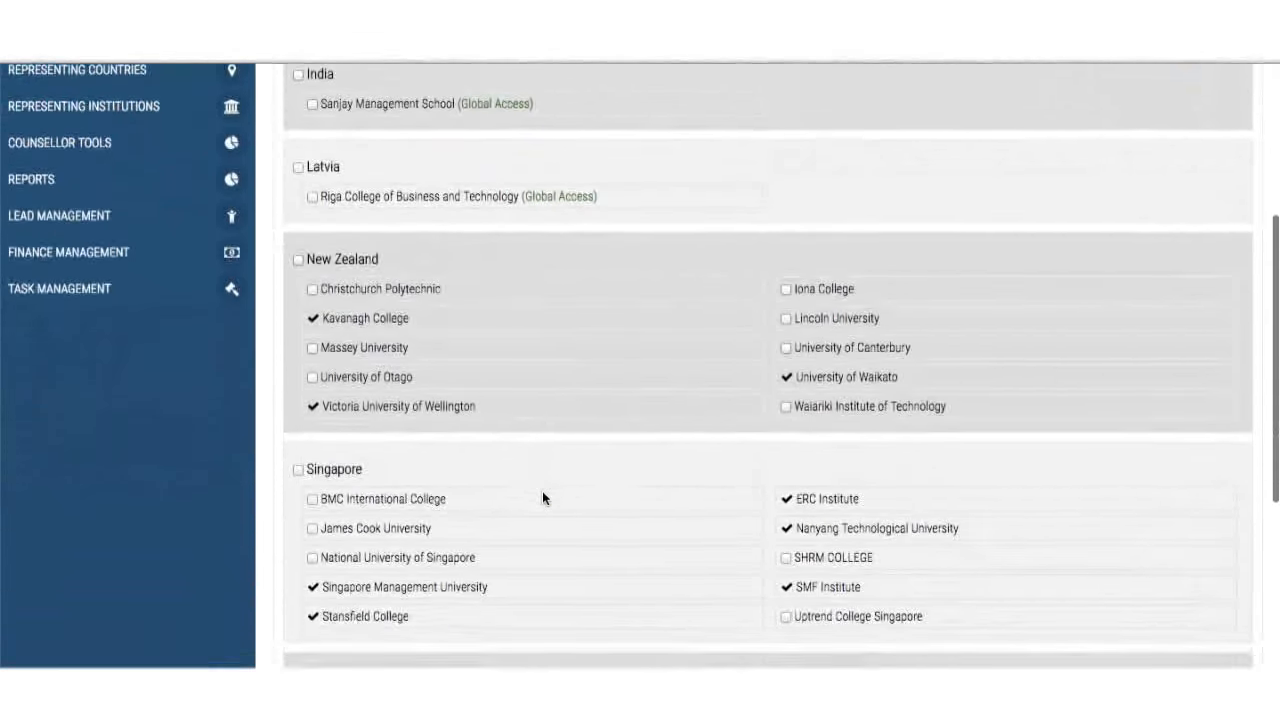
scroll(542, 497, "down", 3)
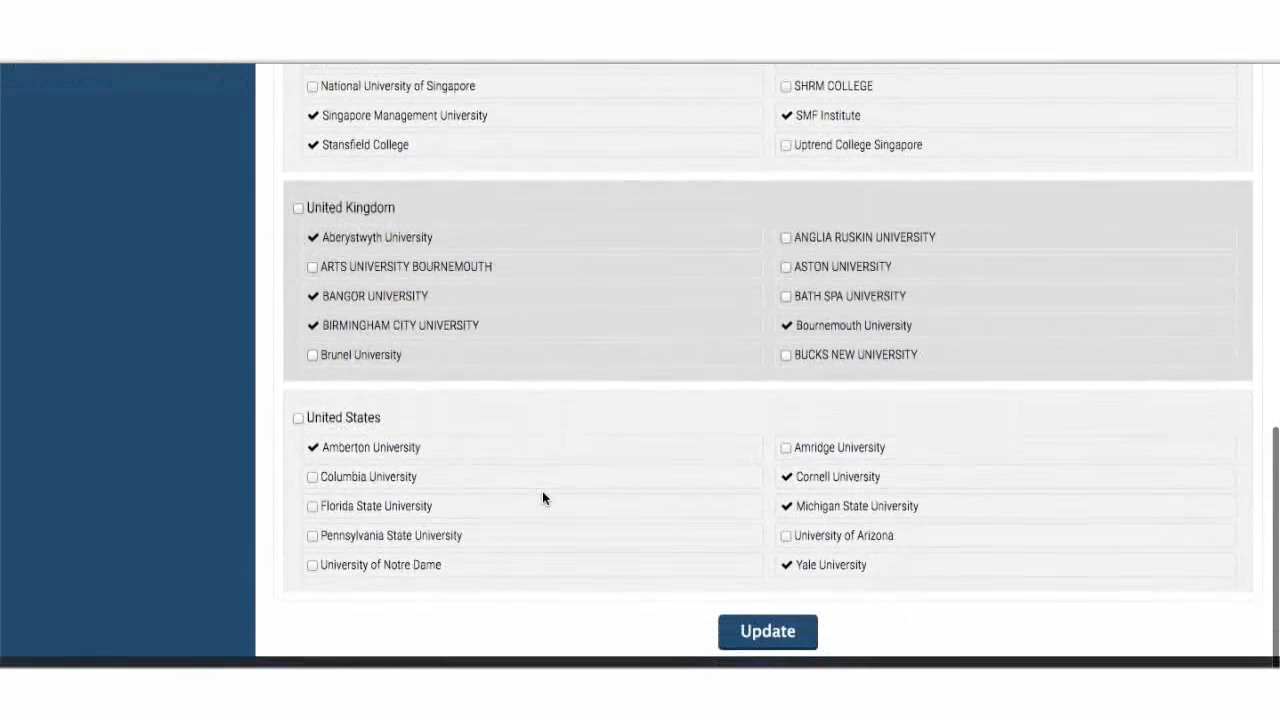
scroll(542, 497, "up", 1)
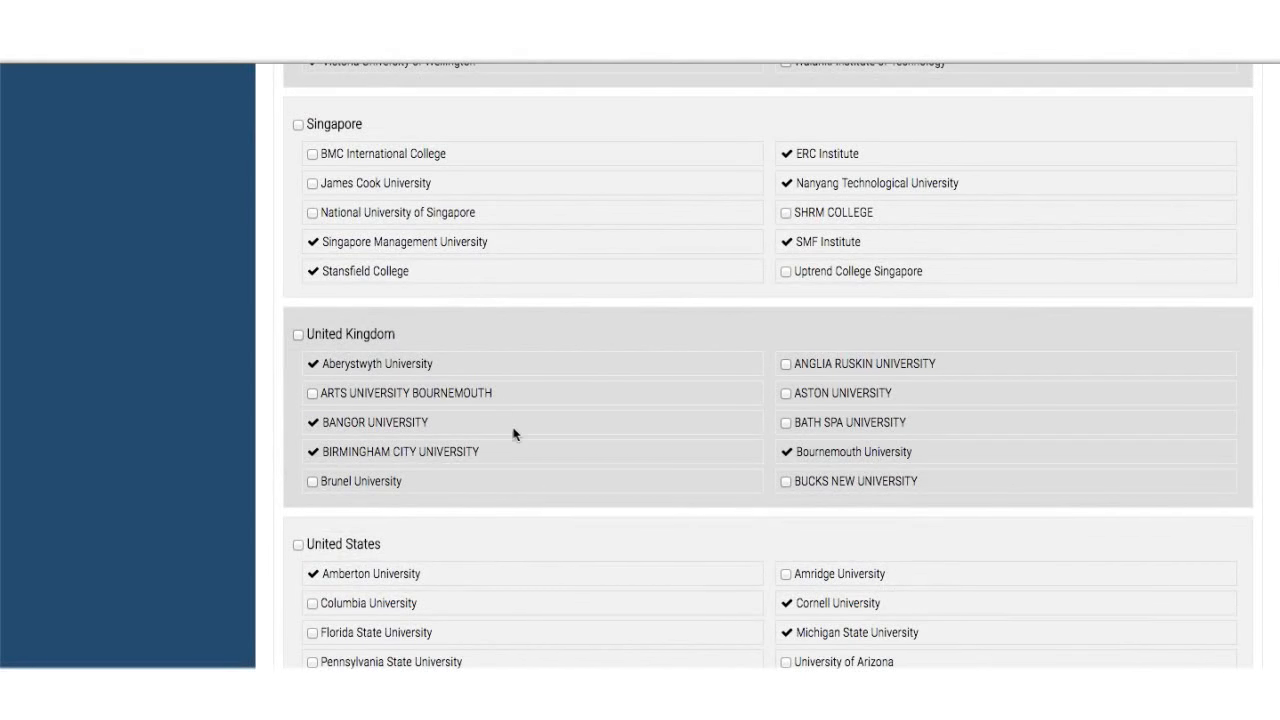
scroll(514, 434, "up", 2)
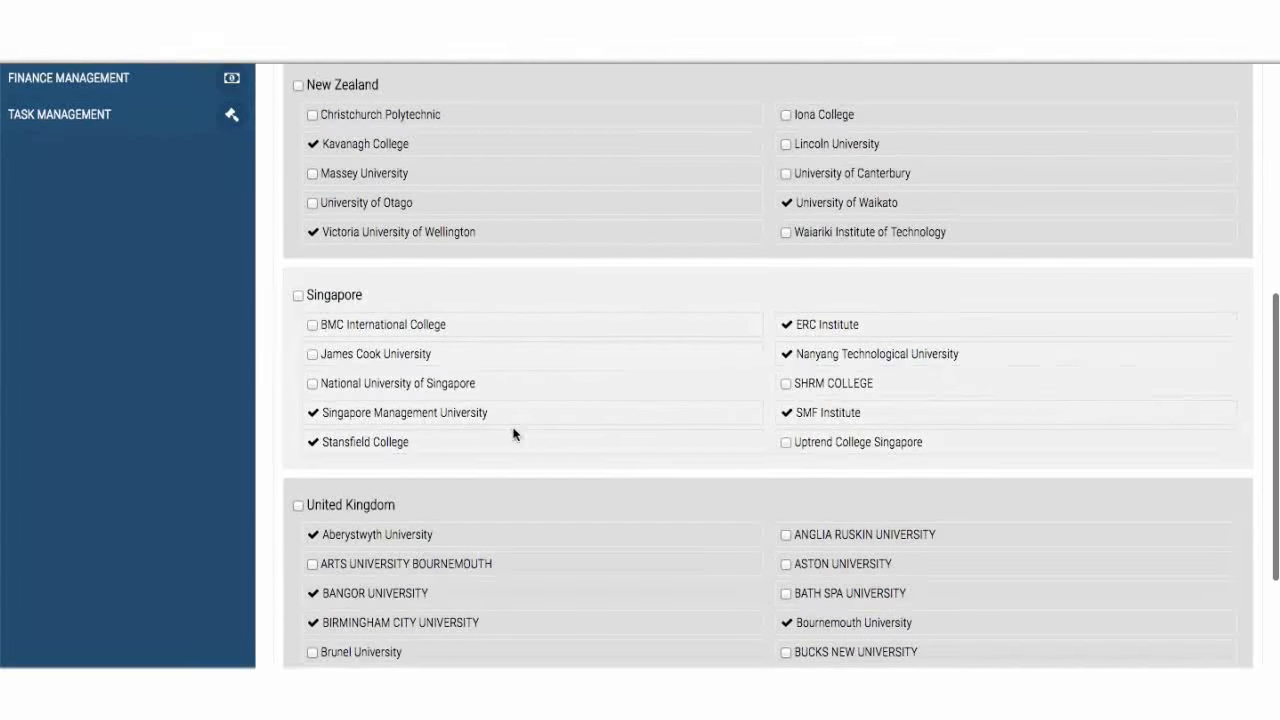
left_click(785, 386)
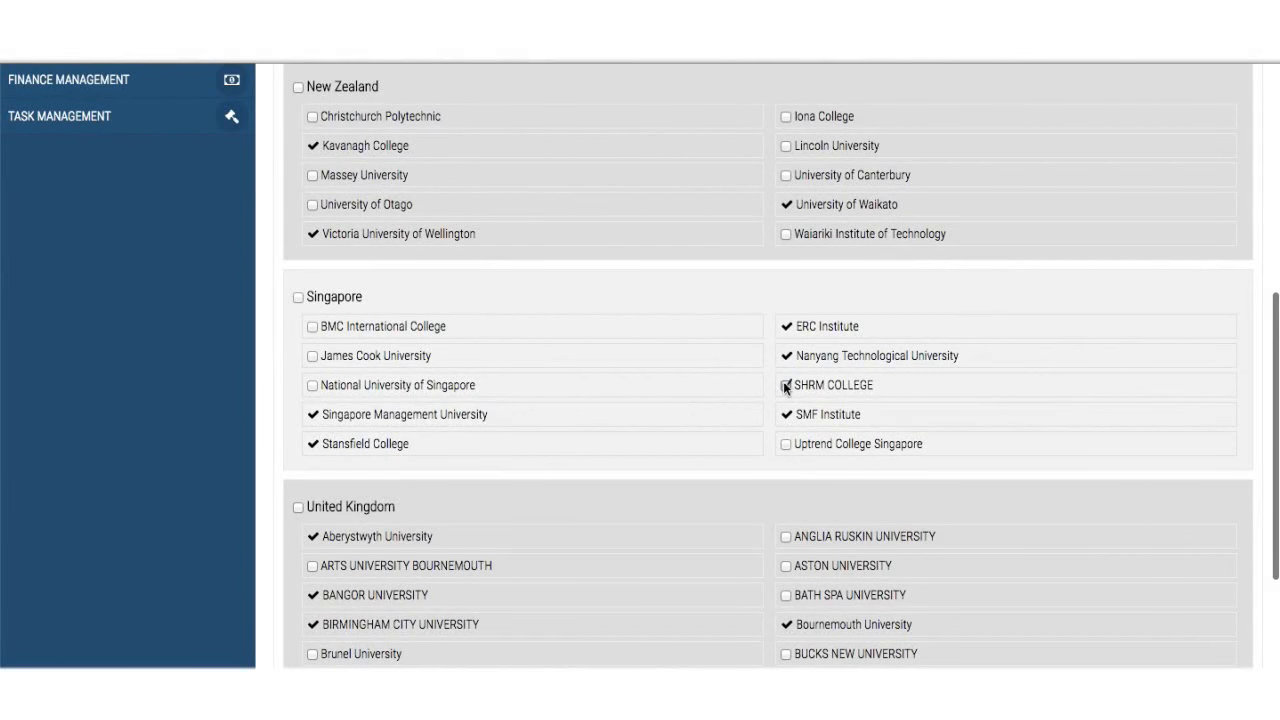
left_click(297, 298)
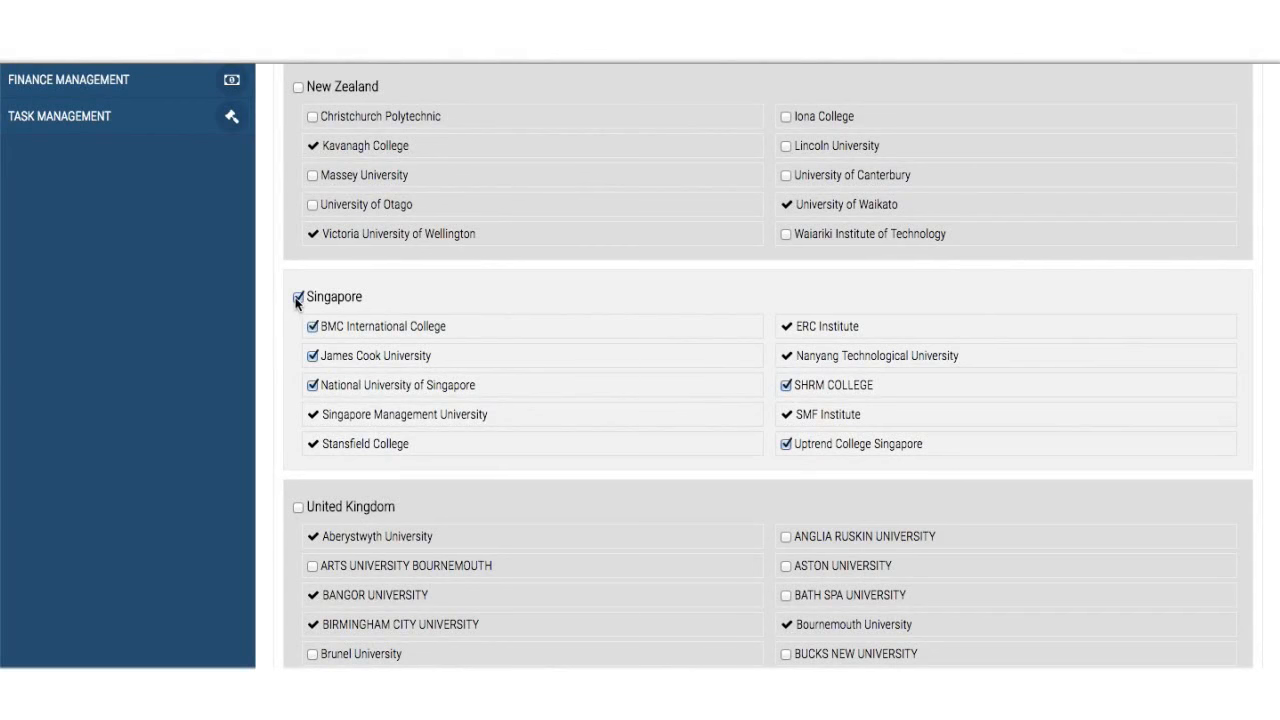
- Highlight the Global Access note on Sanjay Management School, then clear the highlight
scroll(561, 352, "up", 5)
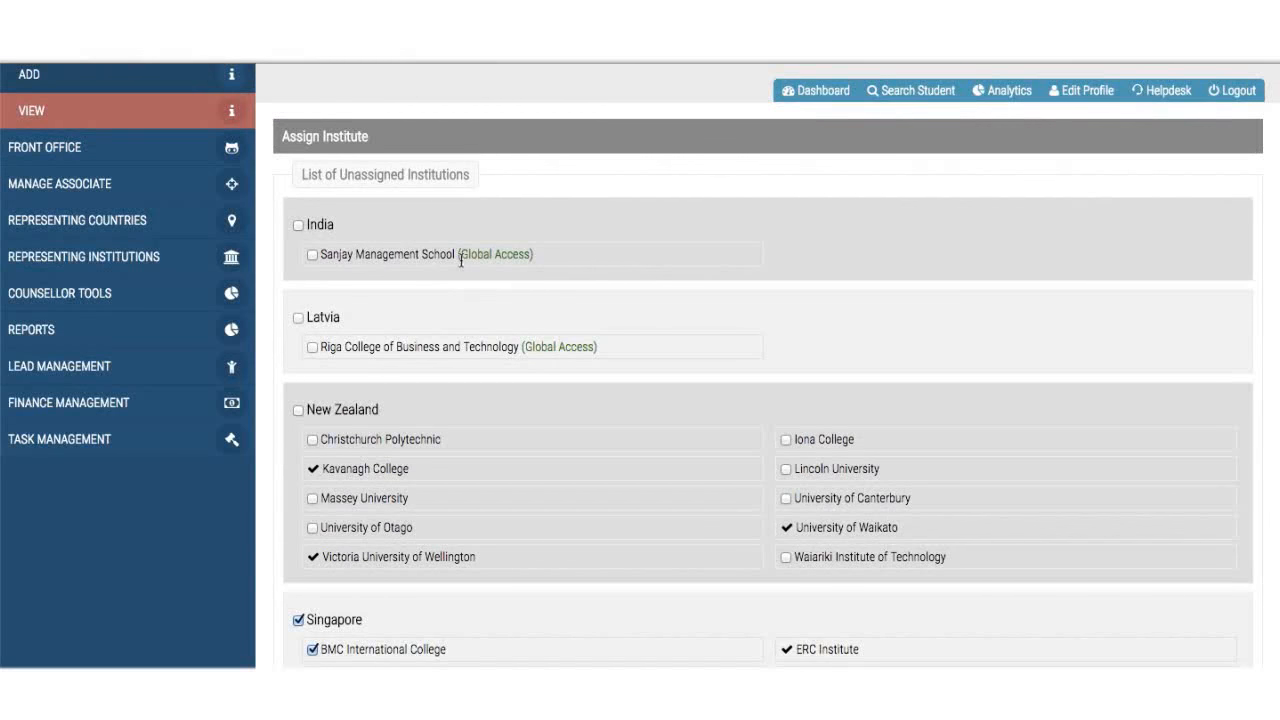
scroll(663, 553, "down", 4)
scroll(663, 553, "up", 3)
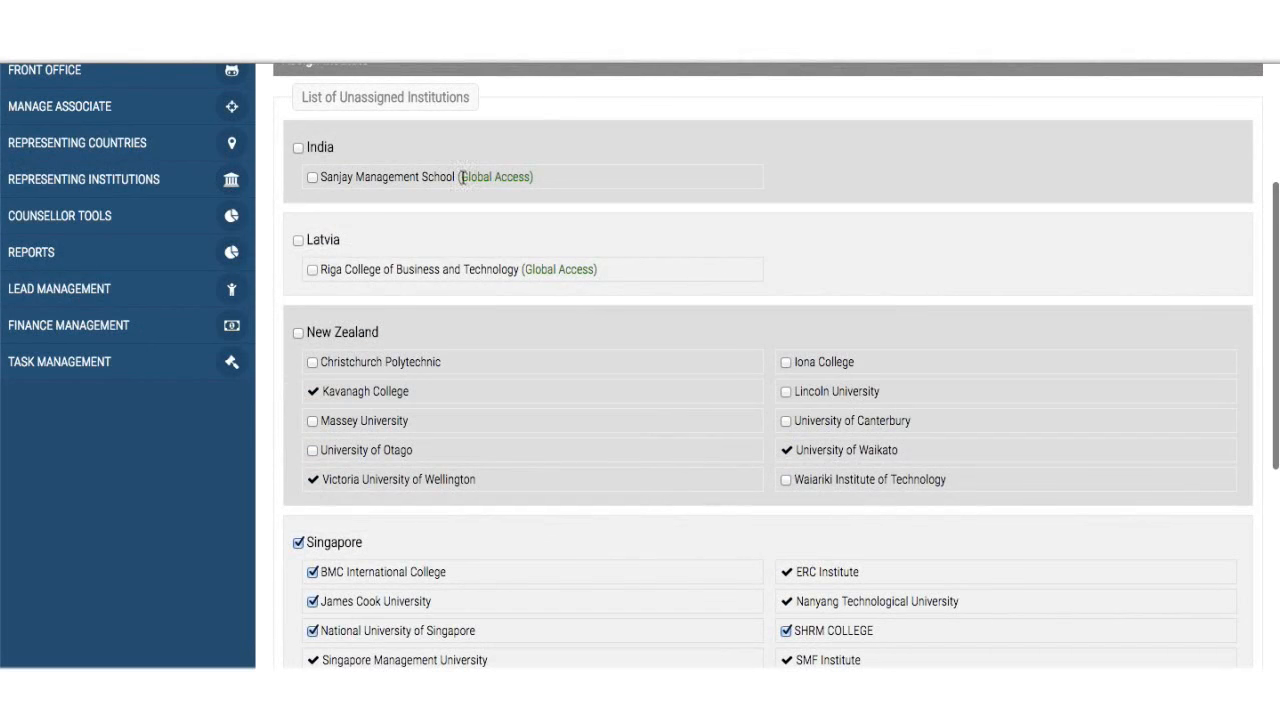
left_click_drag(461, 177, 531, 178)
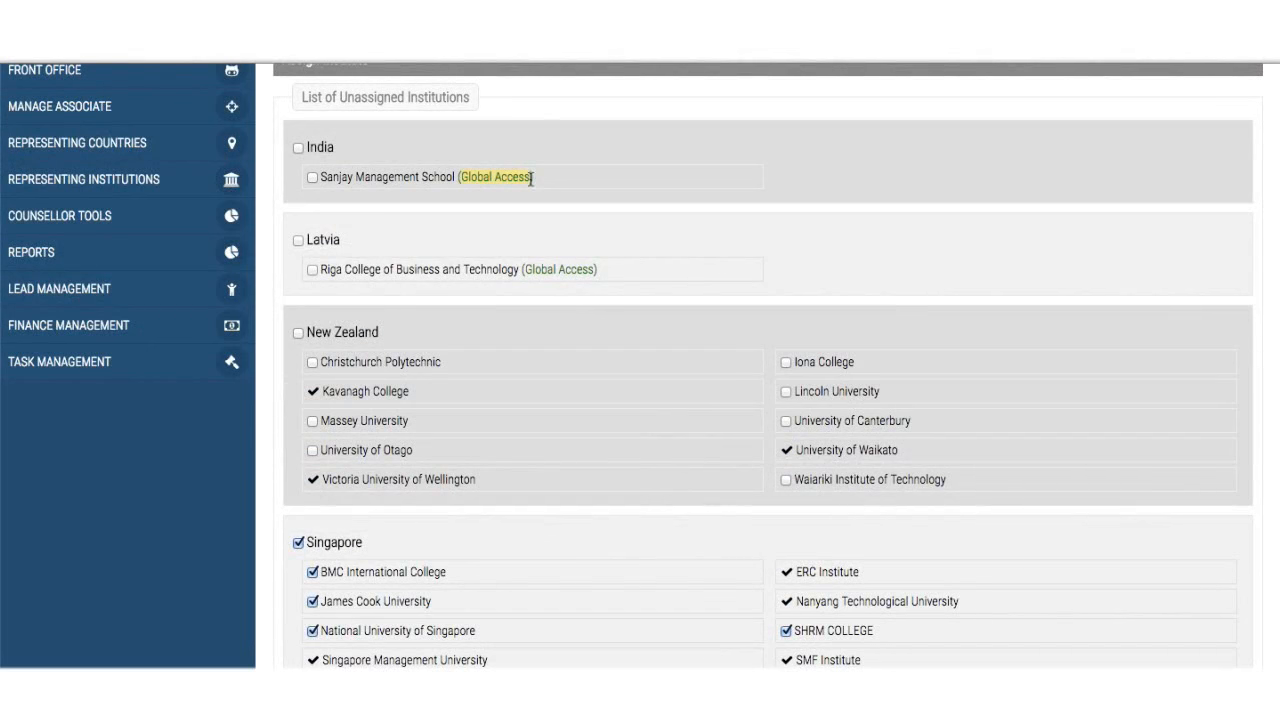
left_click(540, 196)
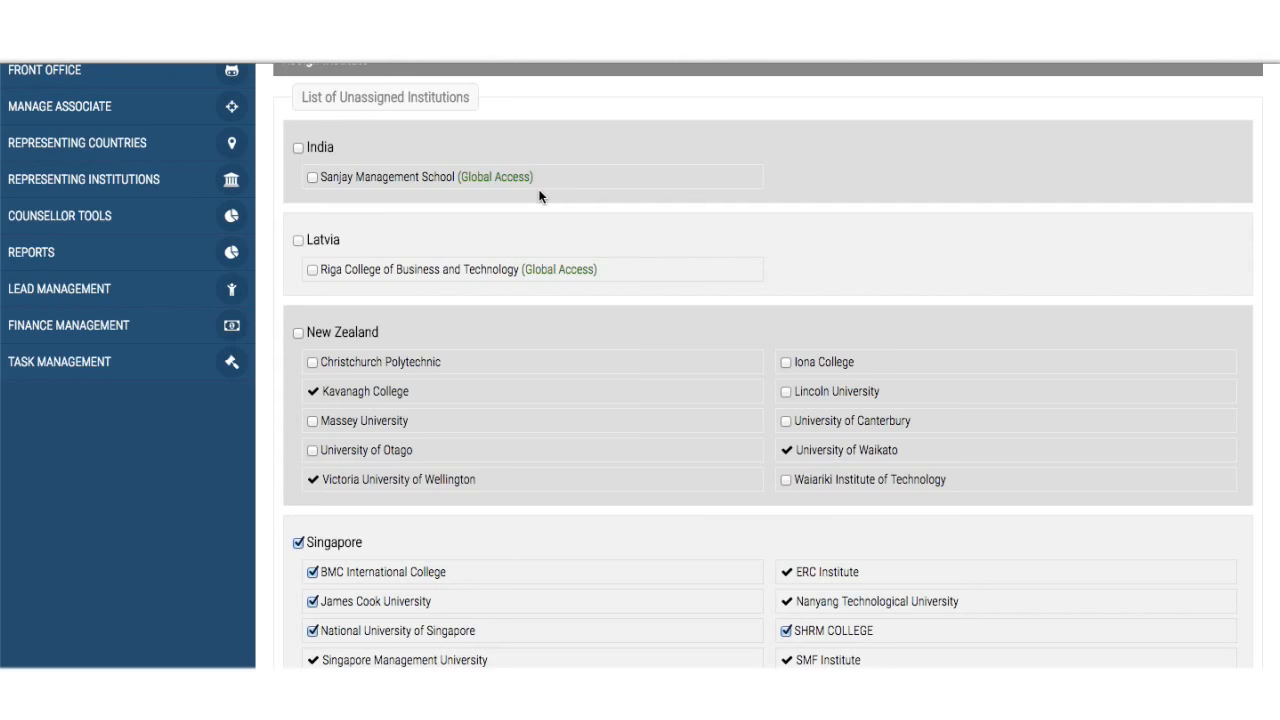
scroll(540, 196, "up", 3)
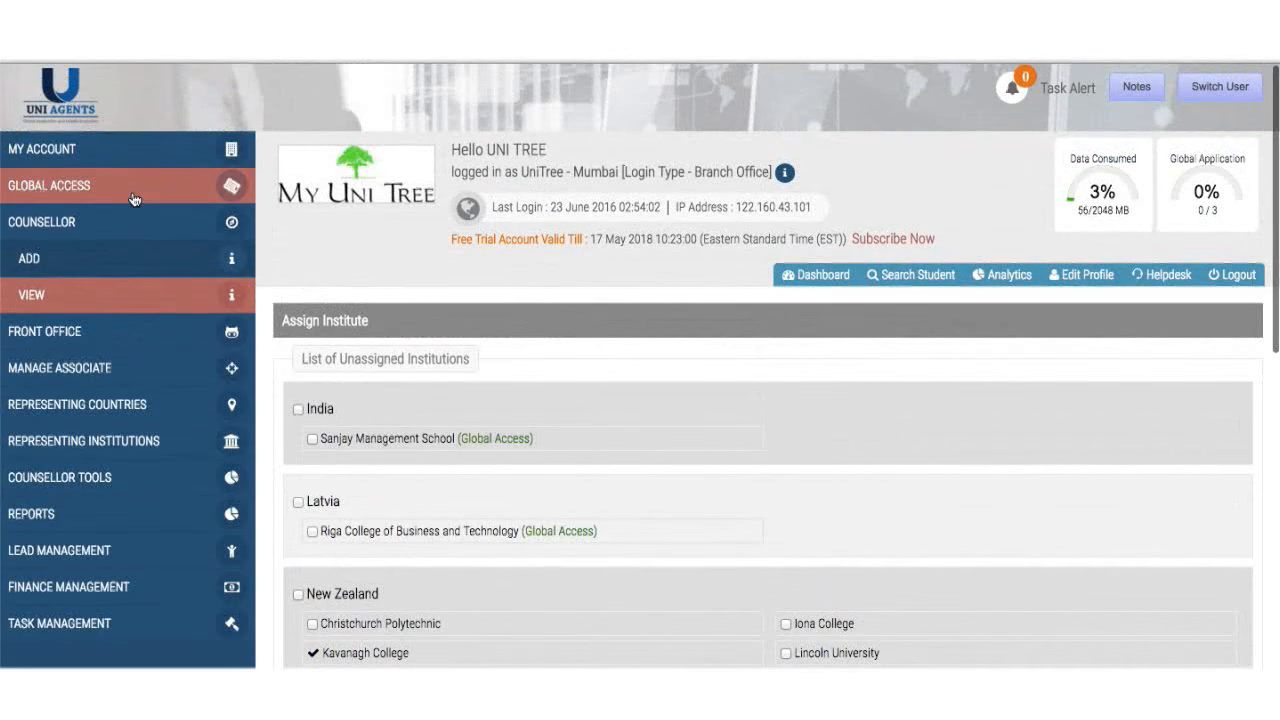
- View the Global Access How To Use guide, then collapse and re-expand the Global Access section
left_click(134, 199)
left_click(134, 199)
left_click(126, 197)
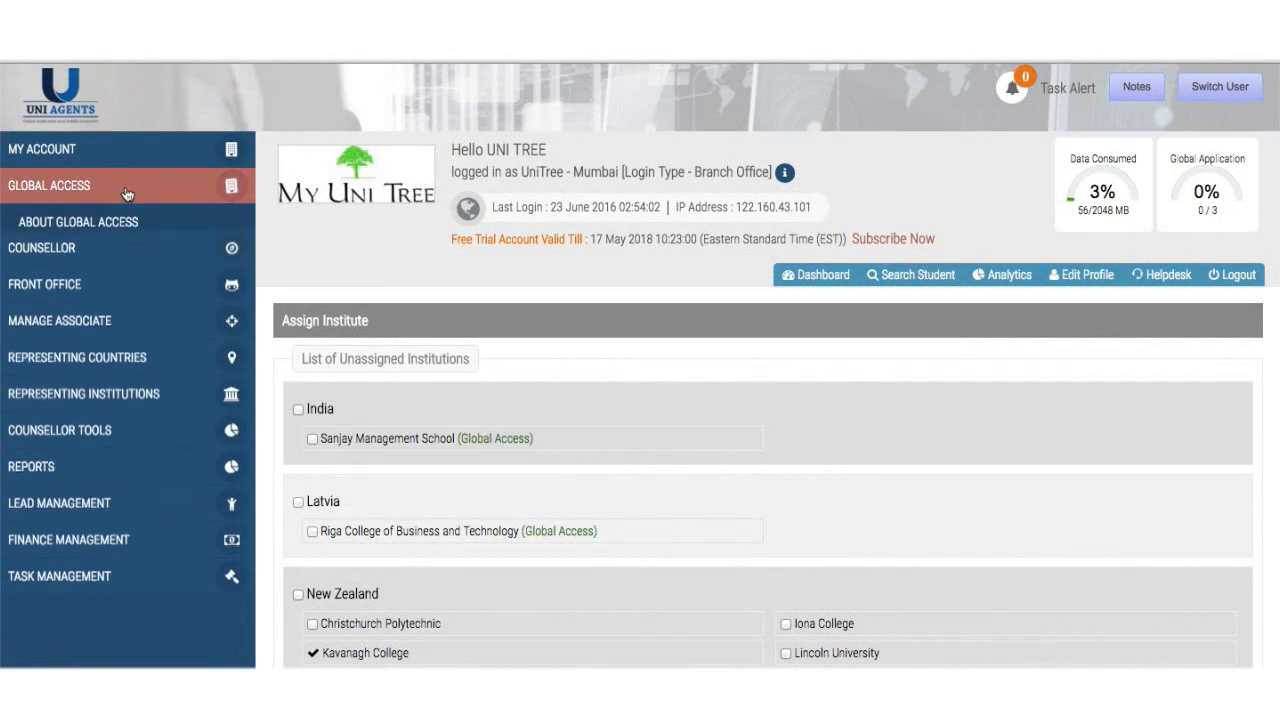
left_click(90, 258)
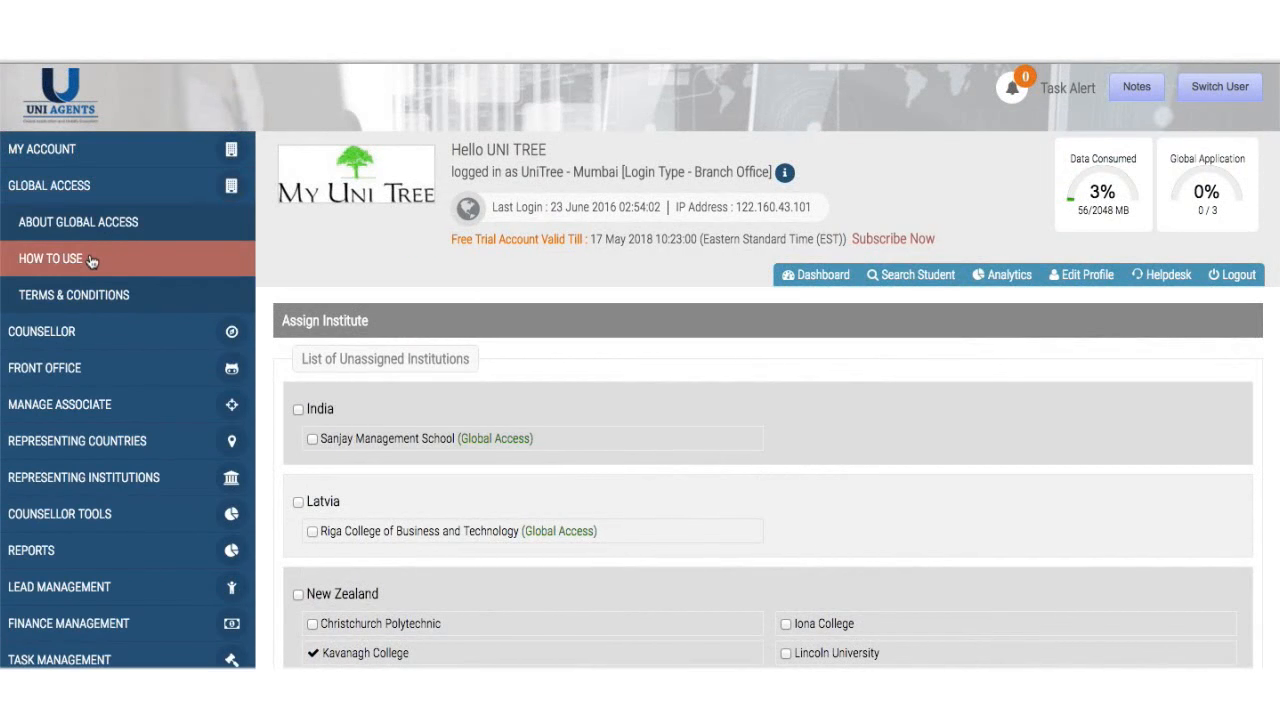
left_click(120, 186)
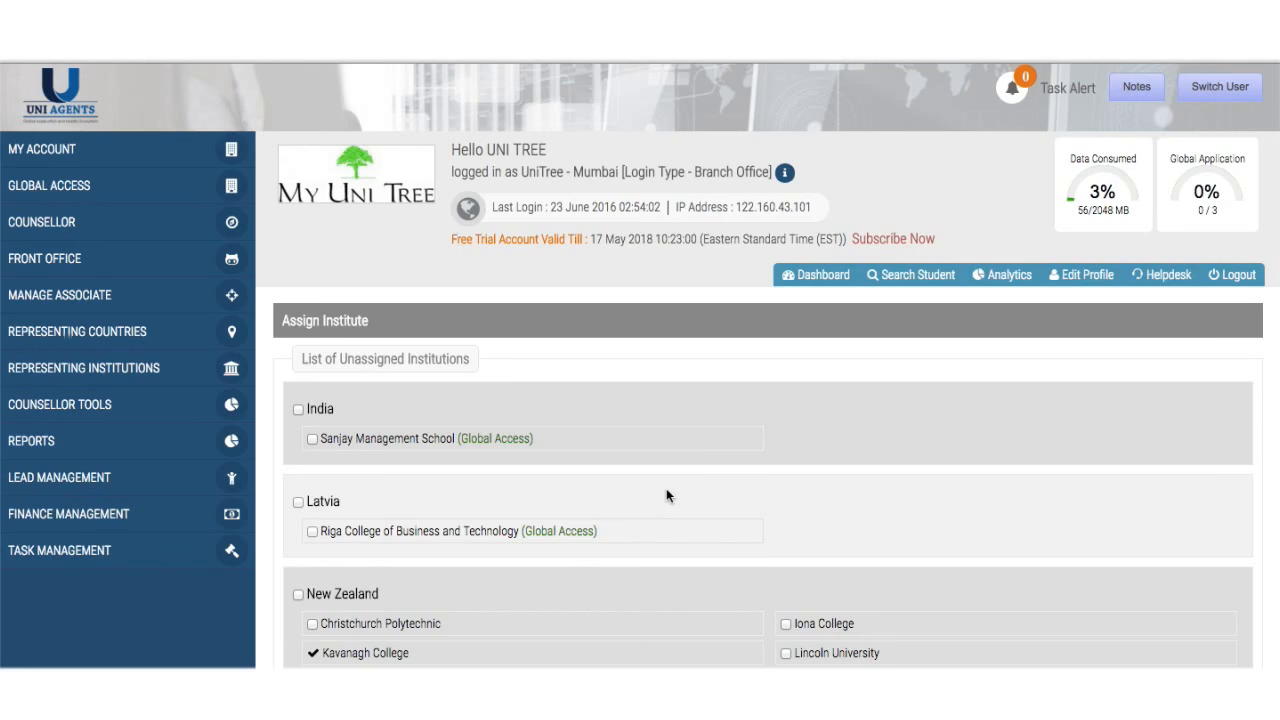
left_click(50, 186)
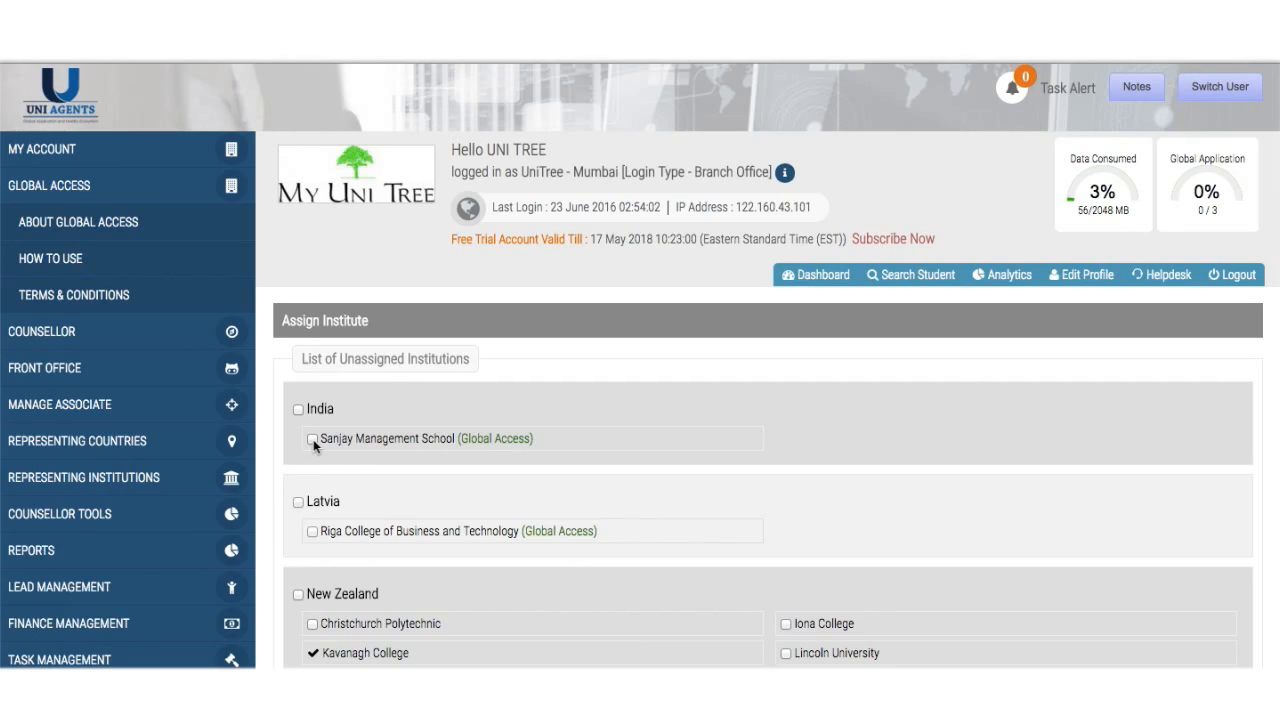
- Tick Sanjay Management School for the counsellor, then expand the COUNSELLOR sidebar menu
scroll(313, 439, "down", 3)
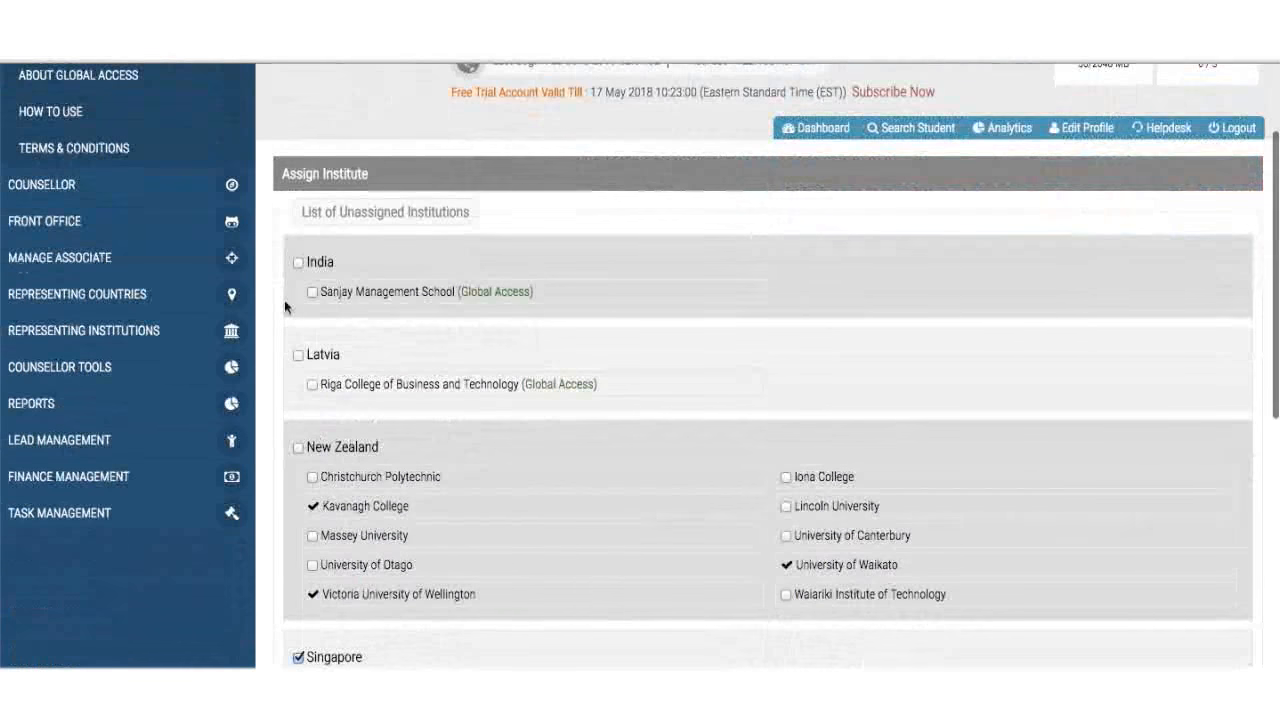
left_click(312, 291)
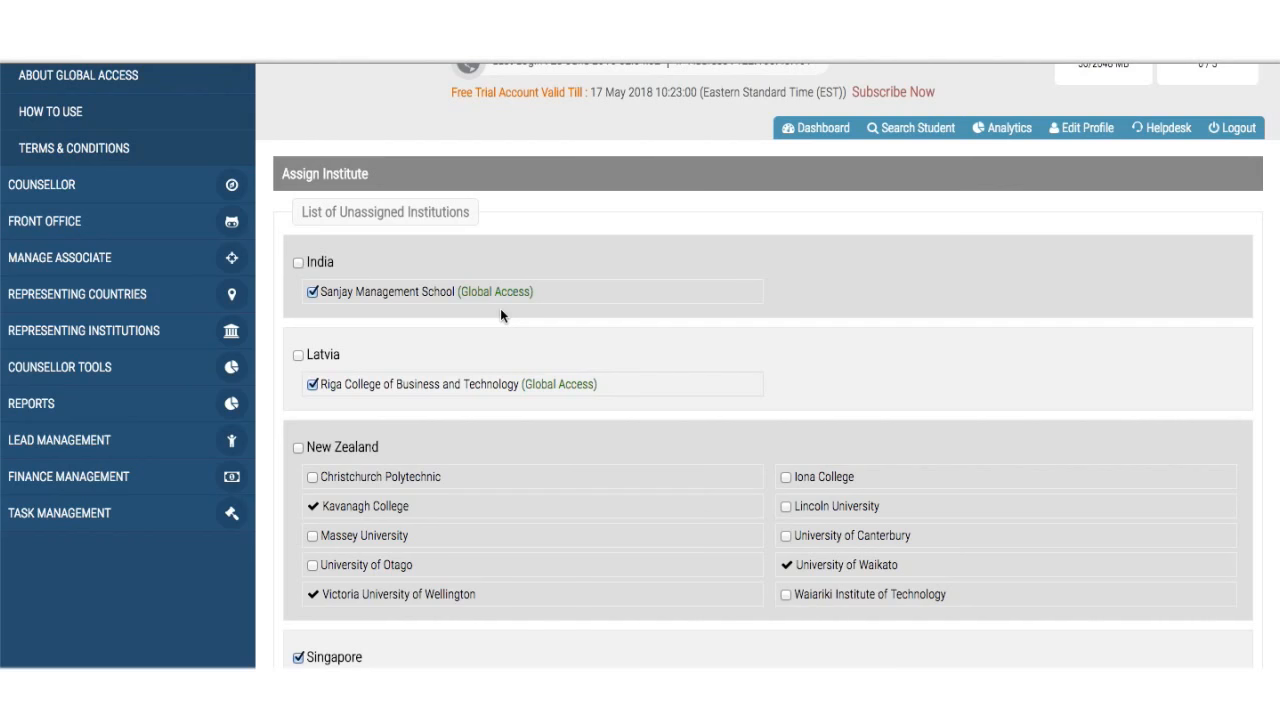
scroll(501, 314, "down", 3)
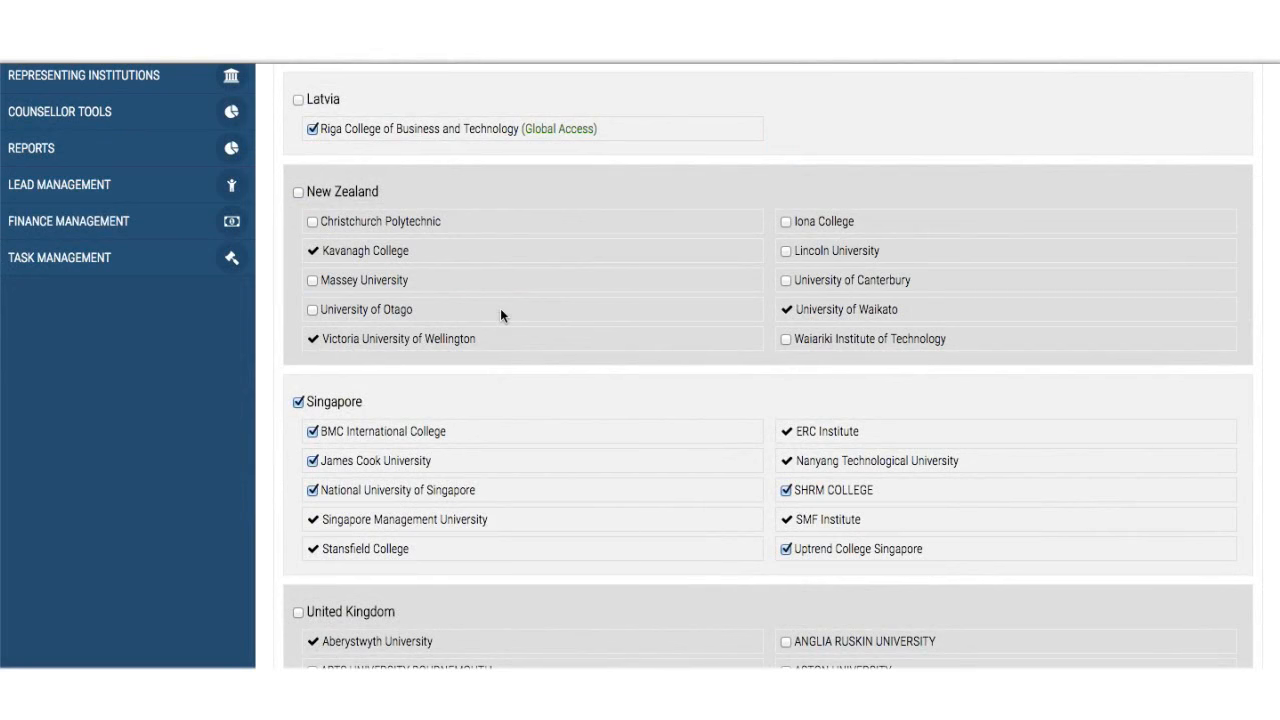
scroll(500, 308, "up", 3)
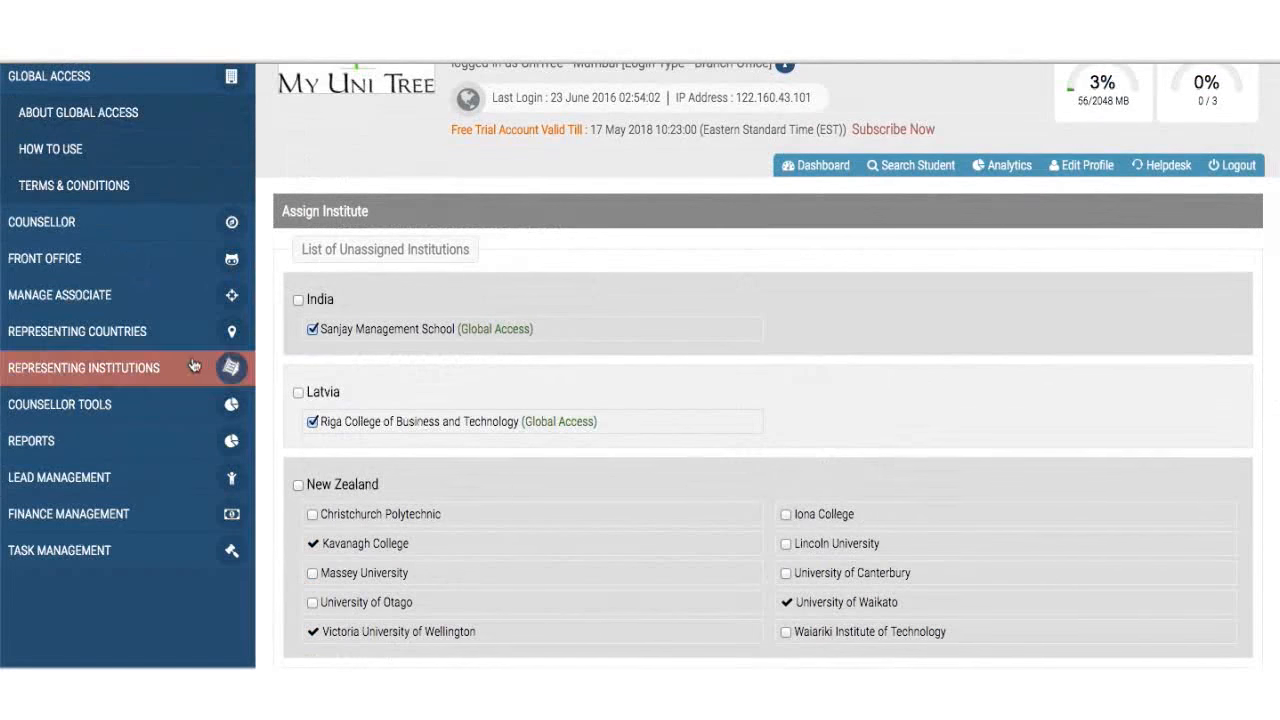
scroll(157, 300, "up", 1)
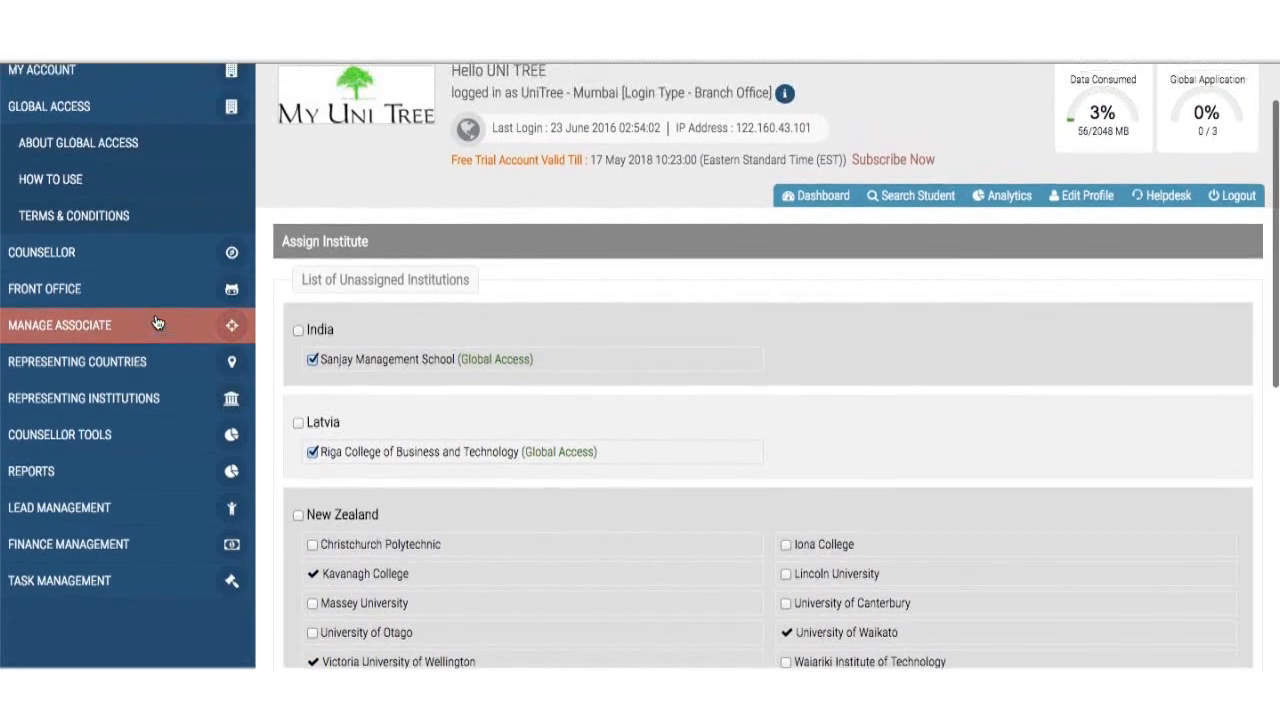
left_click(157, 252)
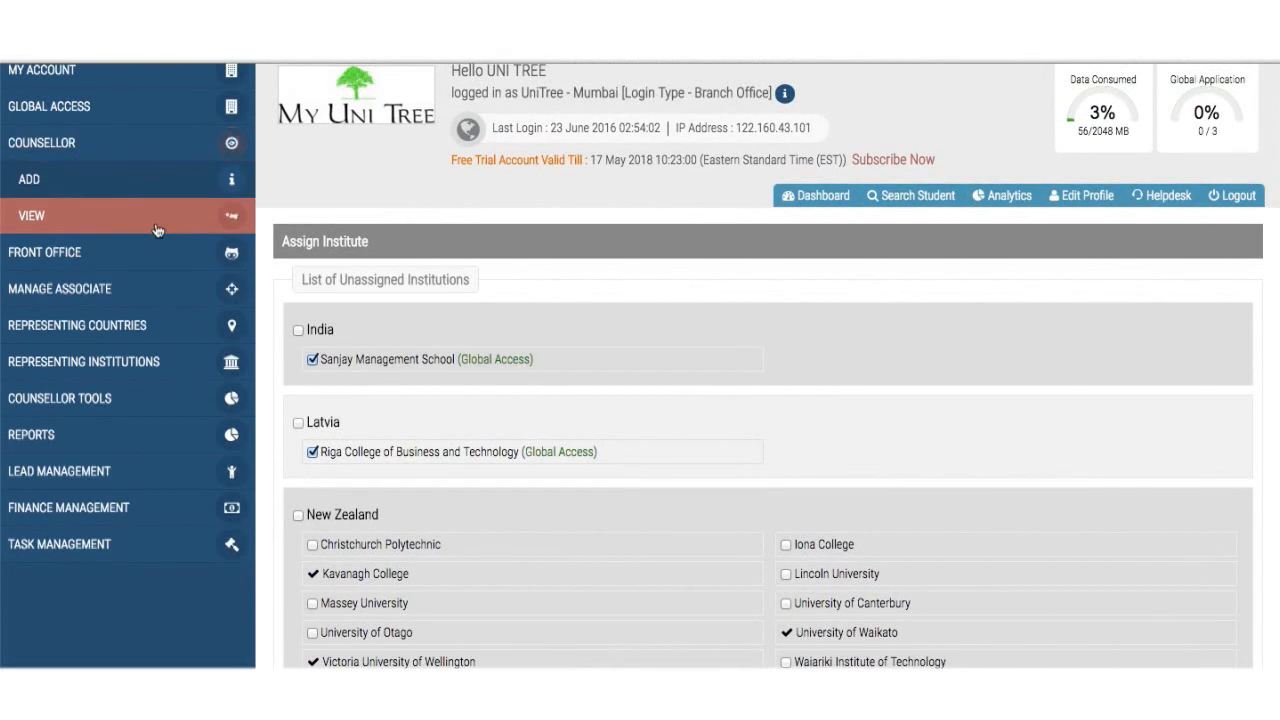
- Open the first counsellor's Remove Institutions page from the counsellor list
left_click(157, 230)
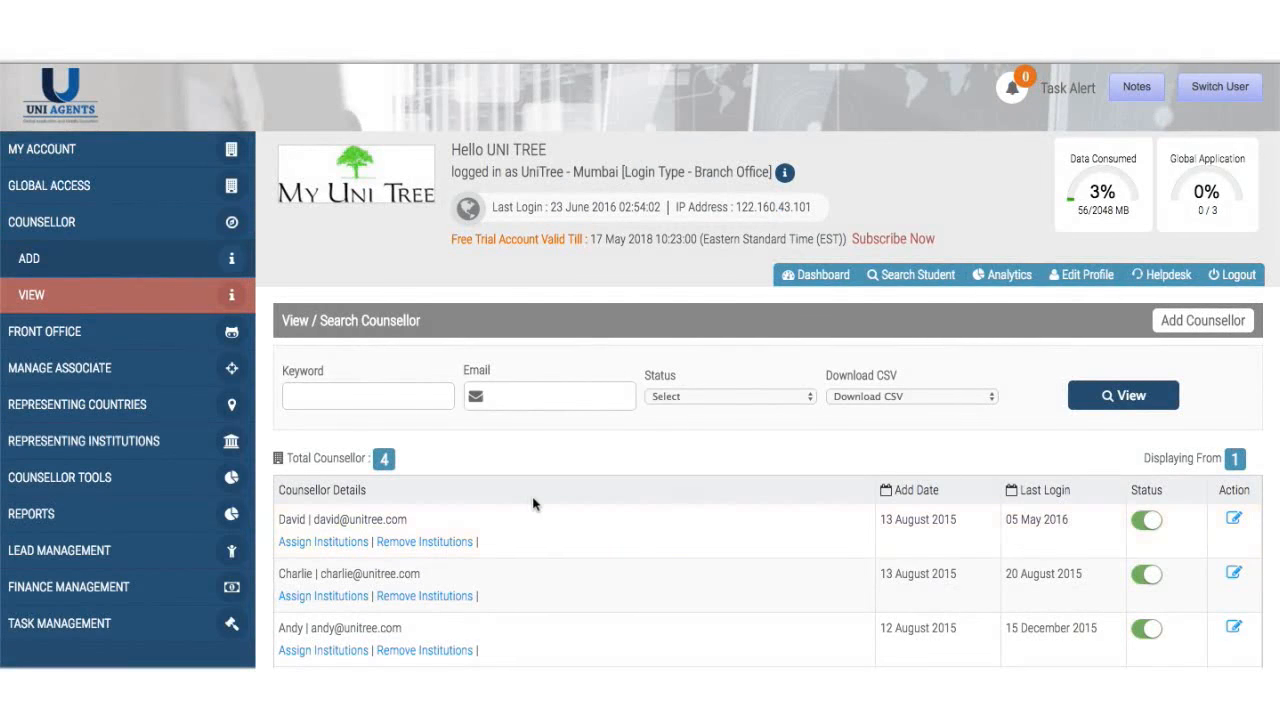
scroll(531, 503, "down", 2)
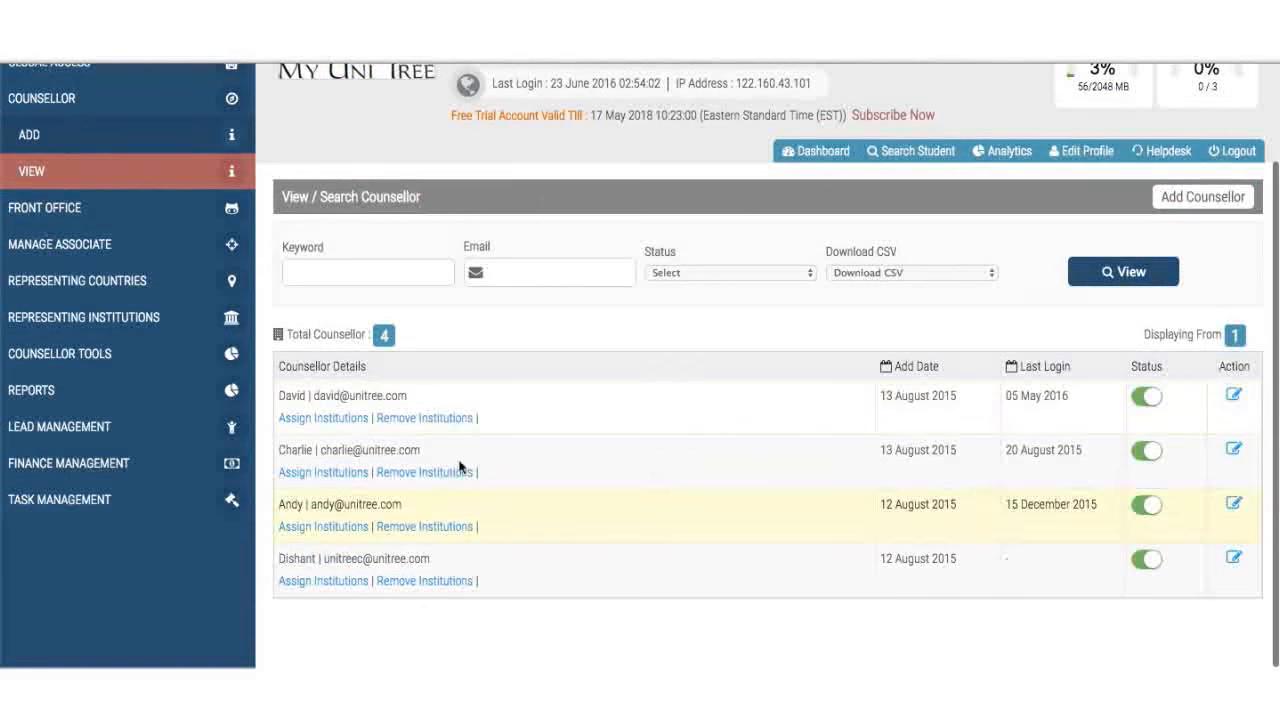
left_click(413, 427)
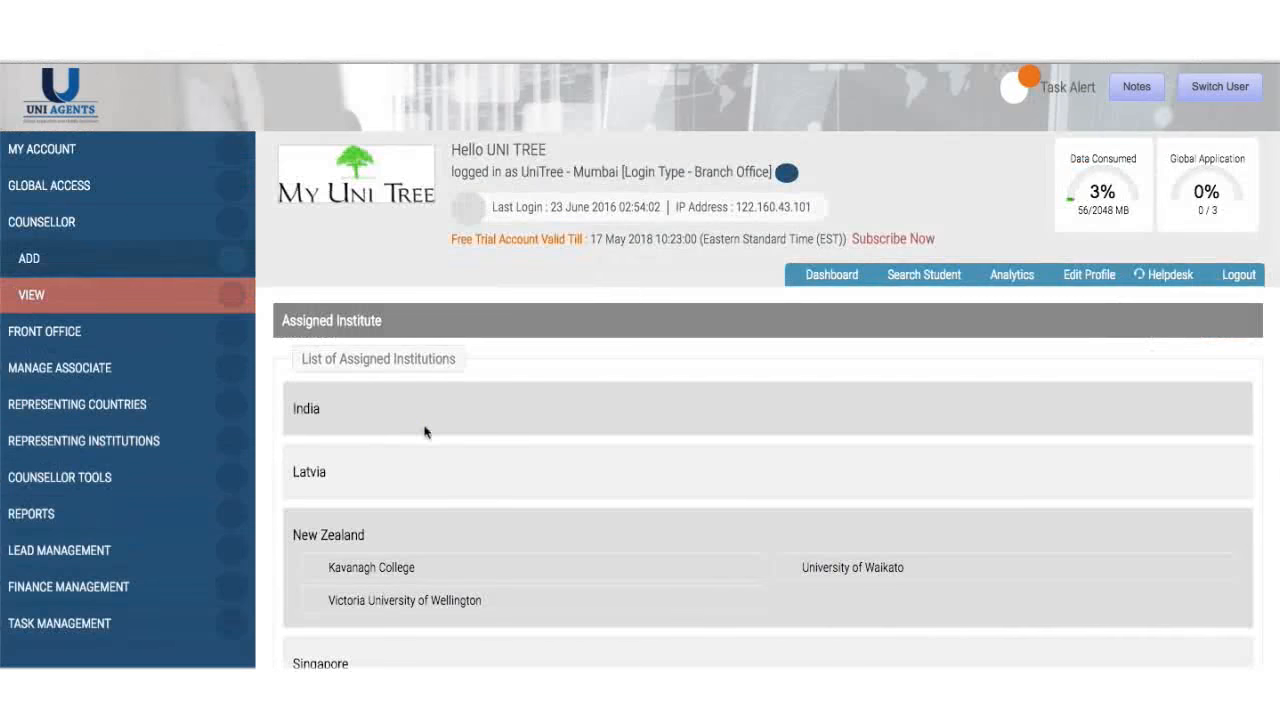
scroll(480, 491, "down", 5)
scroll(480, 491, "down", 2)
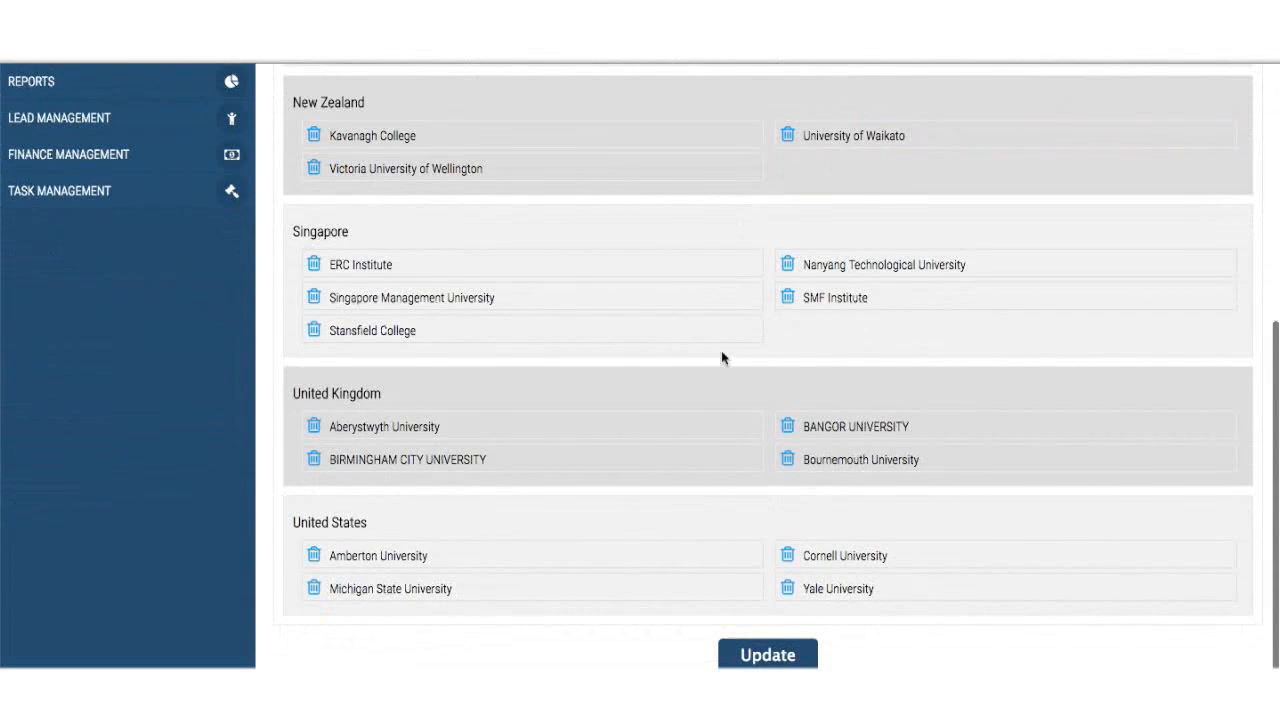
- Remove ERC Institute and Michigan State University from the assignments and save with Update
left_click(316, 264)
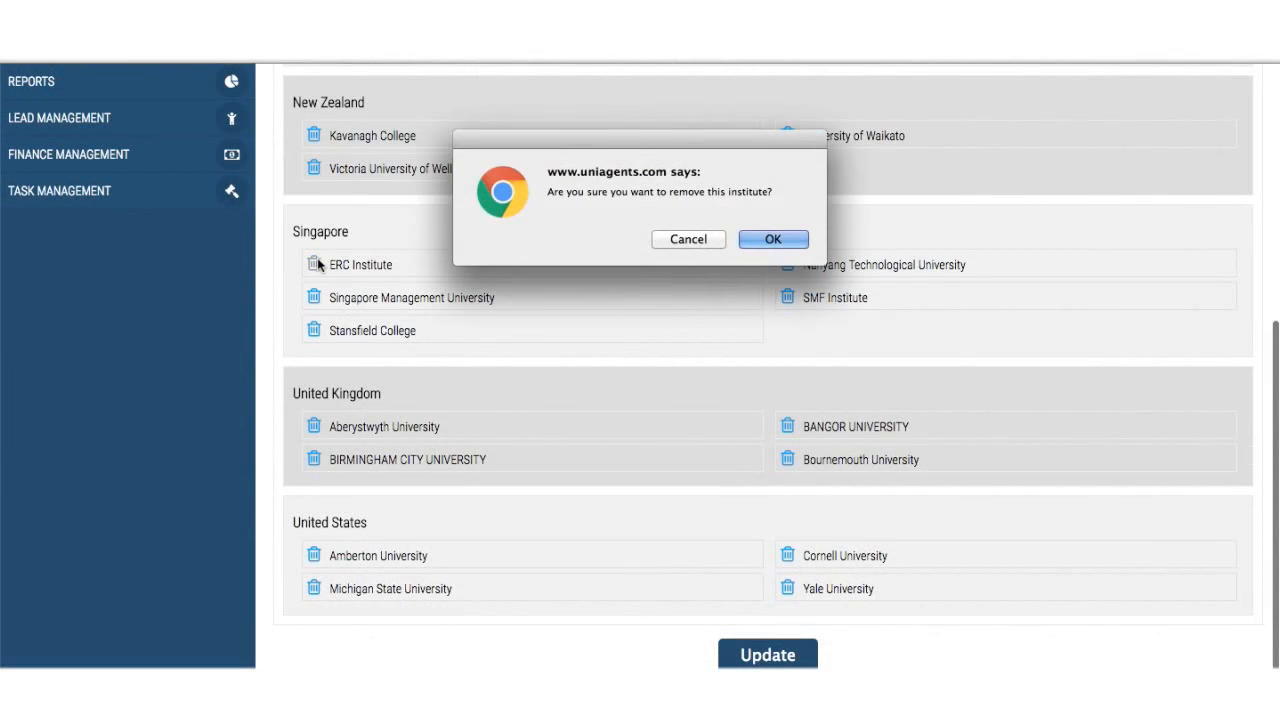
left_click(779, 243)
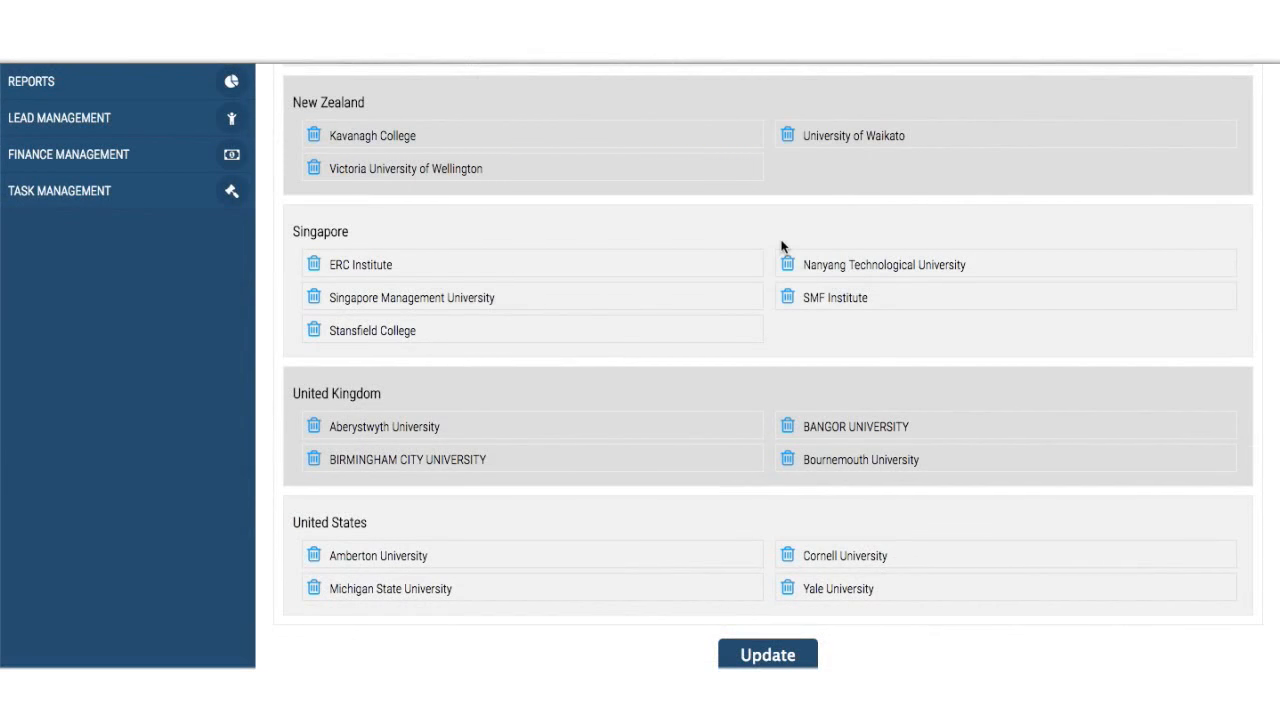
scroll(781, 246, "down", 5)
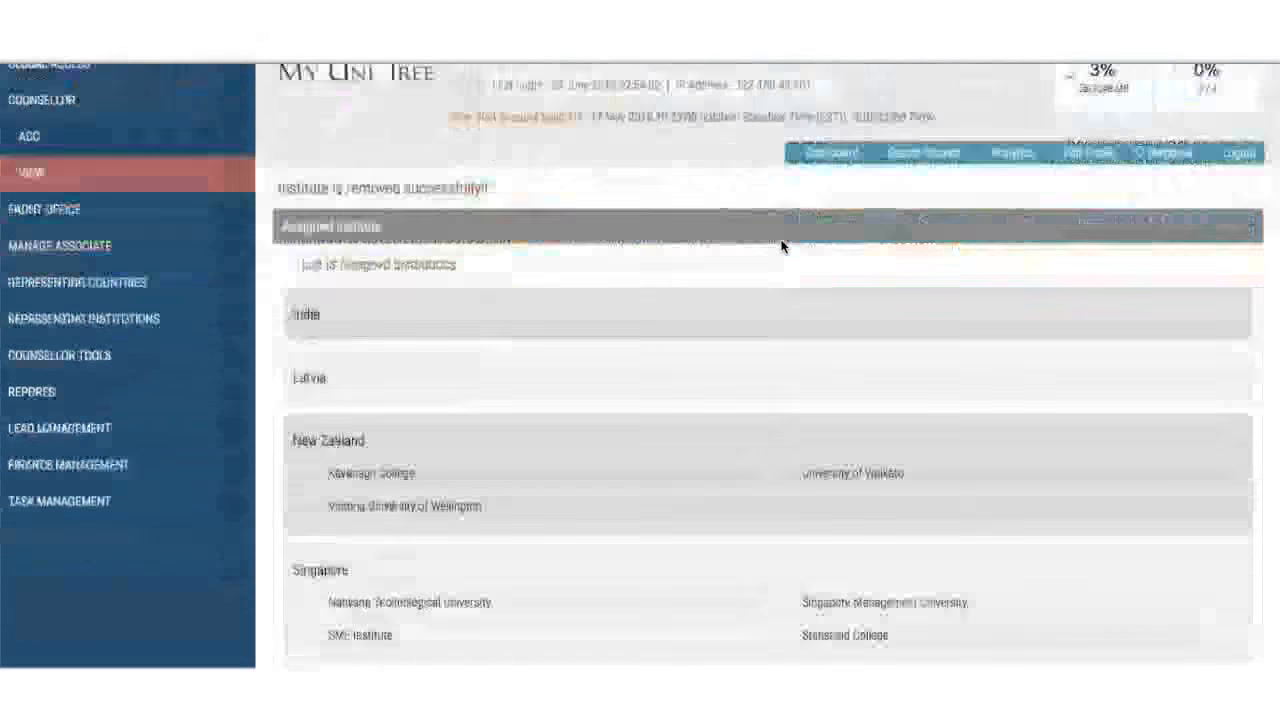
scroll(781, 246, "down", 1)
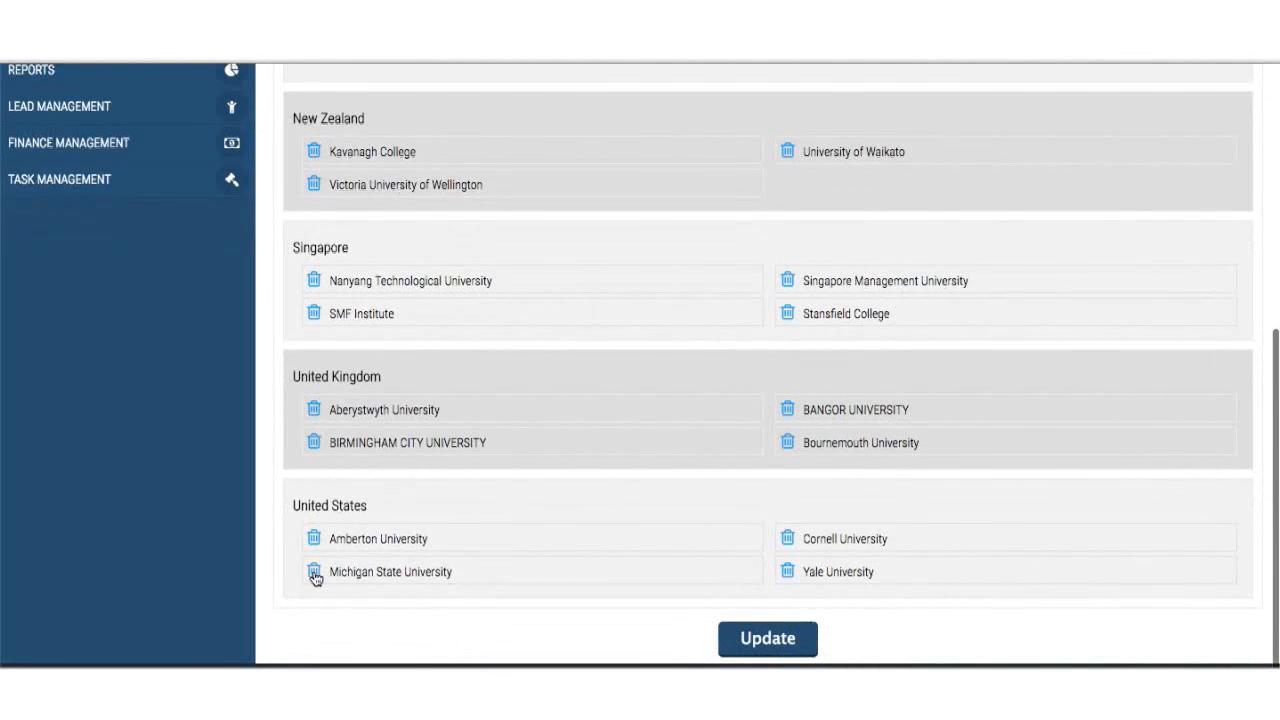
left_click(314, 572)
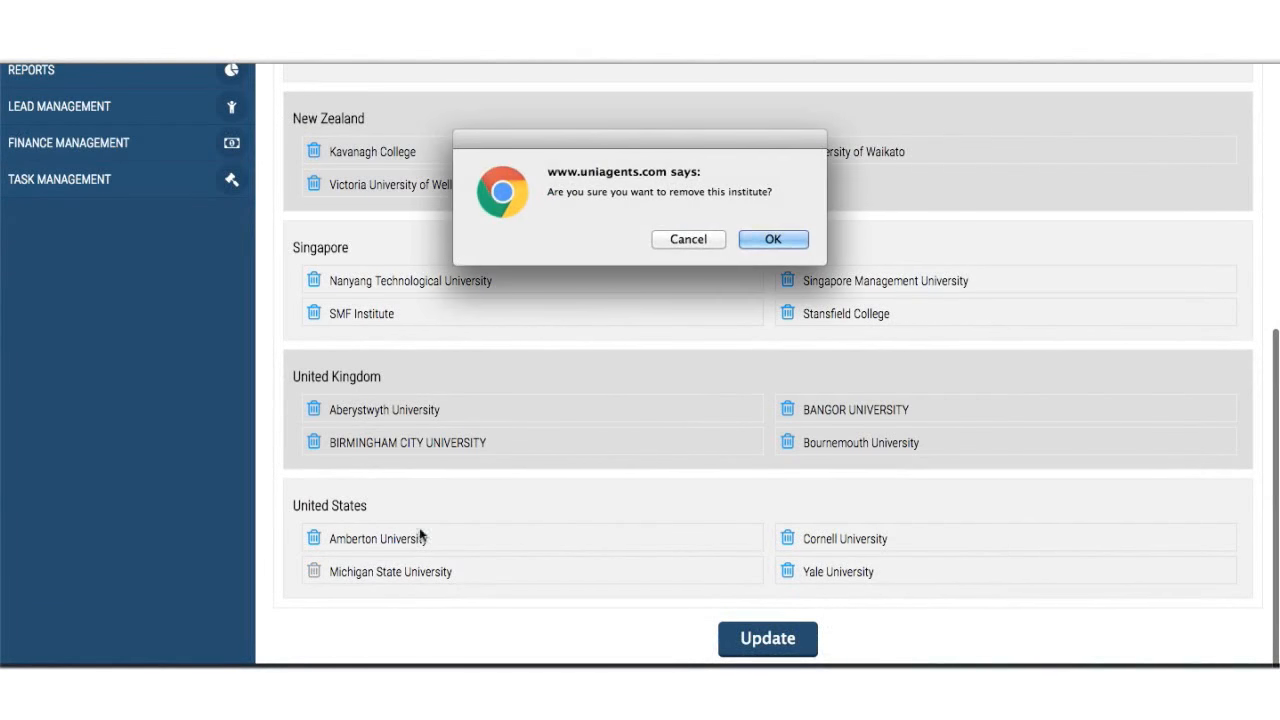
left_click(783, 239)
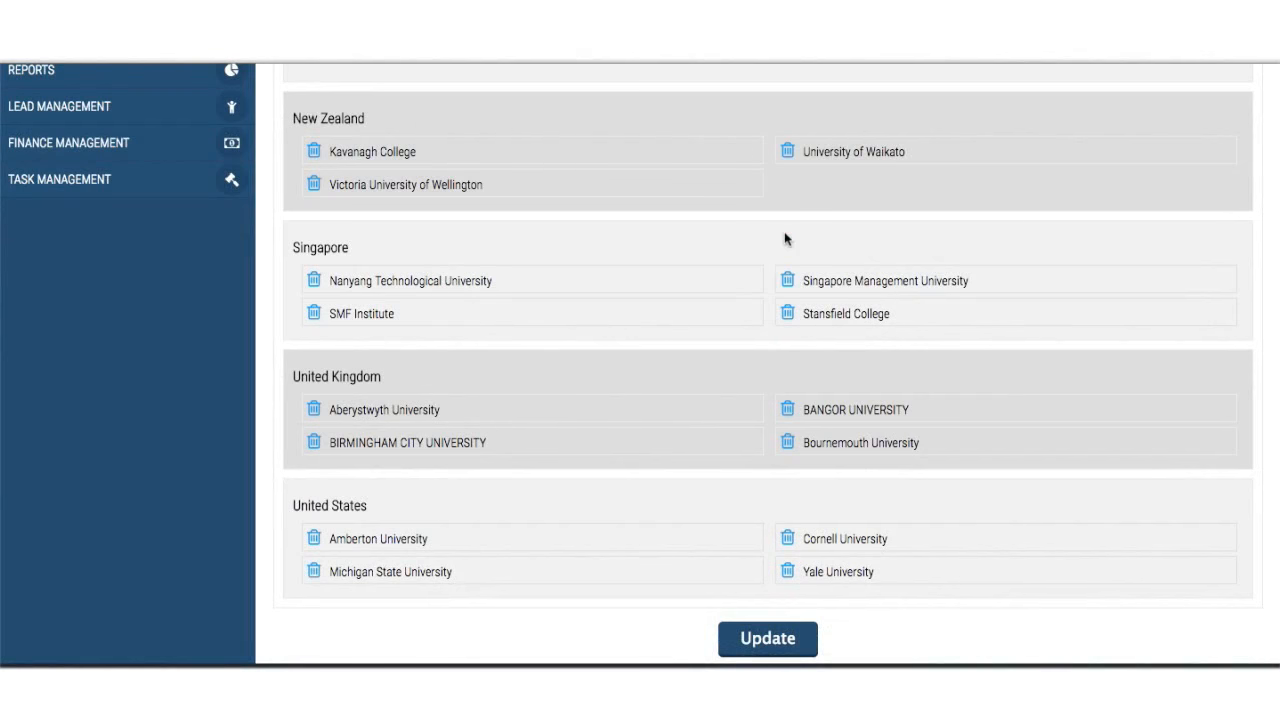
scroll(786, 418, "down", 5)
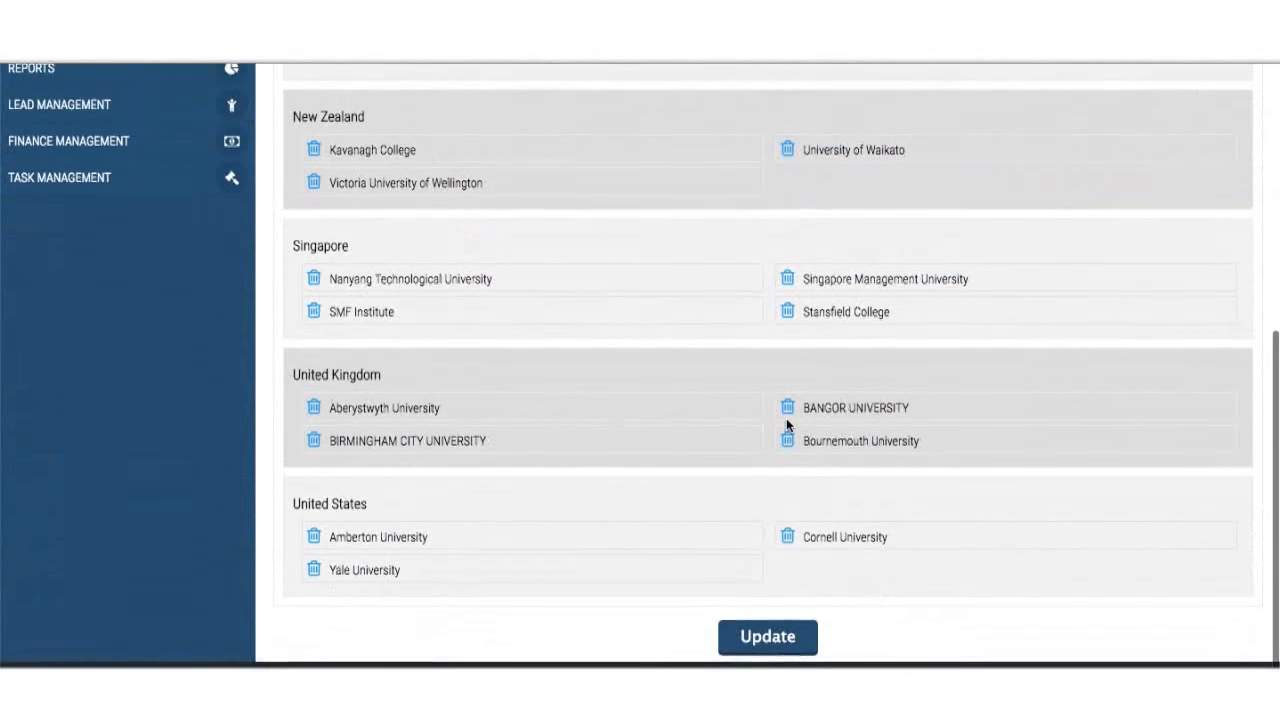
left_click(796, 640)
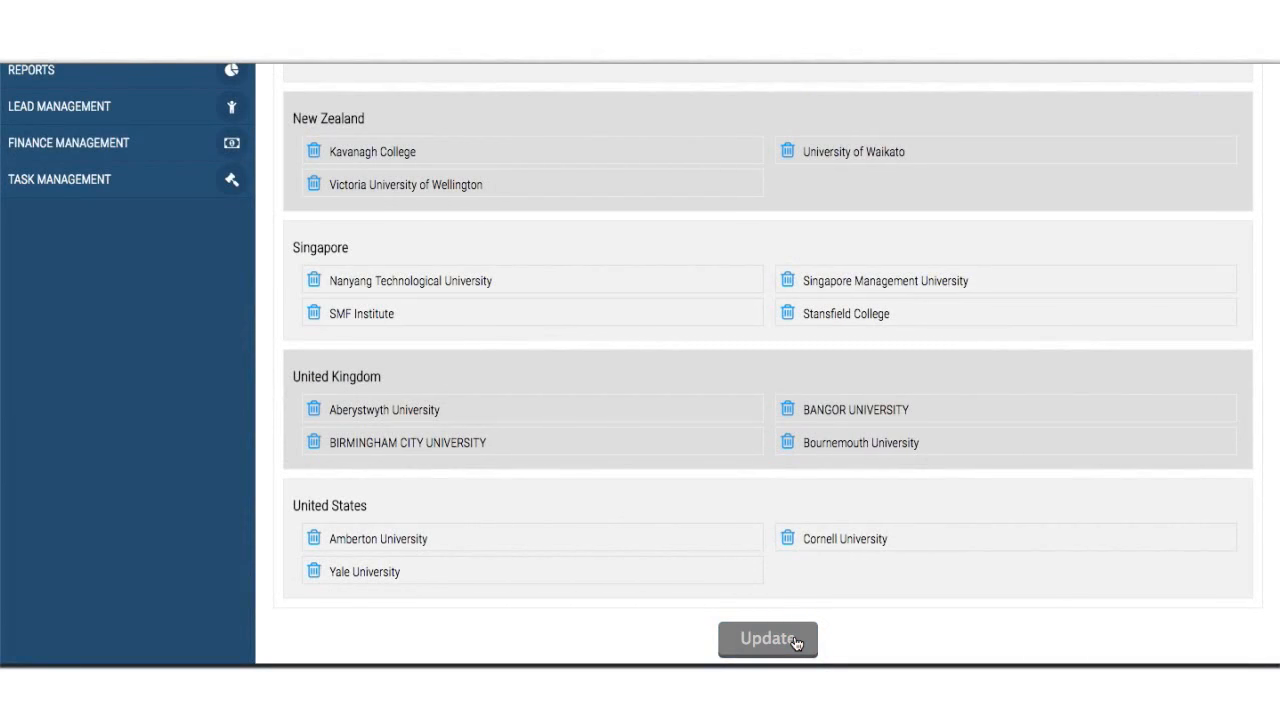
- Return to the Counsellor View list
scroll(806, 487, "down", 3)
scroll(808, 489, "up", 3)
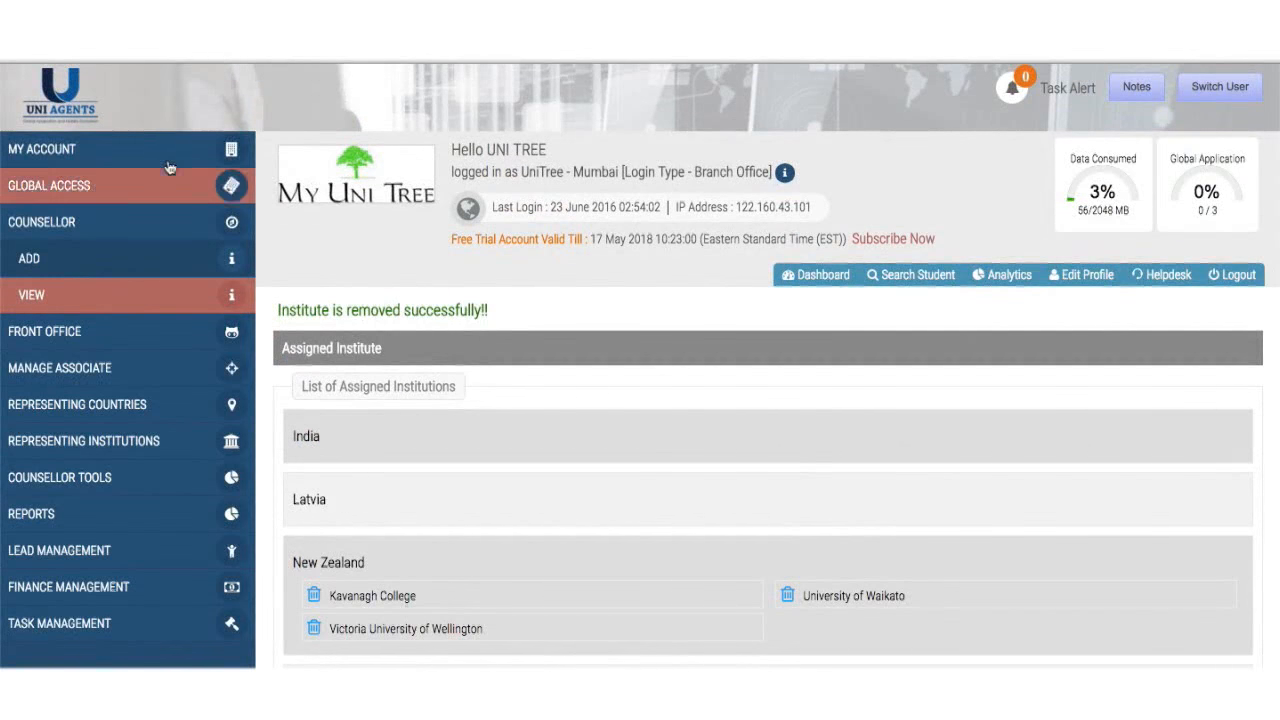
left_click(99, 290)
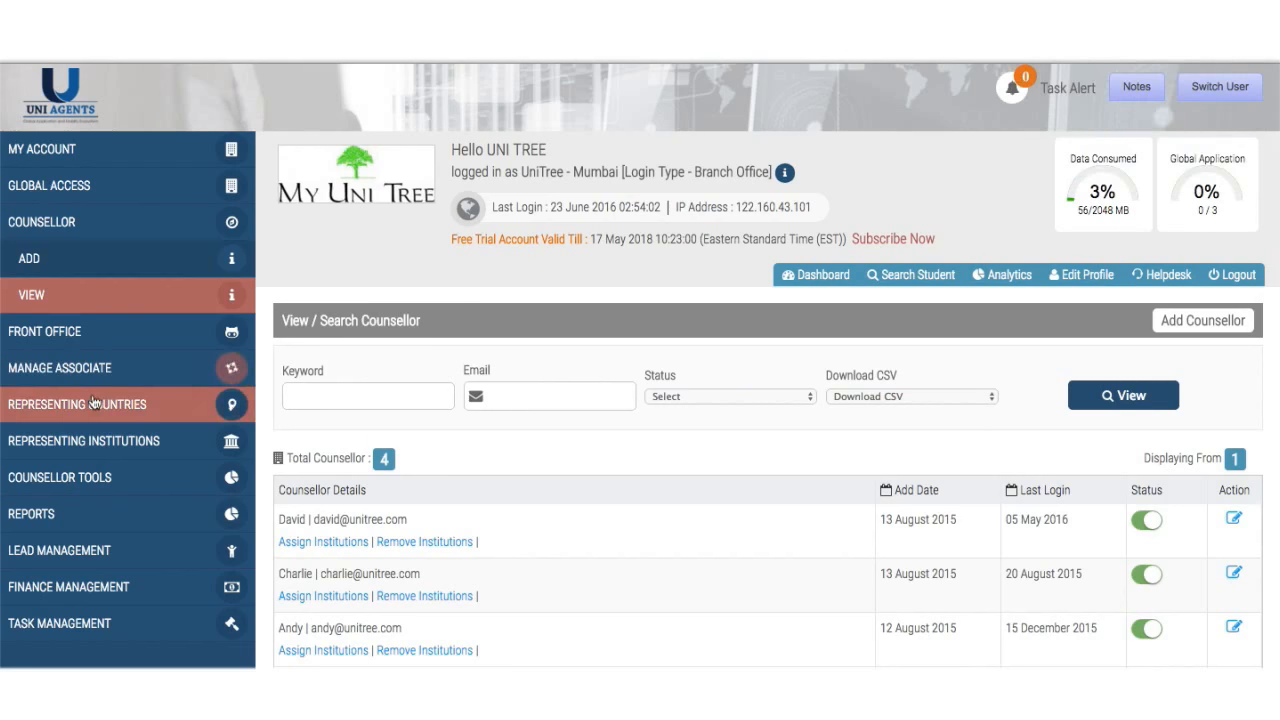
- On Front Office > Add, toggle Allow to Edit Leads off and on, then open the Front Office list
left_click(147, 328)
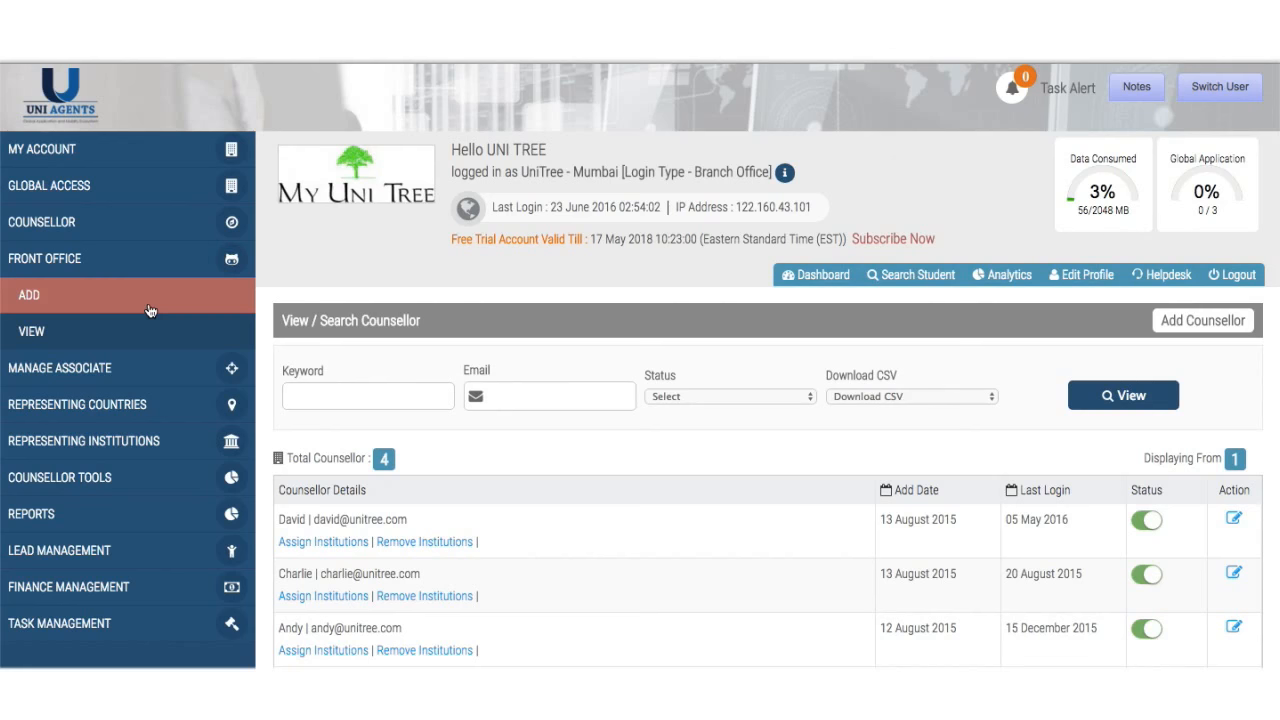
left_click(149, 311)
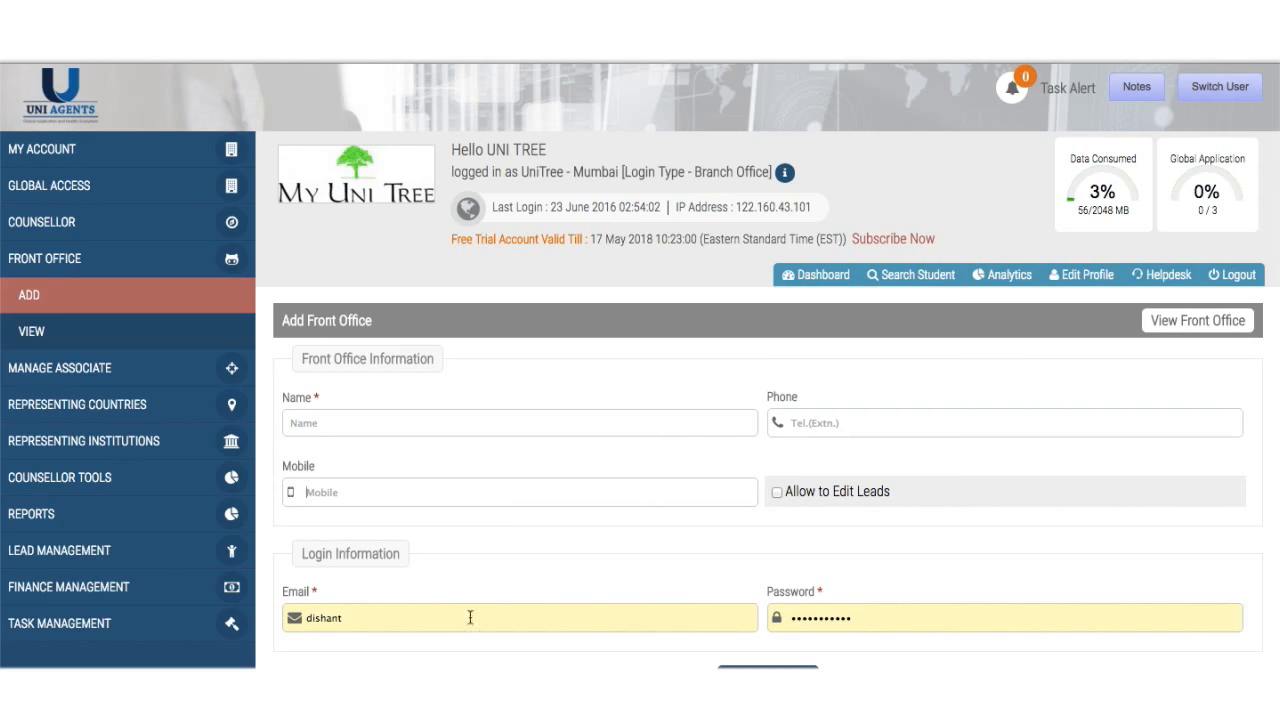
left_click(776, 493)
left_click(776, 494)
left_click(777, 493)
scroll(781, 530, "down", 3)
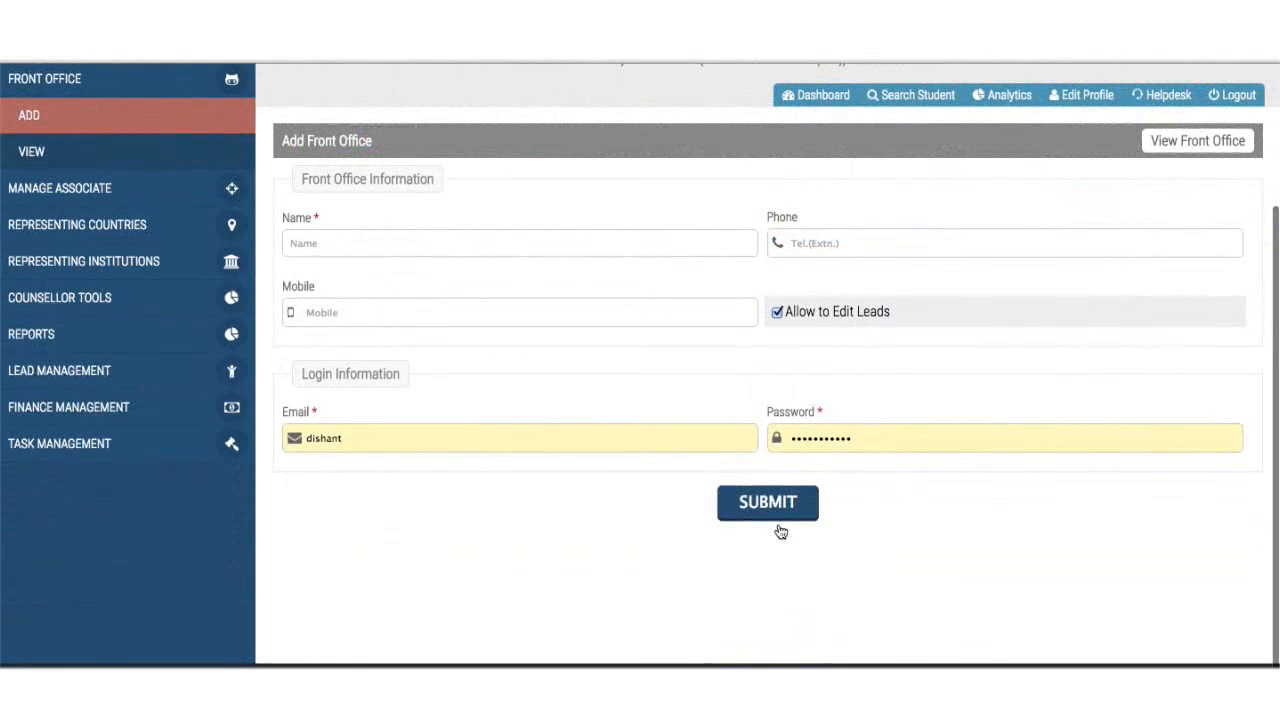
scroll(800, 400, "up", 3)
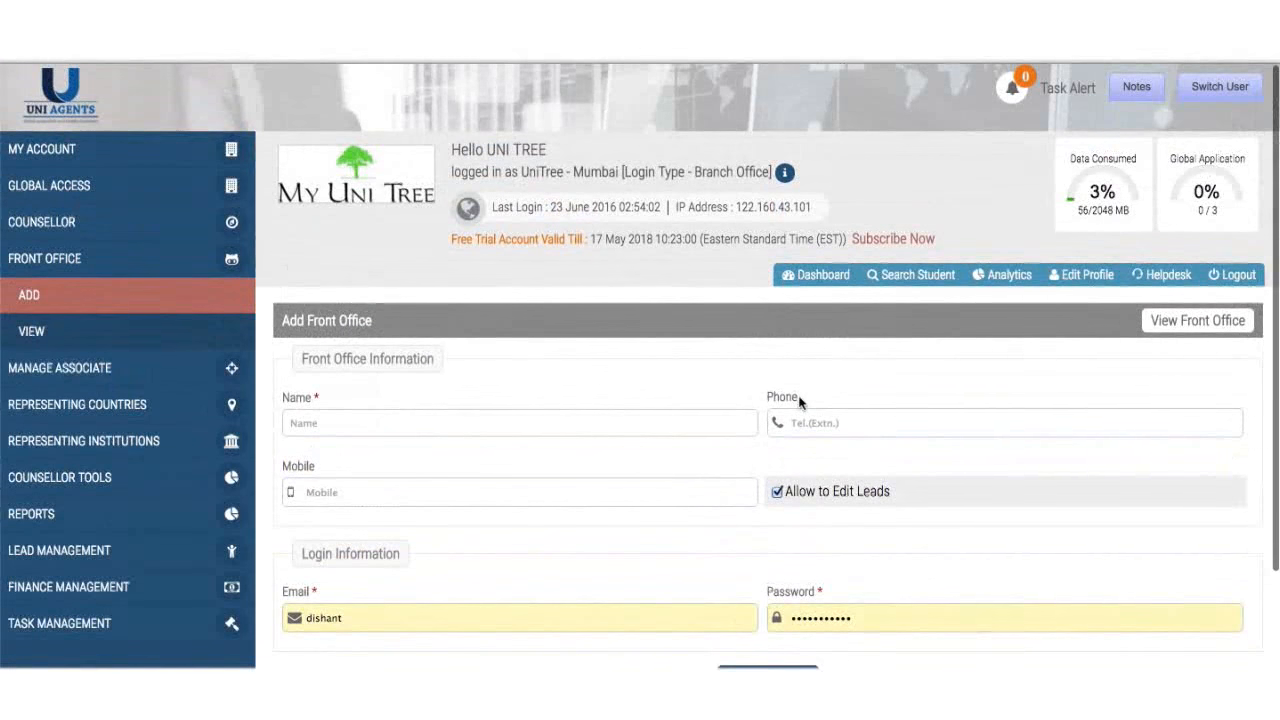
left_click(140, 332)
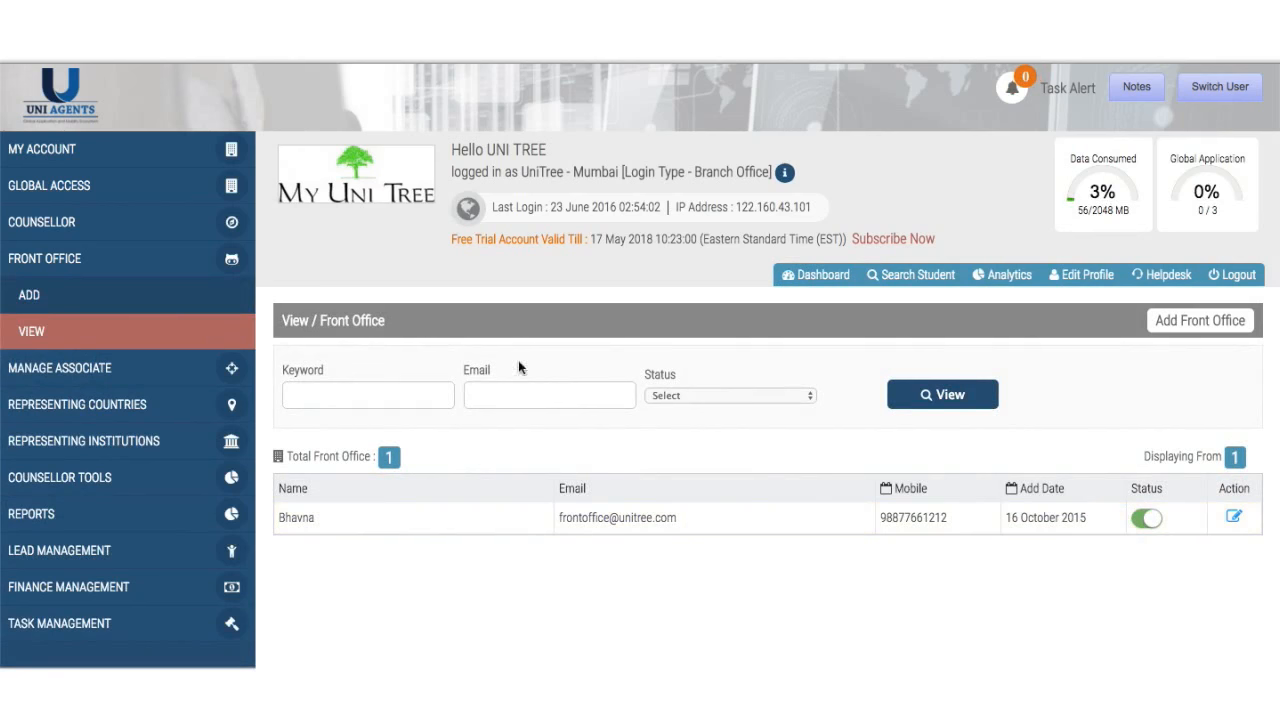
left_click(676, 396)
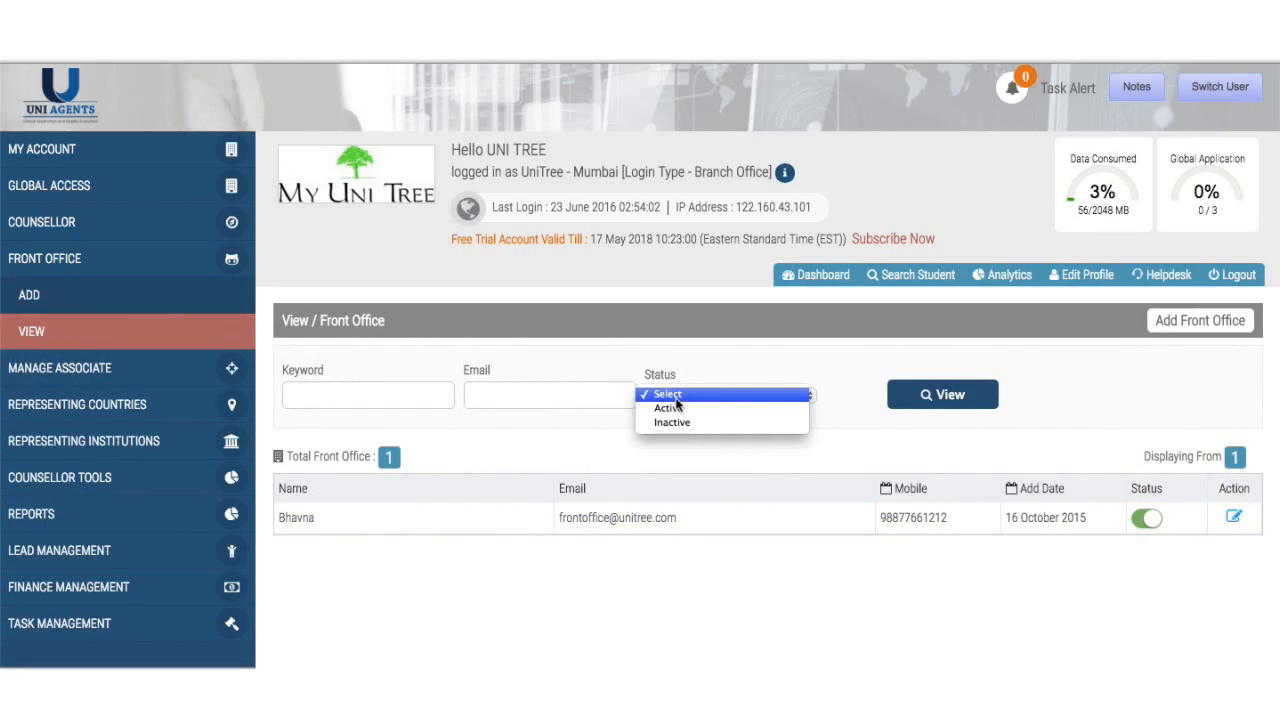
left_click(508, 472)
scroll(508, 466, "up", 1)
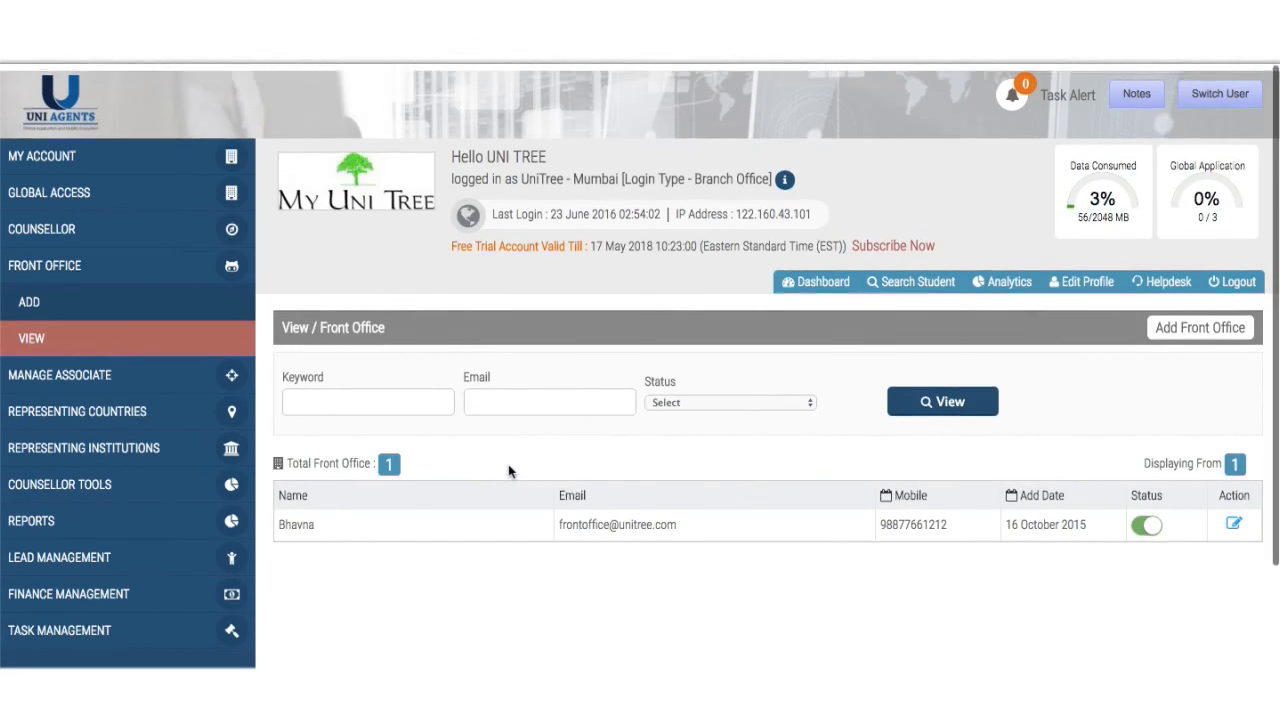
left_click(51, 295)
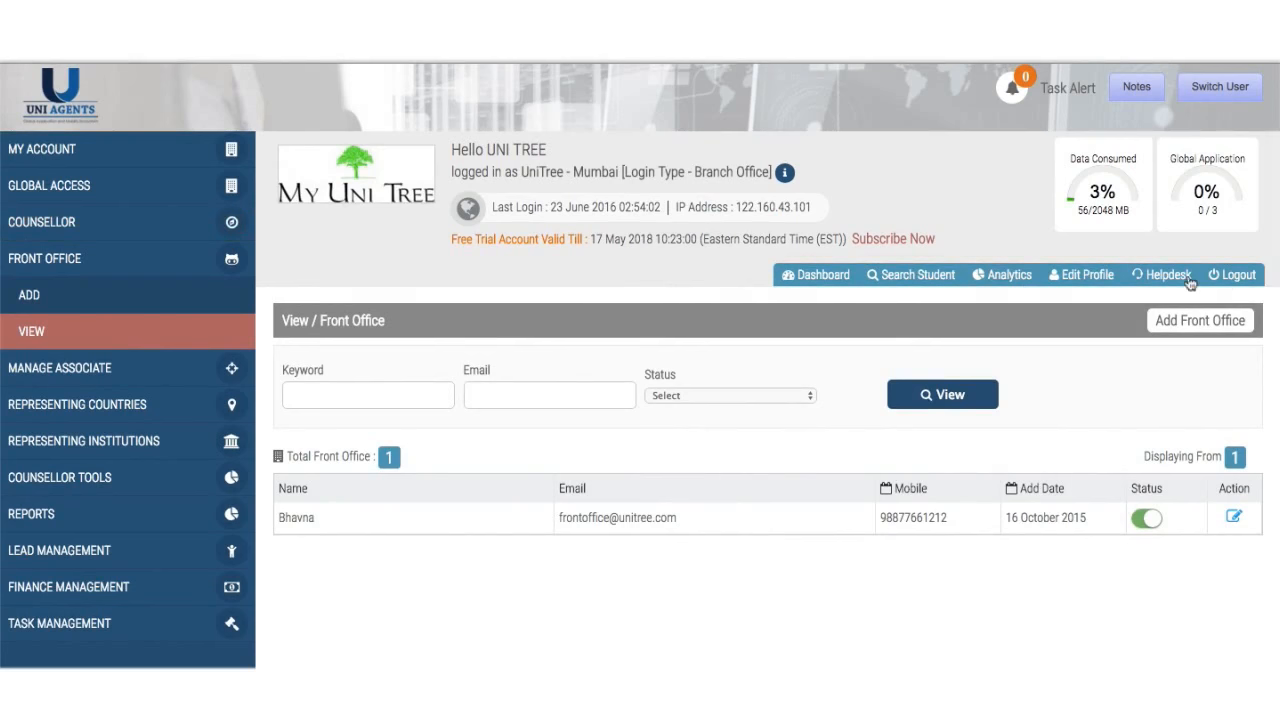
- Switch the session to the Super Admin account and open its dashboard
left_click(1220, 87)
left_click(1216, 120)
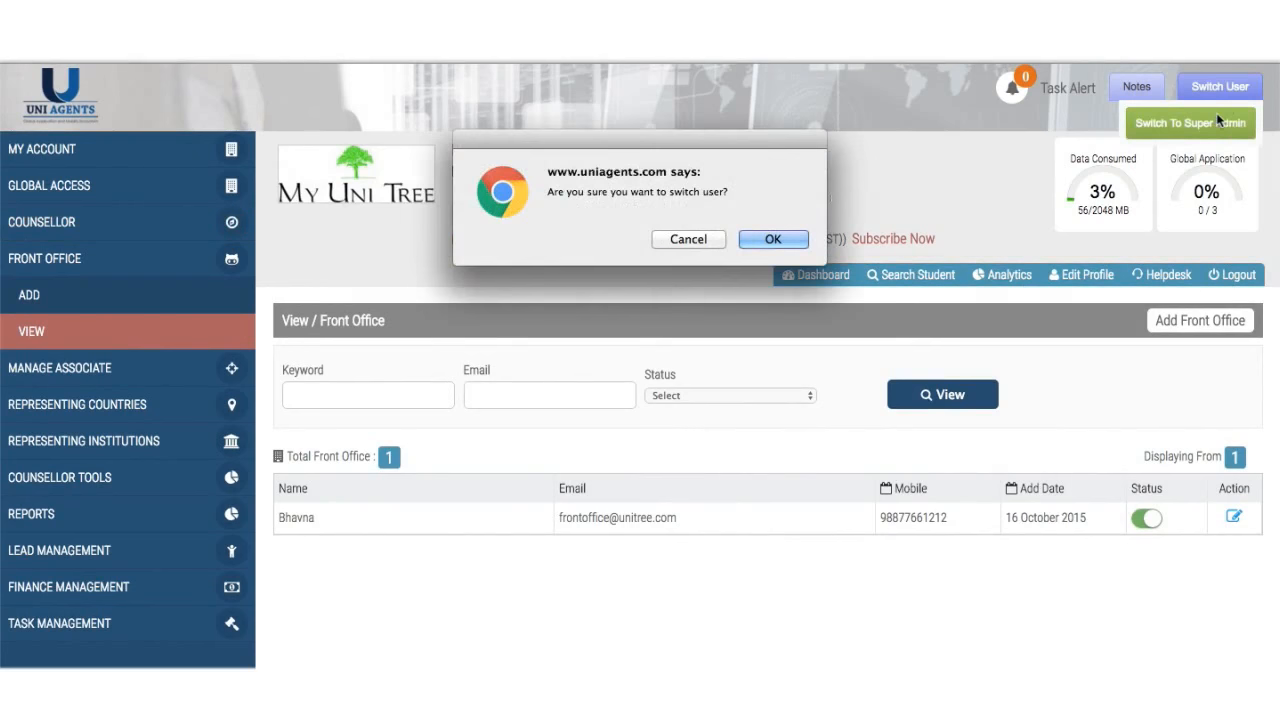
left_click(773, 239)
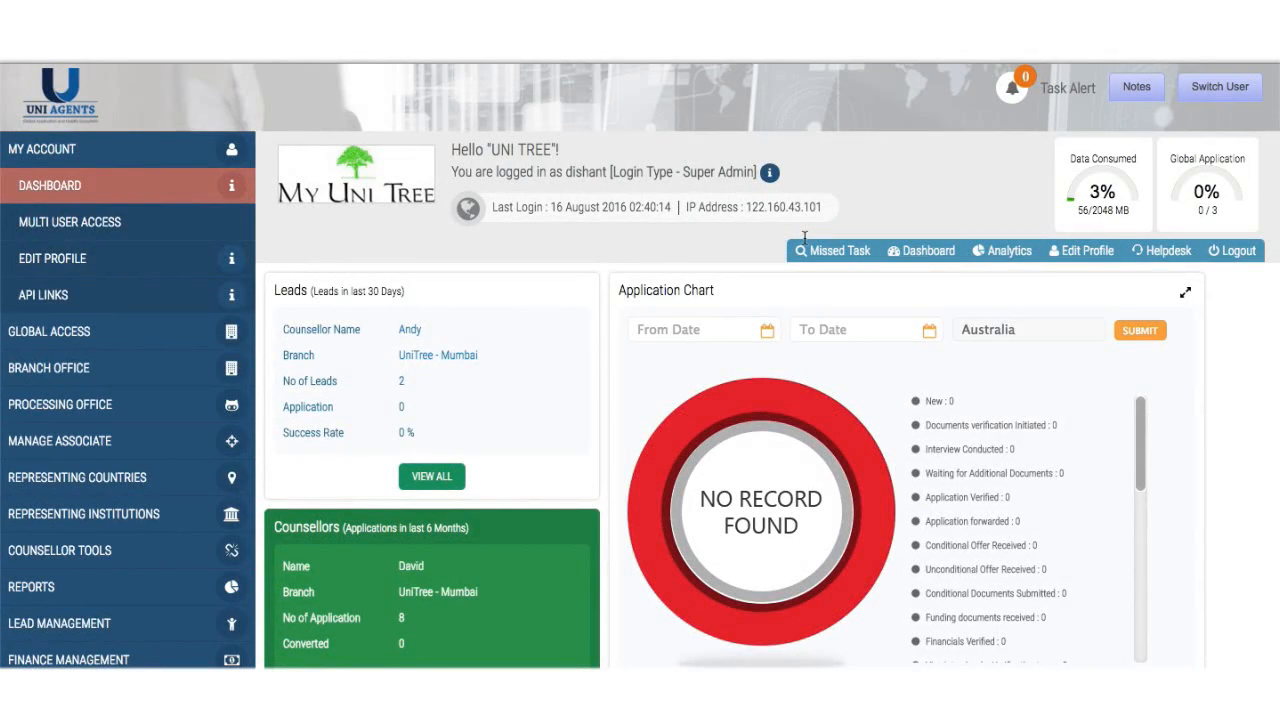
left_click(139, 189)
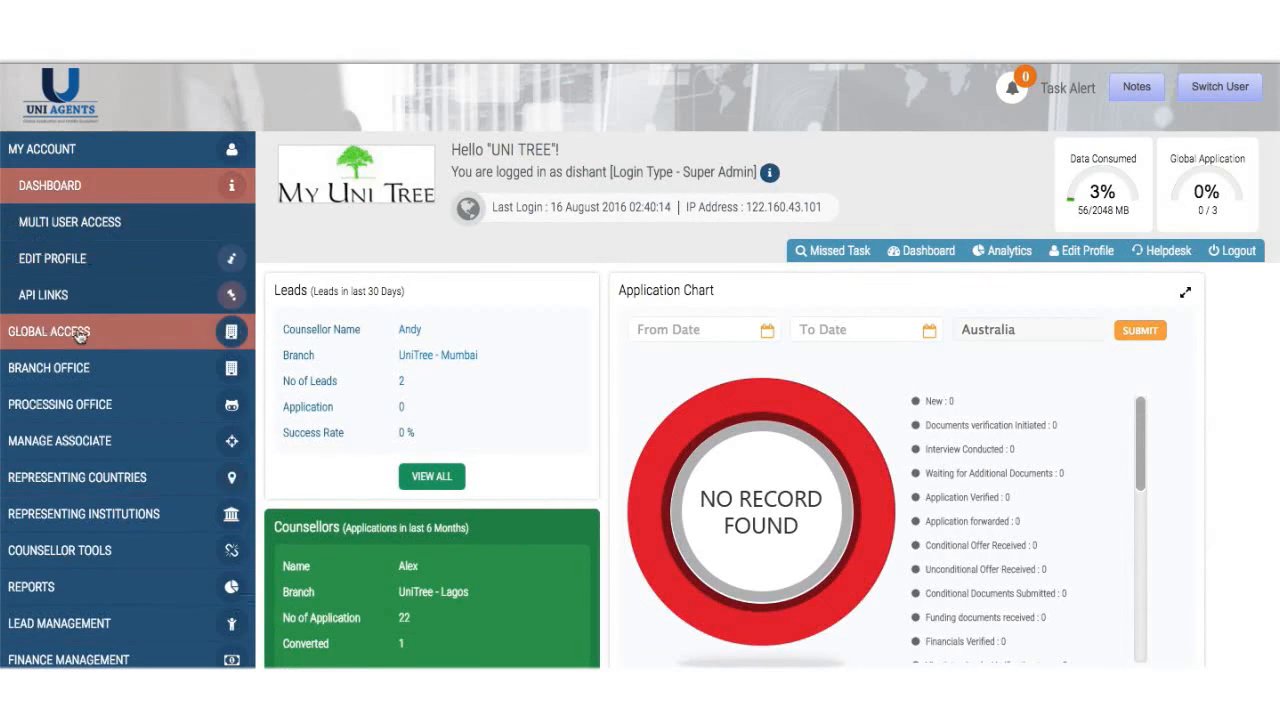
- Expand the Global Access, Branch Office and Processing Office sidebar menus
left_click(80, 336)
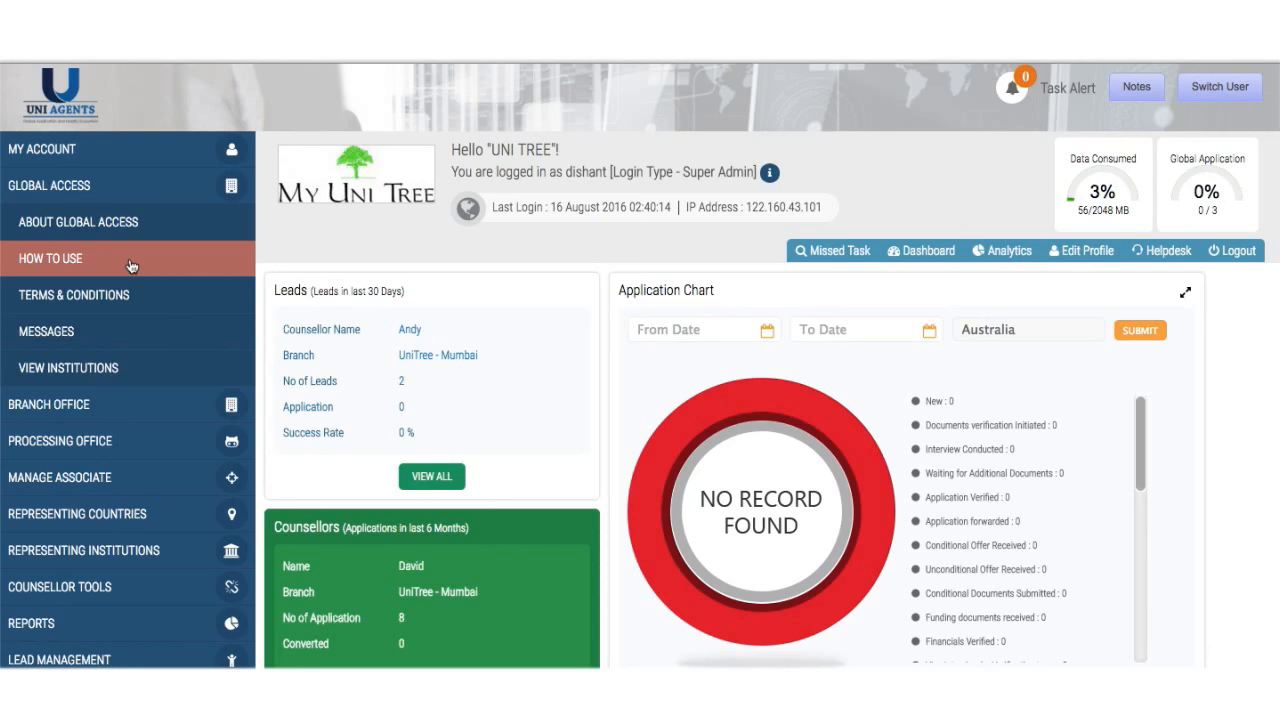
left_click(63, 408)
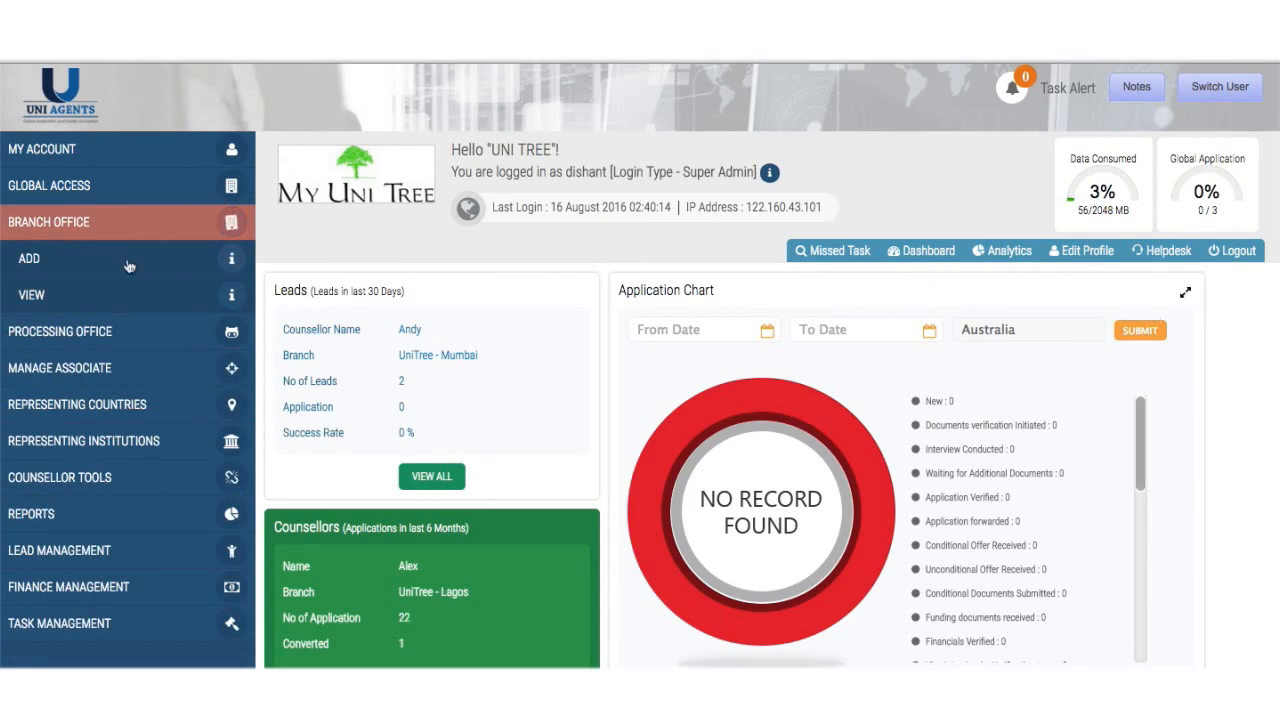
left_click(108, 331)
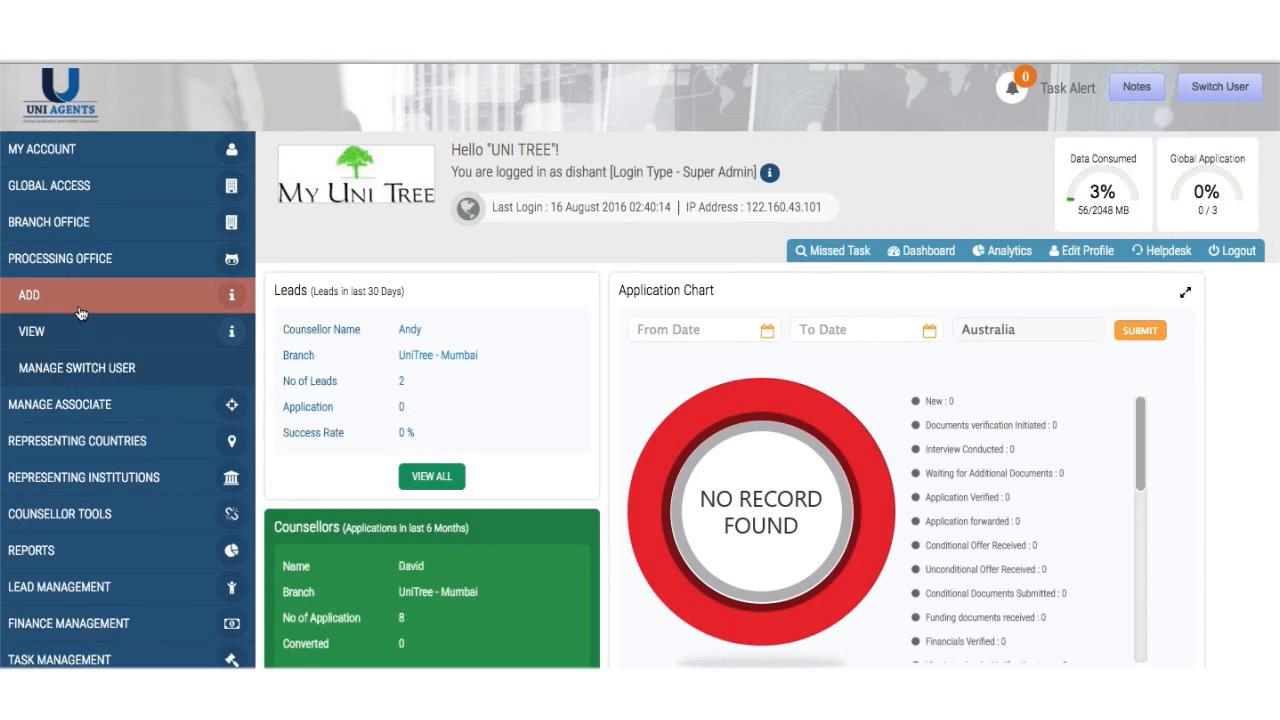
left_click(81, 313)
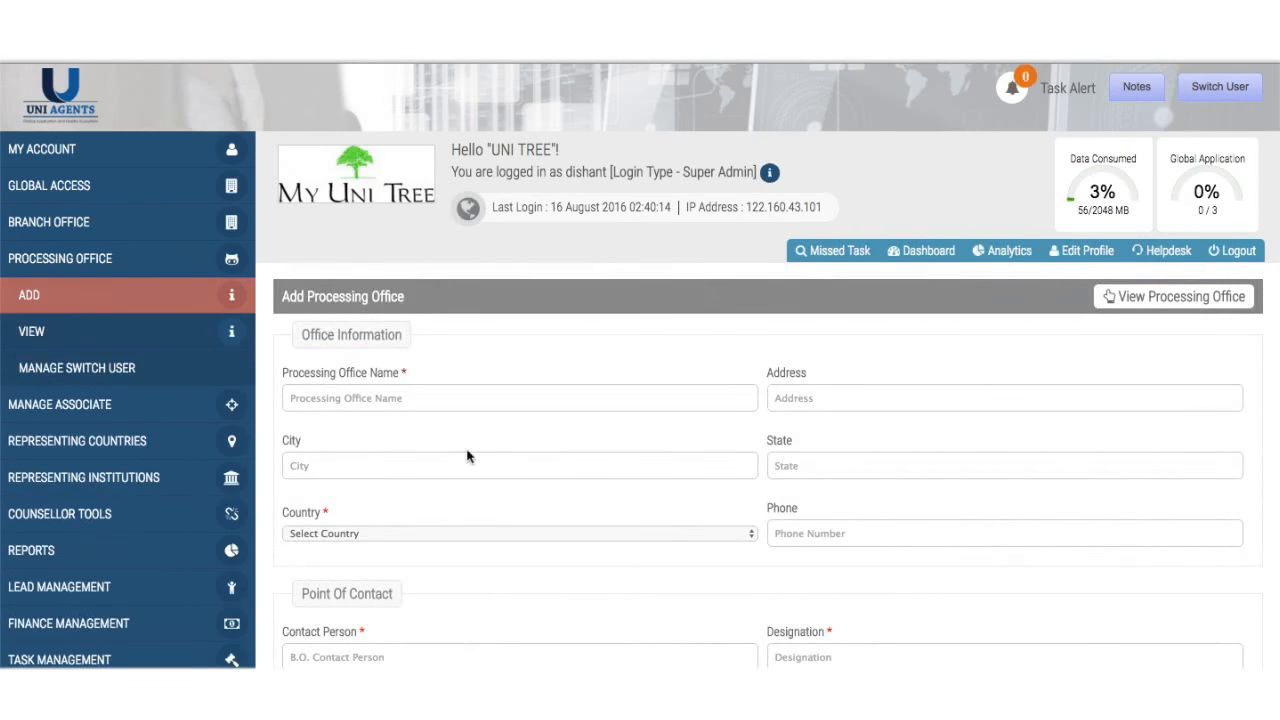
scroll(466, 455, "down", 3)
scroll(469, 450, "up", 3)
left_click(589, 262)
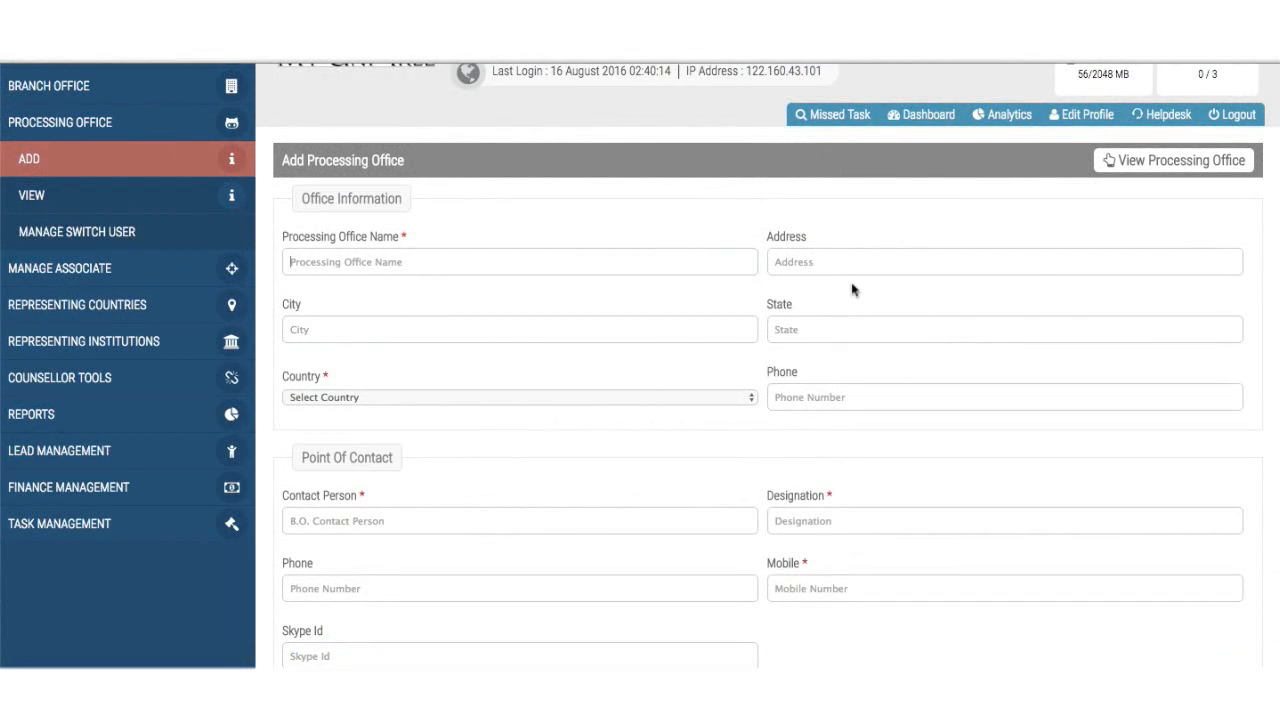
left_click(779, 259)
scroll(594, 480, "down", 3)
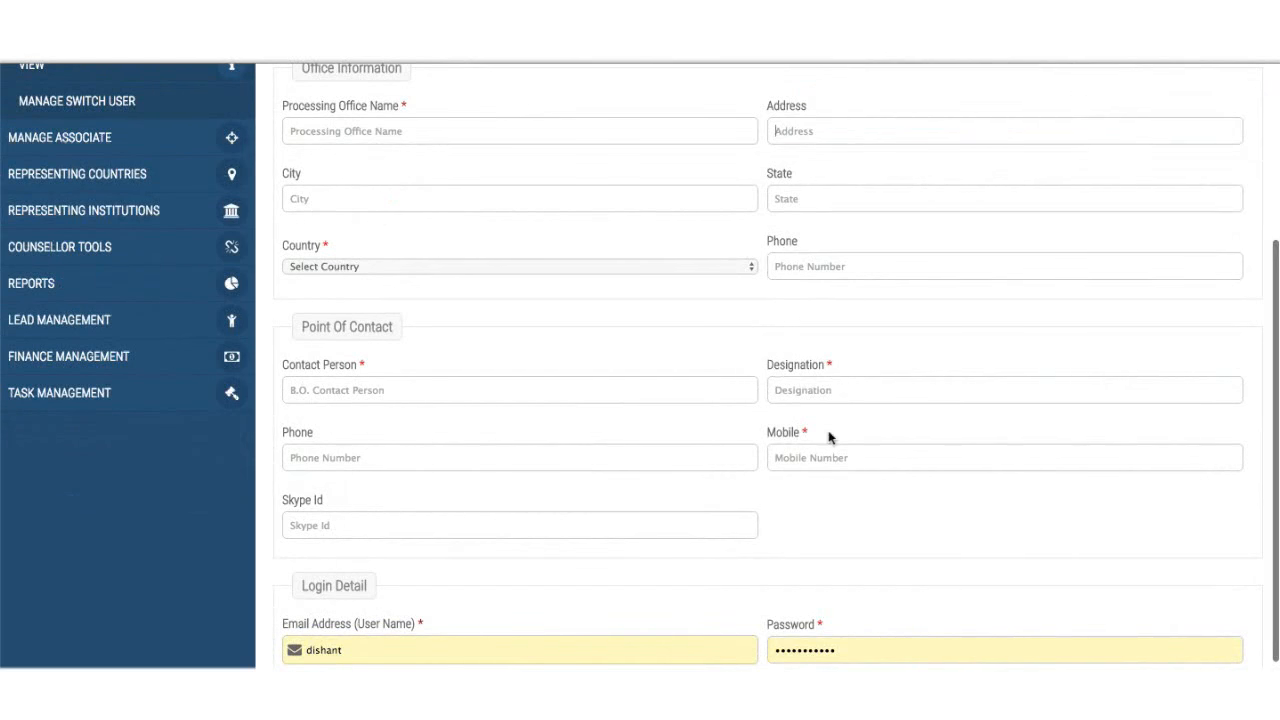
scroll(640, 525, "down", 2)
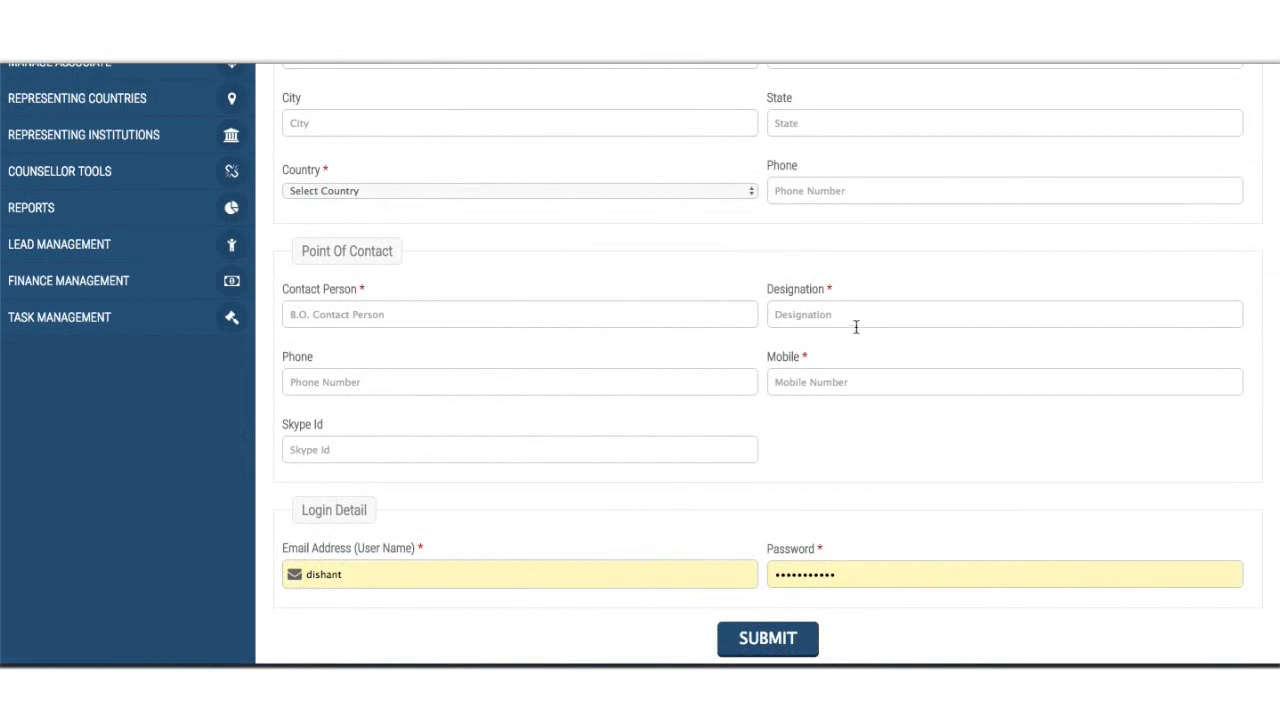
scroll(854, 334, "up", 2)
left_click(843, 395)
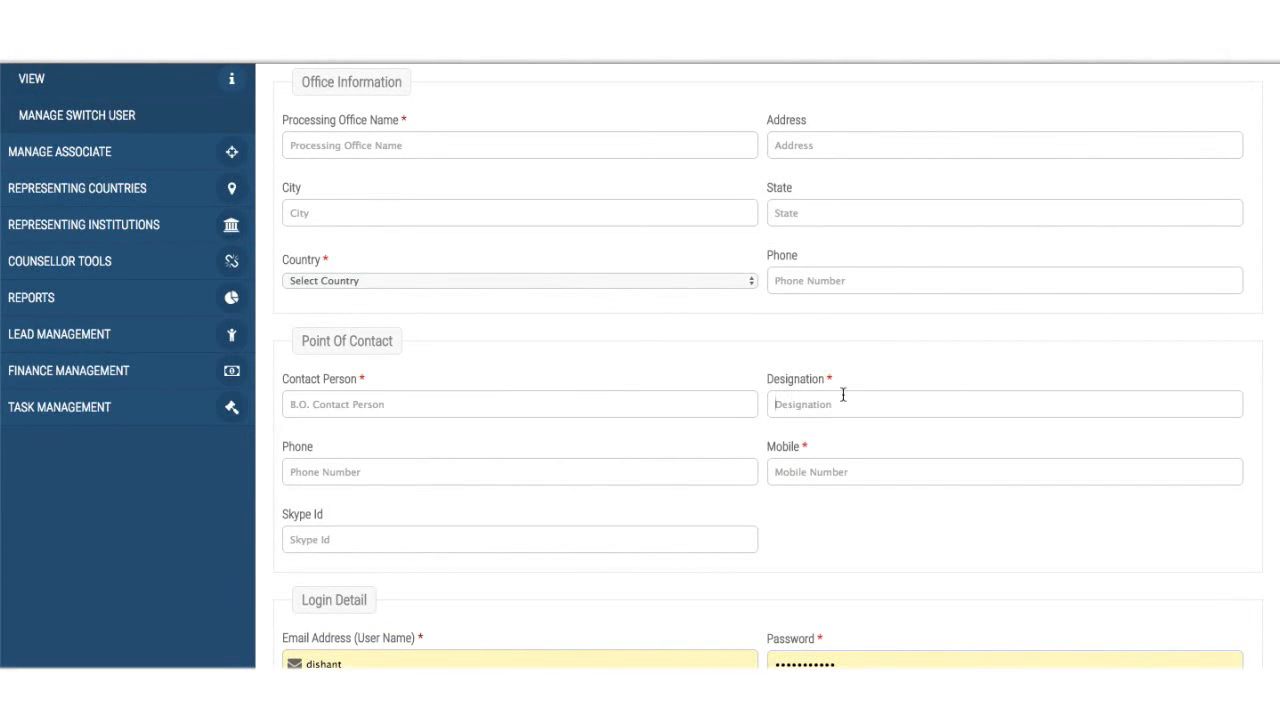
scroll(843, 395, "up", 1)
scroll(366, 343, "up", 3)
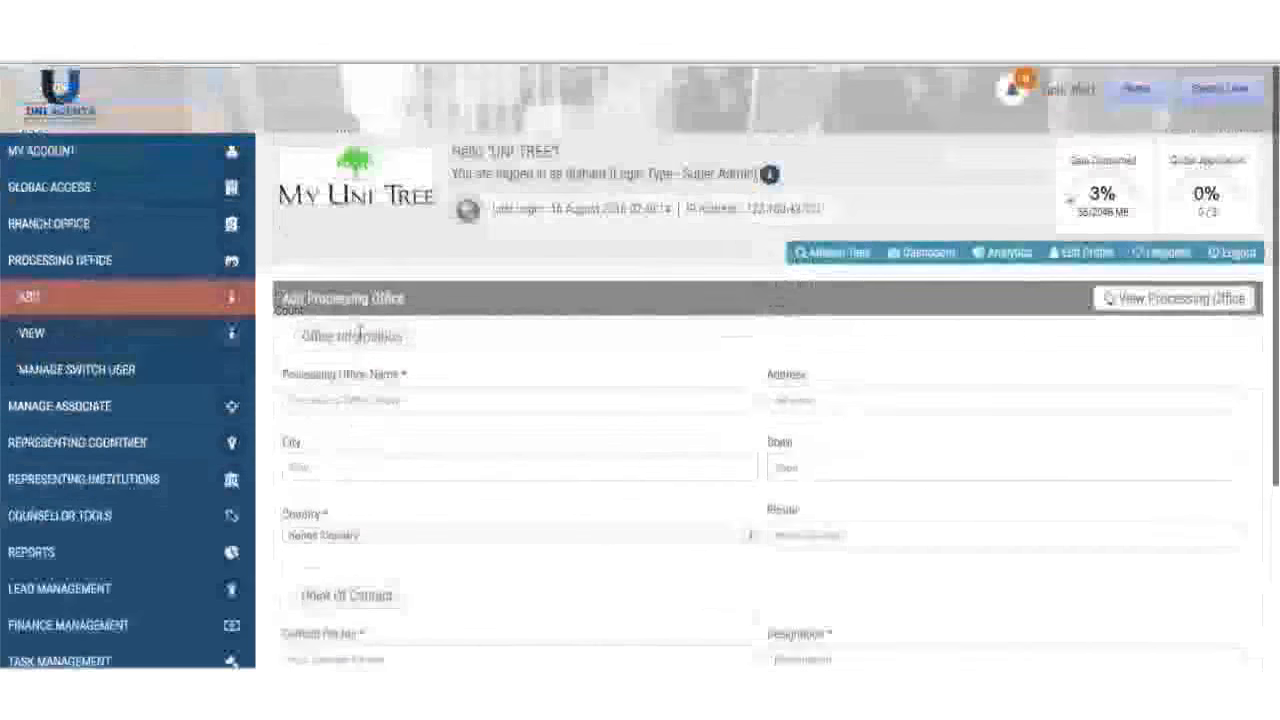
- Open Assign Institutions for Unitree PRO from the processing office list
left_click(88, 345)
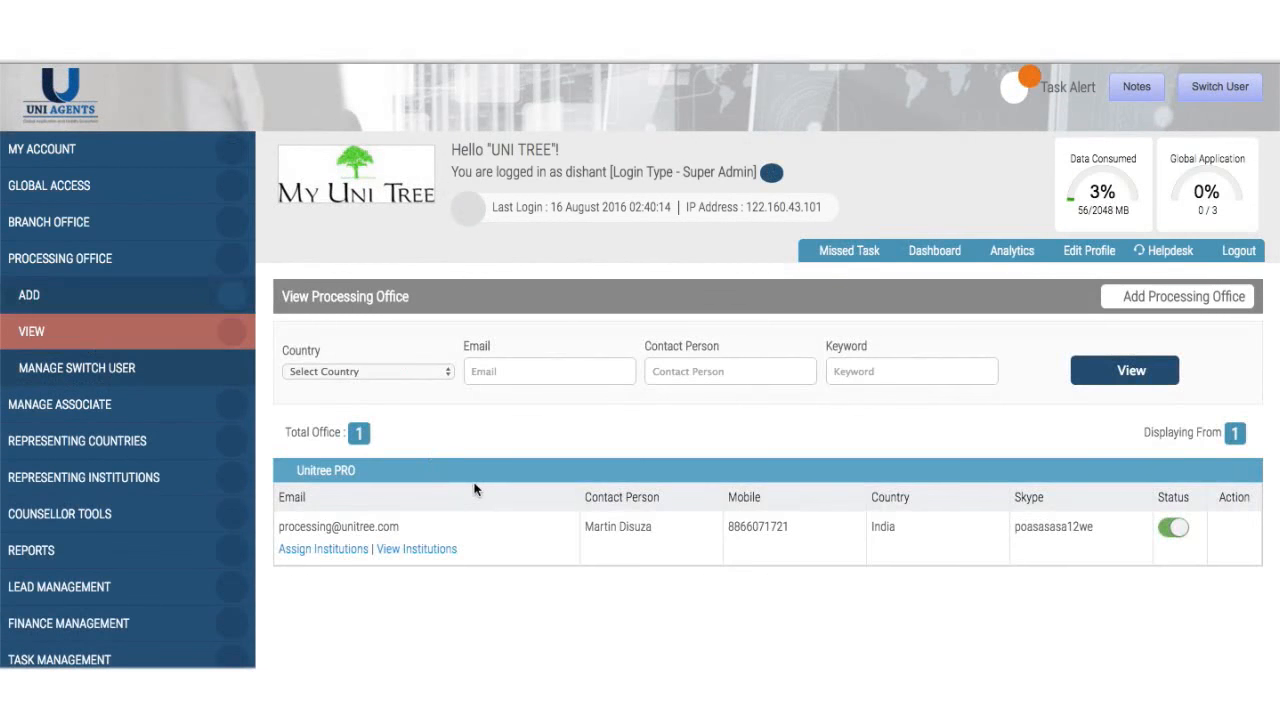
scroll(474, 488, "down", 1)
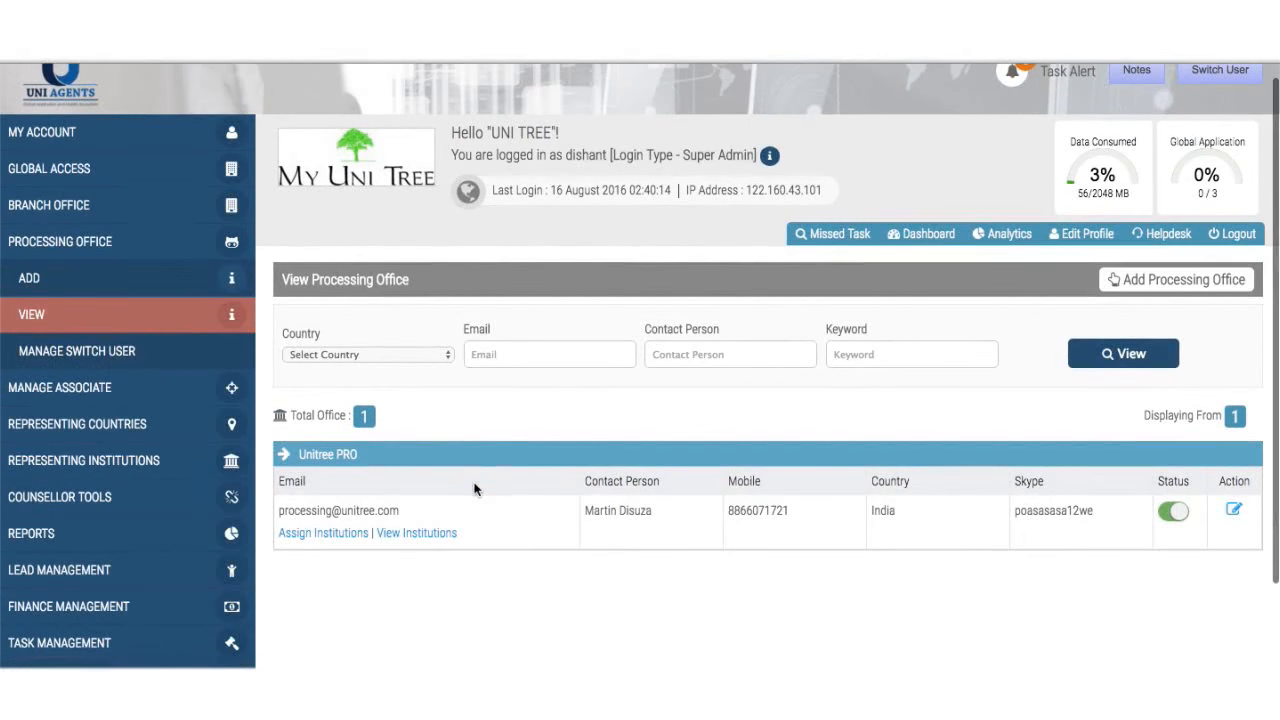
left_click(330, 534)
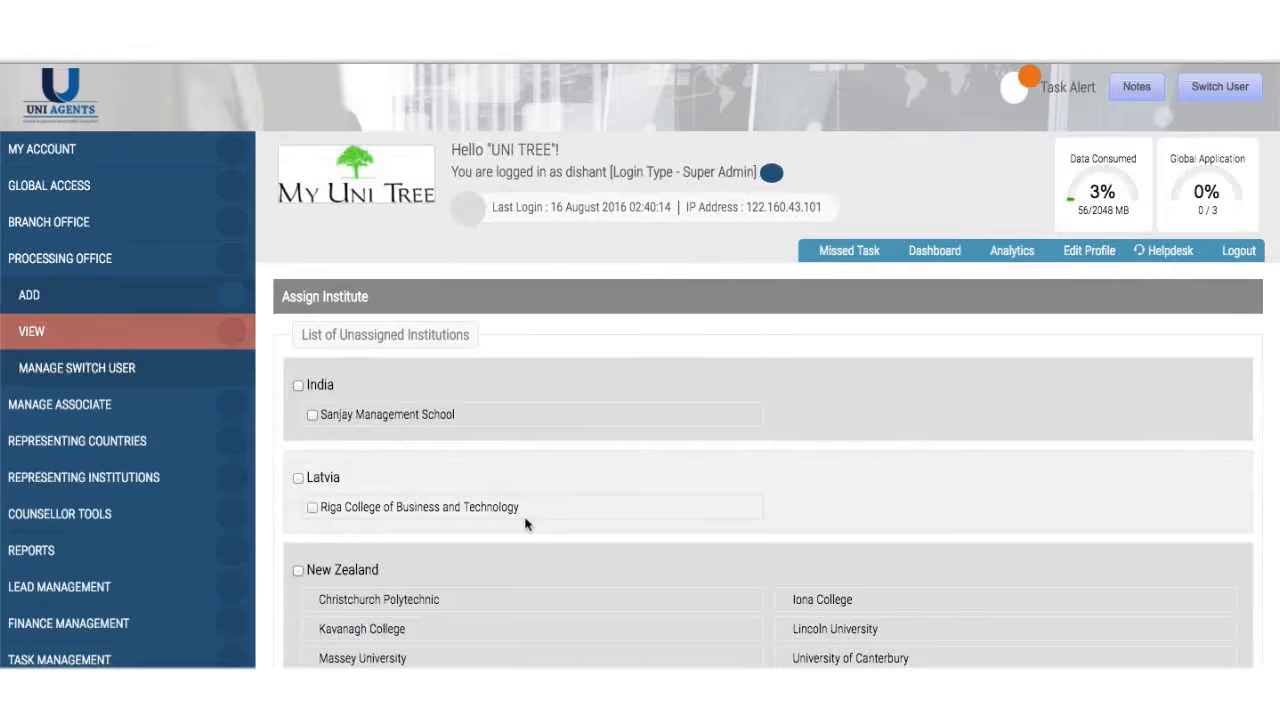
scroll(526, 523, "down", 10)
scroll(526, 523, "down", 2)
scroll(526, 523, "up", 10)
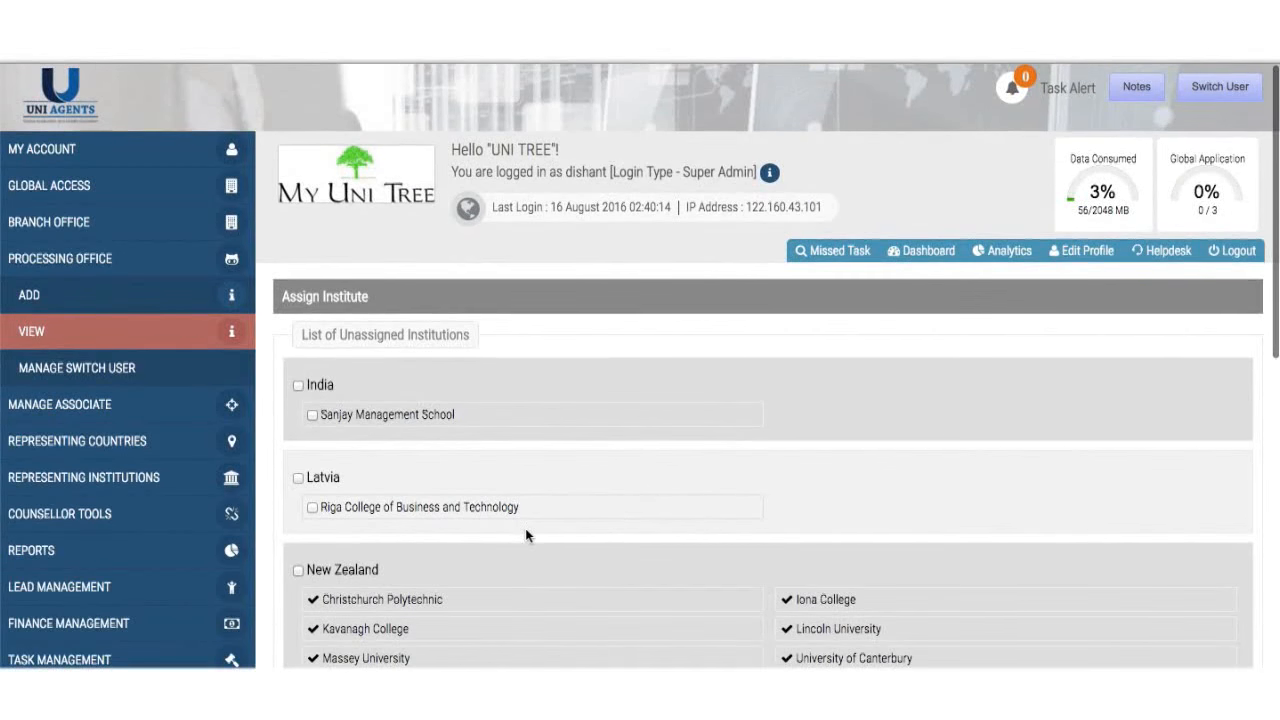
scroll(527, 536, "down", 10)
scroll(527, 536, "up", 6)
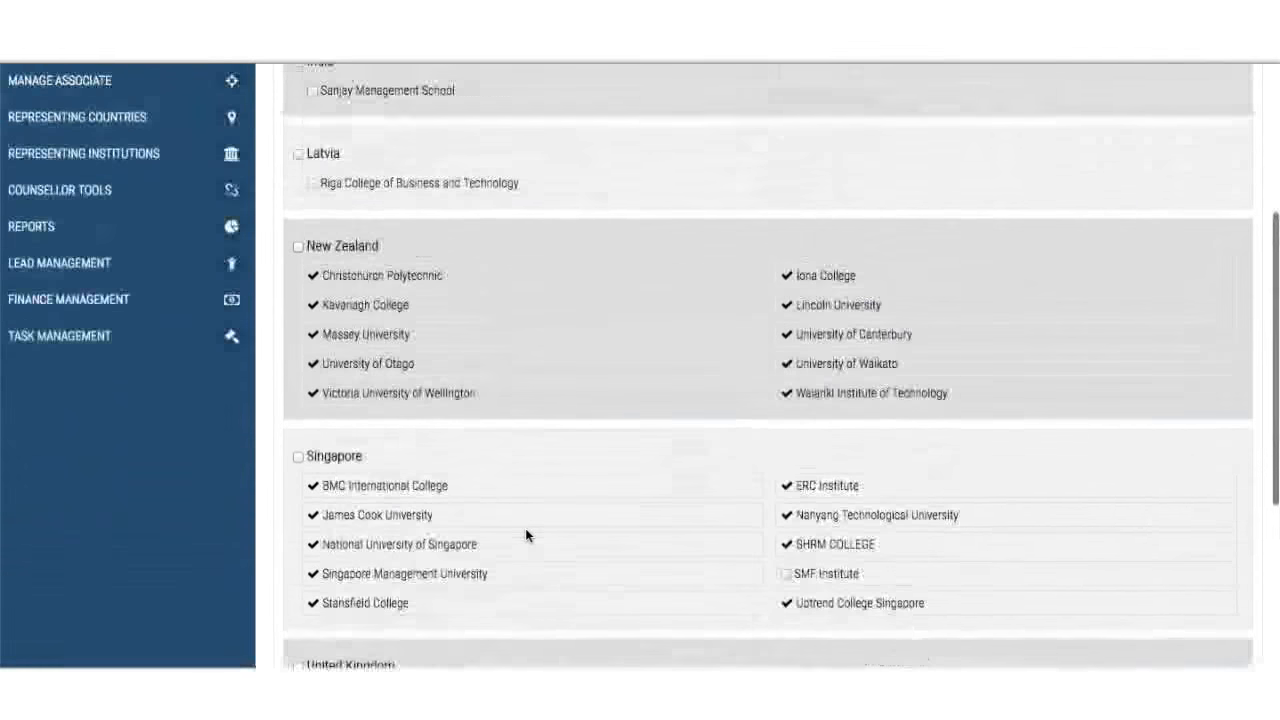
scroll(525, 536, "up", 6)
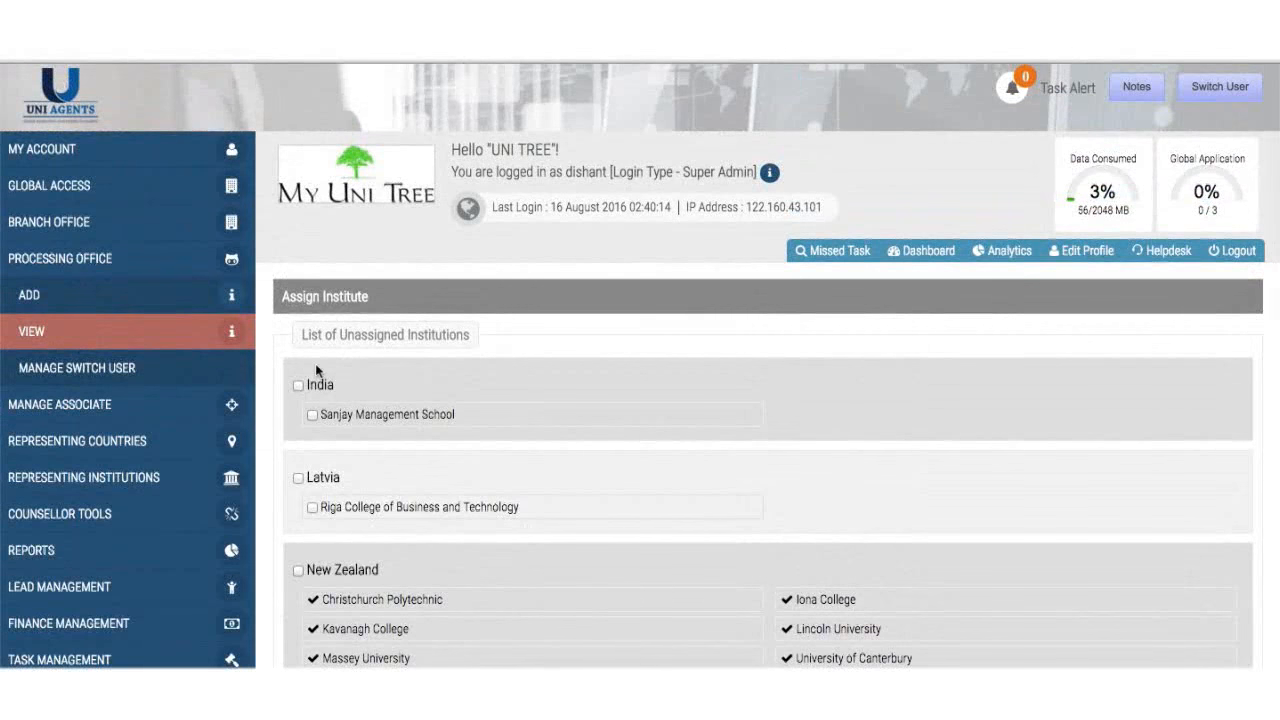
- Assign all India and Latvia institutions, save with Update, and return to the office list
left_click(298, 385)
left_click(298, 478)
scroll(580, 430, "down", 10)
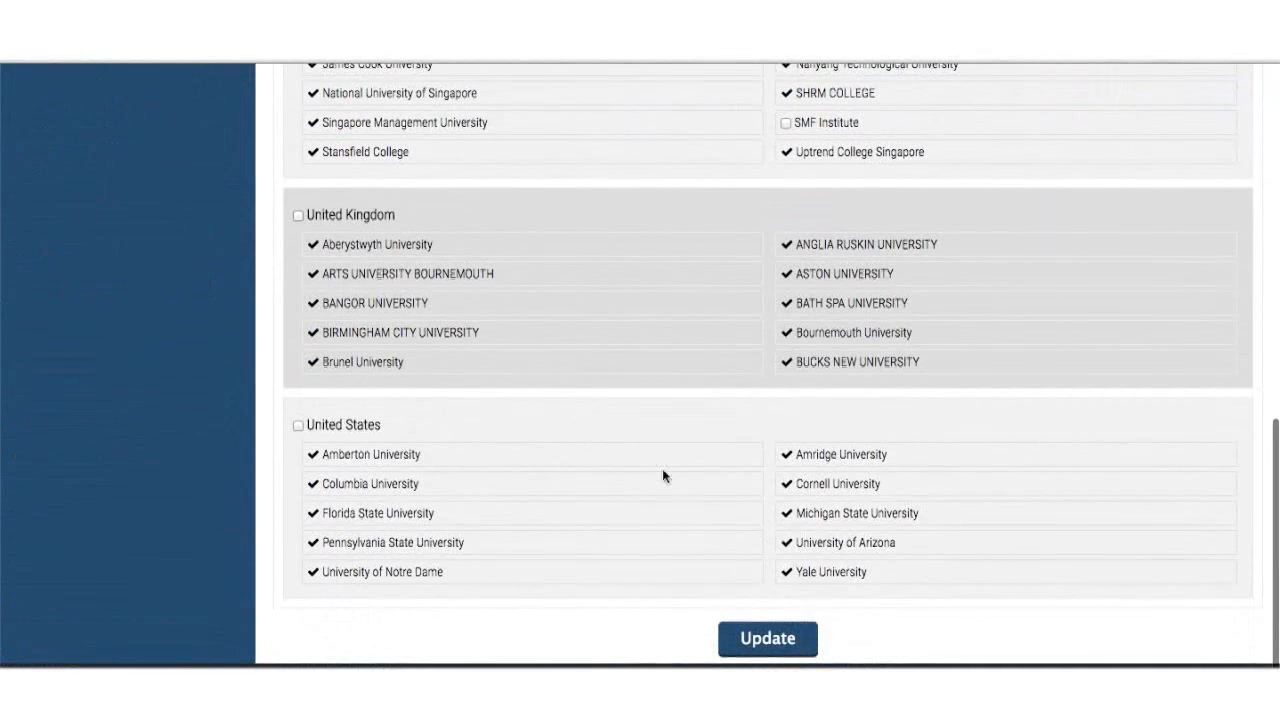
left_click(791, 646)
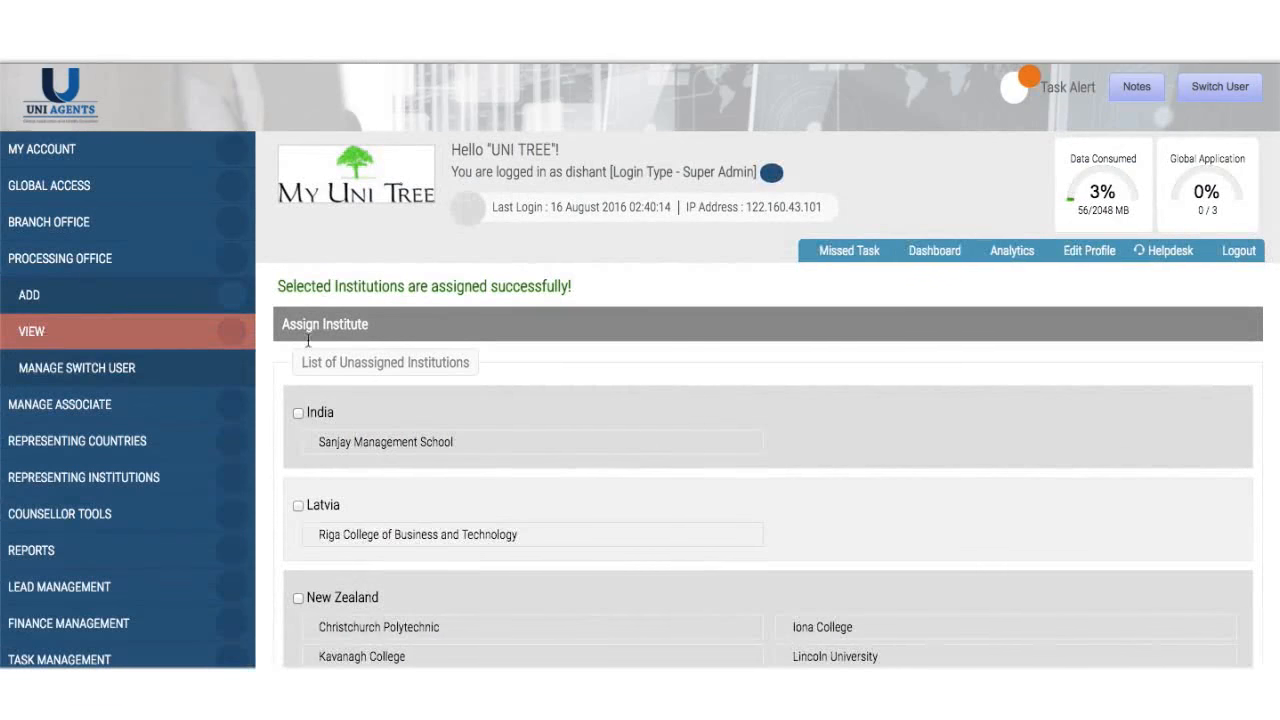
left_click(120, 332)
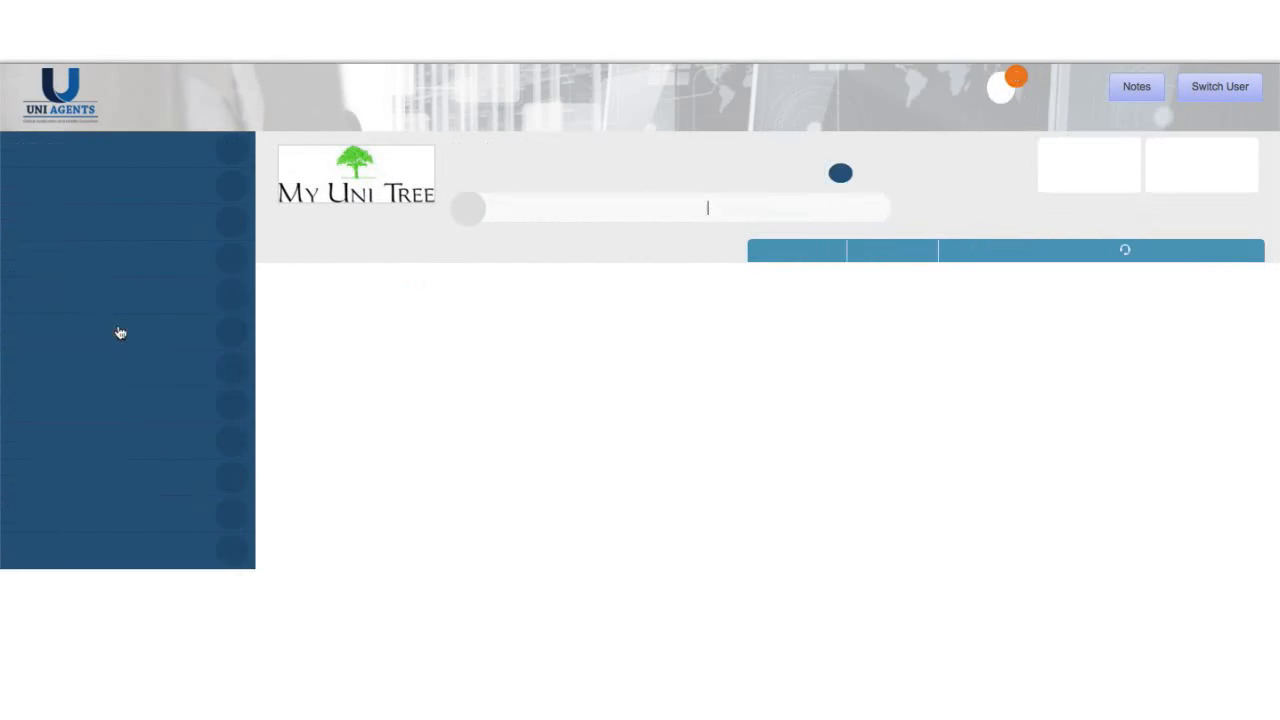
scroll(391, 486, "down", 1)
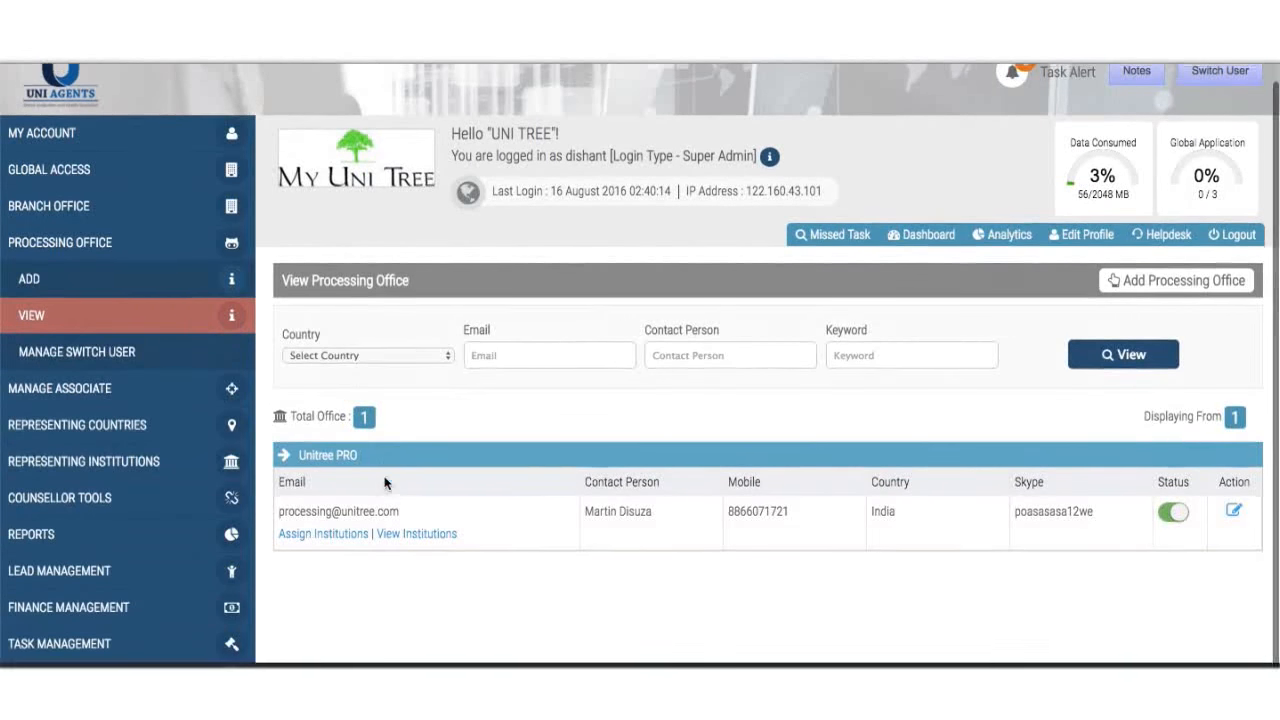
- Review Unitree PRO's assigned institutions, then go to Processing Office > Manage Switch User
left_click(418, 535)
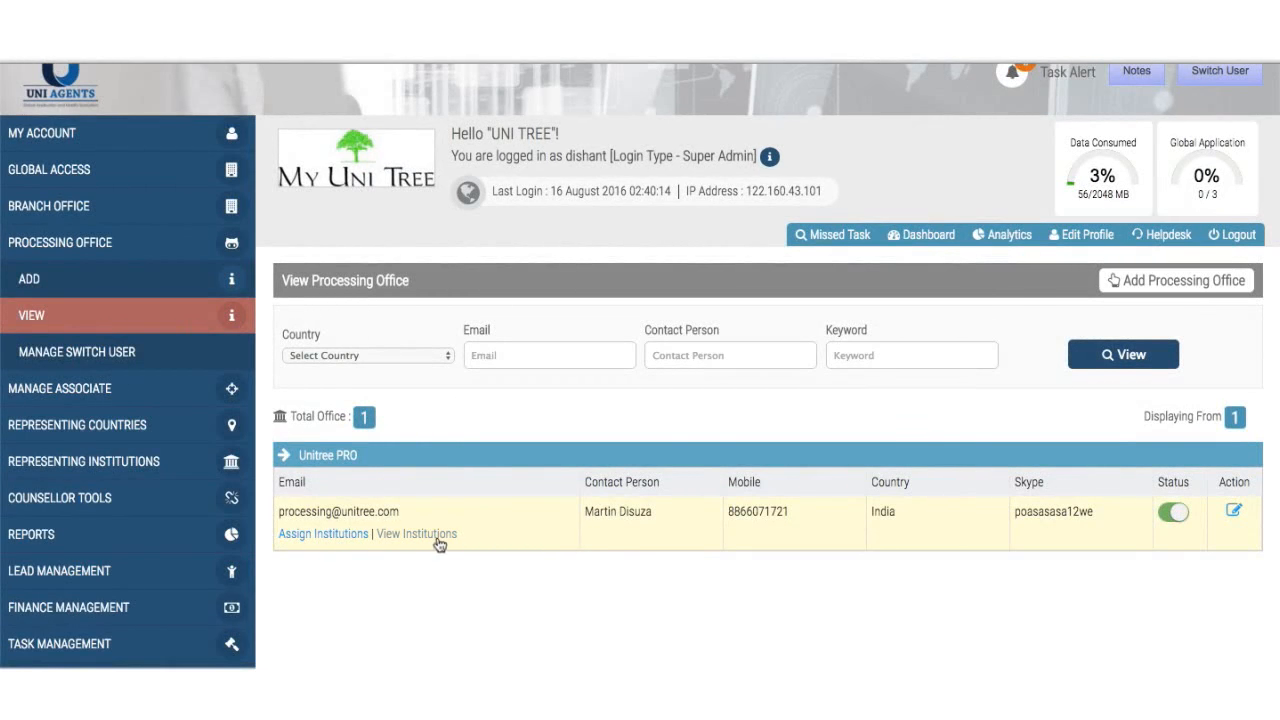
left_click(440, 543)
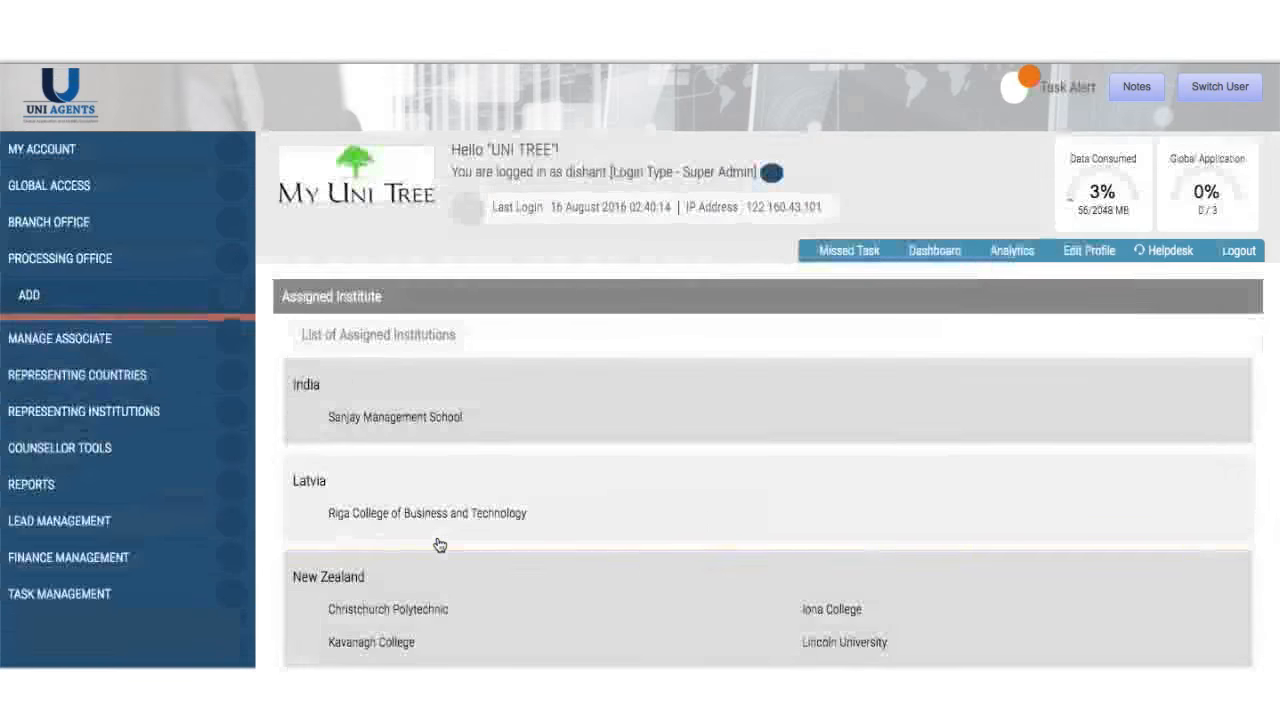
scroll(440, 545, "down", 5)
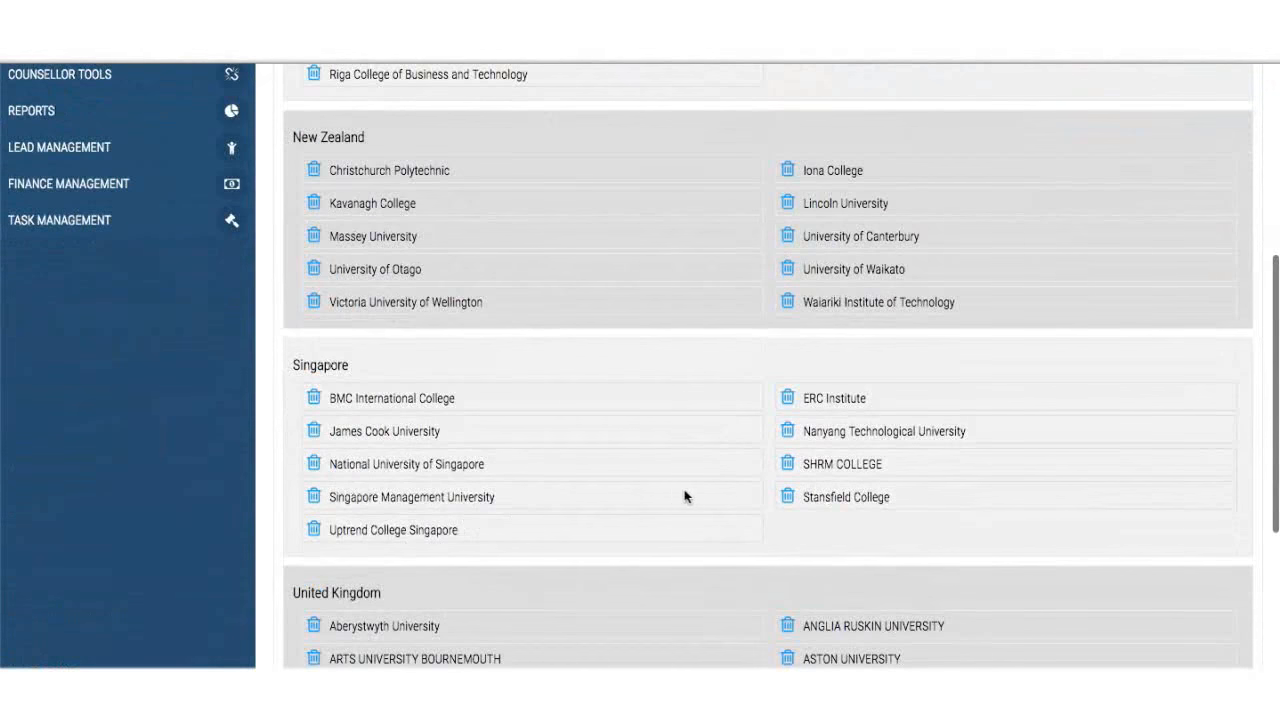
scroll(501, 396, "up", 3)
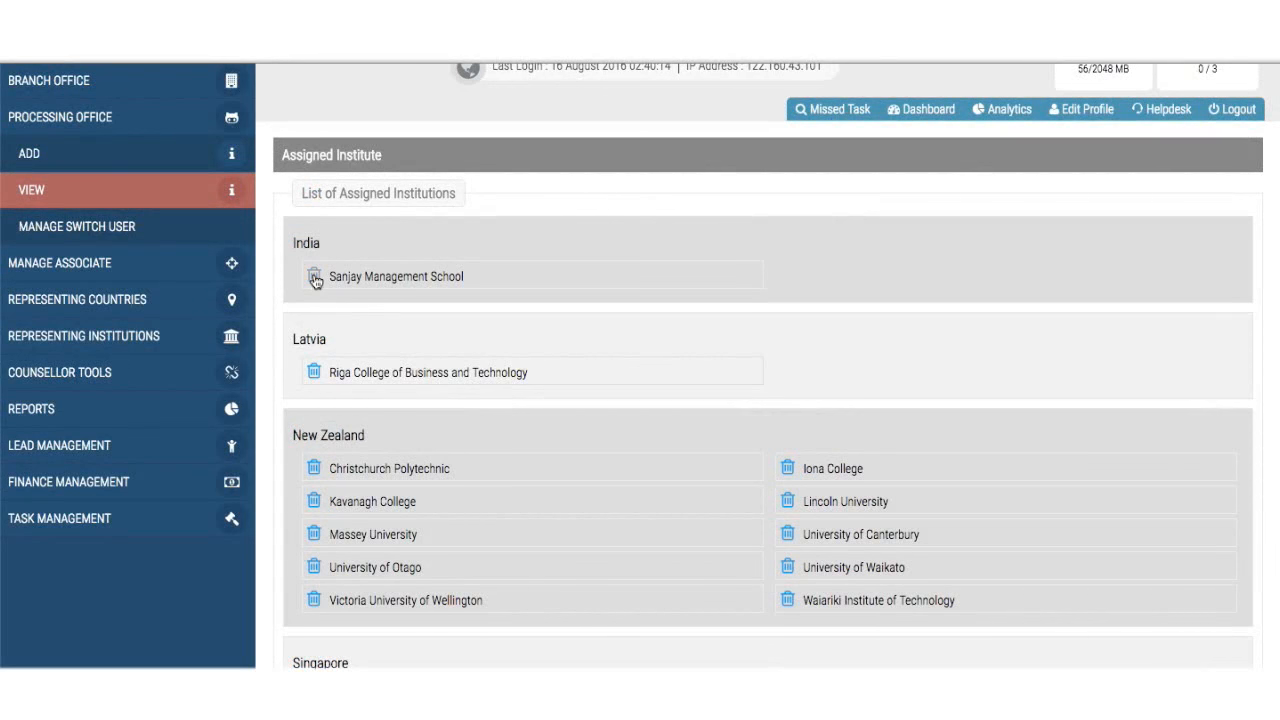
left_click(140, 228)
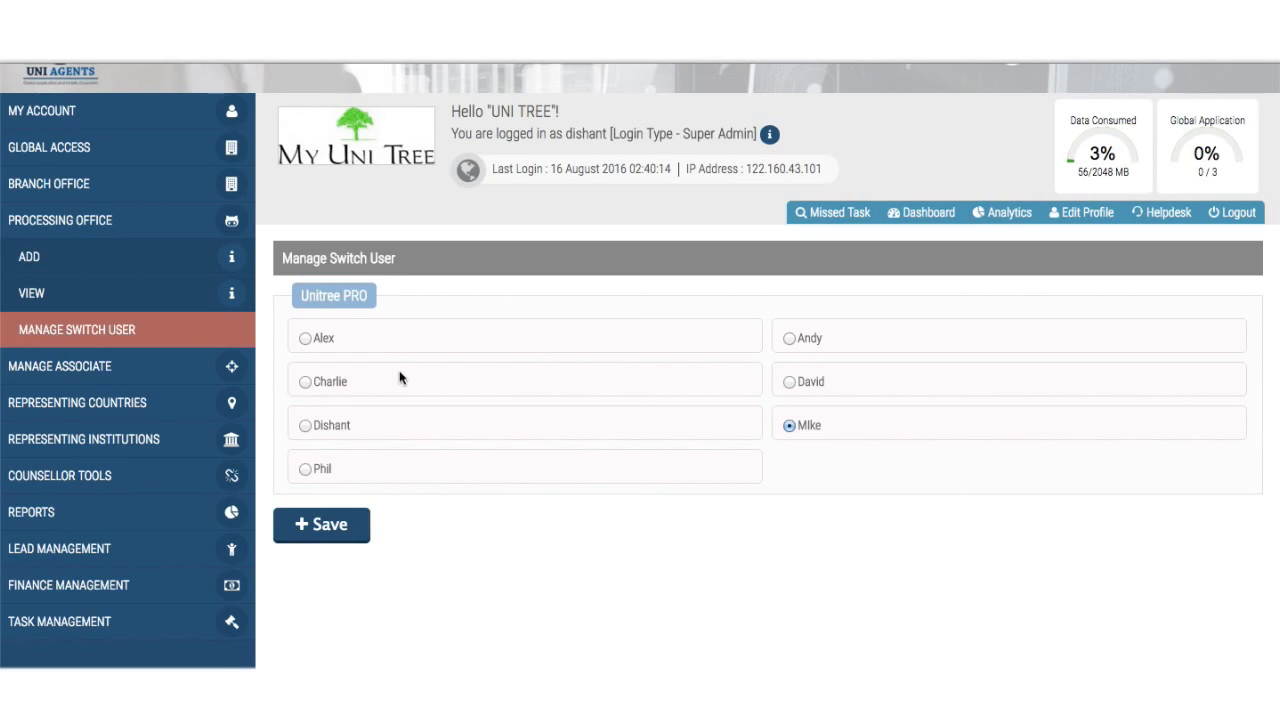
- Choose Phil as Unitree PRO's switch user and glance at the Switch User options
left_click(305, 470)
scroll(851, 346, "up", 1)
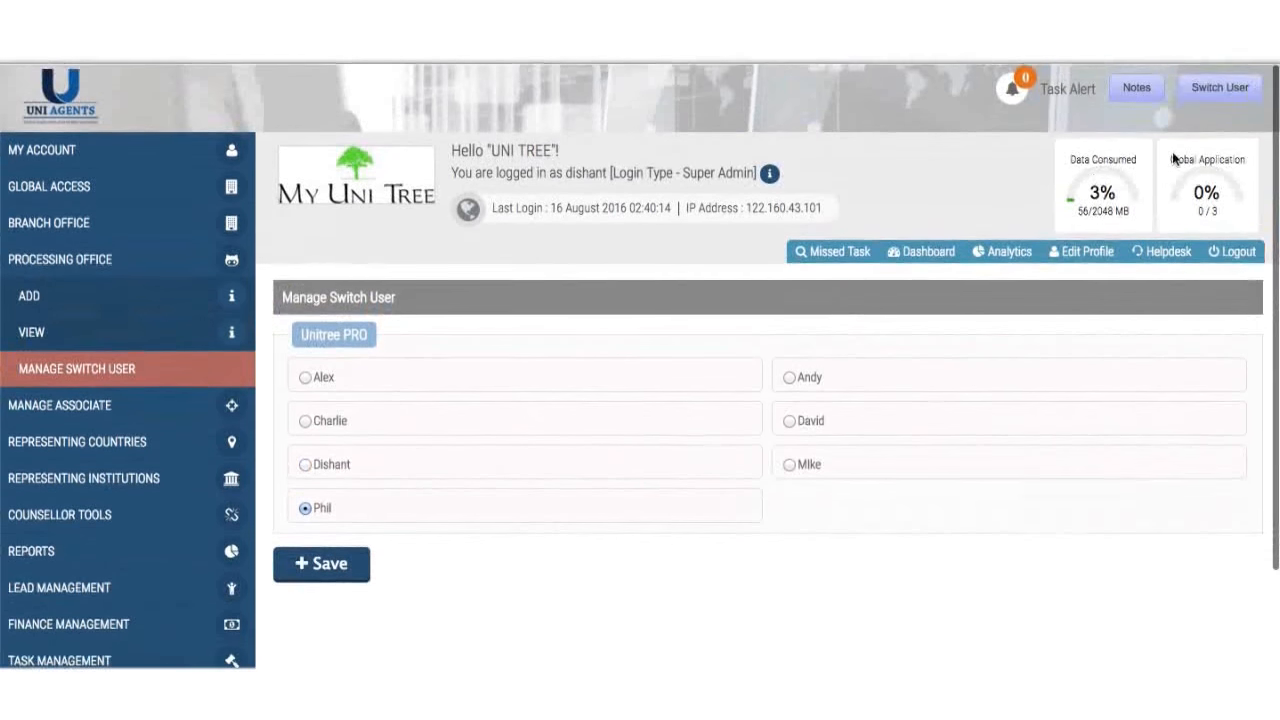
left_click(1228, 90)
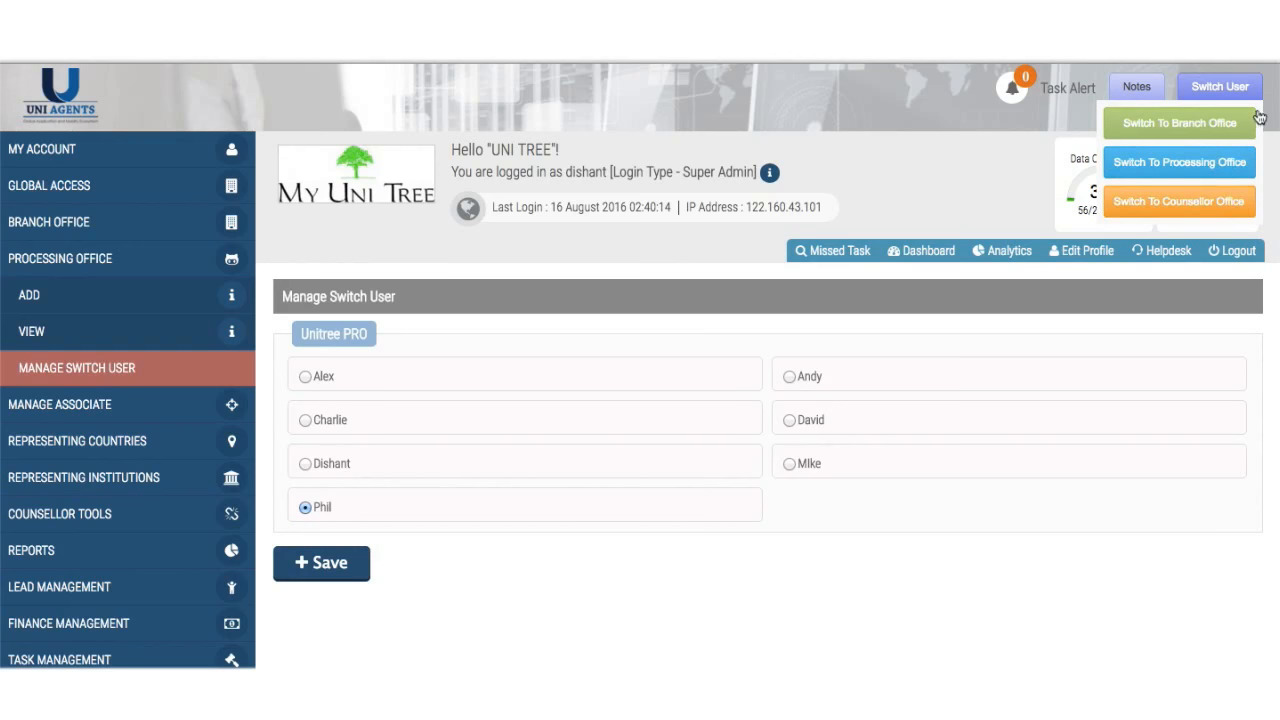
left_click(1234, 204)
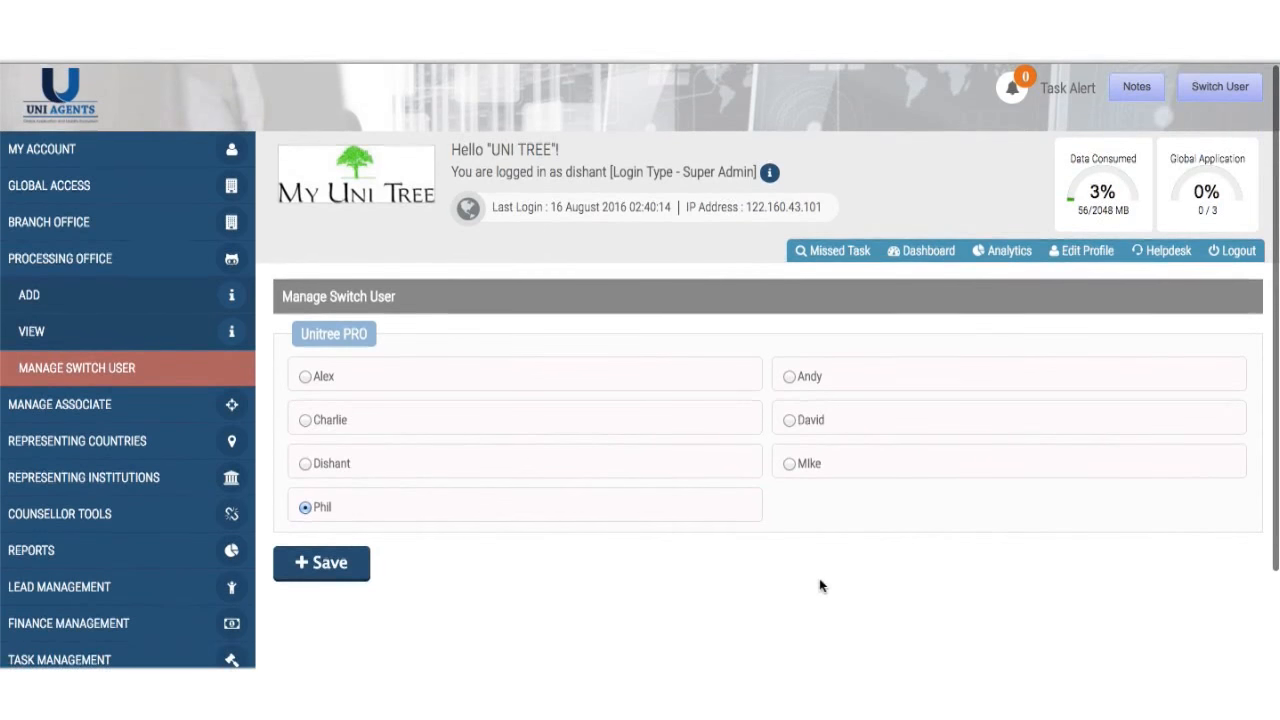
- Collapse Processing Office and expand Manage Associate in the sidebar
left_click(136, 275)
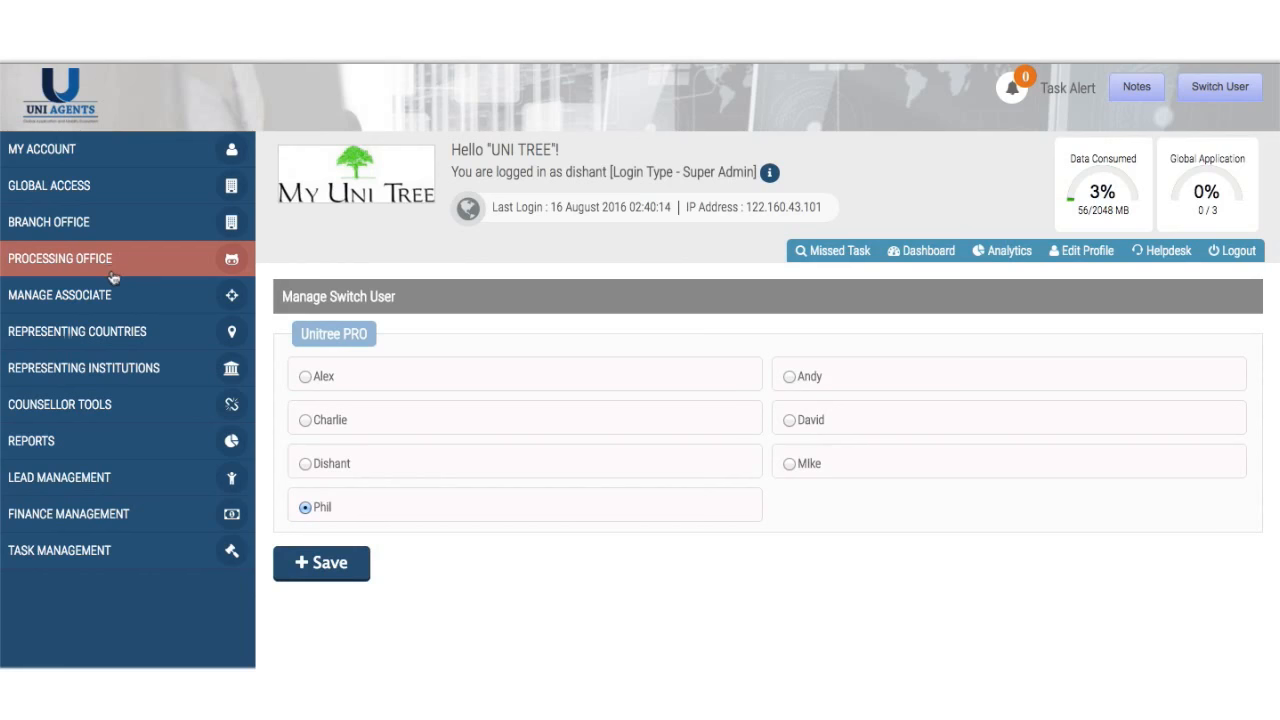
scroll(113, 277, "down", 2)
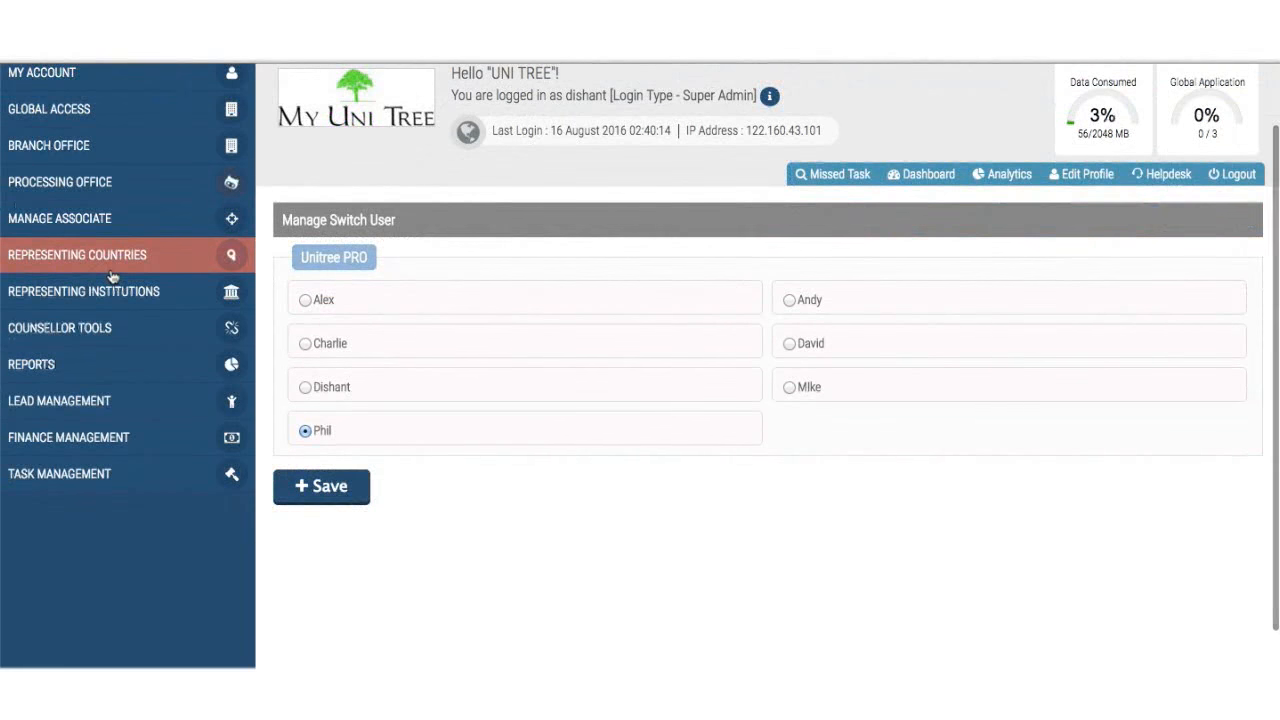
scroll(118, 252, "up", 1)
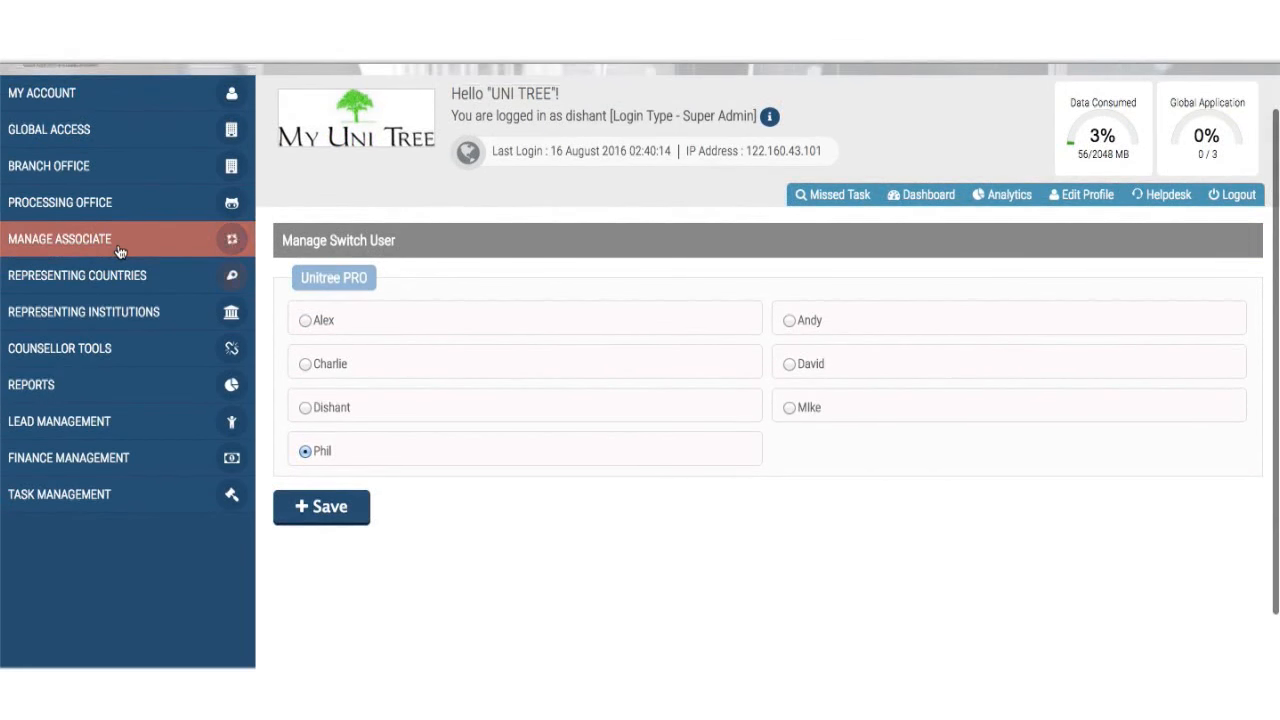
left_click(119, 250)
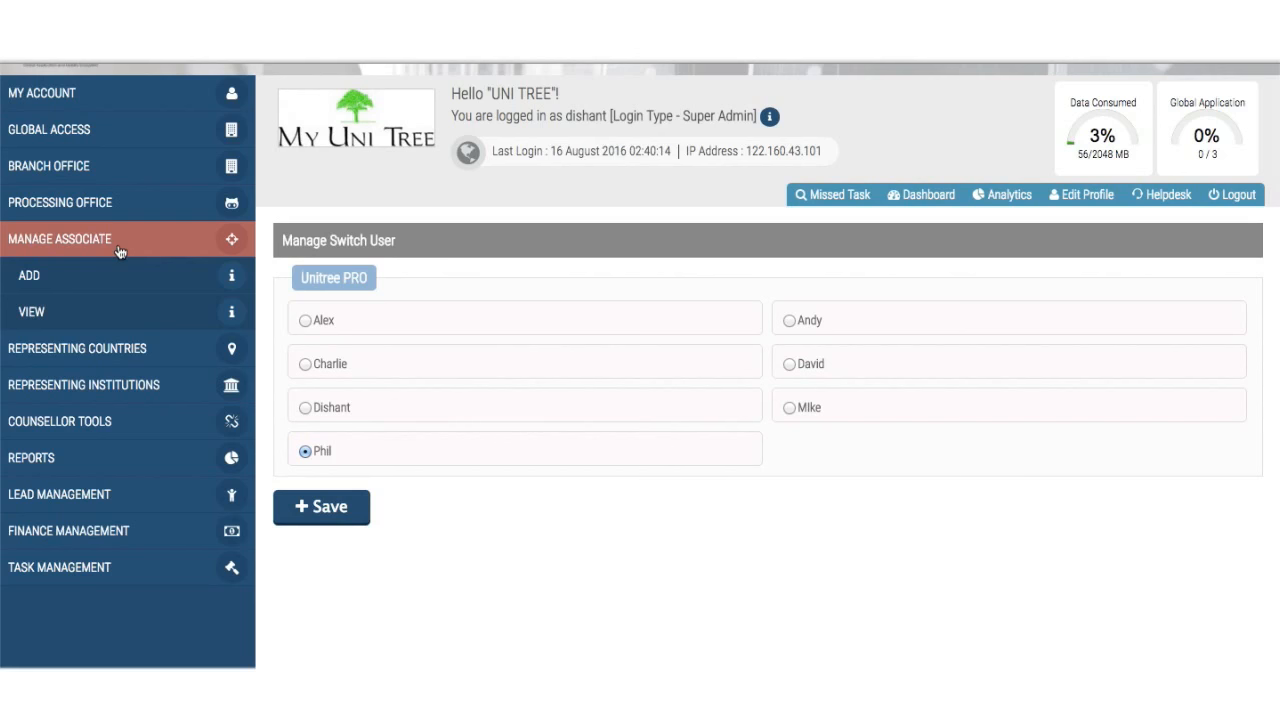
- Open Manage Associate > Add and review the empty associate information and point of contact sections
left_click(51, 278)
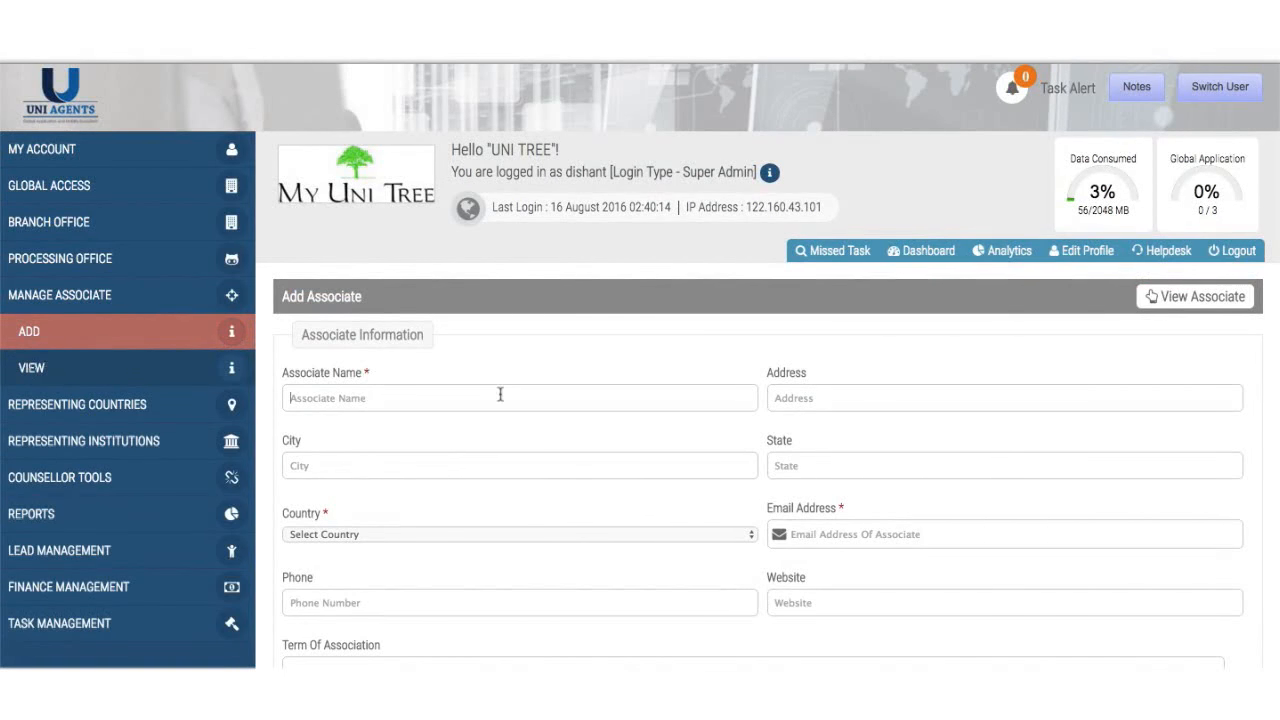
scroll(500, 397, "down", 3)
scroll(686, 422, "down", 2)
scroll(686, 422, "down", 3)
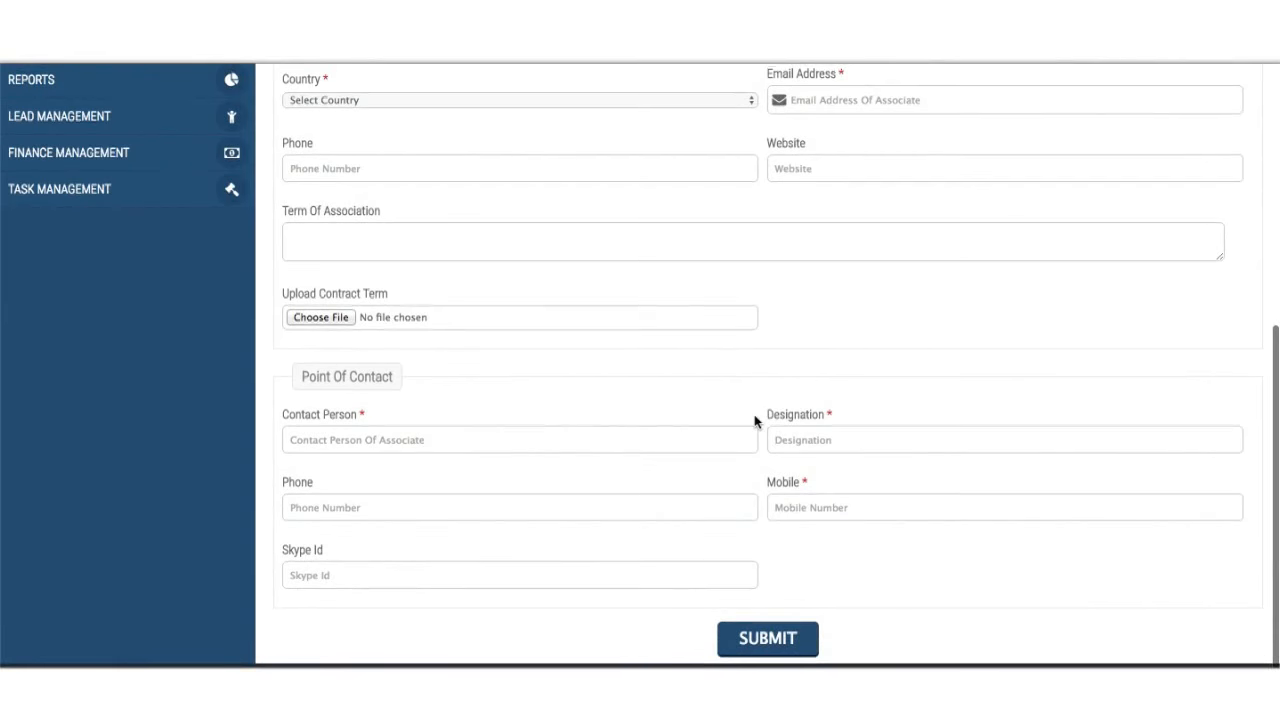
scroll(755, 418, "up", 5)
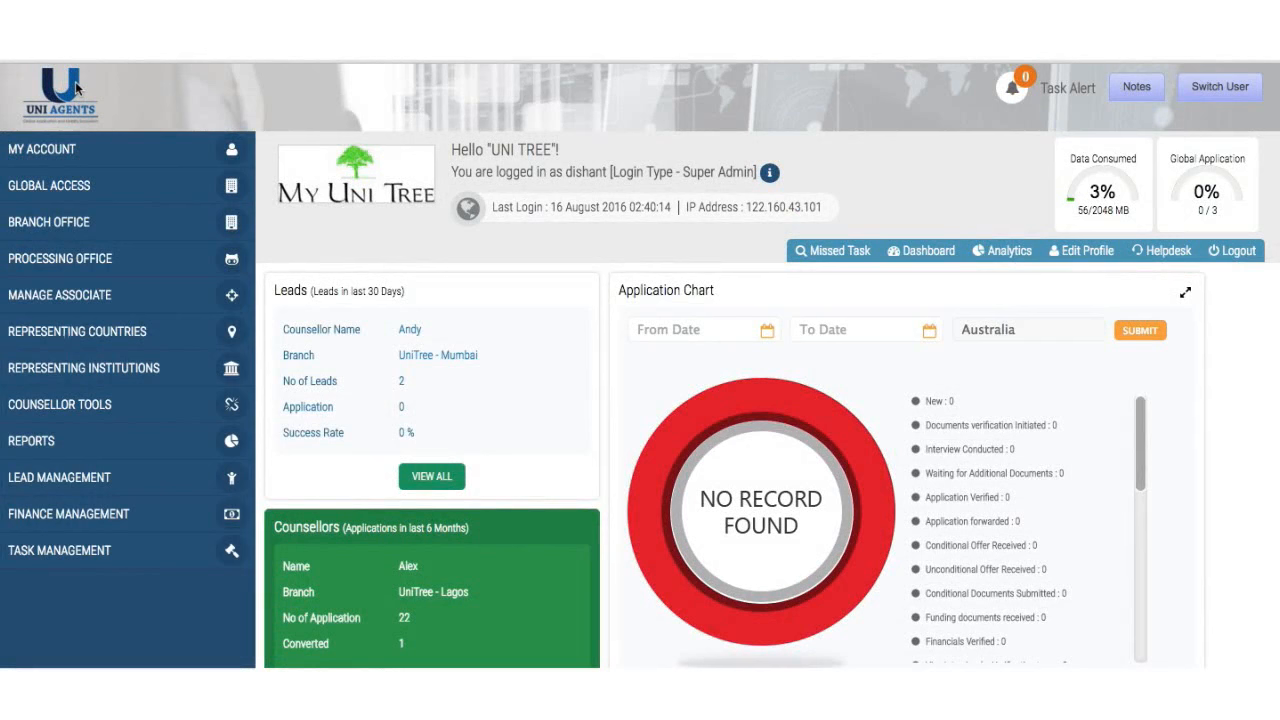
- Expand Manage Associate in the dashboard sidebar to show its Add and View options
left_click(96, 300)
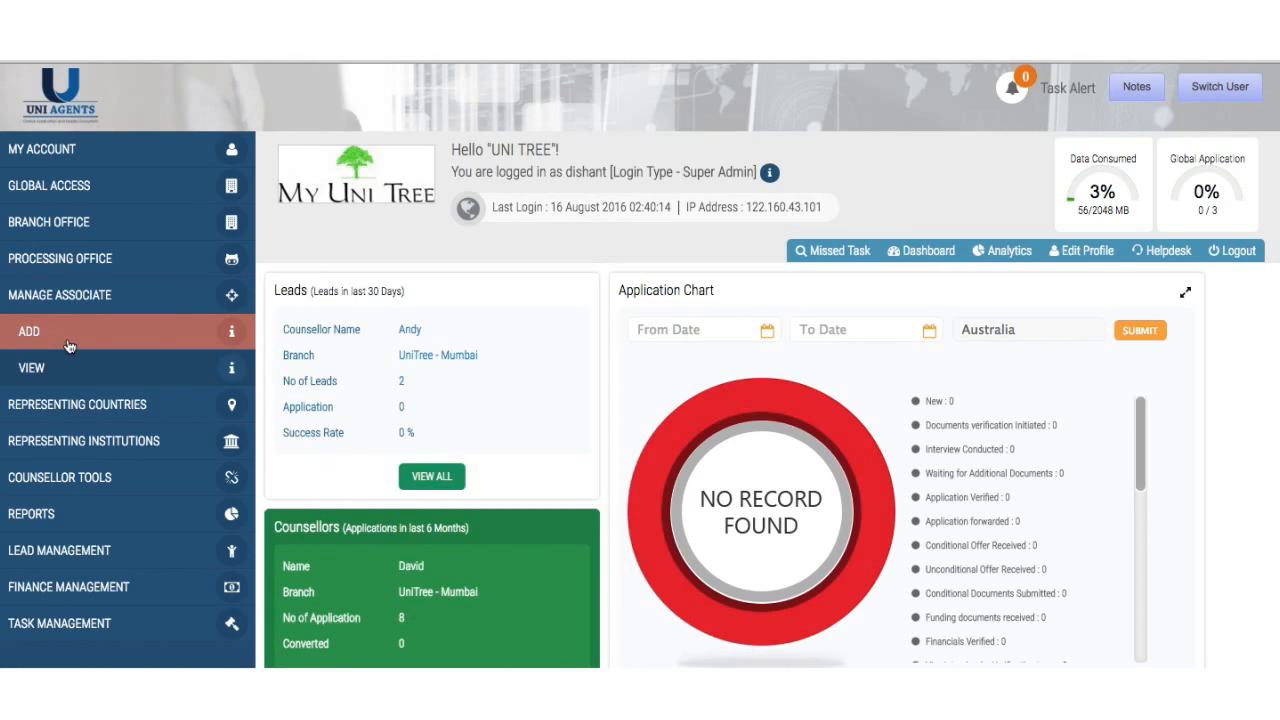
- Open a fresh Add Associate form and scroll down to Term Of Association
left_click(68, 346)
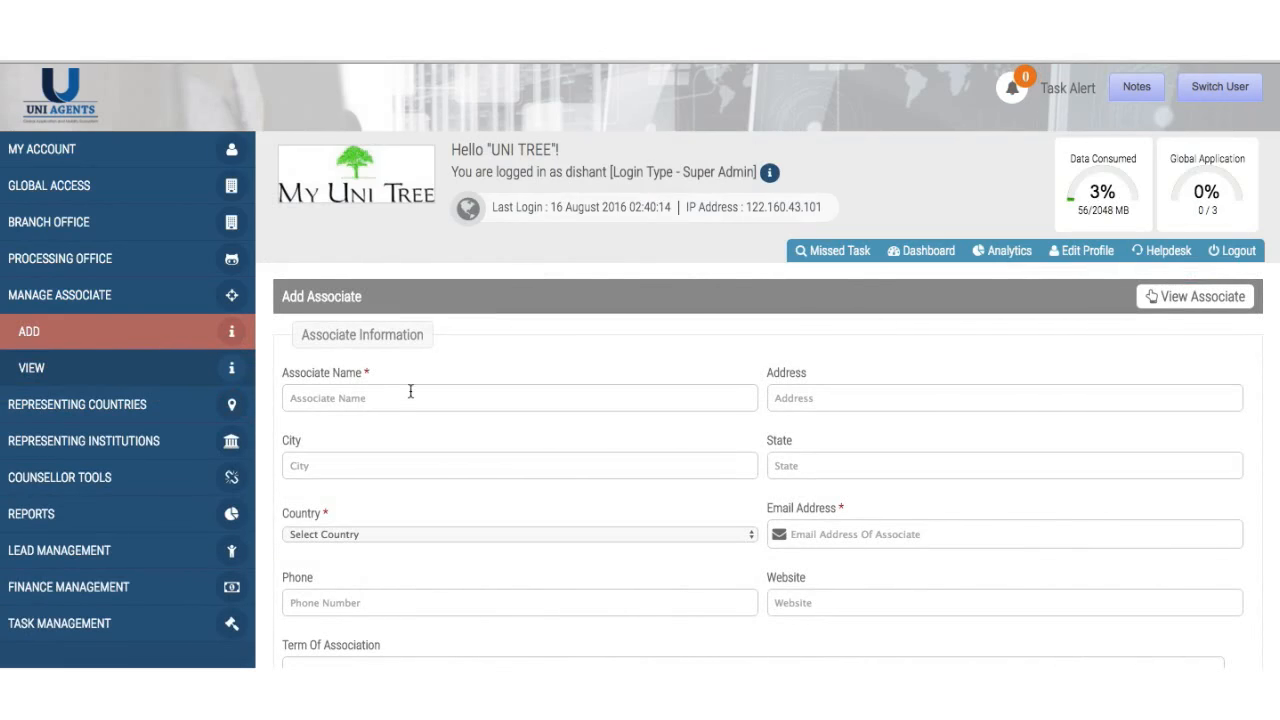
scroll(494, 441, "down", 3)
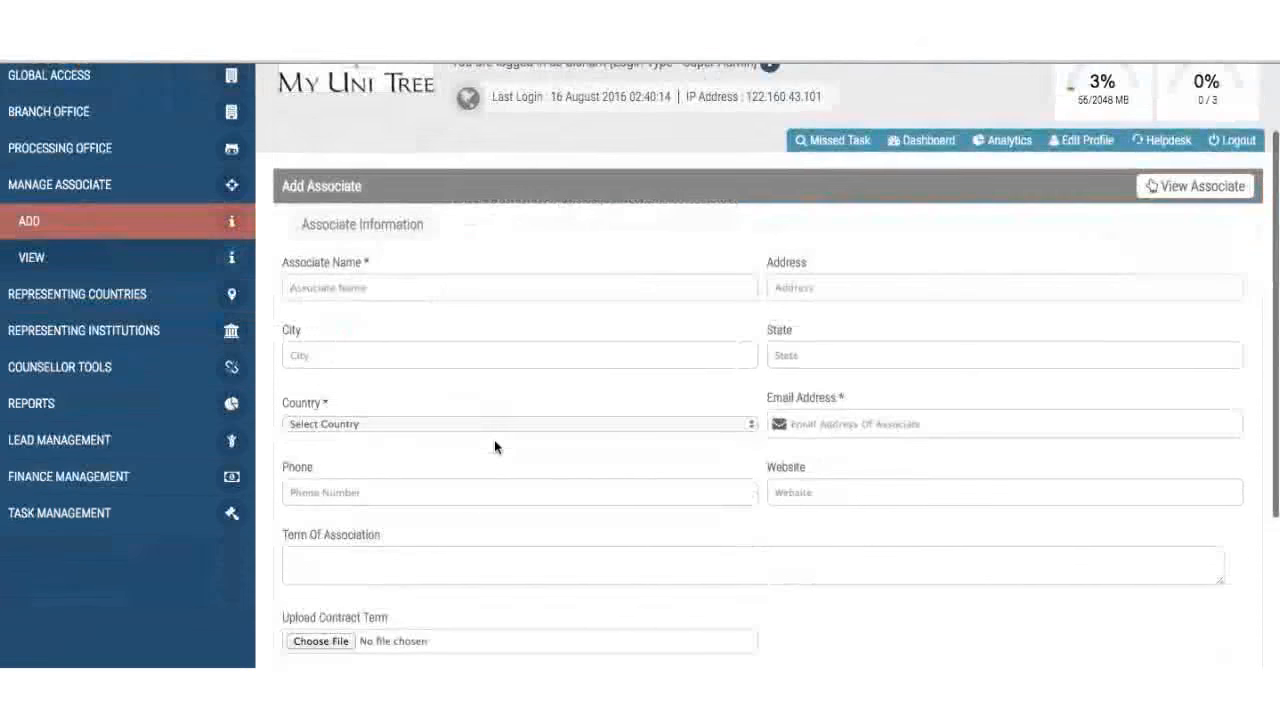
scroll(494, 441, "down", 2)
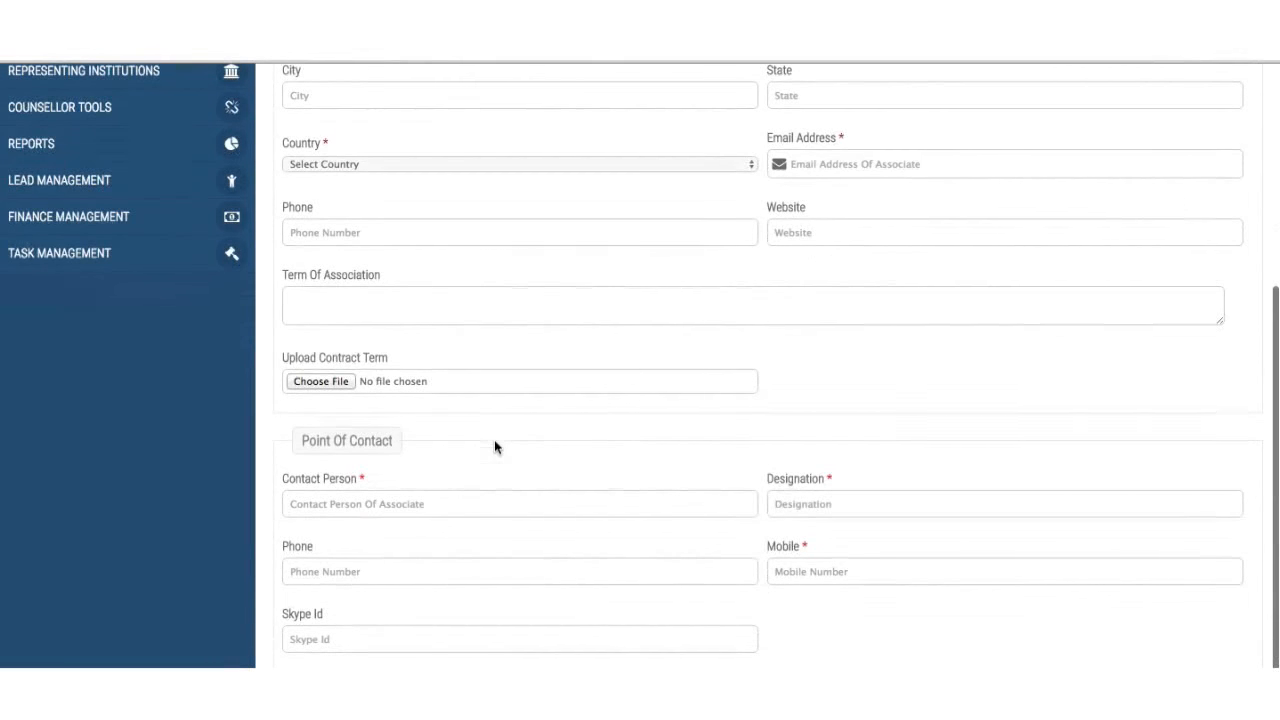
- Enter '5% First 10 applications >>>' as the Term Of Association
left_click(557, 316)
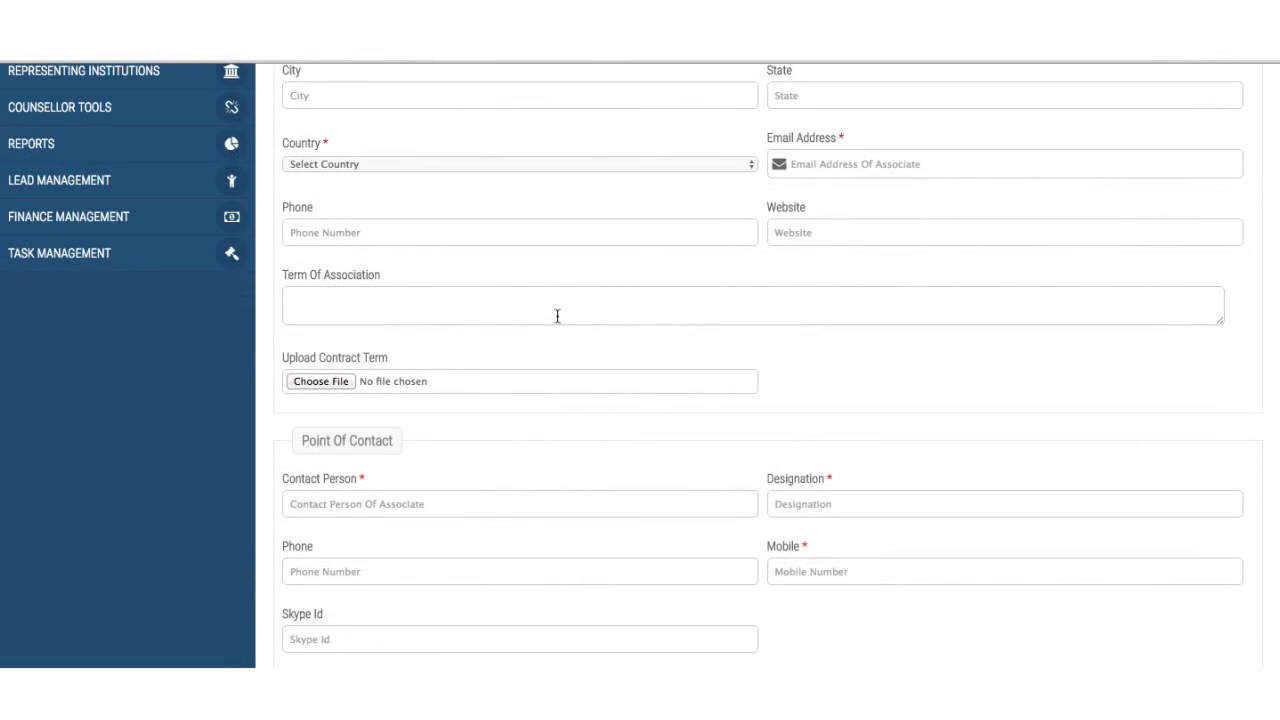
type("%")
key("BackSpace")
type("%")
key("BackSpace")
type("5% First 10 applications >>>")
scroll(537, 409, "down", 2)
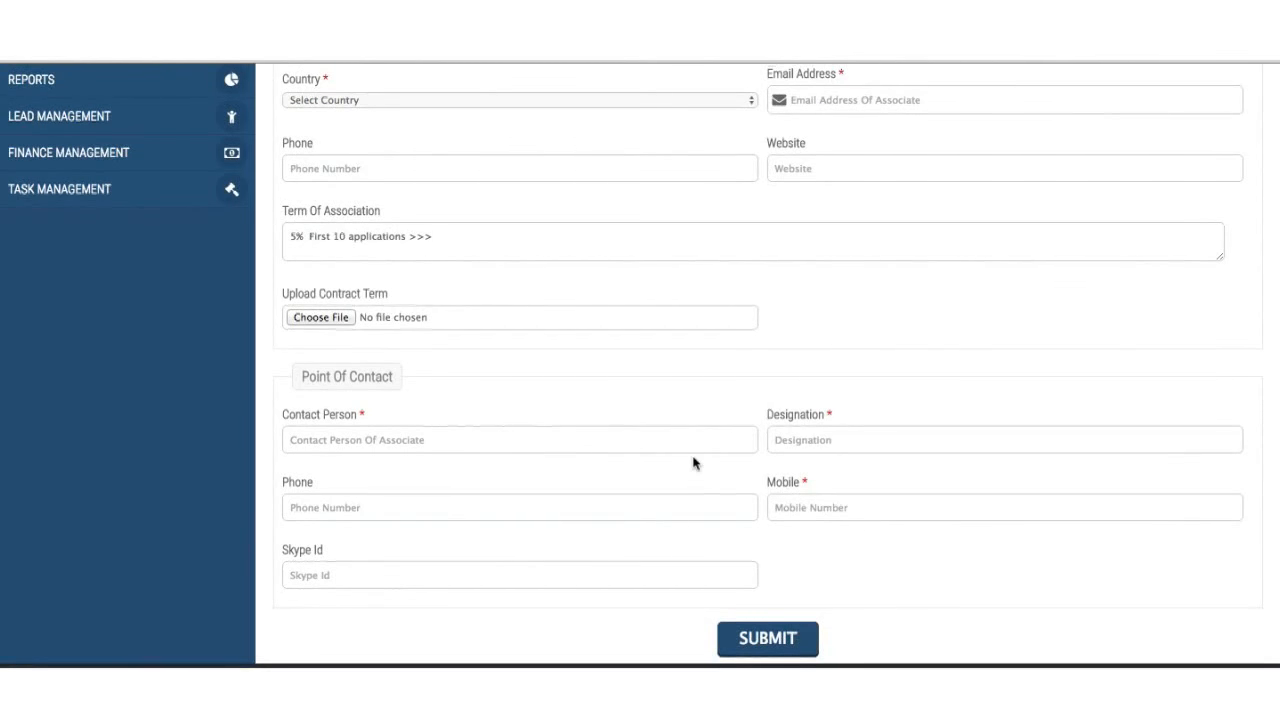
scroll(692, 463, "up", 3)
scroll(692, 463, "up", 3)
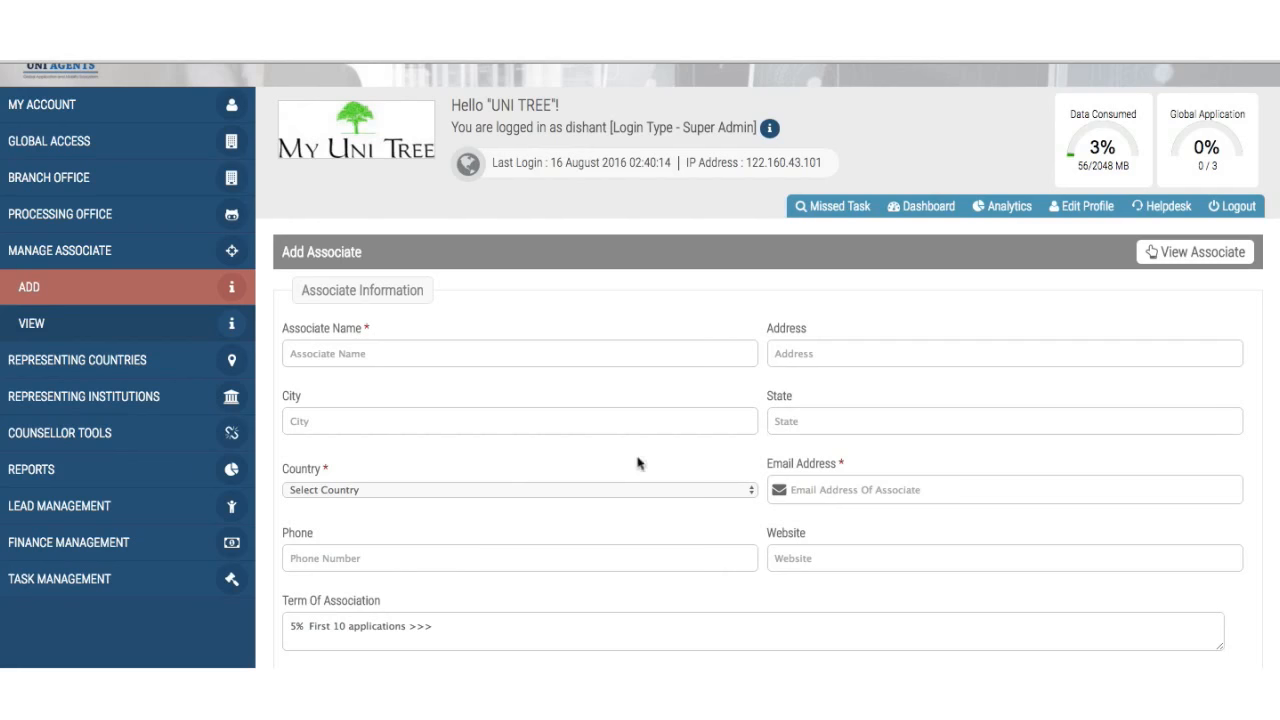
- Open View Associate to list the one active associate, Make Your Future
left_click(160, 333)
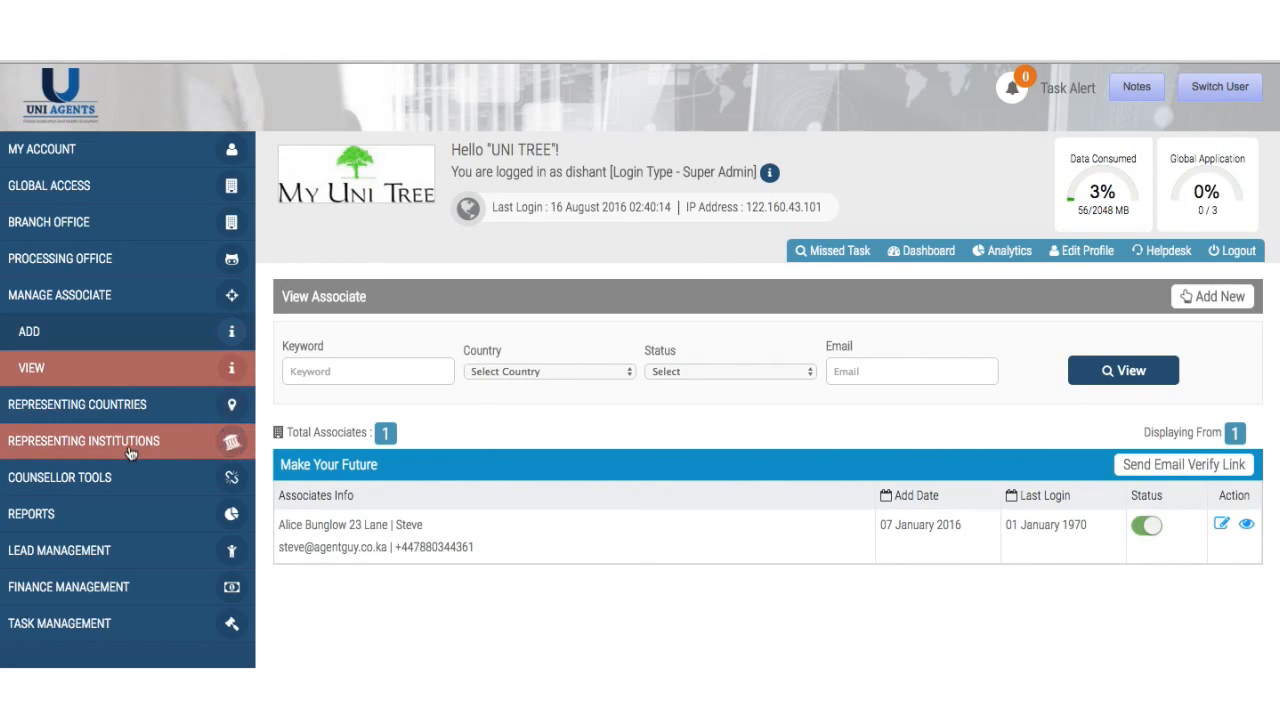
scroll(129, 453, "down", 1)
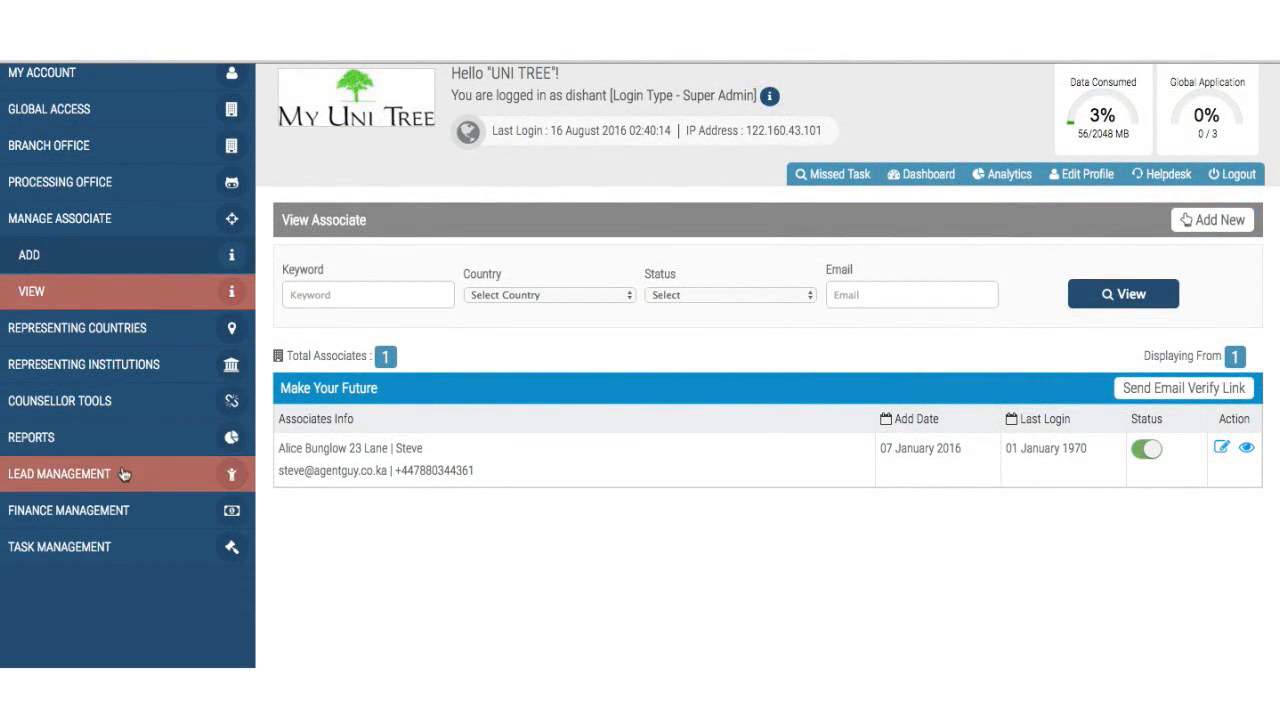
- Expand Lead Management and go to Add Leads Source
left_click(123, 473)
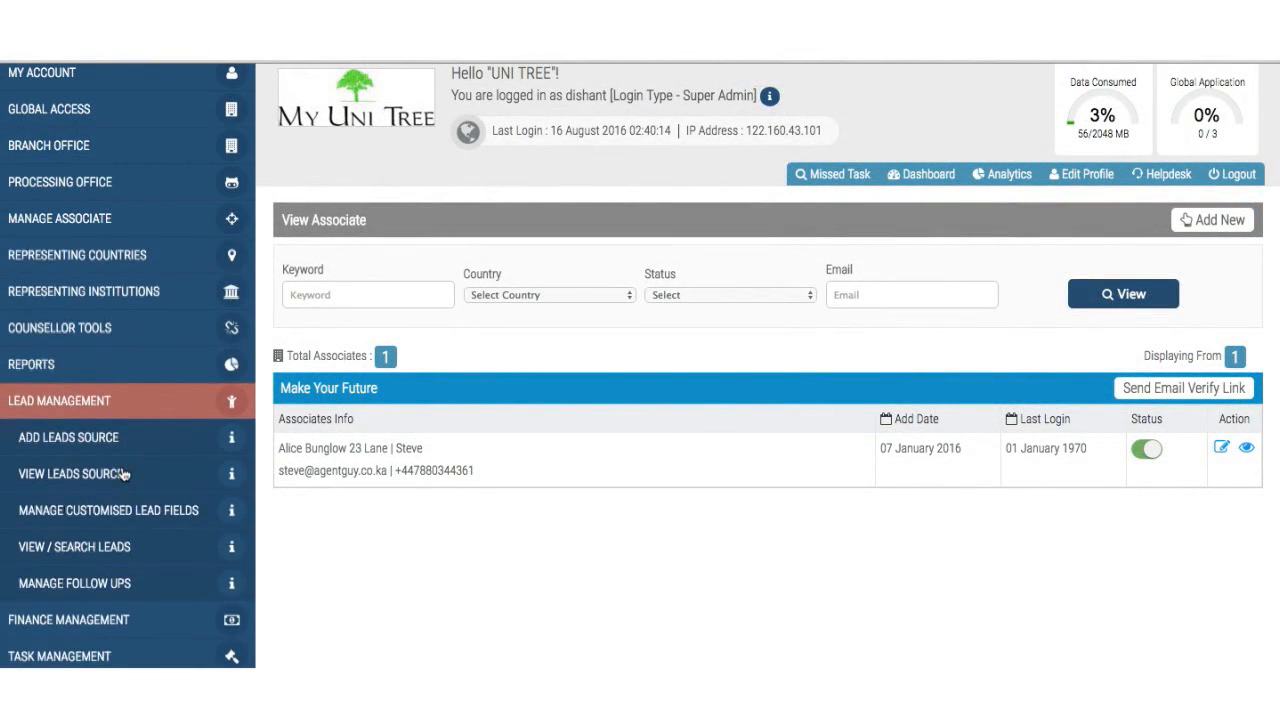
left_click(138, 444)
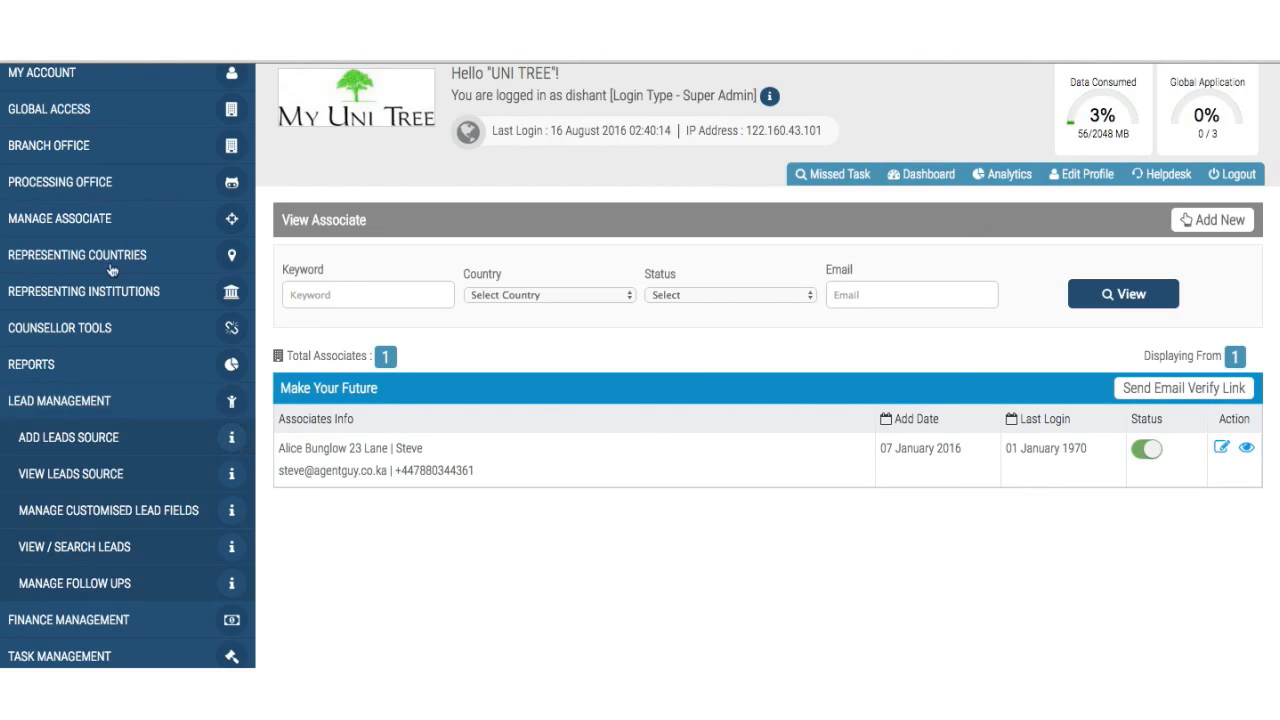
left_click(57, 446)
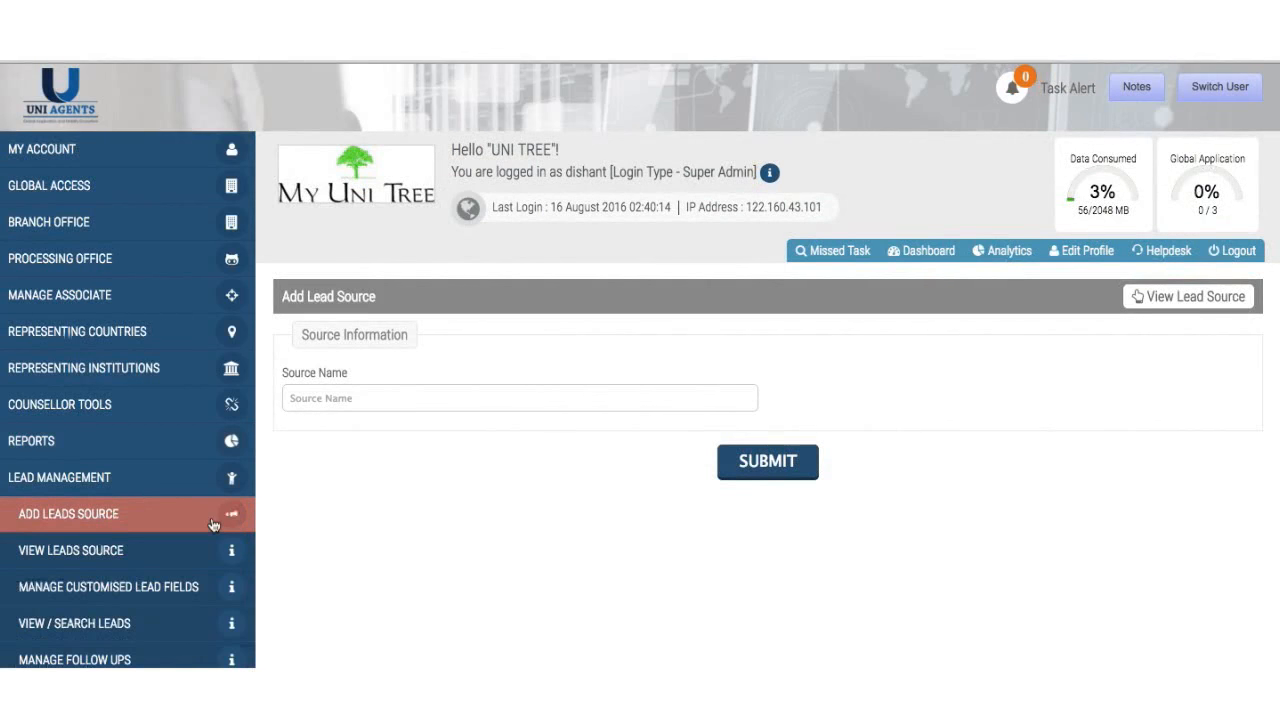
left_click(492, 404)
type("Website")
key("BackSpace")
key("BackSpace")
key("BackSpace")
key("BackSpace")
key("BackSpace")
key("BackSpace")
key("BackSpace")
key("BackSpace")
- Open the lead sources list and check the Added By entries such as UniTree - Mumbai
left_click(145, 547)
scroll(543, 575, "down", 3)
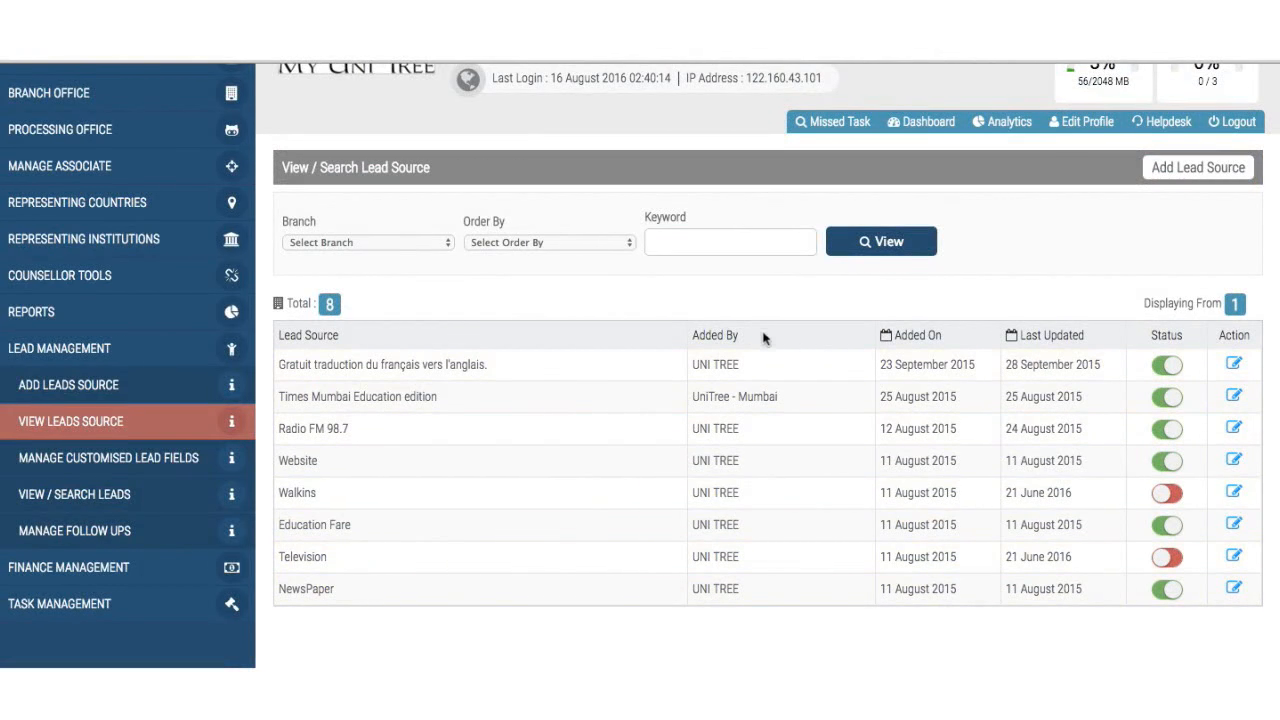
left_click_drag(694, 364, 749, 366)
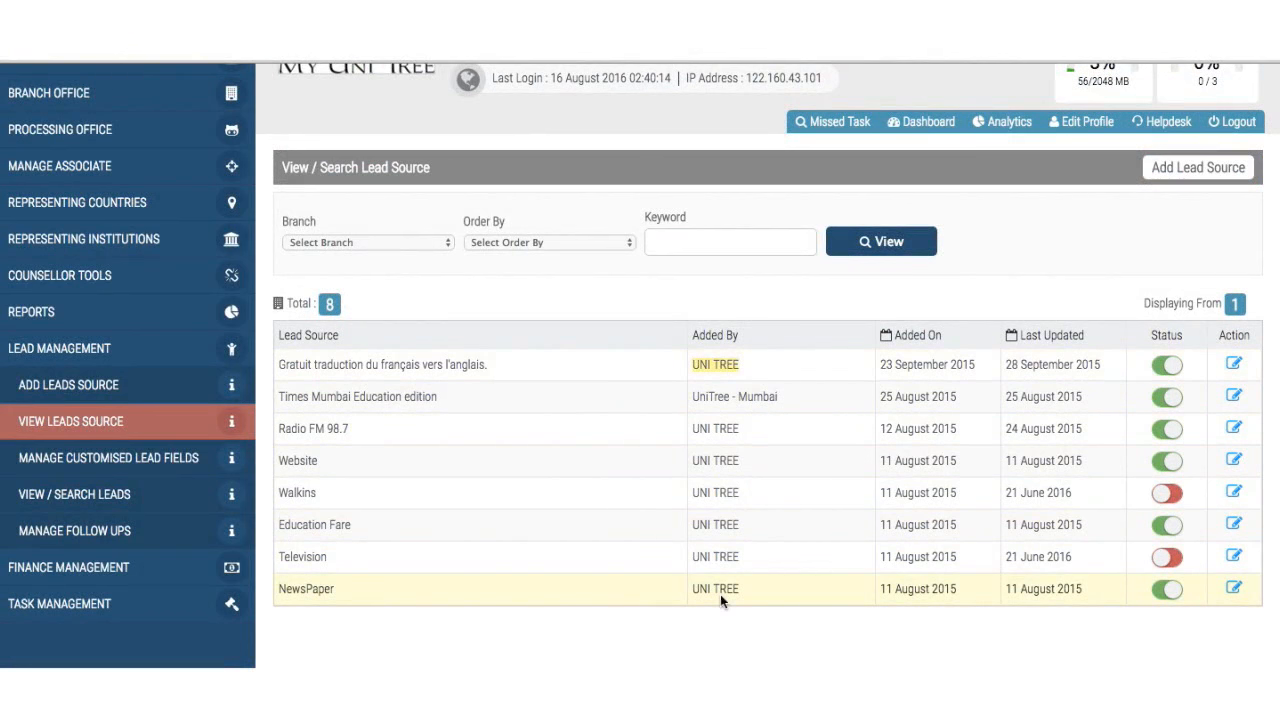
left_click(695, 396)
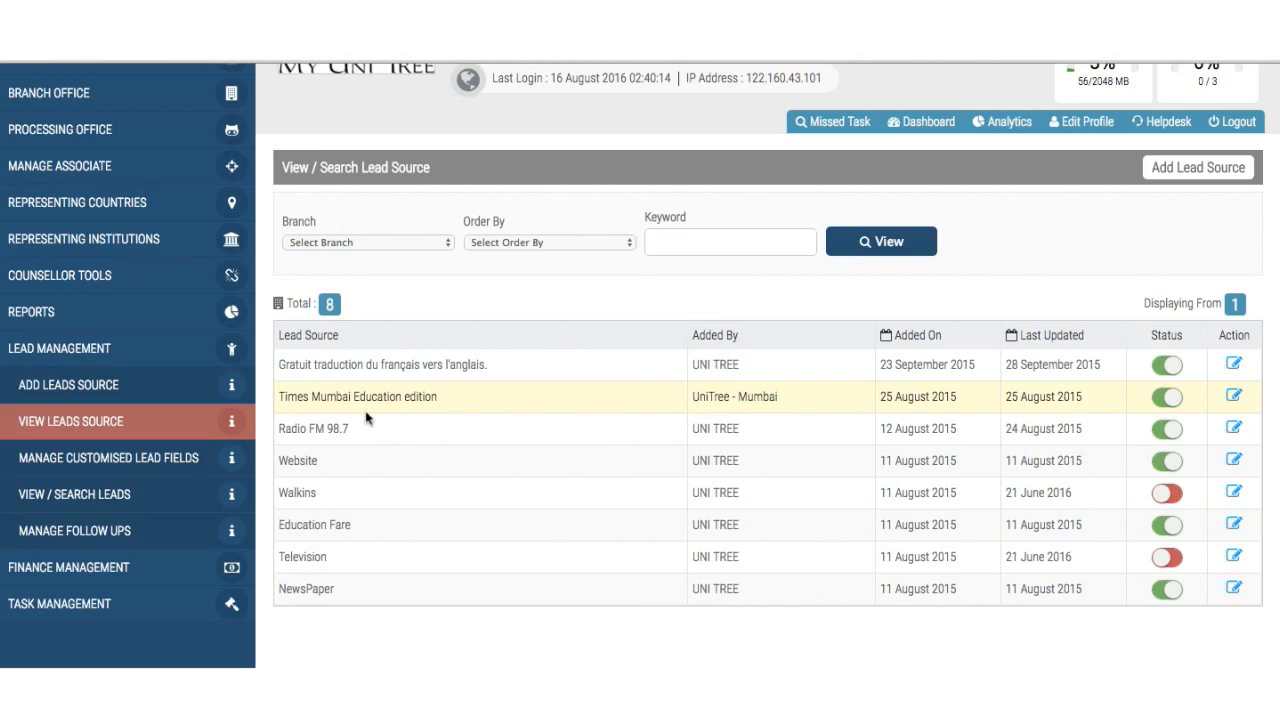
left_click_drag(694, 395, 821, 397)
left_click(856, 417)
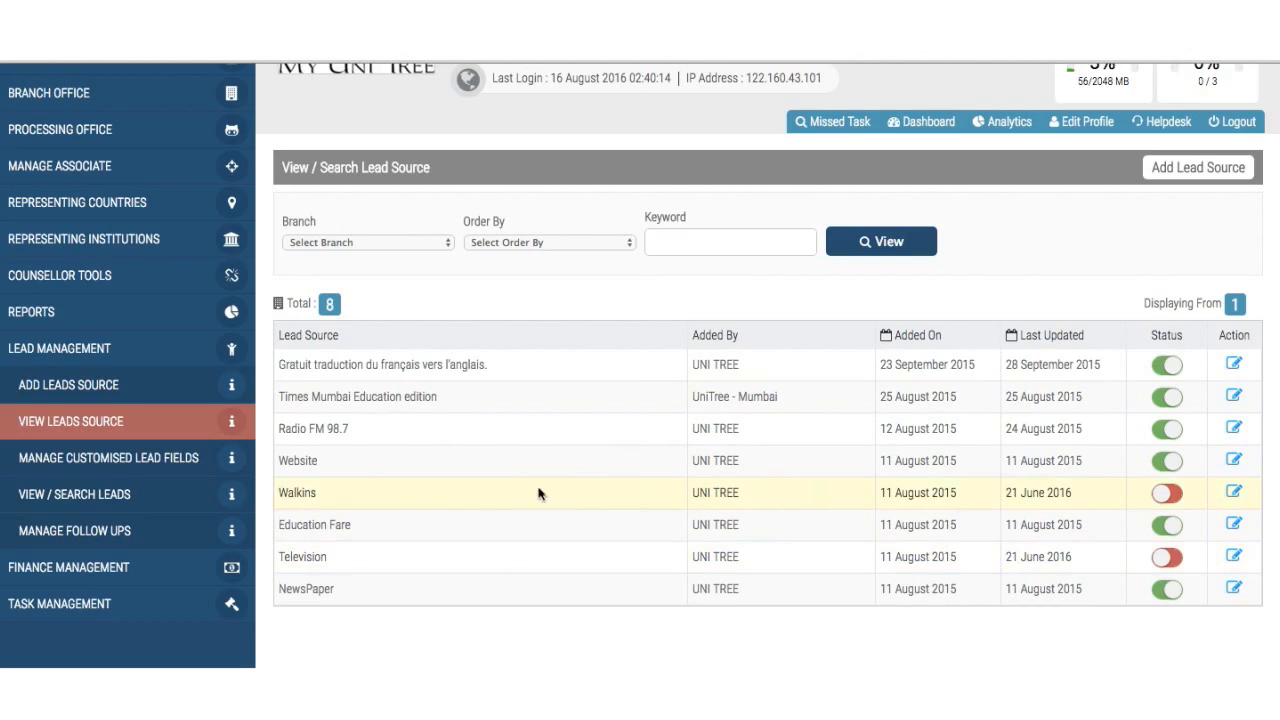
- Make the Times Mumbai Education edition source inactive and acknowledge the status-changed notice
left_click(1156, 400)
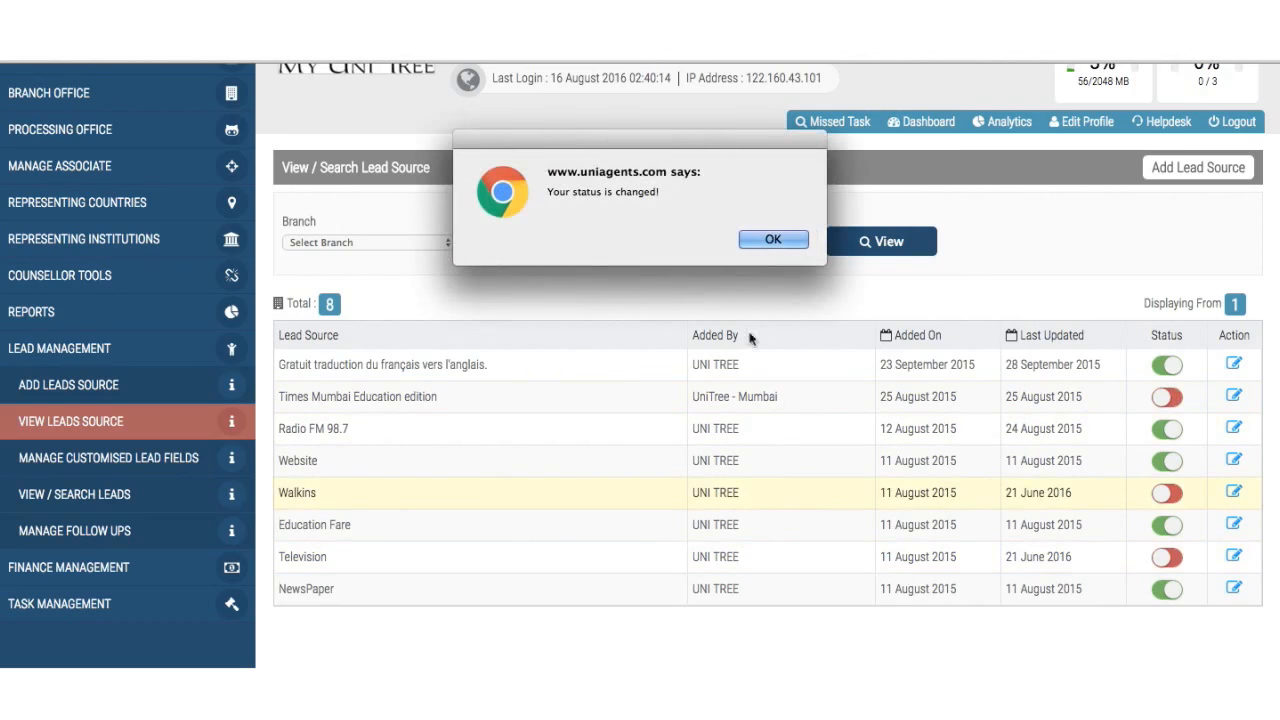
left_click(786, 244)
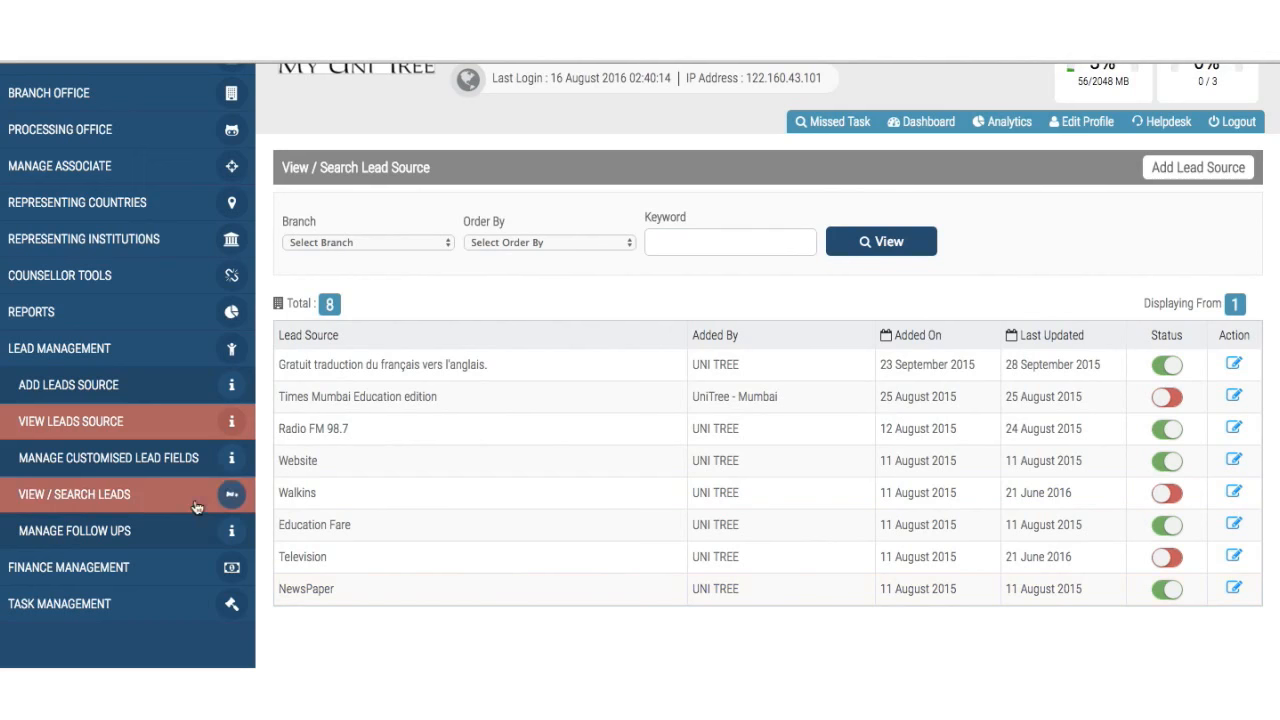
- Open Manage Customised Lead Fields and select the empty Field Name 6 after the five defined fields
left_click(128, 466)
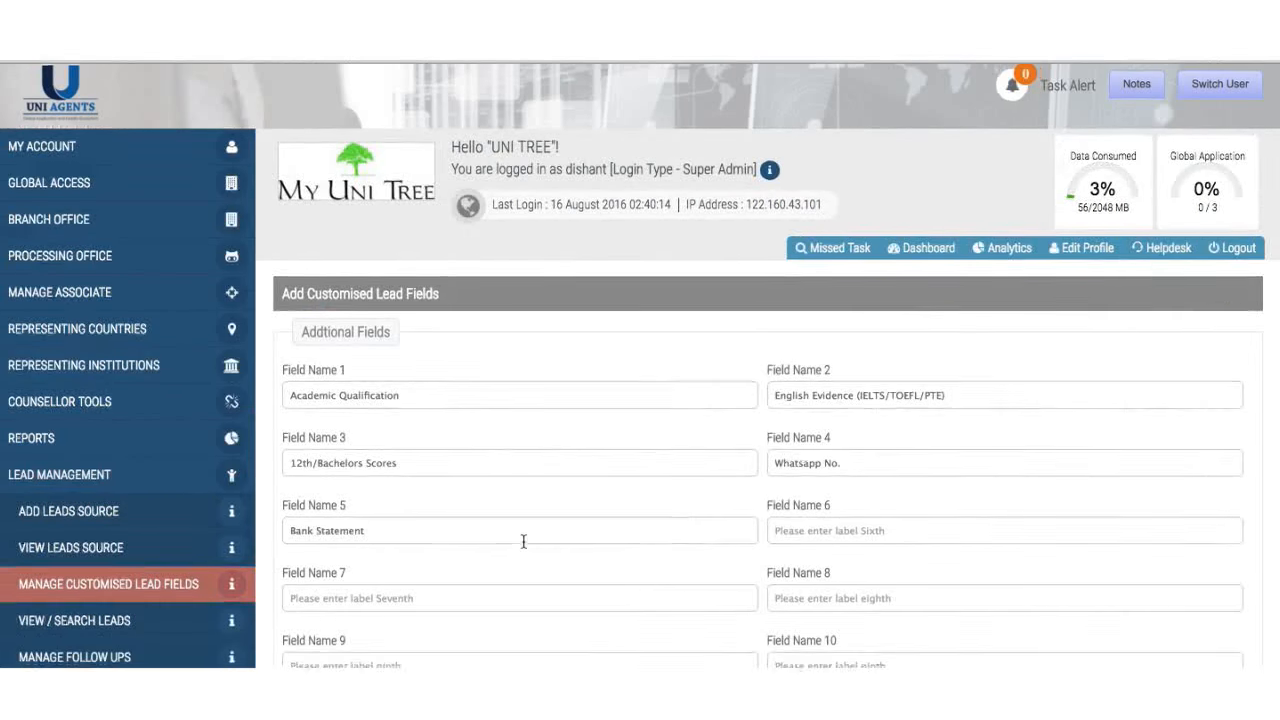
scroll(523, 540, "down", 3)
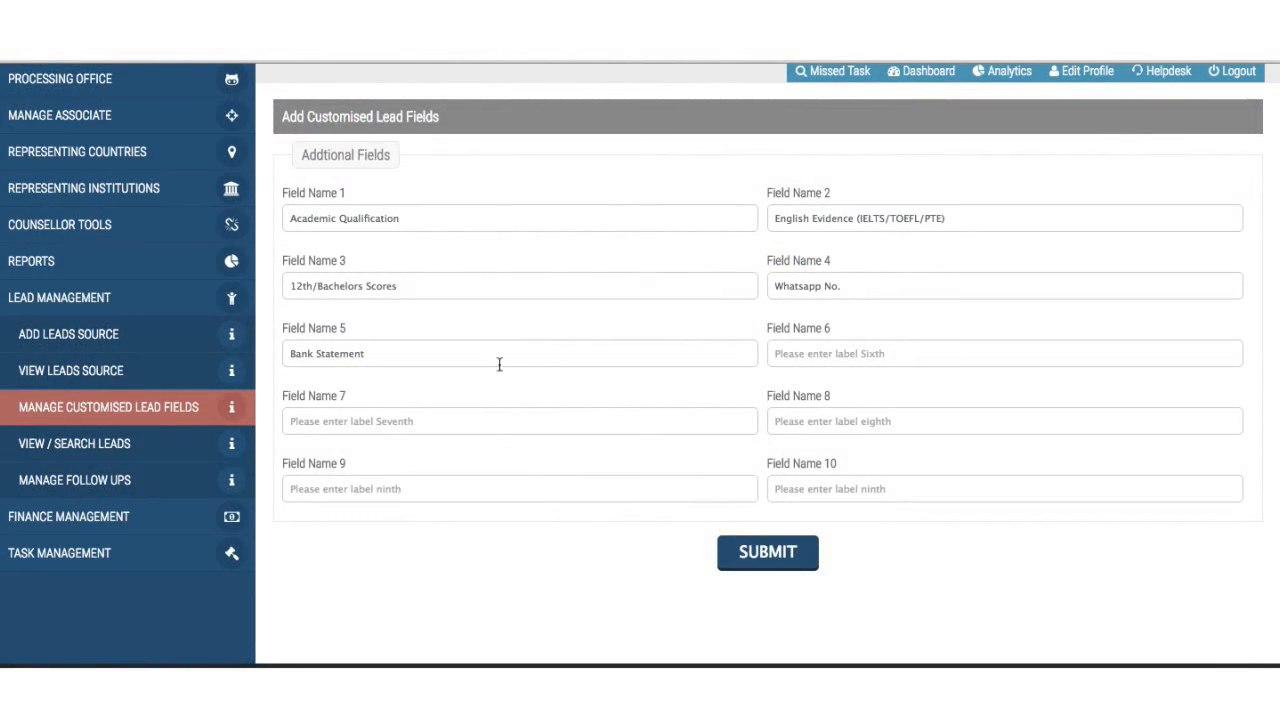
left_click(863, 357)
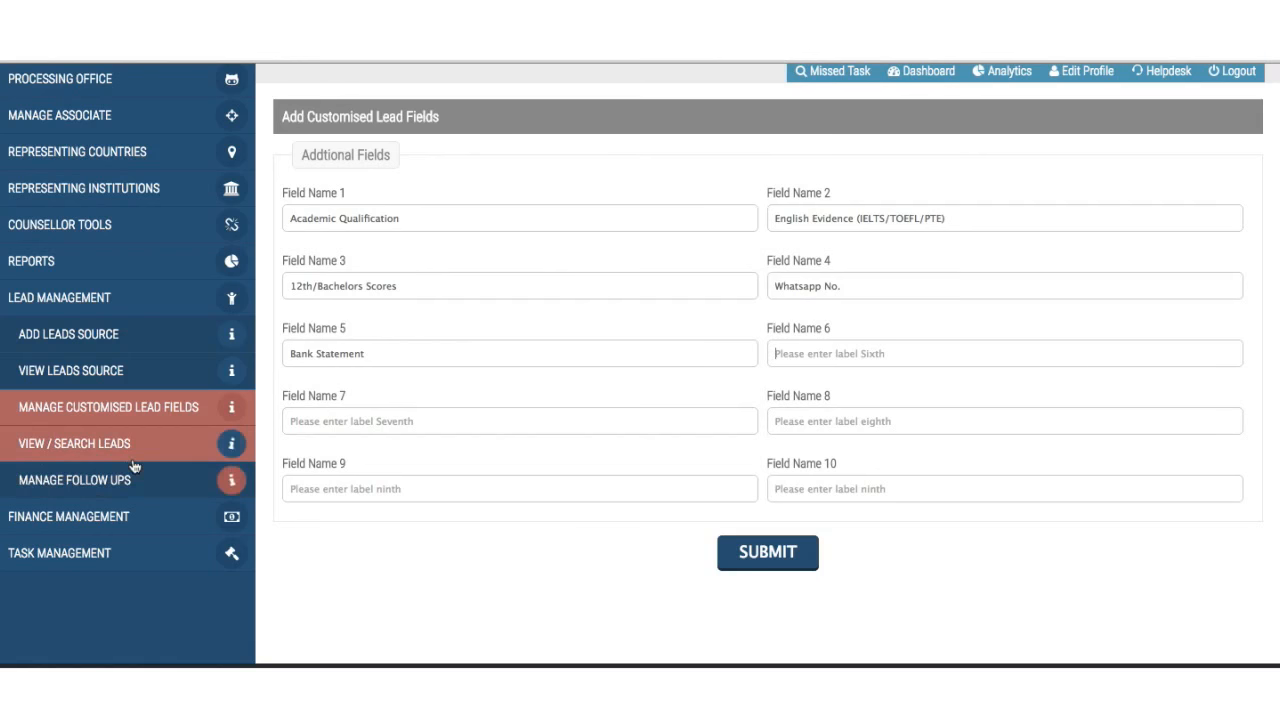
scroll(502, 488, "up", 4)
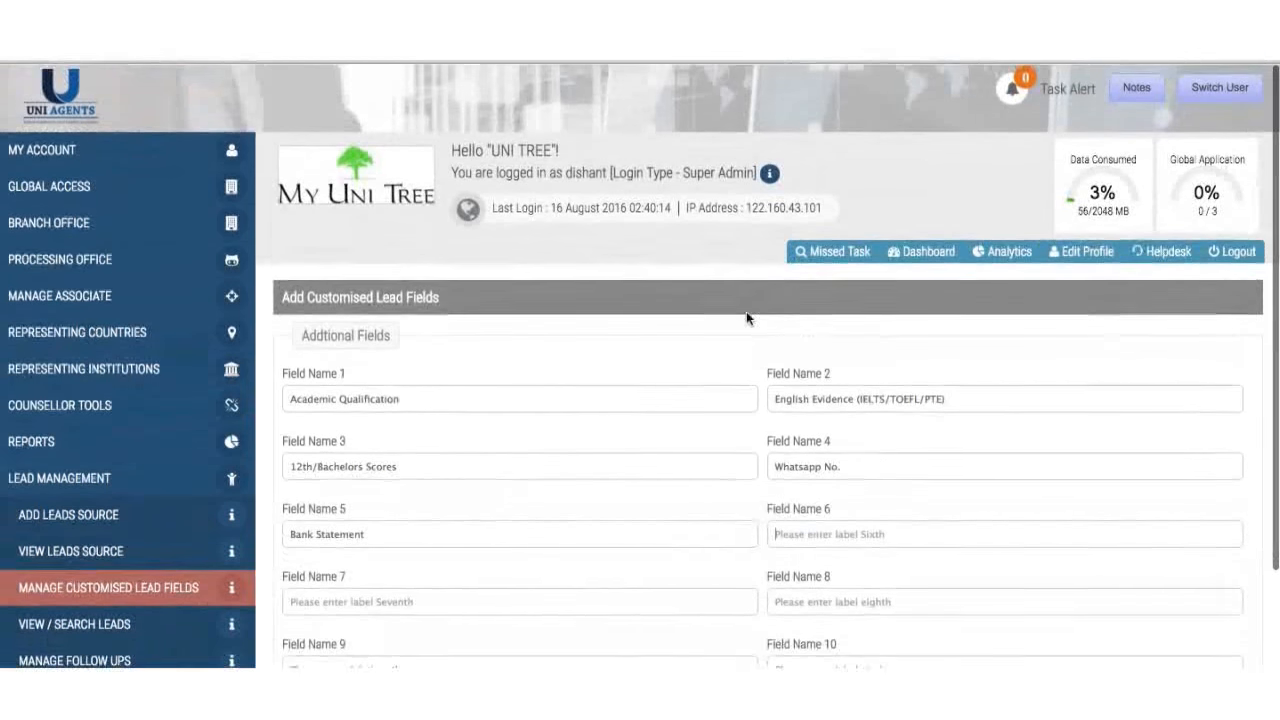
- Switch into the Counsellor Office, confirm the switch, and expand Lead Management
mouse_move(1241, 103)
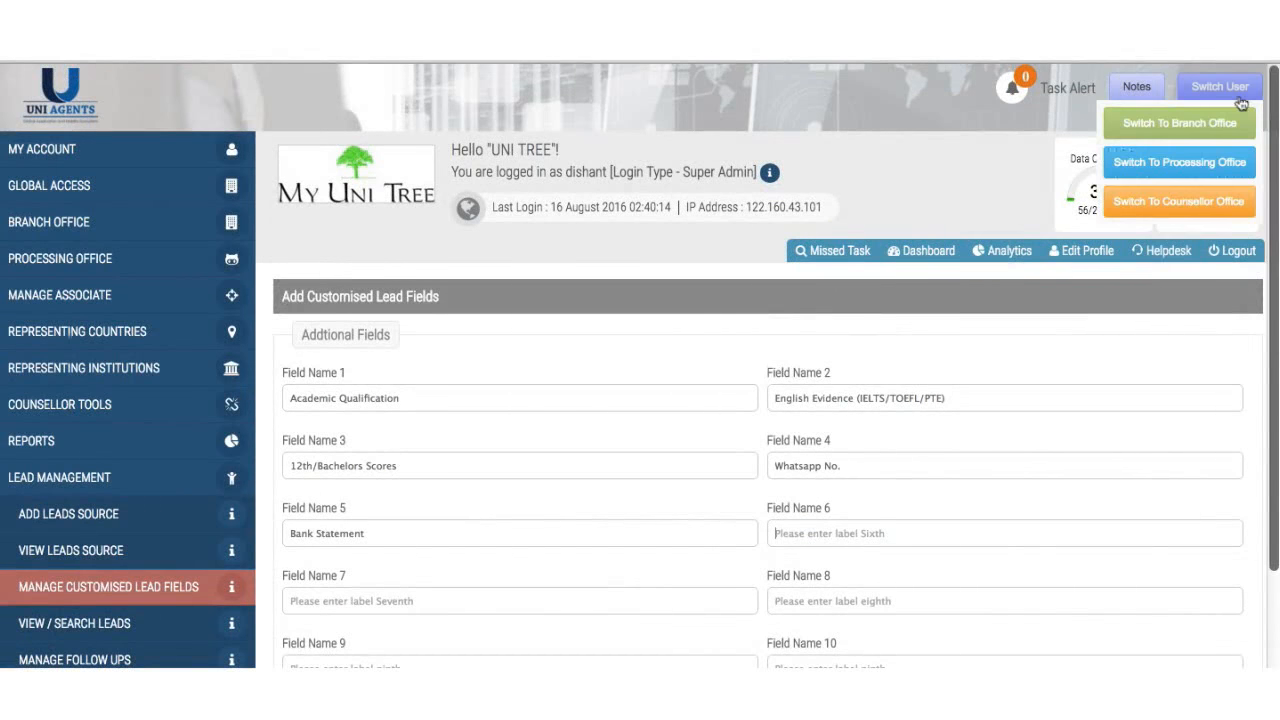
left_click(1190, 201)
left_click(800, 239)
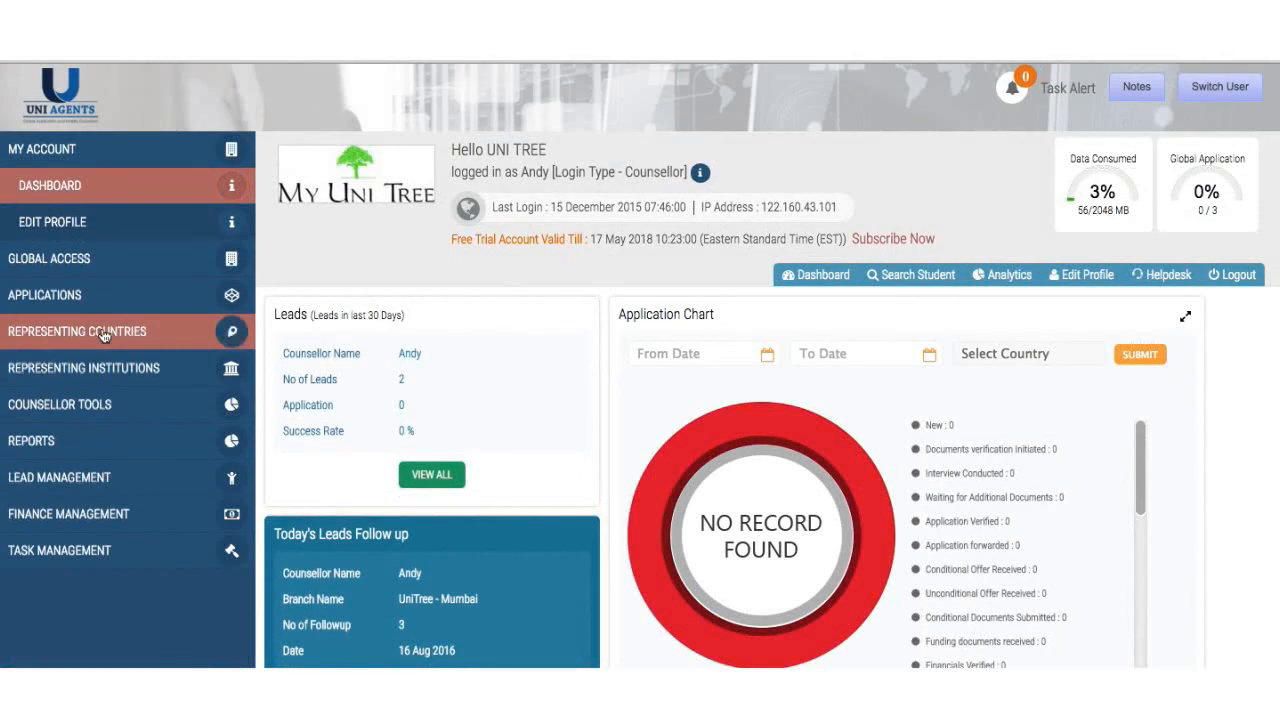
left_click(78, 490)
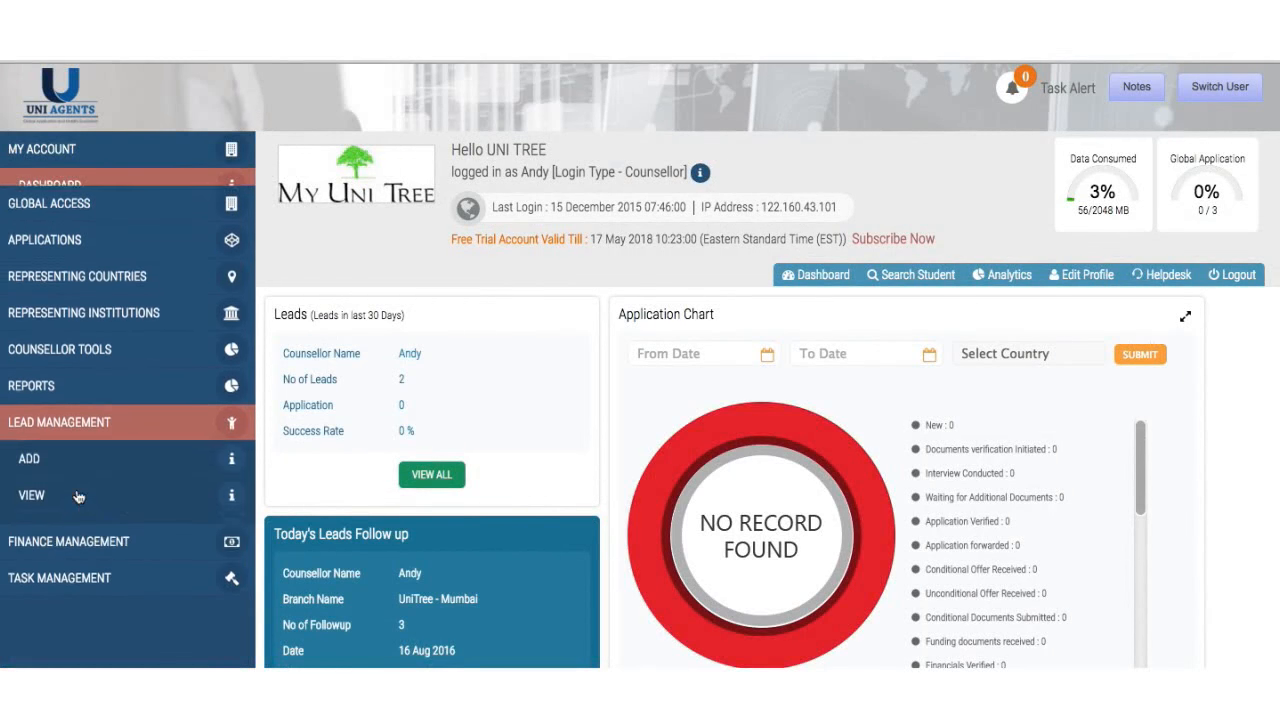
- Start a new lead with Education Fare as the lead source
left_click(105, 448)
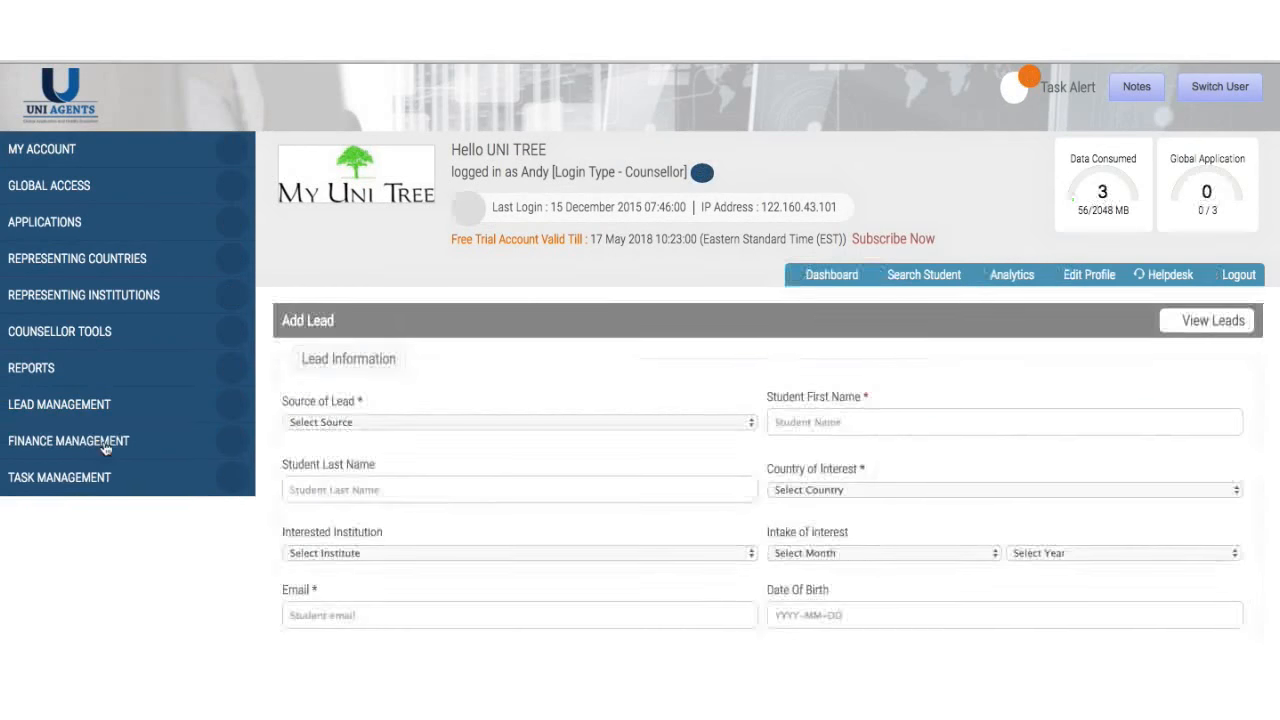
scroll(494, 496, "down", 3)
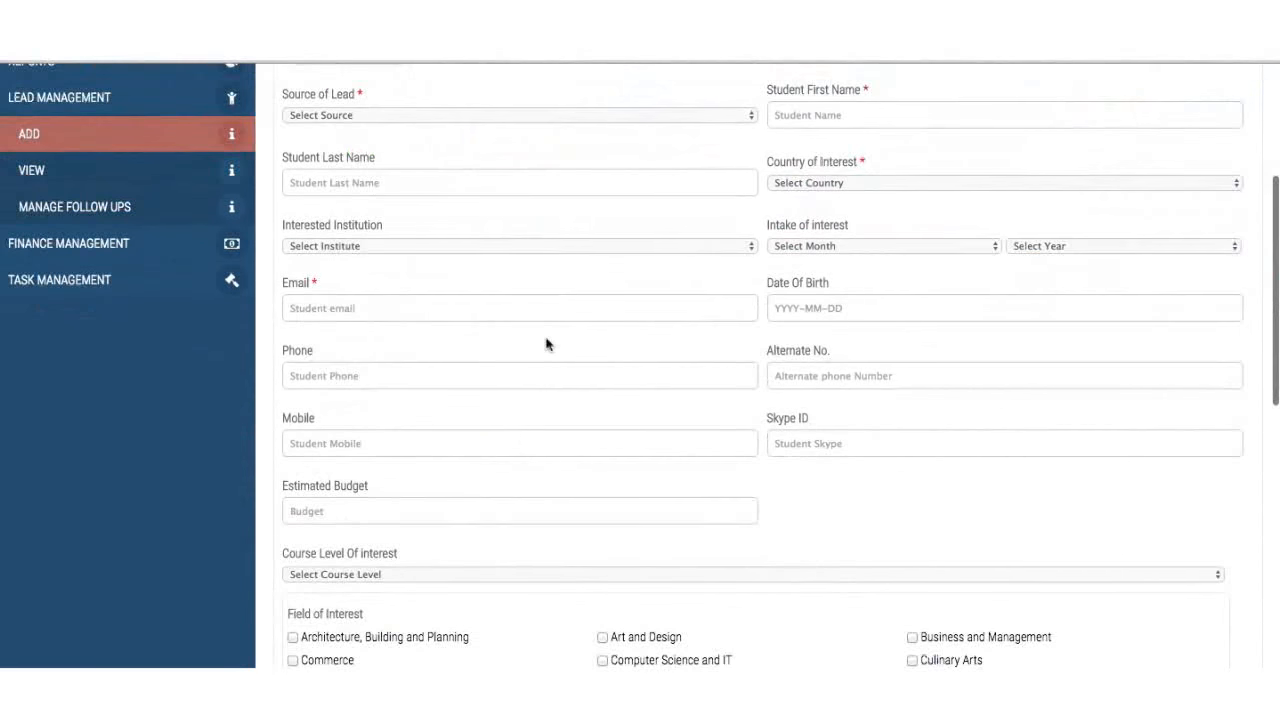
scroll(546, 346, "up", 1)
left_click(606, 174)
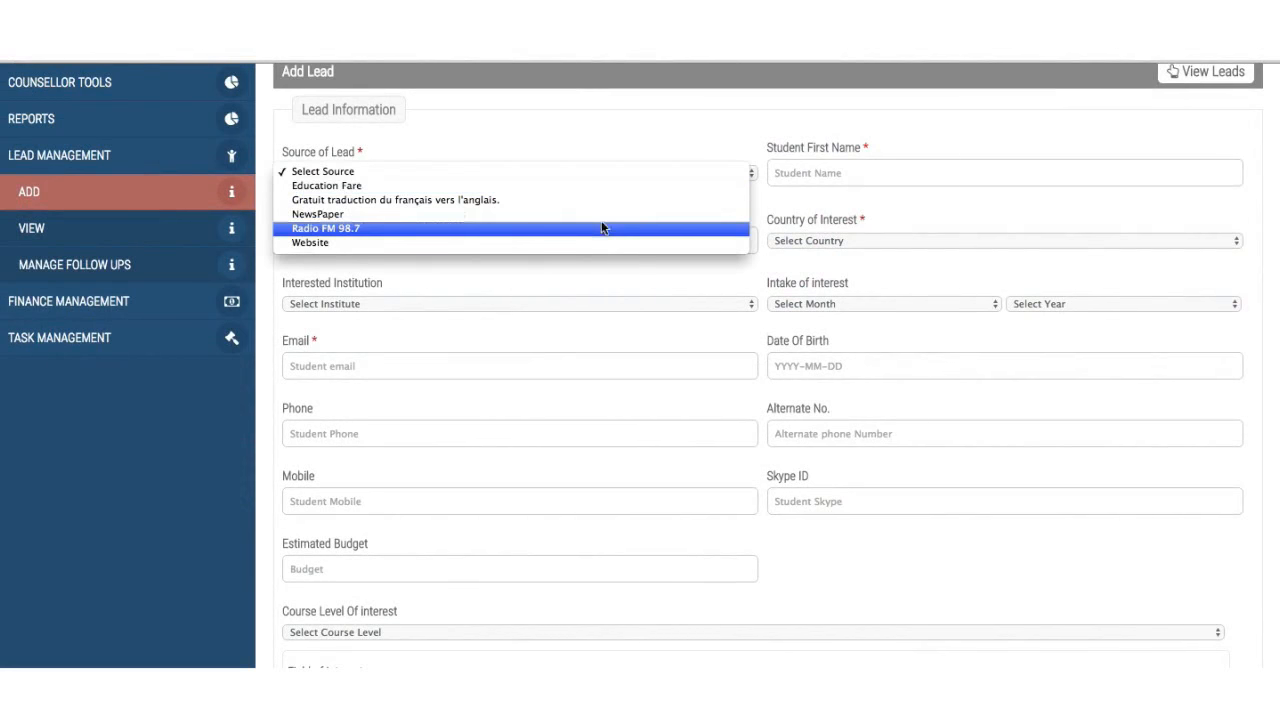
left_click(629, 187)
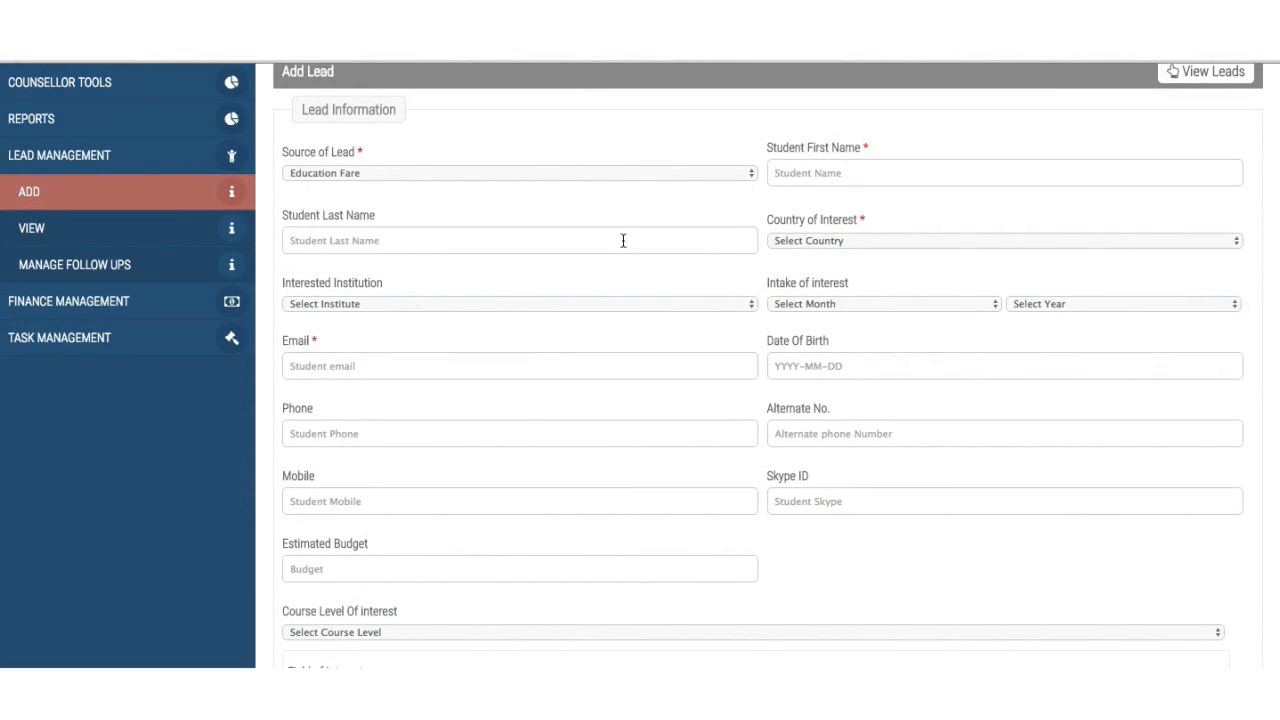
- Set the country of interest to Australia and the institution to ABC
scroll(623, 240, "down", 3)
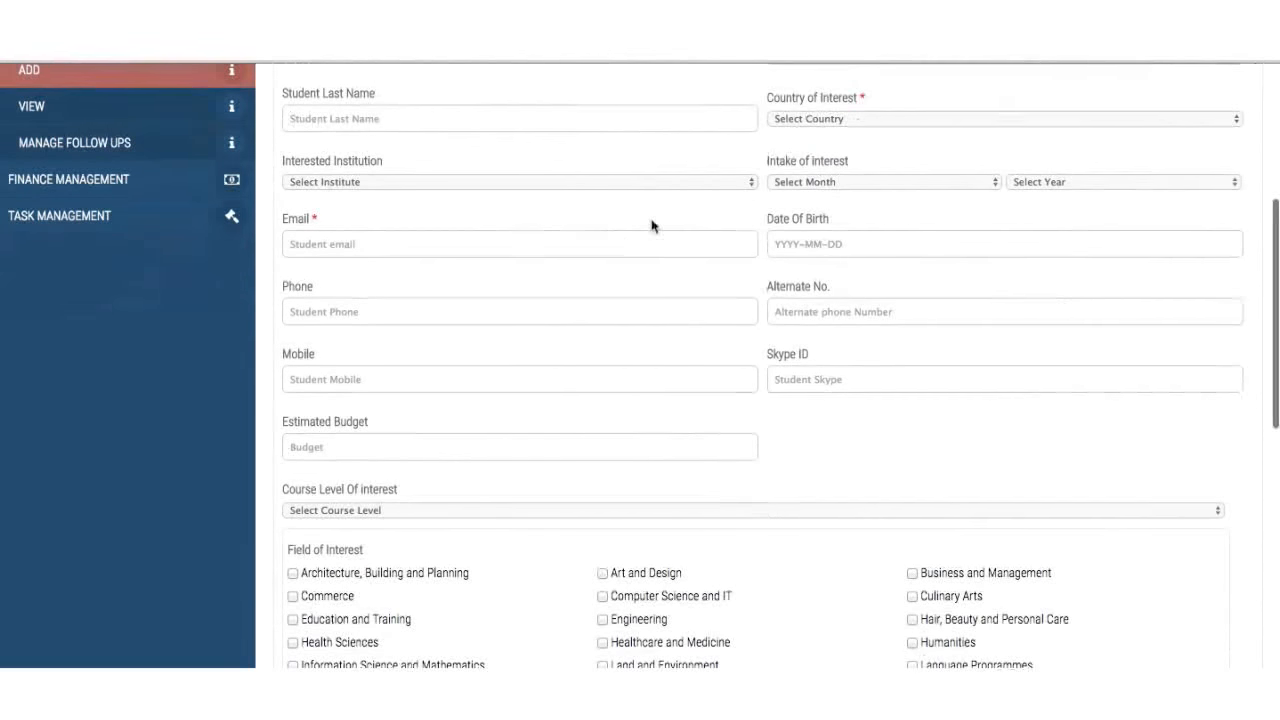
left_click(830, 120)
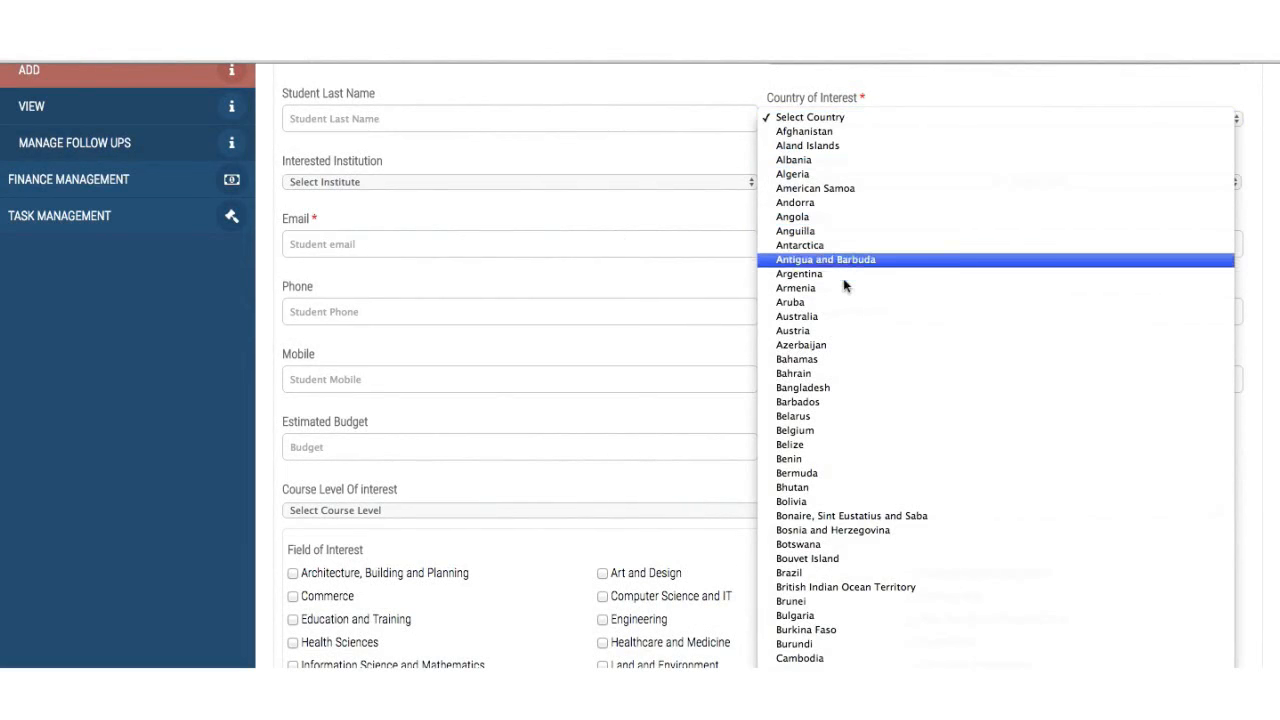
left_click(838, 318)
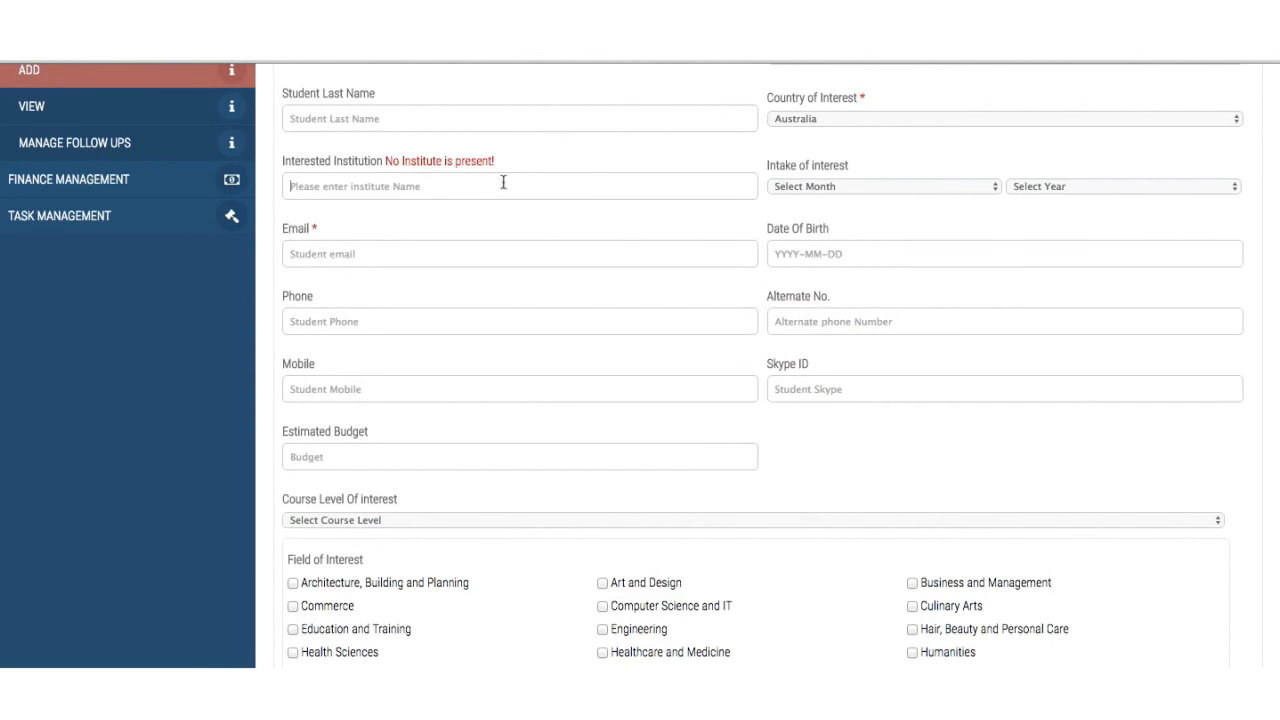
type("ABC")
- Set the intake of interest to January 2017
left_click(835, 181)
left_click(836, 197)
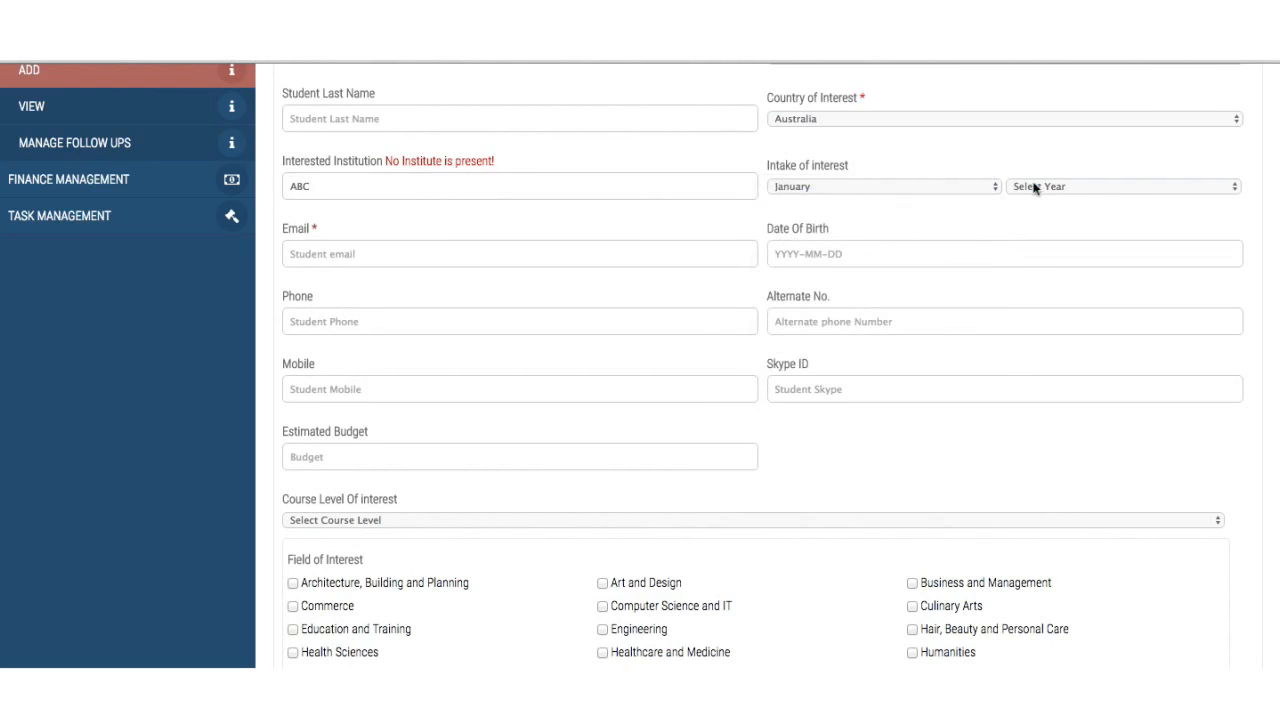
left_click(1030, 188)
key("Escape")
left_click(1049, 194)
left_click(1053, 198)
- Fill the student's email with the saved address
left_click(634, 254)
type("asd")
key("BackSpace")
key("BackSpace")
key("BackSpace")
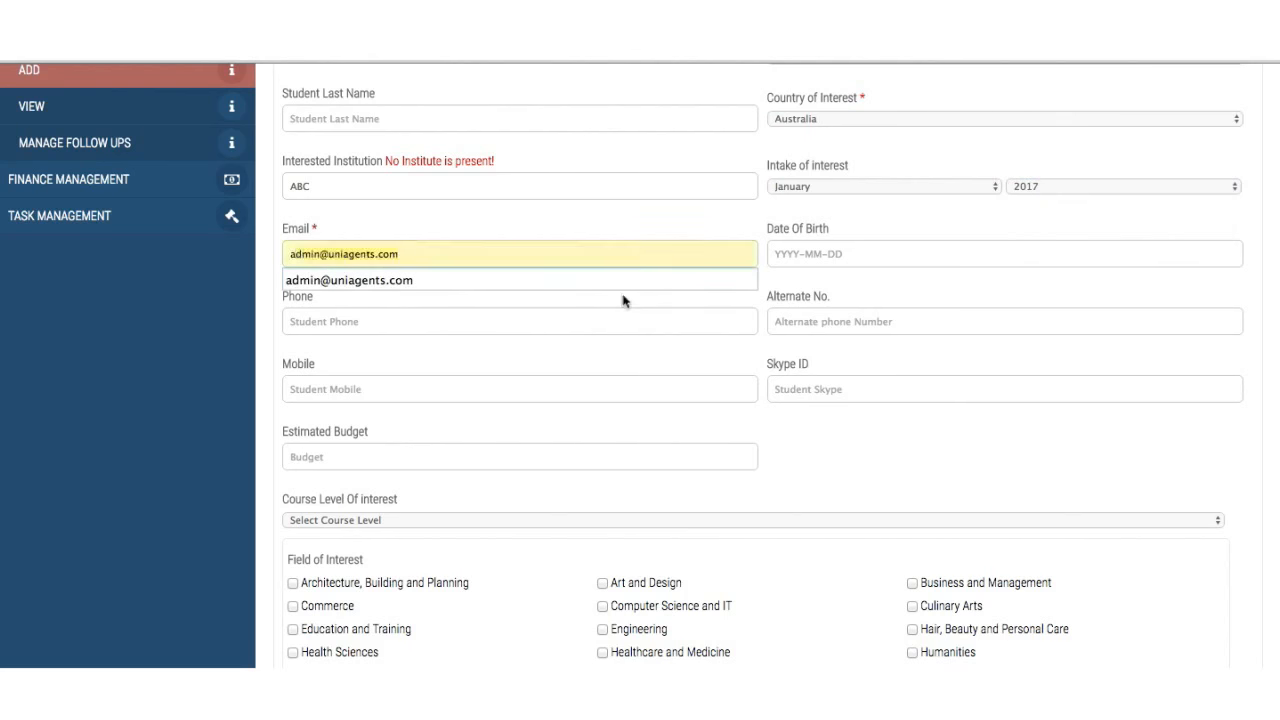
left_click(623, 285)
- Set the date of birth to 1986-08-05 and fill Phone with a saved number
left_click(851, 255)
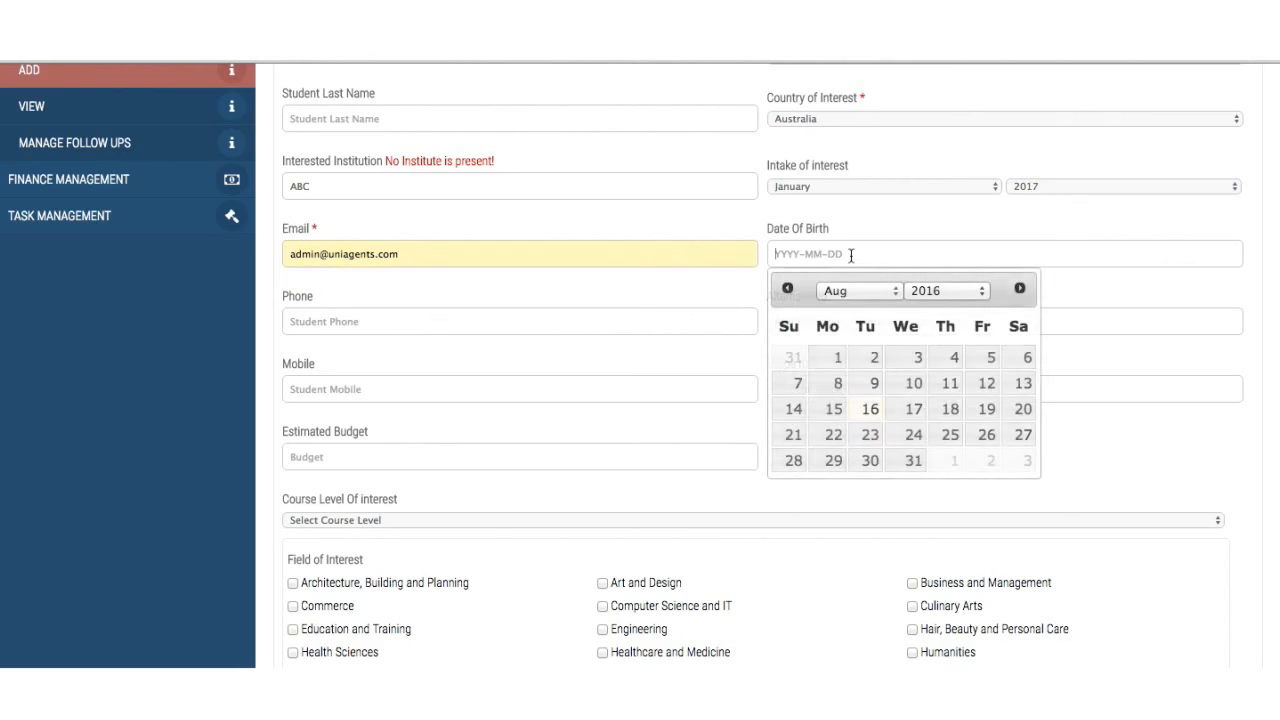
left_click(926, 290)
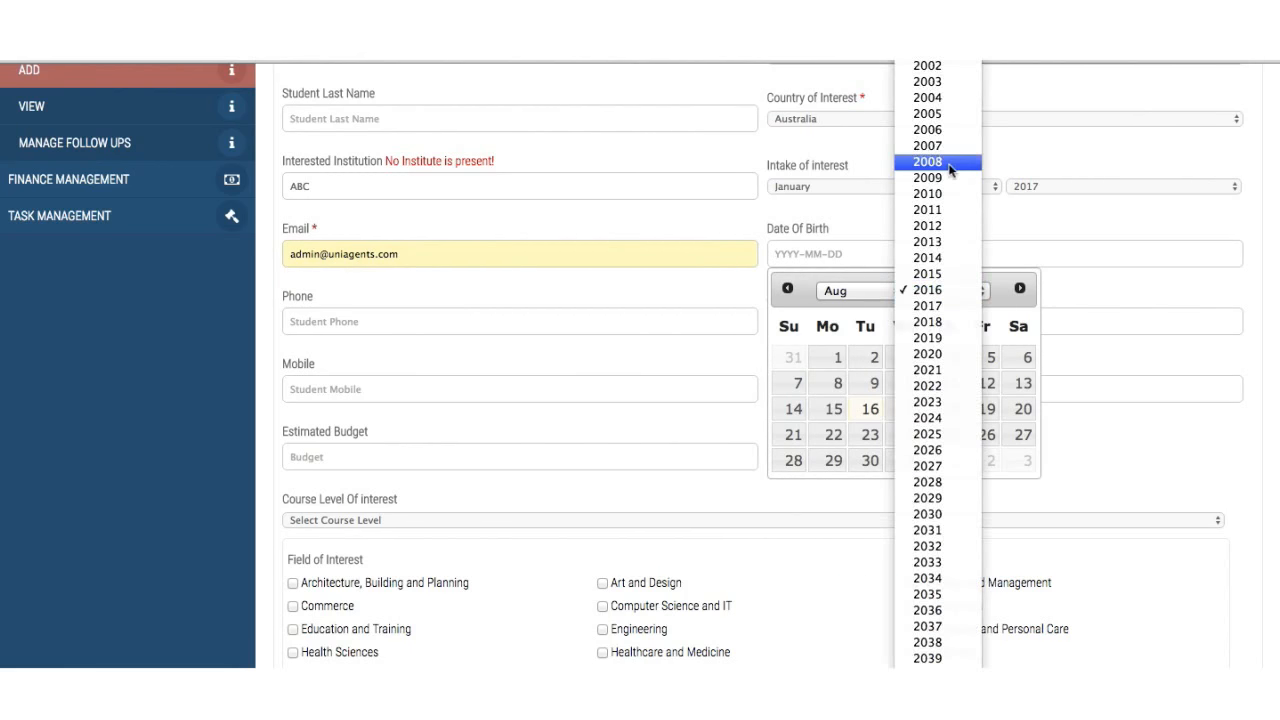
scroll(928, 162, "up", 5)
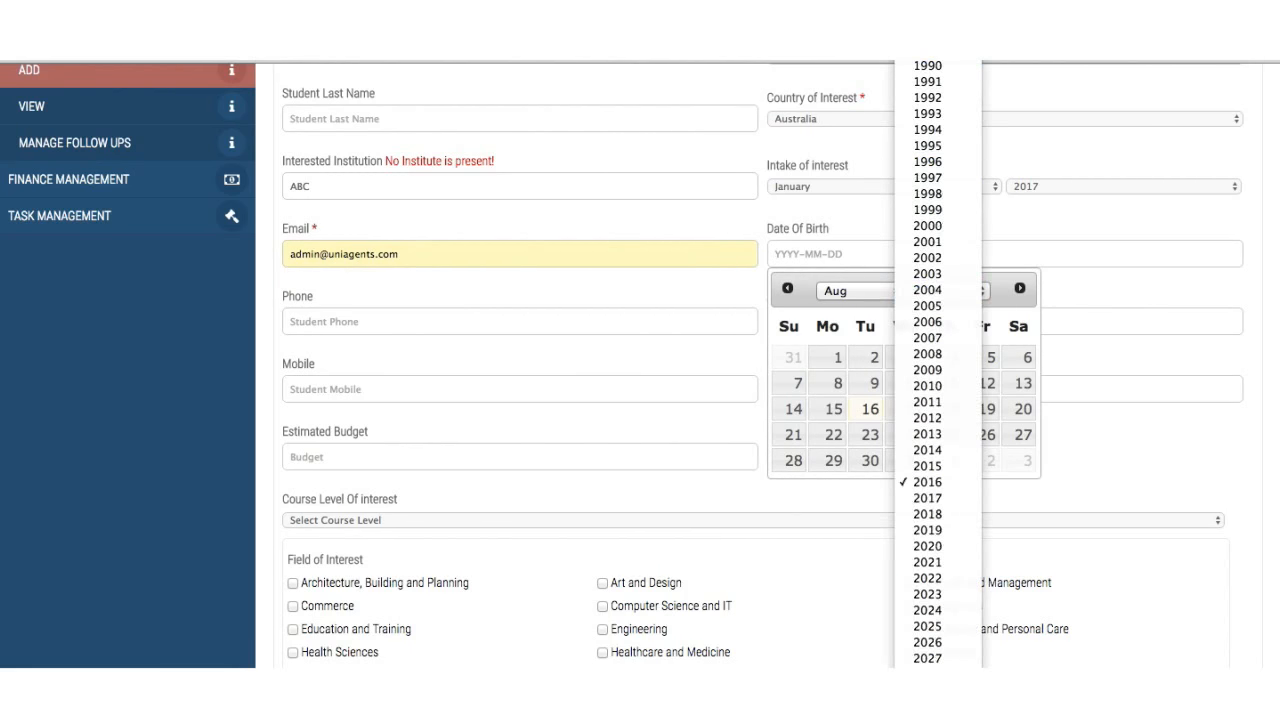
left_click(927, 3)
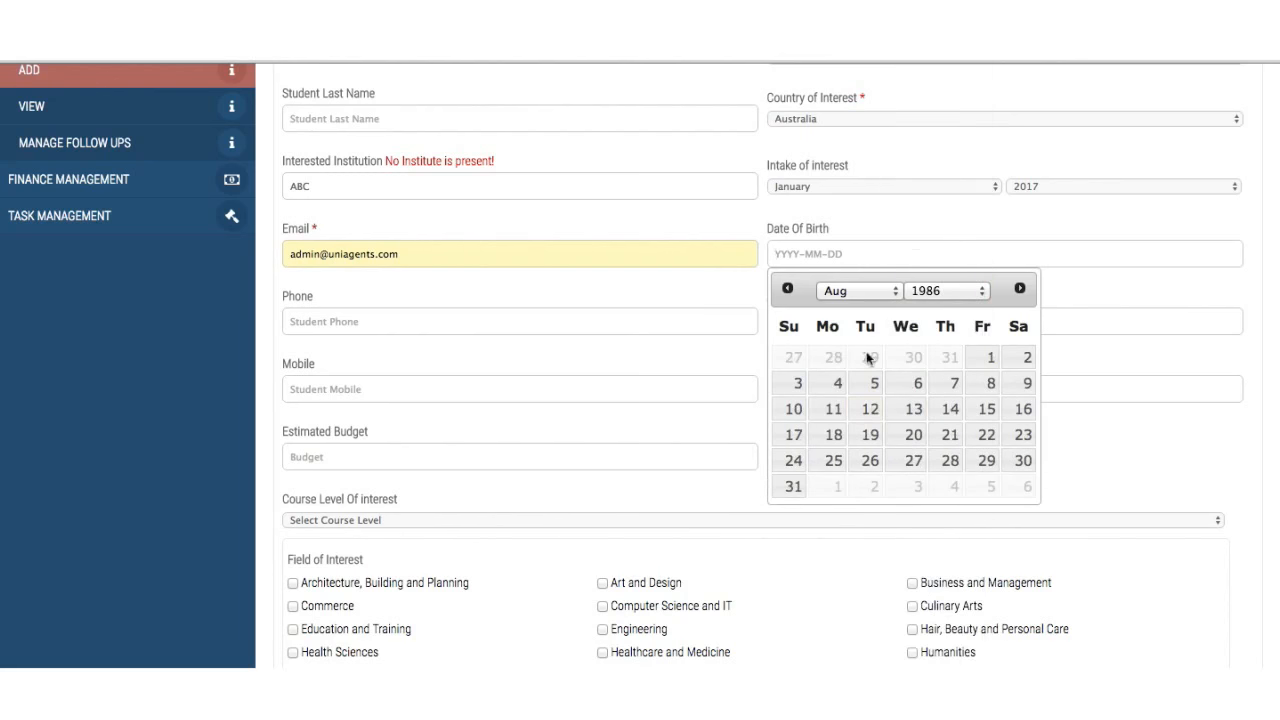
left_click(881, 387)
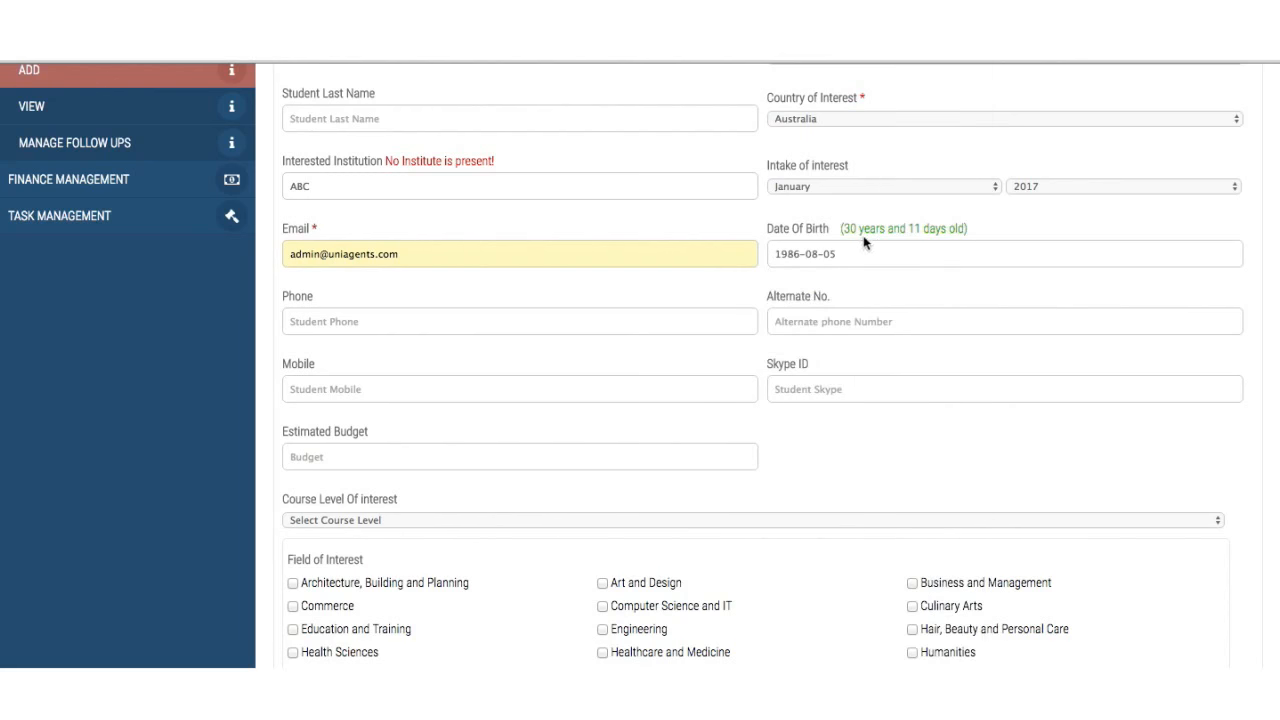
left_click_drag(842, 229, 964, 229)
left_click(976, 250)
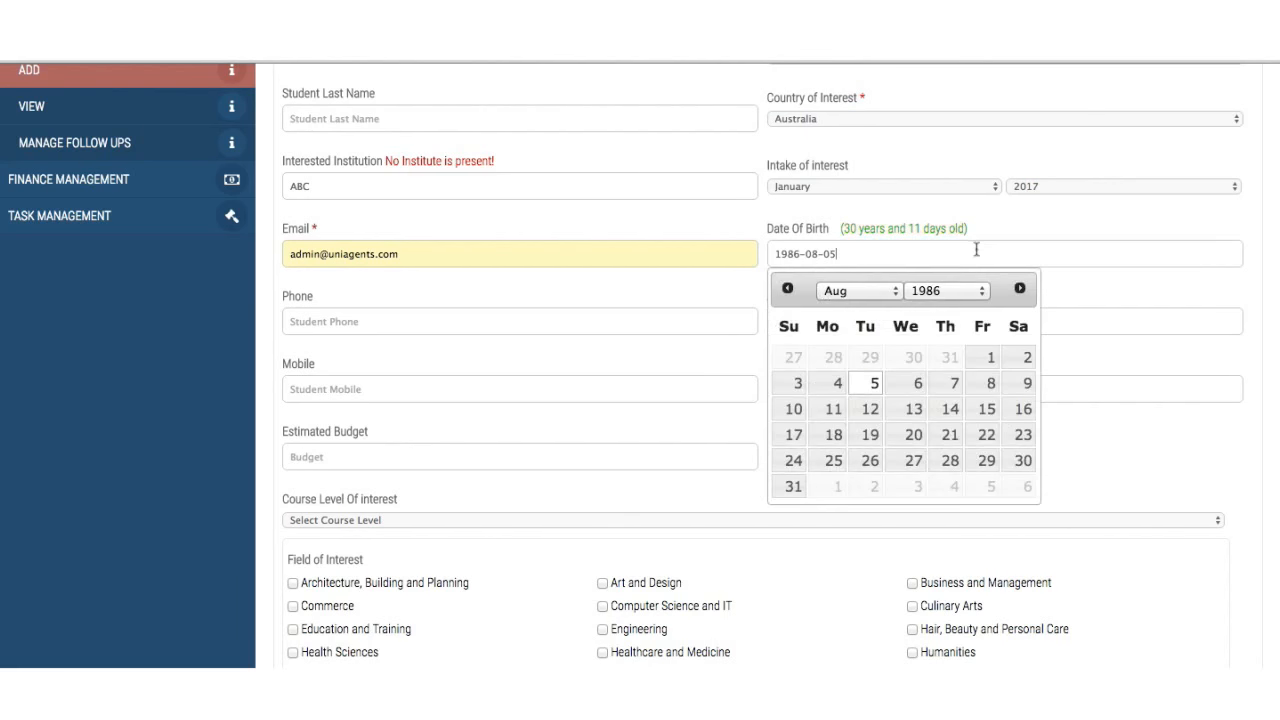
left_click(1073, 229)
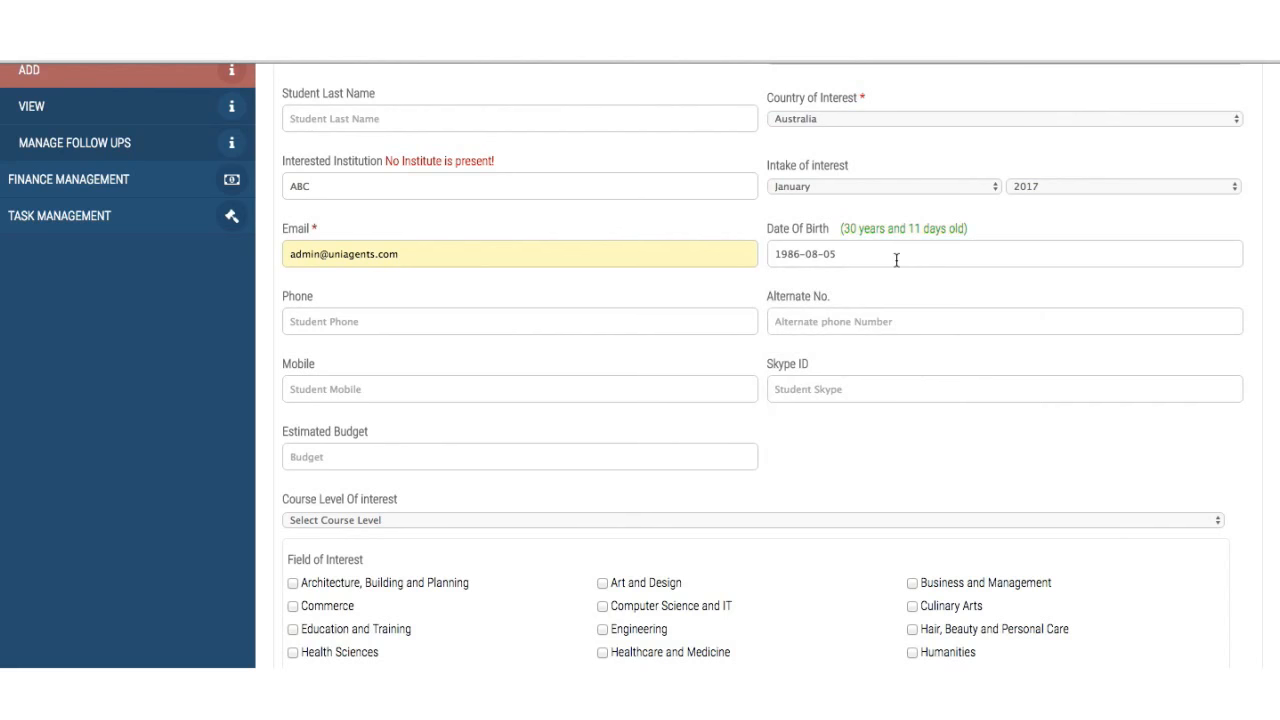
left_click(414, 314)
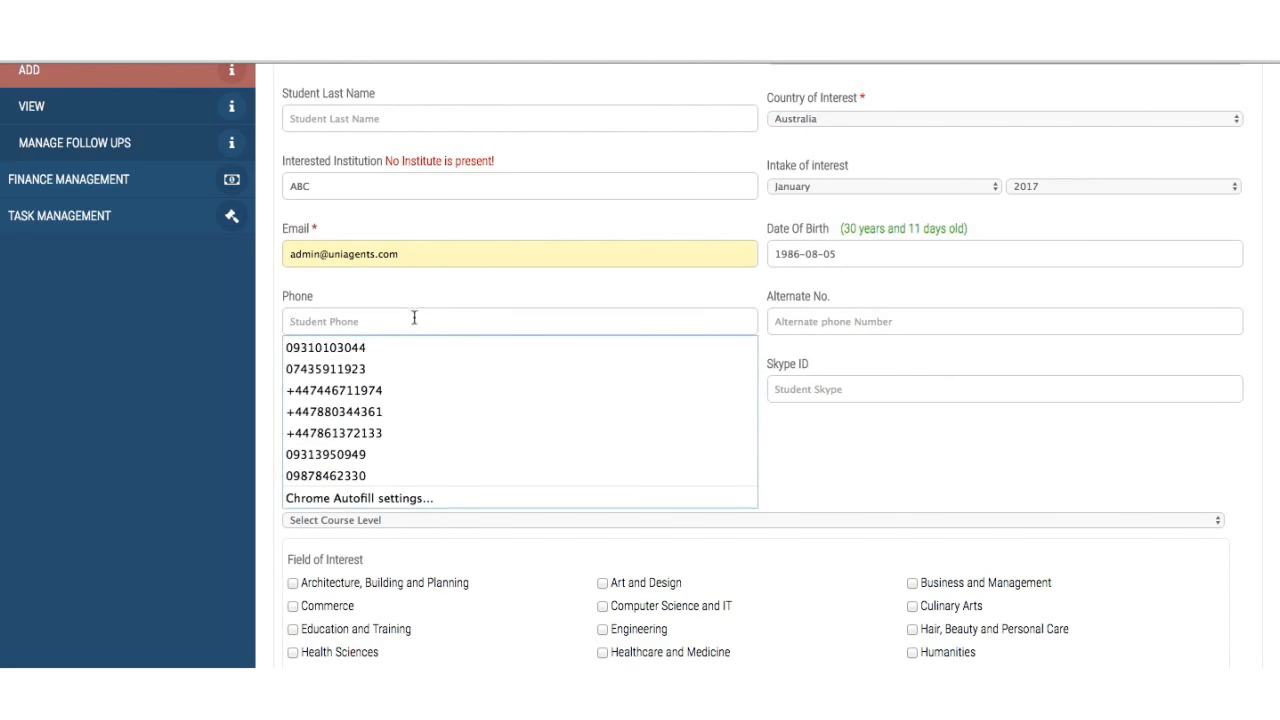
left_click(407, 368)
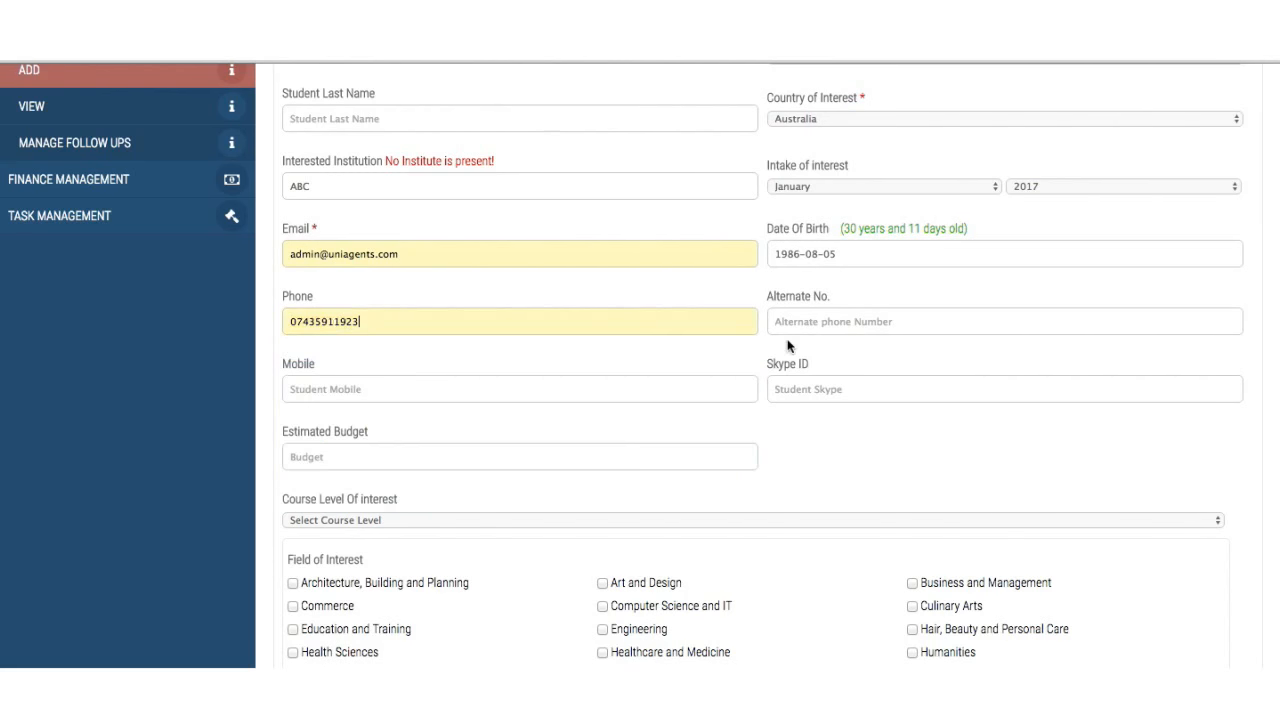
- Set the lead's Course Level Of interest to Bachelors/UG
scroll(806, 330, "down", 2)
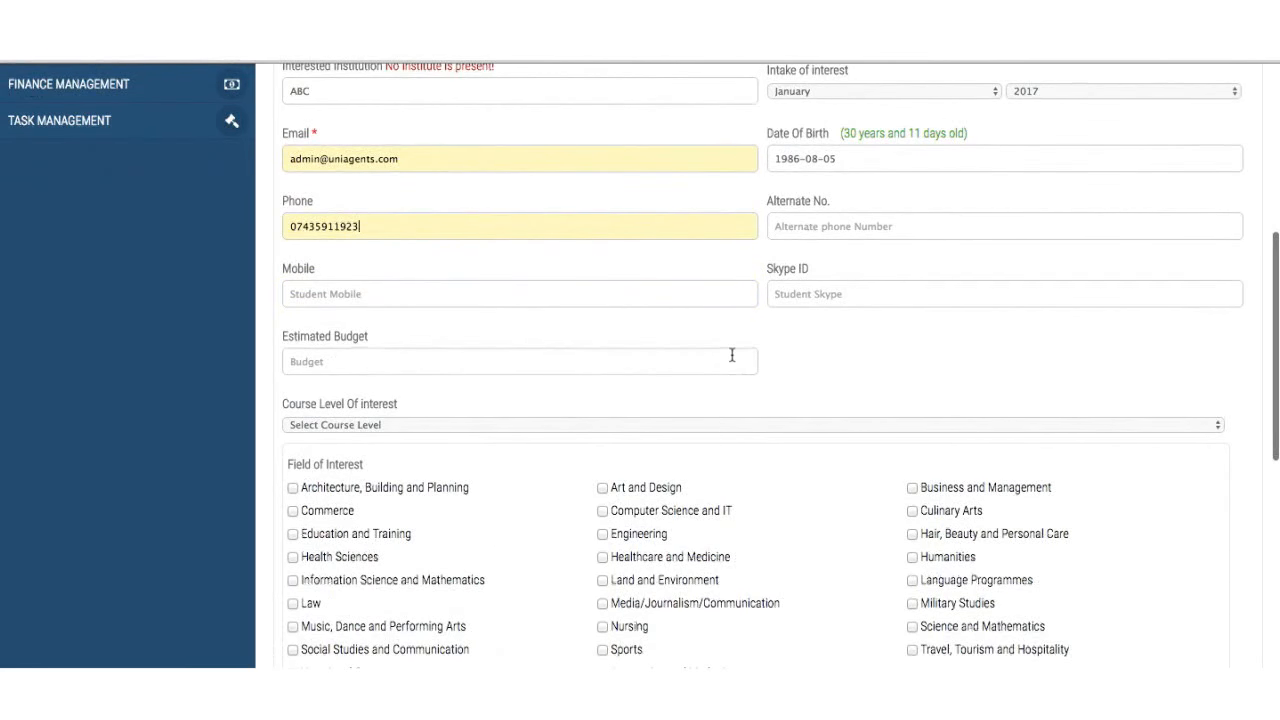
scroll(731, 360, "down", 2)
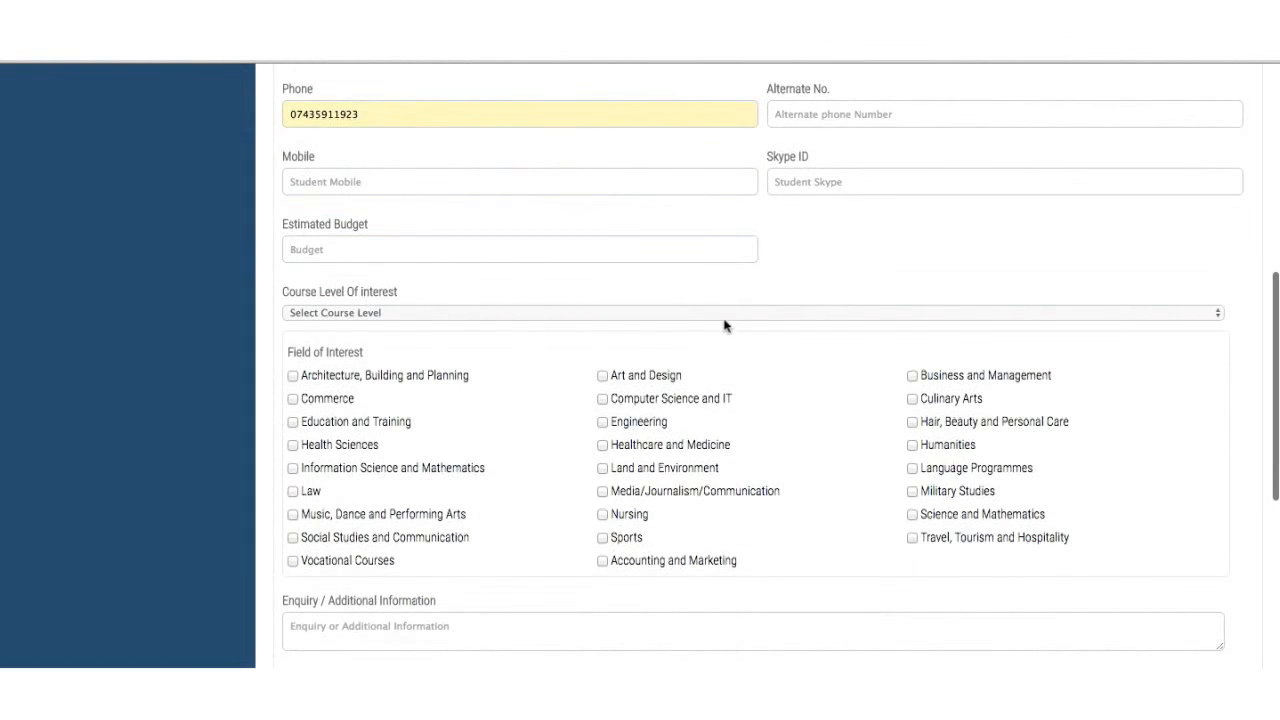
left_click(723, 318)
left_click(713, 357)
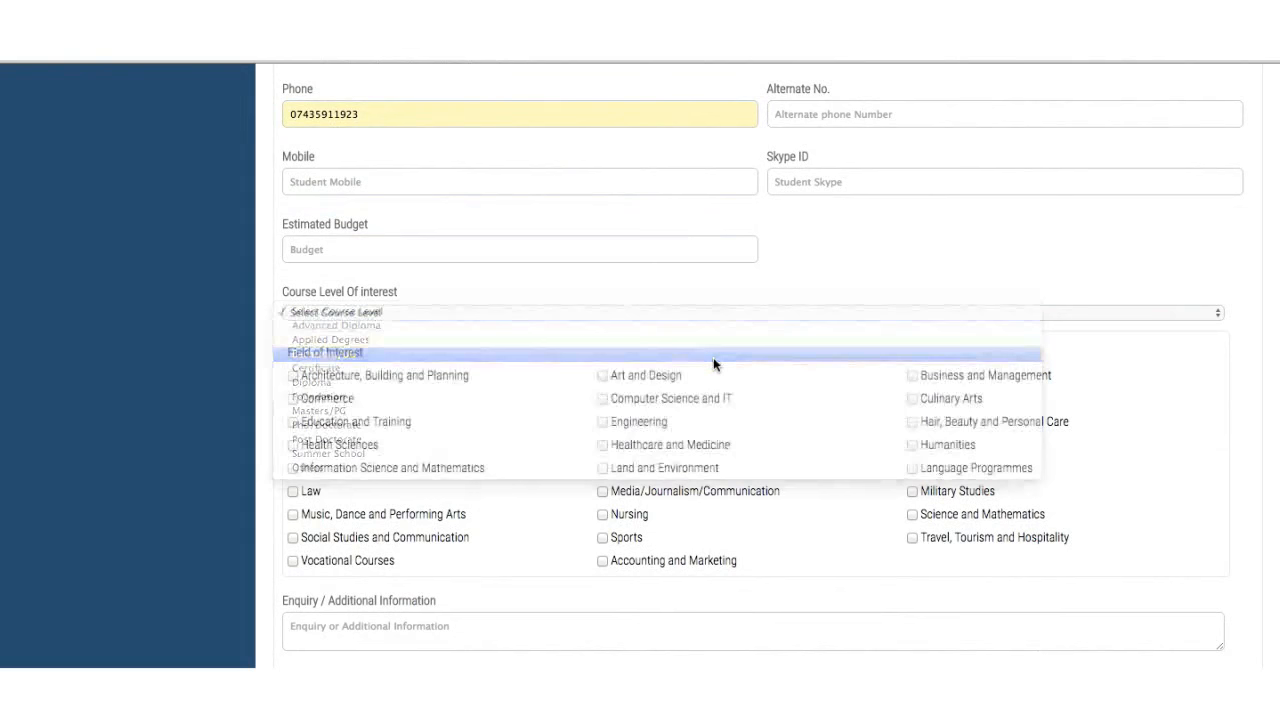
- Tick Healthcare and Medicine and Land and Environment as fields of interest
left_click(603, 468)
left_click(602, 445)
scroll(600, 441, "down", 1)
scroll(600, 441, "down", 3)
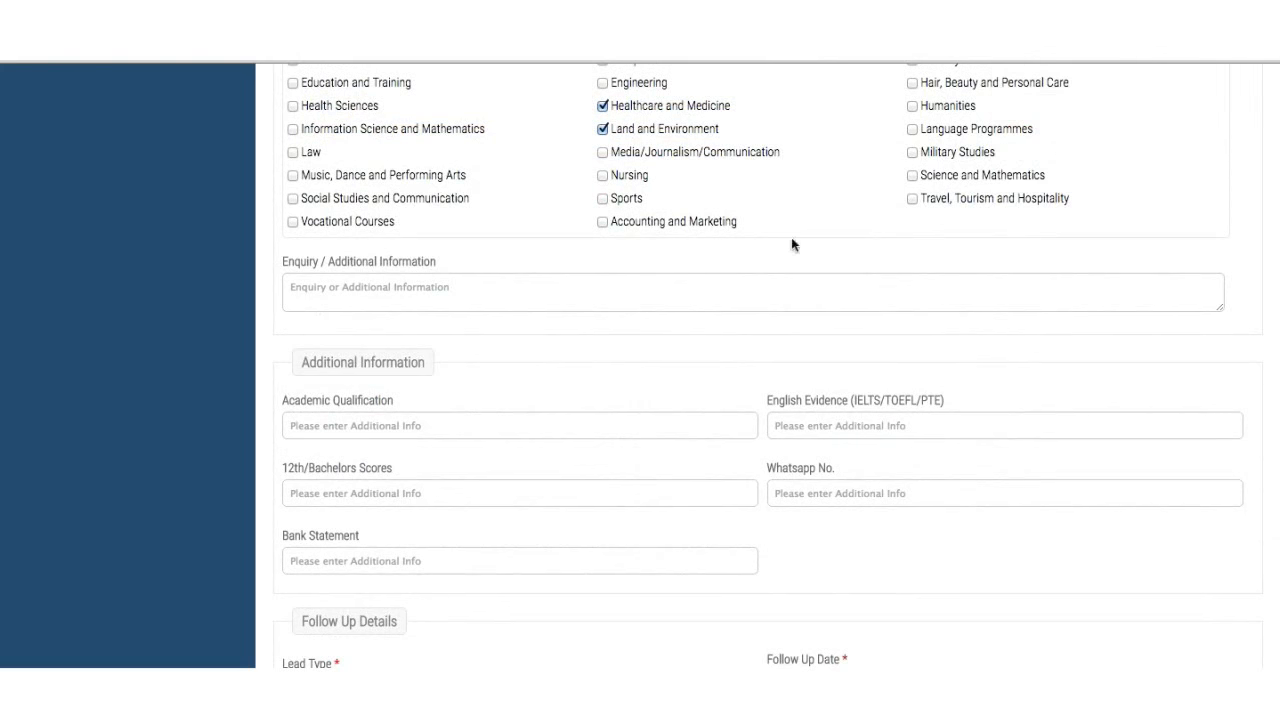
- Click into the academic qualification field and scroll through the rest of the Add Lead form
left_click(587, 427)
scroll(823, 450, "down", 3)
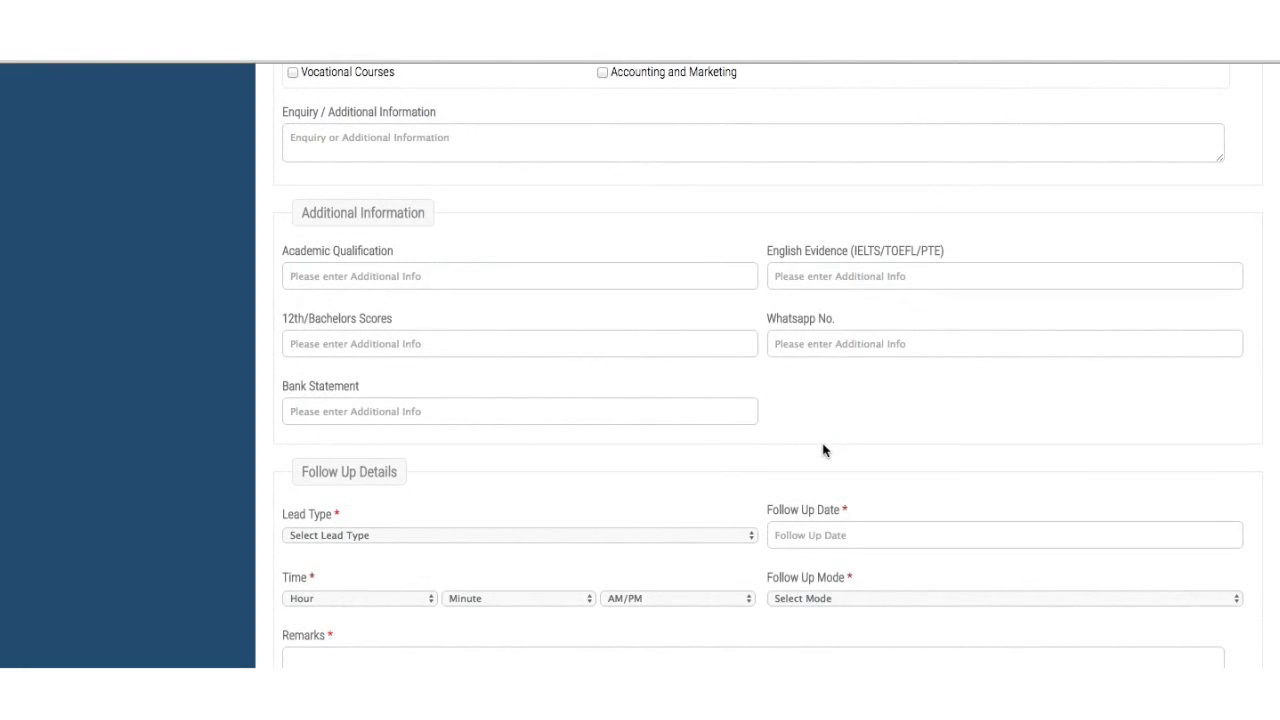
scroll(823, 450, "down", 1)
scroll(823, 450, "down", 2)
scroll(823, 450, "up", 6)
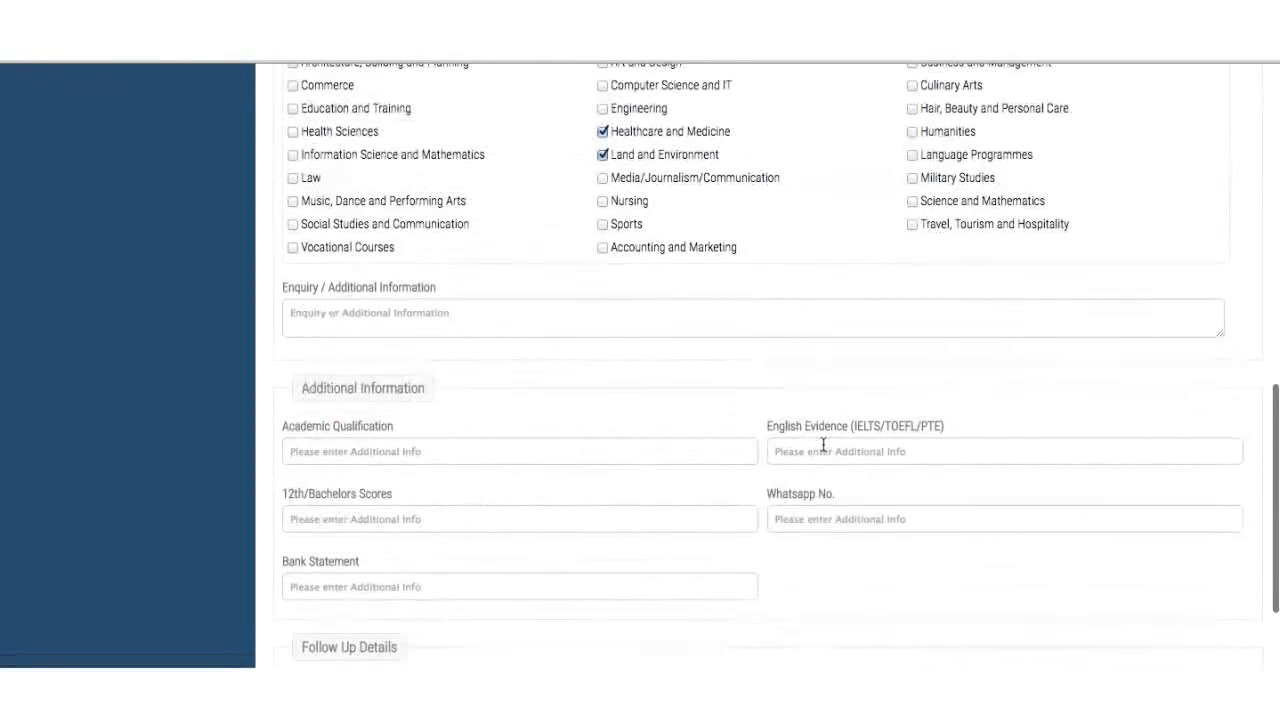
scroll(823, 450, "down", 3)
scroll(823, 450, "down", 3)
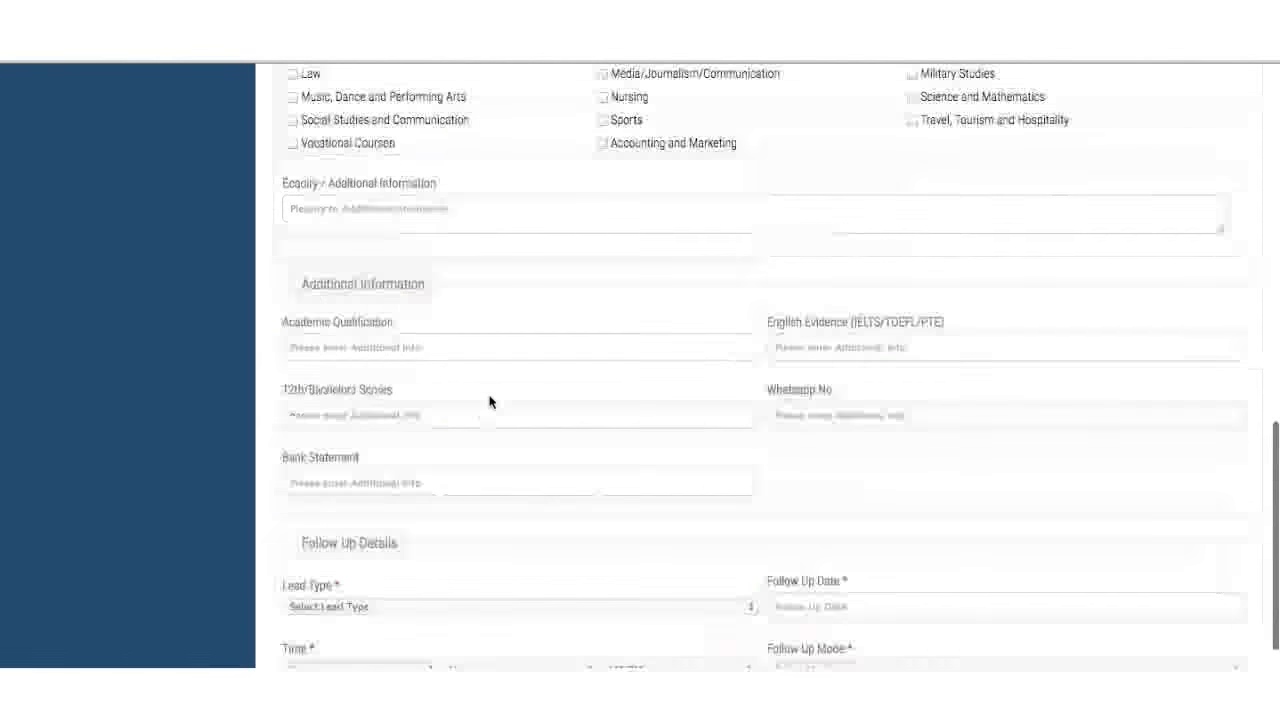
scroll(490, 401, "up", 10)
scroll(490, 401, "down", 10)
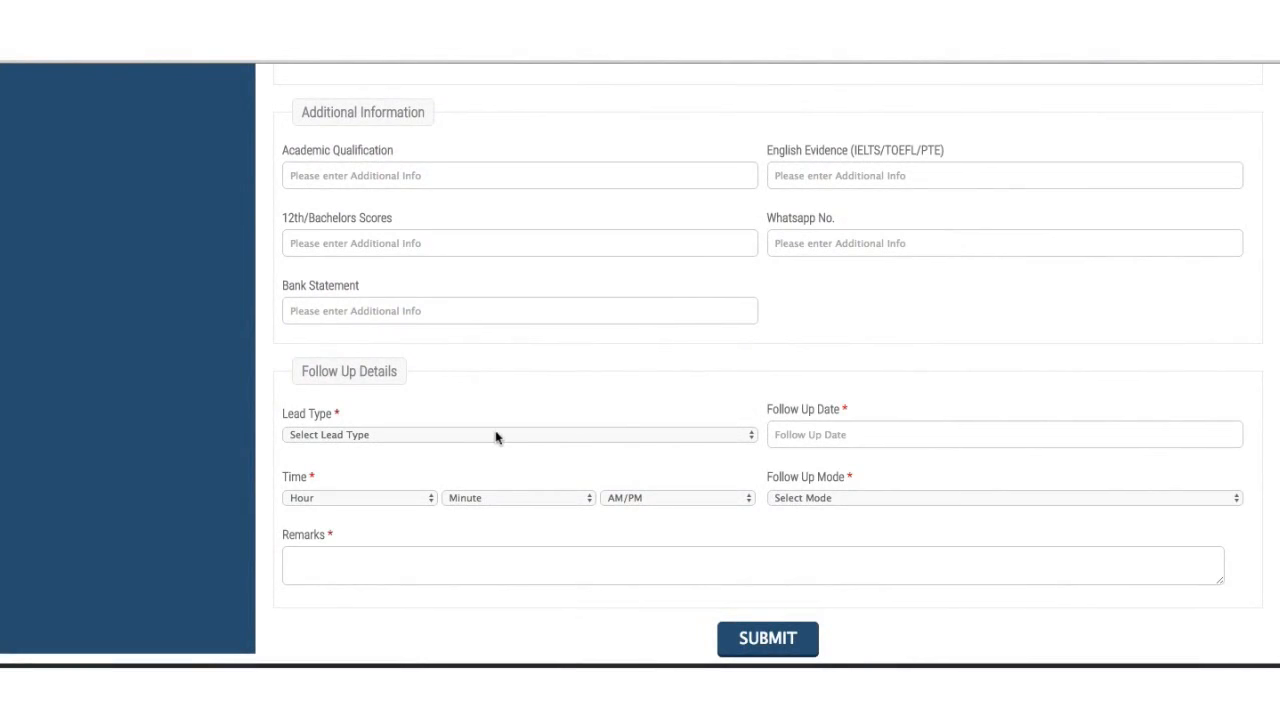
scroll(495, 437, "up", 15)
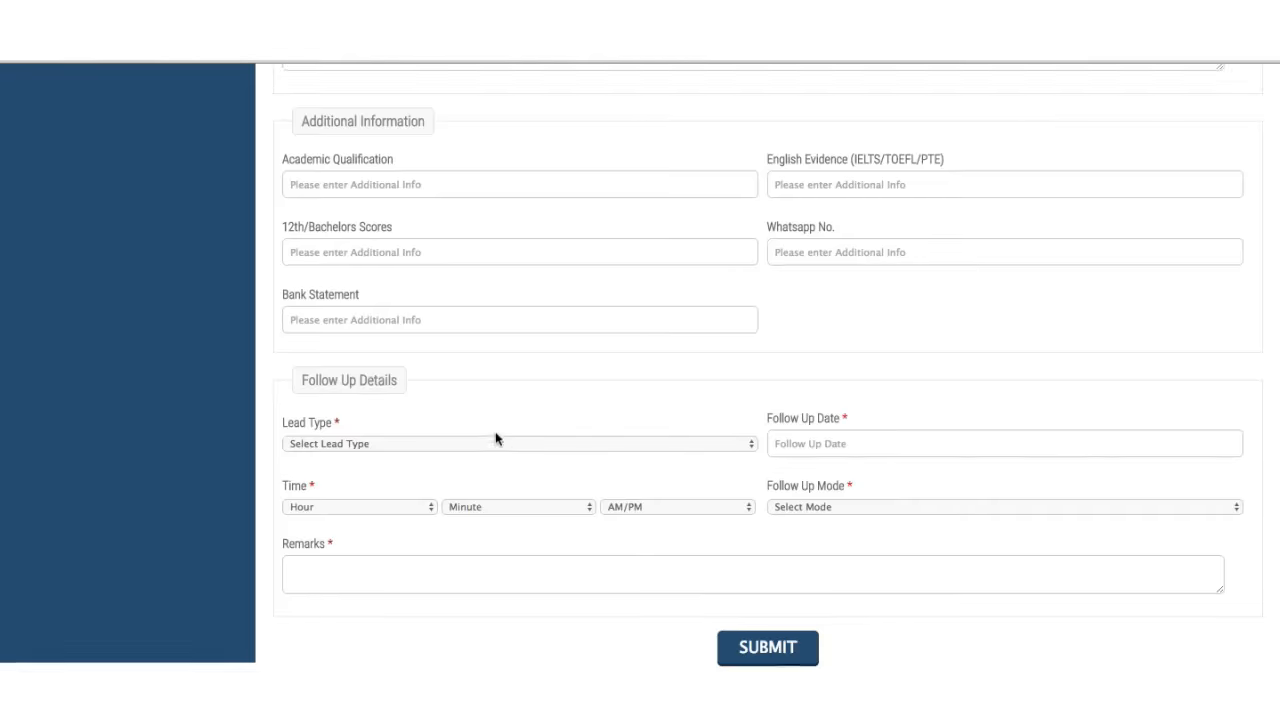
scroll(495, 440, "up", 4)
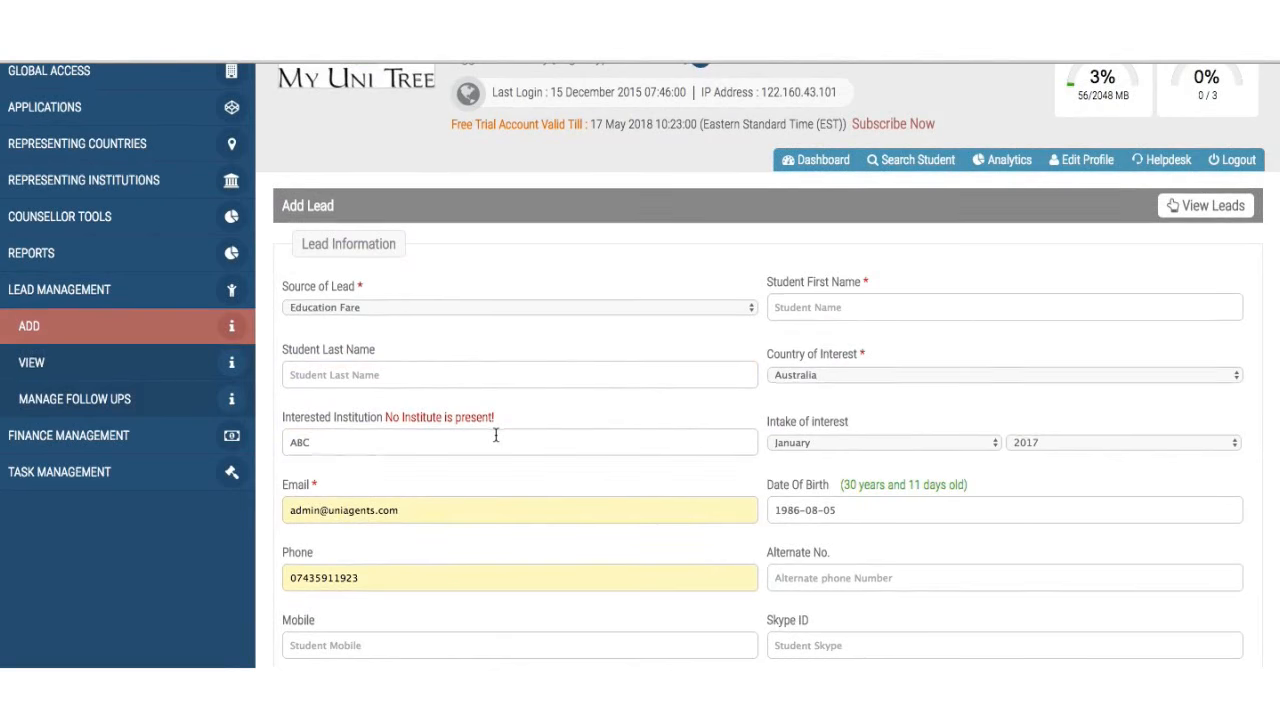
scroll(495, 436, "down", 19)
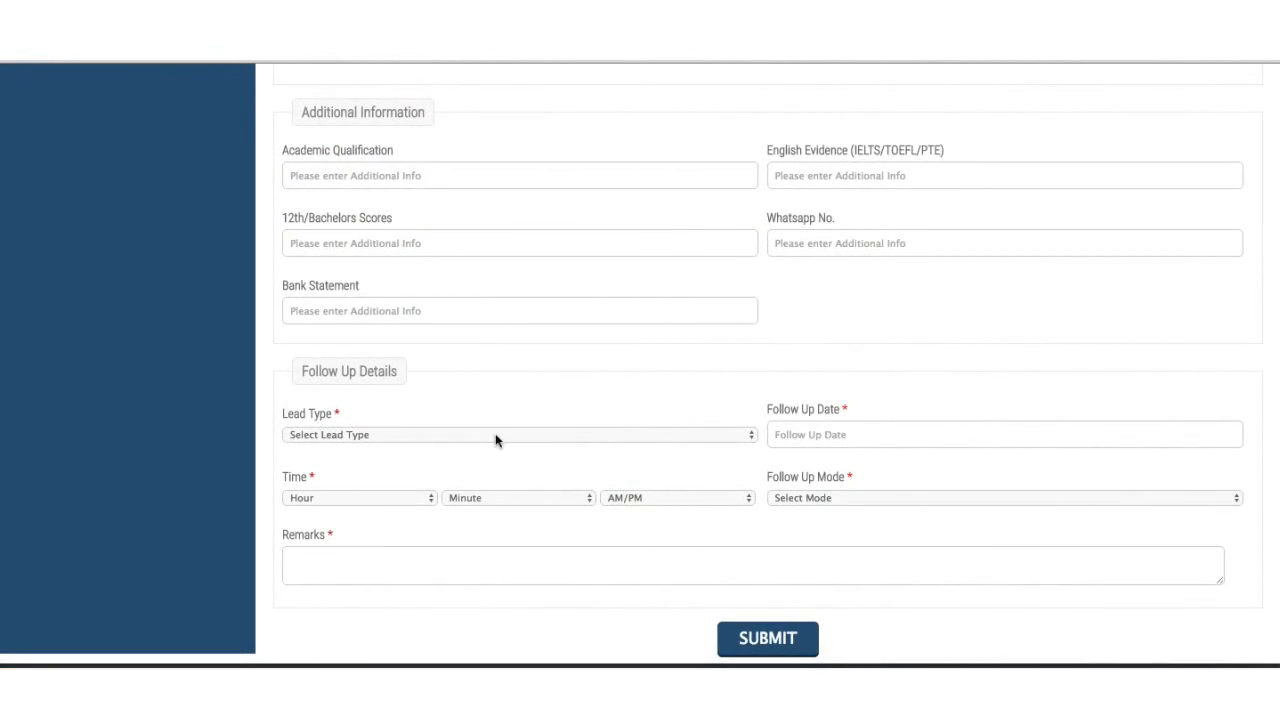
scroll(495, 437, "up", 20)
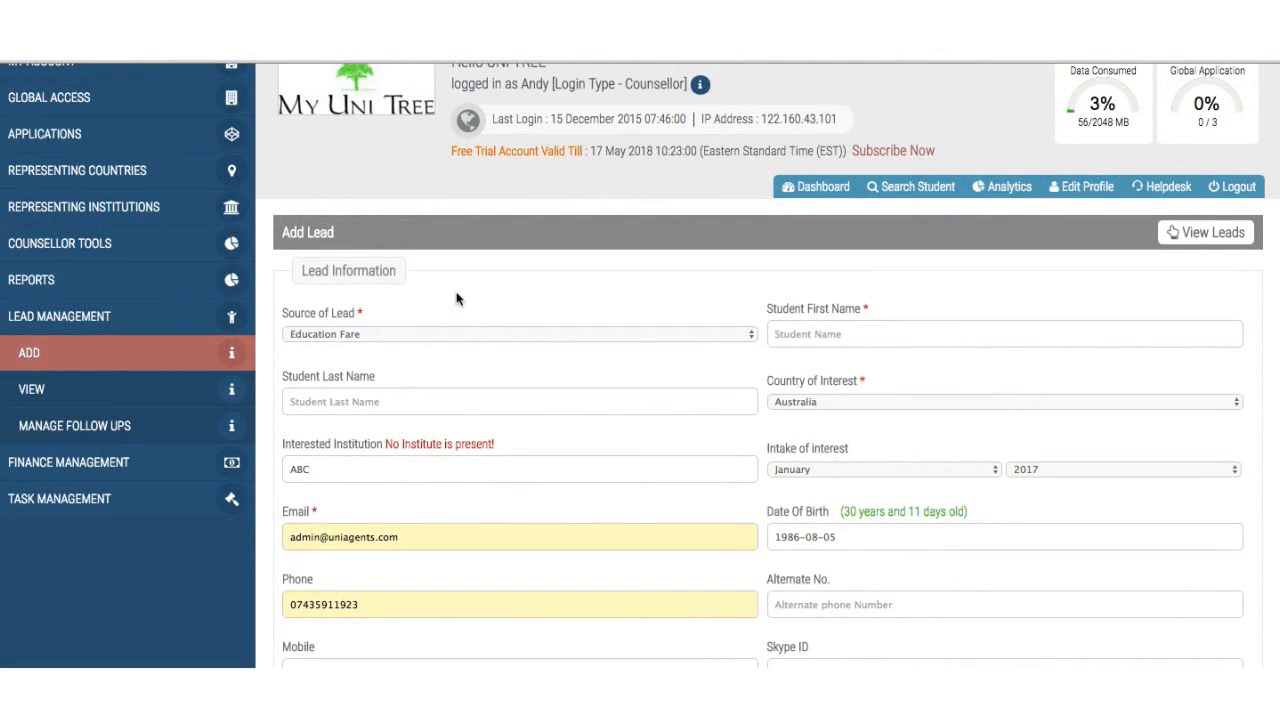
- Write 'UK, USA or Cananda' in the Enquiry / Additional Information box
scroll(456, 400, "down", 5)
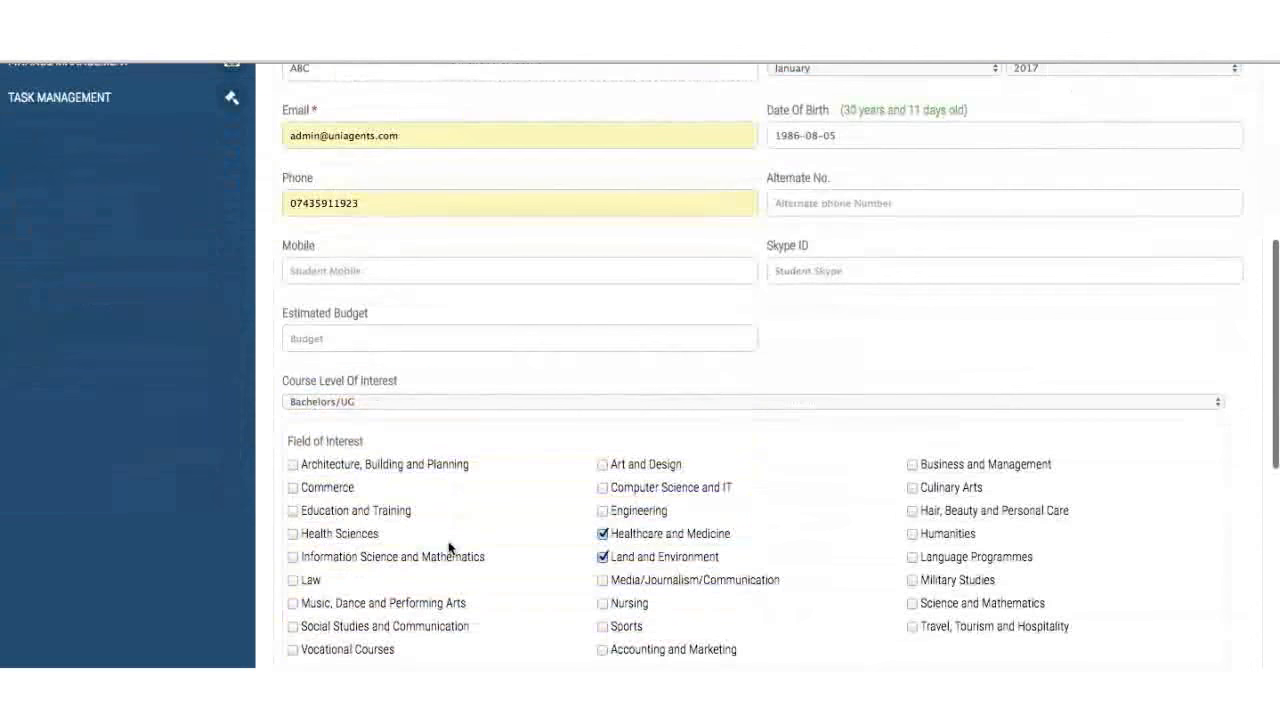
scroll(543, 471, "down", 4)
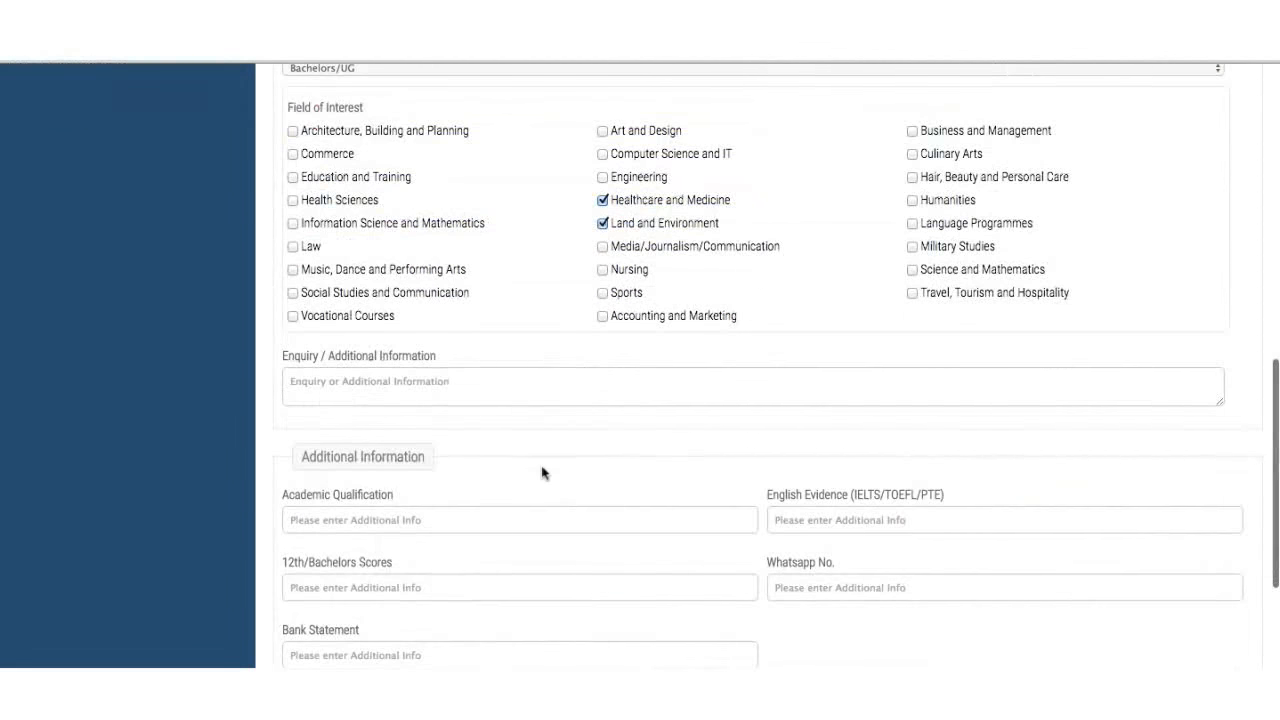
left_click(490, 387)
type("UK, USA or Cananda")
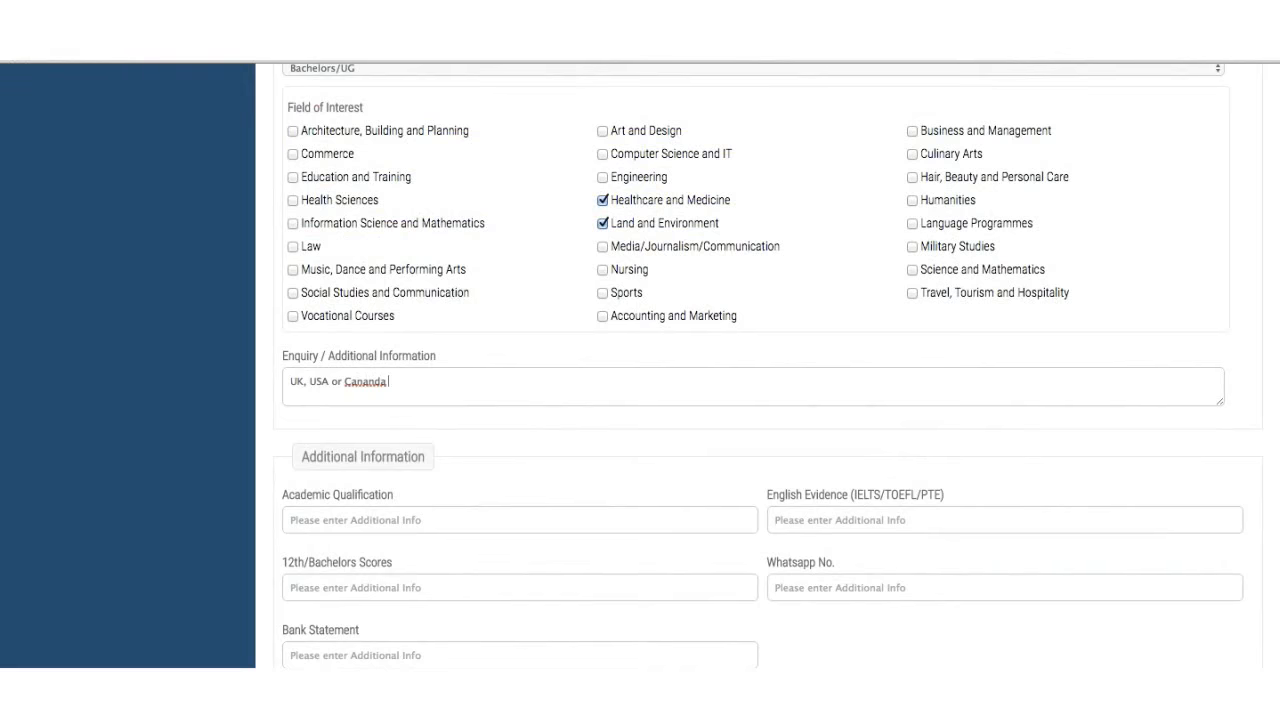
scroll(760, 380, "up", 2)
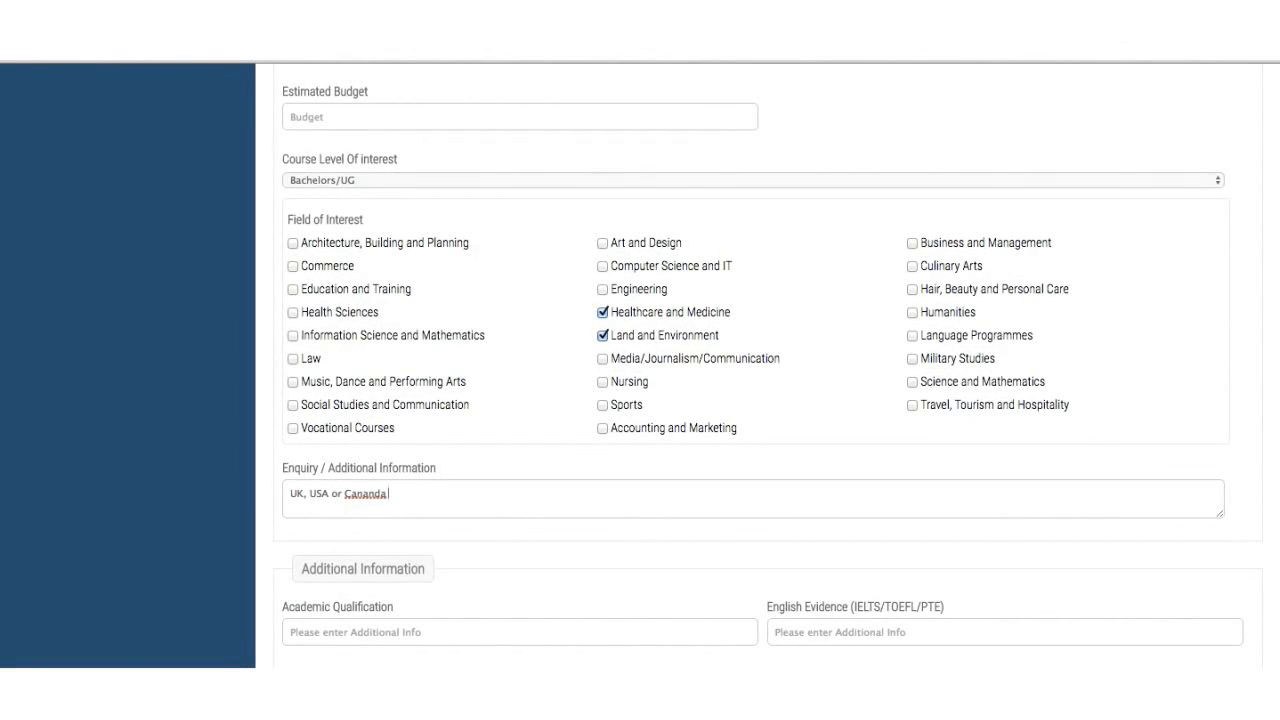
scroll(490, 392, "up", 10)
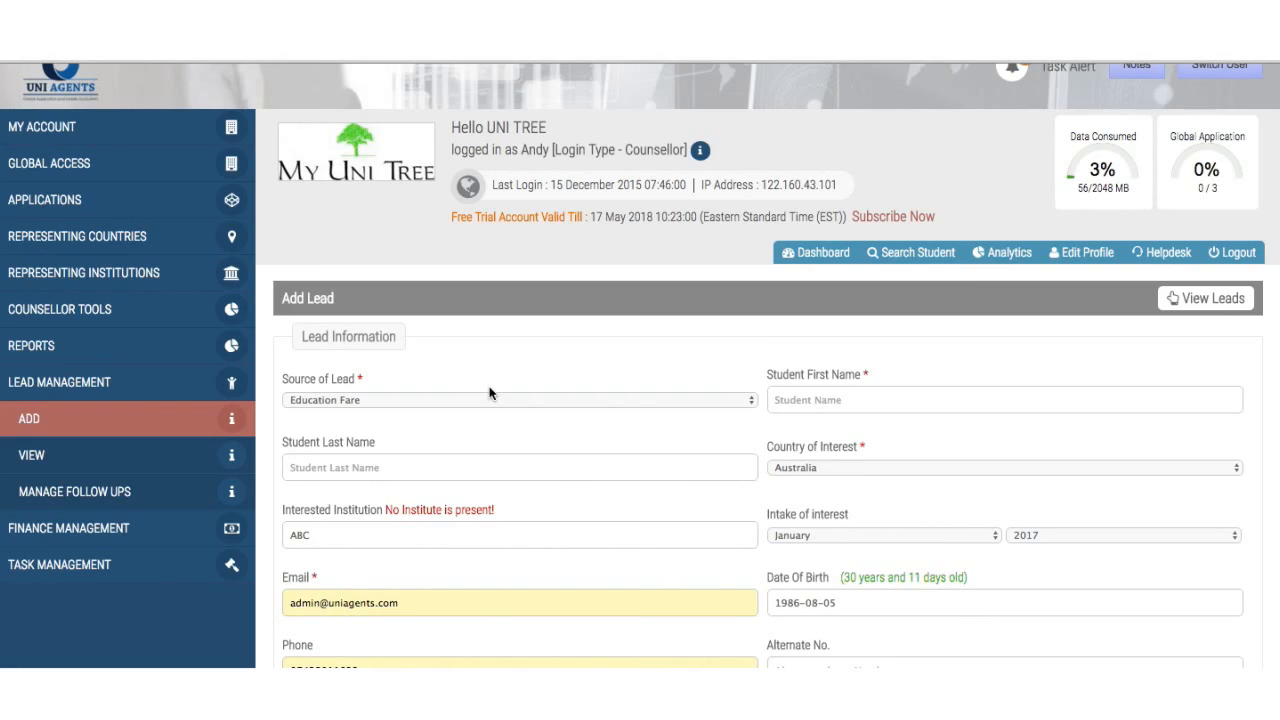
scroll(489, 392, "down", 15)
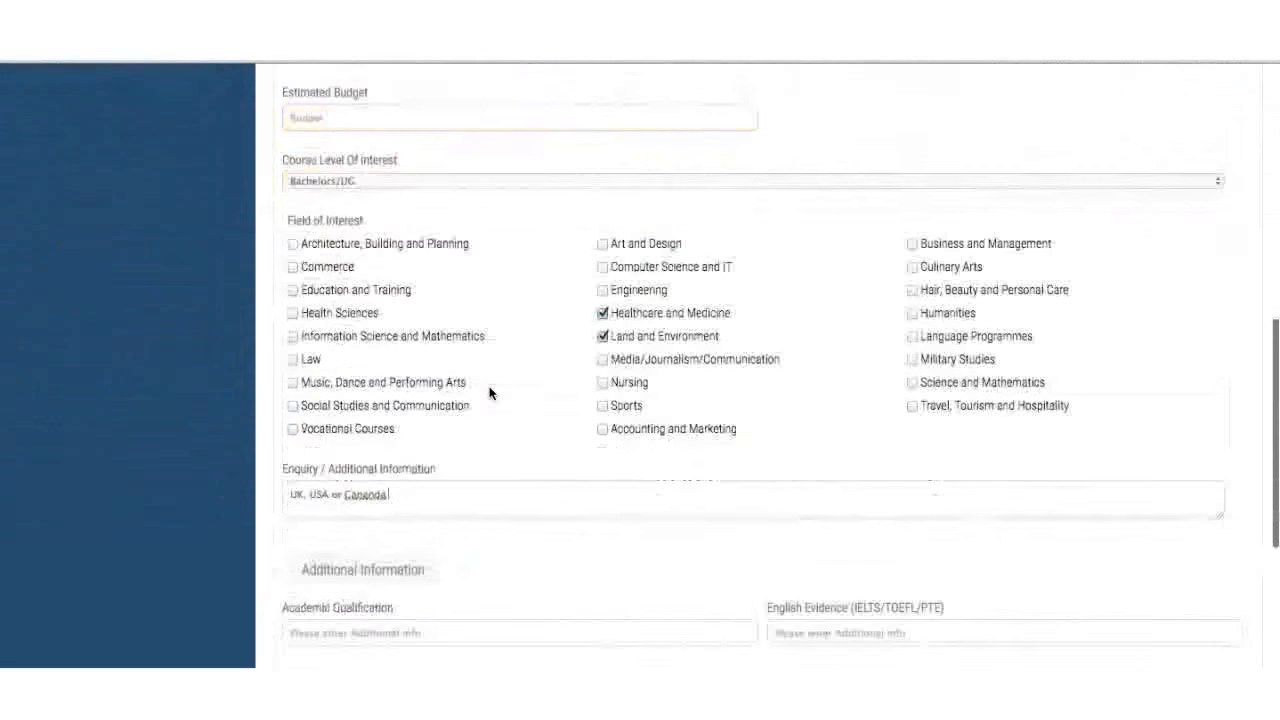
scroll(489, 387, "down", 3)
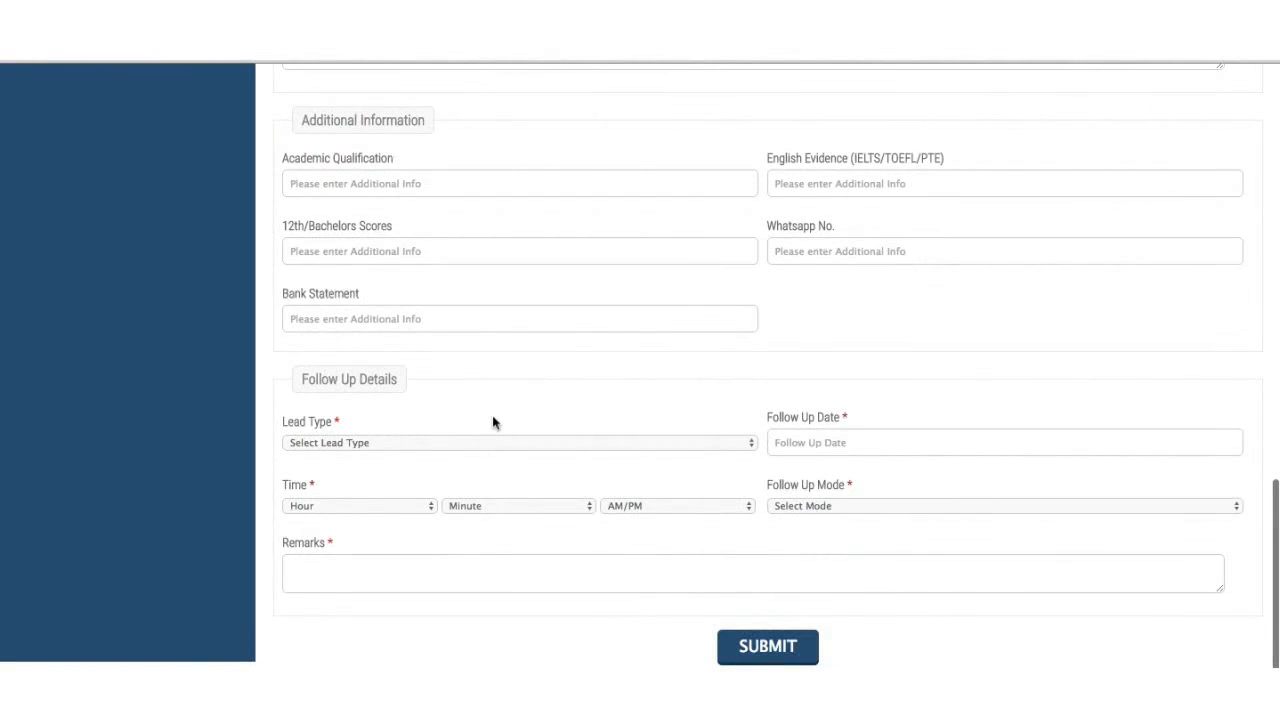
- Set the follow-up to a Hot lead on 23 August 2016 with Meeting mode
left_click(492, 443)
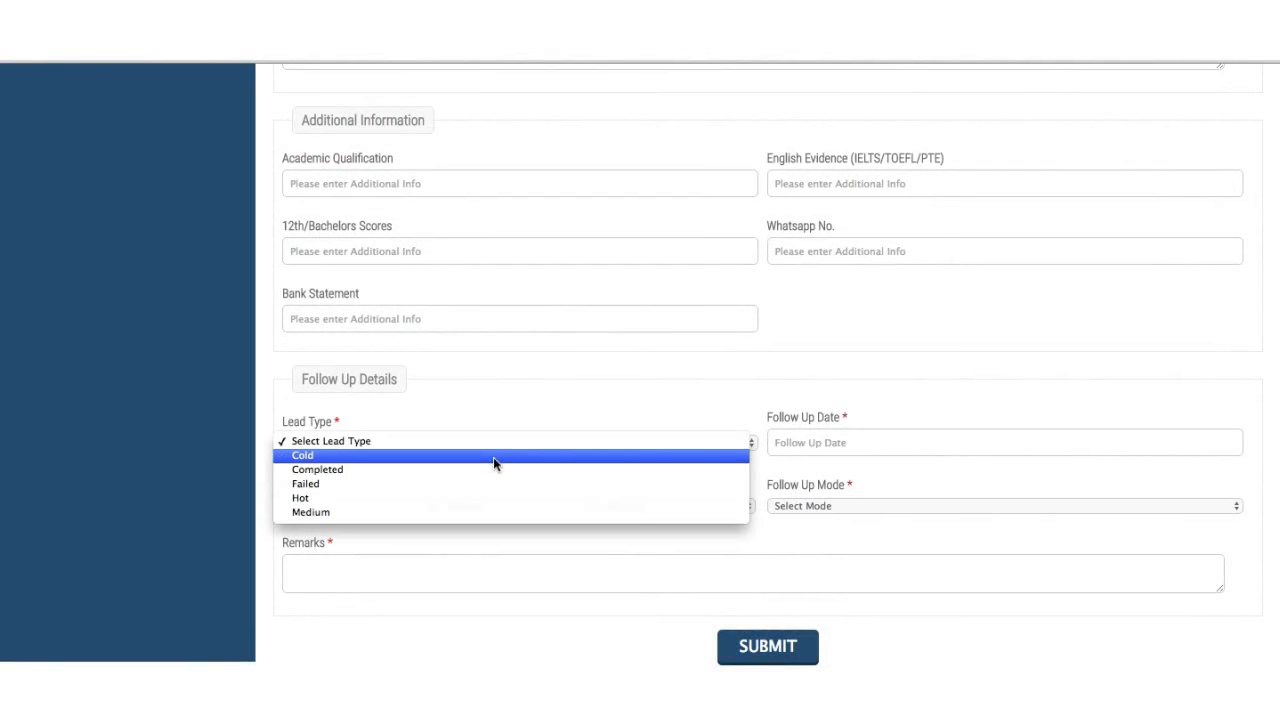
left_click(488, 498)
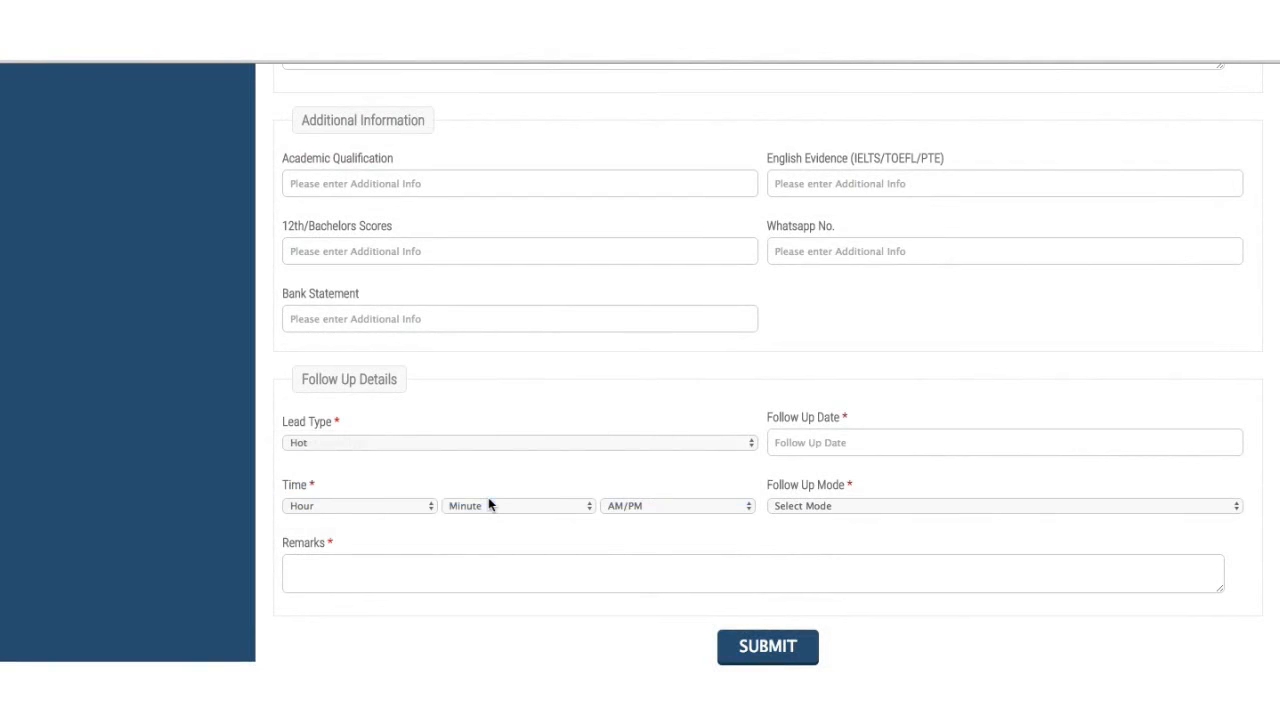
left_click(789, 441)
left_click(878, 621)
left_click(810, 507)
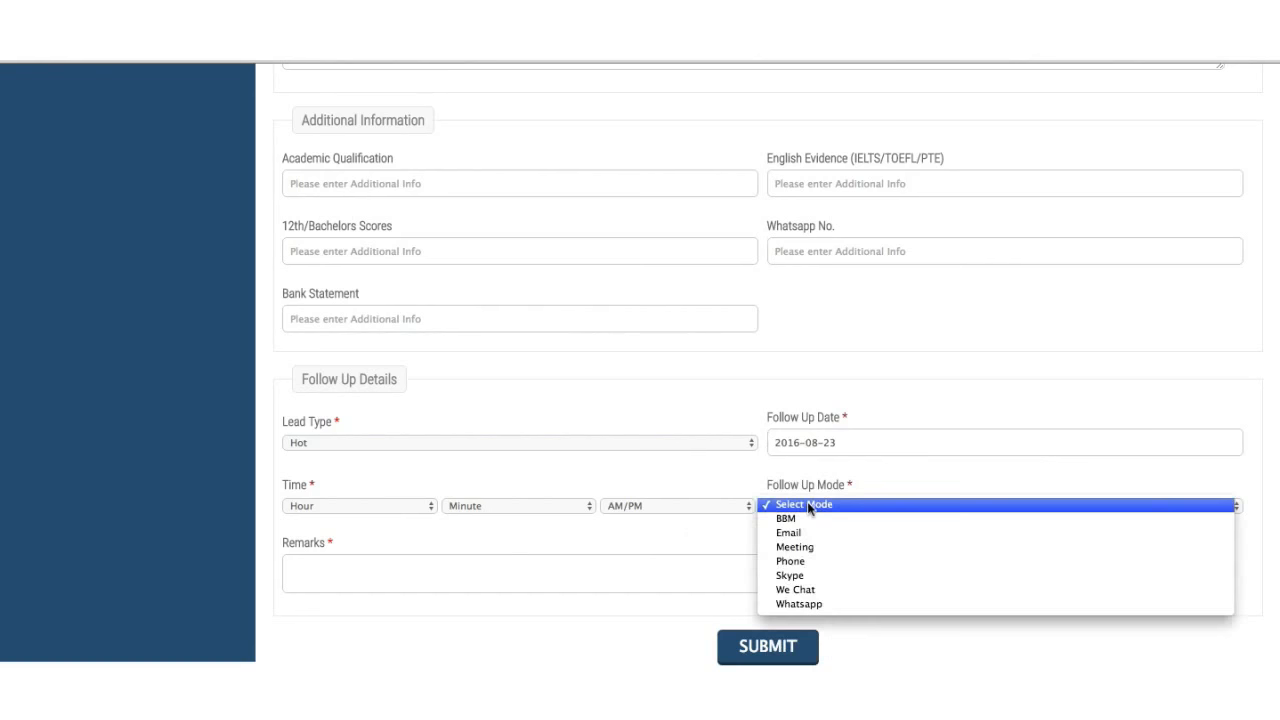
left_click(815, 549)
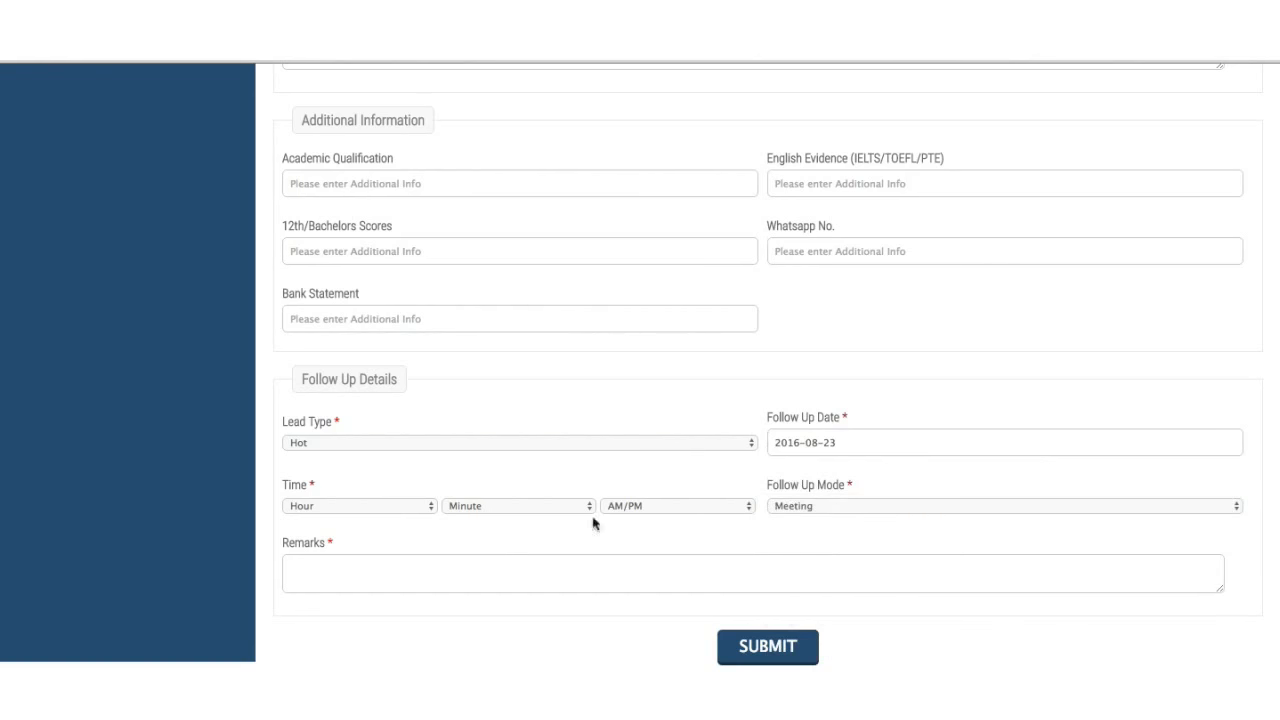
- Set the follow-up time to 05:00 PM
left_click(396, 505)
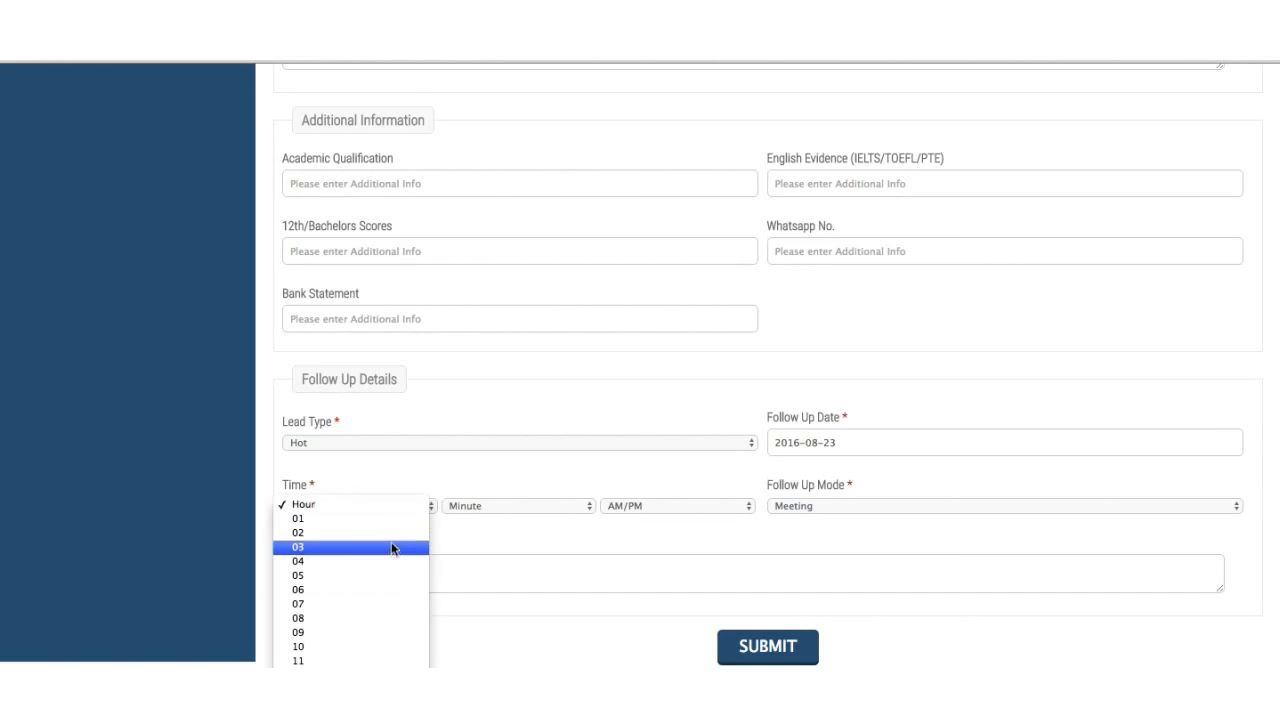
left_click(380, 575)
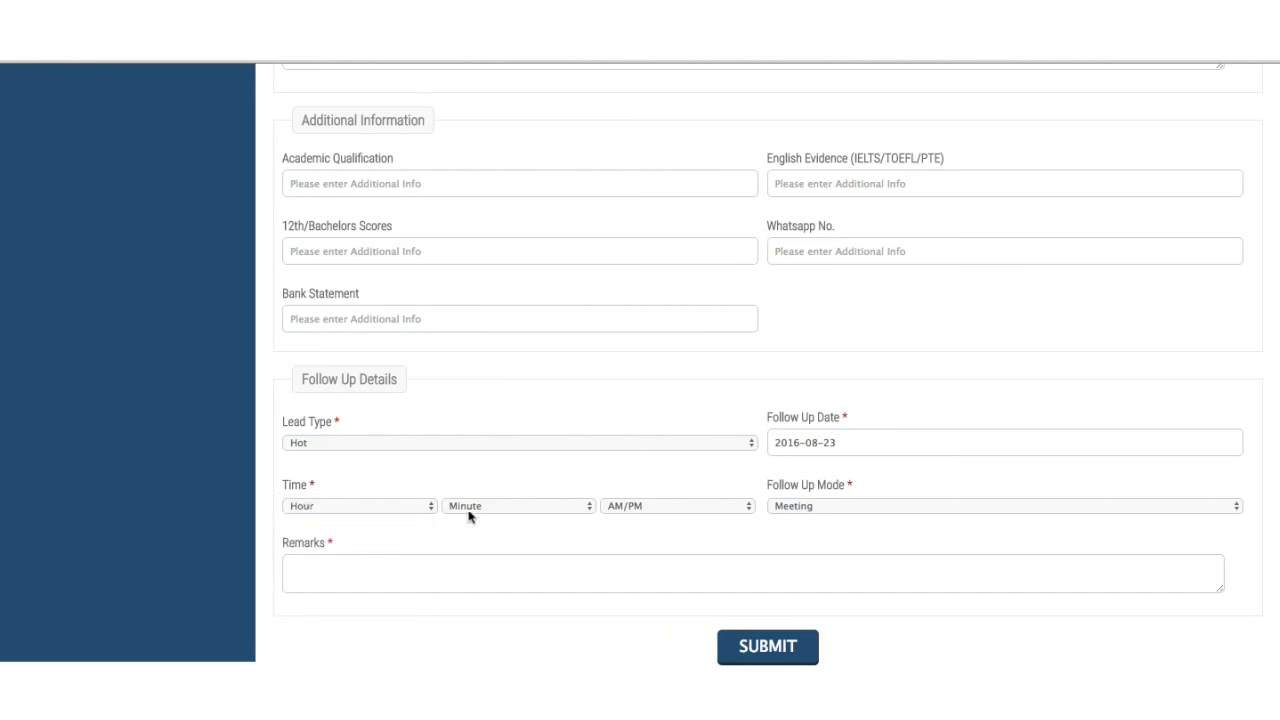
left_click(497, 507)
left_click(497, 519)
left_click(631, 505)
left_click(635, 533)
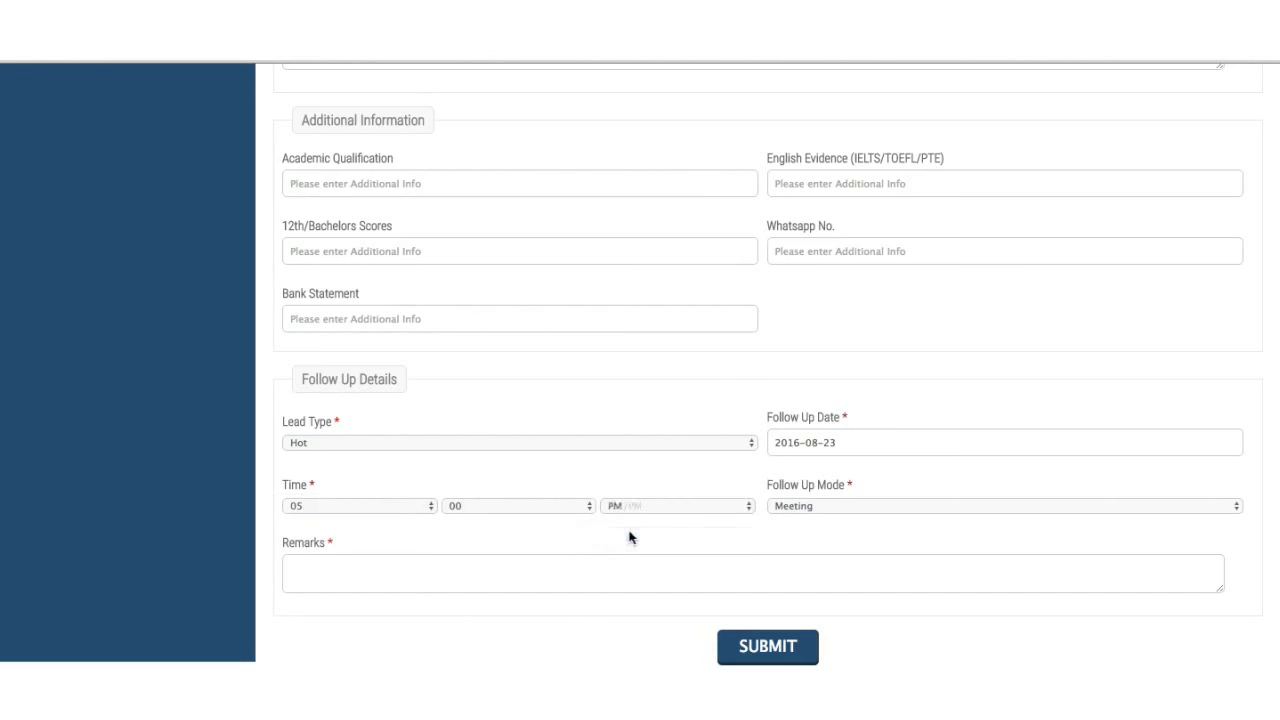
- Add the remark 'Promised to bring the documents to file the application'
left_click(382, 586)
type("Serio")
key("BackSpace")
key("BackSpace")
key("BackSpace")
key("BackSpace")
type("Promised to bring the documents to file the applica")
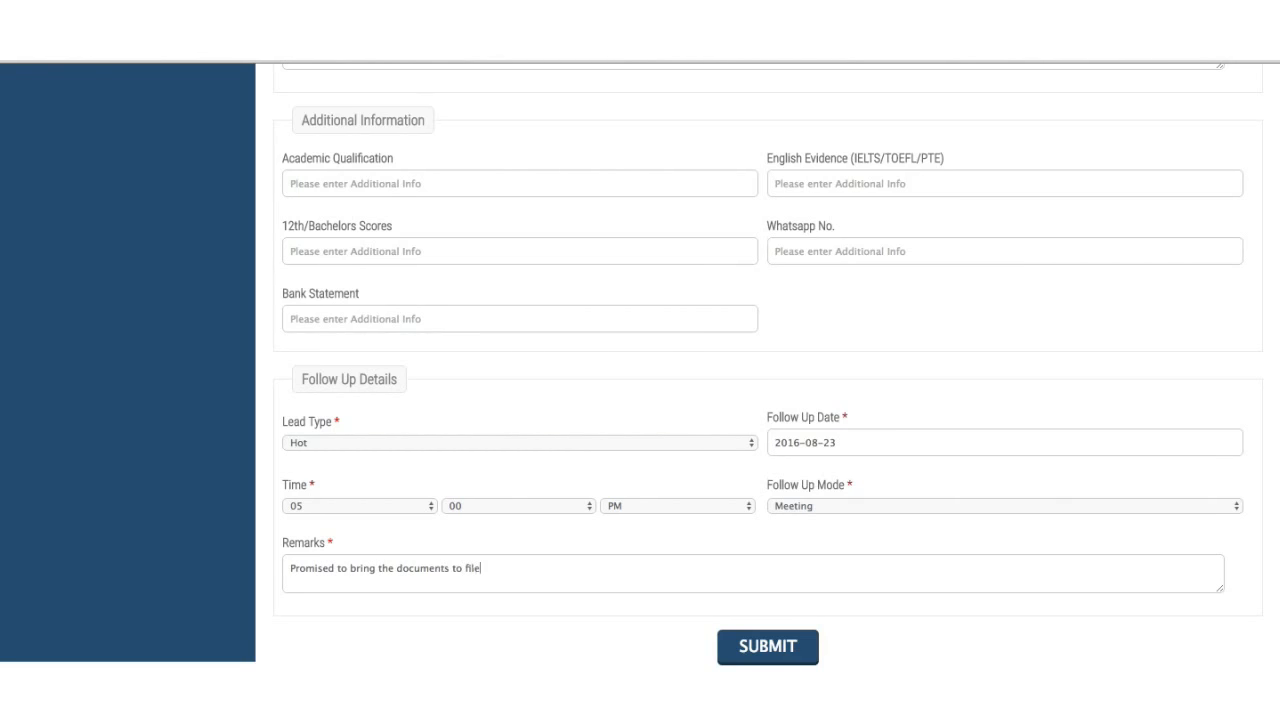
type("tion")
scroll(547, 586, "up", 5)
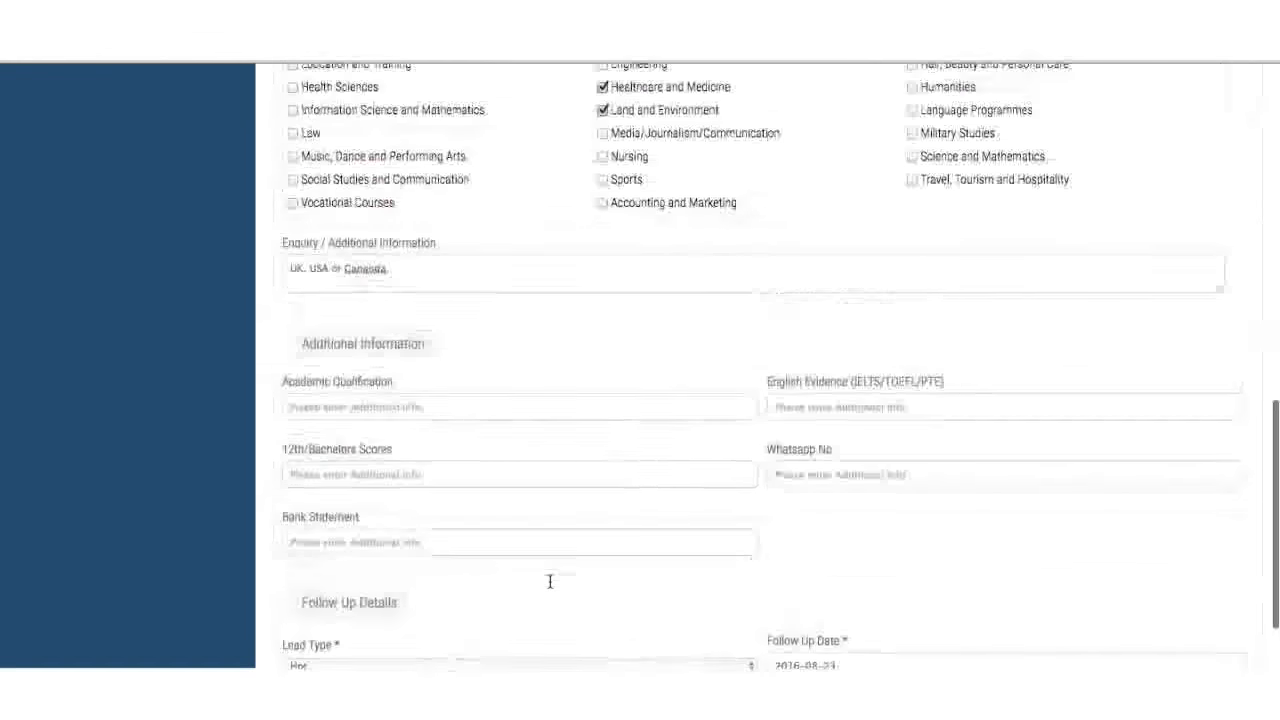
scroll(584, 521, "down", 5)
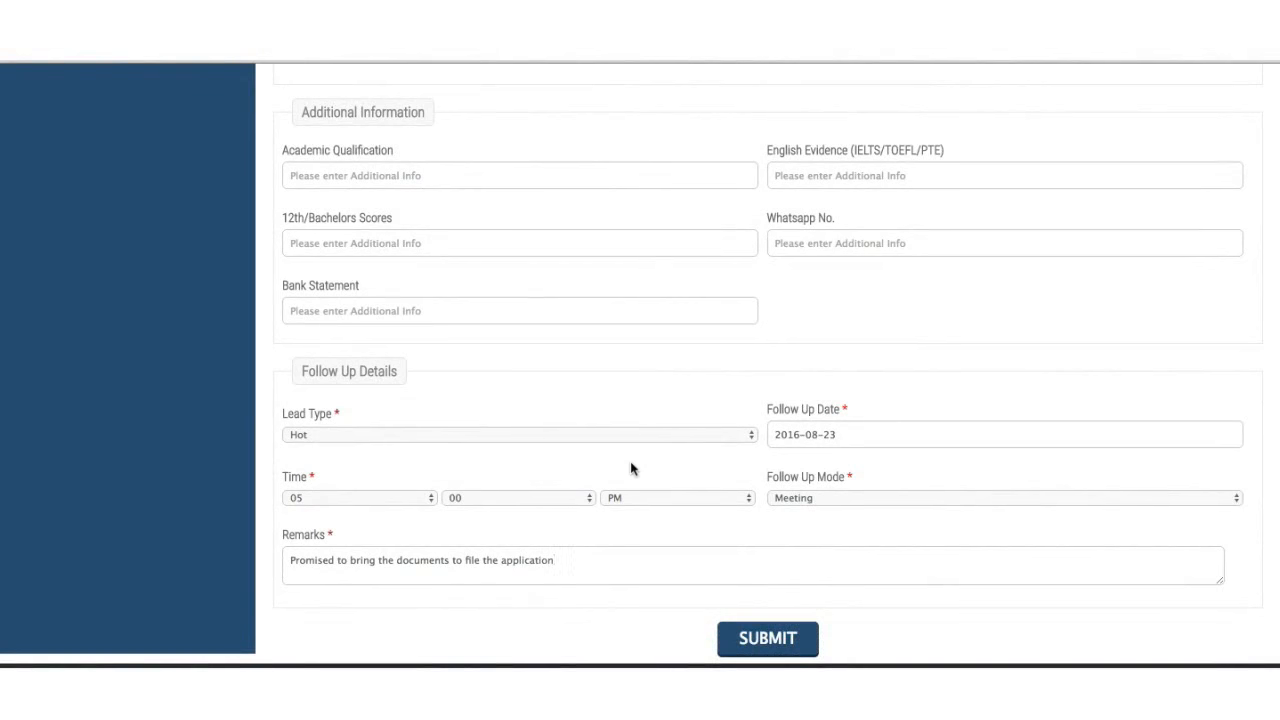
scroll(631, 466, "up", 15)
scroll(631, 469, "up", 2)
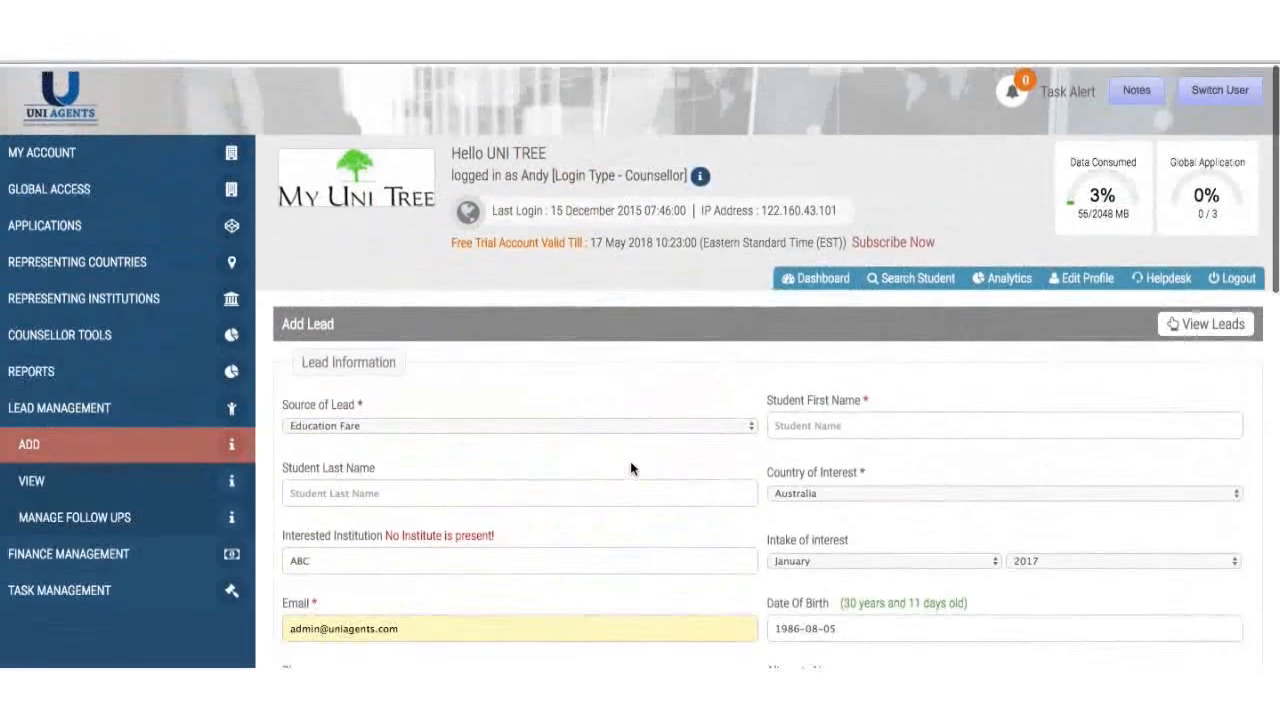
- Open the leads list and browse the counsellor, country and lead type filter options
left_click(122, 472)
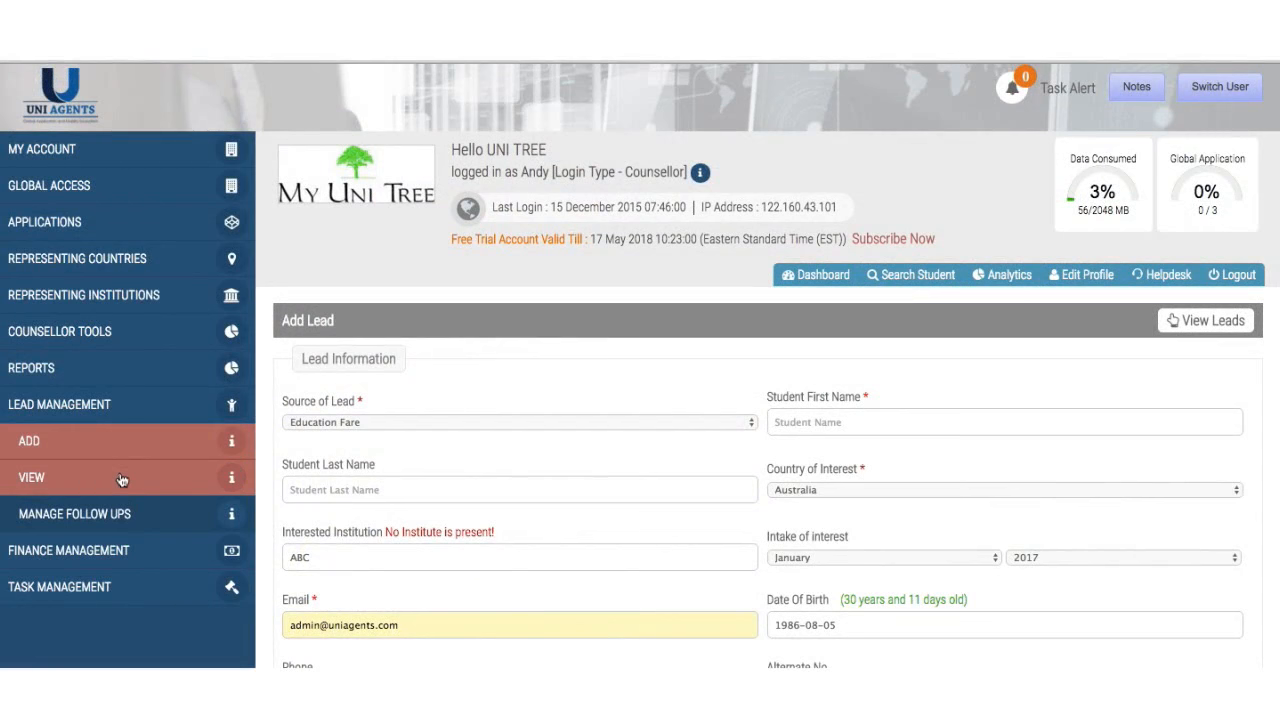
scroll(503, 549, "down", 6)
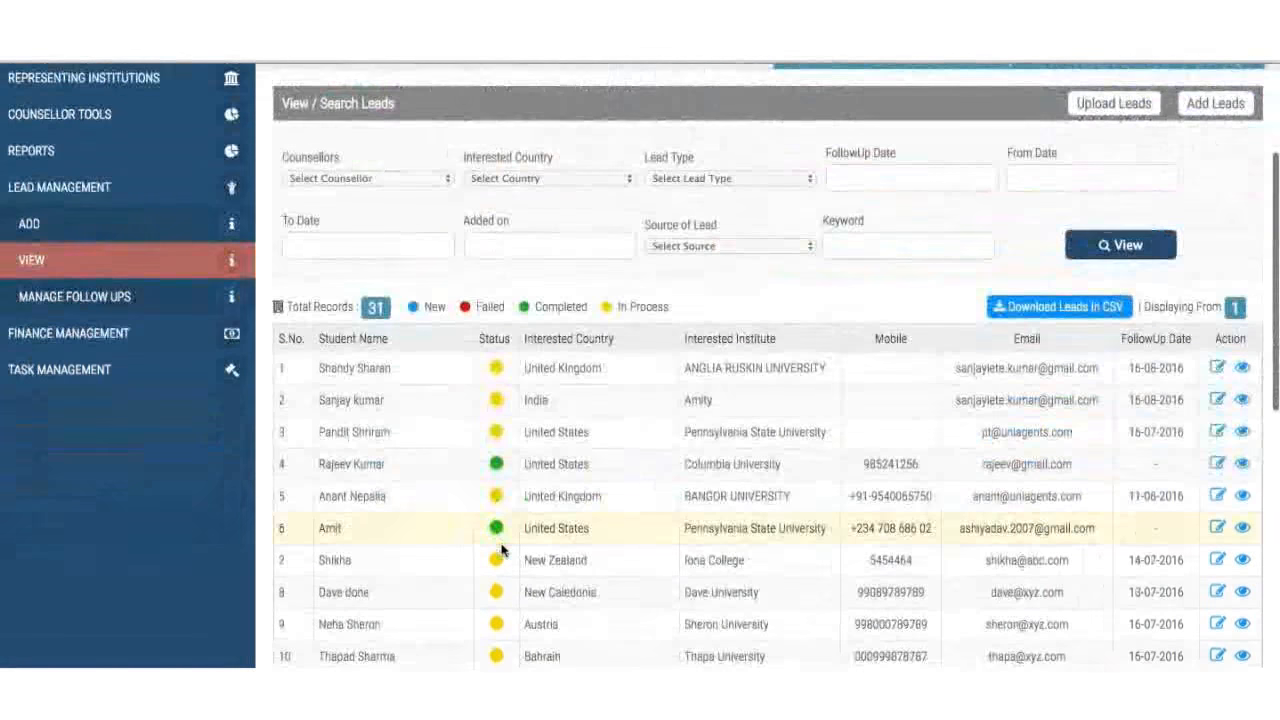
scroll(466, 350, "up", 5)
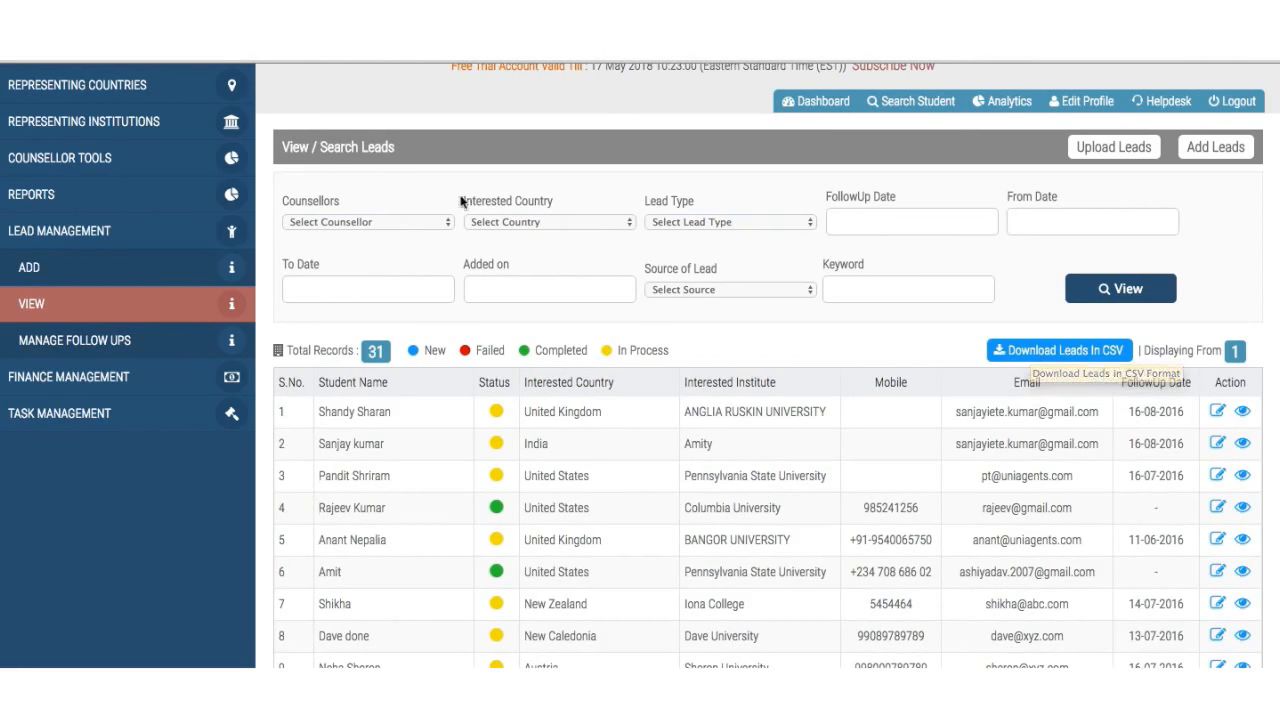
left_click(333, 220)
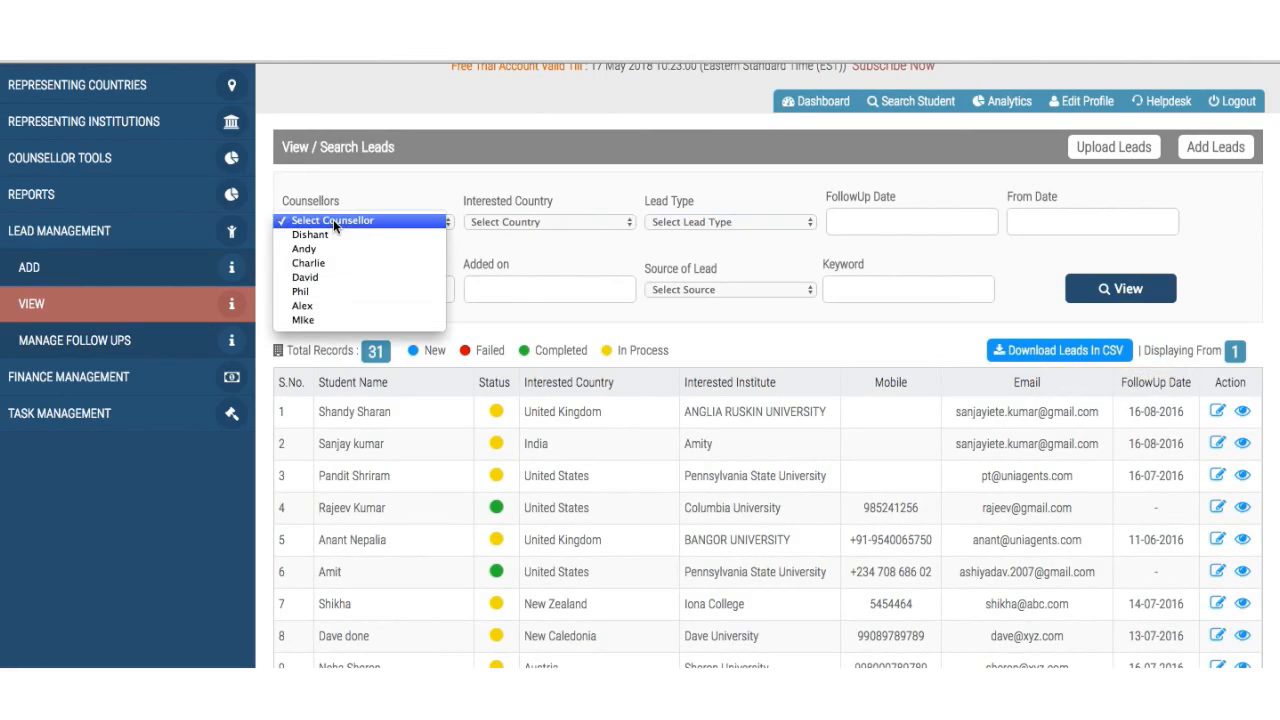
left_click(534, 231)
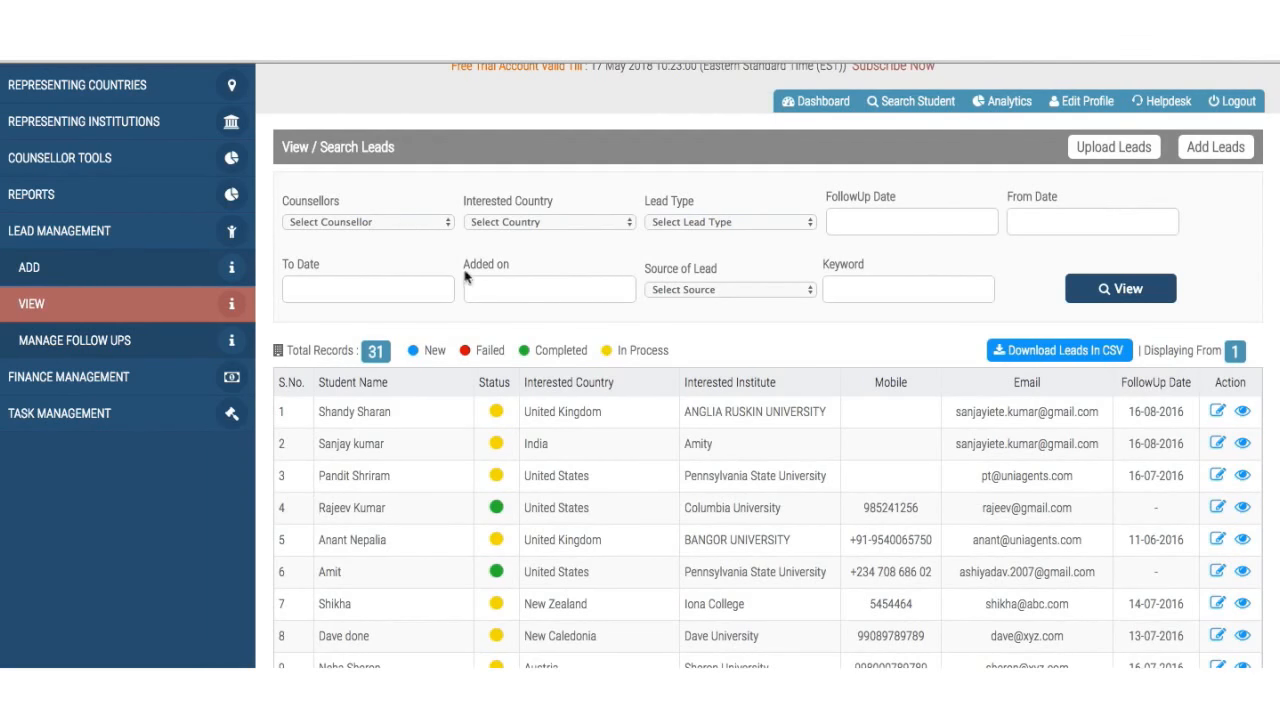
left_click(507, 224)
left_click(507, 224)
left_click(714, 221)
left_click(890, 215)
- Try the follow-up, from, to and added-on date filters without setting any
left_click(890, 215)
left_click(1014, 220)
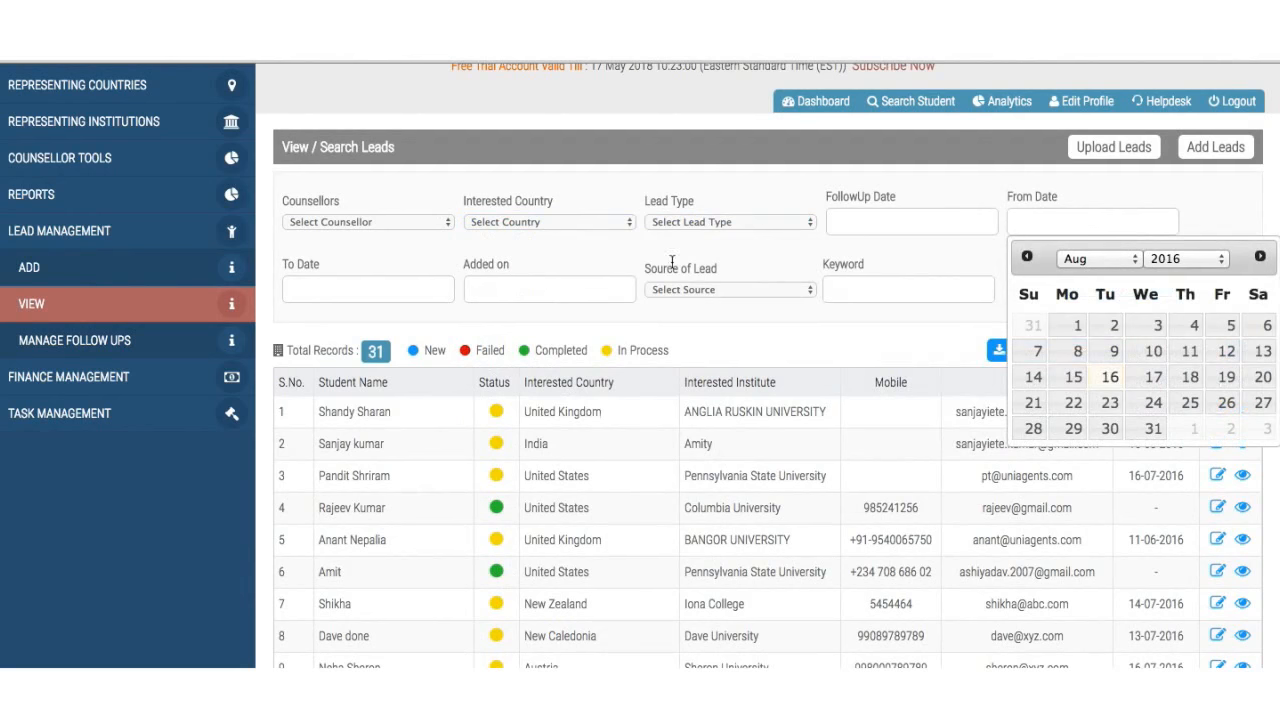
left_click(855, 230)
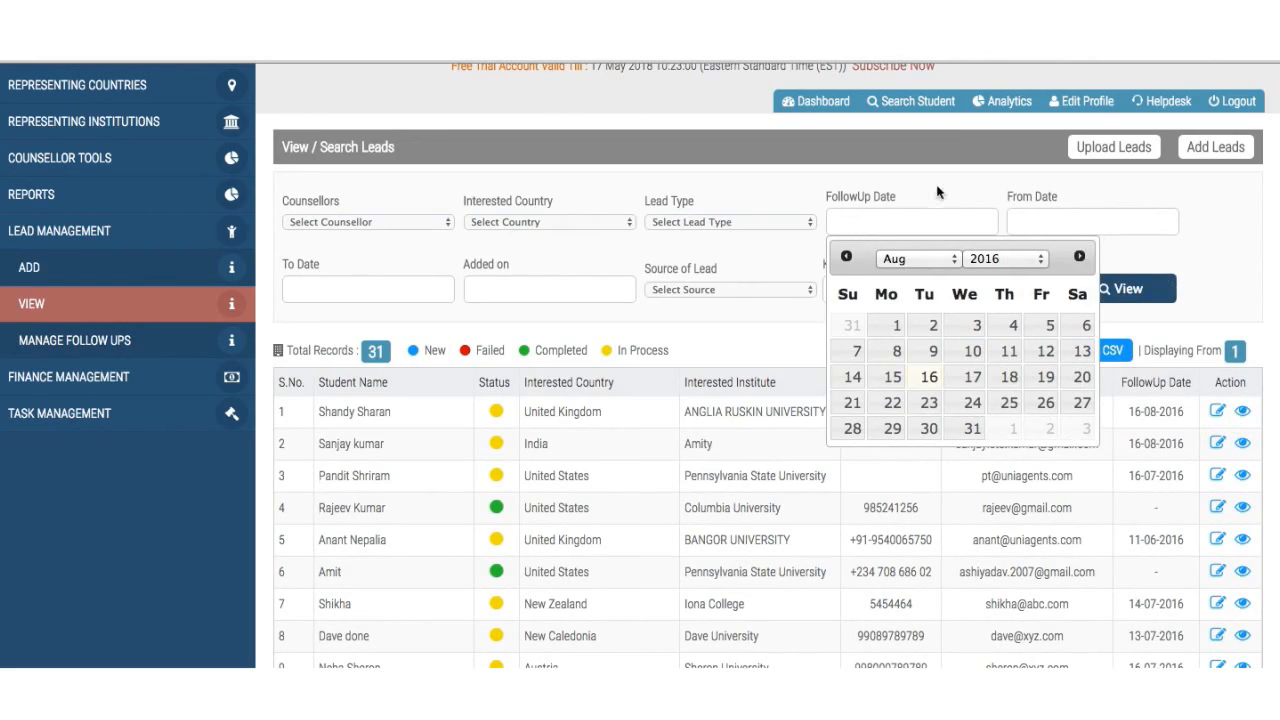
left_click(393, 296)
left_click(513, 297)
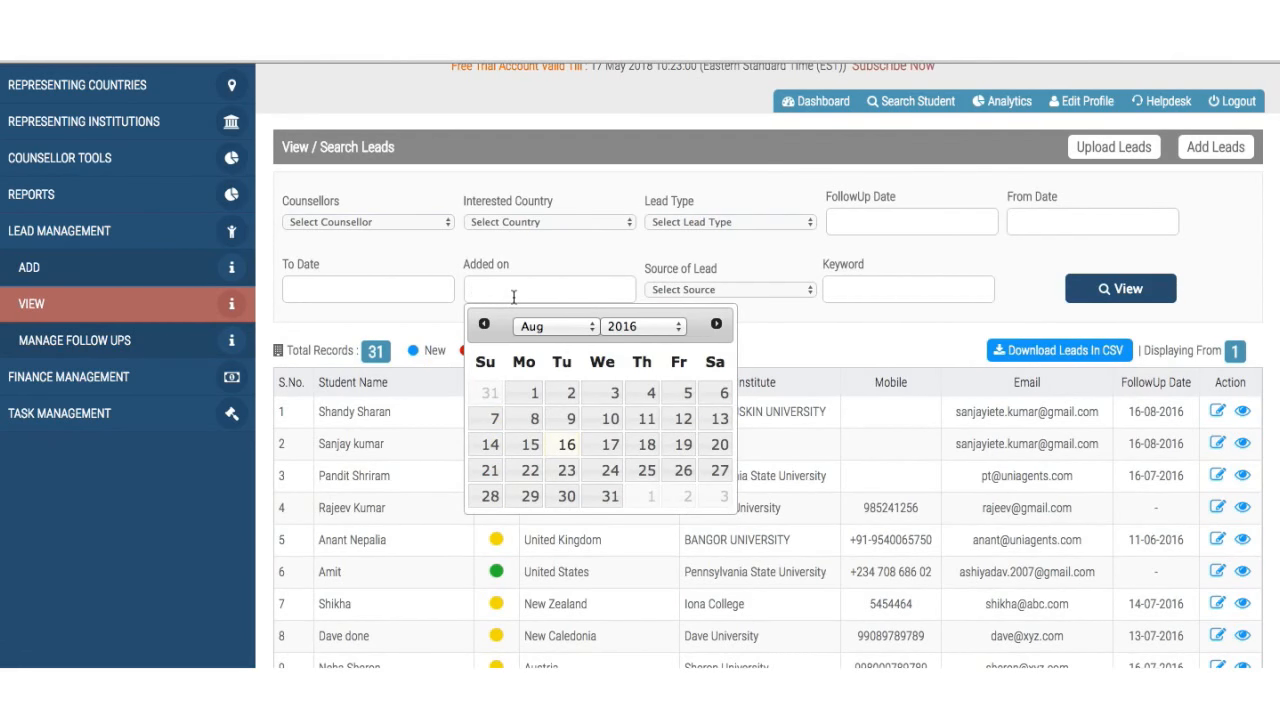
- Filter the leads by source of lead Education Fare
left_click(738, 286)
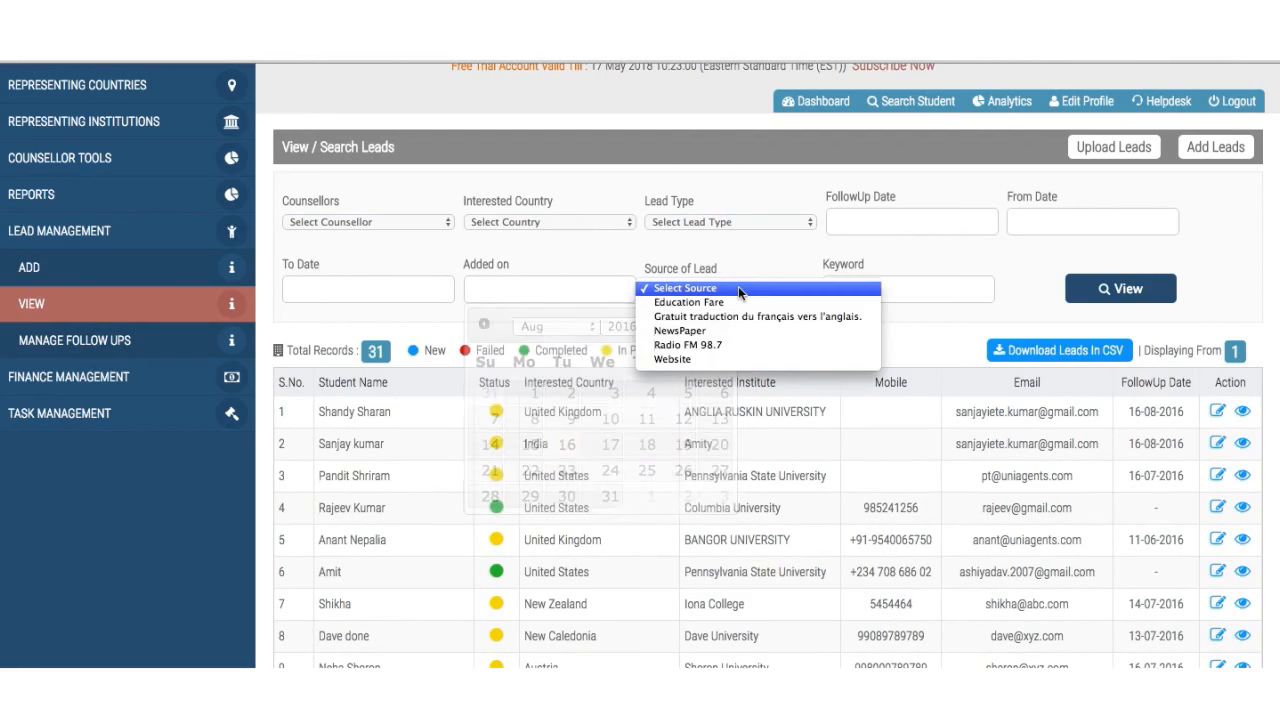
key("Escape")
left_click(742, 305)
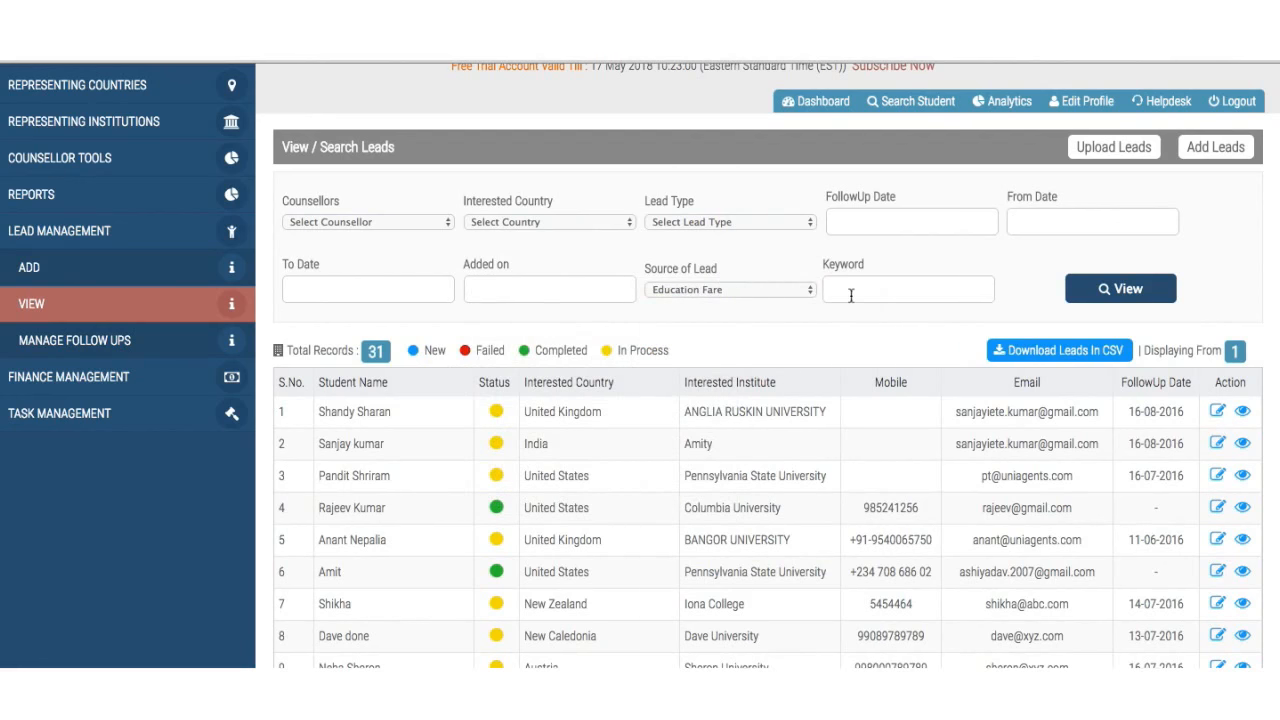
scroll(922, 320, "down", 5)
scroll(922, 320, "up", 3)
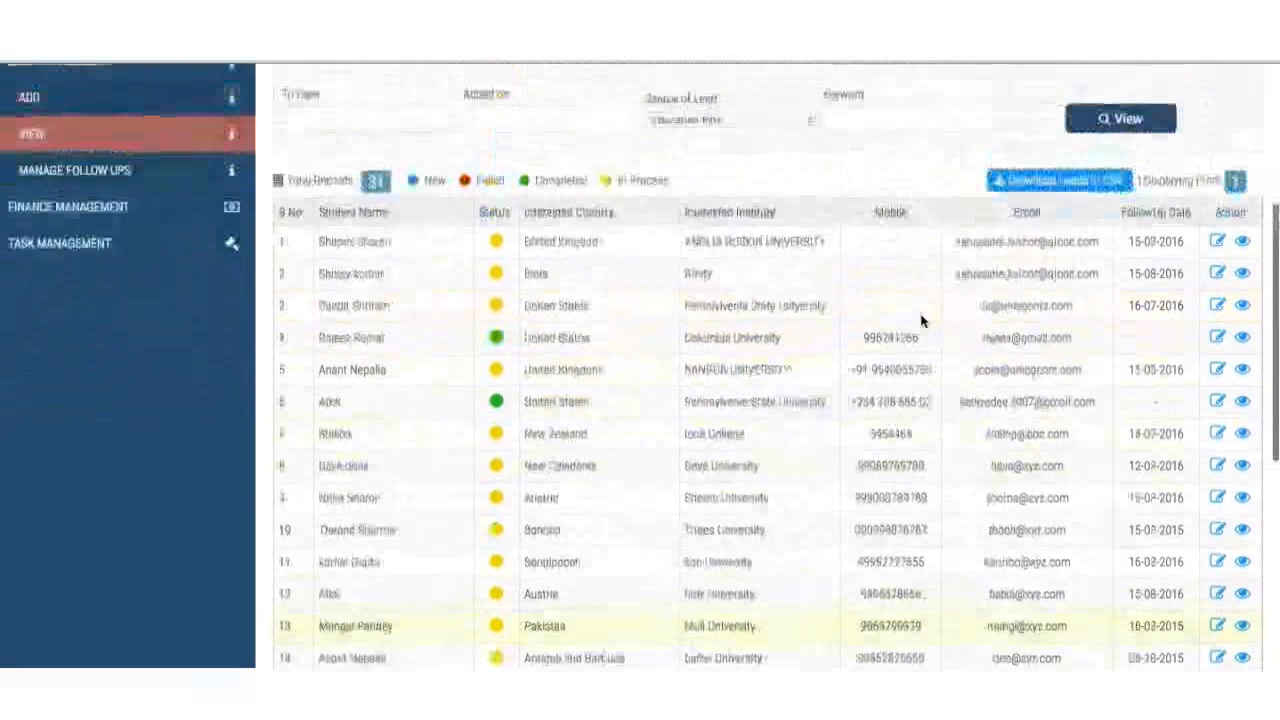
scroll(922, 320, "up", 2)
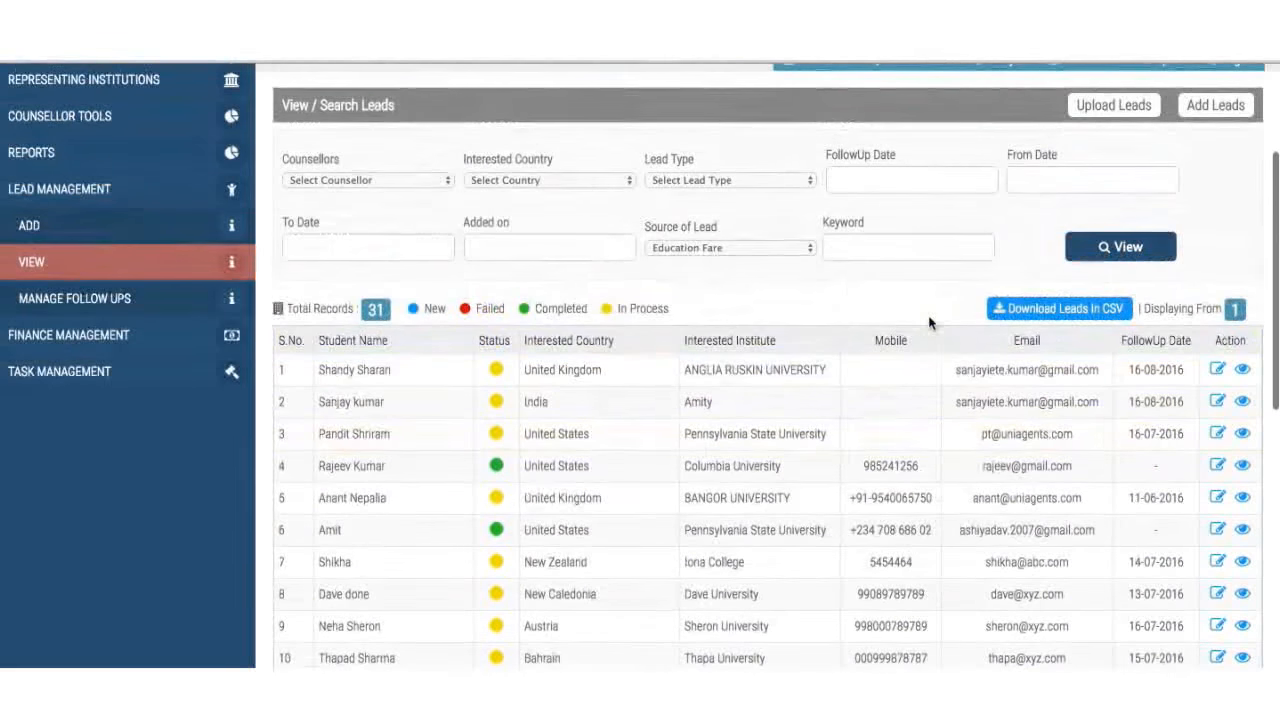
- Open the first lead's Edit Lead form, look over it, then return to VIEW
left_click(1218, 370)
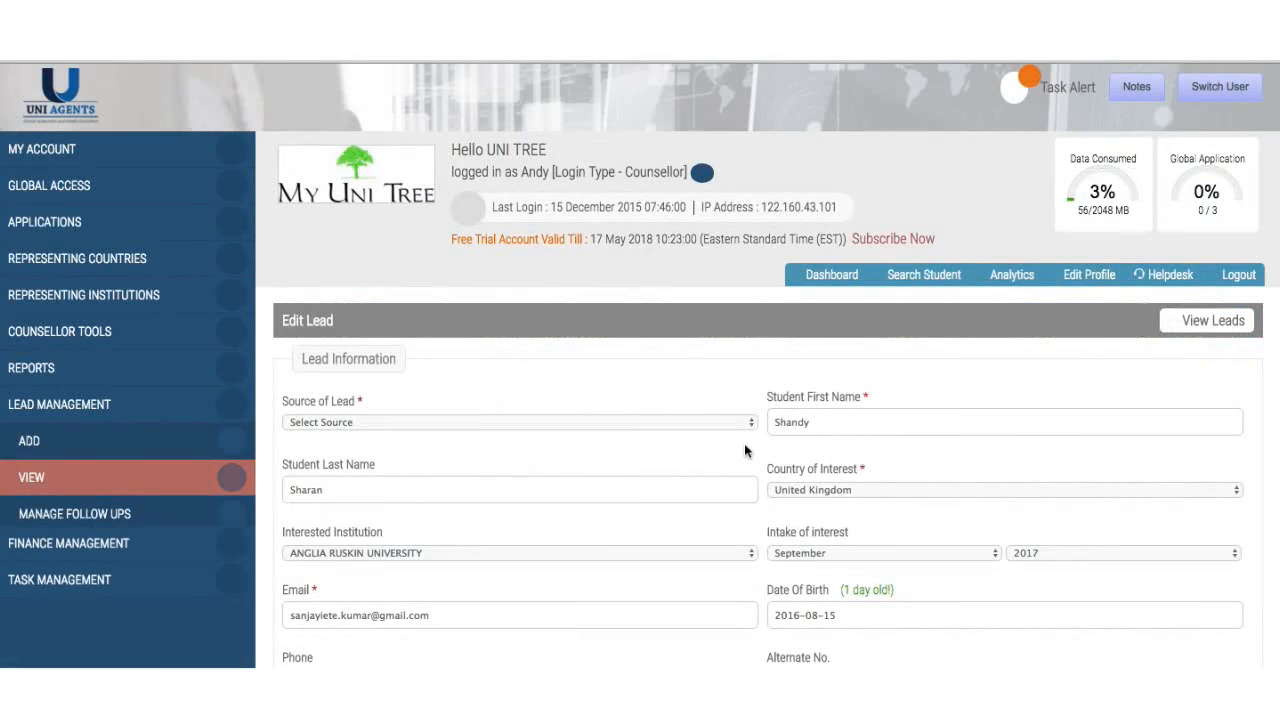
scroll(614, 500, "down", 6)
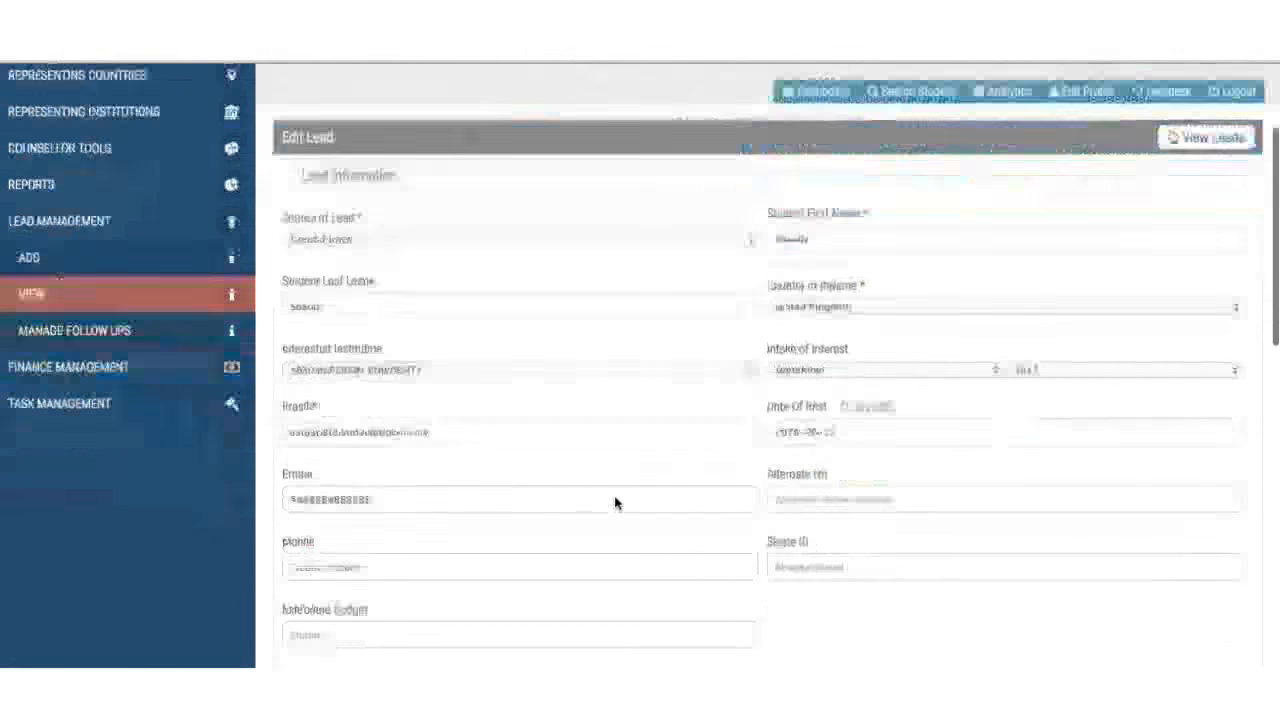
scroll(614, 500, "down", 6)
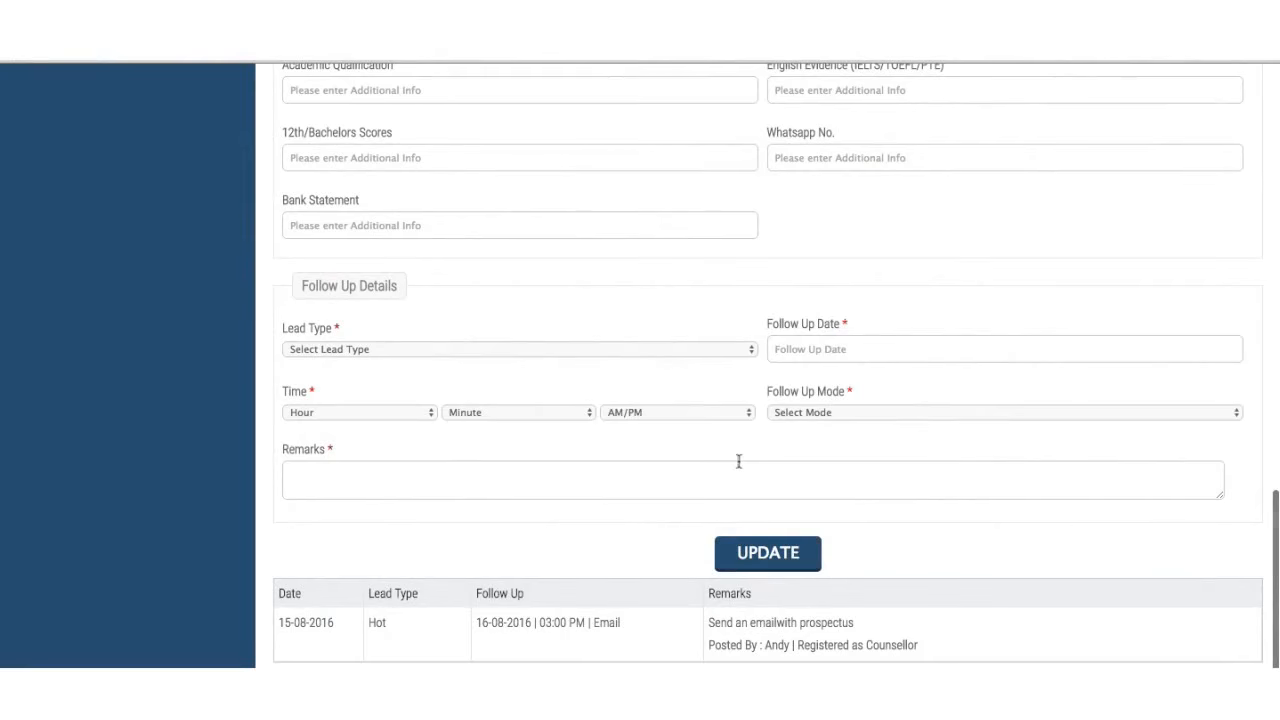
scroll(738, 461, "up", 12)
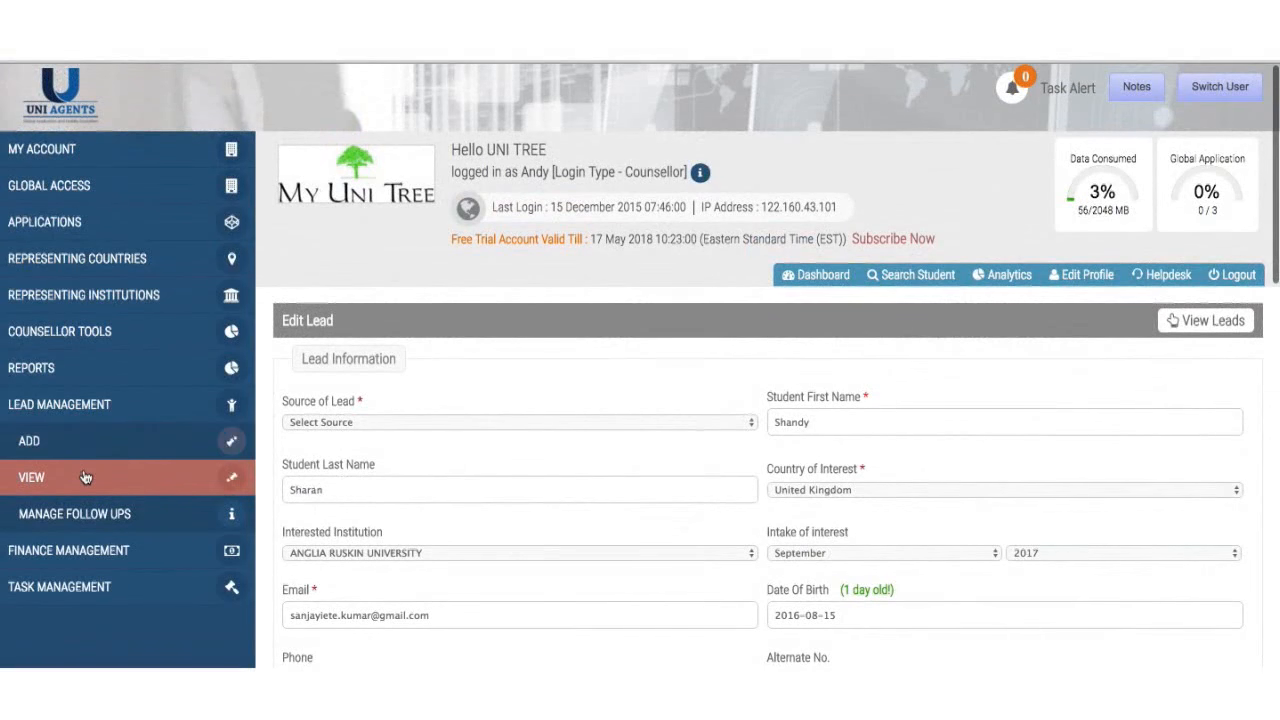
left_click(86, 478)
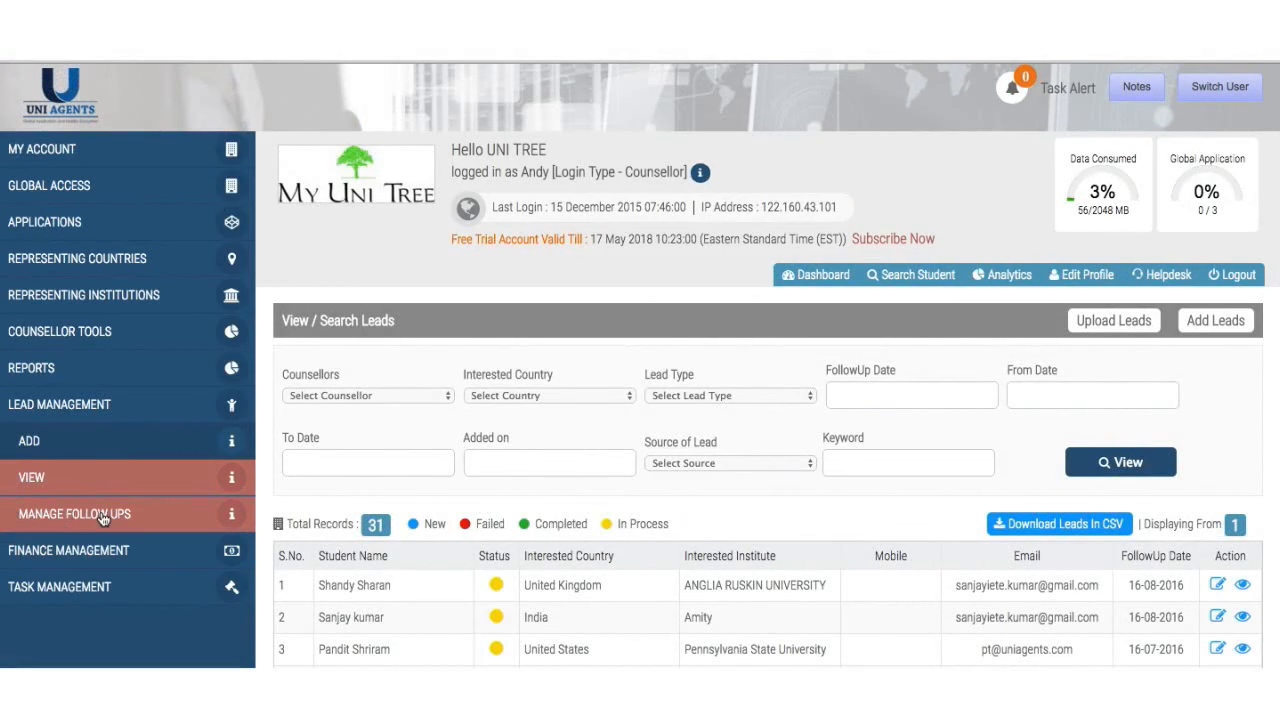
- Open View Follow Up and filter it to follow-up date 2016-08-16
left_click(103, 515)
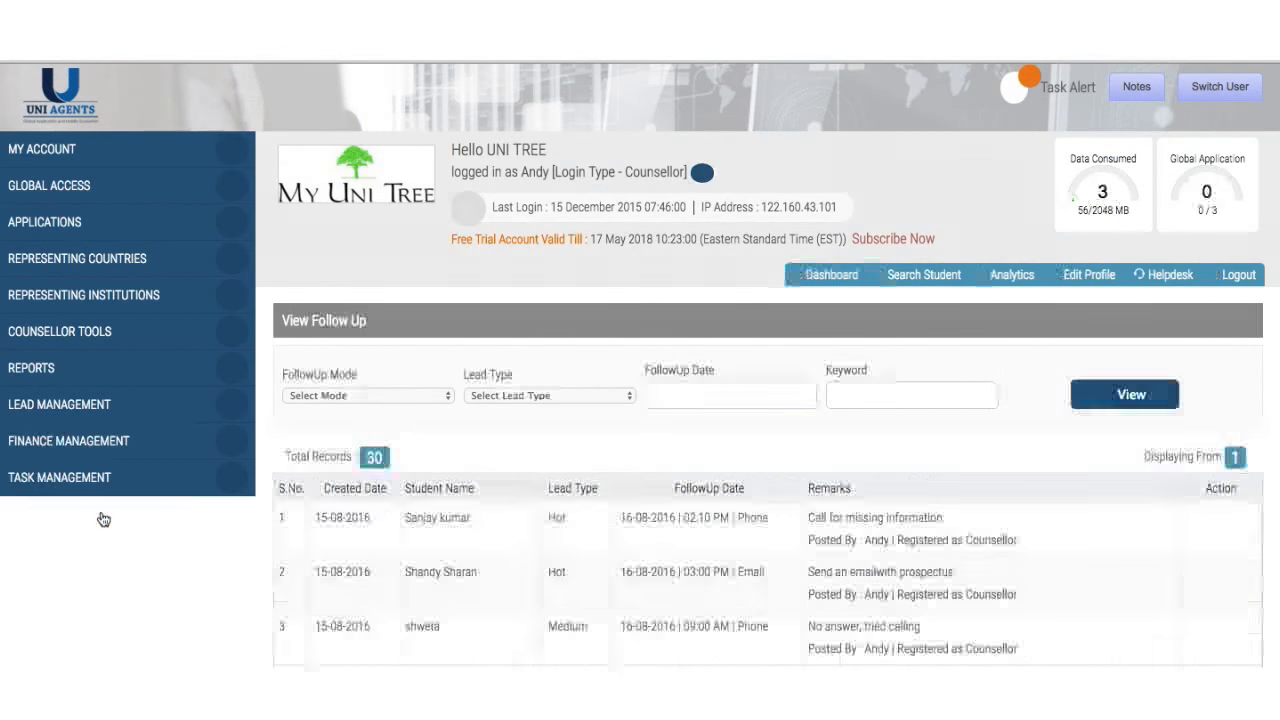
scroll(460, 388, "down", 1)
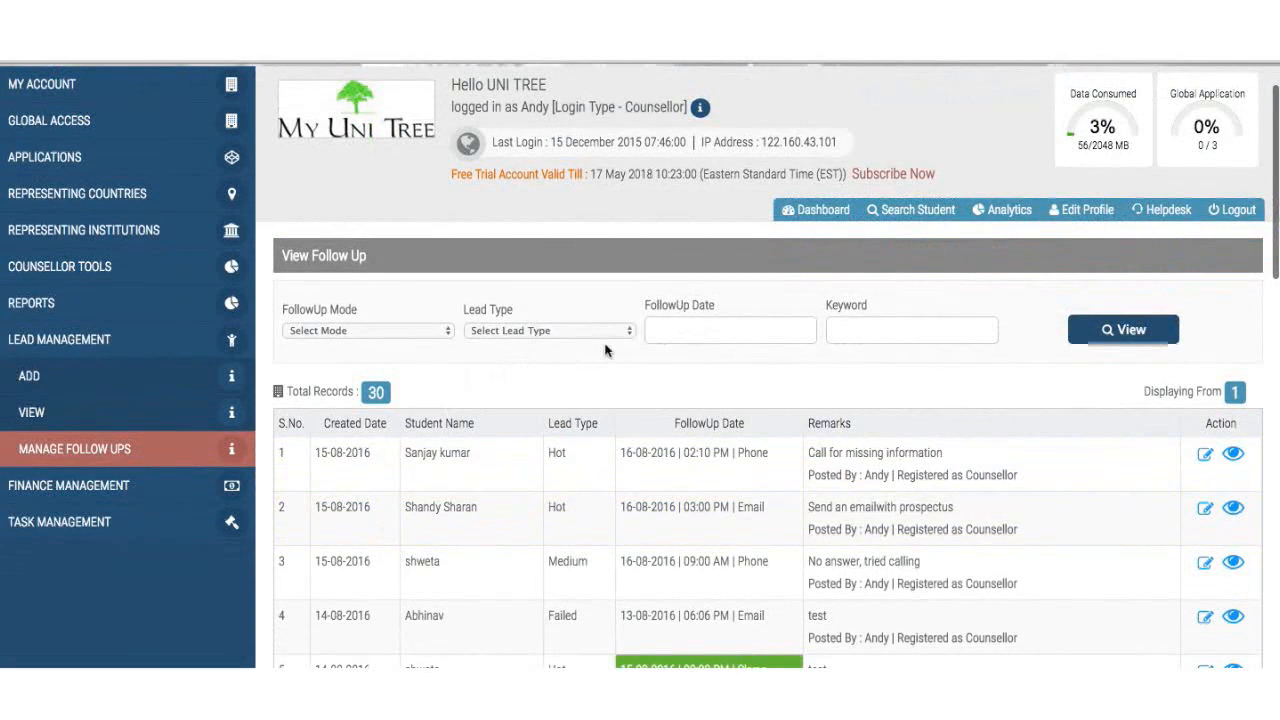
left_click(733, 328)
left_click(748, 487)
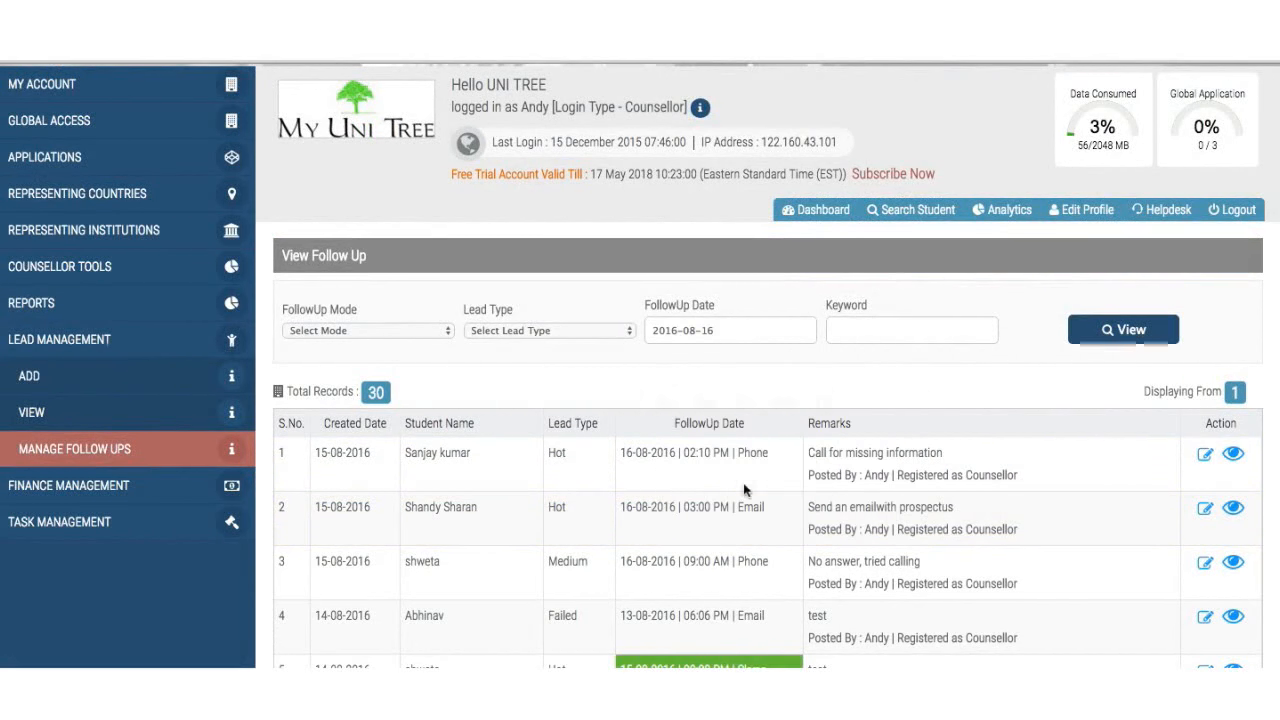
left_click(1125, 332)
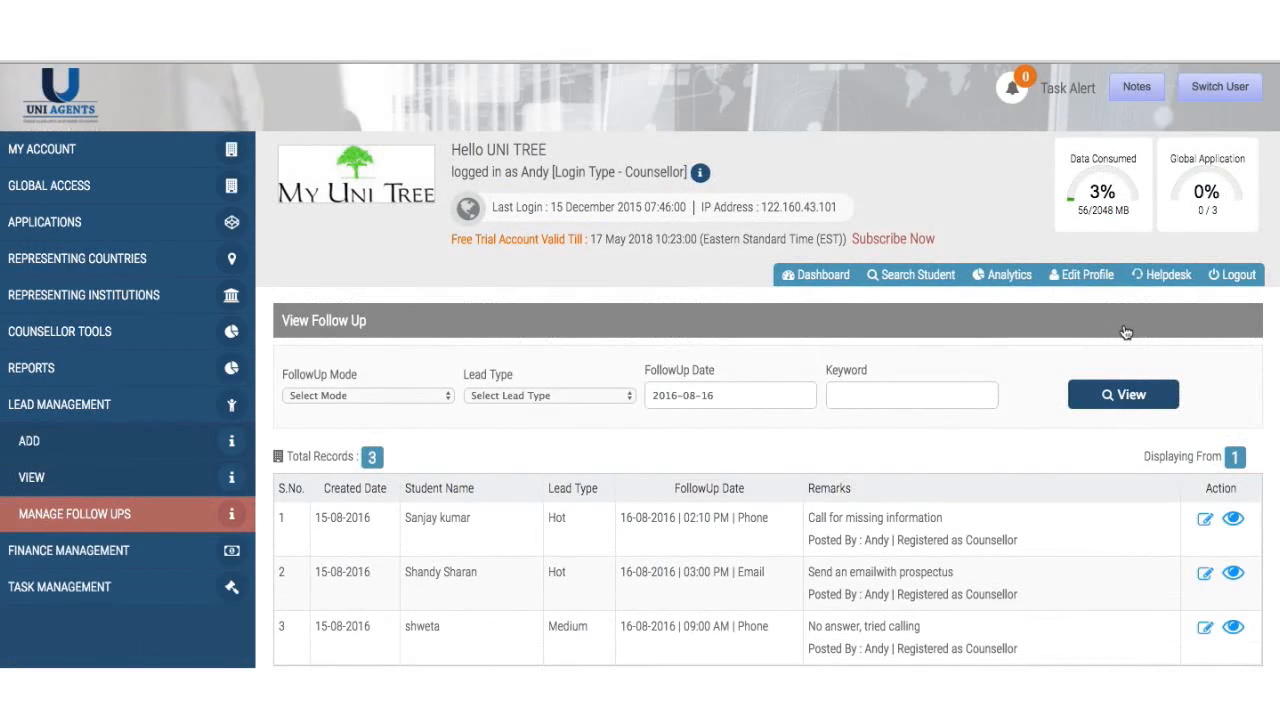
scroll(889, 471, "down", 1)
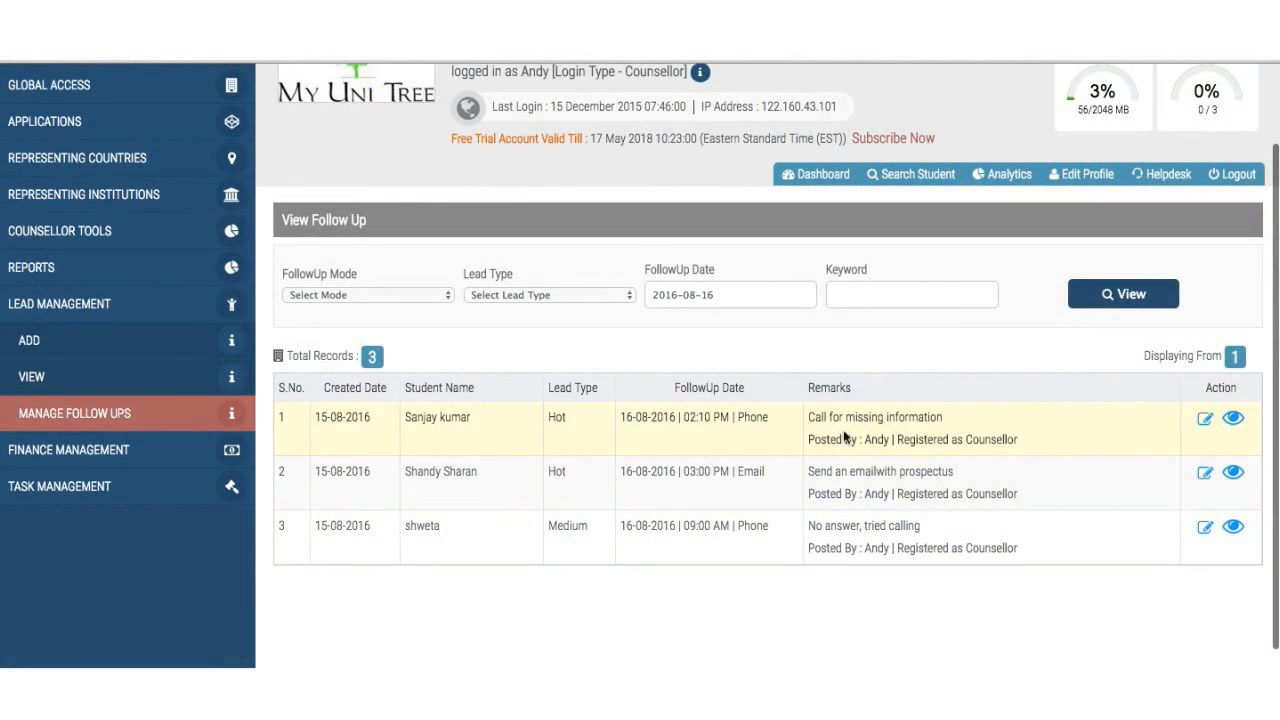
- Set the first lead's follow-up Lead Type to Completed and save the update
left_click(1205, 420)
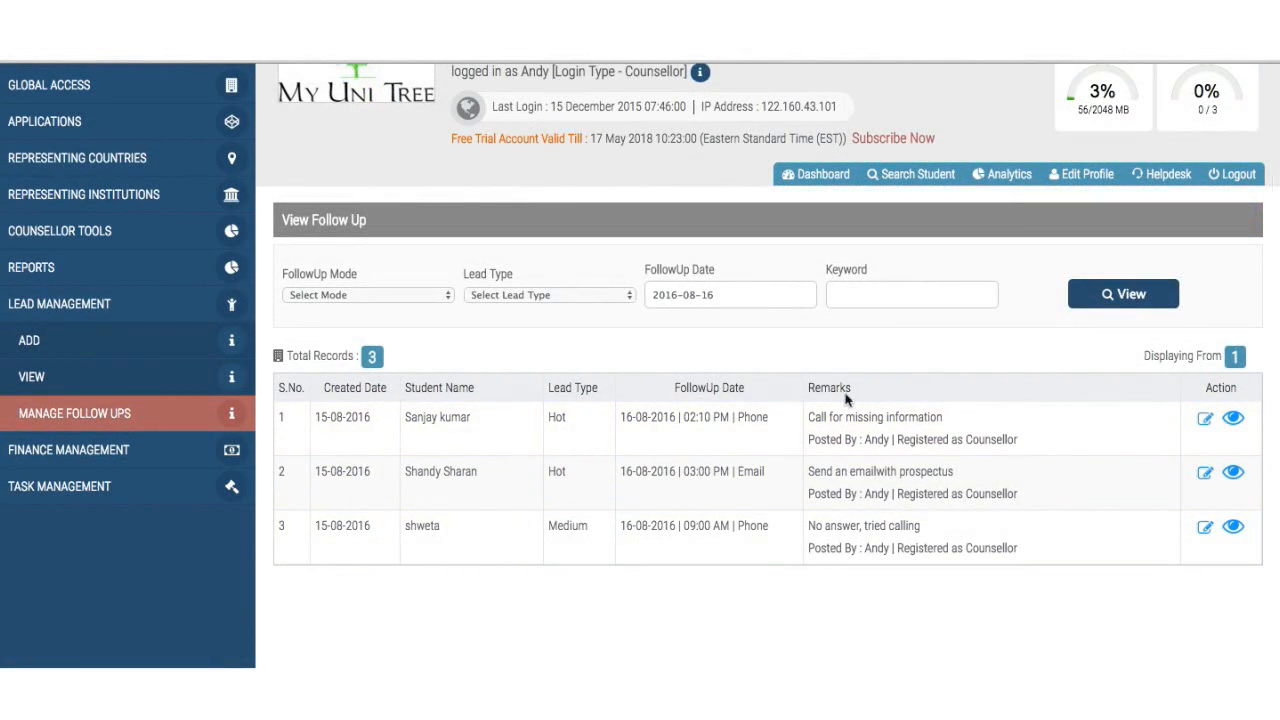
scroll(793, 587, "down", 20)
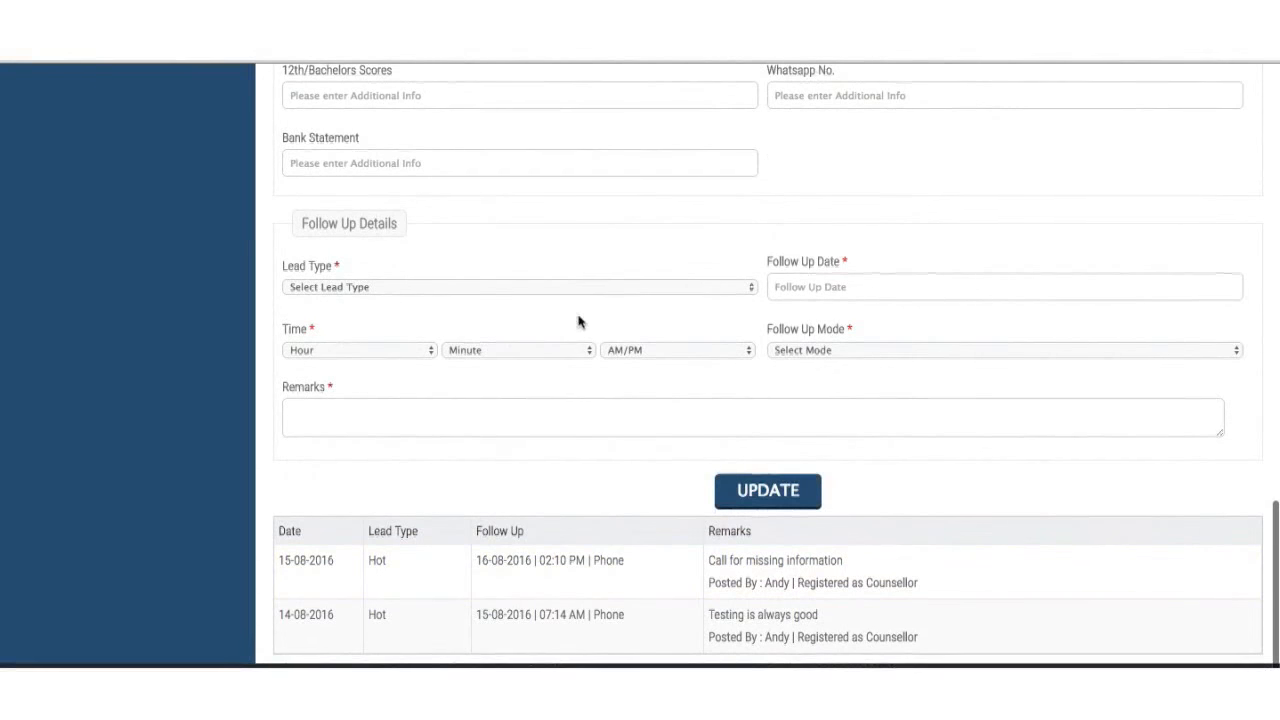
left_click(618, 289)
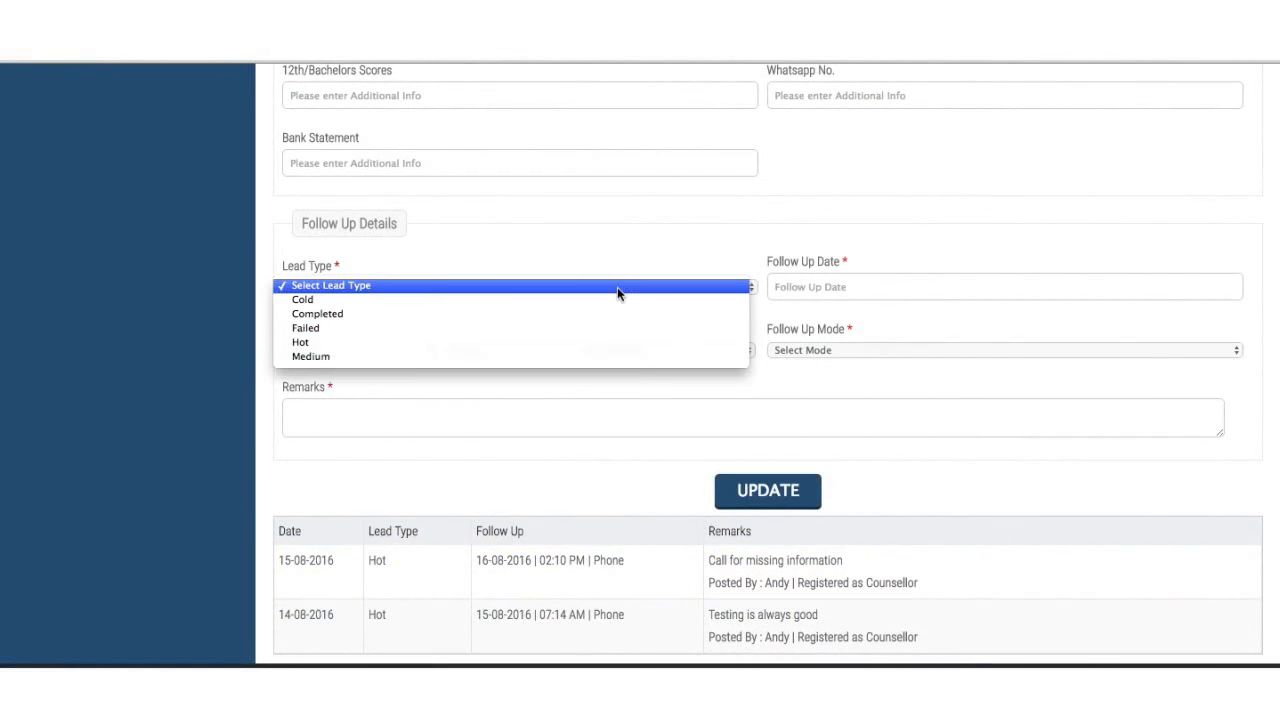
left_click(613, 314)
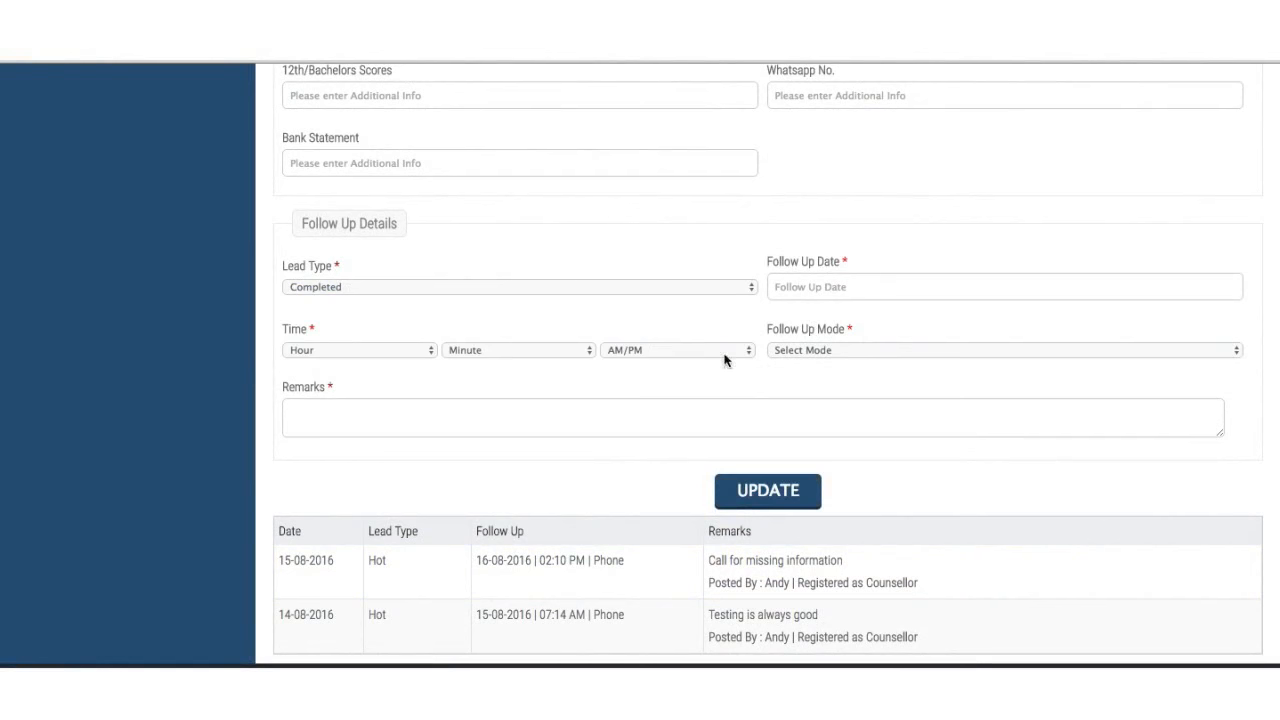
left_click(611, 287)
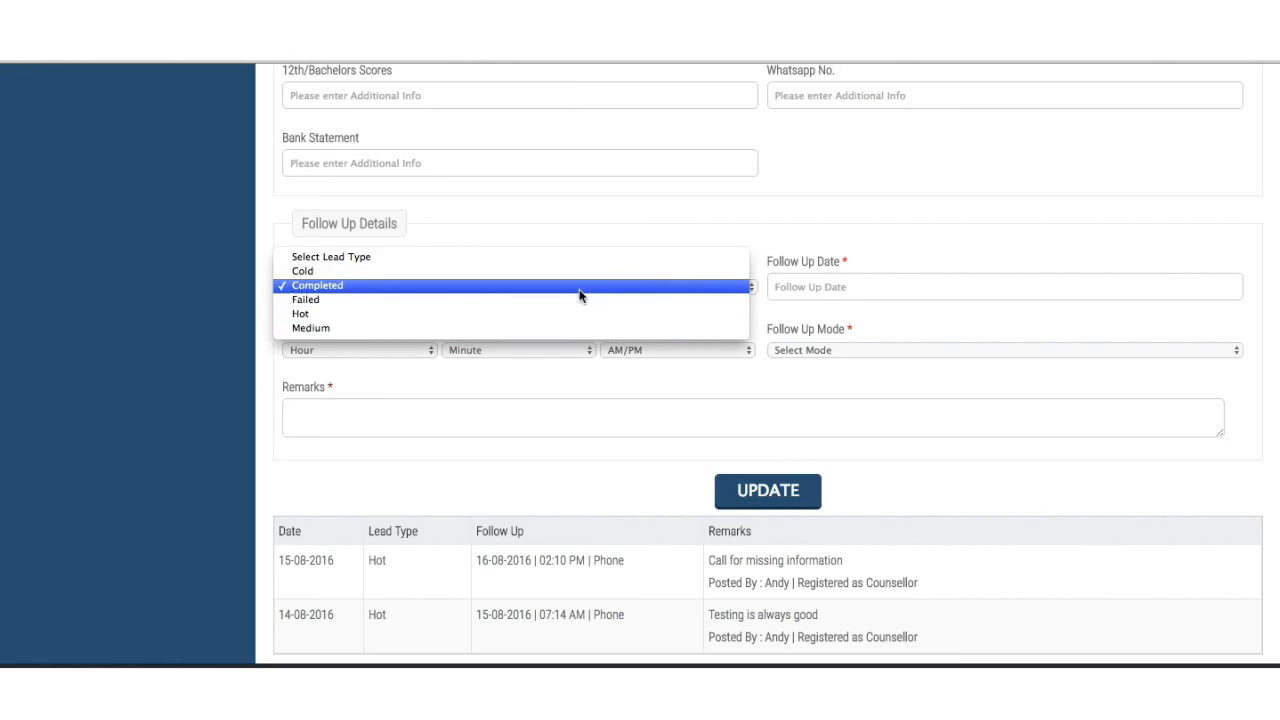
left_click(580, 289)
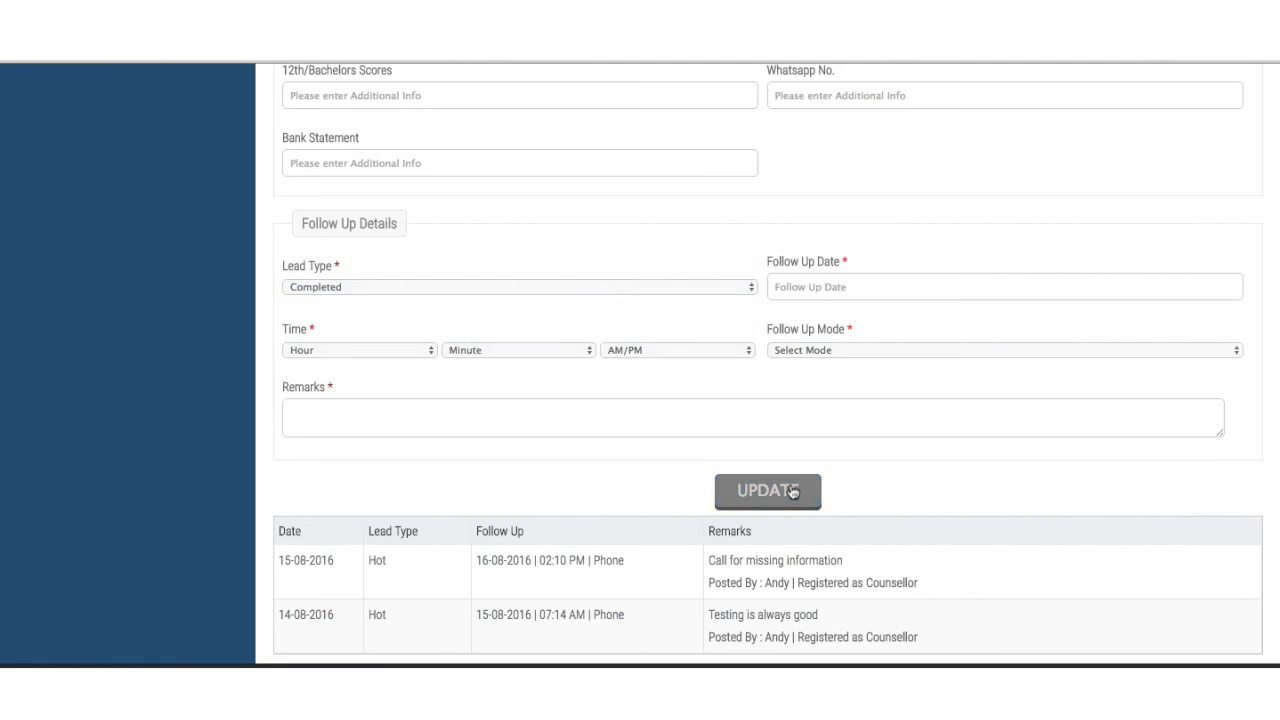
left_click(793, 491)
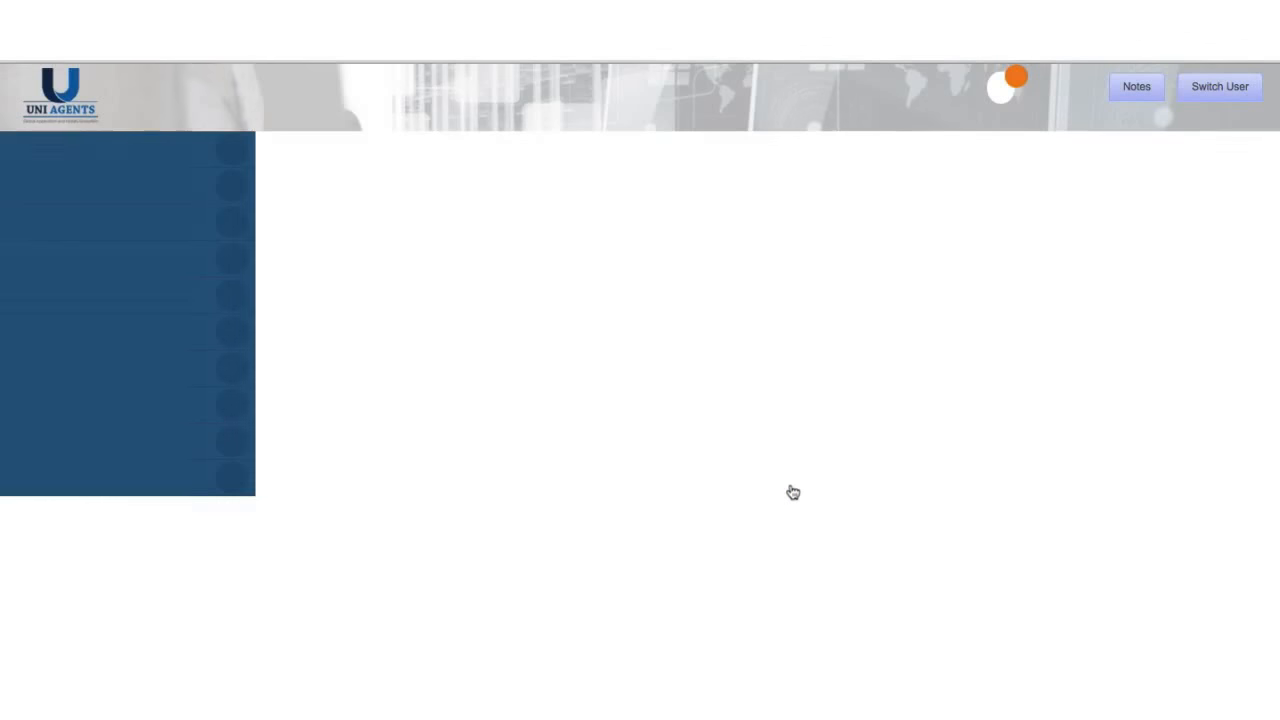
- Generate an application from this lead
scroll(793, 492, "down", 7)
scroll(793, 492, "down", 10)
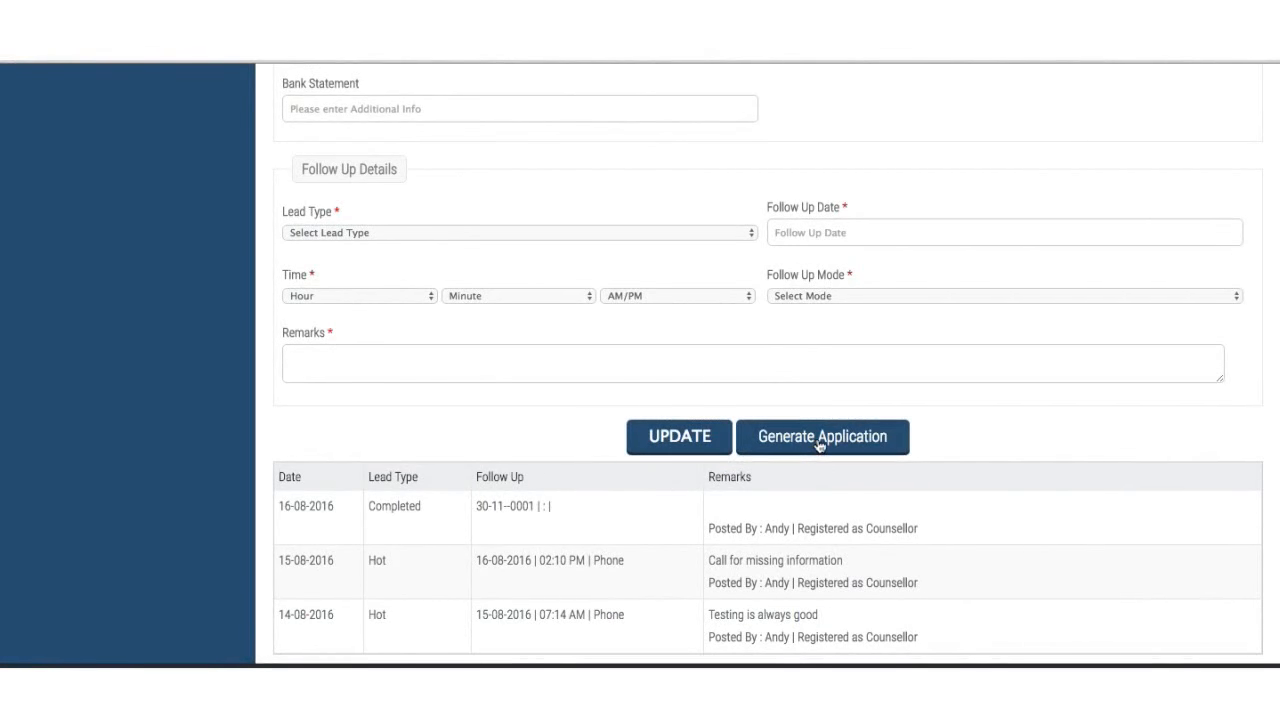
left_click(819, 440)
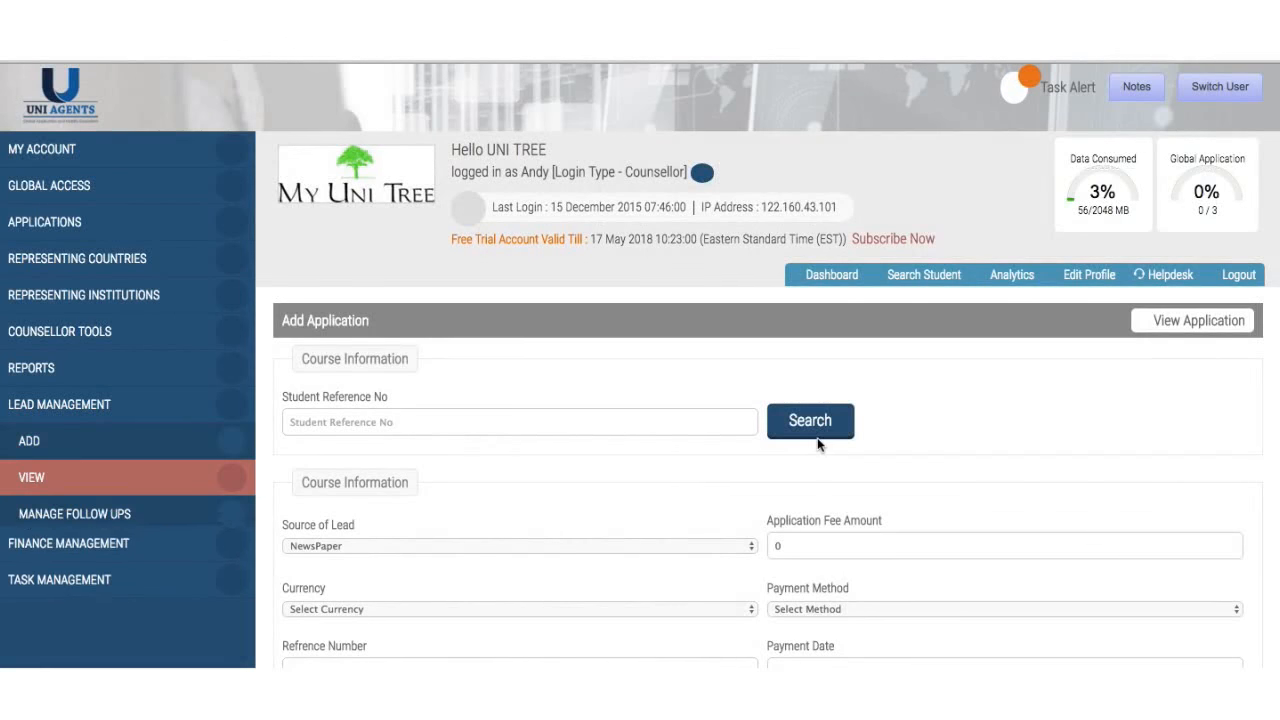
- Set the application fee to 100 with currency USD
scroll(817, 445, "down", 3)
scroll(817, 445, "down", 2)
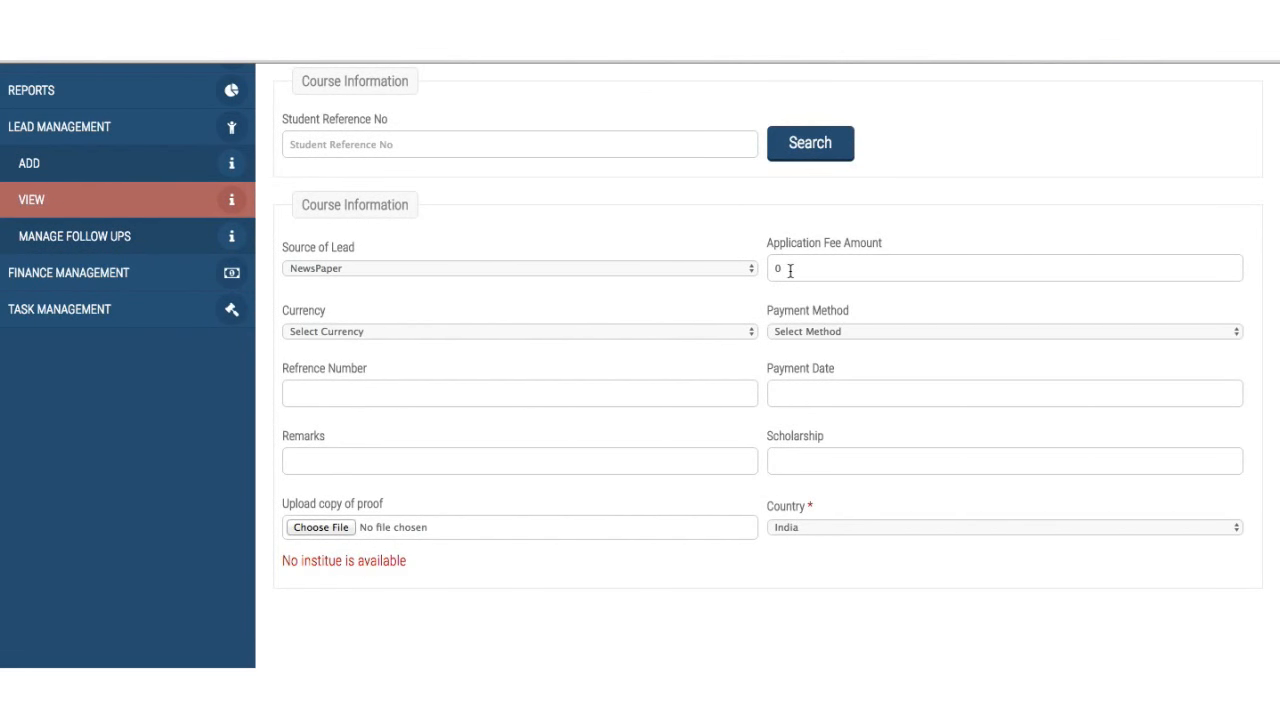
scroll(789, 270, "up", 3)
scroll(789, 275, "down", 1)
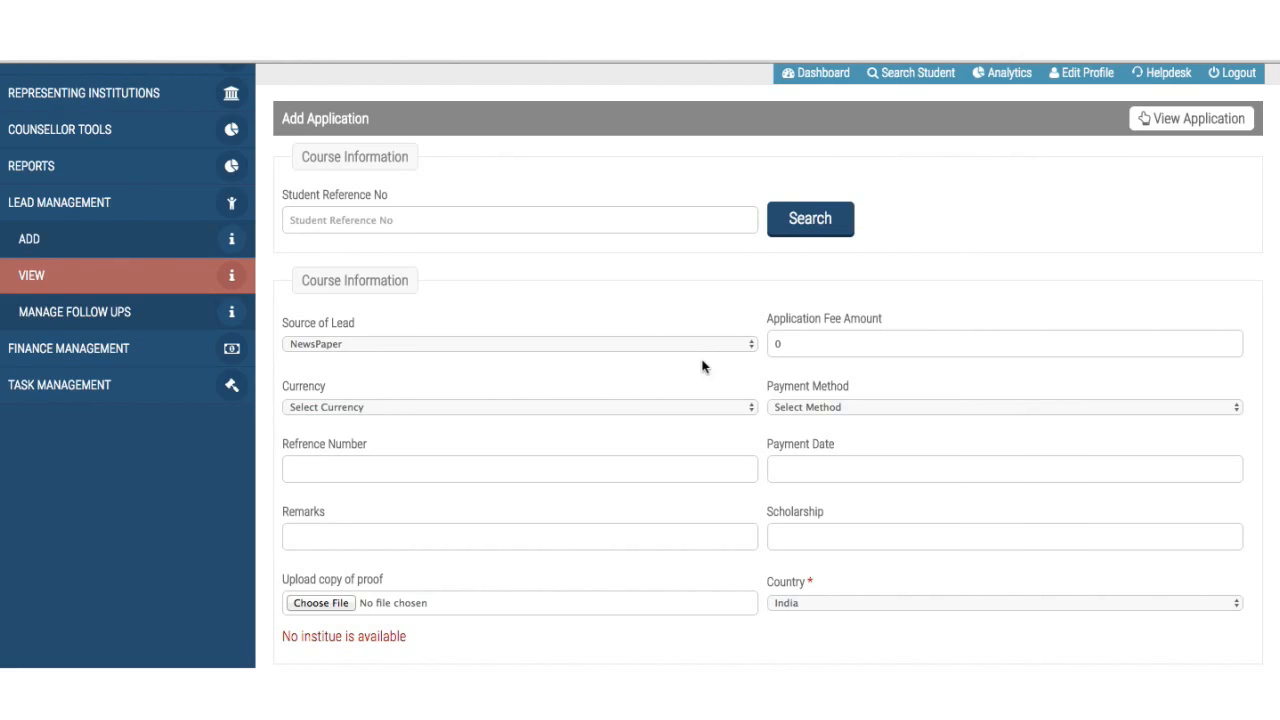
left_click(837, 333)
key("BackSpace")
type("1")
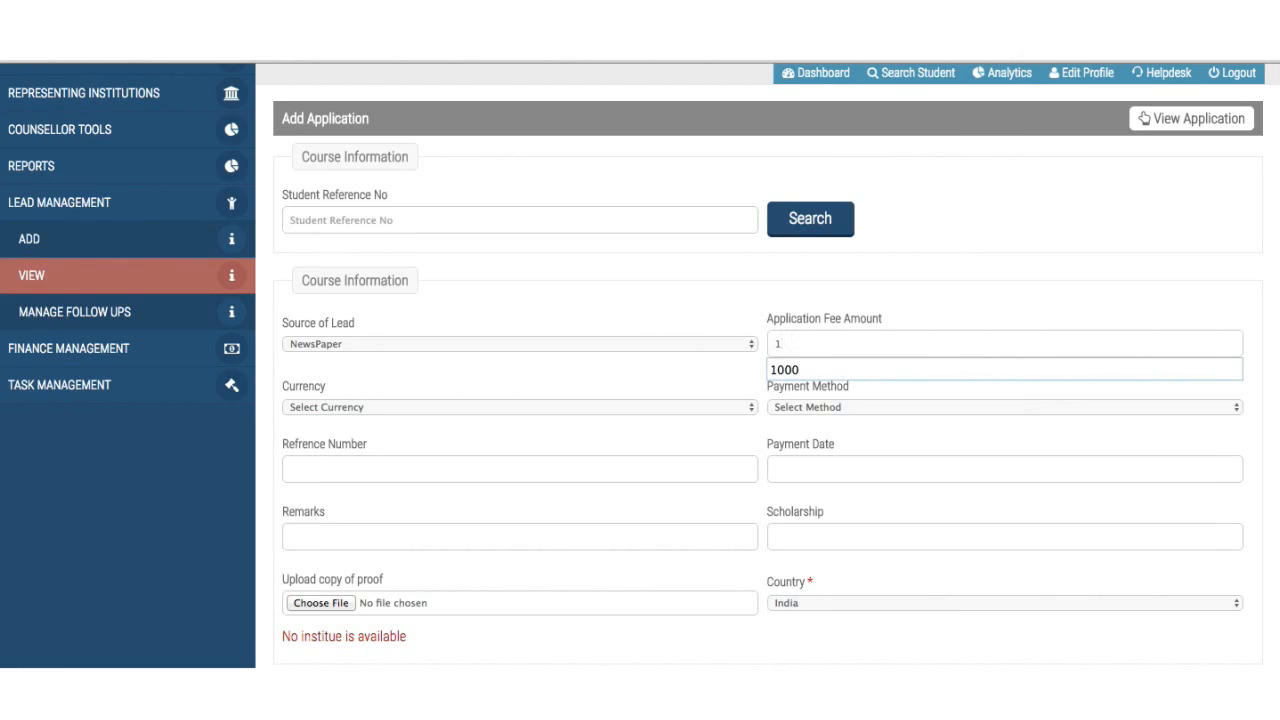
type("00")
left_click(676, 407)
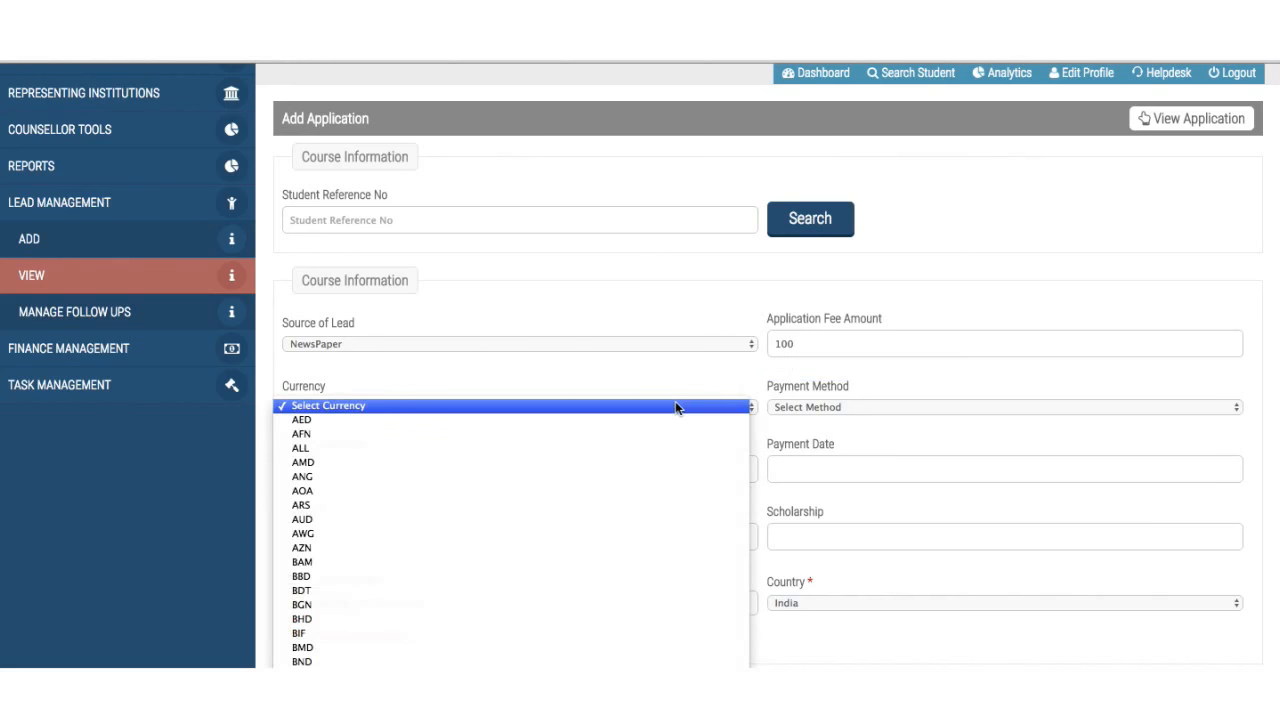
scroll(676, 407, "down", 10)
scroll(676, 407, "down", 1)
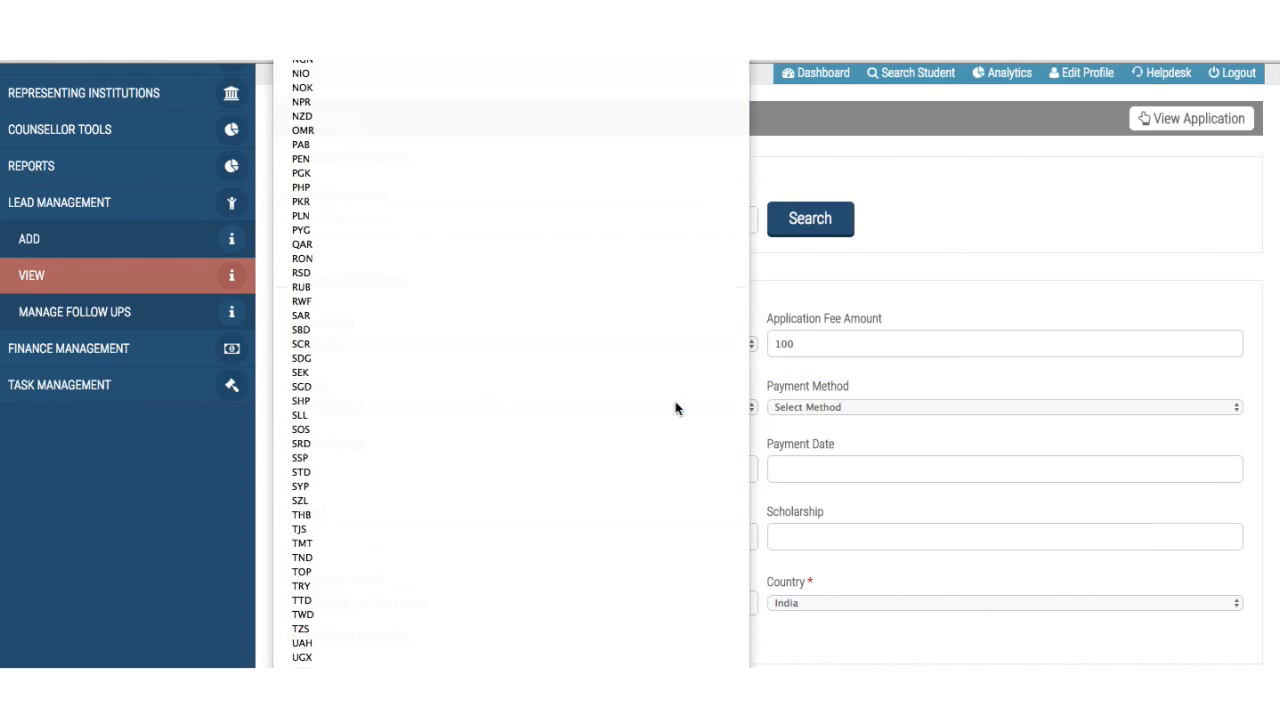
left_click(676, 407)
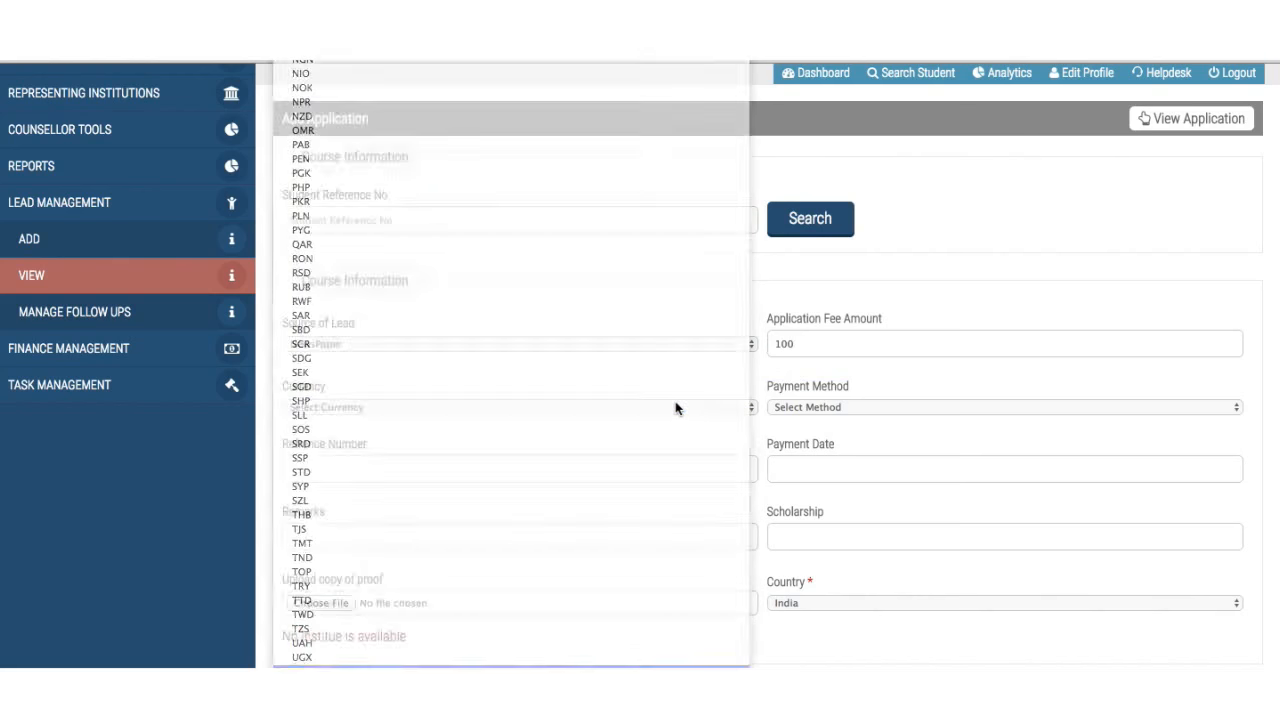
- Set payment method Credit Card, enter the payment reference number, and date 16 August 2016
left_click(854, 409)
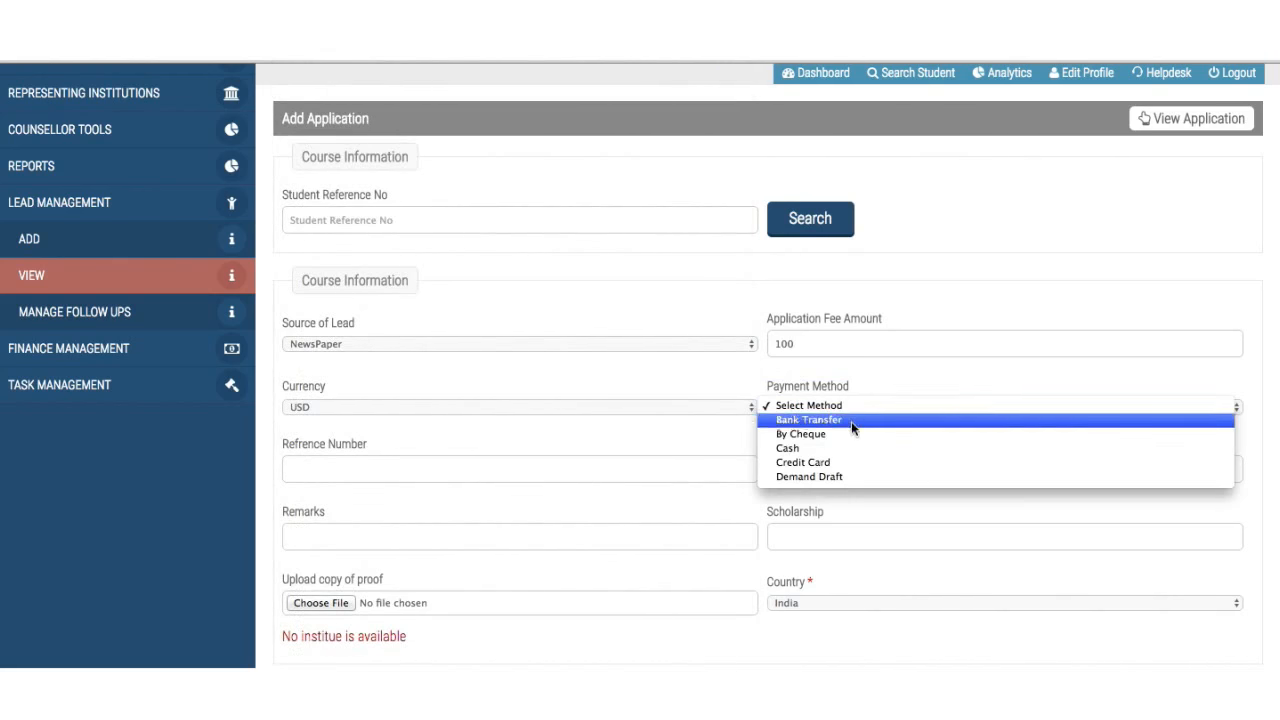
left_click(846, 463)
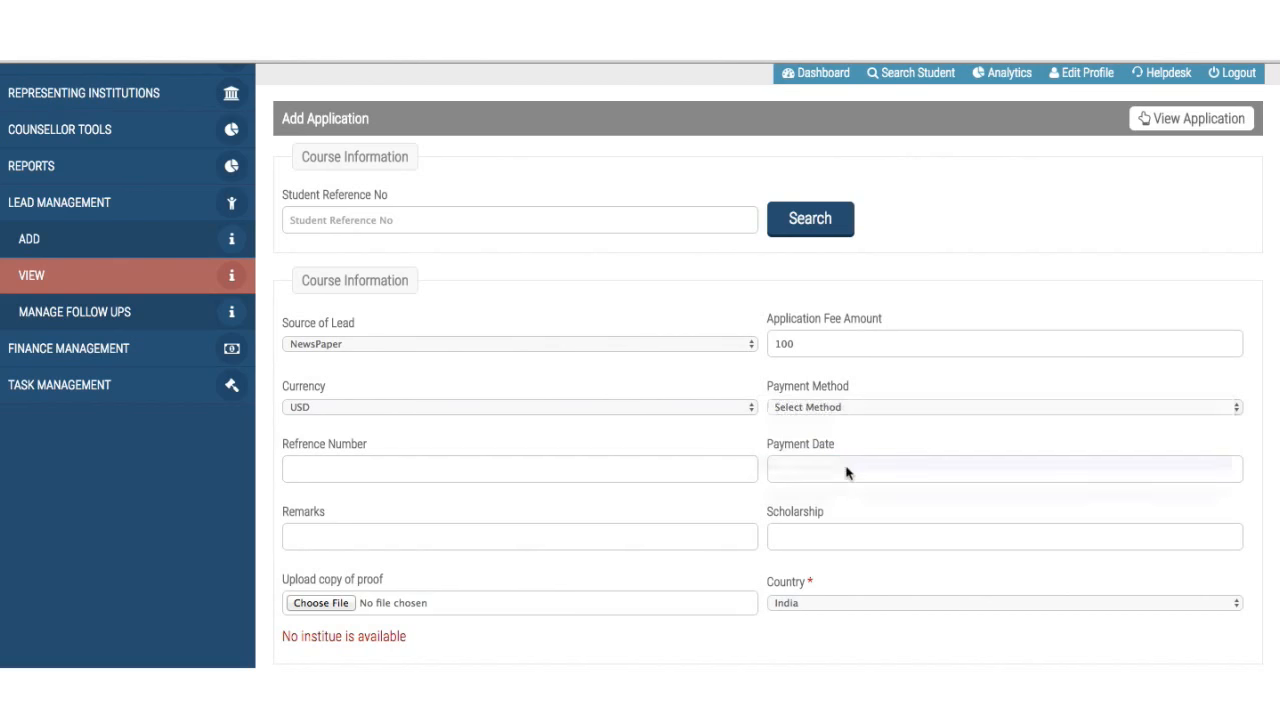
left_click(583, 481)
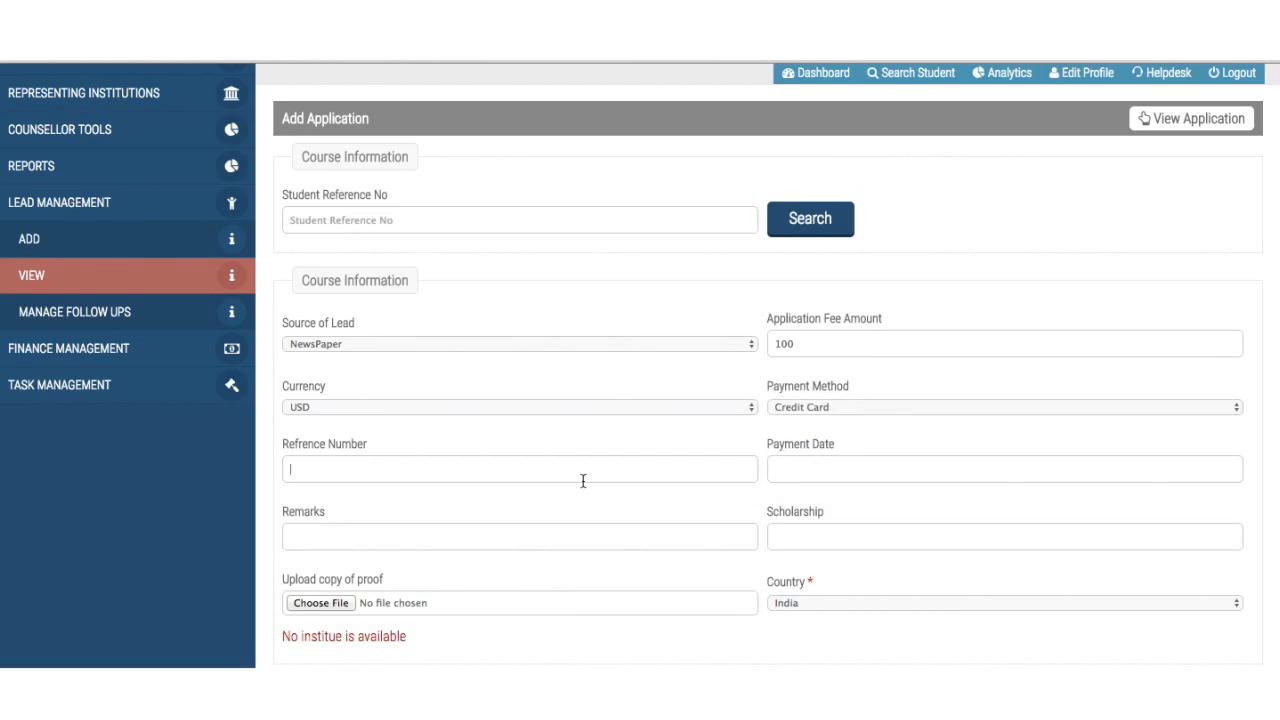
left_click(824, 473)
left_click(869, 625)
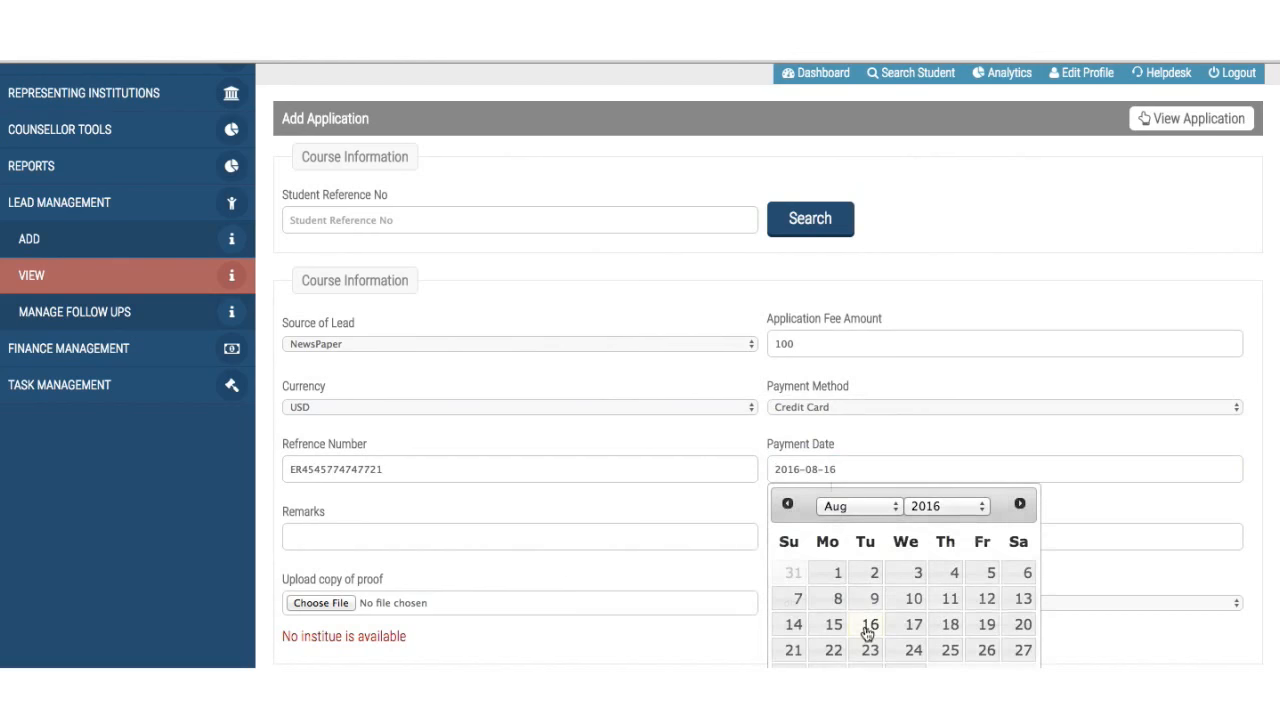
- Enter the payment remark 'Online payment done', correcting the typo
left_click(495, 540)
type("Onlone payment done")
left_click(313, 535)
key("BackSpace")
type("i")
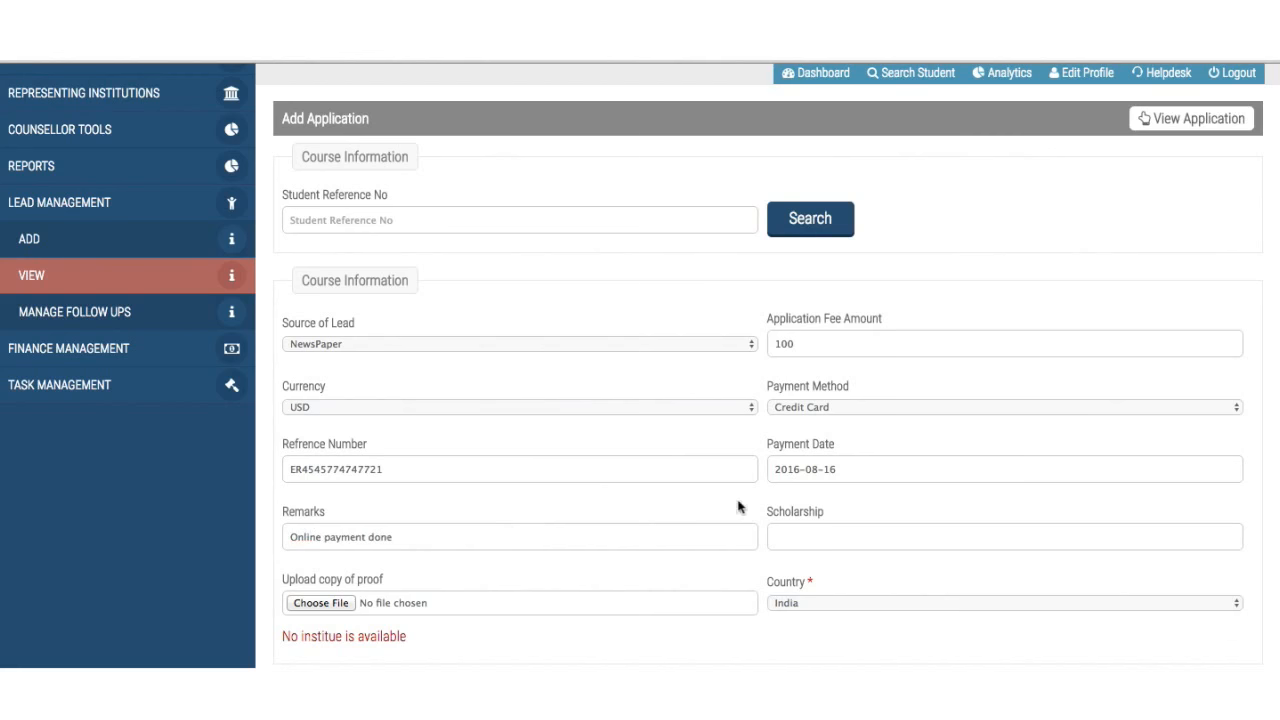
left_click(802, 537)
scroll(802, 537, "down", 3)
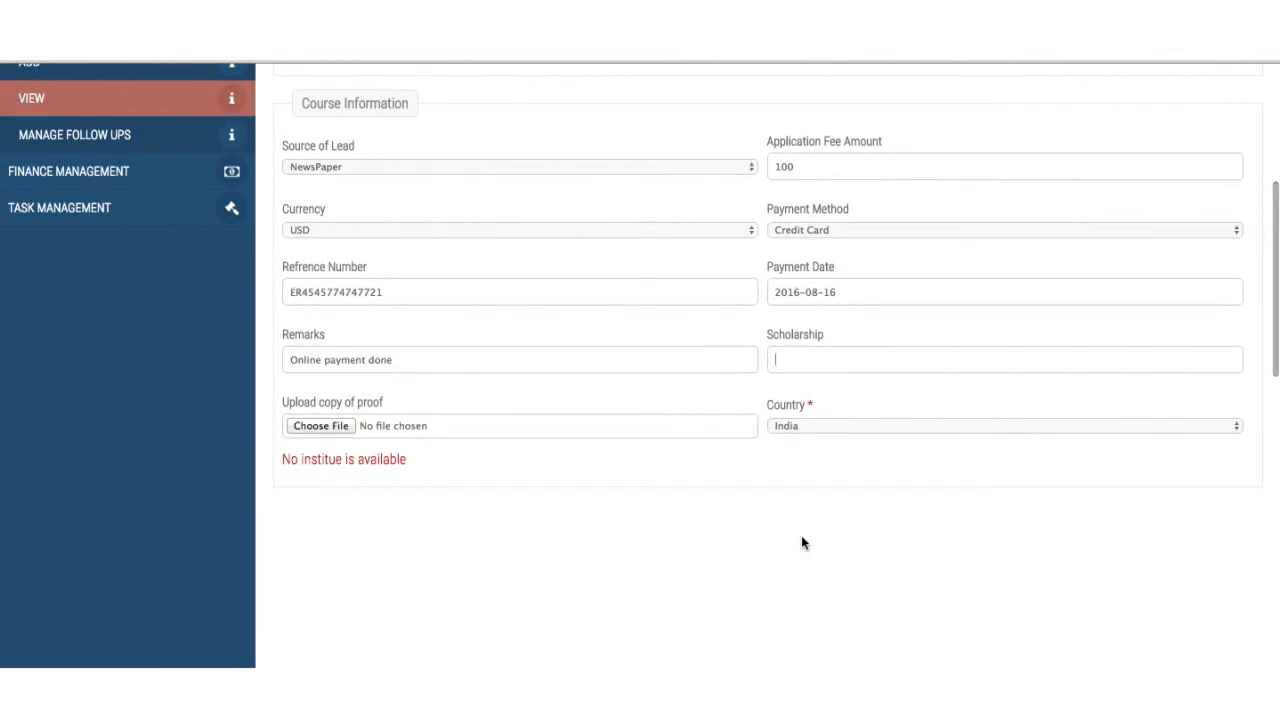
scroll(801, 535, "down", 2)
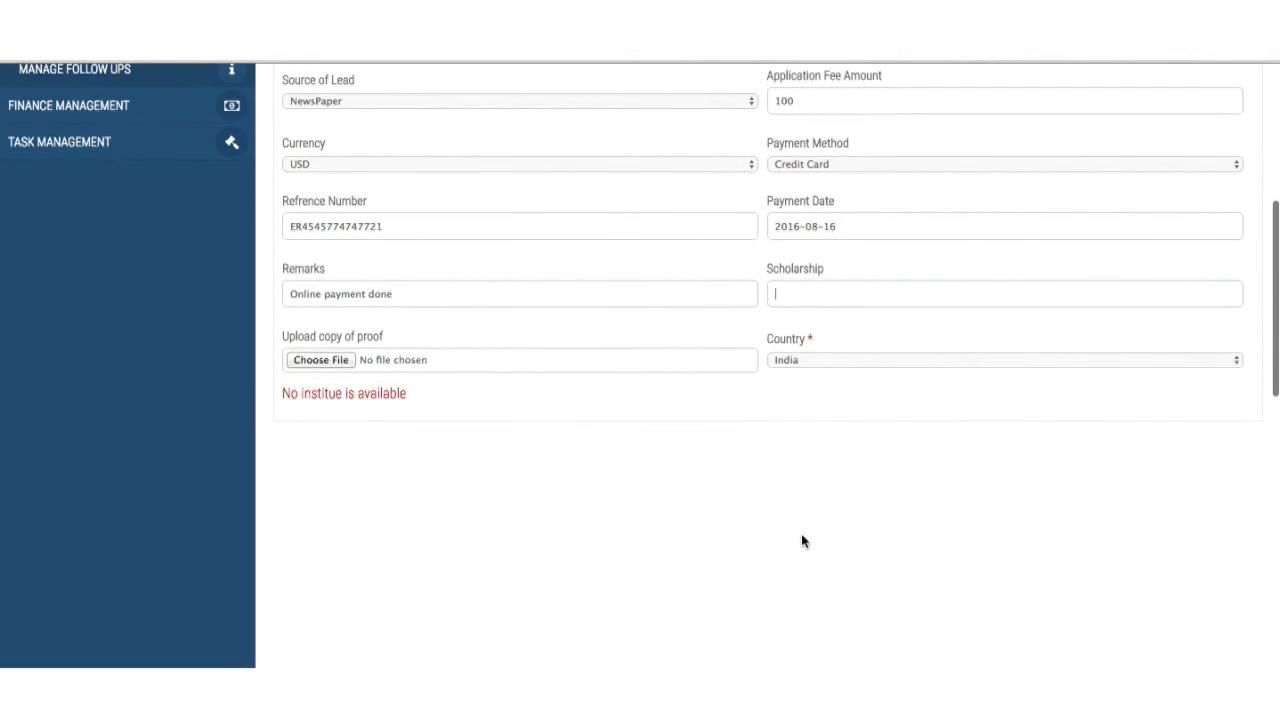
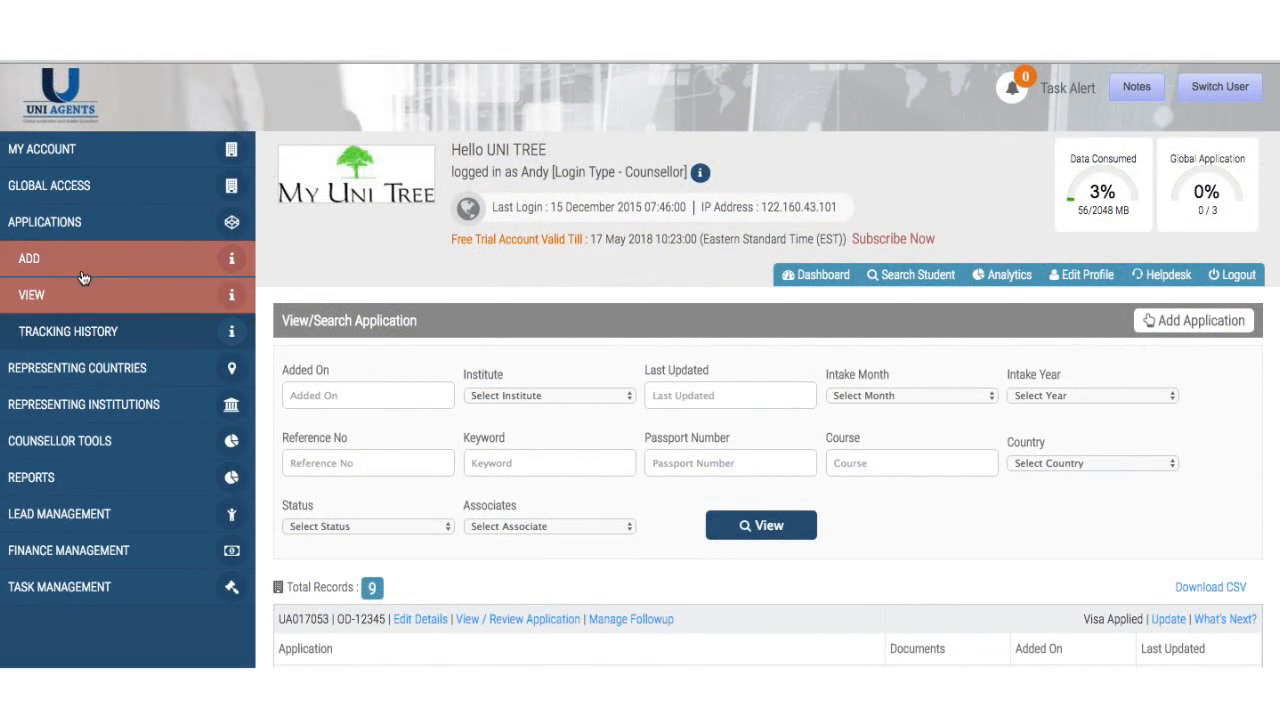
- Start a new application and paste the student's reference number into it
left_click(83, 277)
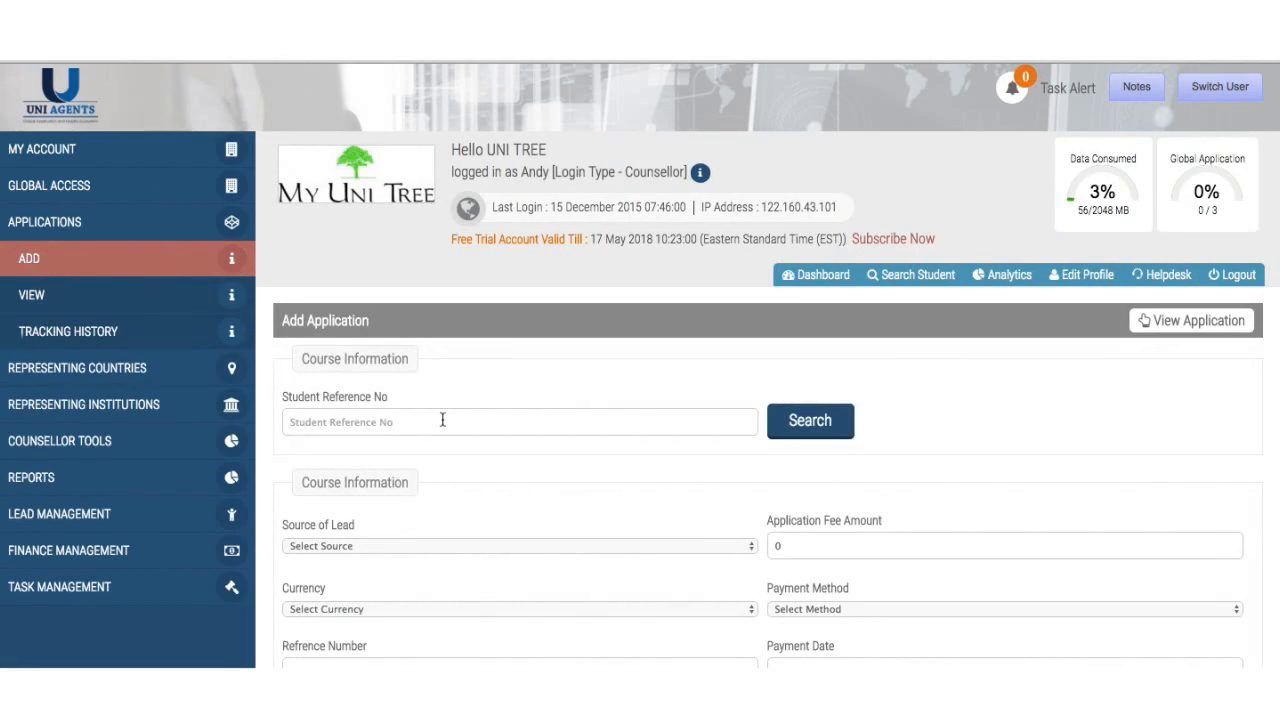
left_click(442, 420)
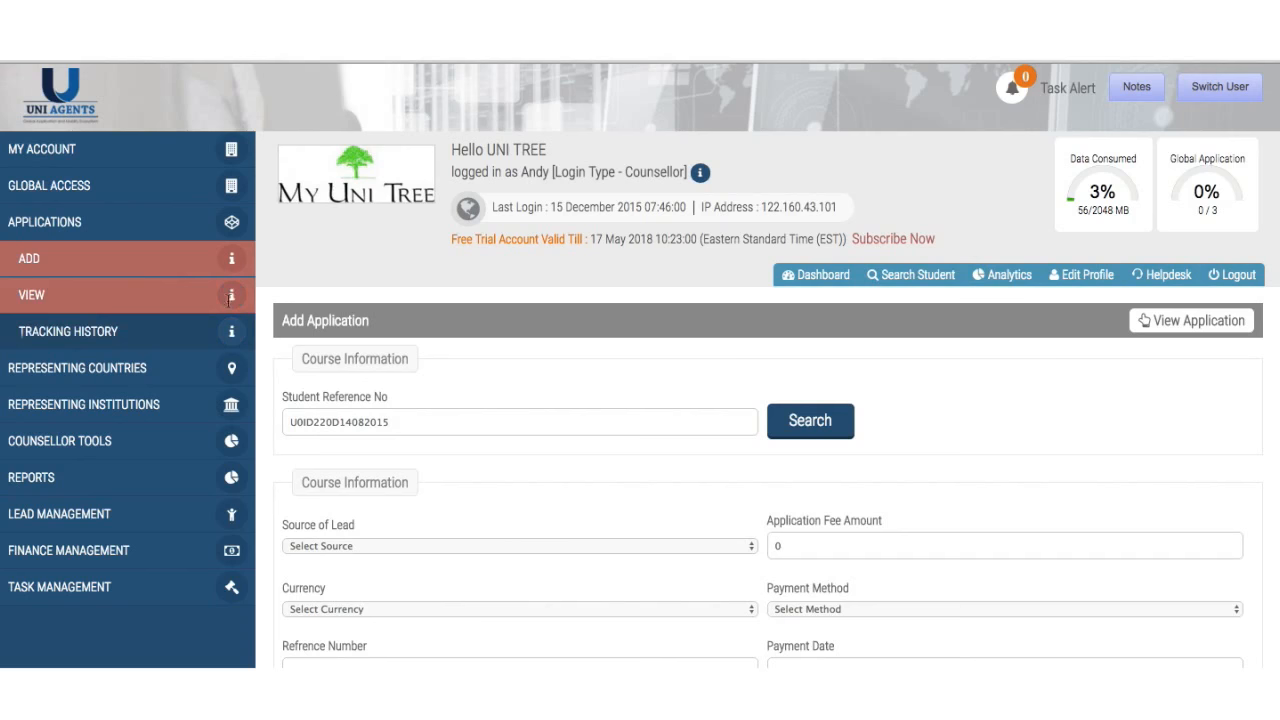
- Open Search Student in a new browser tab and switch to it
right_click(891, 279)
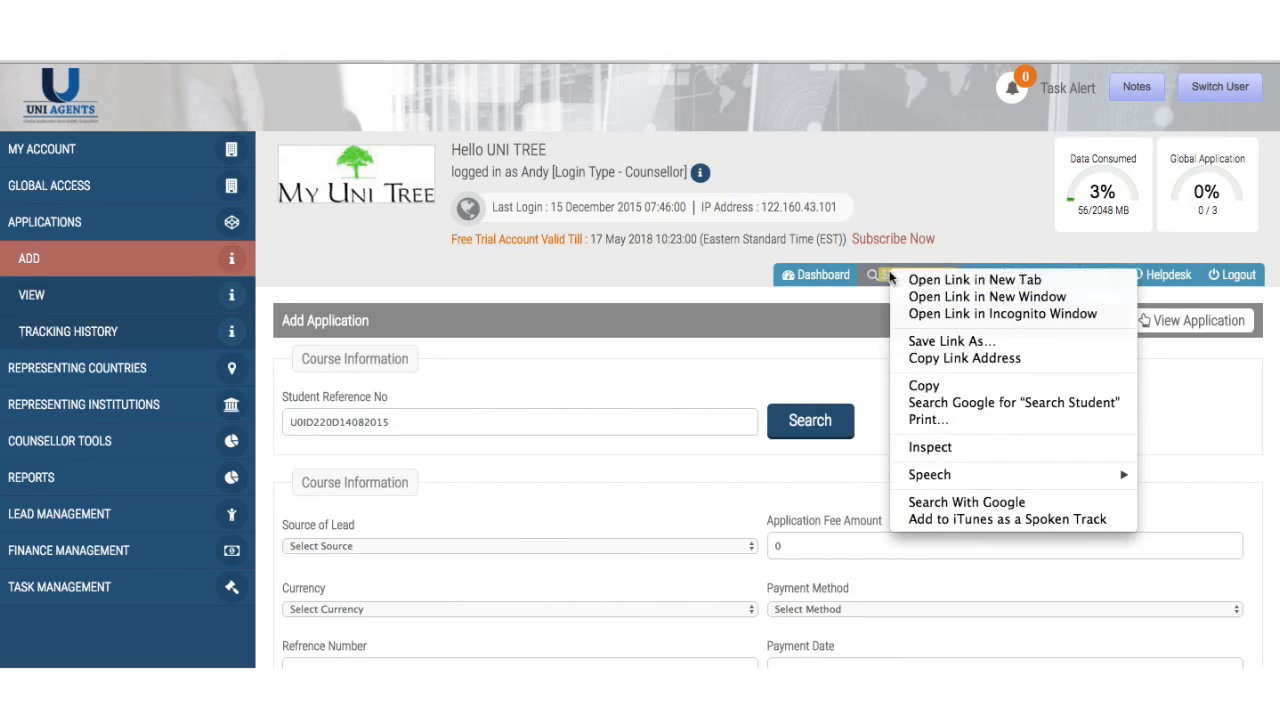
key("Escape")
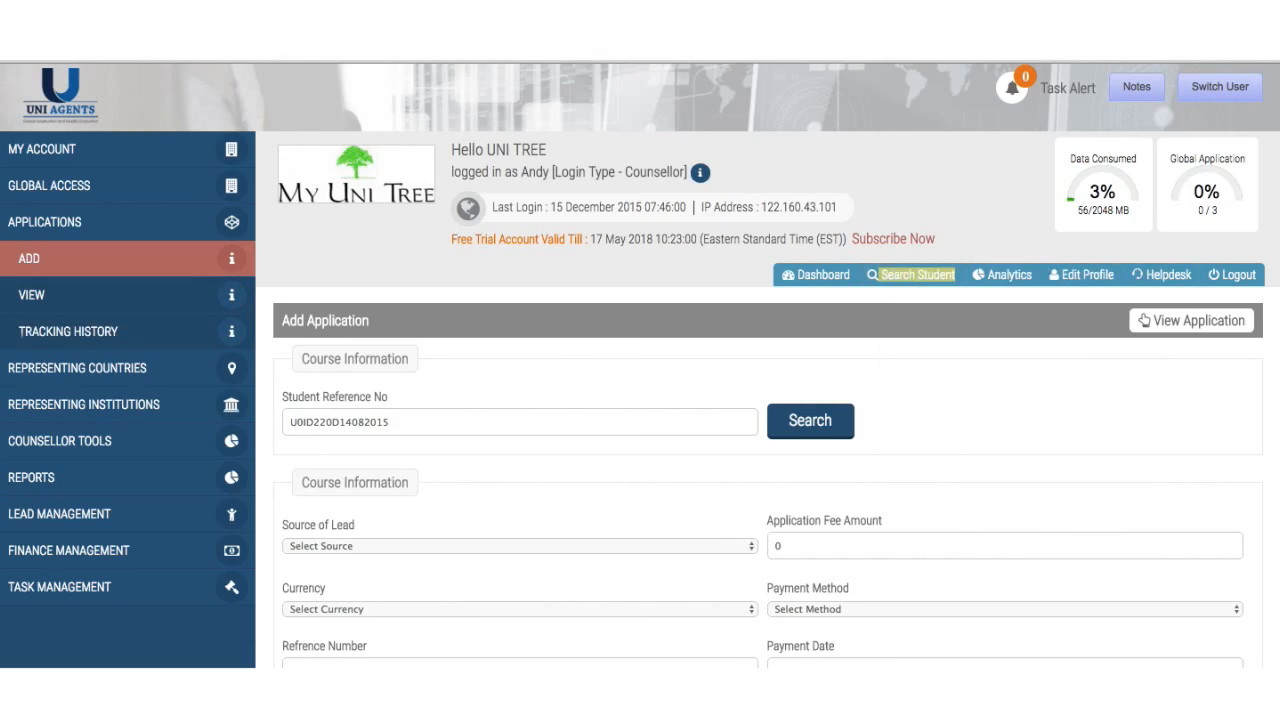
key("ctrl+Tab")
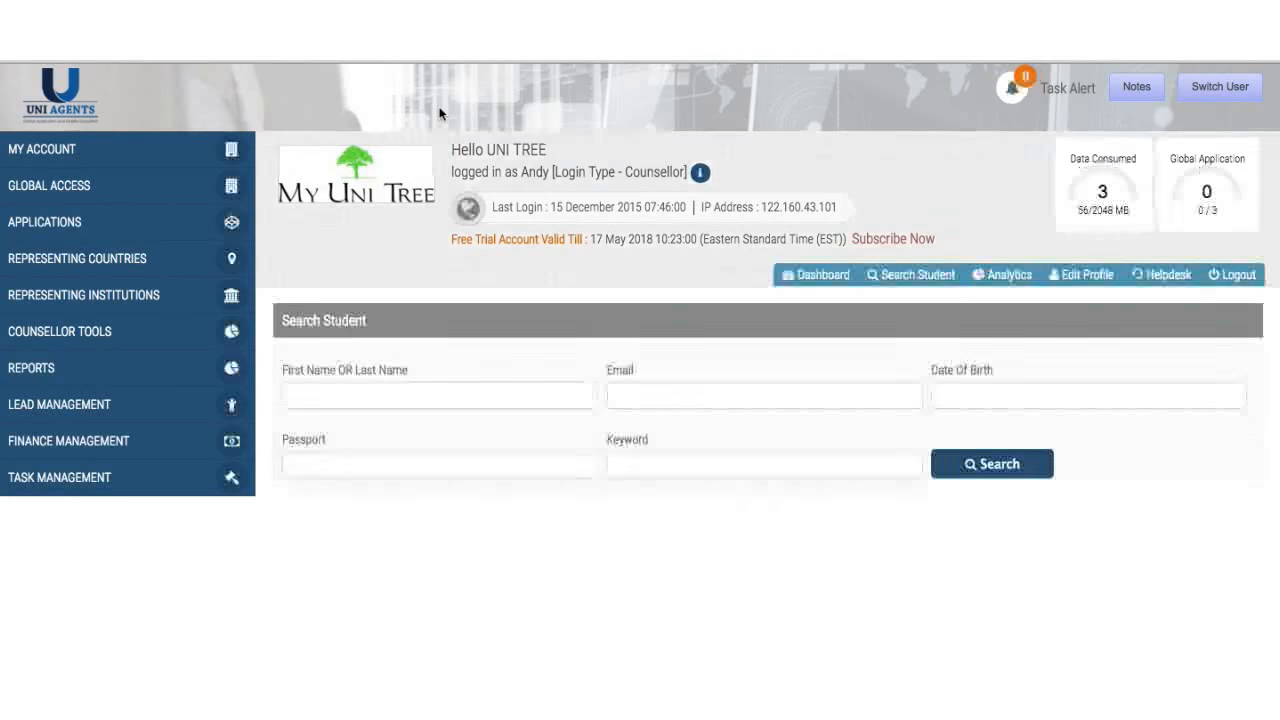
- Search students by the name 'kart', showing 1 application and 1 online enquiry lead
left_click(438, 397)
type("kartik")
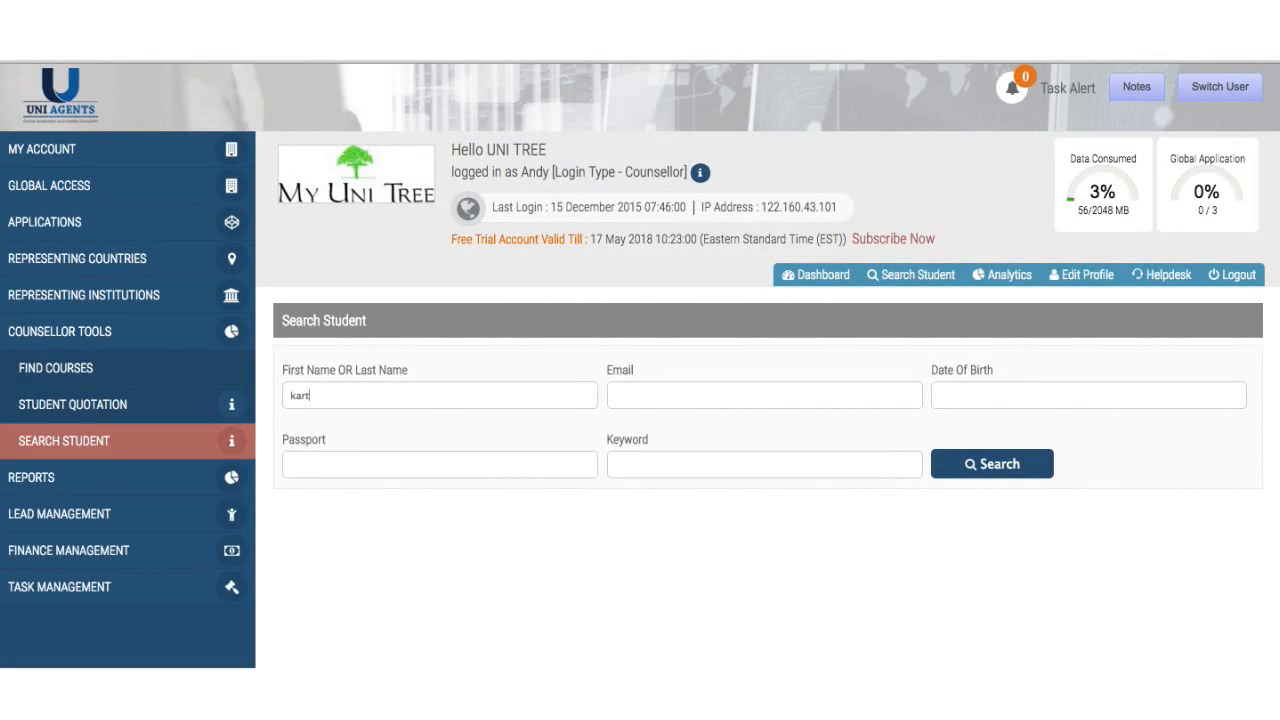
left_click(968, 470)
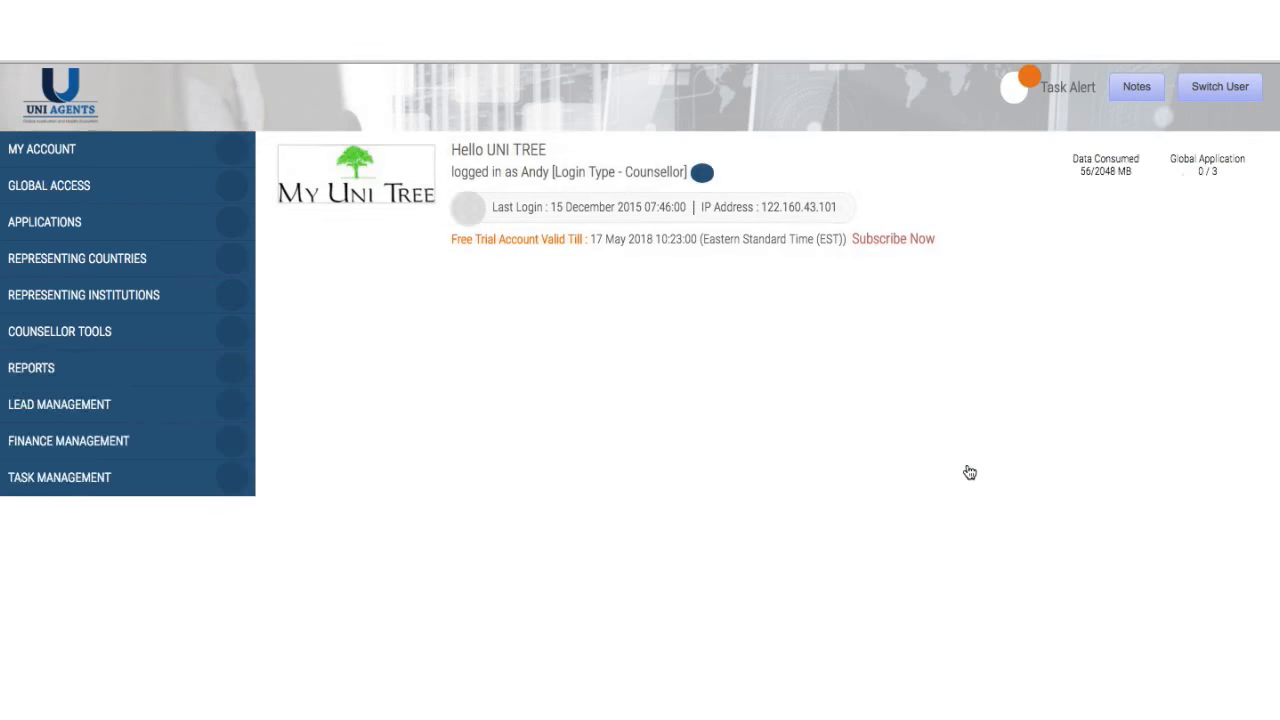
scroll(968, 470, "down", 3)
scroll(968, 470, "down", 1)
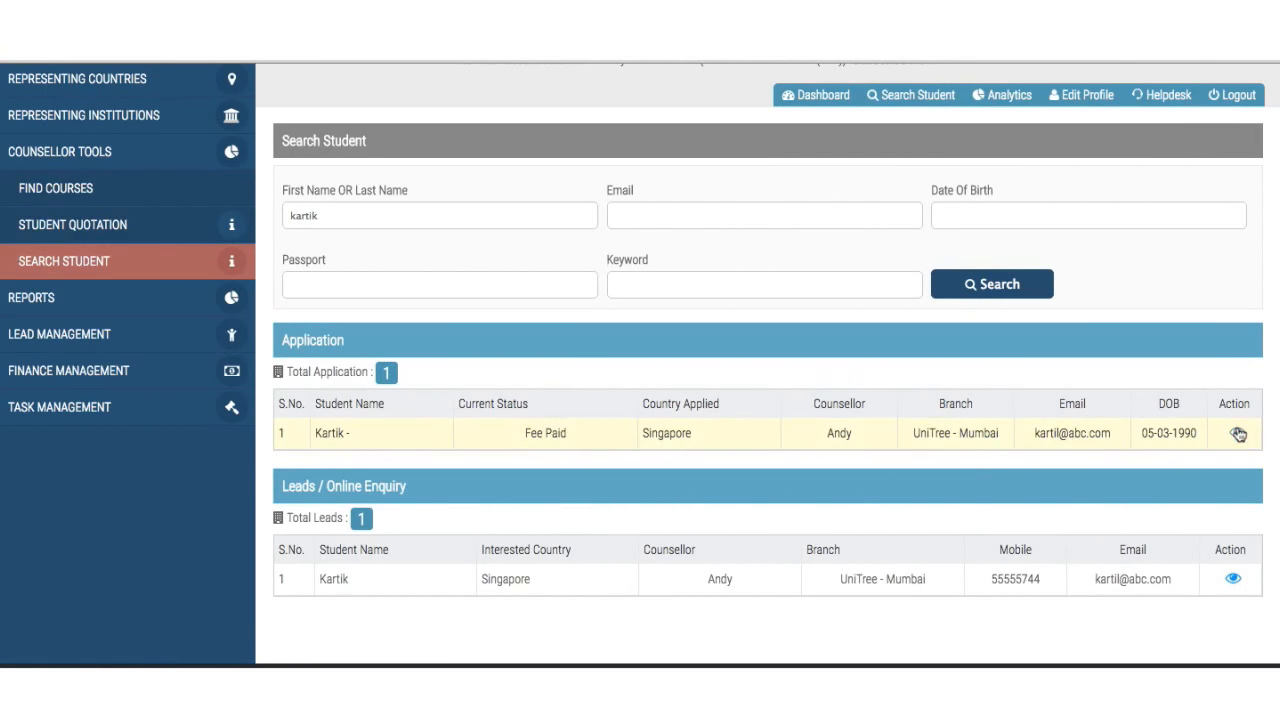
- Repeat the name search using the saved autofill suggestion for 'kar'
left_click(326, 394)
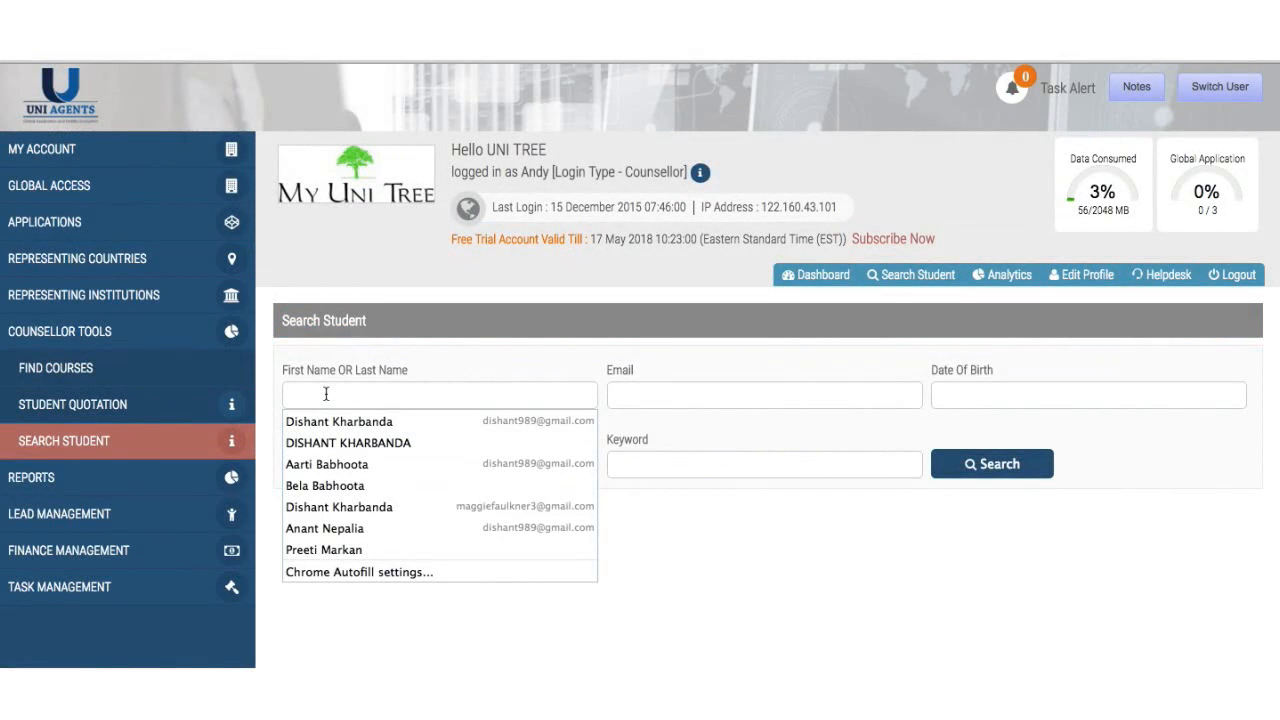
type("kar")
key("Down")
key("Return")
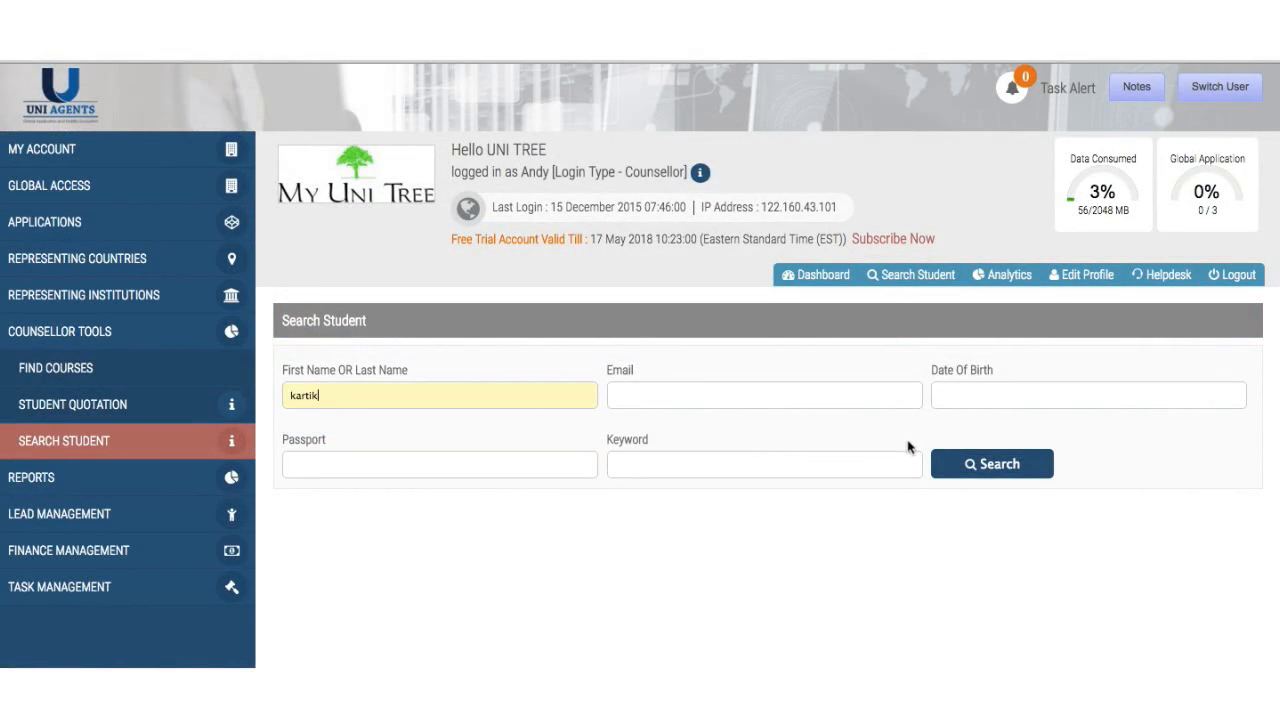
left_click(952, 467)
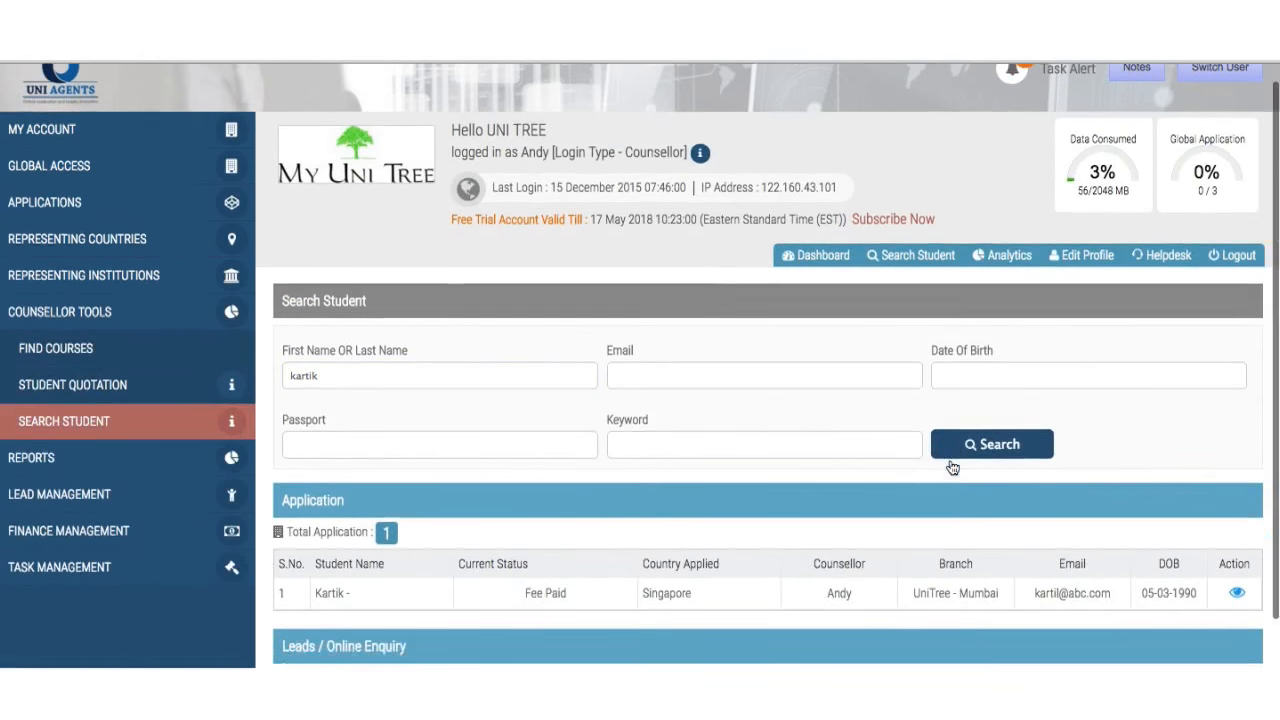
scroll(952, 467, "down", 2)
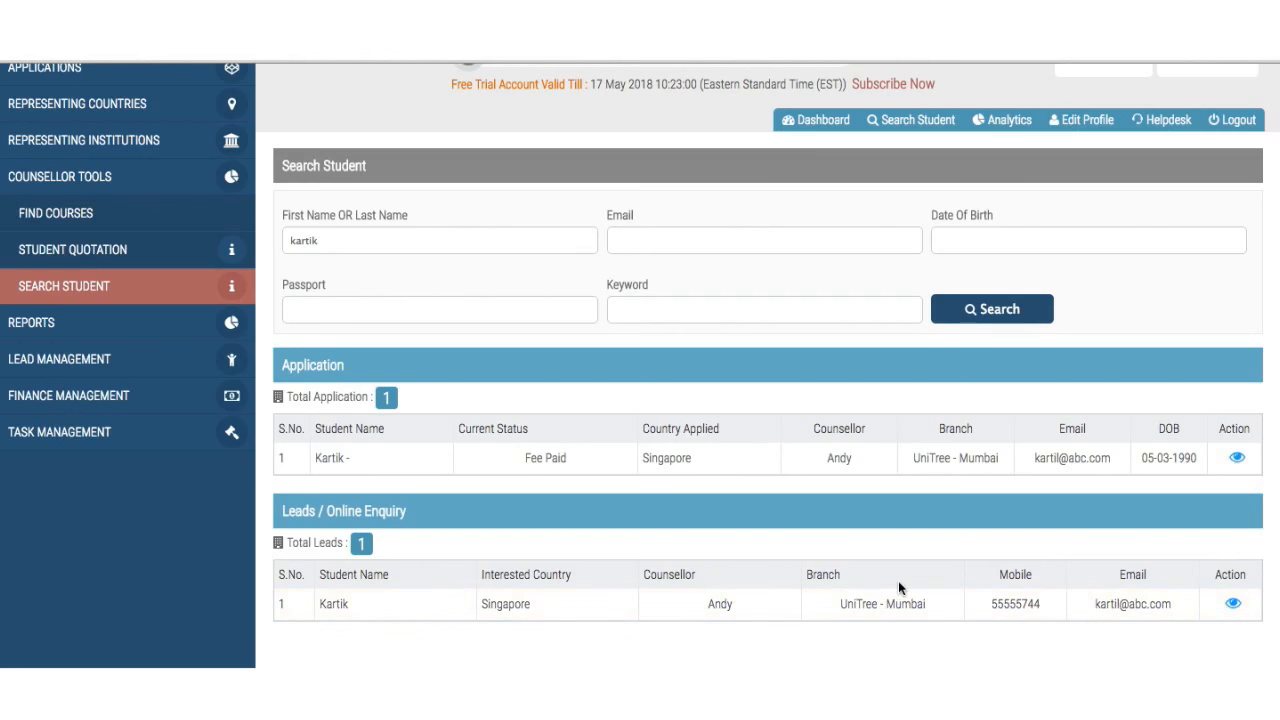
scroll(898, 588, "up", 1)
left_click(457, 298)
- Clear the name field and search a new student name, reviewing its 3 enquiry leads and no applications
key("ctrl+a")
key("BackSpace")
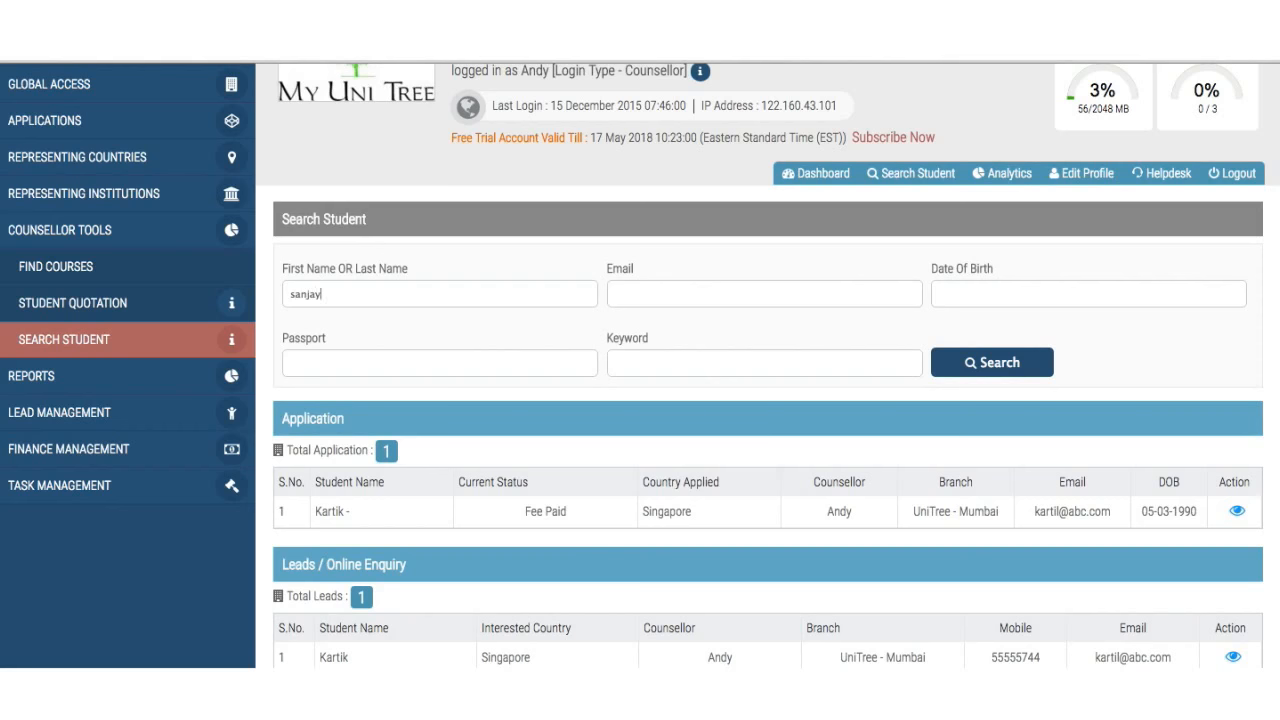
left_click(995, 365)
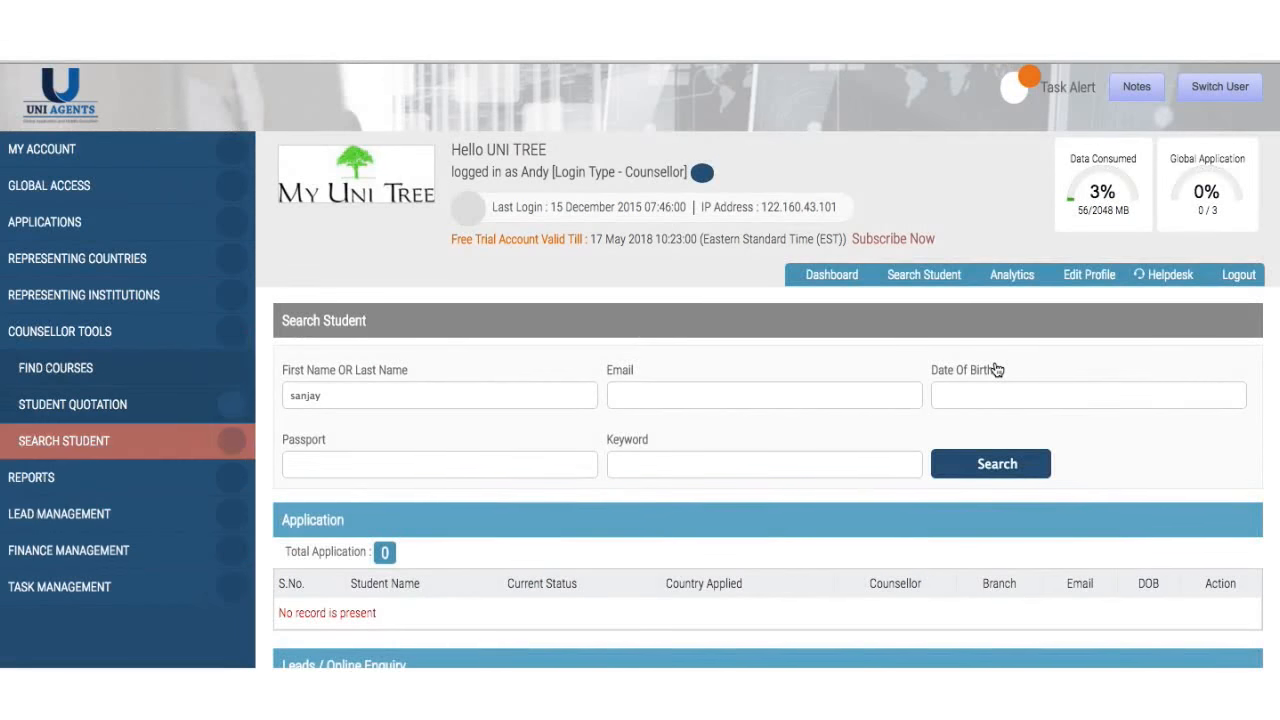
scroll(995, 366, "down", 1)
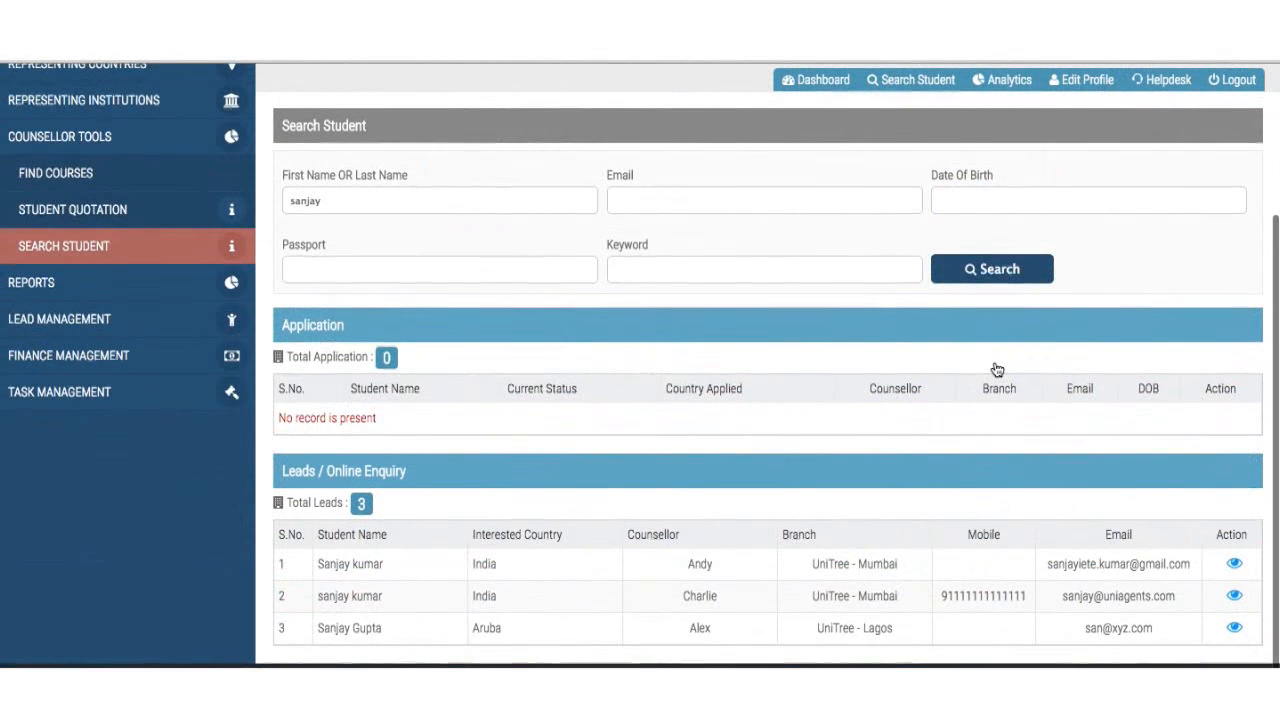
scroll(864, 398, "down", 1)
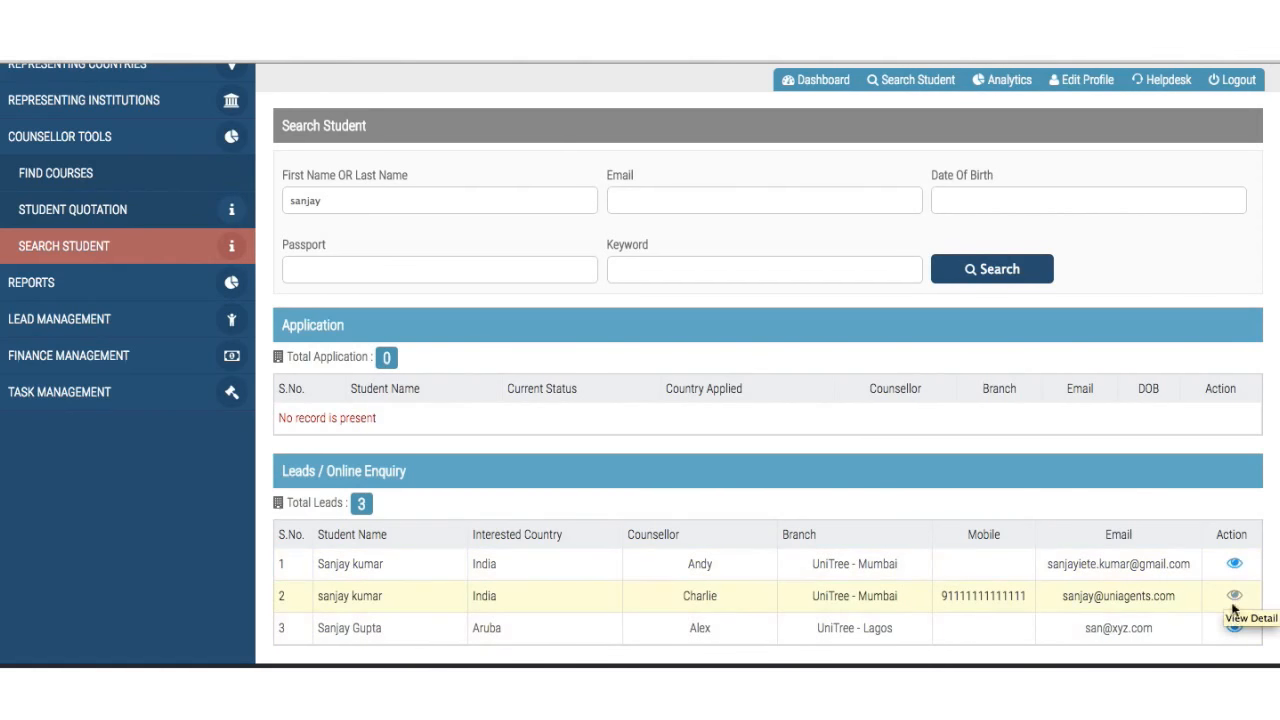
scroll(802, 434, "up", 3)
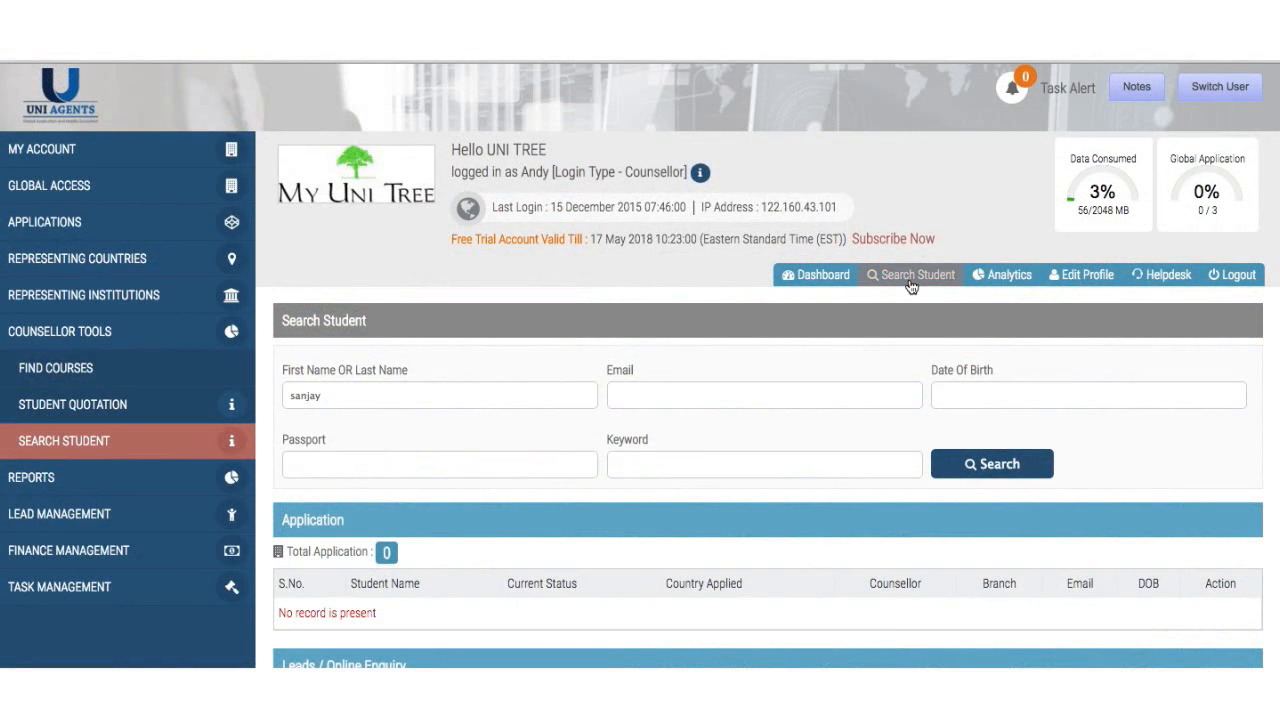
scroll(779, 535, "down", 2)
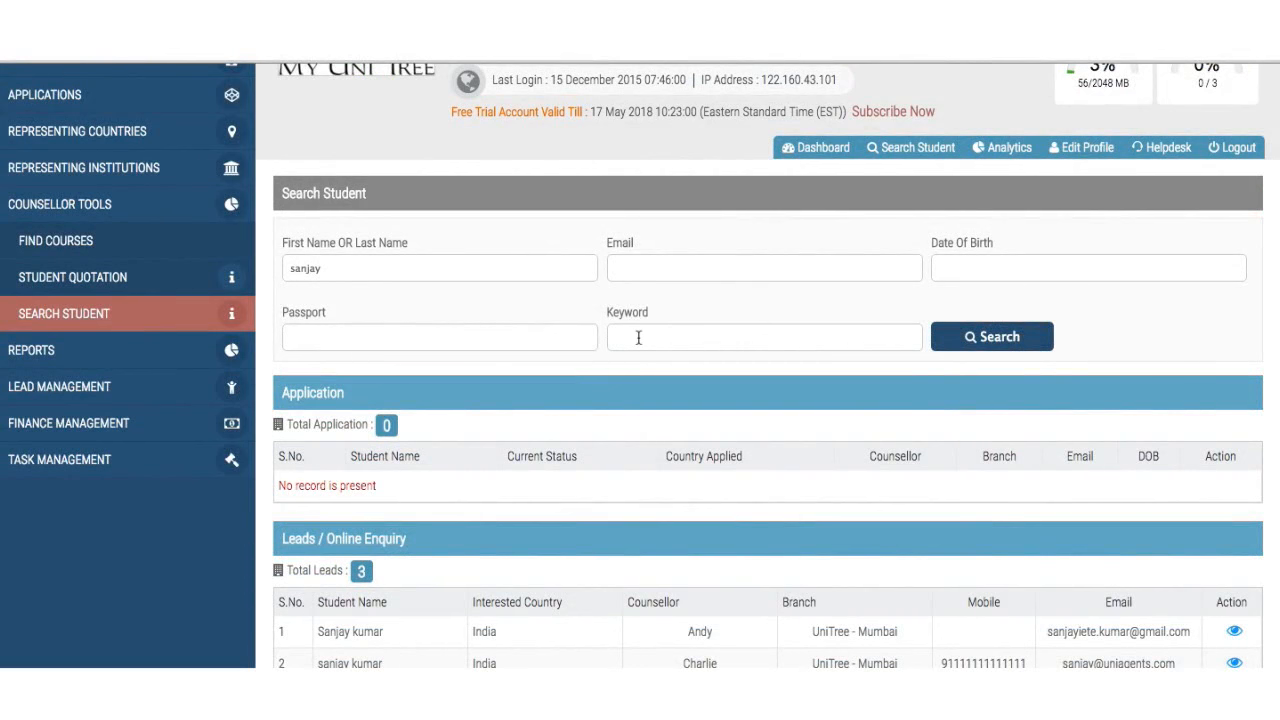
scroll(447, 497, "down", 1)
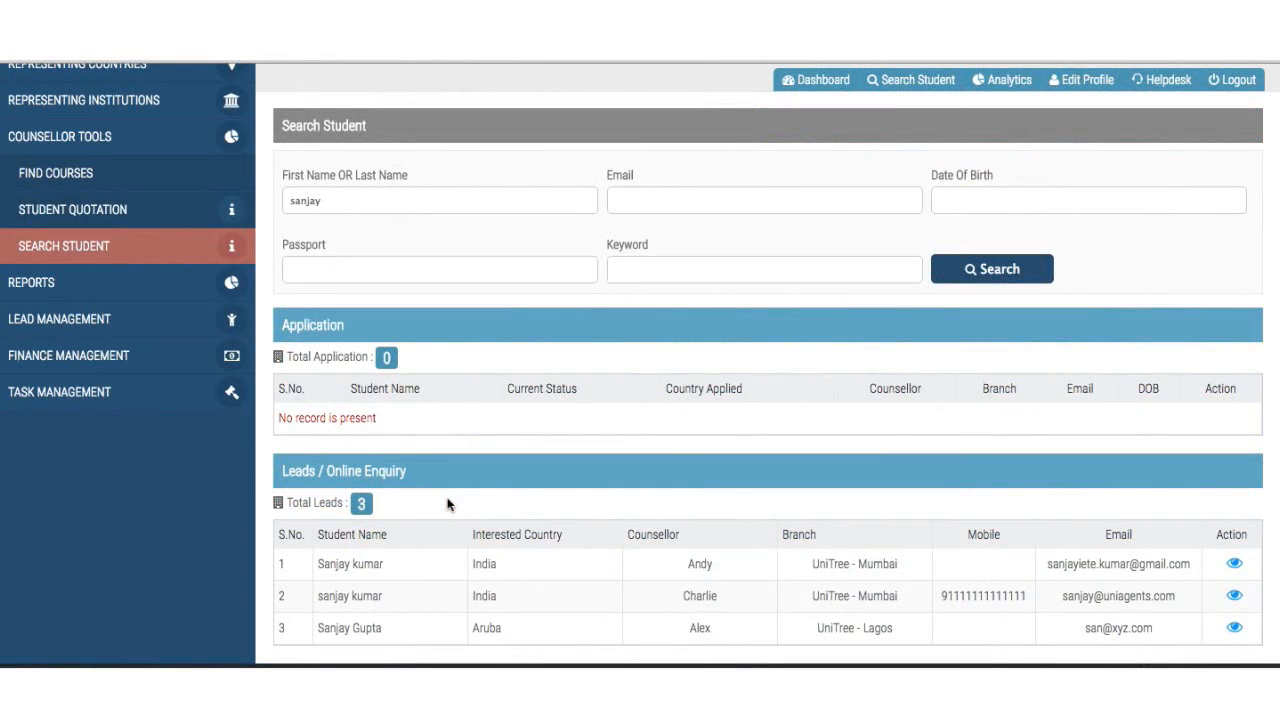
scroll(447, 504, "up", 2)
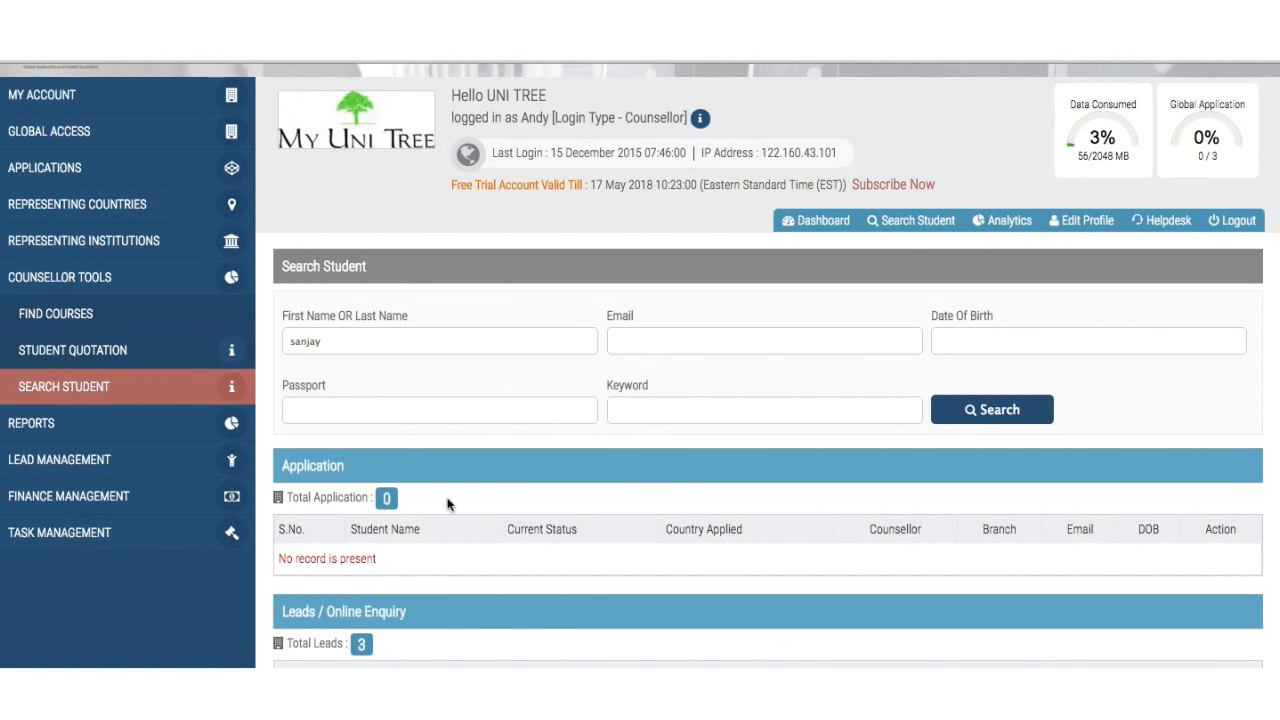
scroll(448, 503, "down", 2)
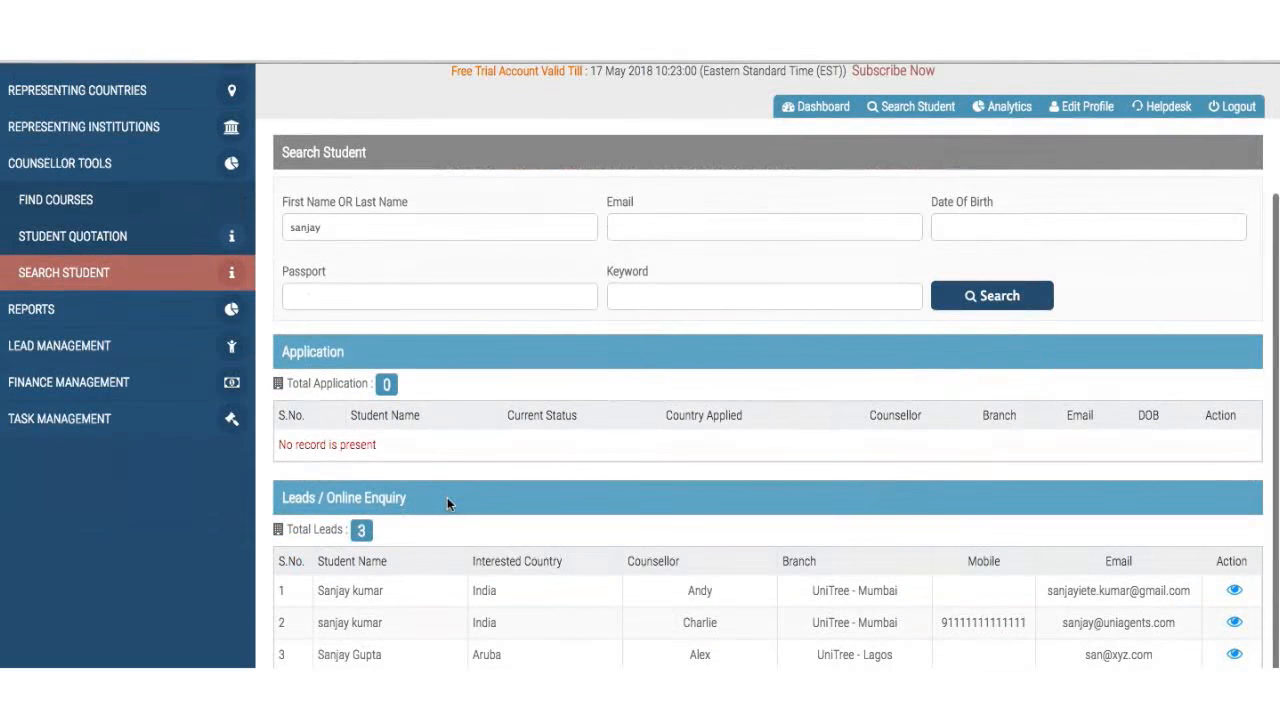
scroll(448, 503, "up", 3)
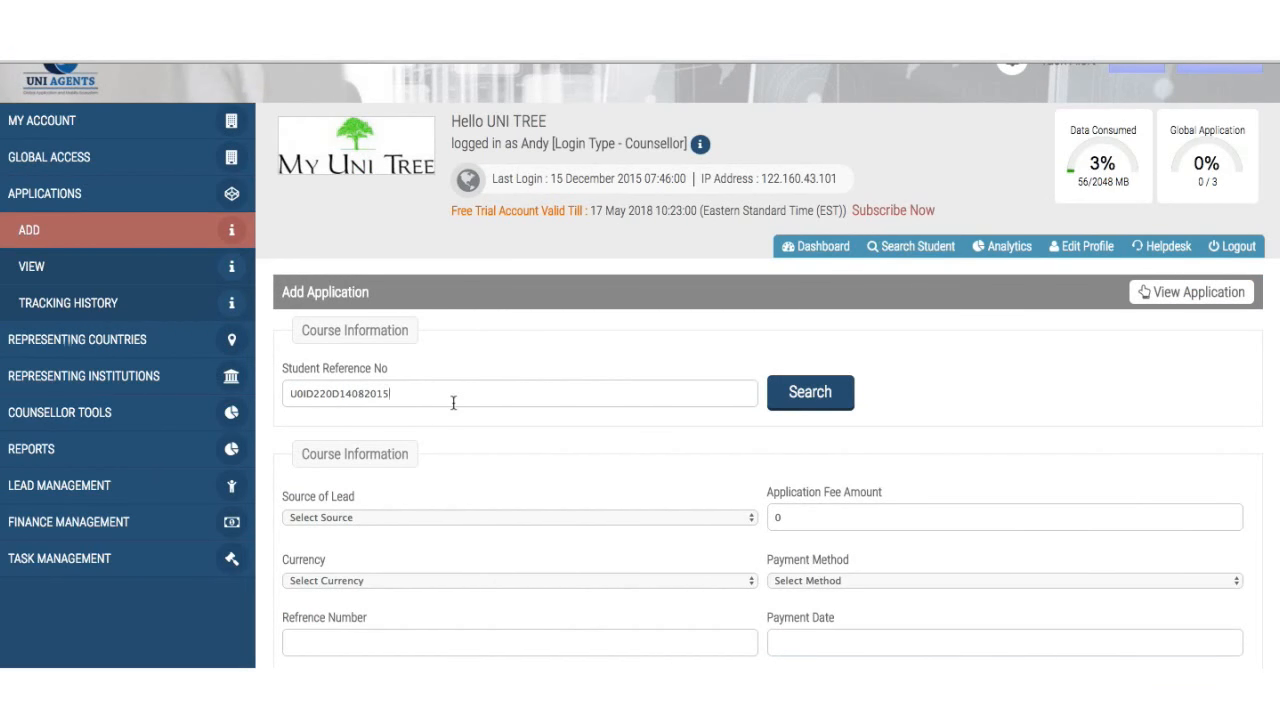
- Load the student's details into the application form
left_click(805, 393)
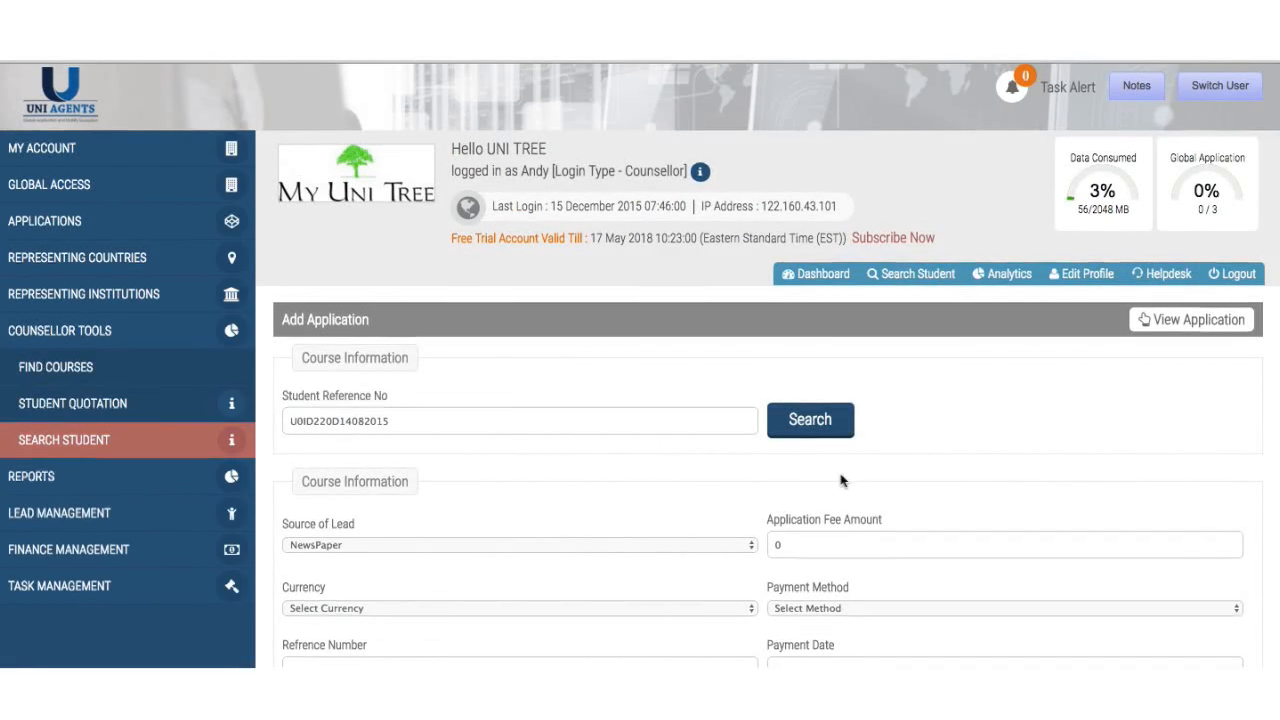
scroll(840, 477, "down", 3)
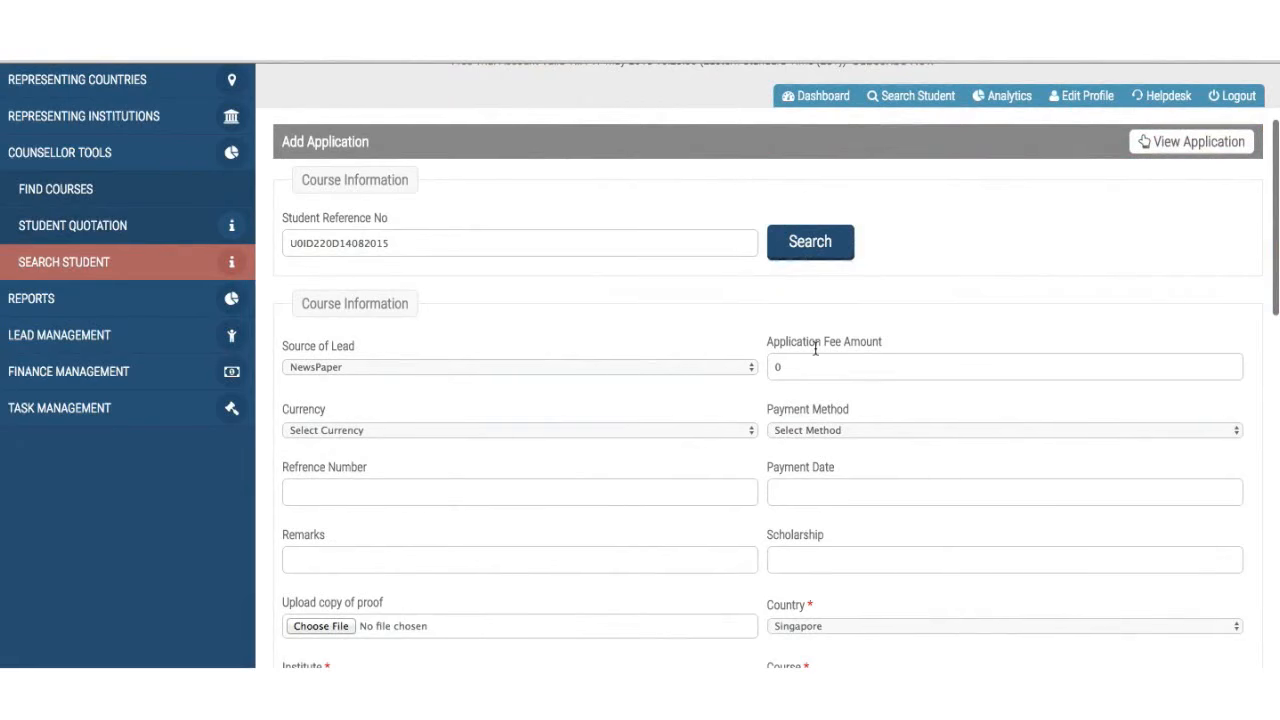
scroll(817, 343, "down", 3)
scroll(815, 348, "down", 3)
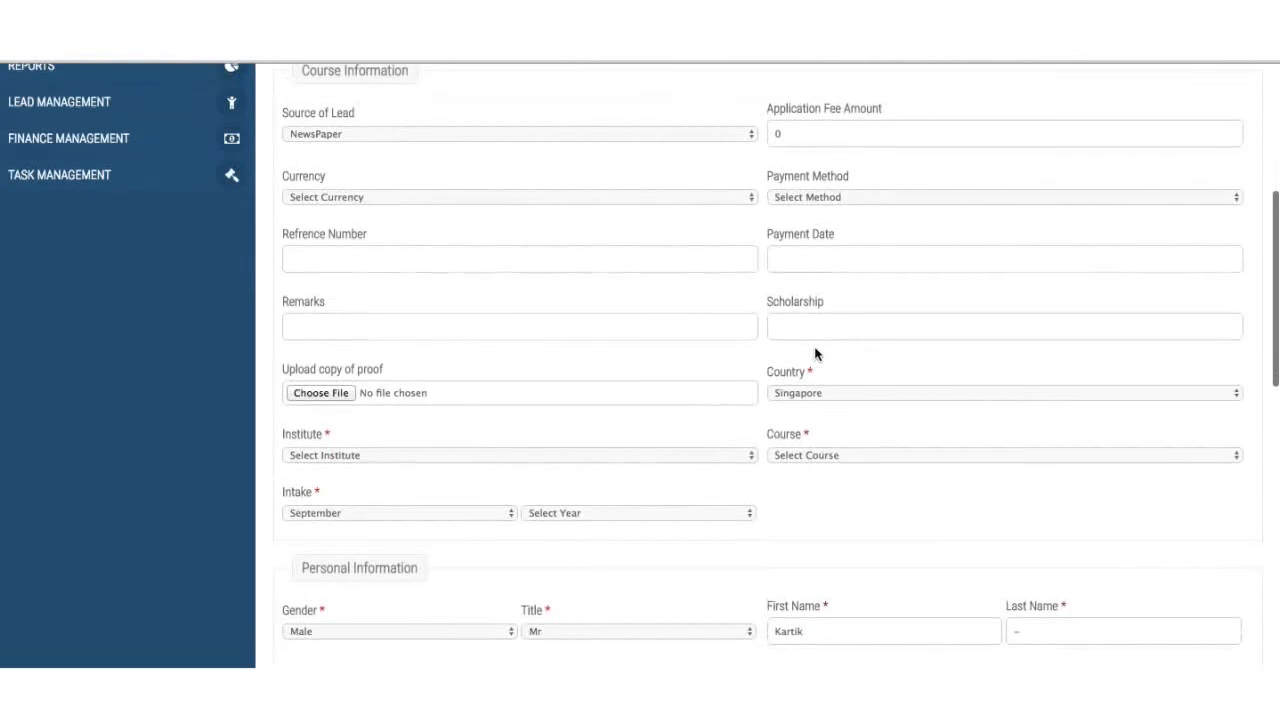
scroll(815, 348, "up", 3)
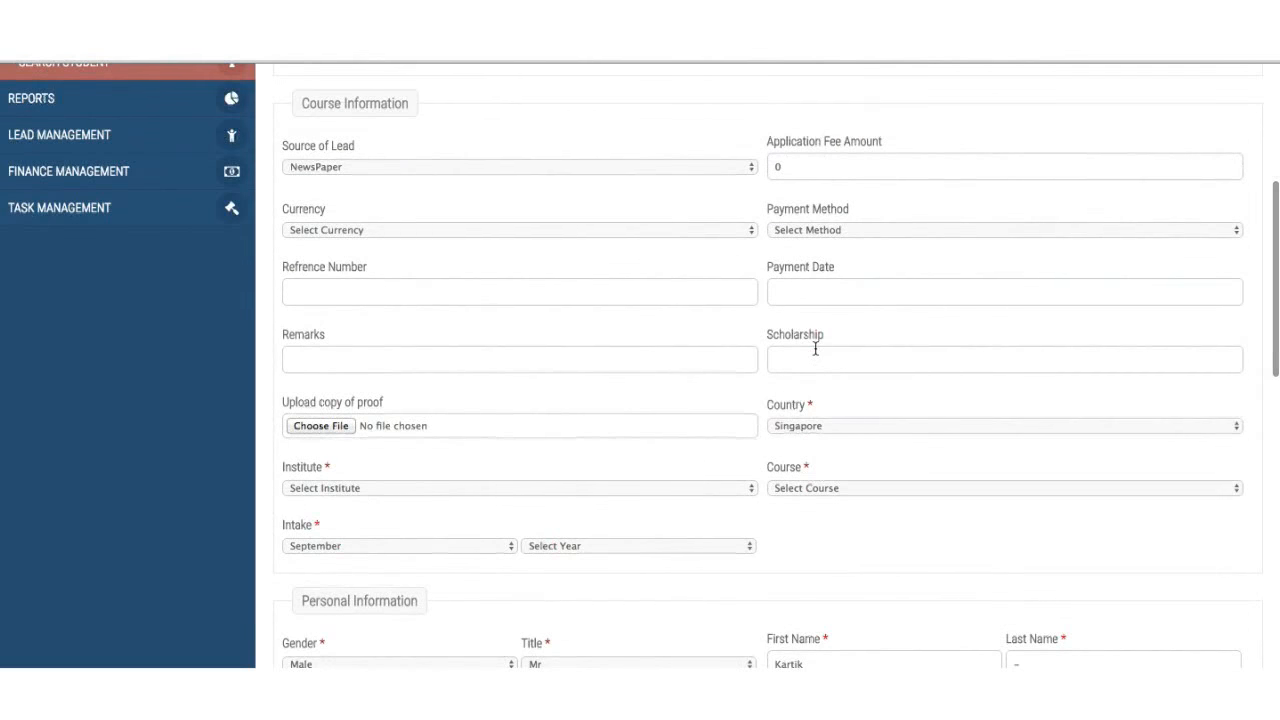
scroll(780, 380, "down", 3)
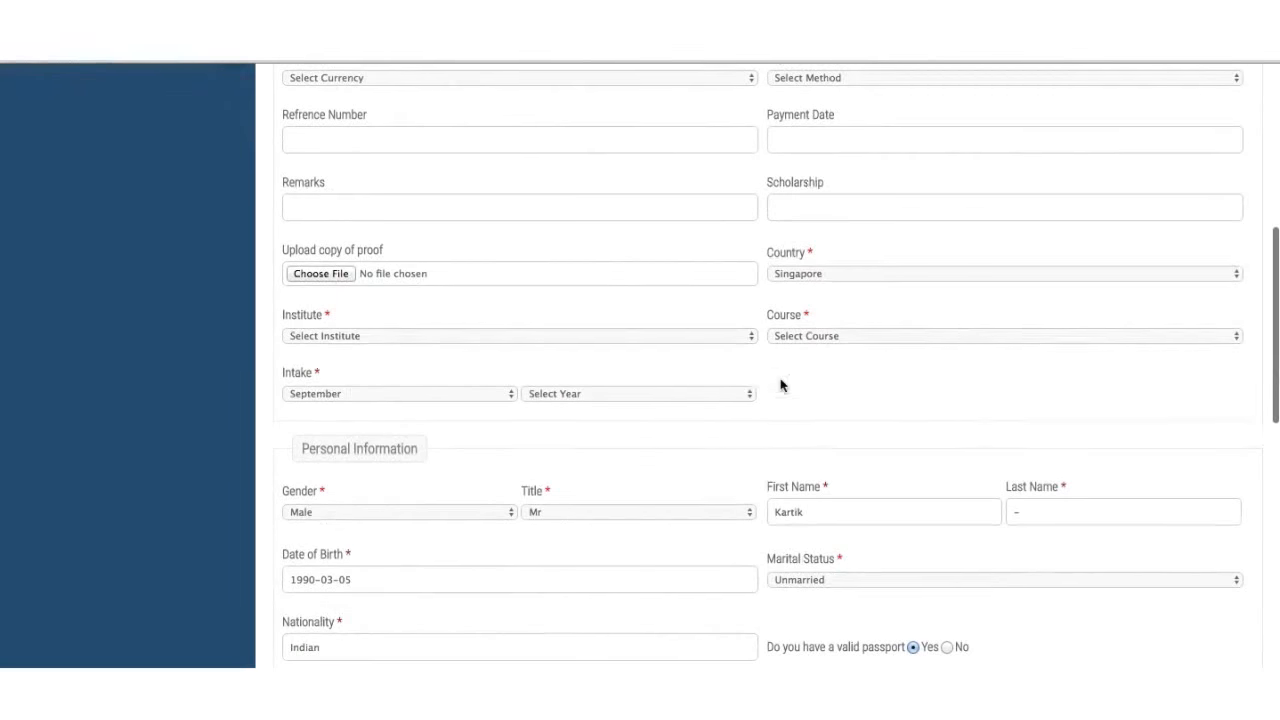
- Choose New Zealand, University of Waikato, Bachelor's Degree in Marketing and Advertising, intake 2017
left_click(676, 337)
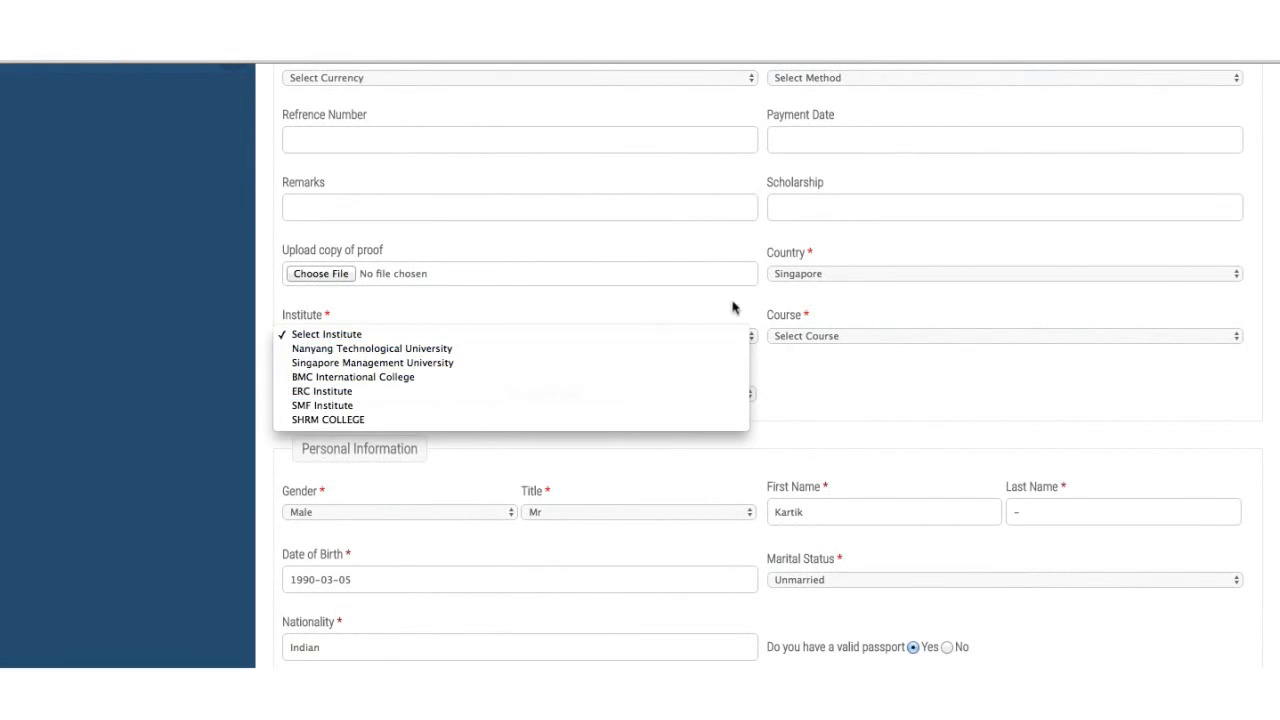
left_click(851, 278)
left_click(851, 278)
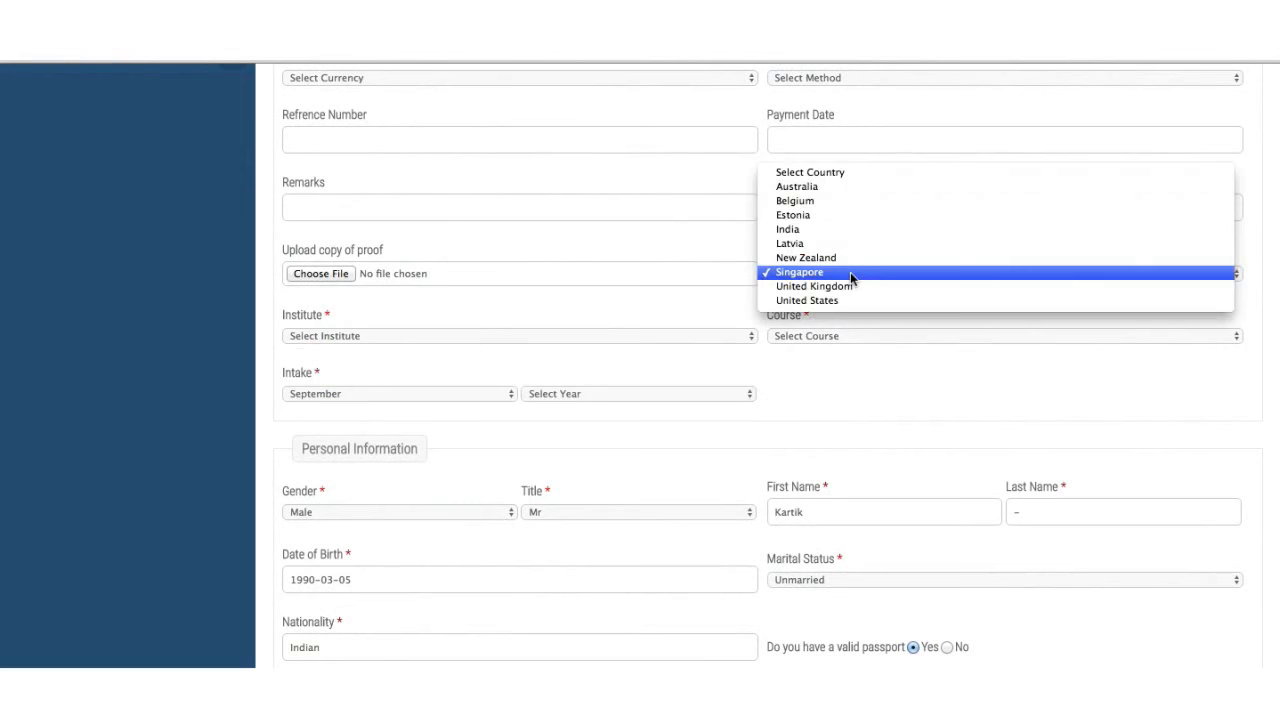
left_click(856, 268)
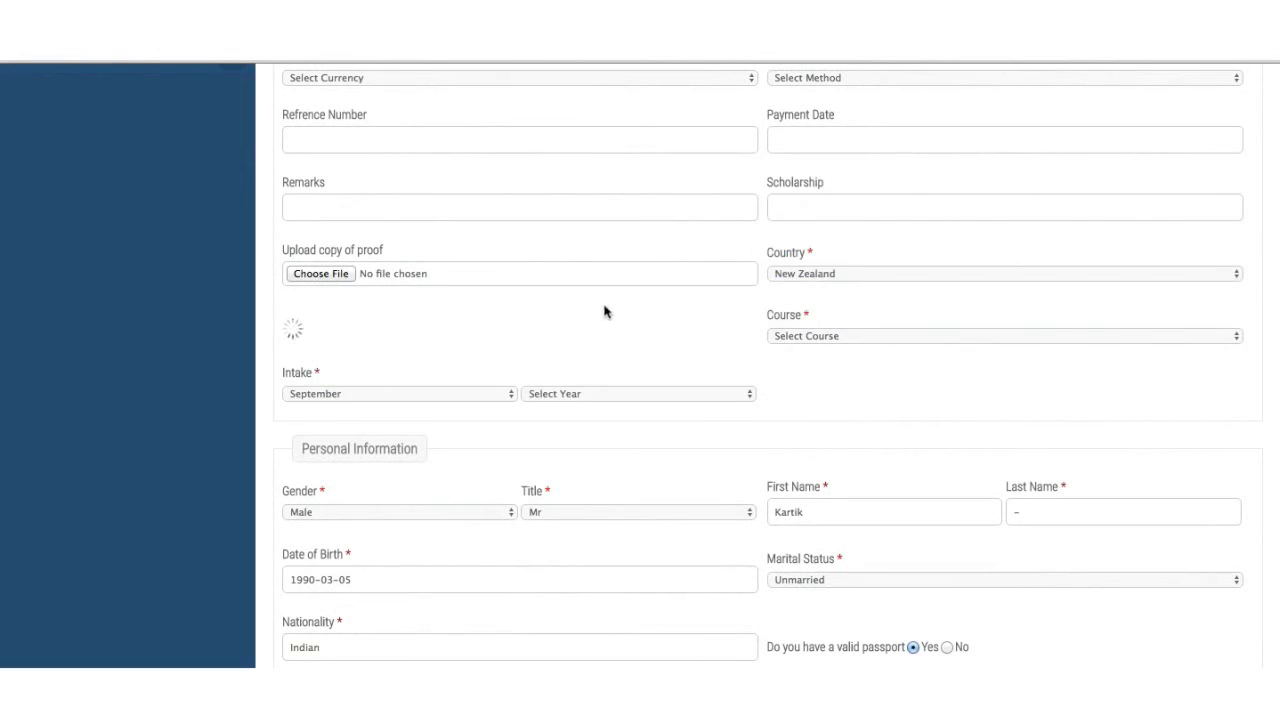
left_click(594, 341)
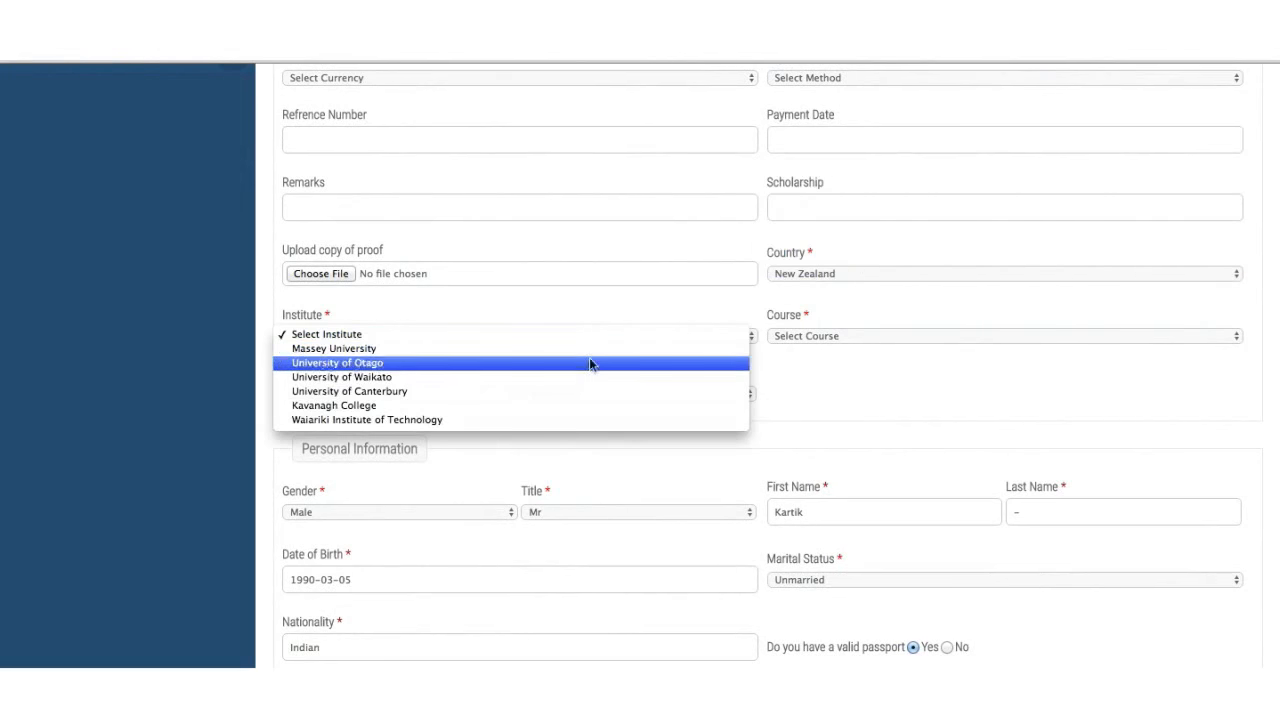
left_click(591, 376)
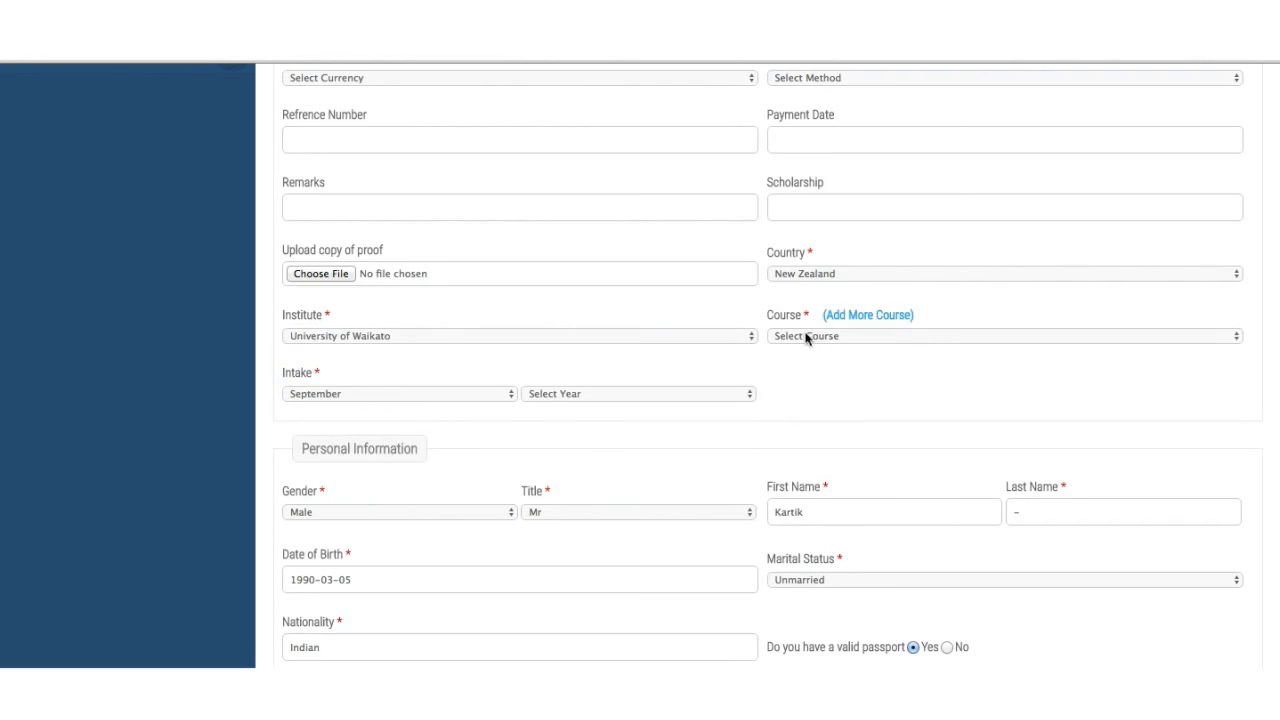
left_click(806, 335)
left_click(760, 350)
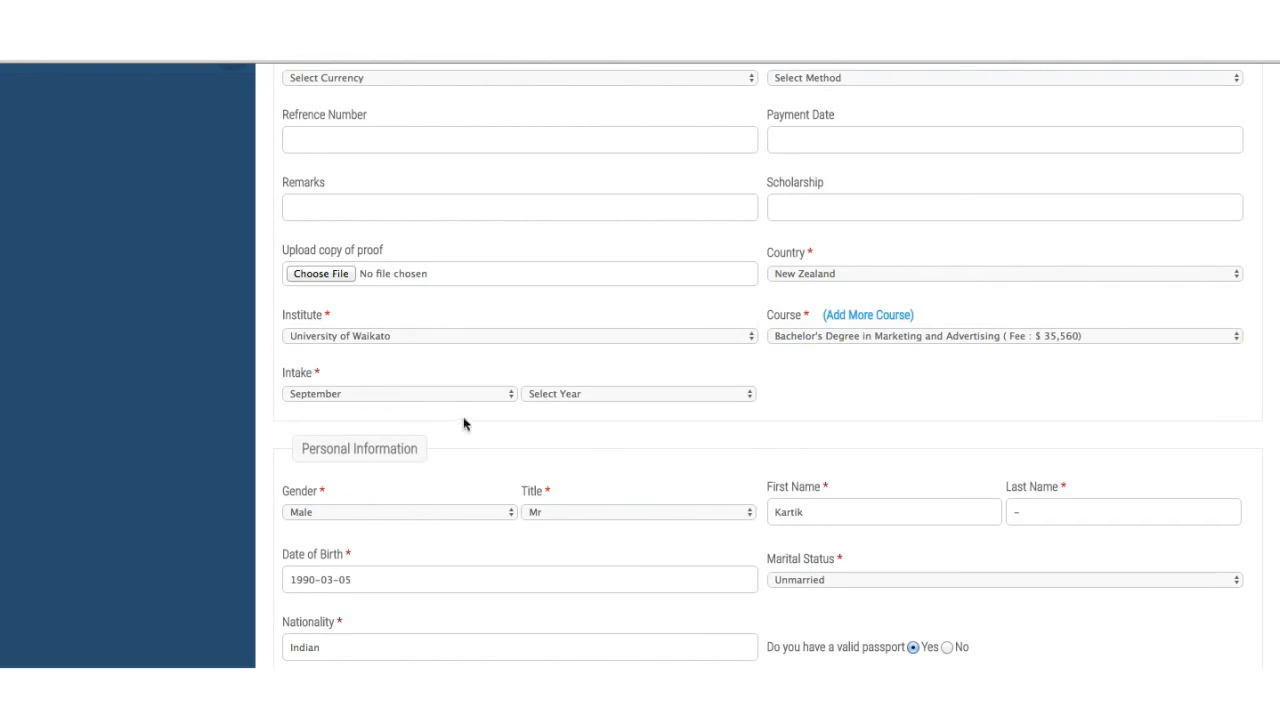
left_click(626, 396)
left_click(623, 420)
- Expand the Education and English Language section to show qualifications
scroll(598, 521, "down", 3)
scroll(598, 521, "down", 3)
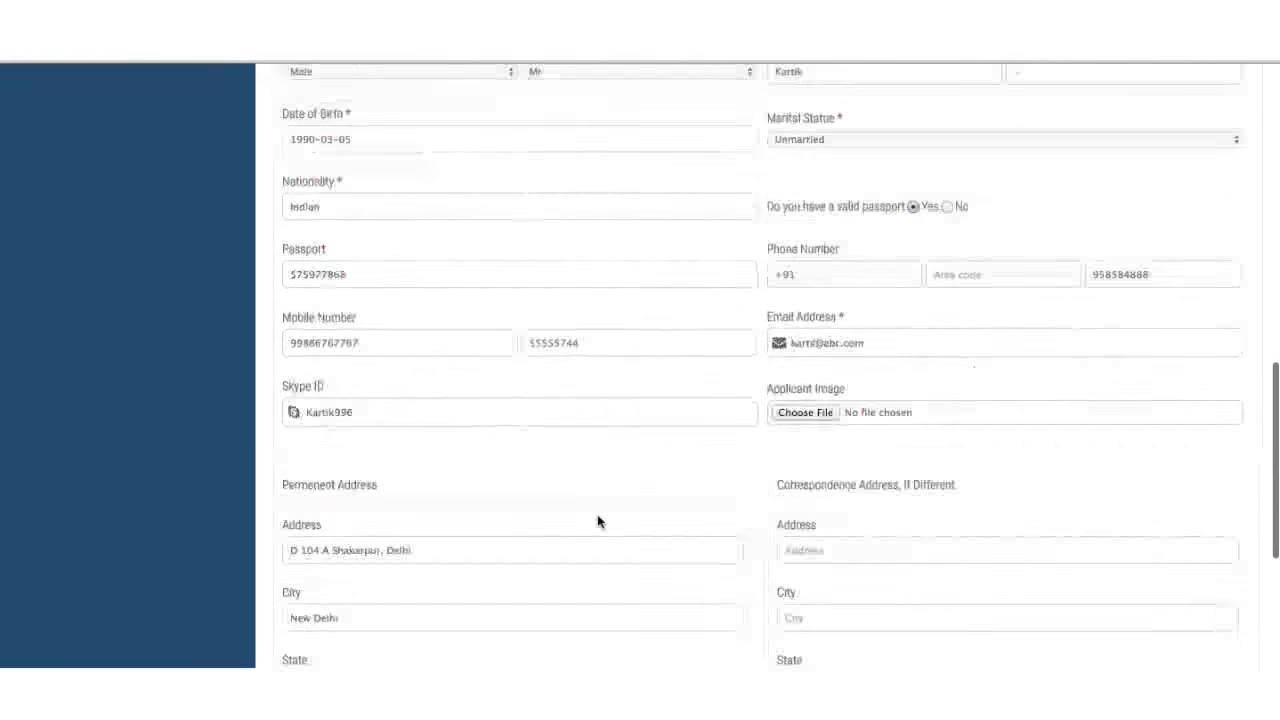
scroll(598, 521, "up", 2)
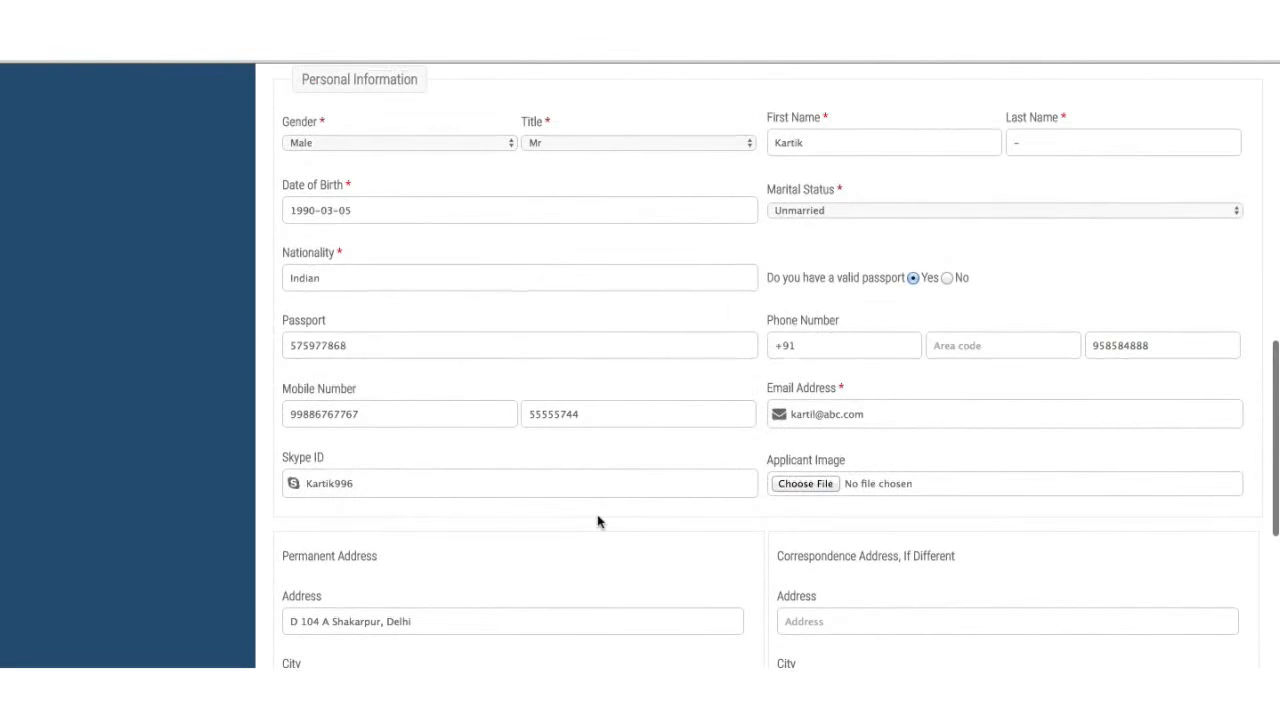
scroll(598, 521, "up", 2)
scroll(598, 521, "down", 3)
scroll(598, 520, "down", 3)
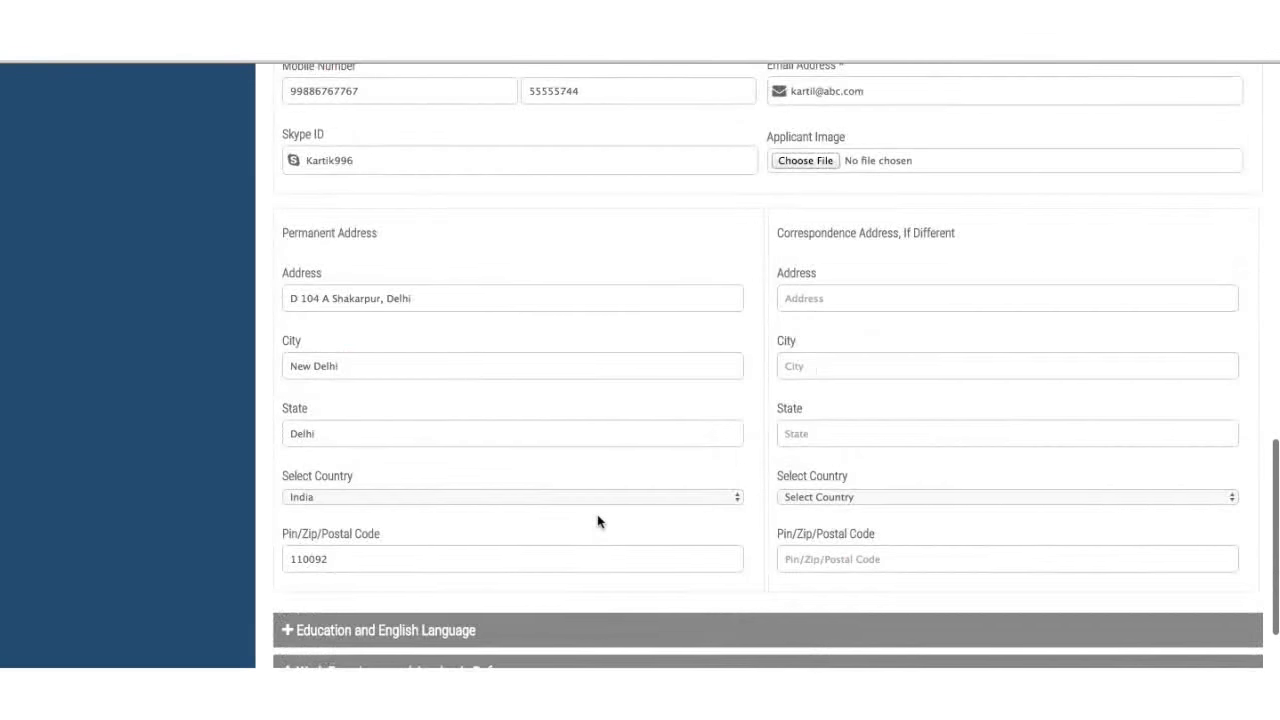
left_click(590, 516)
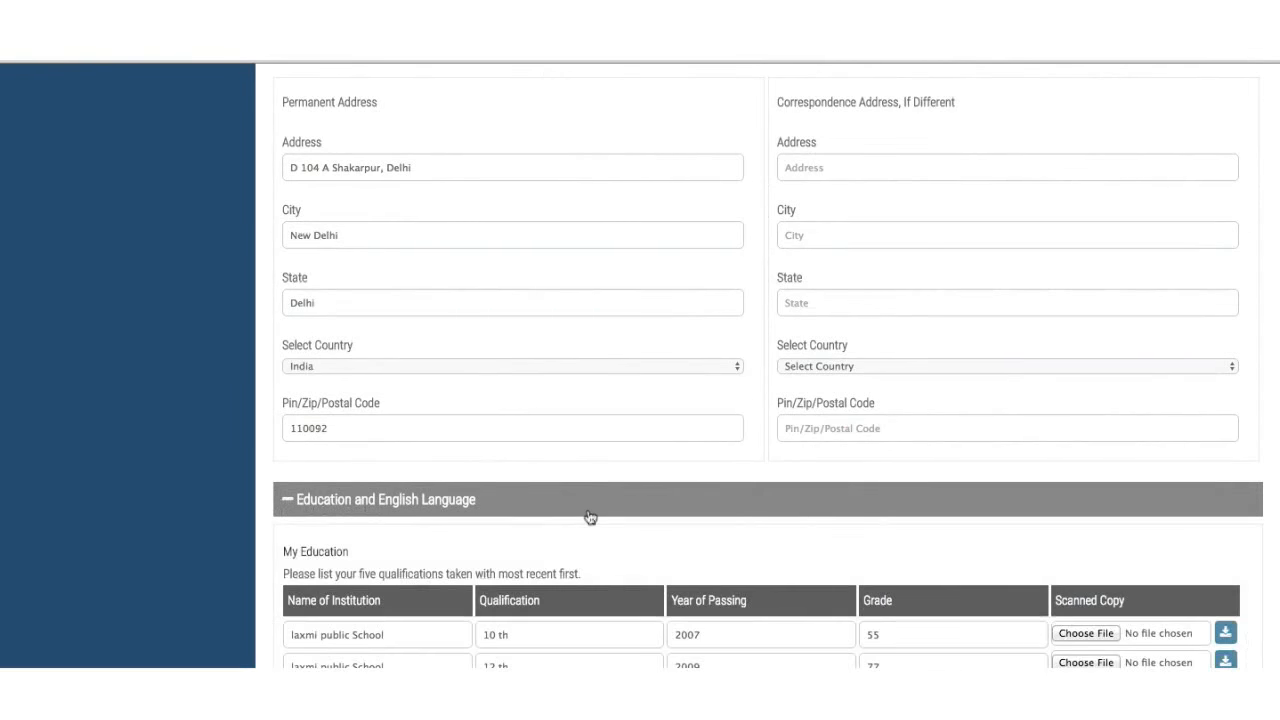
scroll(589, 517, "down", 3)
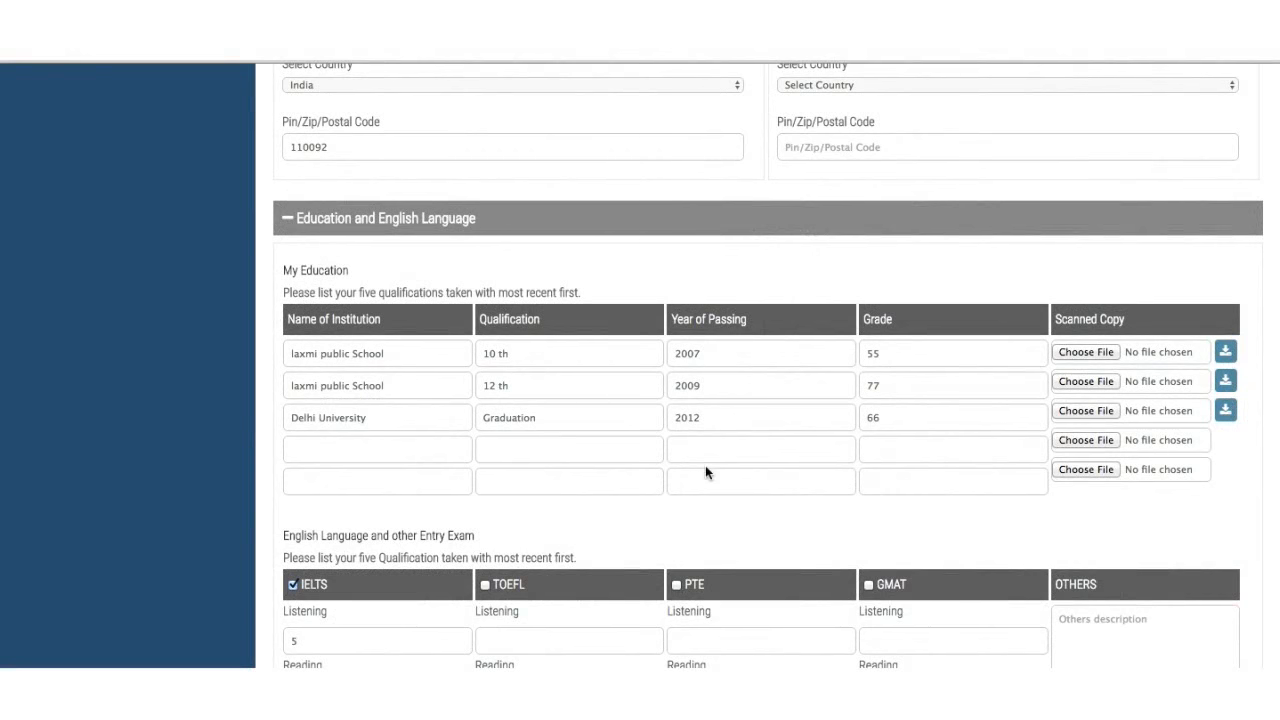
- Expand the Work Experience and Academic Reference and Statement of Purpose sections
scroll(705, 472, "down", 6)
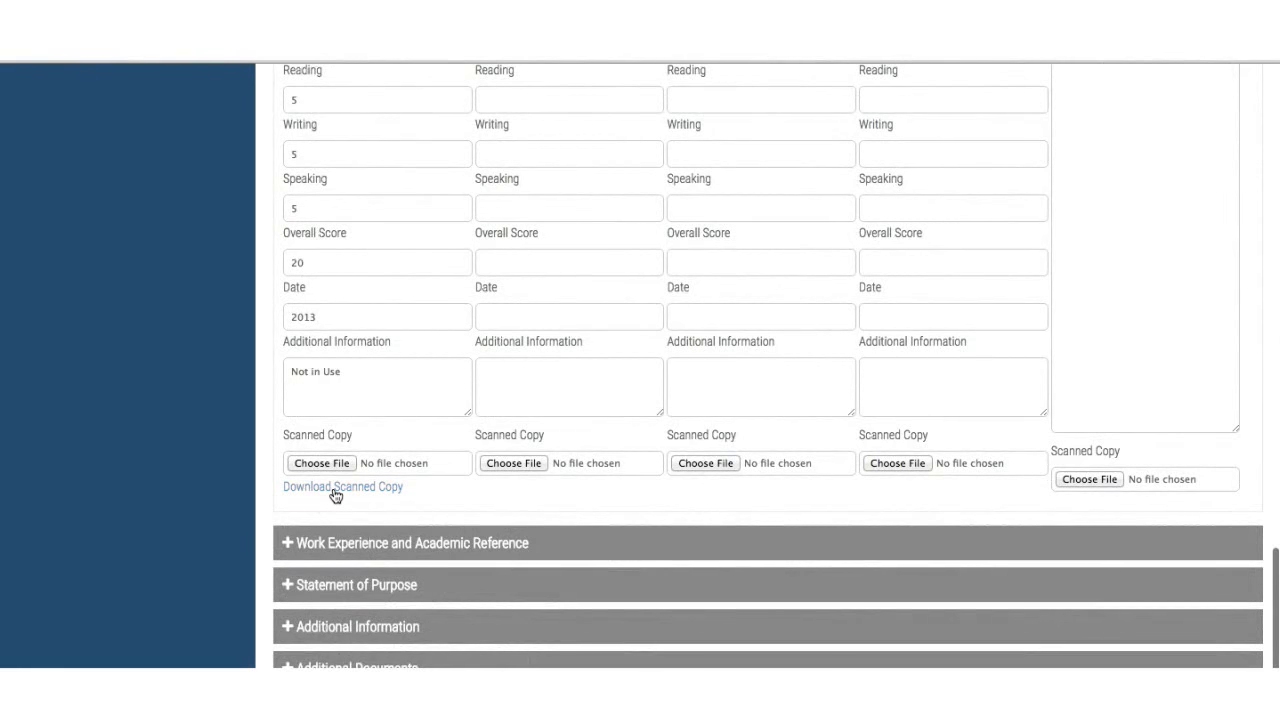
left_click(347, 557)
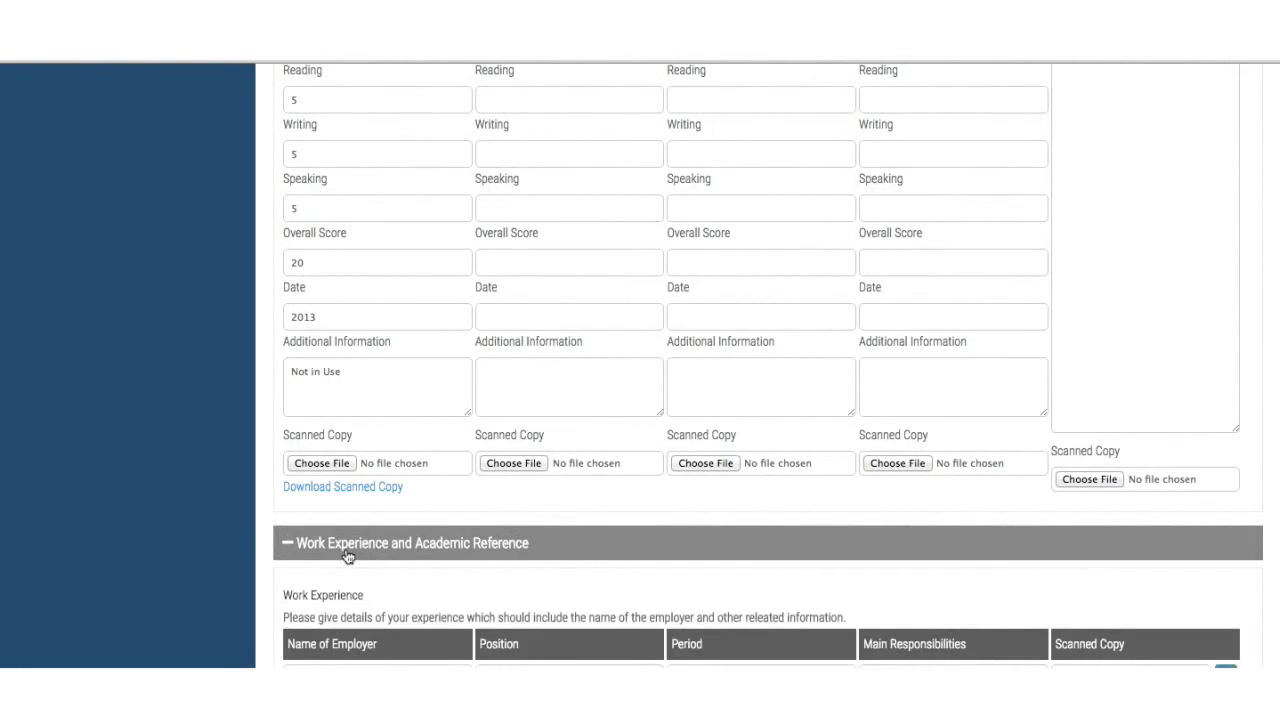
scroll(346, 545, "down", 3)
scroll(346, 549, "down", 2)
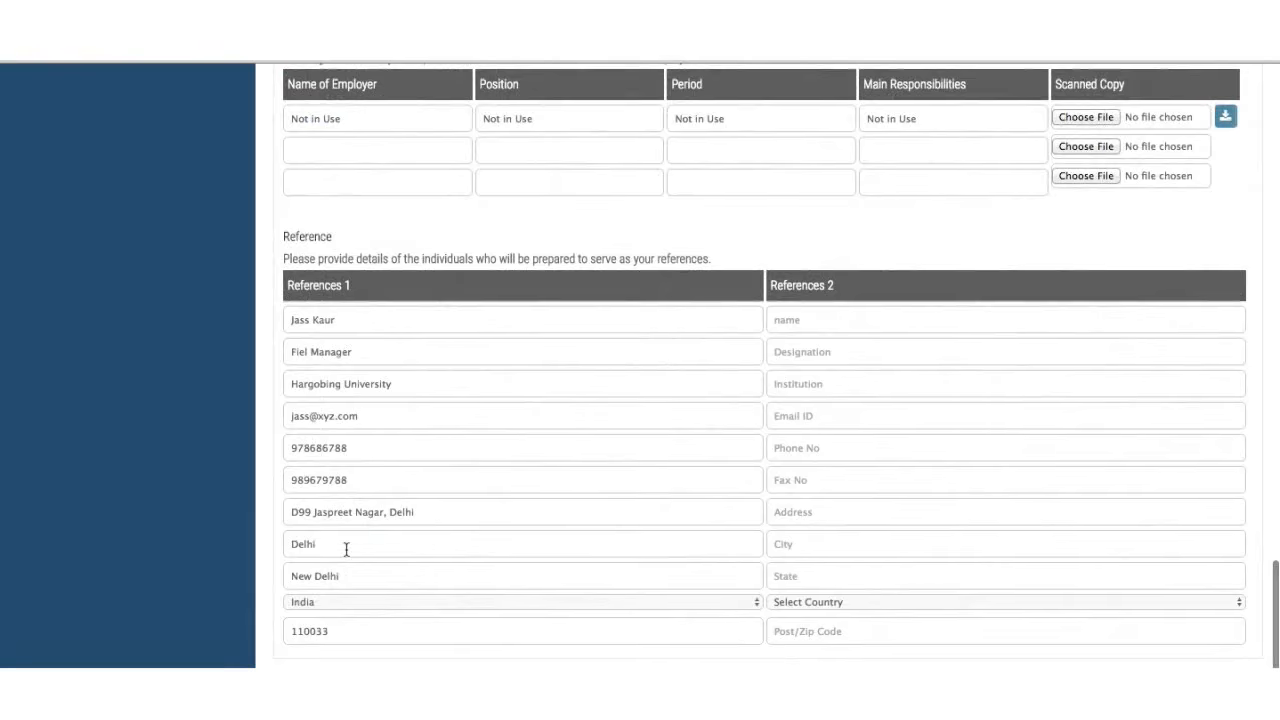
scroll(346, 549, "down", 2)
left_click(346, 562)
- Expand the Additional Information and Additional Documents sections
scroll(346, 565, "down", 1)
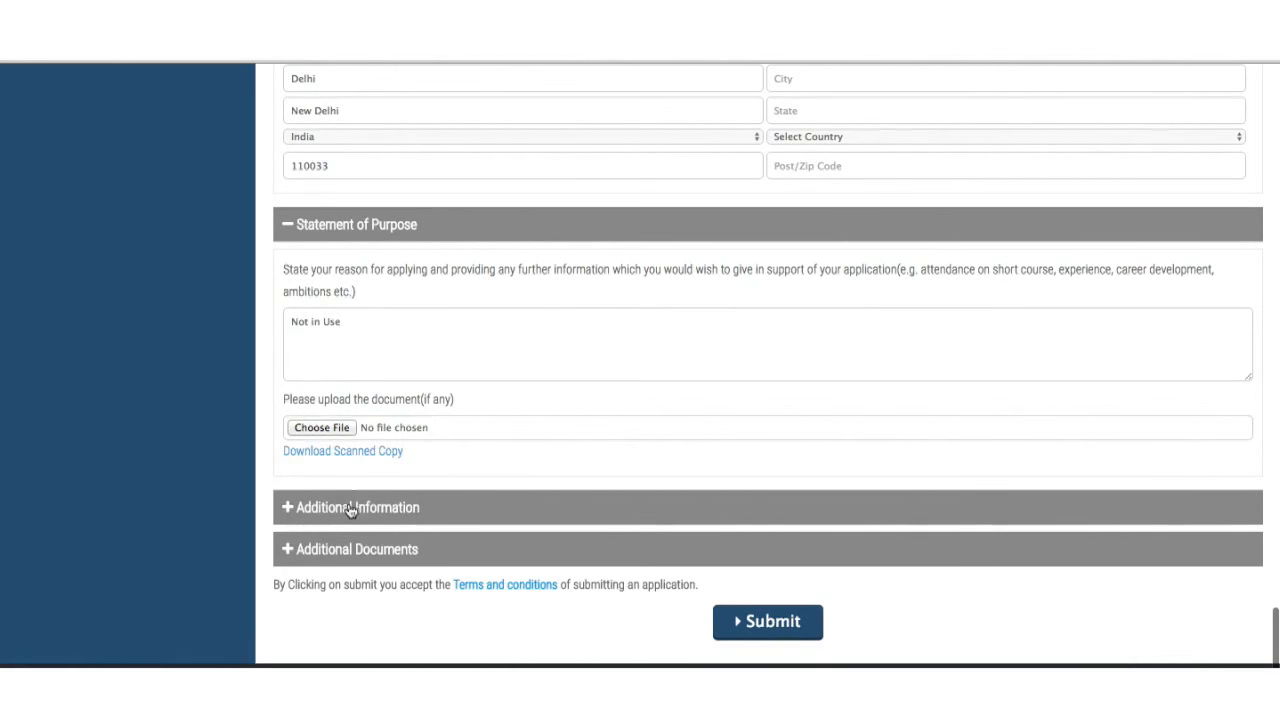
left_click(350, 508)
scroll(350, 510, "down", 3)
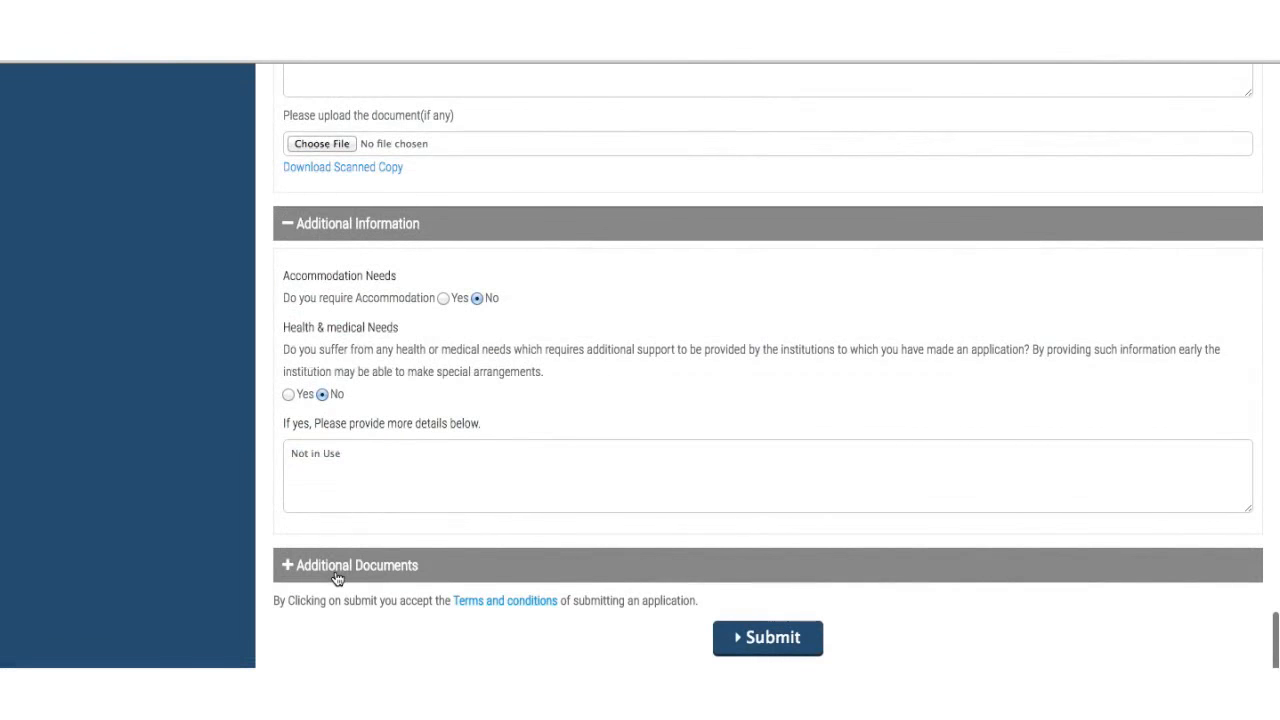
left_click(337, 577)
scroll(337, 577, "down", 3)
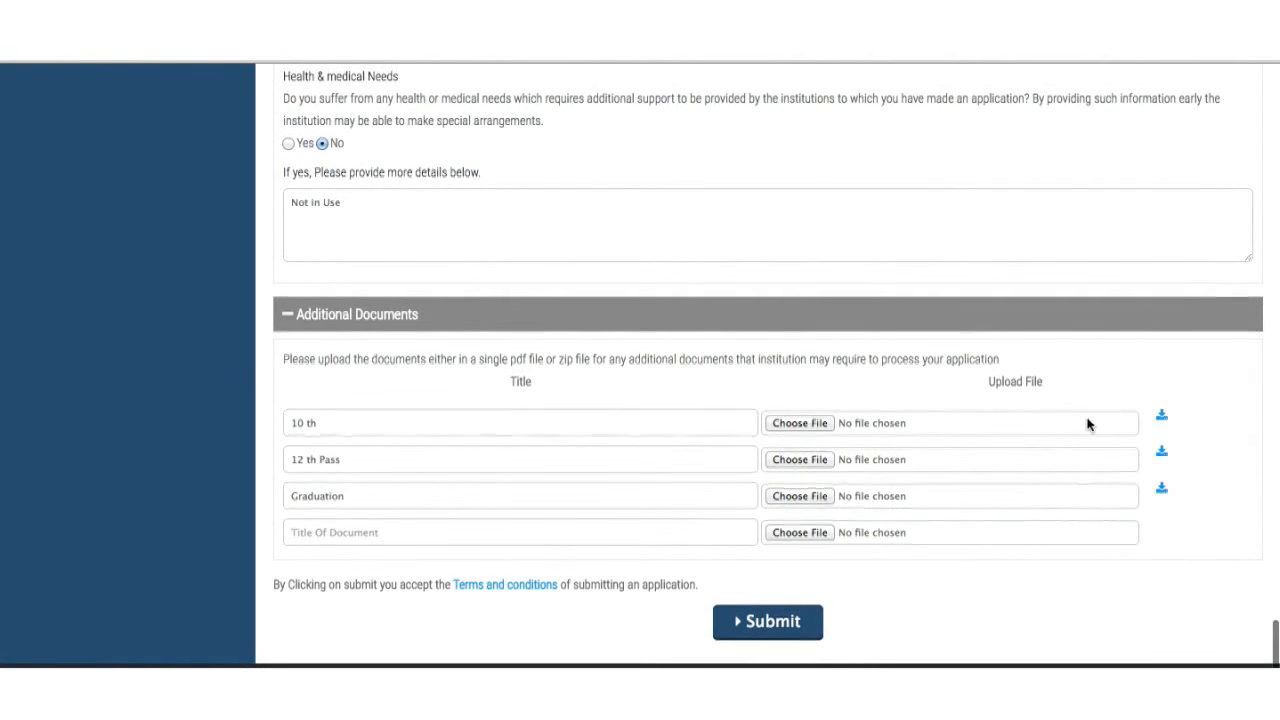
scroll(1088, 428, "up", 20)
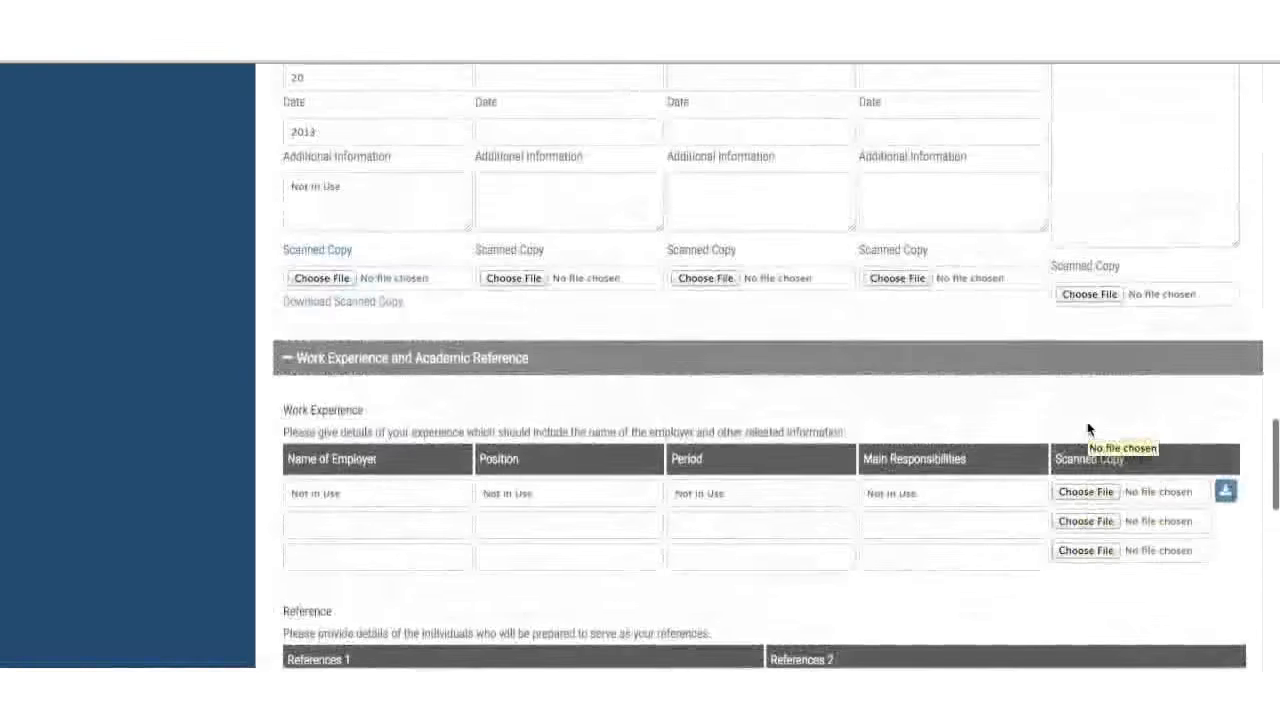
- Expand APPLICATIONS in the sidebar to show its add, view and tracking options
scroll(1088, 428, "up", 15)
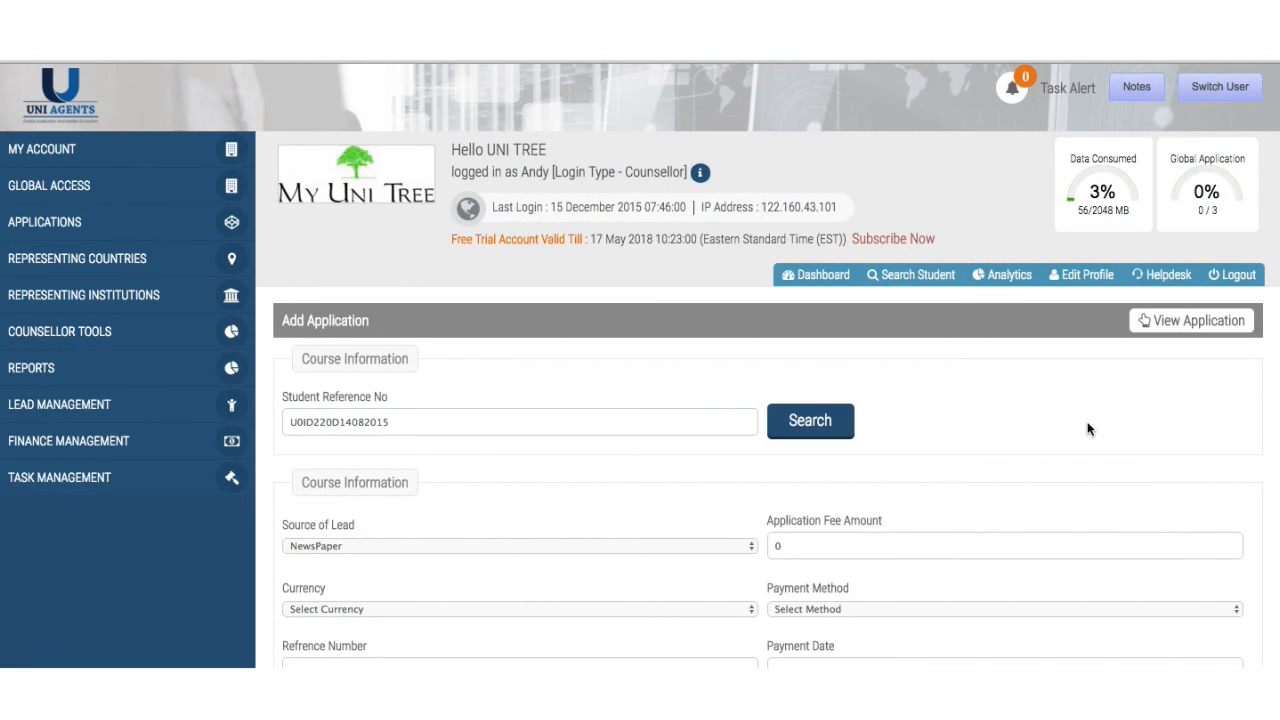
scroll(1088, 429, "down", 5)
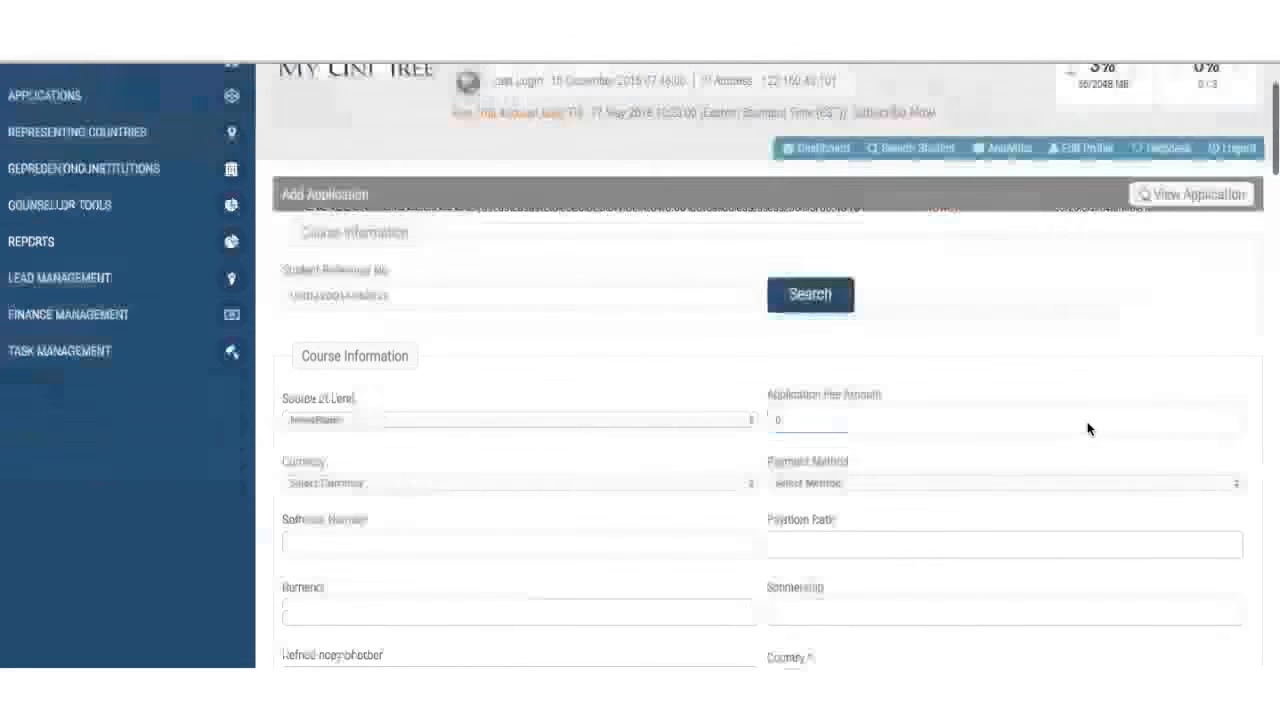
scroll(1088, 429, "up", 5)
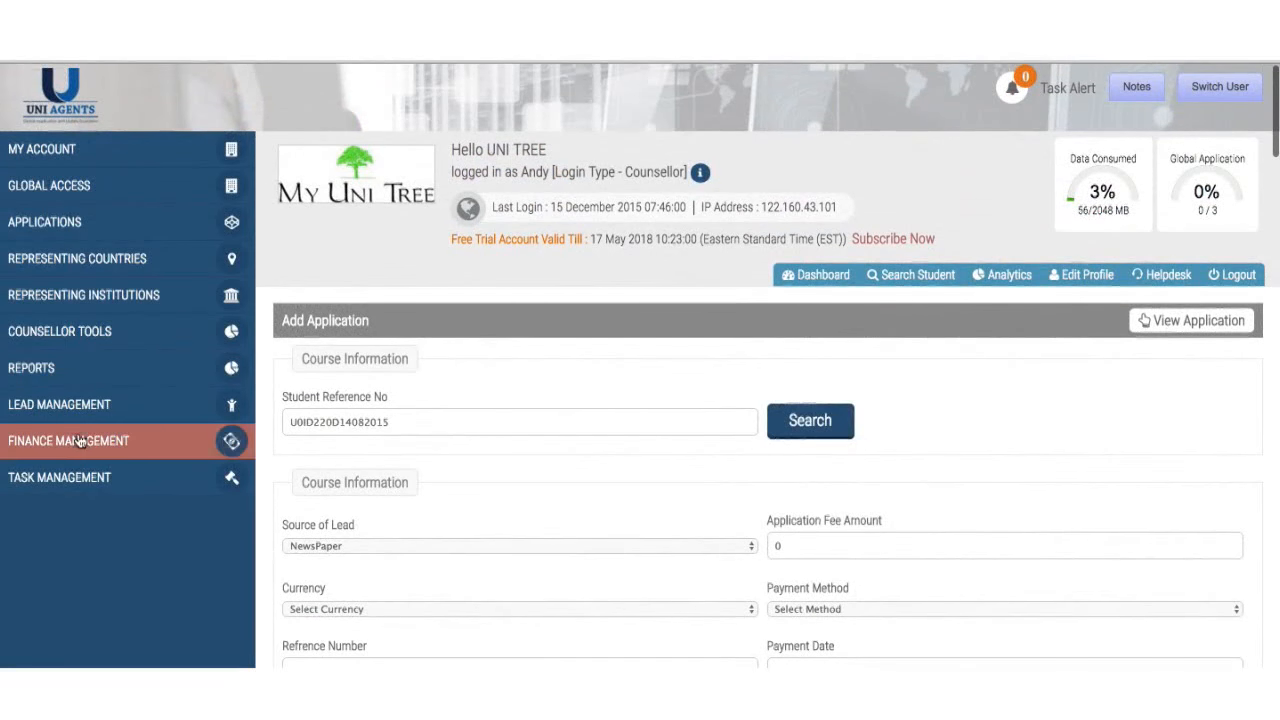
left_click(123, 238)
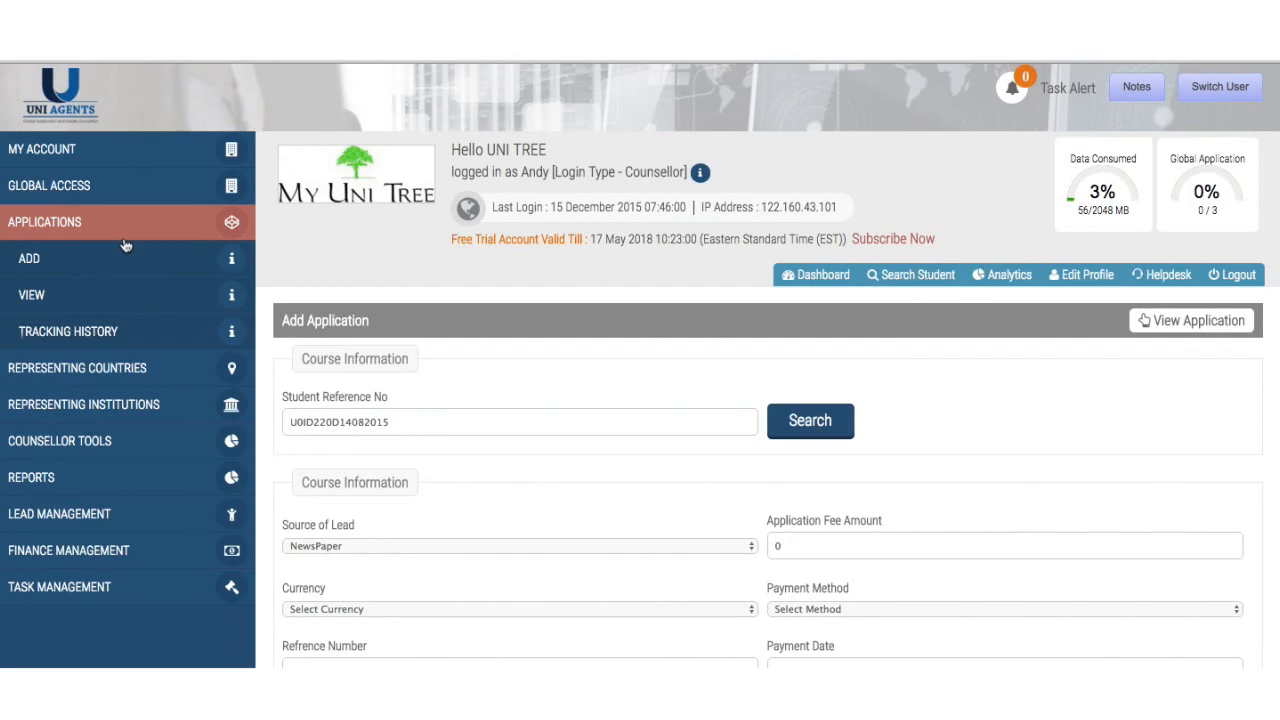
- Switch to the Super Admin account and confirm the user switch
left_click(1220, 88)
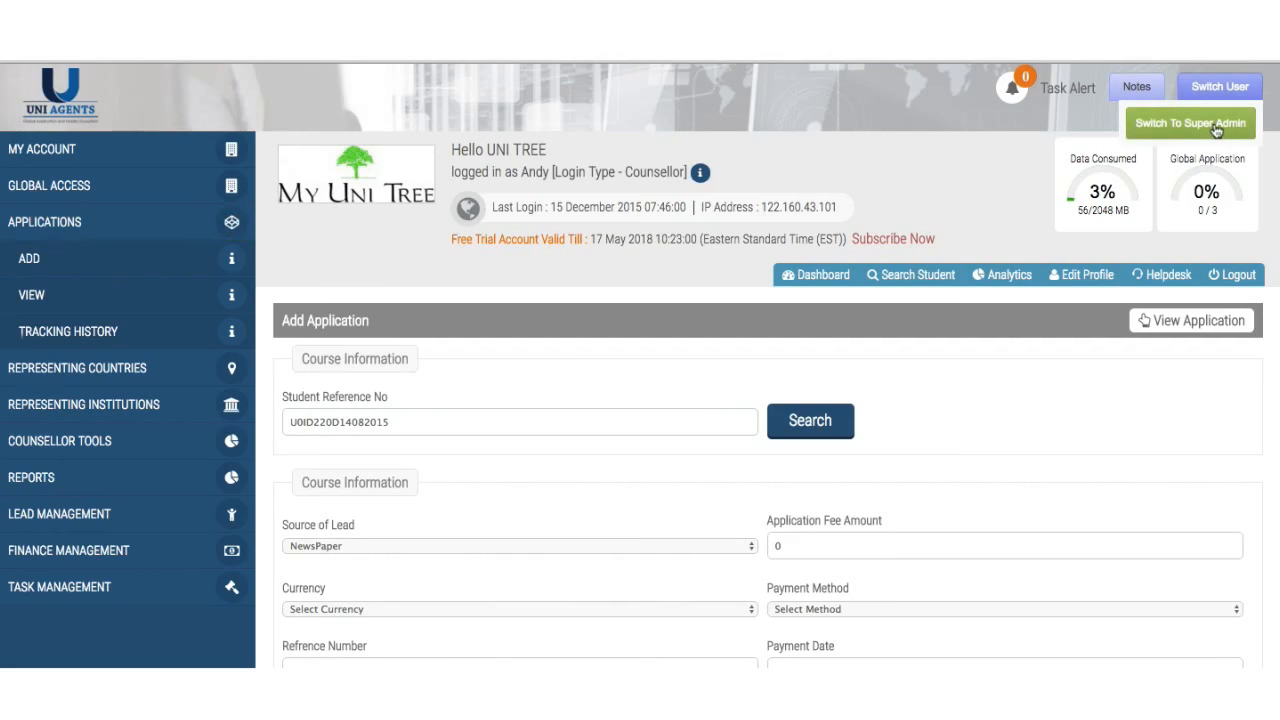
left_click(1216, 128)
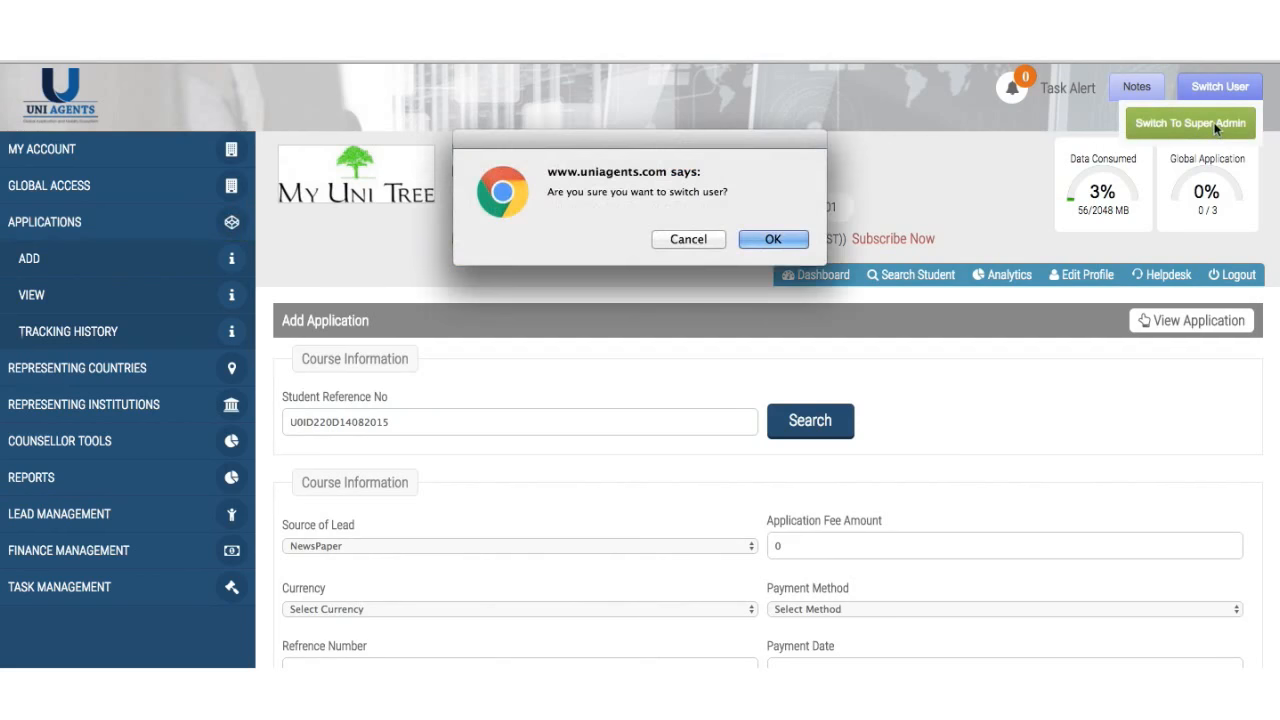
left_click(772, 240)
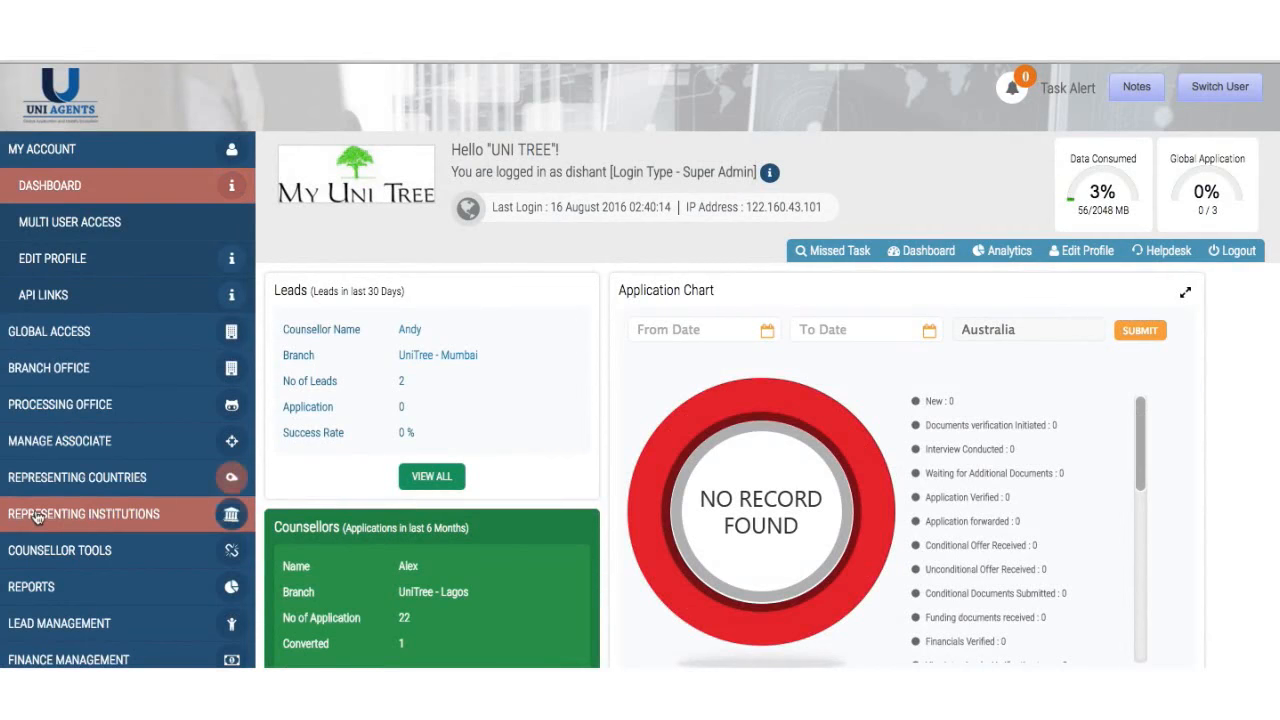
- Go to Lead Management's View / Search Leads page
scroll(40, 505, "down", 3)
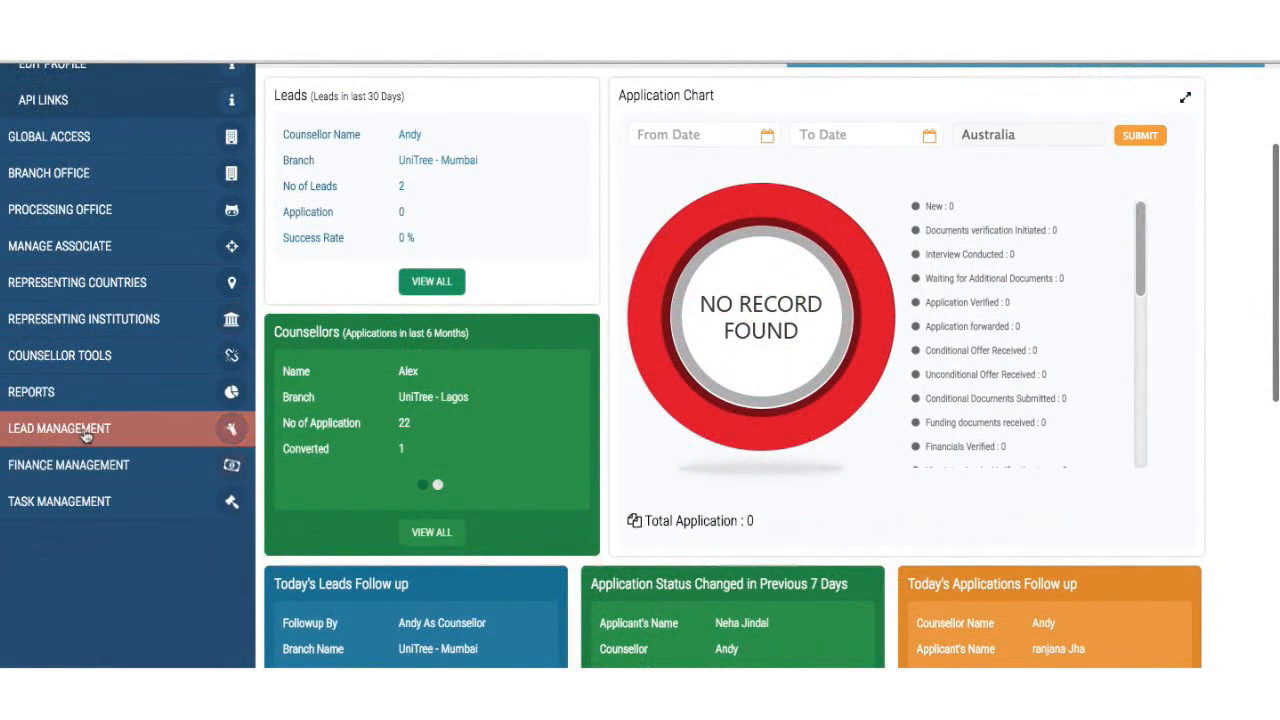
left_click(80, 429)
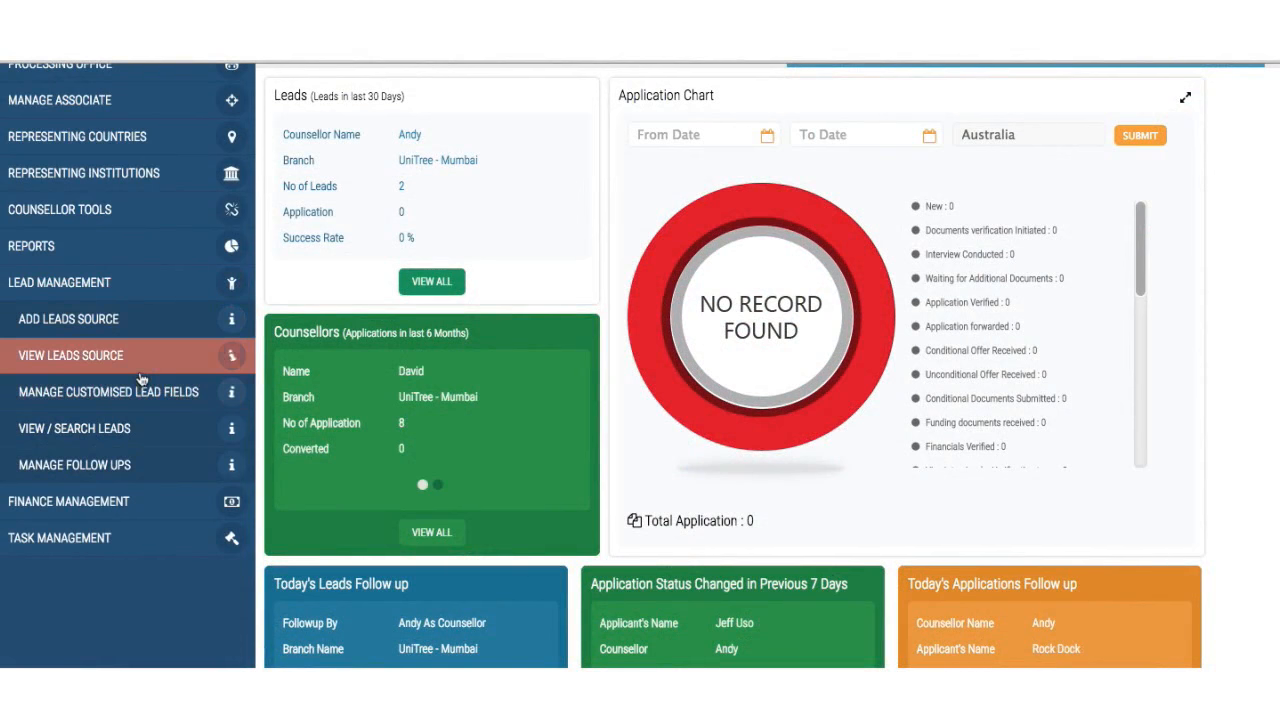
left_click(136, 447)
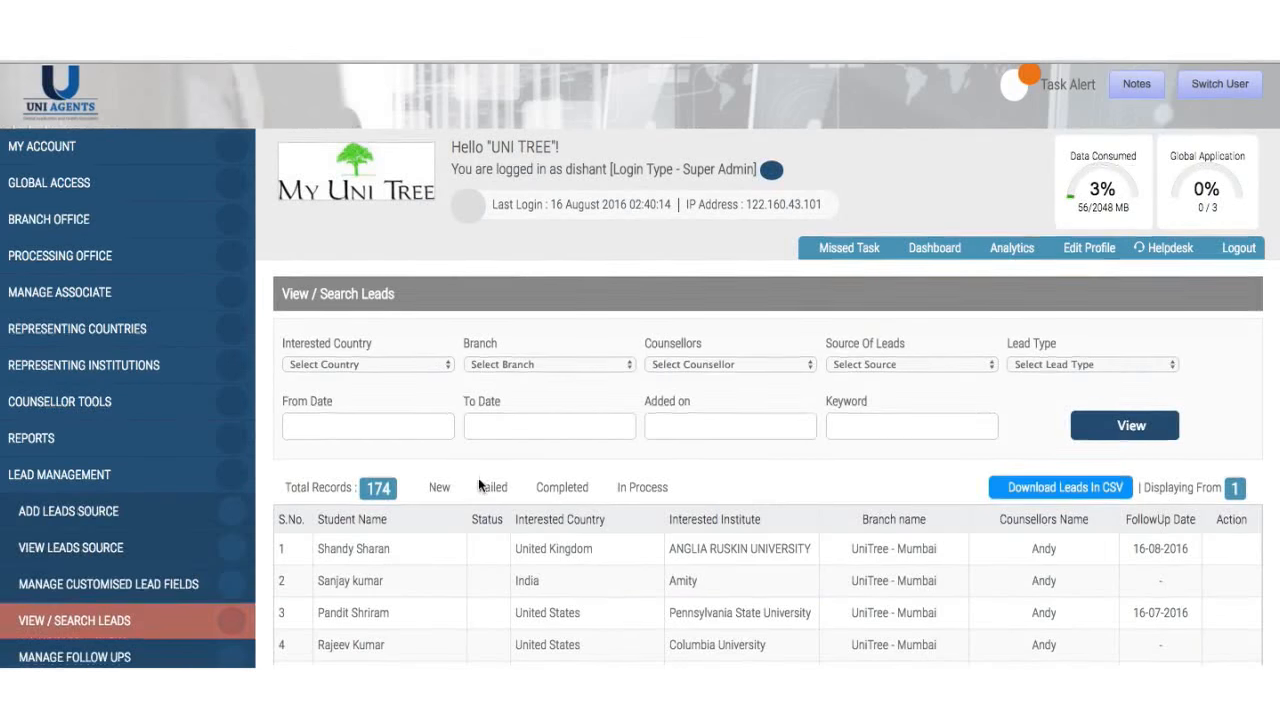
scroll(480, 487, "down", 1)
scroll(480, 487, "down", 4)
scroll(480, 487, "up", 4)
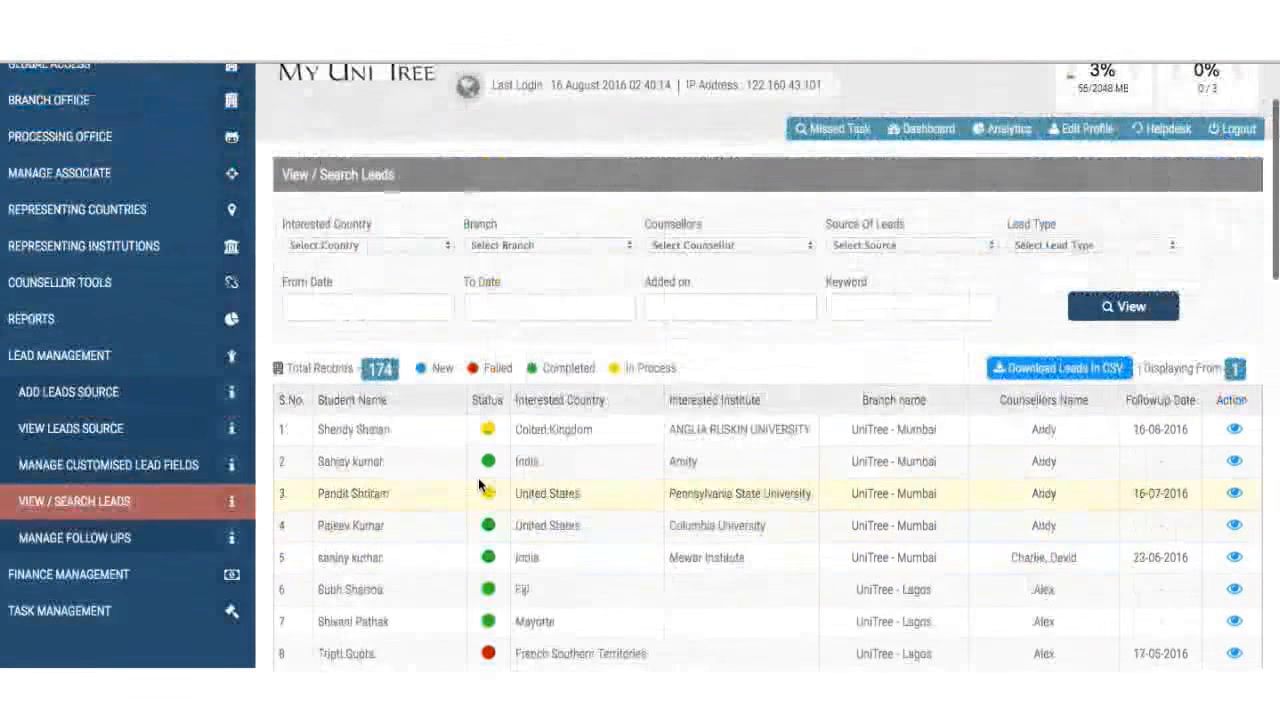
scroll(623, 400, "down", 2)
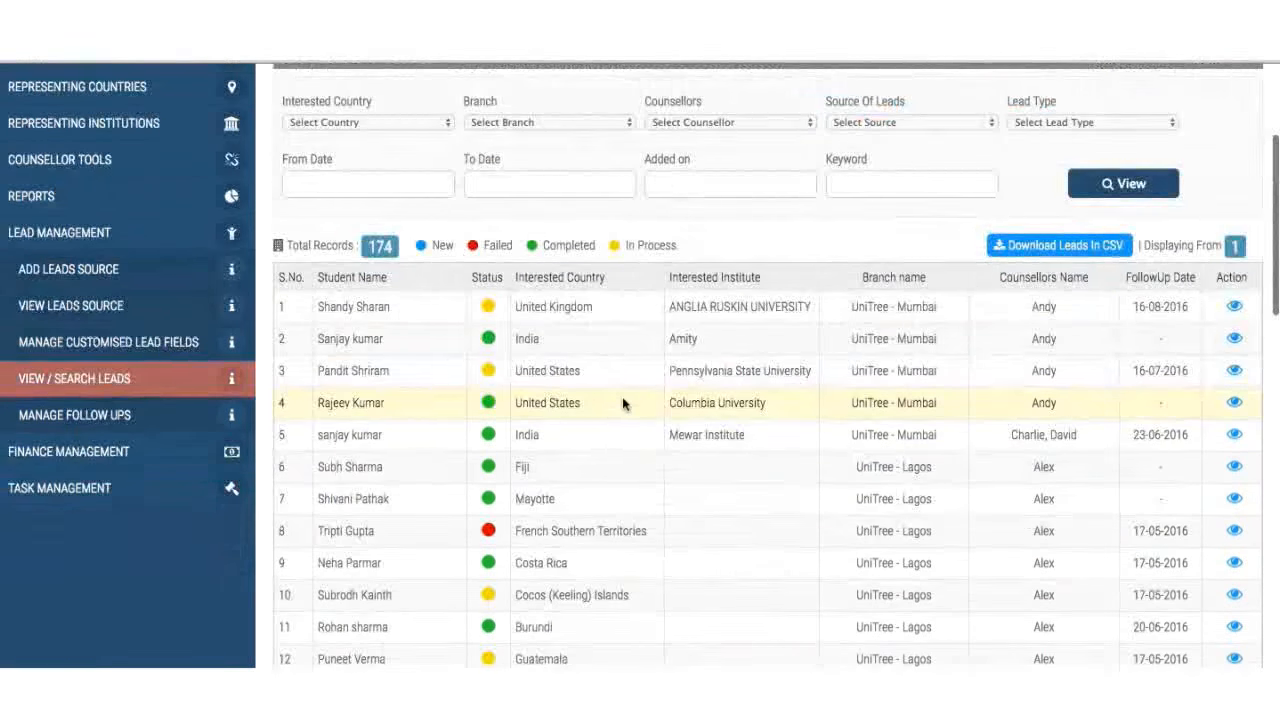
scroll(623, 399, "up", 3)
- Filter leads by branch UniTree - Mumbai with no counsellor filter, listing 95 leads
left_click(728, 338)
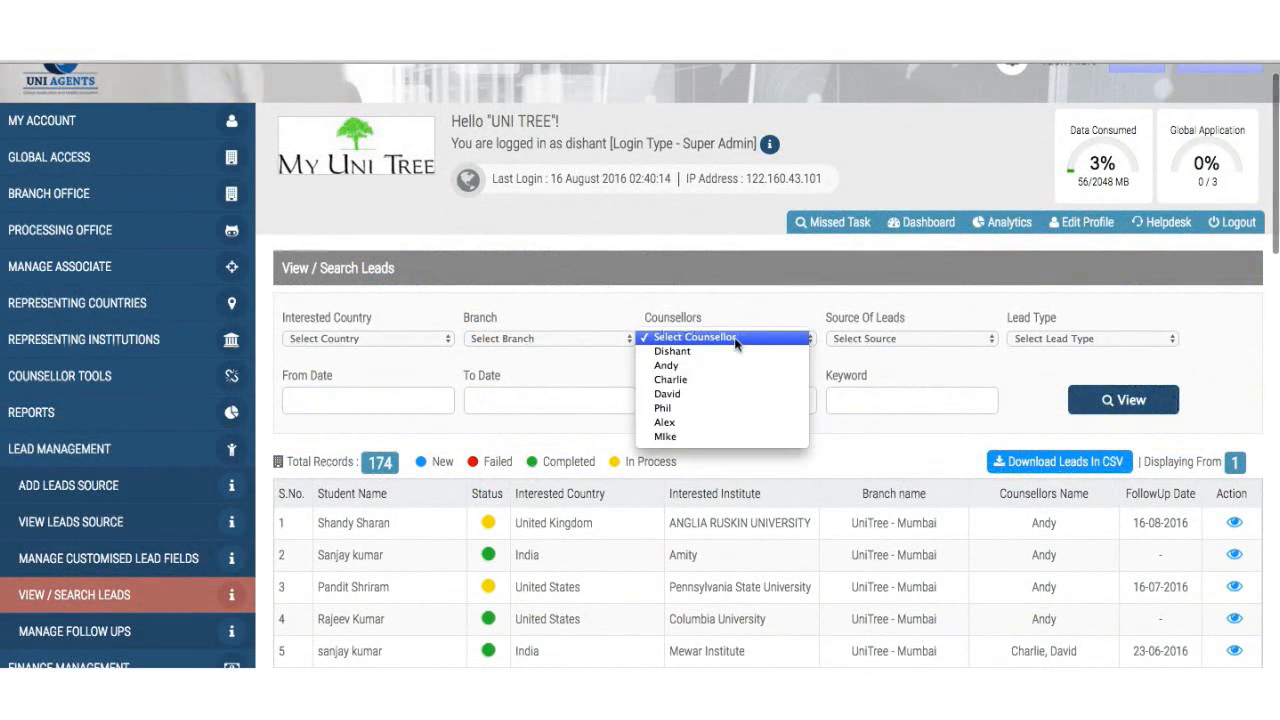
left_click(727, 366)
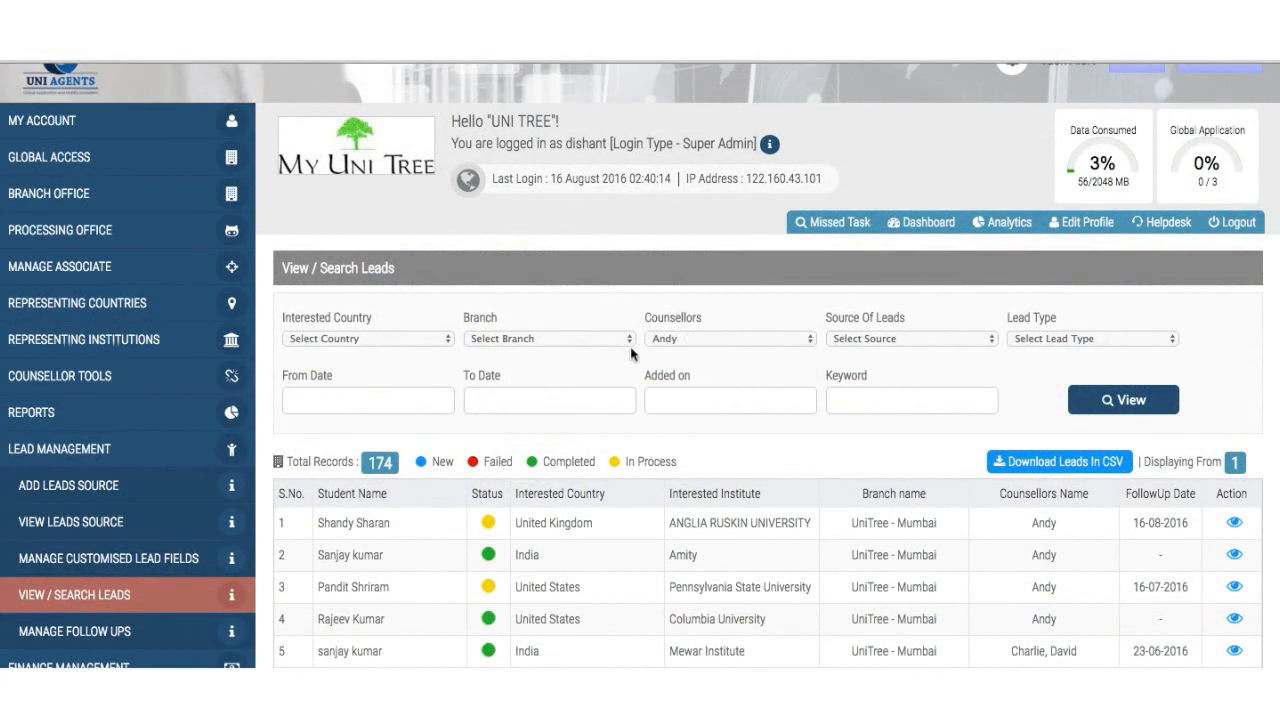
left_click(712, 340)
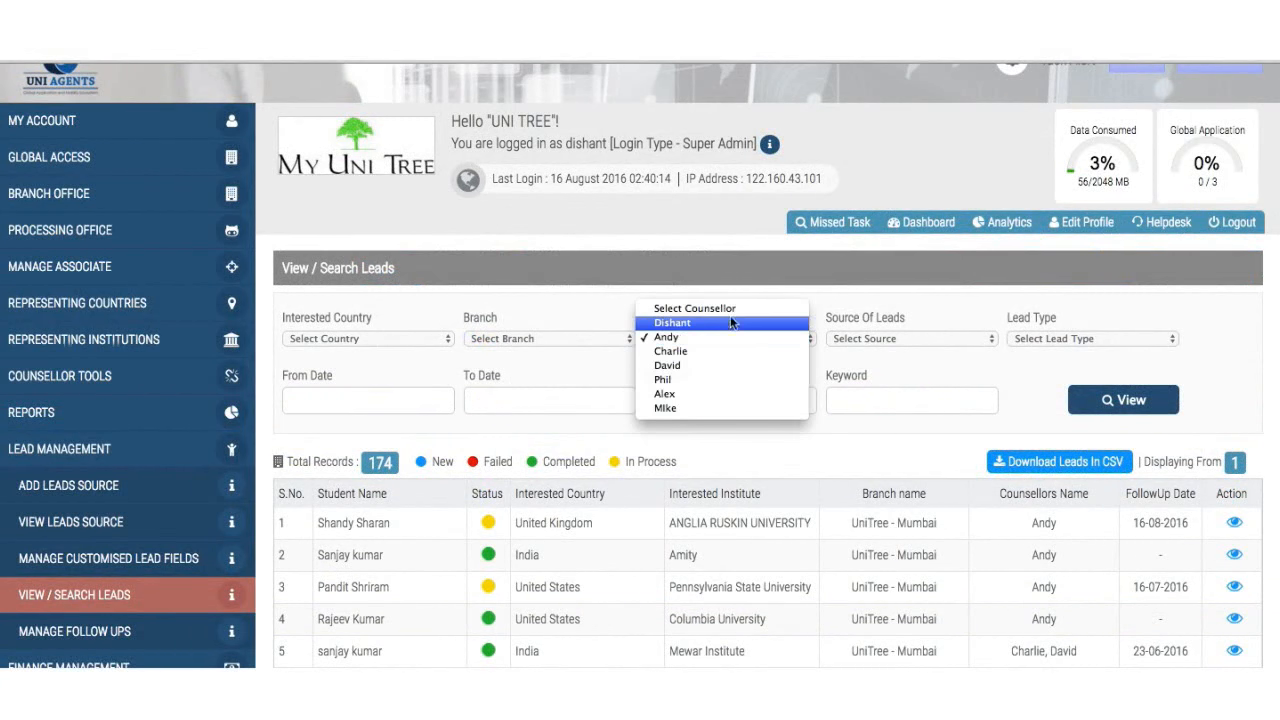
left_click(694, 308)
left_click(580, 338)
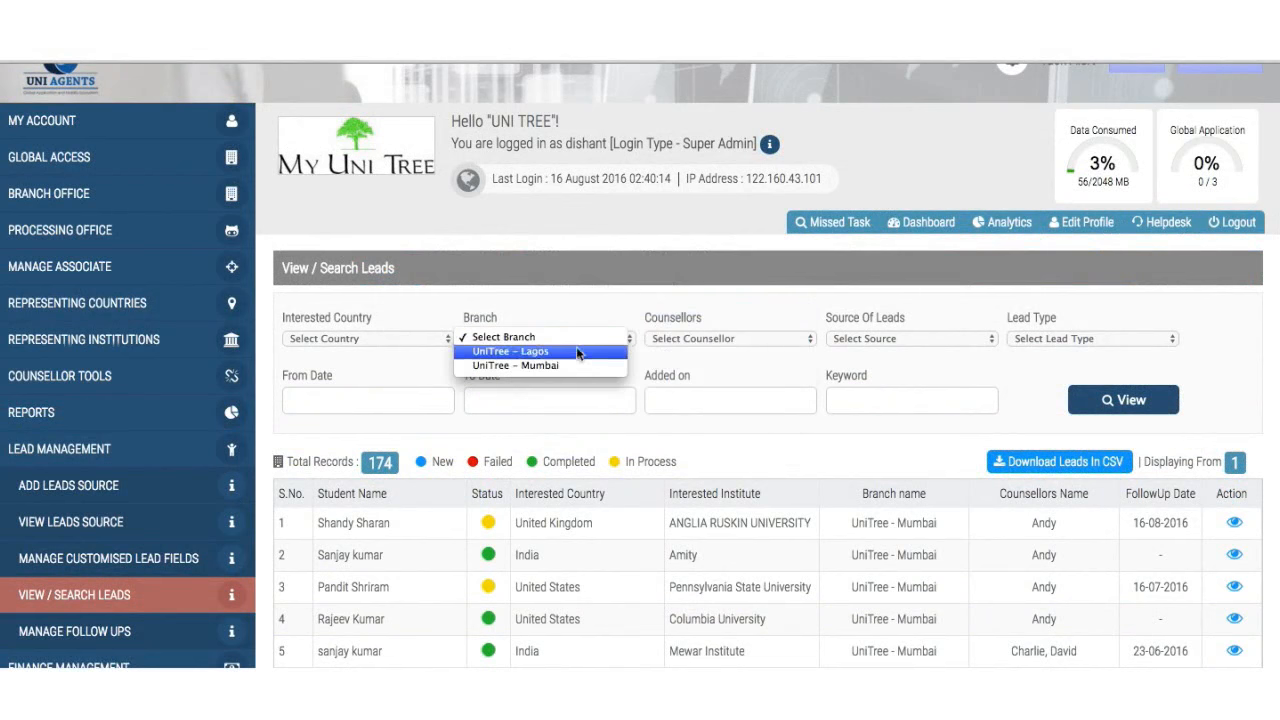
left_click(540, 365)
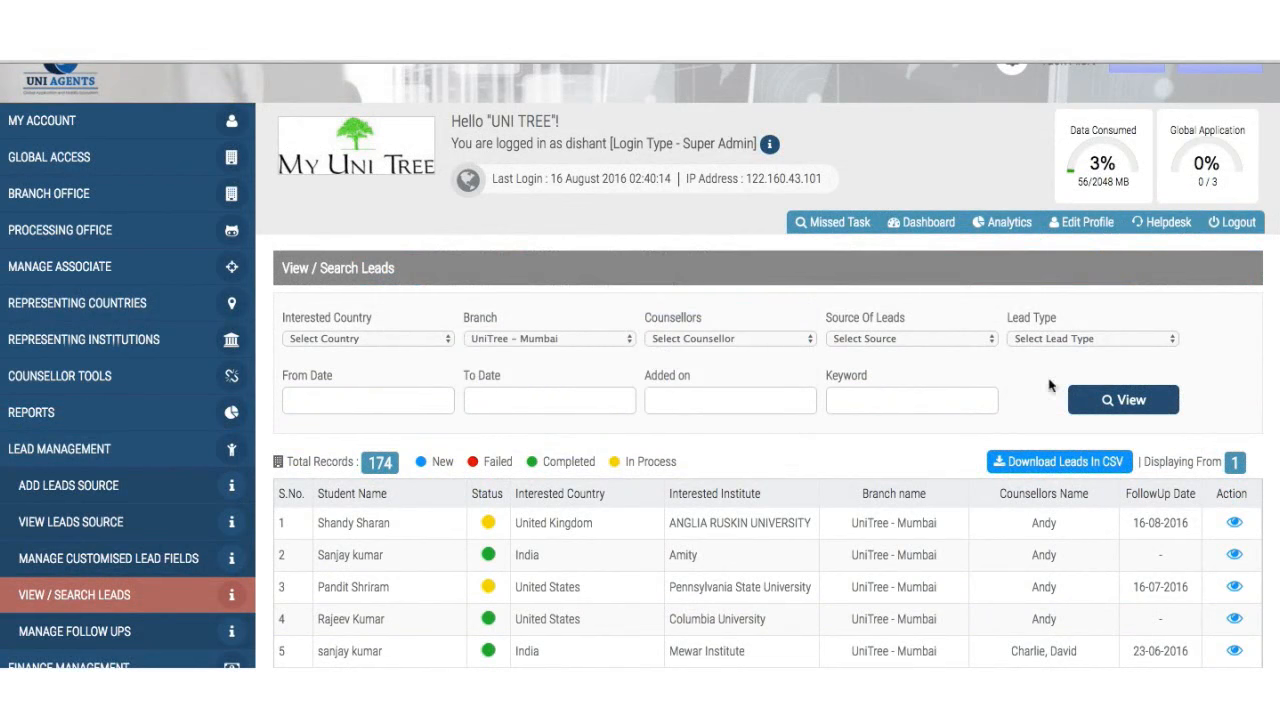
left_click(1121, 412)
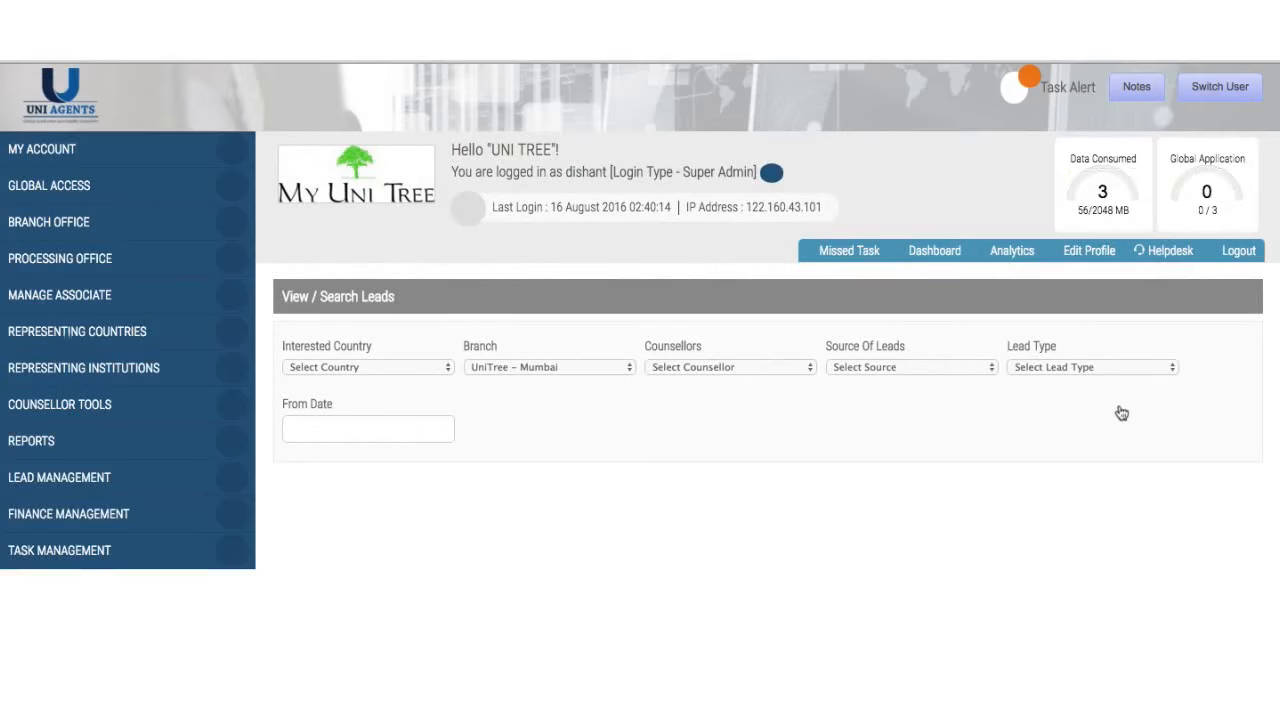
scroll(1121, 412, "down", 2)
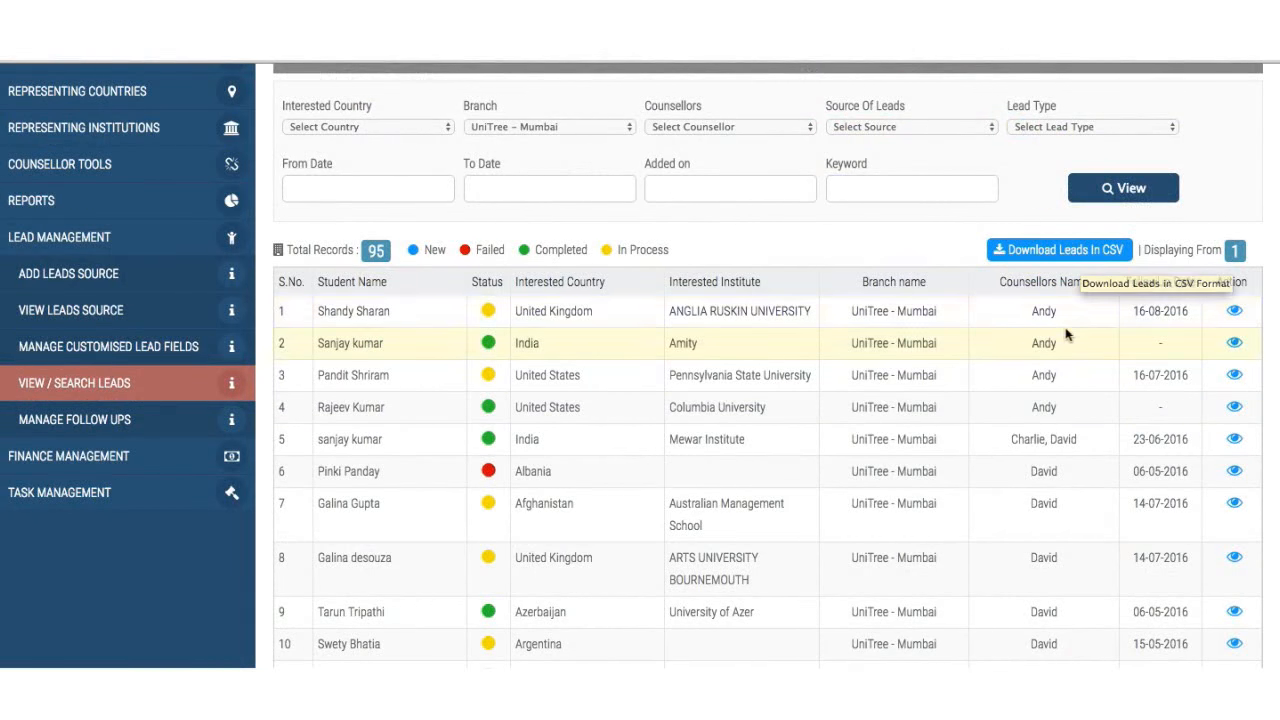
scroll(1067, 330, "up", 2)
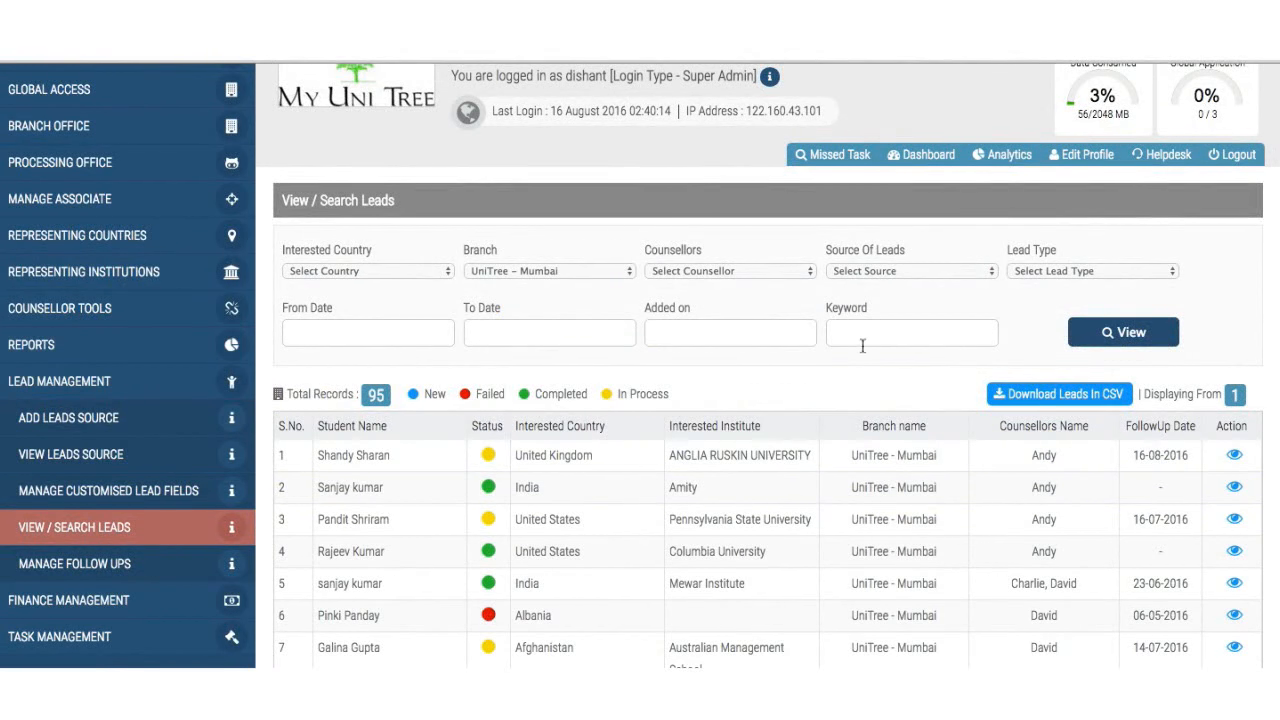
scroll(655, 362, "down", 2)
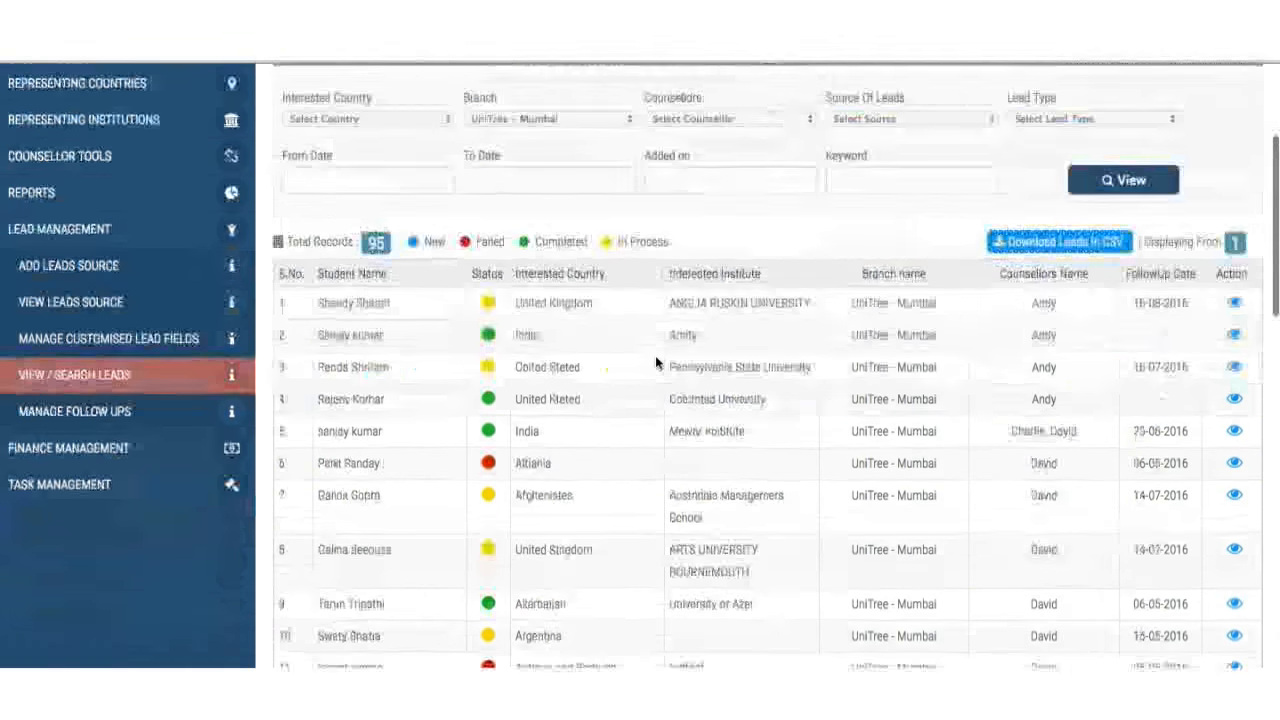
- Filter Manage Follow Ups by FollowUp Date 16 Aug 2016, leaving three follow-ups
left_click(138, 410)
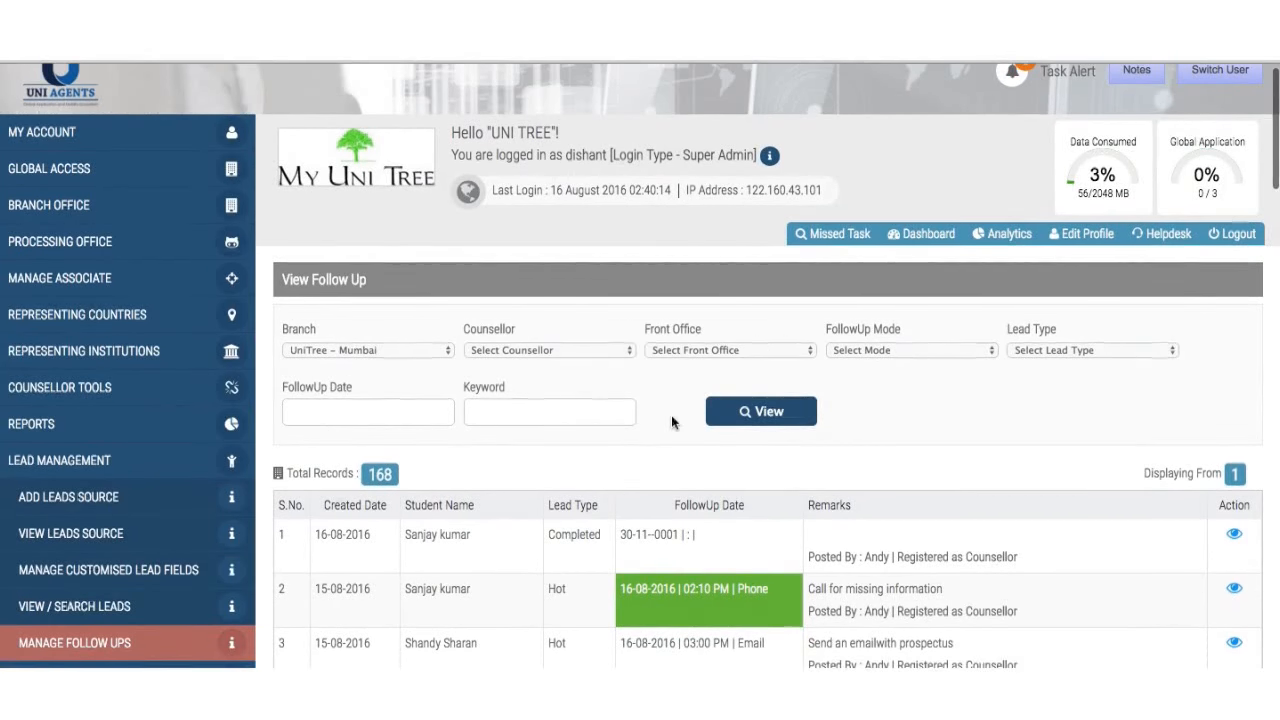
scroll(671, 415, "down", 2)
scroll(671, 415, "down", 2)
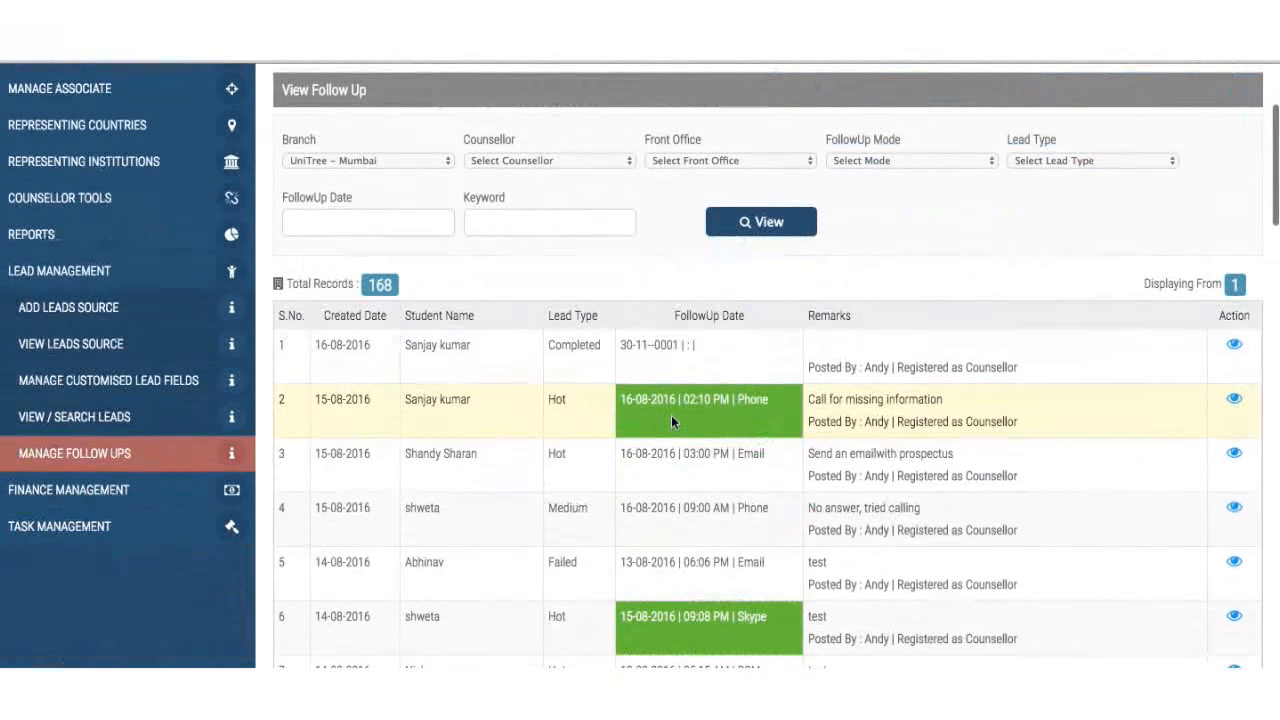
scroll(671, 415, "down", 3)
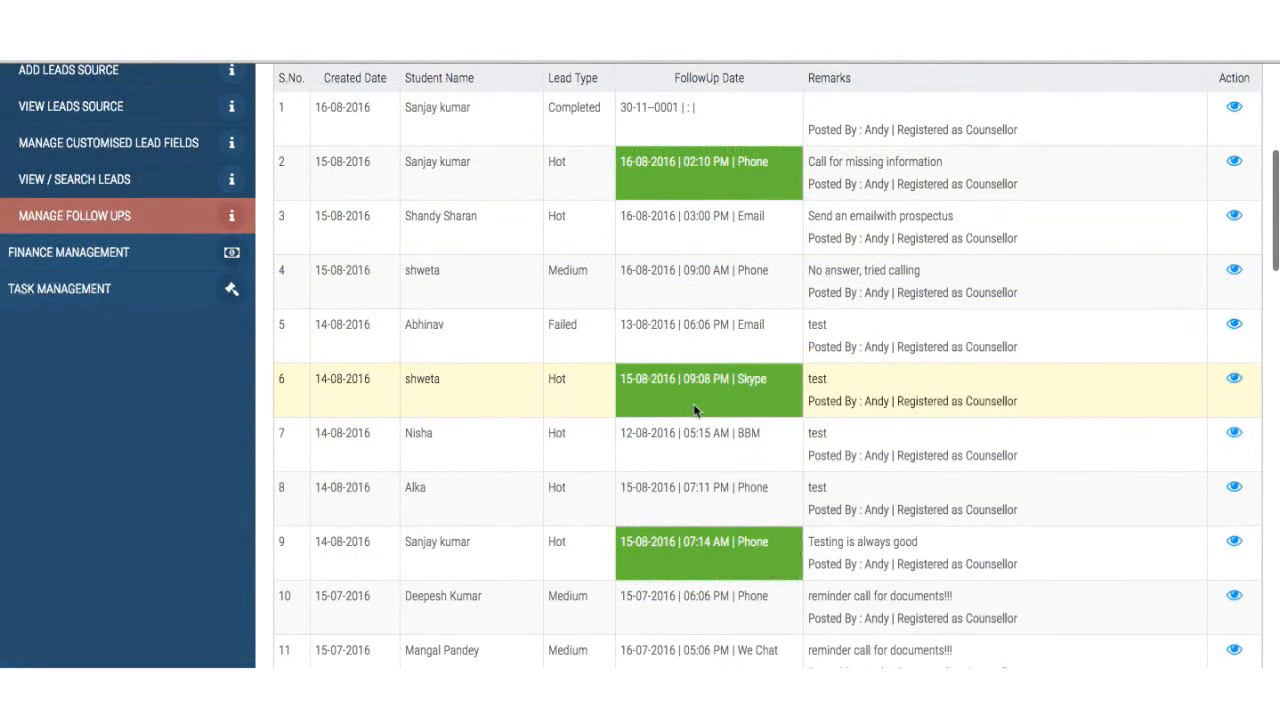
scroll(697, 410, "down", 8)
scroll(697, 410, "up", 13)
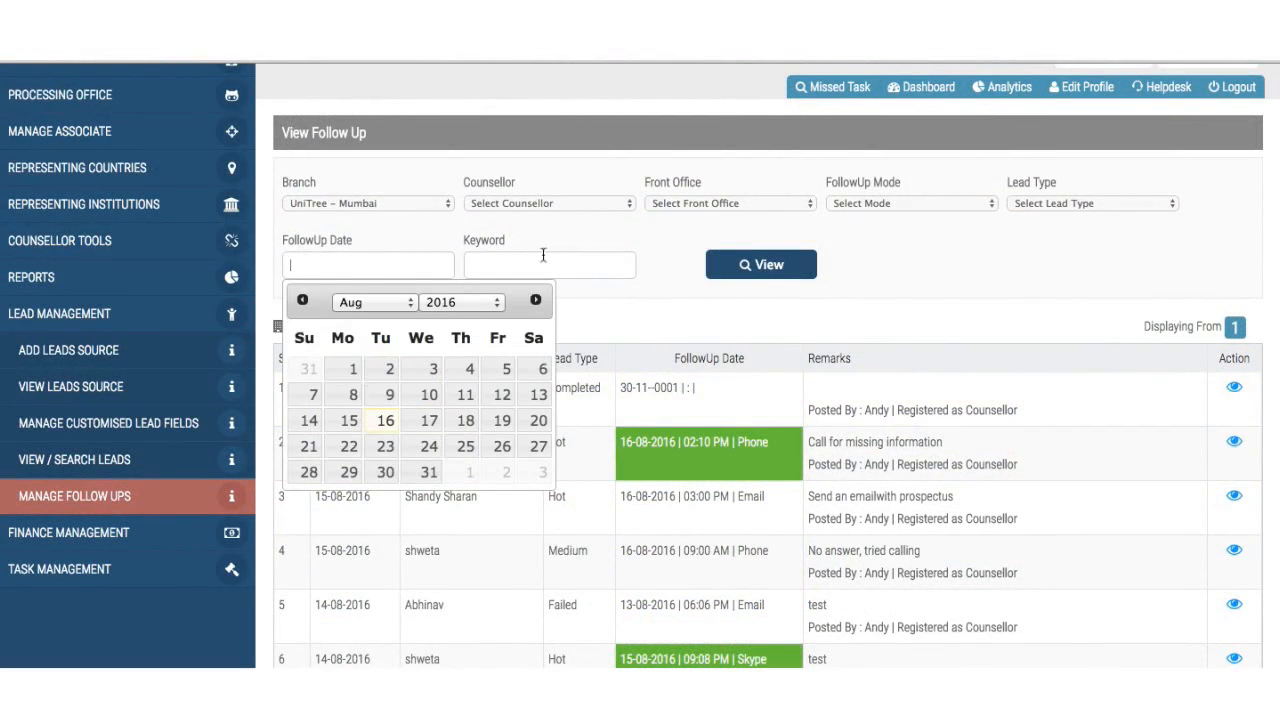
left_click(387, 424)
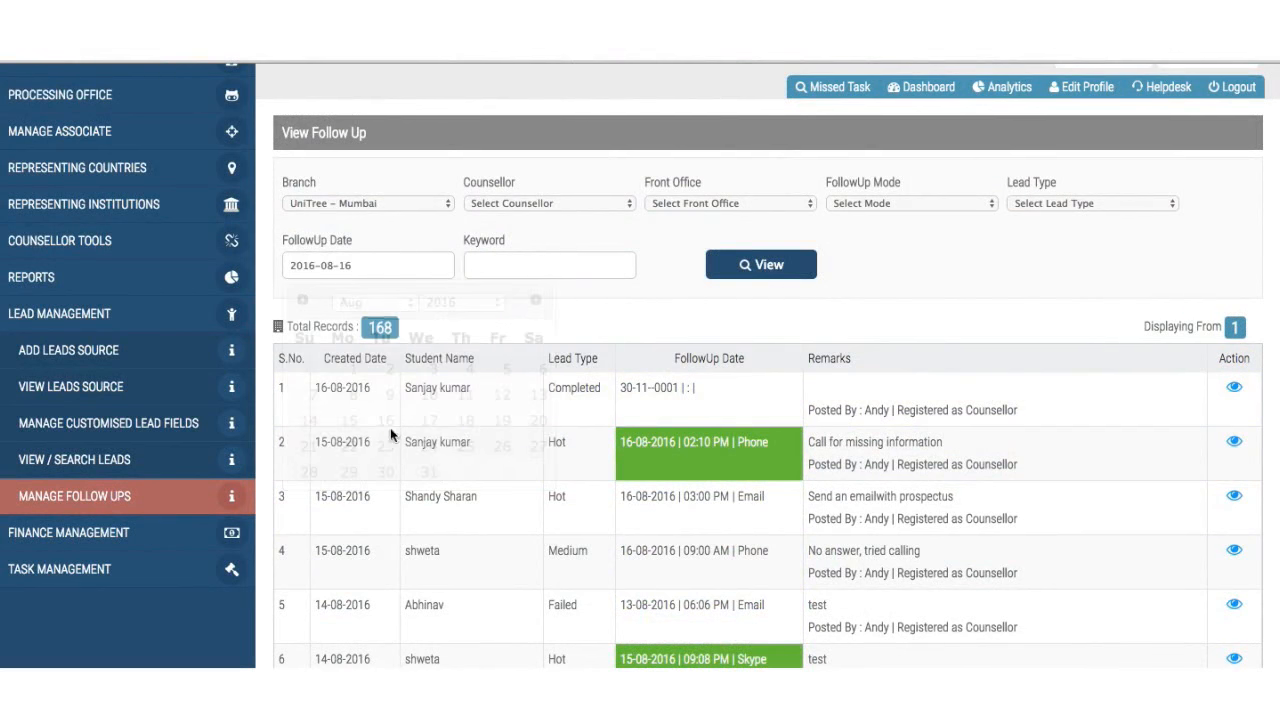
left_click(775, 266)
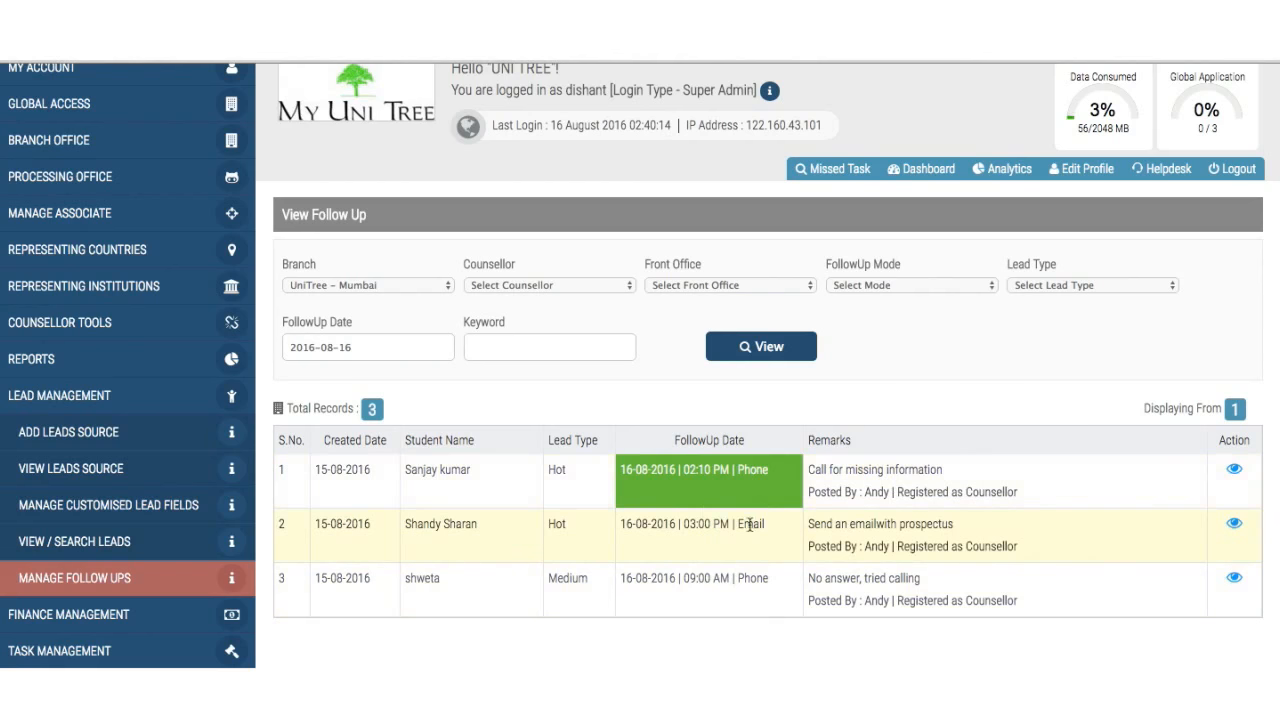
scroll(506, 457, "down", 1)
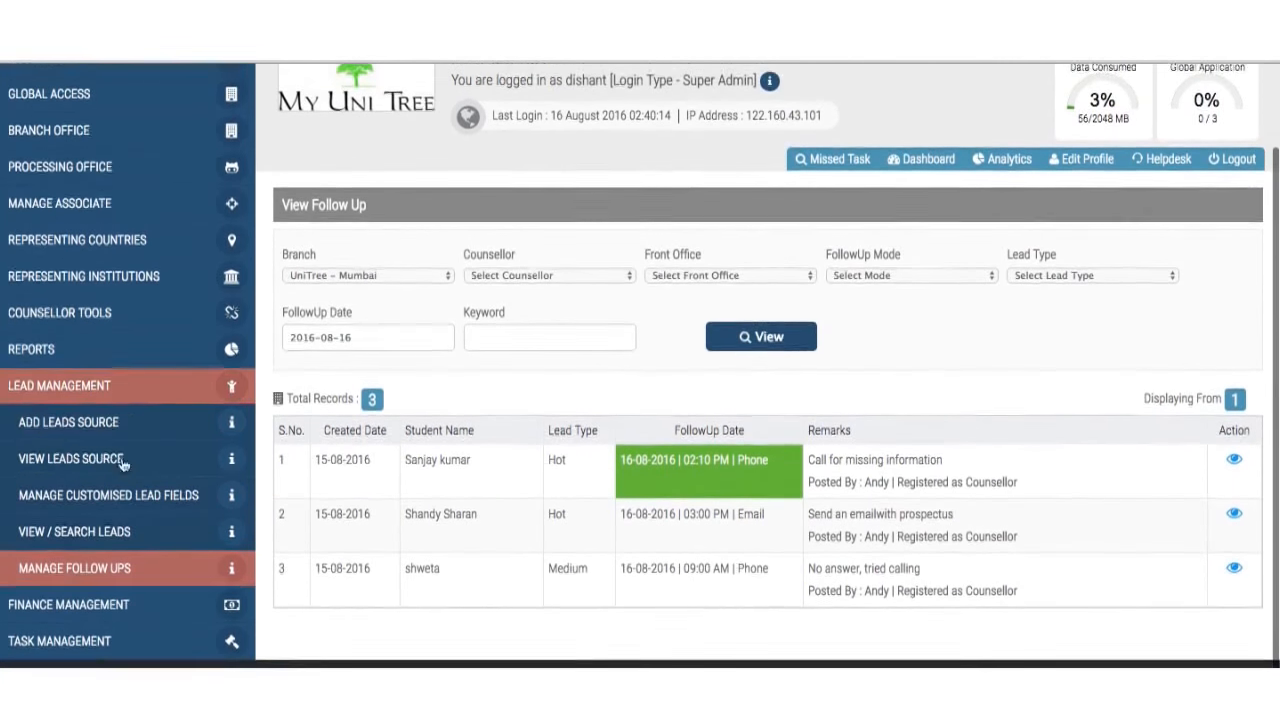
- Expand Task Management in the sidebar to reveal Add Task and task report options
left_click(75, 641)
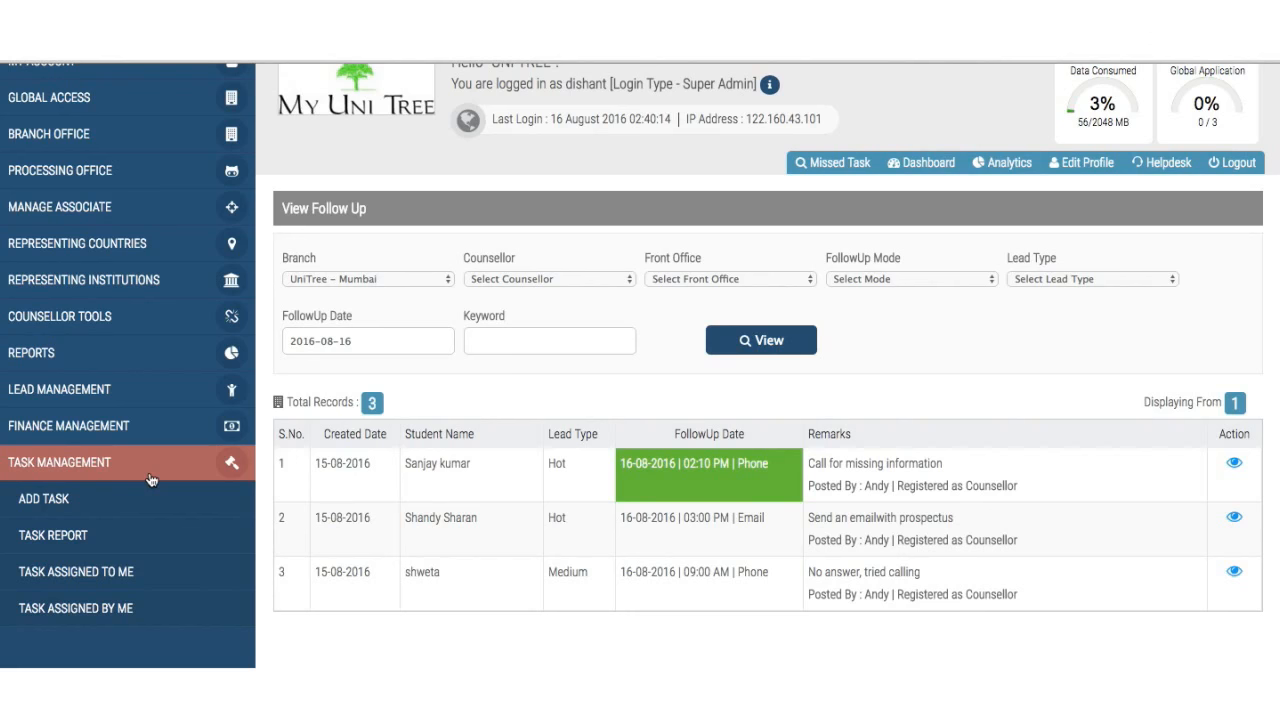
- Start a new task for a Front Office user with start and due dates 16 August 2016
left_click(72, 507)
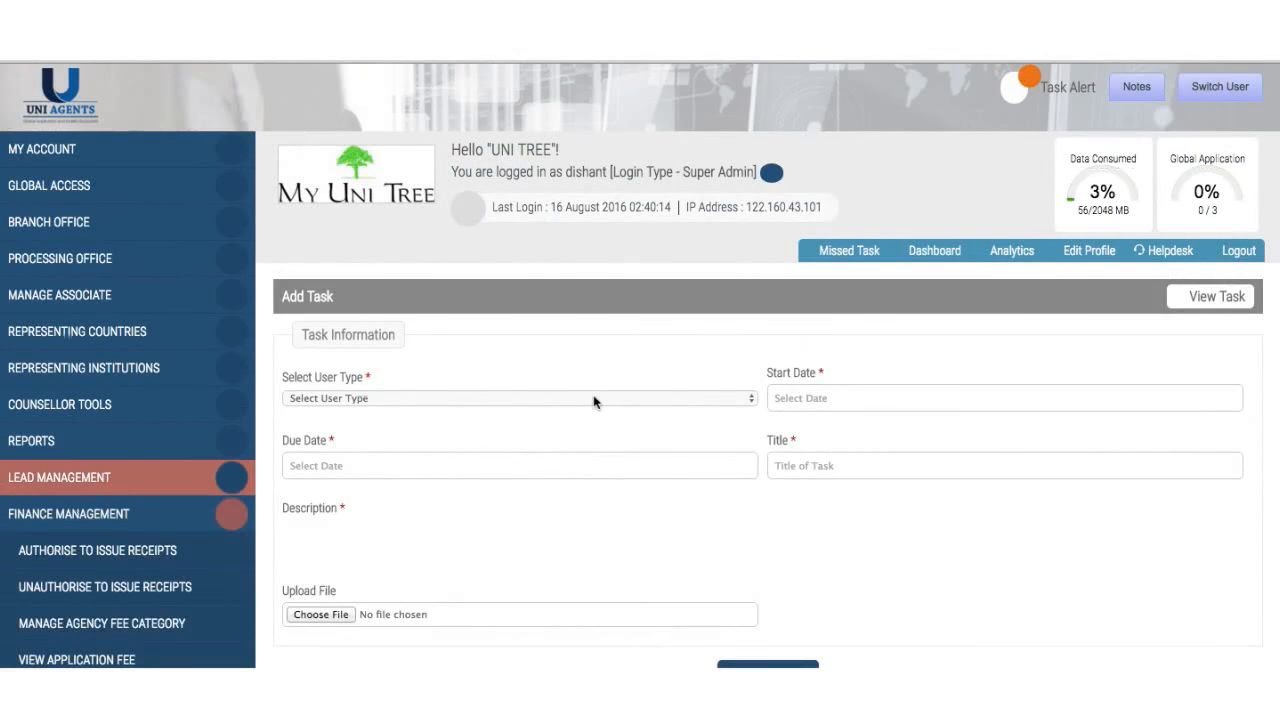
left_click(593, 399)
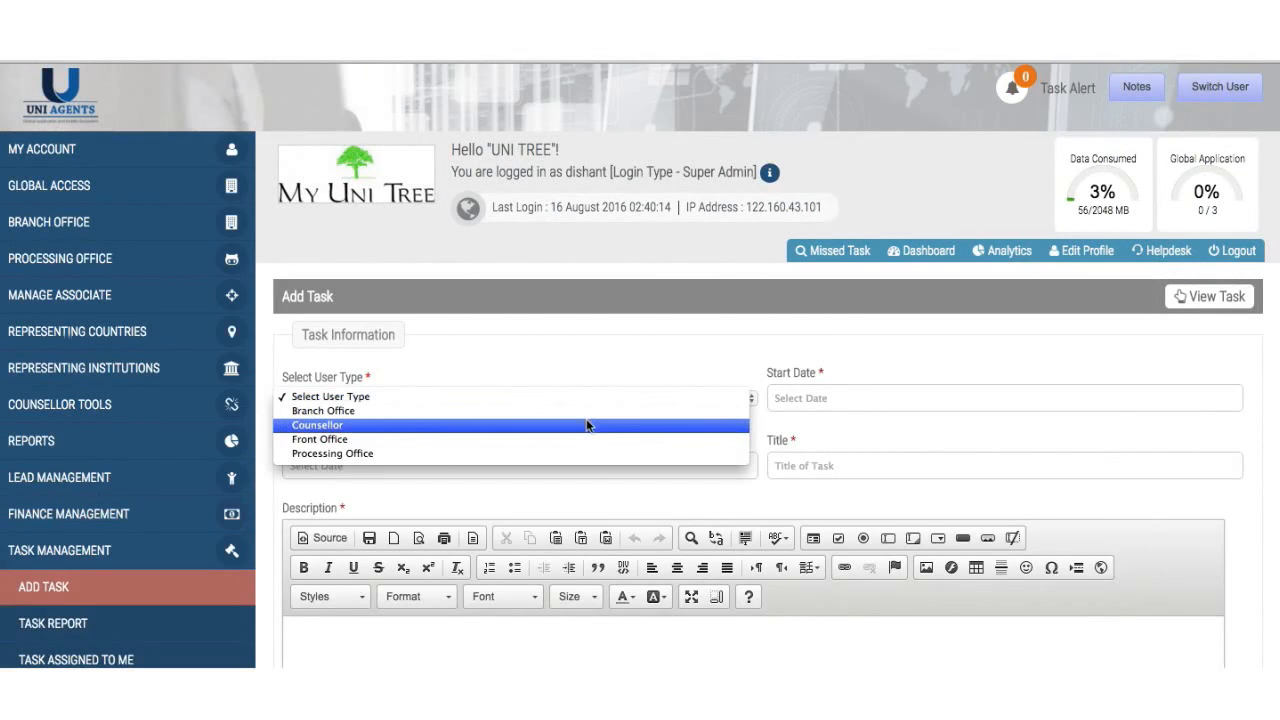
left_click(586, 440)
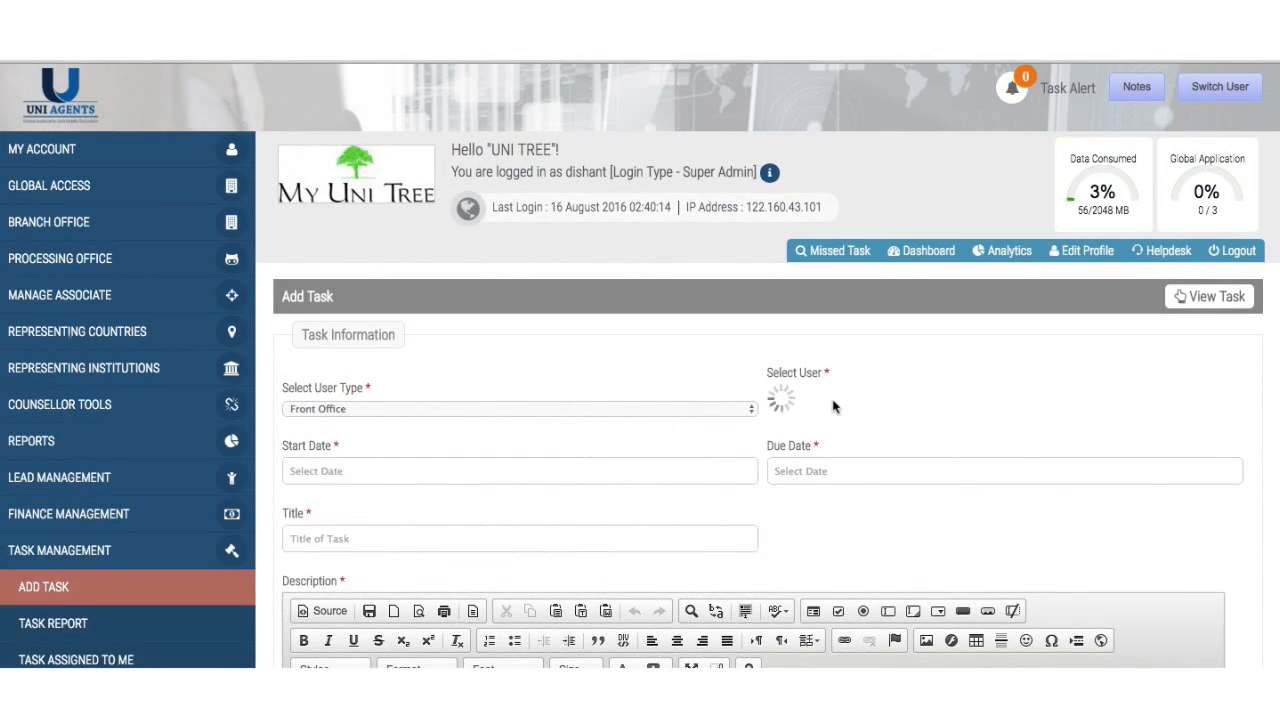
left_click(832, 397)
left_click(832, 405)
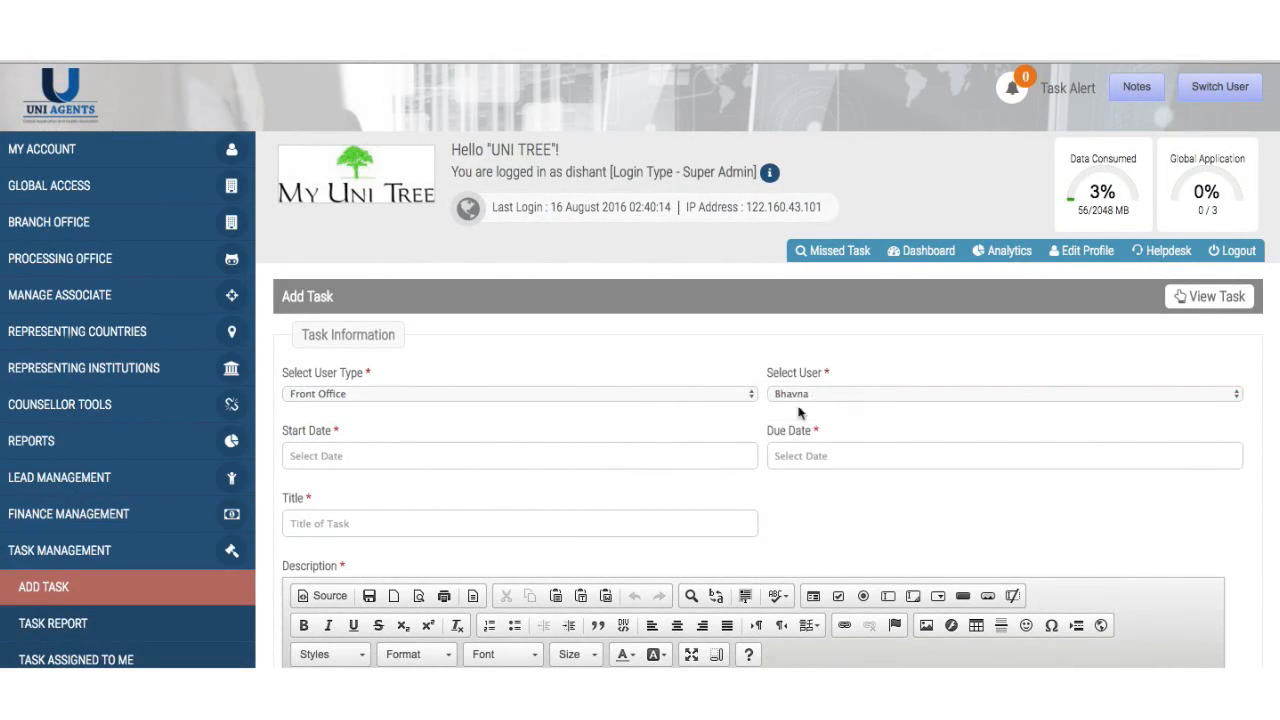
left_click(567, 443)
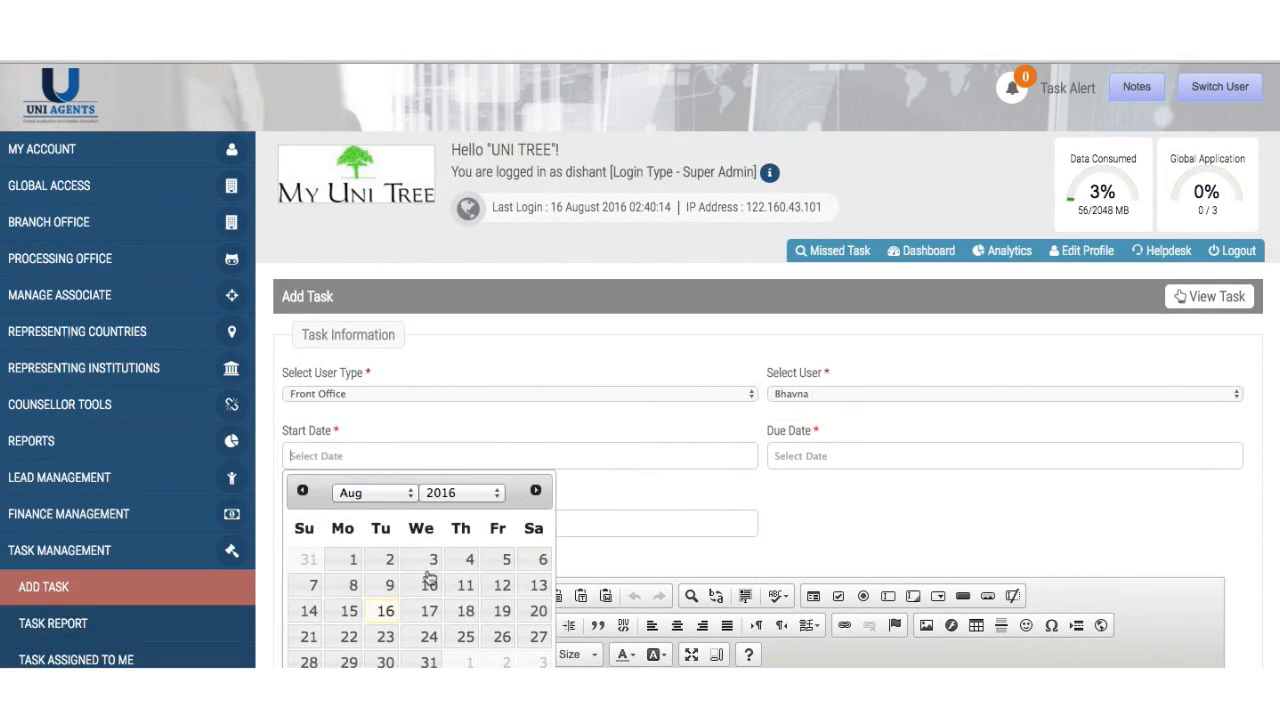
left_click(386, 613)
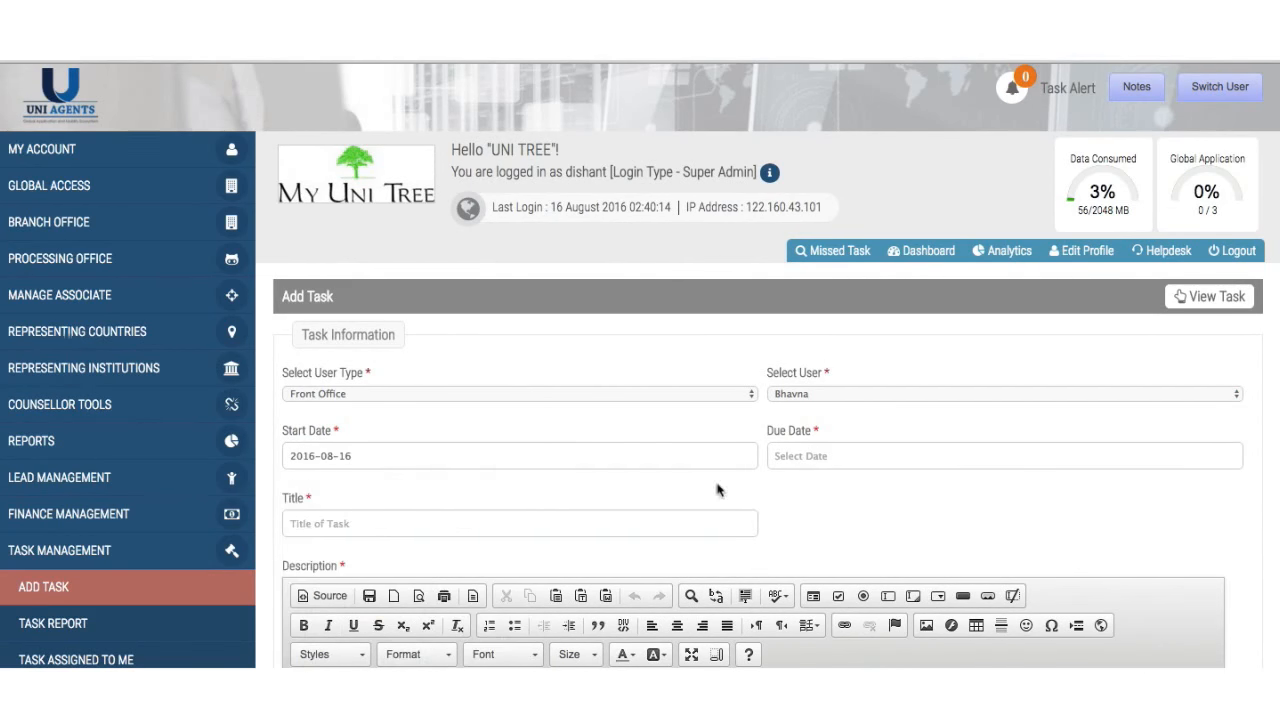
left_click(790, 458)
left_click(866, 610)
- Enter the title 'Add facebook images from the Office party' and description XYZ, ABC, 123
scroll(379, 501, "down", 2)
left_click(406, 434)
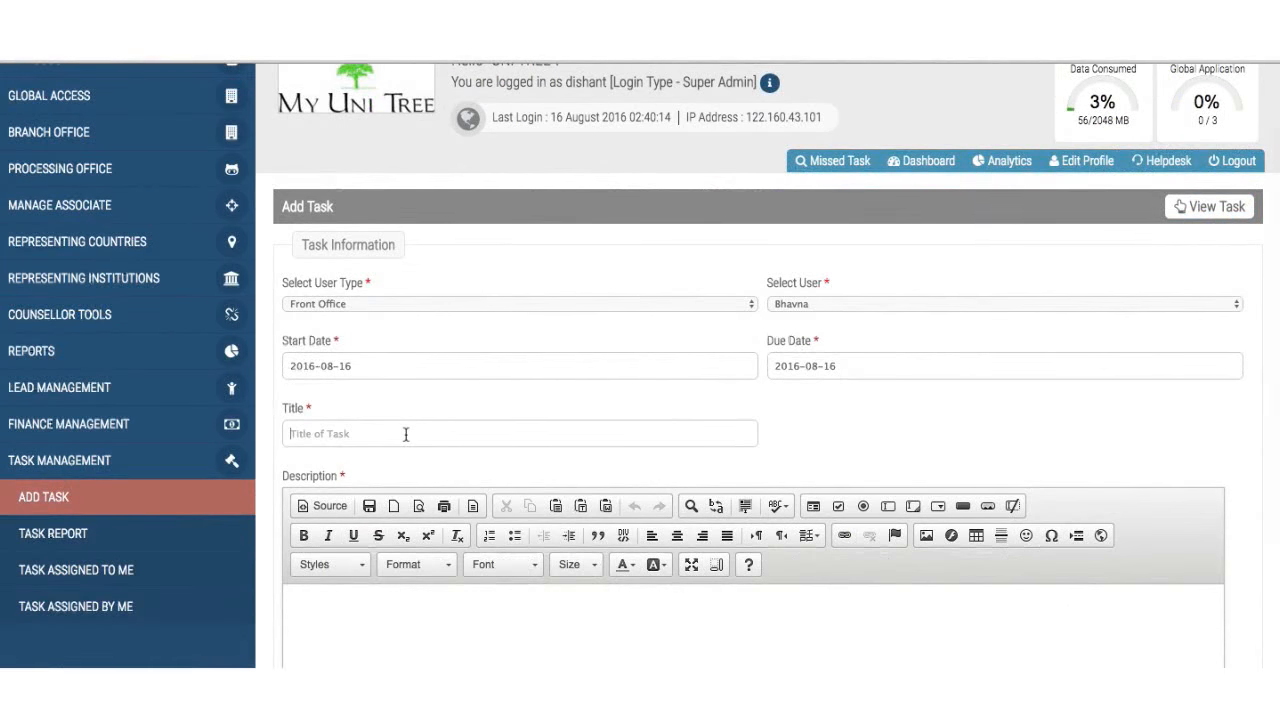
type("Add facebook images from the Office party")
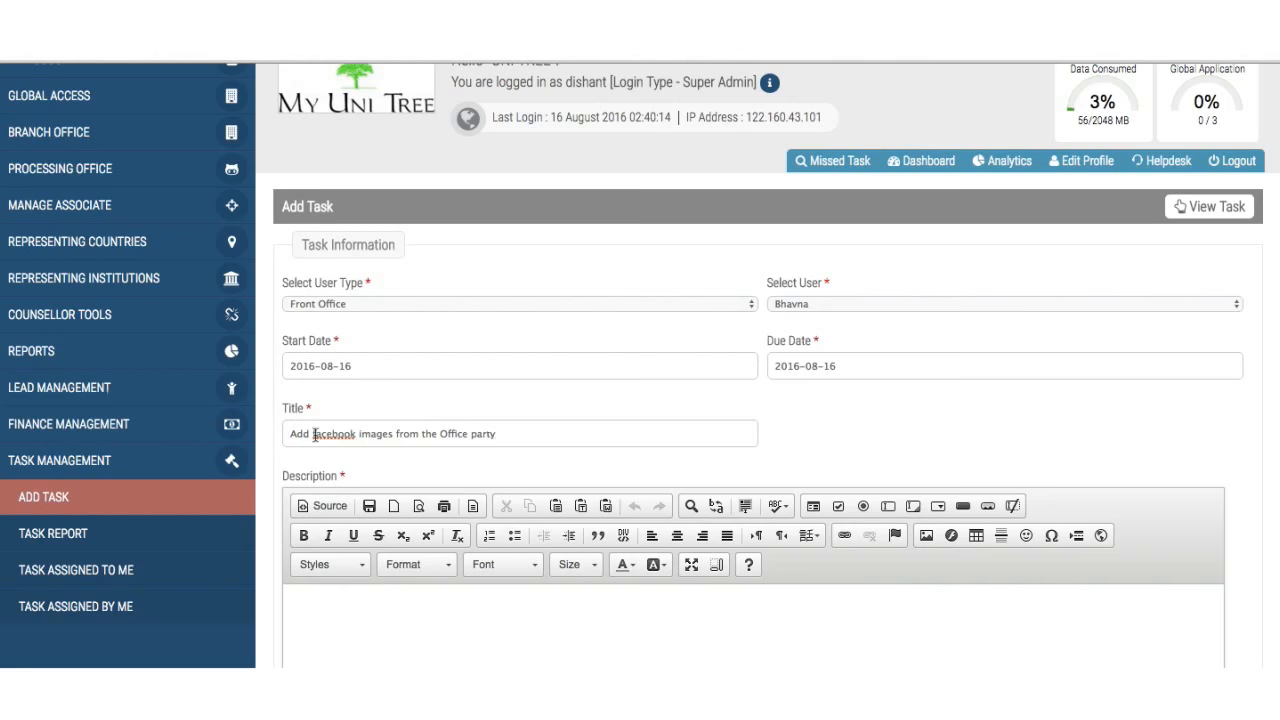
left_click(314, 602)
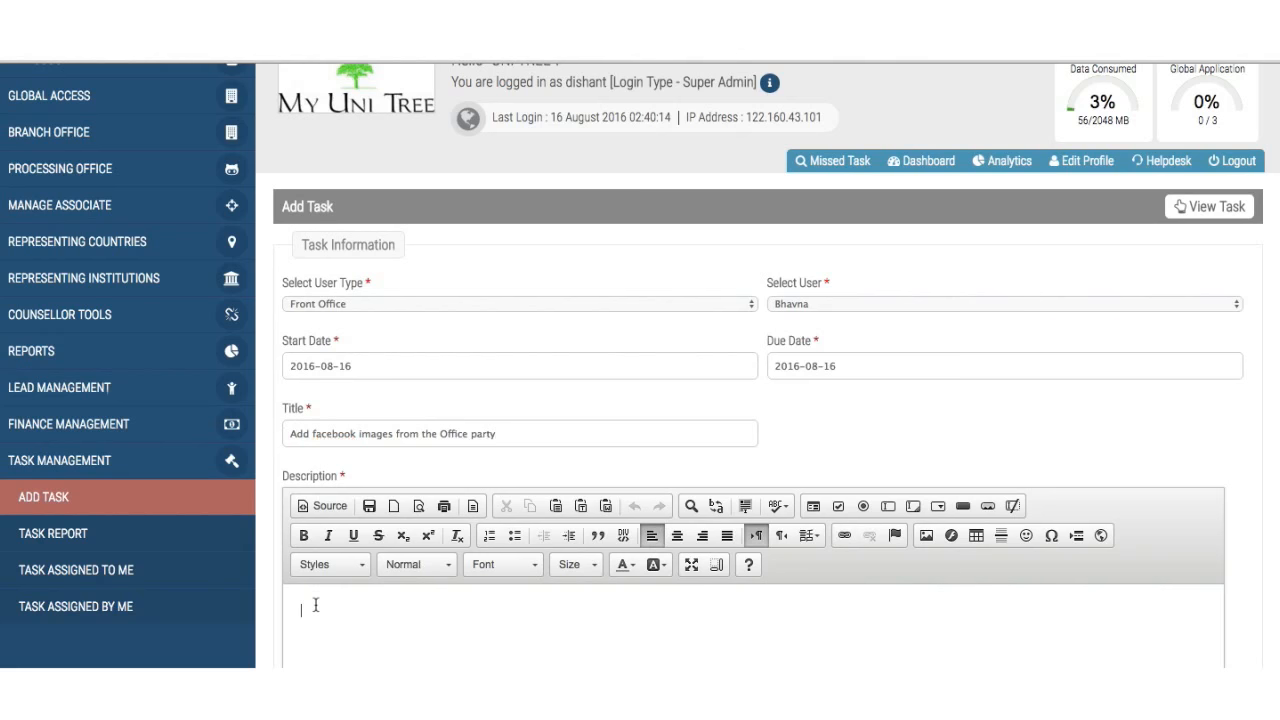
scroll(314, 600, "down", 3)
type("x")
type("ABC")
type("23")
scroll(245, 600, "down", 2)
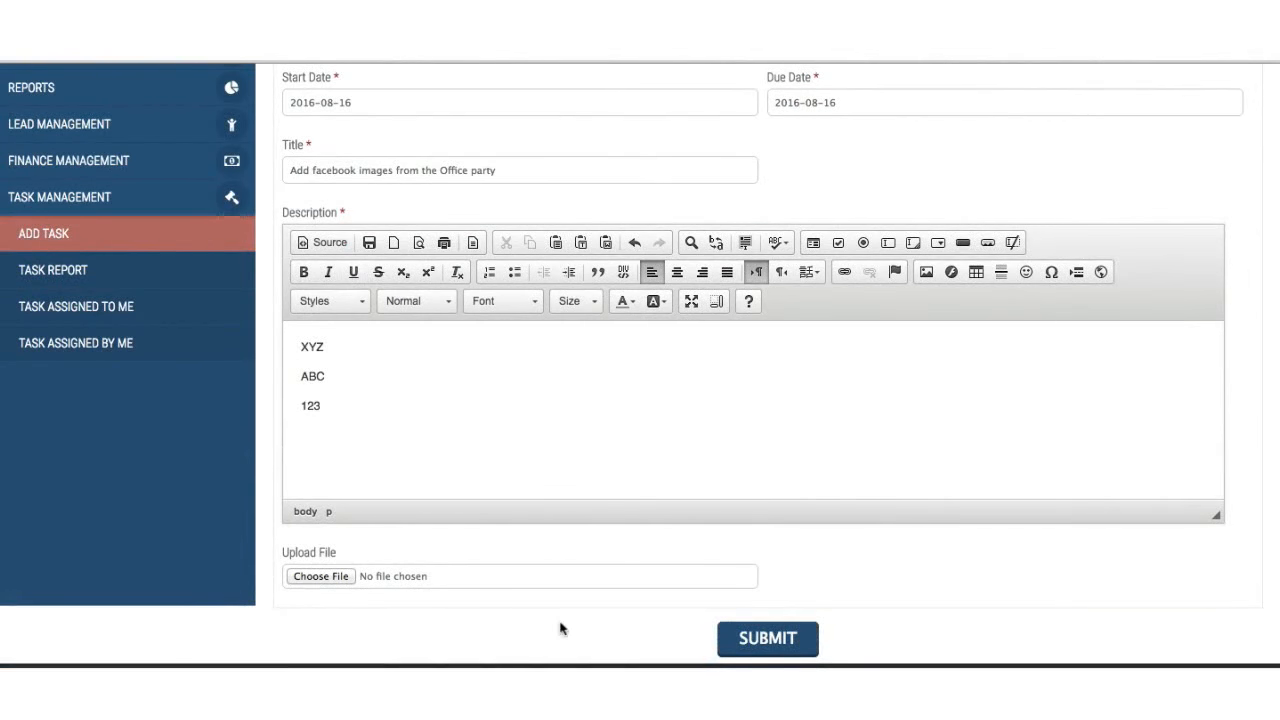
- Submit the Add Task form and confirm the success message with the form cleared
left_click(745, 638)
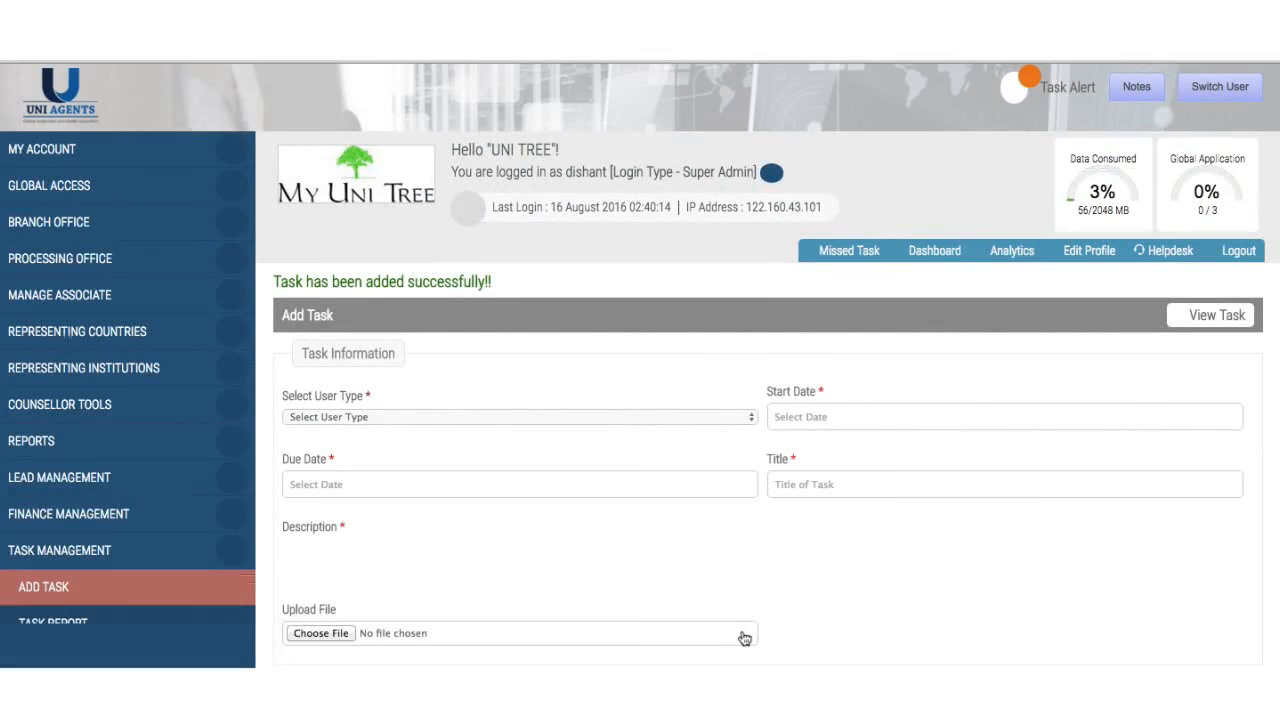
scroll(745, 638, "down", 2)
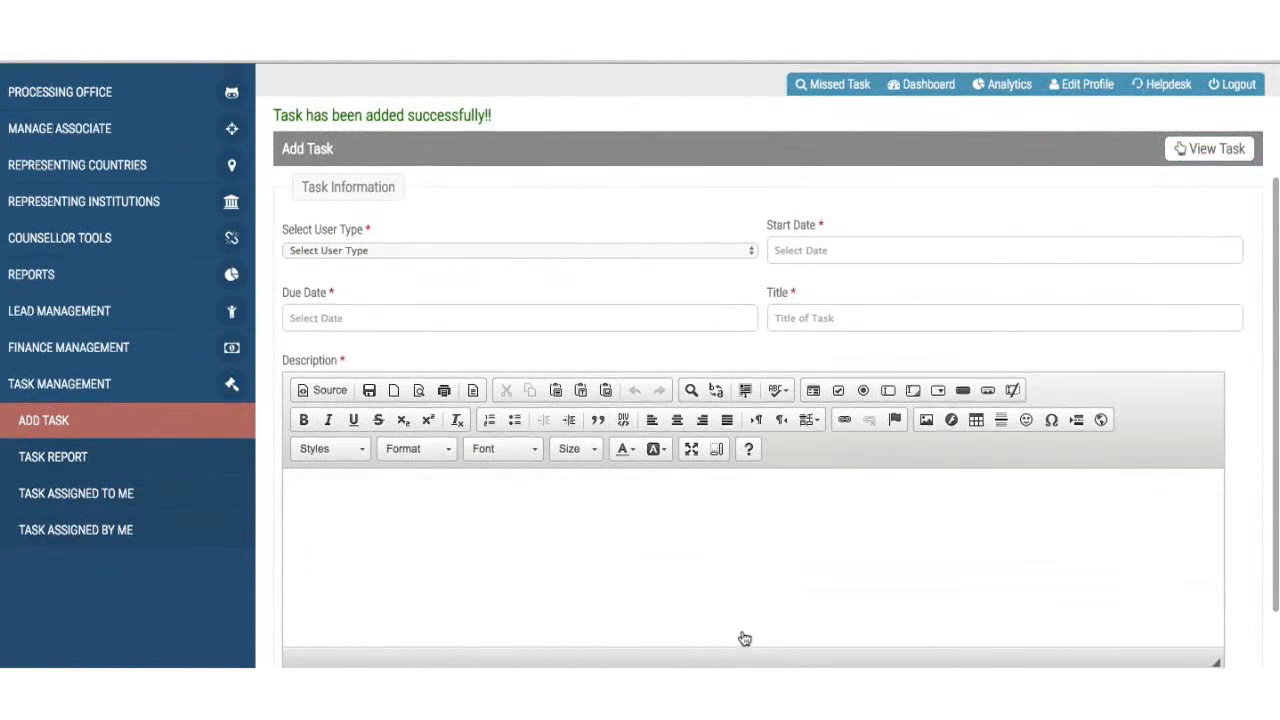
scroll(745, 638, "up", 2)
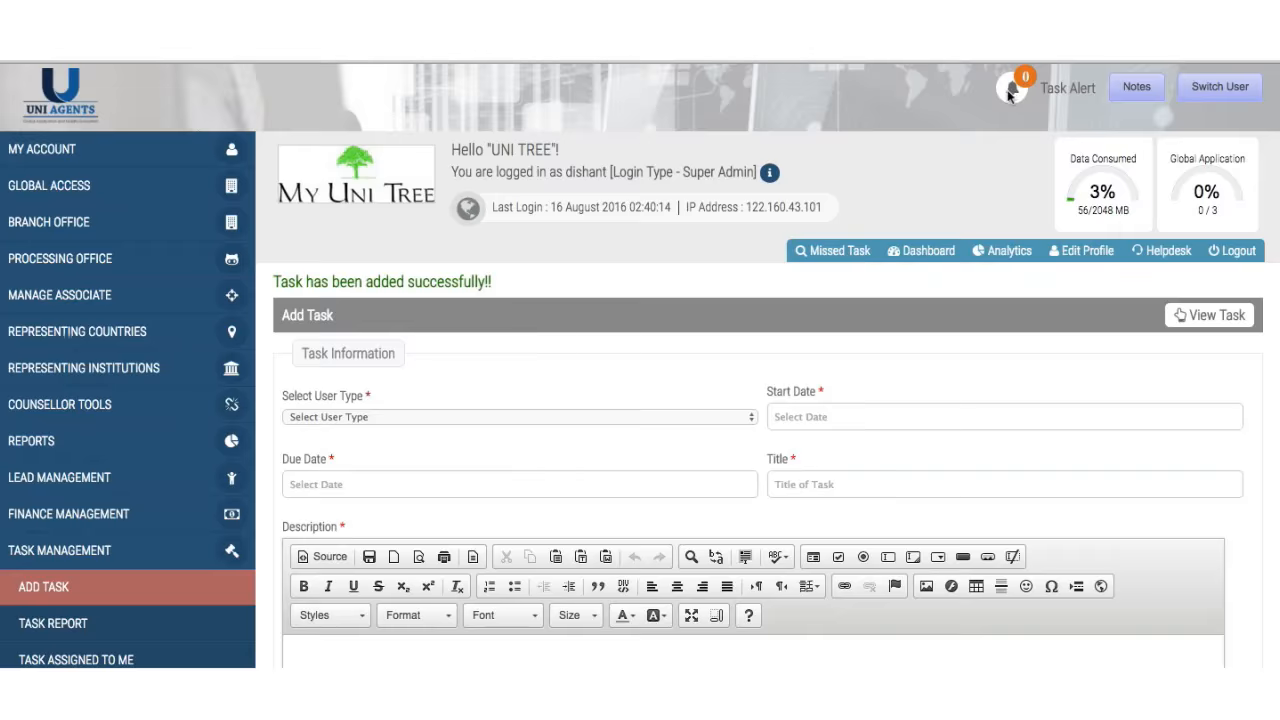
scroll(1010, 92, "down", 2)
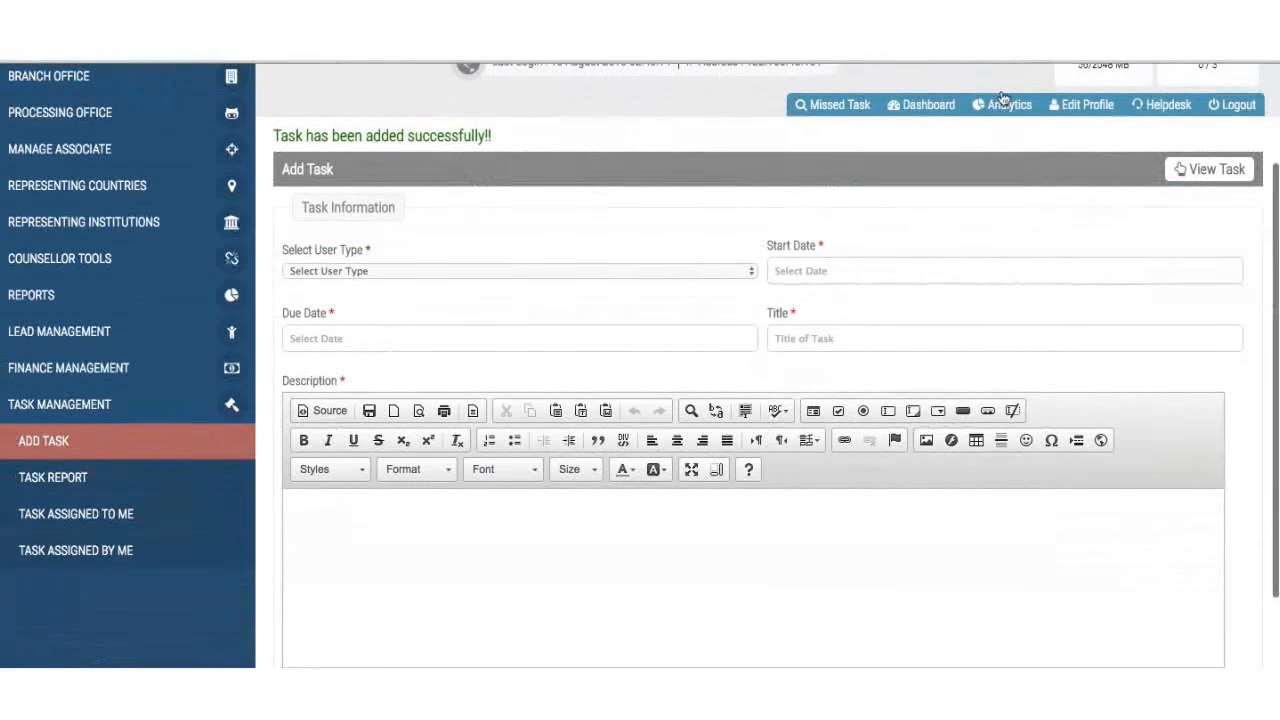
- Open the Task Report and review its six tasks, including Add facebook images
left_click(103, 487)
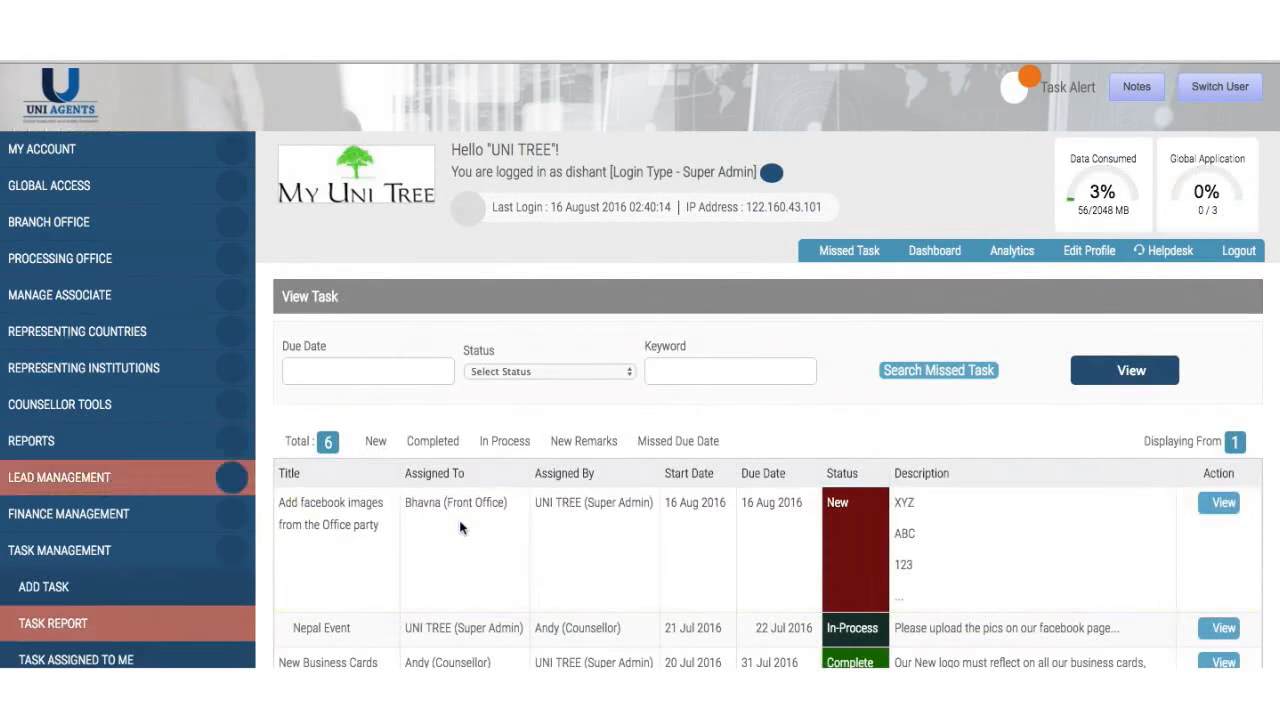
scroll(459, 520, "down", 5)
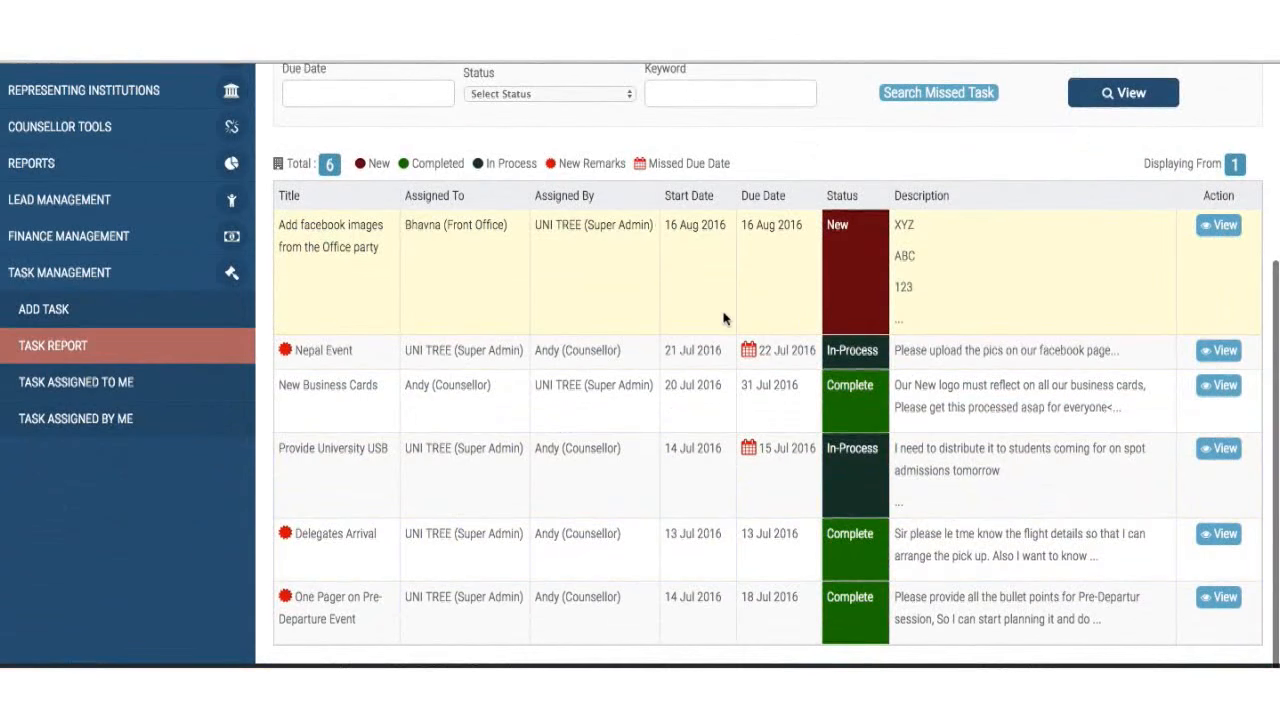
scroll(723, 317, "up", 2)
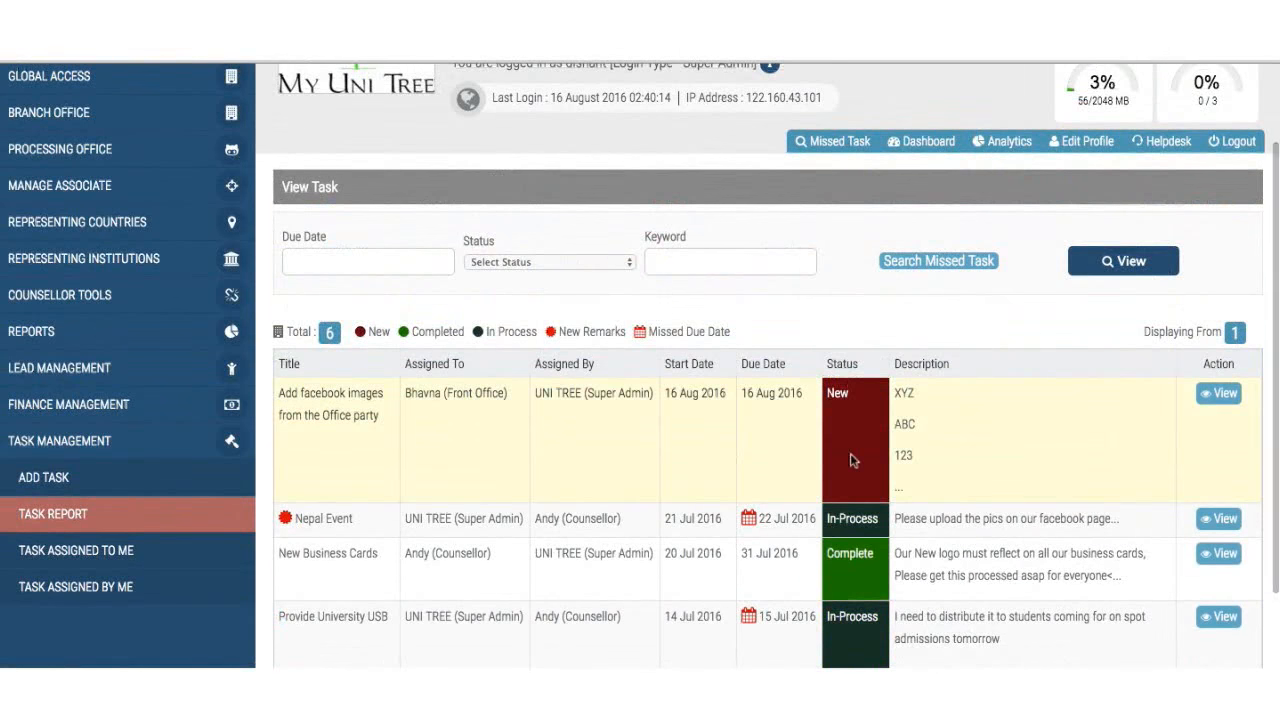
scroll(847, 415, "down", 2)
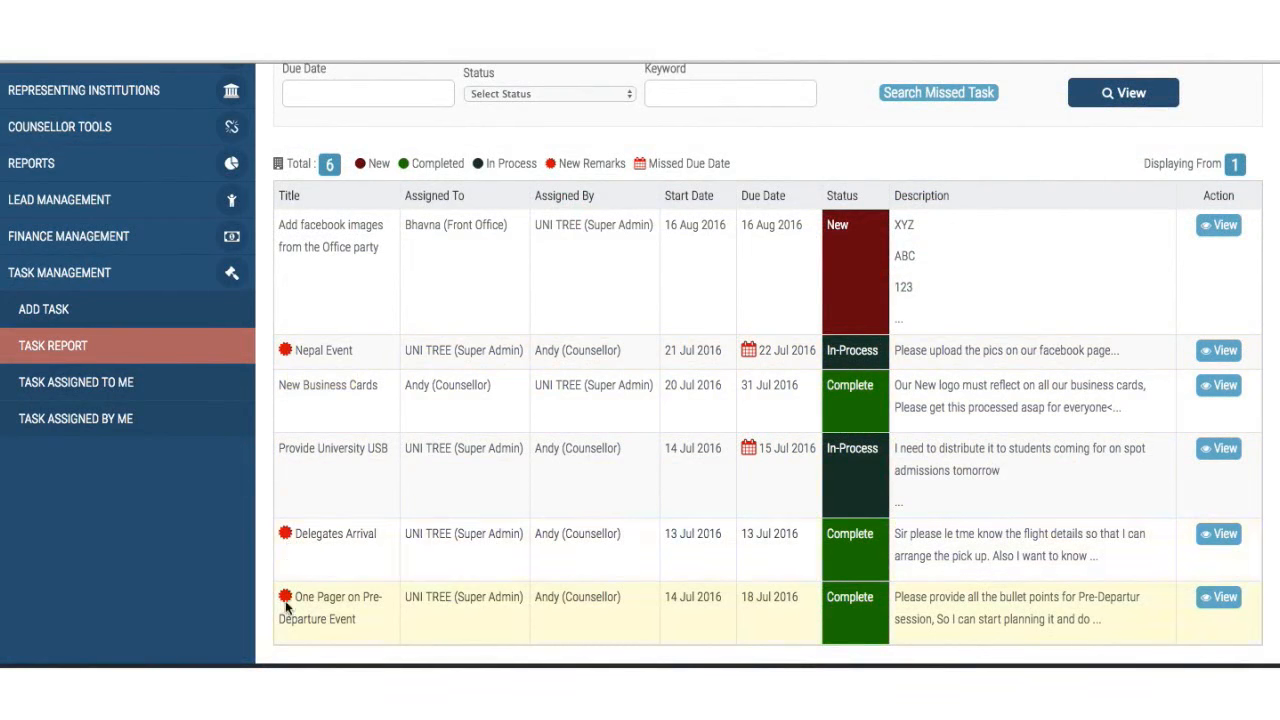
- On the Facebook images task, keep status New and save the remark 'ABC forgot to tell you'
left_click(1220, 226)
scroll(606, 506, "down", 5)
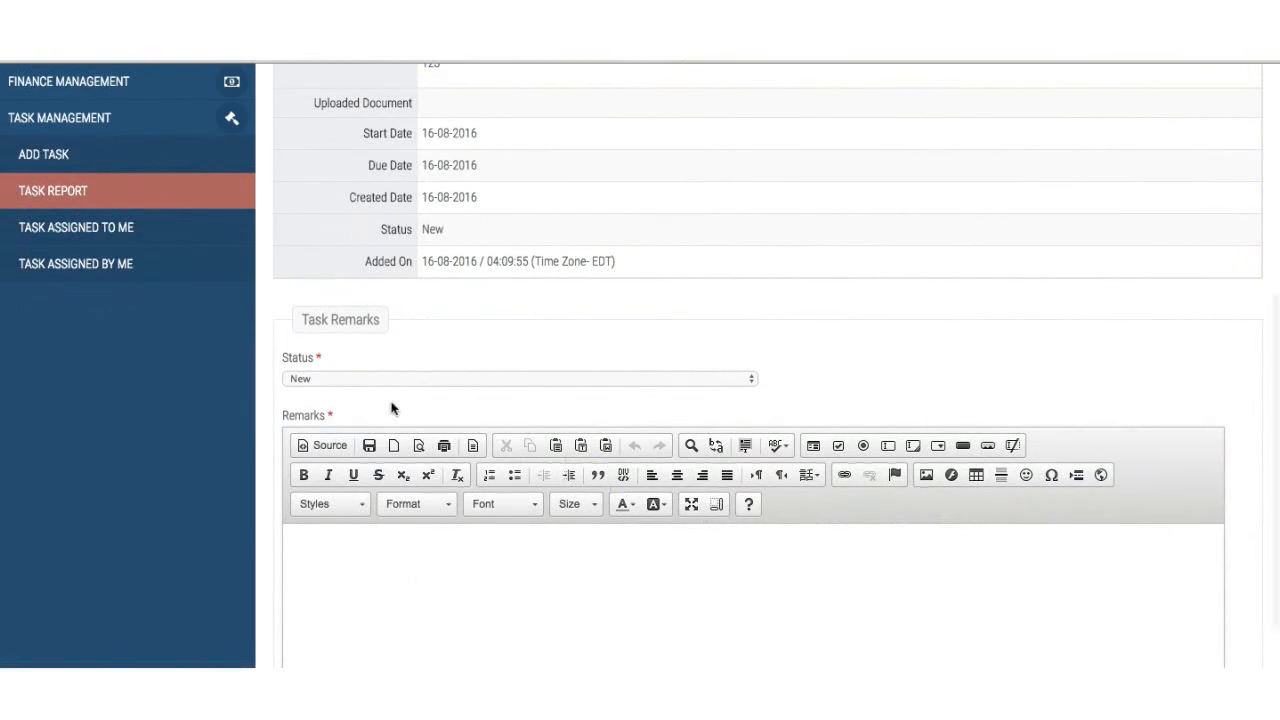
left_click(427, 379)
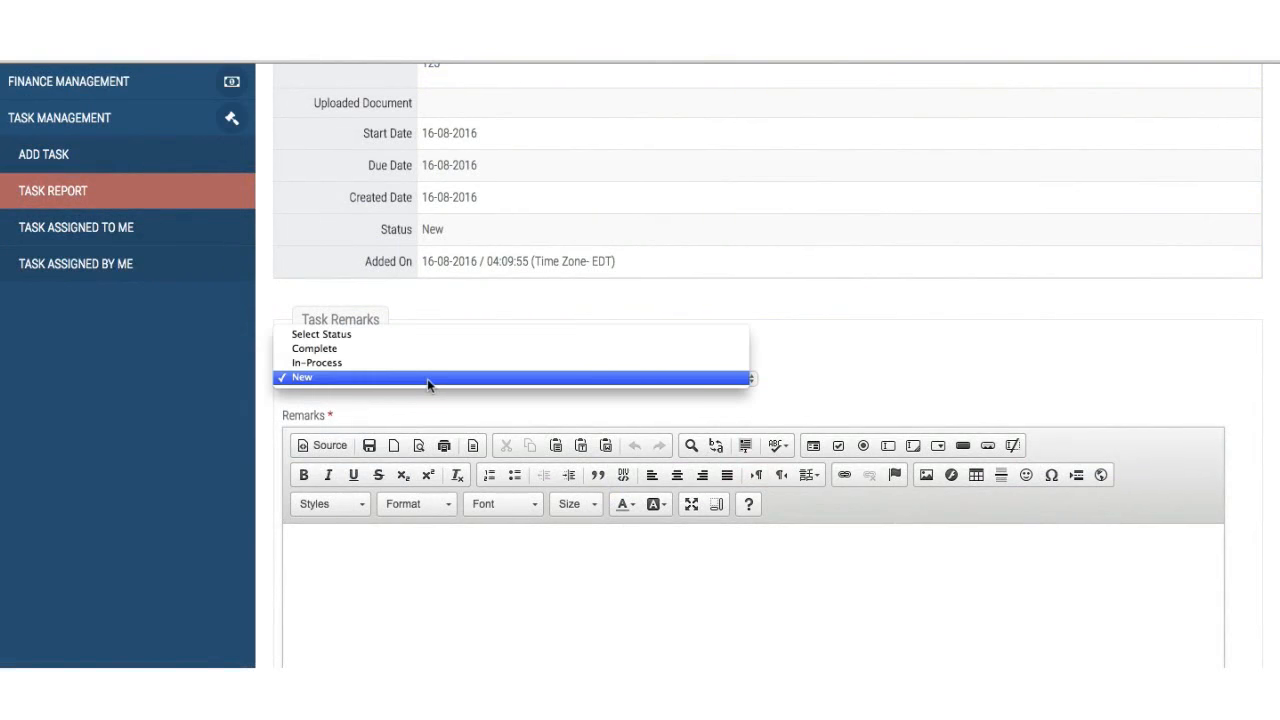
left_click(427, 378)
left_click(377, 576)
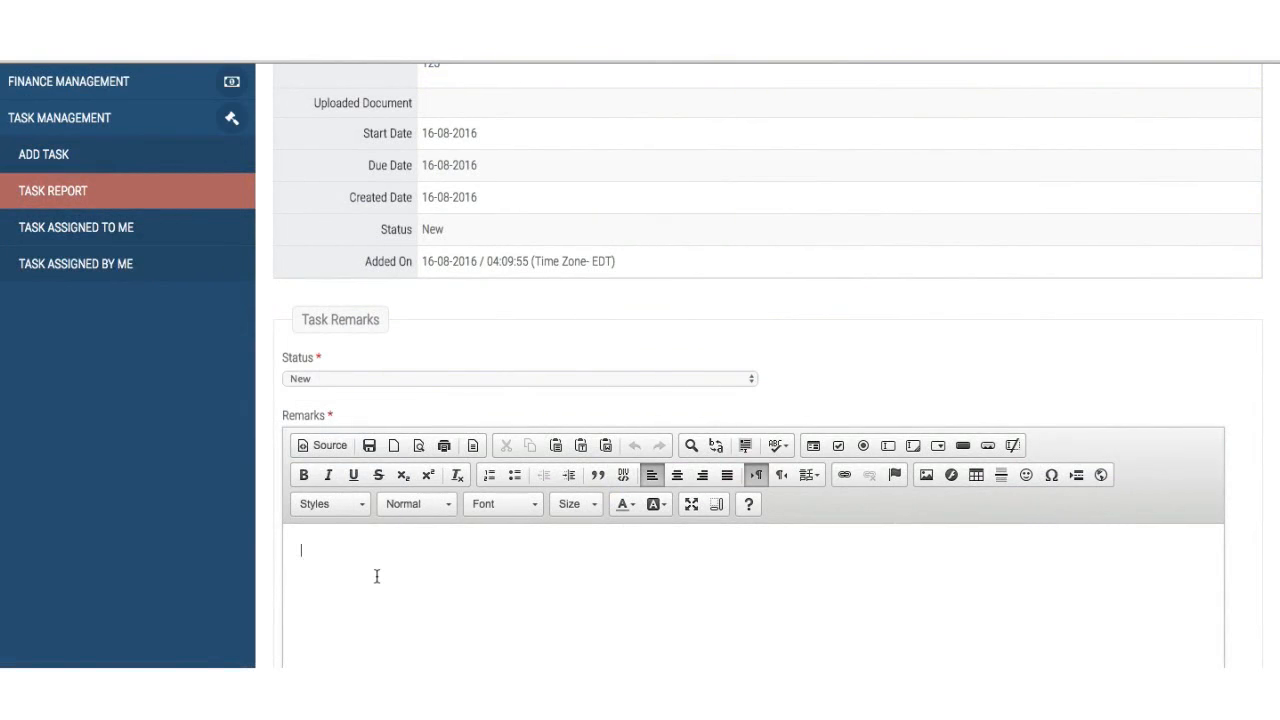
type("ABC forgot to tell you")
scroll(380, 580, "down", 3)
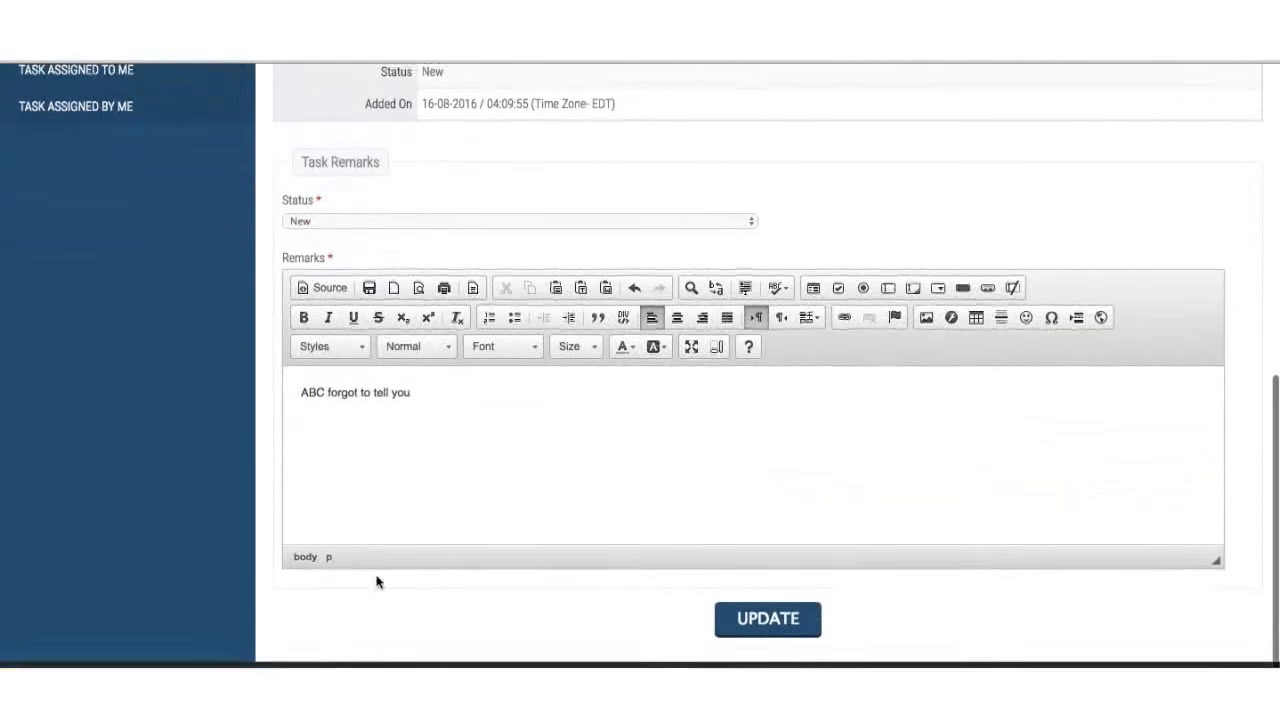
left_click(755, 622)
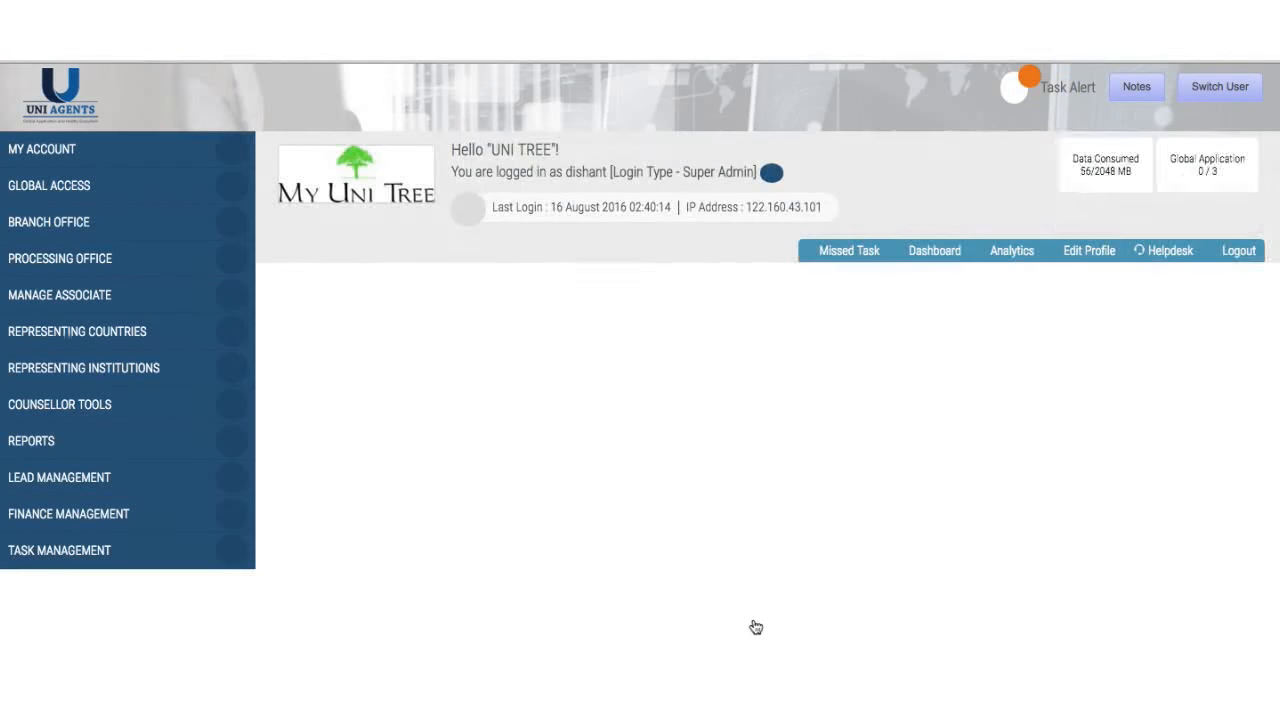
- Leave the task details and go back to the Task Report list
scroll(755, 627, "down", 5)
scroll(755, 627, "down", 2)
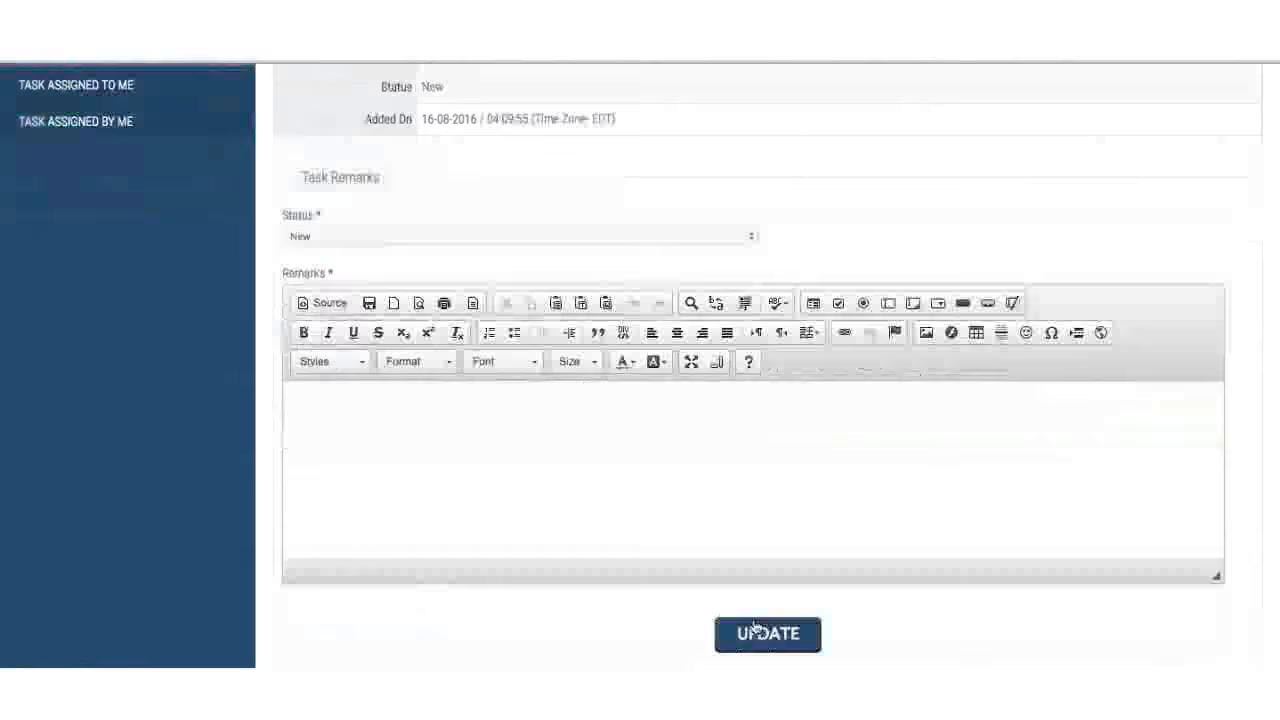
scroll(720, 625, "up", 8)
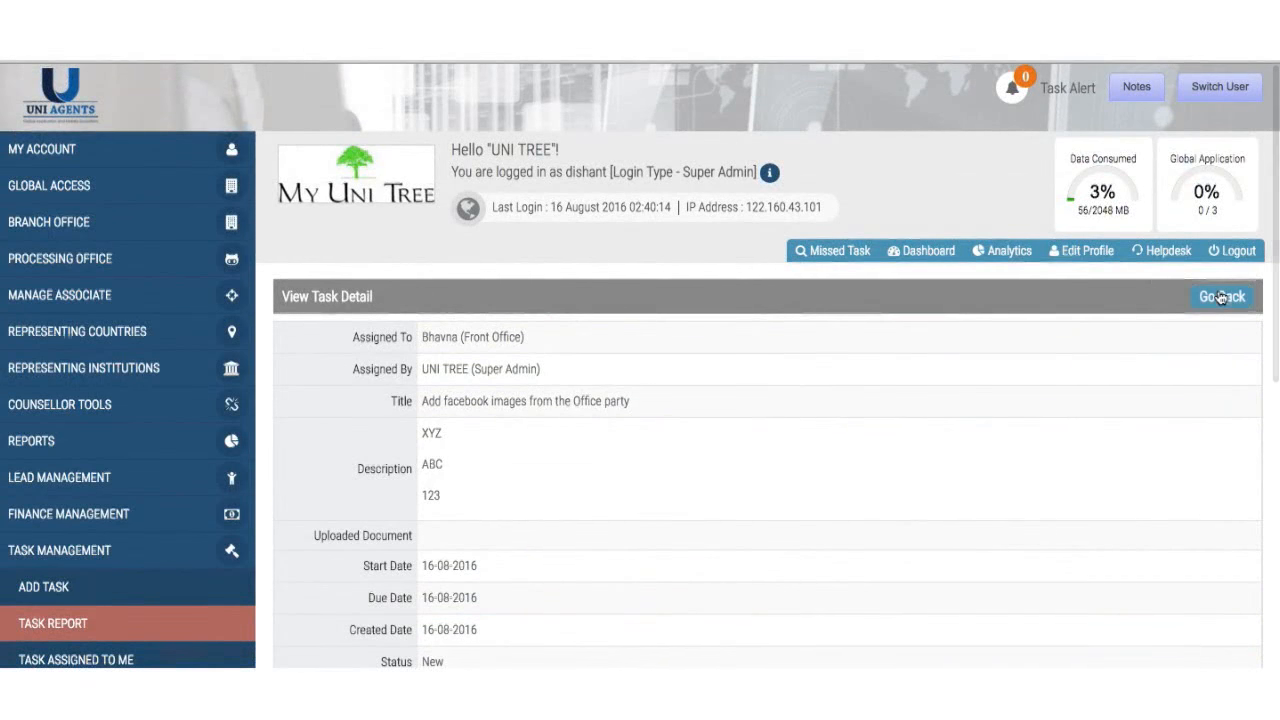
left_click(1220, 297)
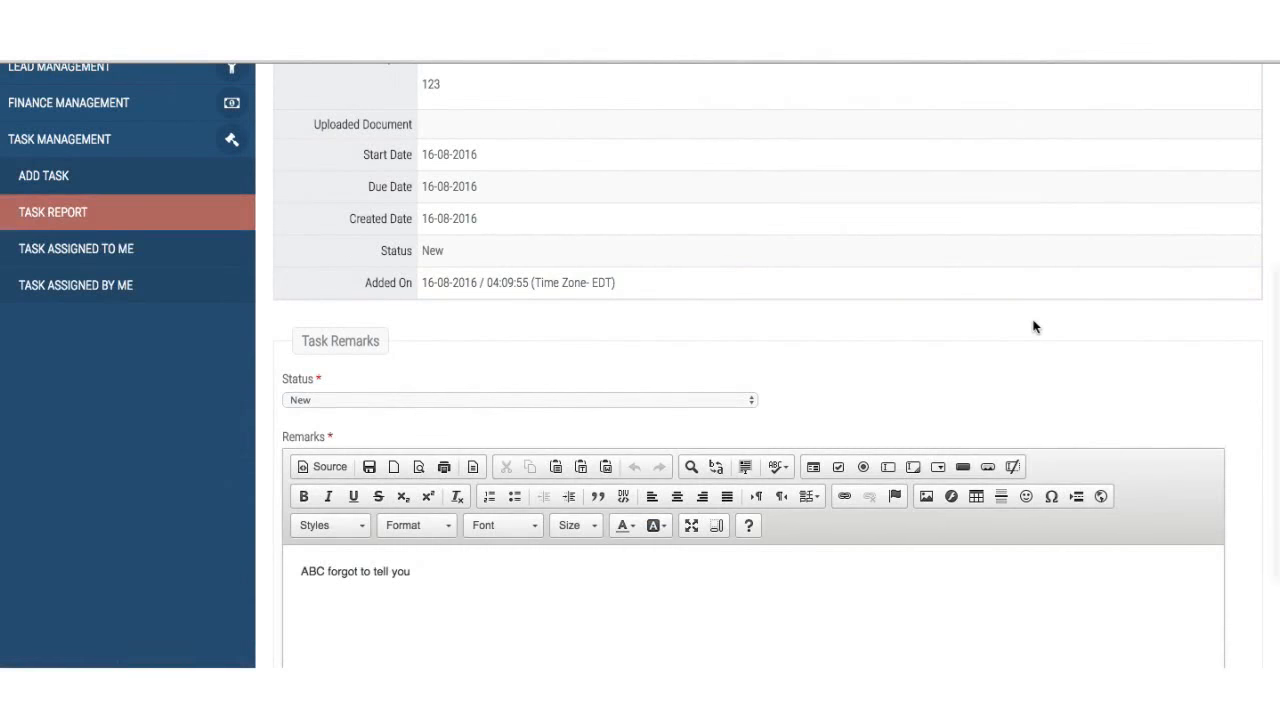
scroll(1035, 327, "up", 5)
left_click(1222, 297)
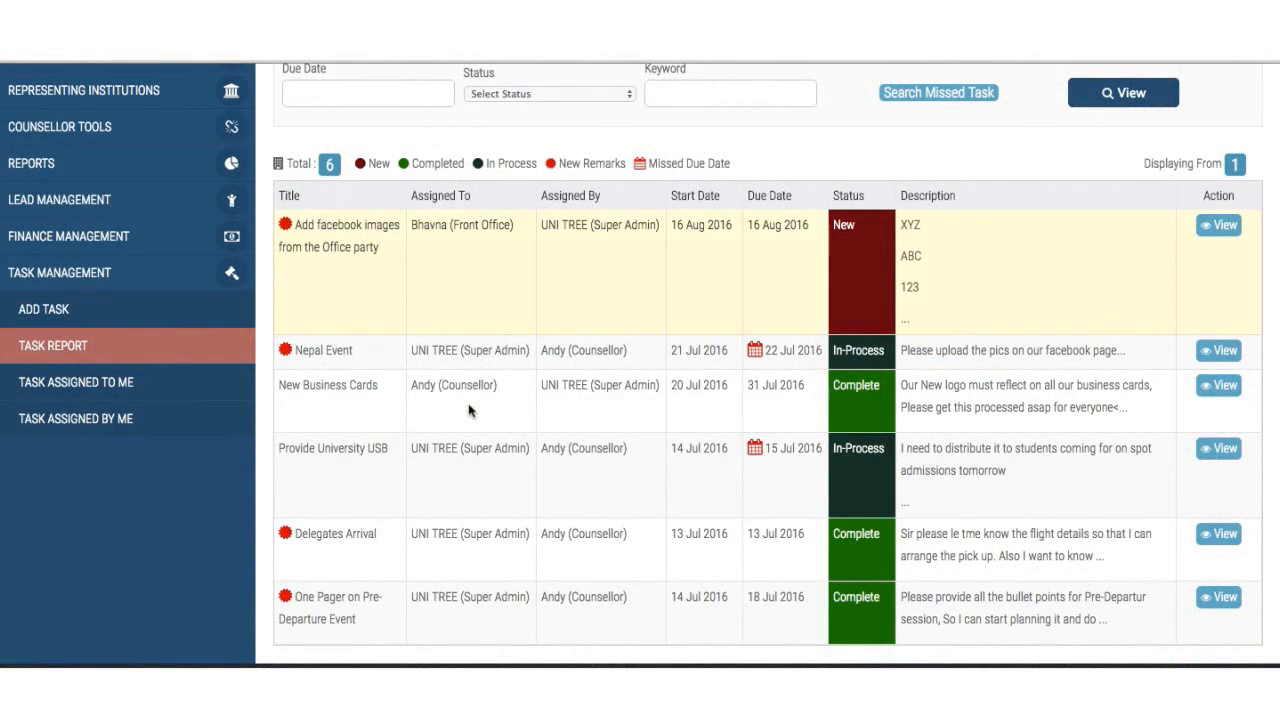
scroll(471, 411, "down", 1)
scroll(471, 411, "up", 5)
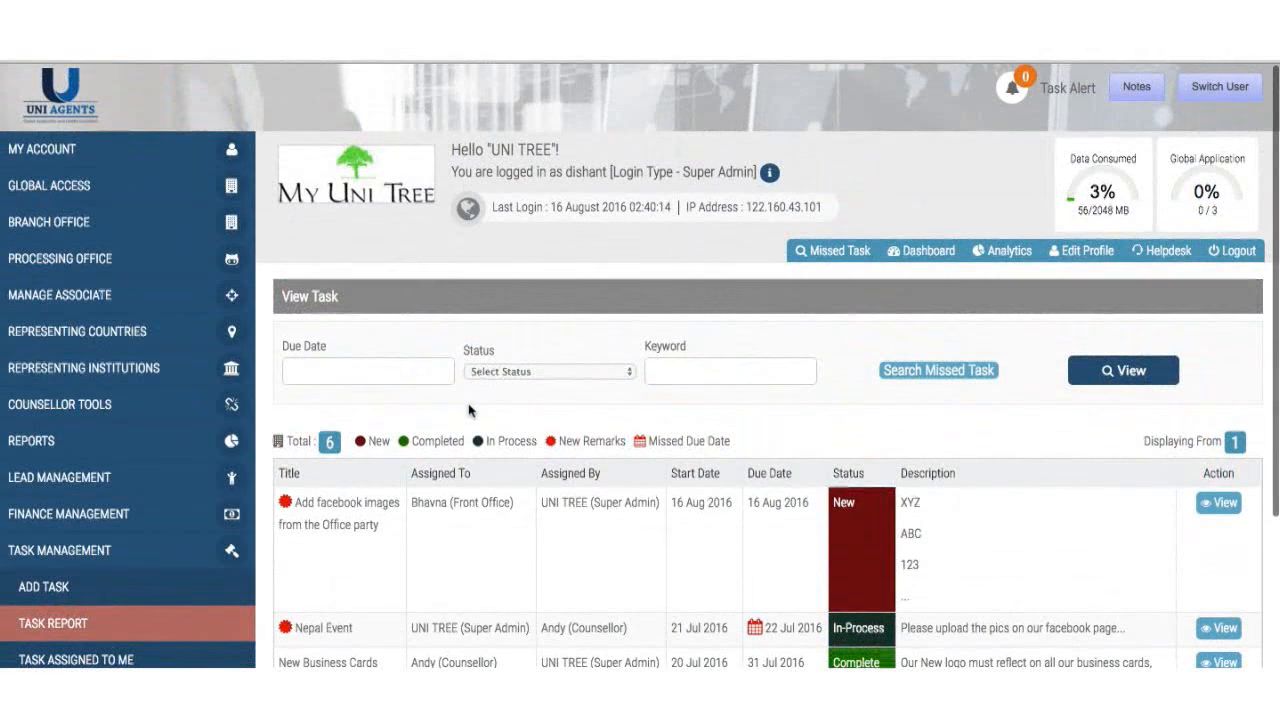
scroll(471, 411, "down", 5)
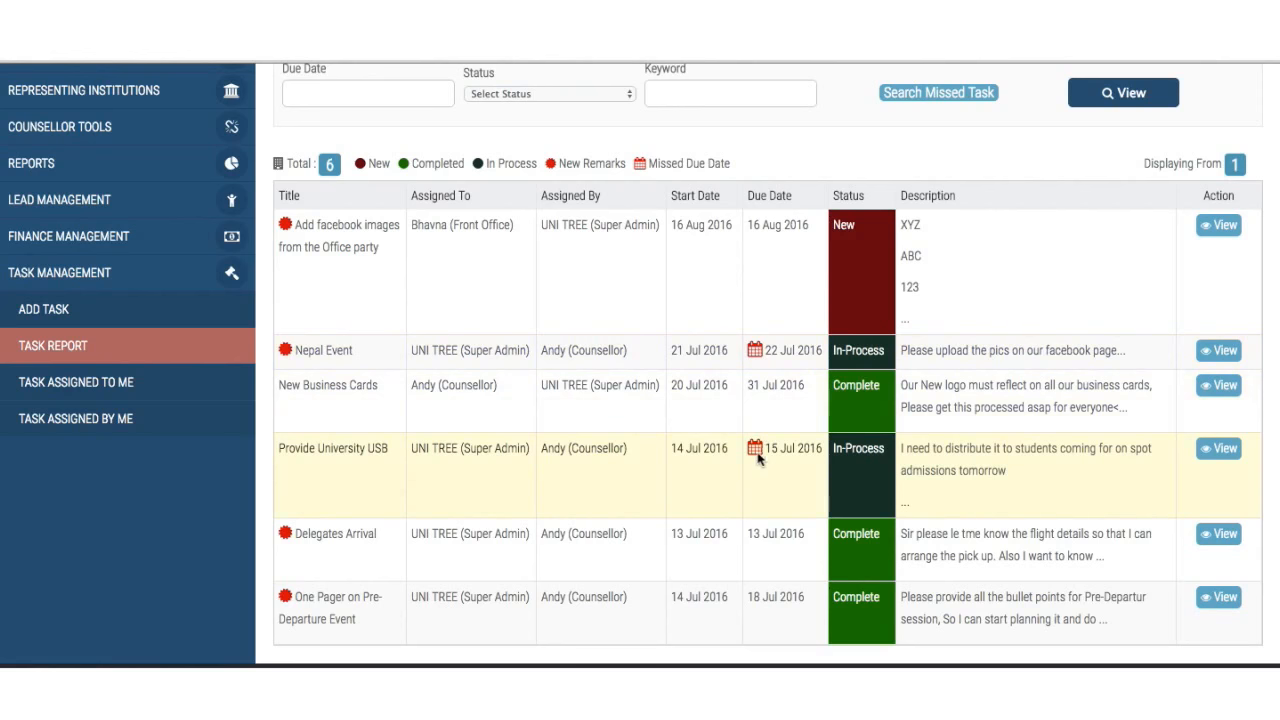
mouse_move(756, 450)
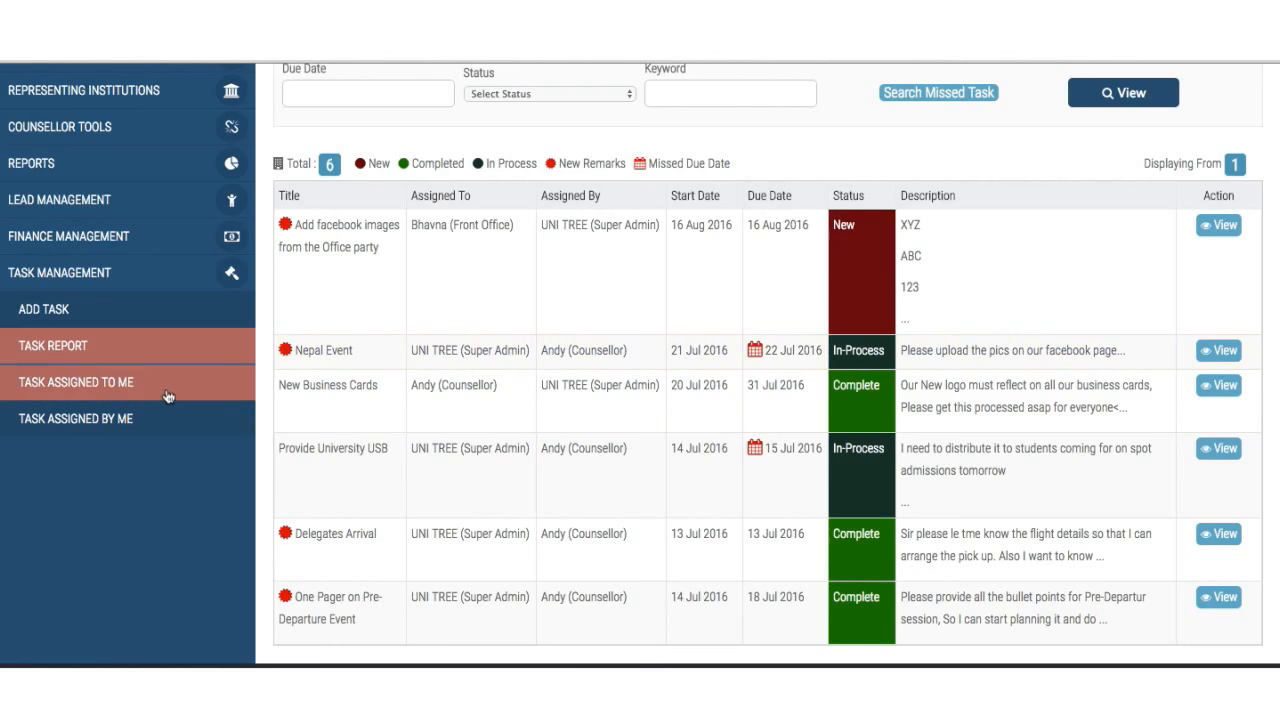
- Show tasks assigned to me and read the completed Delegates Arrival task's remarks
left_click(106, 396)
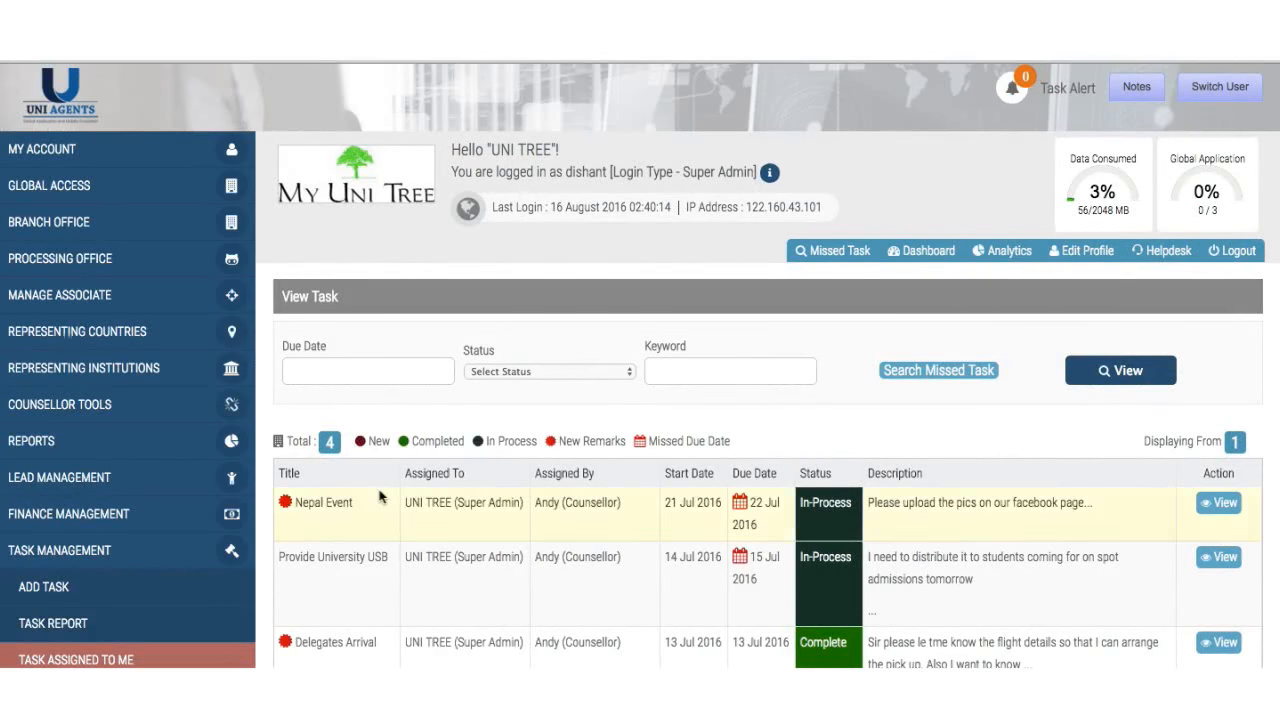
scroll(380, 497, "down", 3)
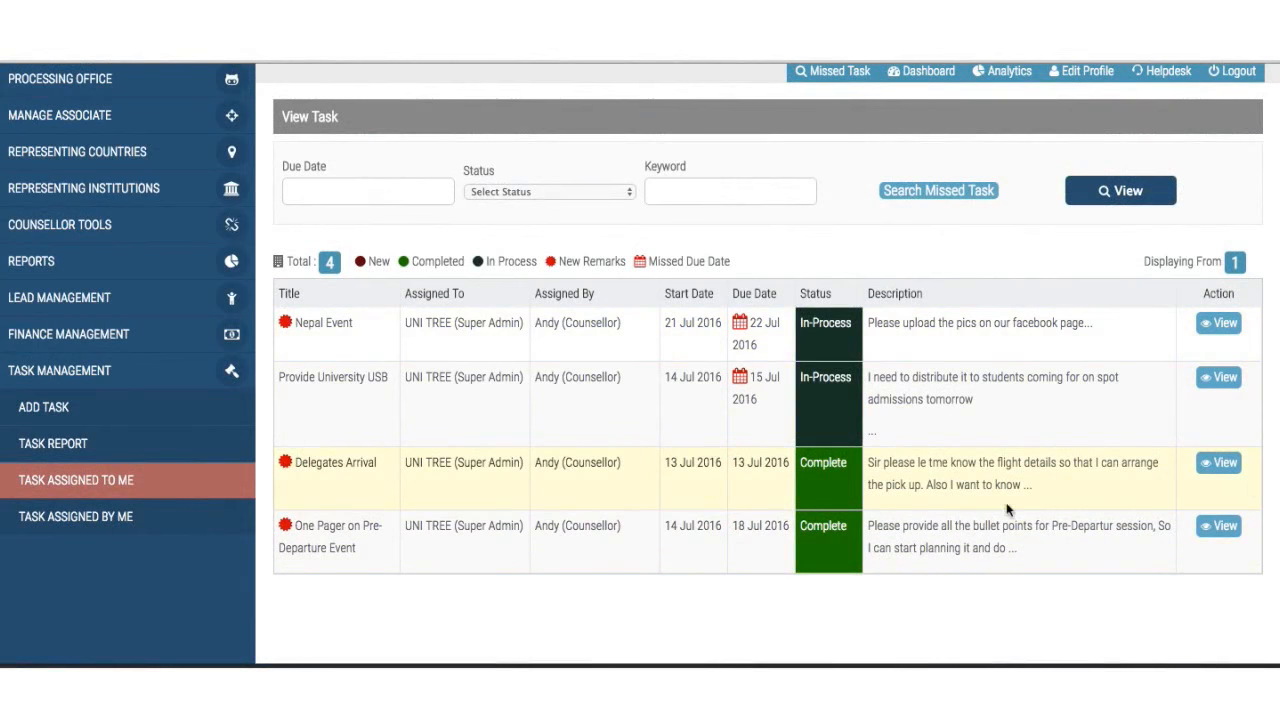
left_click(1229, 462)
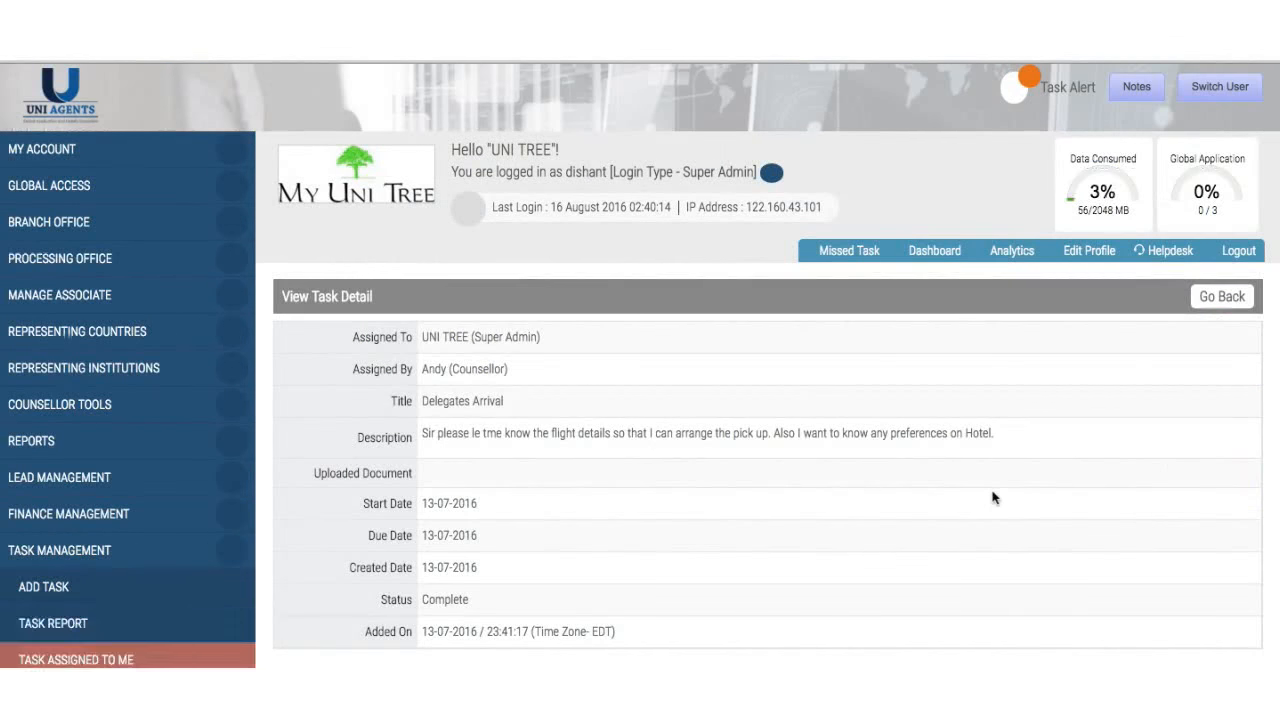
scroll(992, 496, "down", 10)
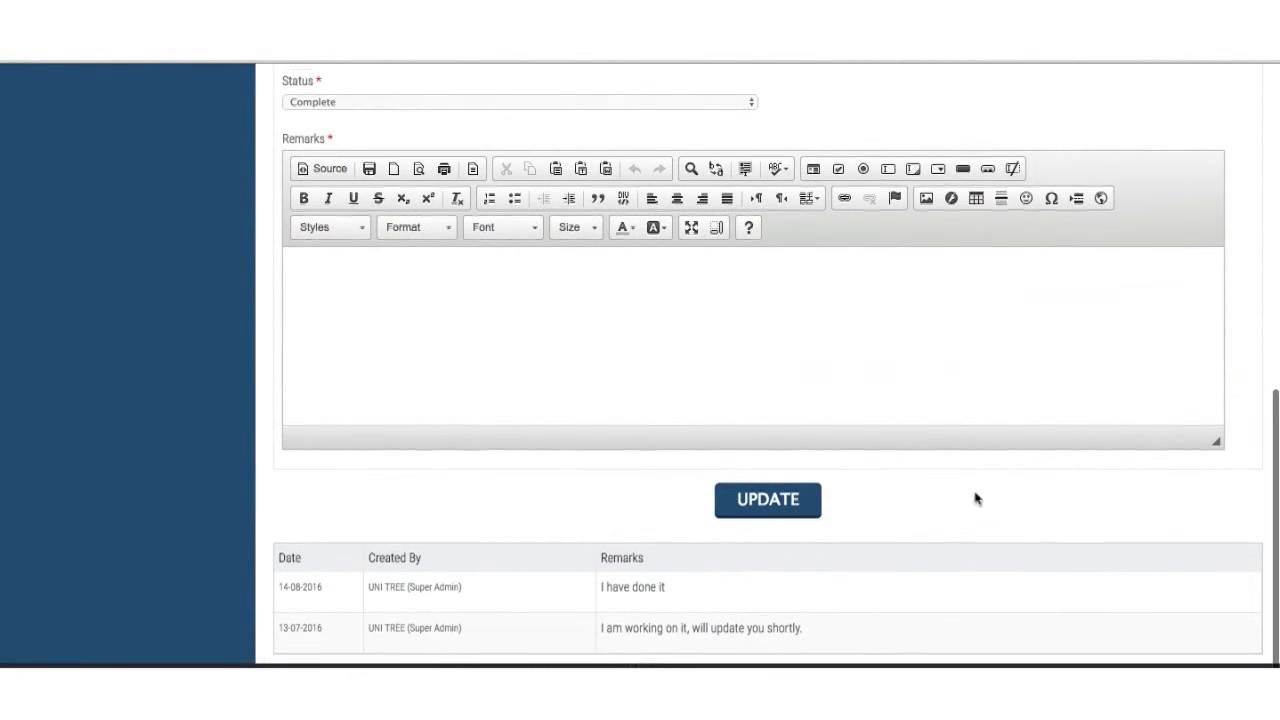
scroll(684, 586, "up", 2)
scroll(683, 586, "down", 2)
scroll(698, 568, "up", 3)
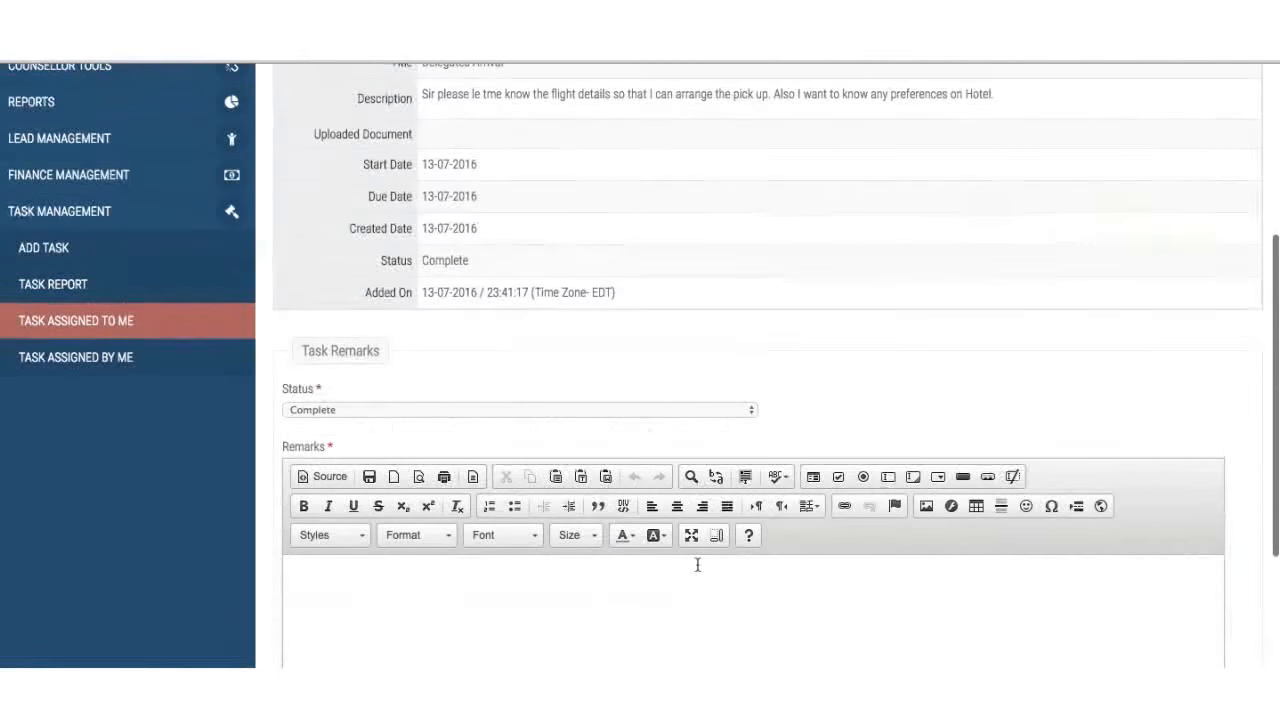
- Return to the Task Assigned to Me list of four tasks
left_click(107, 325)
scroll(469, 513, "down", 3)
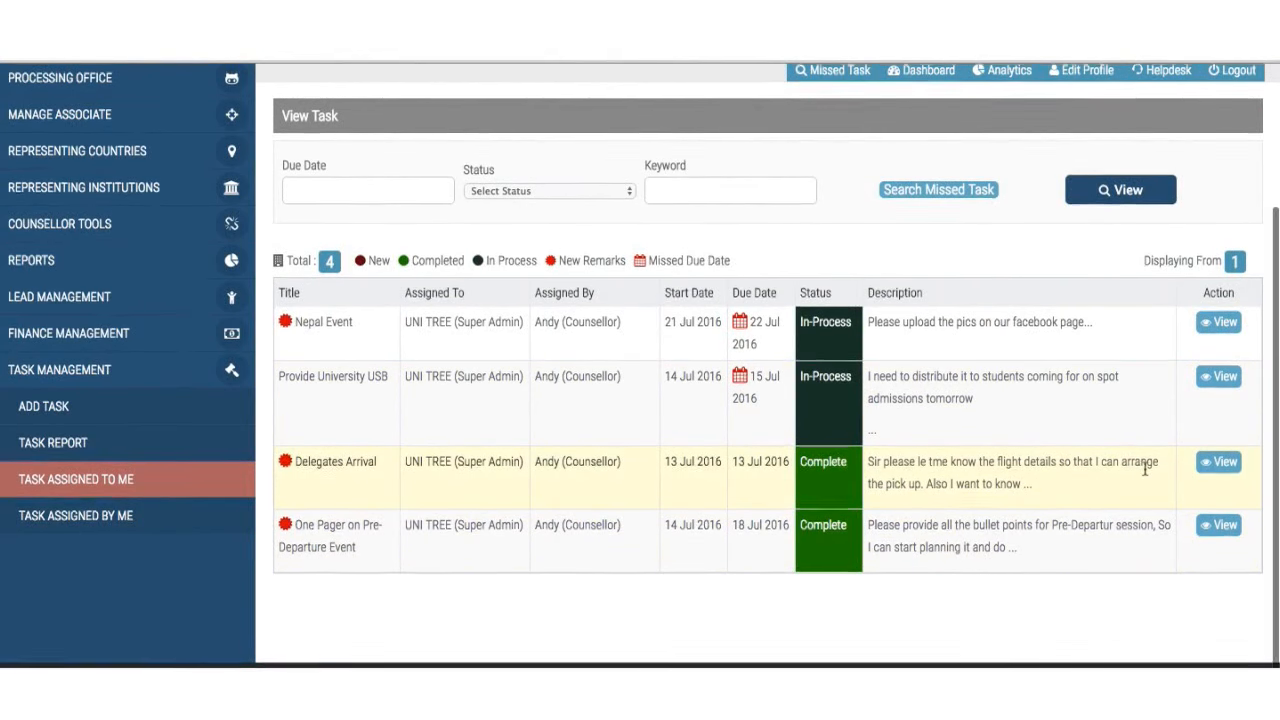
scroll(1146, 475, "up", 3)
scroll(1146, 475, "down", 3)
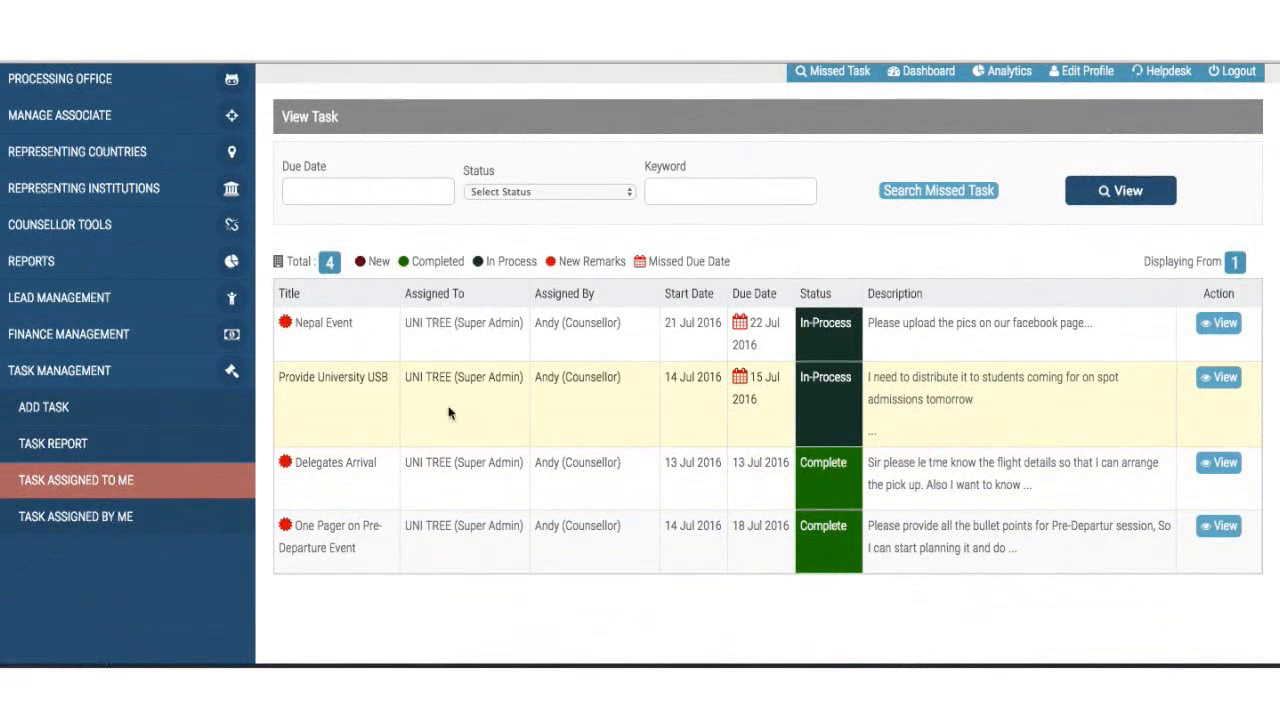
- View the two tasks listed under Task Assigned By Me
left_click(110, 529)
scroll(645, 485, "down", 1)
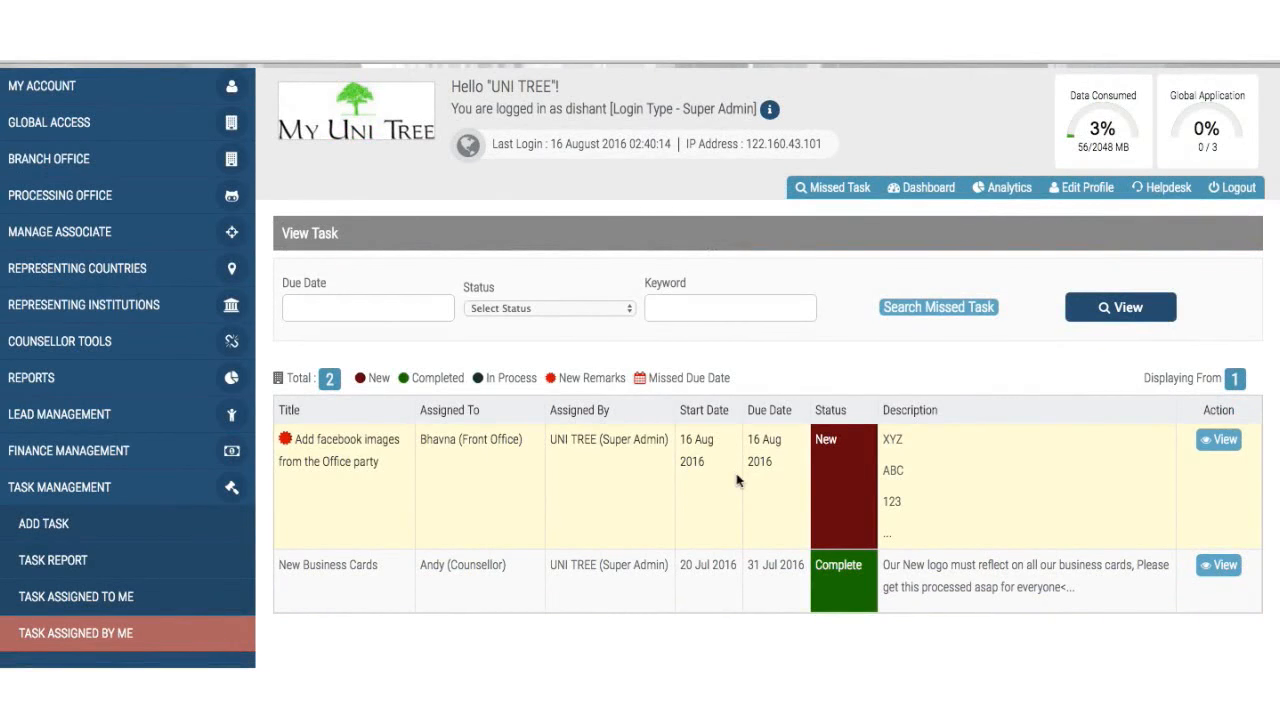
scroll(736, 473, "up", 1)
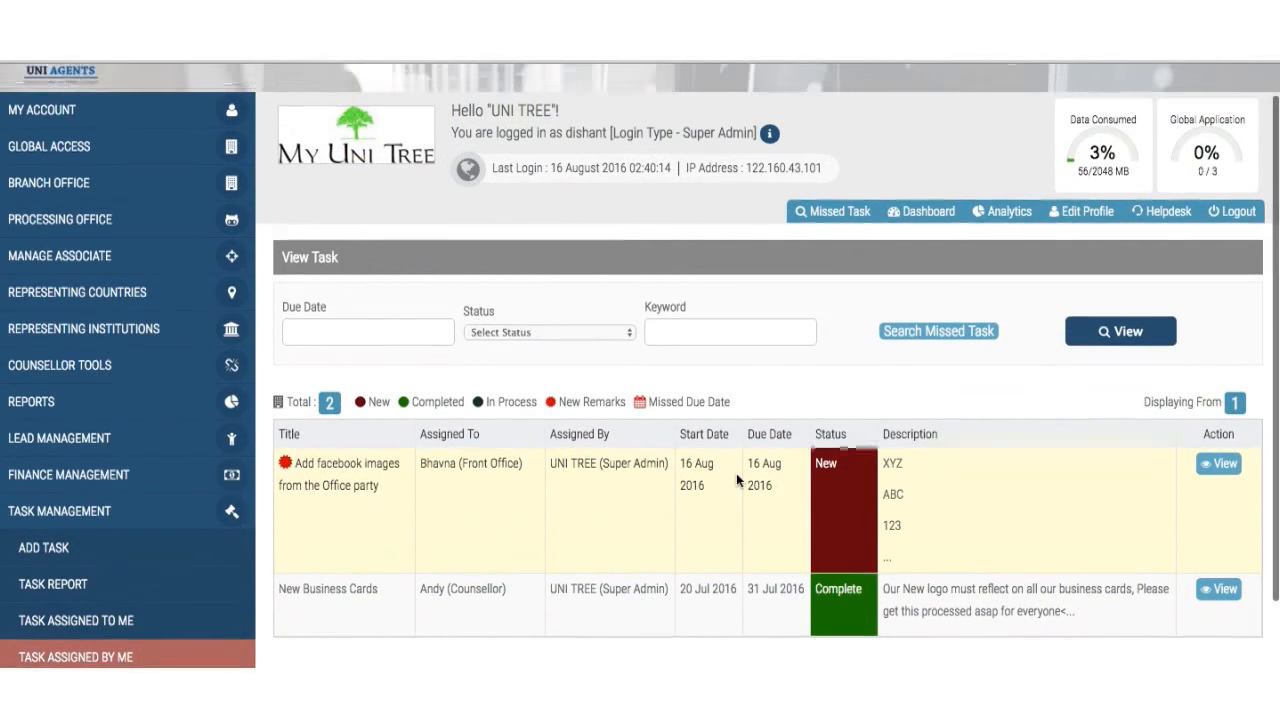
- Go back to Task Assigned To Me, then collapse the Task Management sidebar section
left_click(85, 617)
scroll(529, 558, "down", 1)
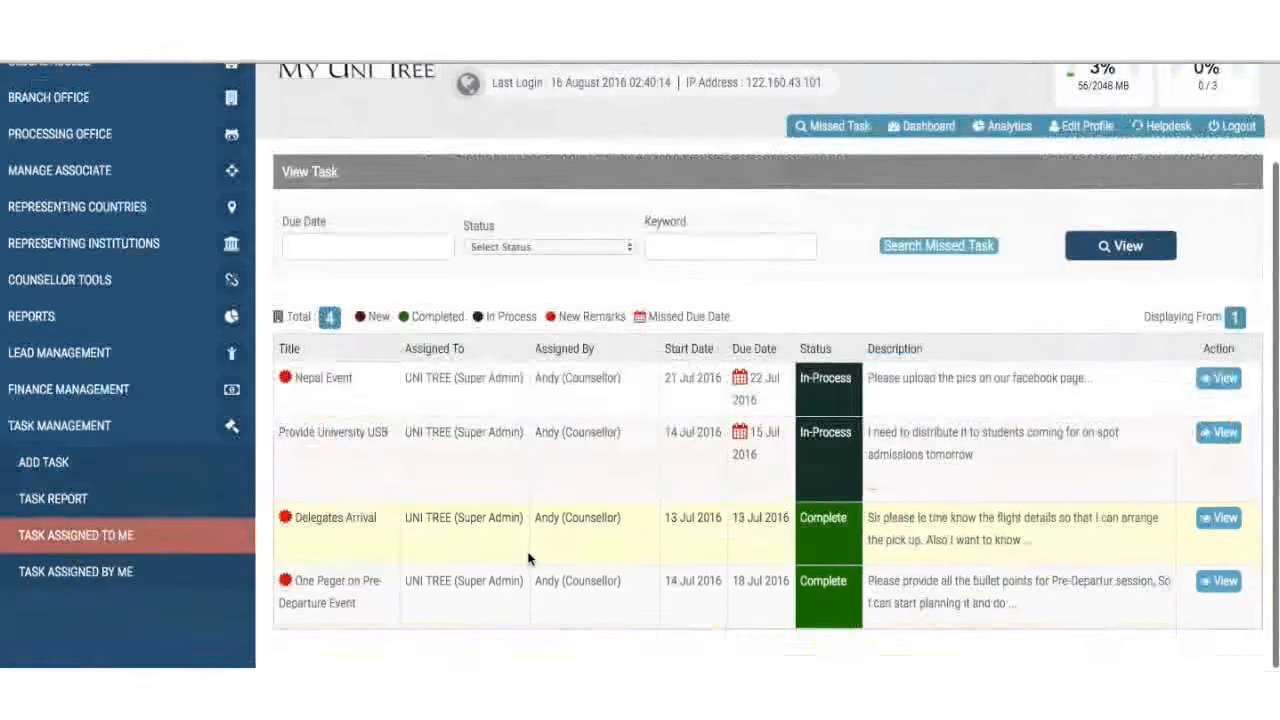
scroll(529, 558, "down", 1)
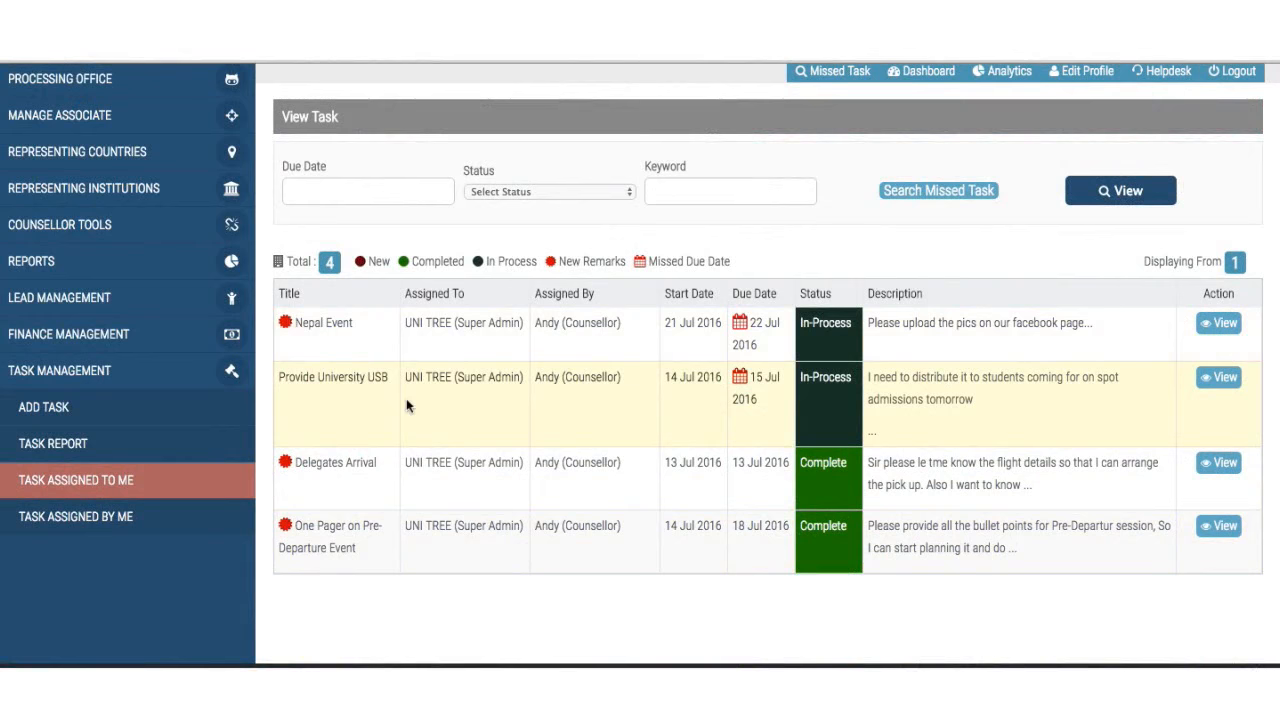
scroll(406, 405, "up", 4)
scroll(406, 405, "down", 2)
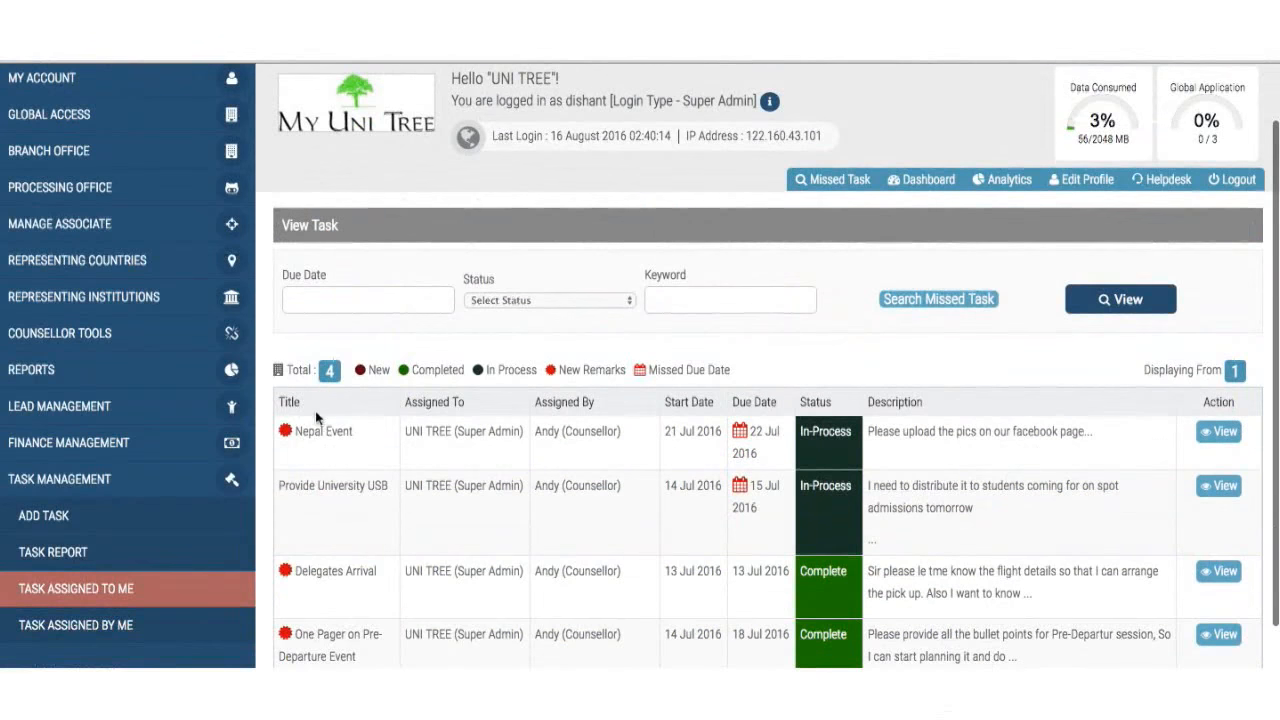
left_click(148, 478)
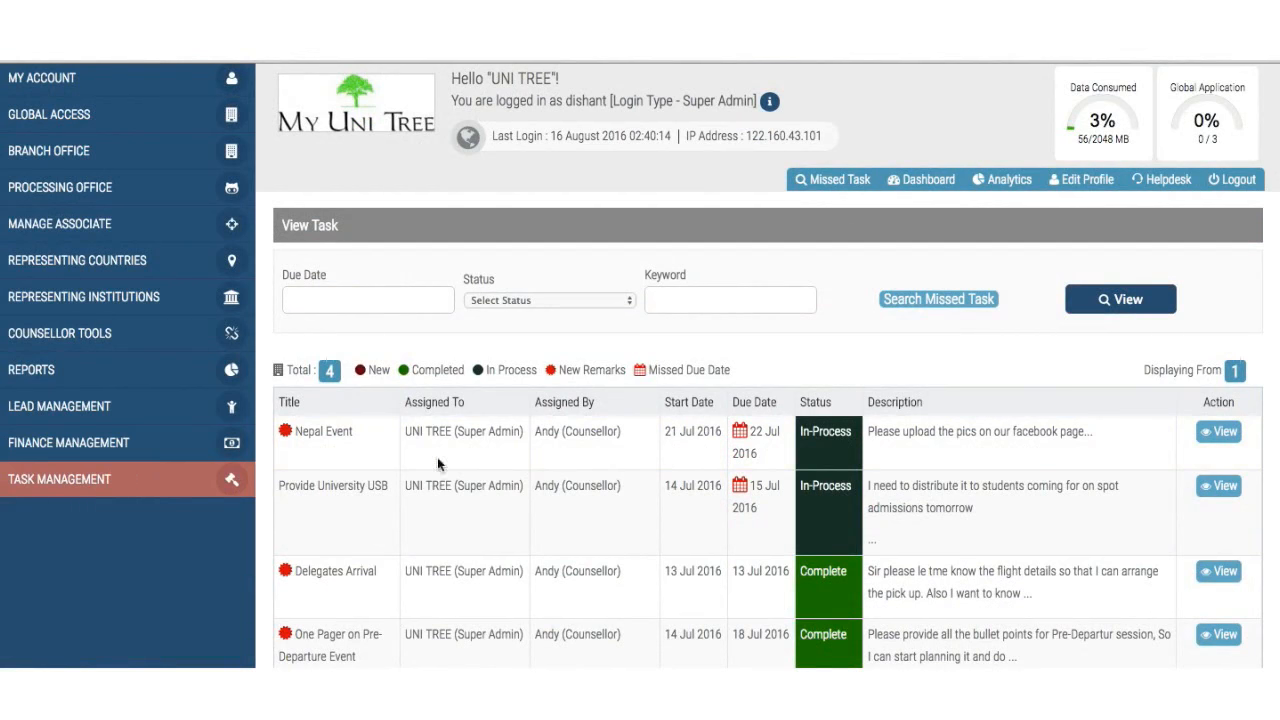
- Filter assigned tasks to missed ones: Nepal Event and Provide University USB
left_click(956, 305)
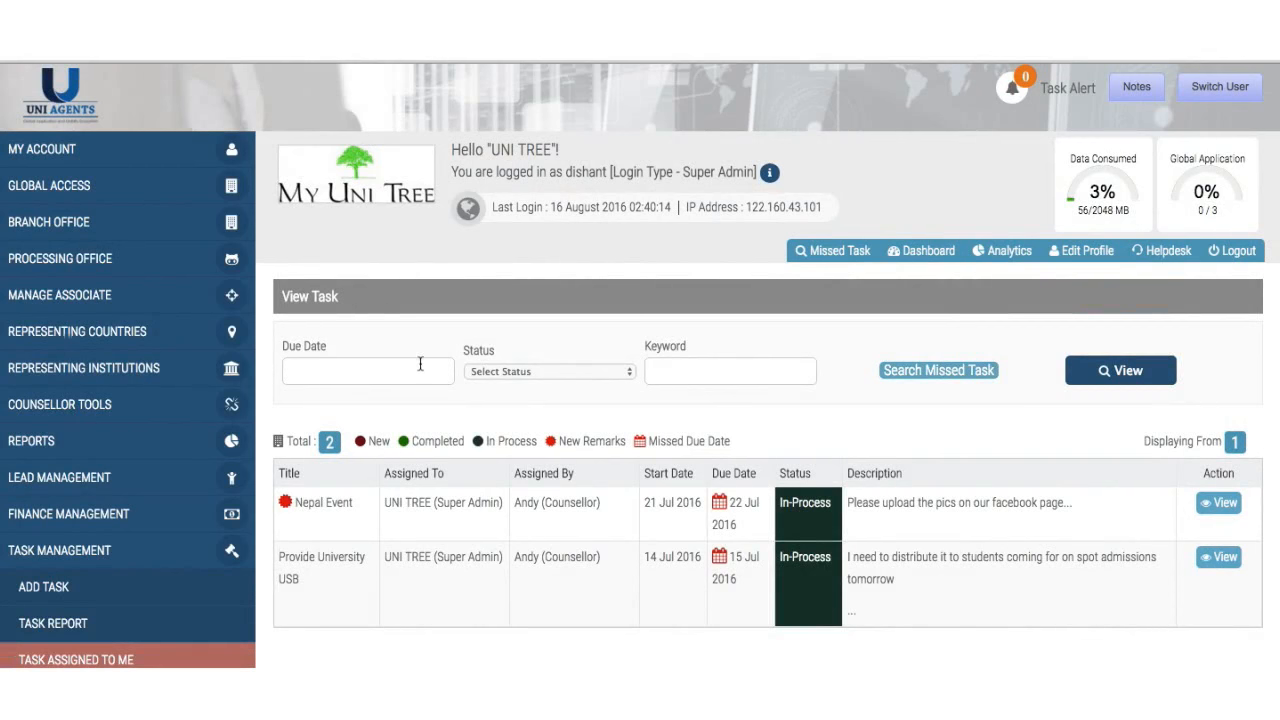
scroll(445, 374, "down", 3)
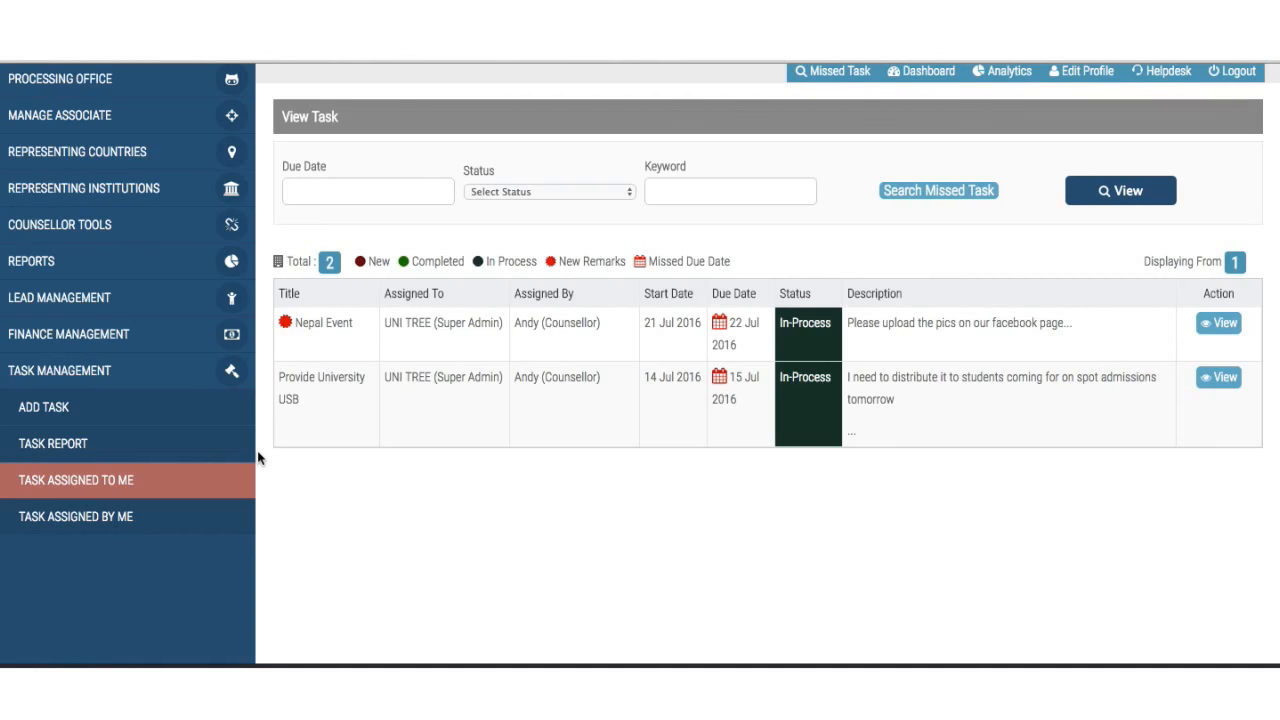
scroll(257, 450, "up", 2)
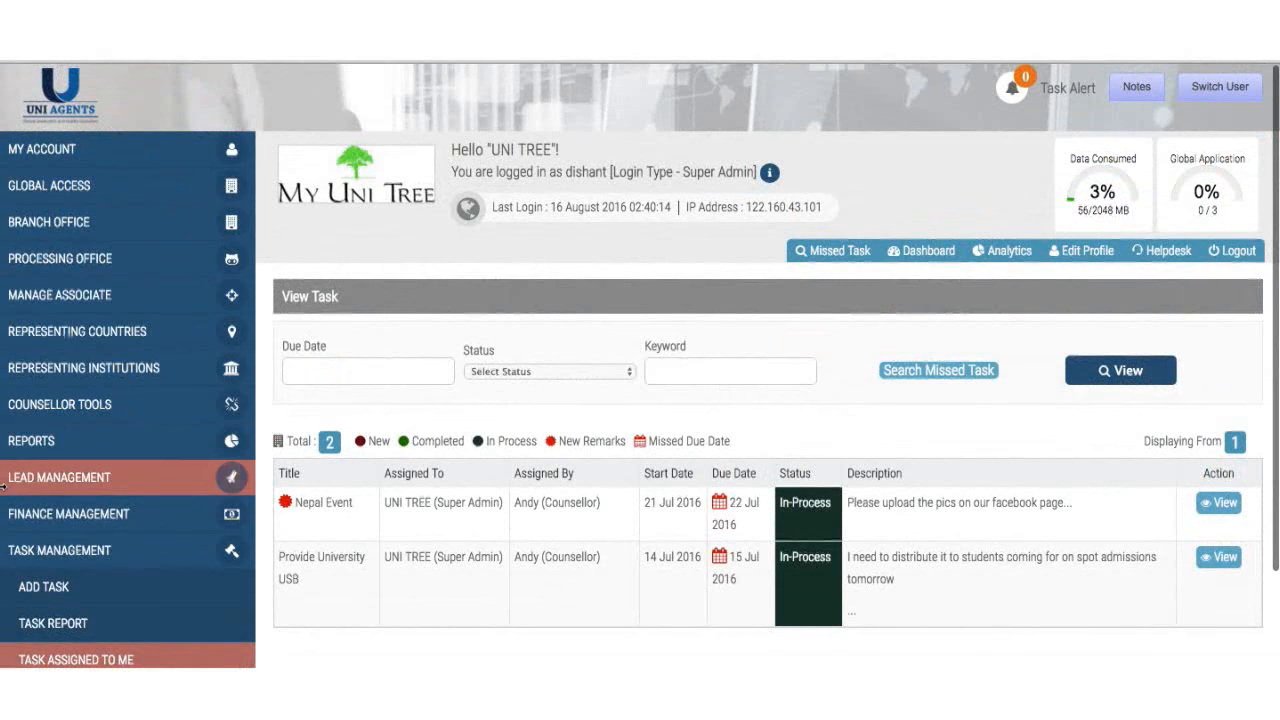
scroll(4, 484, "down", 1)
- Collapse and then re-expand the Task Management sidebar section
left_click(33, 494)
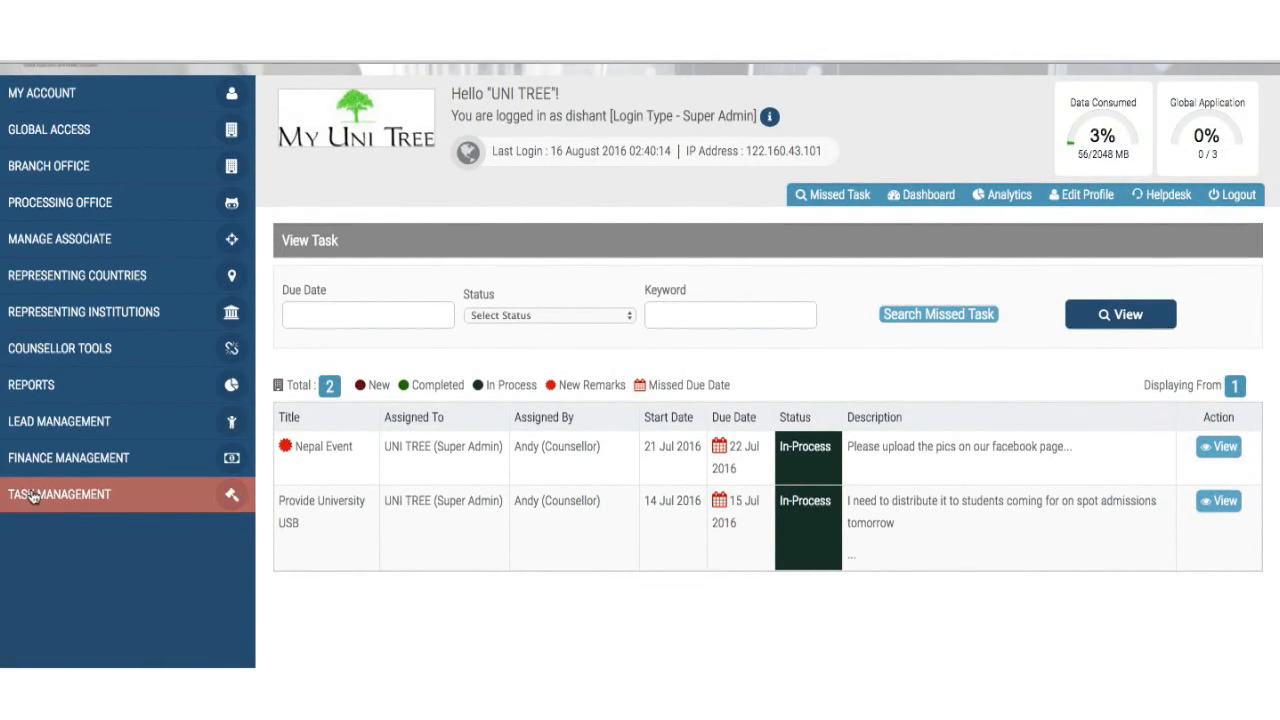
scroll(140, 310, "up", 1)
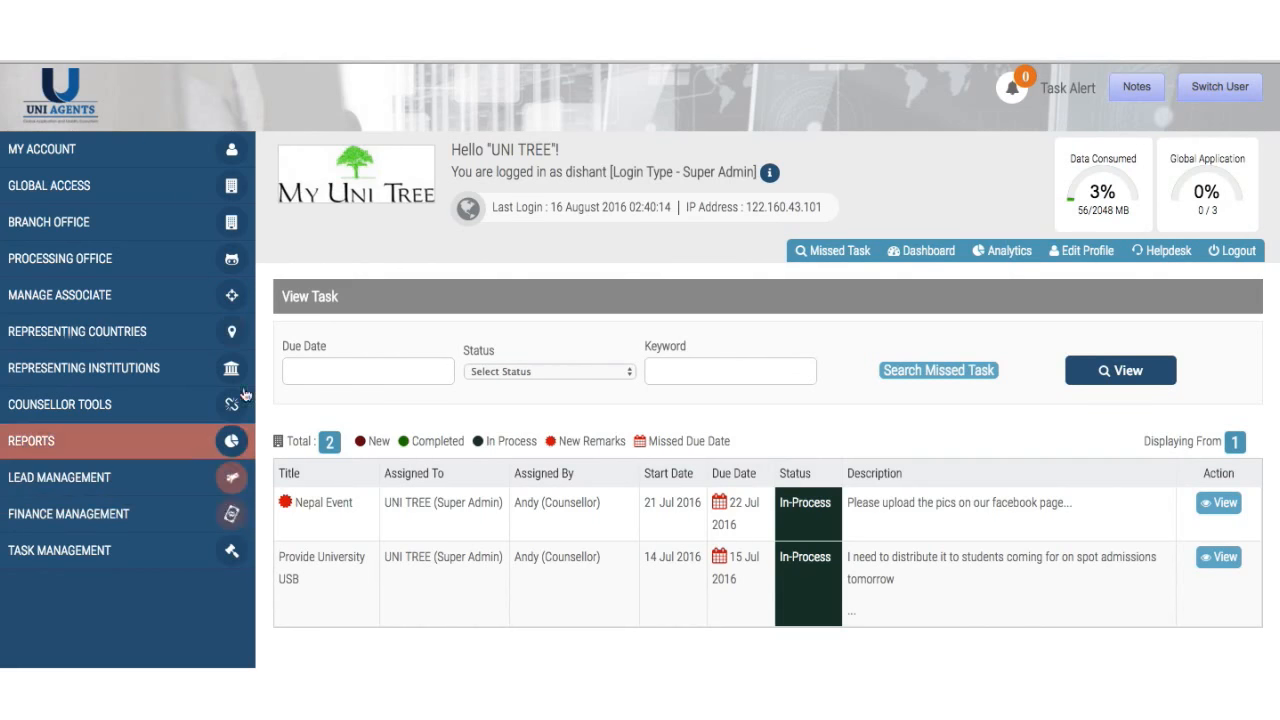
left_click(85, 550)
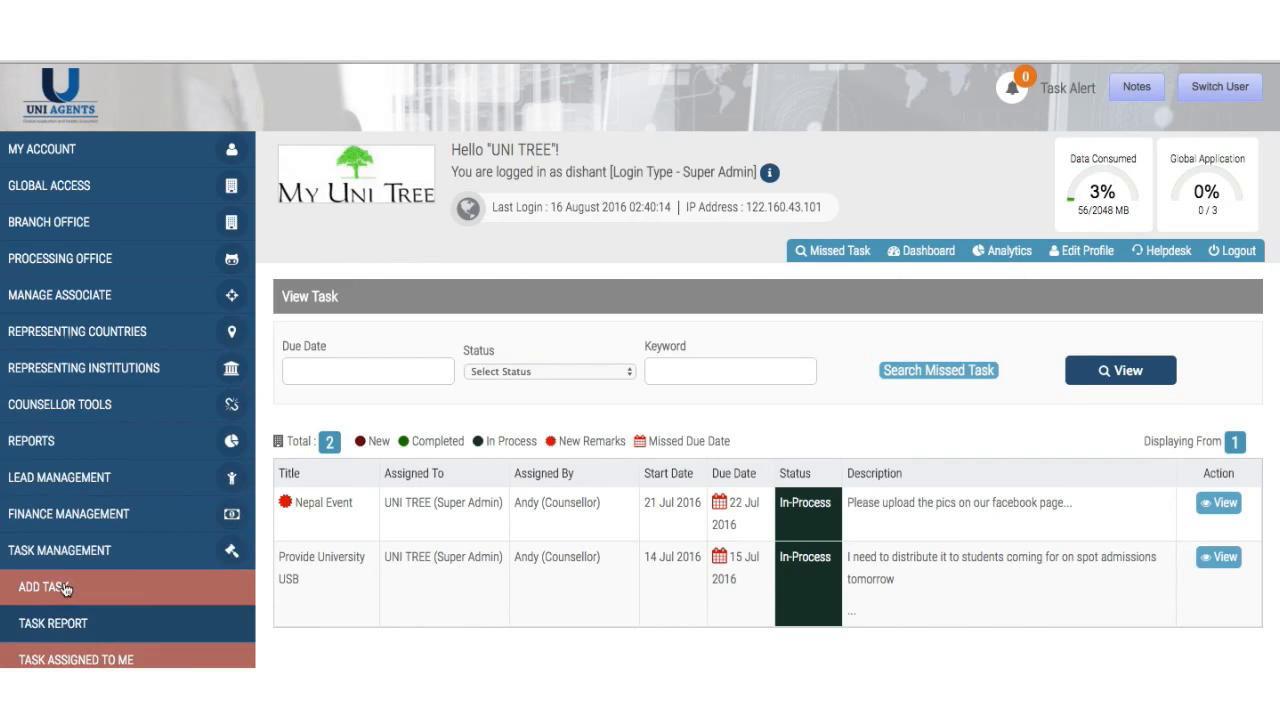
- Start a new task for Branch Office UniTree - Mumbai, running 2016-08-16 to 2016-08-23
left_click(65, 588)
left_click(448, 398)
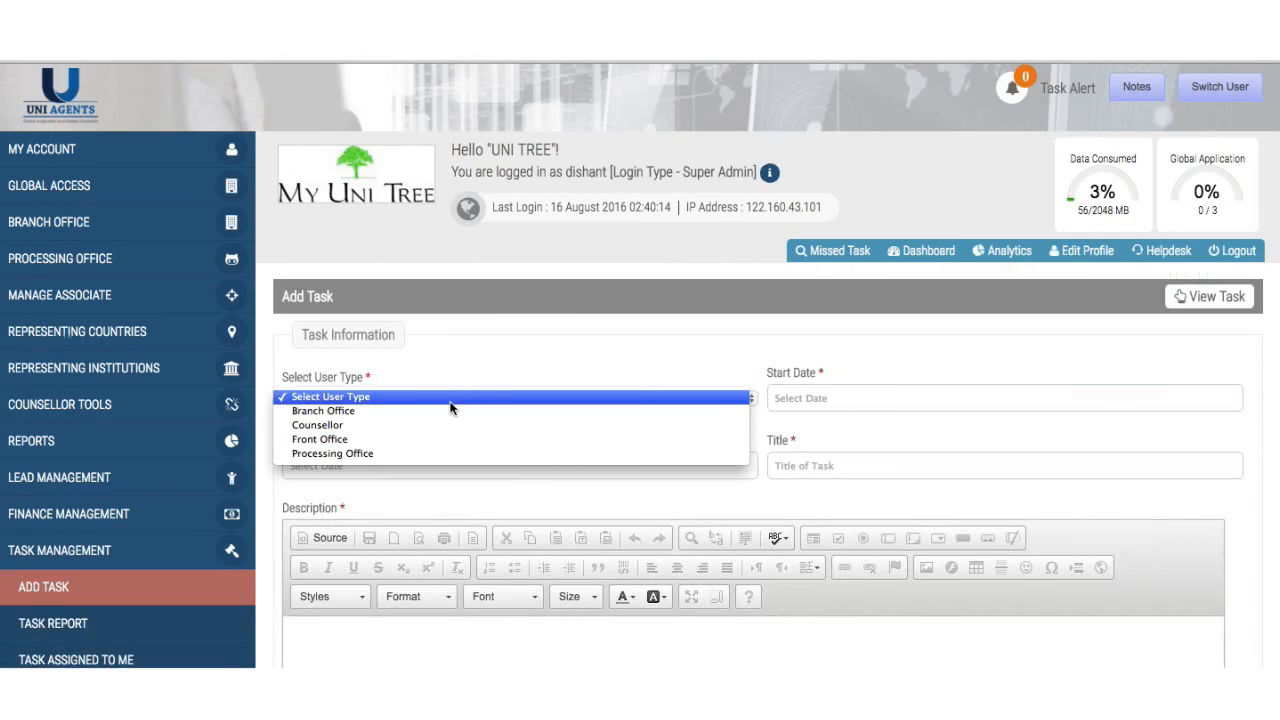
left_click(448, 414)
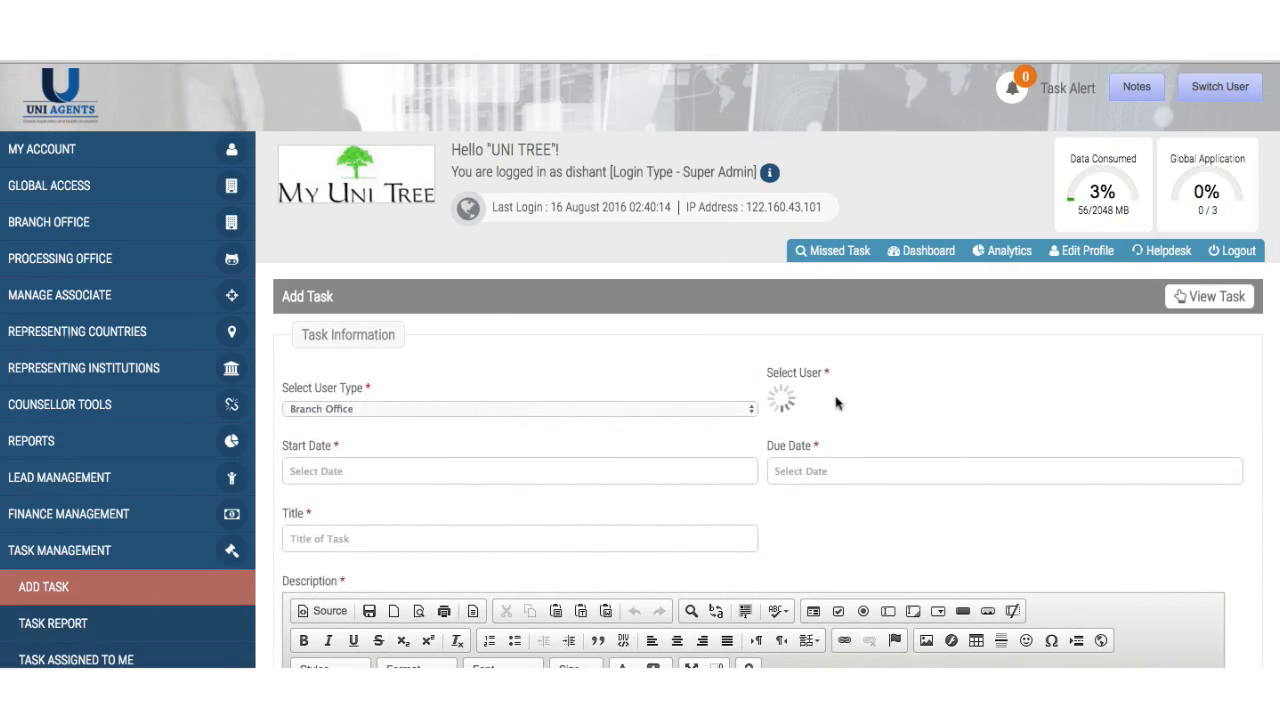
left_click(835, 393)
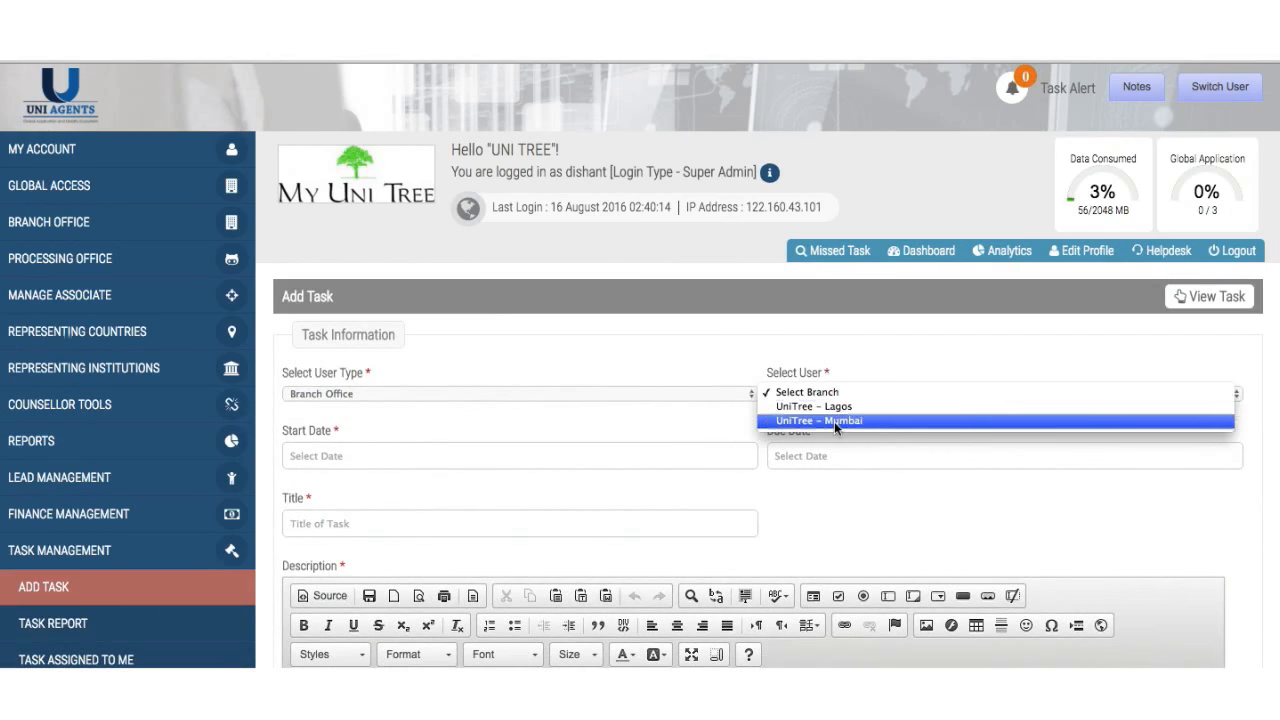
left_click(834, 421)
left_click(450, 456)
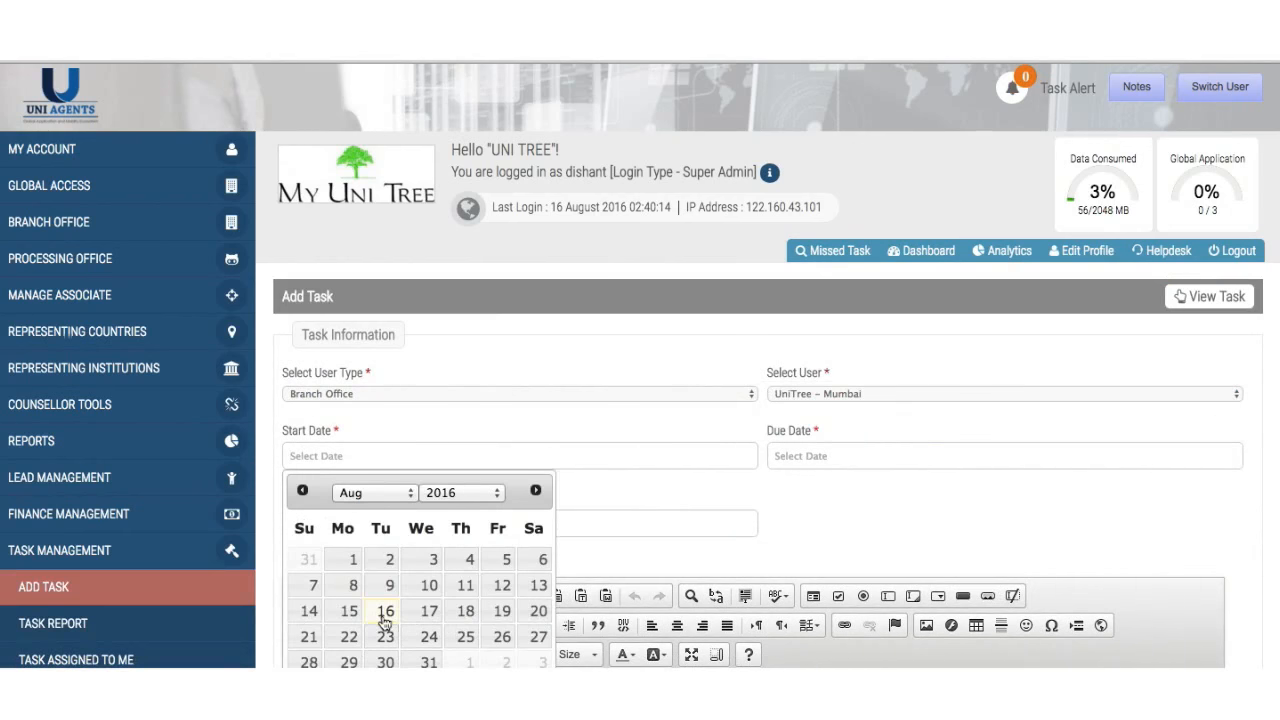
left_click(385, 615)
left_click(801, 457)
left_click(866, 648)
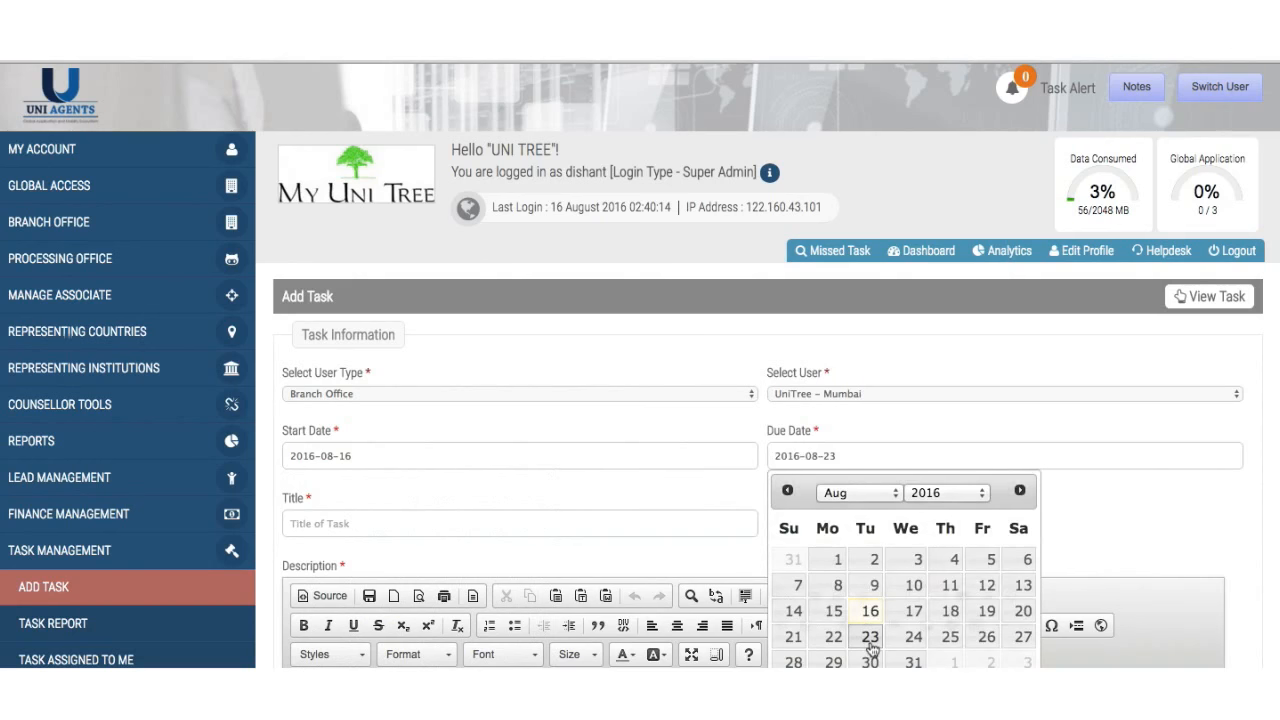
- Title it 'Add new pages on the website', describe it 'Please do XYZ', and submit
left_click(628, 531)
type("Add ")
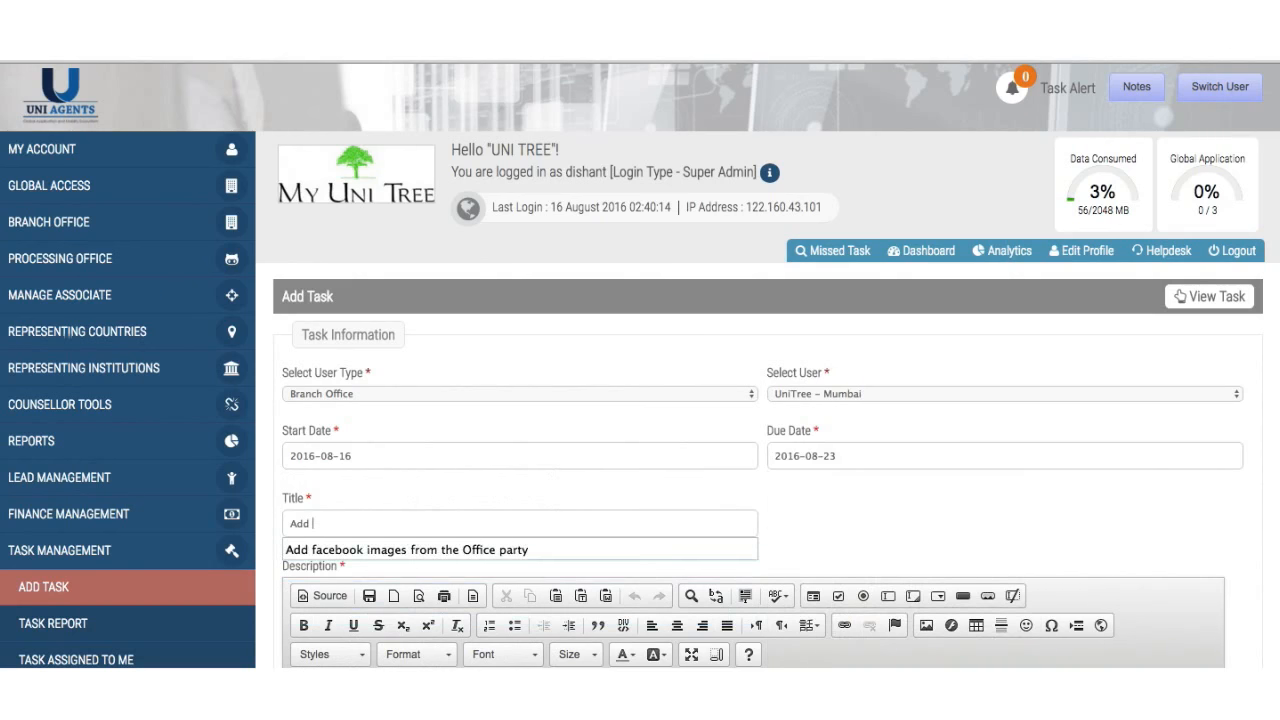
type("new page")
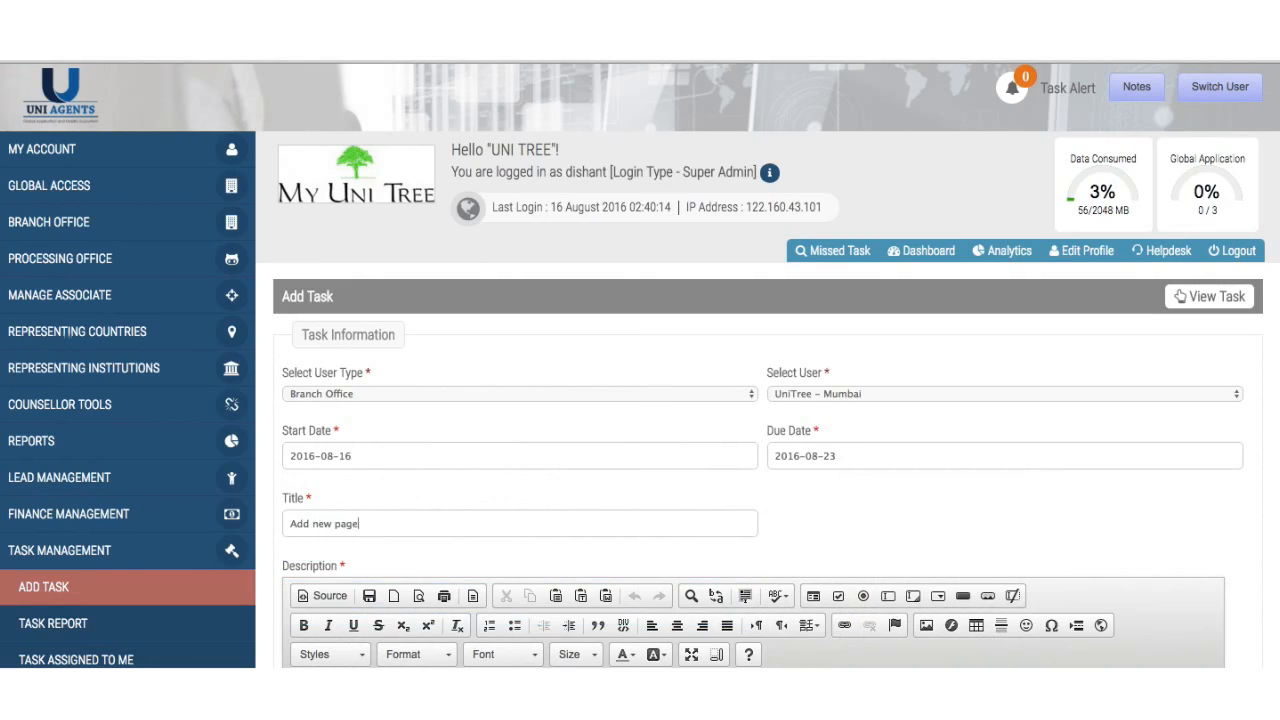
type("s on the website")
scroll(628, 531, "down", 3)
left_click(628, 531)
type("Please")
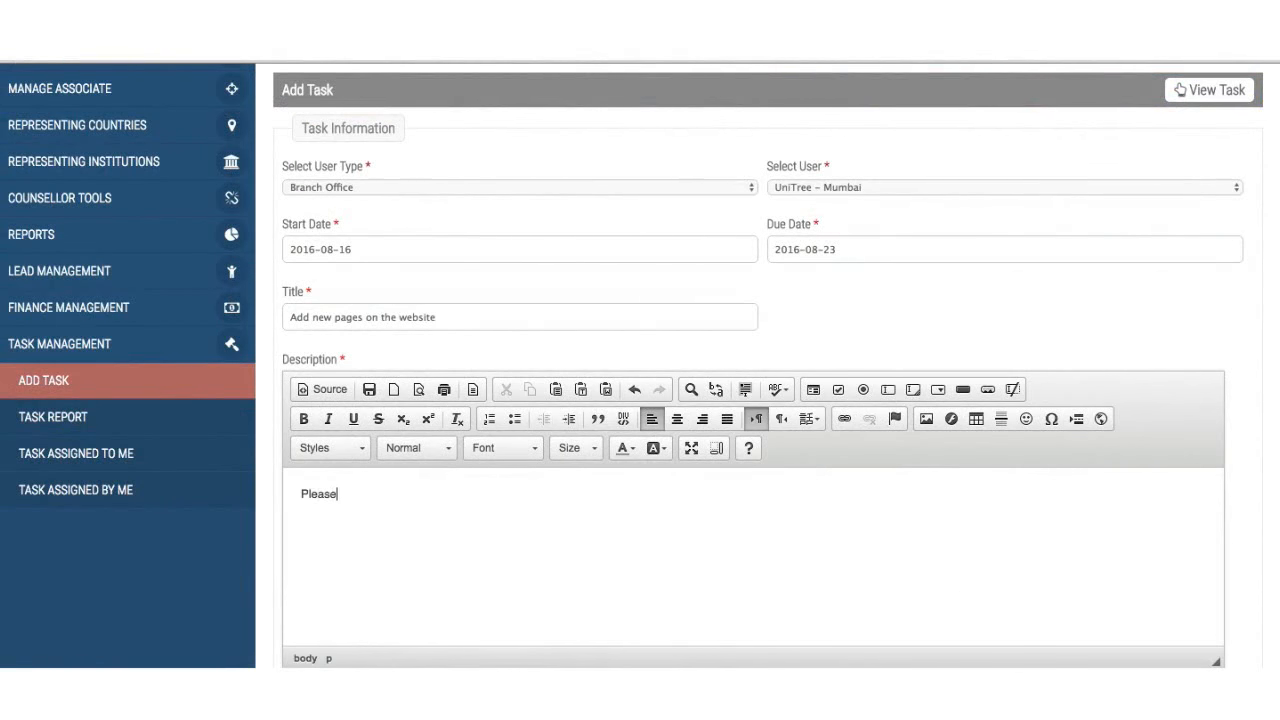
type(" do XYZ")
scroll(640, 400, "down", 3)
left_click(740, 632)
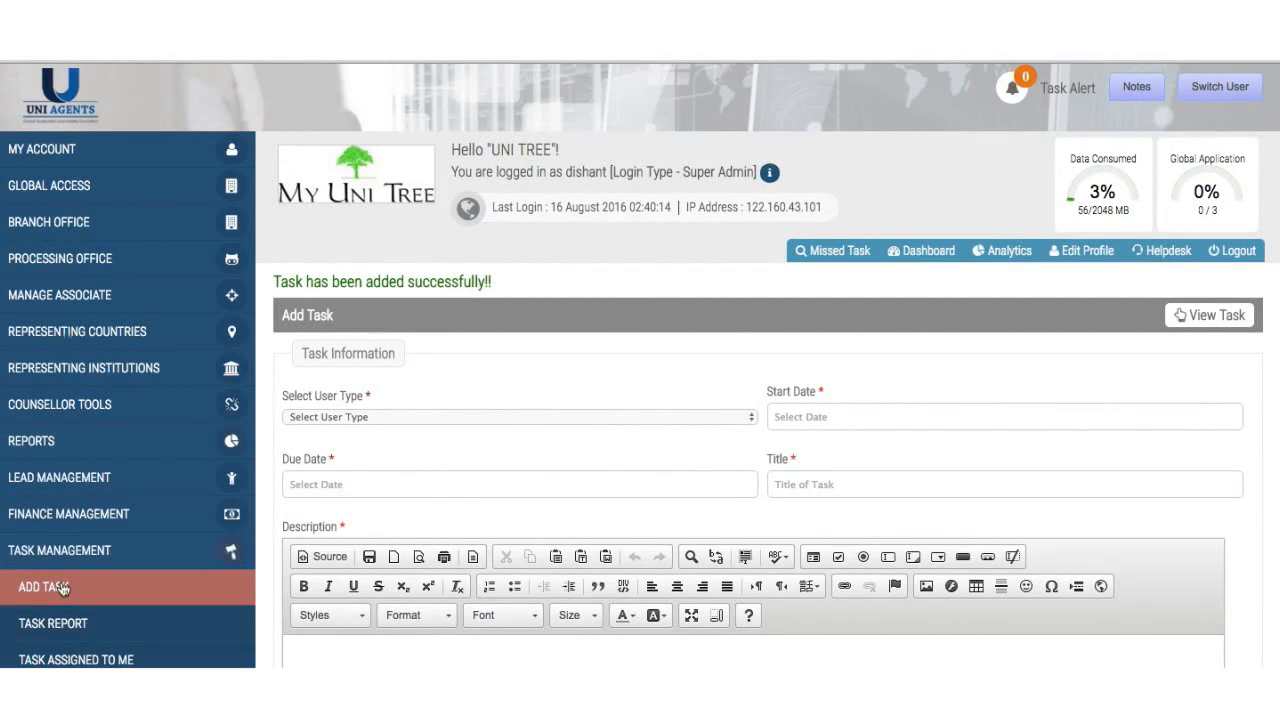
- In personal notes, add a new line under the existing note reminding to call a contact
left_click(70, 551)
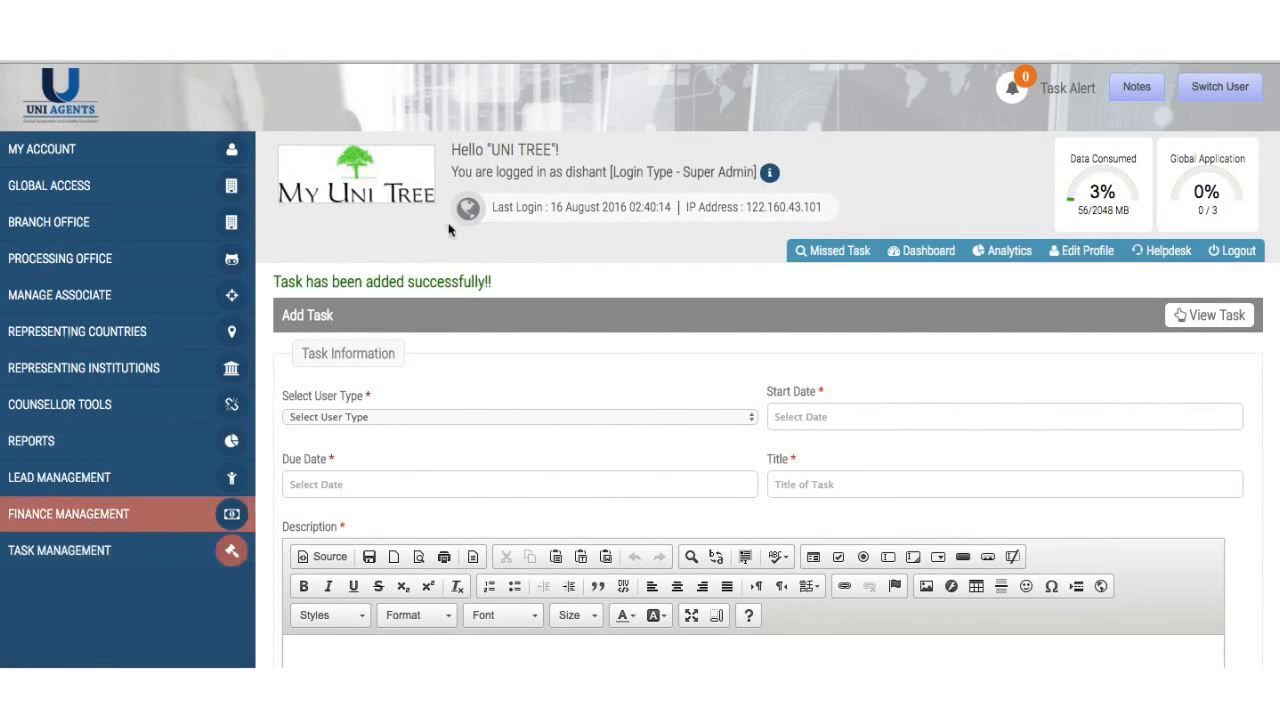
left_click(1149, 96)
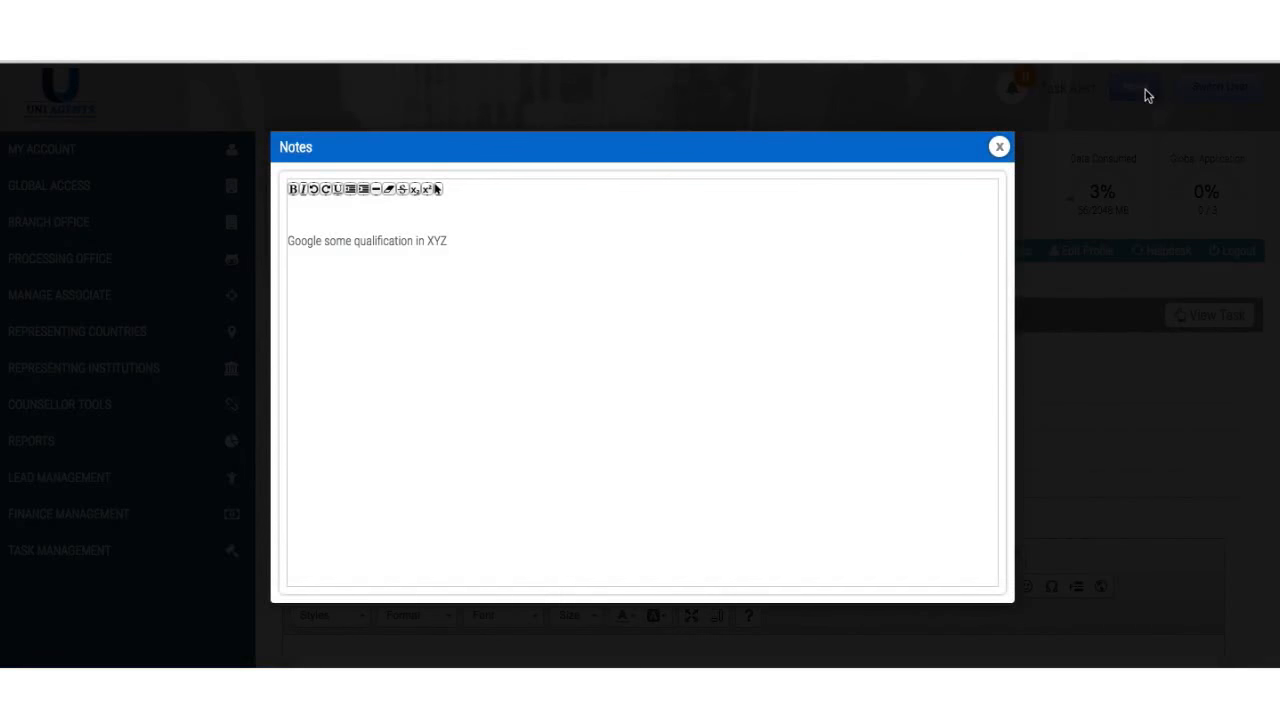
left_click(635, 289)
key("Return")
key("Return")
type("jag")
key("BackSpace")
key("BackSpace")
type("I need to call mr Bhushan")
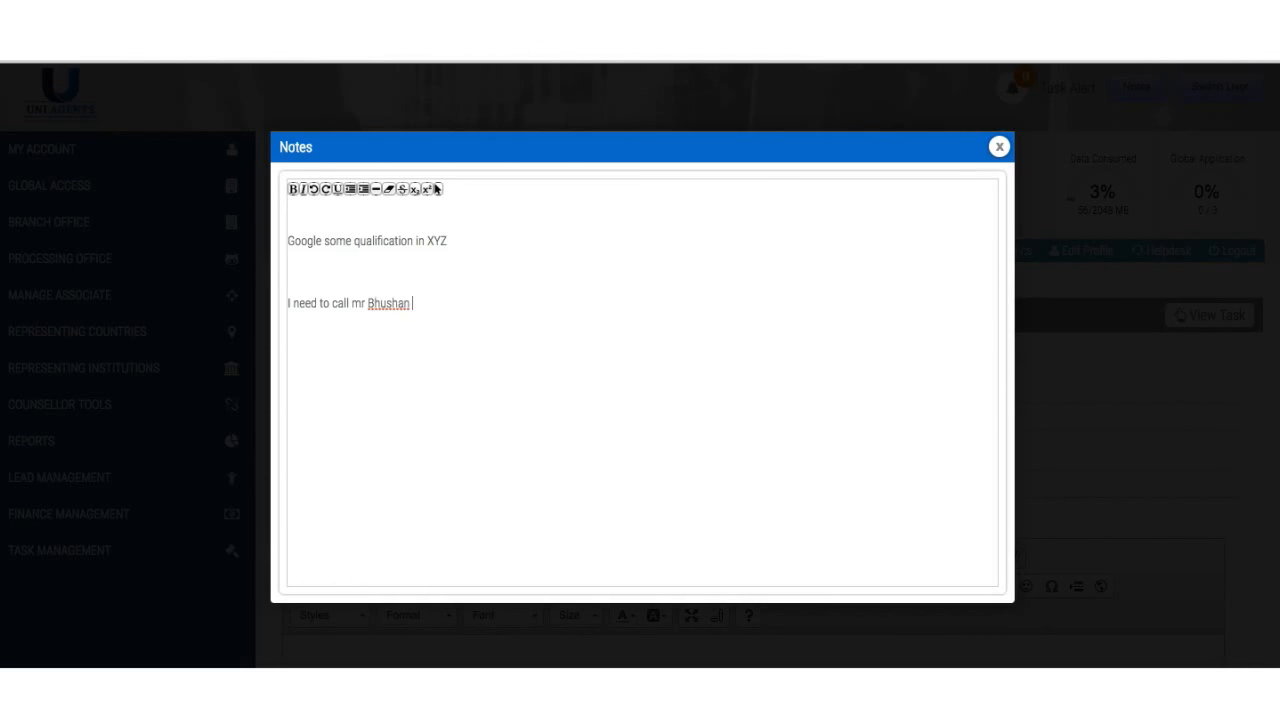
left_click(999, 148)
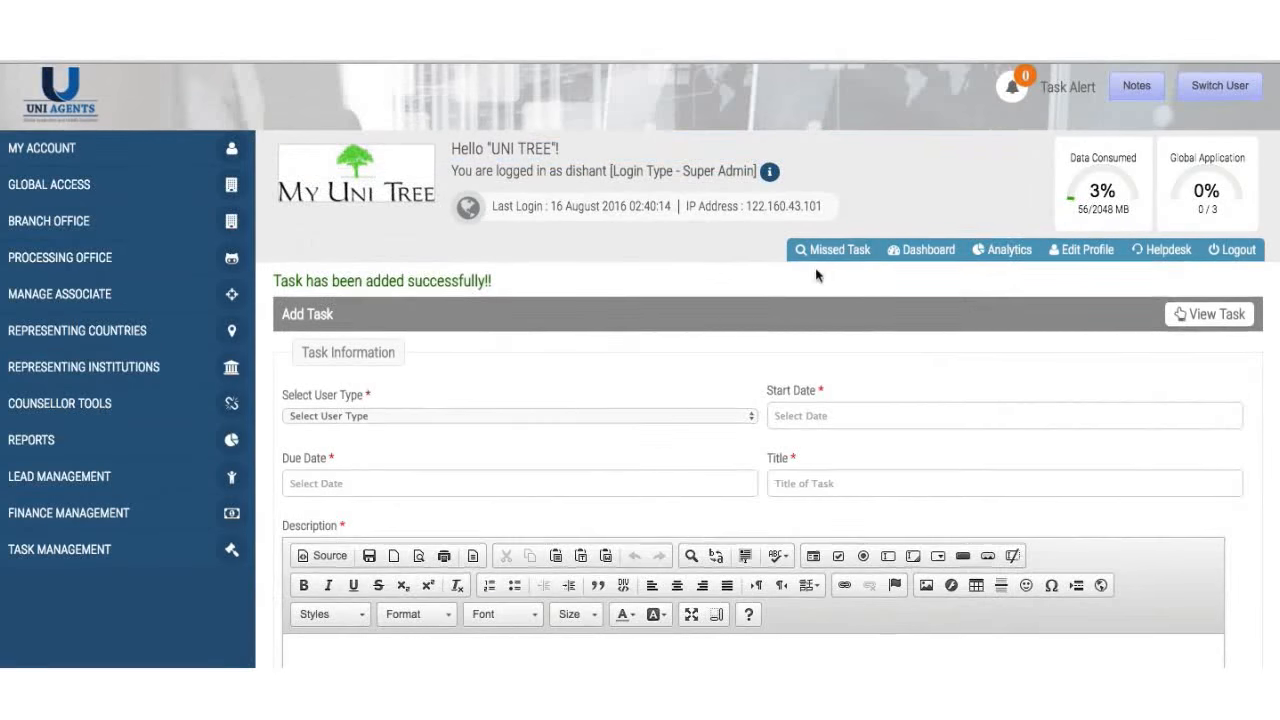
- Reopen the notes to verify the reminder was saved, then close them
scroll(817, 274, "down", 2)
scroll(817, 274, "up", 2)
scroll(1045, 222, "up", 1)
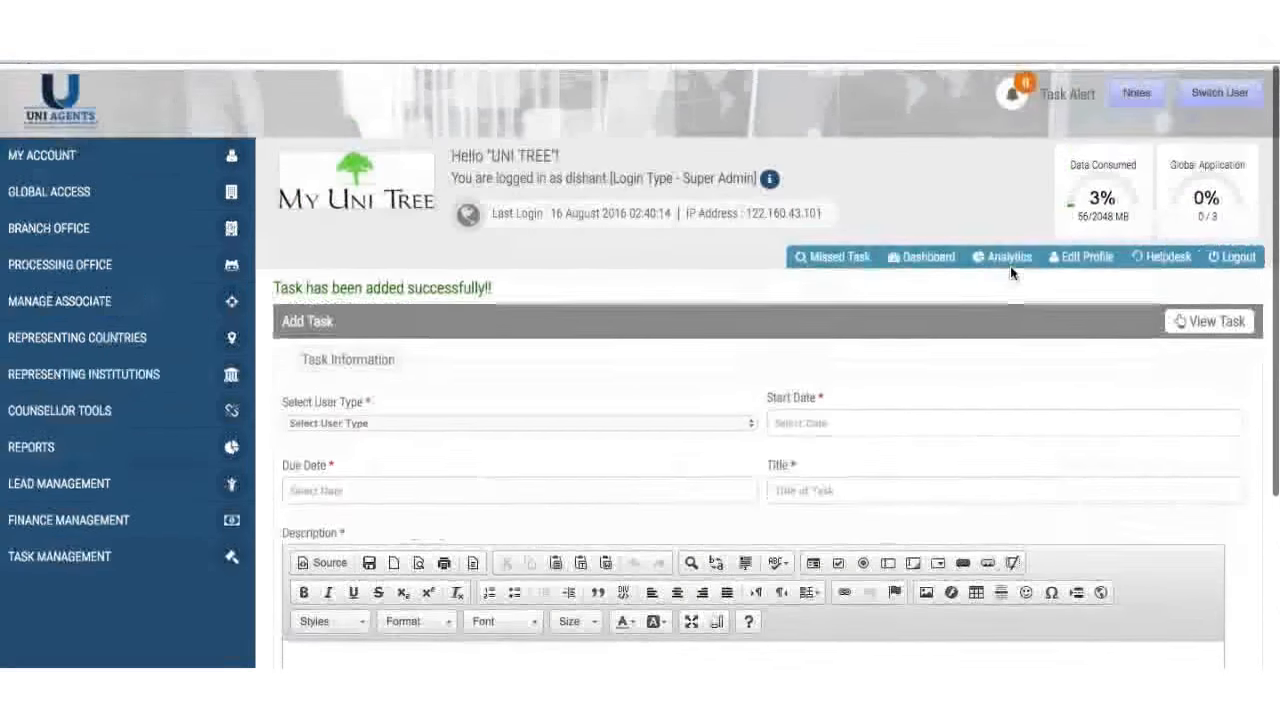
left_click(1139, 88)
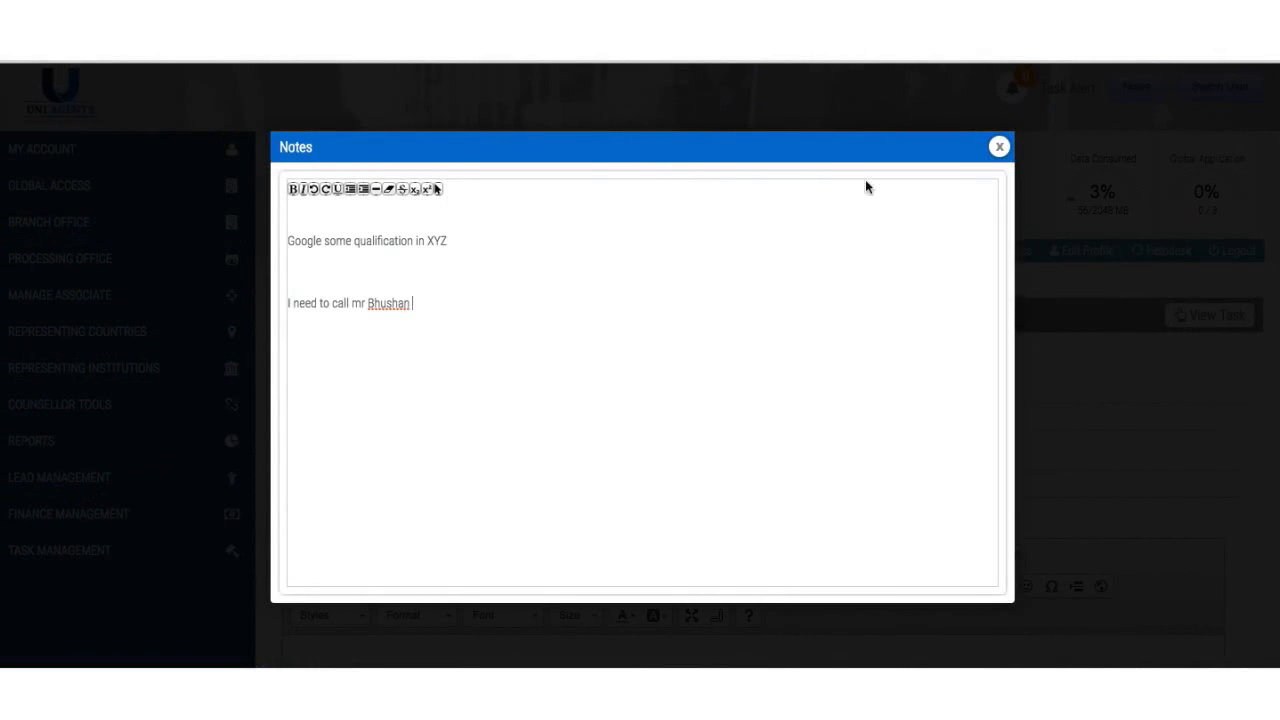
left_click(999, 147)
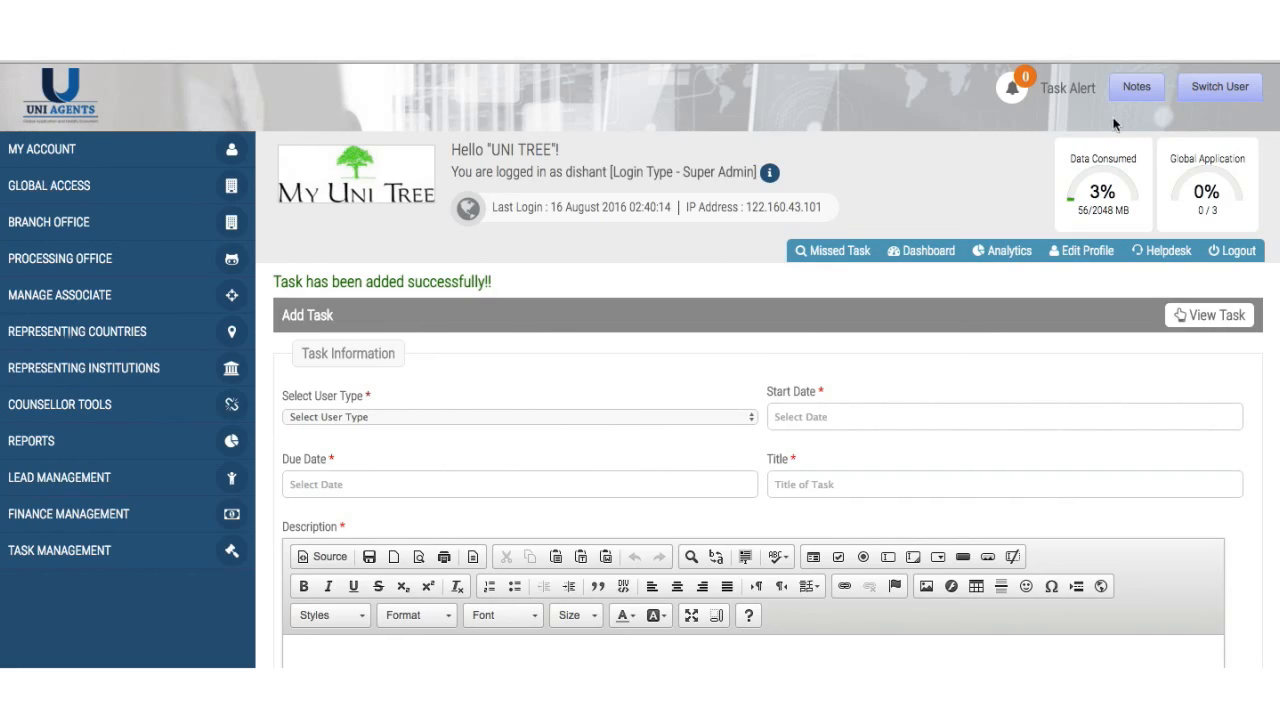
left_click(1219, 88)
scroll(1000, 223, "down", 1)
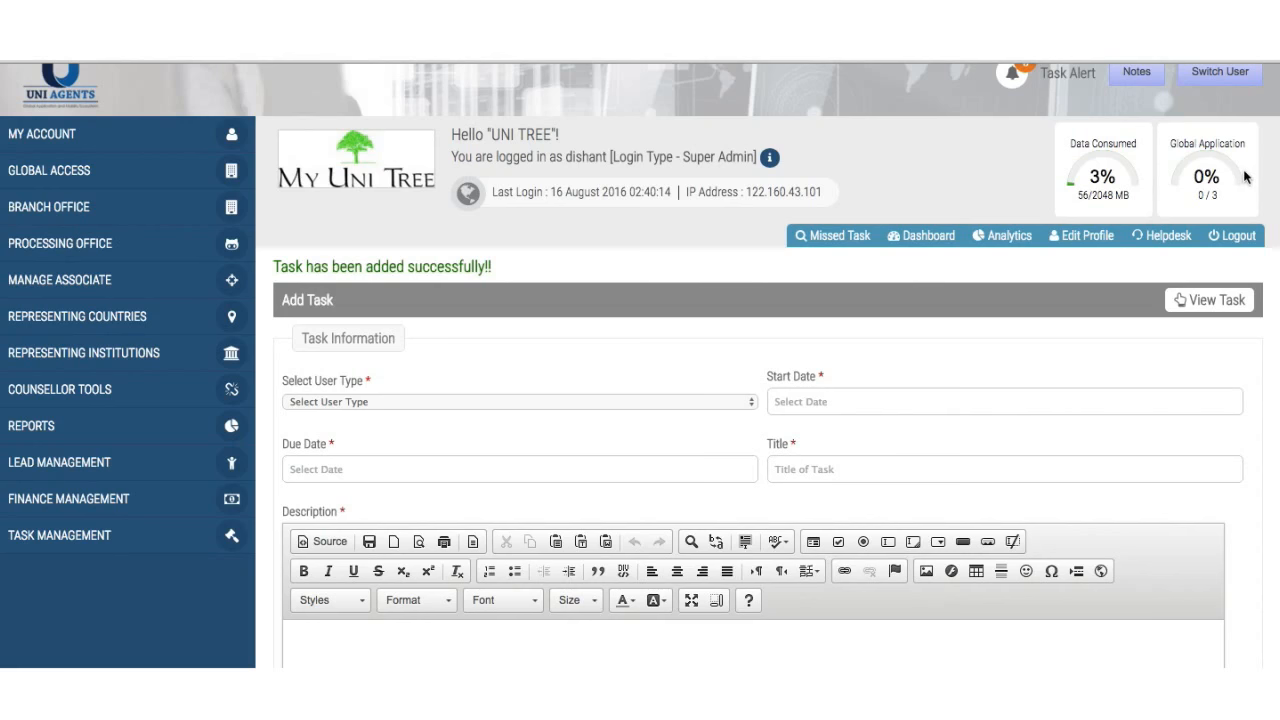
- View Missed Task, then Dashboard, then review the Analytics page's insufficient-data notice
left_click(840, 236)
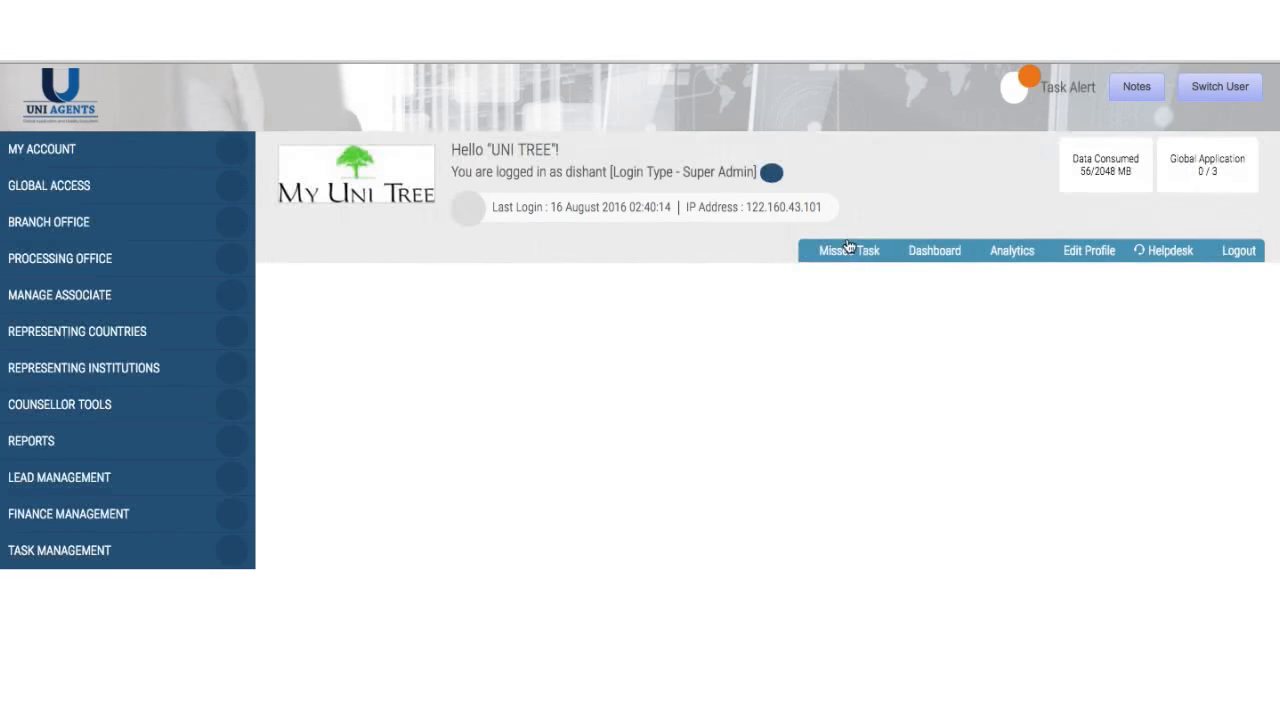
left_click(930, 255)
left_click(1017, 257)
scroll(848, 553, "down", 3)
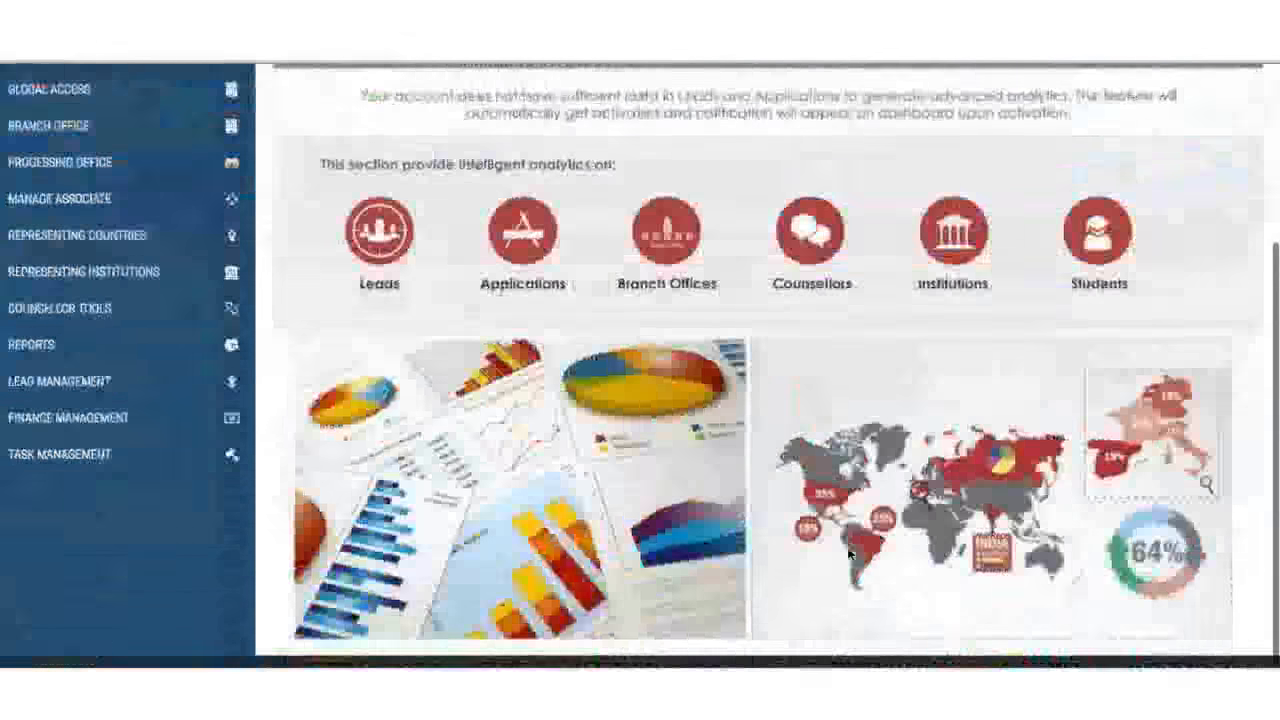
scroll(848, 553, "up", 3)
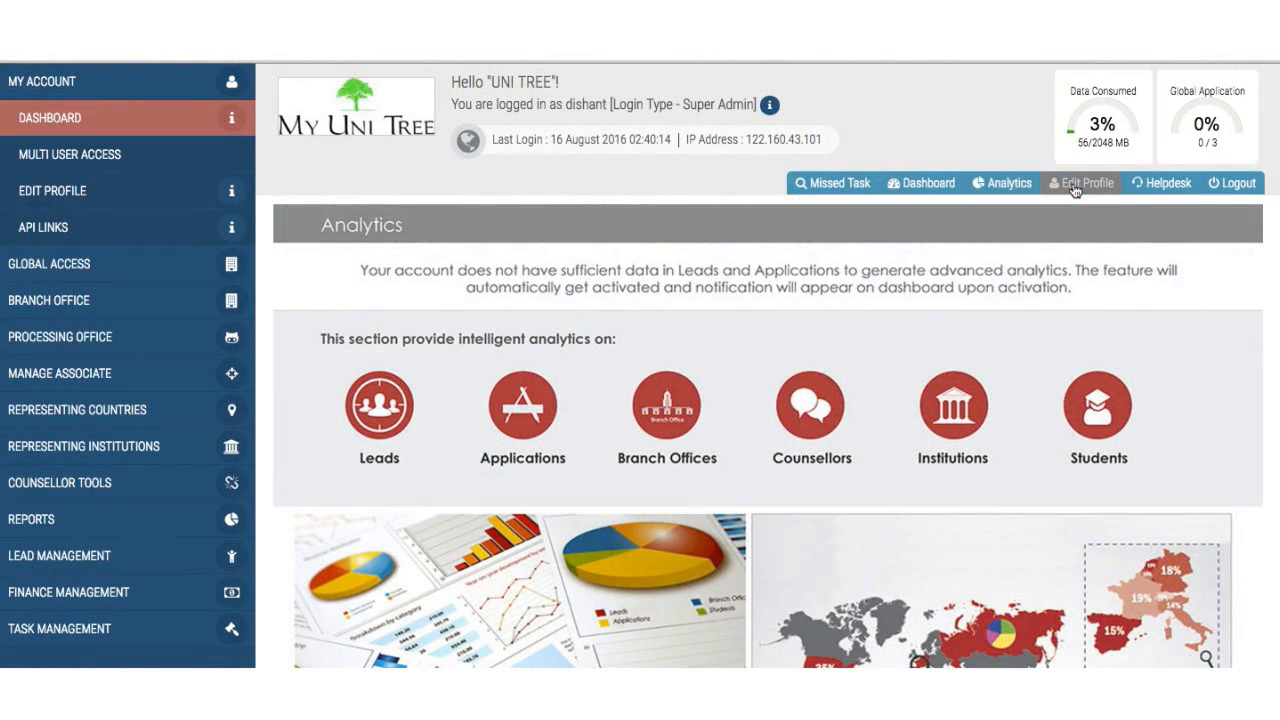
- From Helpdesk, start a support ticket with Agent selected as user type
left_click(1155, 183)
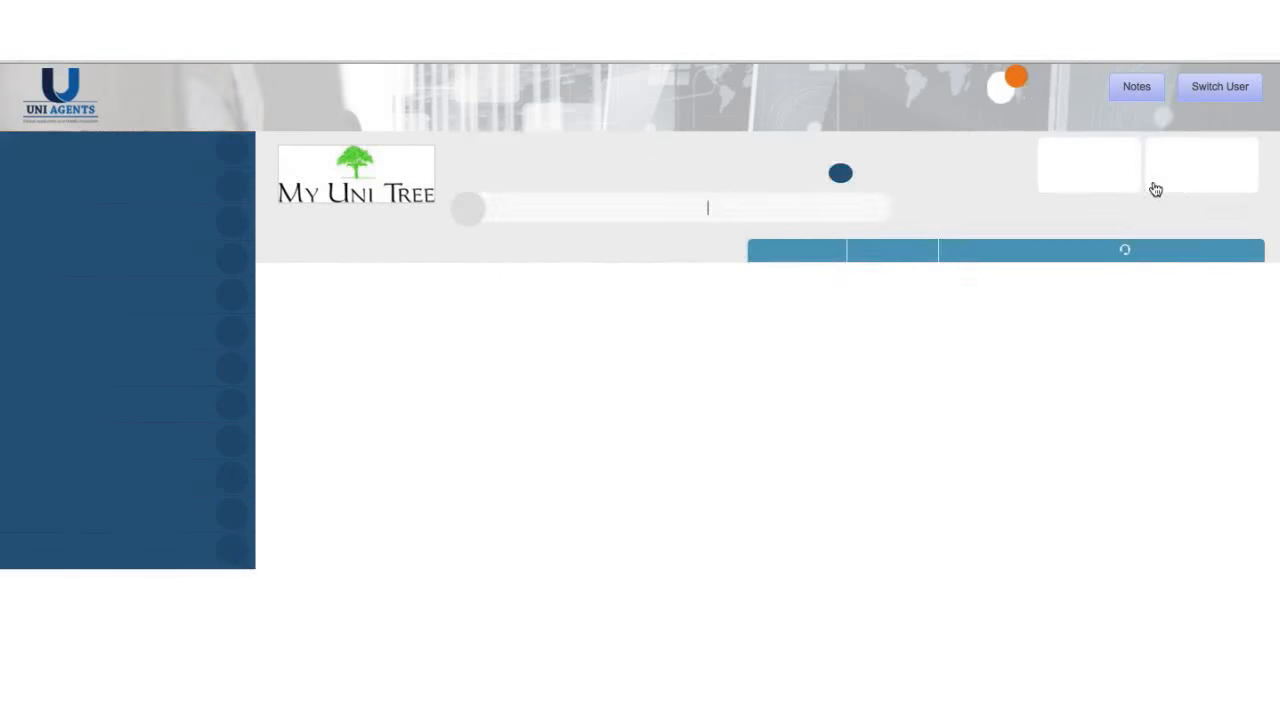
scroll(420, 555, "down", 3)
scroll(412, 557, "down", 1)
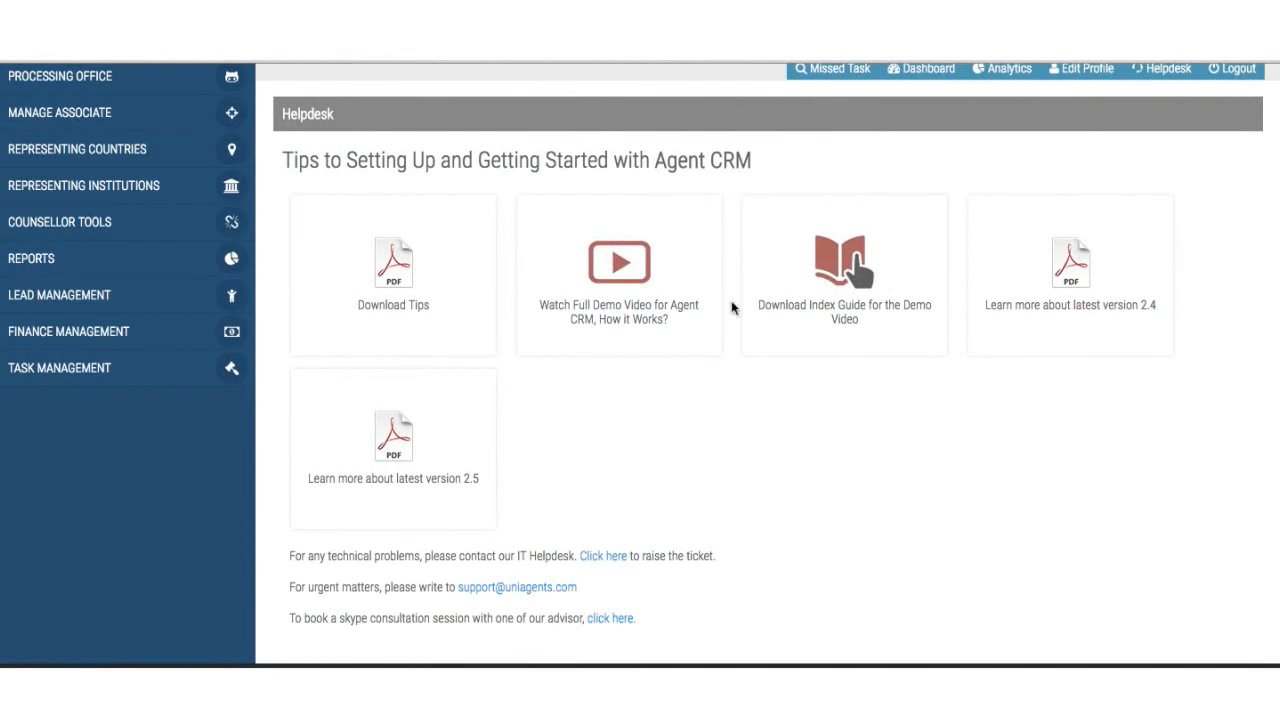
scroll(690, 400, "down", 1)
left_click(597, 563)
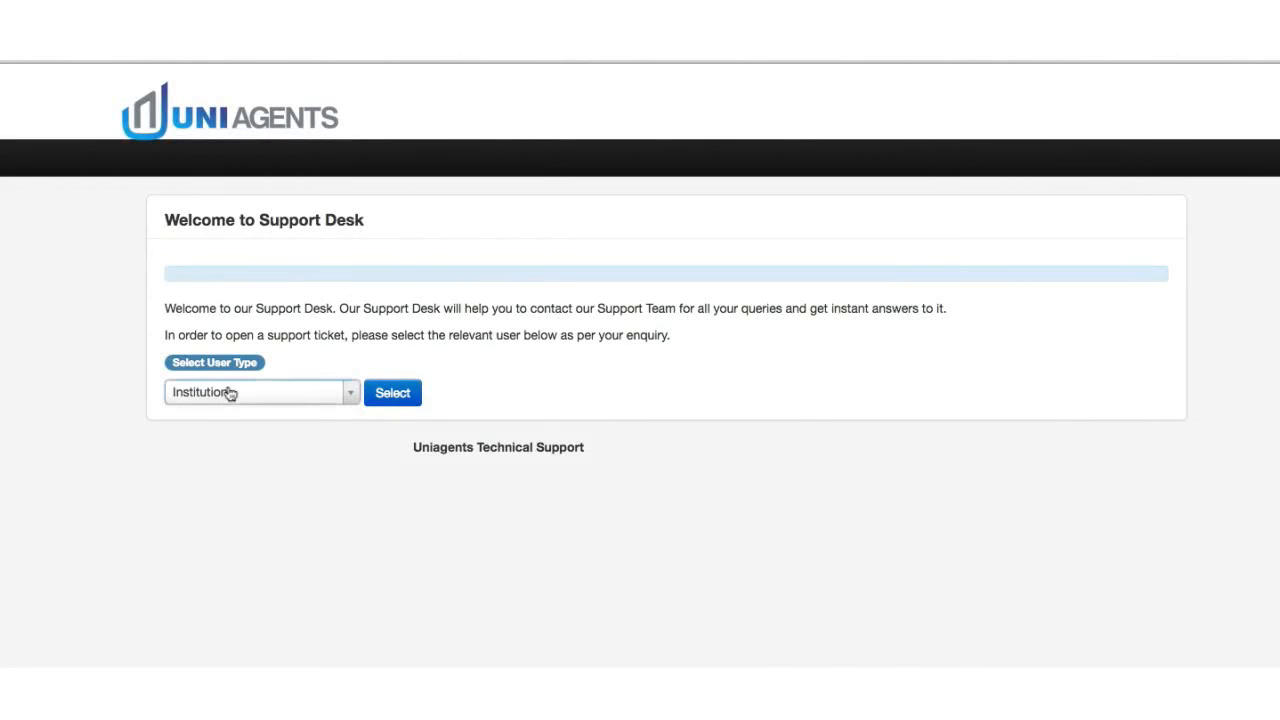
left_click(229, 393)
left_click(237, 469)
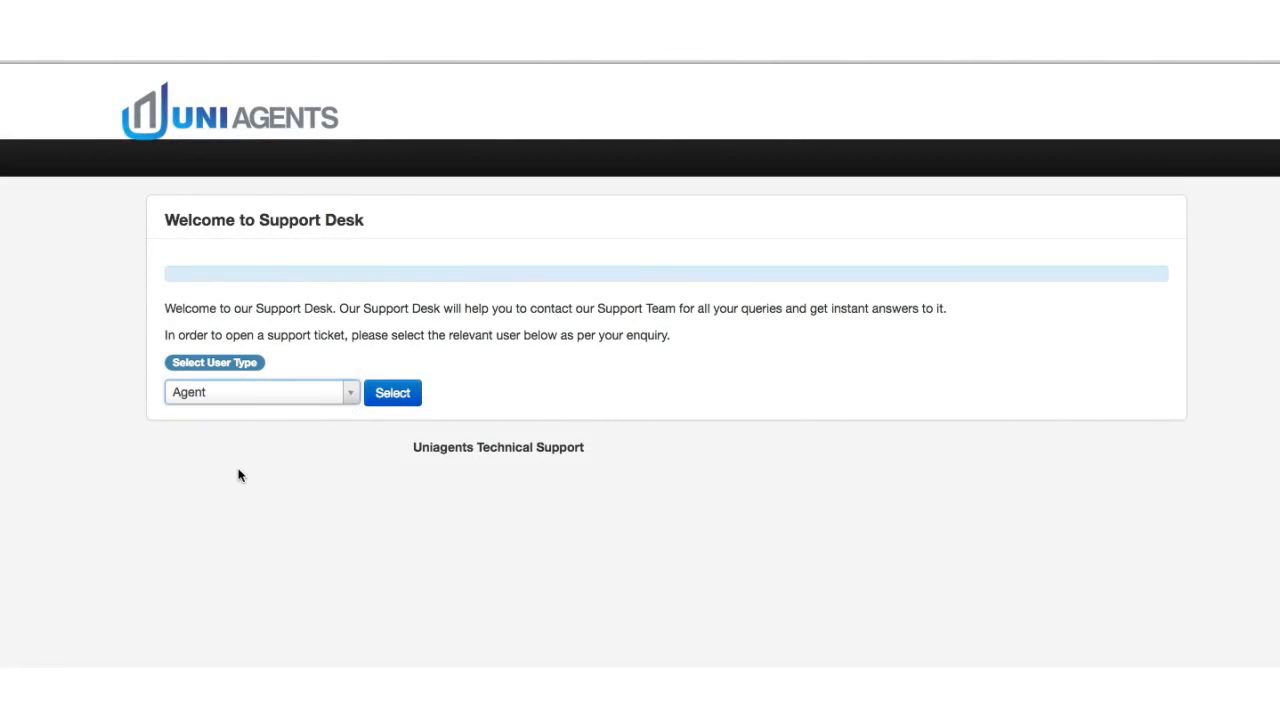
left_click(393, 401)
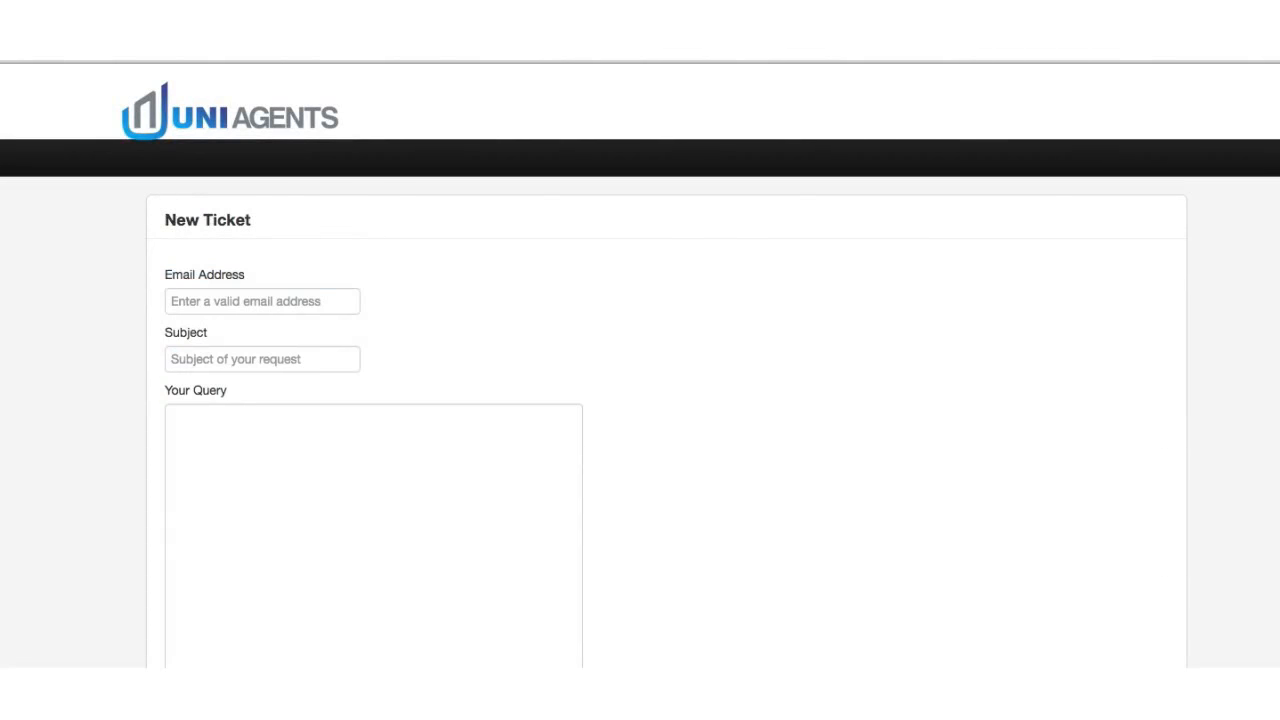
- Move through the e-mail, subject and query fields to the Priority dropdown
left_click(277, 305)
left_click(260, 358)
left_click(236, 439)
scroll(226, 471, "down", 2)
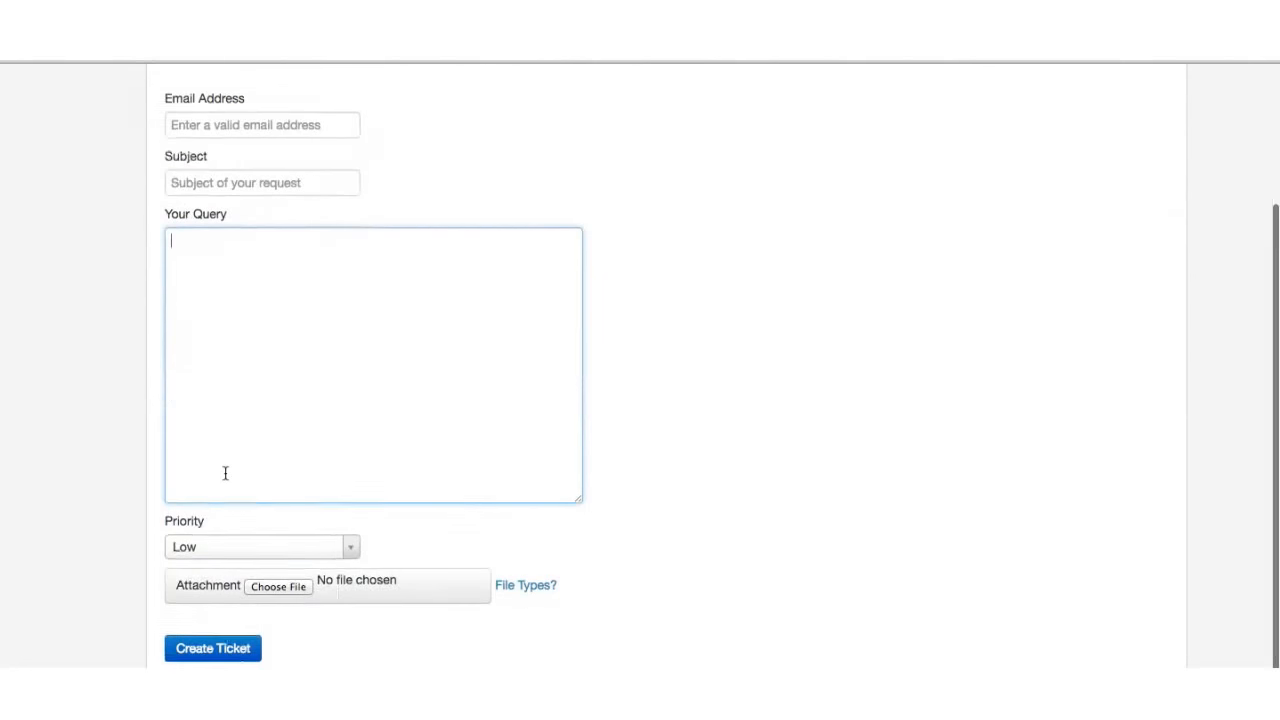
left_click(213, 552)
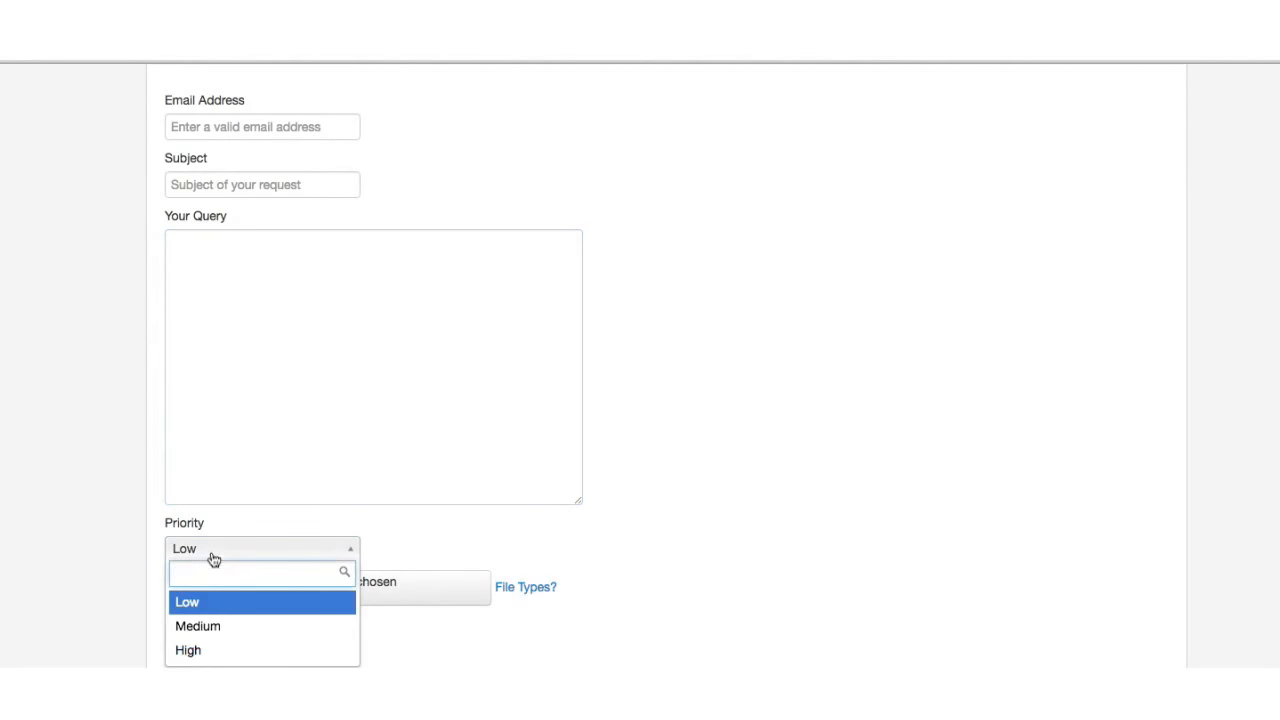
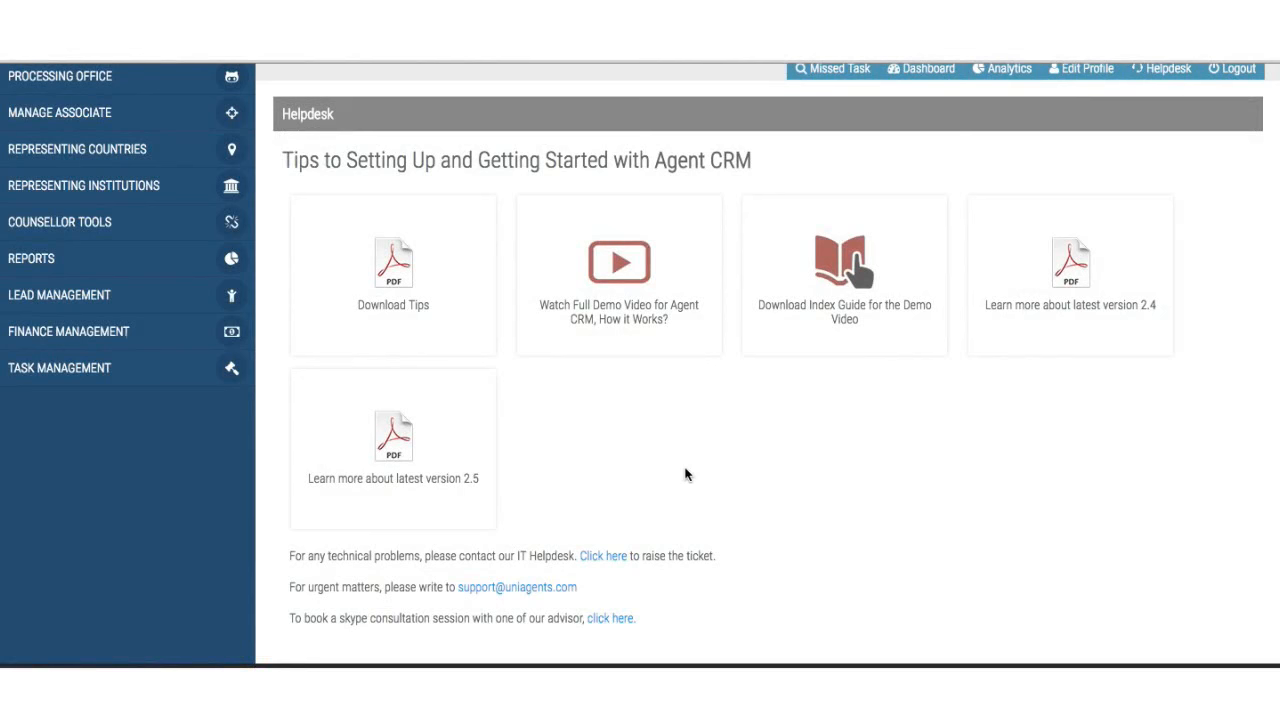
- Leave the Helpdesk page and return to the Dashboard
scroll(686, 475, "up", 3)
scroll(686, 475, "down", 3)
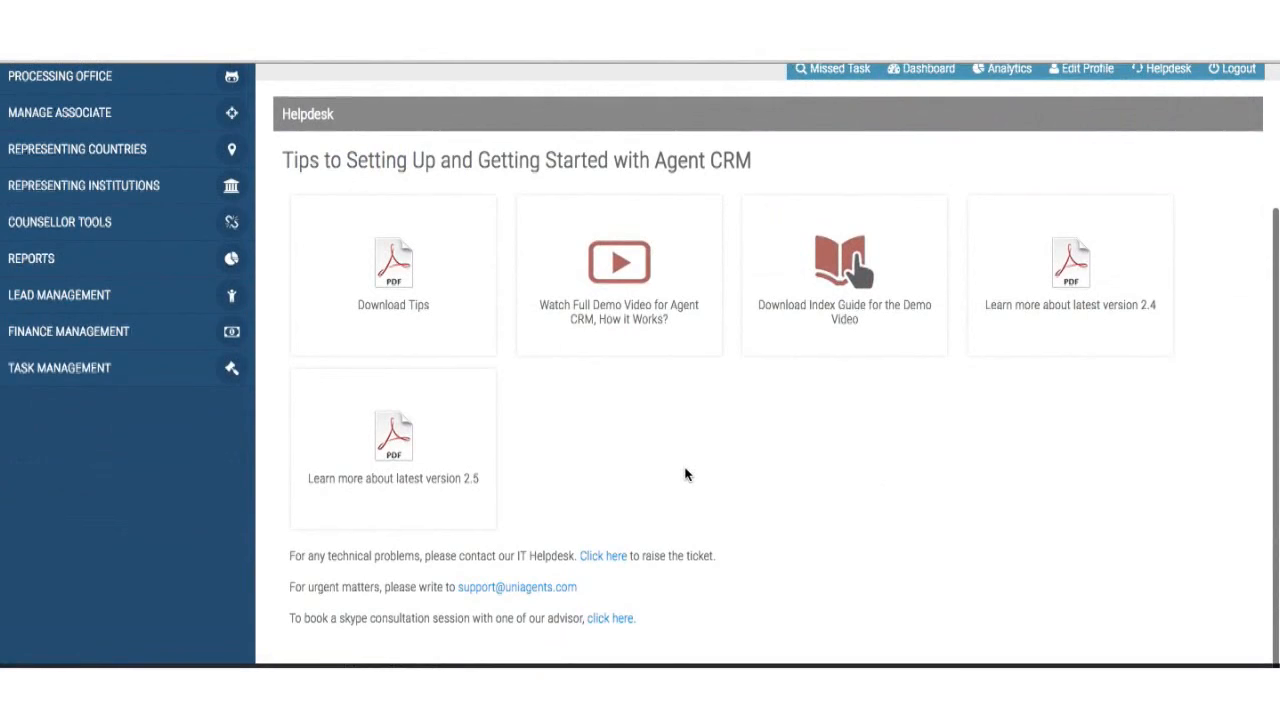
scroll(686, 475, "up", 3)
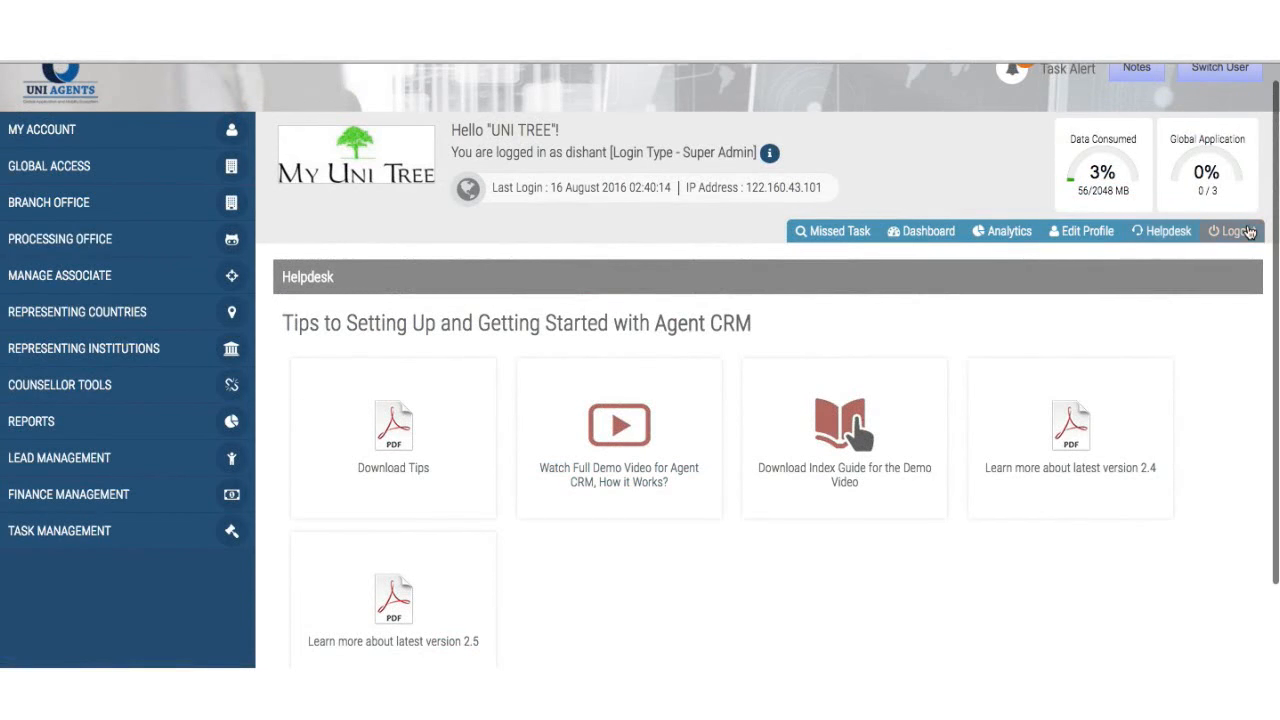
scroll(922, 487, "down", 3)
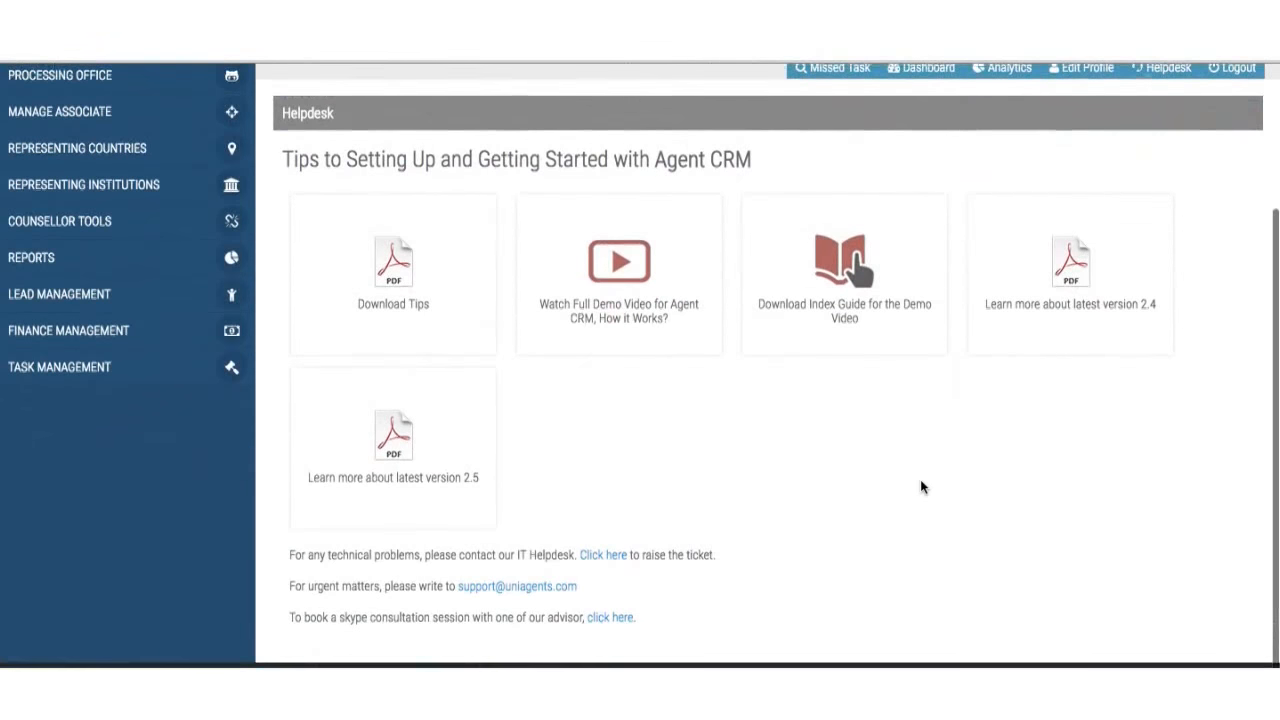
scroll(922, 487, "up", 3)
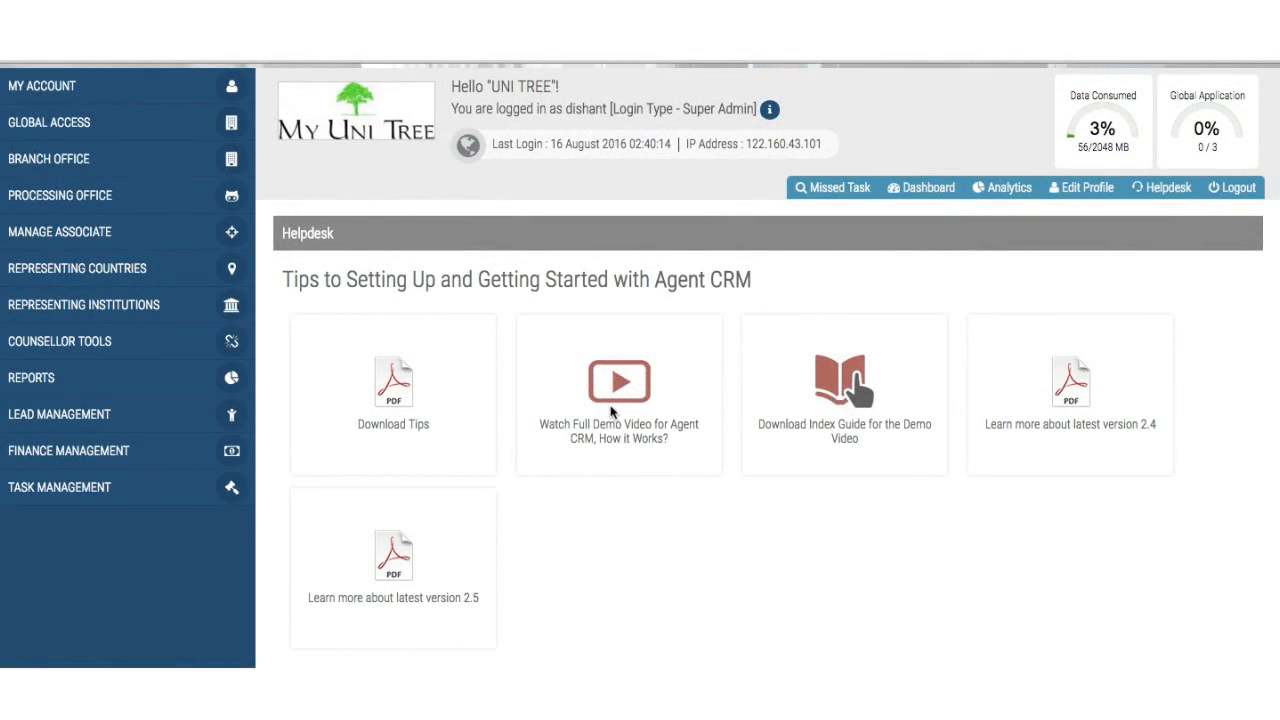
scroll(610, 412, "down", 3)
scroll(610, 412, "up", 5)
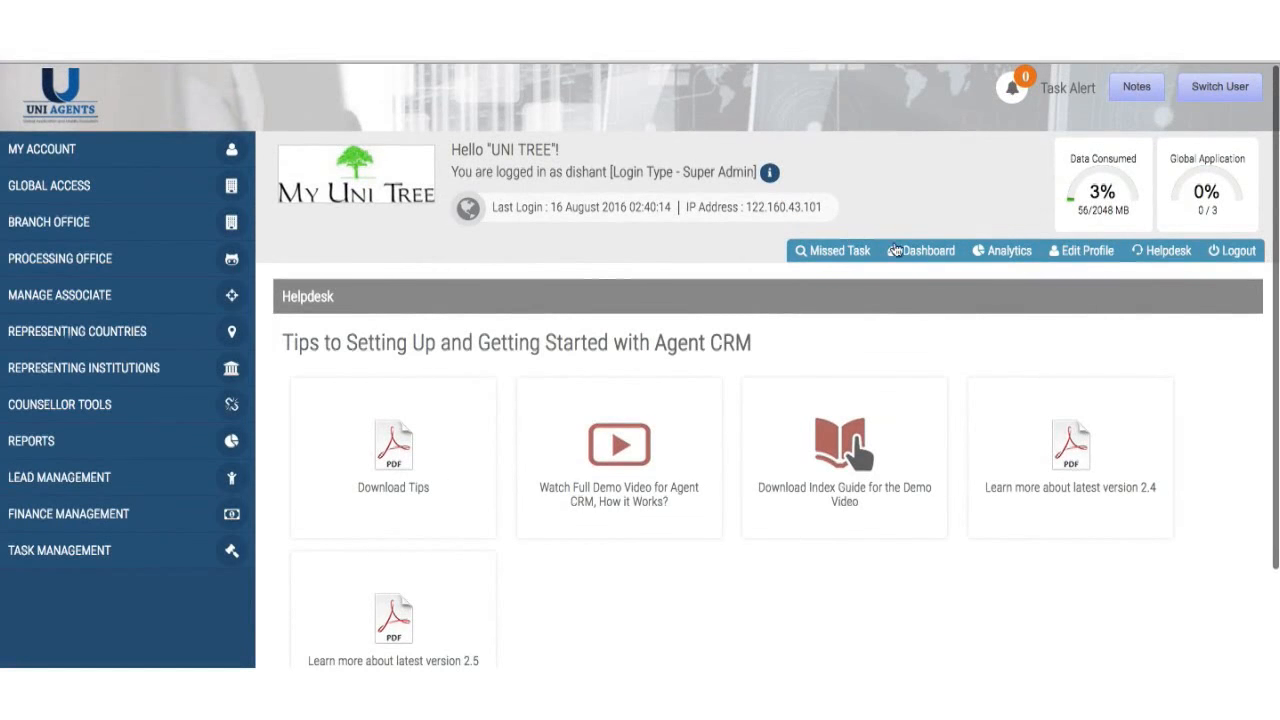
left_click(901, 254)
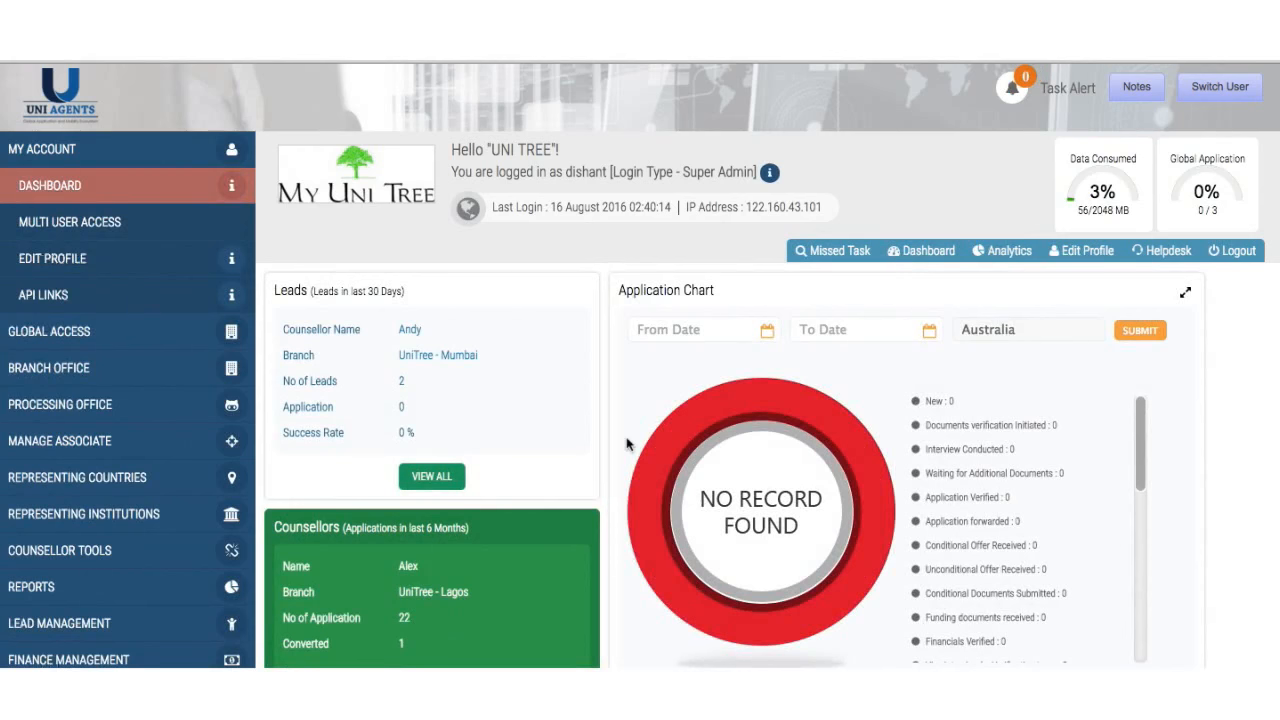
- Review the Dashboard's leads, counsellors and Application Chart, then start picking the chart's From Date
scroll(630, 446, "down", 2)
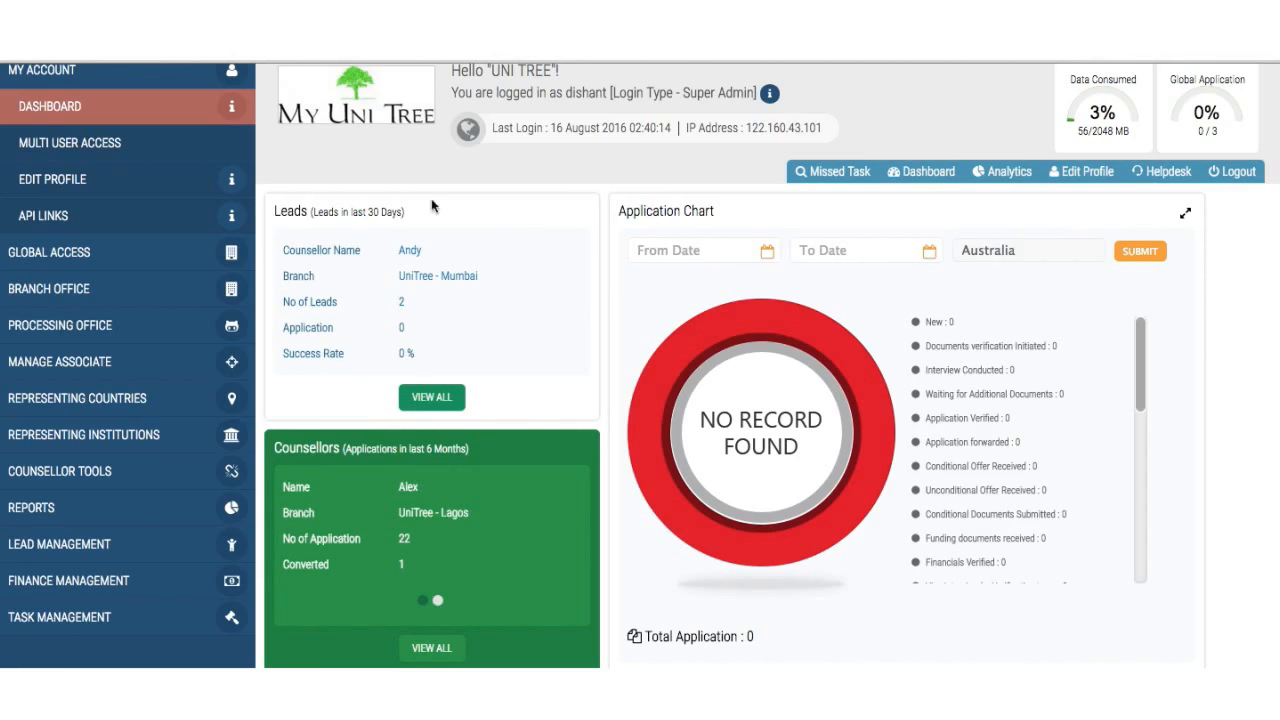
scroll(852, 233, "down", 3)
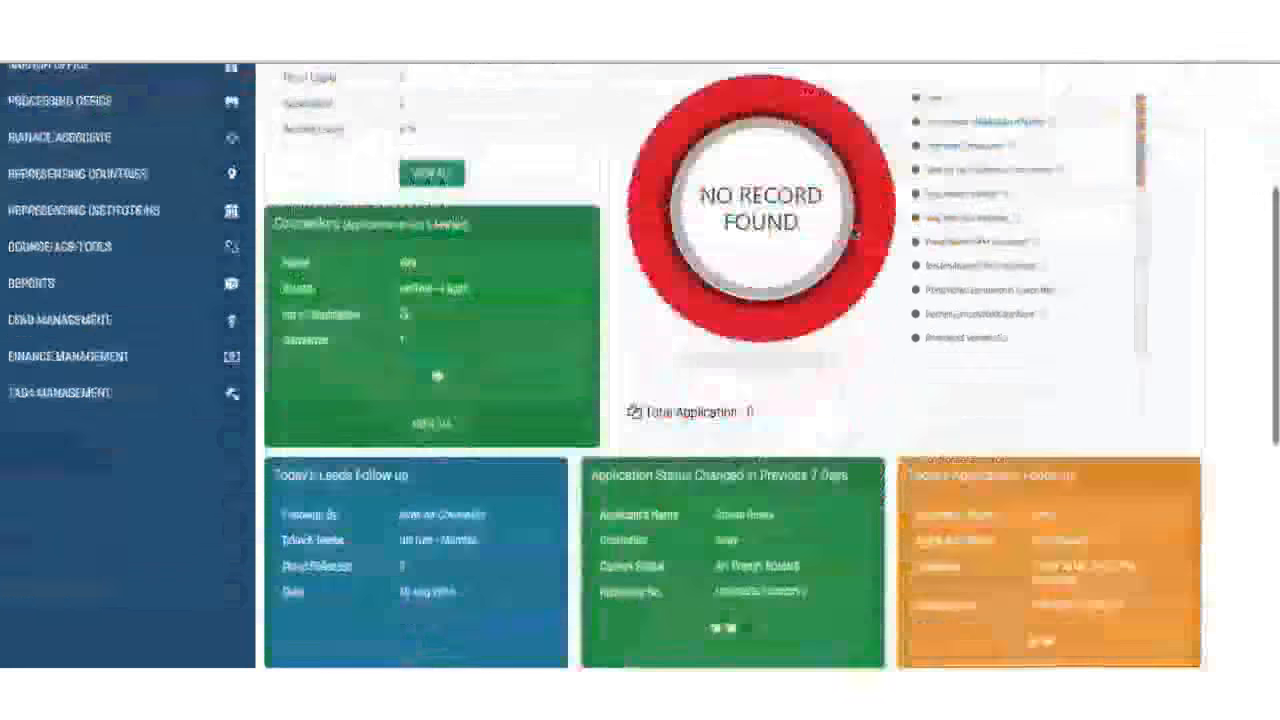
scroll(852, 233, "up", 3)
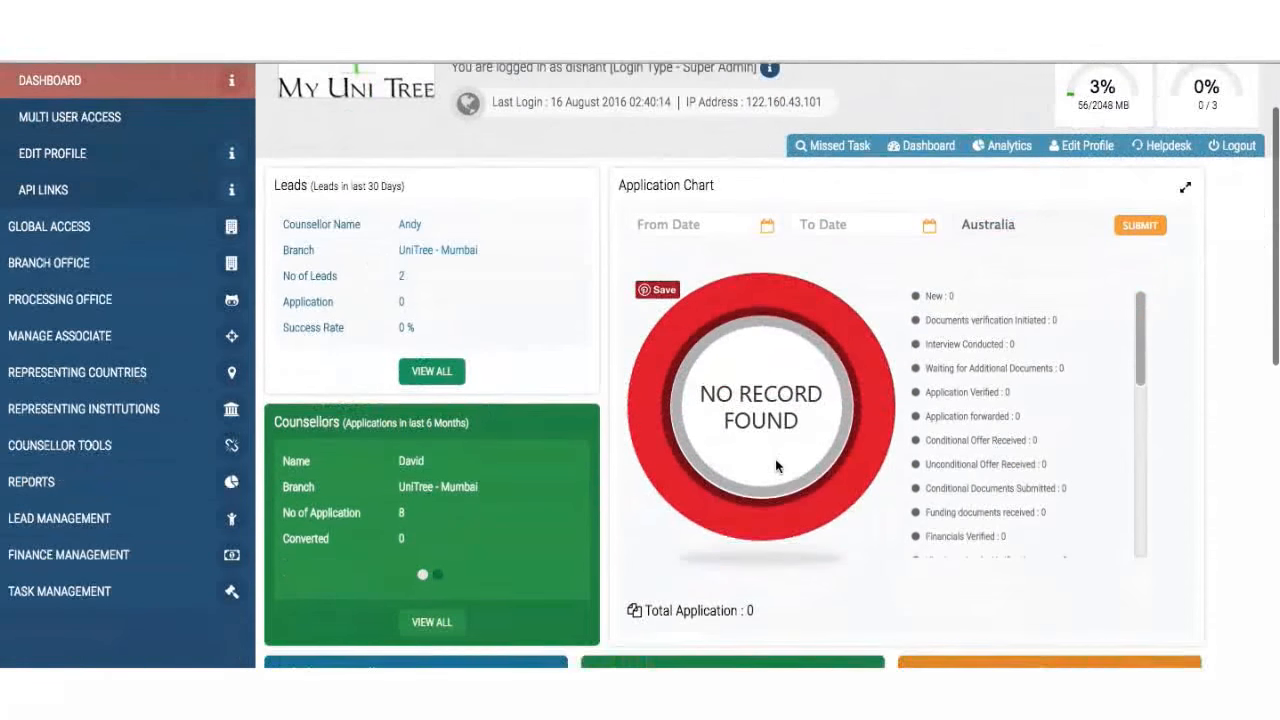
scroll(778, 466, "up", 1)
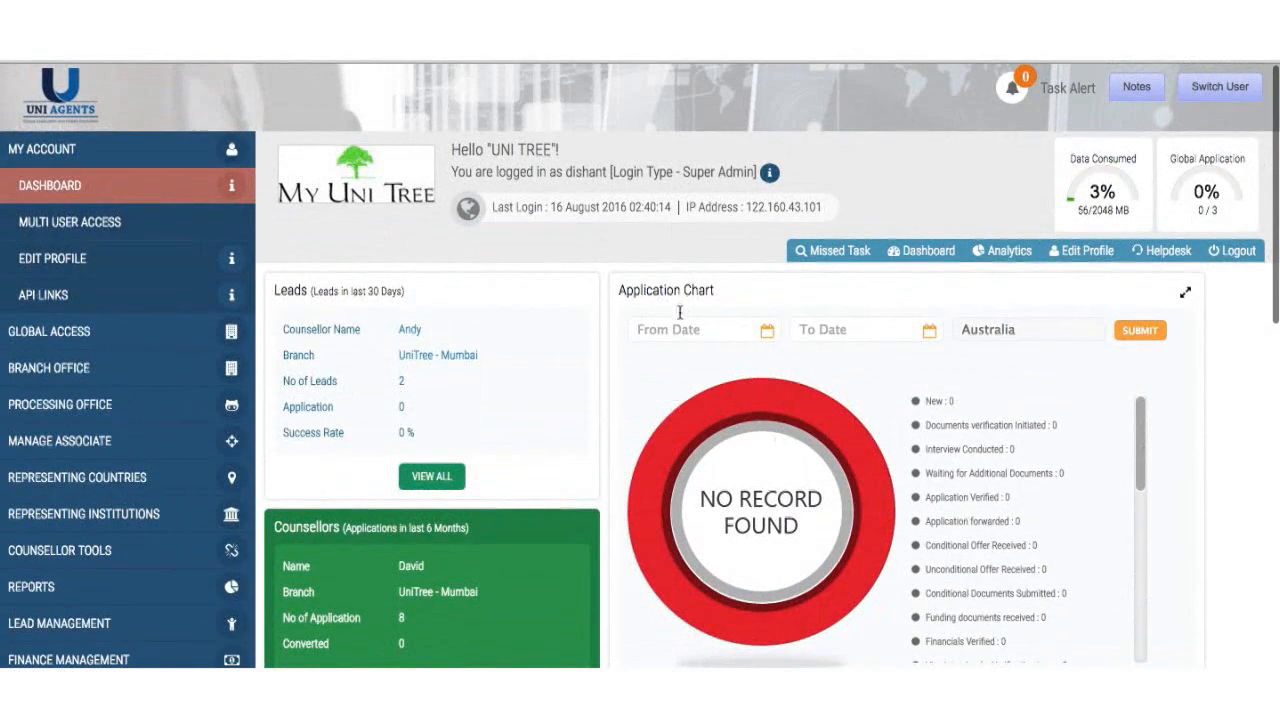
left_click(682, 331)
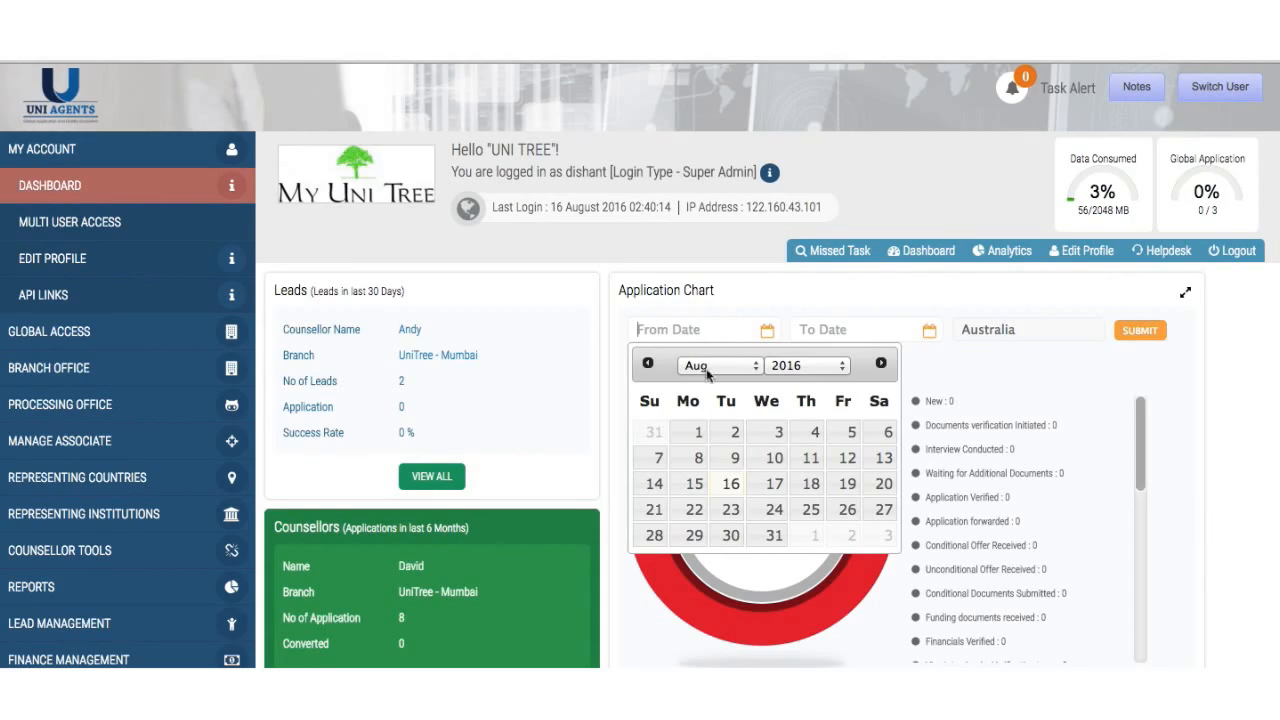
- Set the Application Chart's date range from 2015-08-05 to 2016-08-05
left_click(795, 370)
left_click(806, 352)
left_click(782, 466)
left_click(849, 332)
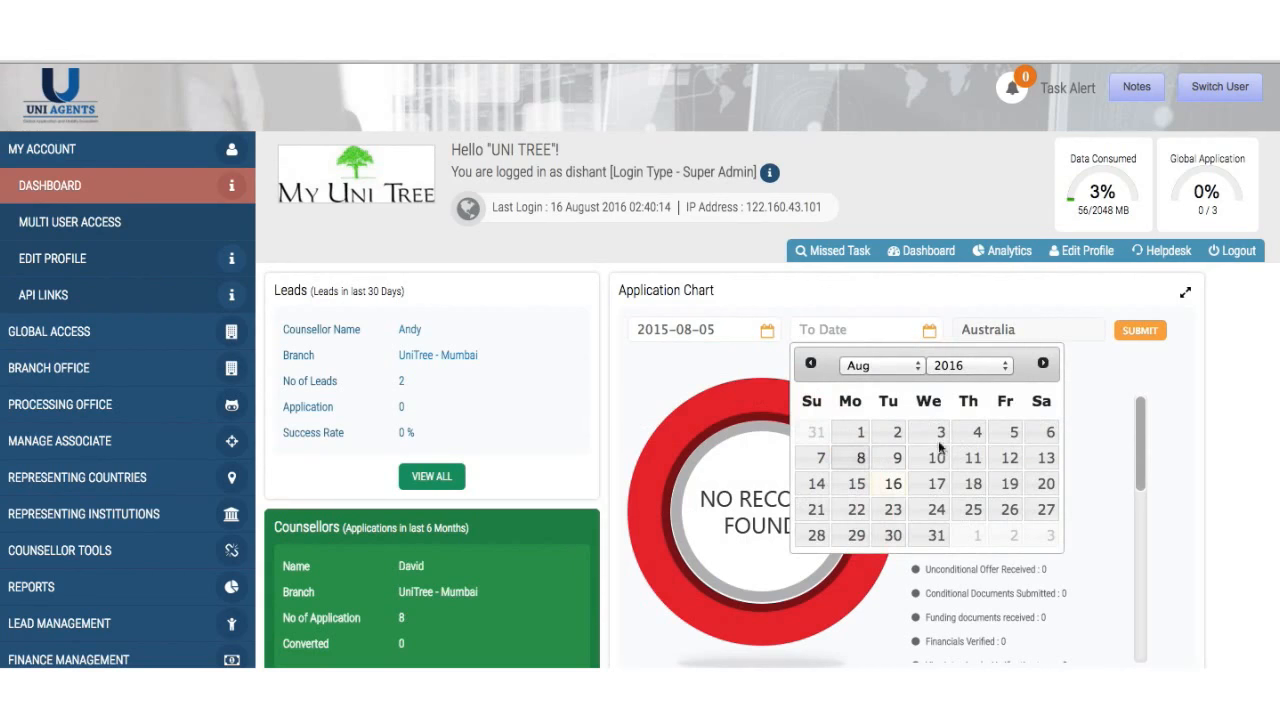
left_click(1008, 438)
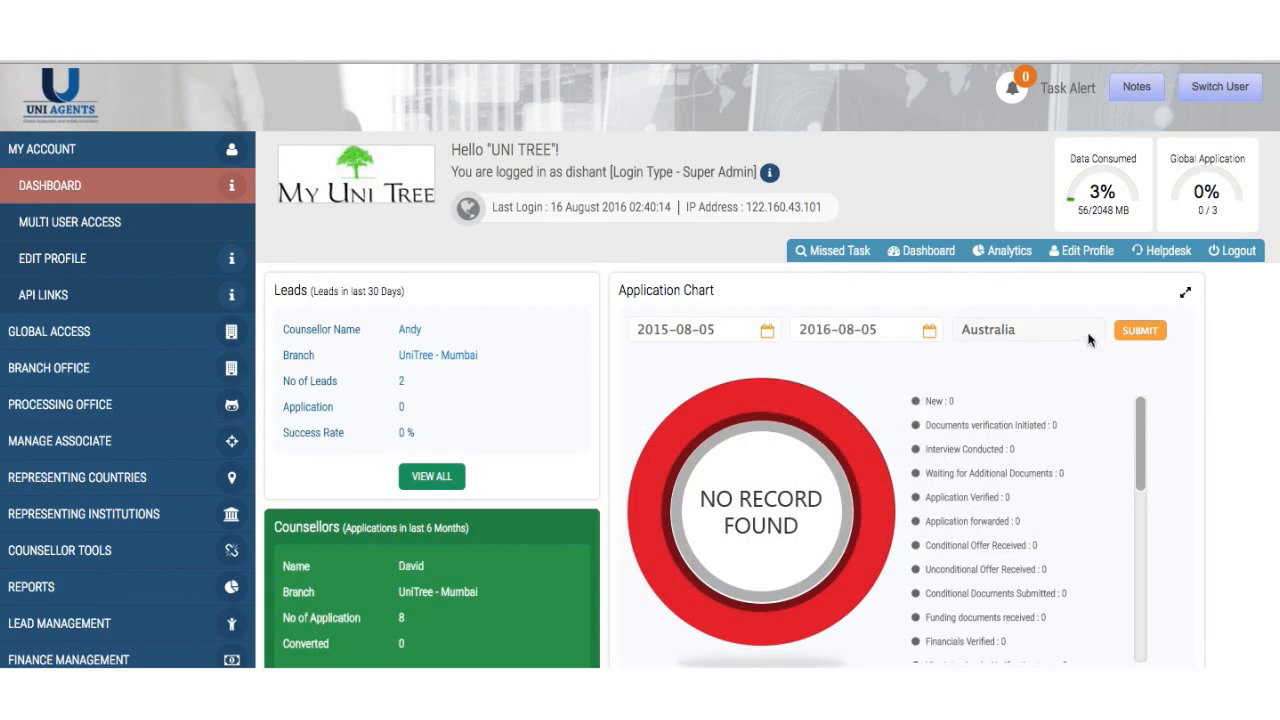
- Filter the chart to New Zealand, submit, and review the 31-application donut
left_click(1053, 337)
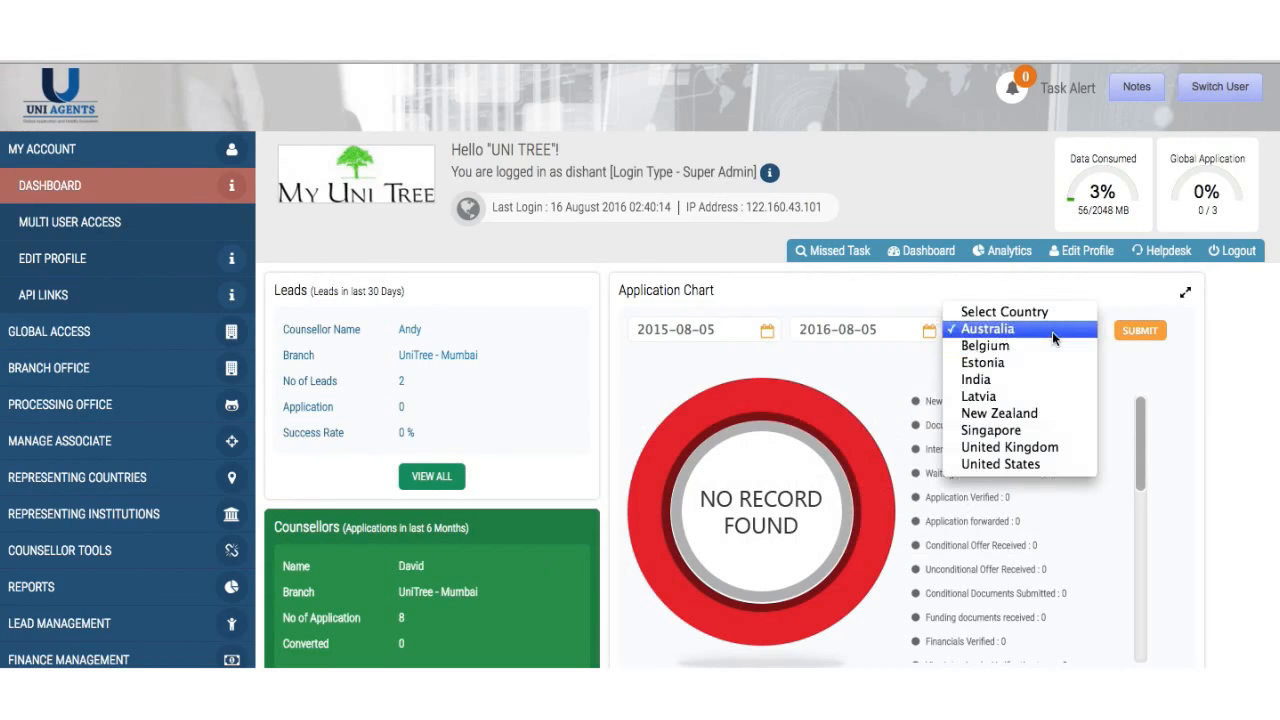
left_click(1035, 416)
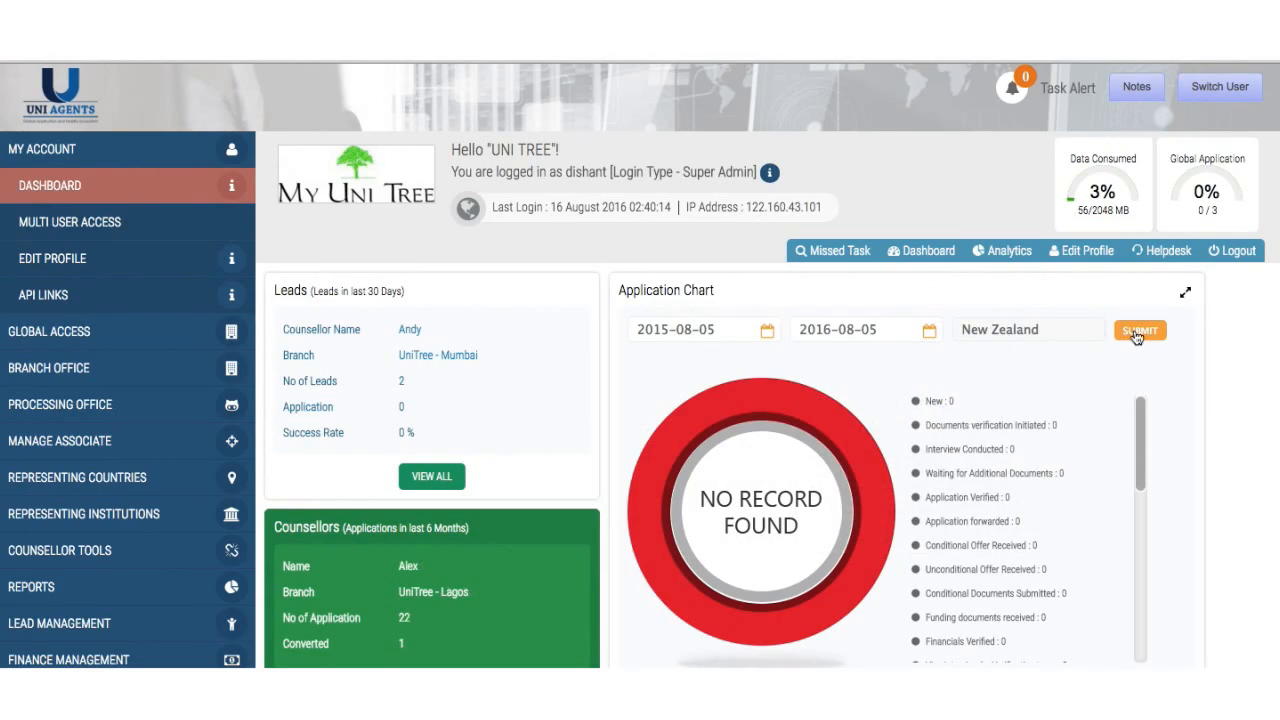
left_click(1139, 331)
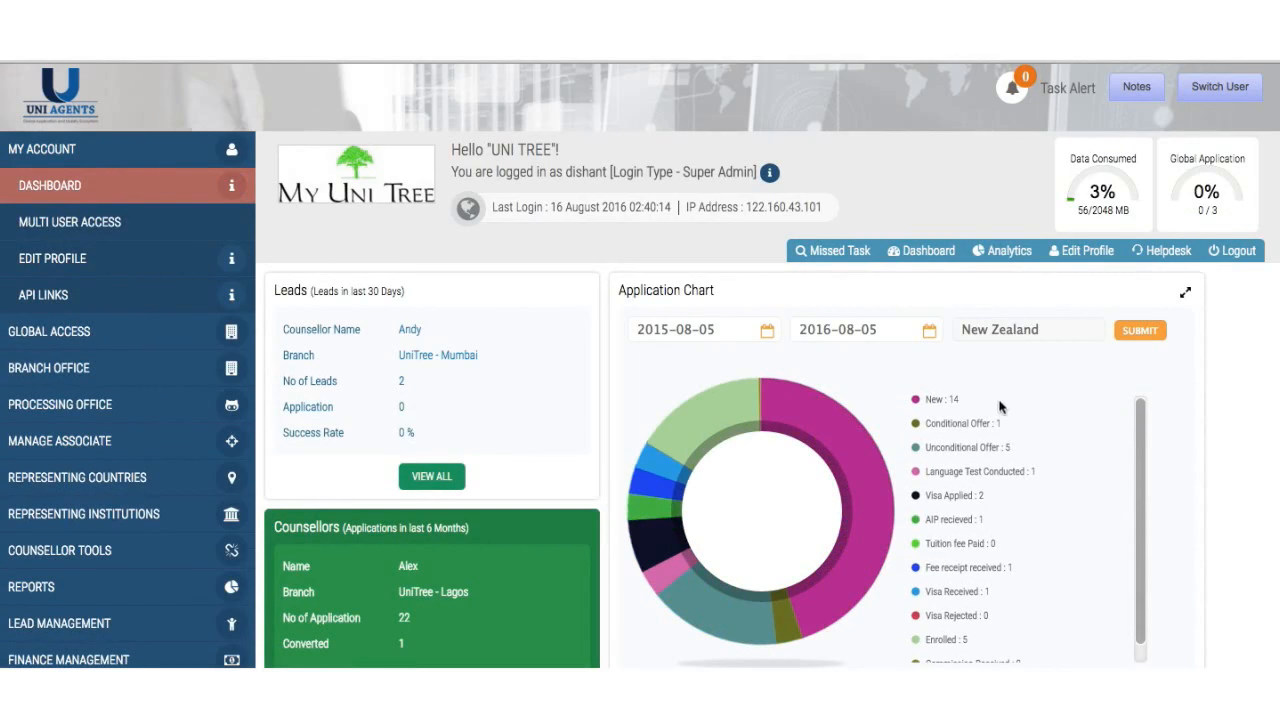
scroll(1043, 534, "down", 1)
scroll(1043, 534, "down", 1)
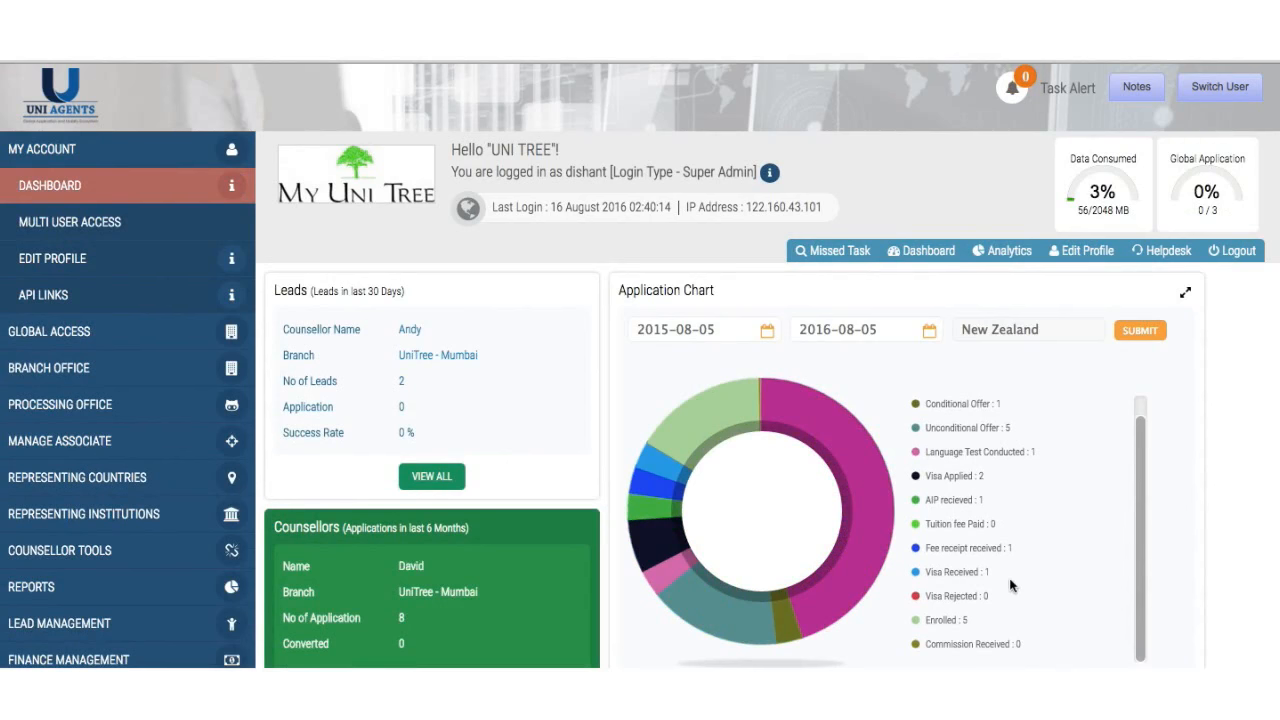
scroll(1010, 600, "up", 2)
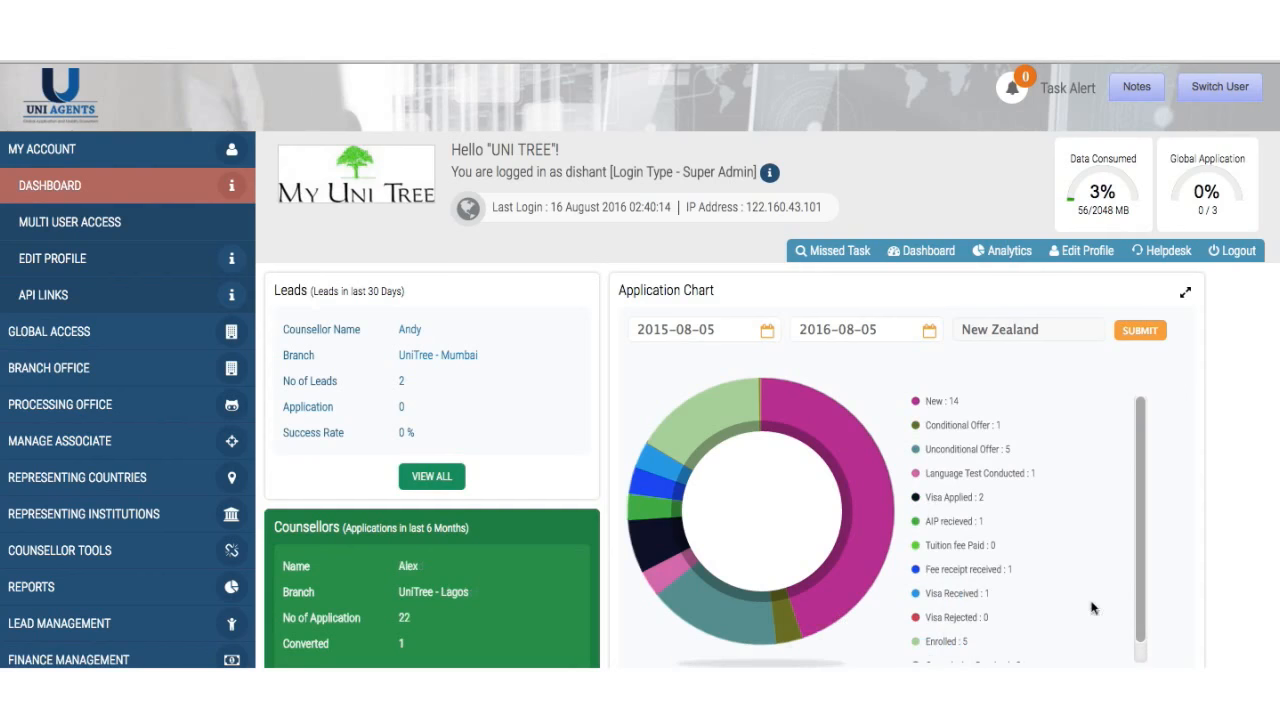
scroll(1234, 572, "down", 3)
scroll(1234, 572, "down", 5)
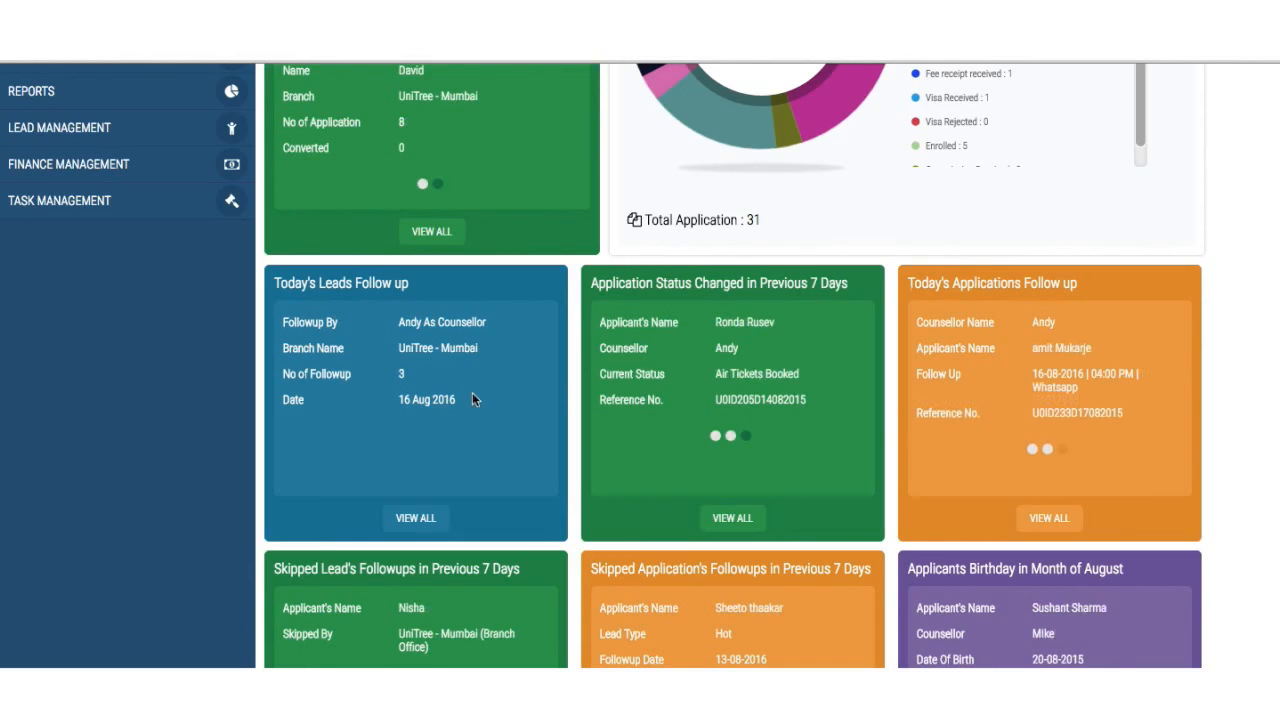
- Review the full list of today's 3 lead follow-ups, then close it
scroll(472, 393, "down", 2)
scroll(473, 394, "down", 1)
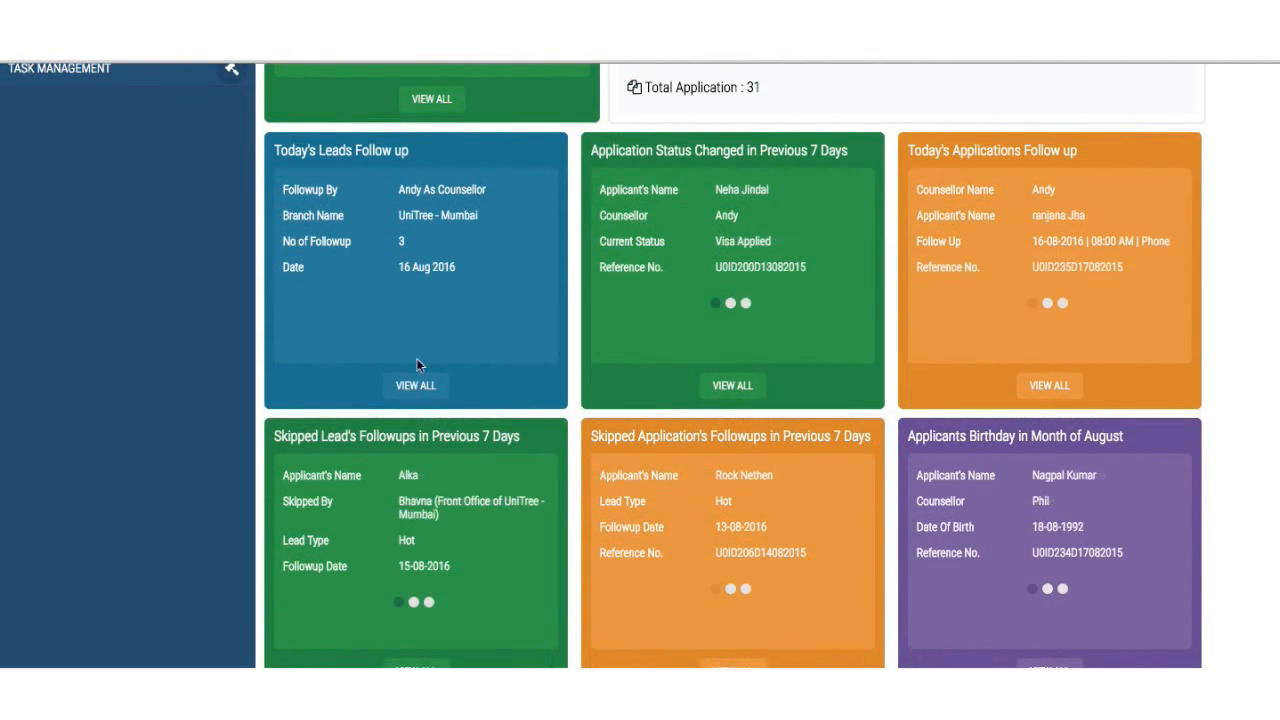
left_click(414, 388)
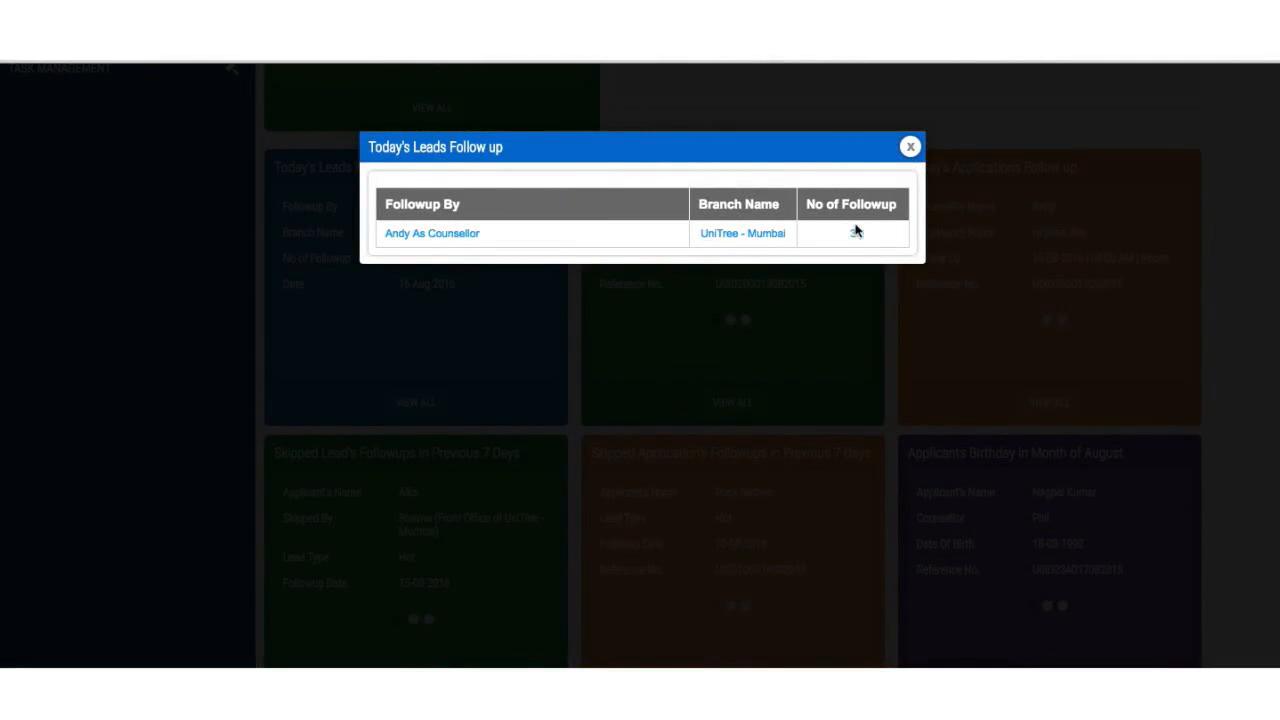
left_click(856, 237)
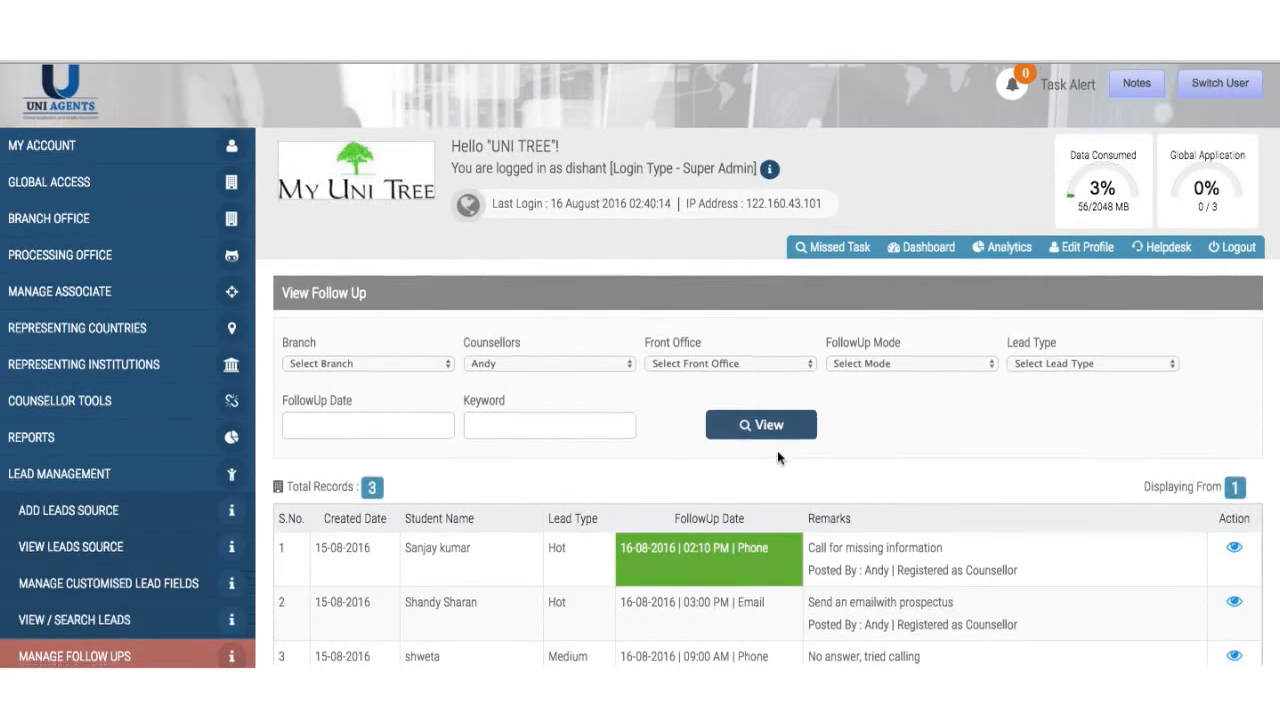
scroll(777, 450, "down", 3)
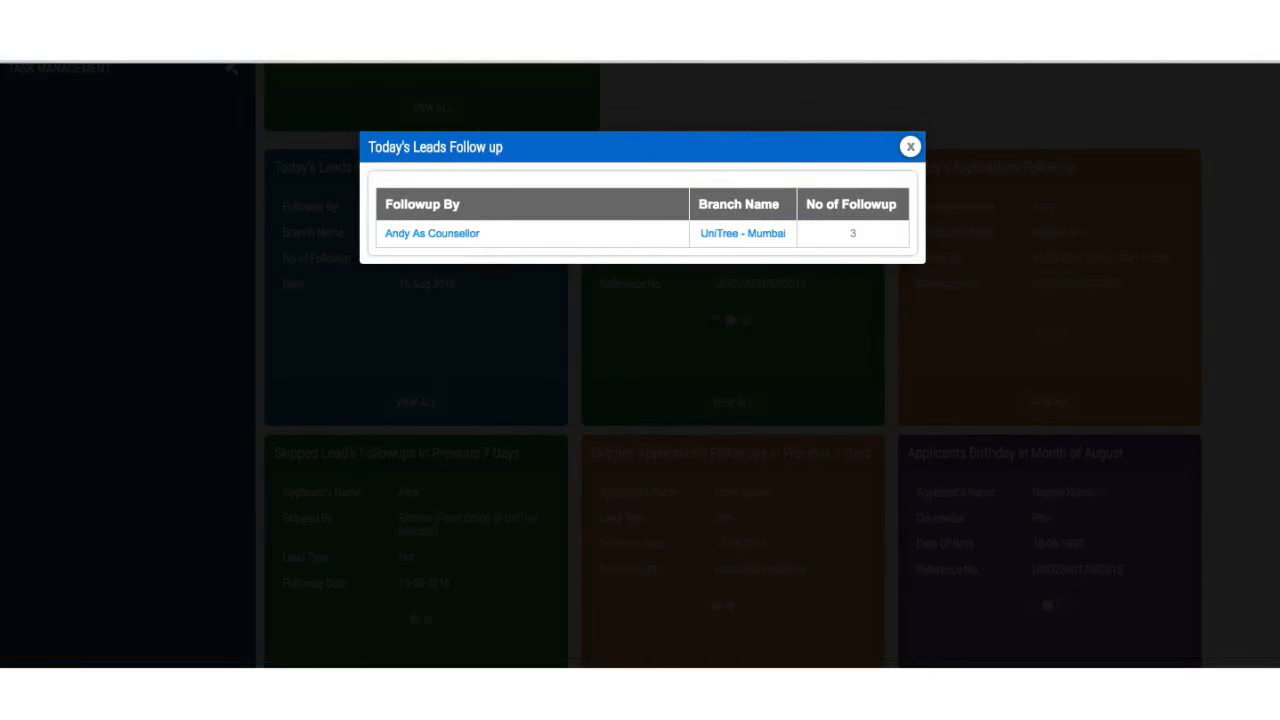
left_click(911, 149)
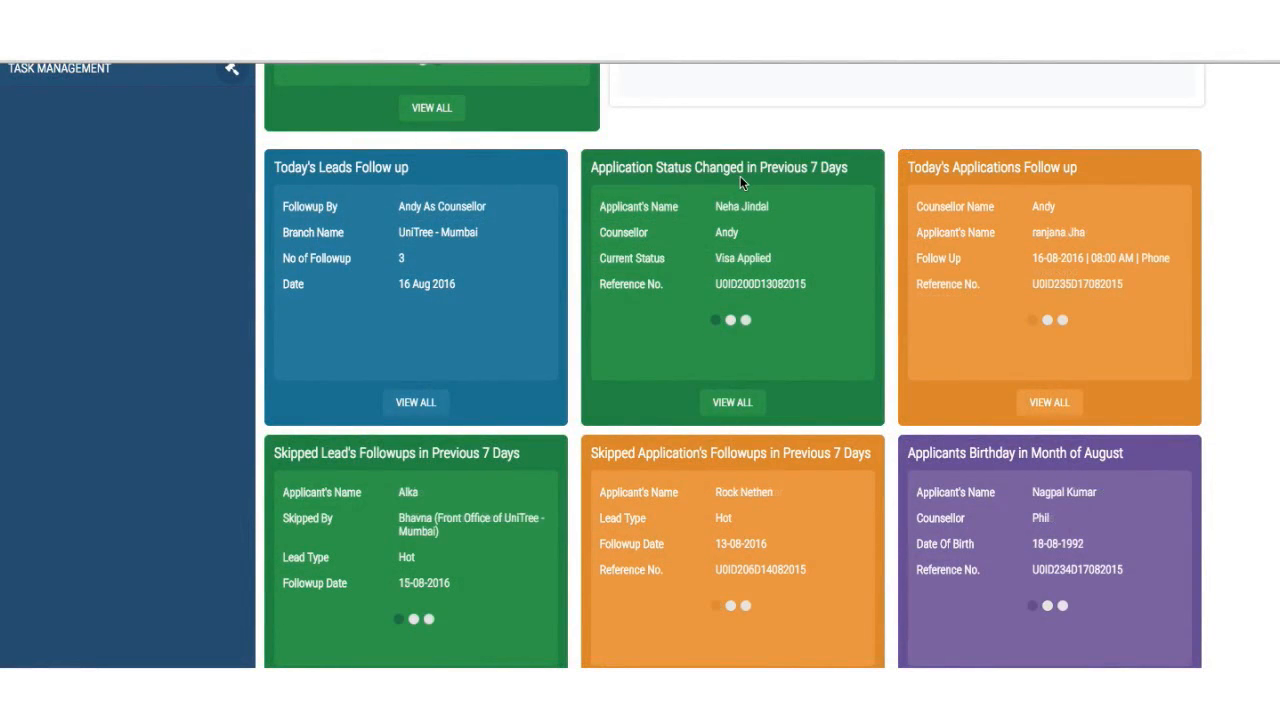
- Check the last 7 days' status changes and open the first applicant's record, then go back to the Dashboard
left_click(732, 402)
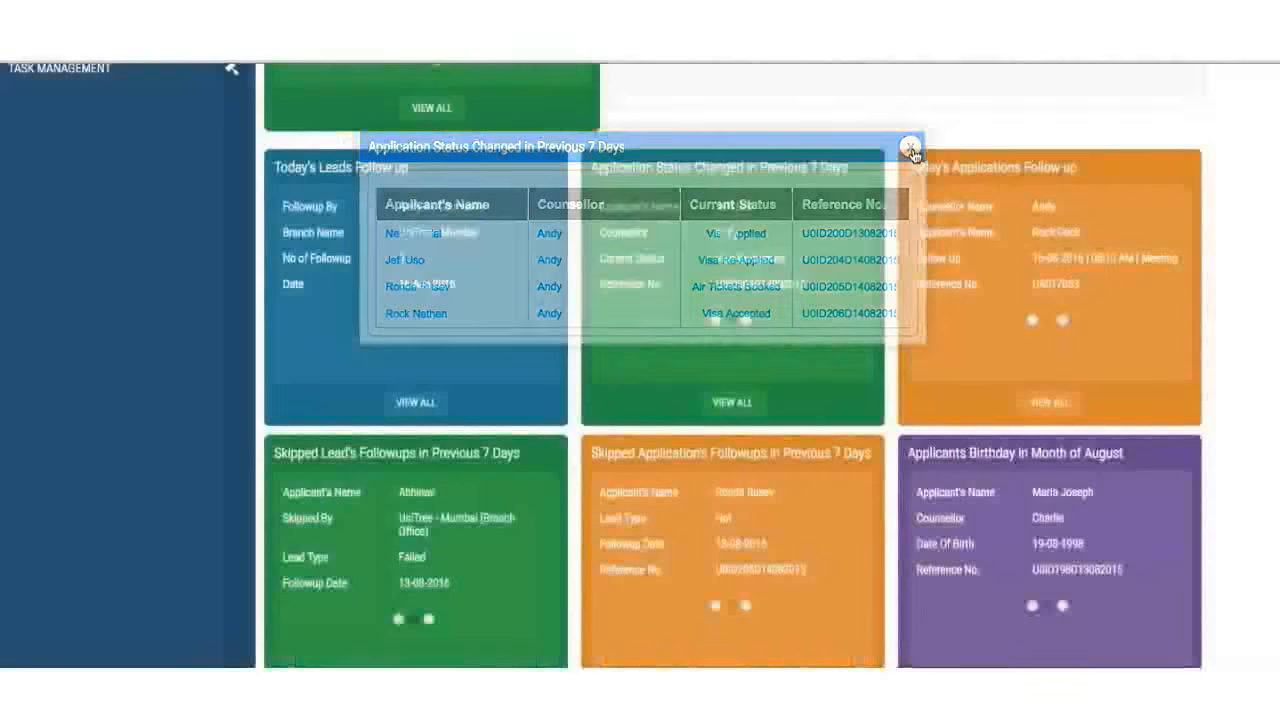
left_click(910, 147)
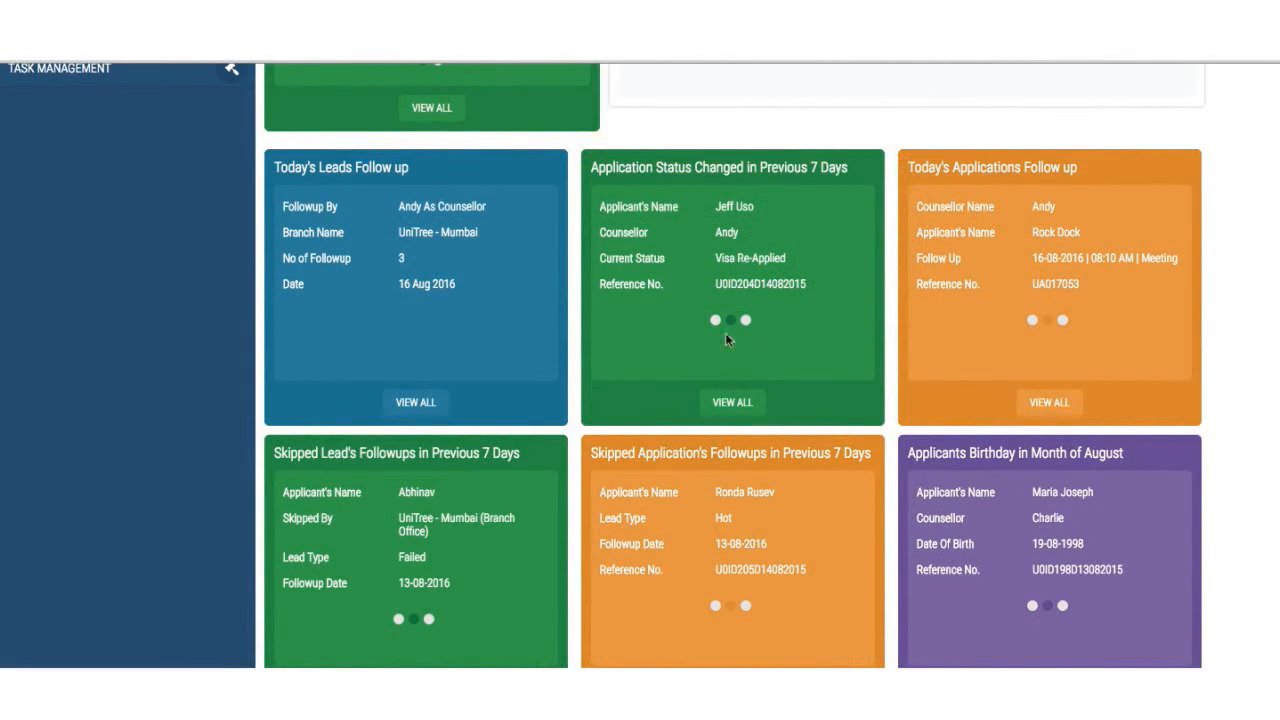
left_click(732, 402)
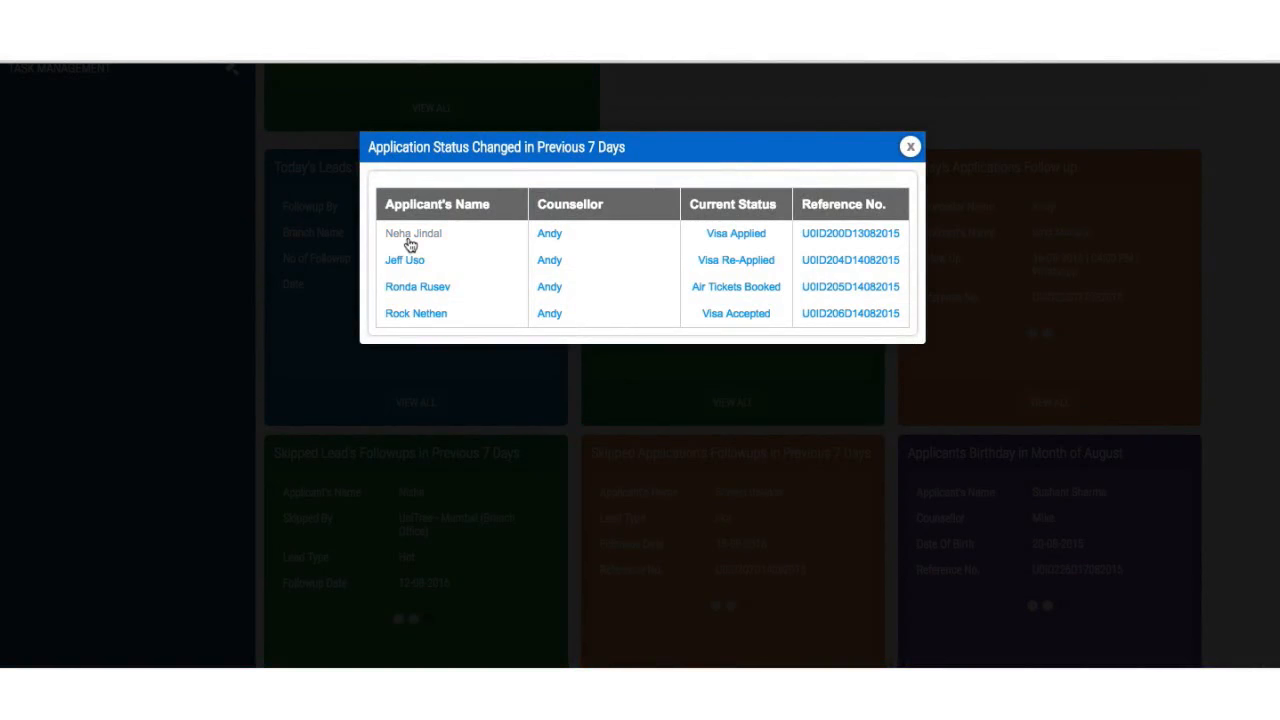
left_click(410, 244)
scroll(522, 472, "down", 4)
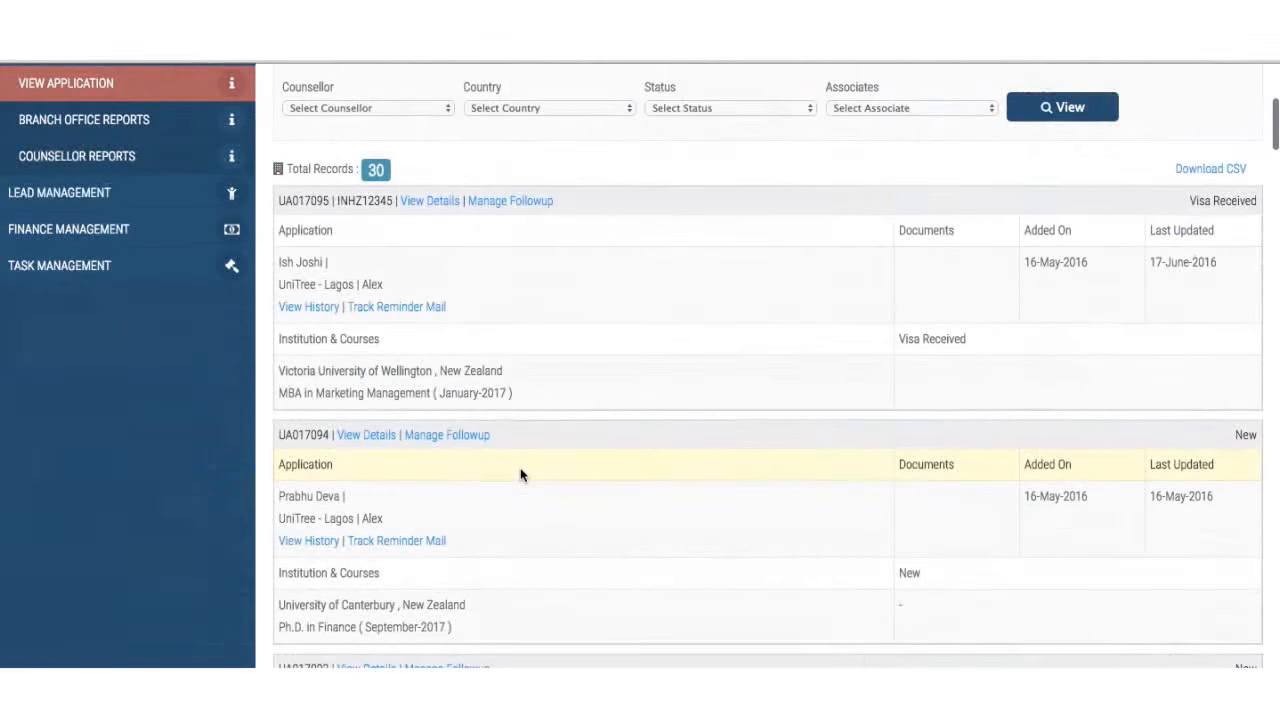
scroll(520, 474, "up", 2)
scroll(520, 474, "down", 1)
scroll(520, 474, "up", 3)
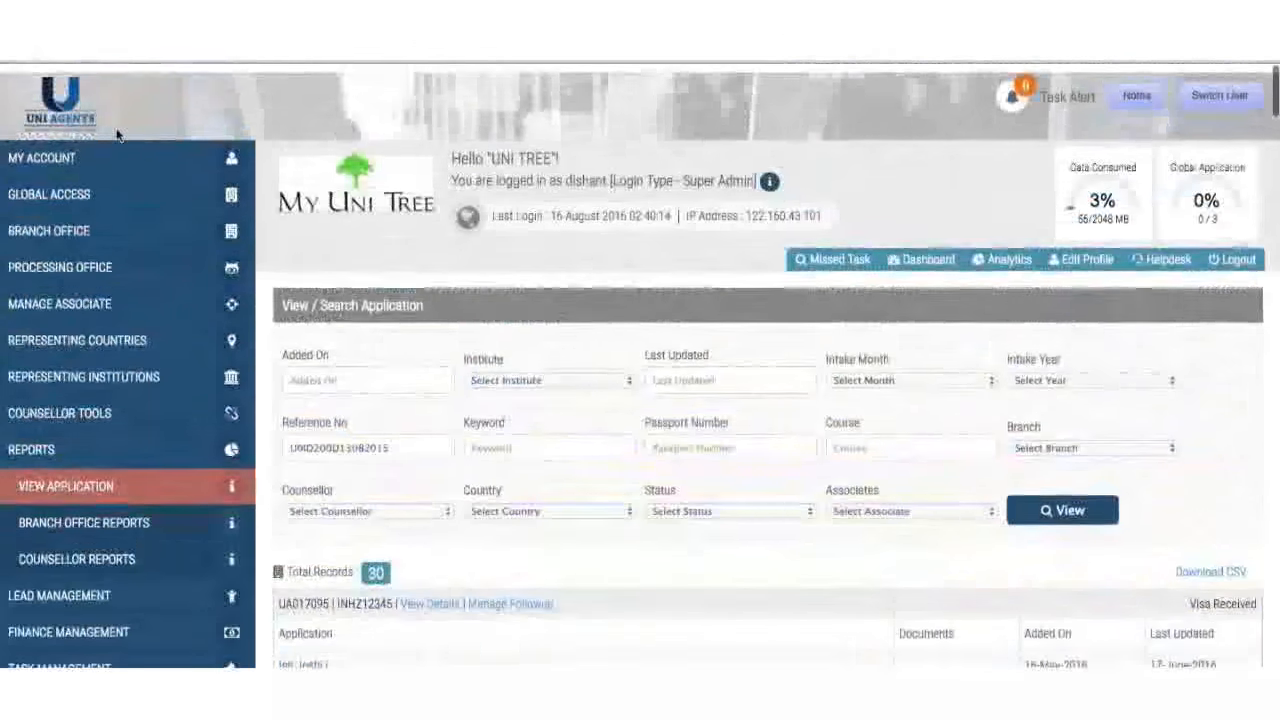
key("super+Left")
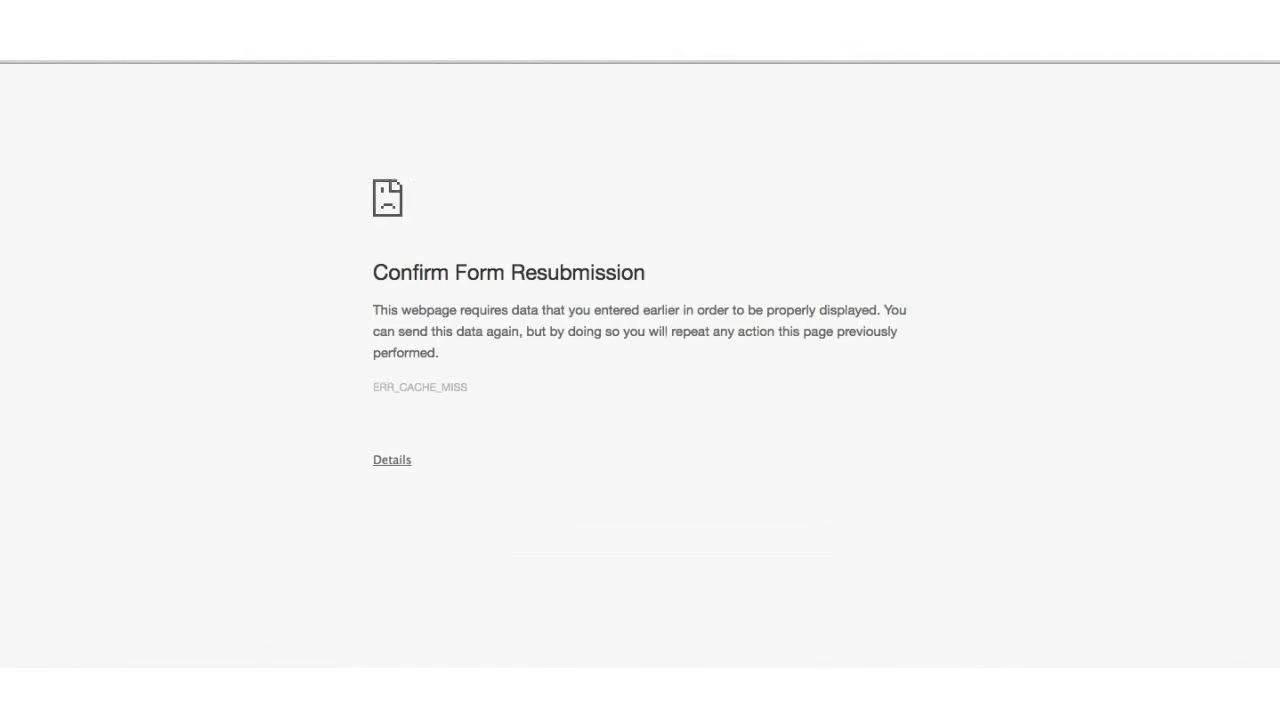
key("super+Left")
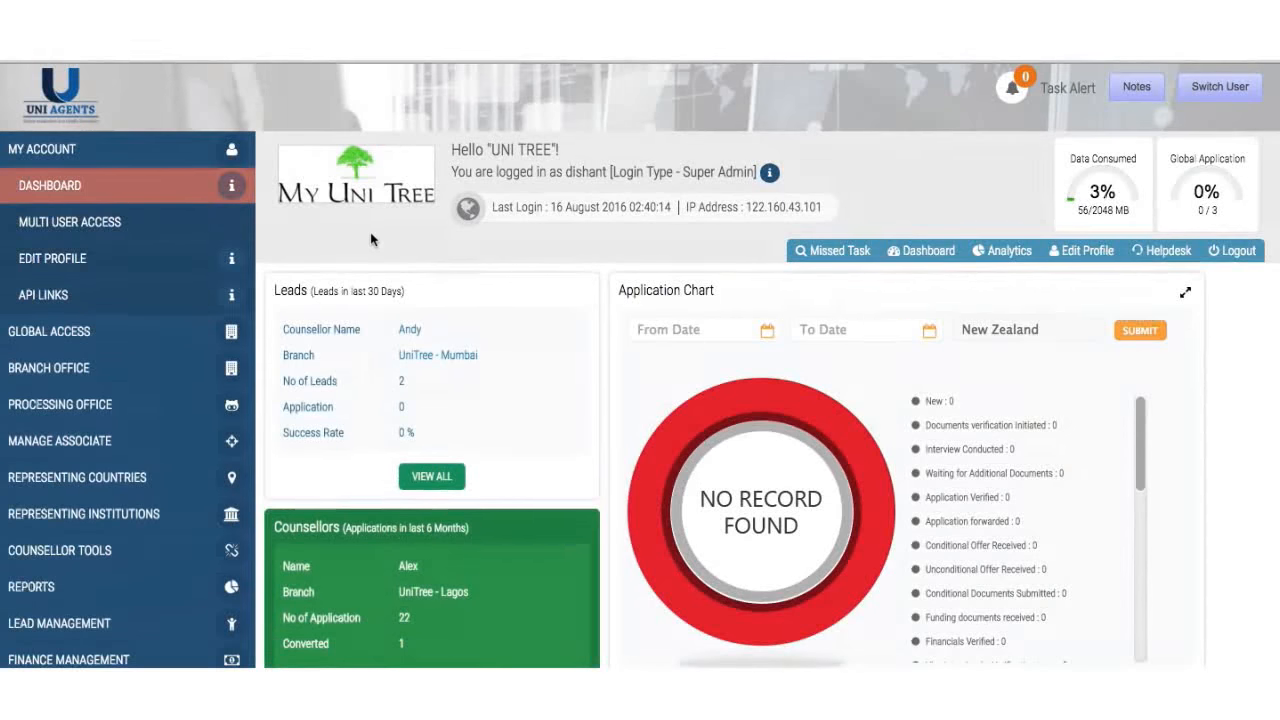
scroll(705, 368, "down", 1)
scroll(705, 368, "down", 6)
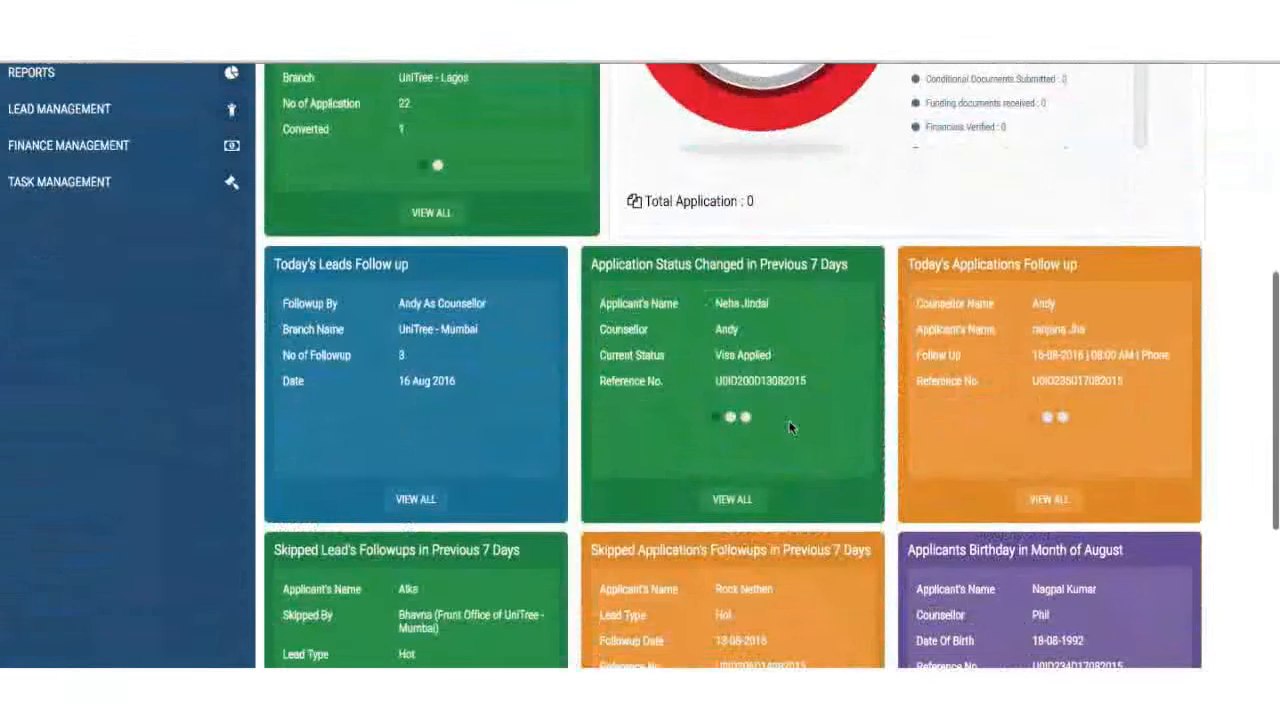
scroll(861, 322, "down", 1)
scroll(1017, 169, "down", 3)
scroll(1017, 169, "up", 2)
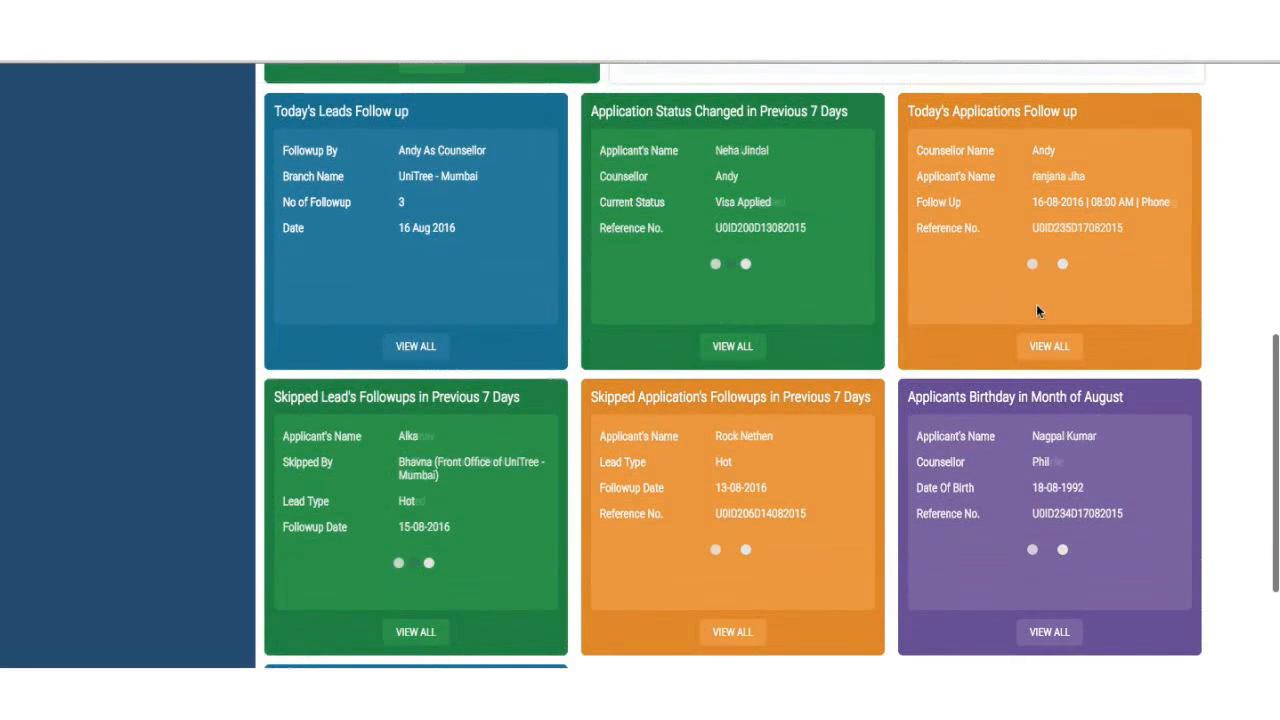
left_click(1031, 348)
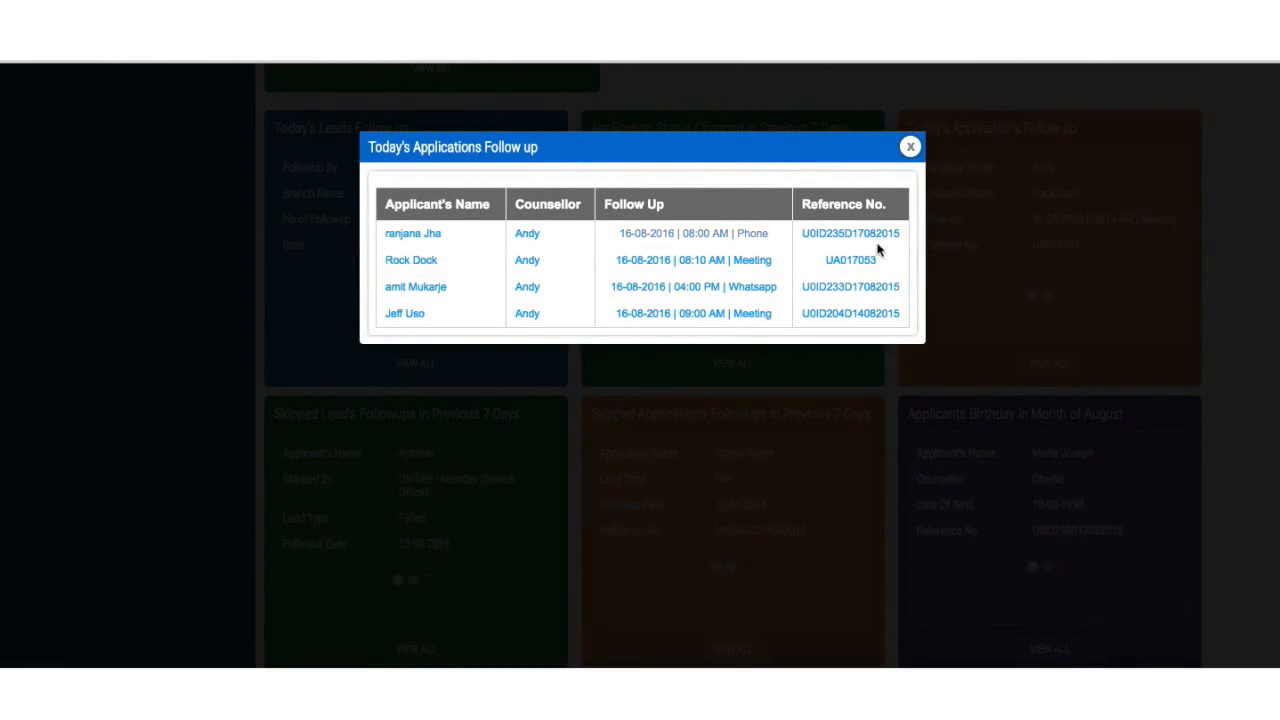
left_click(910, 148)
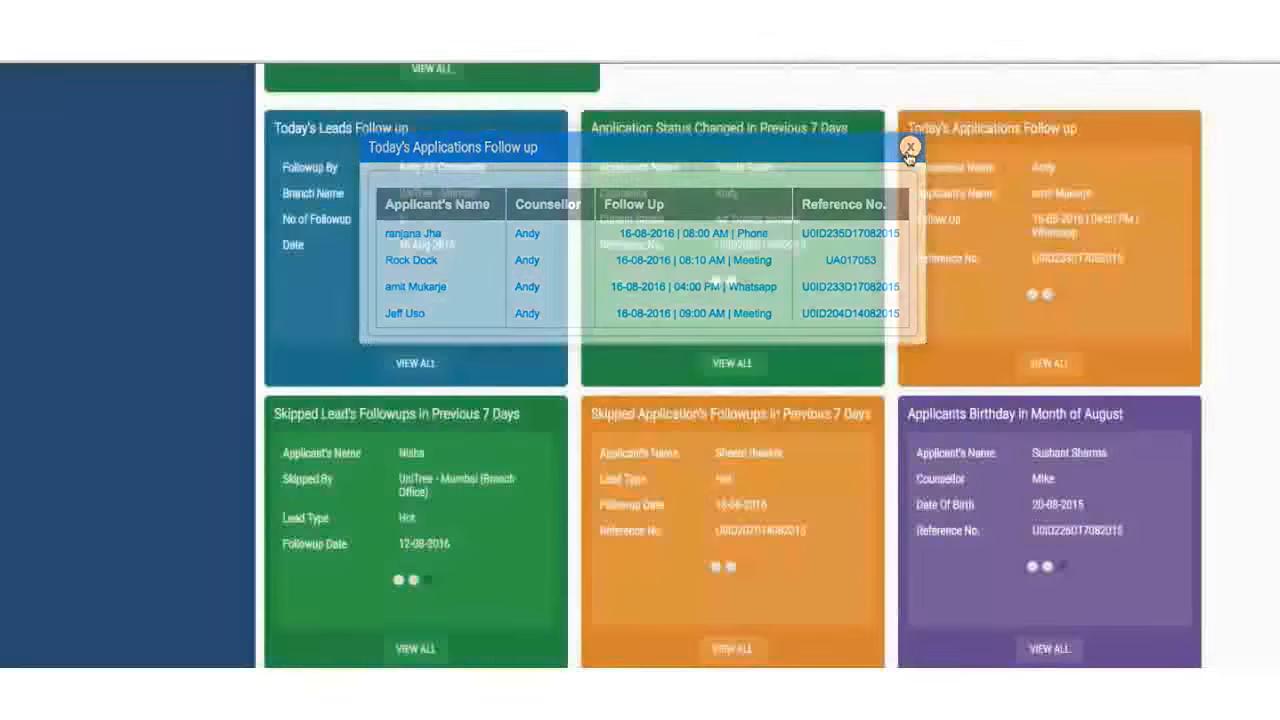
scroll(894, 289, "down", 1)
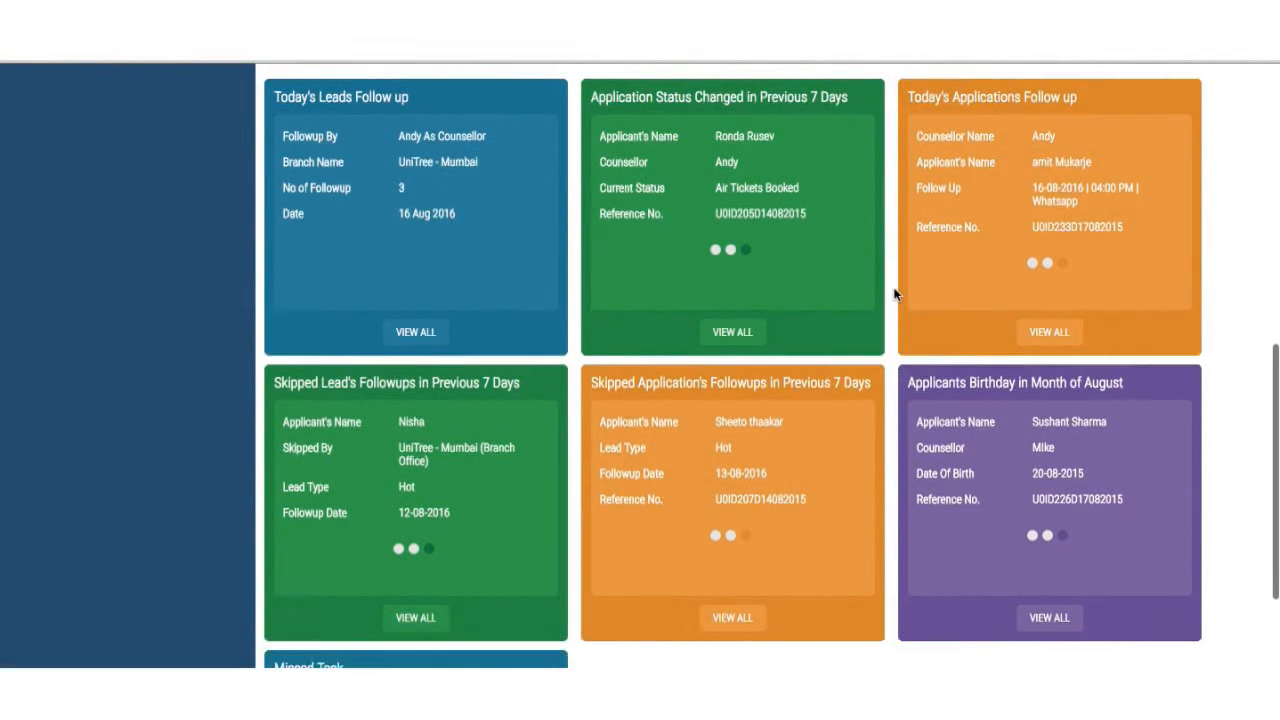
scroll(383, 447, "down", 1)
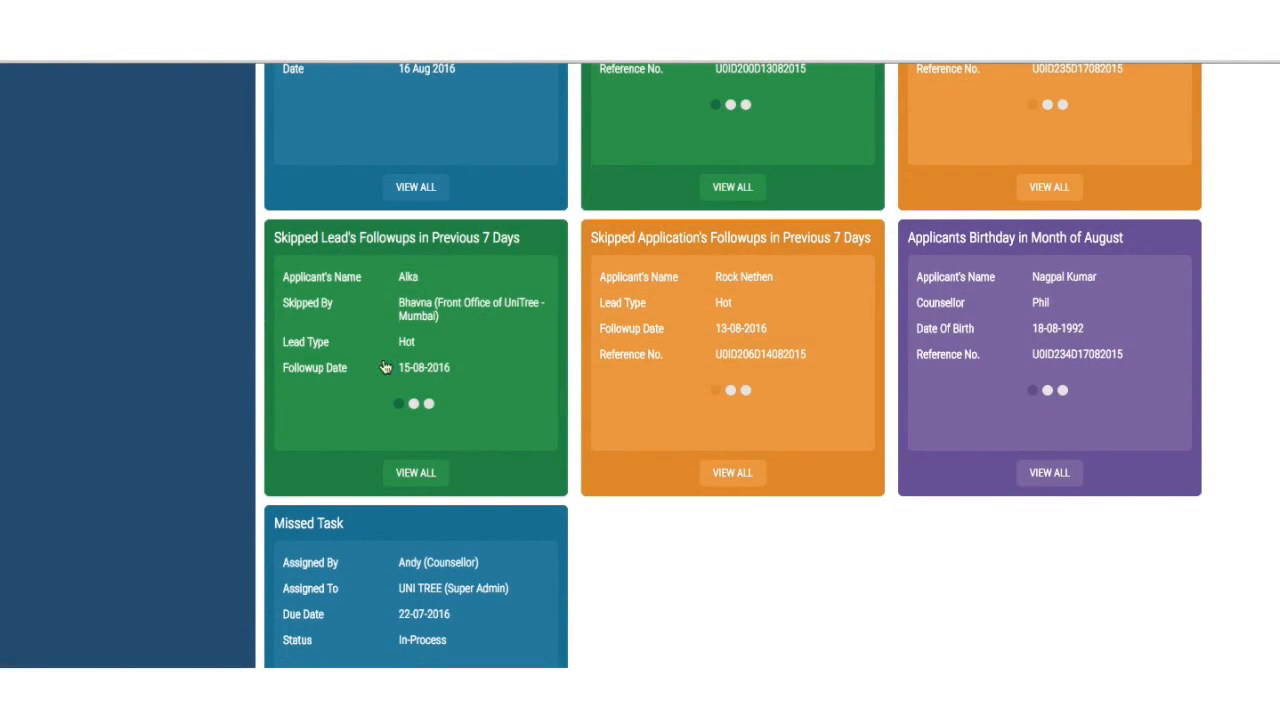
left_click(422, 477)
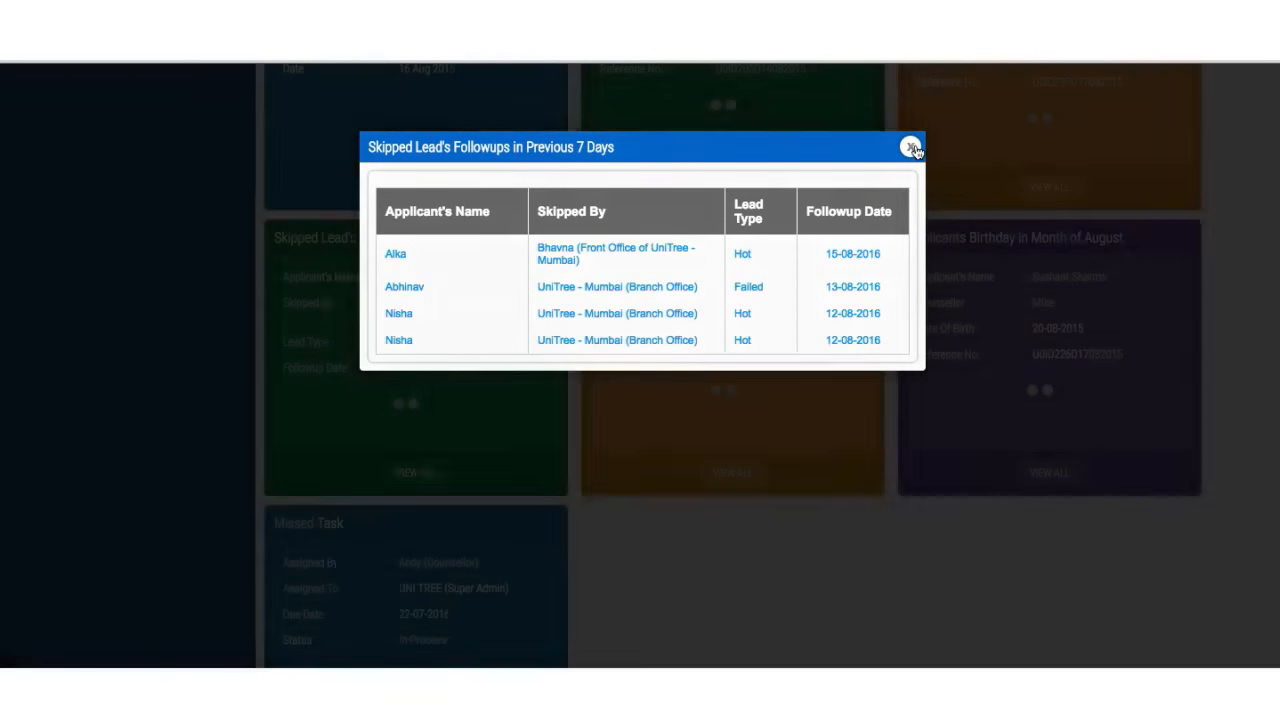
left_click(911, 147)
left_click(740, 479)
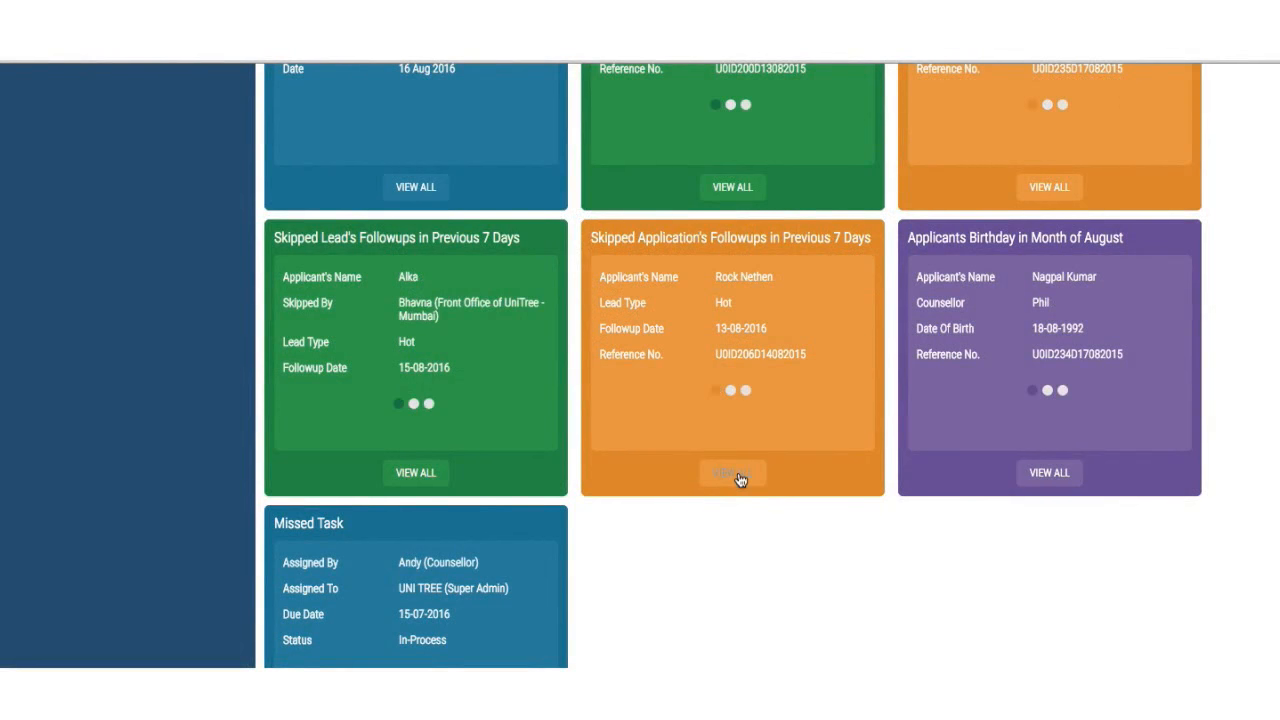
left_click(740, 480)
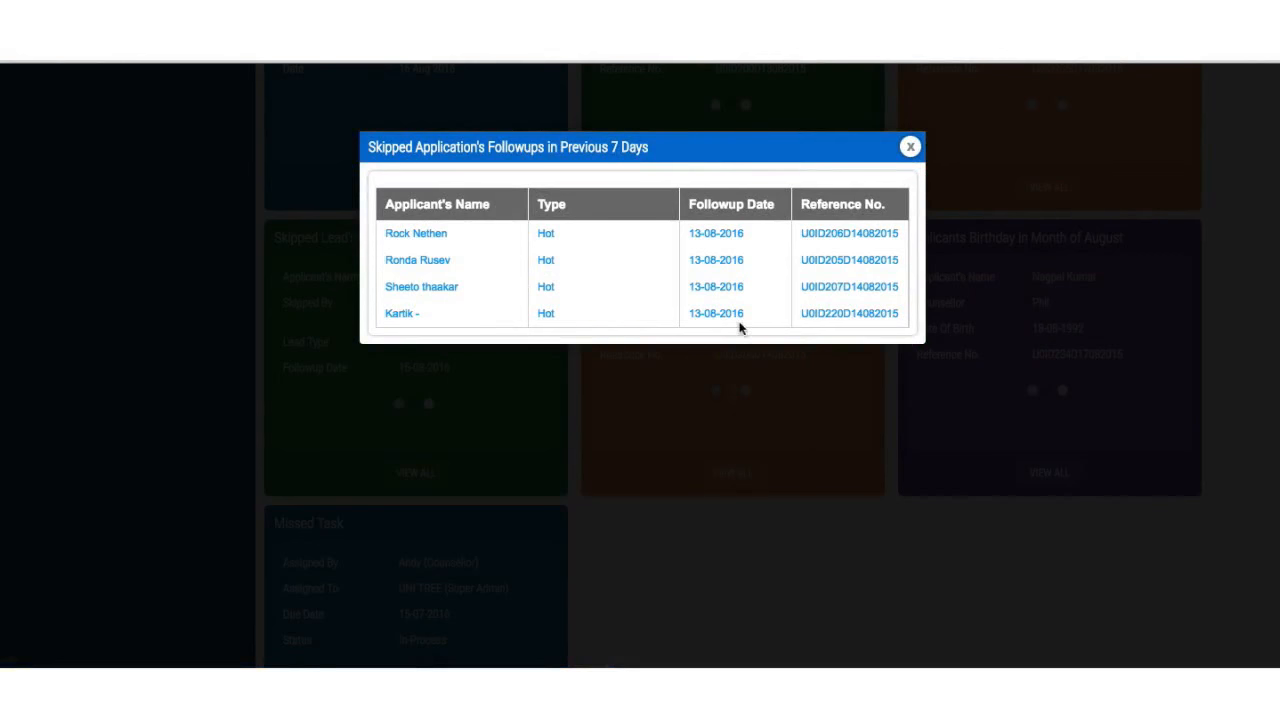
left_click(911, 147)
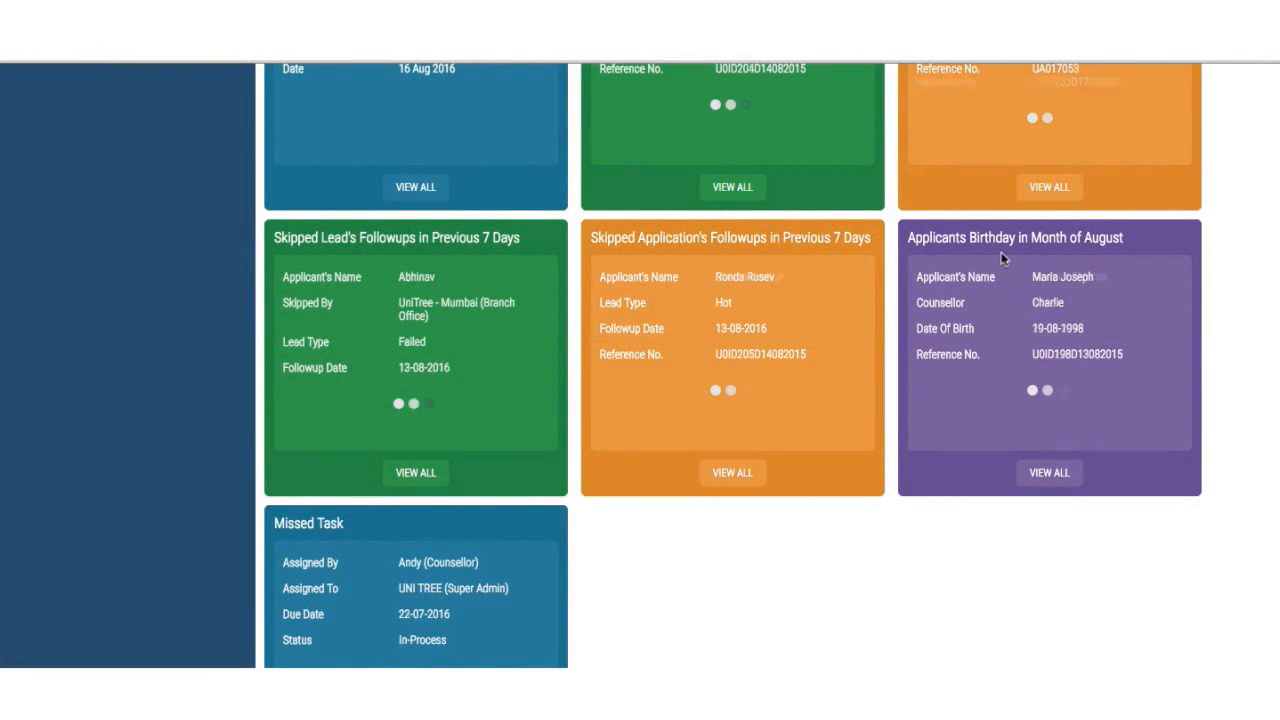
left_click(1050, 470)
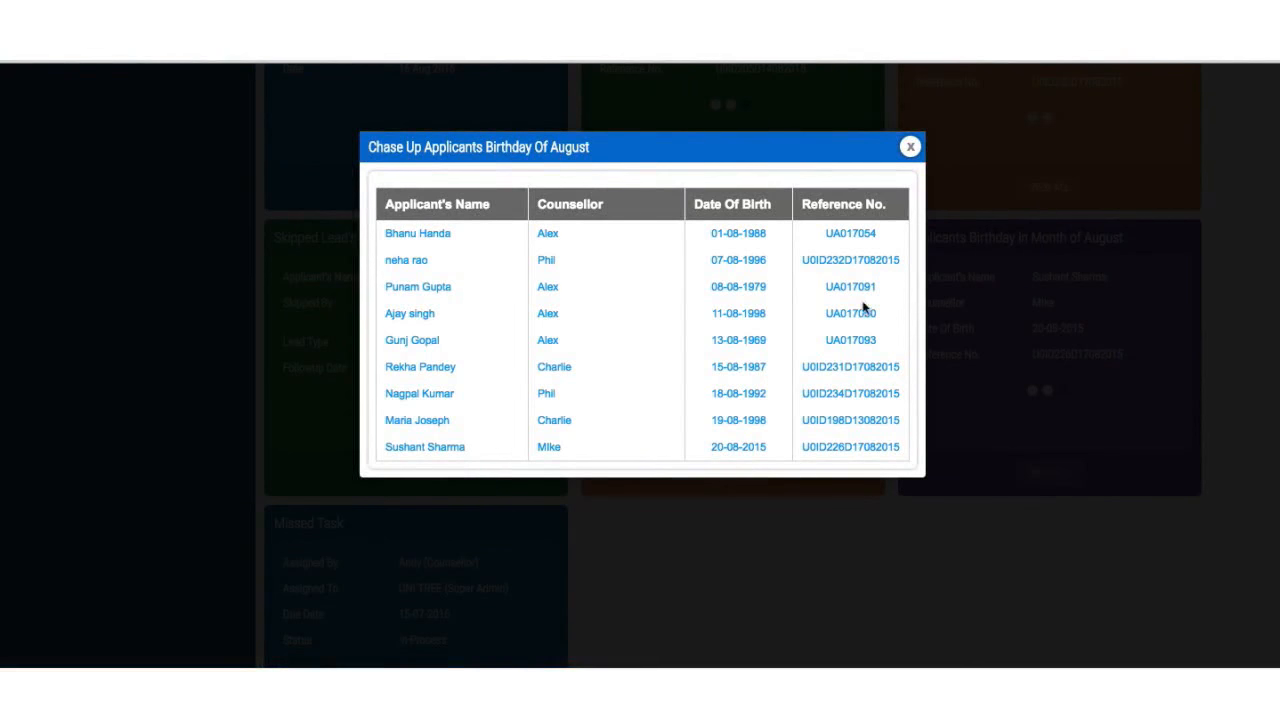
scroll(833, 345, "down", 2)
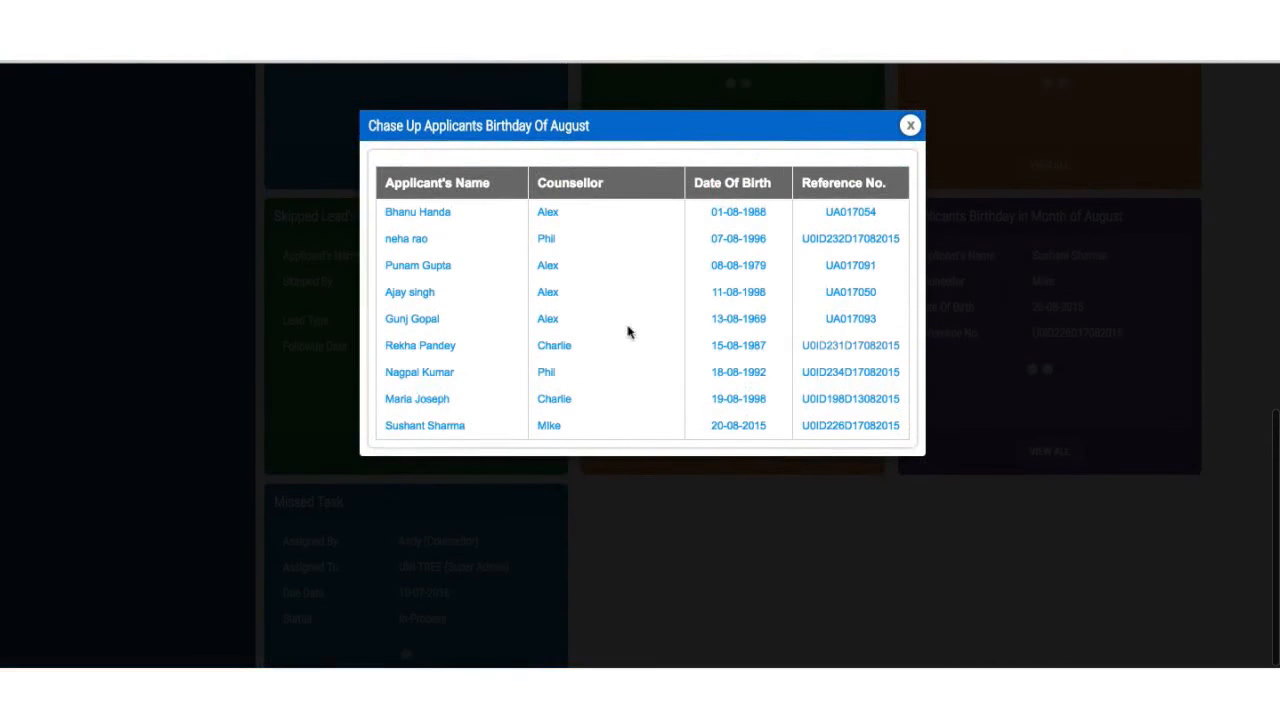
left_click(909, 126)
scroll(740, 420, "down", 2)
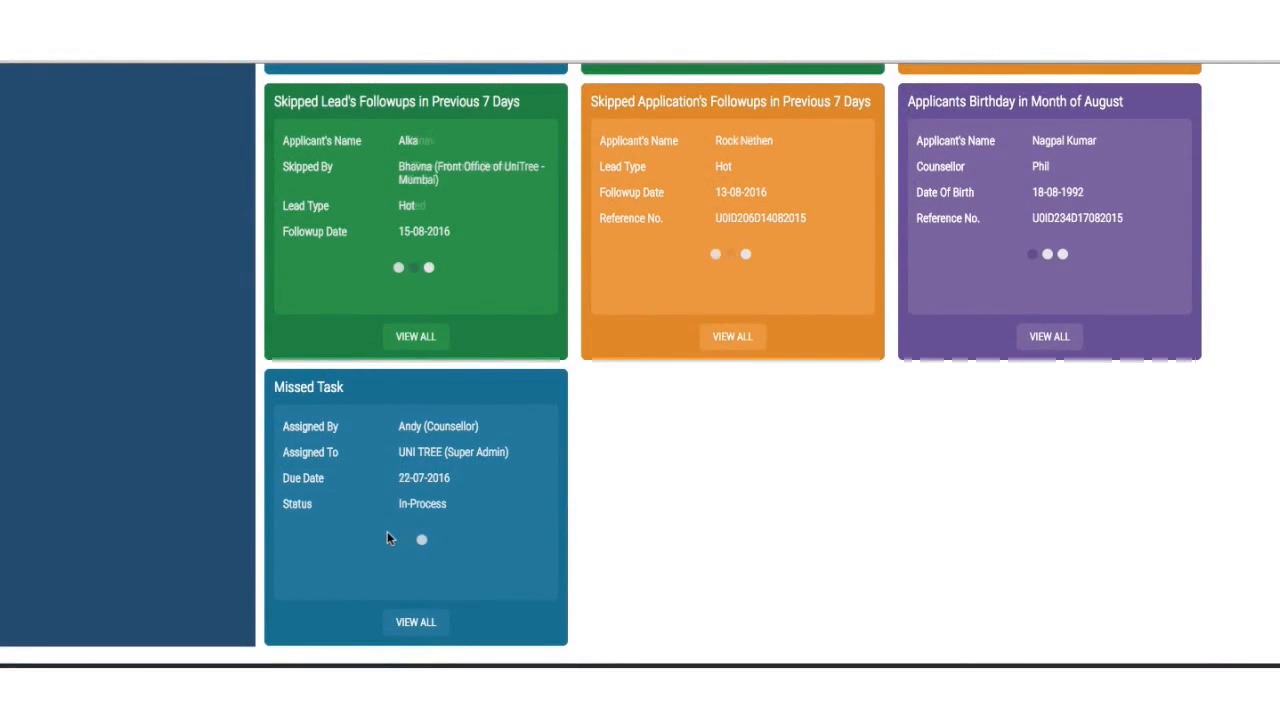
left_click(424, 624)
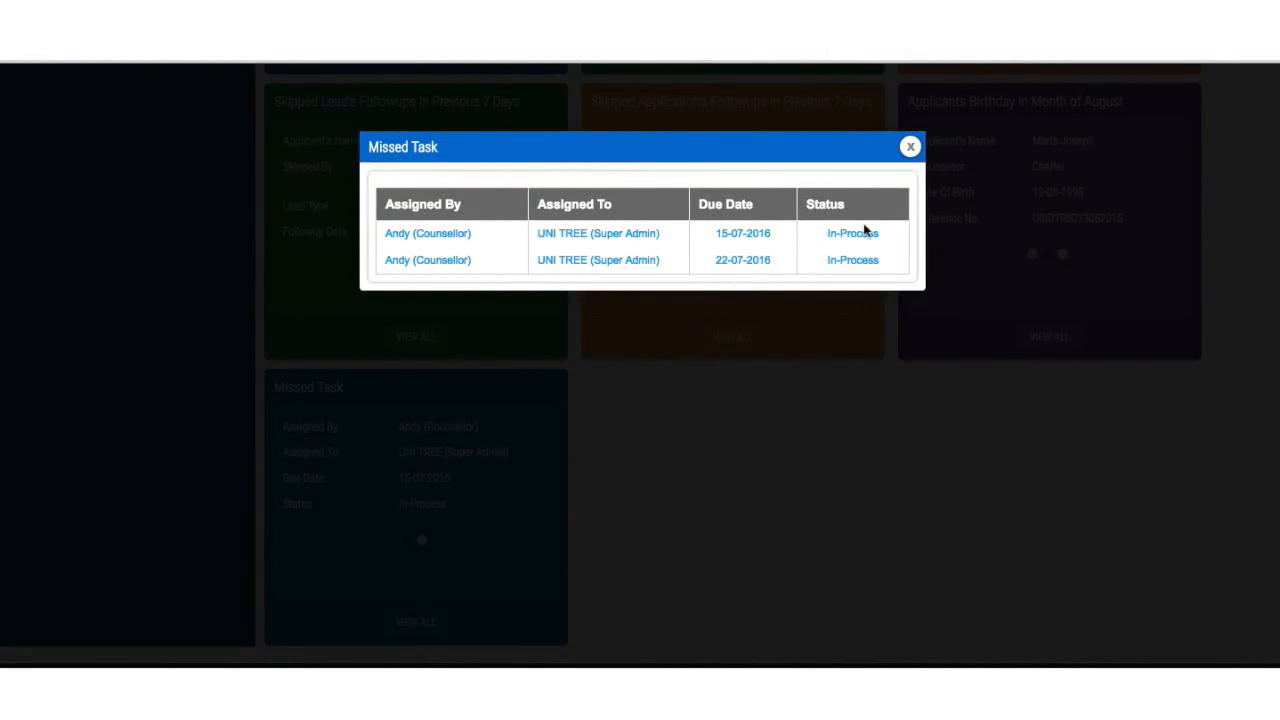
left_click(910, 148)
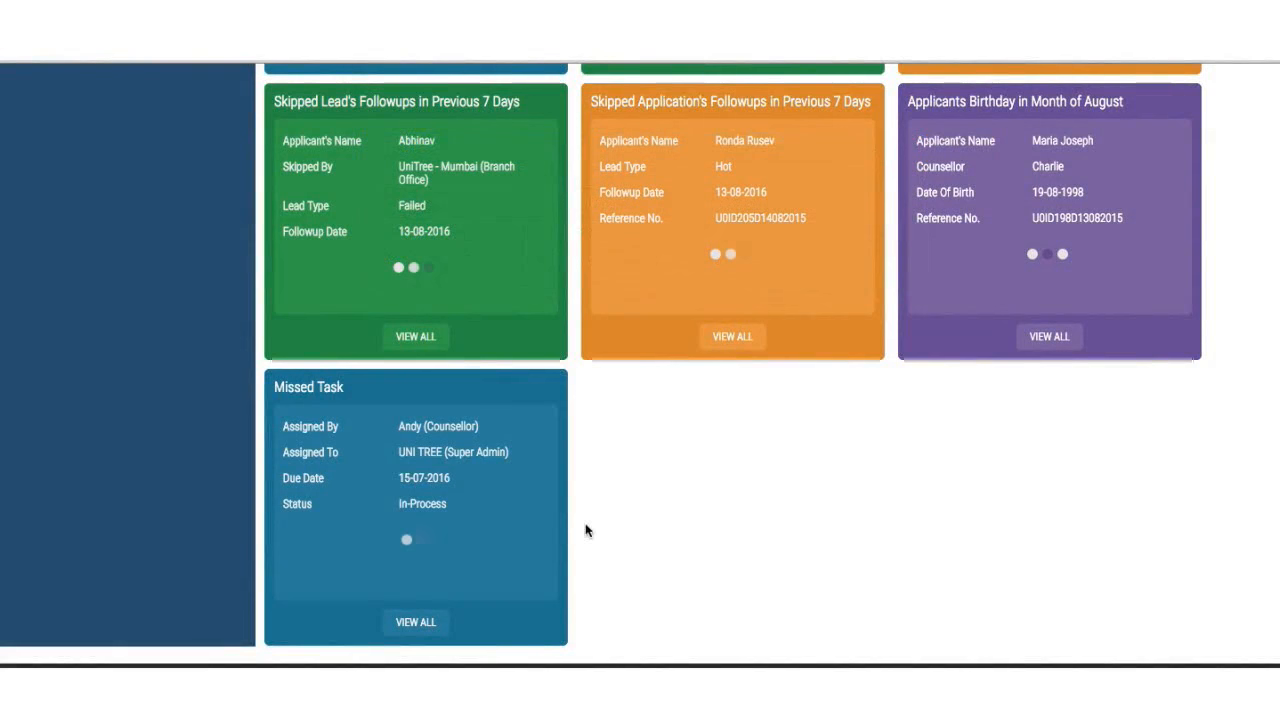
scroll(592, 530, "up", 6)
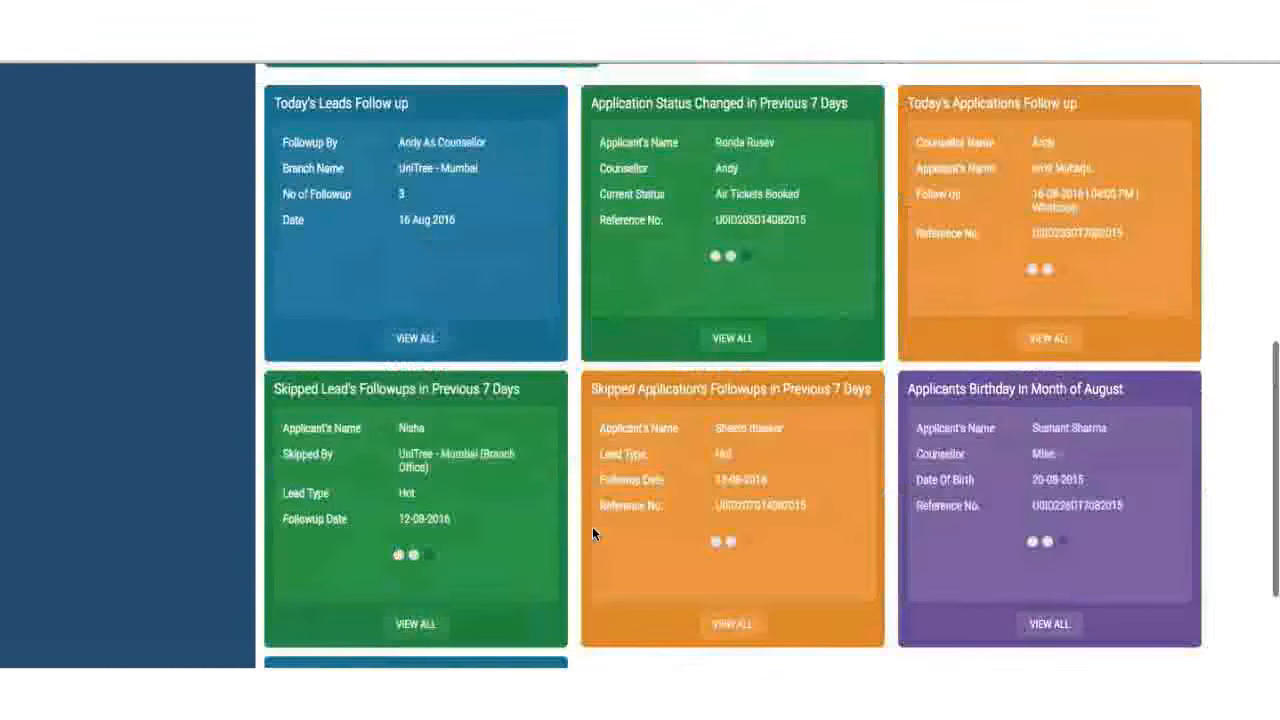
scroll(592, 526, "up", 3)
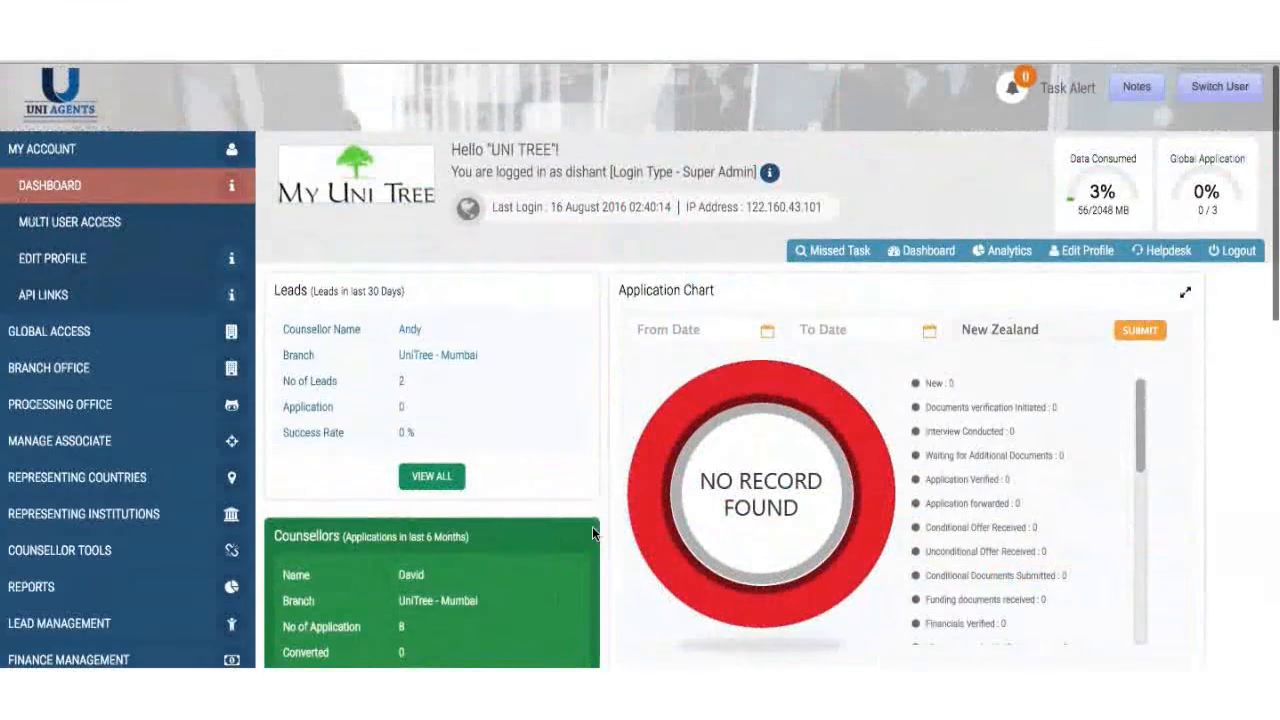
scroll(592, 526, "down", 2)
scroll(592, 532, "down", 7)
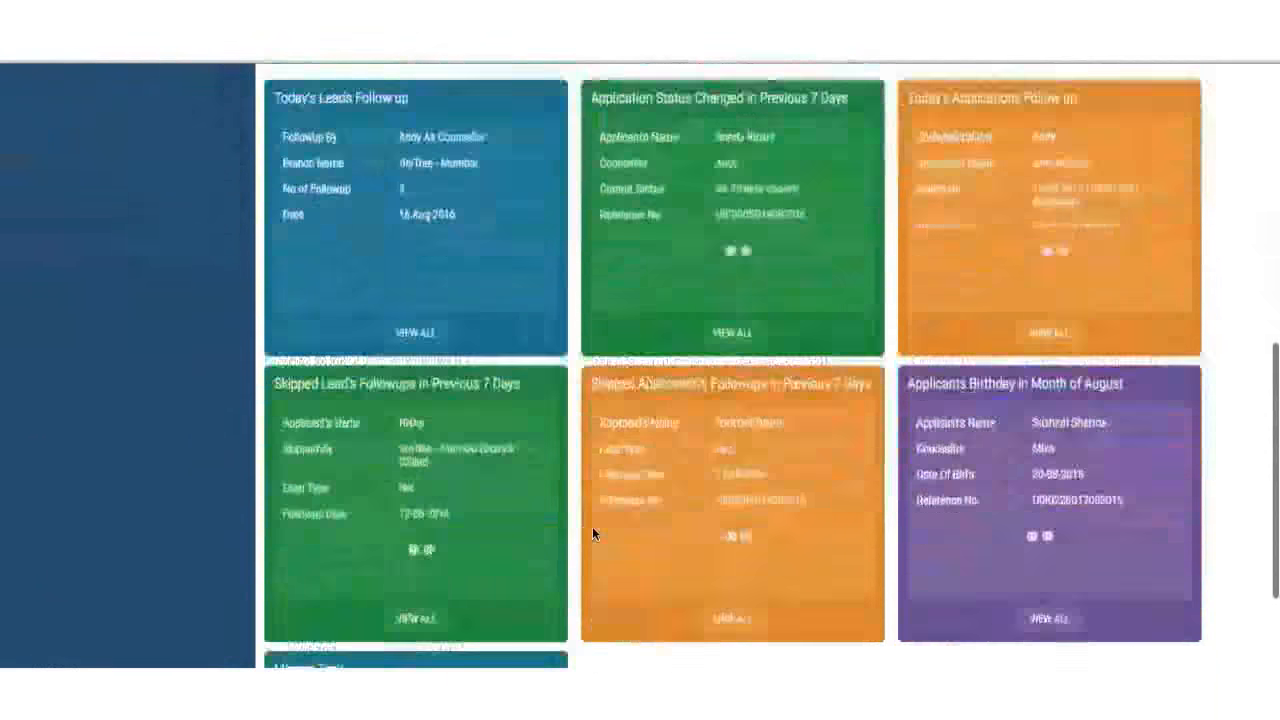
scroll(592, 534, "up", 10)
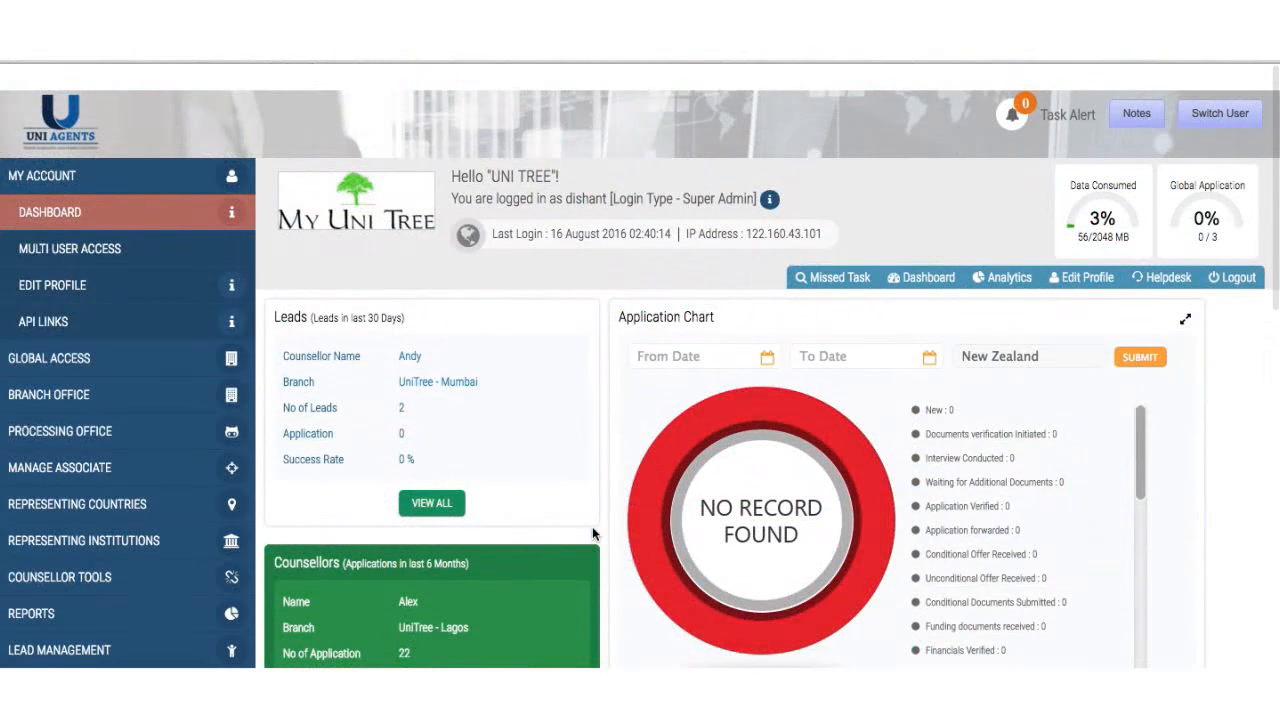
scroll(420, 487, "down", 3)
scroll(455, 486, "up", 3)
scroll(455, 483, "down", 1)
scroll(455, 483, "down", 10)
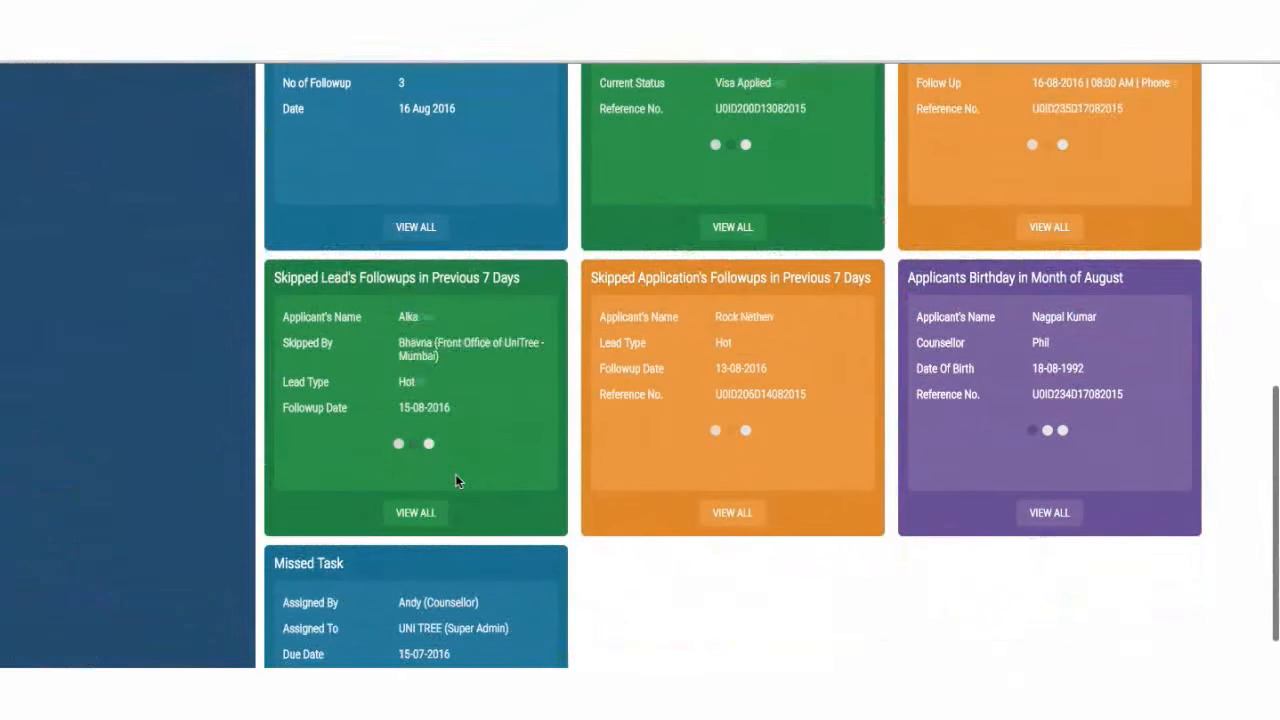
scroll(455, 474, "up", 3)
scroll(455, 474, "down", 1)
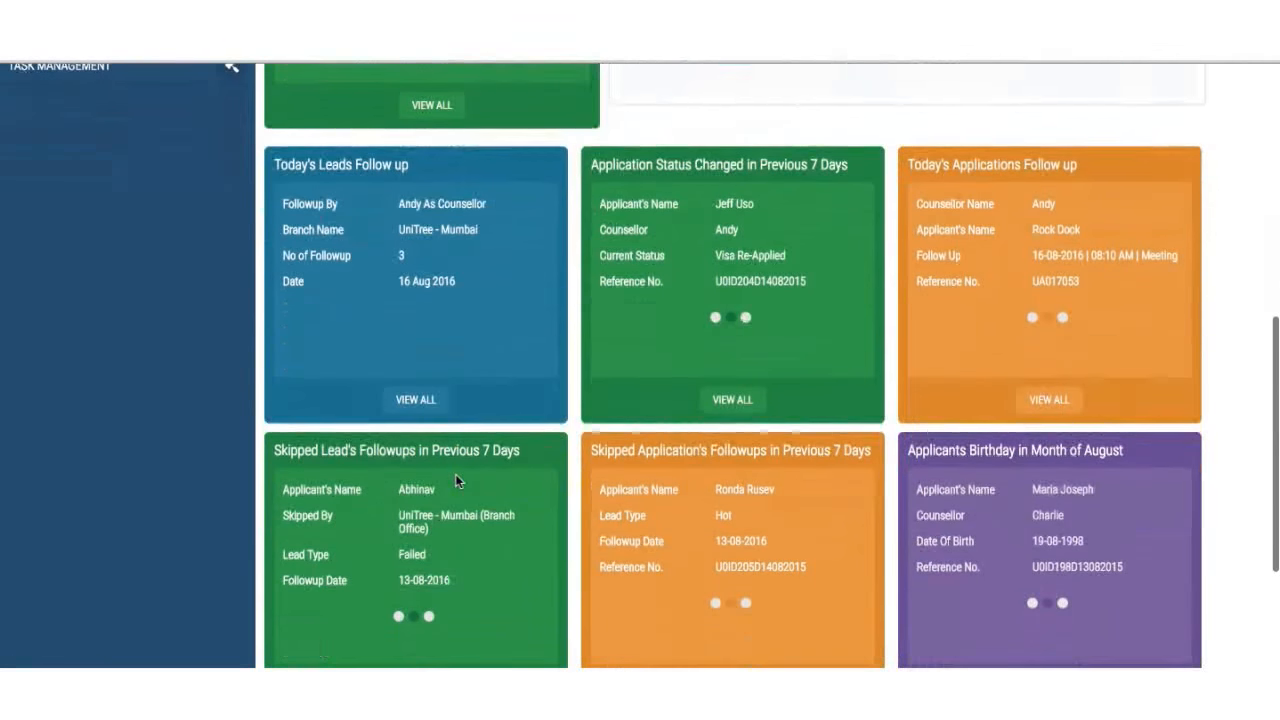
scroll(455, 475, "down", 3)
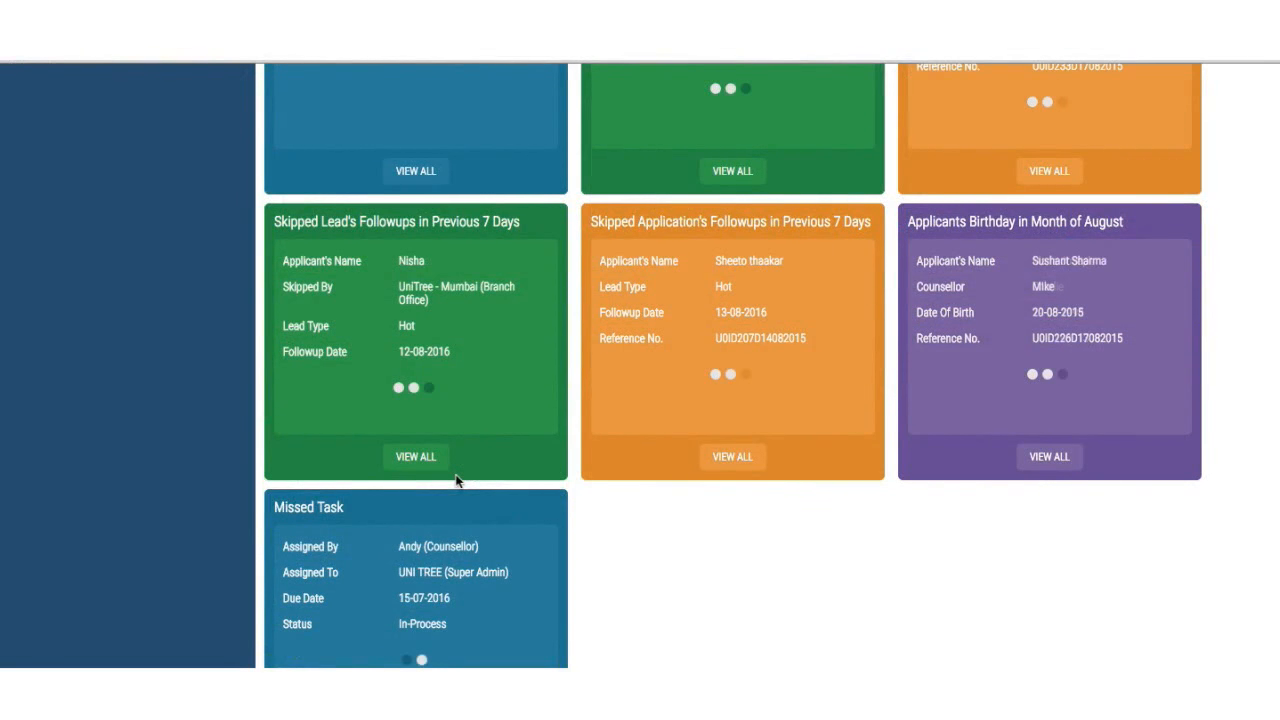
scroll(455, 480, "up", 9)
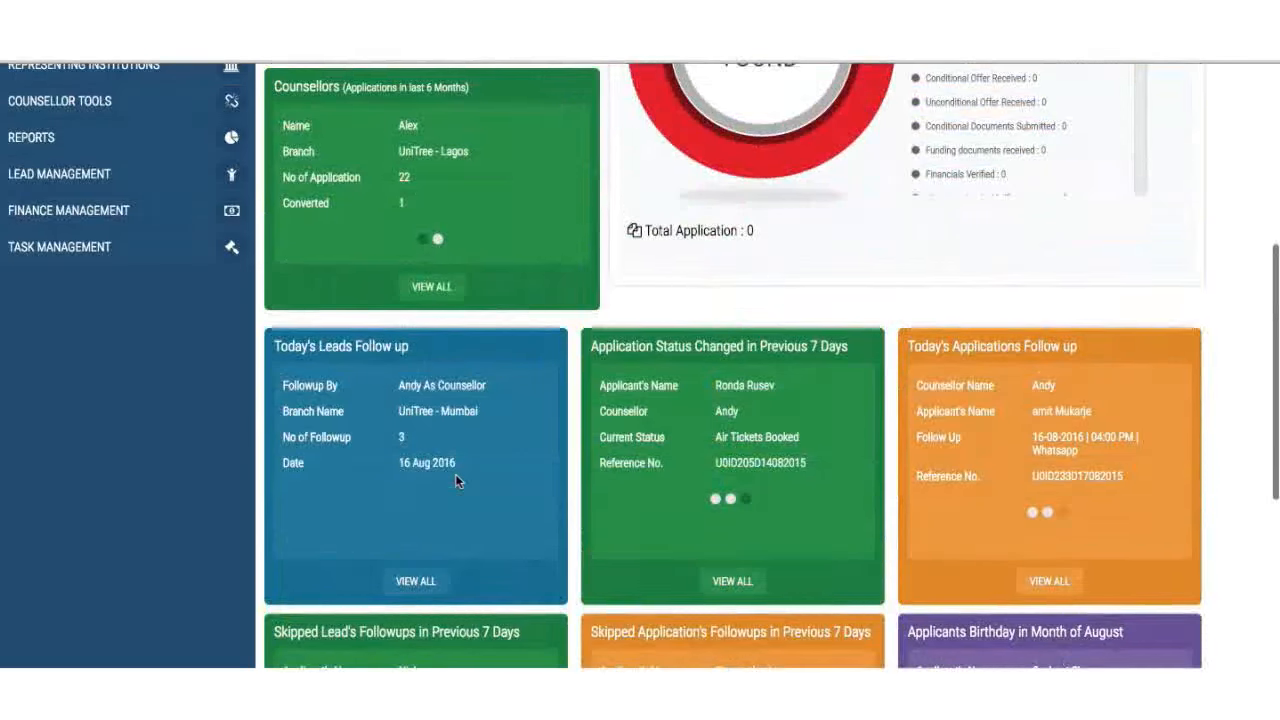
scroll(455, 480, "up", 1)
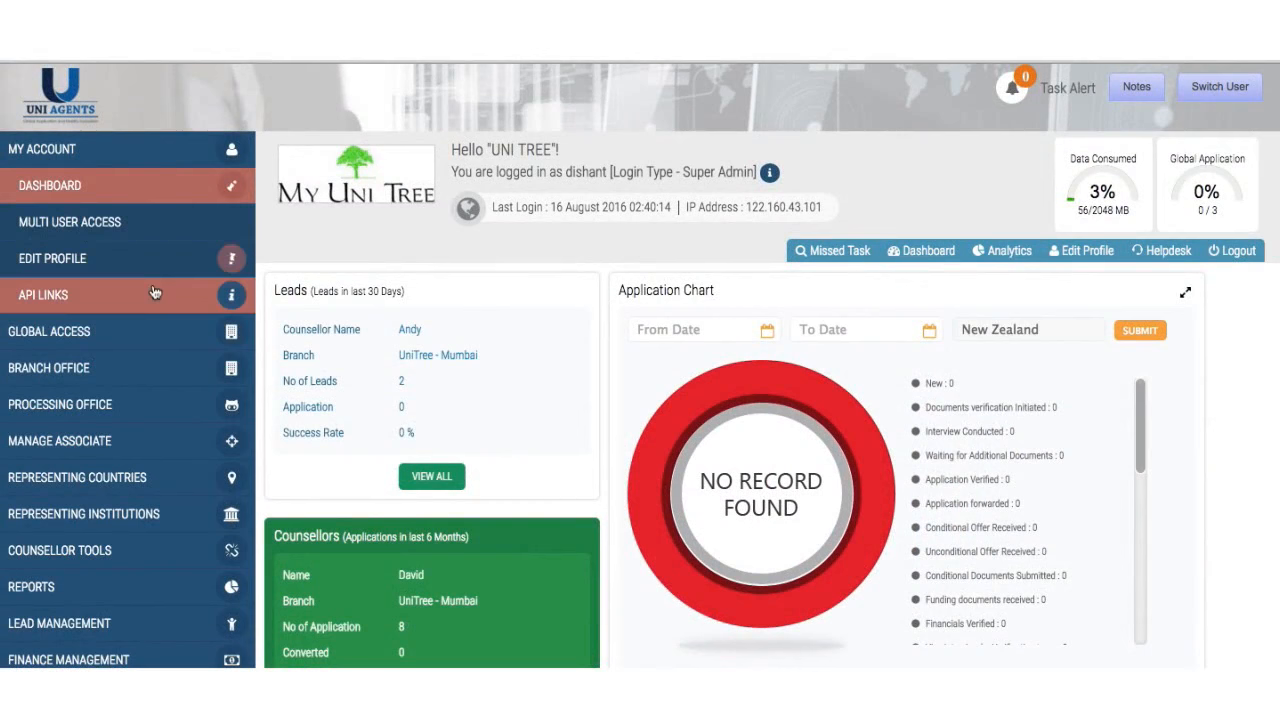
- Expand the sidebar sections and open Counsellor Tools > Find Courses to list all 116 courses
left_click(118, 326)
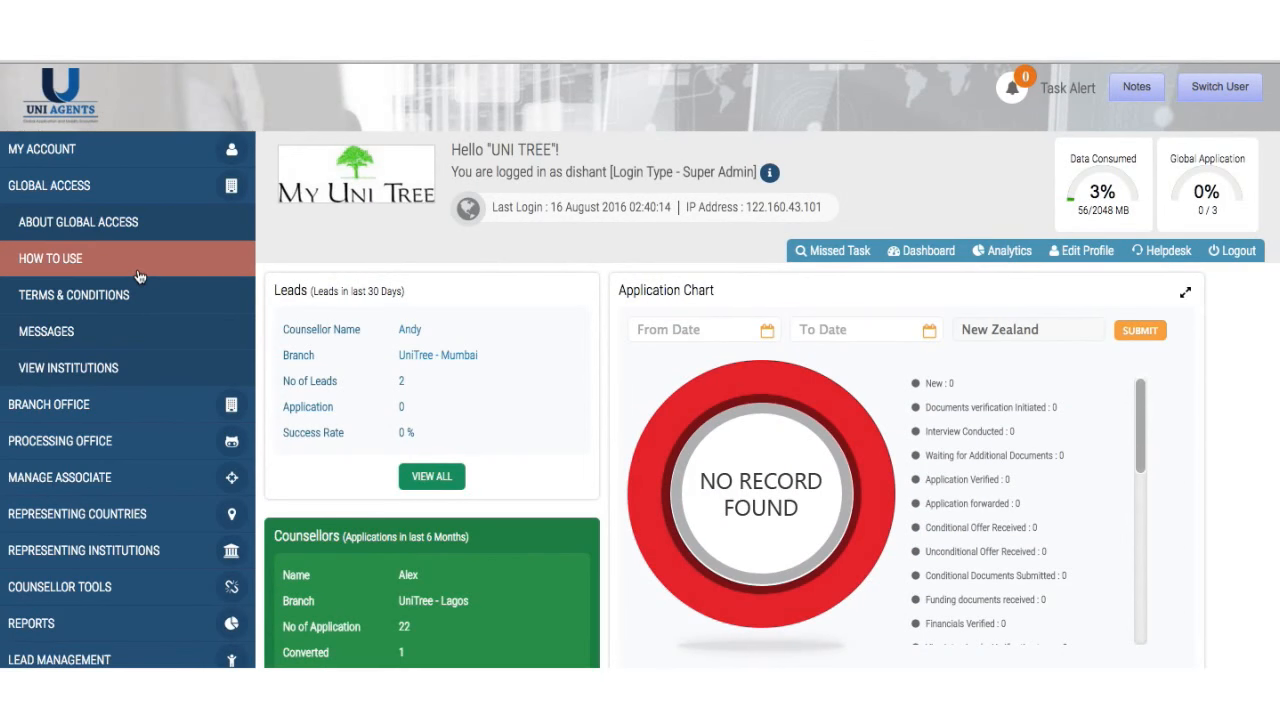
left_click(135, 404)
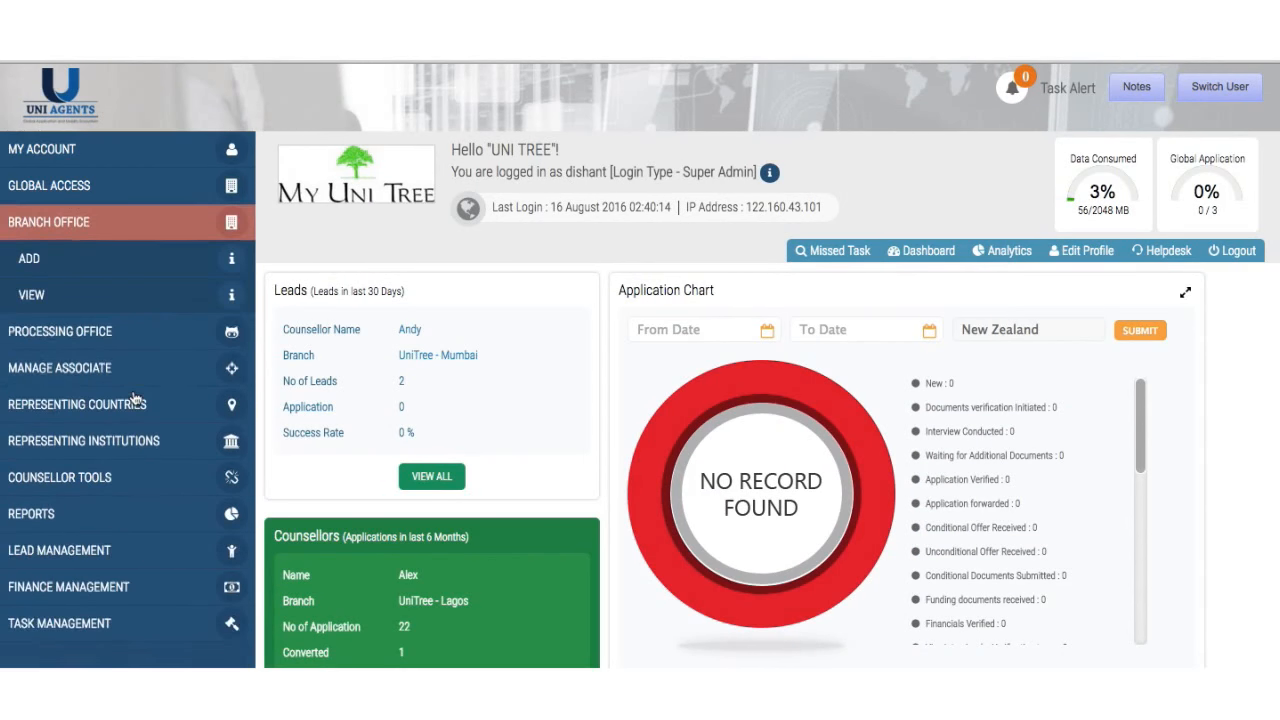
left_click(153, 333)
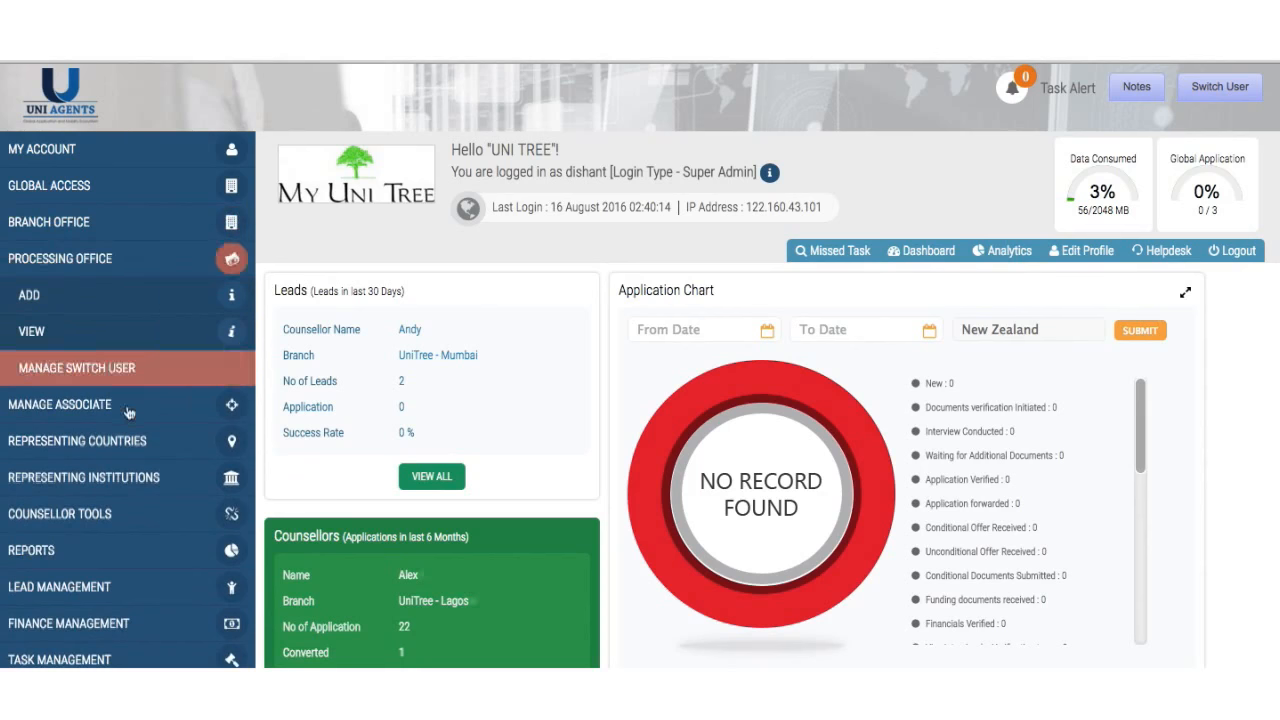
left_click(128, 410)
left_click(120, 416)
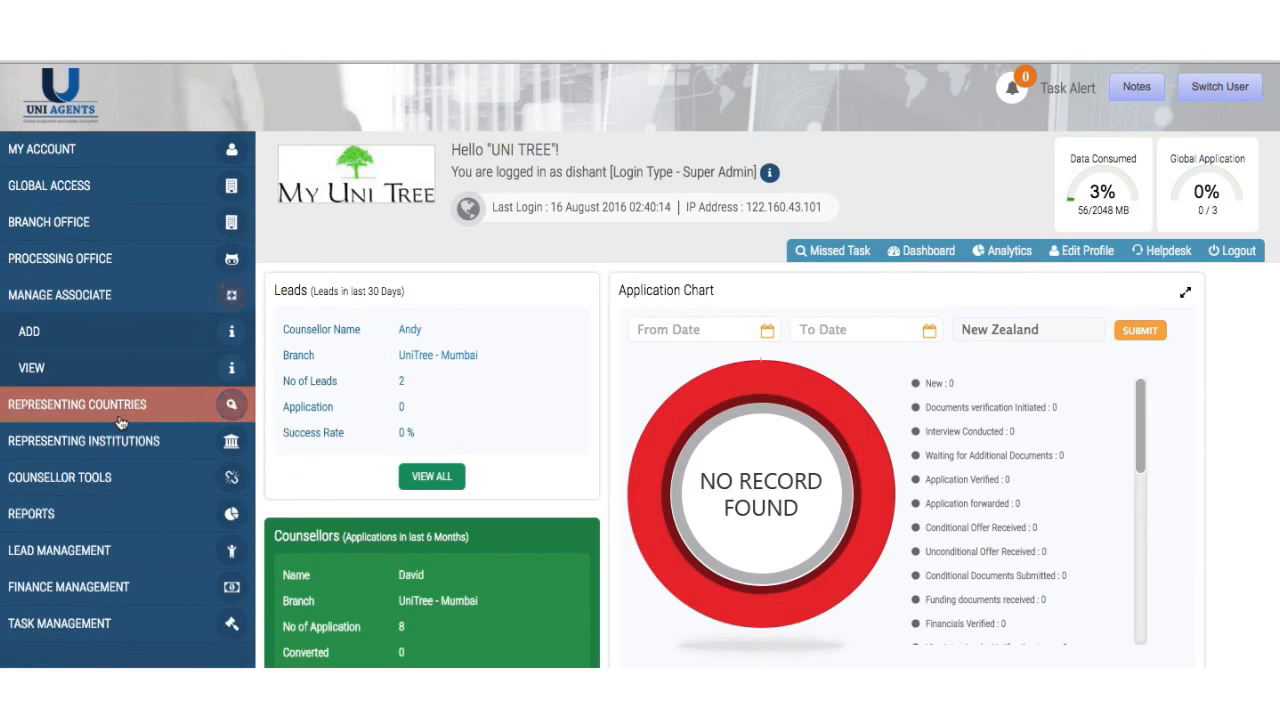
left_click(114, 440)
left_click(114, 477)
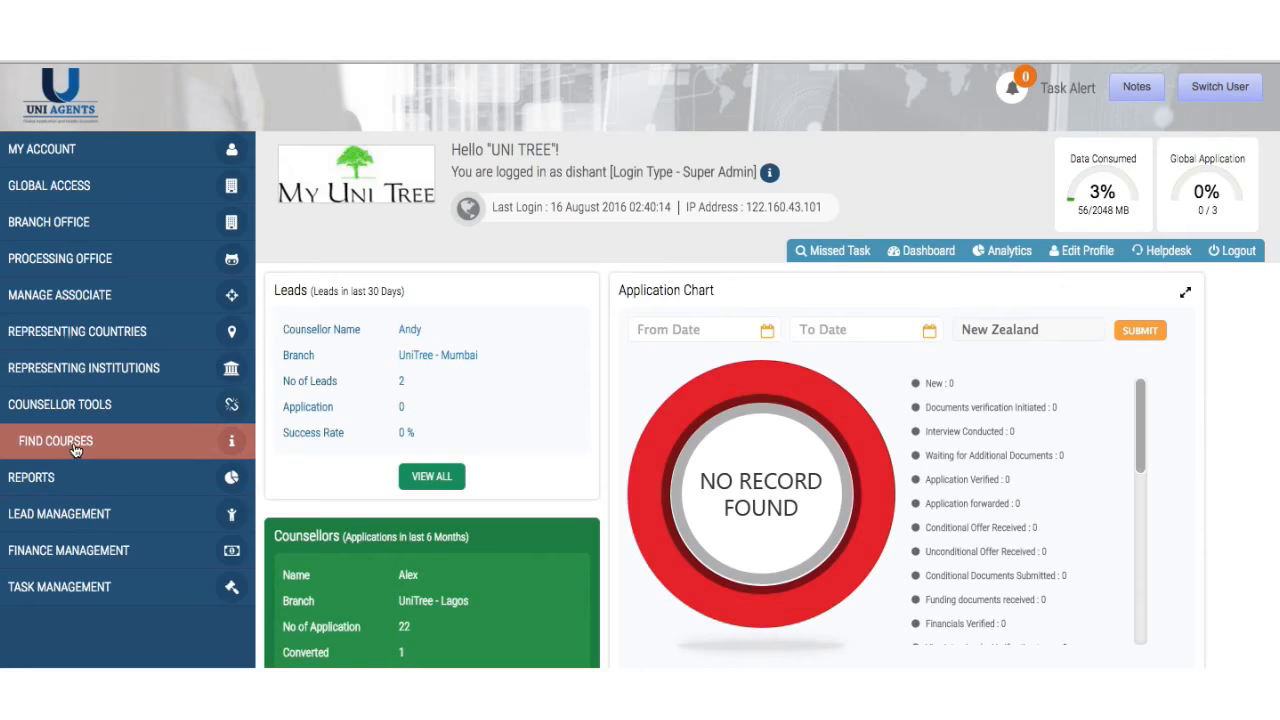
left_click(75, 448)
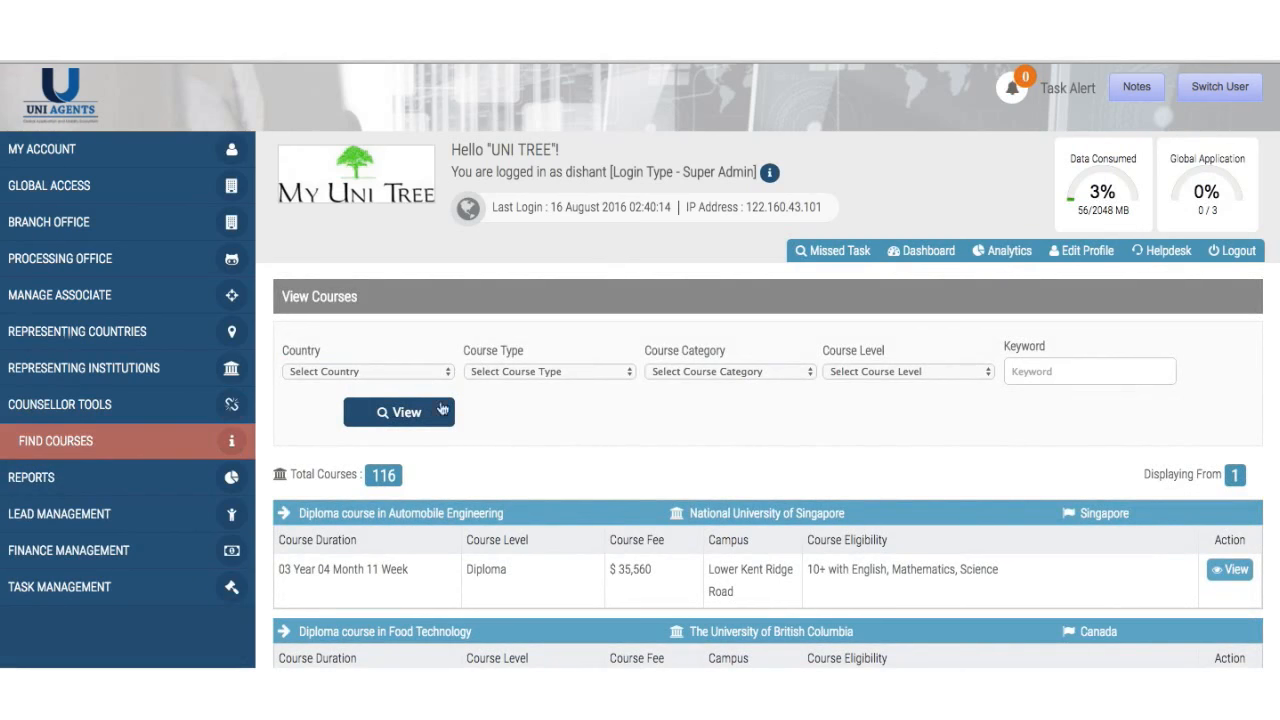
left_click(170, 477)
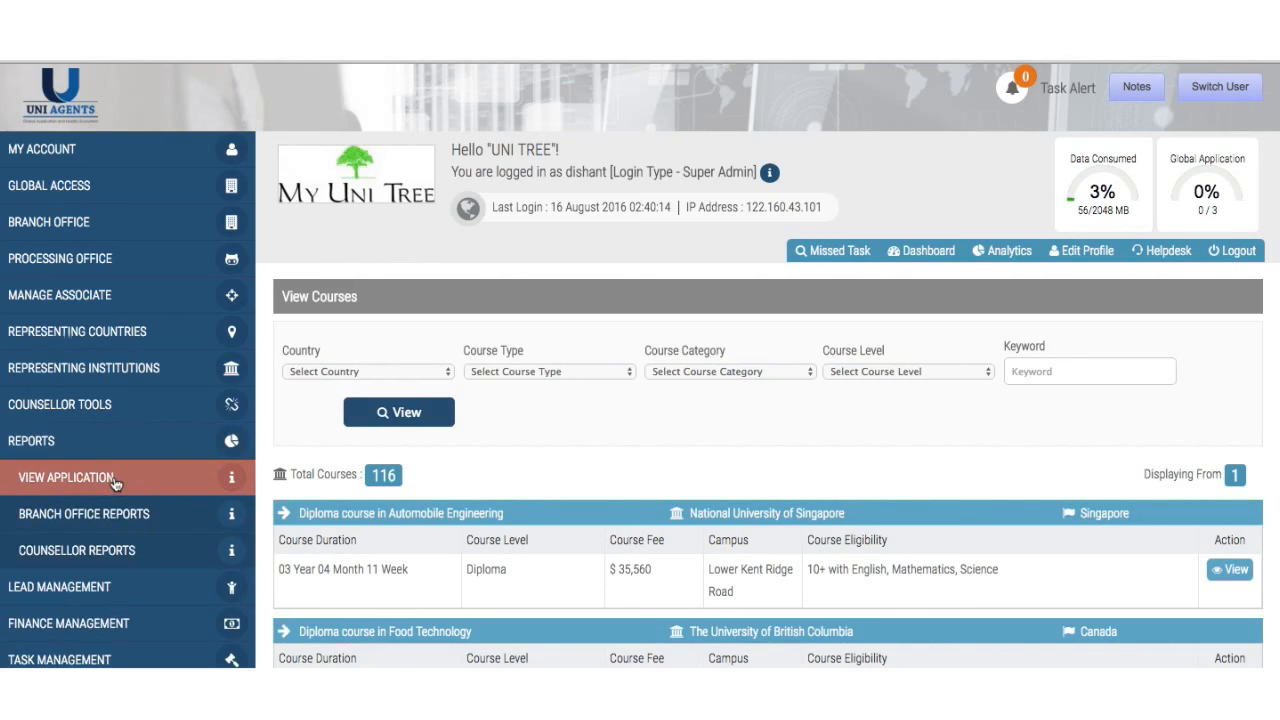
- Open Reports > View Application and scroll through the 95 application records
left_click(114, 479)
scroll(555, 531, "down", 3)
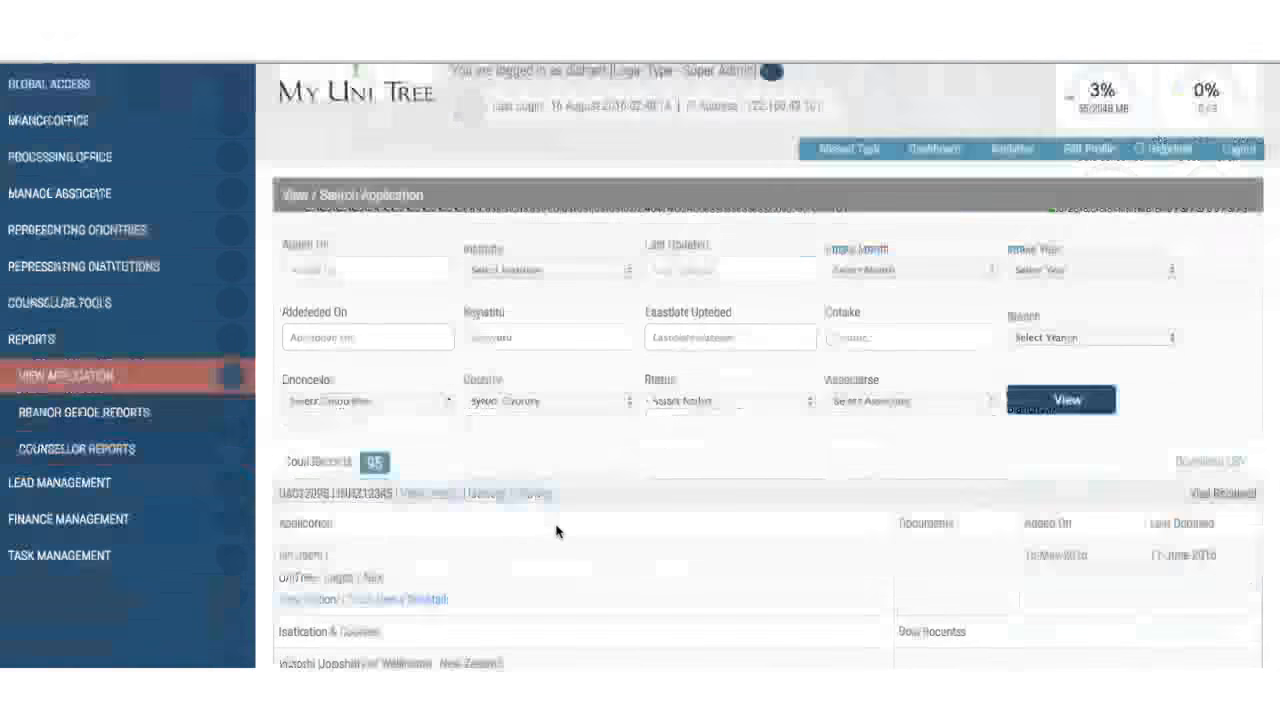
scroll(557, 530, "down", 2)
scroll(557, 528, "up", 2)
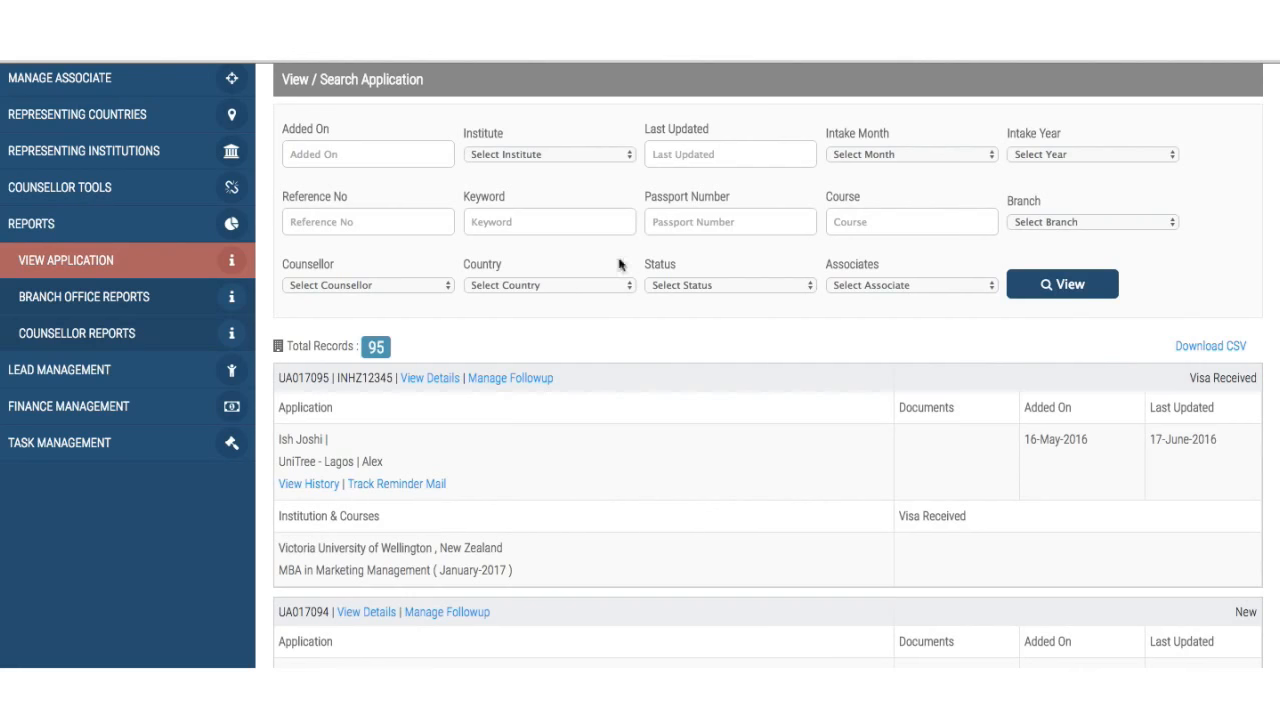
scroll(624, 301, "down", 5)
scroll(624, 301, "up", 5)
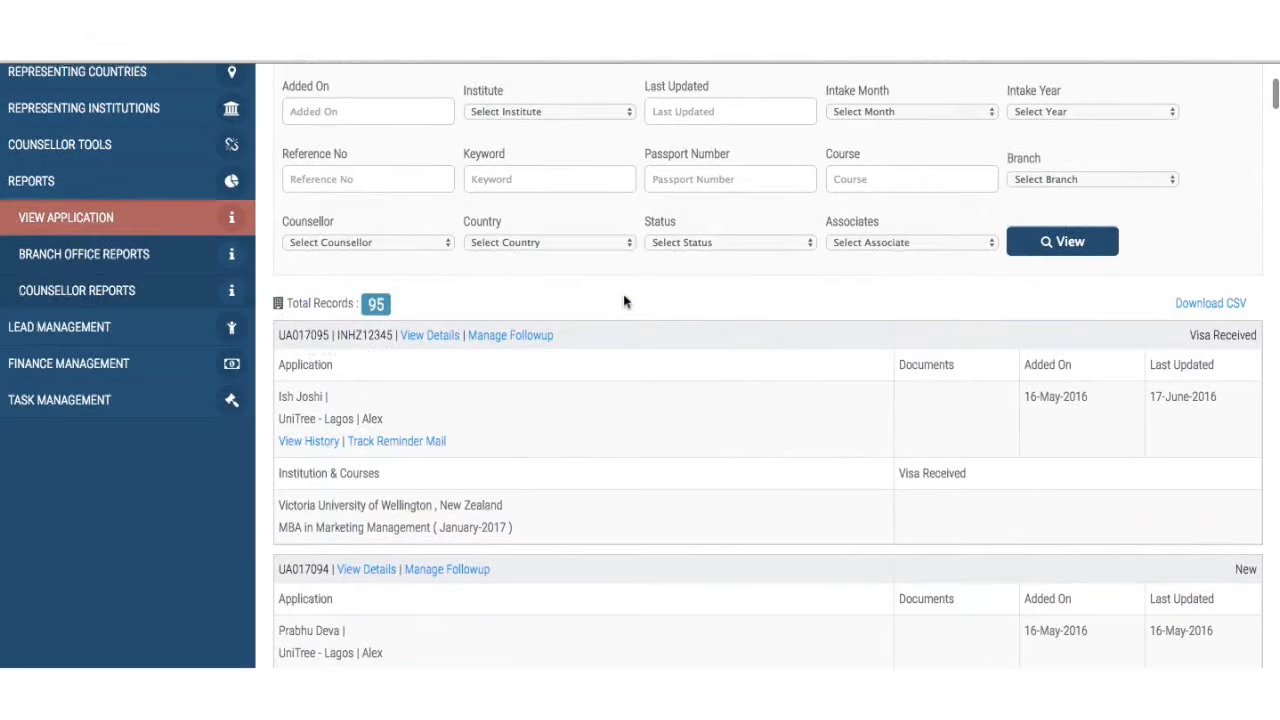
scroll(624, 301, "up", 1)
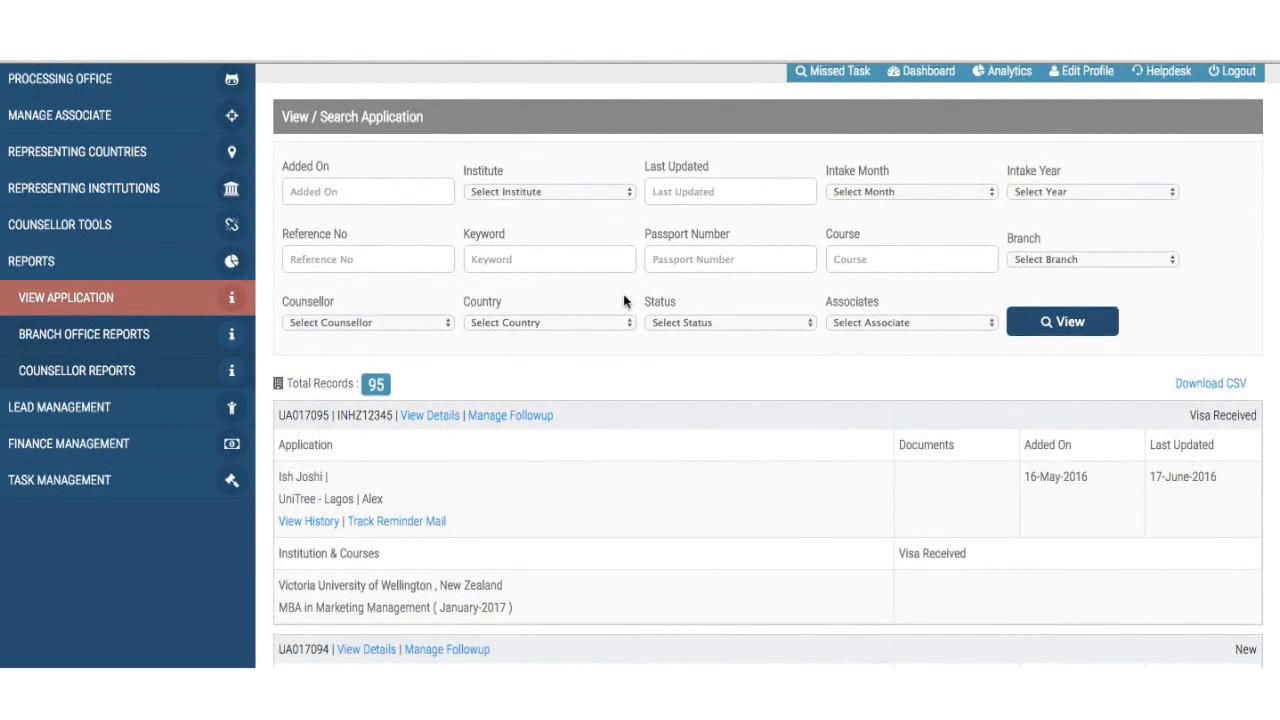
- Open Branch Office Reports to compare Mumbai and Lagos new and total applications
left_click(84, 338)
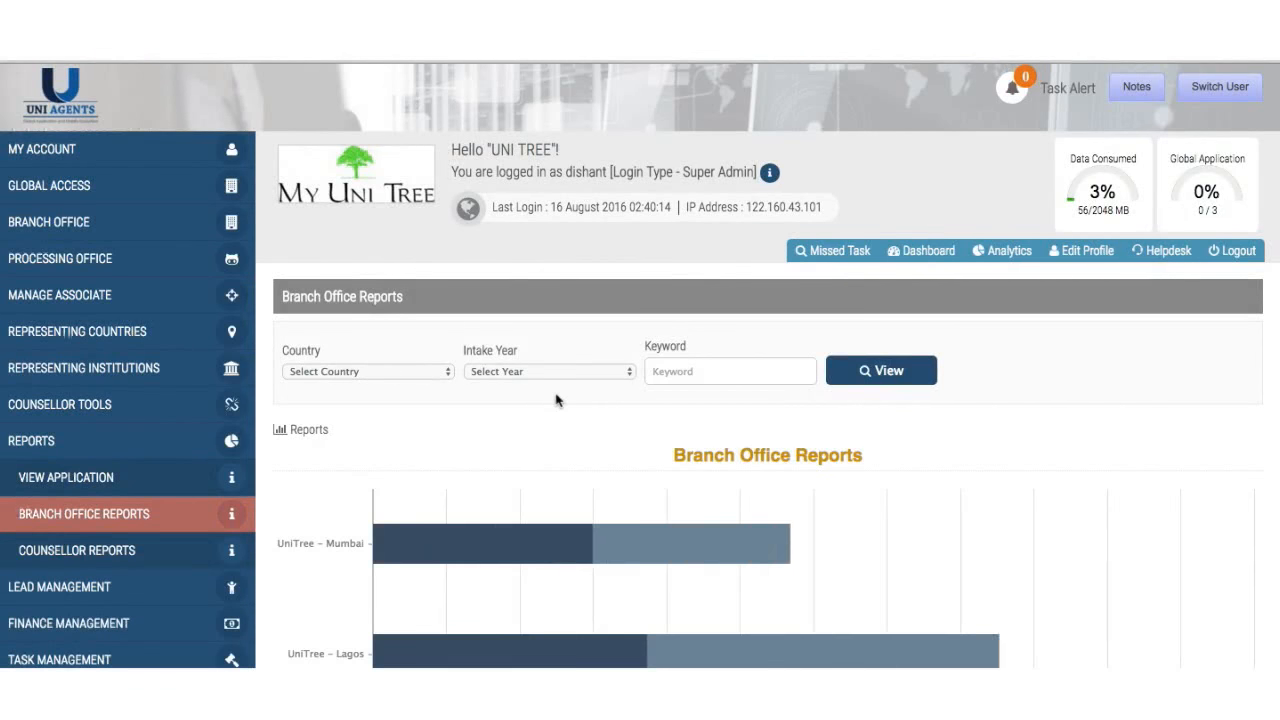
scroll(556, 400, "down", 3)
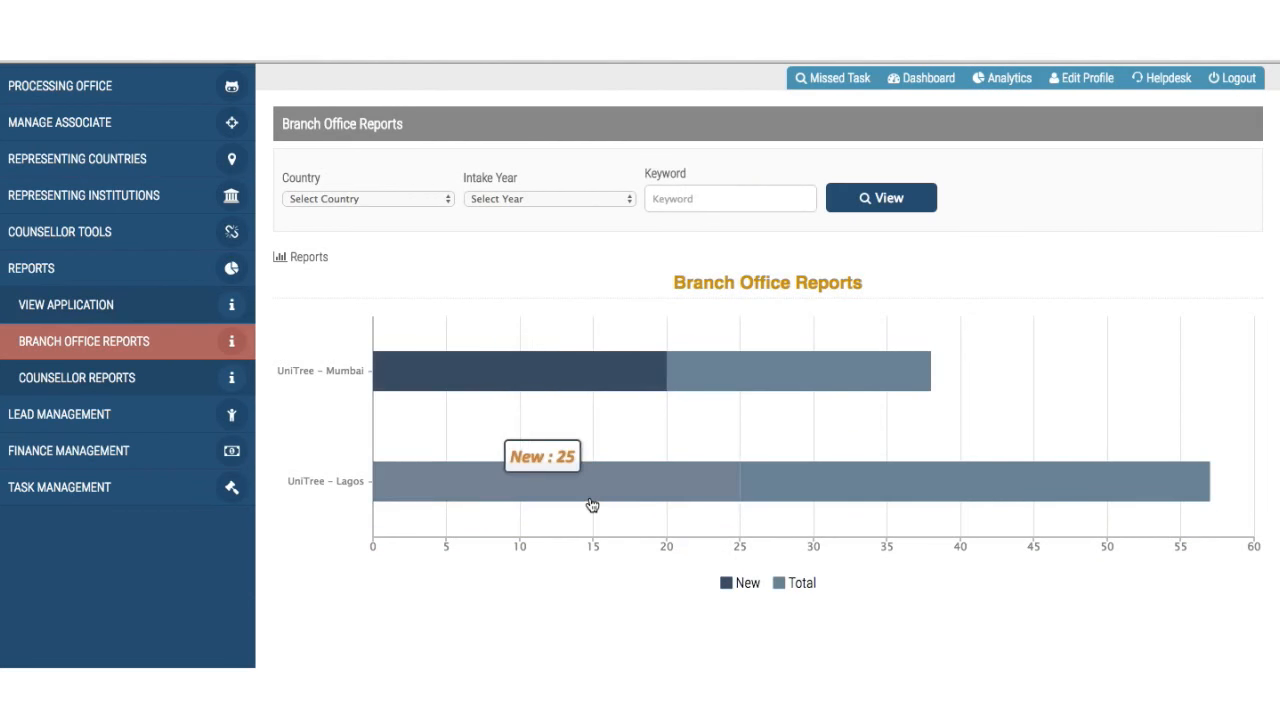
left_click(818, 489)
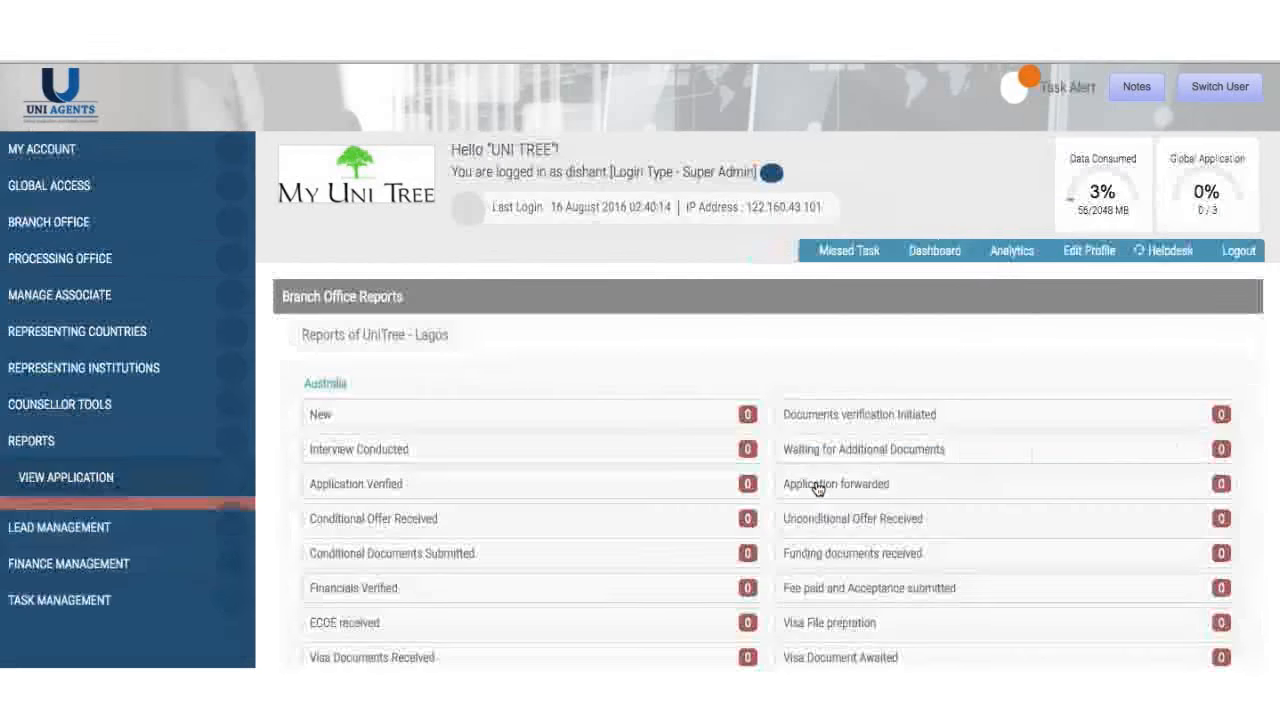
scroll(818, 489, "down", 3)
scroll(818, 489, "down", 5)
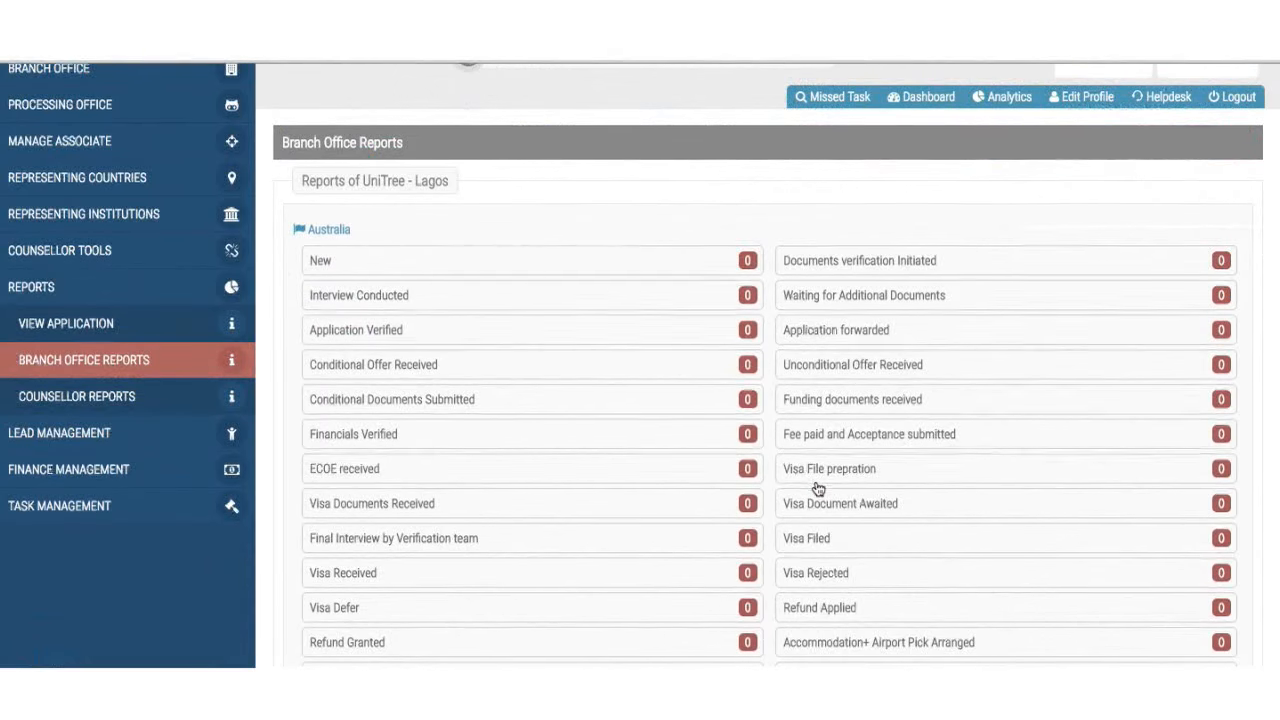
scroll(818, 489, "down", 9)
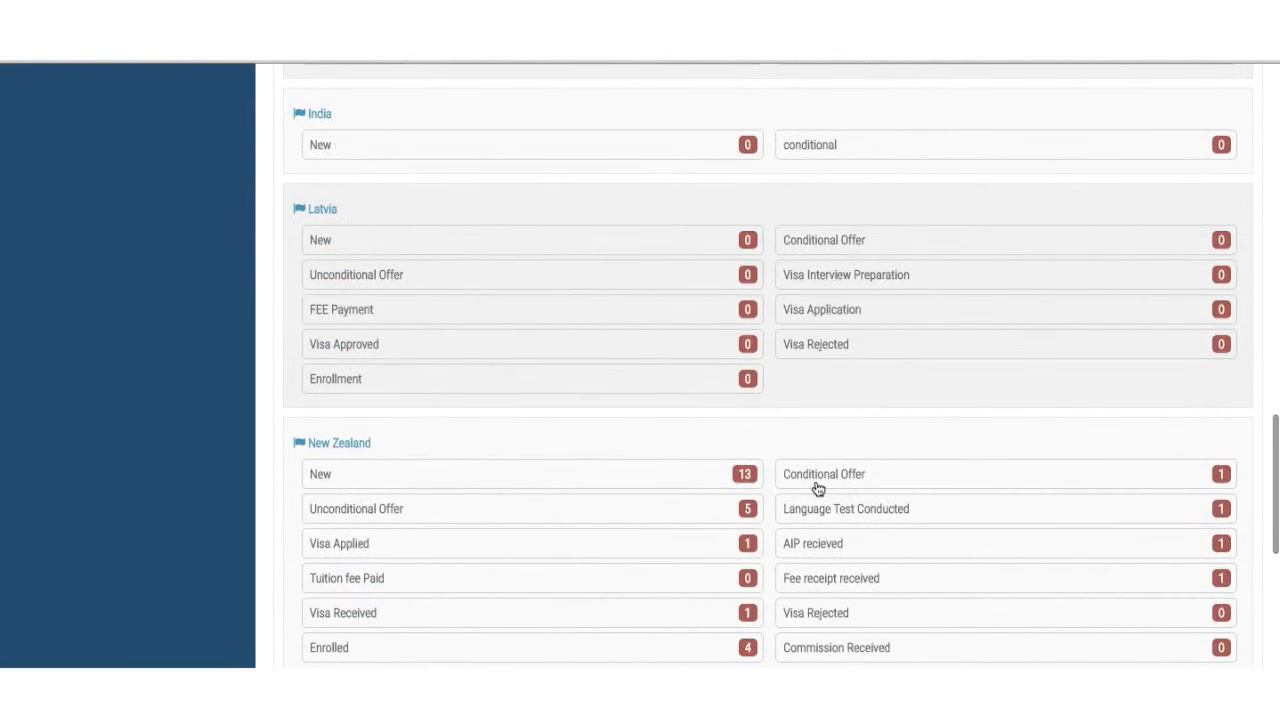
scroll(818, 489, "down", 2)
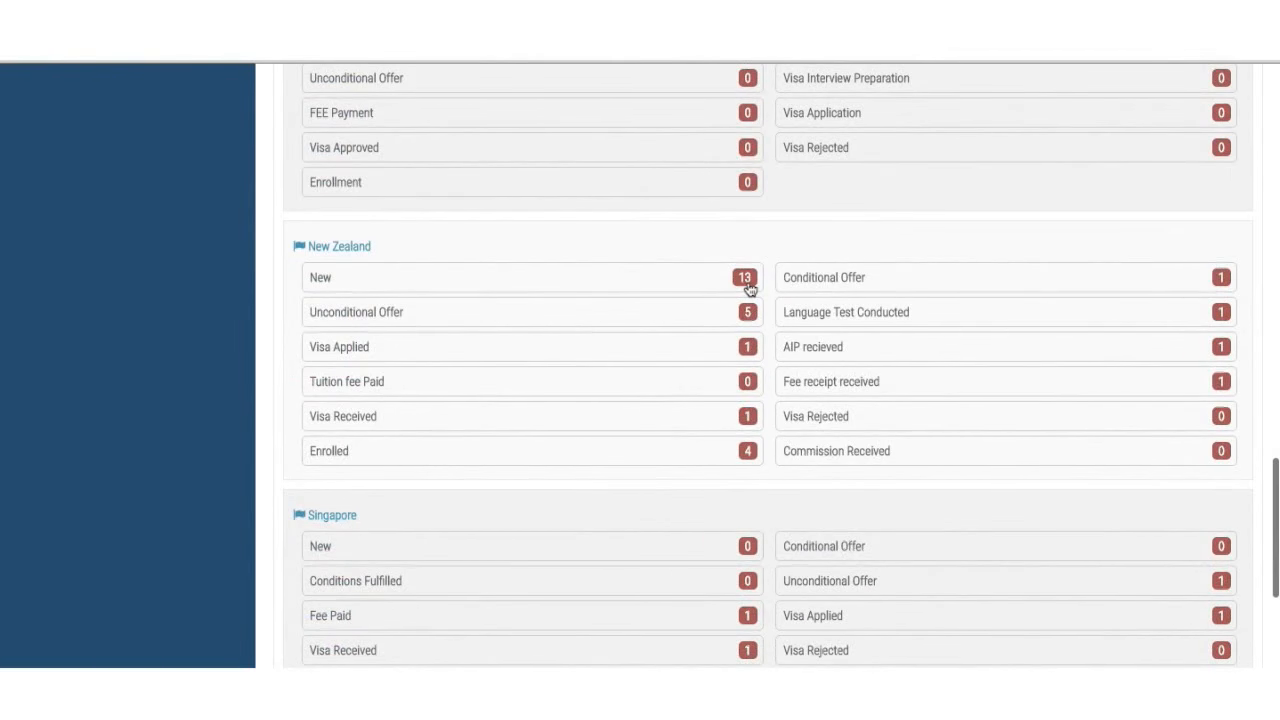
left_click(745, 279)
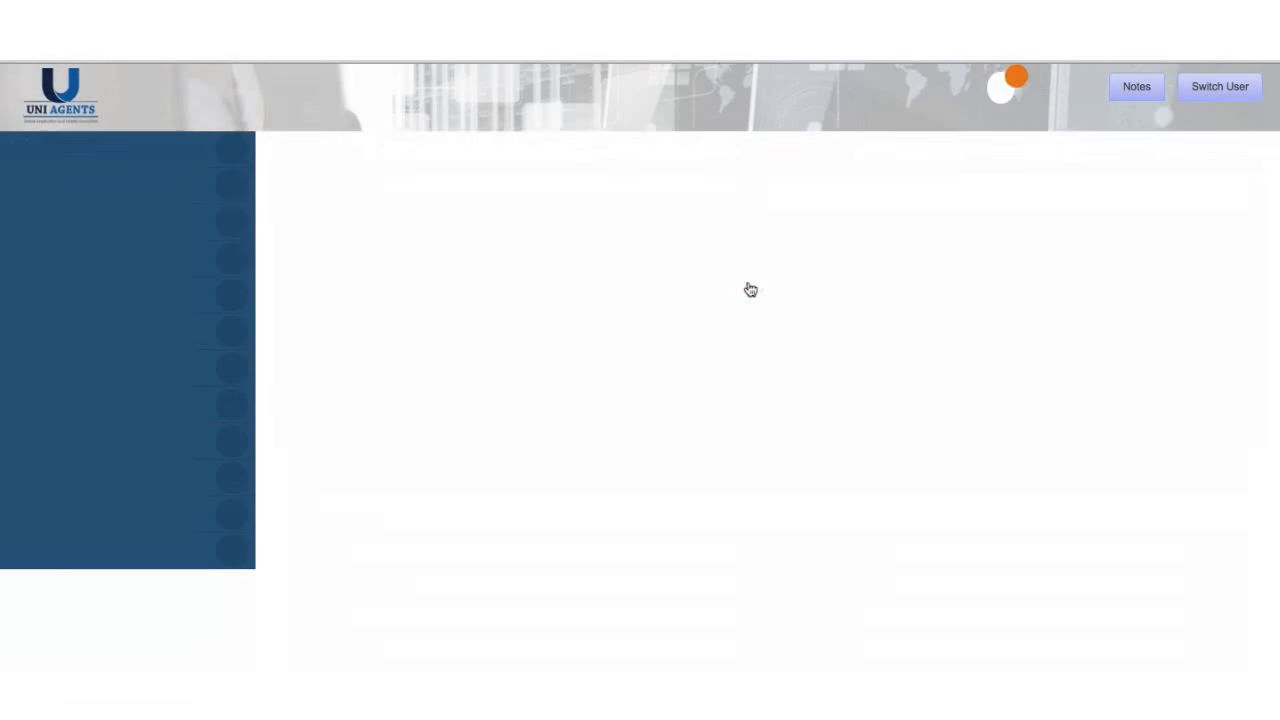
scroll(768, 366, "down", 7)
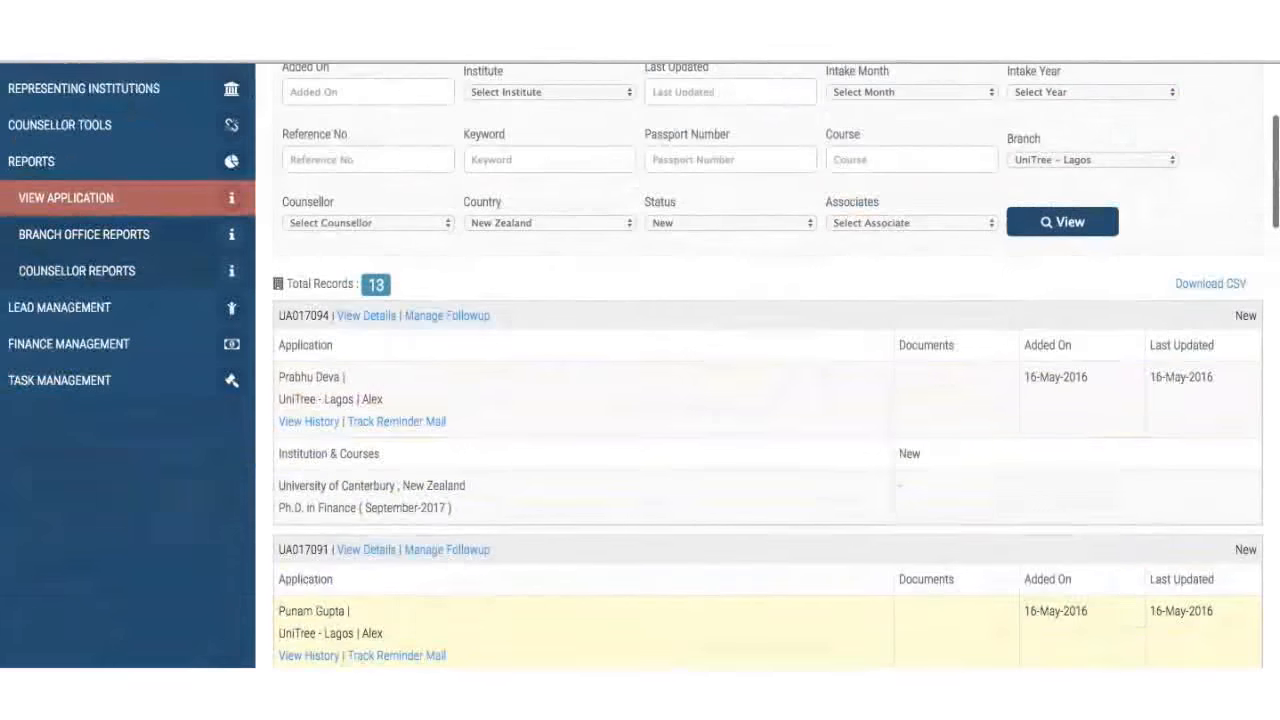
scroll(768, 366, "up", 7)
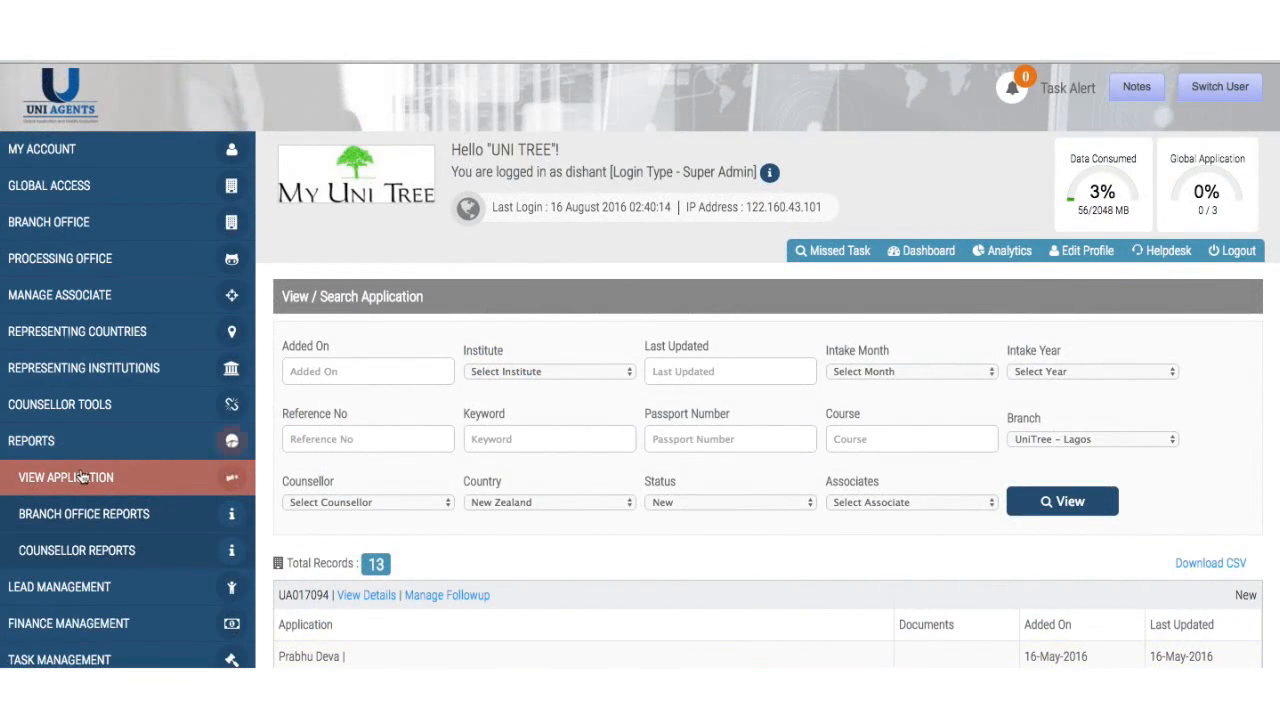
left_click(92, 527)
scroll(426, 592, "down", 2)
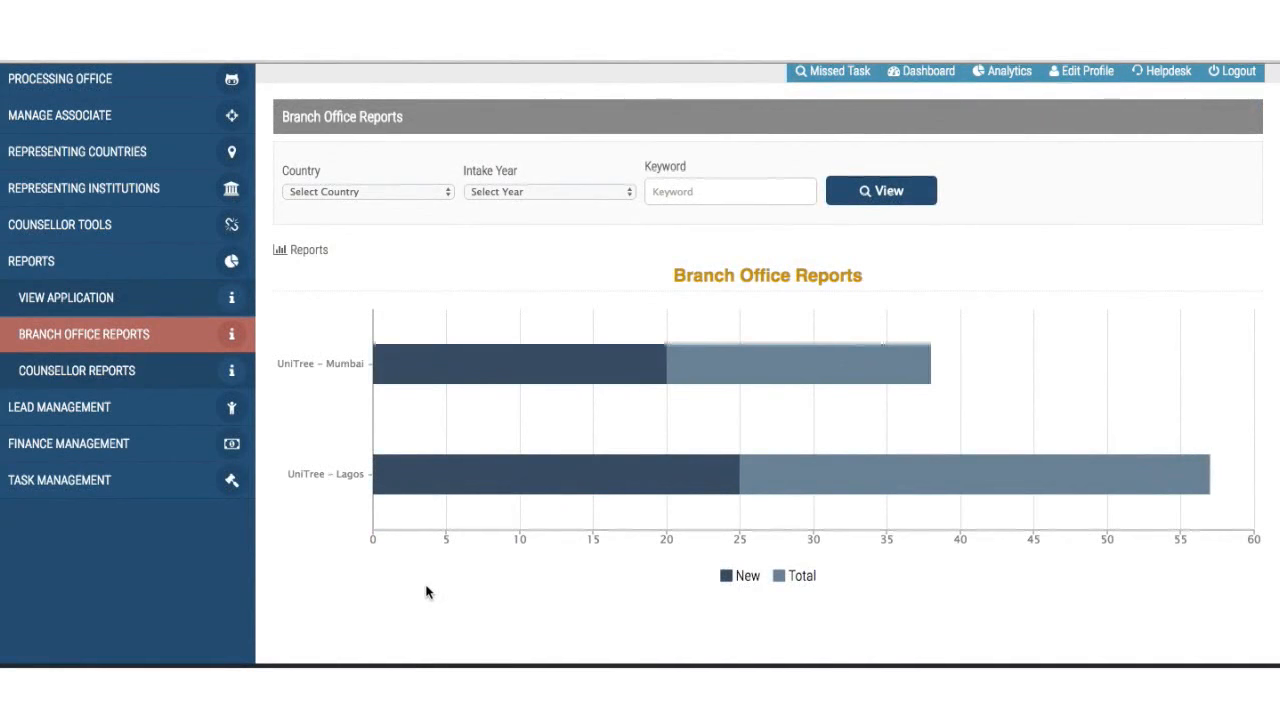
- Open Counsellor Reports and read new and total applications for the seven Lagos and Mumbai counsellors
left_click(172, 386)
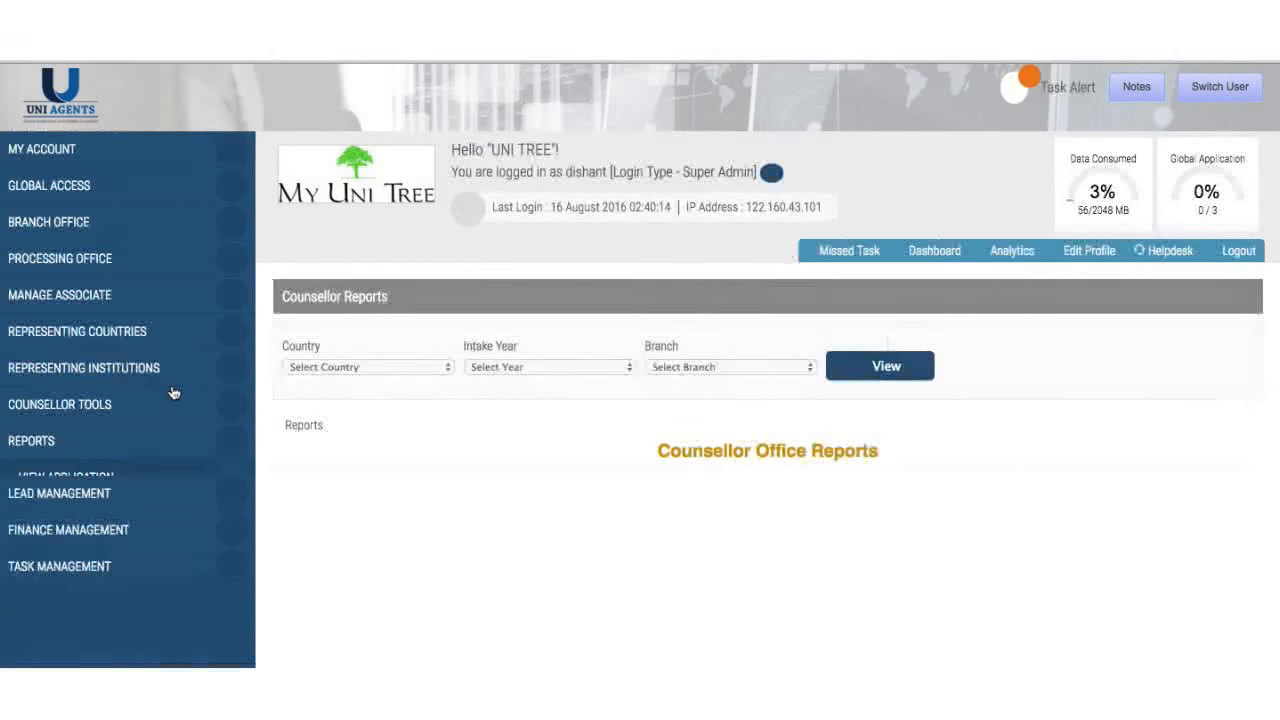
scroll(583, 430, "down", 3)
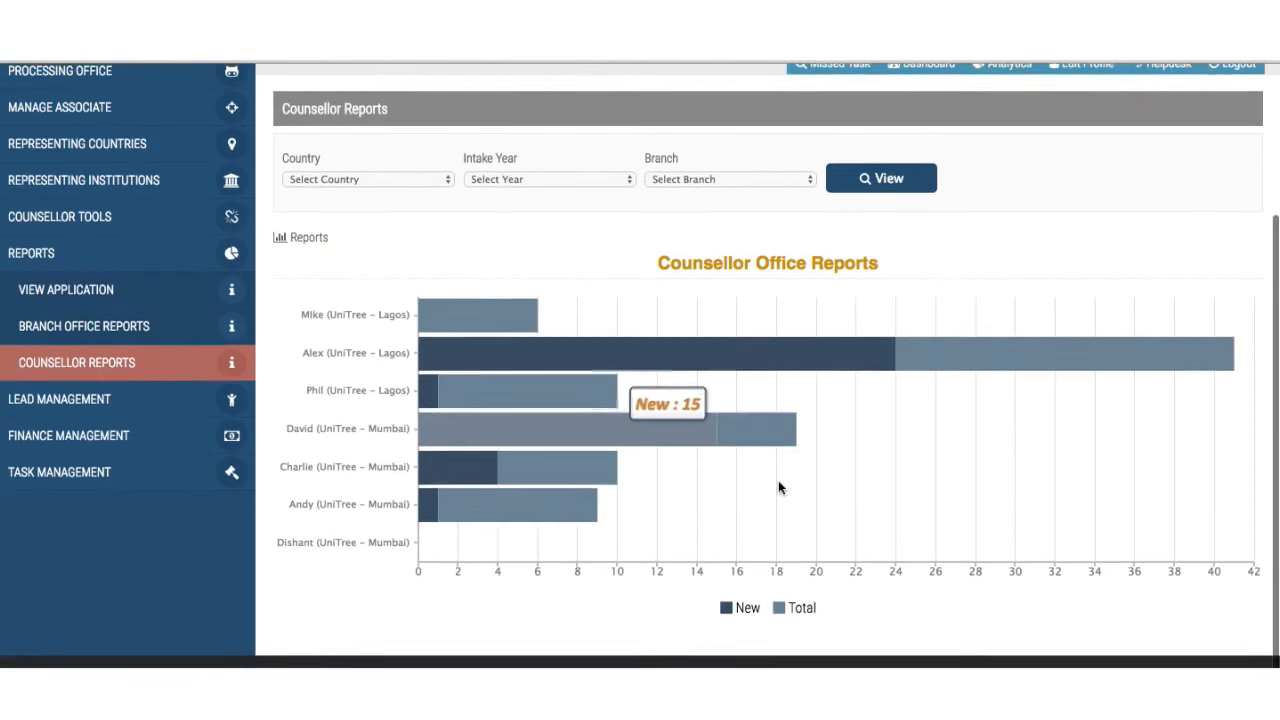
scroll(778, 487, "up", 2)
scroll(778, 487, "down", 2)
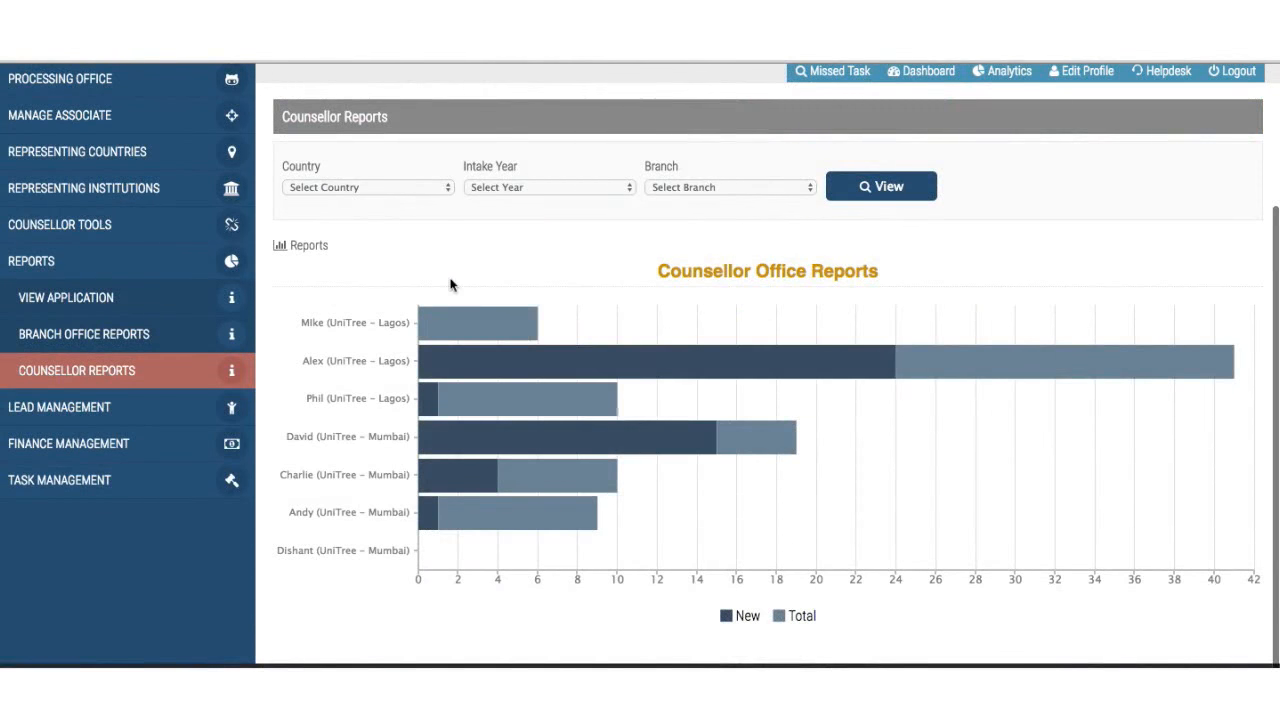
scroll(450, 285, "up", 1)
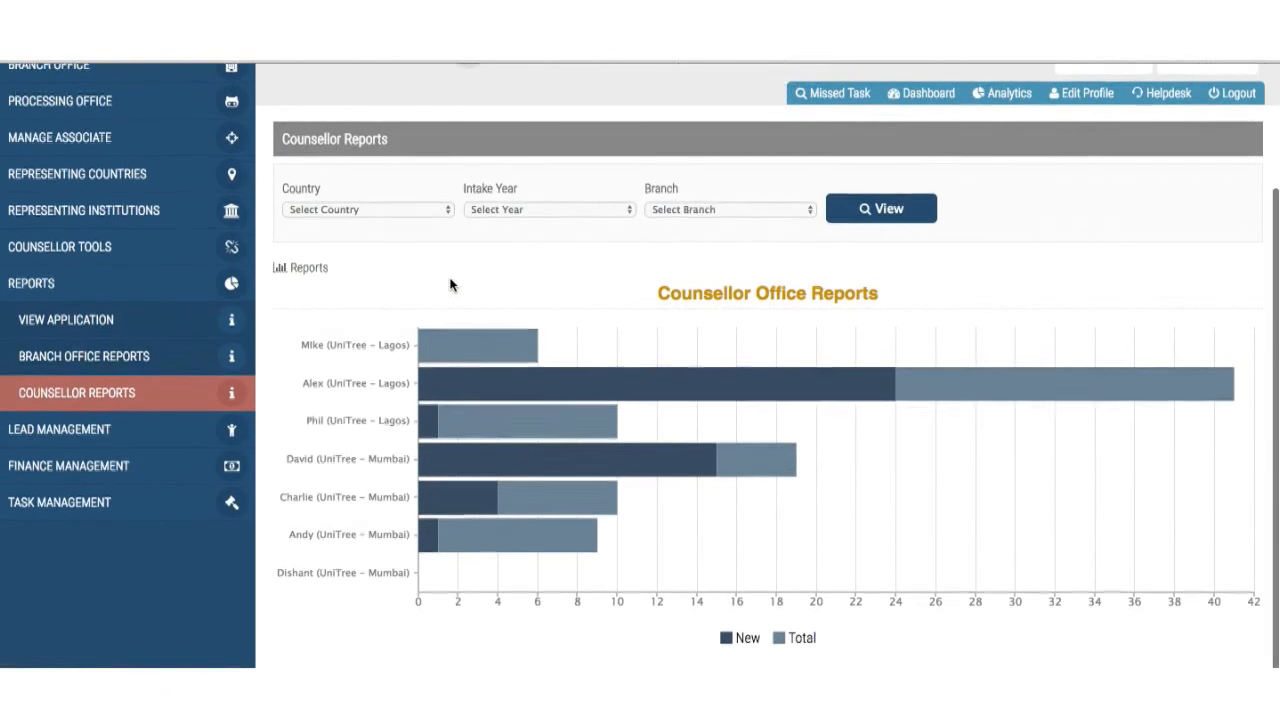
scroll(450, 285, "down", 1)
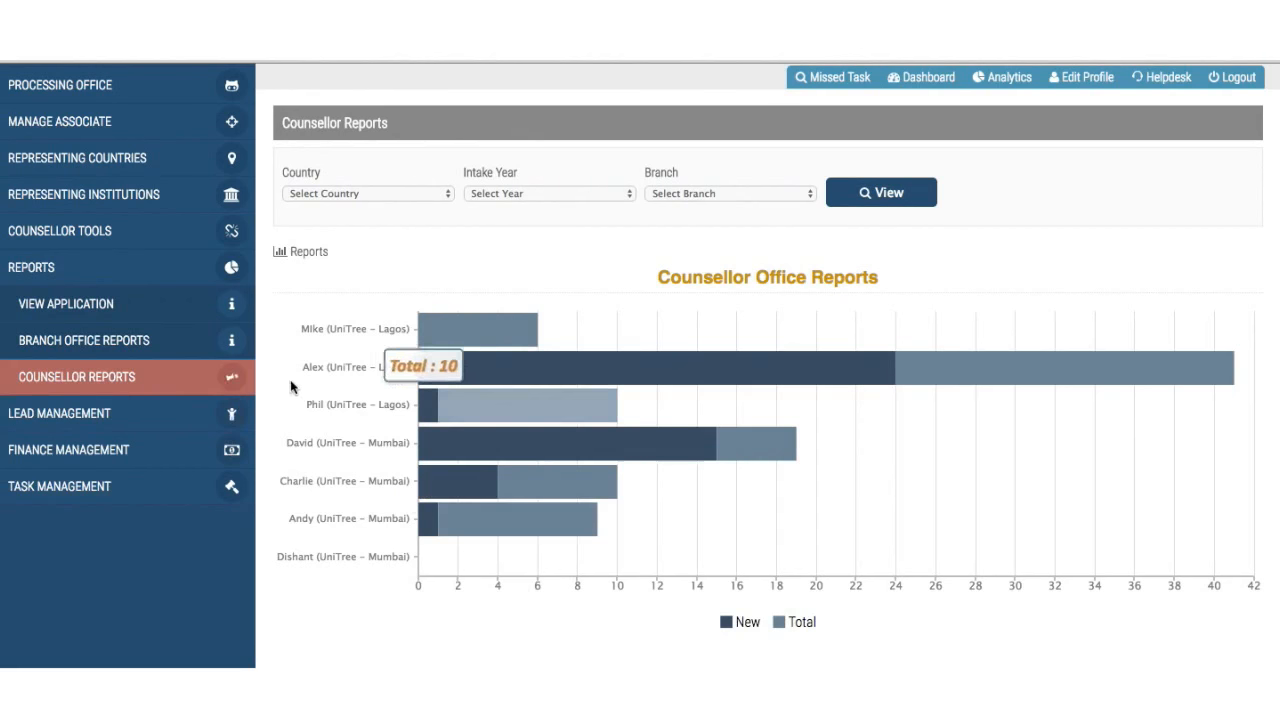
left_click(150, 412)
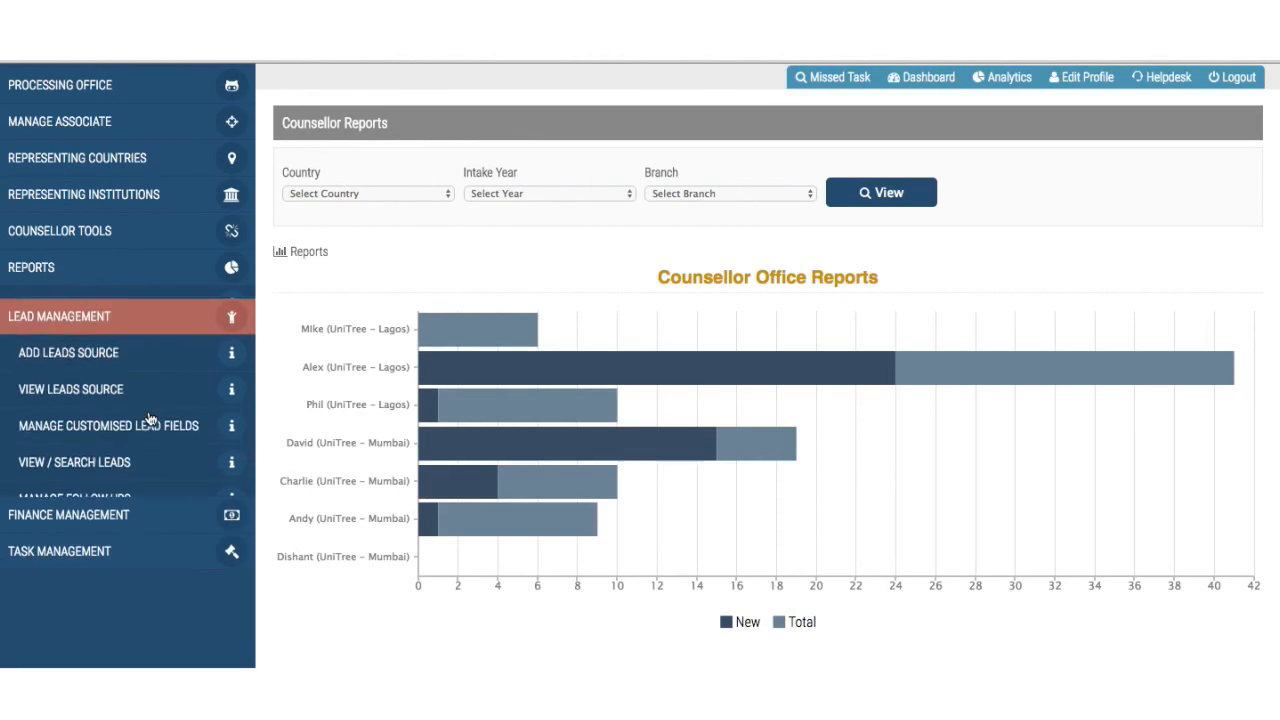
- Expand Finance Management to reveal receipt authorisation, agency fee, application fee and instalment pages
left_click(143, 522)
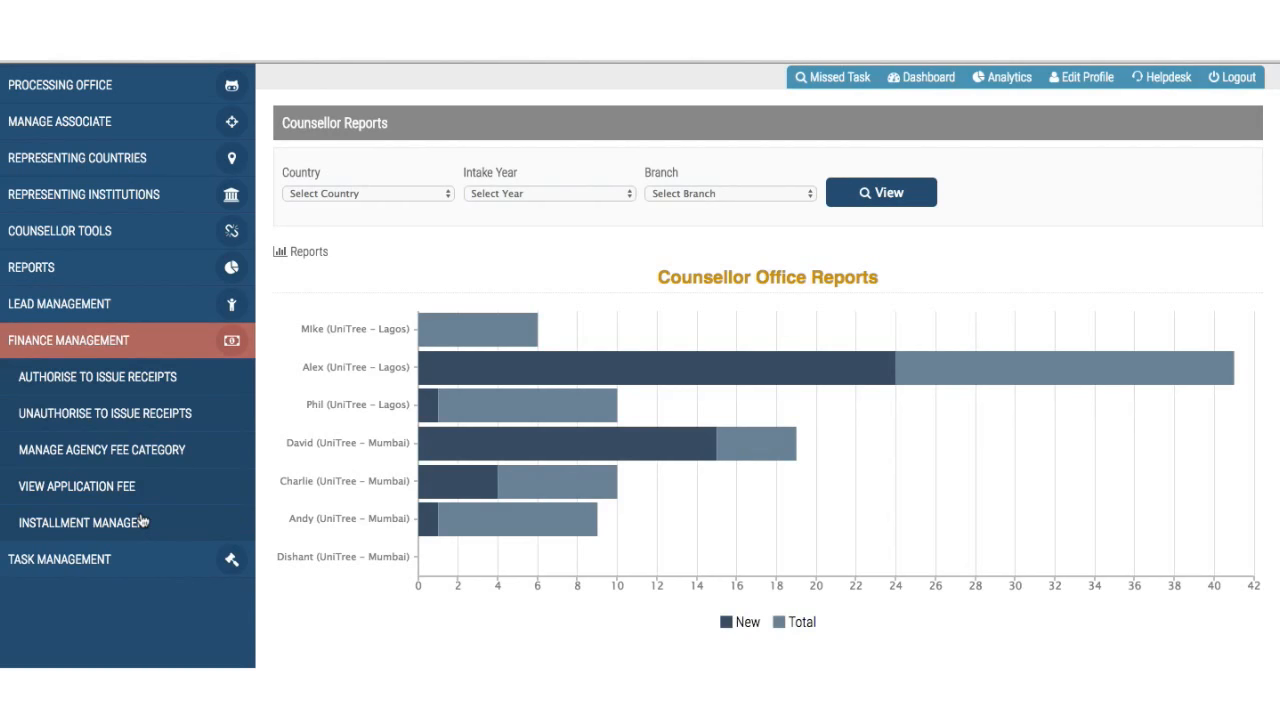
- Authorise every UniTree - Lagos and UniTree - Mumbai counsellor to issue receipts and save
left_click(50, 382)
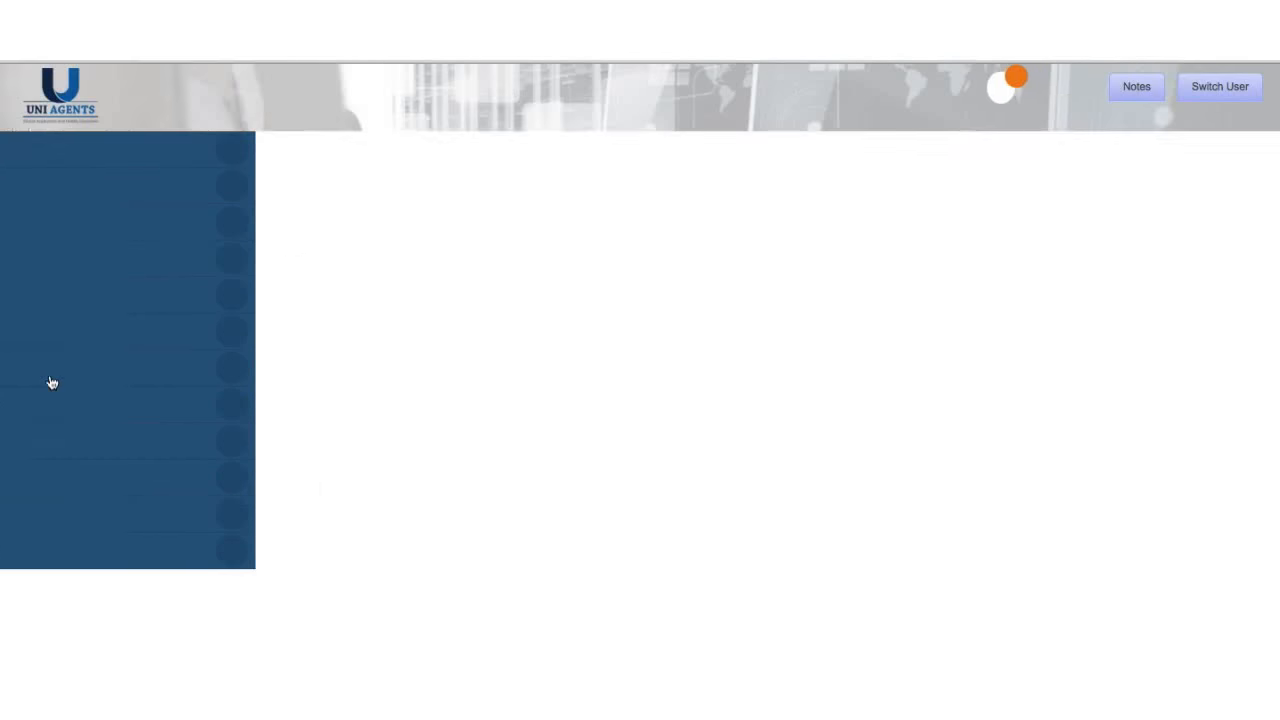
scroll(453, 435, "down", 2)
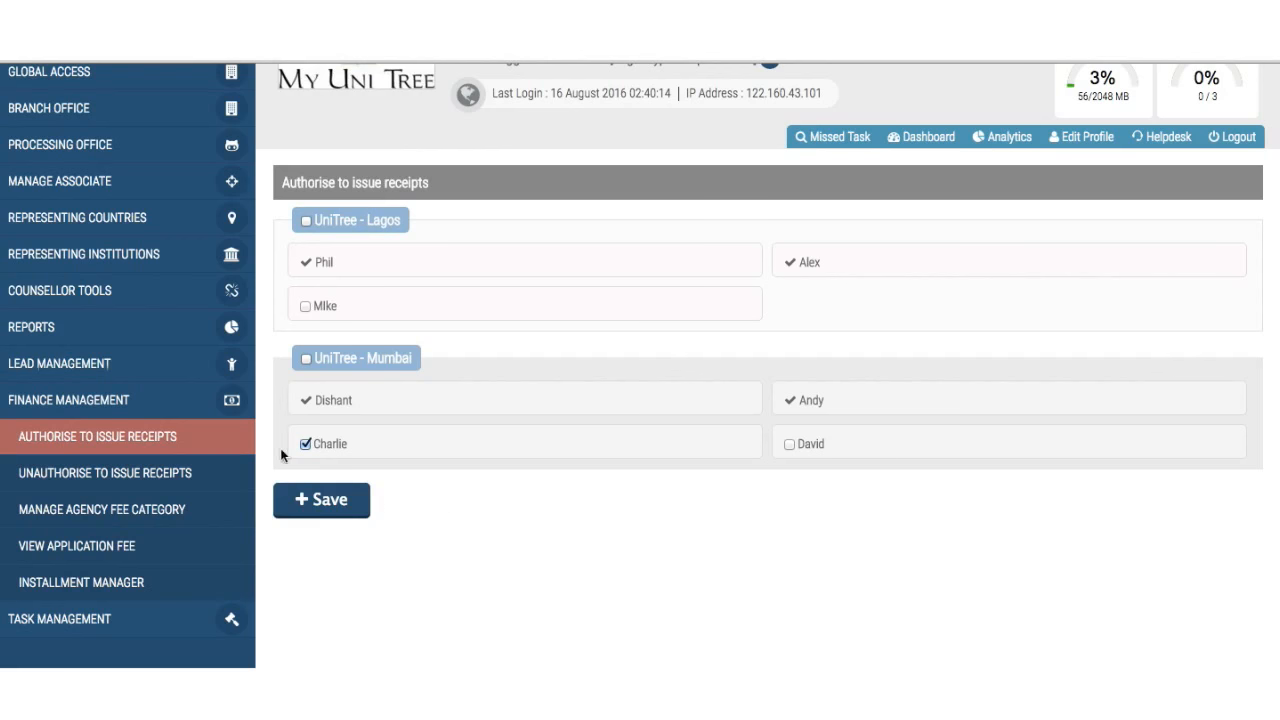
left_click(306, 220)
left_click(306, 358)
left_click(296, 503)
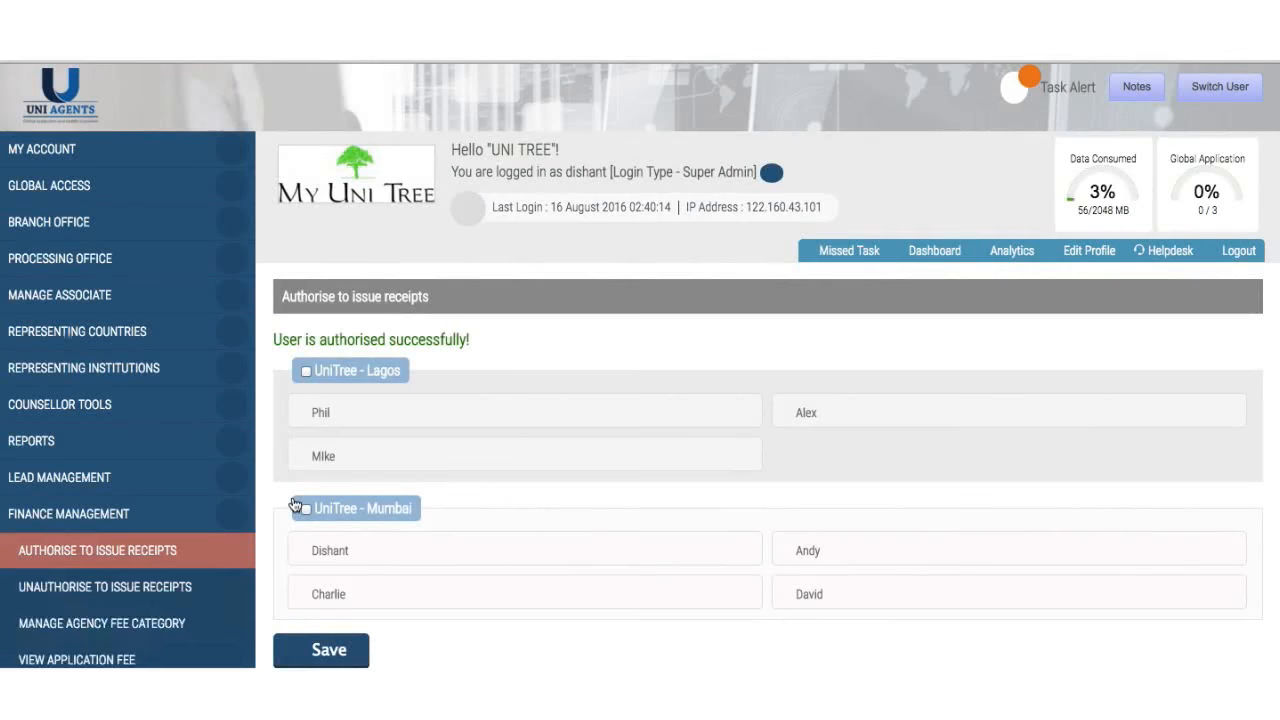
scroll(295, 505, "down", 2)
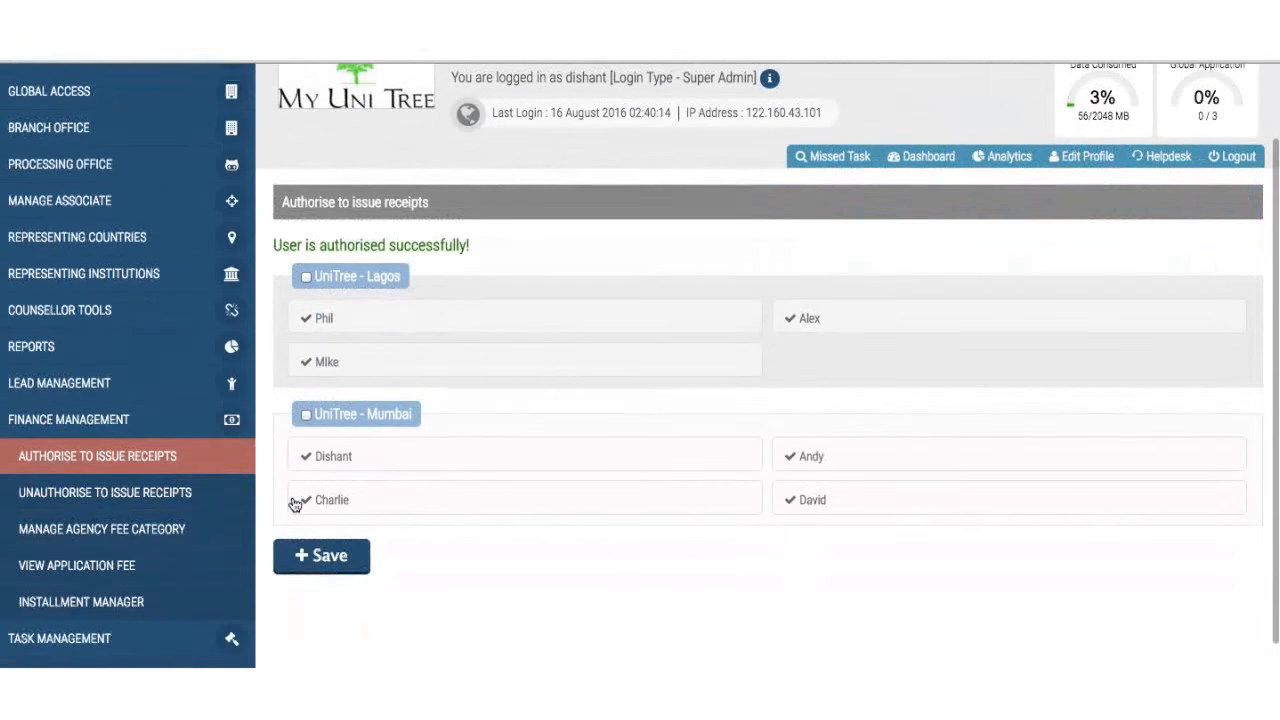
left_click(123, 497)
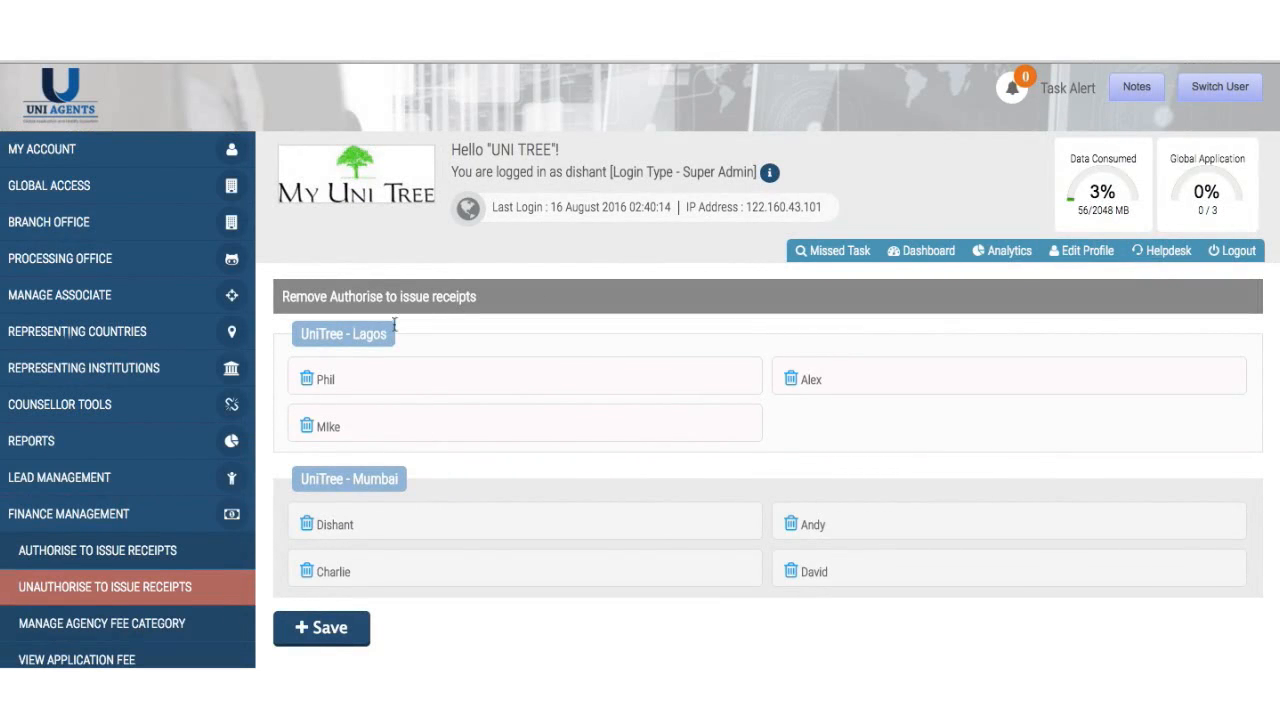
- Revoke receipt authorisation from the first UniTree - Lagos counsellor, confirming with OK
left_click(310, 380)
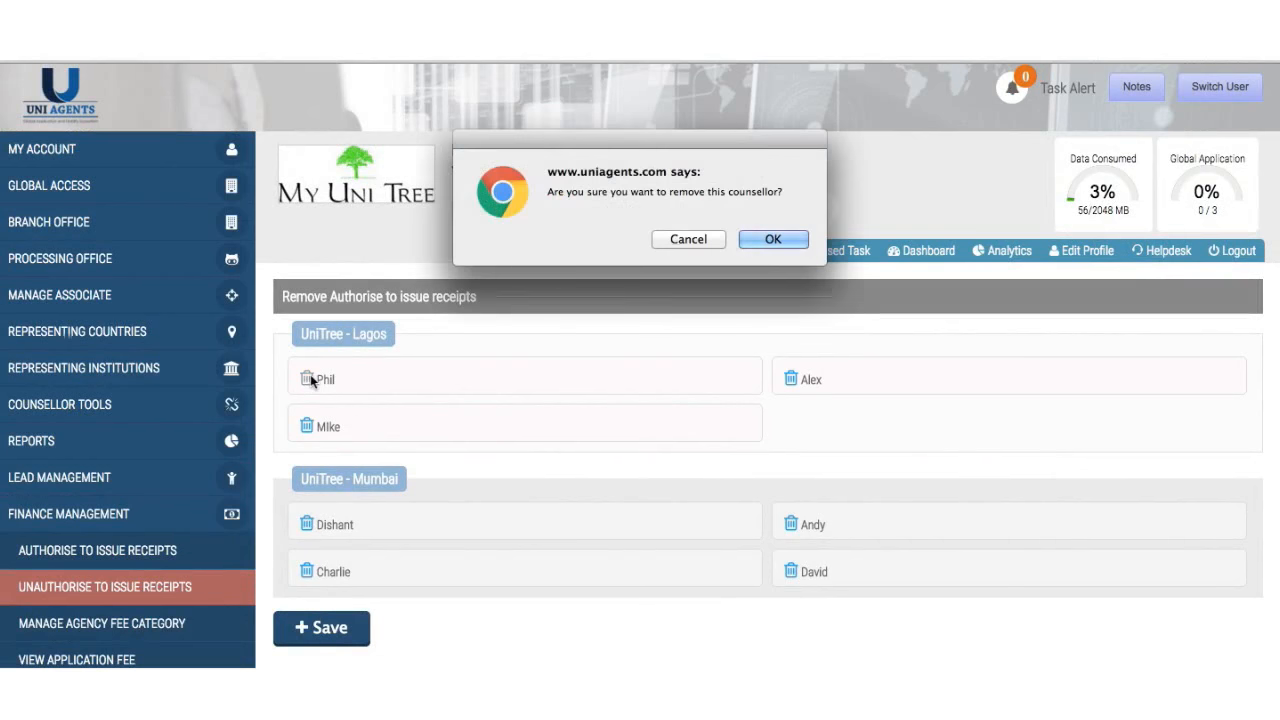
left_click(773, 241)
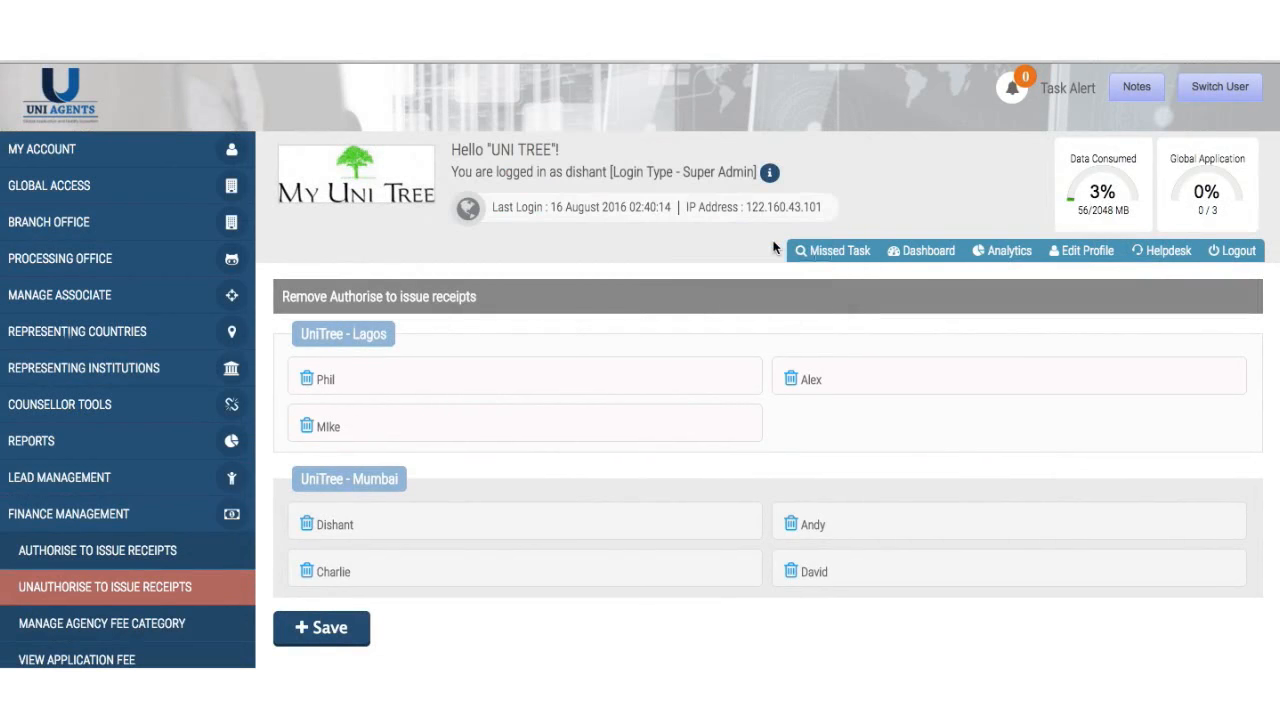
scroll(645, 408, "down", 1)
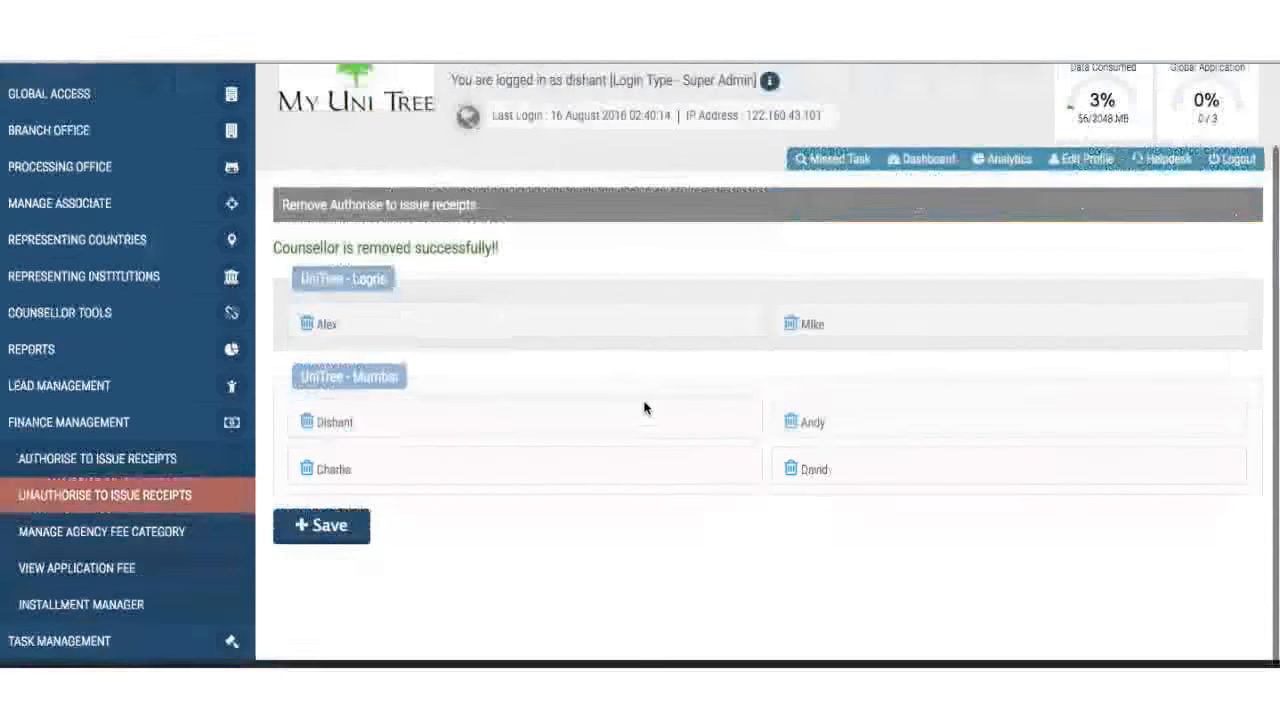
- In Manage Agency Fee Category, switch the student service fee to No, then back to Yes
left_click(67, 540)
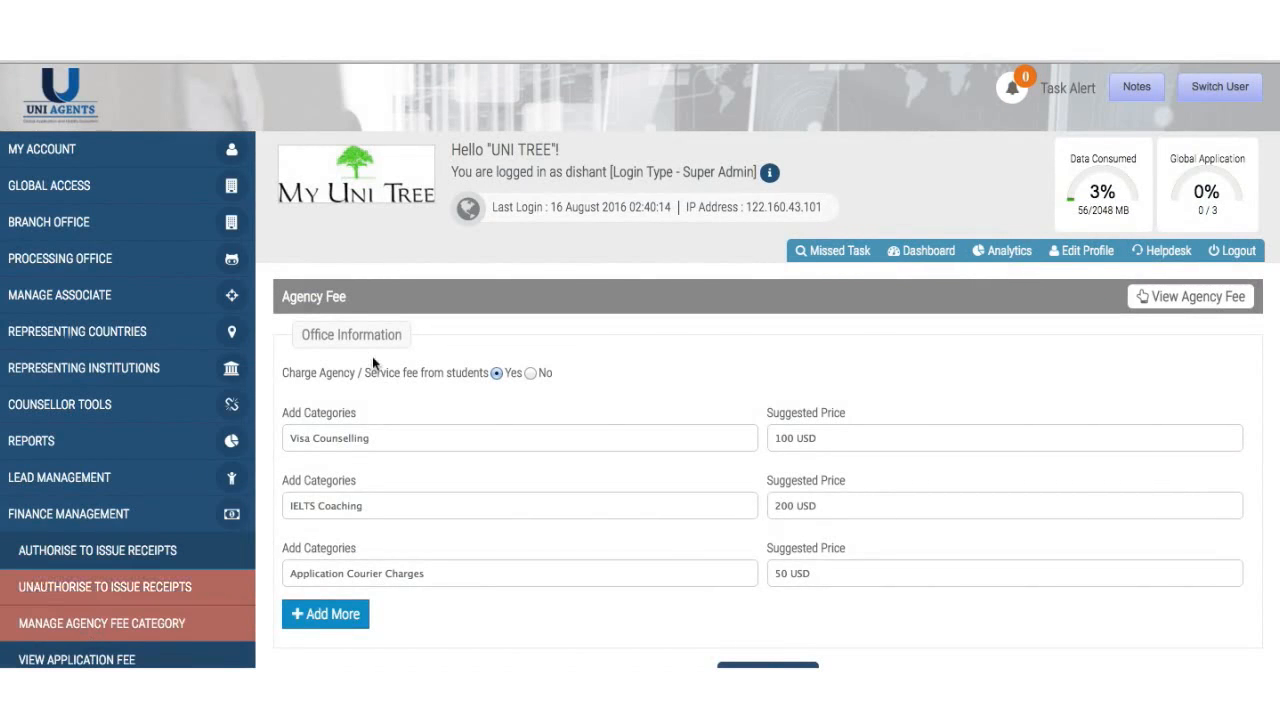
scroll(498, 390, "down", 2)
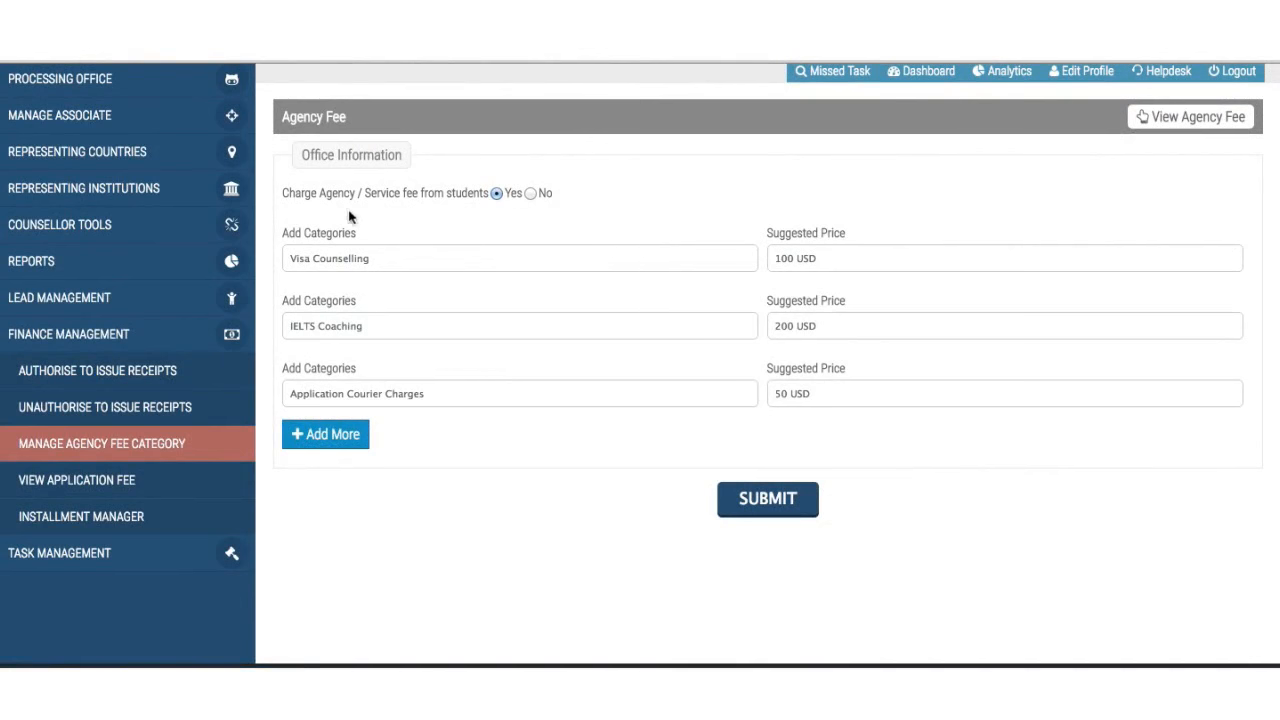
left_click(531, 194)
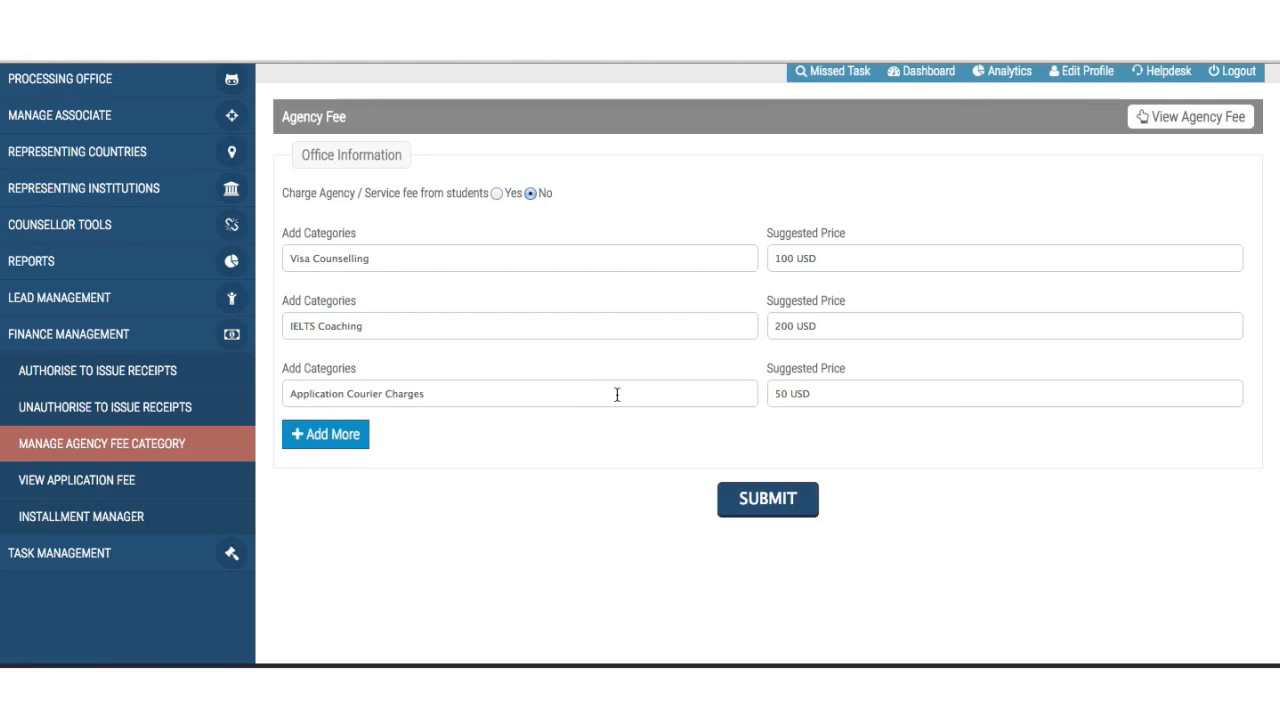
left_click(497, 194)
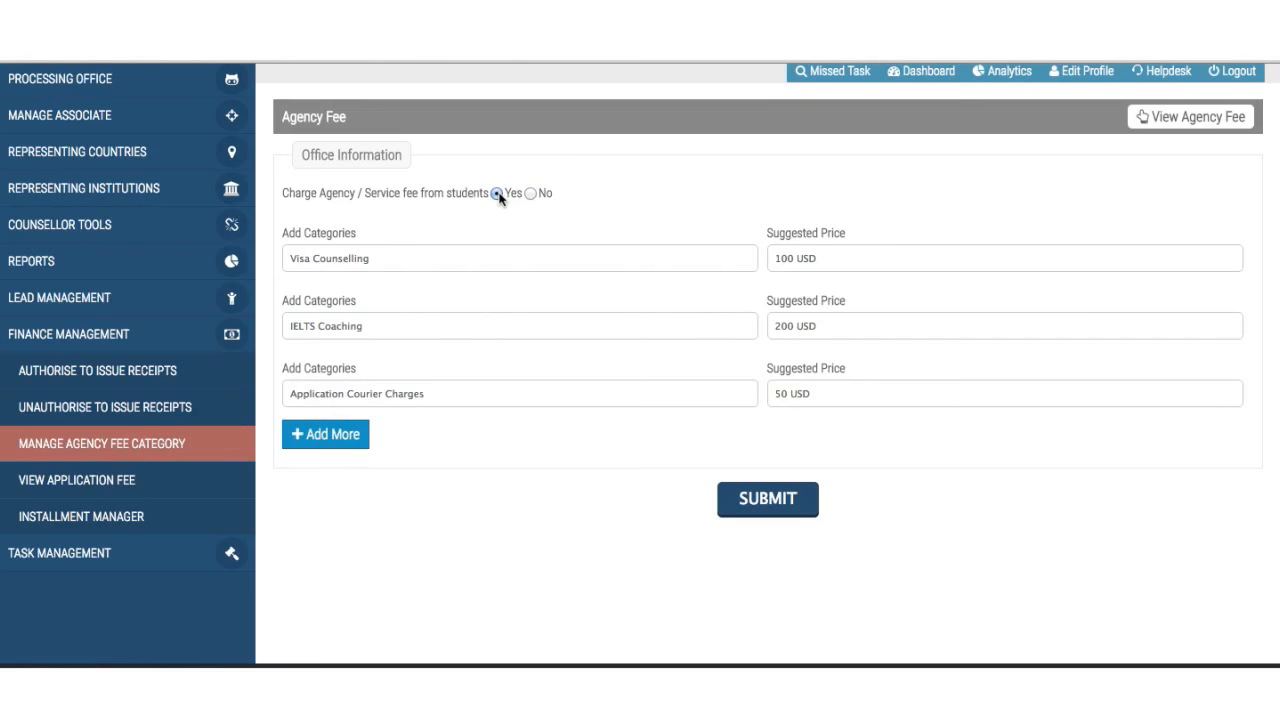
- Add two more empty fee category and price rows
left_click(345, 434)
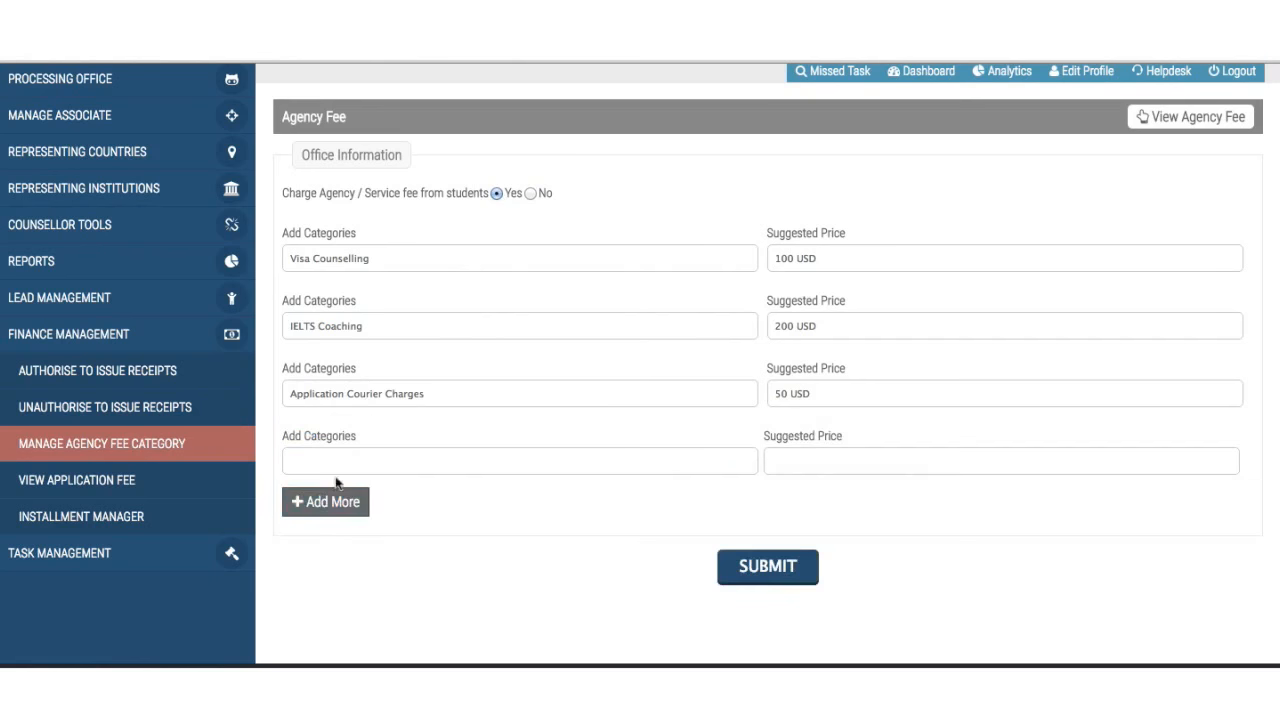
scroll(336, 482, "up", 1)
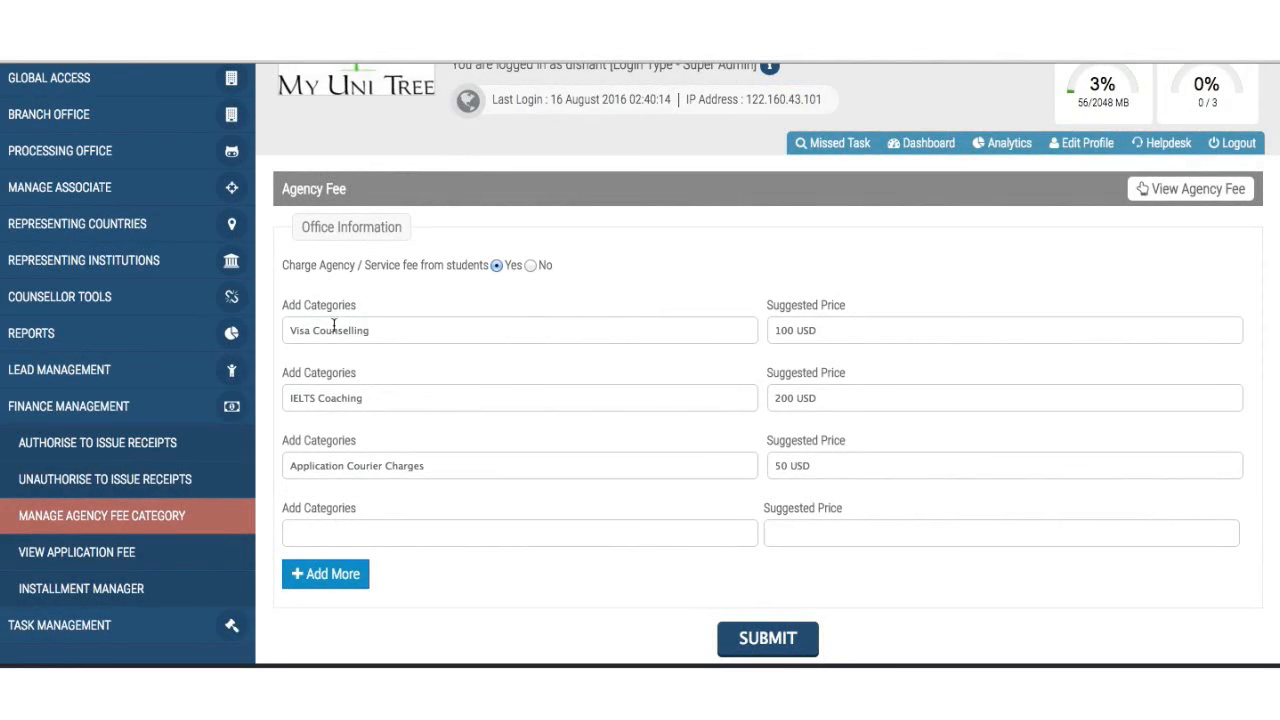
left_click(330, 573)
scroll(350, 573, "down", 1)
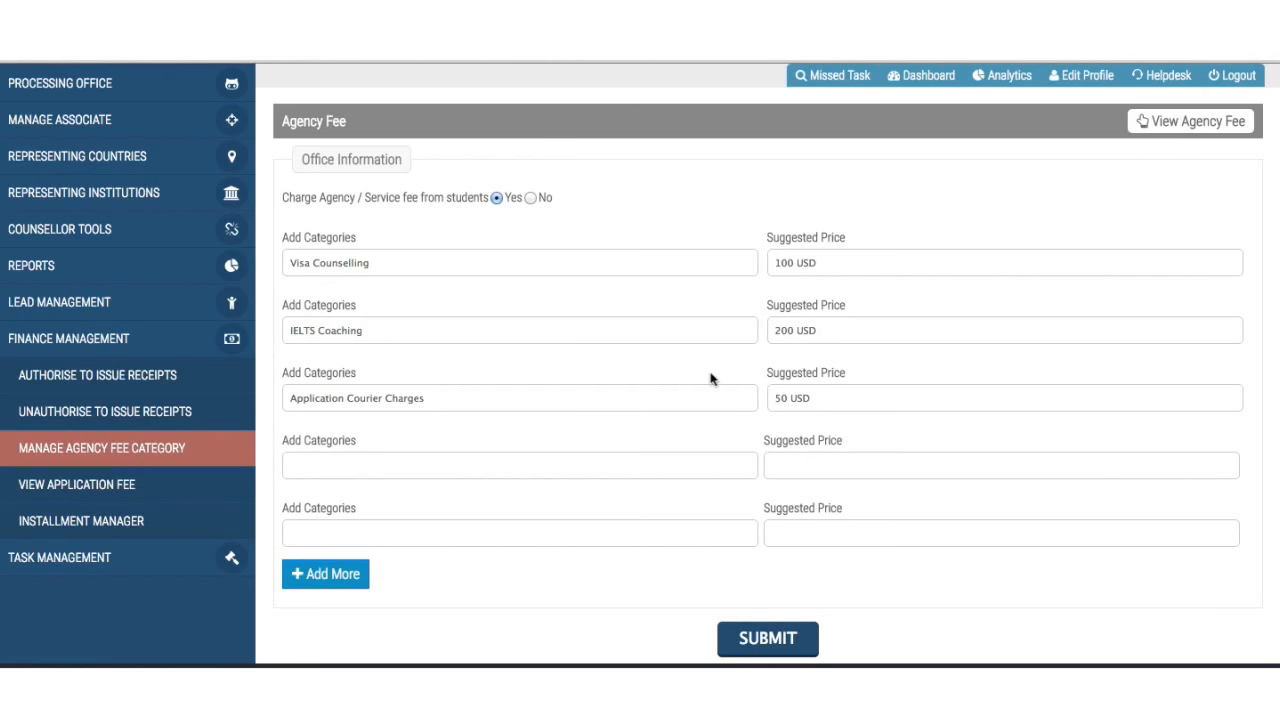
- Open View Application Fee and browse the list of student application fees
left_click(145, 492)
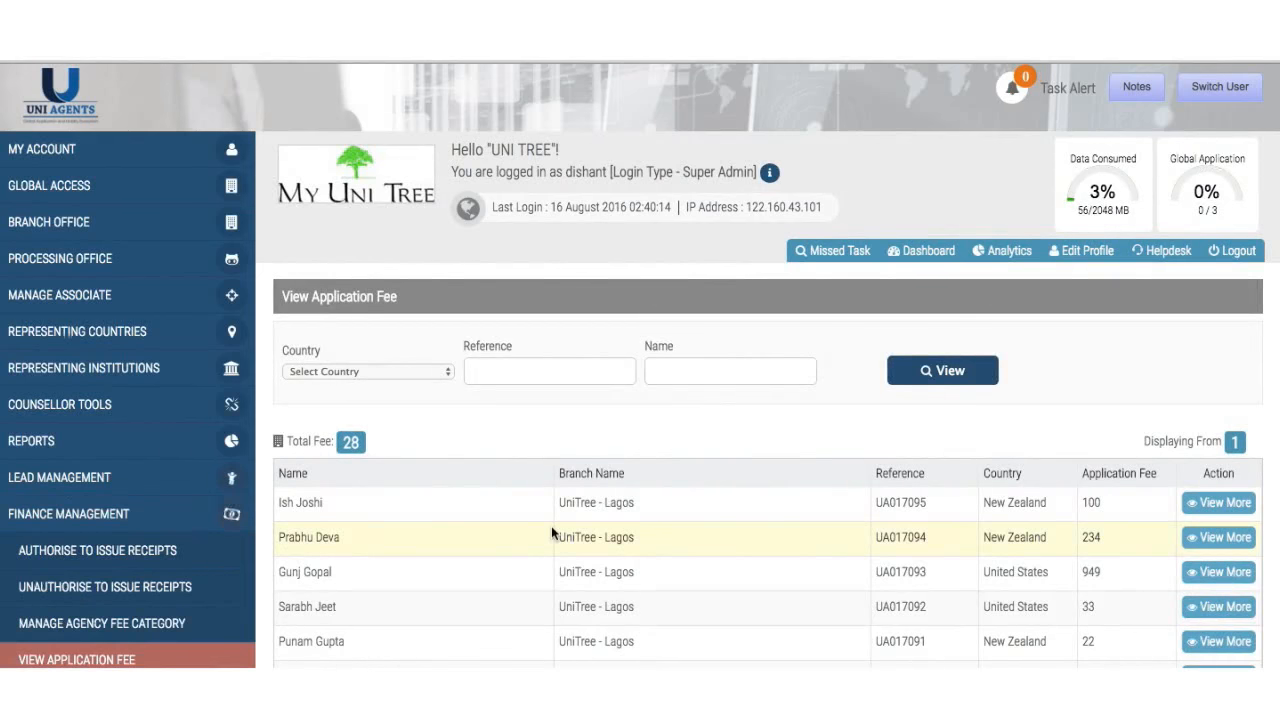
scroll(551, 530, "down", 10)
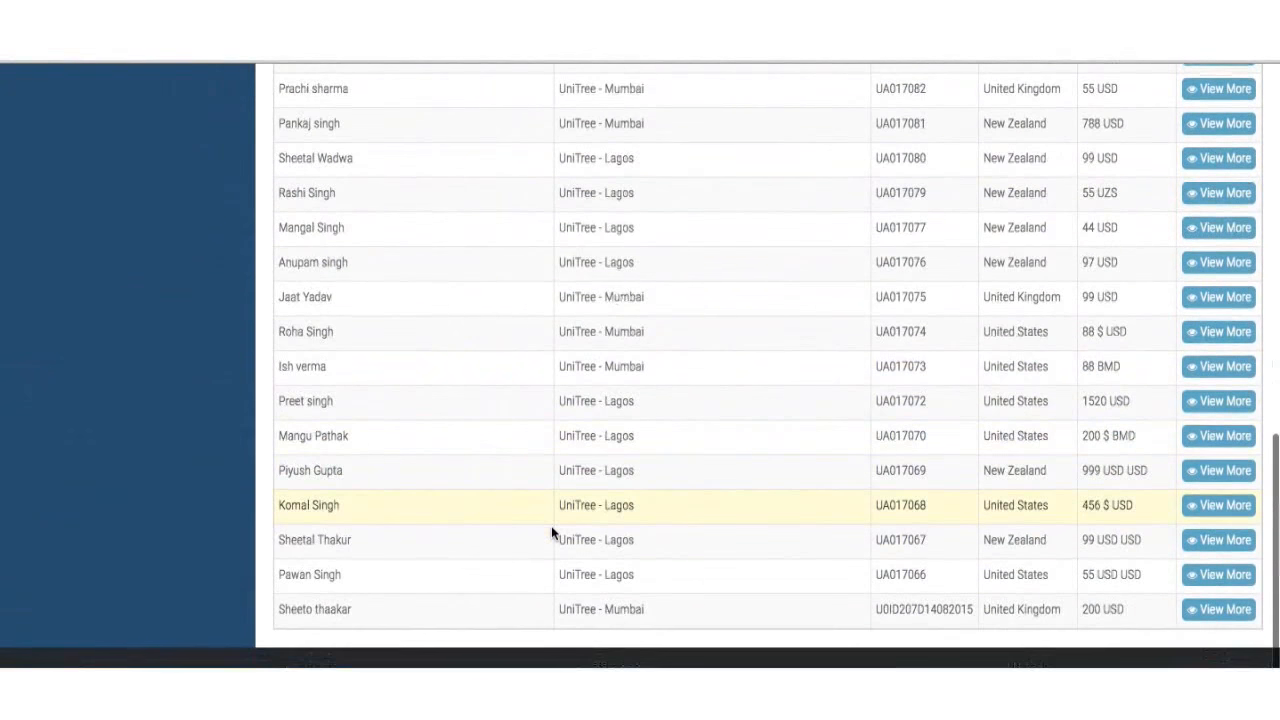
scroll(551, 530, "up", 10)
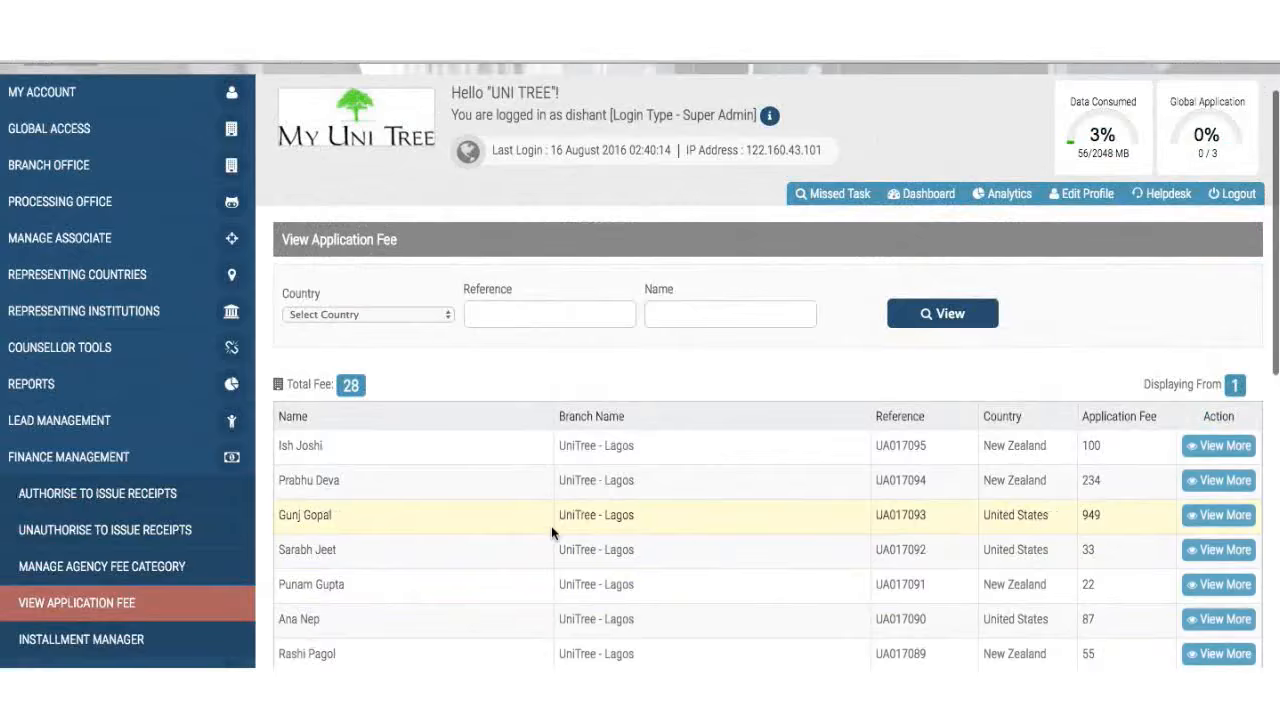
scroll(551, 533, "down", 10)
scroll(551, 533, "up", 2)
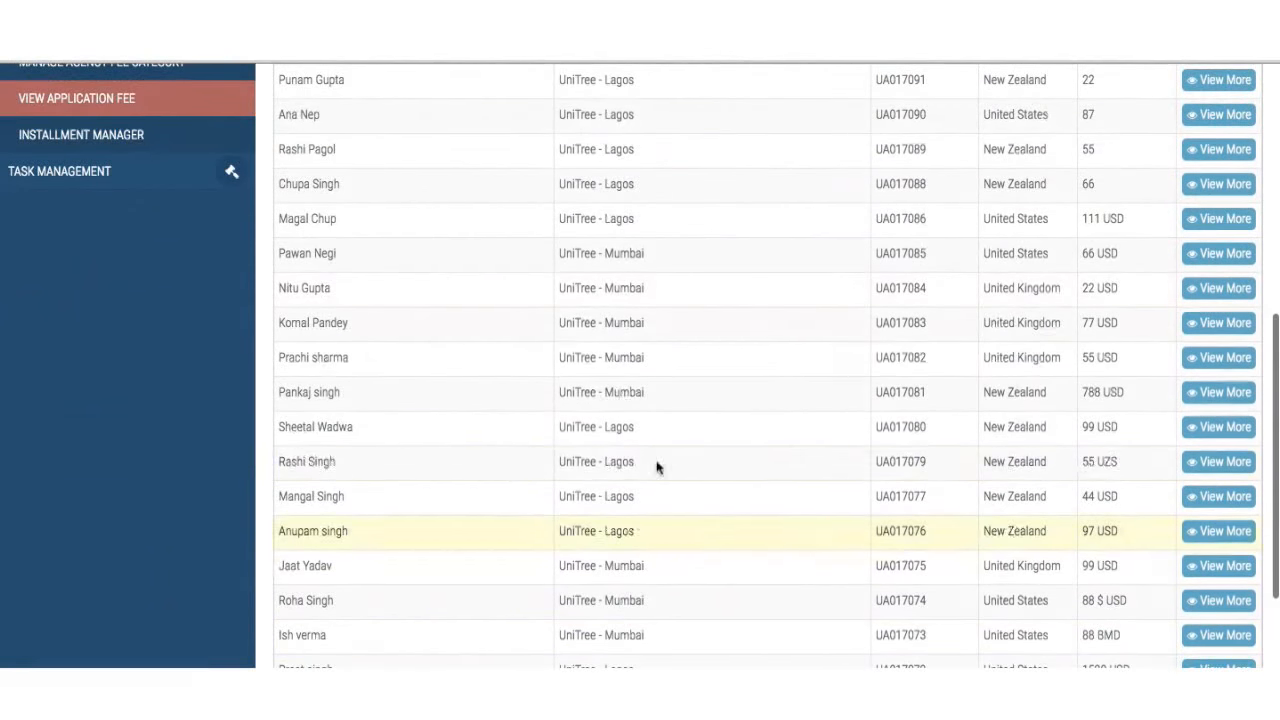
- View the Iona College Automobile Engineering applicant's detail with its 55 application fee
left_click(1222, 149)
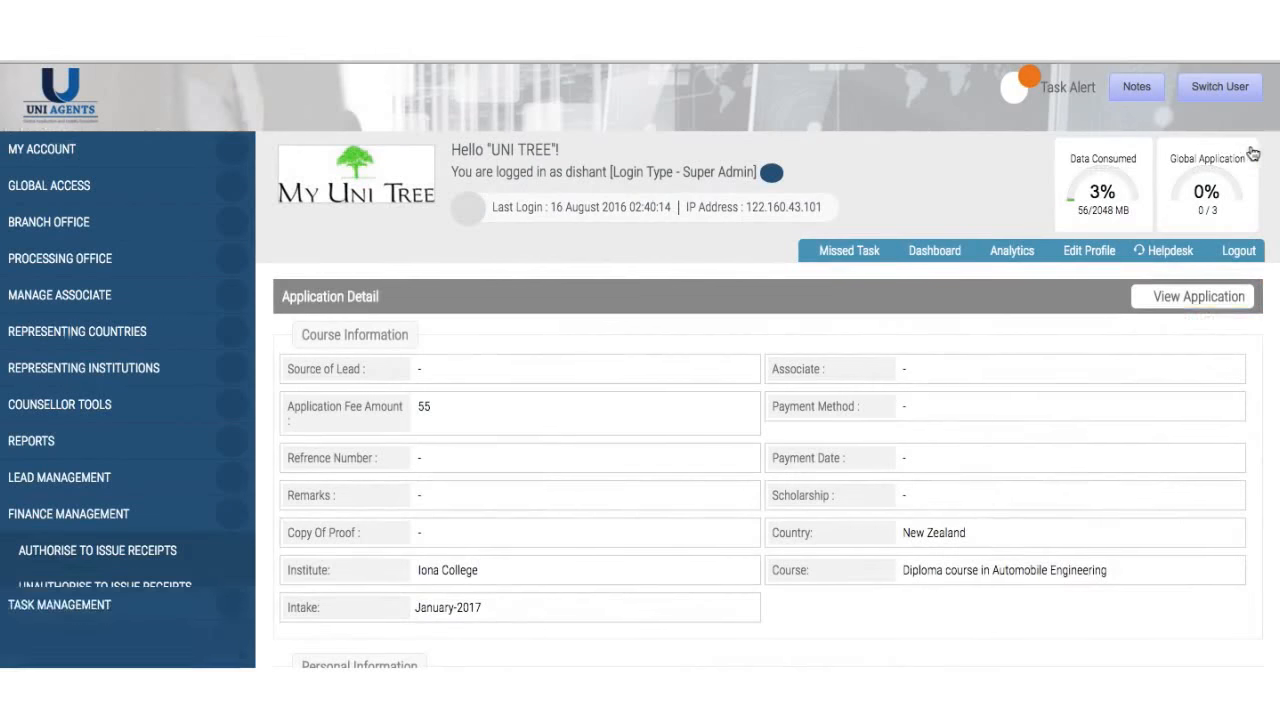
scroll(979, 482, "down", 5)
scroll(979, 482, "down", 7)
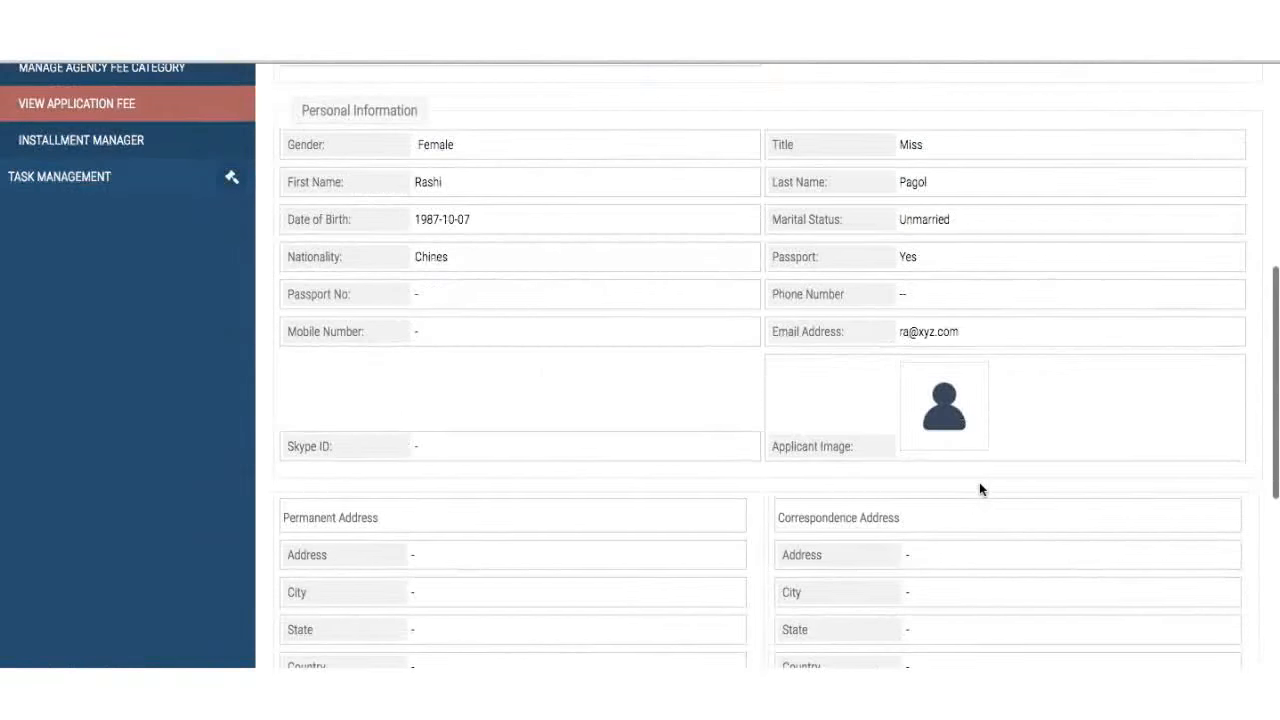
scroll(980, 486, "down", 3)
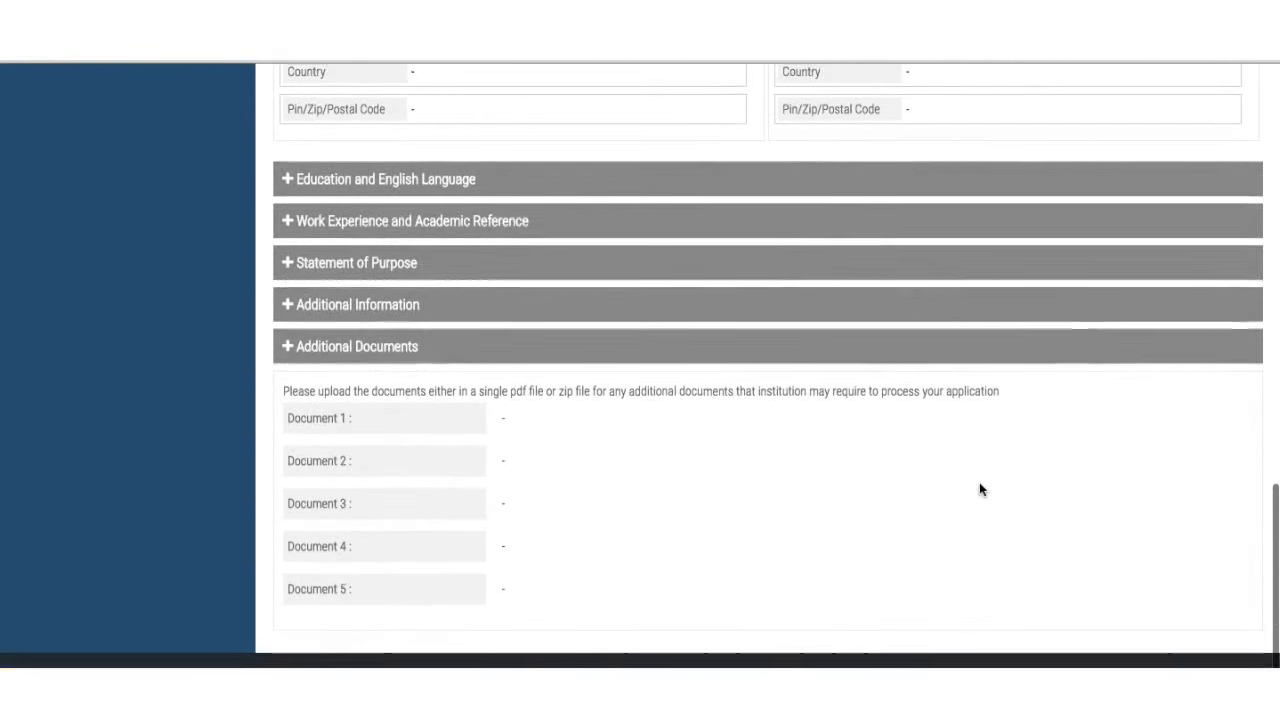
scroll(980, 486, "up", 10)
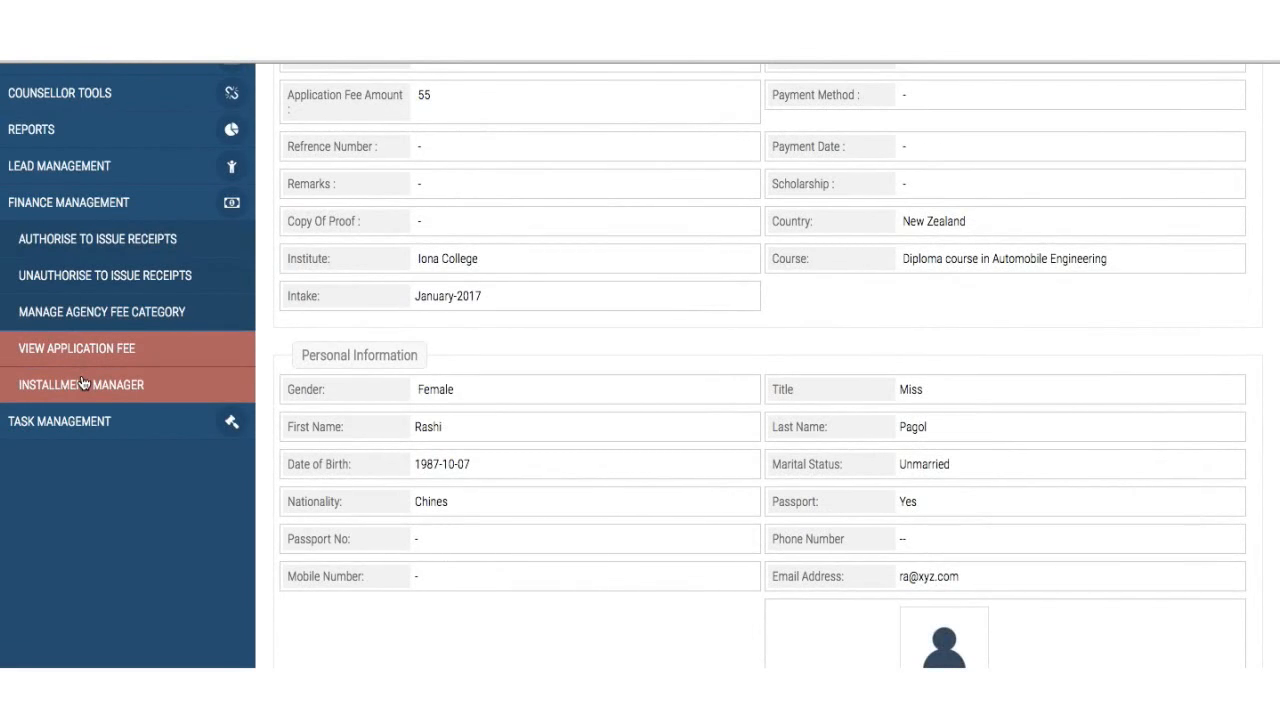
- In Installment Manager, list installments from 2016-01-01 to 2016-08-16: 9 records totalling 514.00
left_click(83, 383)
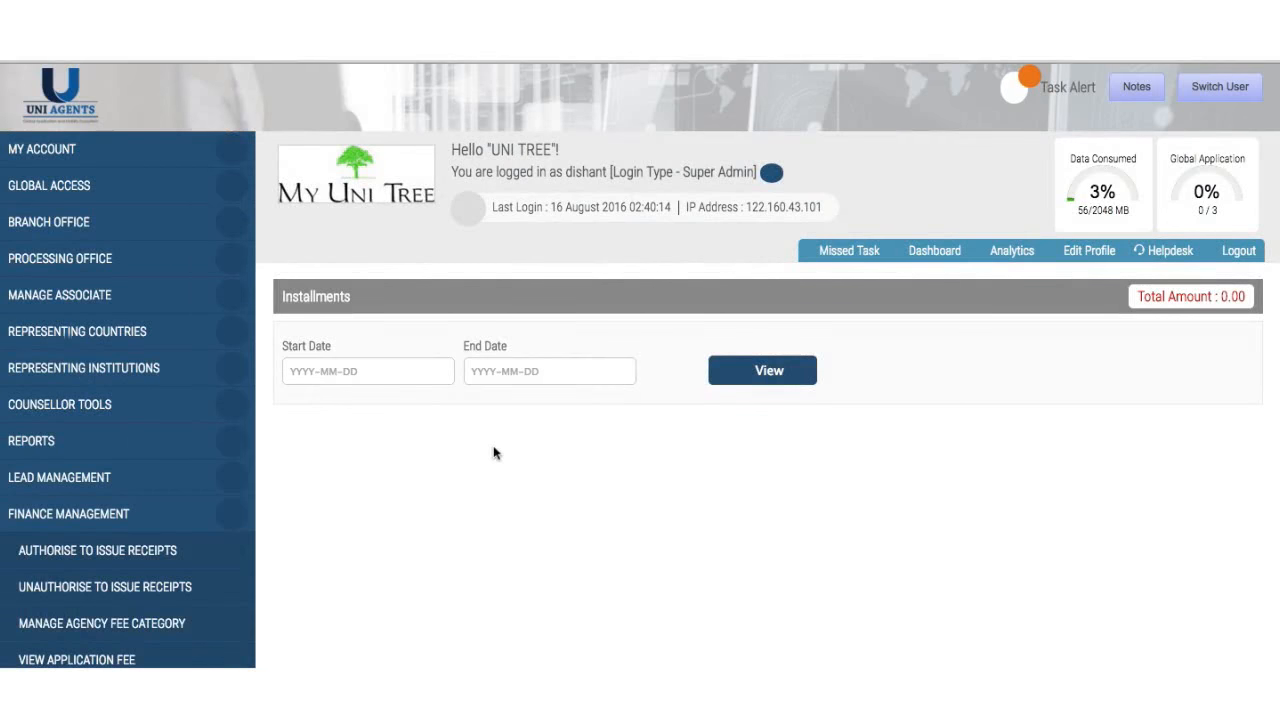
scroll(607, 466, "down", 2)
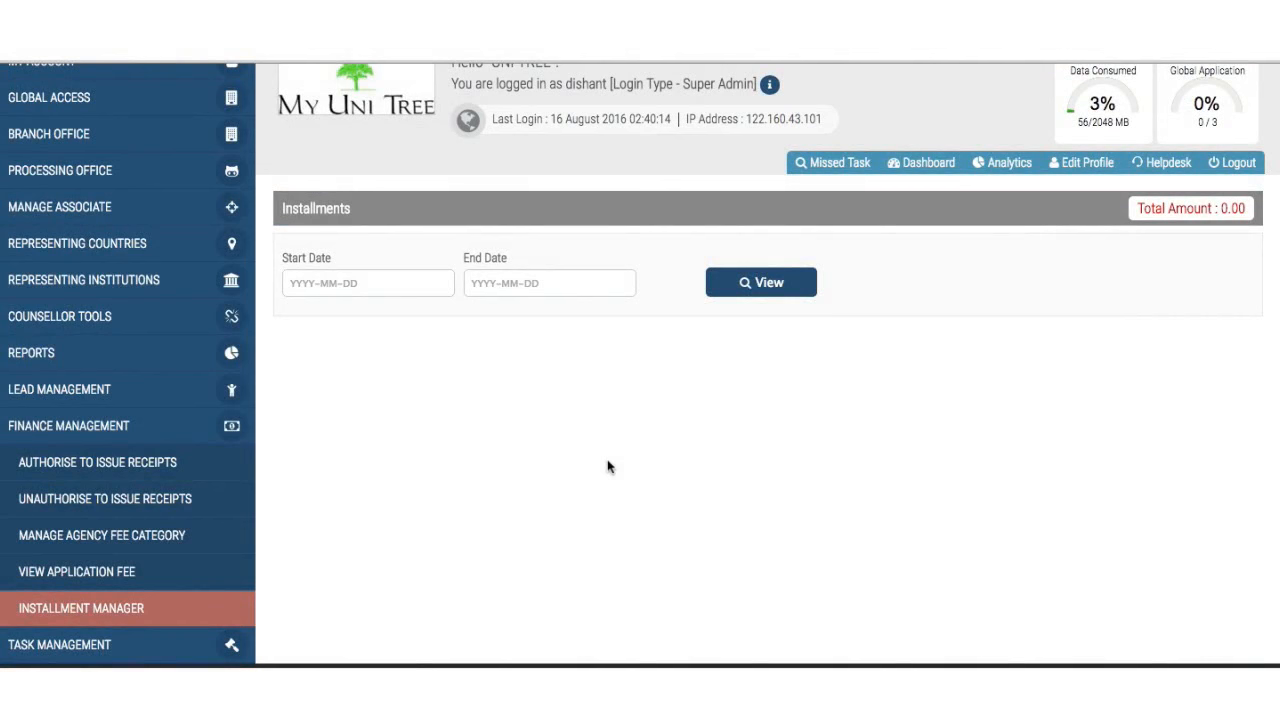
left_click(395, 283)
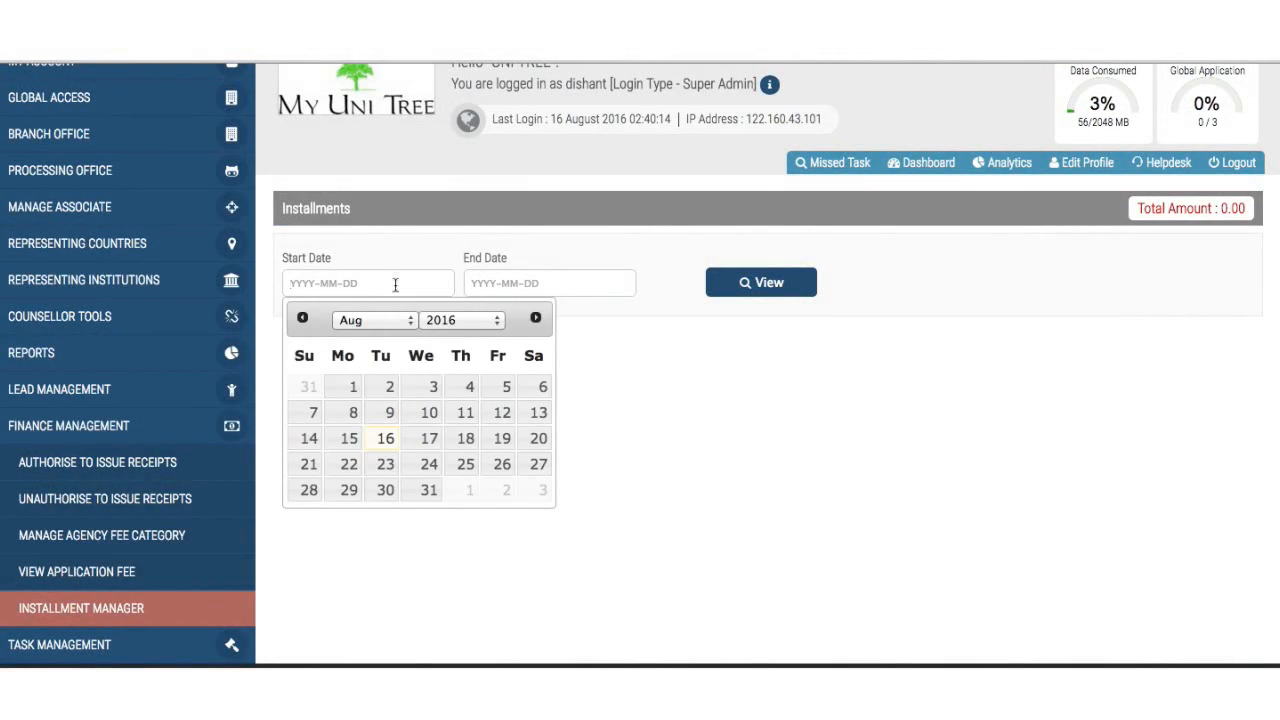
left_click(356, 321)
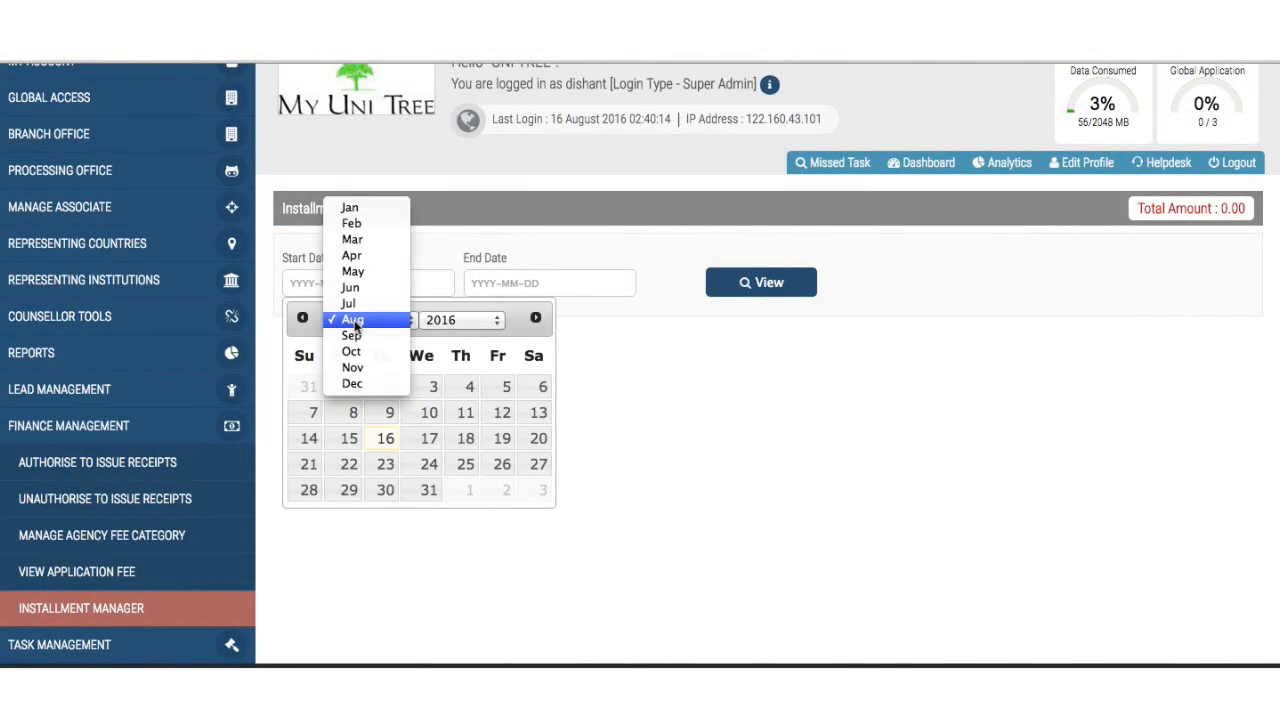
left_click(378, 208)
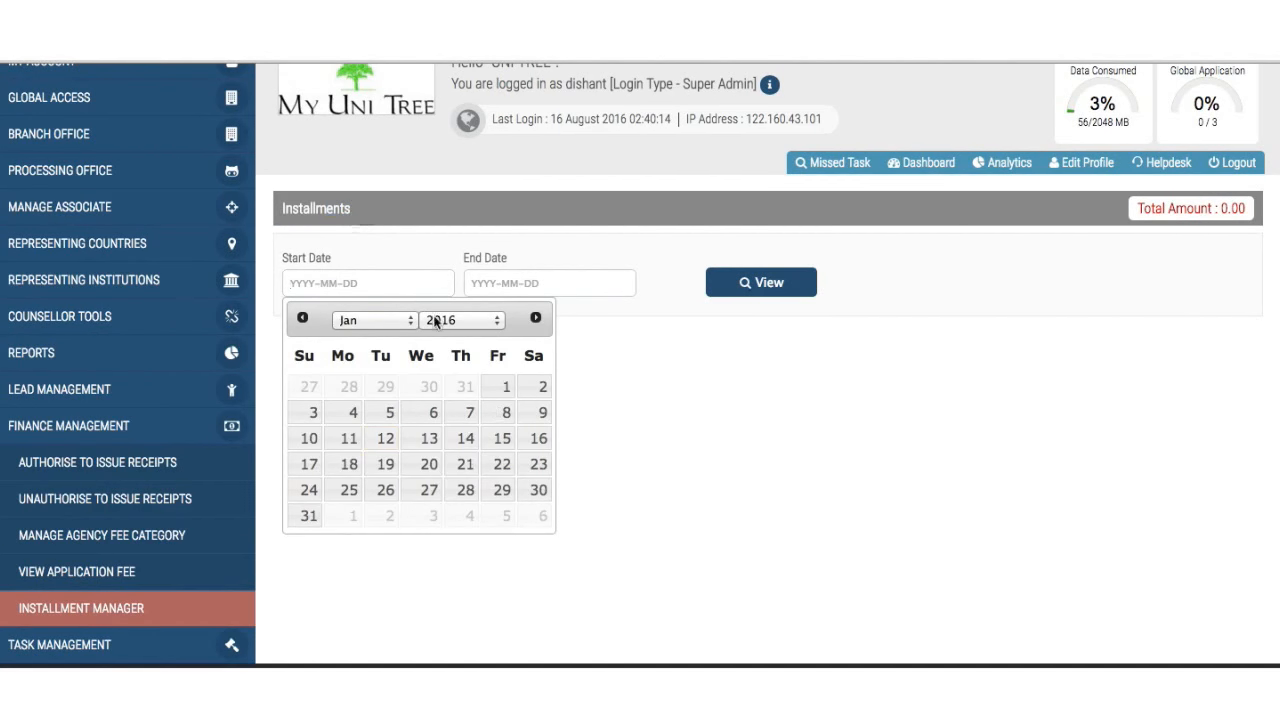
left_click(503, 385)
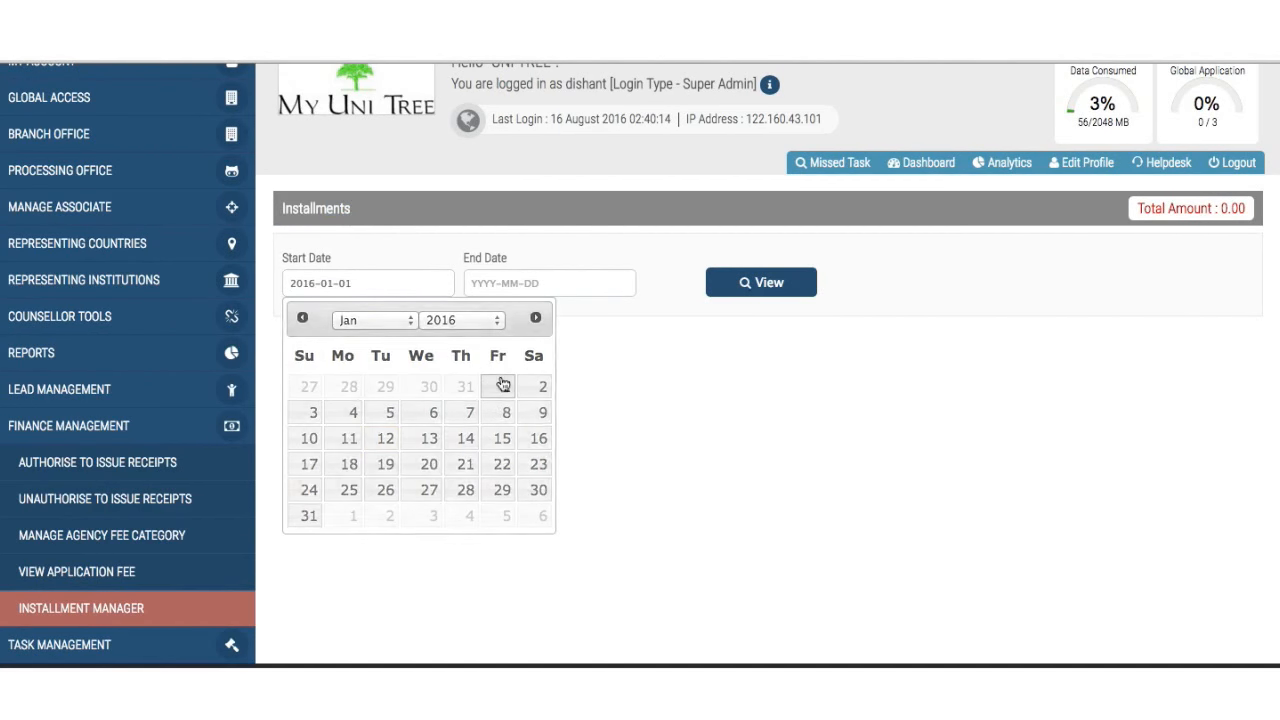
left_click(540, 283)
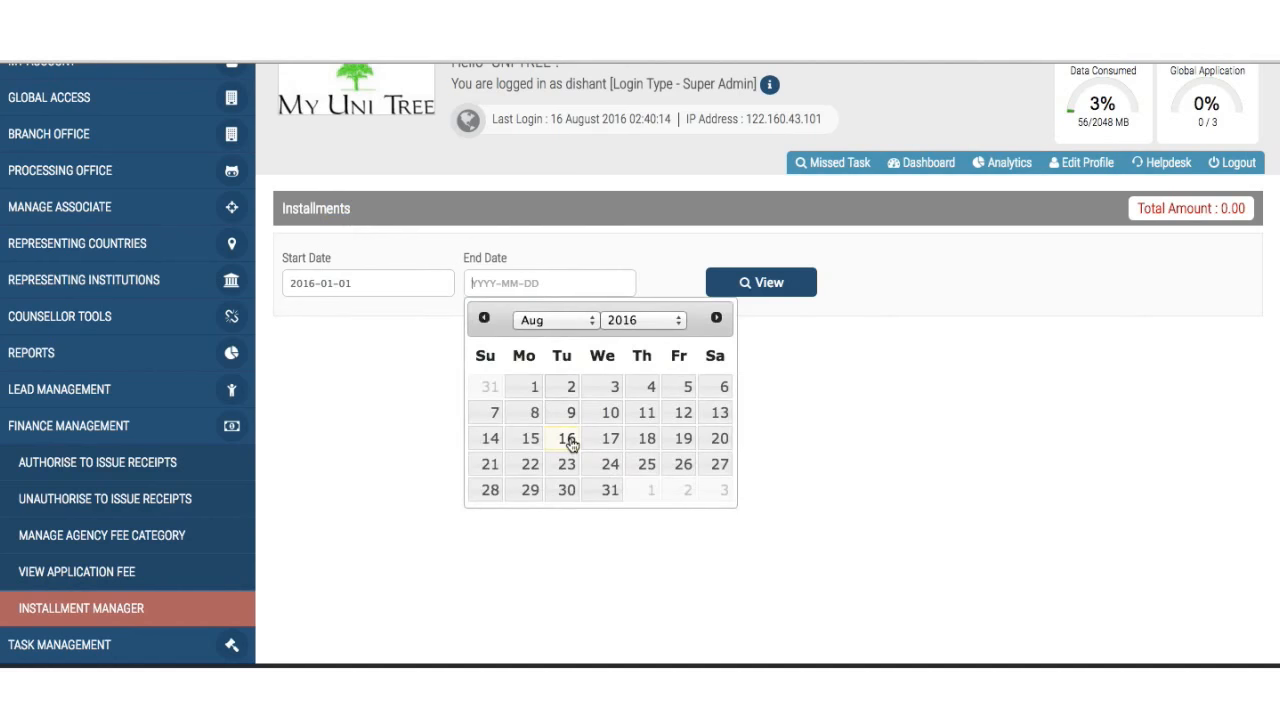
left_click(567, 440)
left_click(772, 288)
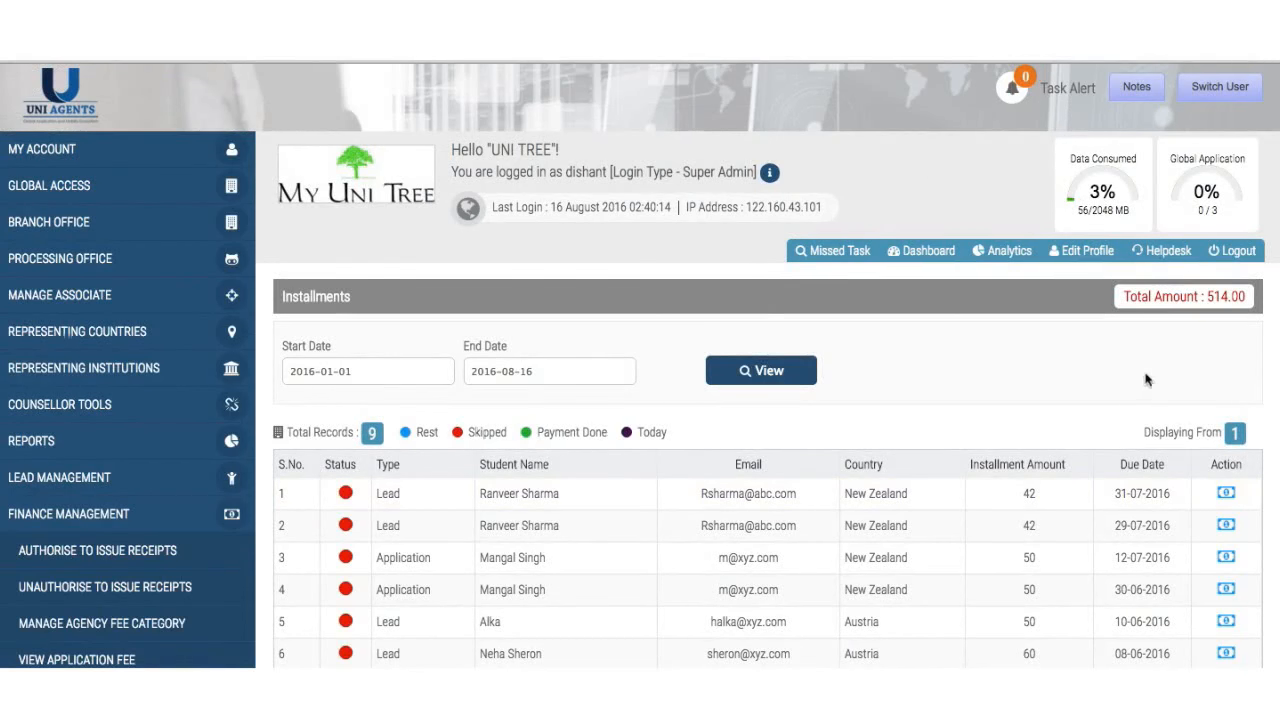
scroll(1148, 380, "down", 3)
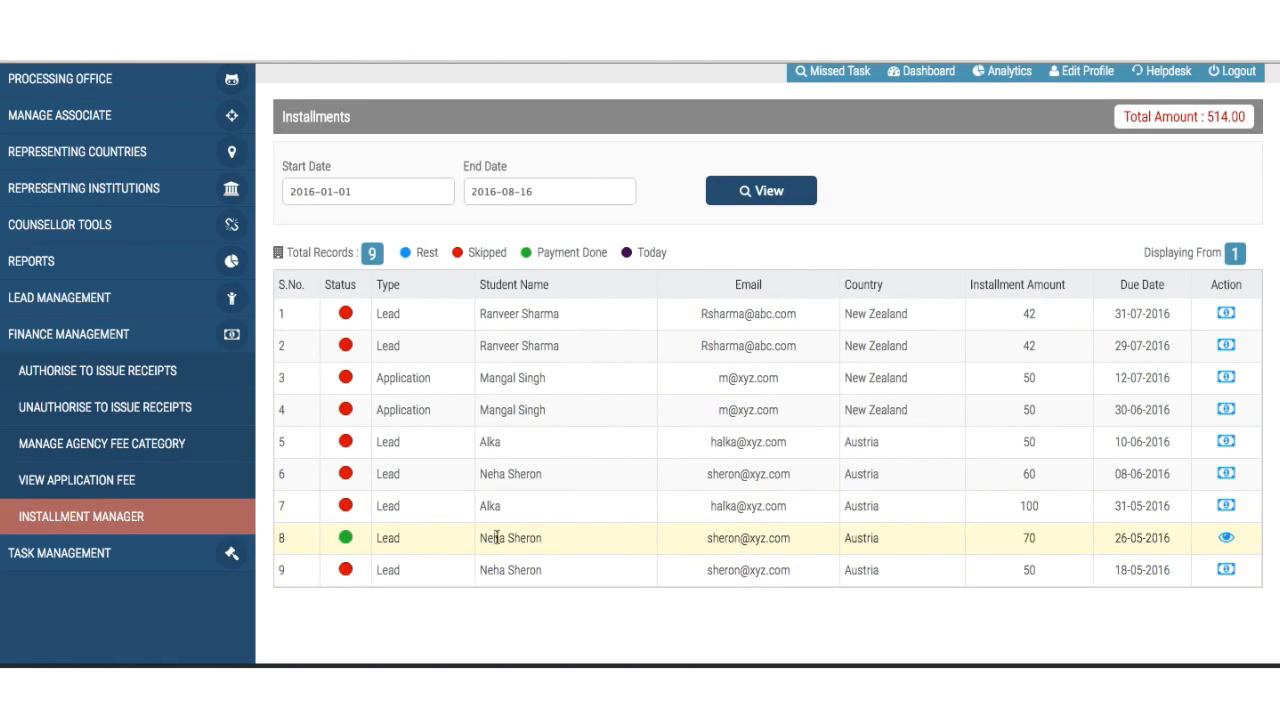
scroll(750, 515, "up", 1)
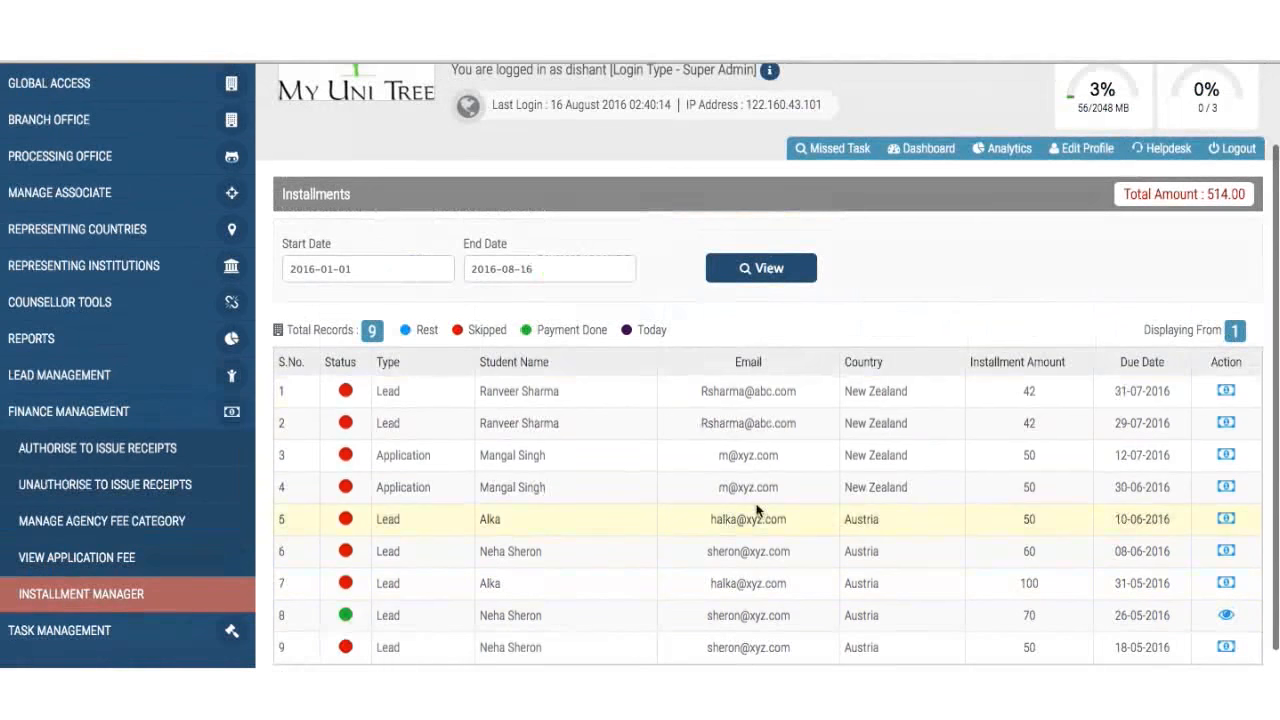
- Mark the first installment of 42 as paid by Bank Transfer with remark 'Paid'
left_click(1228, 392)
scroll(1015, 485, "down", 1)
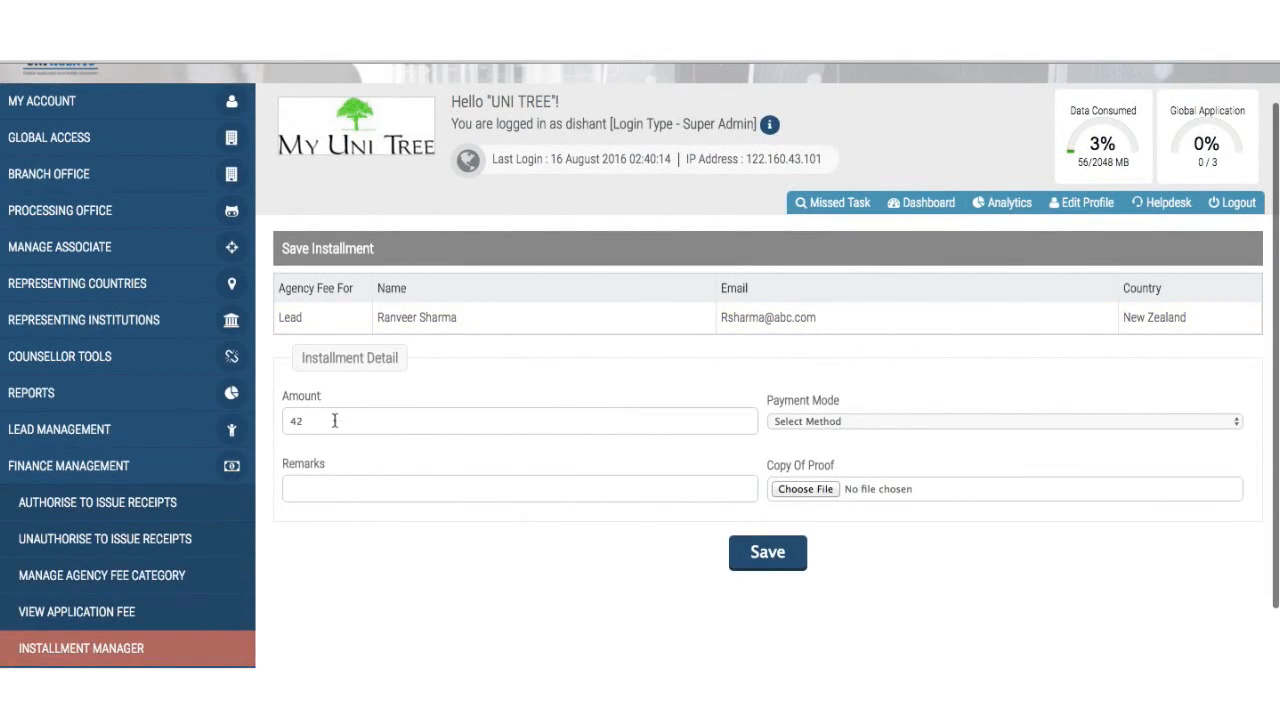
scroll(750, 428, "down", 2)
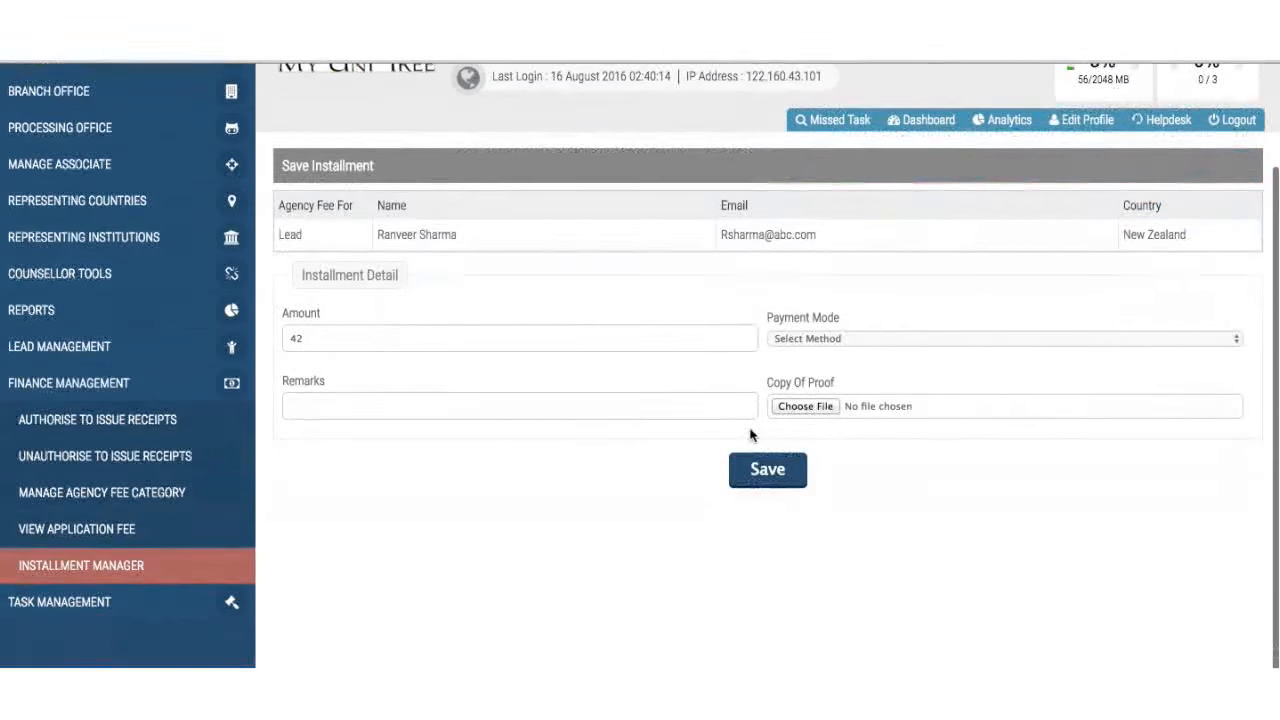
left_click(846, 338)
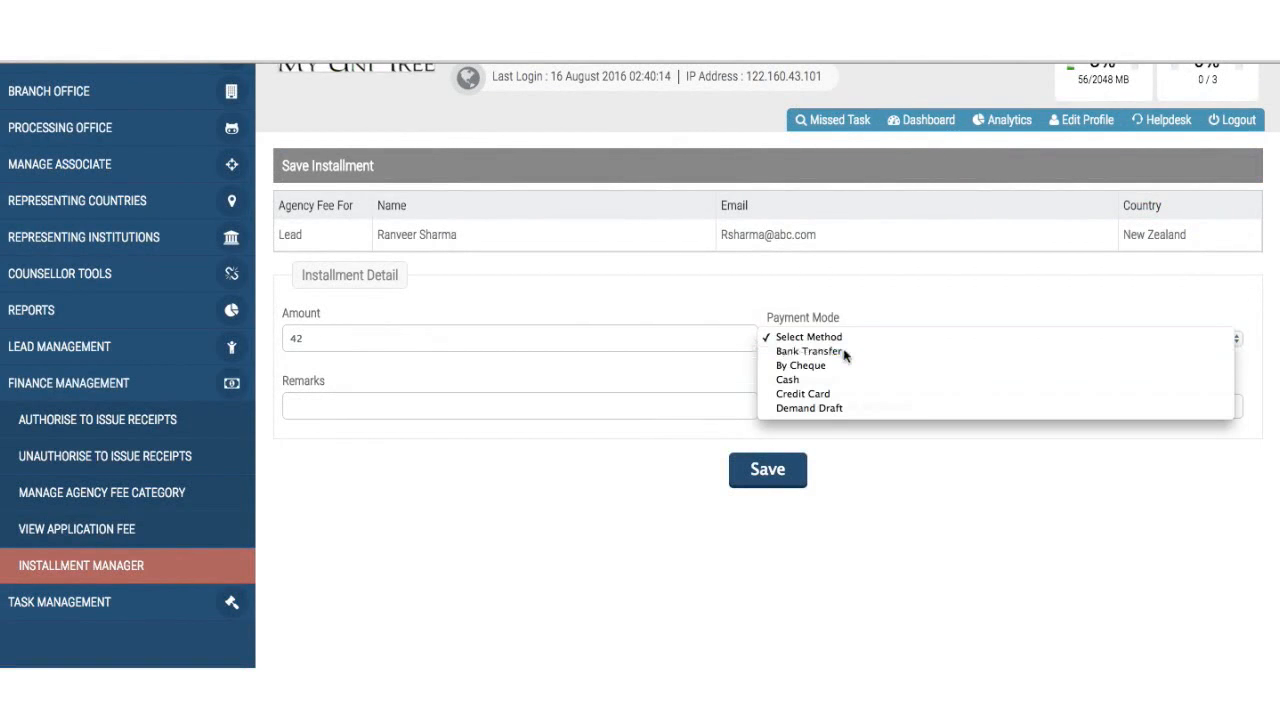
left_click(845, 353)
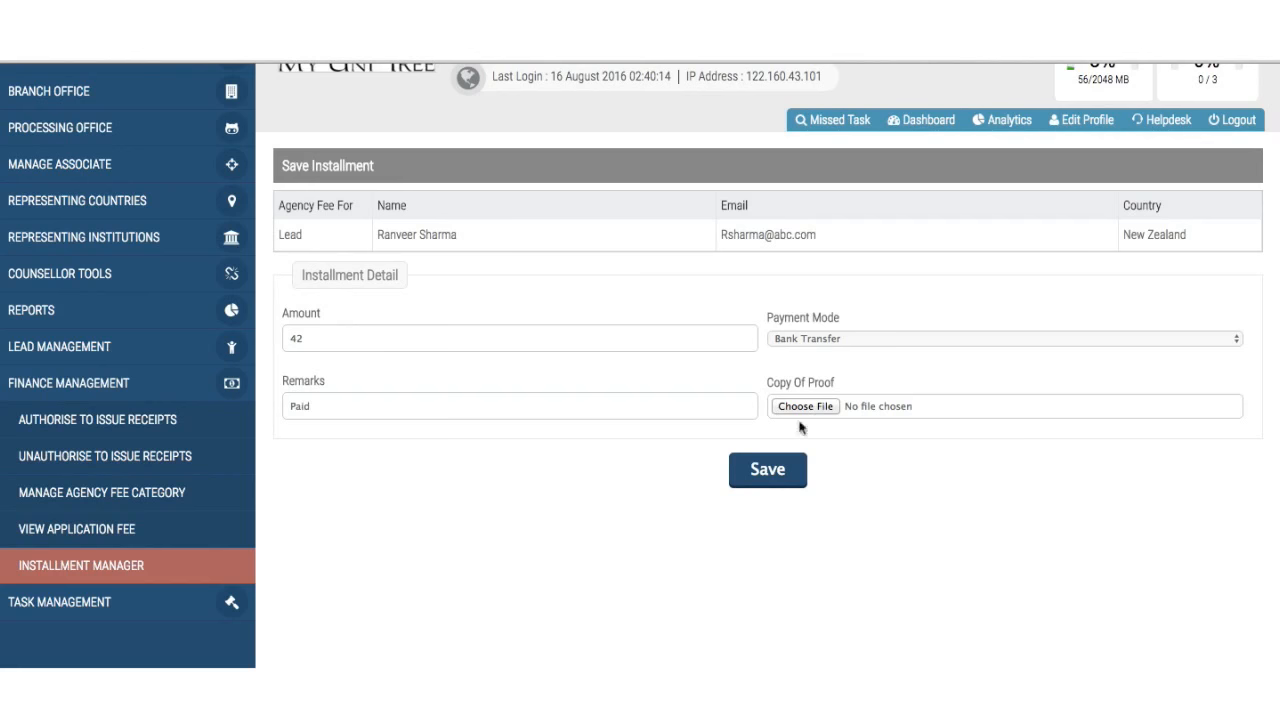
left_click(775, 470)
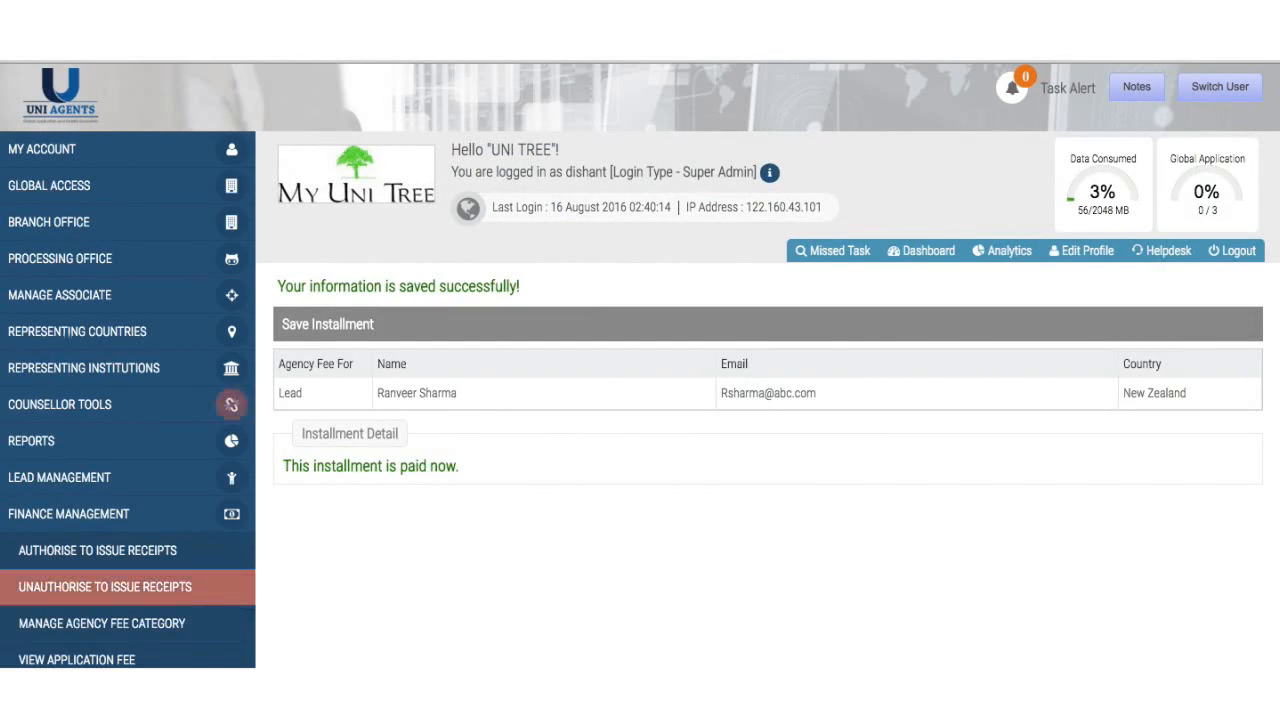
scroll(120, 550, "down", 3)
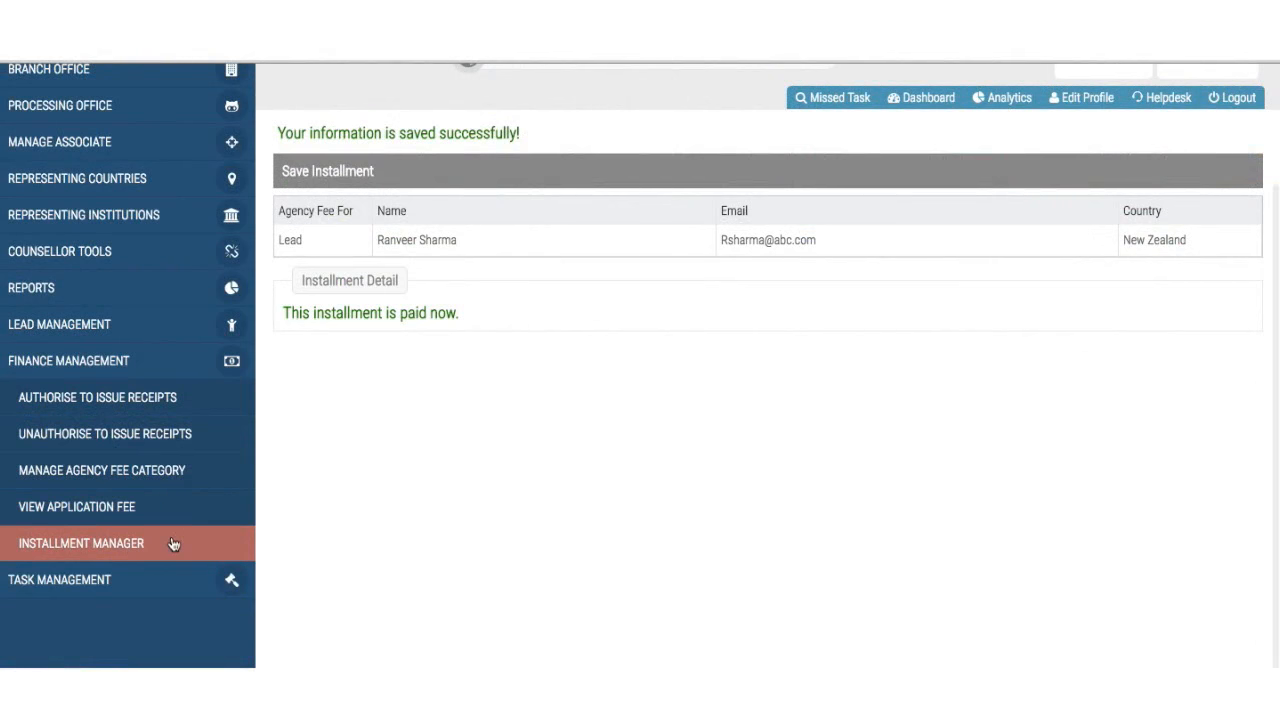
- List the installments again for 2016-01-01 to 2016-08-16
left_click(173, 543)
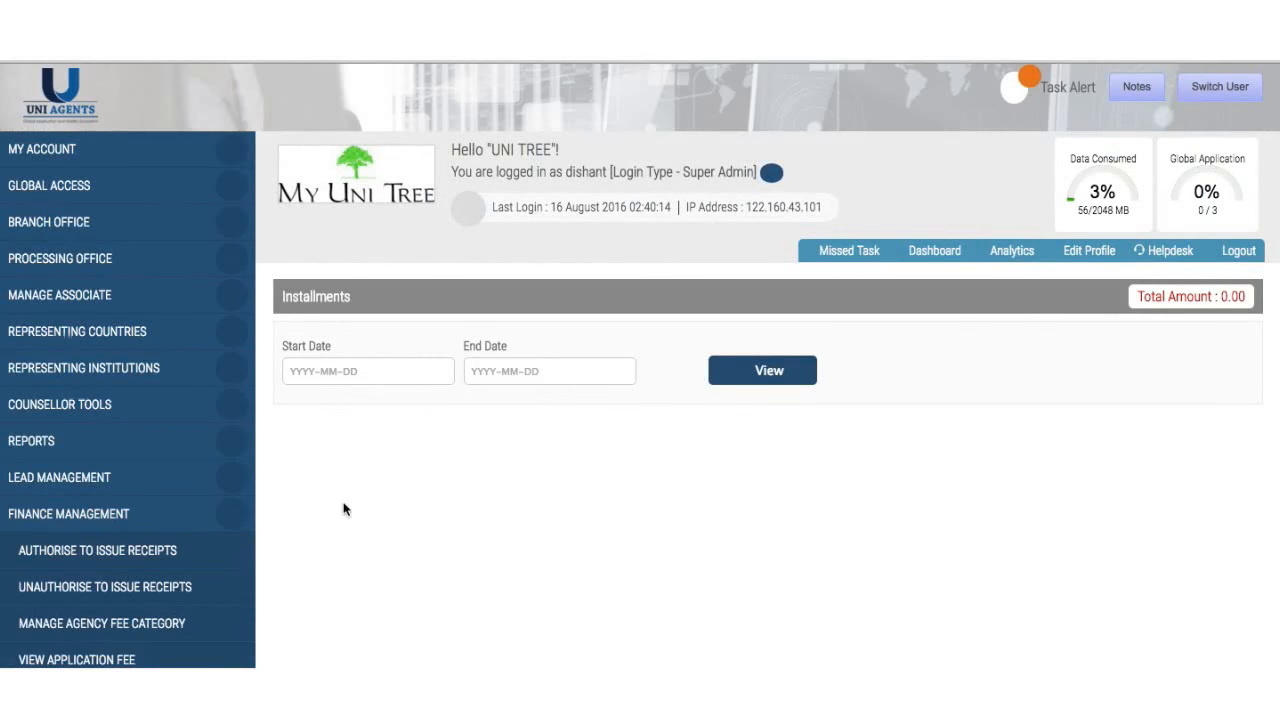
left_click(396, 366)
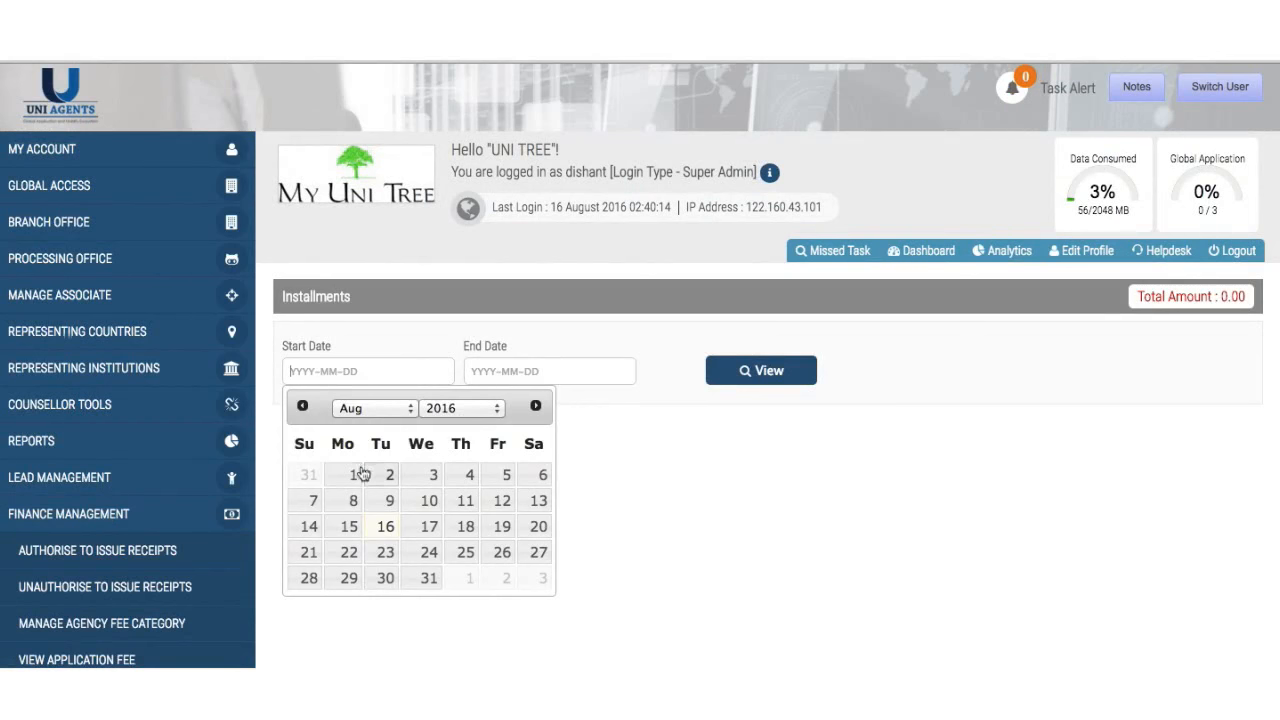
left_click(386, 416)
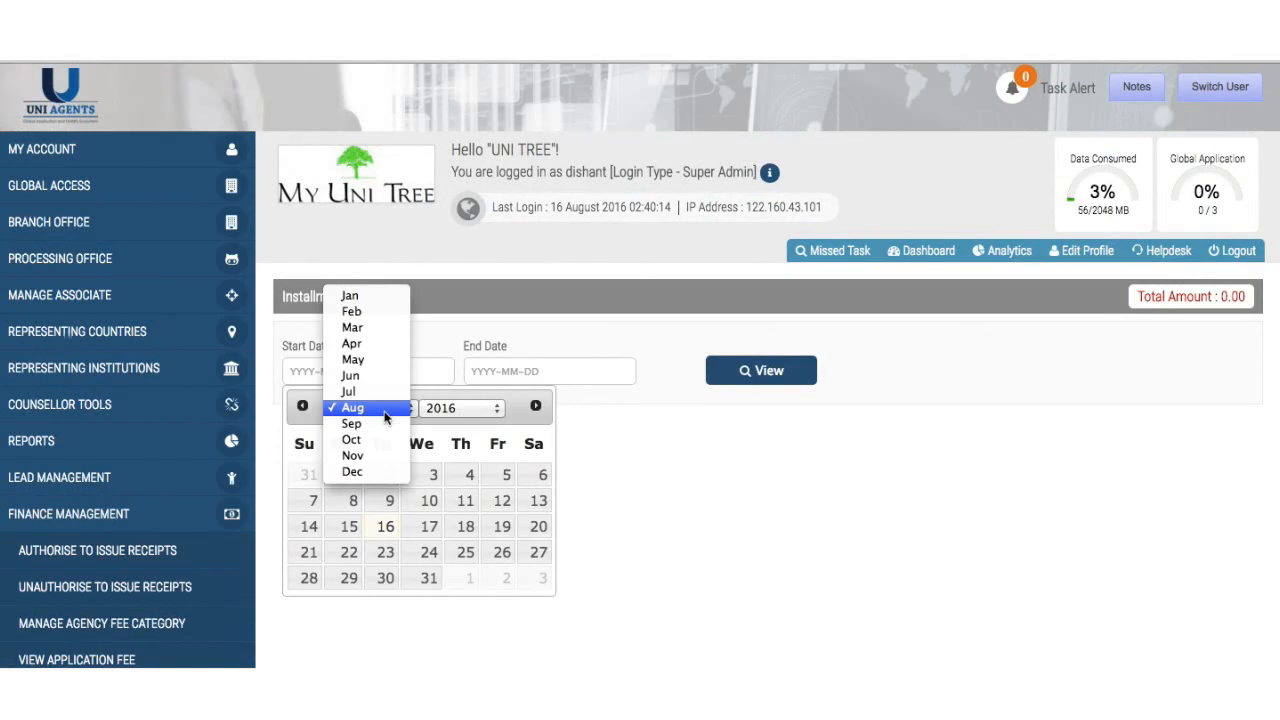
left_click(362, 291)
left_click(499, 474)
left_click(541, 376)
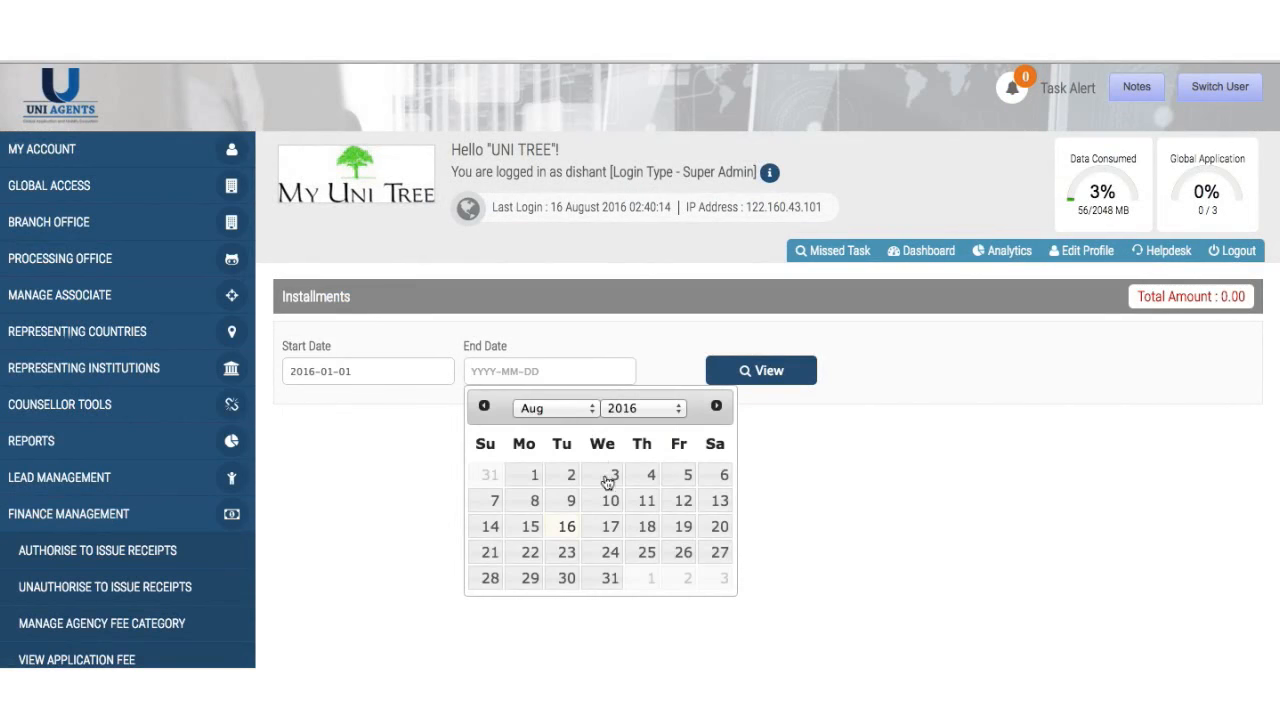
left_click(567, 532)
left_click(765, 380)
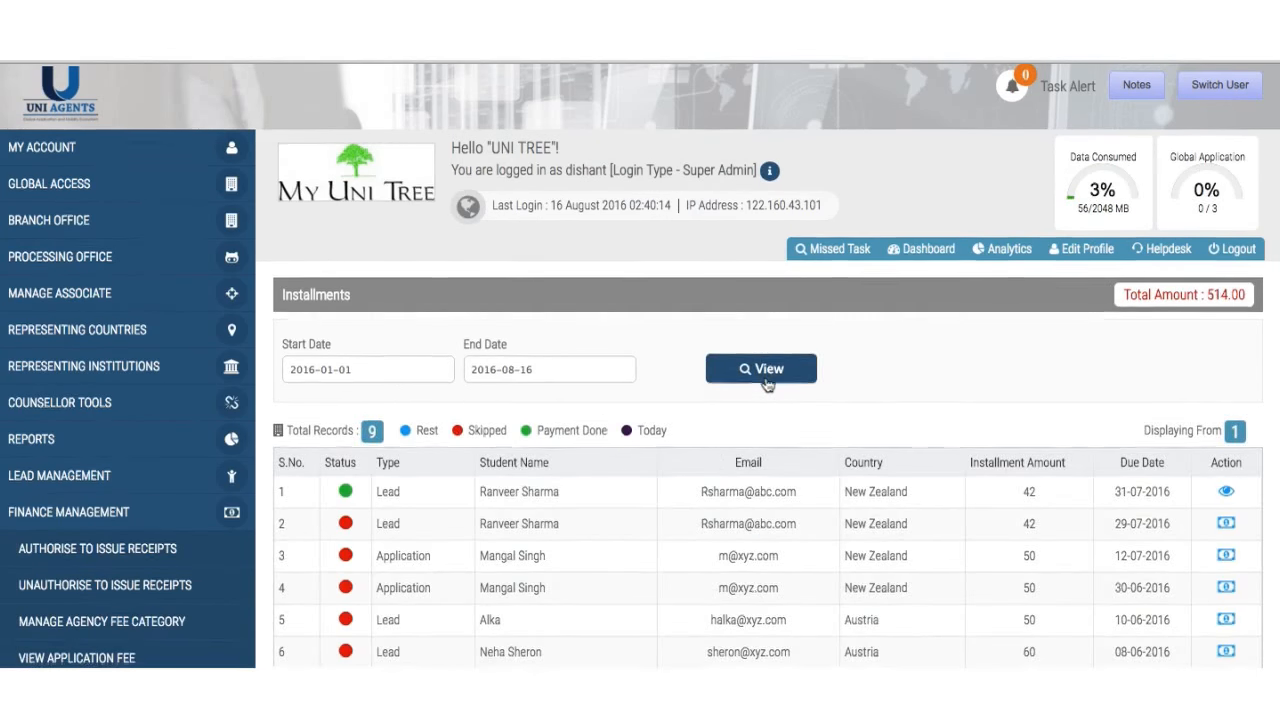
scroll(767, 385, "down", 3)
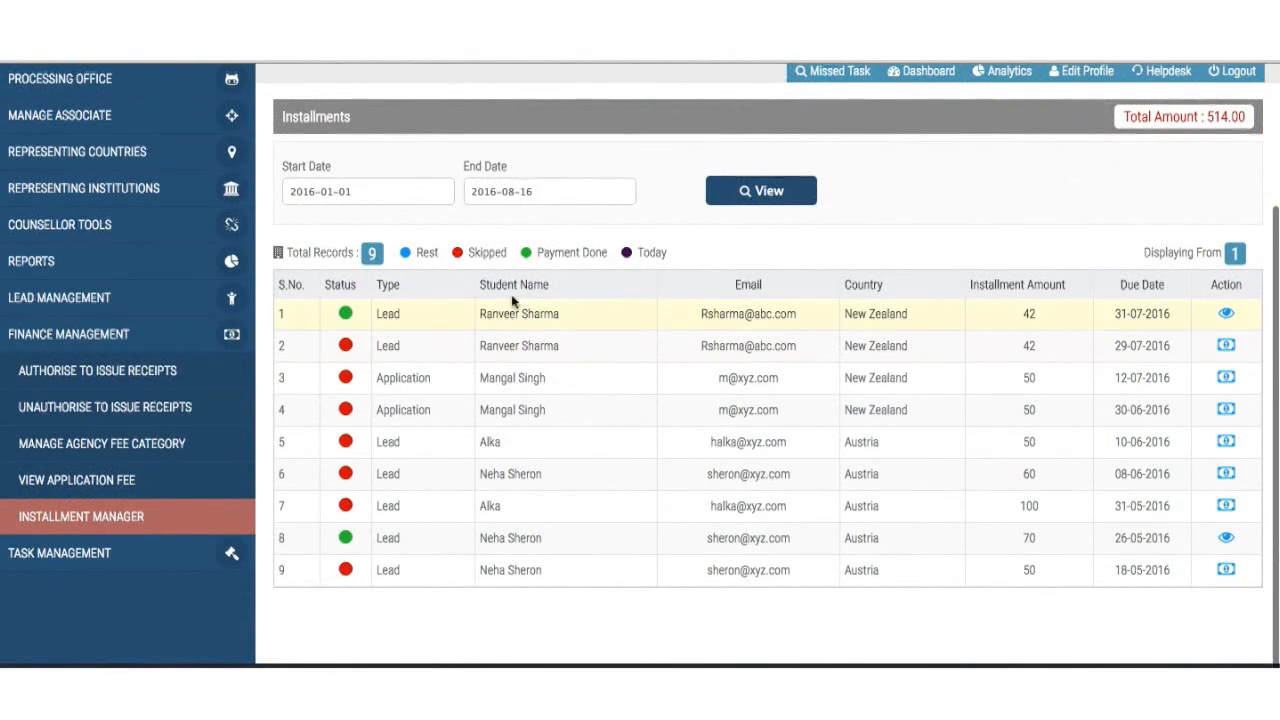
- Check the now-paid first installment's details, then return to the installments list
left_click(1226, 318)
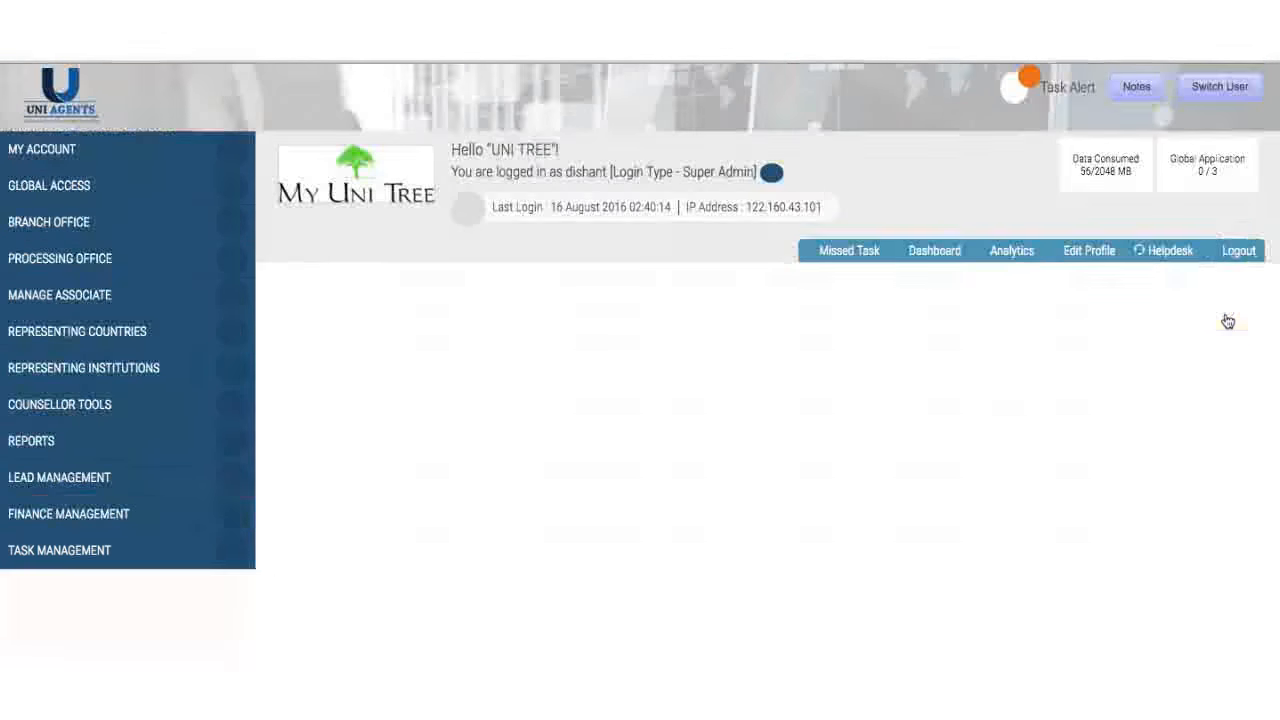
scroll(1045, 520, "down", 3)
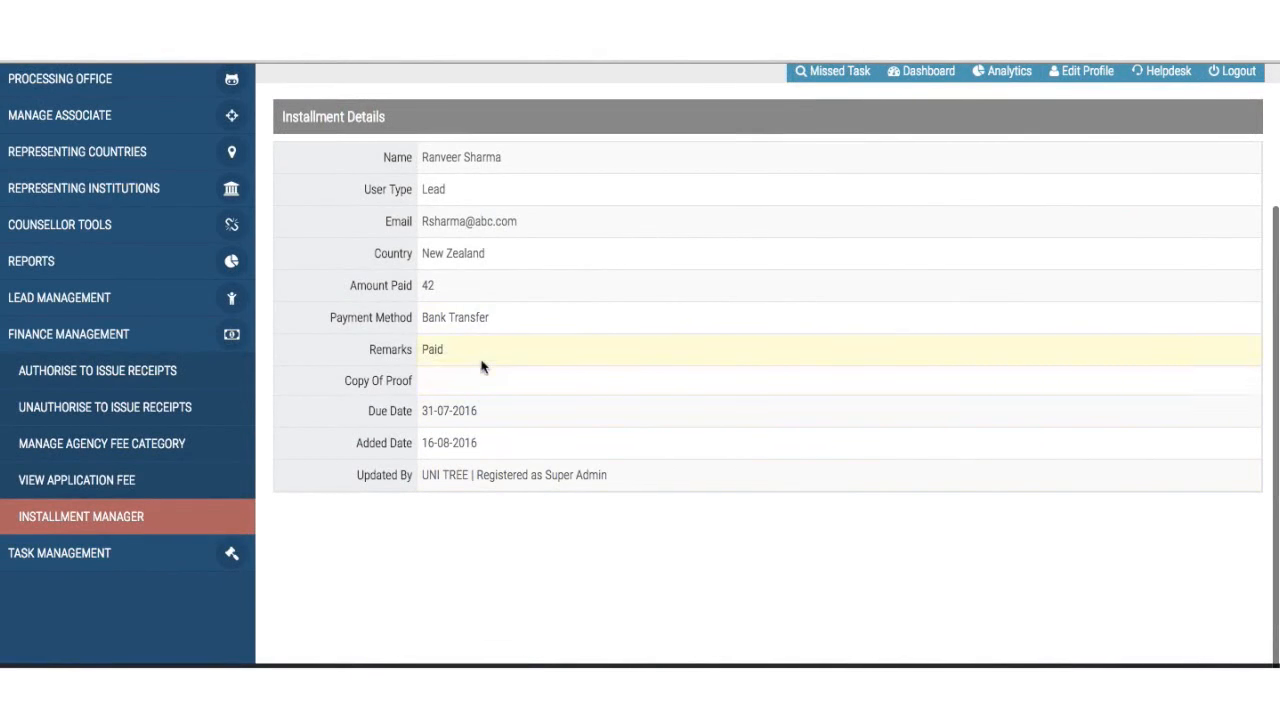
scroll(480, 366, "up", 3)
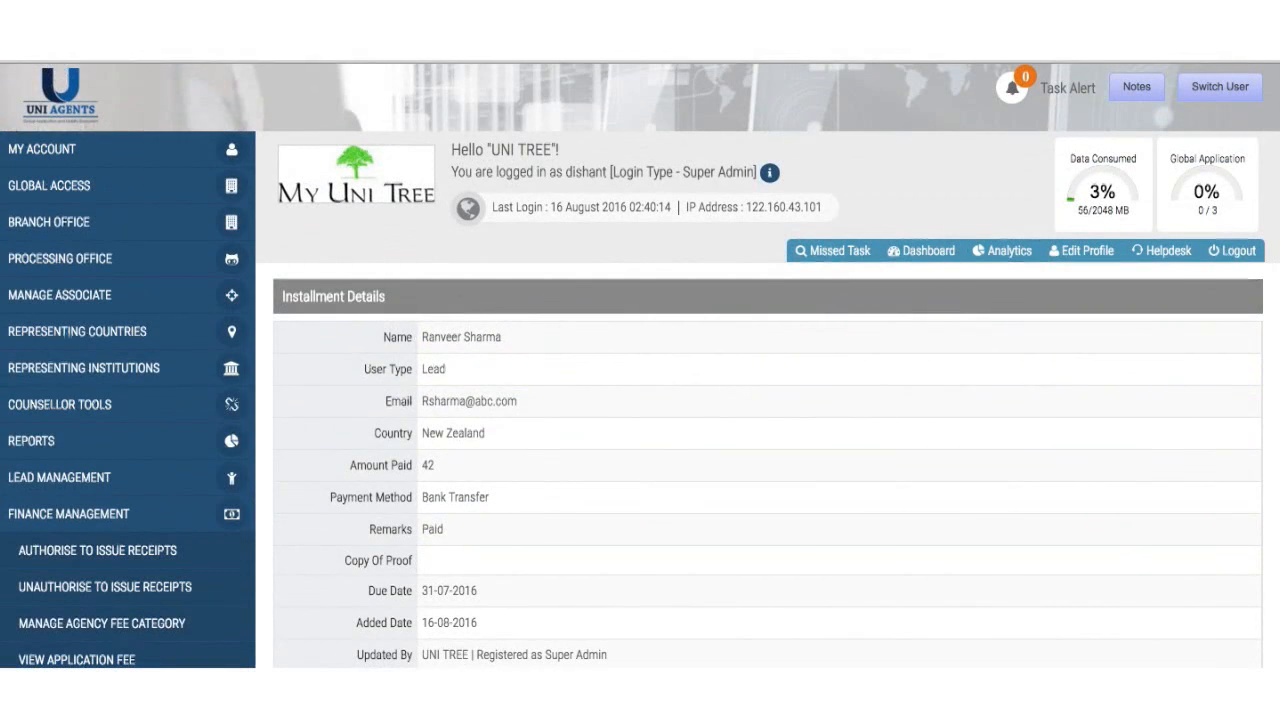
scroll(62, 560, "down", 3)
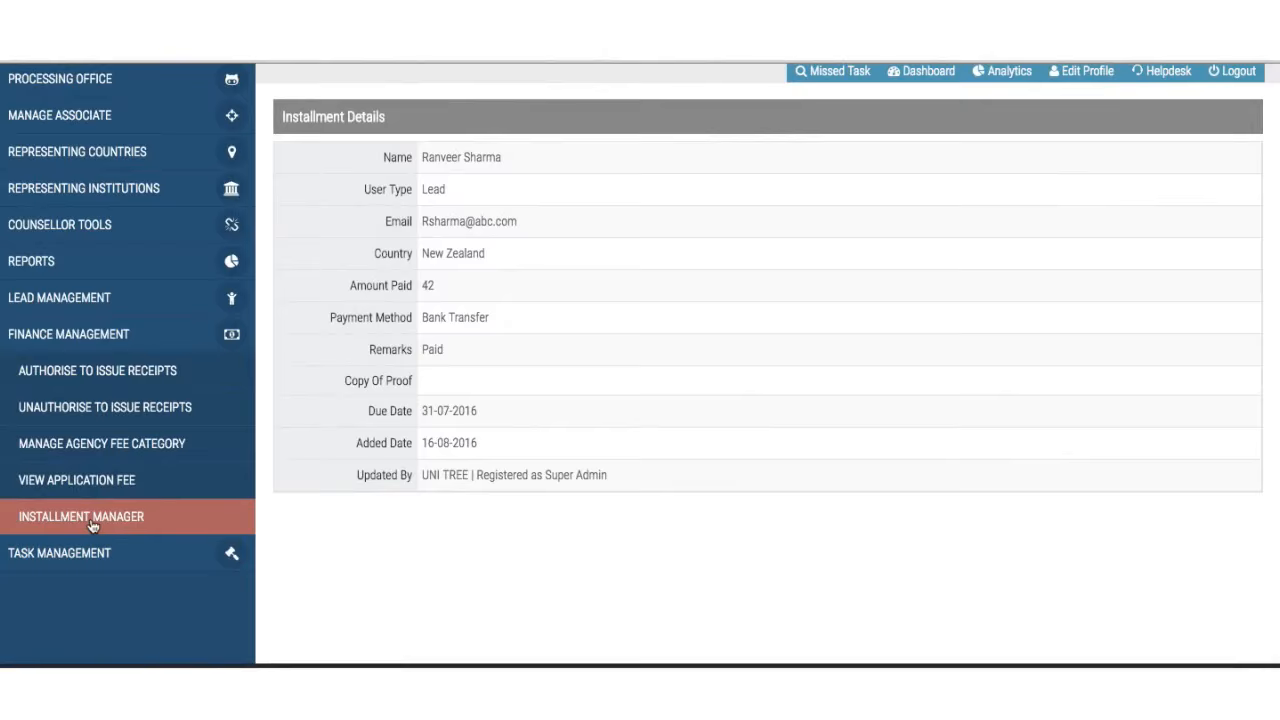
left_click(90, 518)
scroll(482, 484, "down", 2)
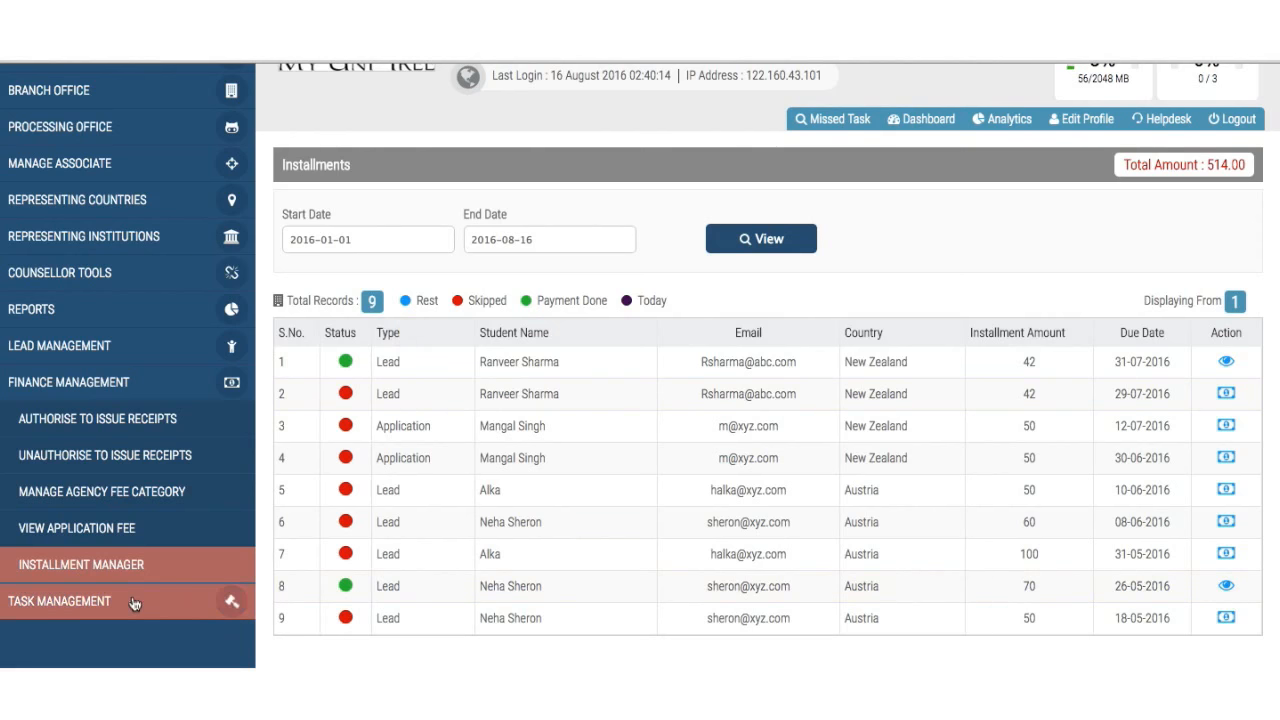
- Collapse Finance Management and switch the session to the Branch Office user
left_click(170, 397)
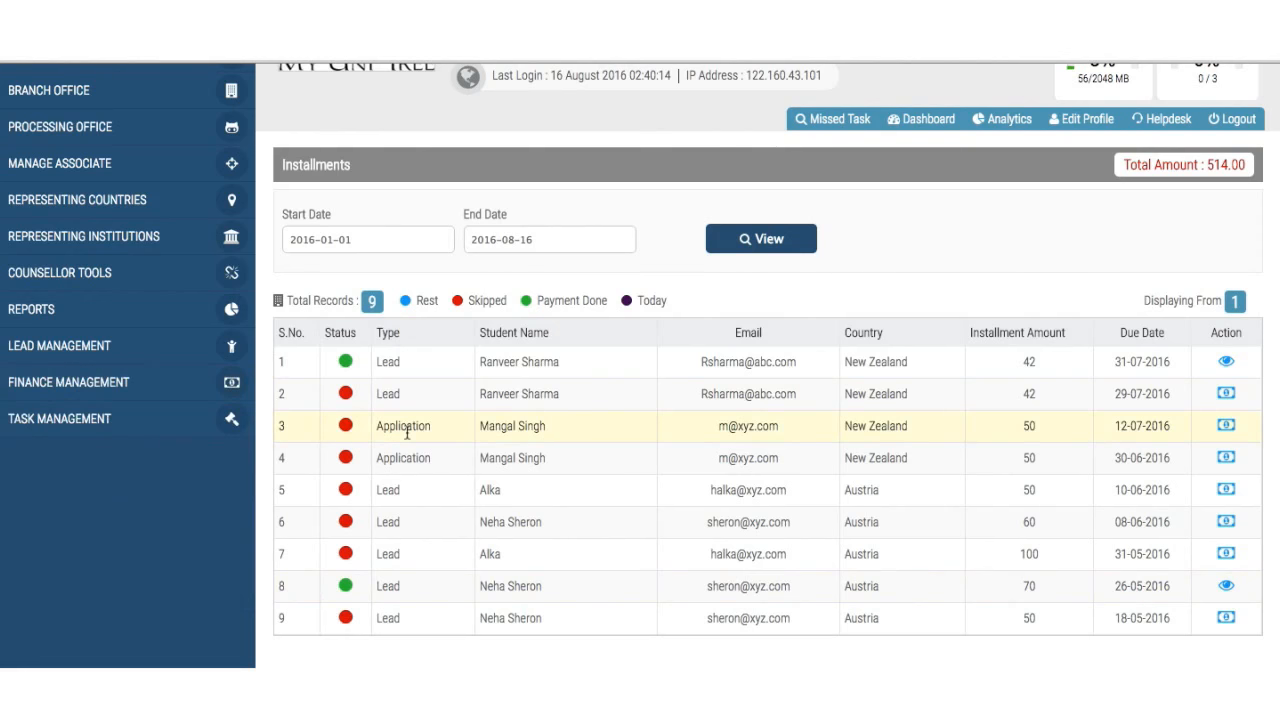
scroll(407, 433, "up", 2)
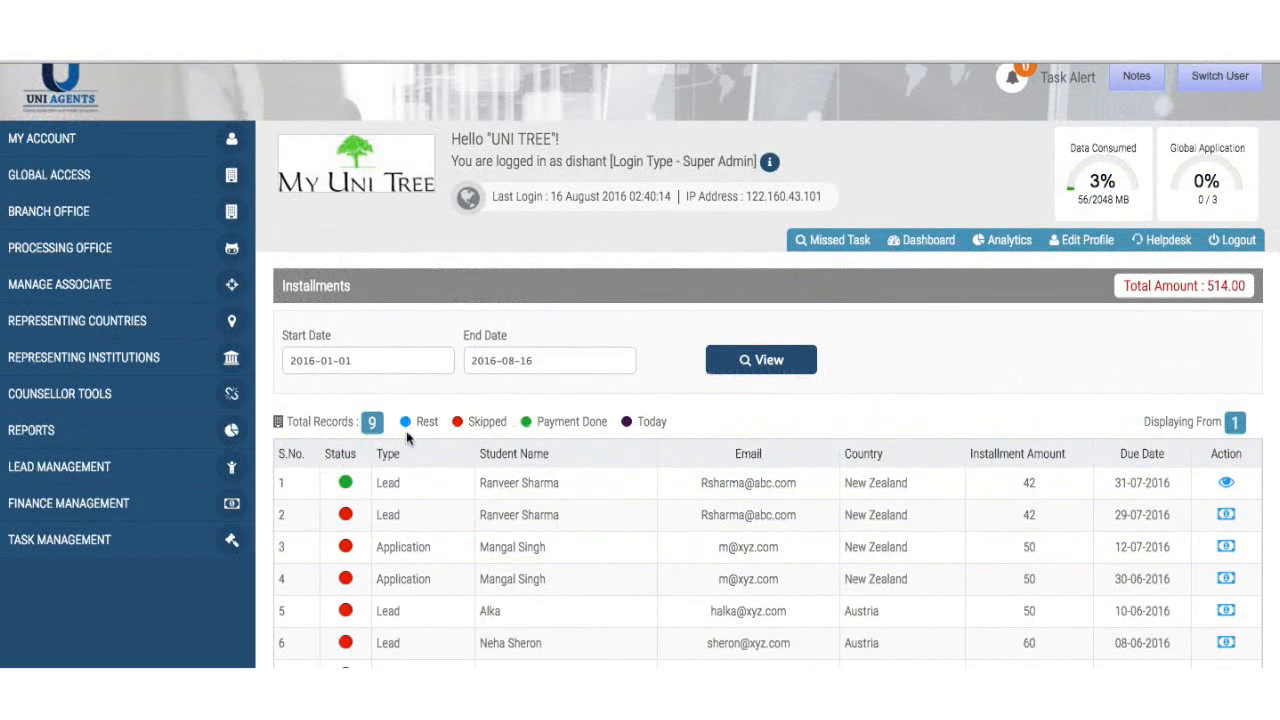
scroll(407, 437, "up", 1)
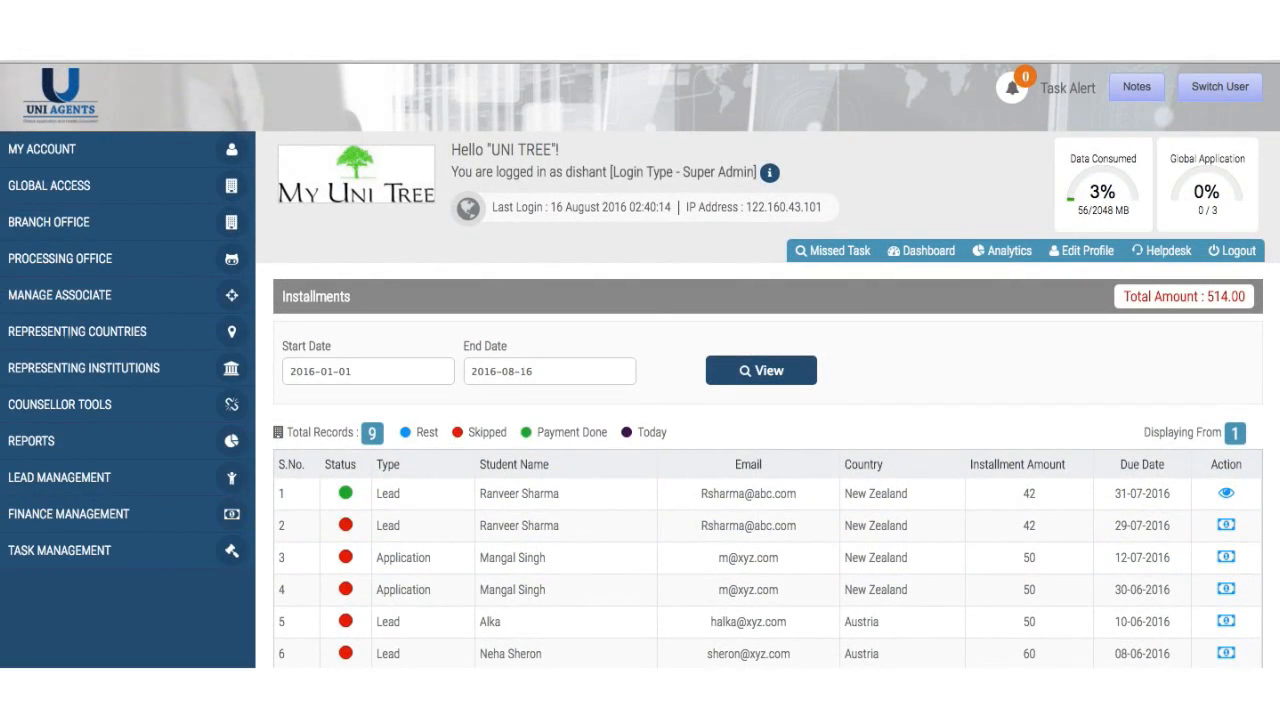
left_click(1220, 86)
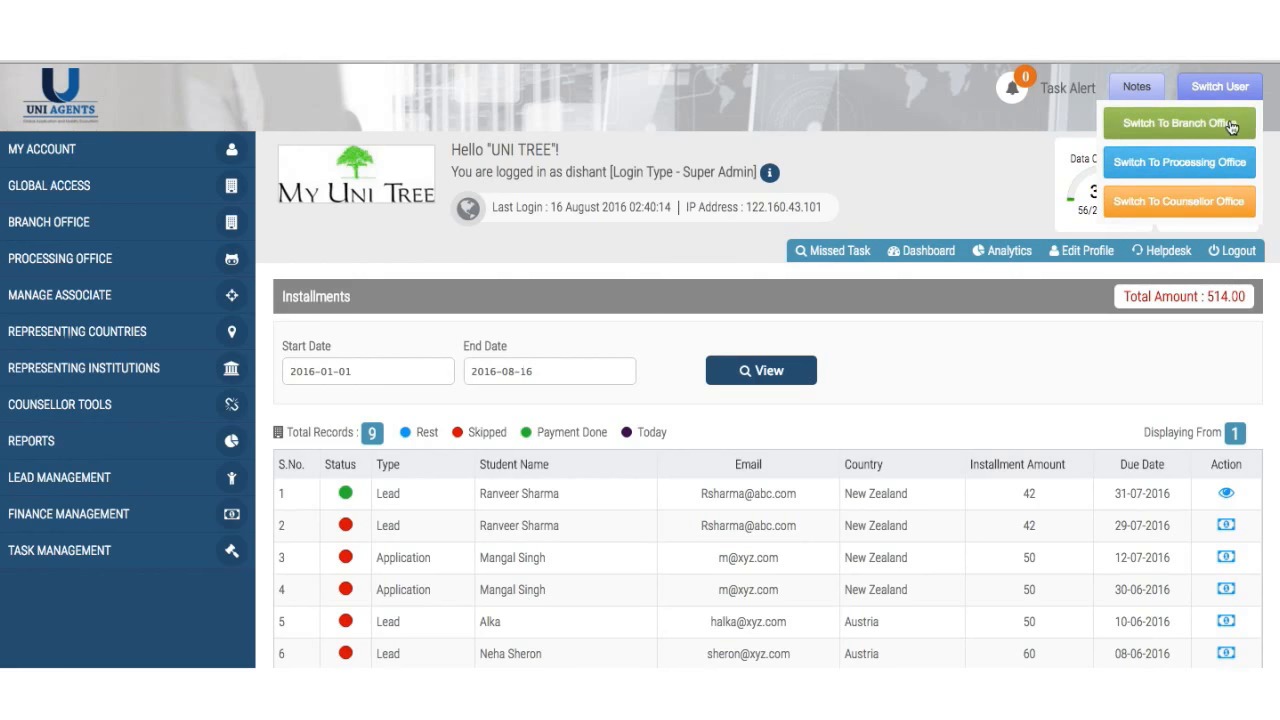
left_click(1231, 124)
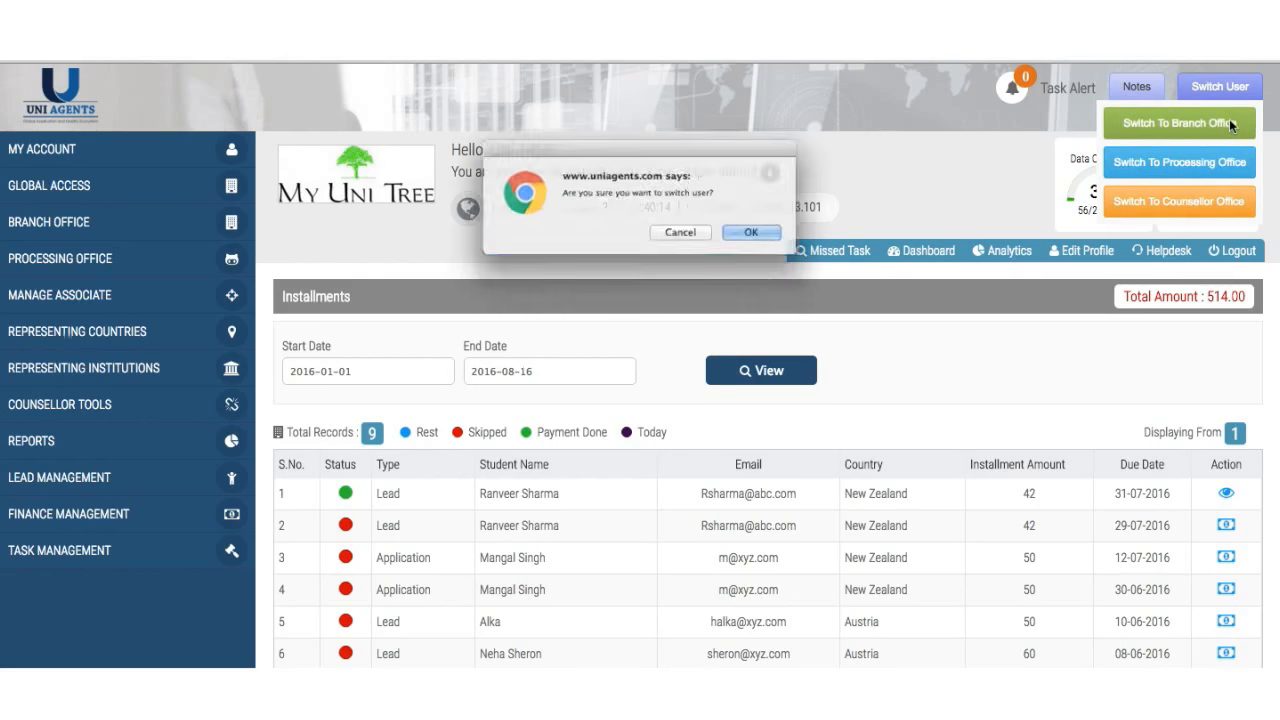
left_click(773, 240)
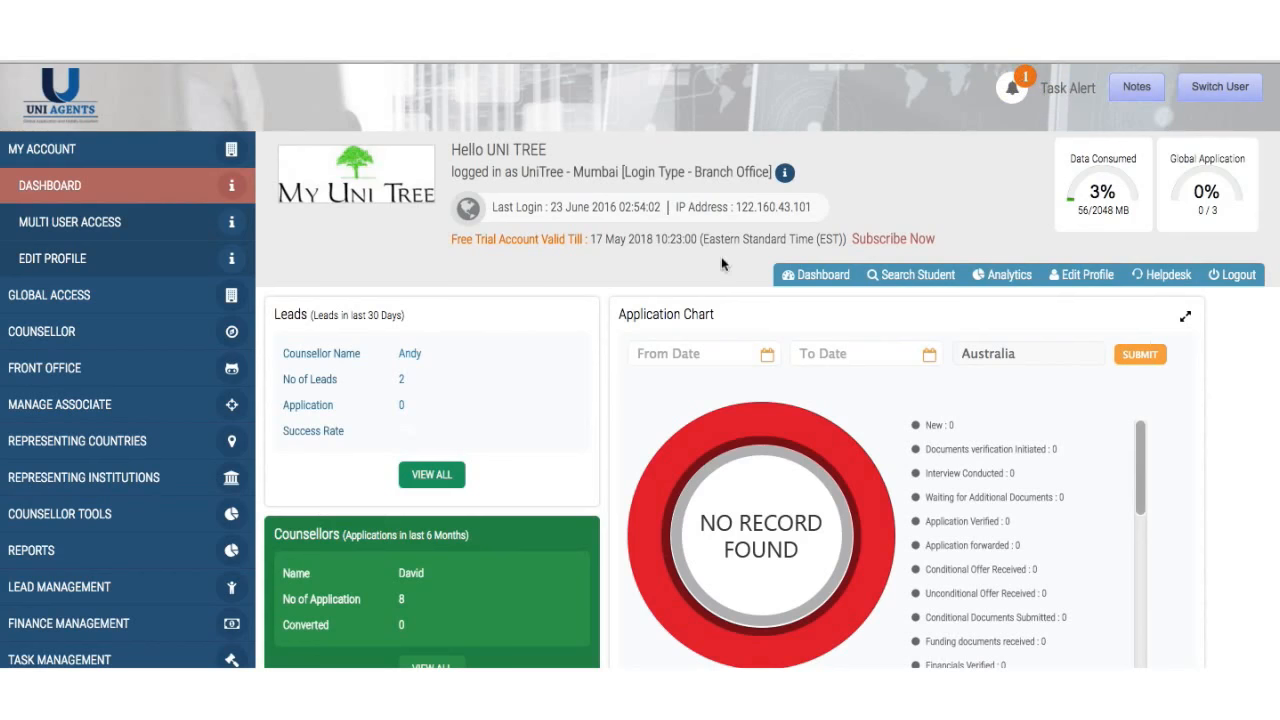
- Open the details of the task assigned to me, 'Add new pages on the website'
left_click(95, 655)
left_click(96, 630)
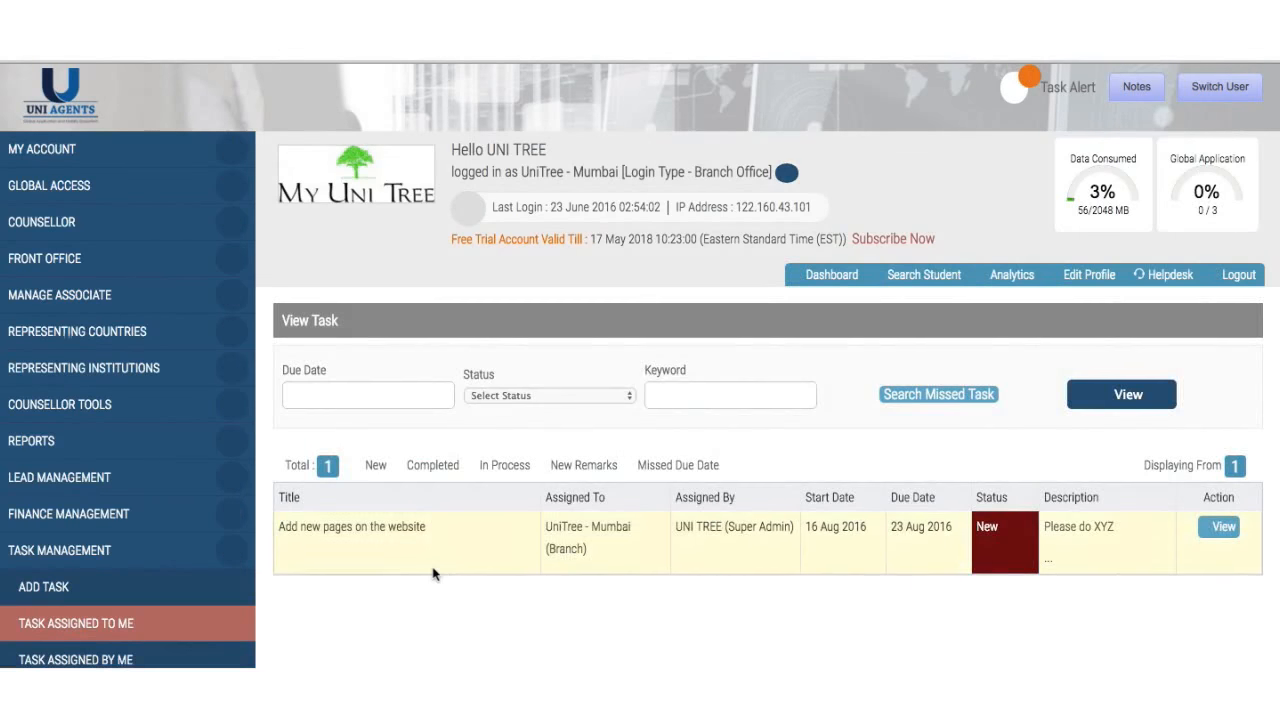
scroll(433, 572, "down", 1)
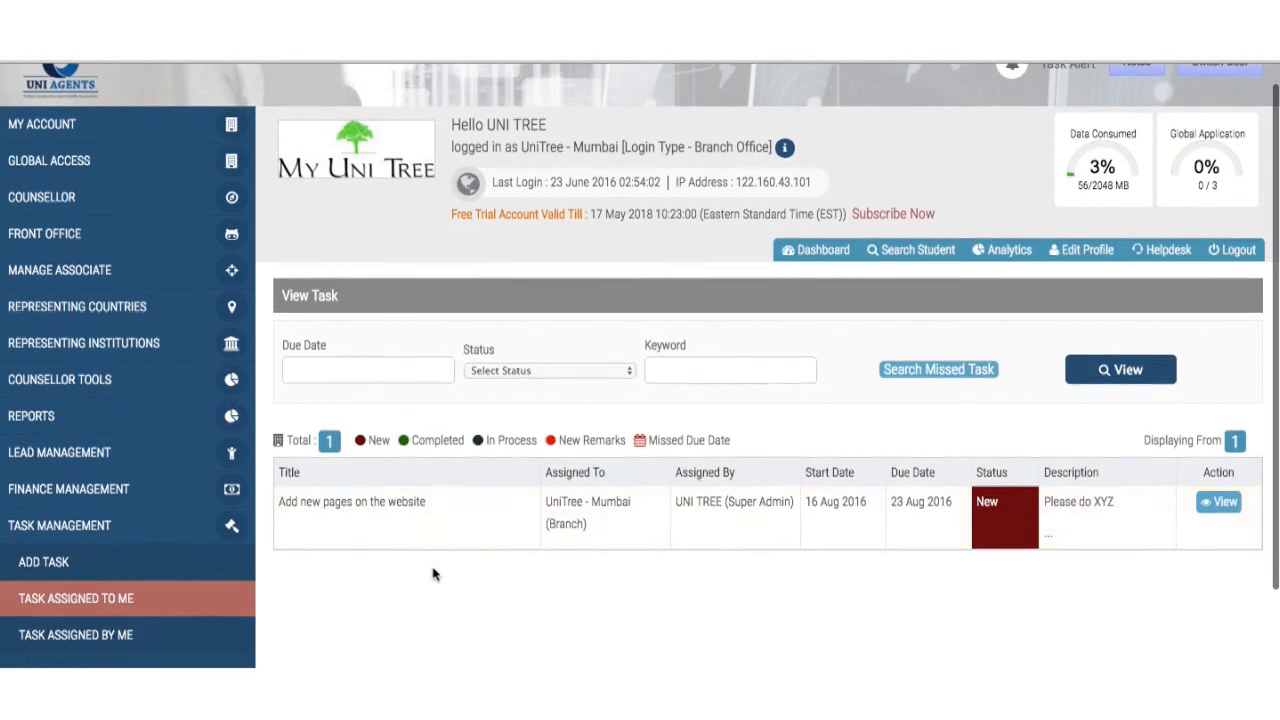
left_click(1224, 502)
scroll(890, 516, "down", 4)
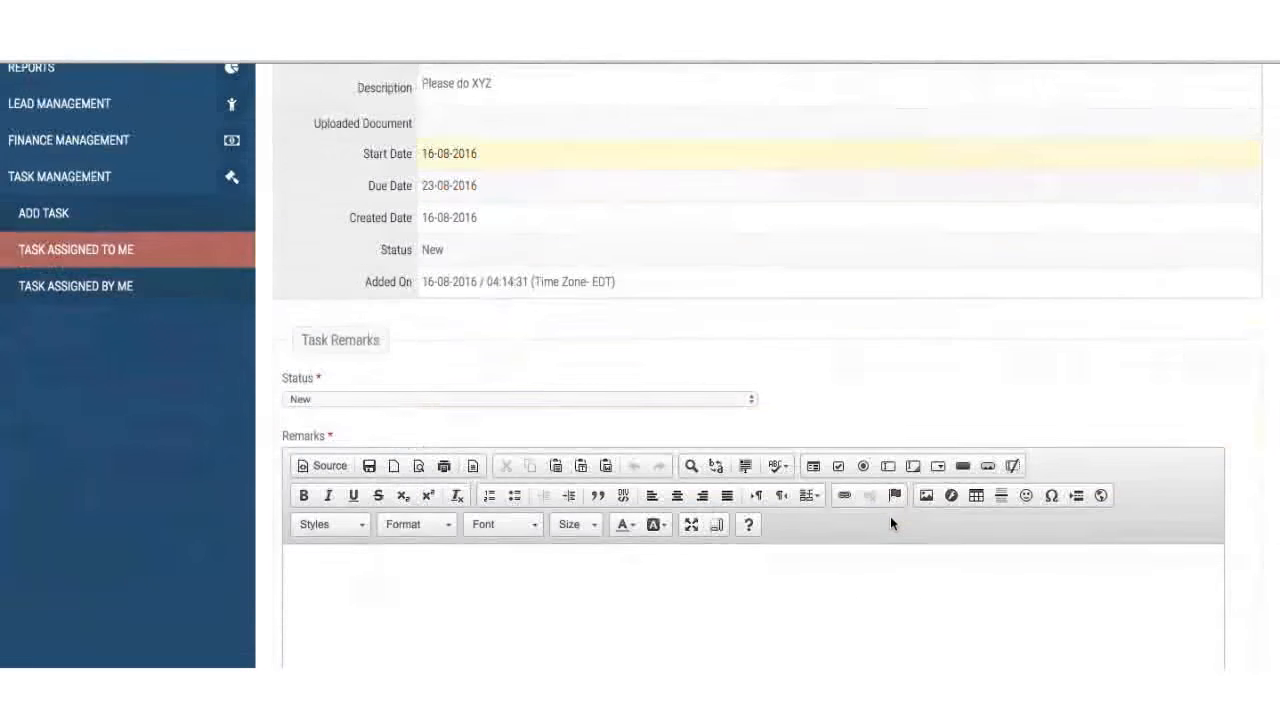
scroll(785, 497, "down", 2)
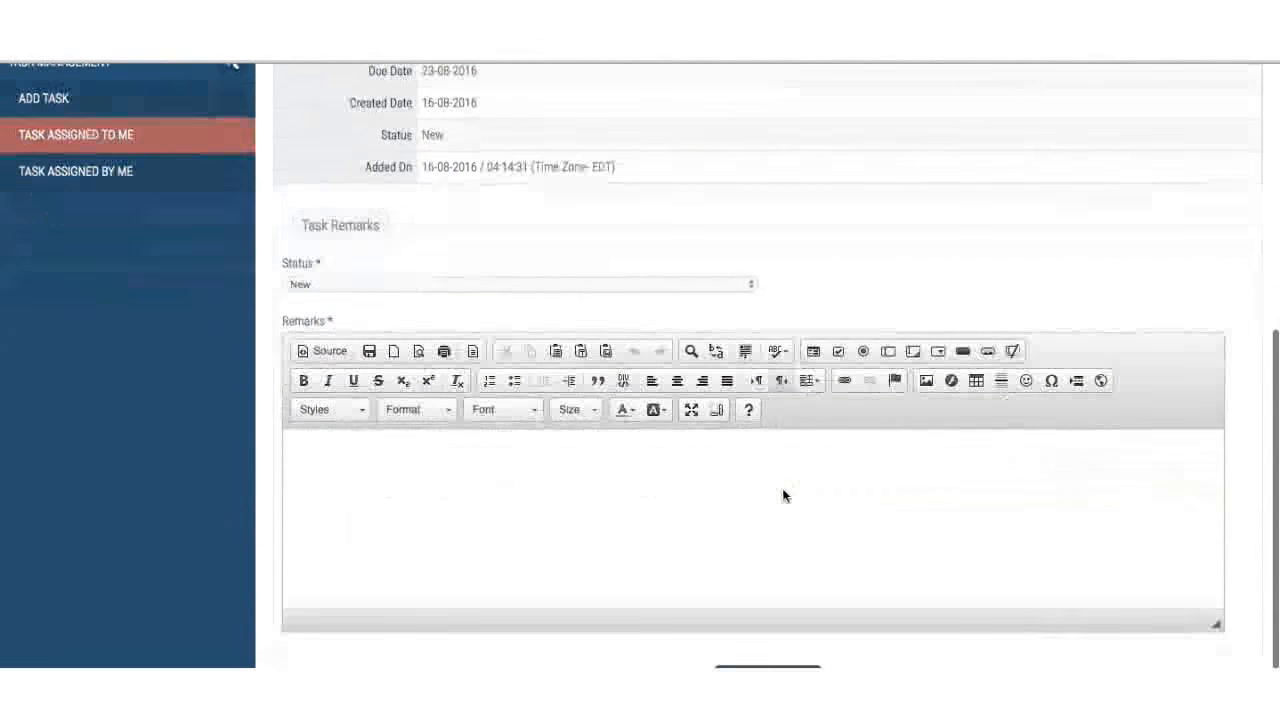
- Set the task status to In-Process and start the remark 'I am alread'
left_click(664, 284)
left_click(676, 268)
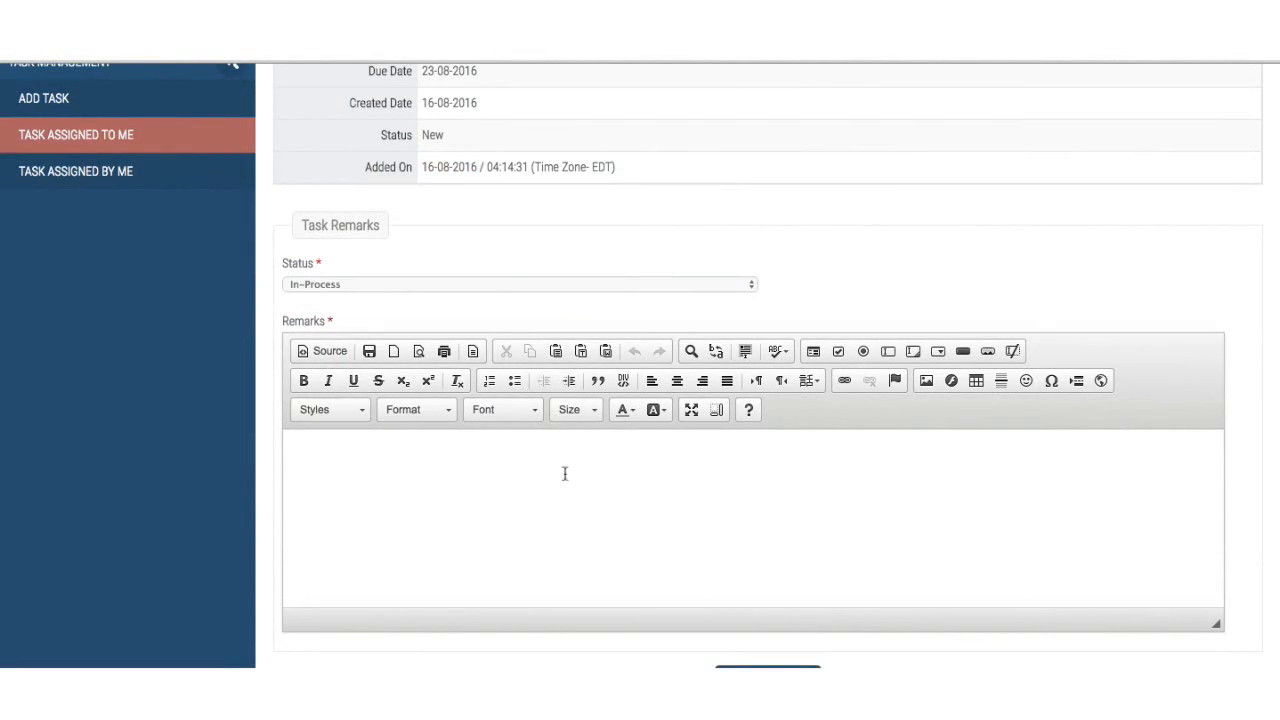
left_click(559, 489)
type("I am alread")
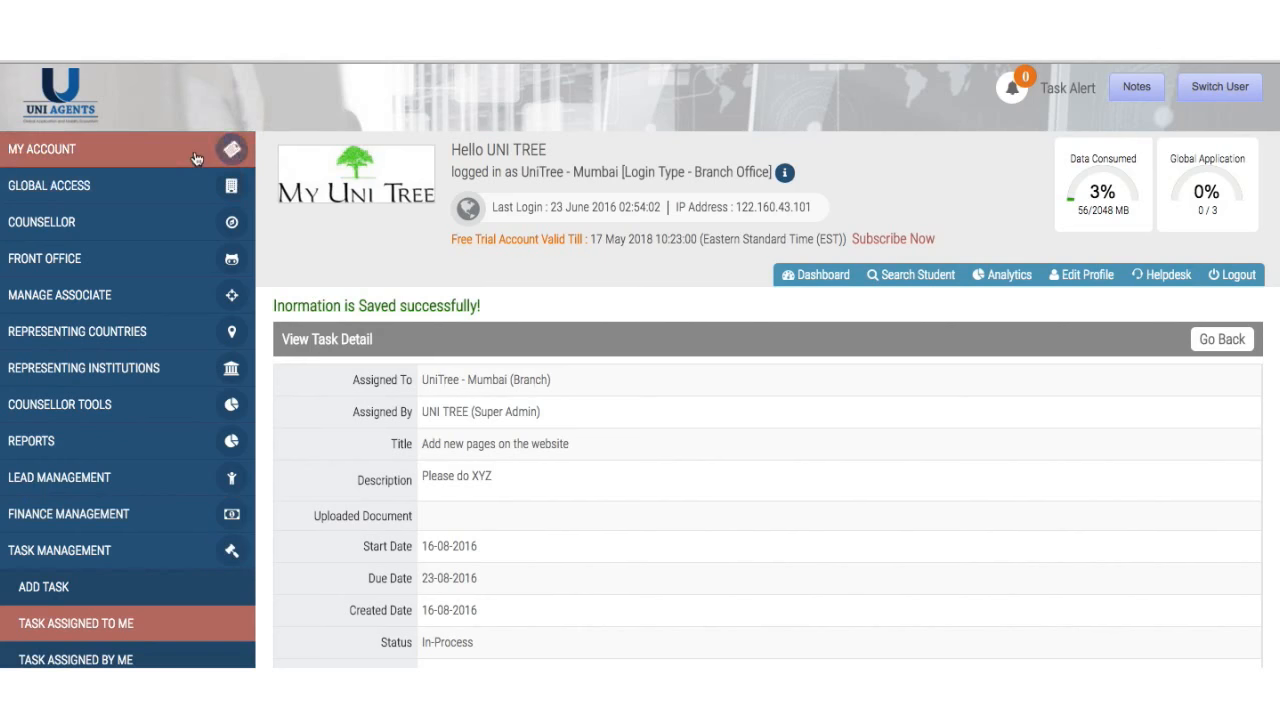
- Open the Branch Office Dashboard from My Account and review its Leads, Counsellors and Application Chart panels
left_click(134, 158)
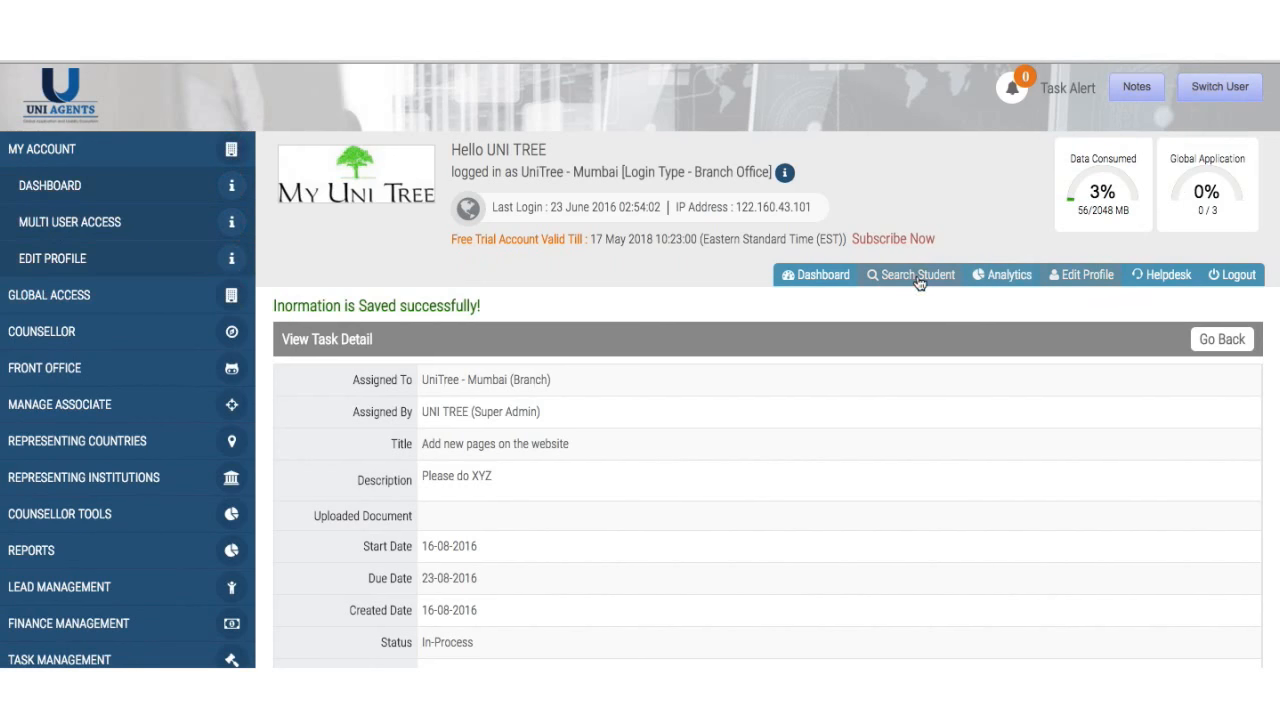
left_click(814, 286)
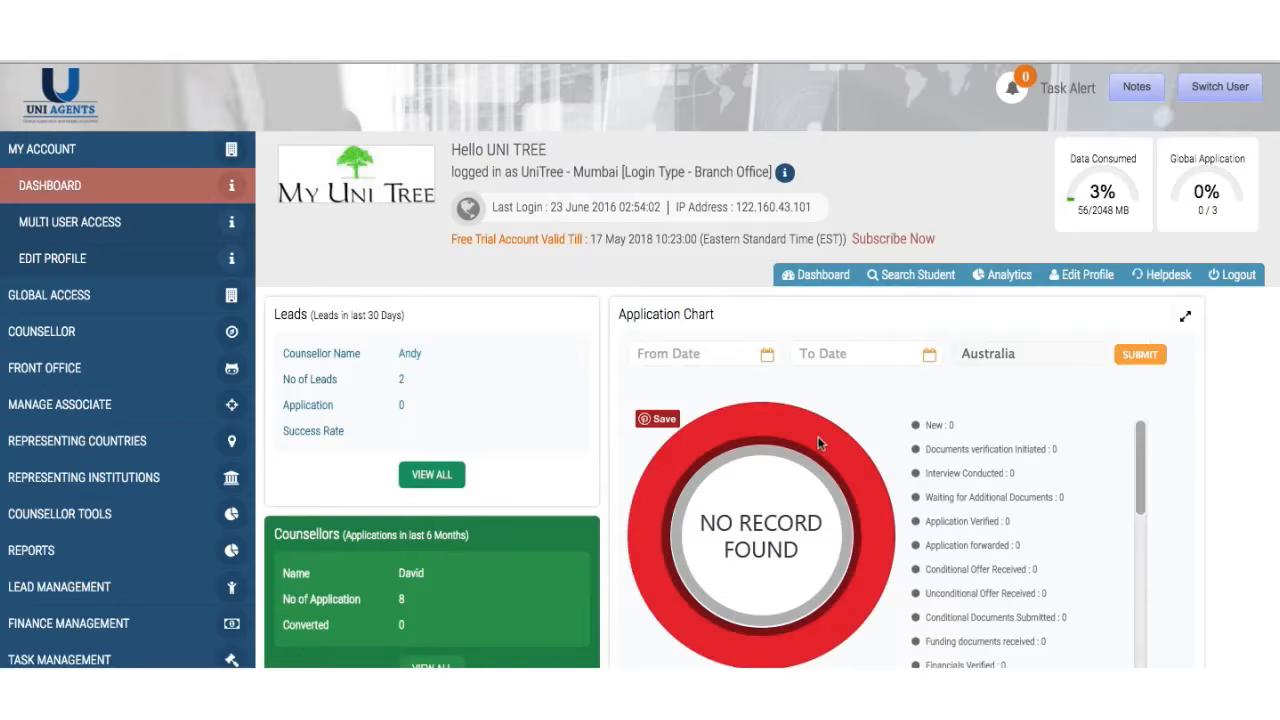
scroll(818, 443, "down", 2)
scroll(818, 443, "down", 3)
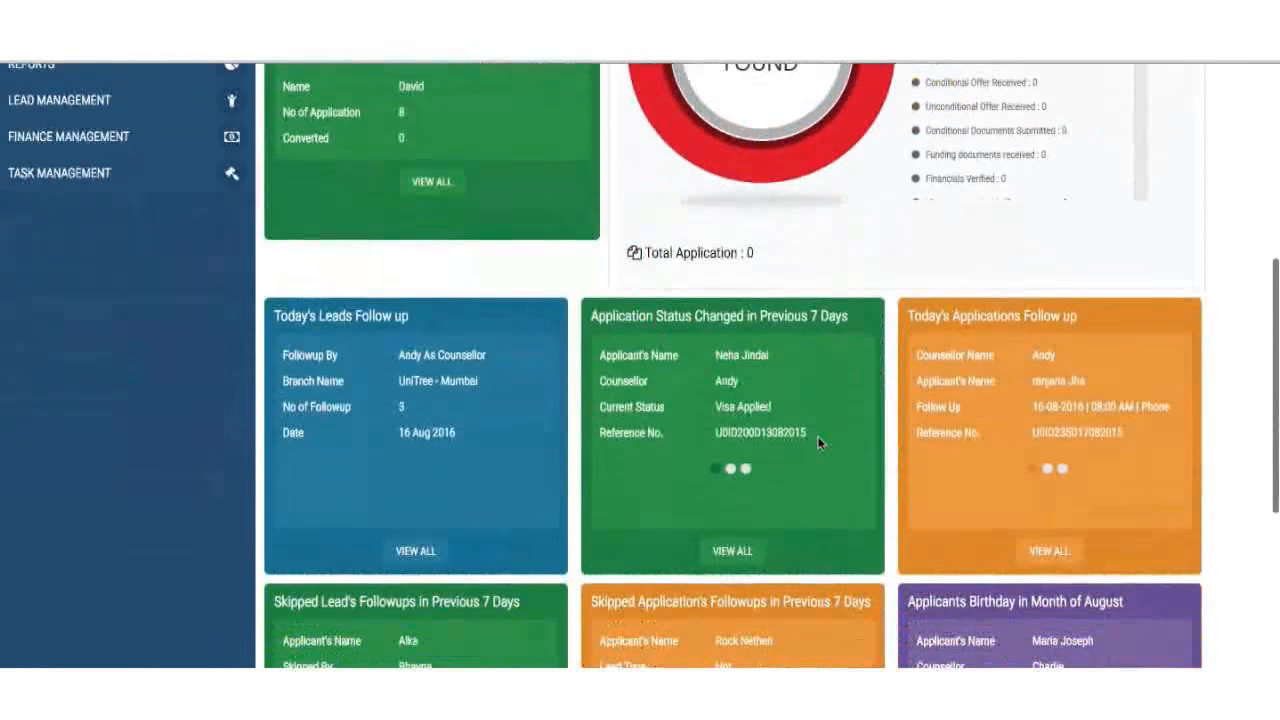
scroll(818, 443, "down", 2)
scroll(818, 443, "down", 1)
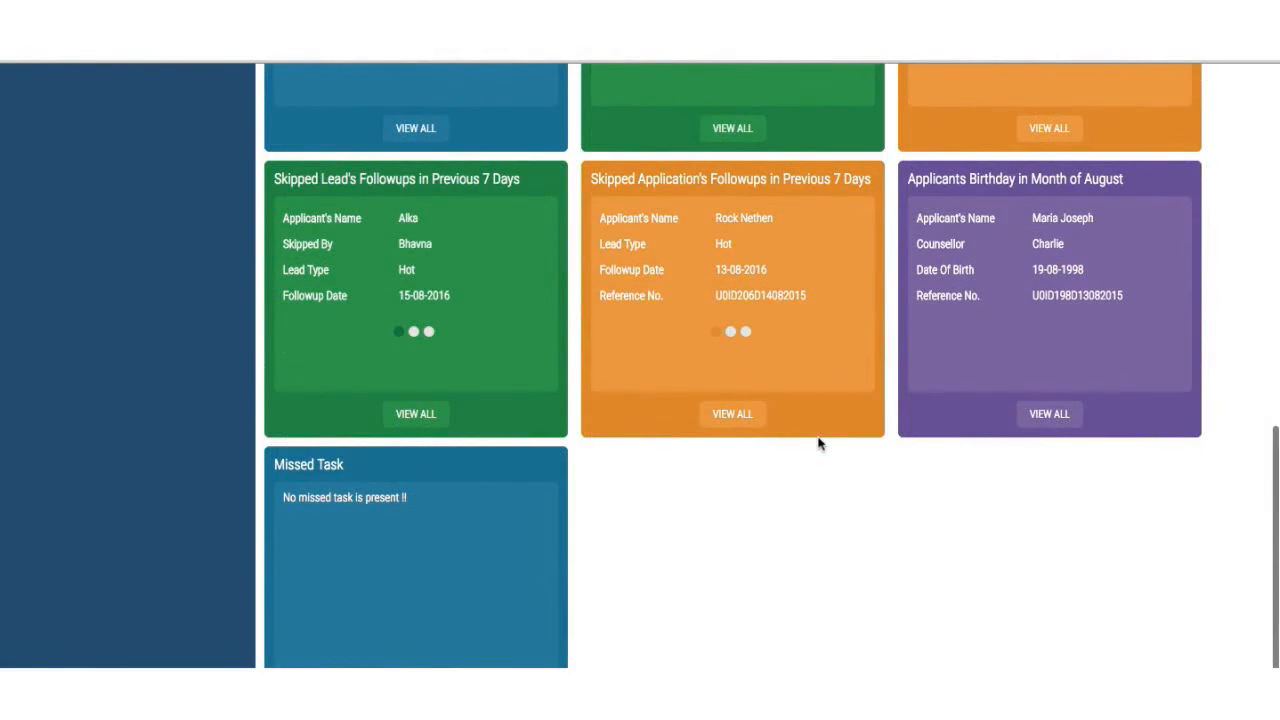
scroll(818, 443, "up", 3)
scroll(816, 440, "down", 3)
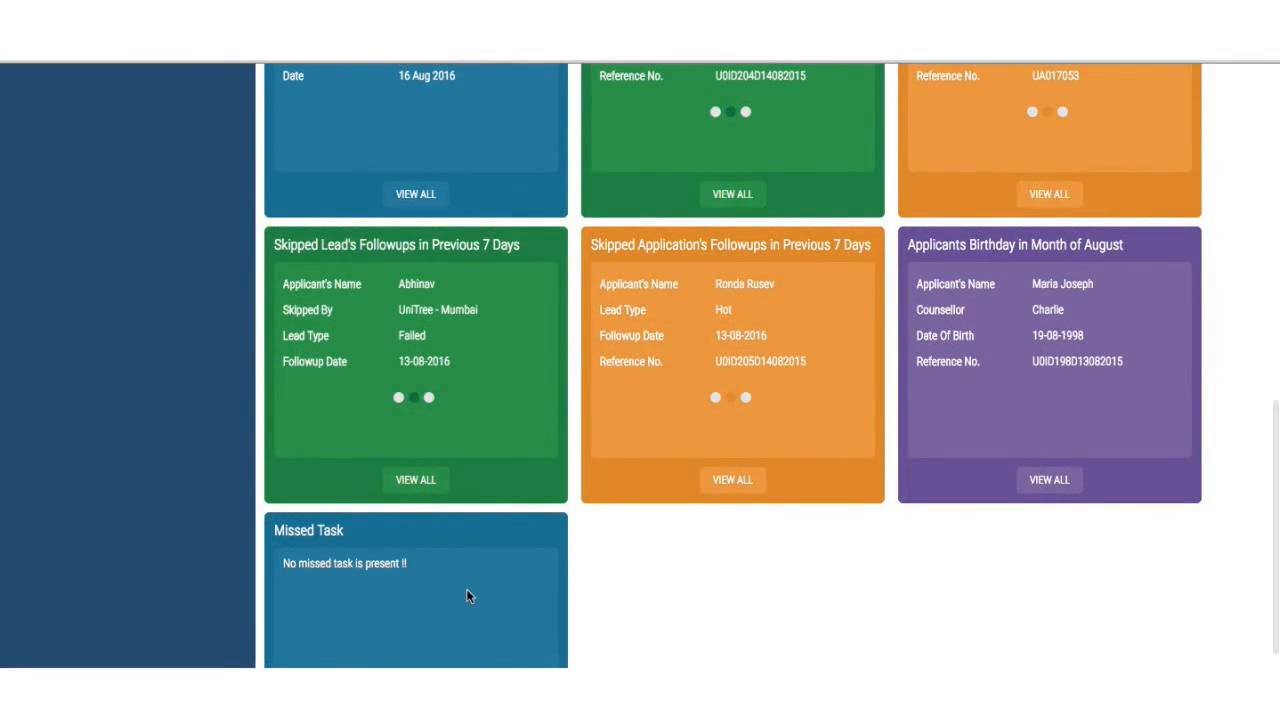
scroll(466, 596, "up", 5)
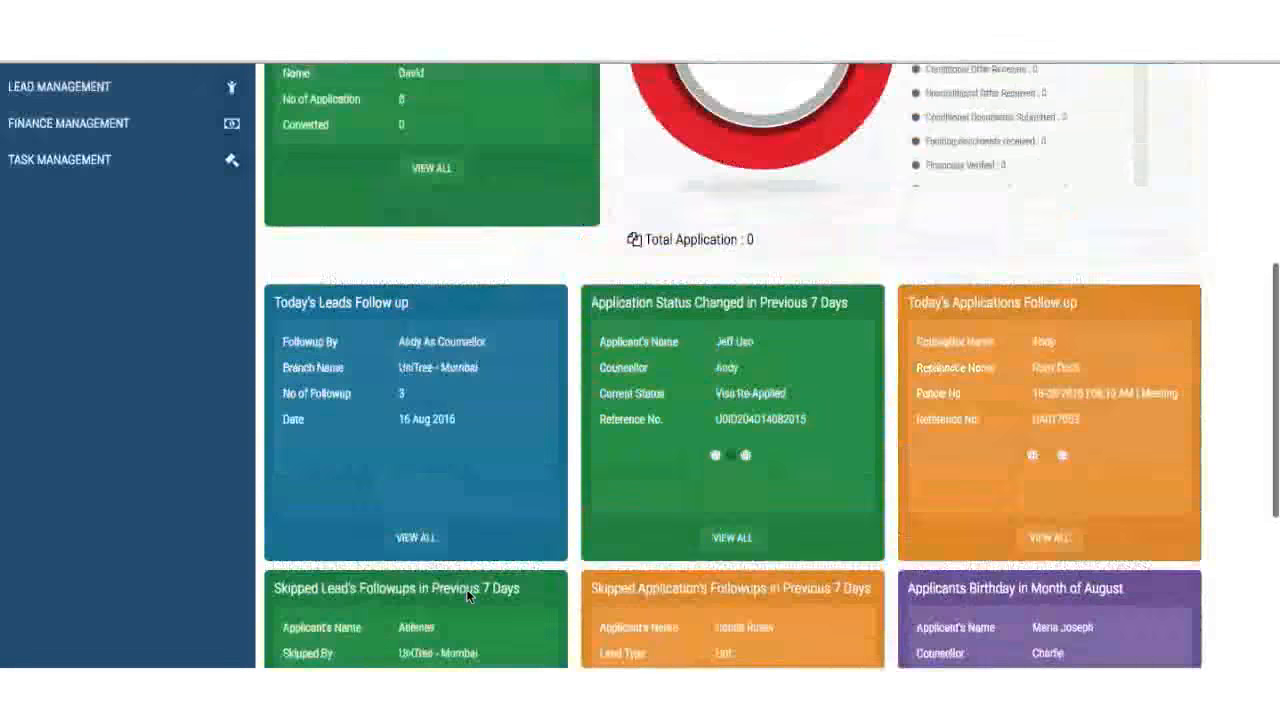
scroll(466, 596, "down", 5)
scroll(468, 593, "up", 5)
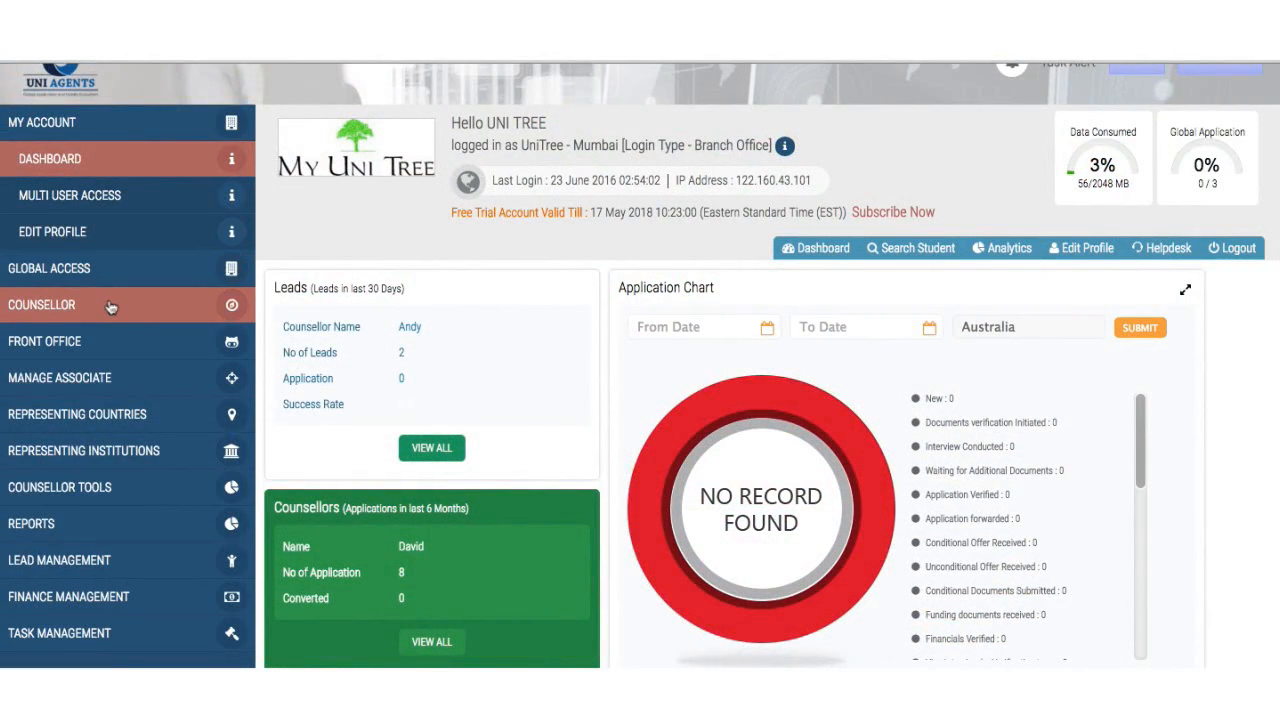
- Open the blank Add Associate form under Manage Associate and review its fields
left_click(78, 381)
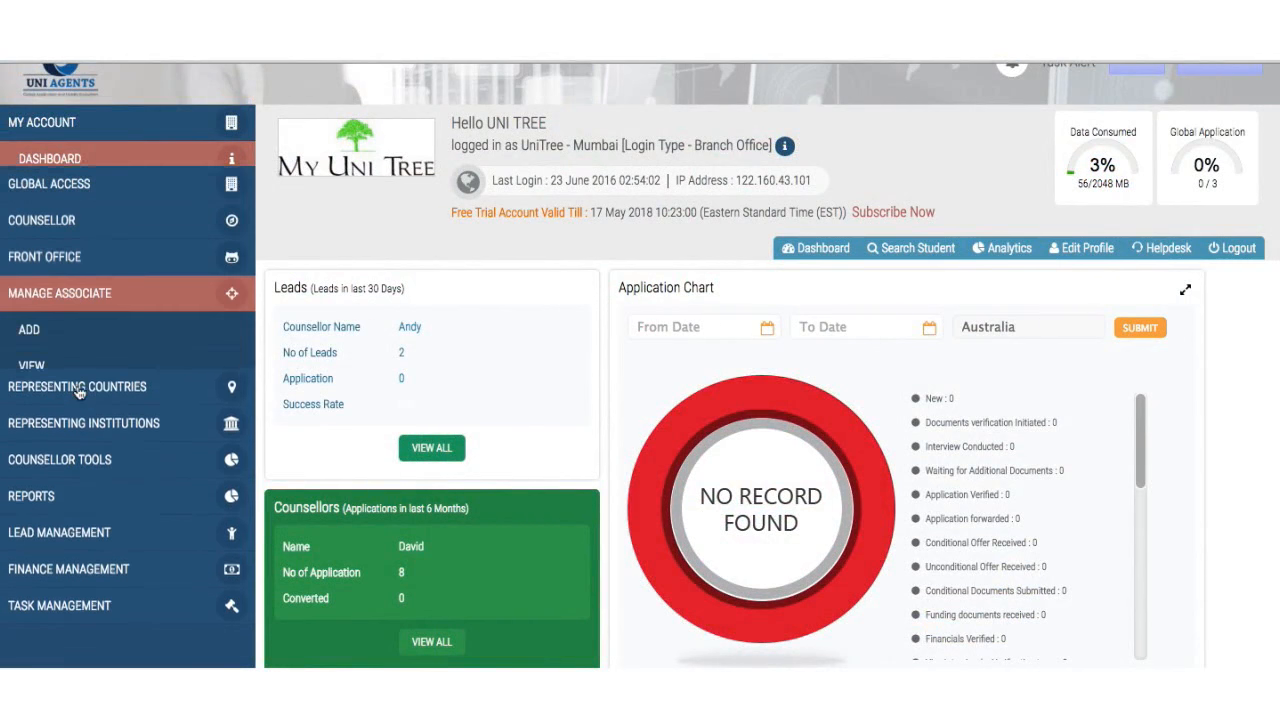
left_click(110, 324)
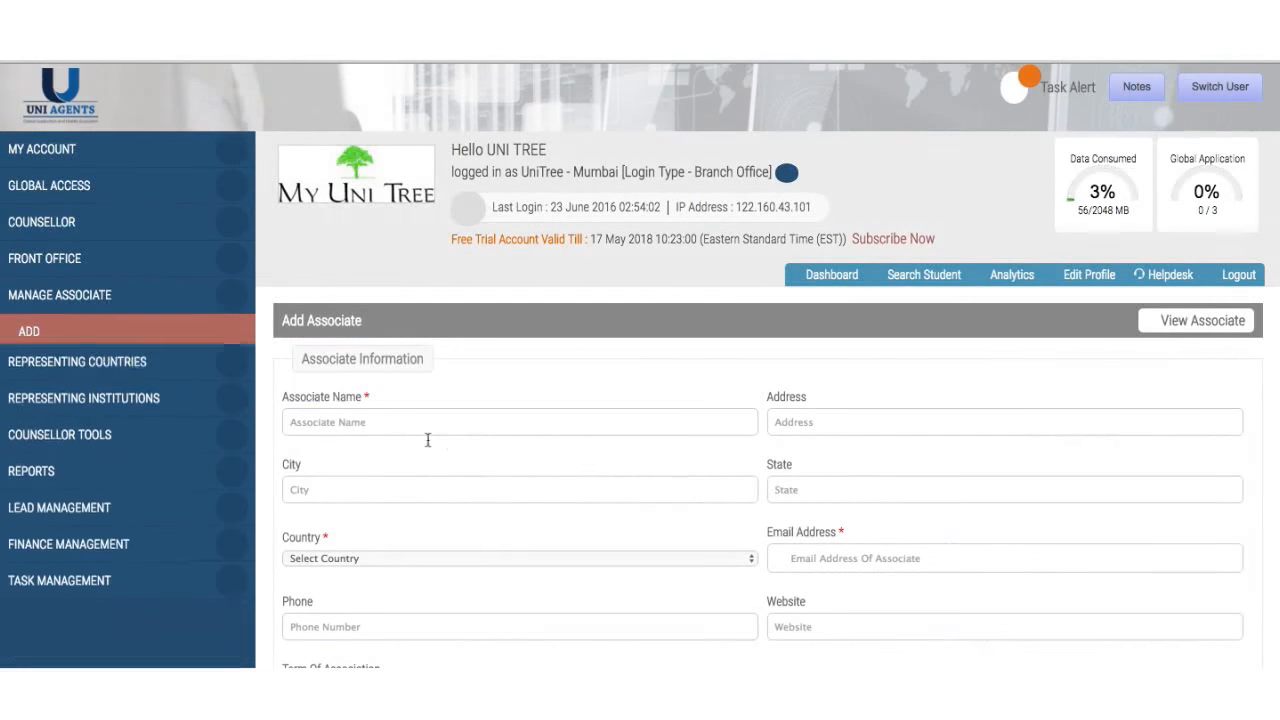
scroll(466, 426, "down", 3)
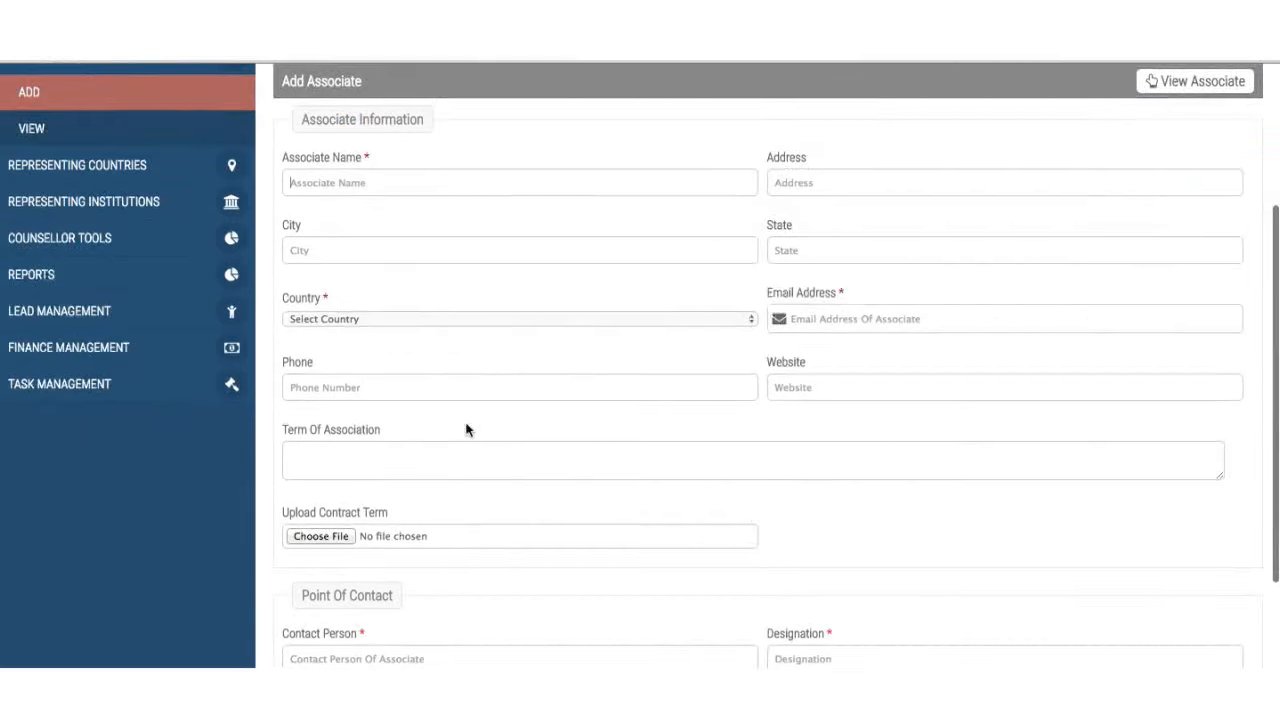
scroll(466, 429, "down", 2)
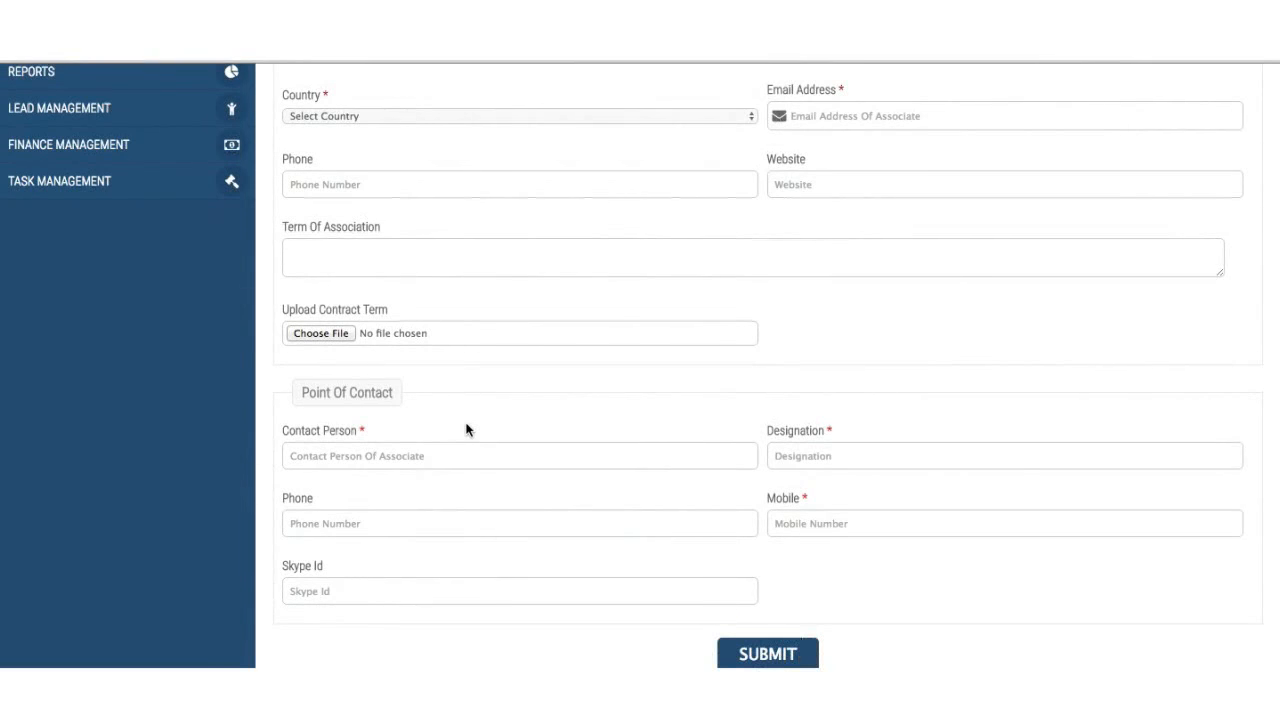
scroll(466, 430, "up", 5)
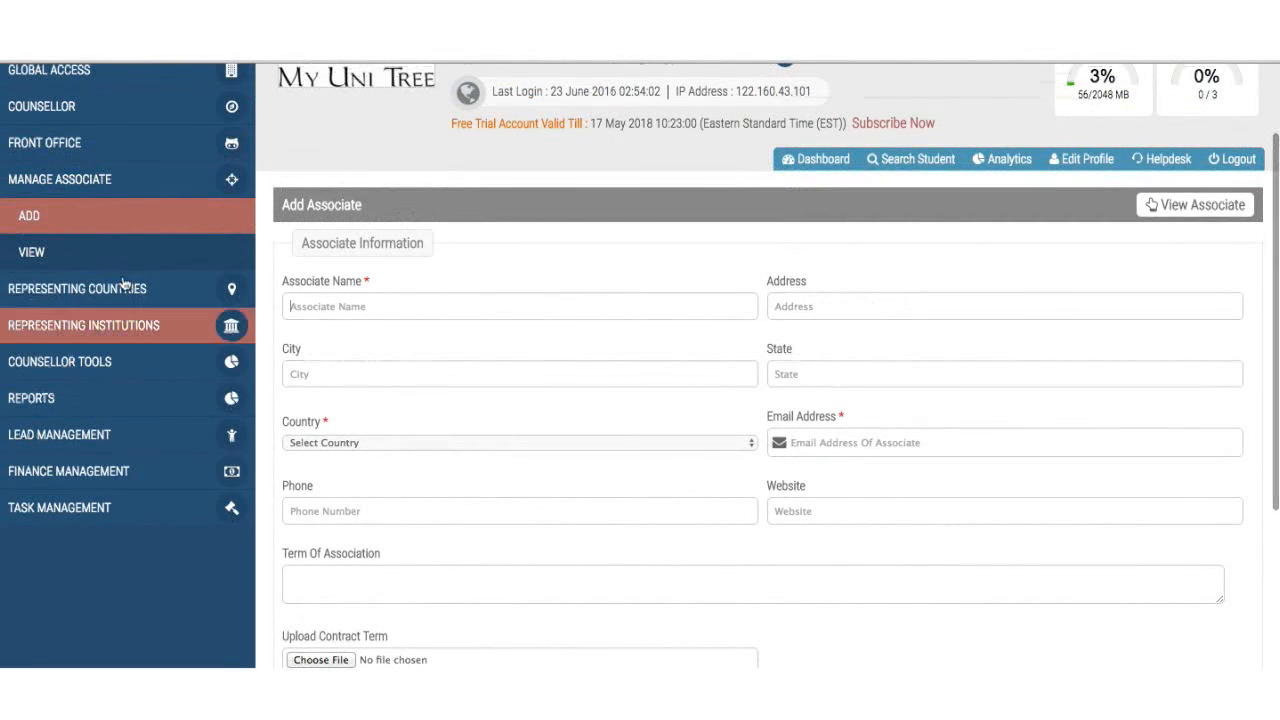
- Expand the Representing Countries, Counsellor Tools and Reports menus in the sidebar
left_click(110, 289)
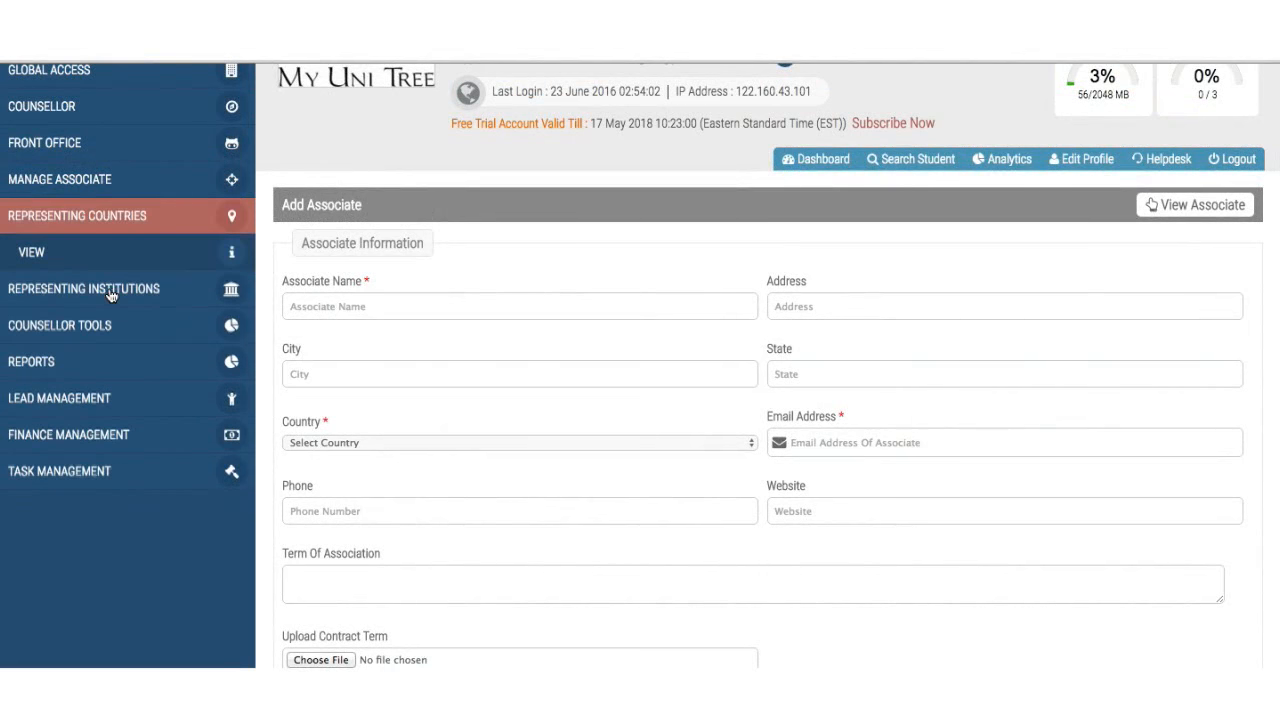
left_click(100, 325)
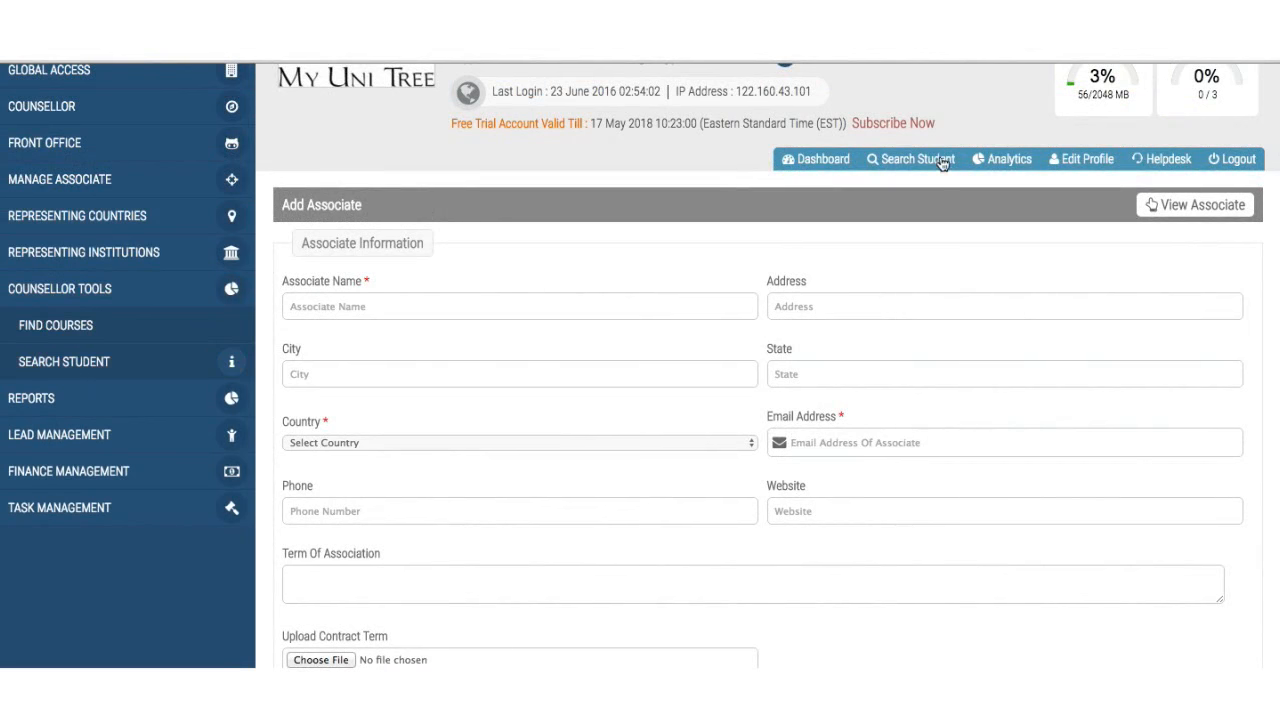
left_click(80, 412)
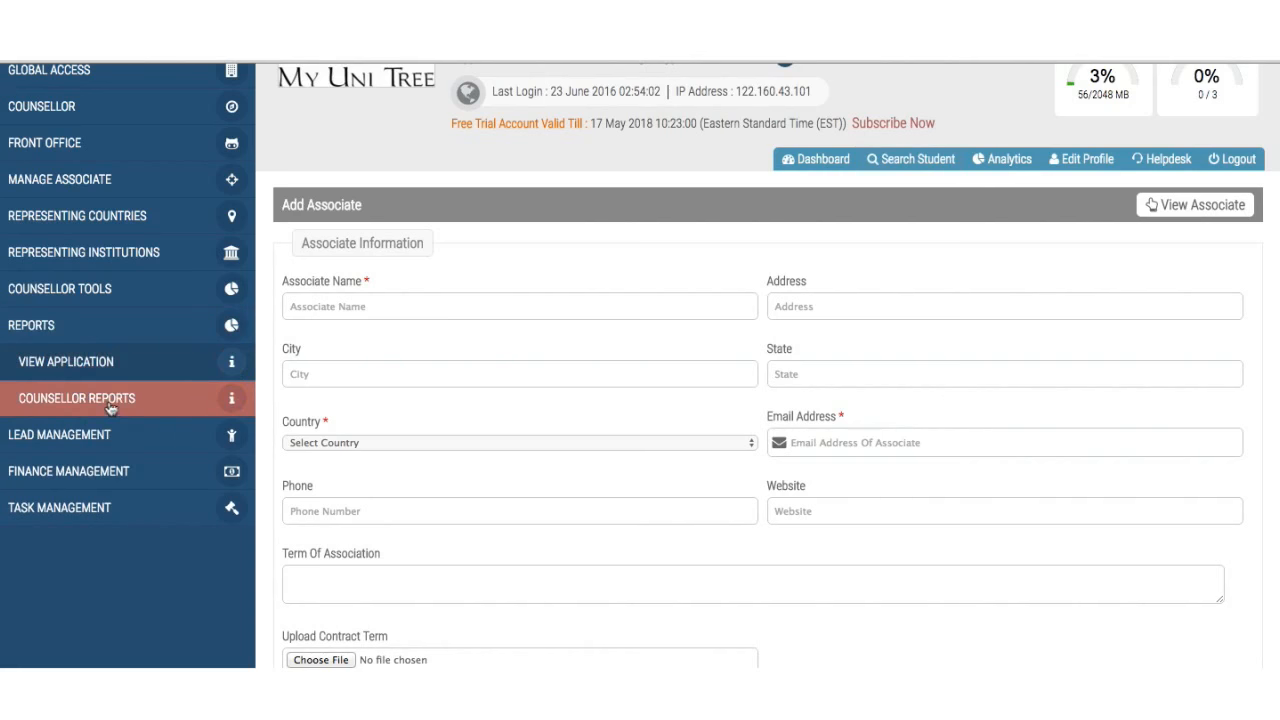
- View the Counsellor Reports chart for David, Charlie, Andy and Dishant, then expand Lead Management
left_click(110, 400)
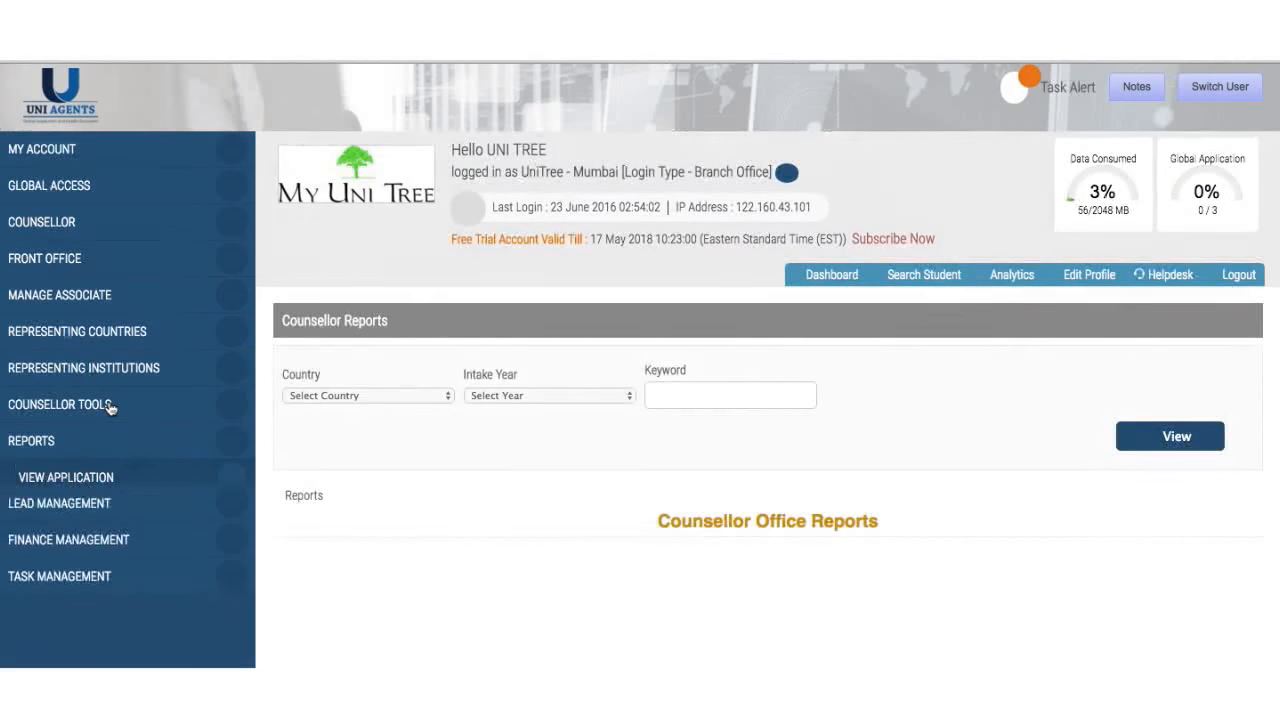
scroll(394, 541, "down", 2)
scroll(394, 545, "down", 1)
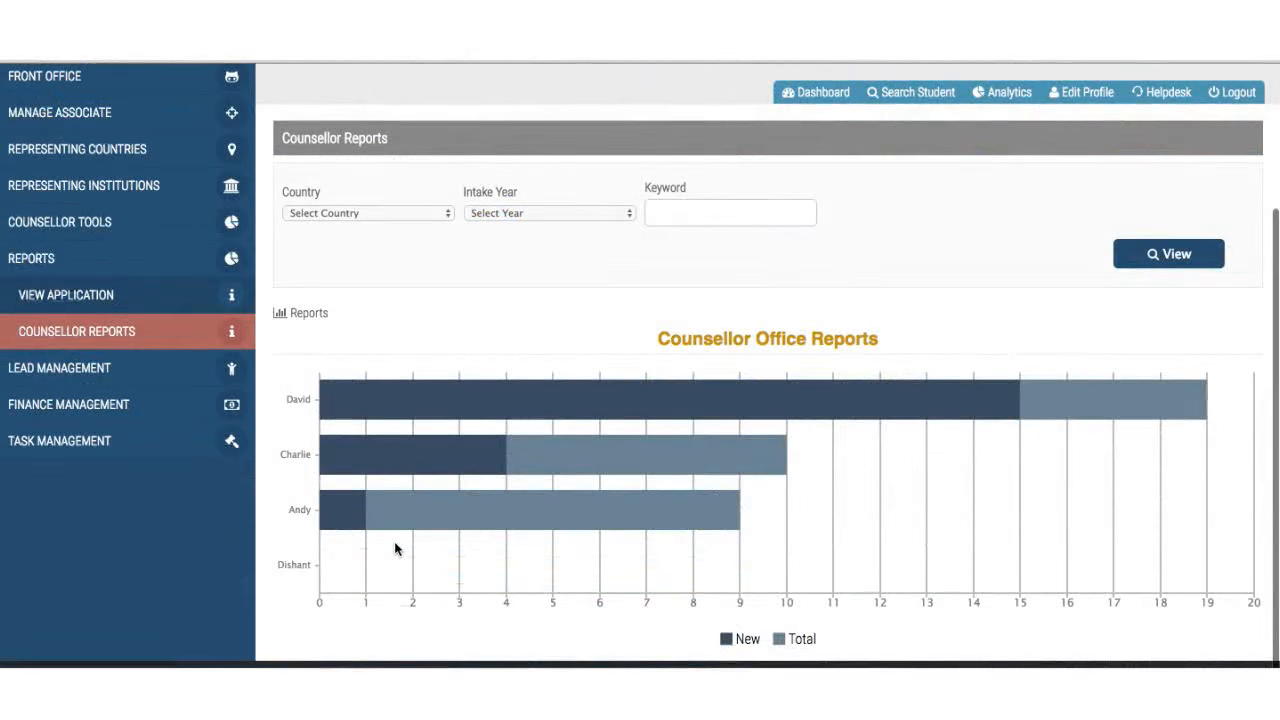
scroll(394, 541, "up", 1)
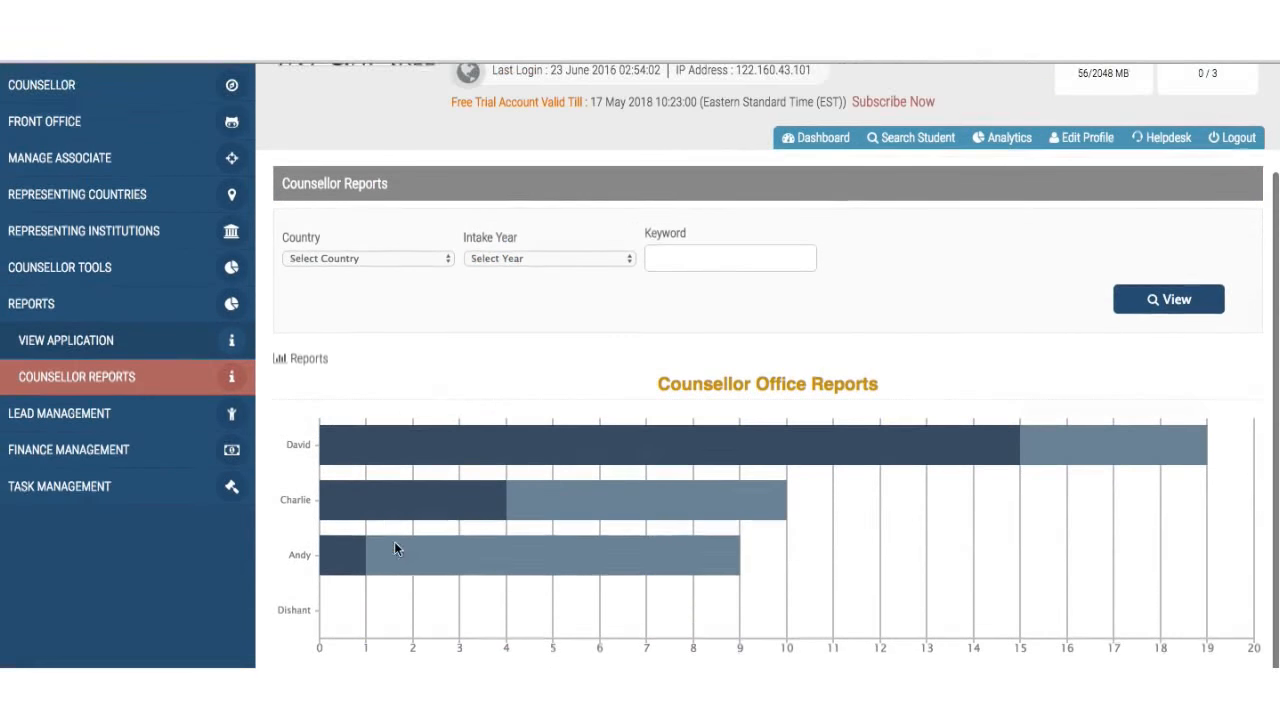
left_click(95, 418)
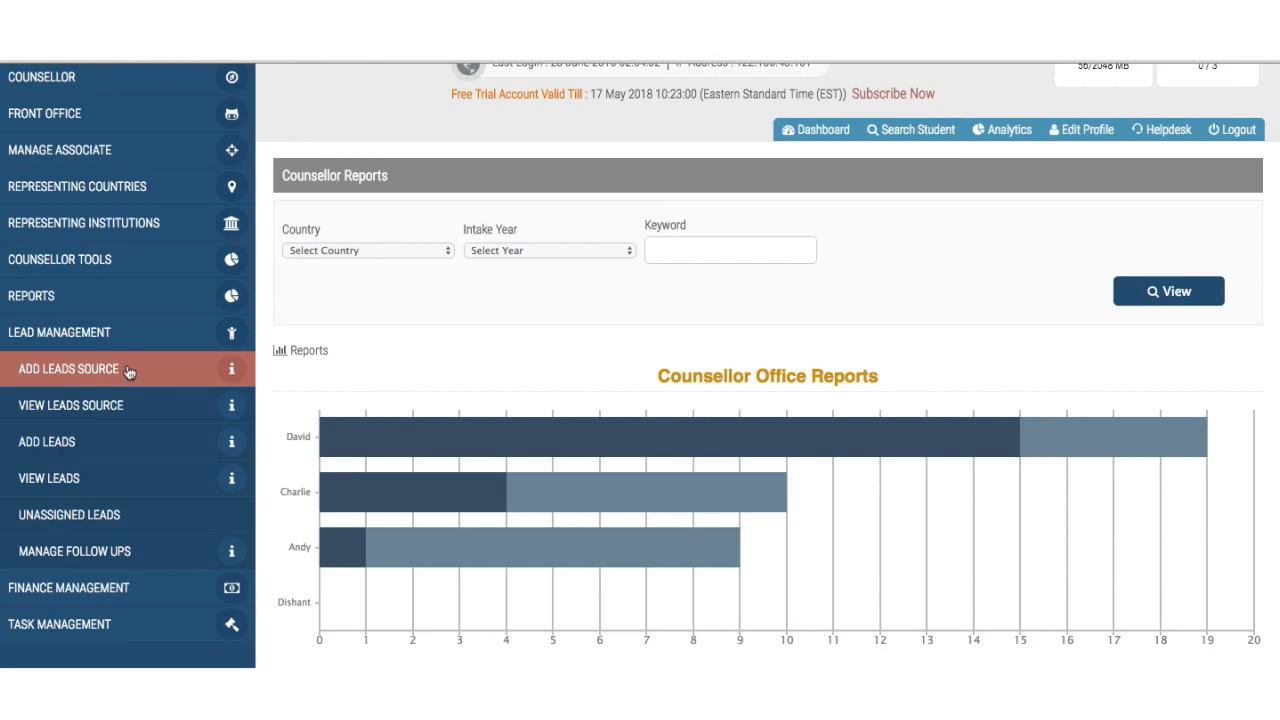
- Open the blank lead form and scroll through its counsellor, lead source and student fields
left_click(128, 371)
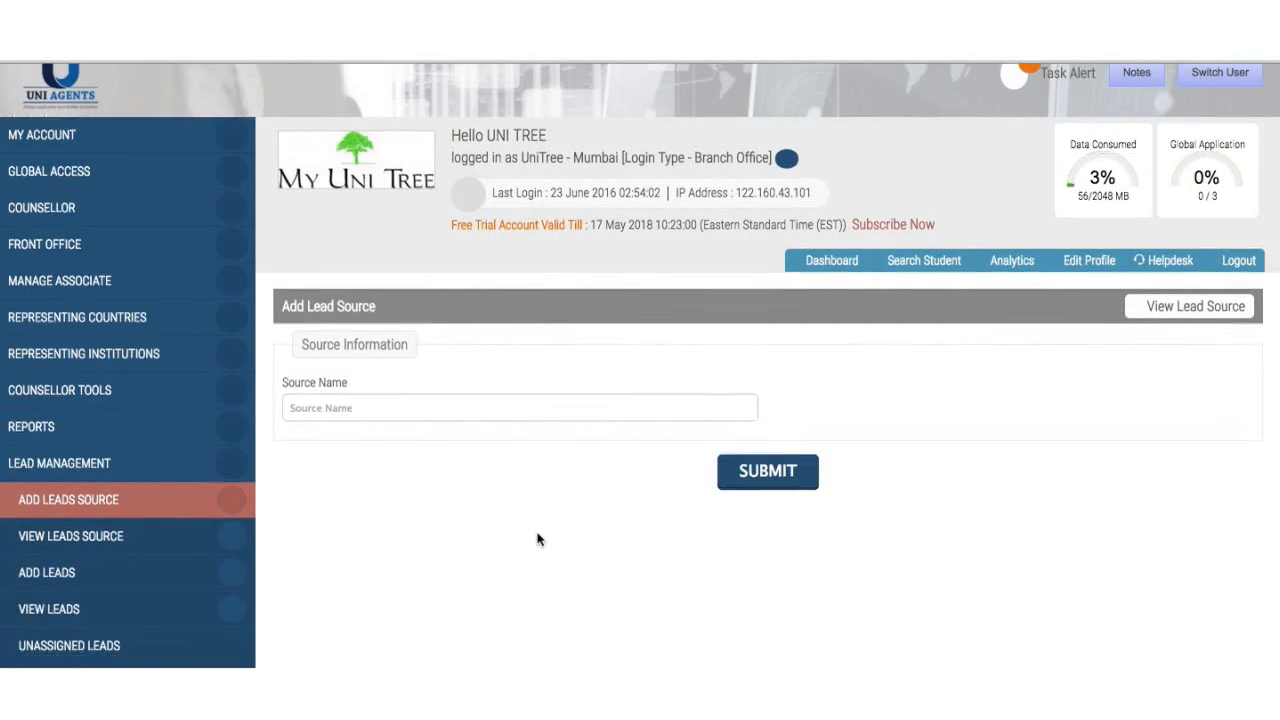
scroll(537, 540, "down", 1)
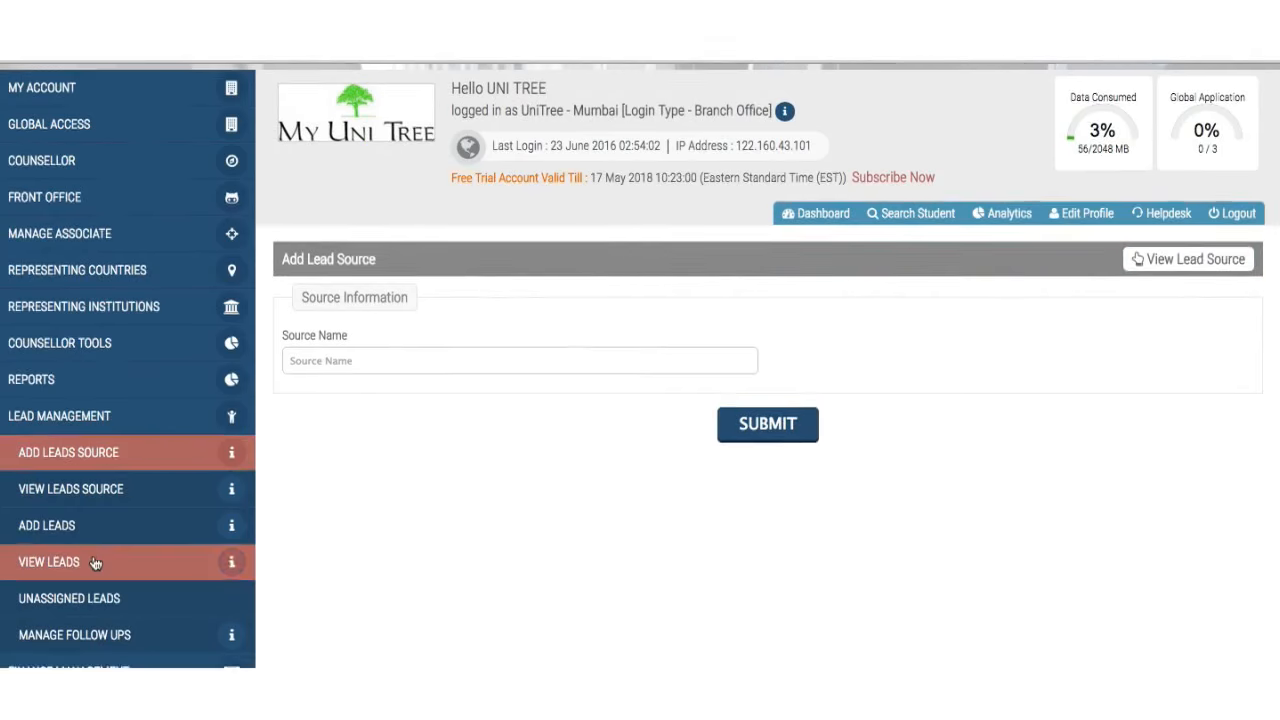
scroll(103, 508, "down", 2)
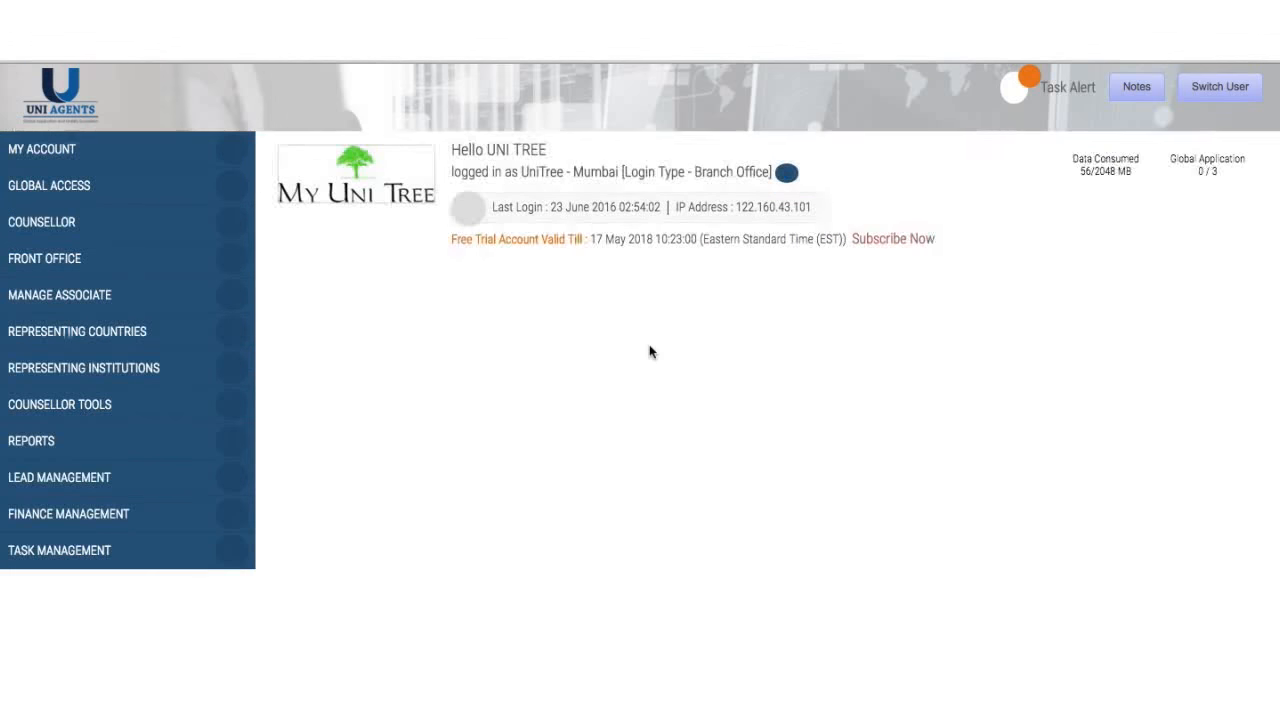
scroll(515, 407, "down", 1)
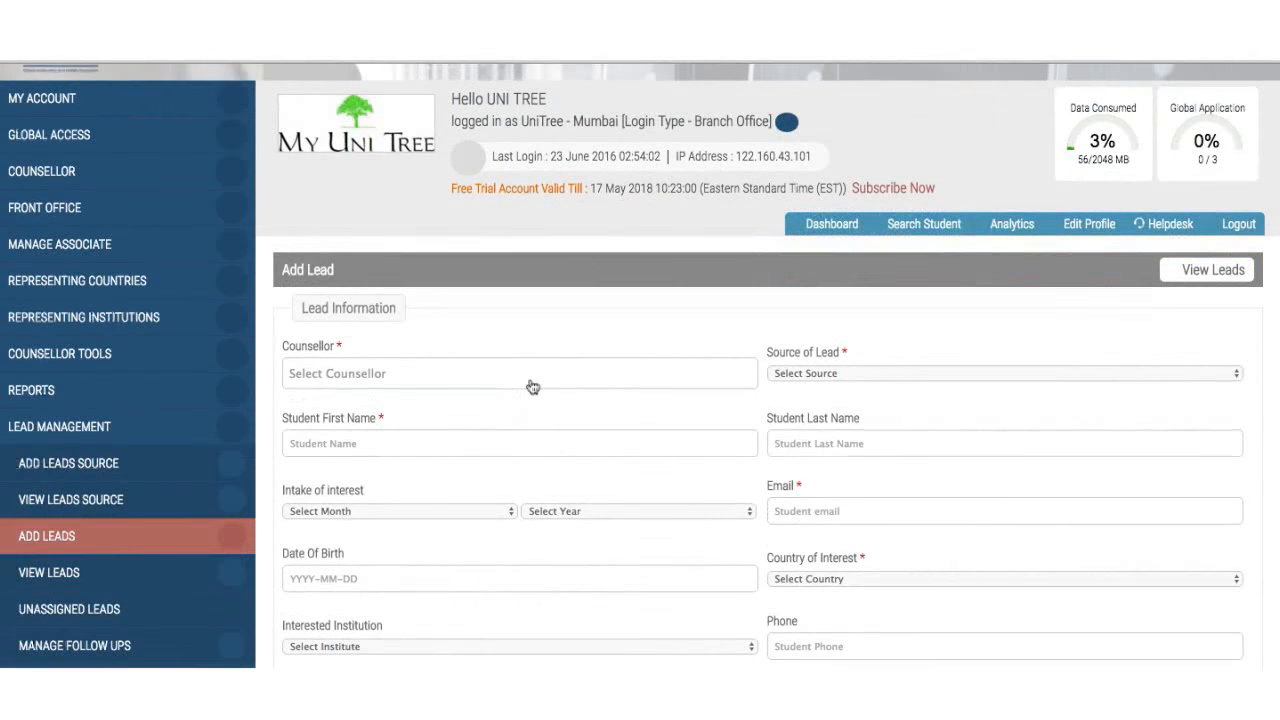
- Assign all four counsellors to the new lead so the Counsellor field reads All selected
left_click(532, 385)
scroll(532, 387, "down", 1)
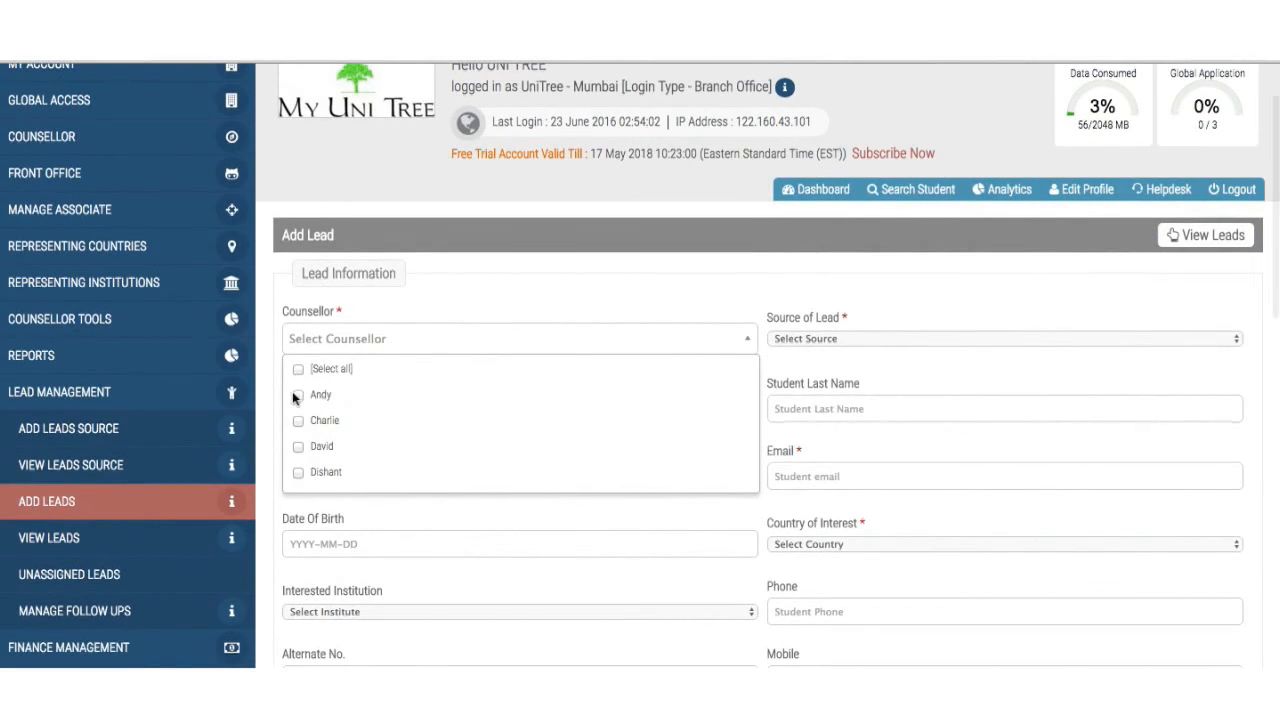
left_click(300, 370)
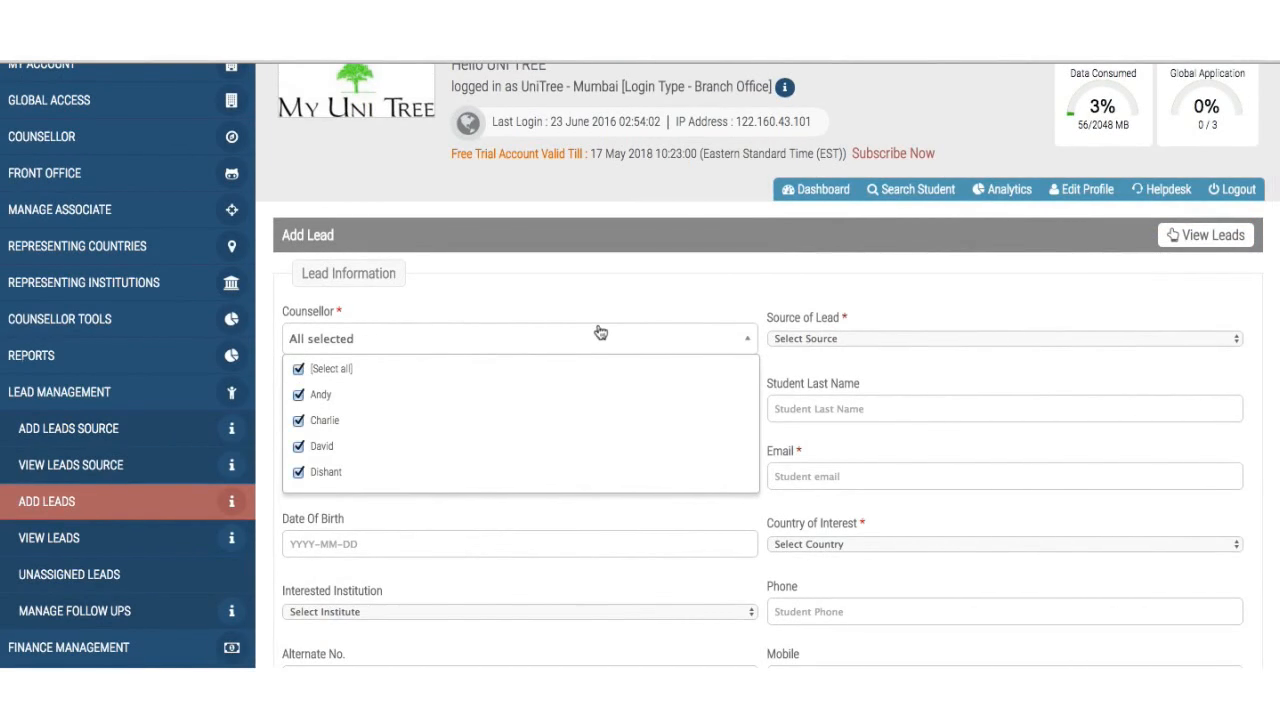
left_click(598, 331)
scroll(598, 331, "down", 3)
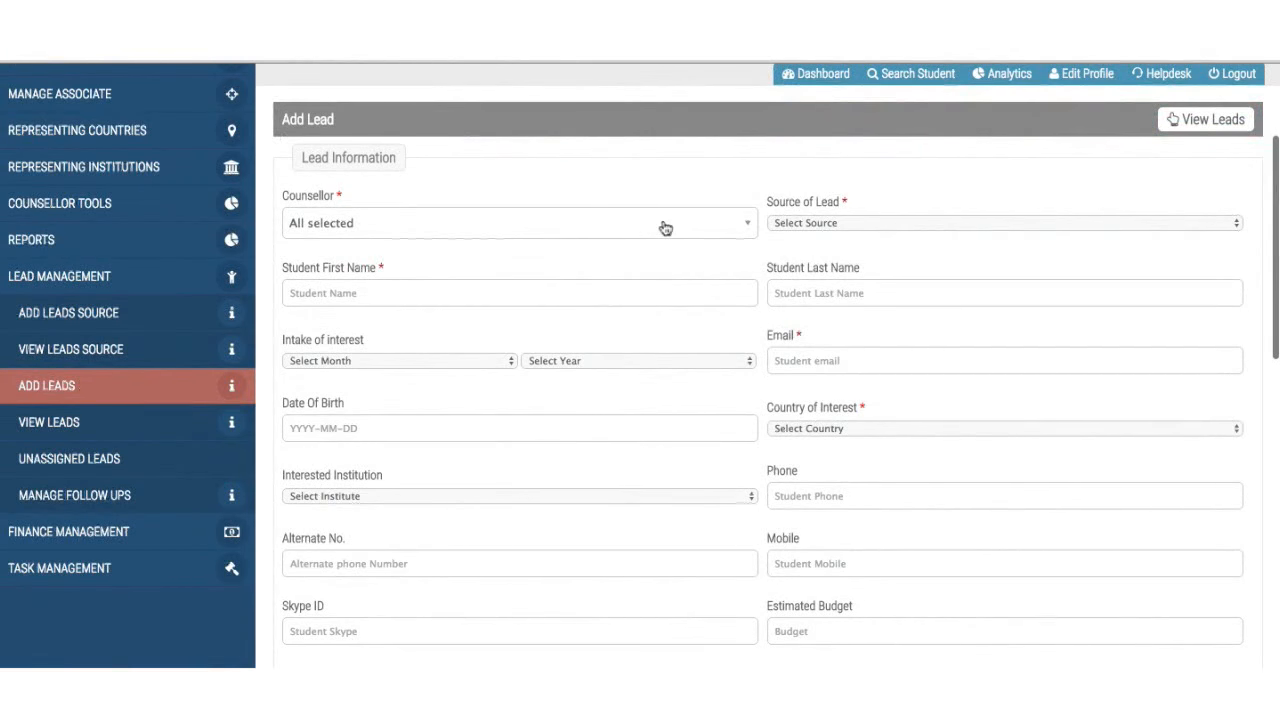
left_click(100, 432)
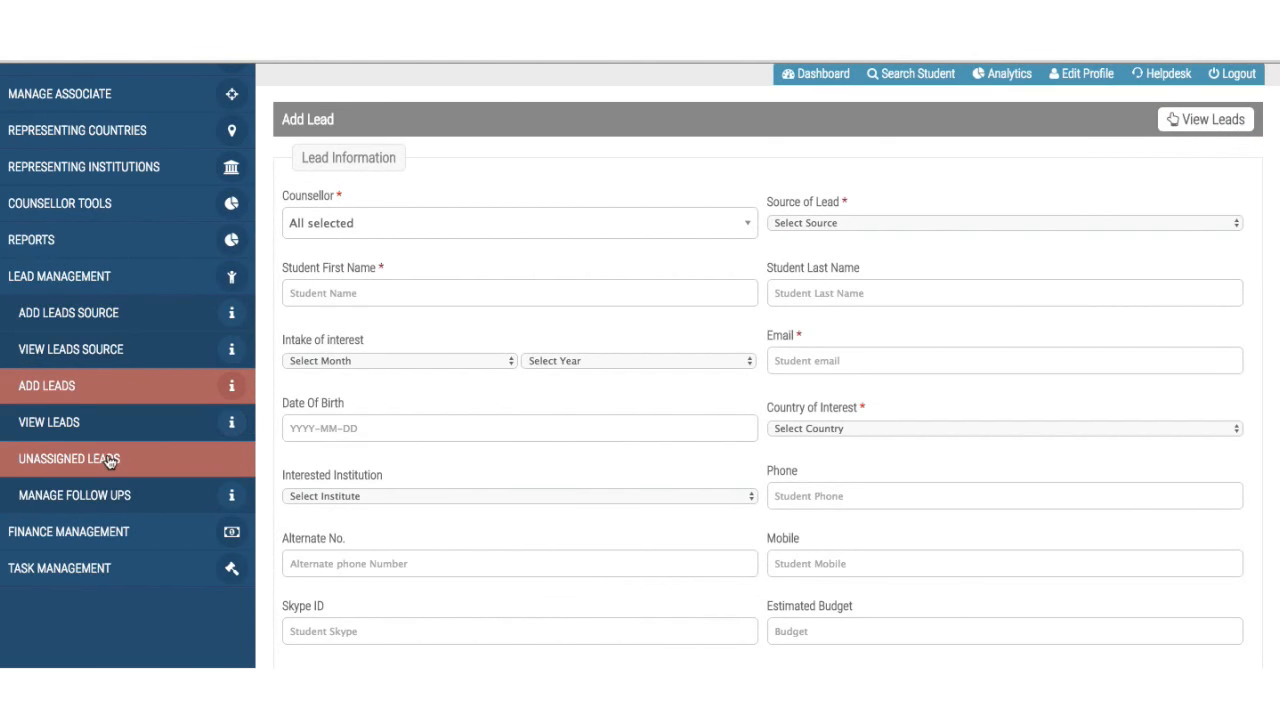
left_click(110, 460)
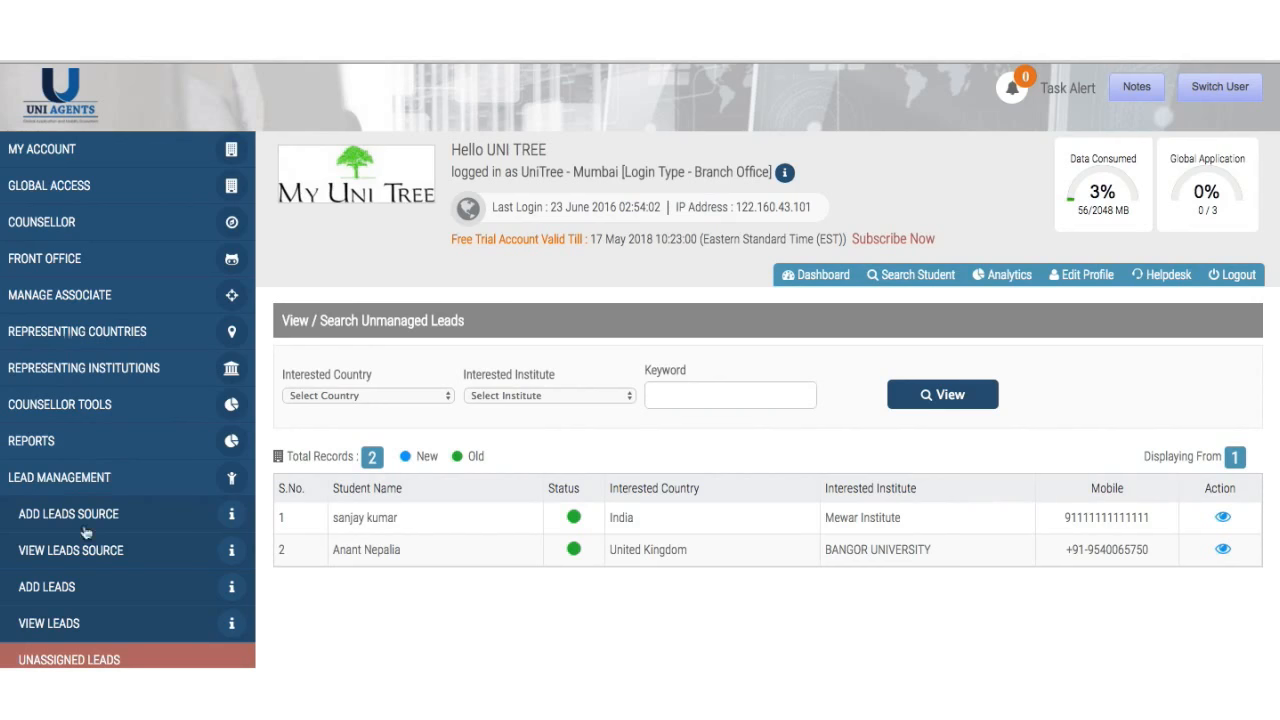
- View the first unassigned lead's details: India, Mewar Institute, Art and Design
scroll(376, 620, "down", 3)
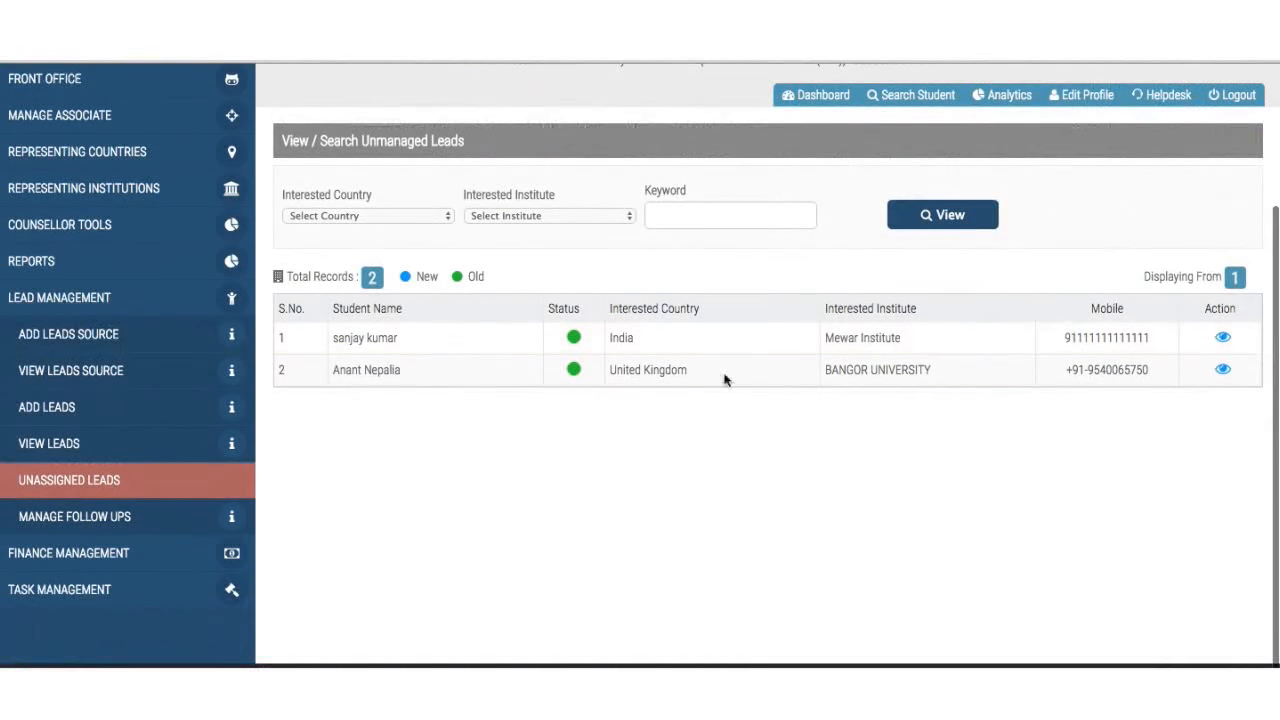
left_click(1224, 341)
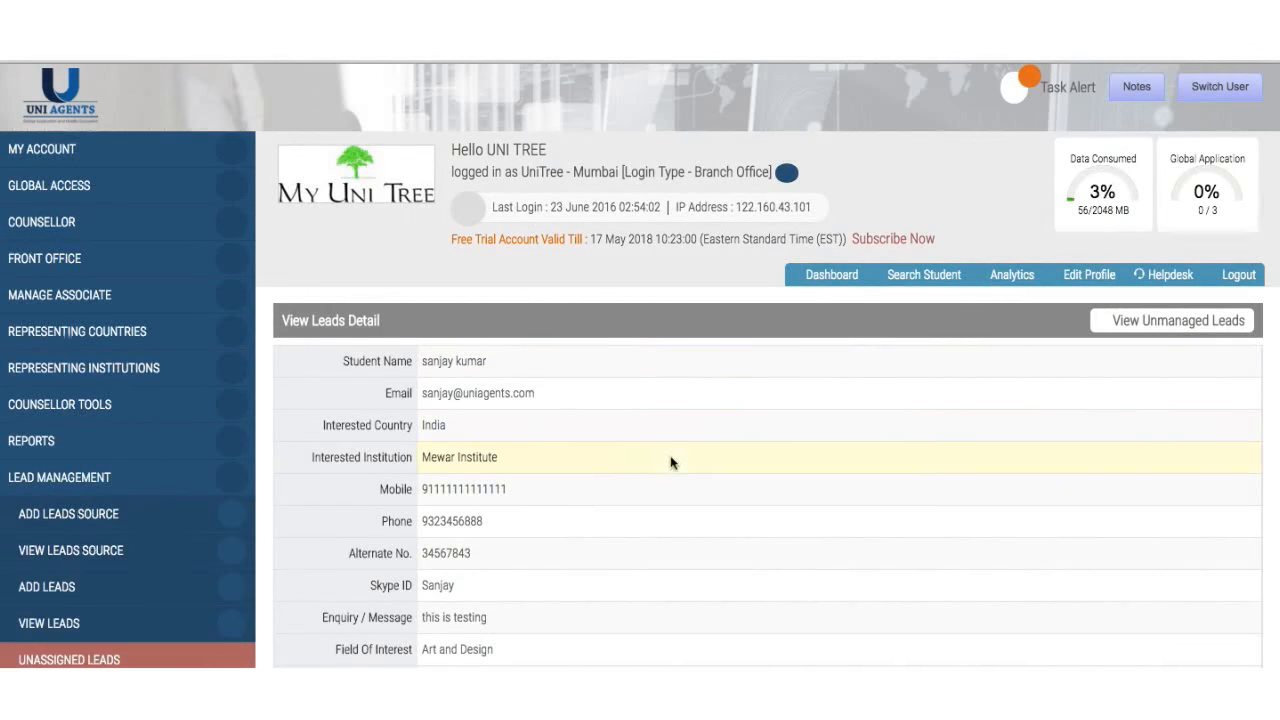
scroll(666, 509, "down", 3)
- Go back to the unmanaged leads list showing the India and United Kingdom records
scroll(666, 509, "up", 2)
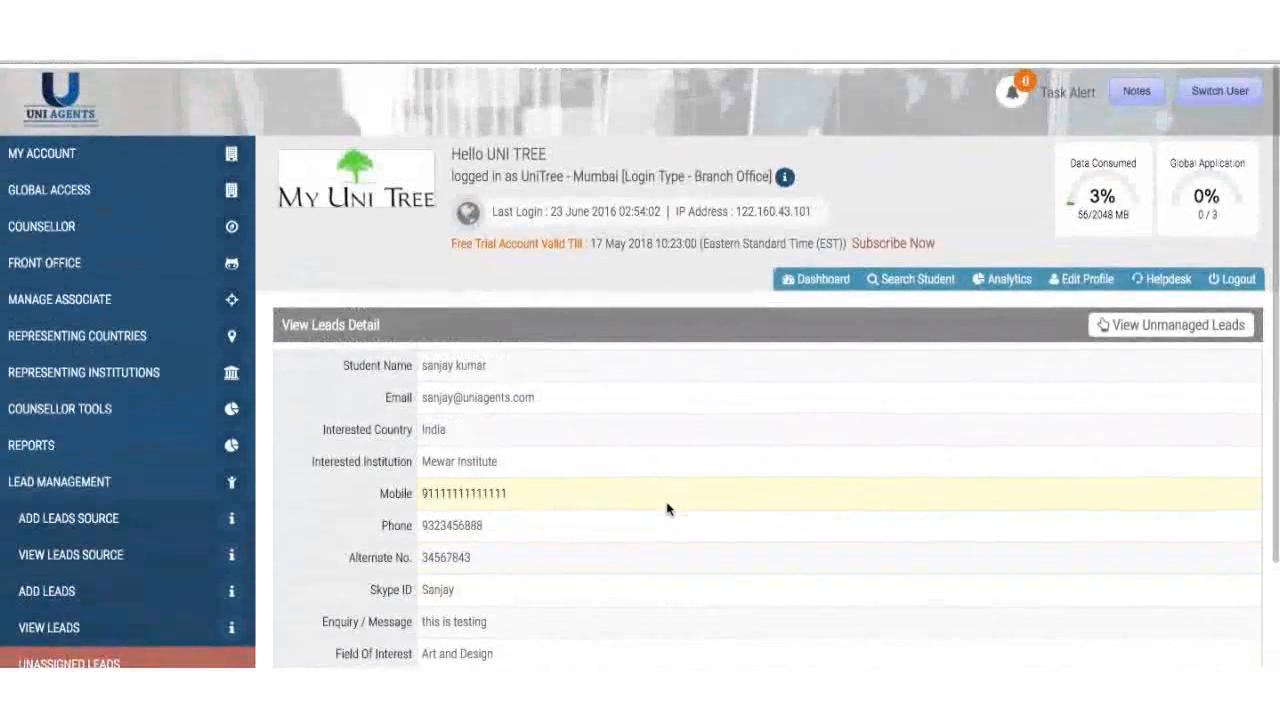
left_click(1204, 328)
scroll(774, 574, "down", 1)
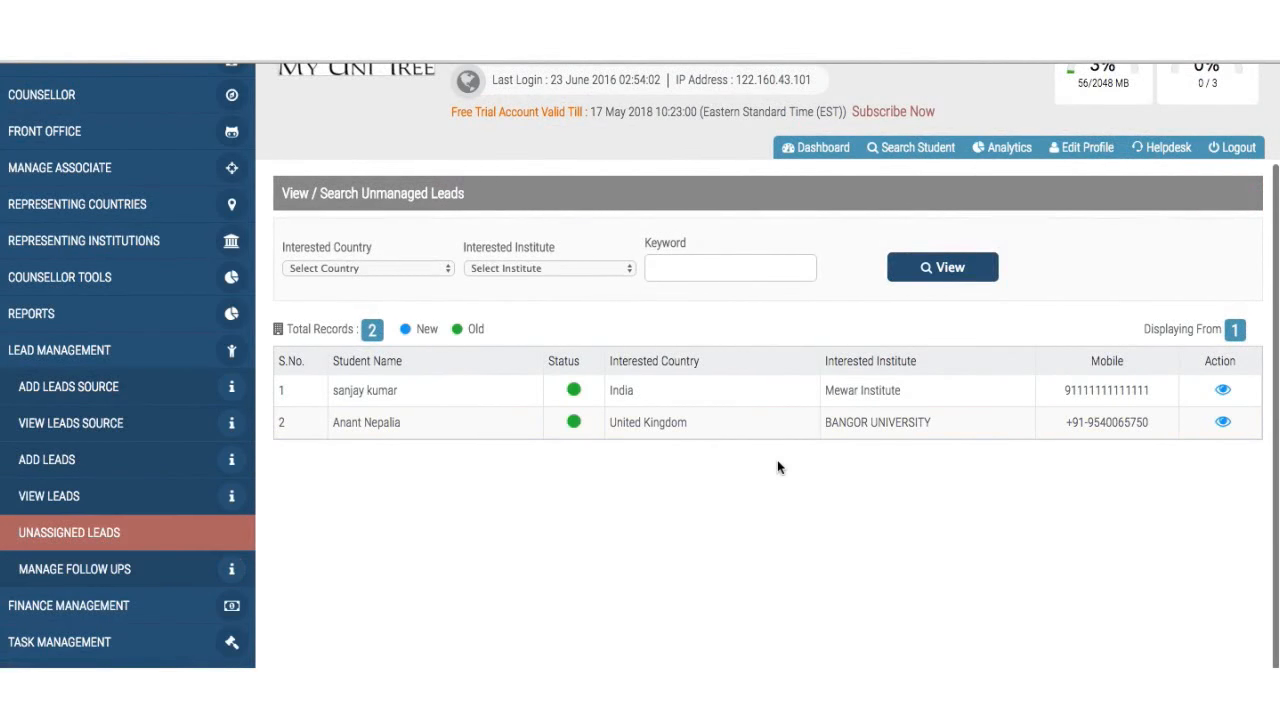
scroll(777, 466, "down", 1)
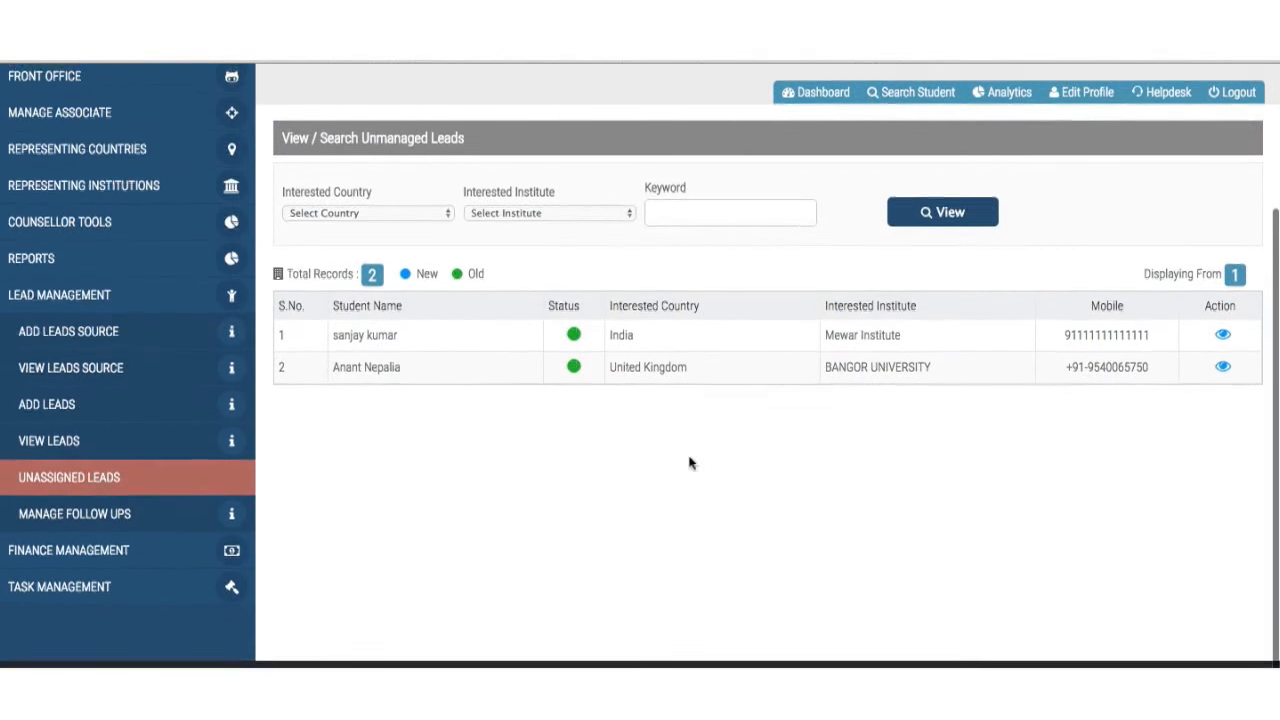
- Browse the 168 follow-up records in Manage Follow Ups, then expand Finance Management
left_click(141, 518)
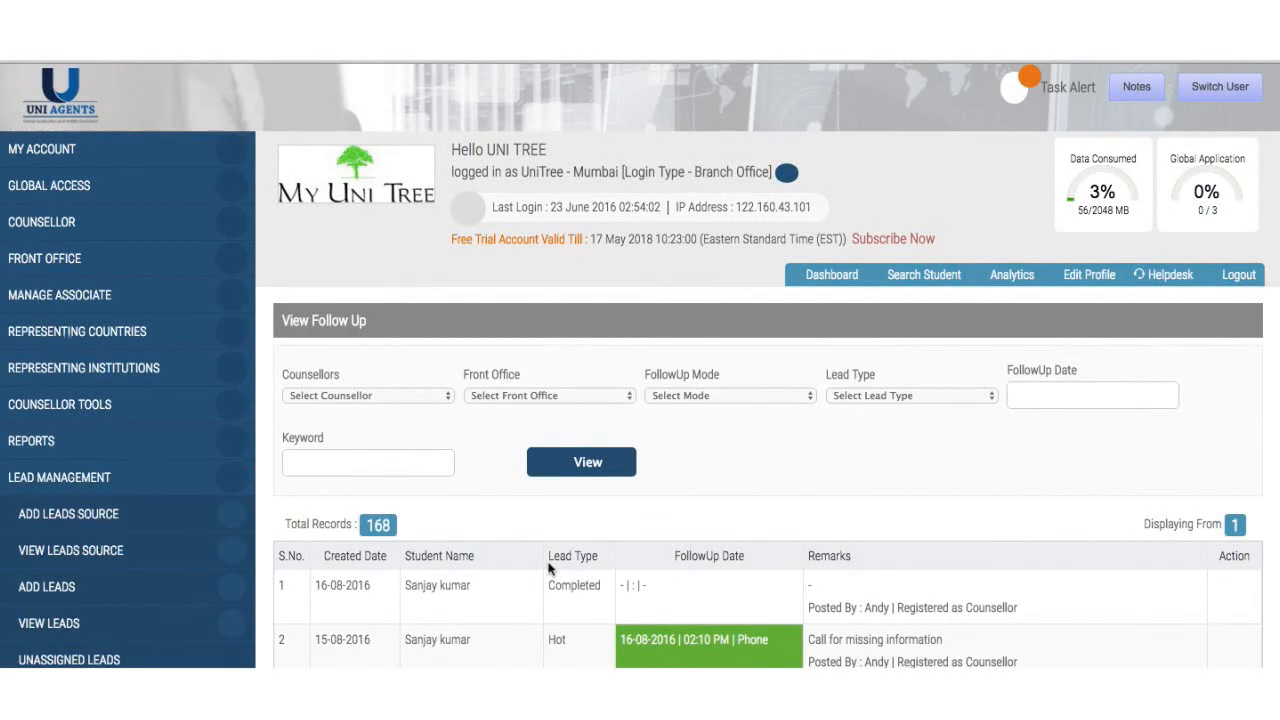
scroll(548, 568, "down", 4)
scroll(548, 570, "down", 9)
scroll(548, 566, "down", 2)
scroll(548, 563, "up", 10)
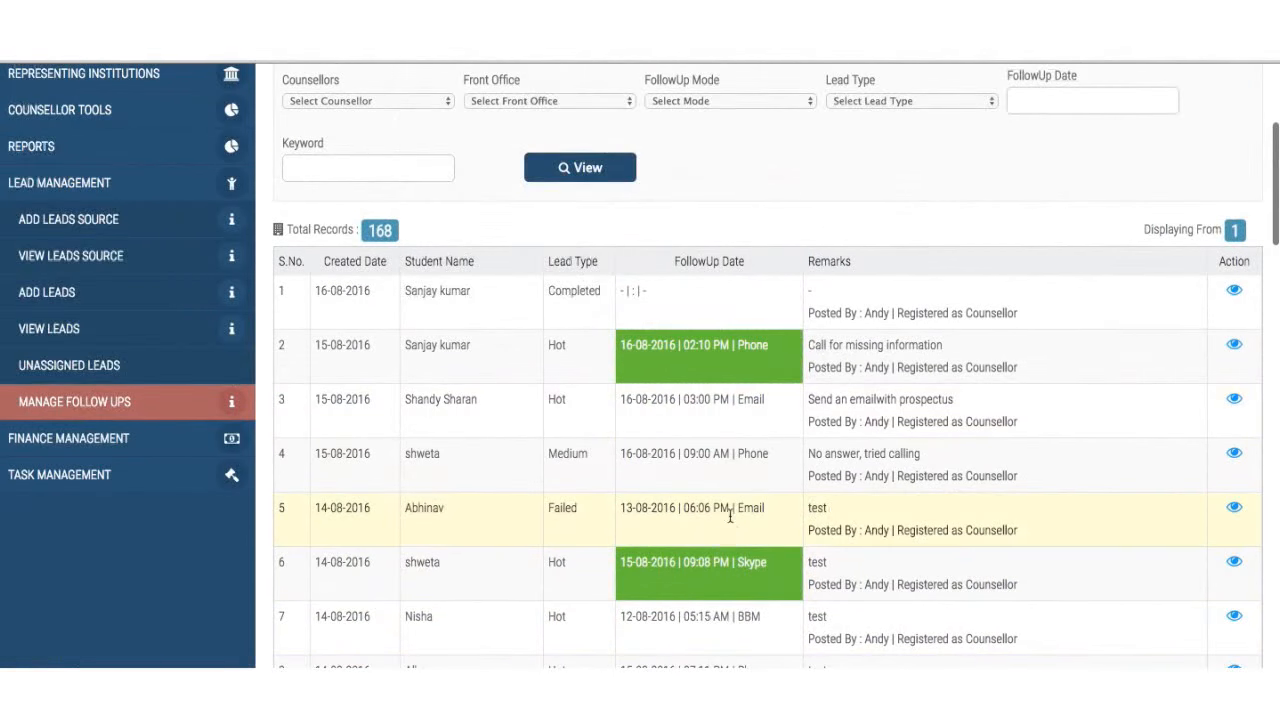
scroll(729, 520, "down", 10)
scroll(729, 520, "up", 14)
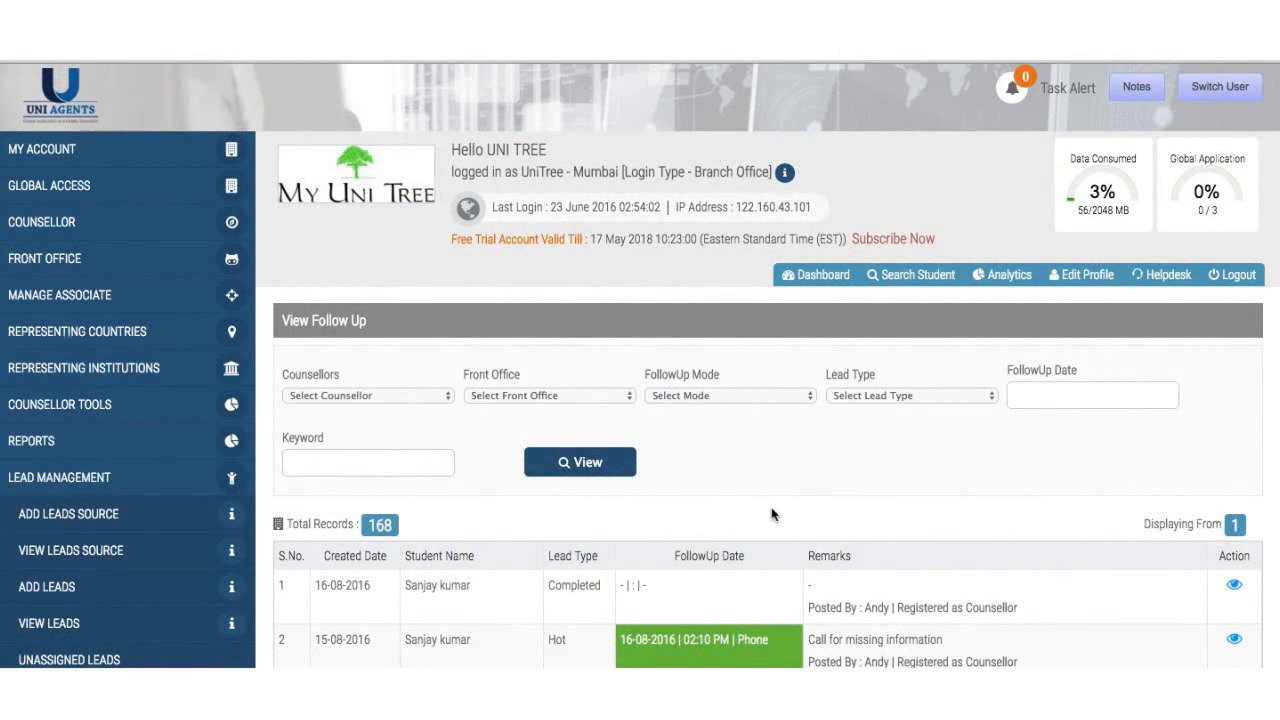
scroll(771, 514, "down", 5)
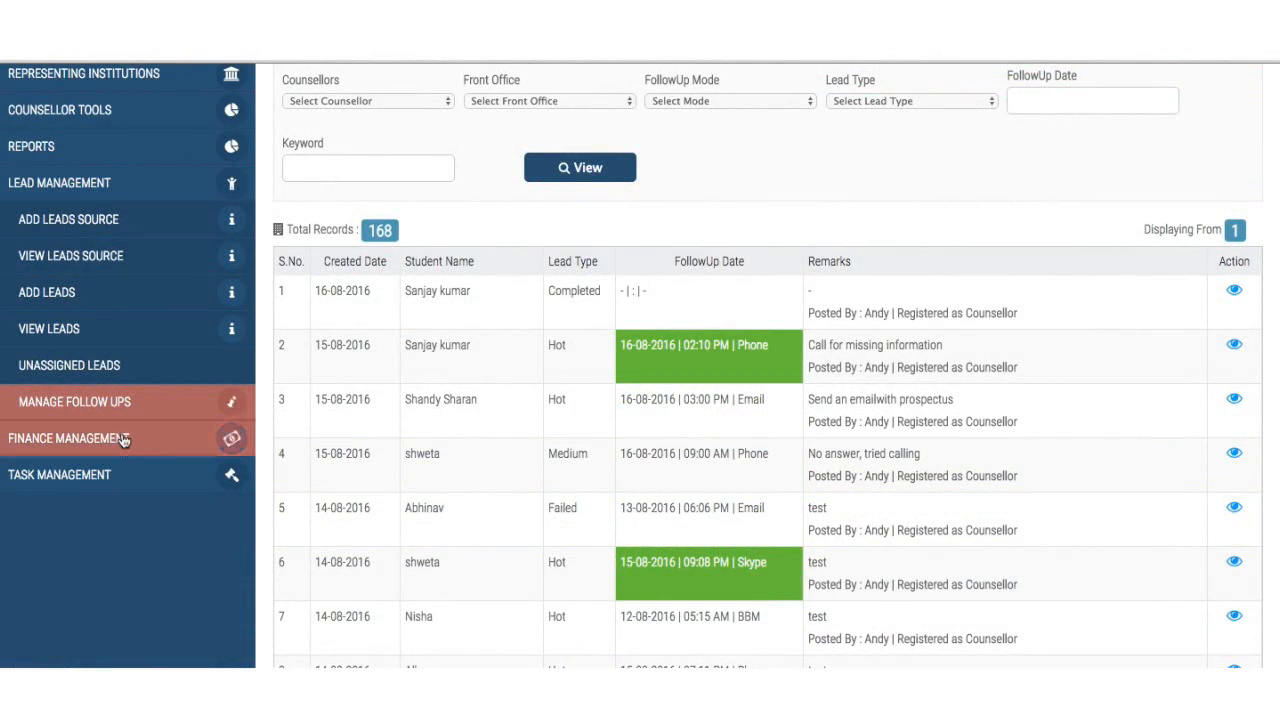
left_click(123, 441)
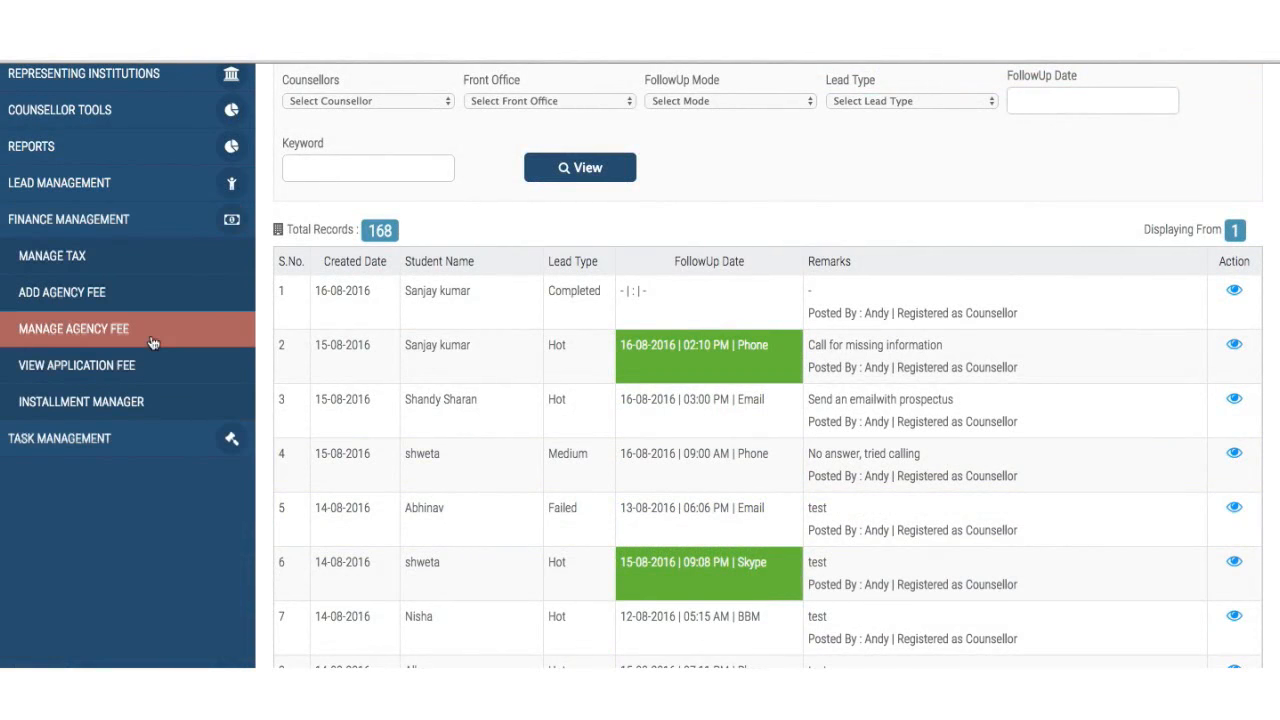
- List installments from 2016-08-01 to 2016-08-16, which returns no records and 0.00 total
left_click(135, 402)
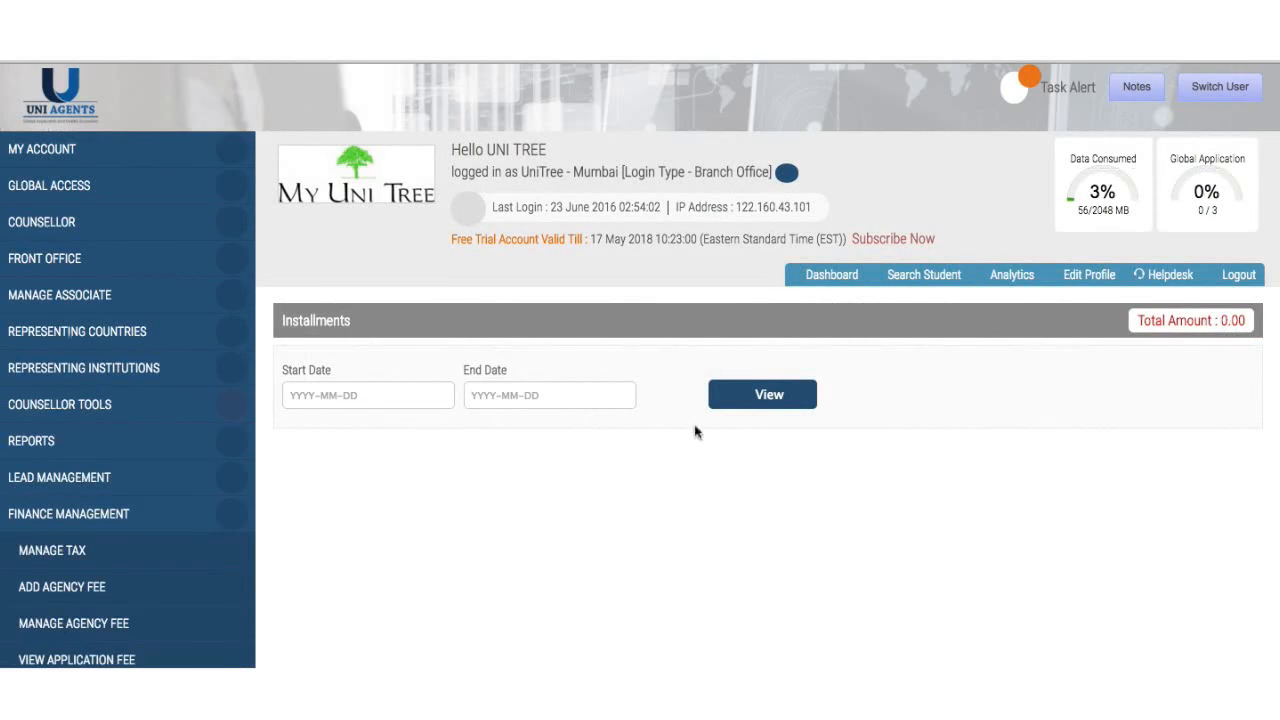
left_click(737, 405)
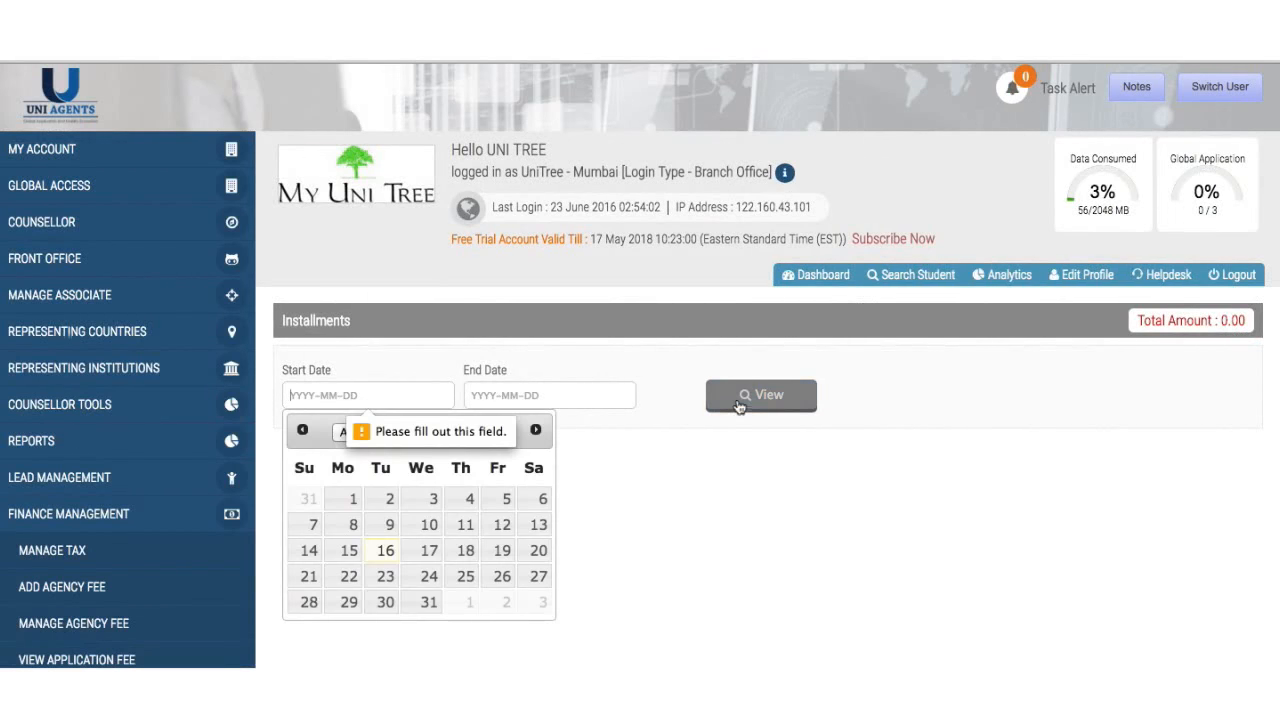
left_click(357, 501)
left_click(505, 395)
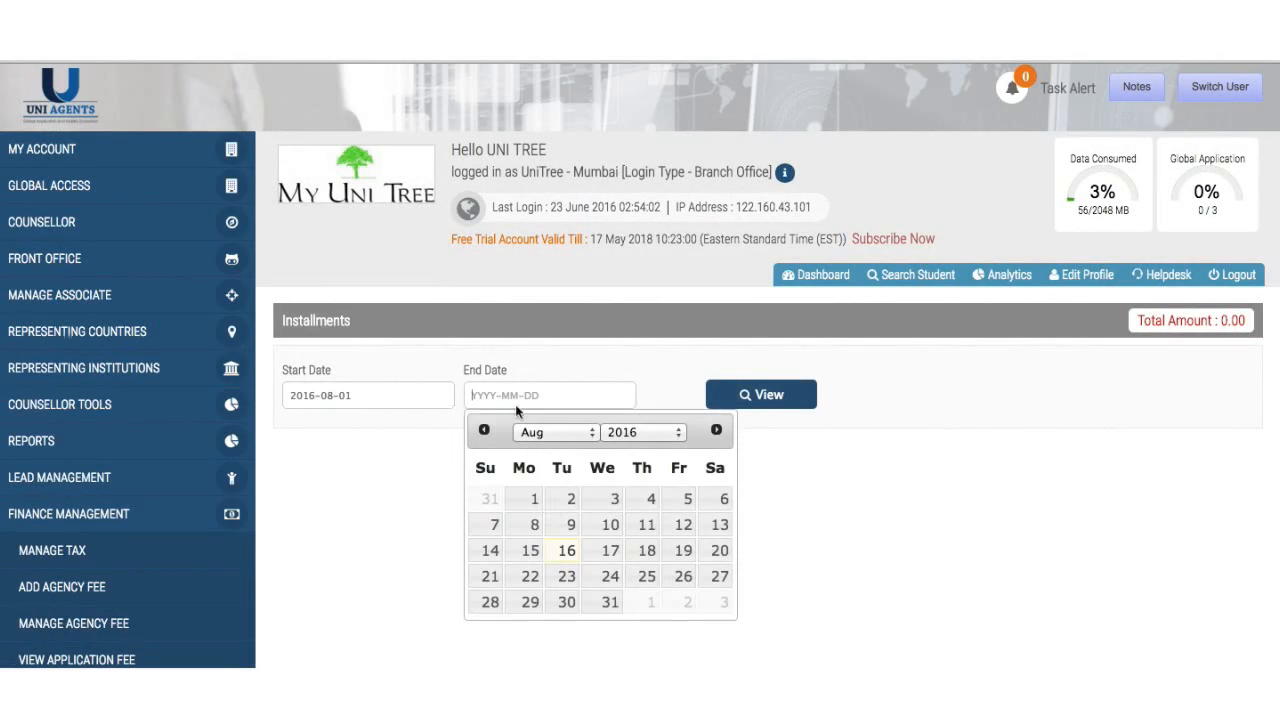
left_click(566, 551)
left_click(732, 407)
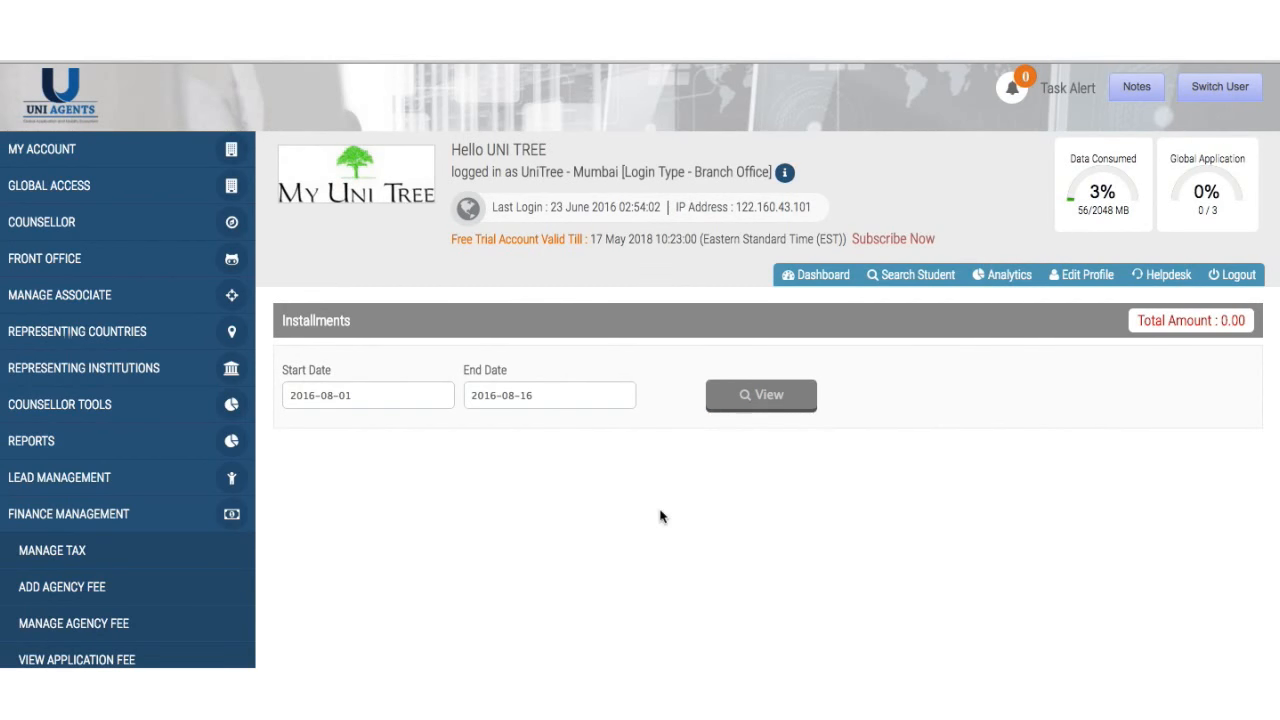
scroll(660, 516, "down", 1)
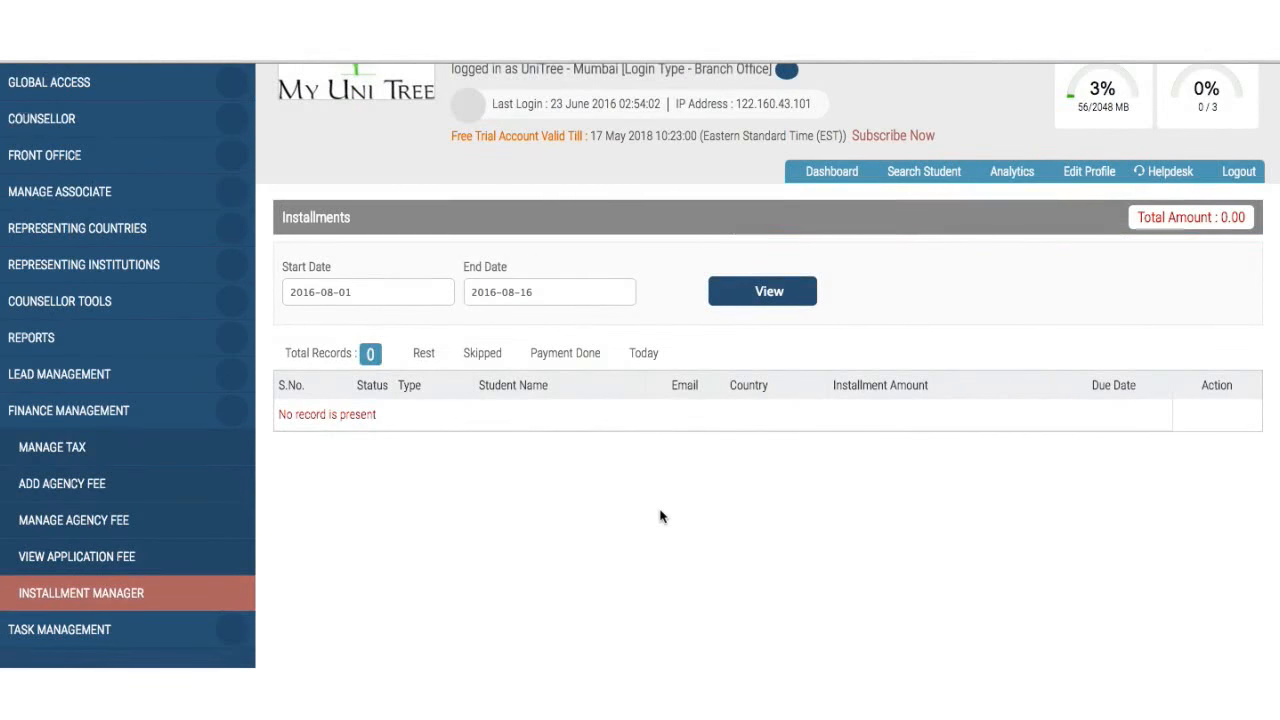
scroll(452, 538, "down", 1)
scroll(452, 538, "up", 2)
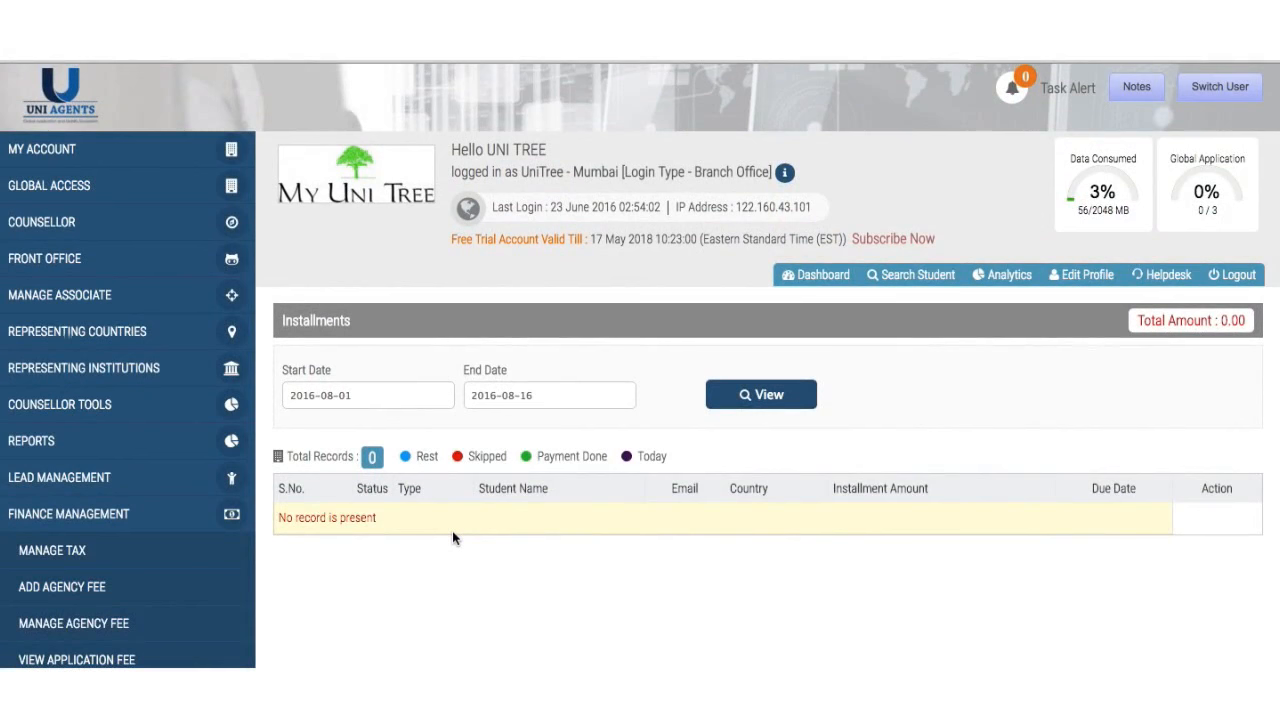
left_click(166, 404)
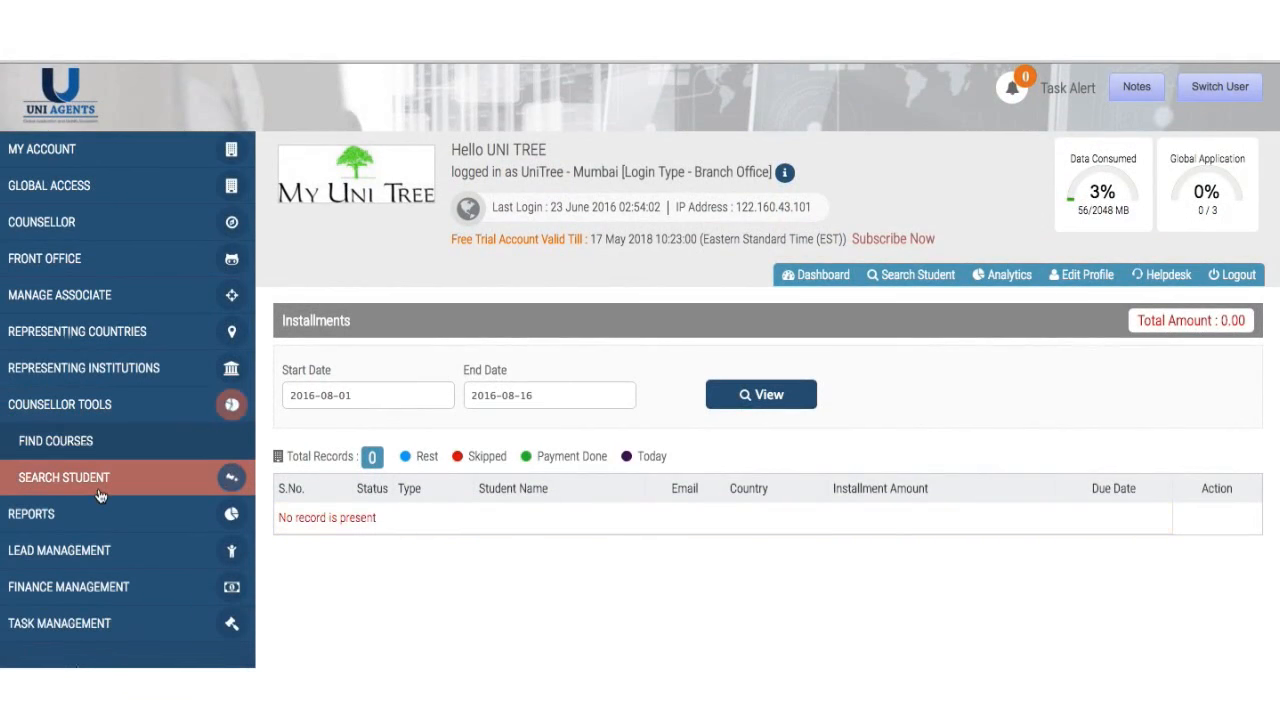
left_click(141, 411)
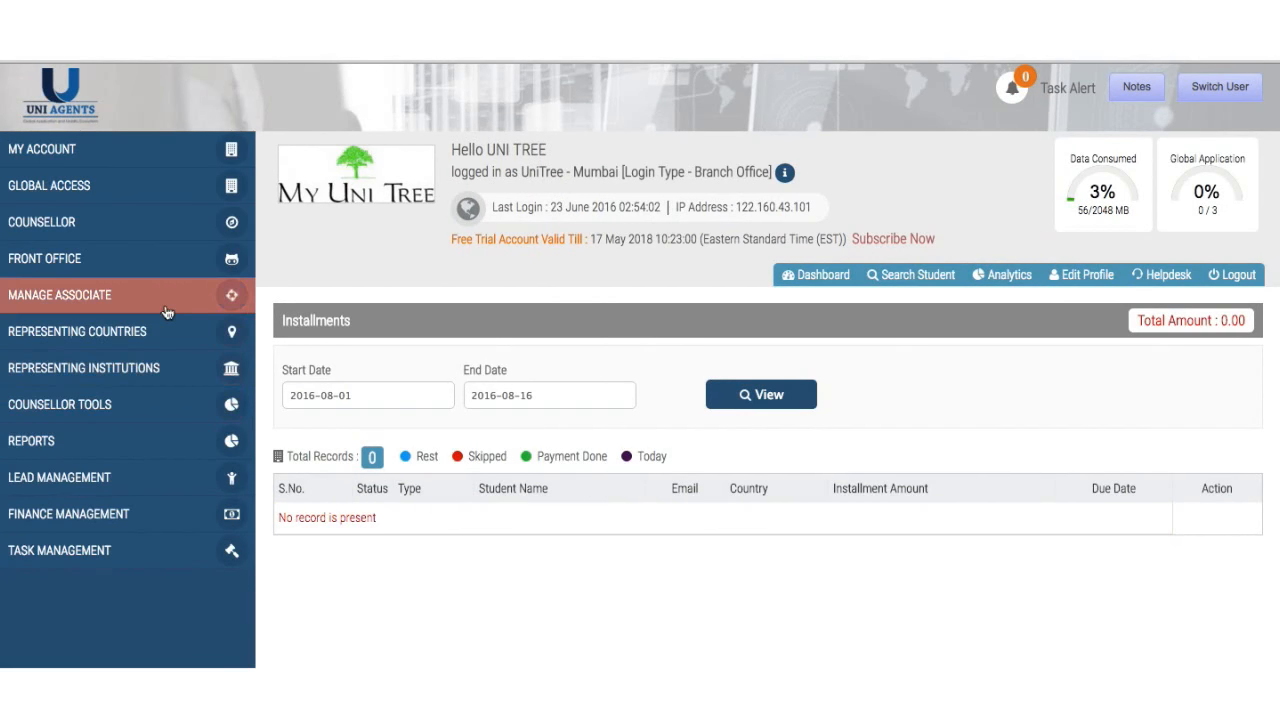
left_click(173, 270)
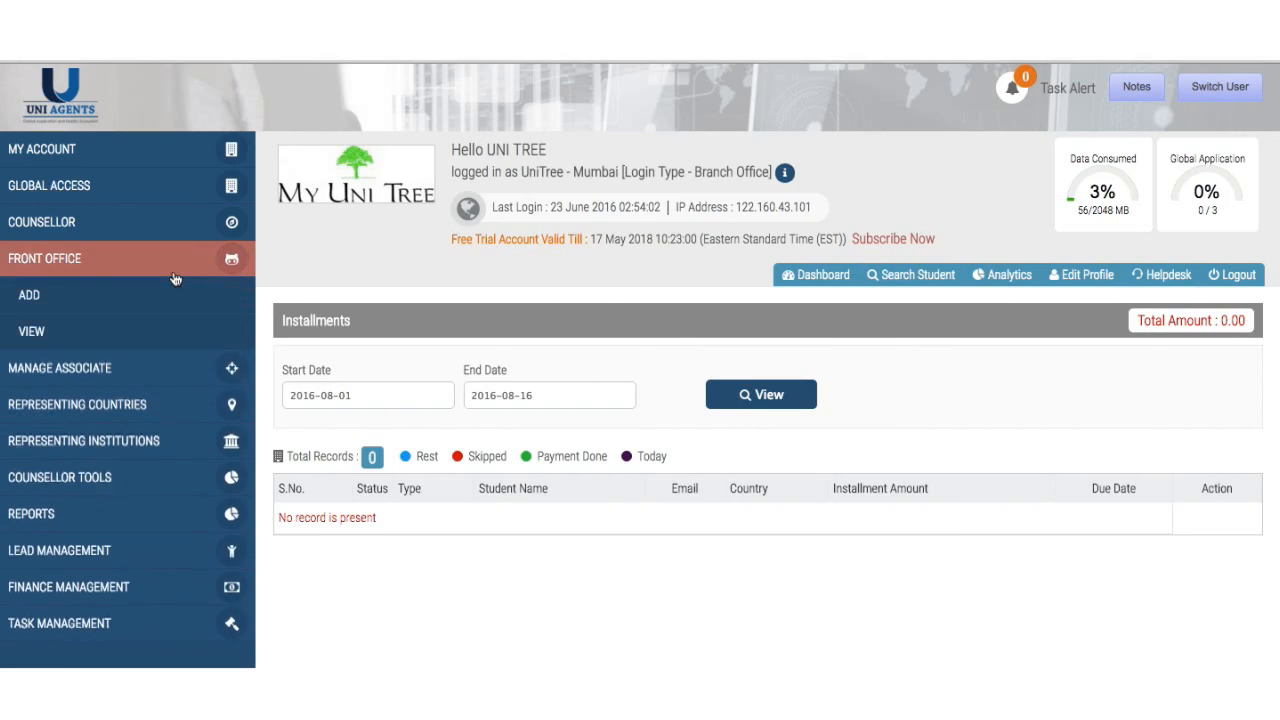
left_click(173, 276)
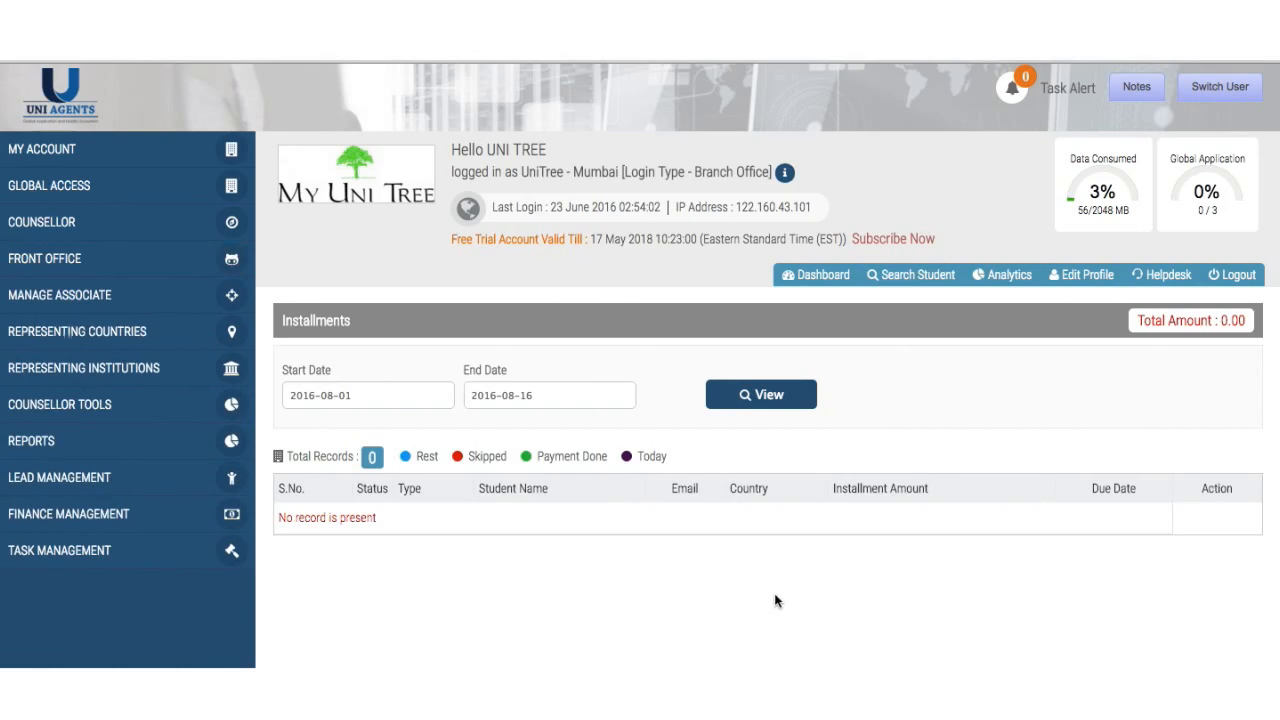
left_click(1213, 86)
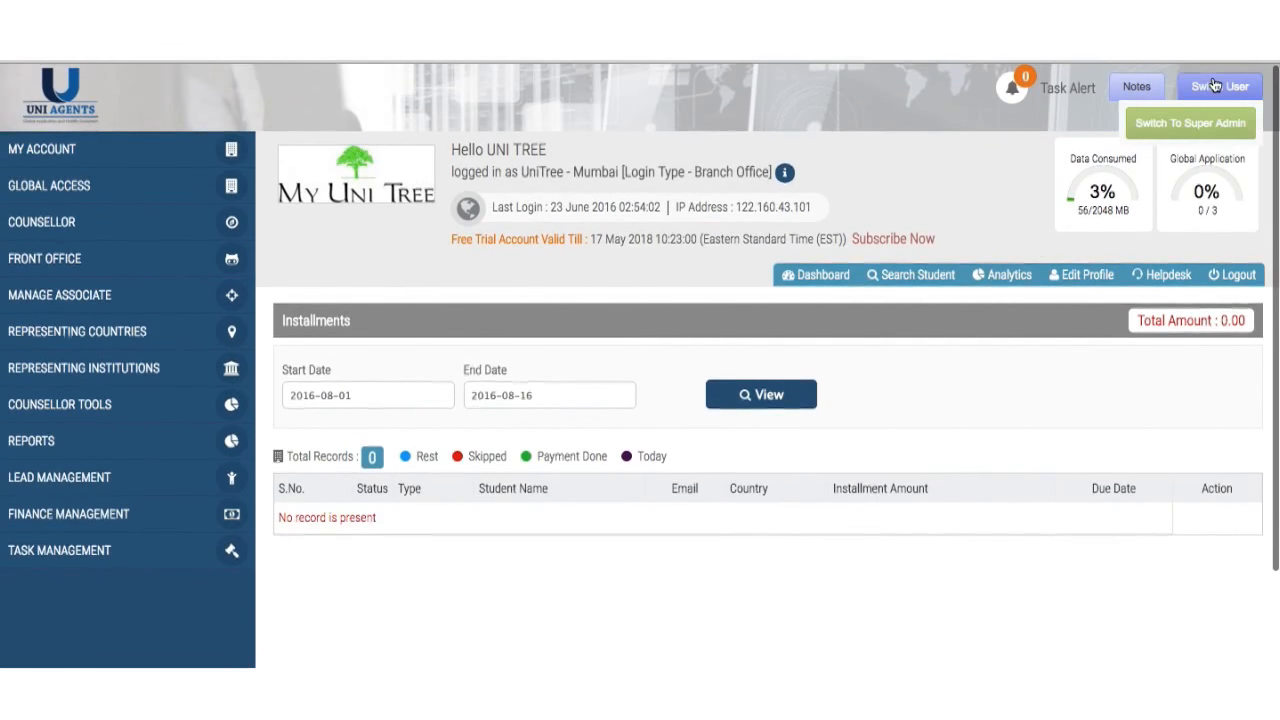
- Switch to the Super Admin login and confirm, bringing up the Super Admin dashboard
left_click(1196, 119)
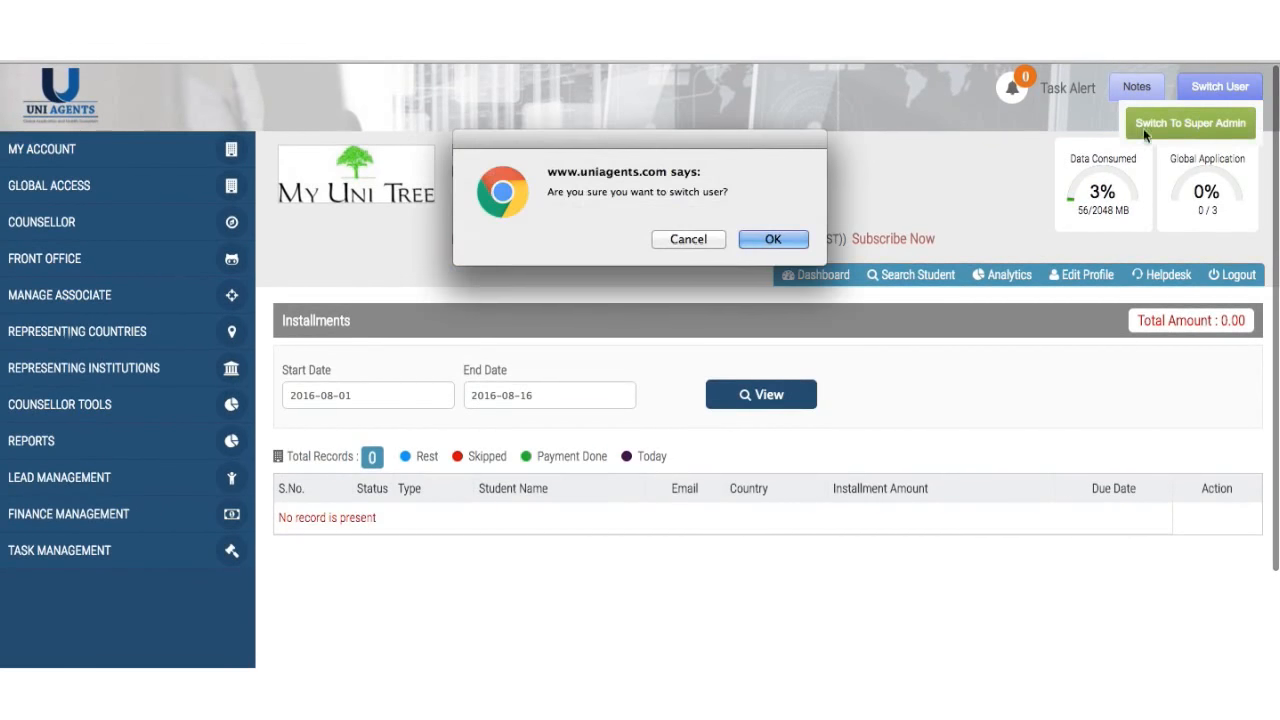
left_click(773, 239)
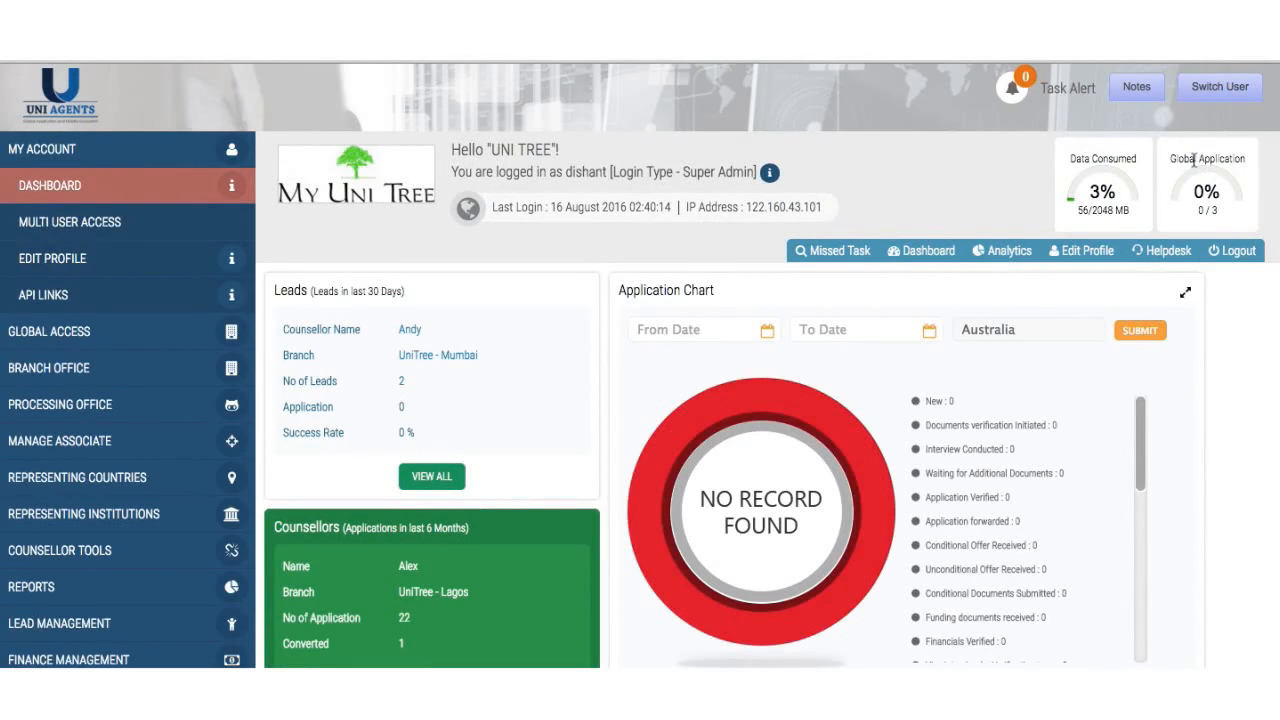
left_click(1236, 88)
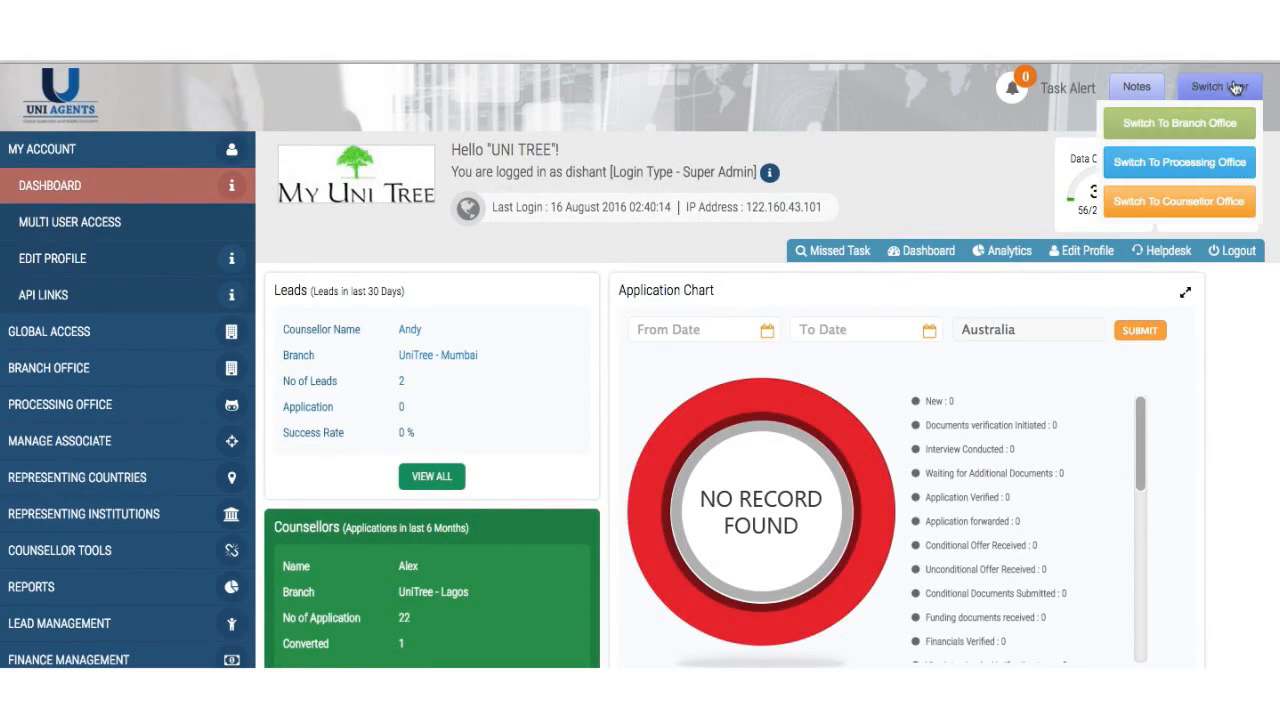
- Switch to the Counsellor Office login and review its dashboard of 2 leads and 0 applications
left_click(1155, 208)
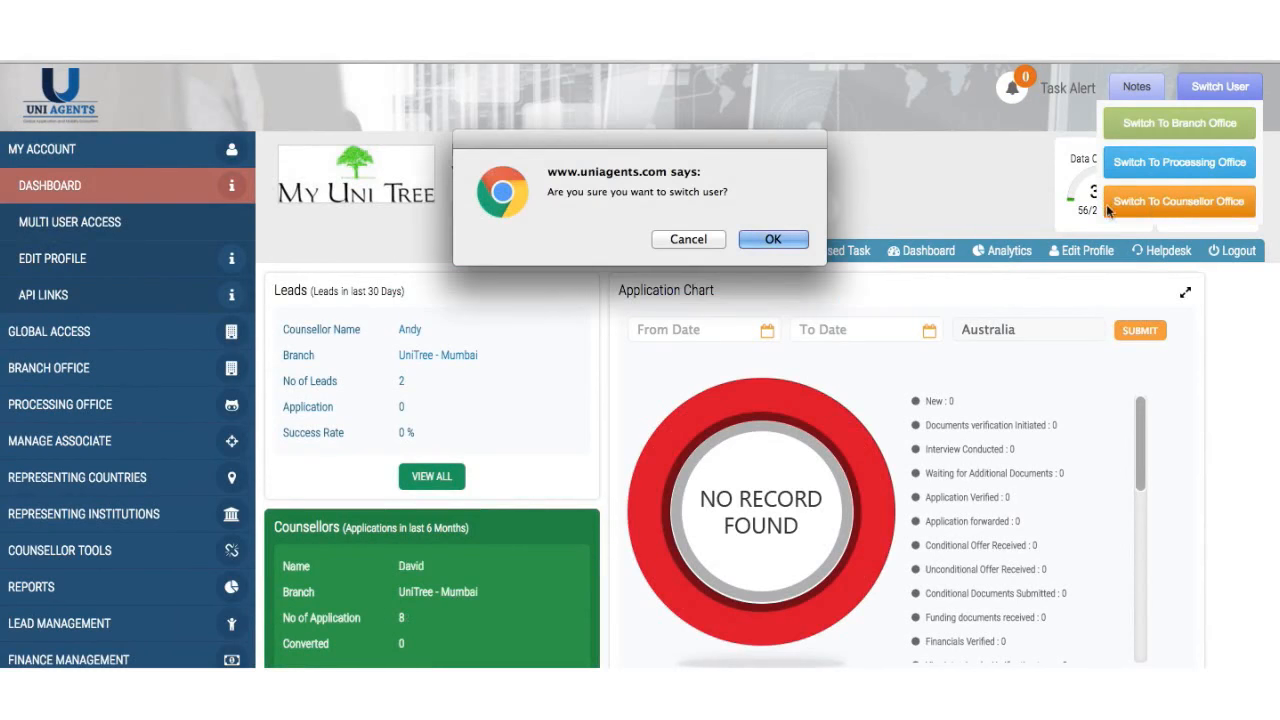
left_click(793, 238)
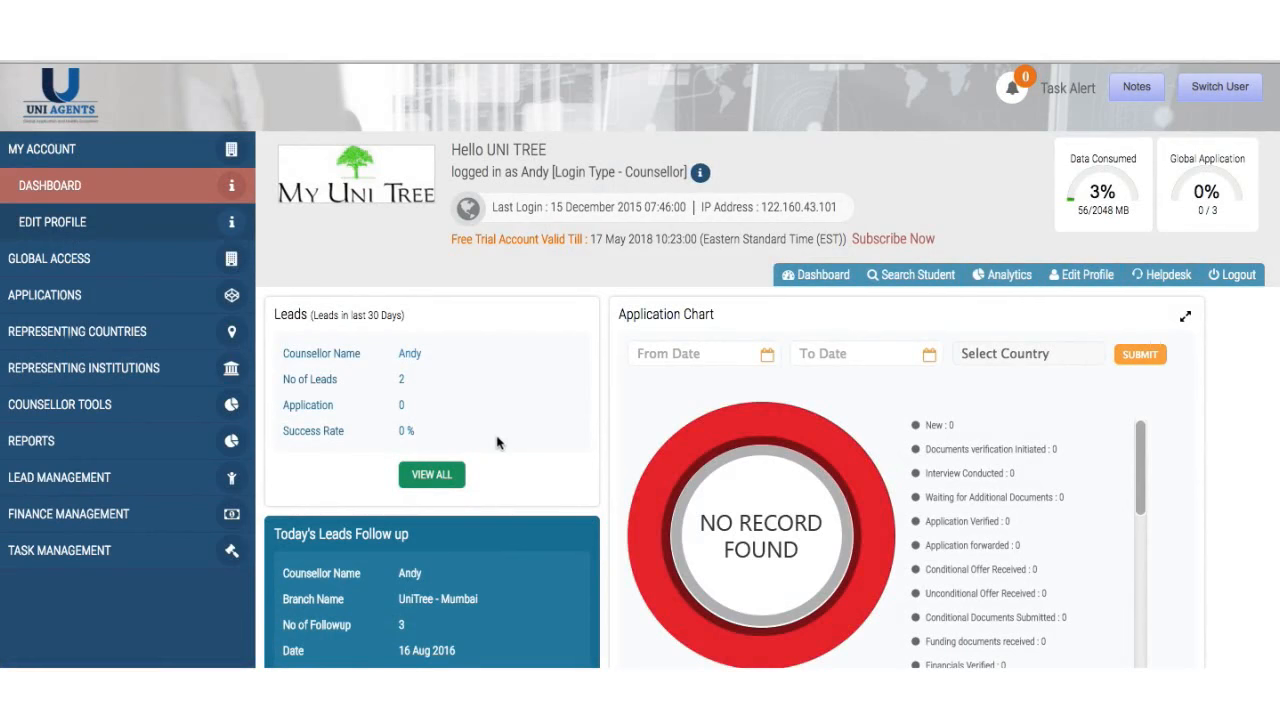
scroll(496, 443, "down", 3)
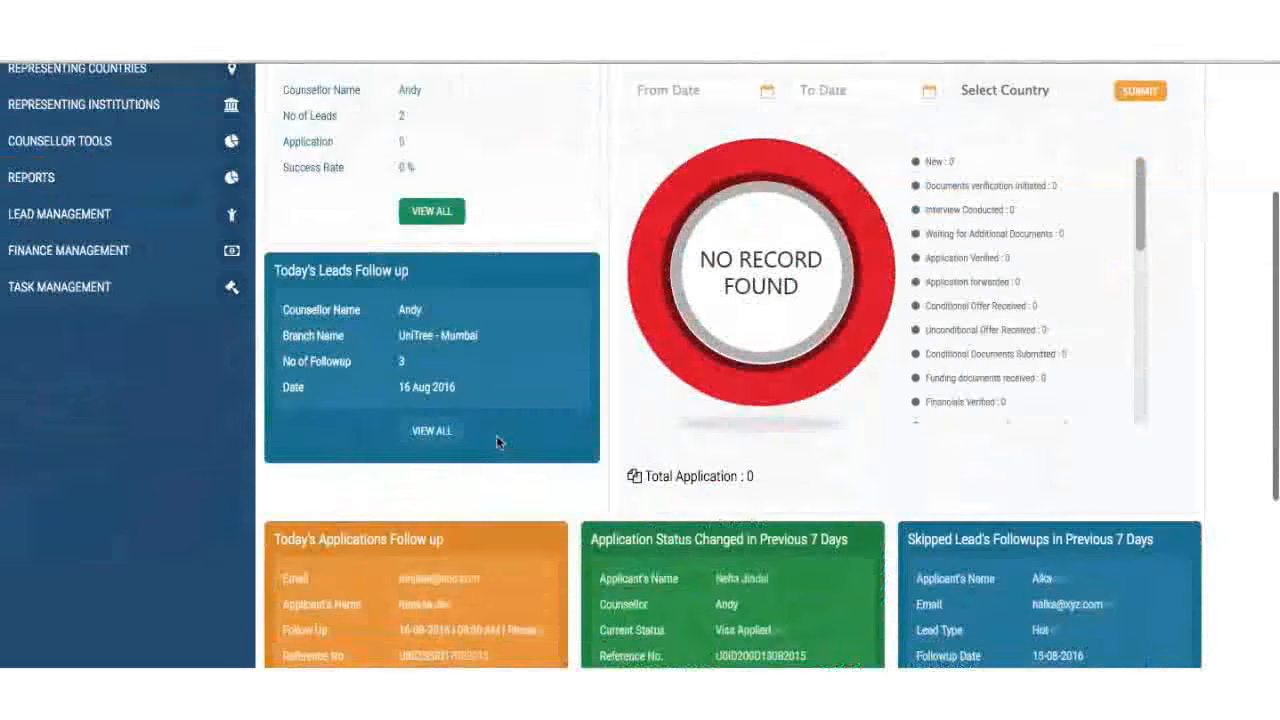
scroll(496, 443, "up", 3)
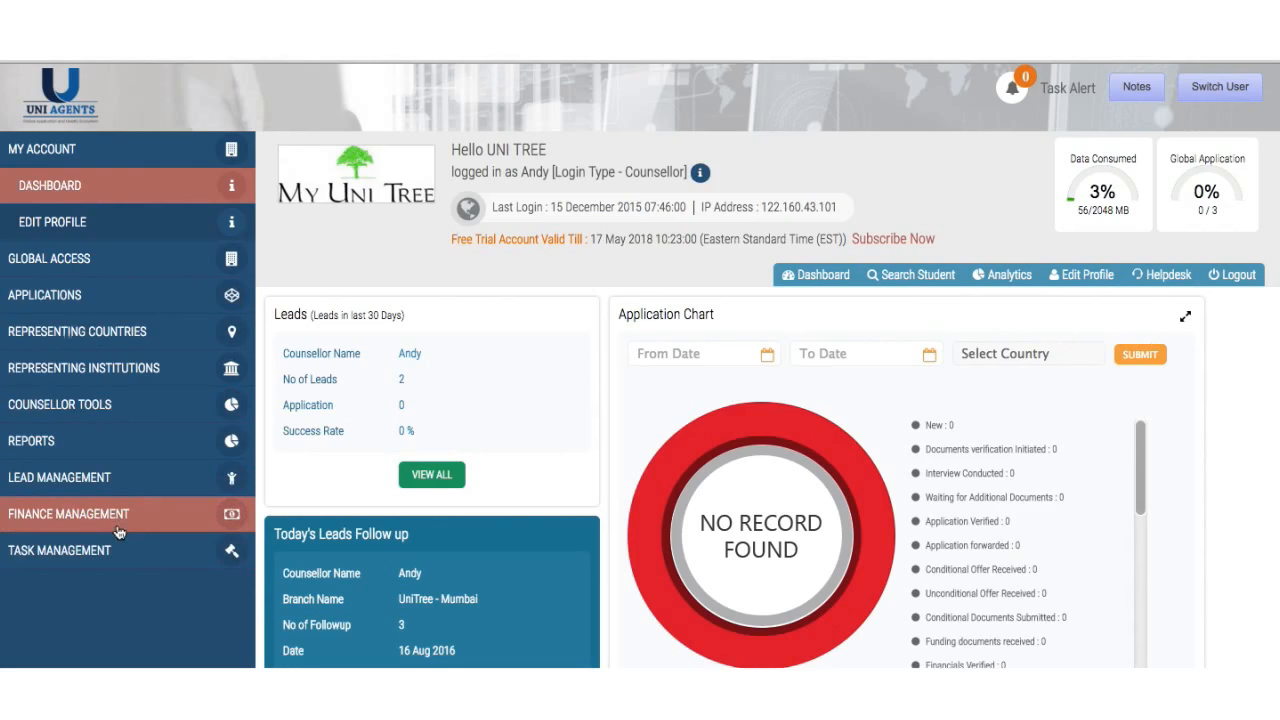
- Expand the Counsellor Tools section in the sidebar to reach Find Courses
left_click(124, 414)
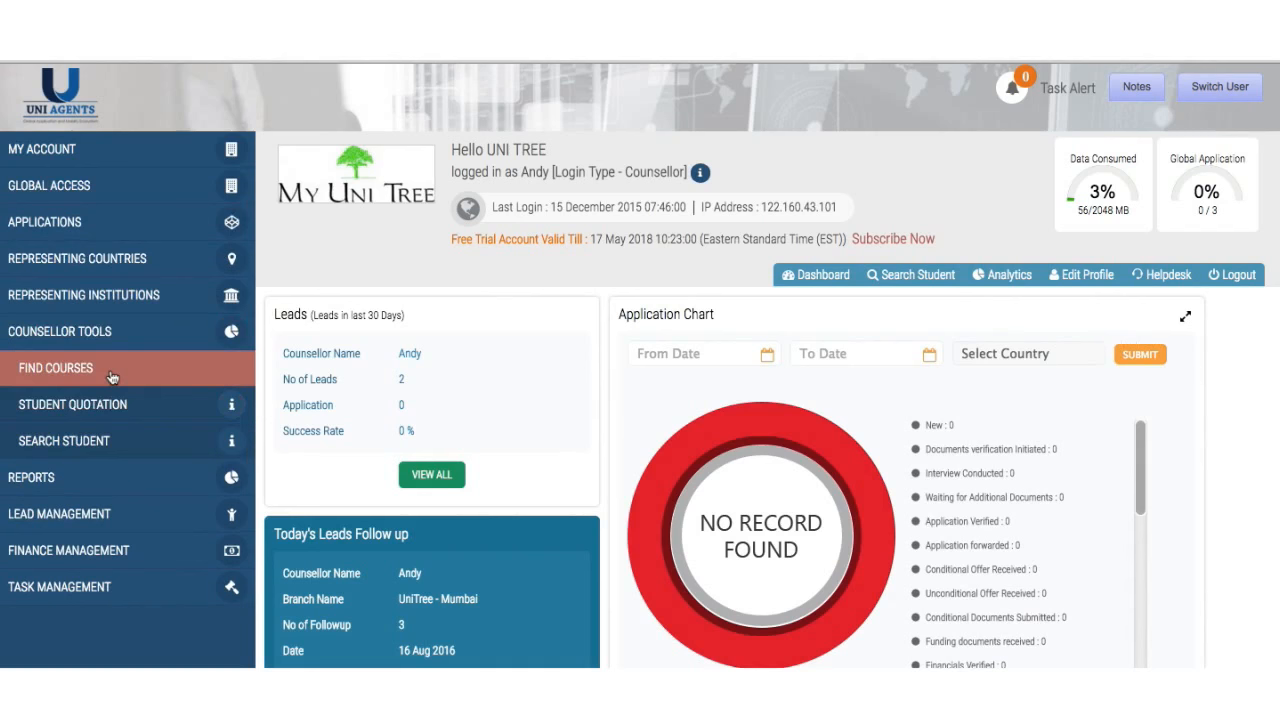
left_click(112, 514)
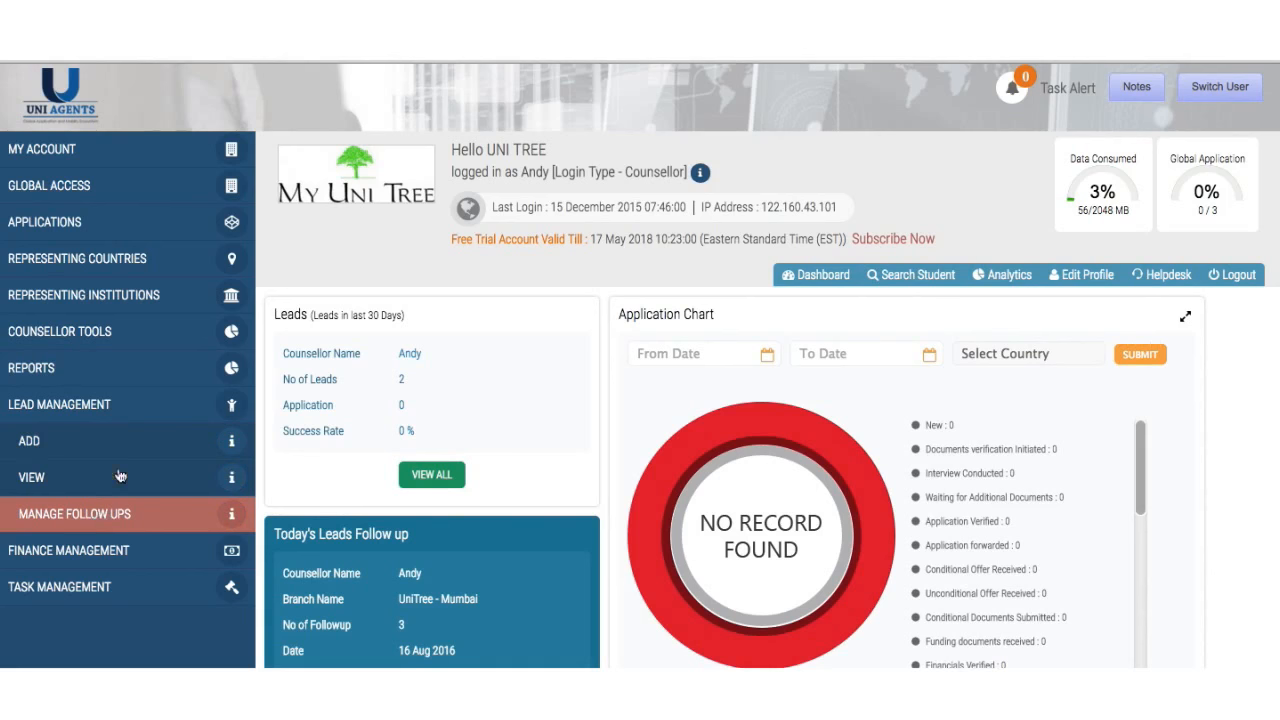
left_click(165, 333)
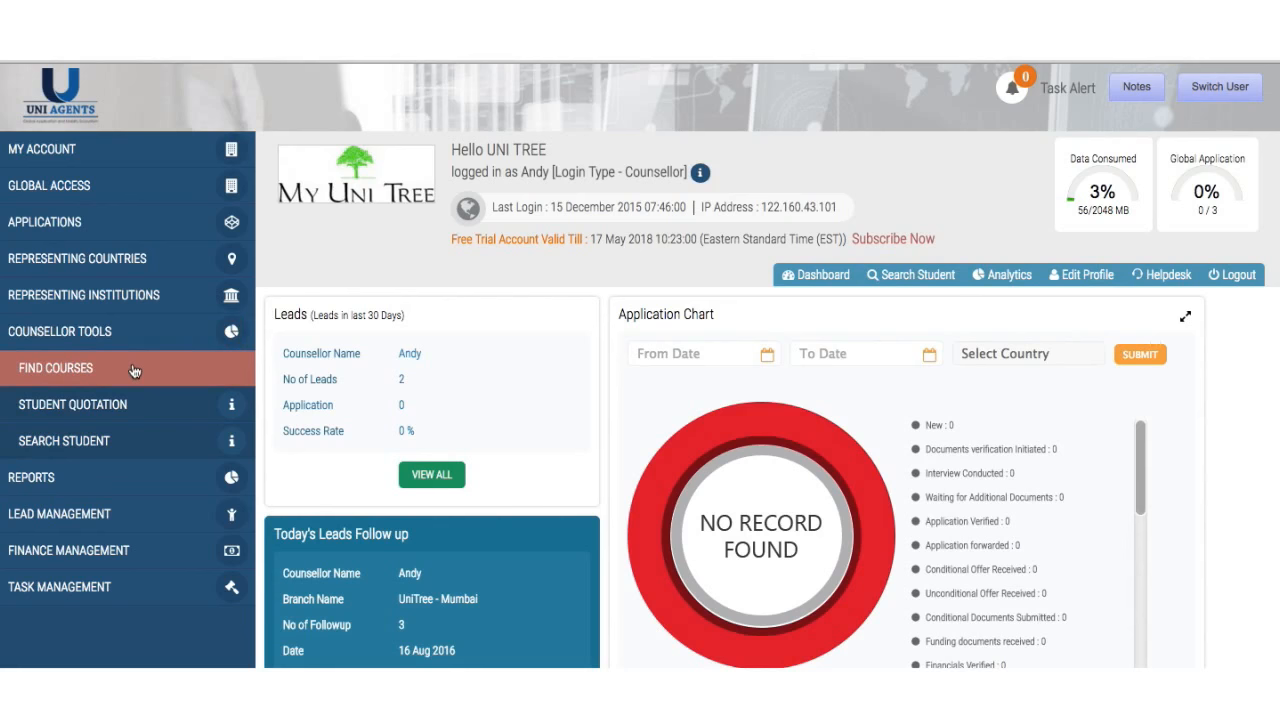
- Filter the course finder to Bachelors/UG courses in New Zealand
left_click(134, 369)
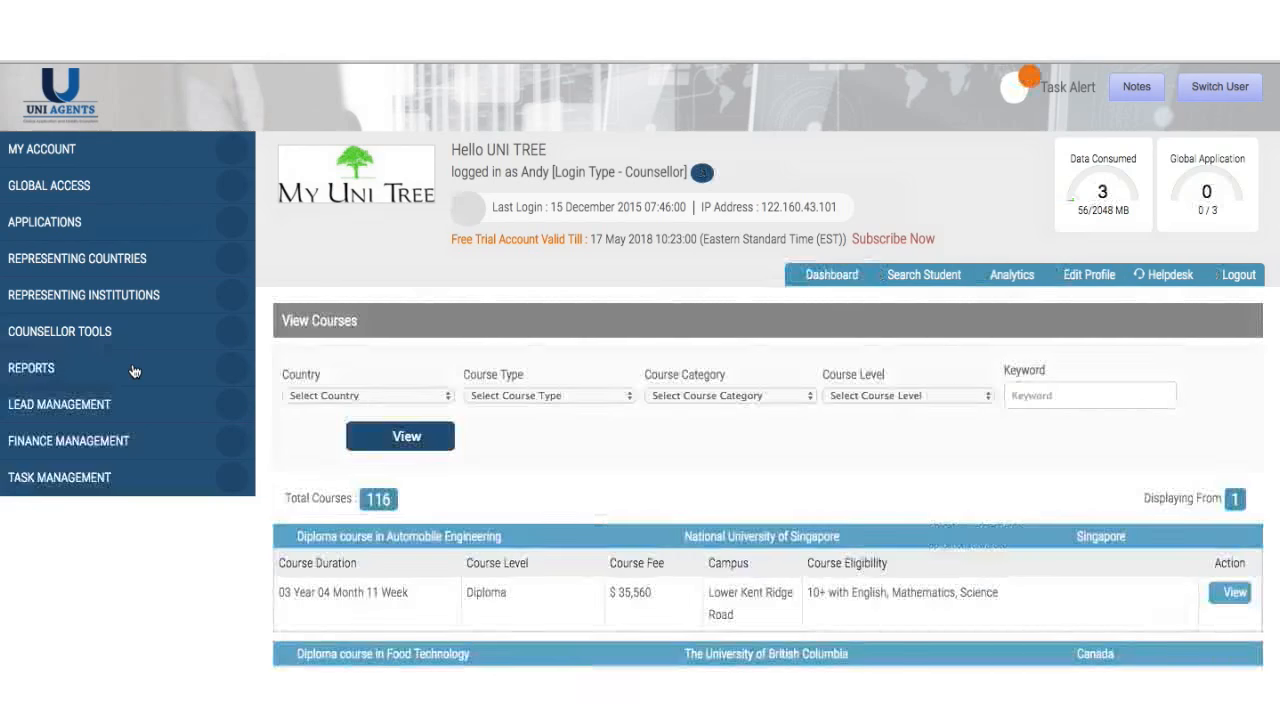
left_click(1059, 393)
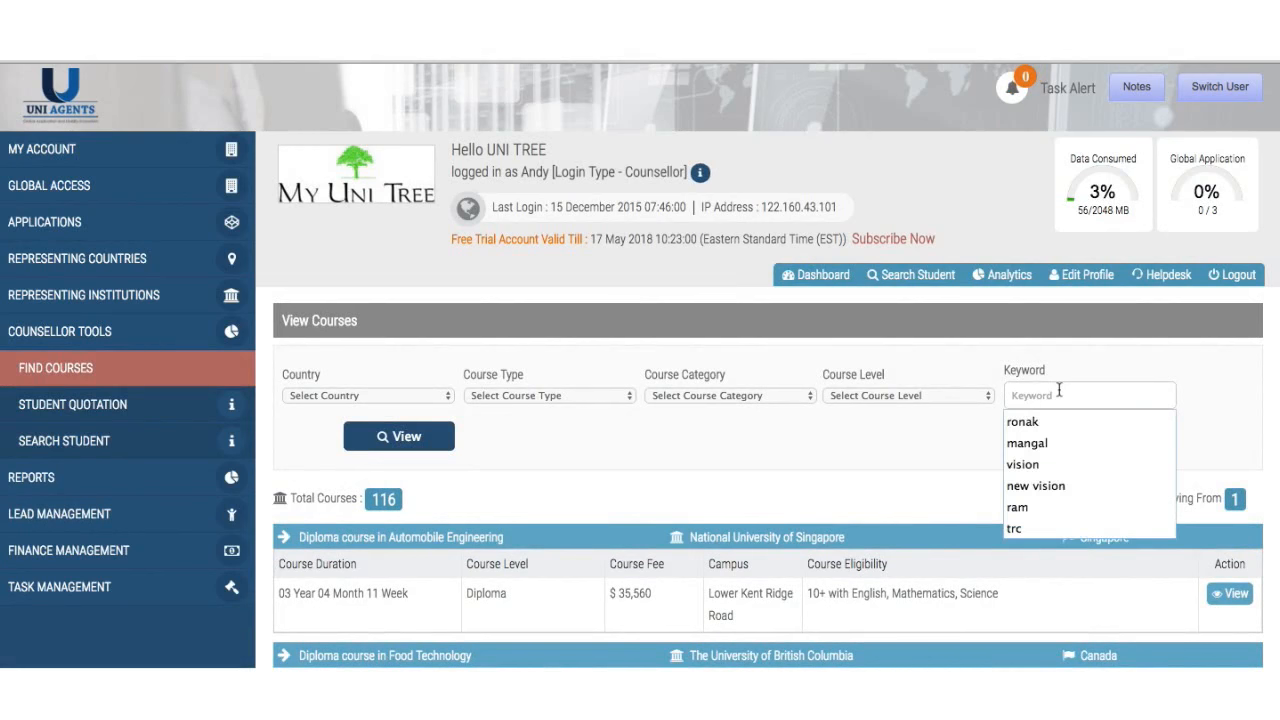
left_click(895, 484)
left_click(935, 397)
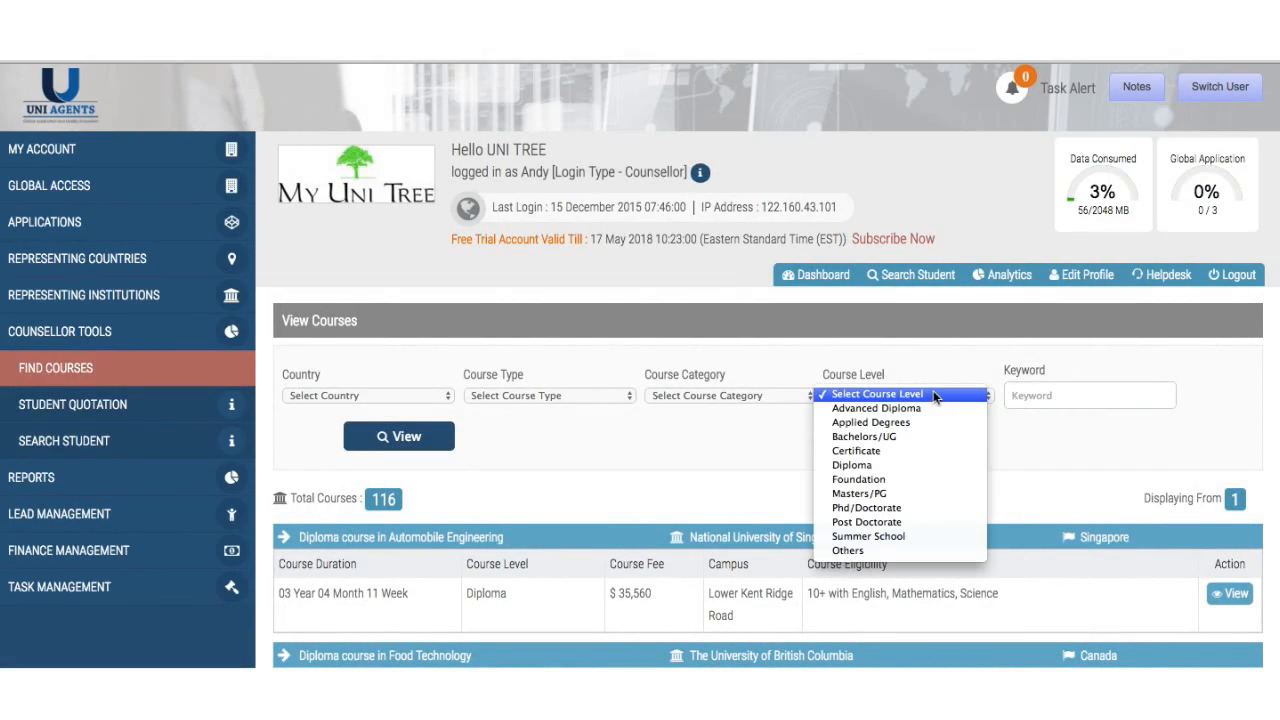
left_click(882, 435)
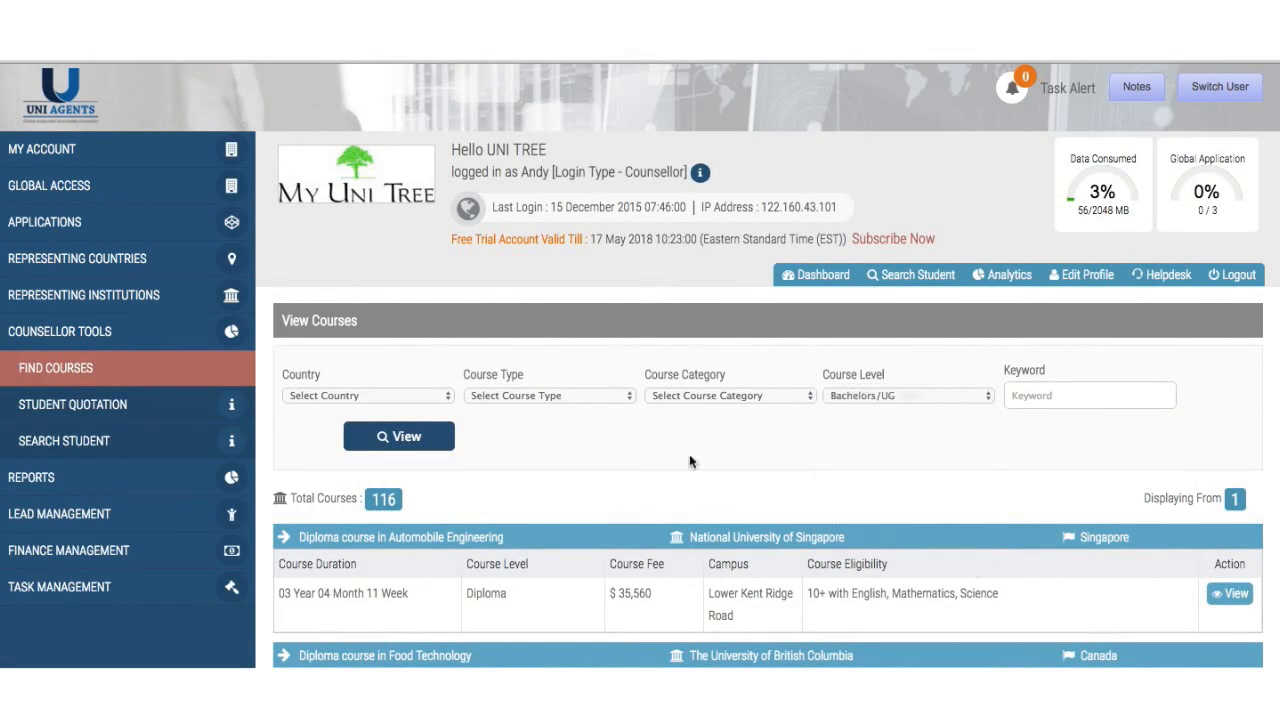
left_click(373, 398)
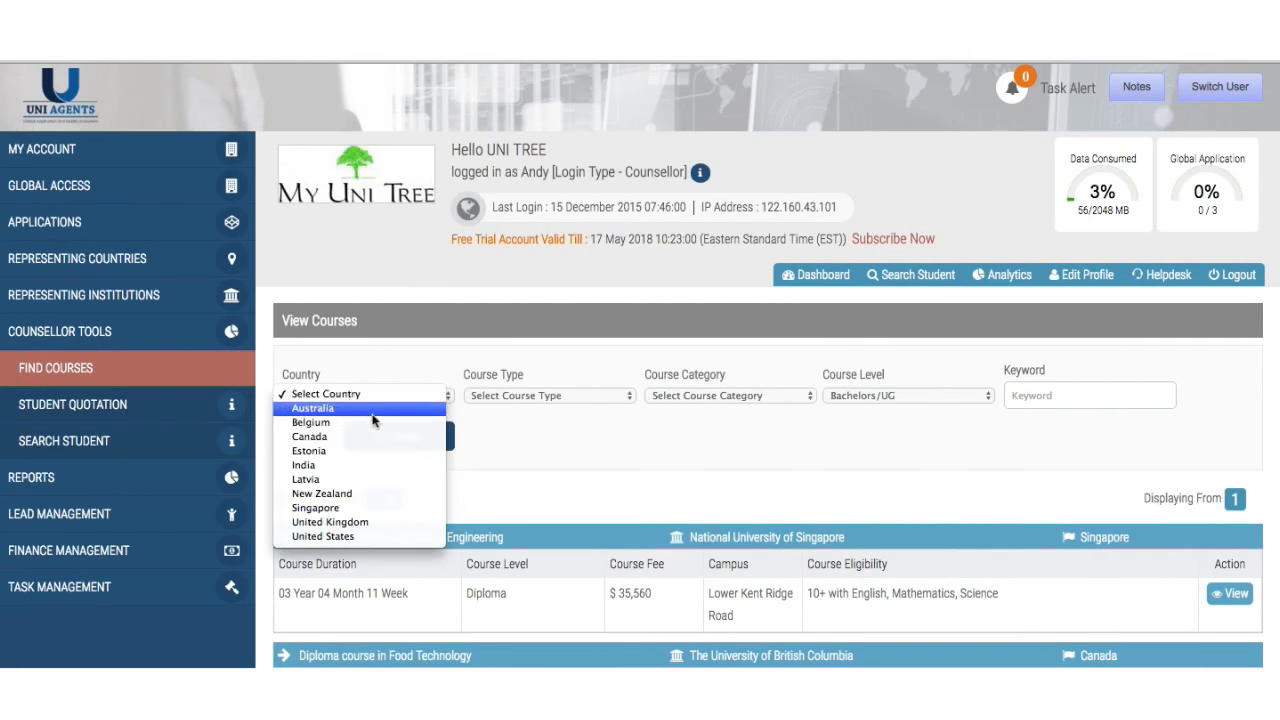
left_click(330, 493)
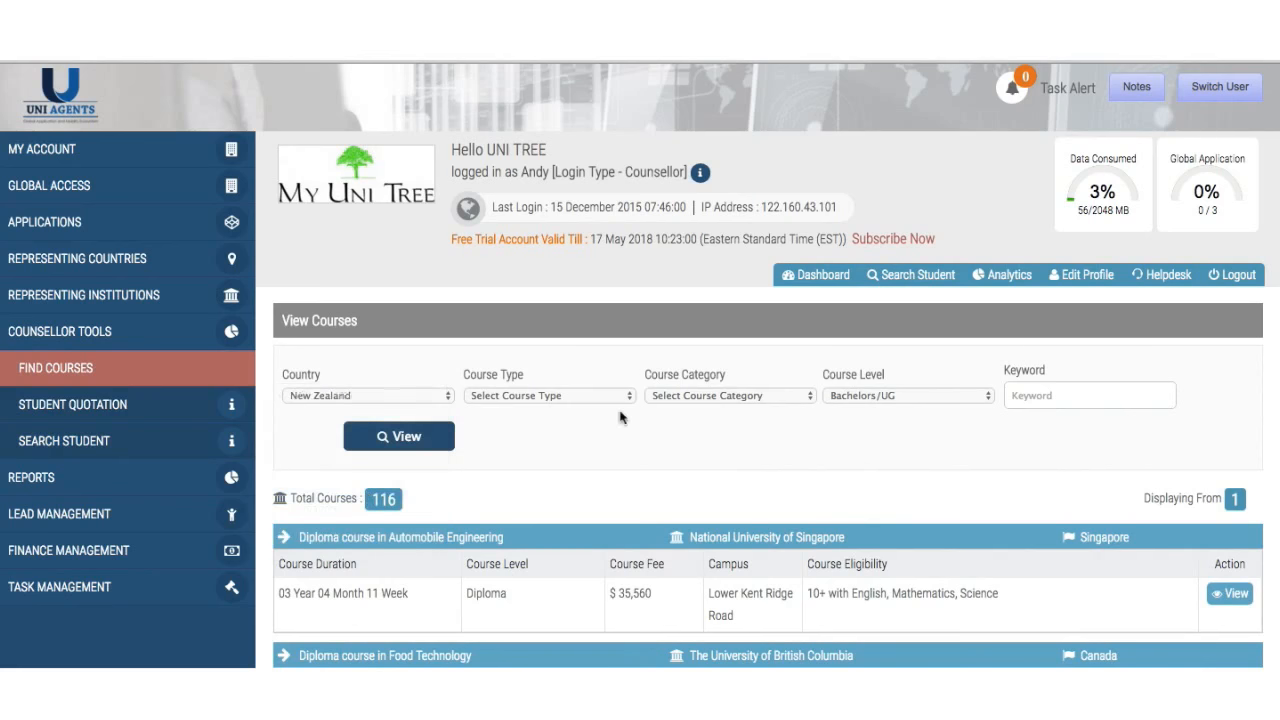
left_click(384, 446)
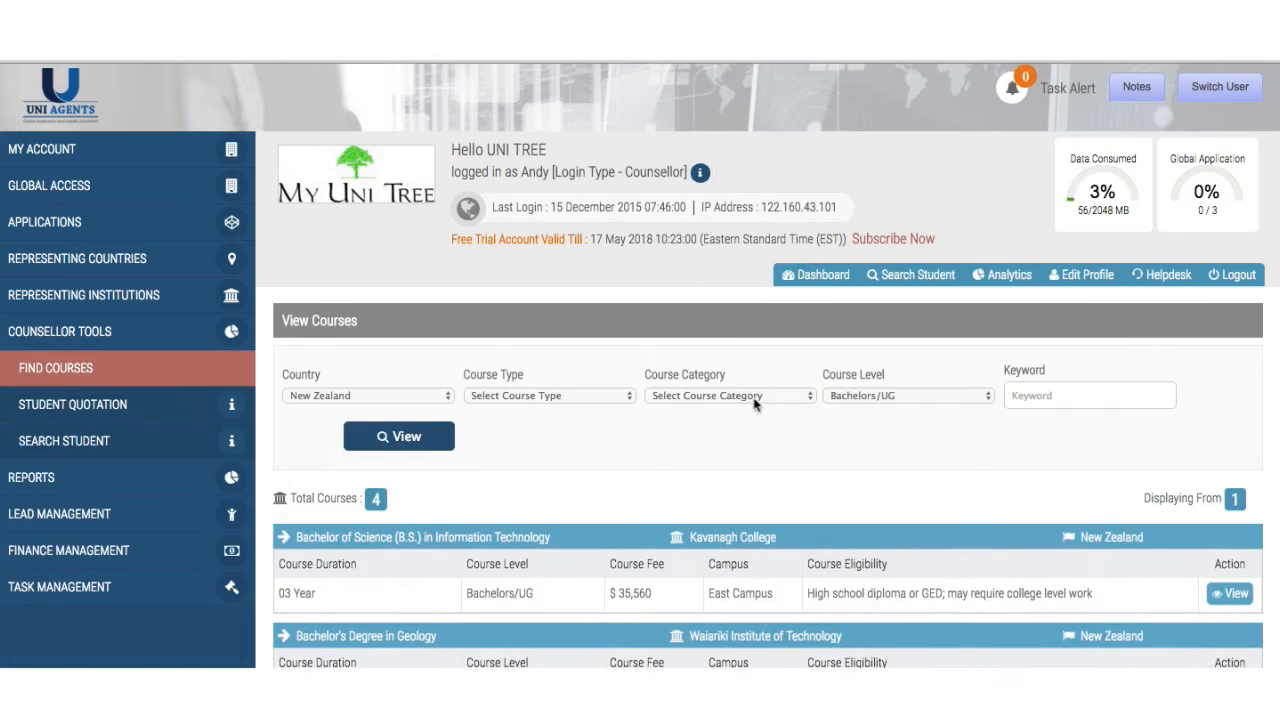
- Check the course category and type options without changing them, and review the 4 results
left_click(755, 396)
left_click(755, 397)
left_click(548, 398)
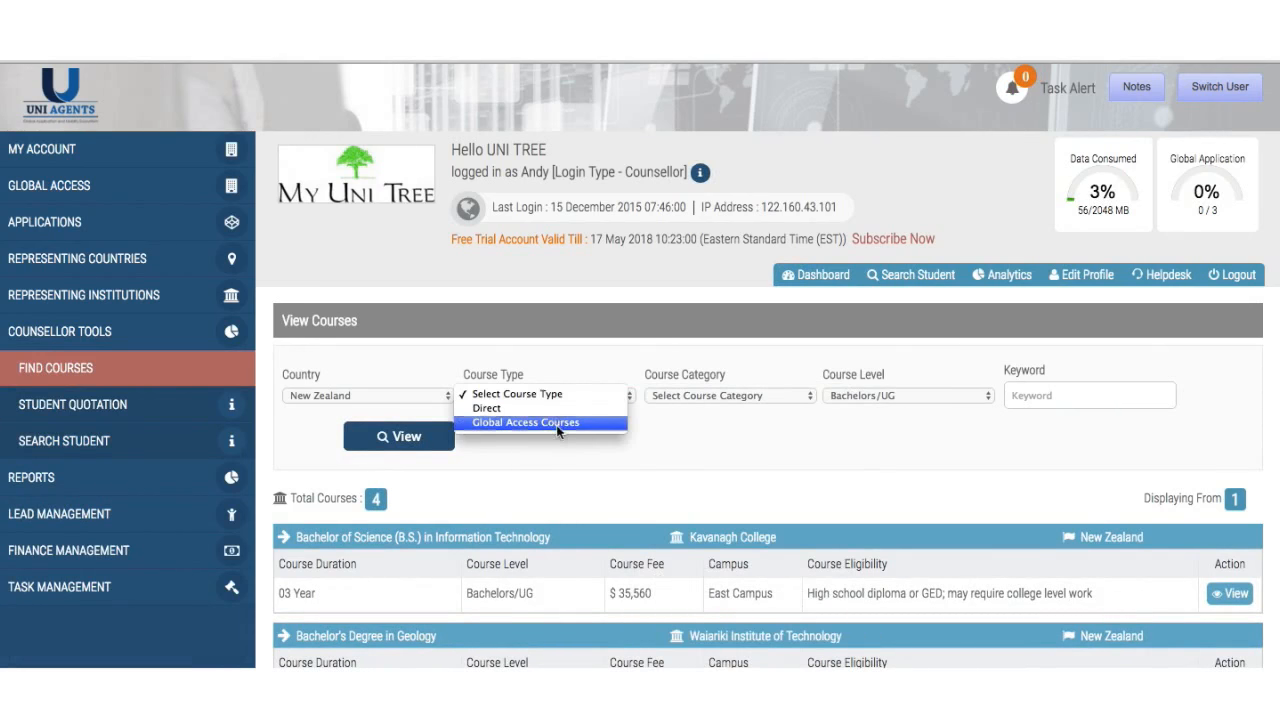
left_click(558, 505)
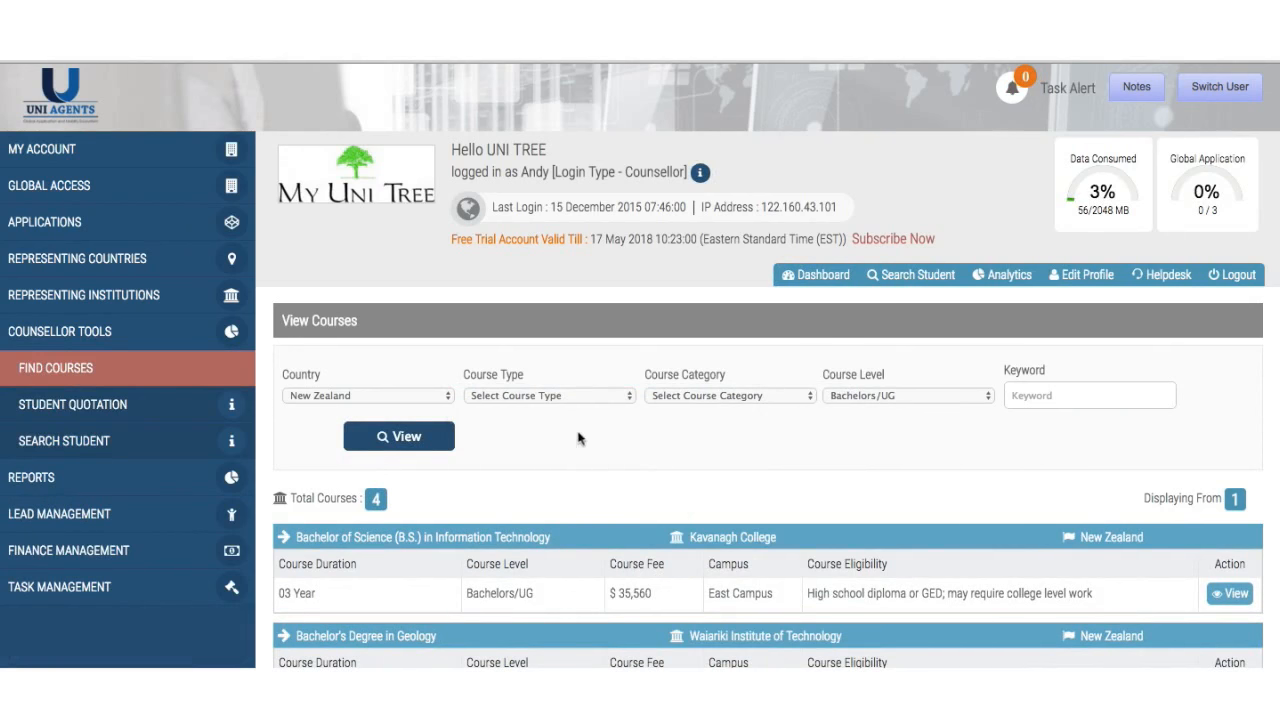
left_click(588, 398)
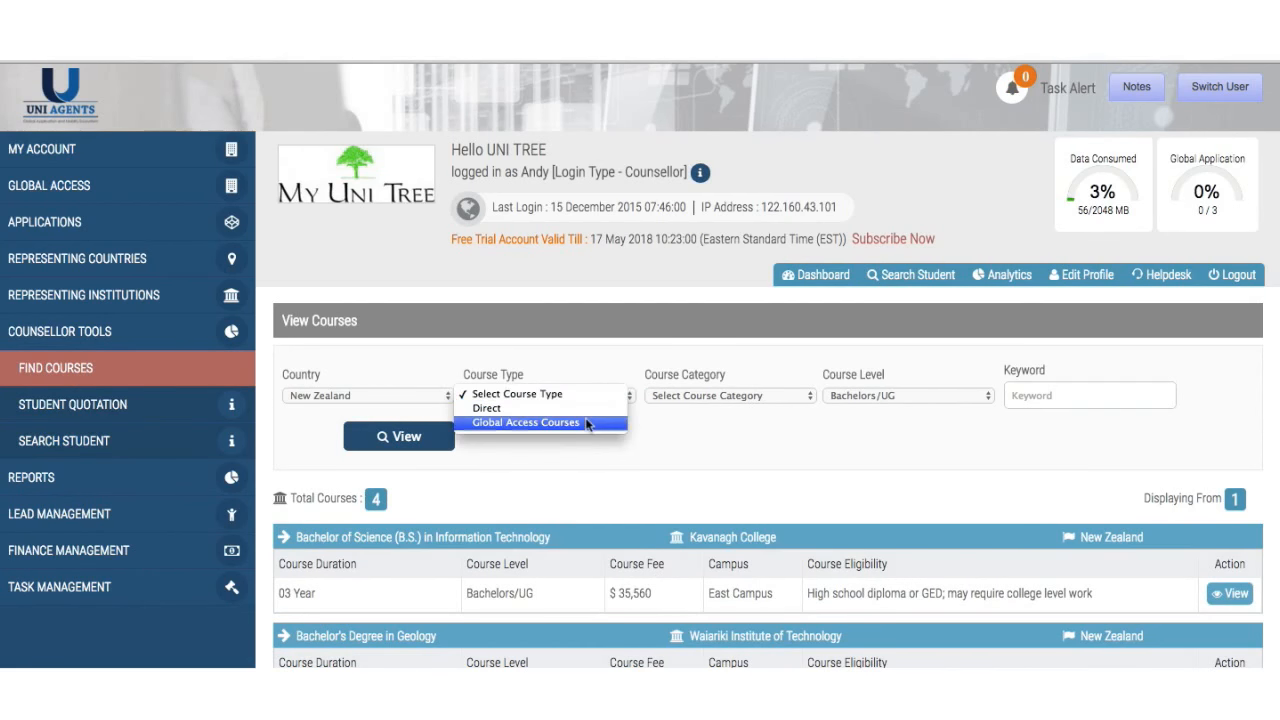
left_click(681, 441)
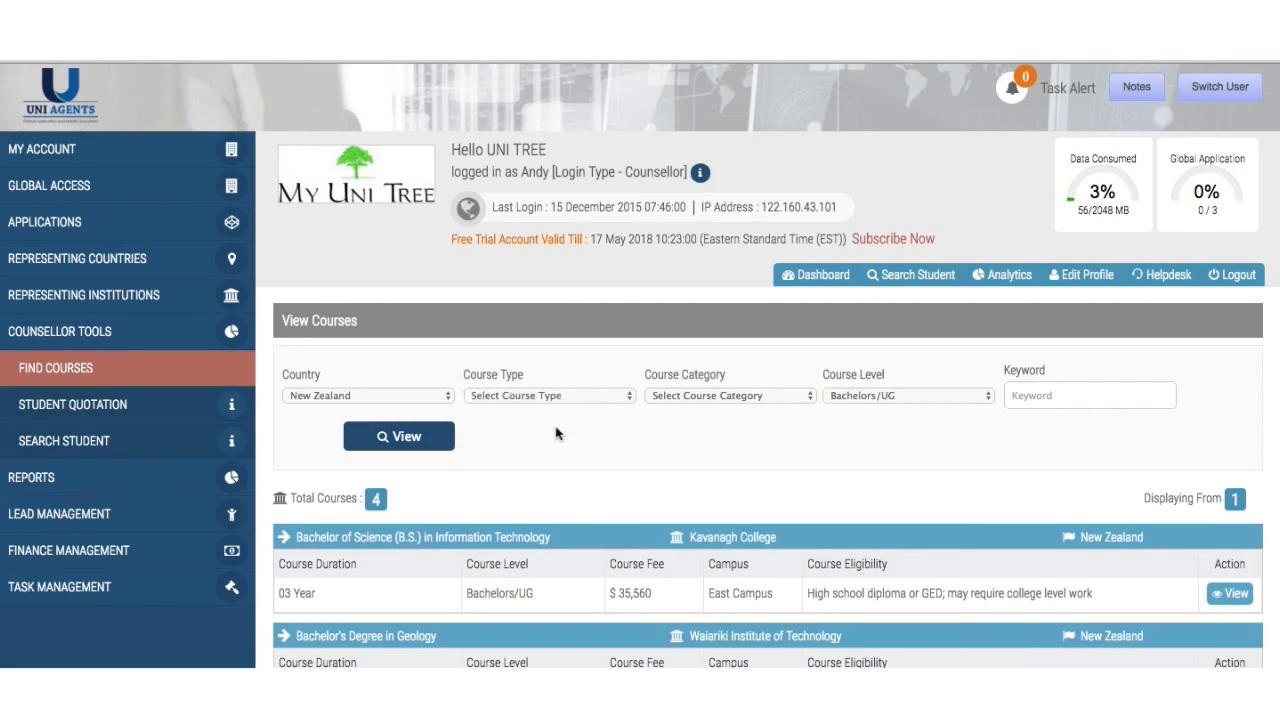
scroll(475, 483, "down", 5)
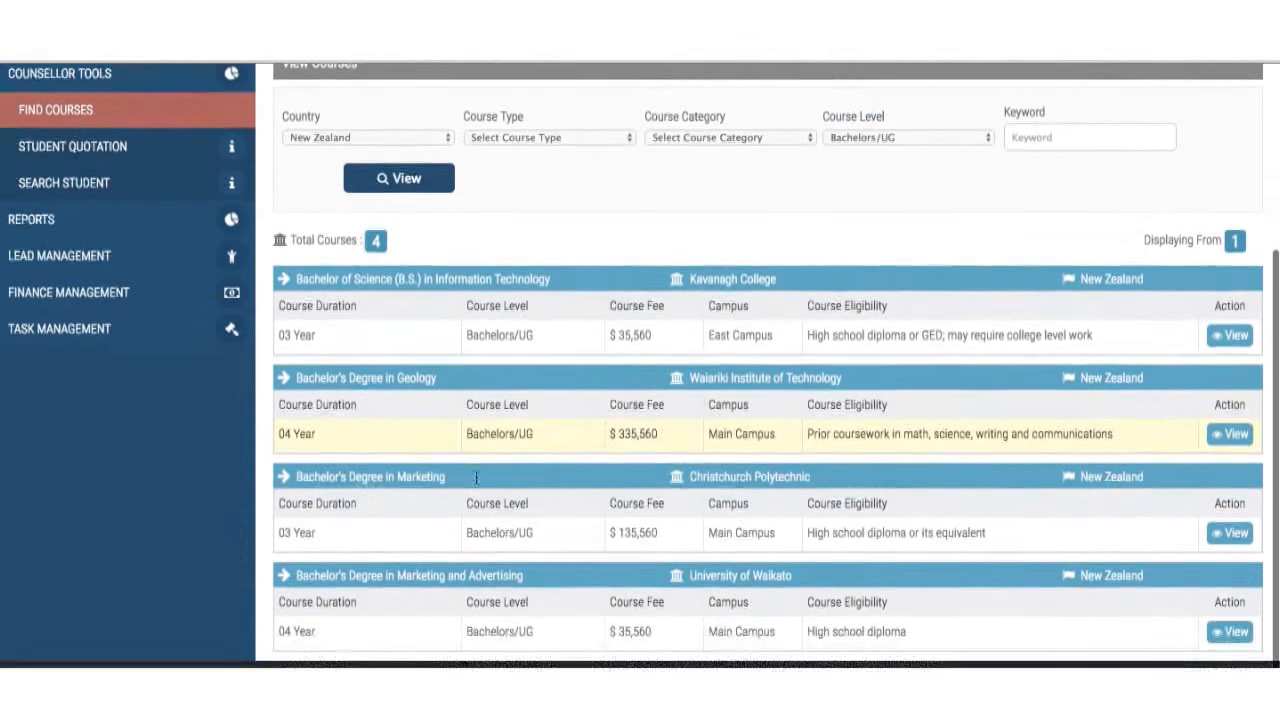
scroll(475, 475, "up", 1)
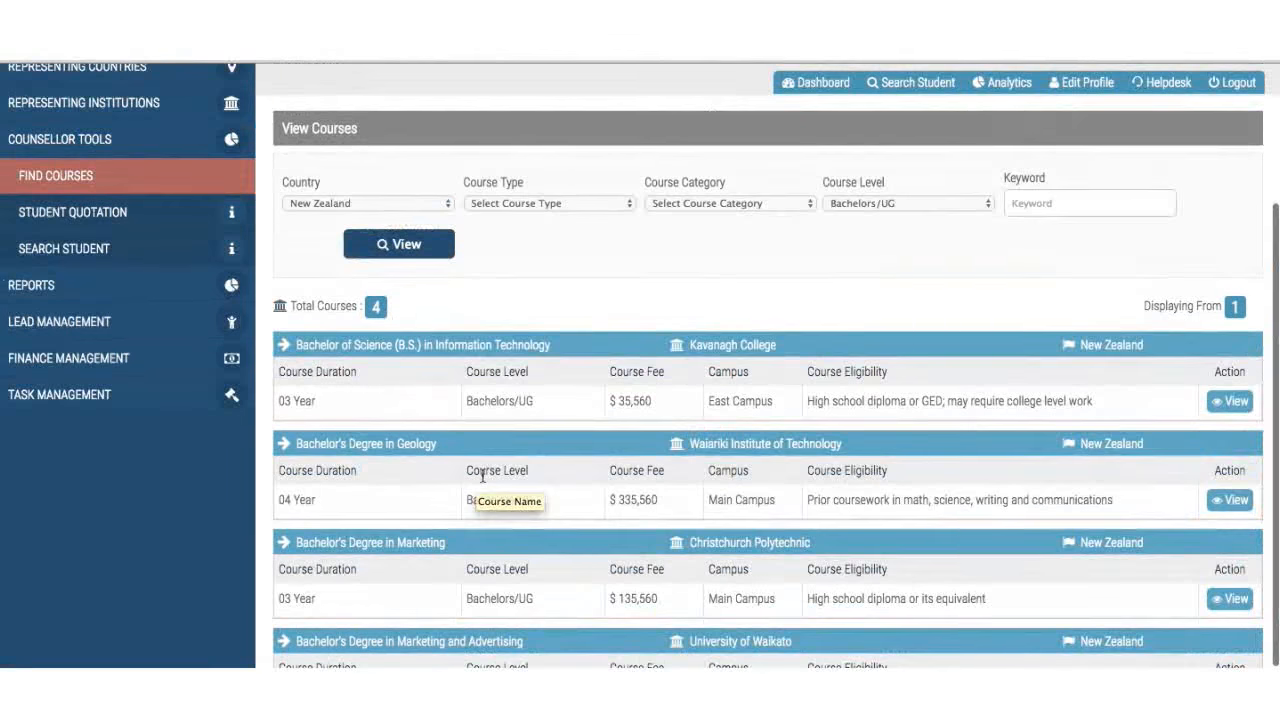
- Review the Information Technology course's detail page and key modules, then go to Student Quotation
left_click(1222, 403)
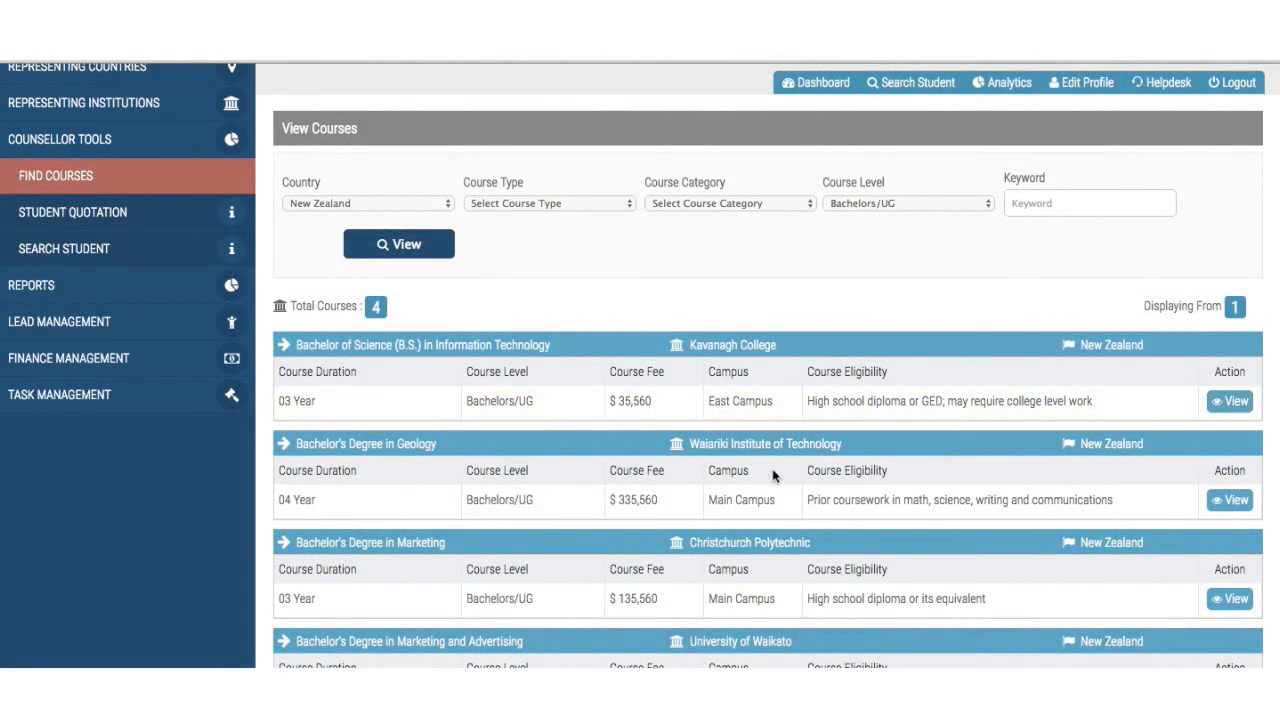
scroll(772, 468, "down", 2)
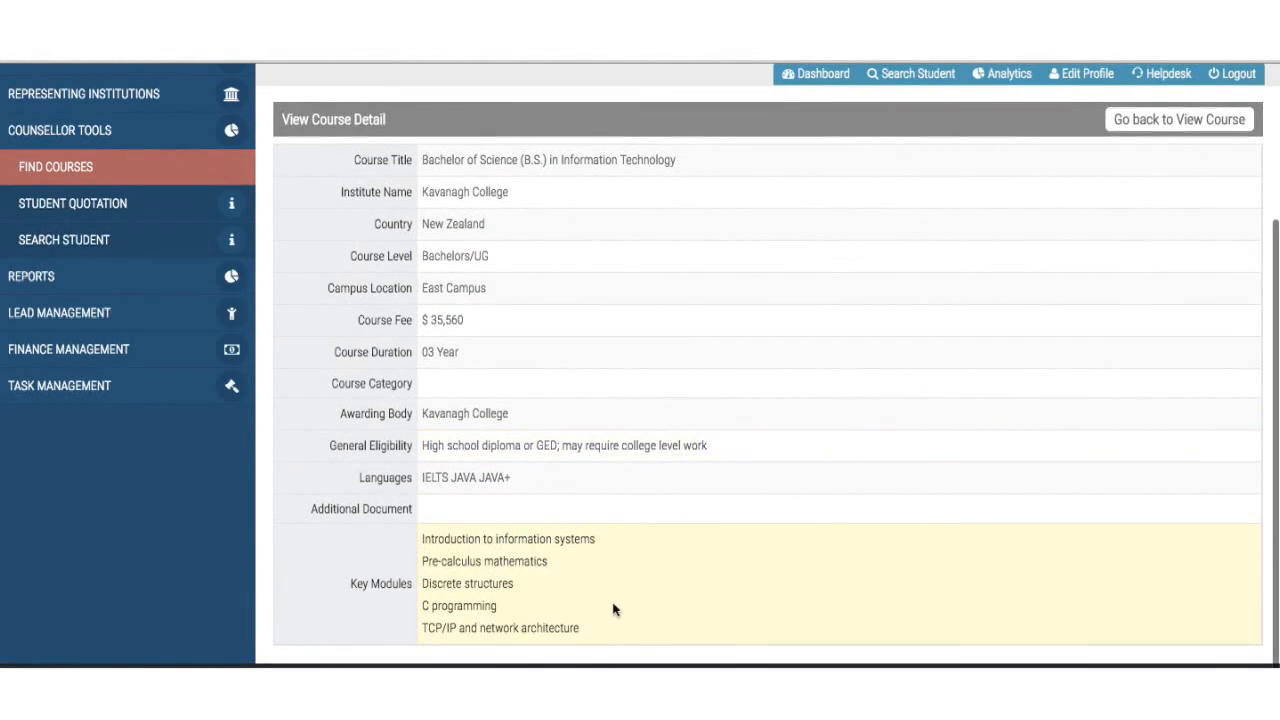
scroll(614, 608, "down", 1)
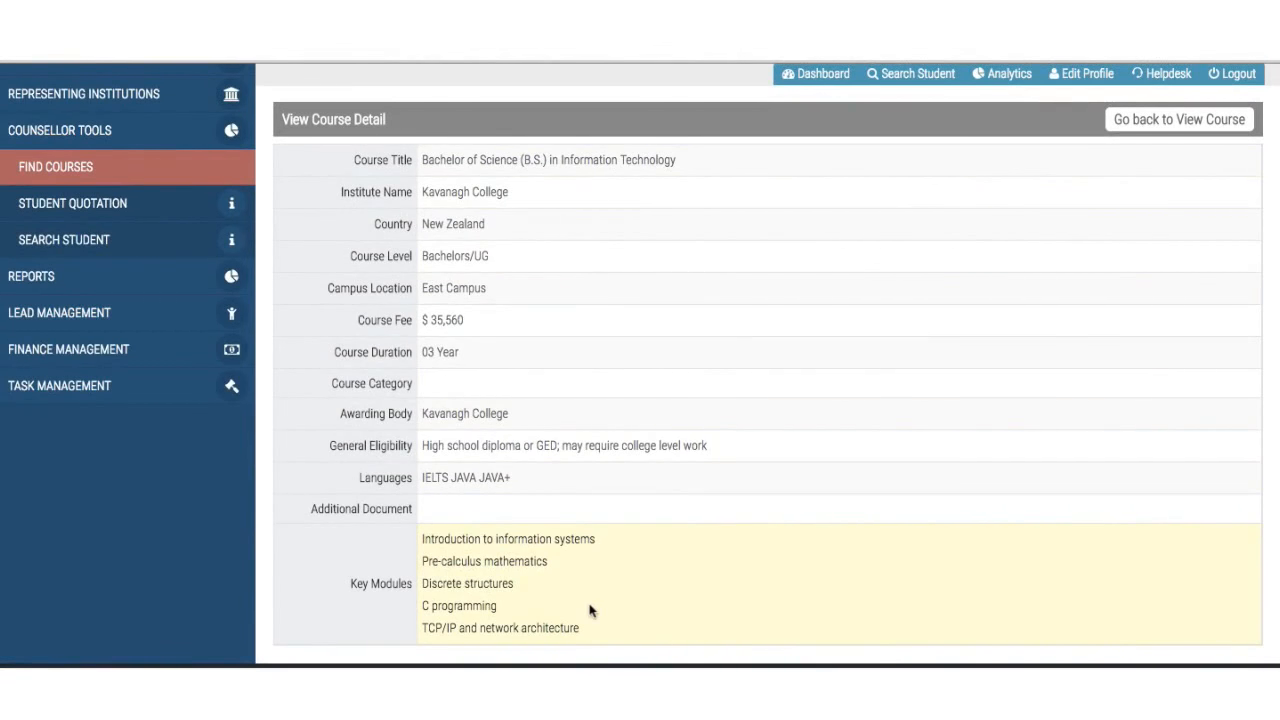
scroll(590, 610, "up", 1)
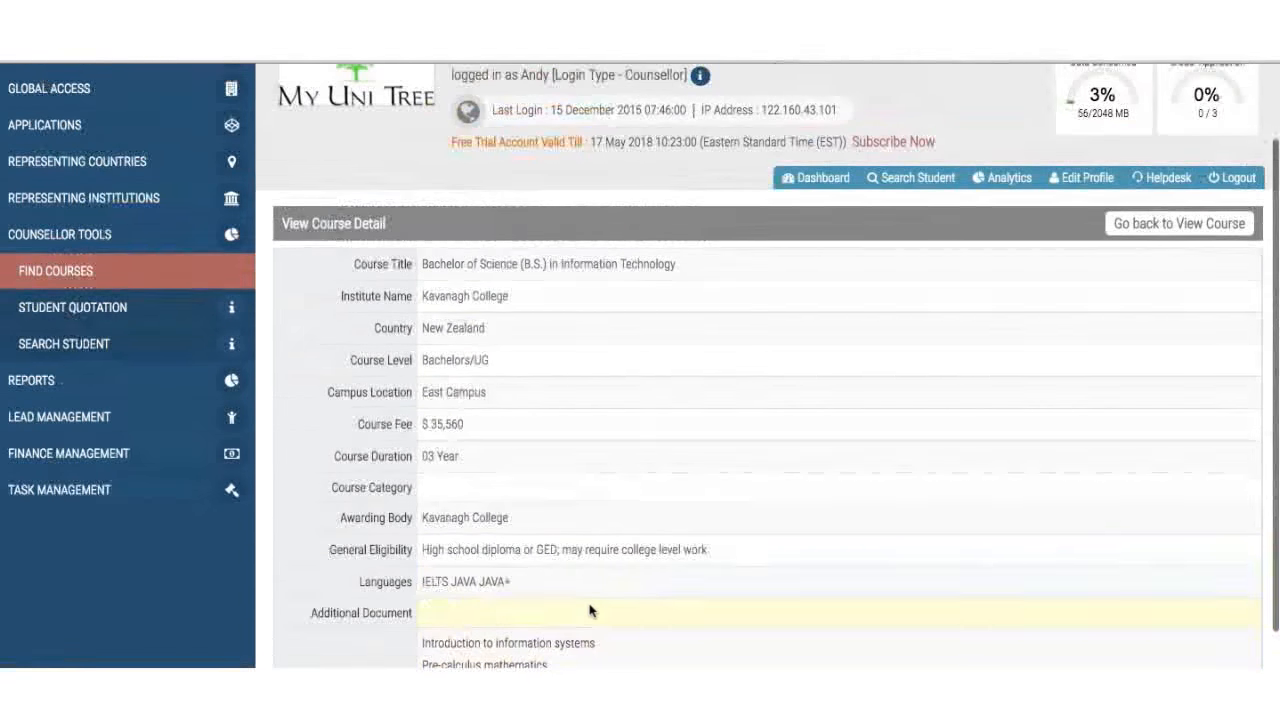
left_click(117, 307)
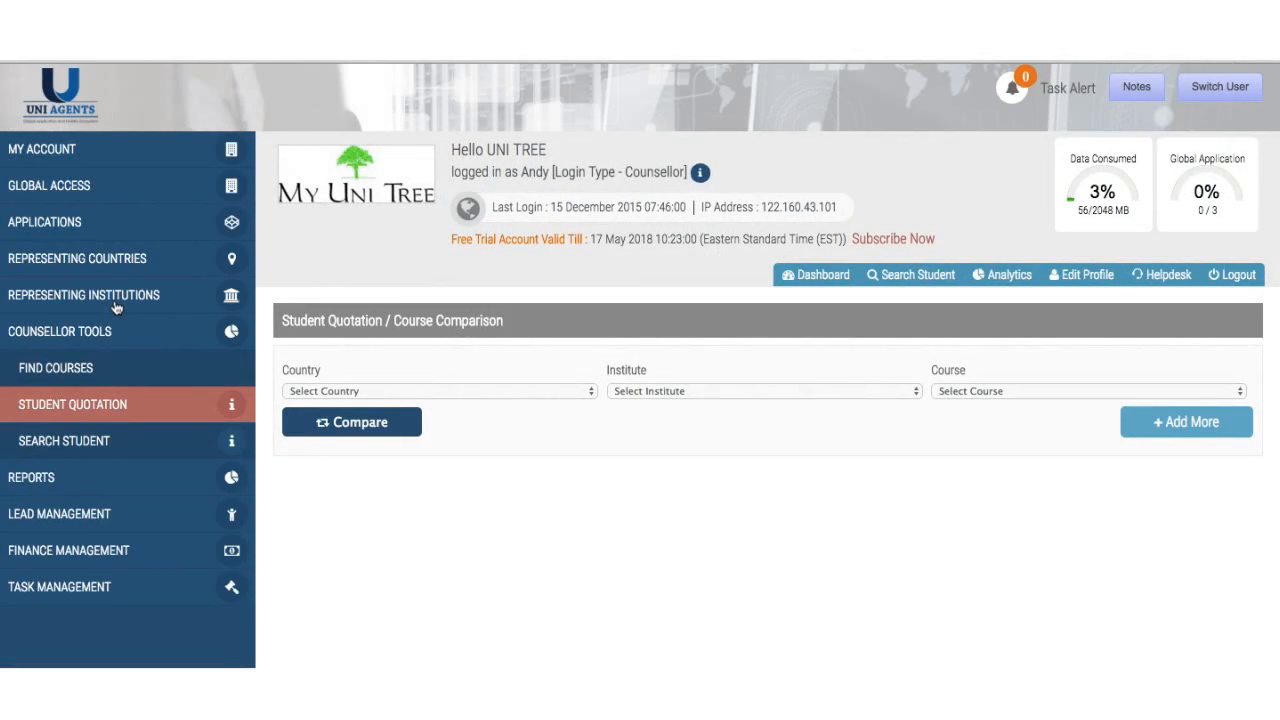
- Compare Singapore Management University's MAster in Fashion Design in Singapore, and add another course row
left_click(412, 391)
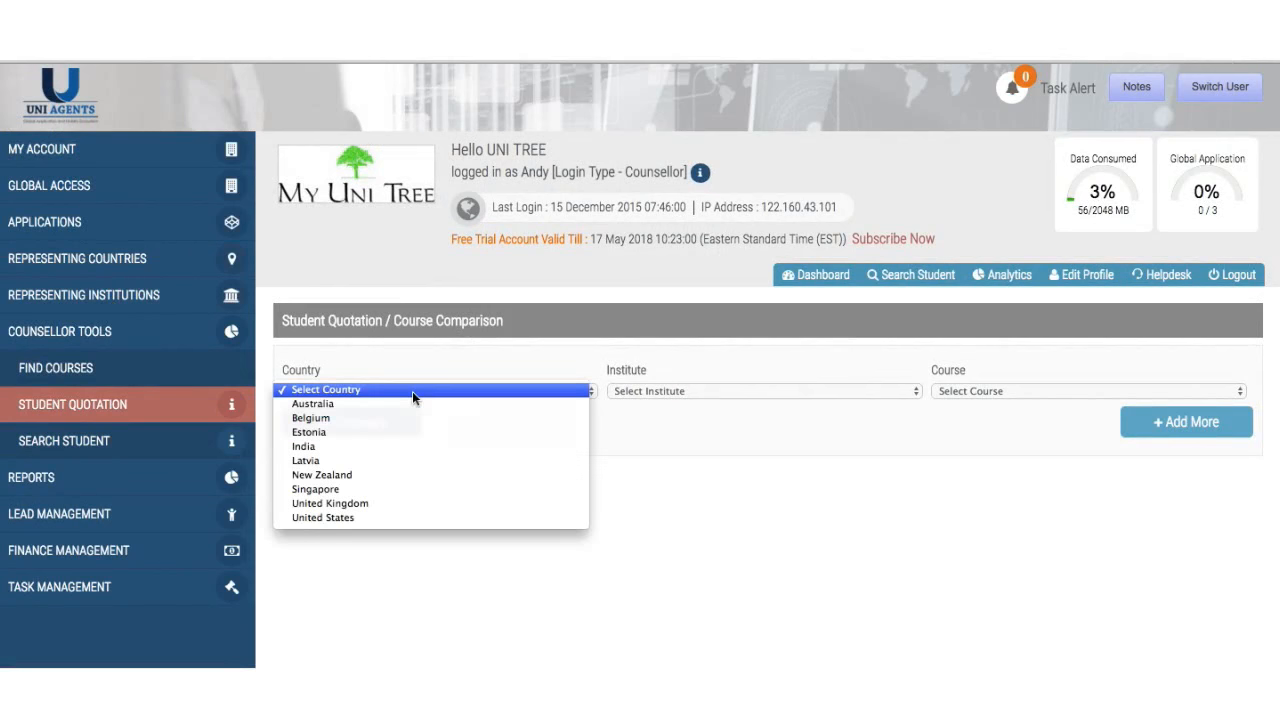
left_click(409, 408)
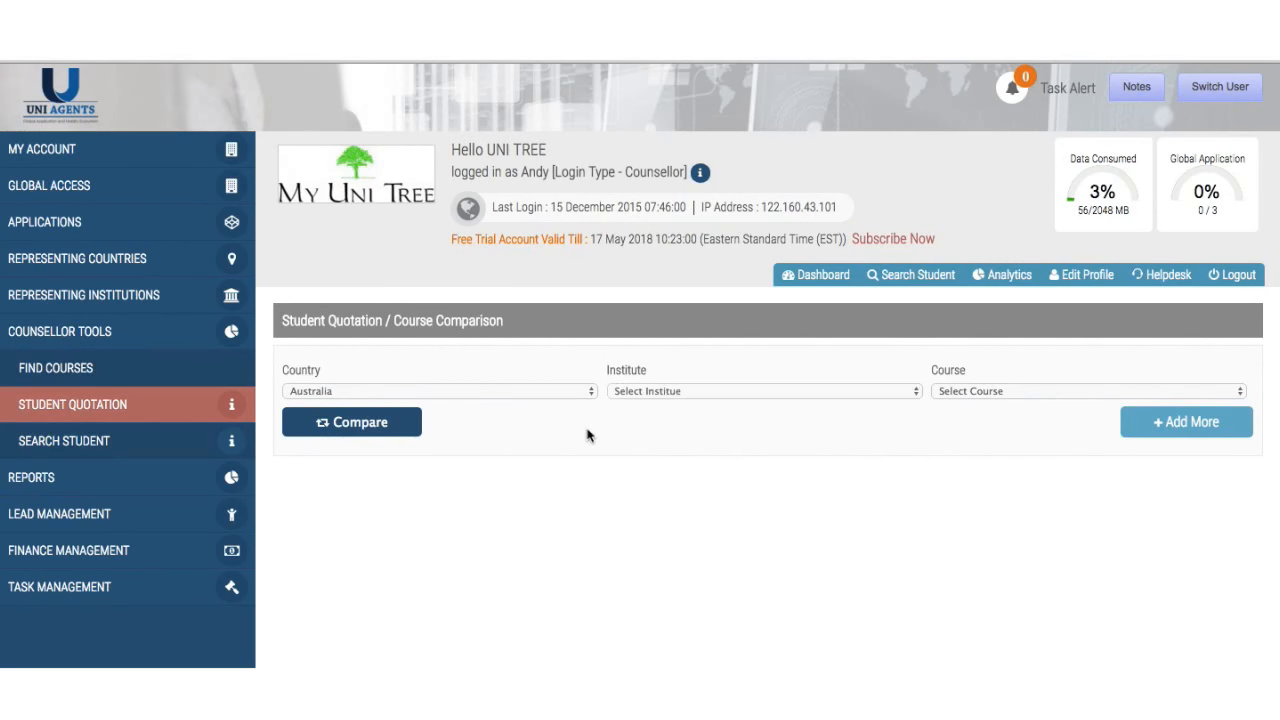
left_click(655, 391)
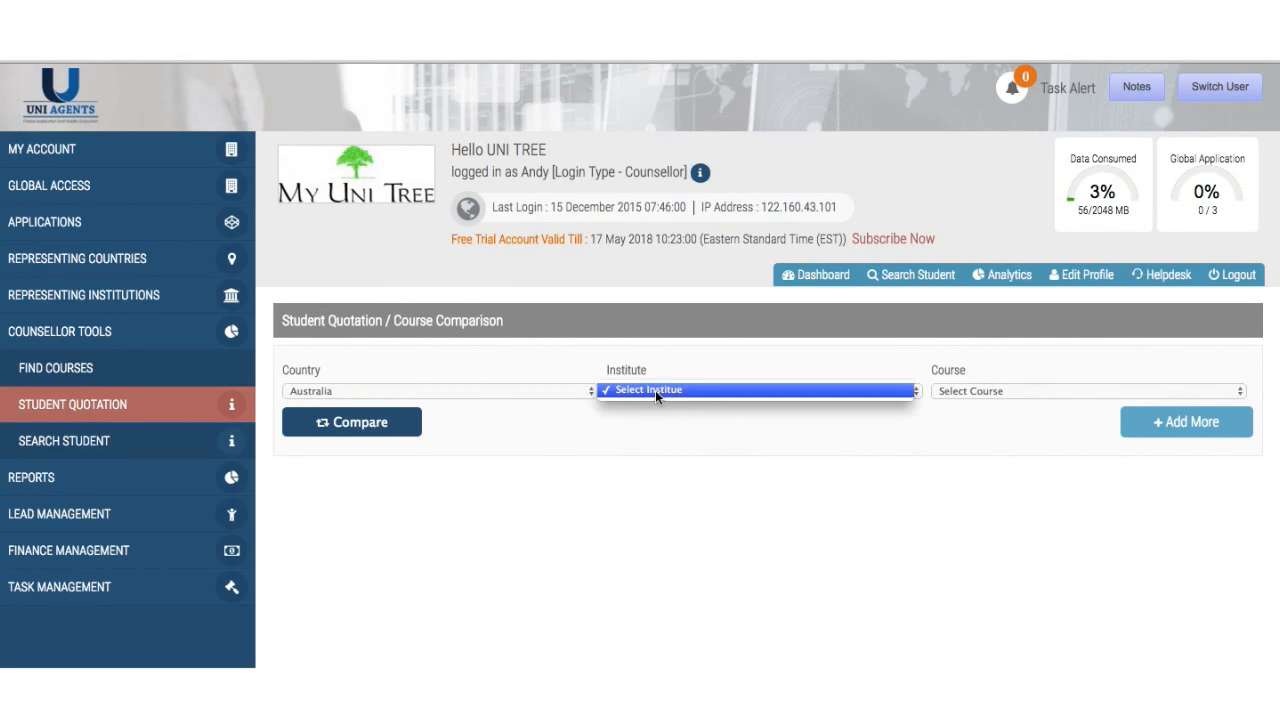
left_click(568, 396)
left_click(568, 390)
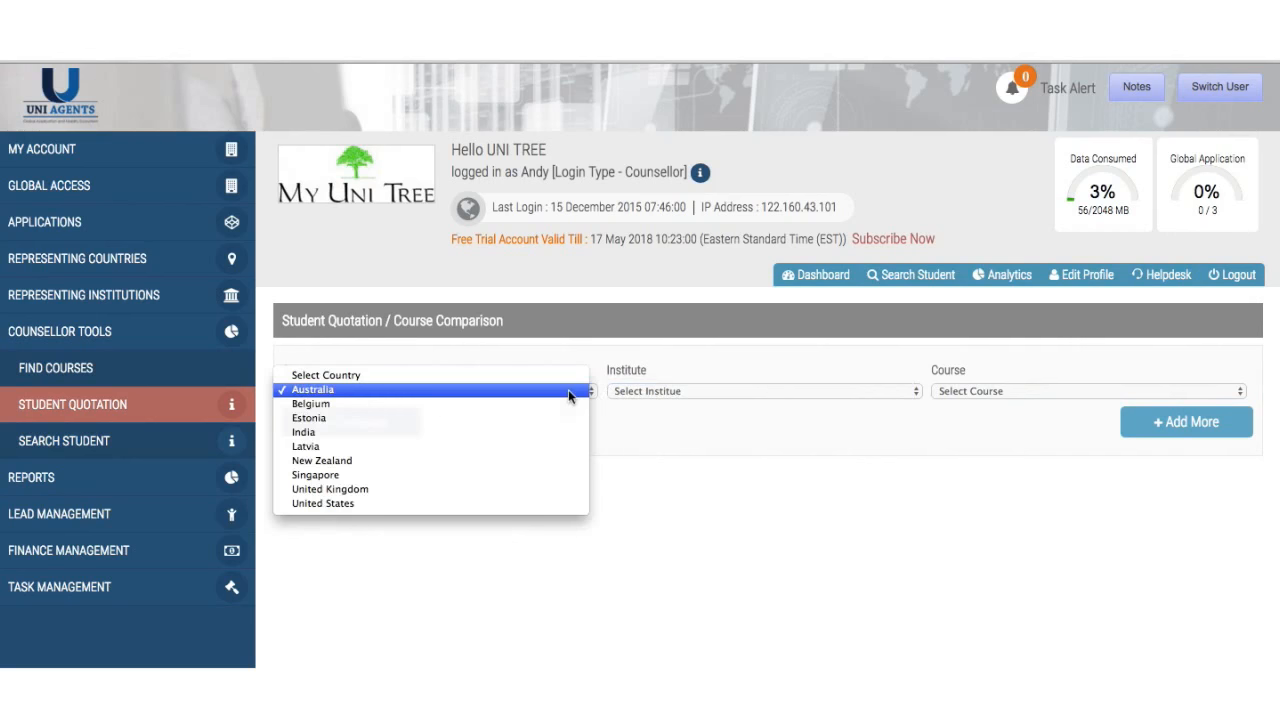
left_click(529, 474)
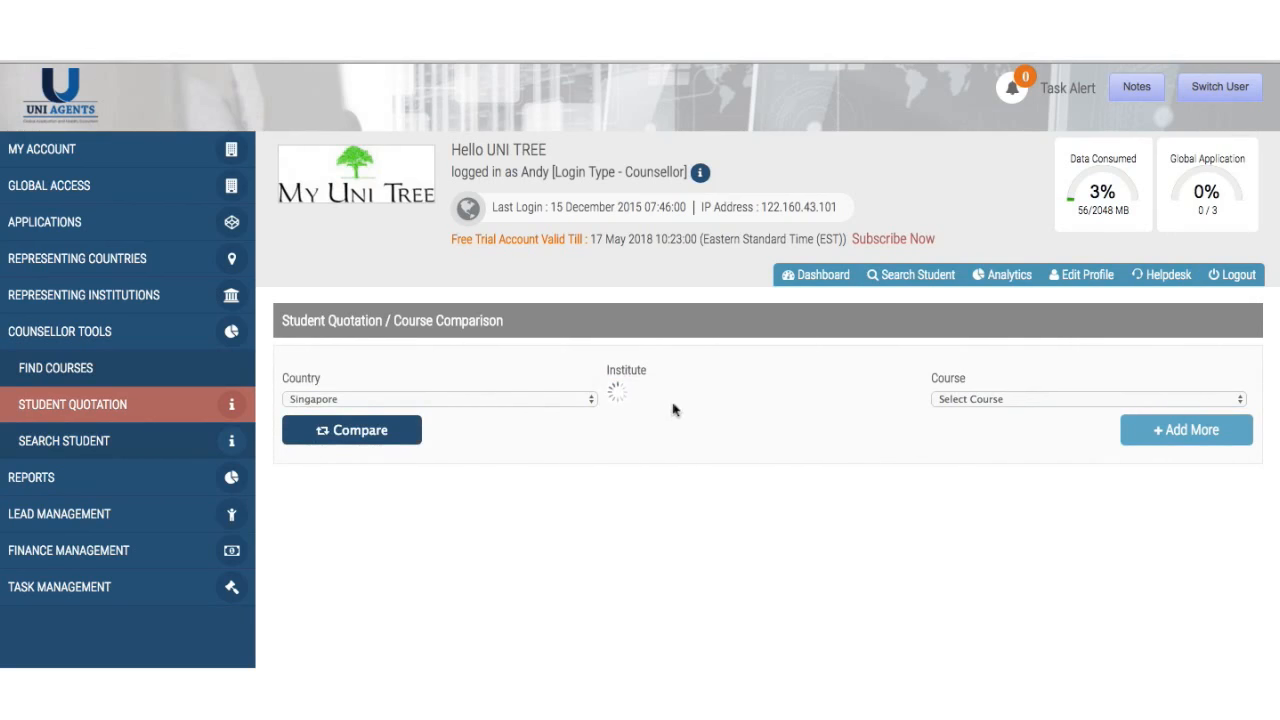
left_click(683, 393)
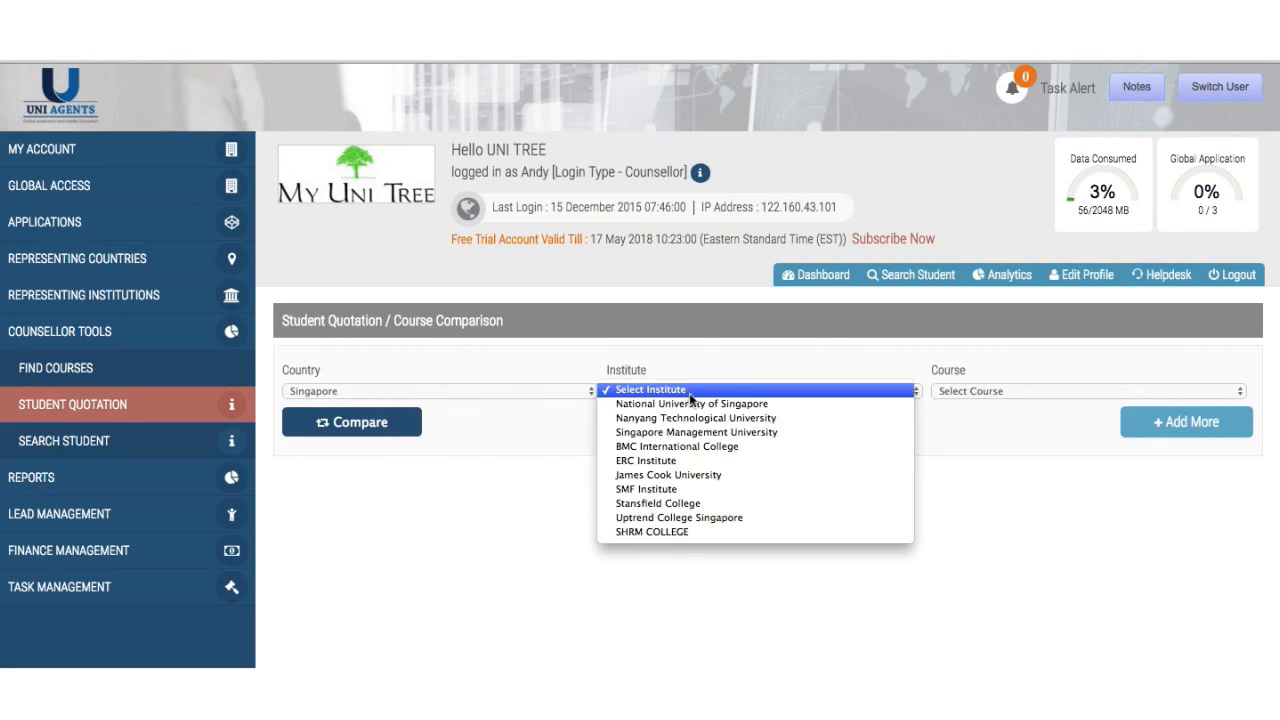
left_click(700, 432)
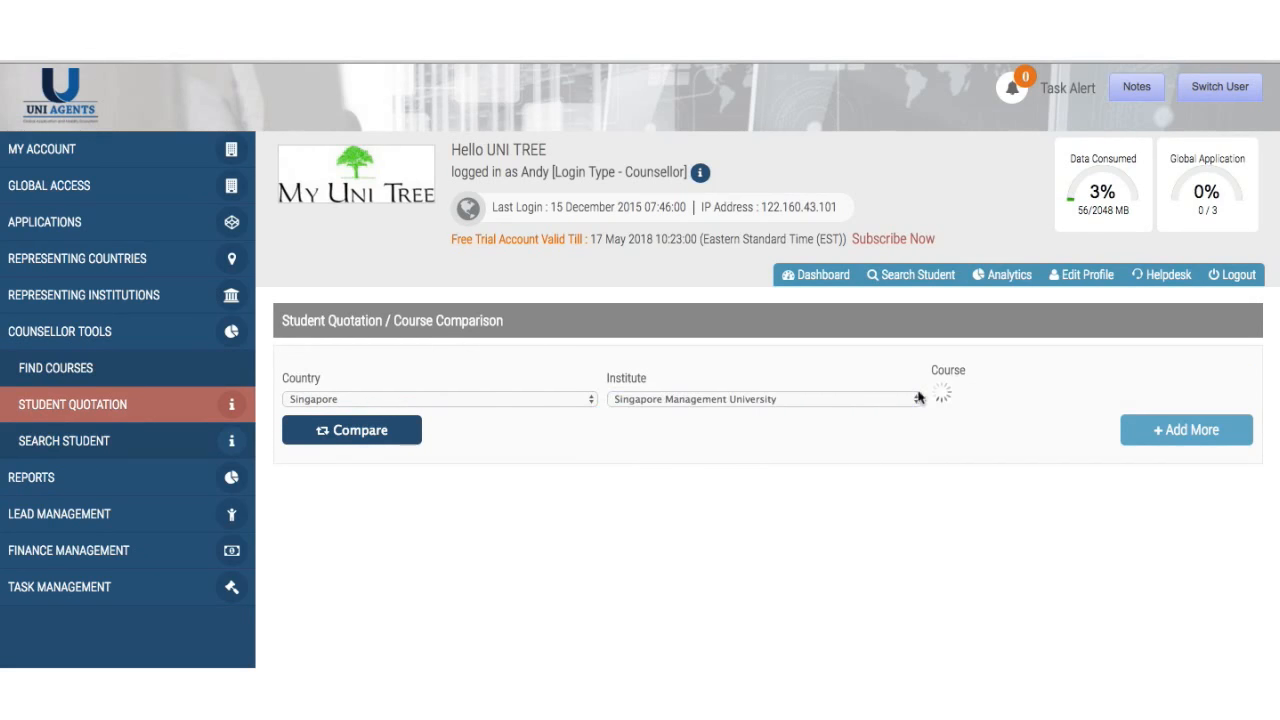
left_click(950, 390)
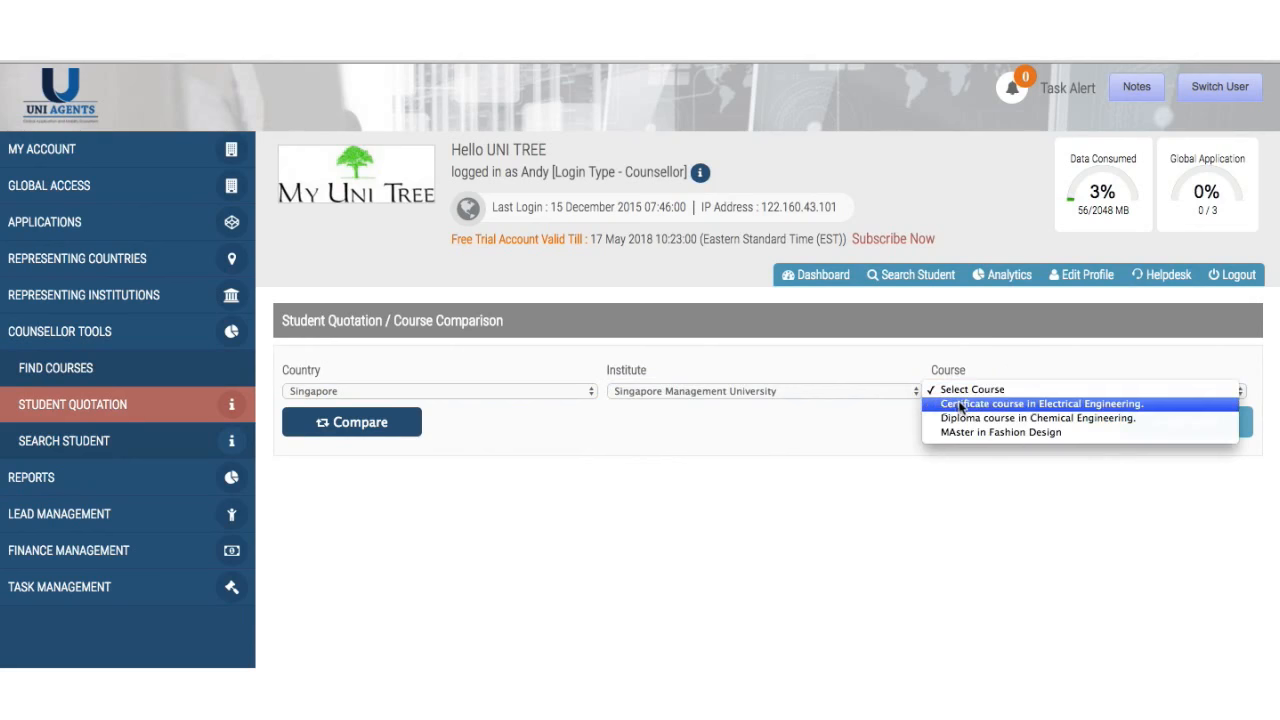
left_click(976, 432)
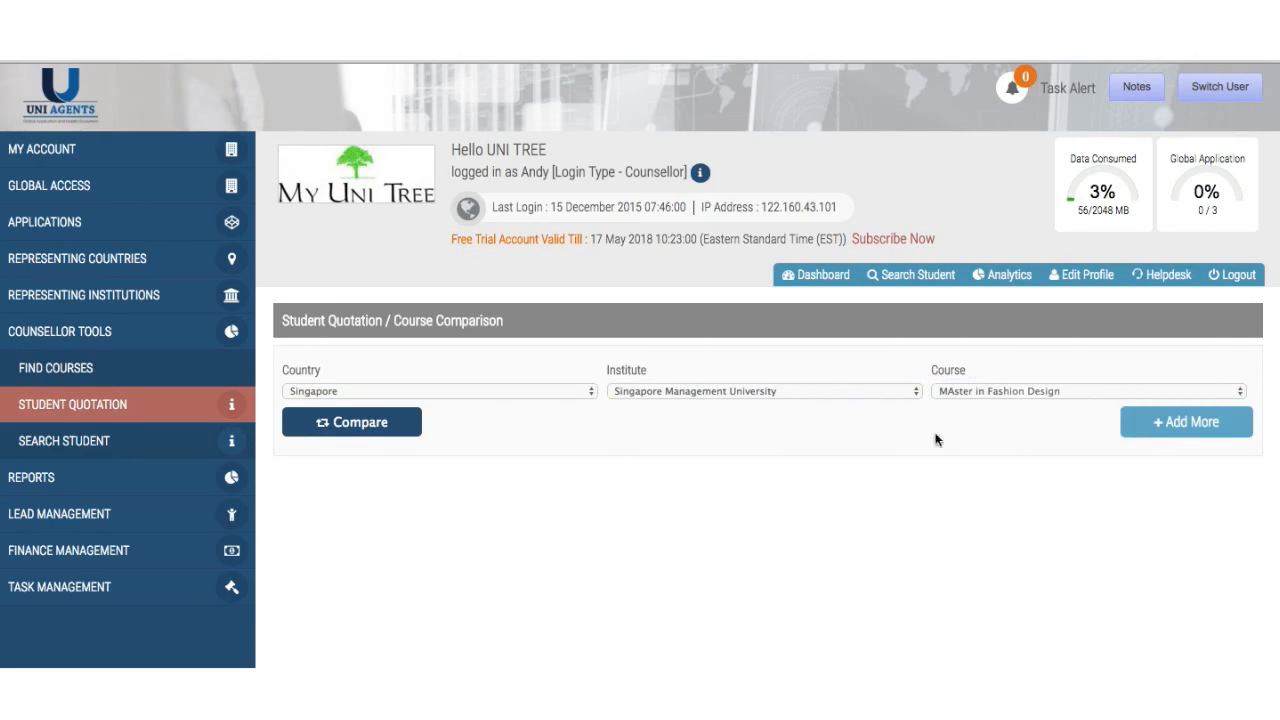
left_click(1238, 424)
- Set the second course to Lincoln University's electronics and communication engineering diploma in New Zealand
left_click(502, 446)
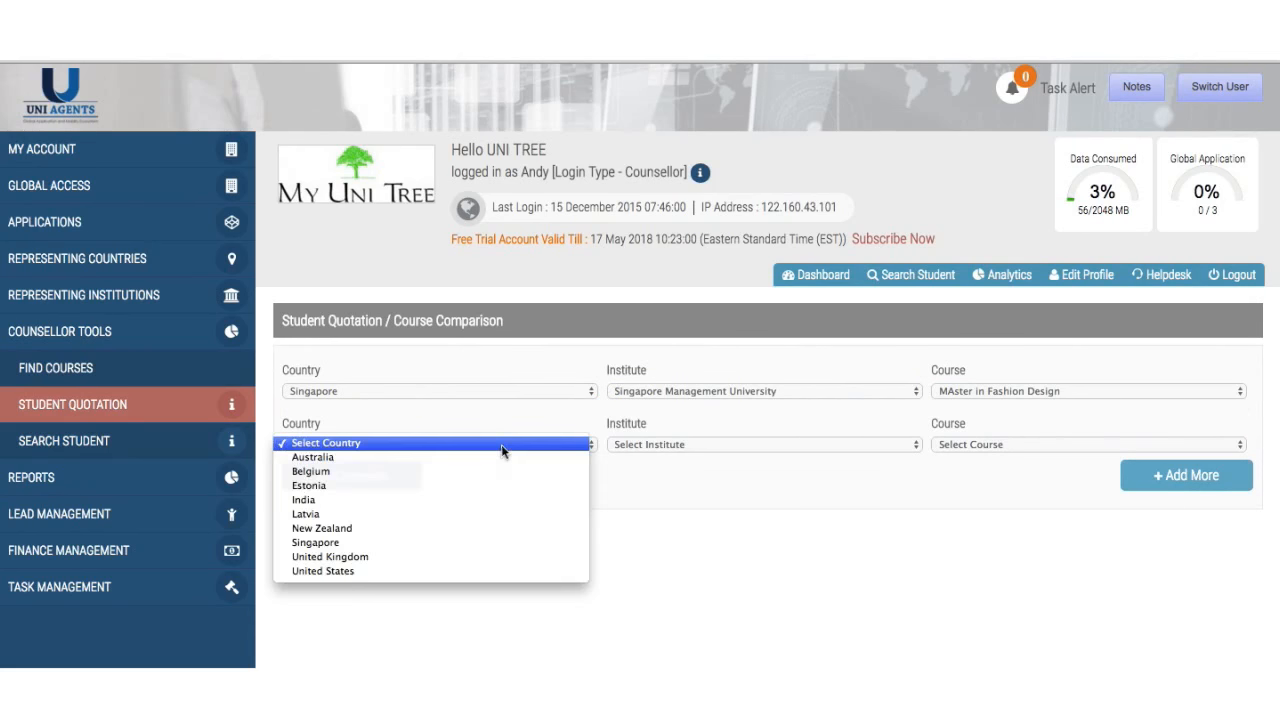
left_click(605, 465)
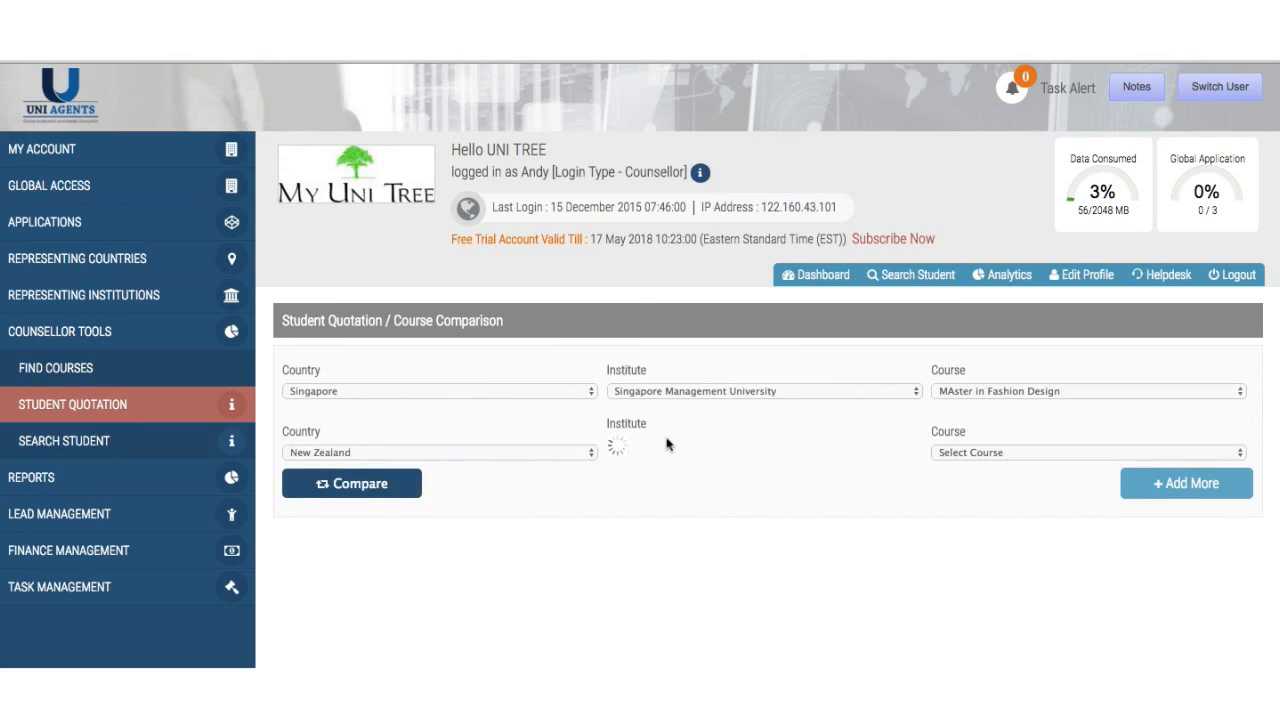
left_click(682, 445)
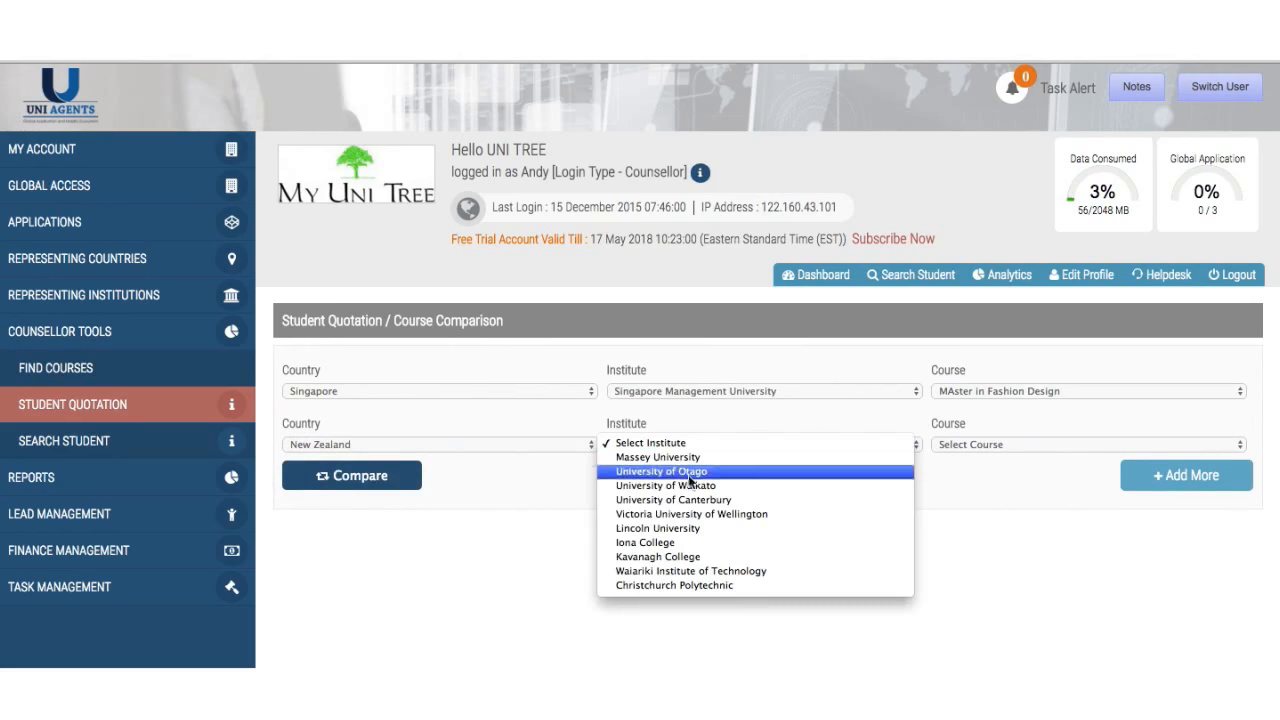
left_click(698, 529)
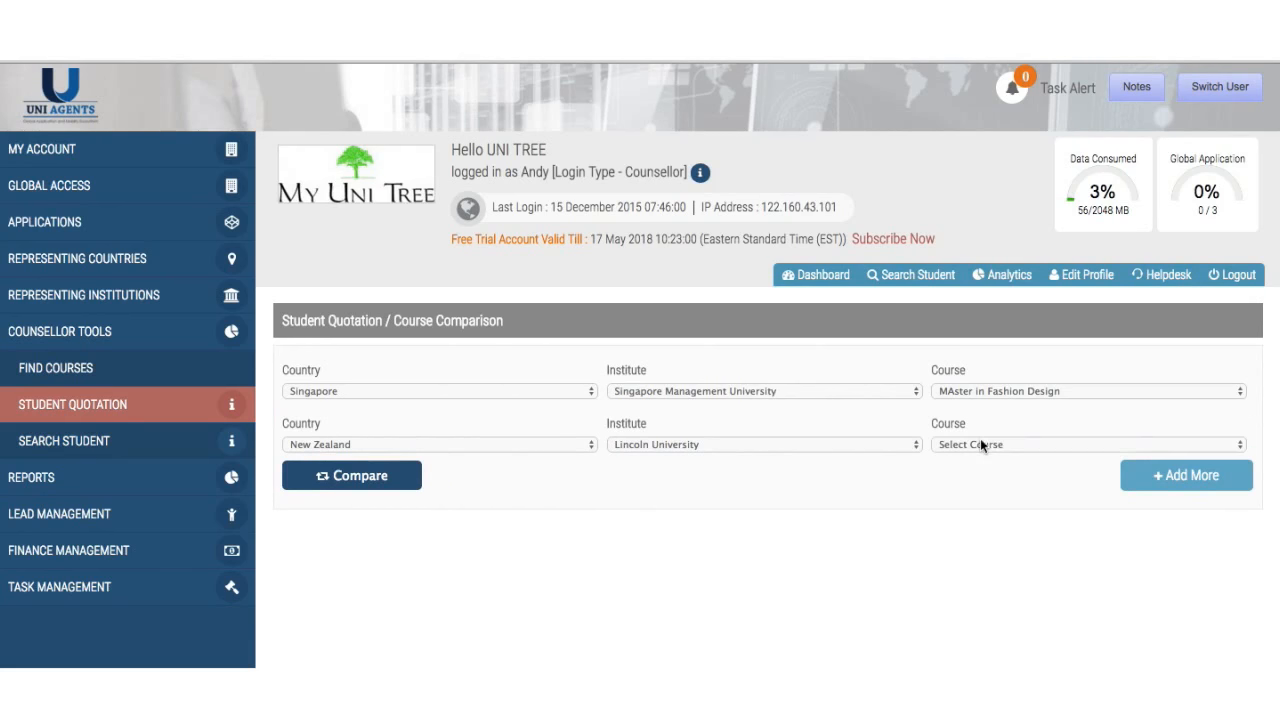
left_click(980, 444)
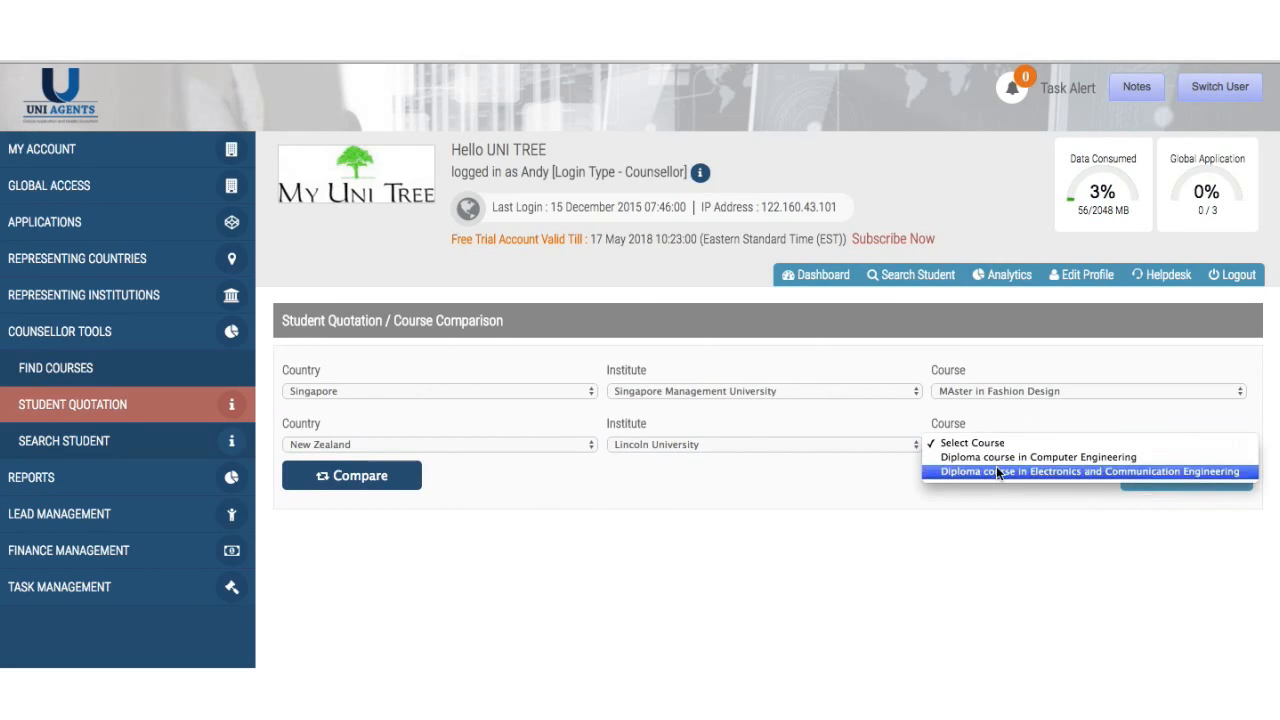
left_click(996, 471)
- Add a third course, Anglia Ruskin University's Master of Science in Mathematics (United Kingdom), and compare
left_click(1123, 485)
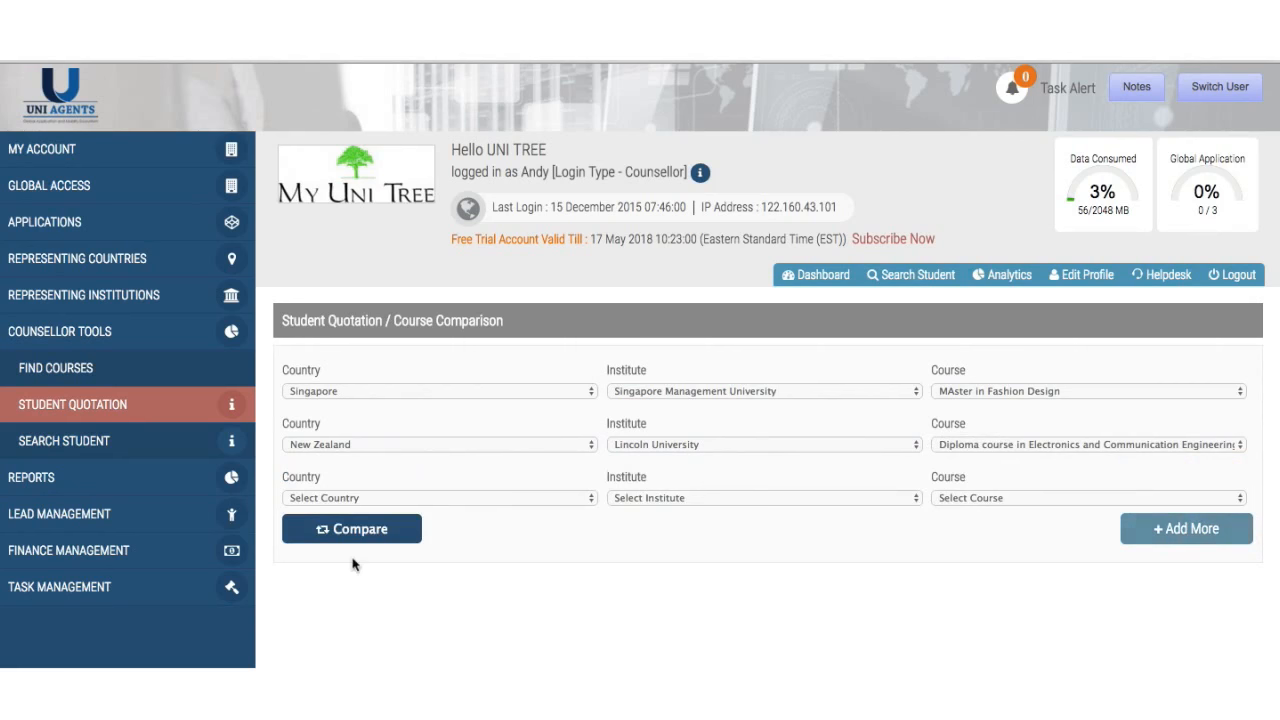
left_click(405, 498)
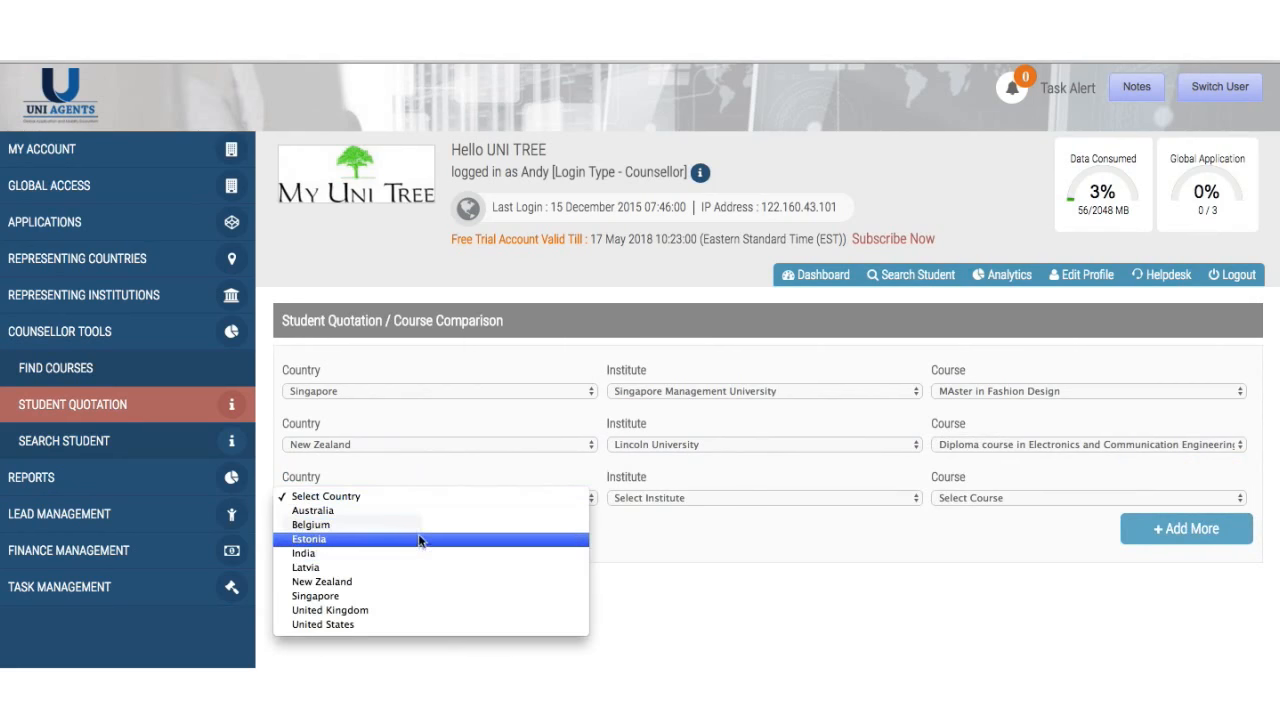
left_click(394, 611)
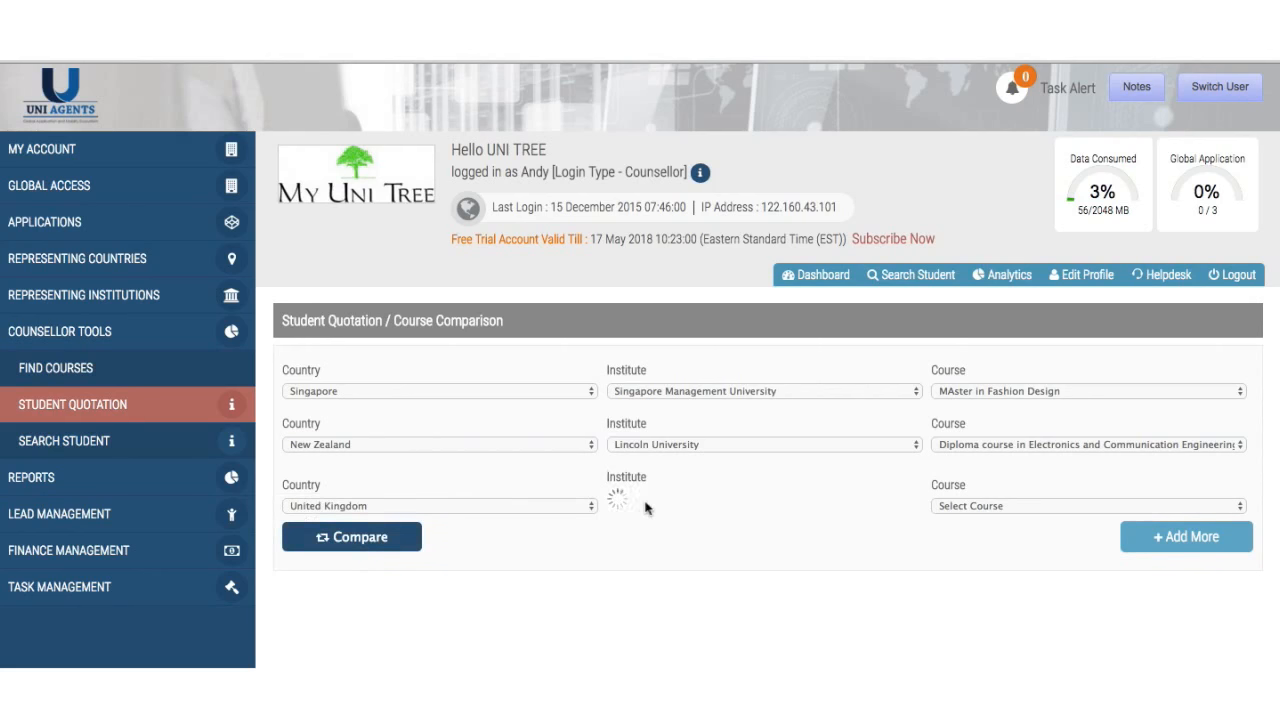
left_click(646, 508)
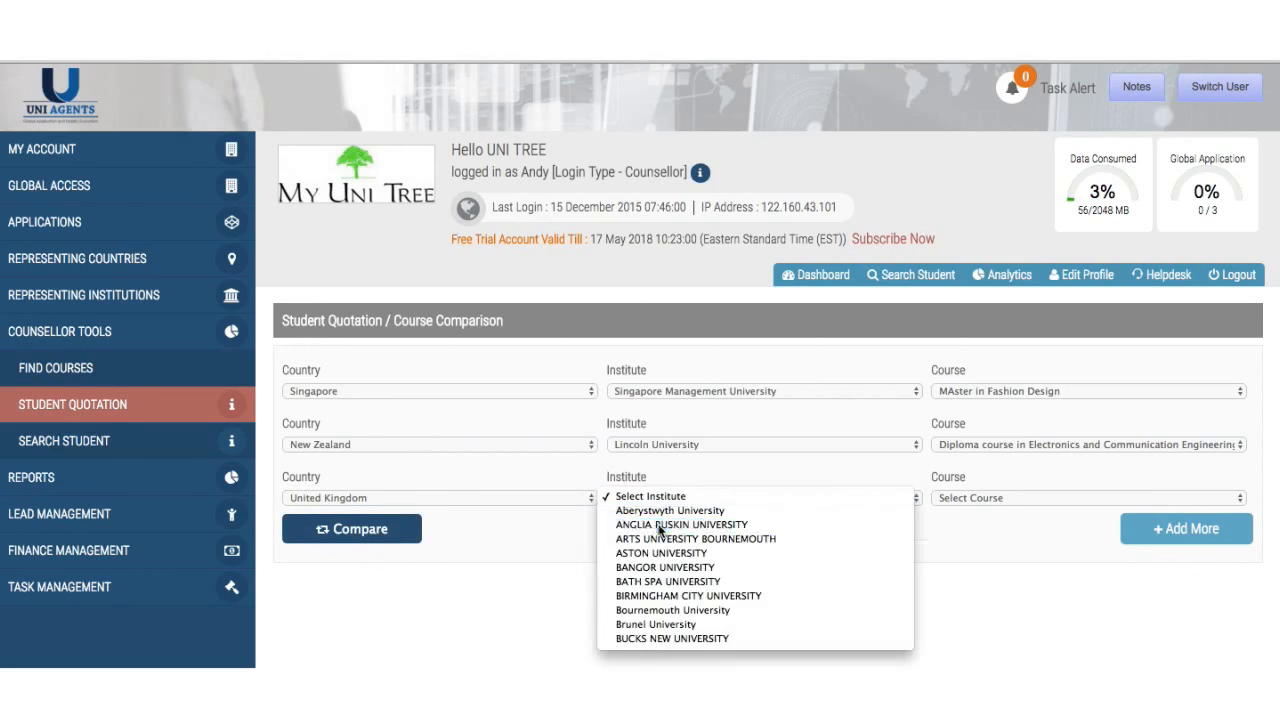
left_click(900, 532)
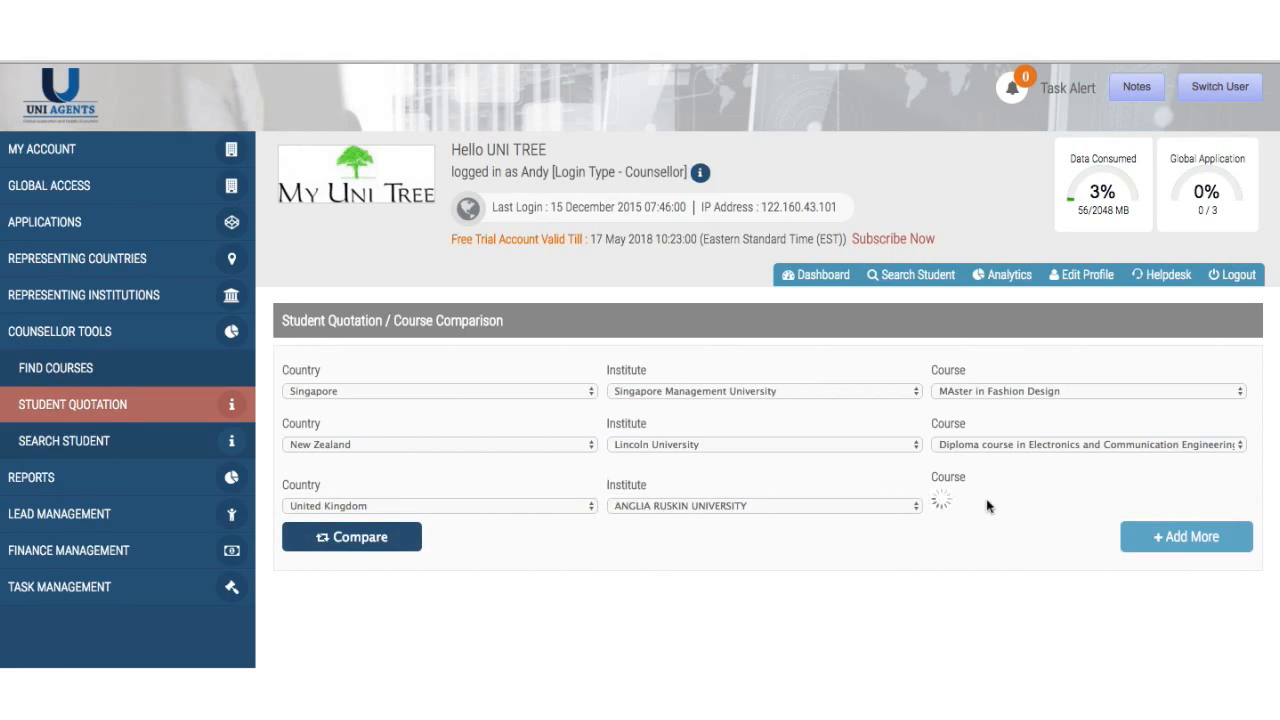
left_click(986, 498)
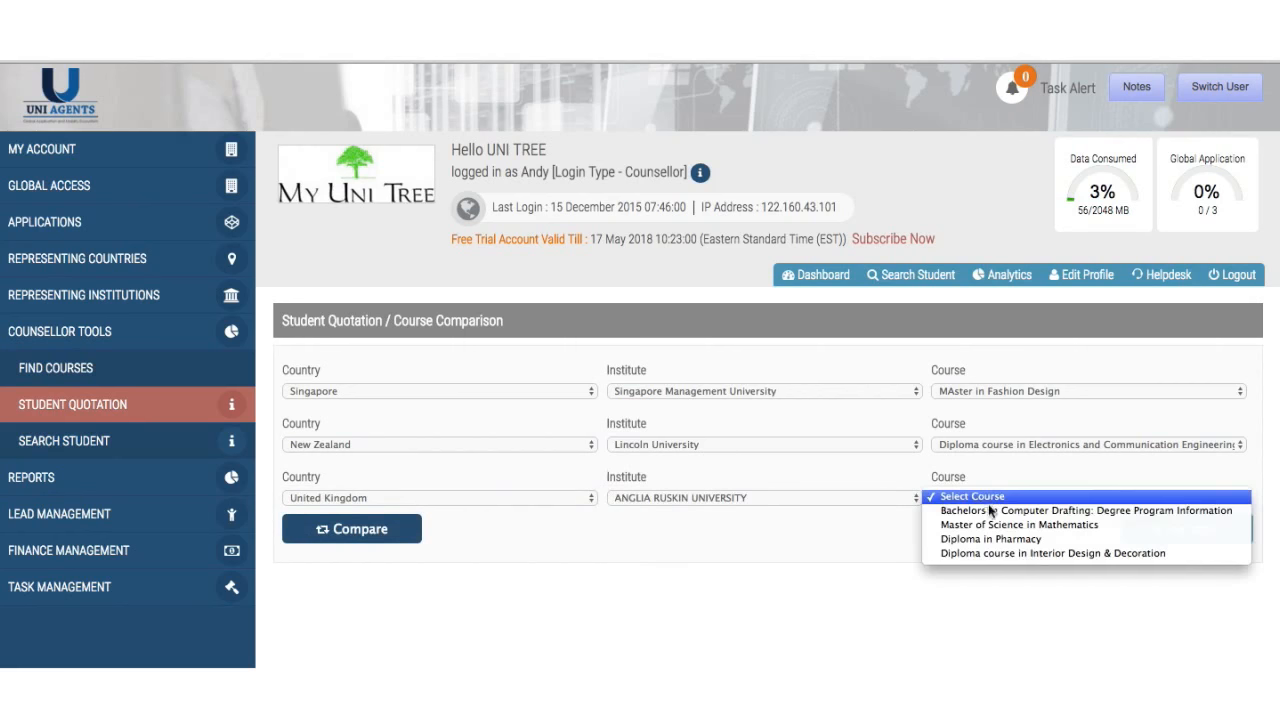
left_click(998, 525)
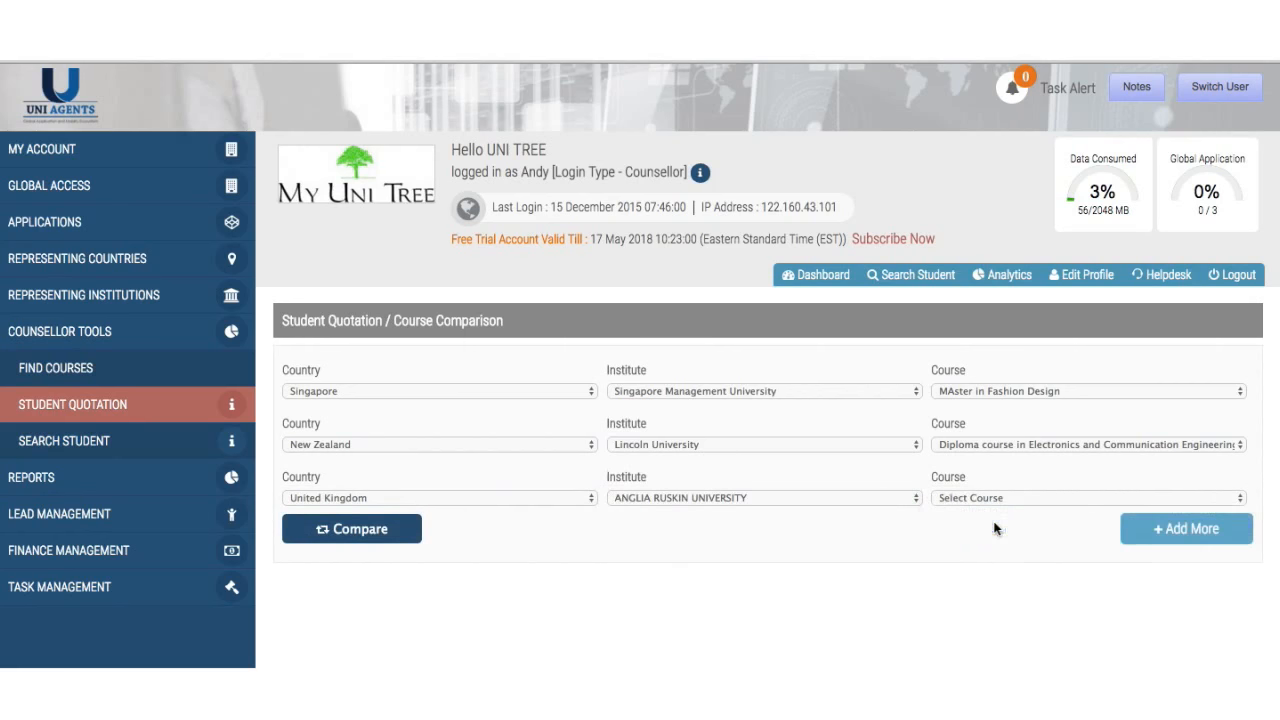
left_click(406, 531)
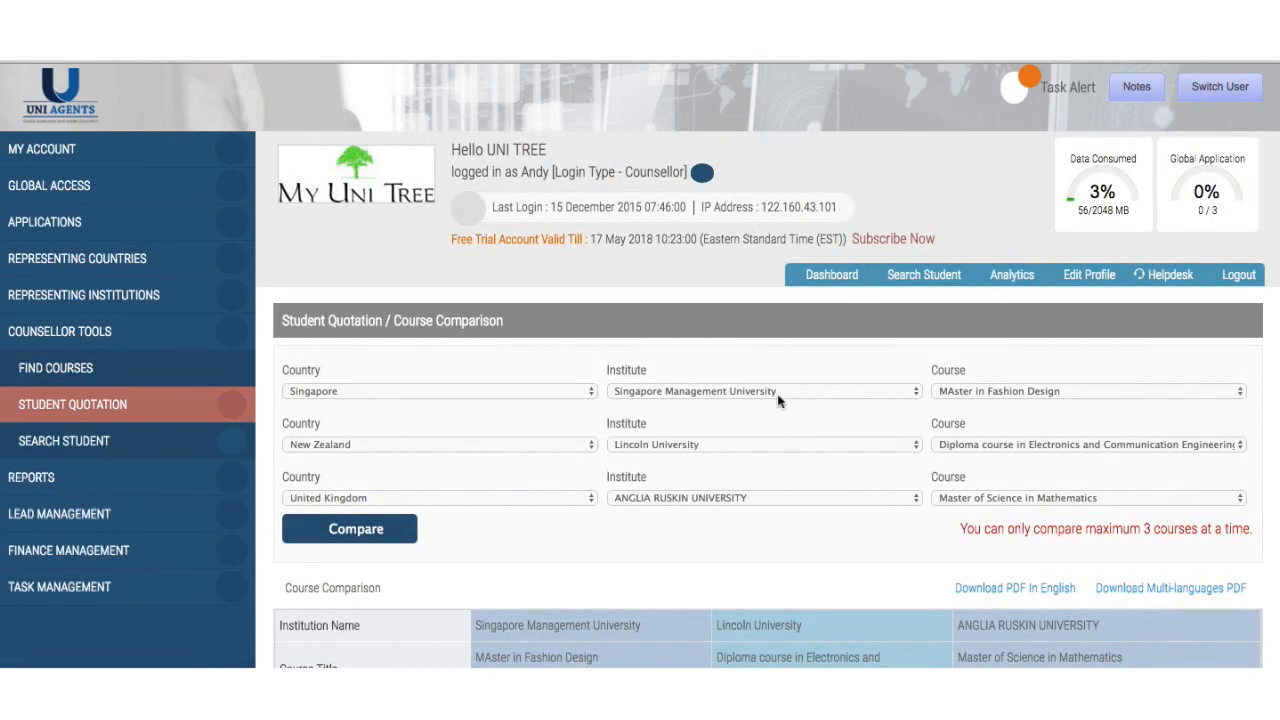
- Scroll through the side-by-side table of fees, duration, level and eligibility for the three courses
scroll(777, 394, "down", 6)
scroll(777, 394, "up", 3)
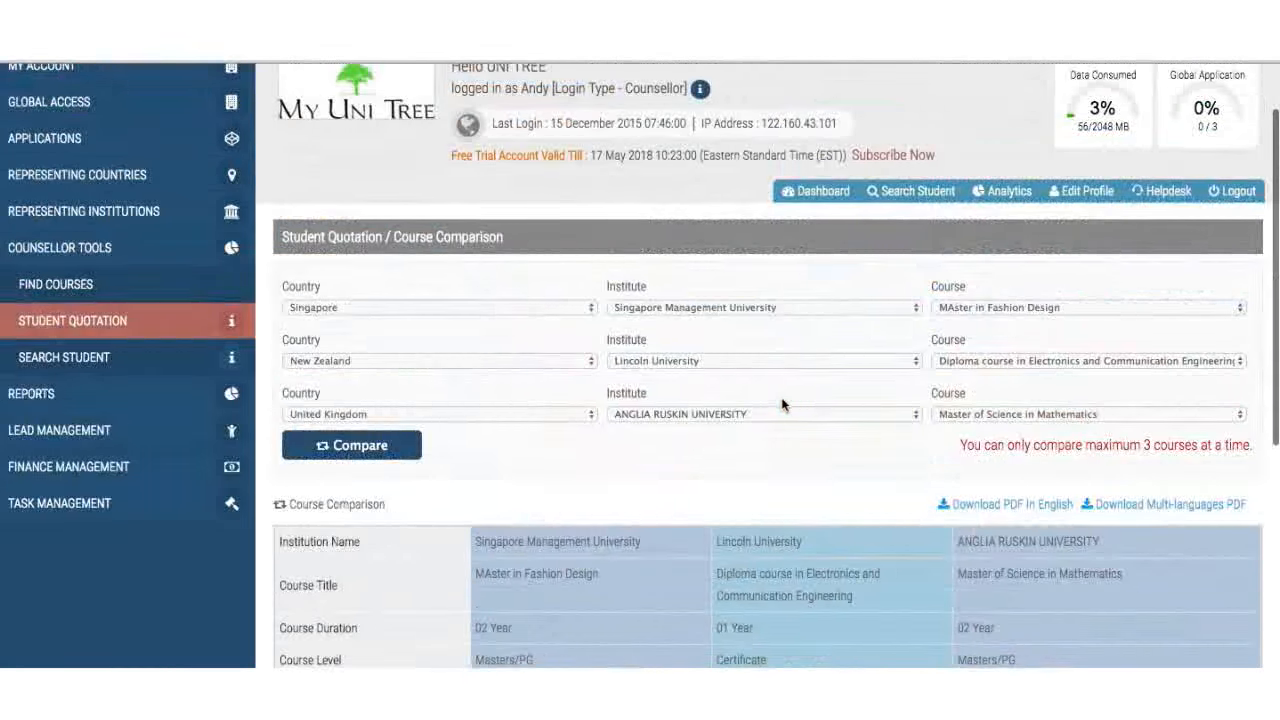
scroll(781, 397, "down", 4)
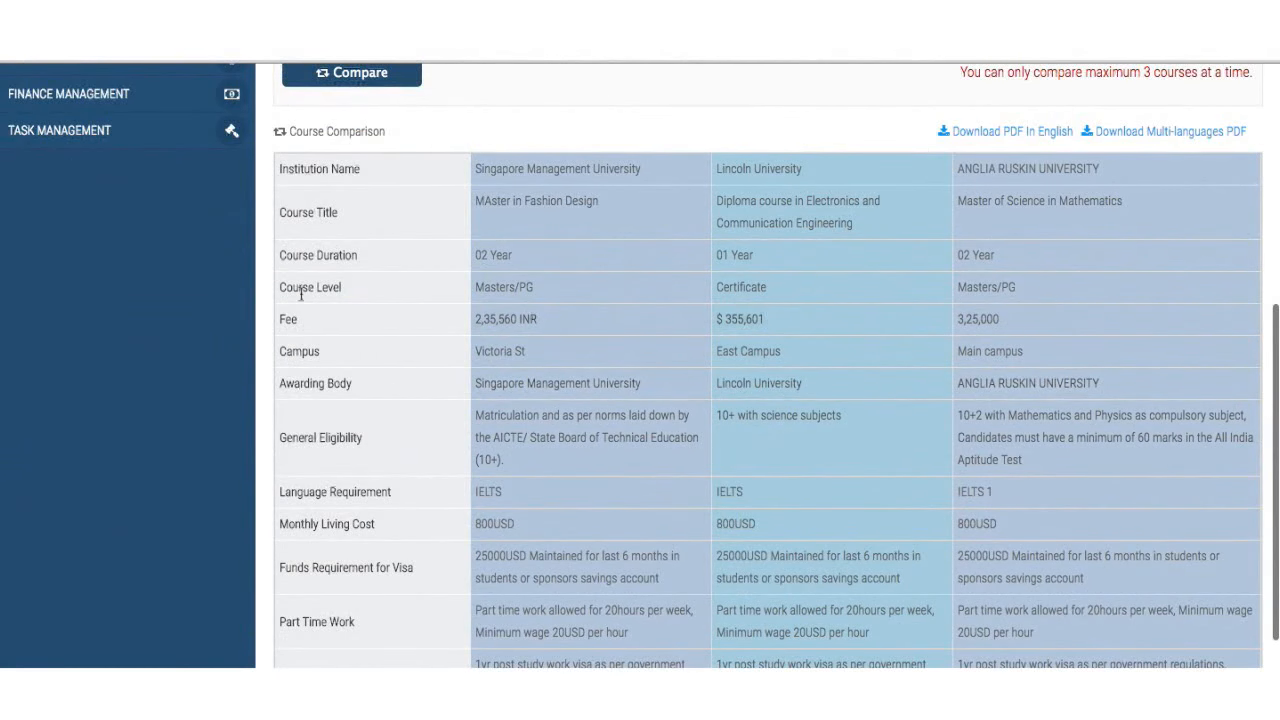
scroll(409, 465, "down", 2)
scroll(409, 465, "down", 1)
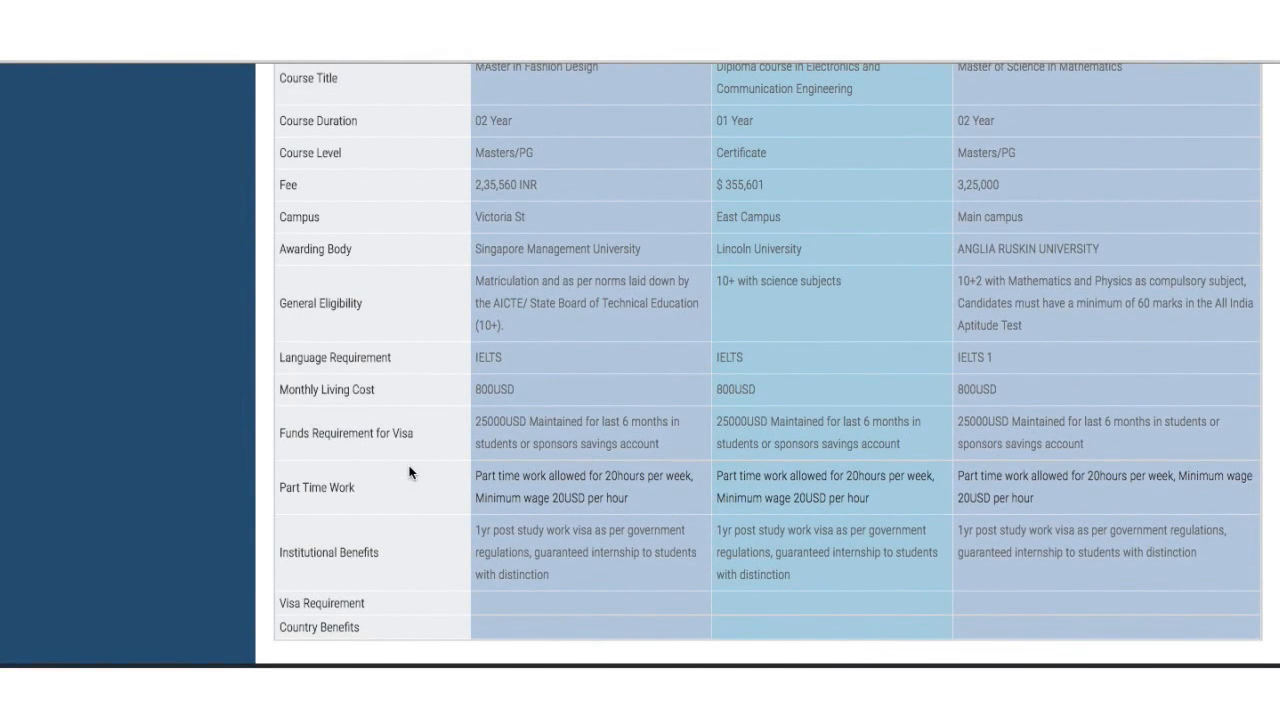
scroll(409, 472, "down", 1)
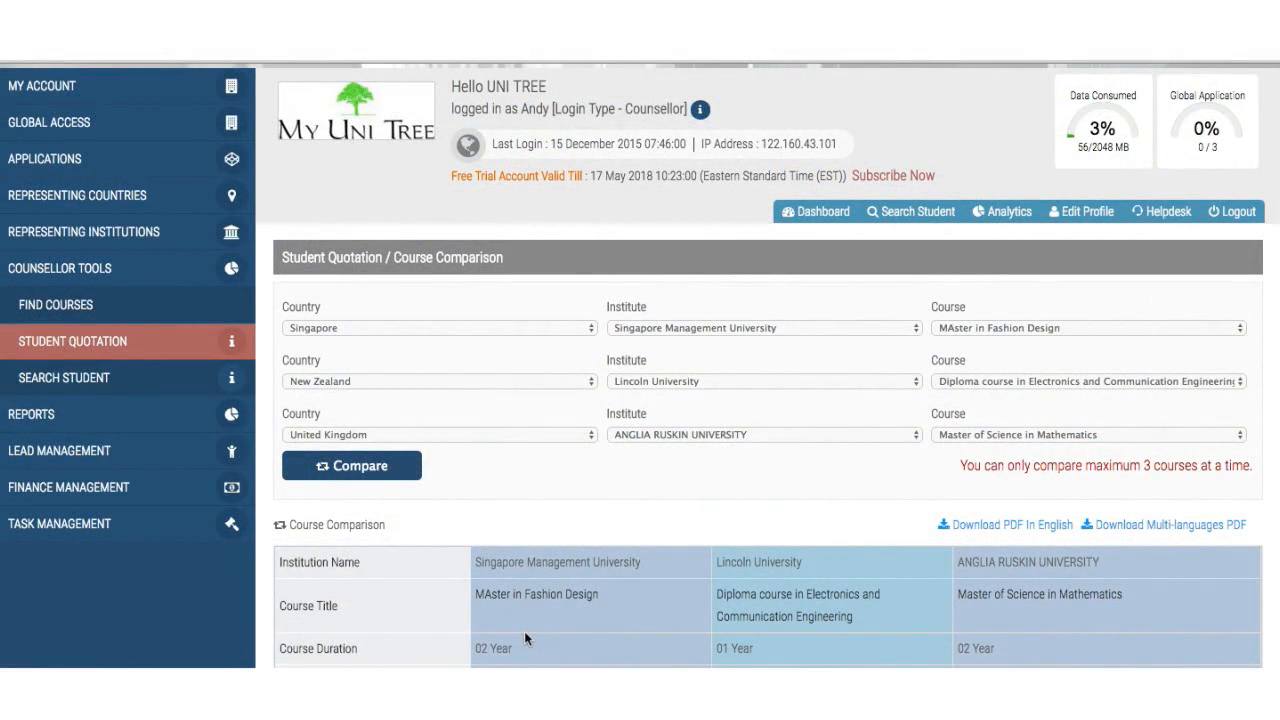
scroll(526, 631, "down", 1)
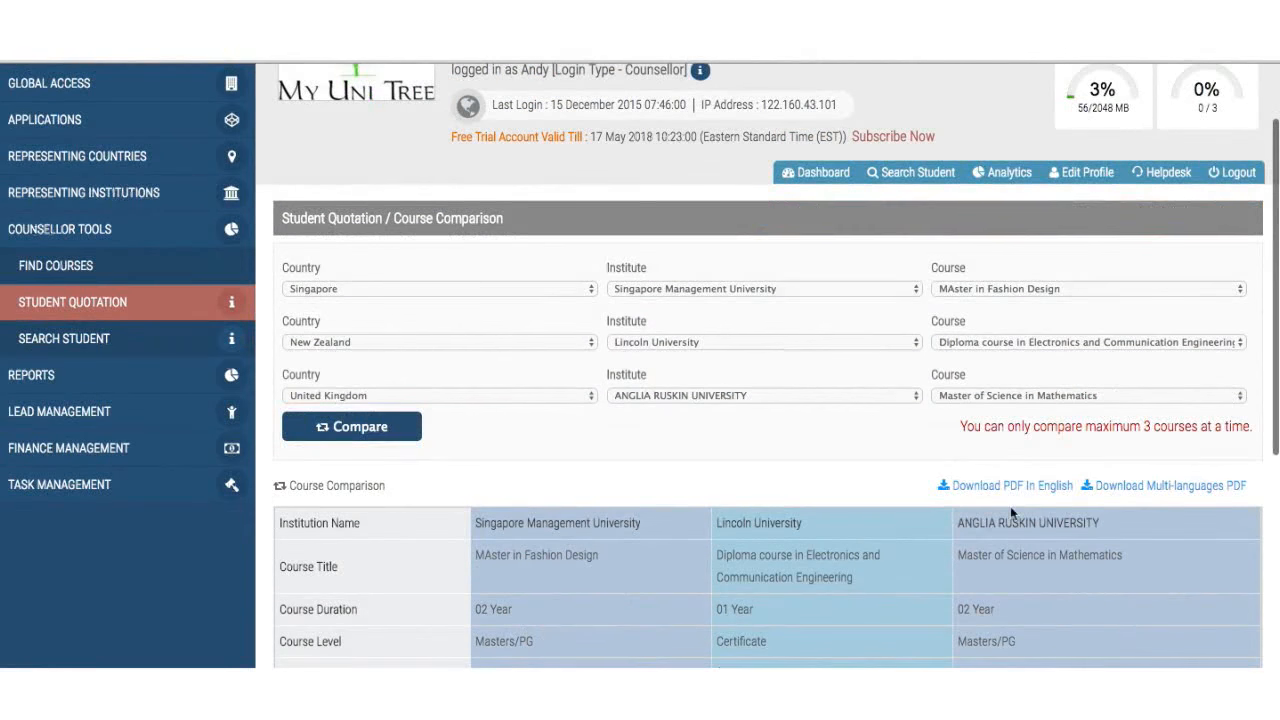
- Generate the three-course comparison as an English PDF quotation and scroll through it
left_click(1039, 495)
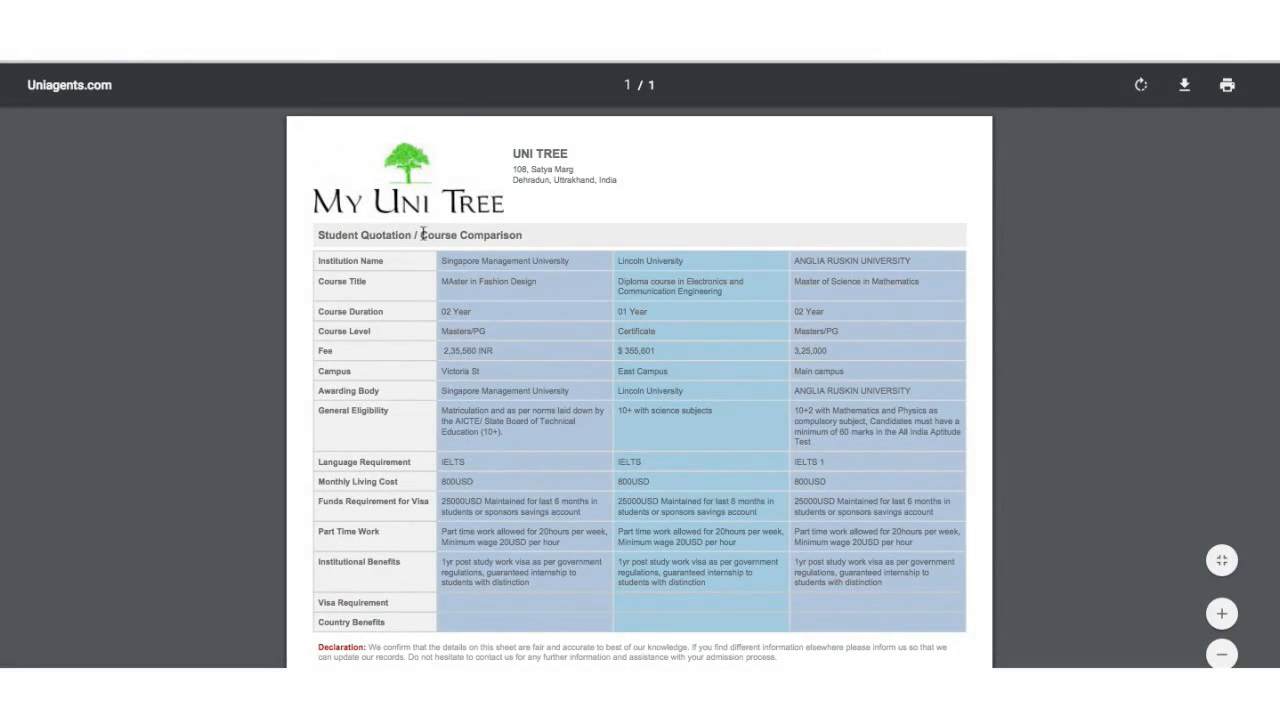
scroll(553, 390, "down", 5)
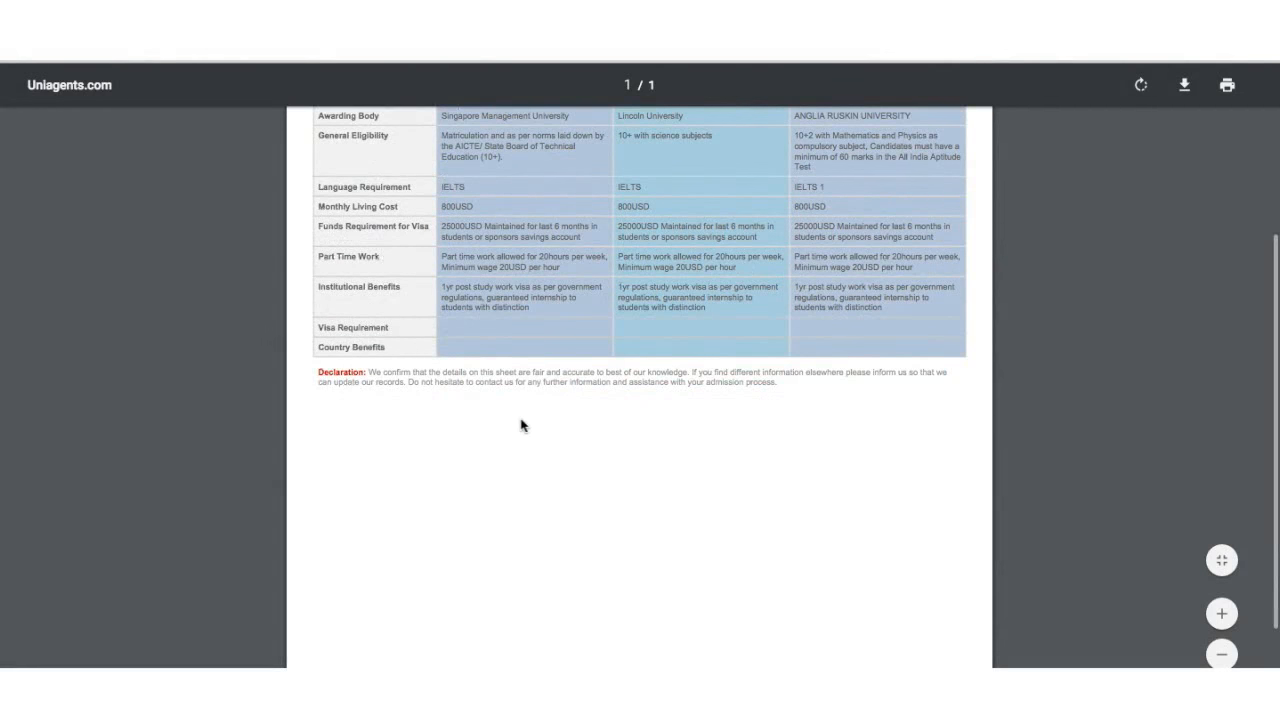
scroll(520, 425, "up", 5)
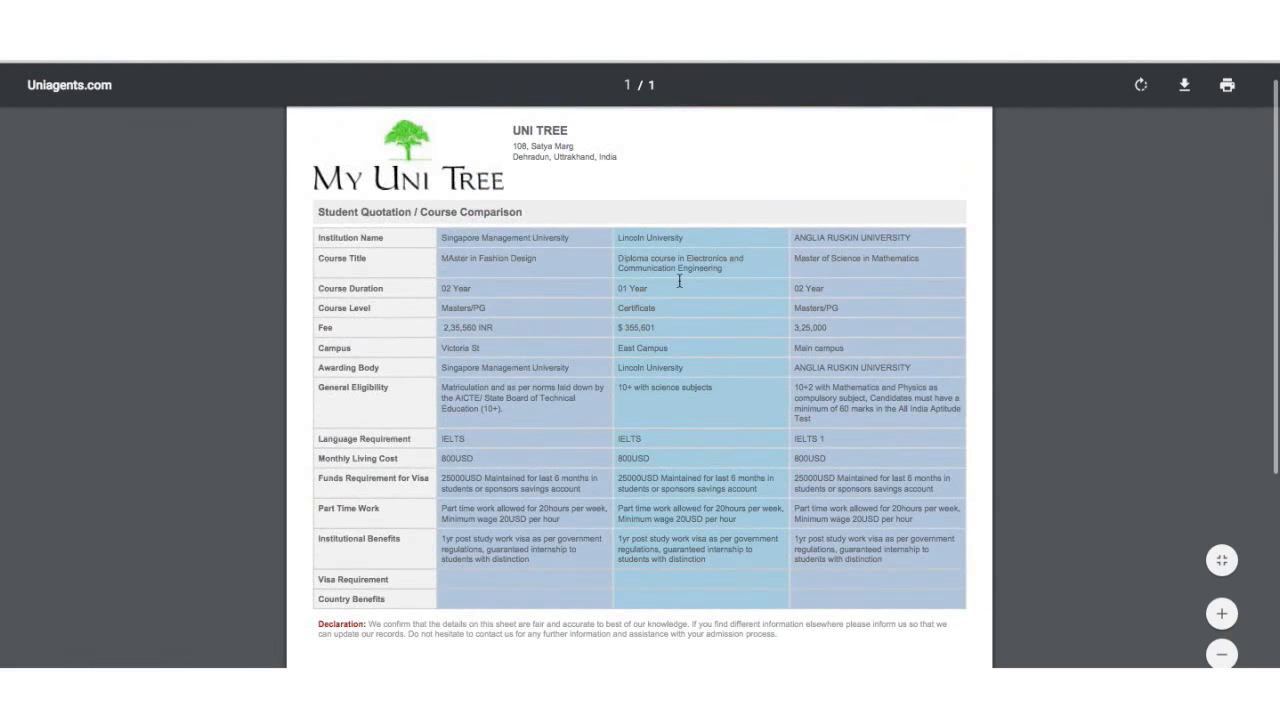
scroll(874, 561, "down", 5)
scroll(874, 561, "up", 5)
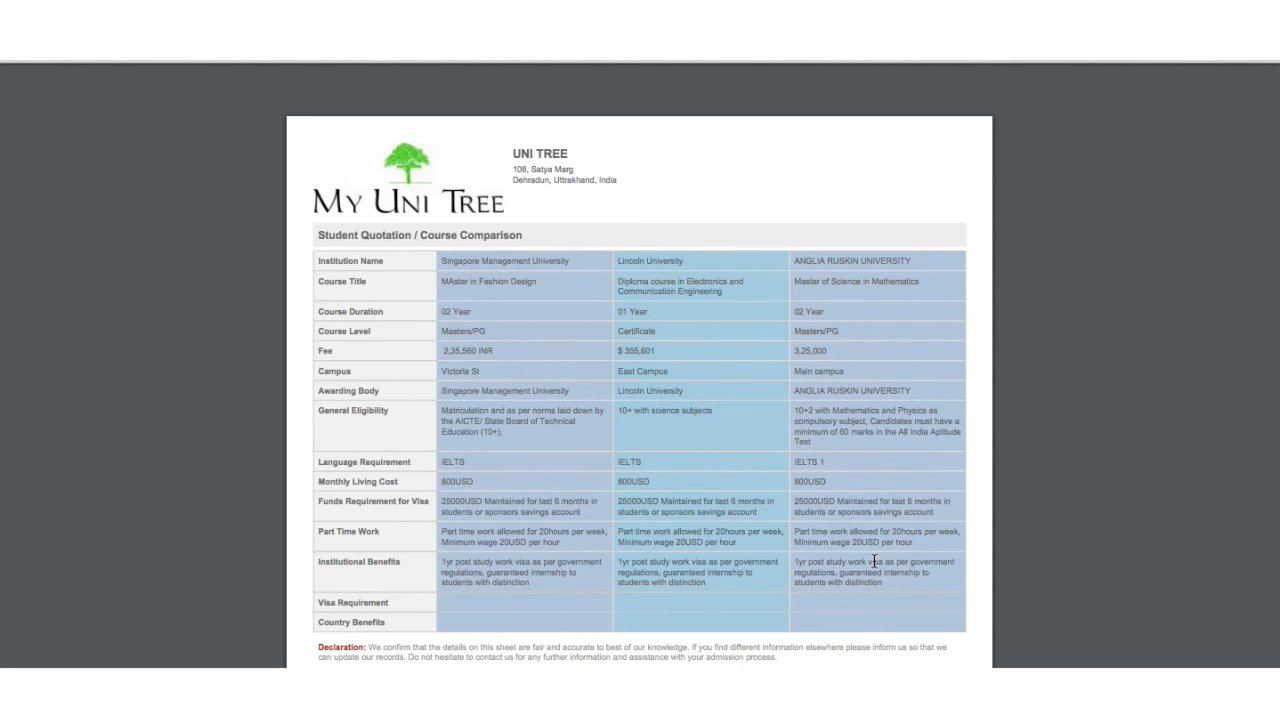
scroll(874, 561, "down", 2)
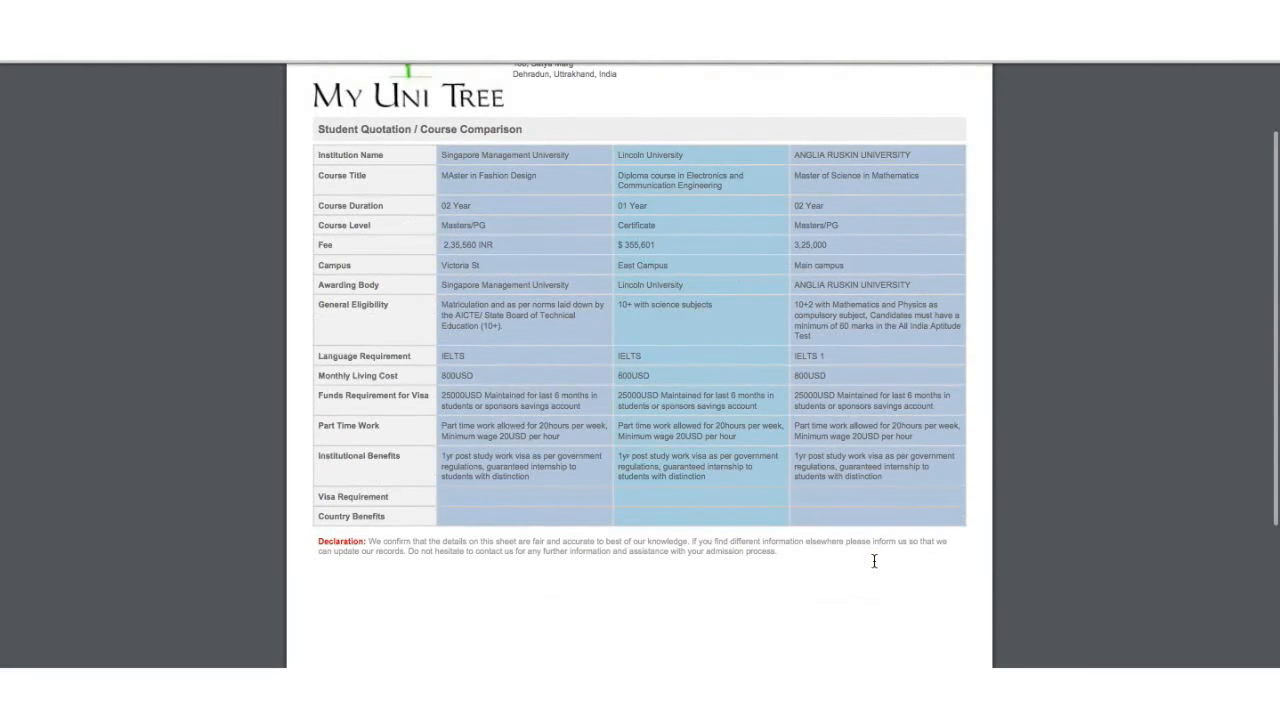
scroll(874, 561, "up", 2)
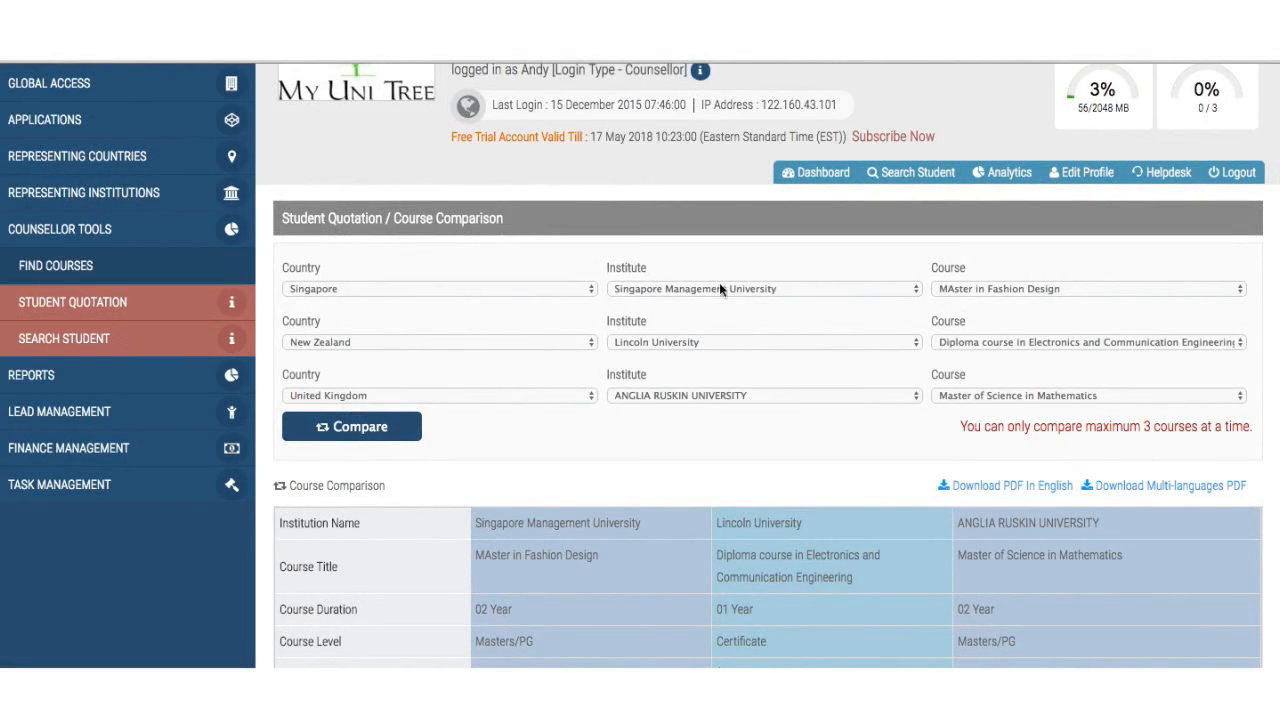
- Search students by the suggested first name, finding 2 applications and 1 lead
left_click(209, 337)
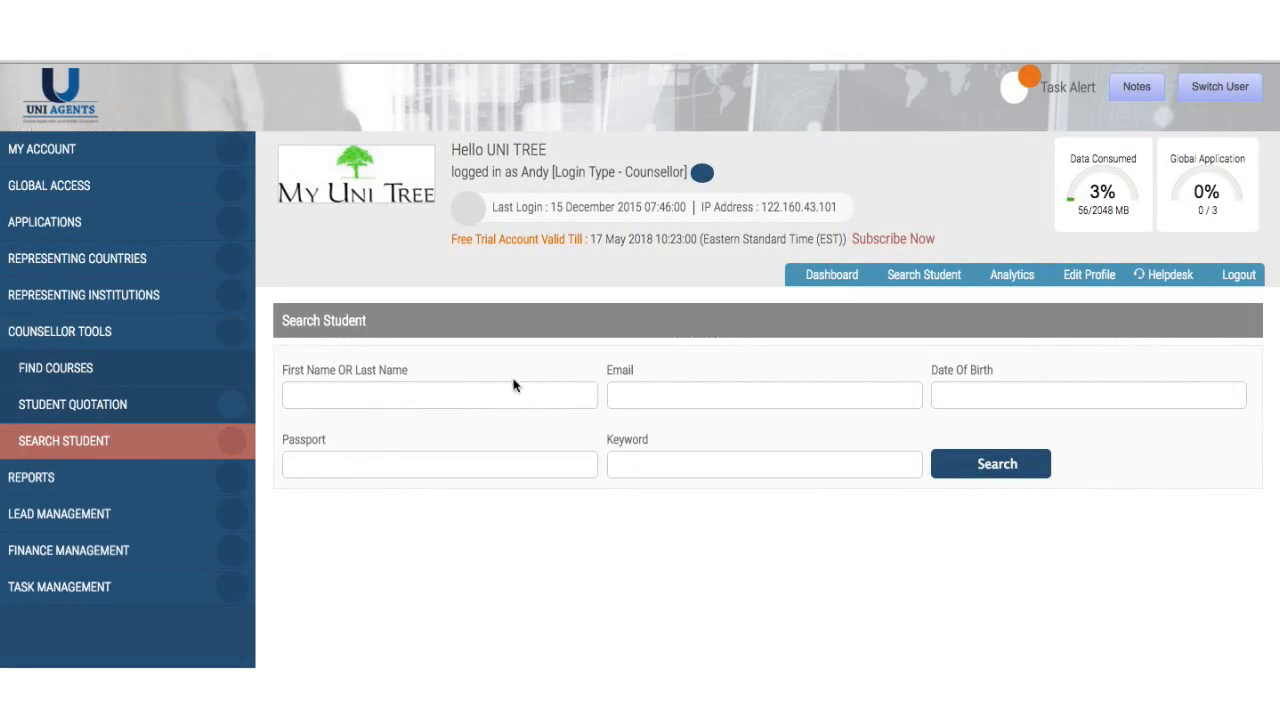
type("ko")
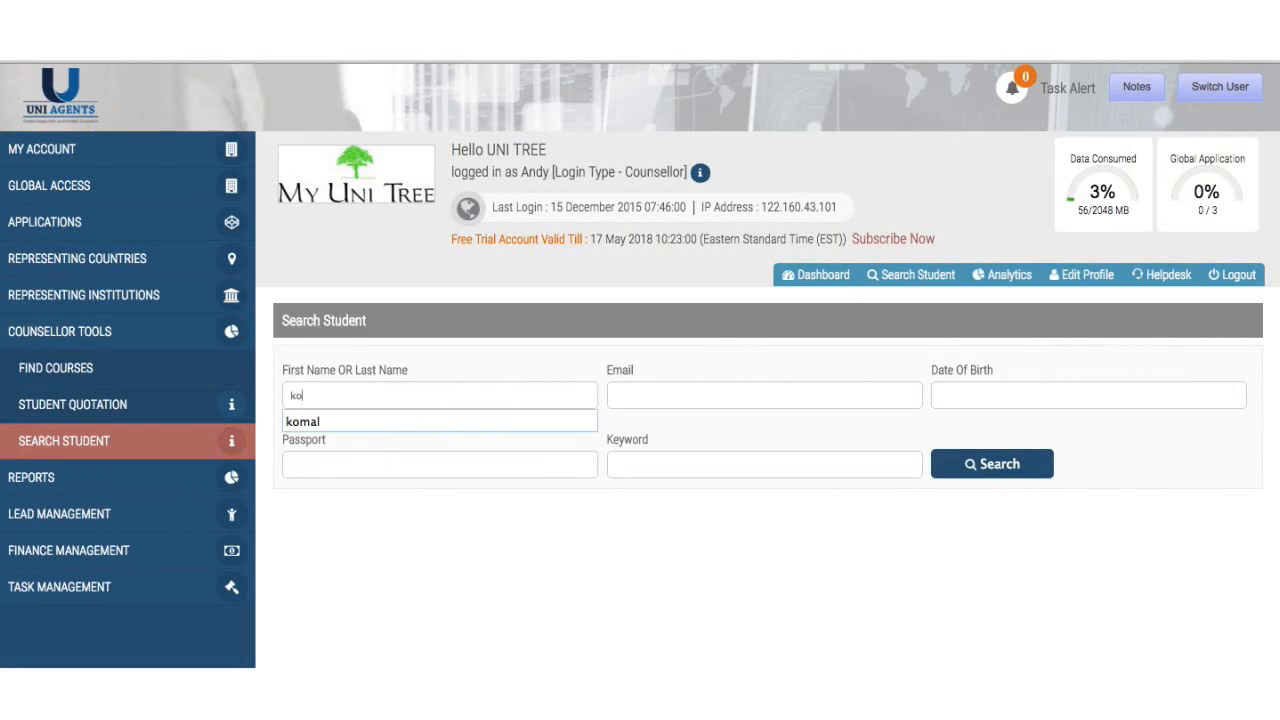
key("Down")
key("Return")
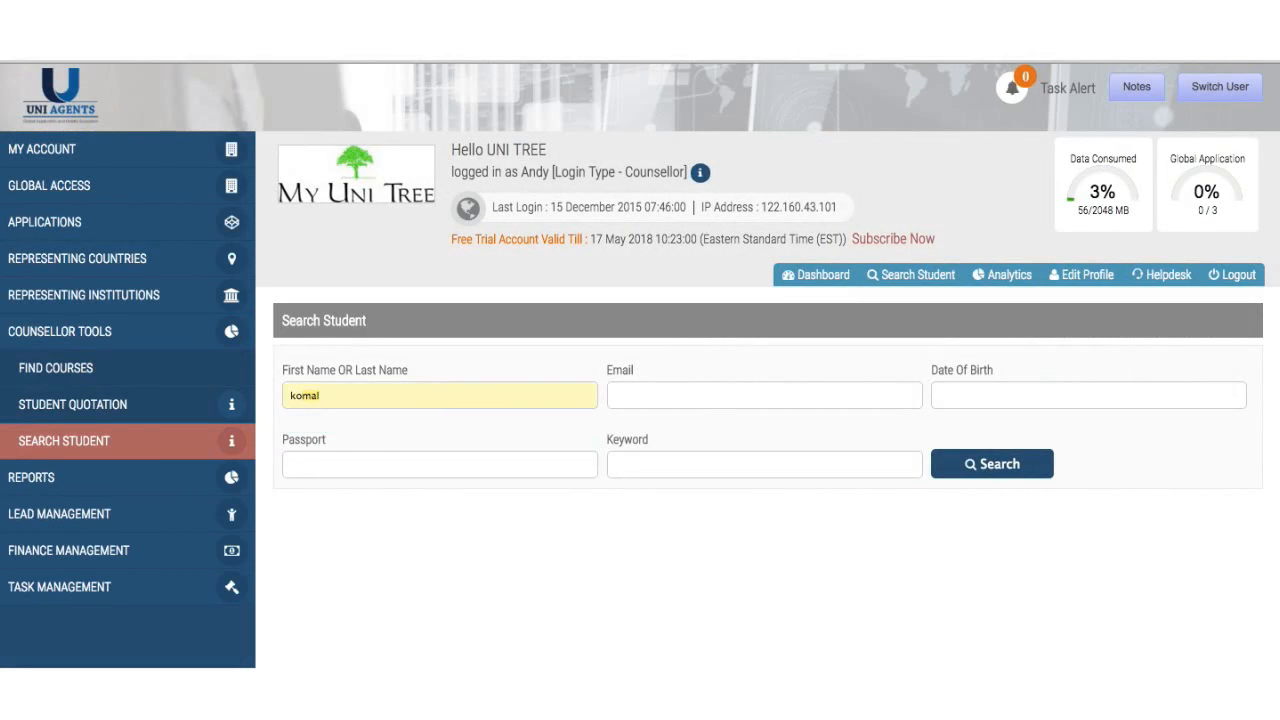
left_click(1022, 466)
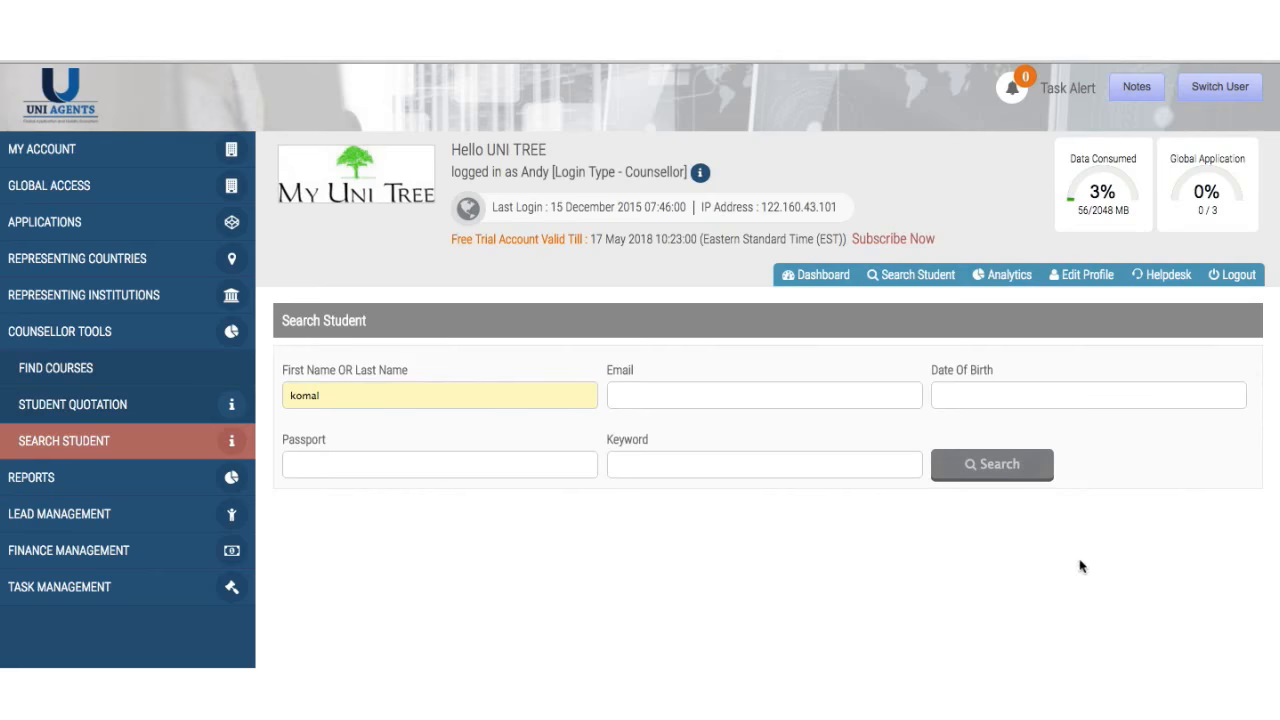
scroll(999, 562, "down", 3)
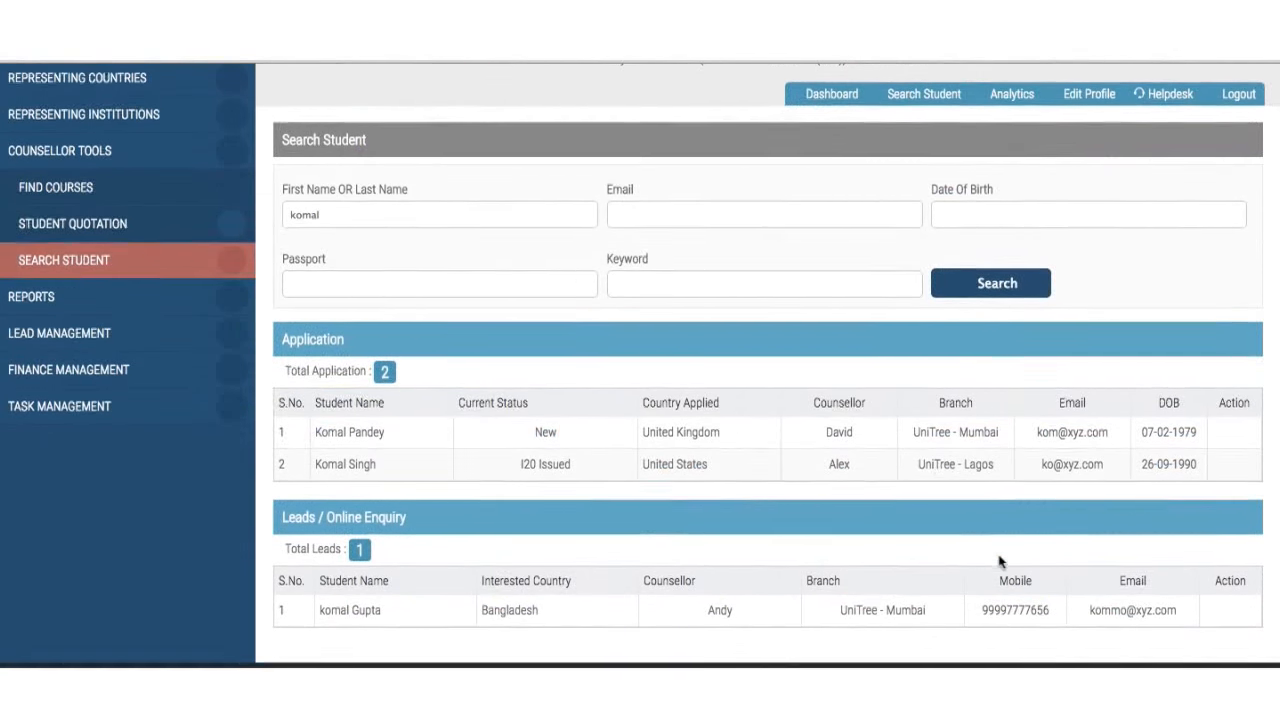
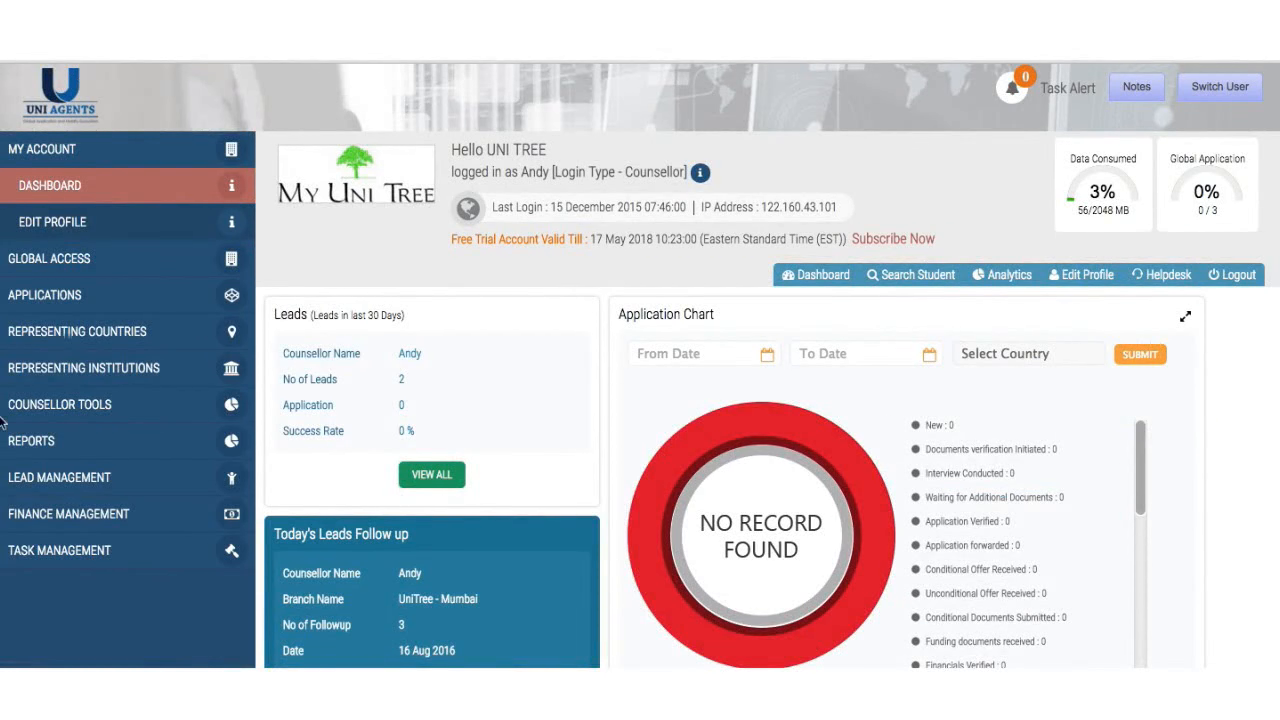
- Open the Add Agency Fee search page from Finance Management in the sidebar
left_click(83, 517)
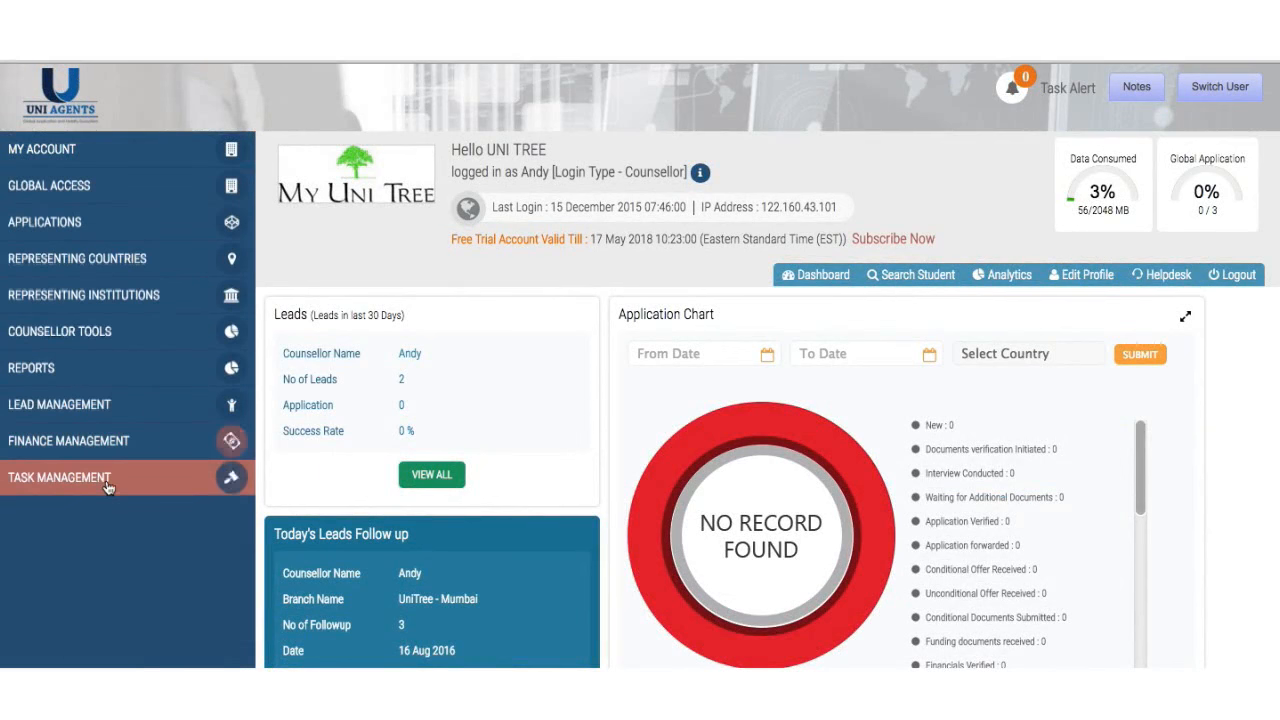
left_click(118, 448)
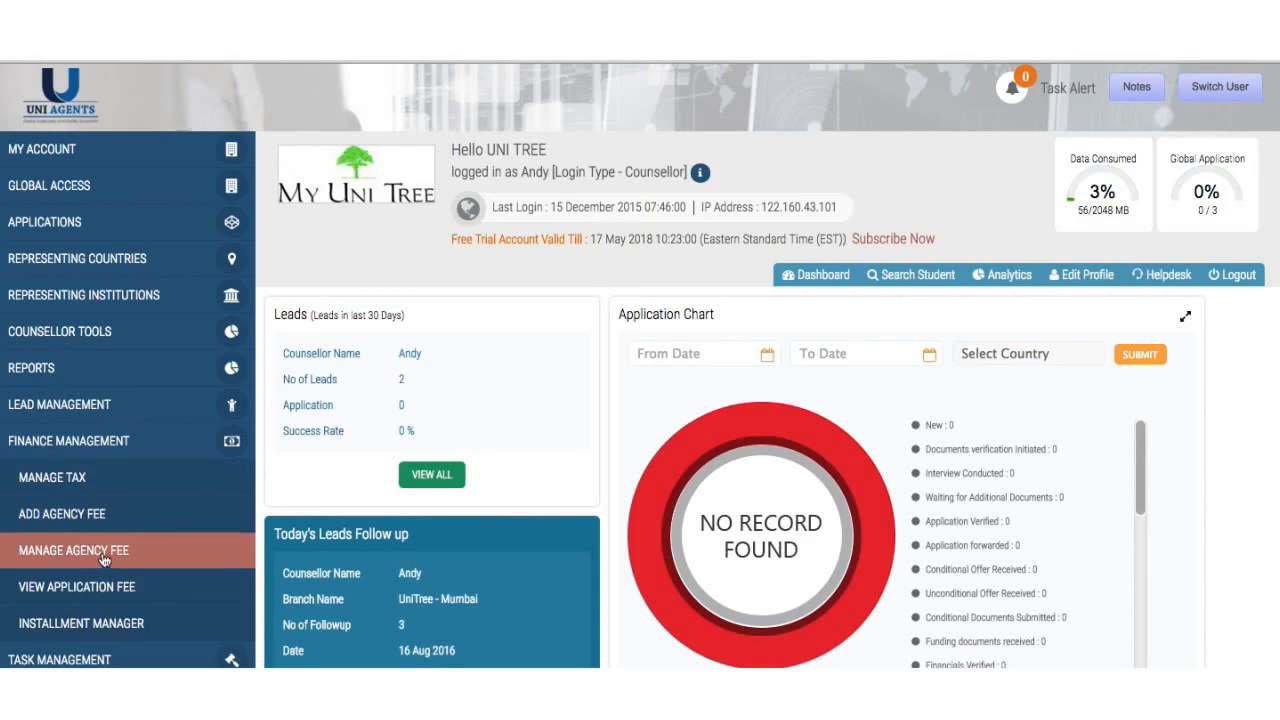
scroll(103, 560, "down", 2)
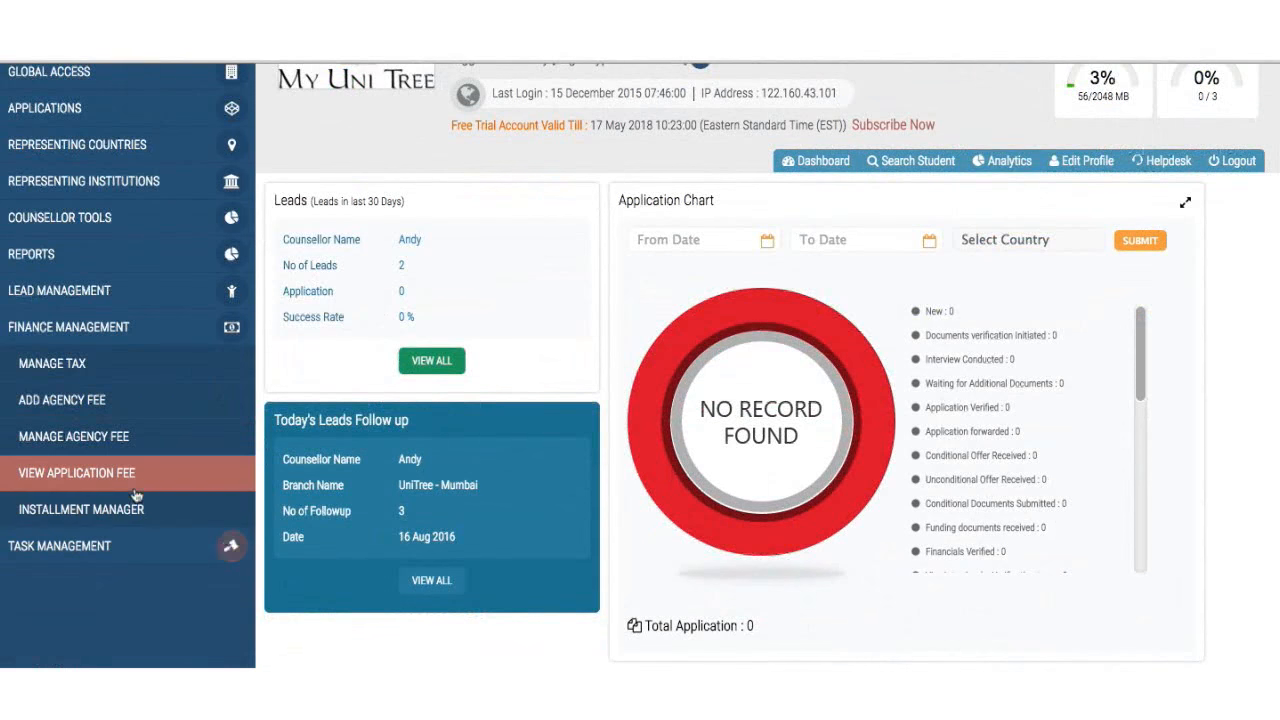
left_click(133, 404)
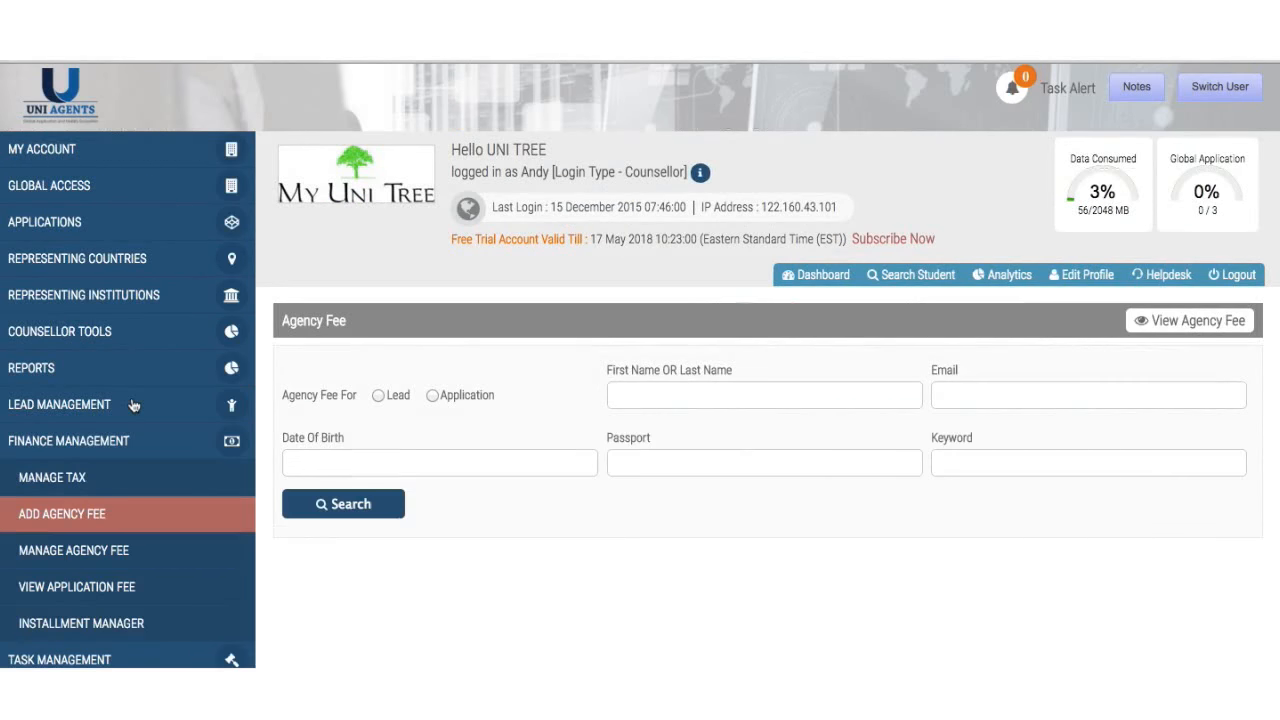
- Find the Bangladesh lead by name, select it, and set the fee category to Visa Counselling
left_click(378, 395)
left_click(654, 395)
type("koma")
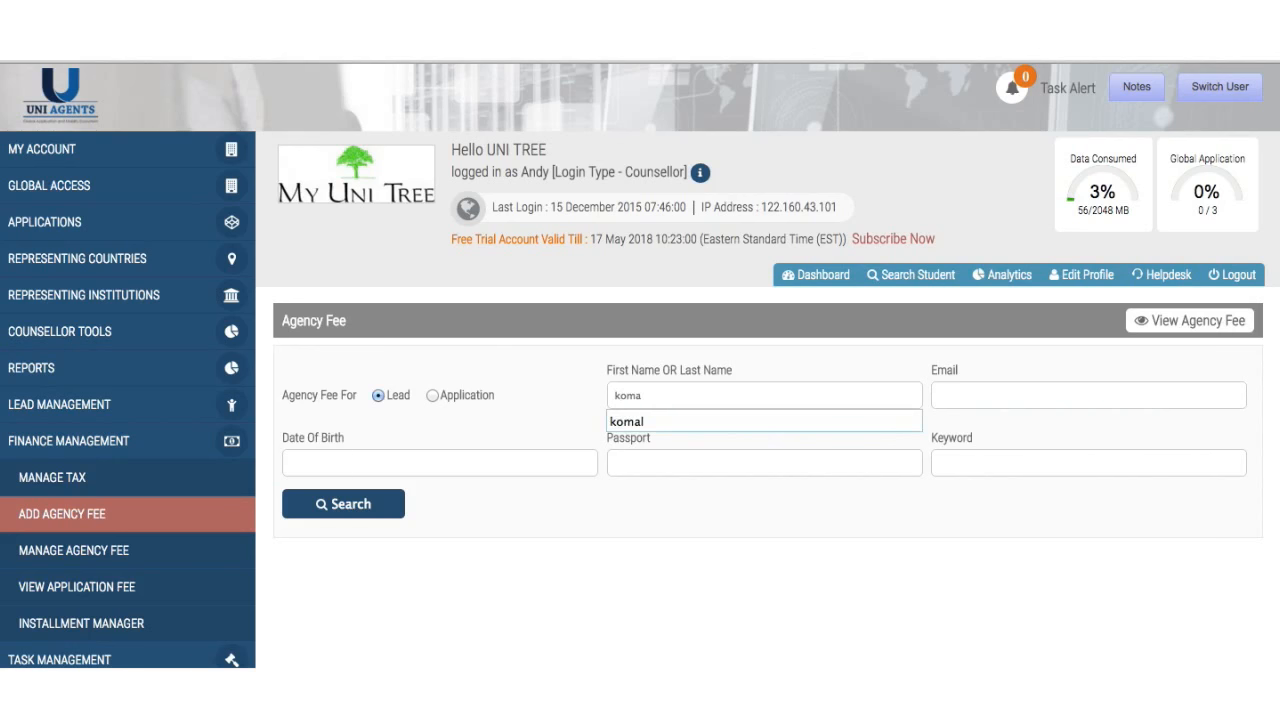
left_click(688, 421)
left_click(342, 512)
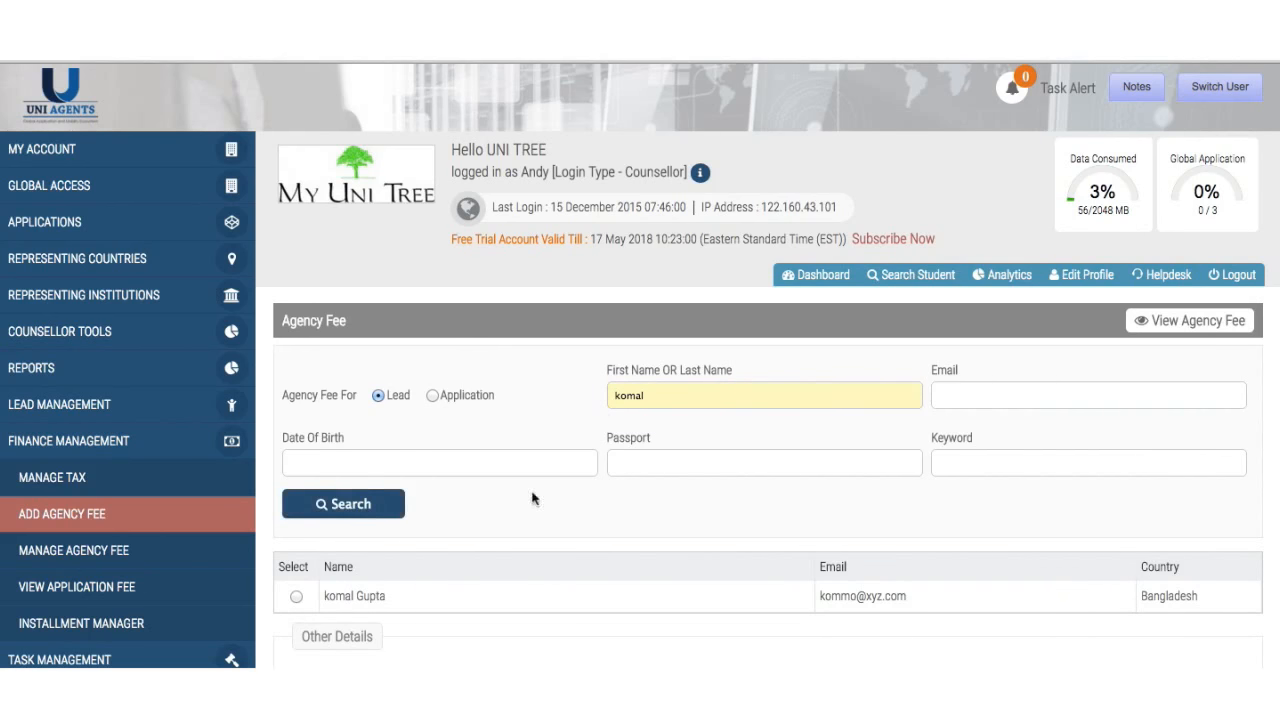
scroll(947, 510, "down", 2)
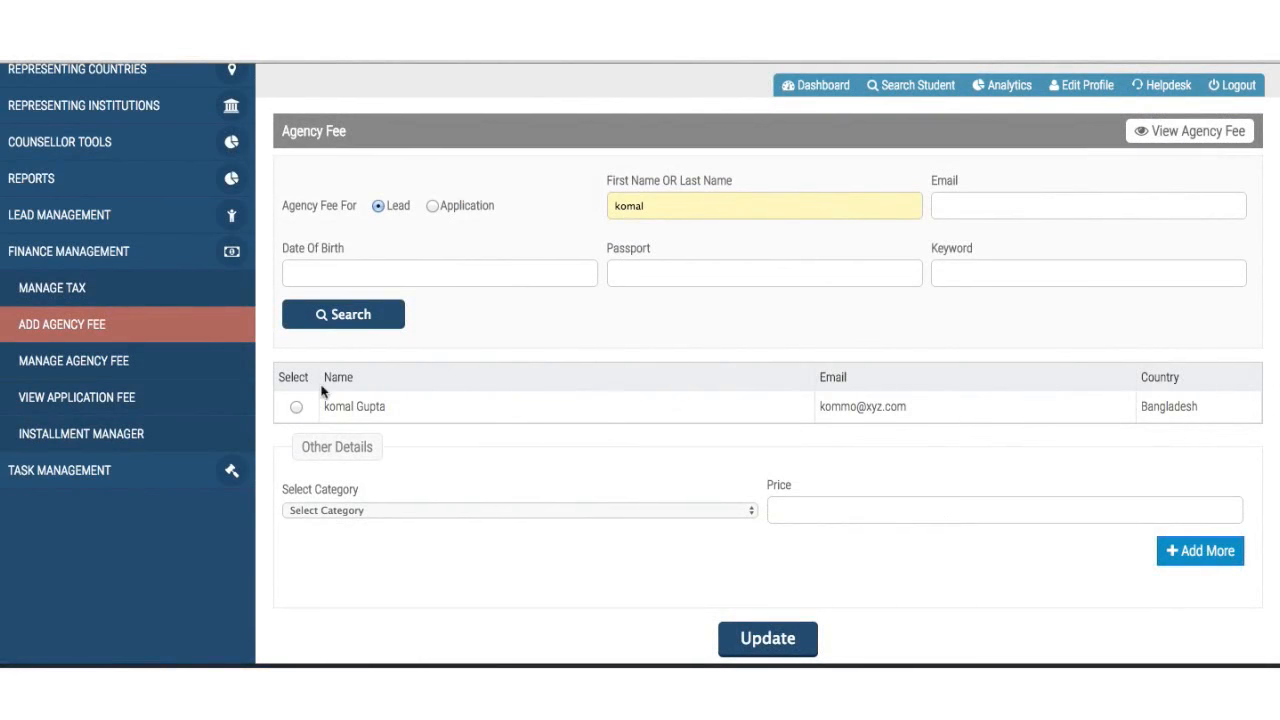
left_click(297, 407)
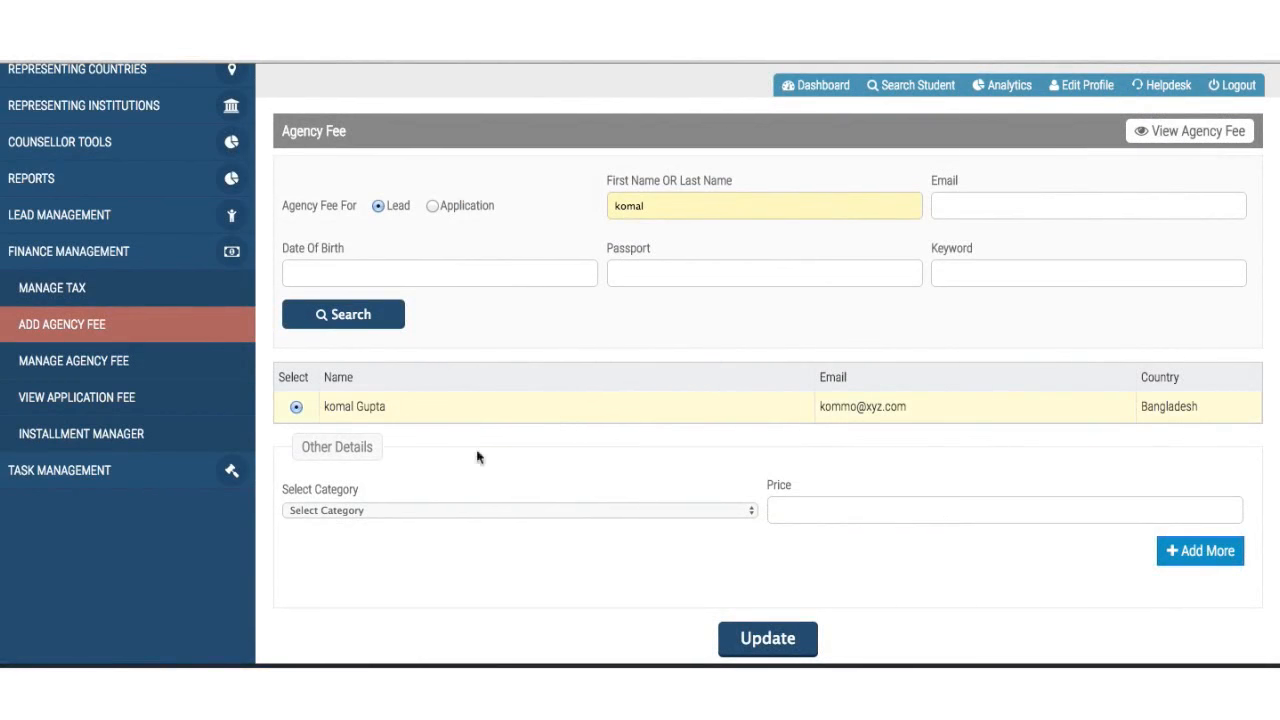
left_click(586, 516)
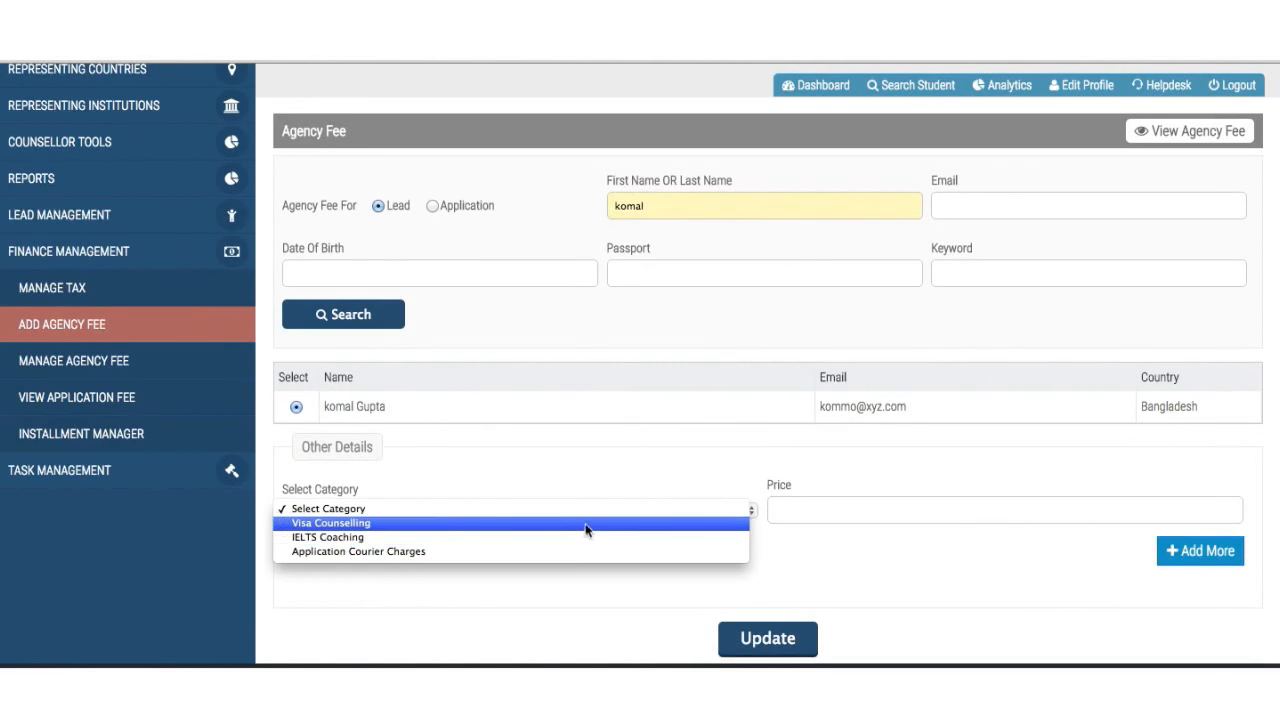
left_click(585, 524)
- Enter a 10% discount and a pay amount of 60 for the Visa Counselling fee
scroll(585, 530, "down", 5)
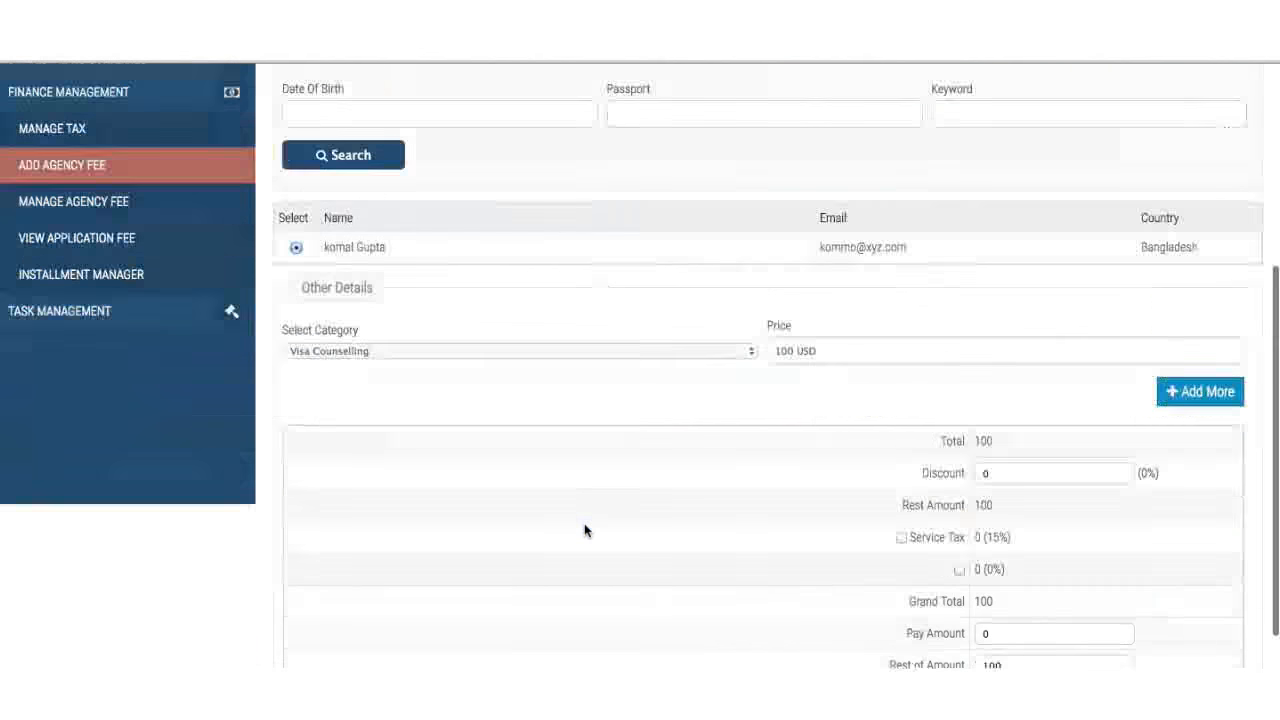
scroll(585, 527, "down", 1)
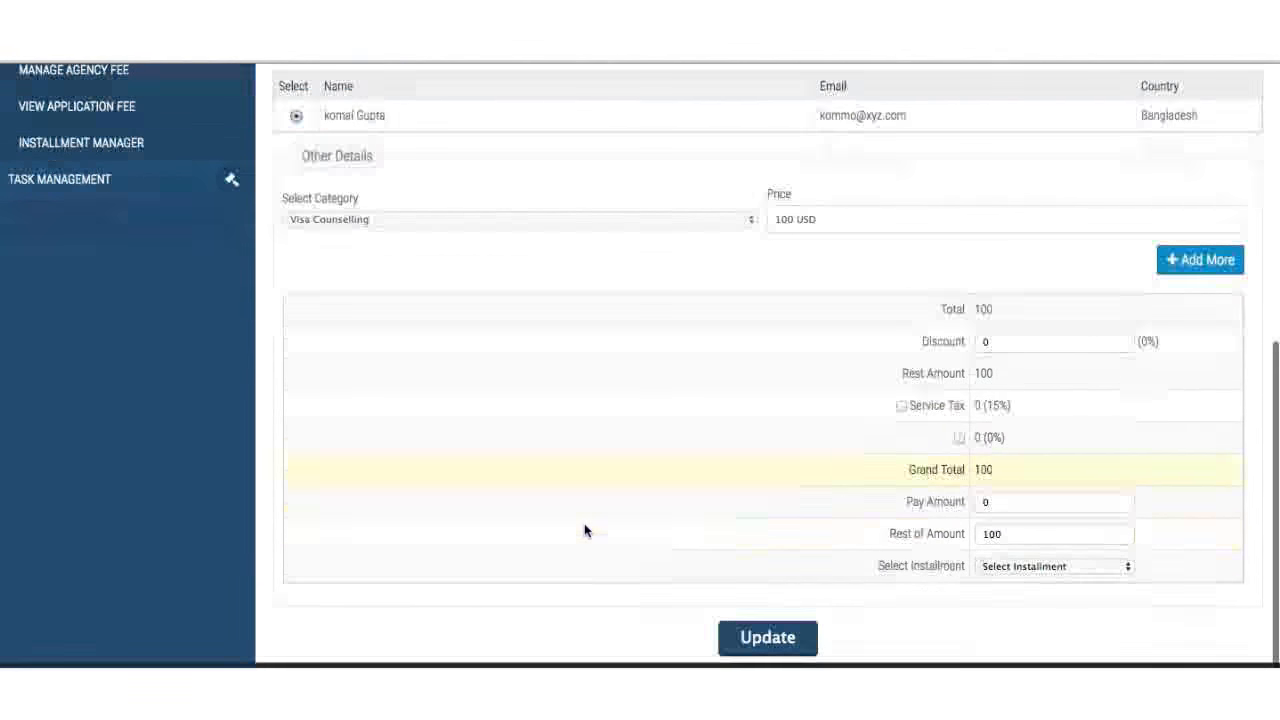
left_click(1028, 346)
key("BackSpace")
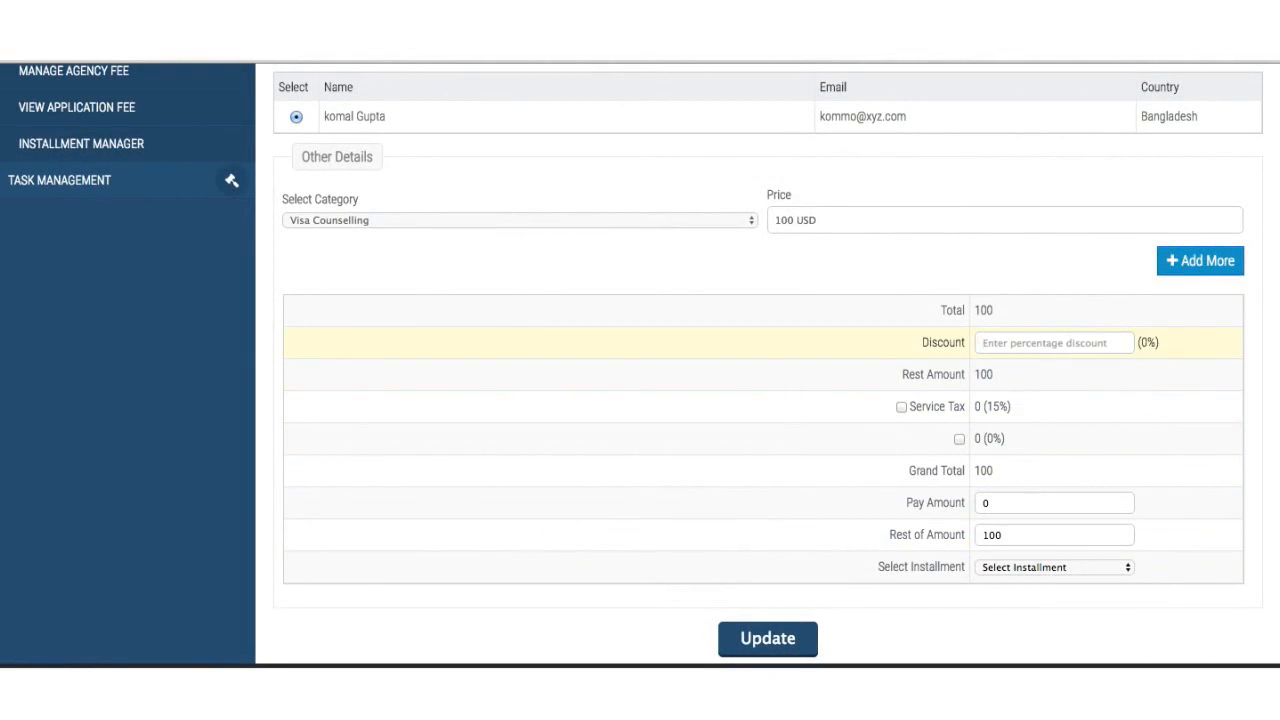
type("10")
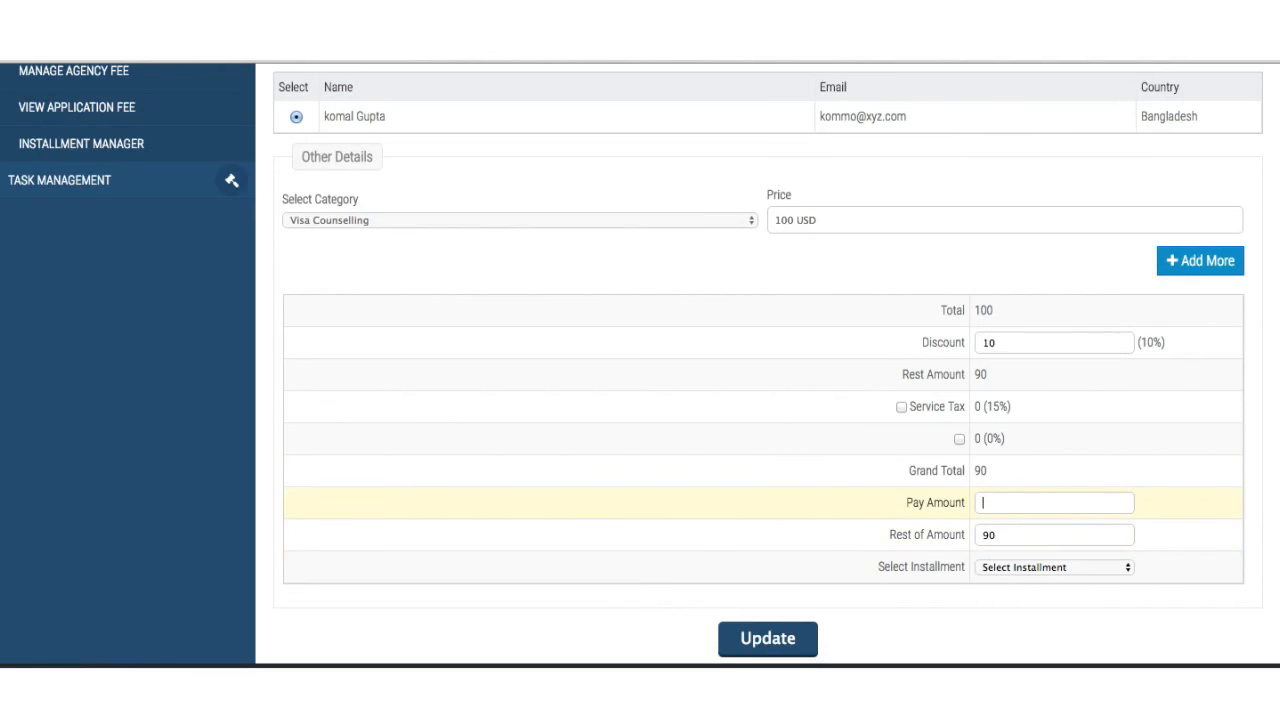
type("60")
- Split the remainder into 2 installments due 23 and 30 Aug 2016, then save the fee
left_click(1076, 567)
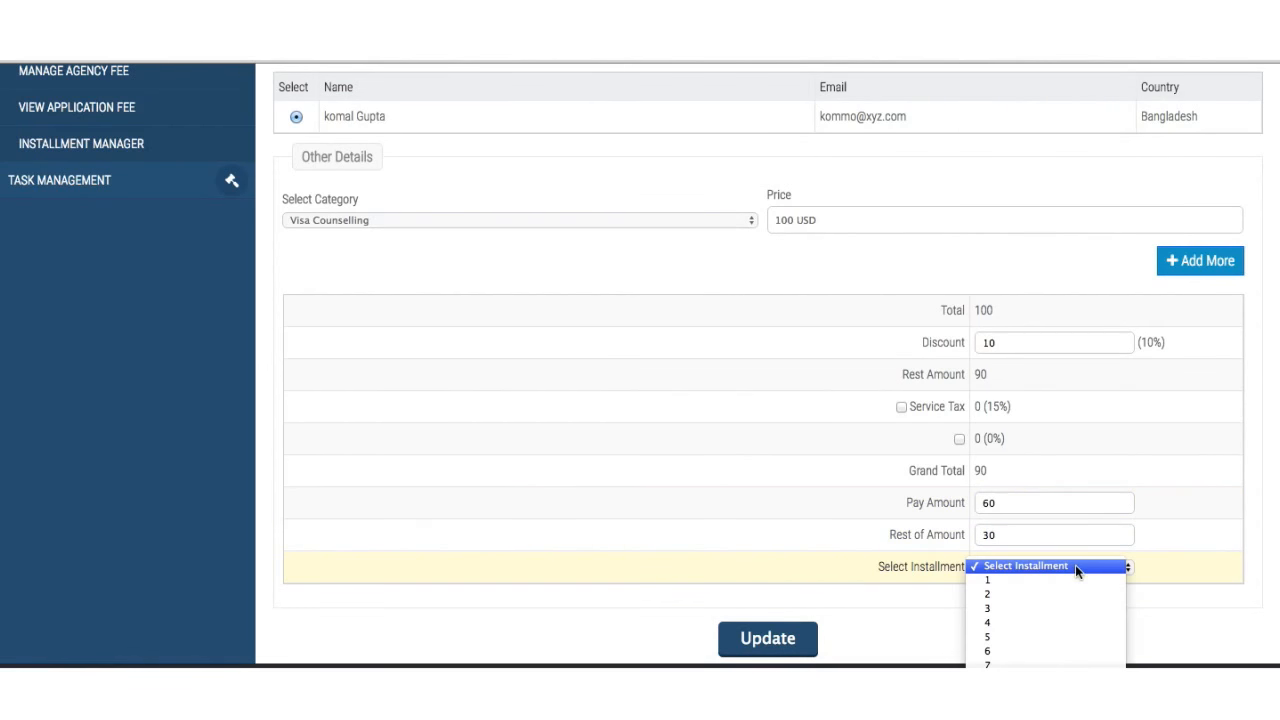
left_click(1067, 598)
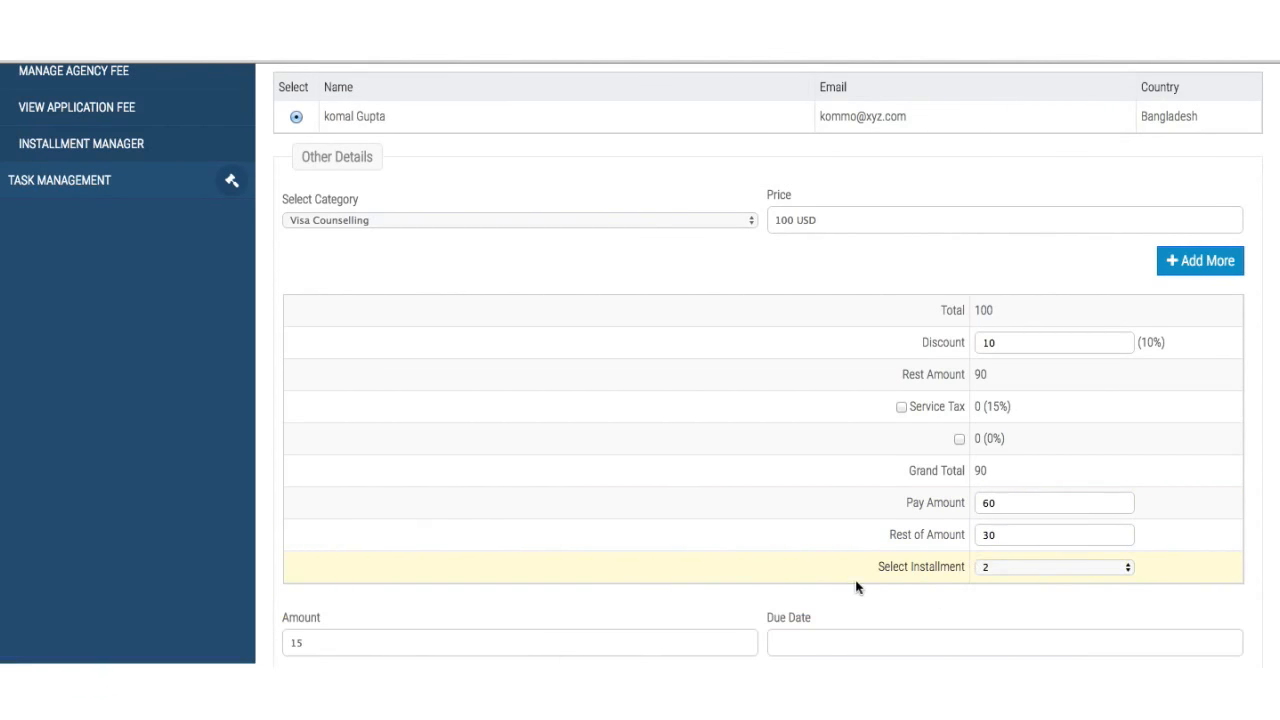
scroll(857, 586, "down", 3)
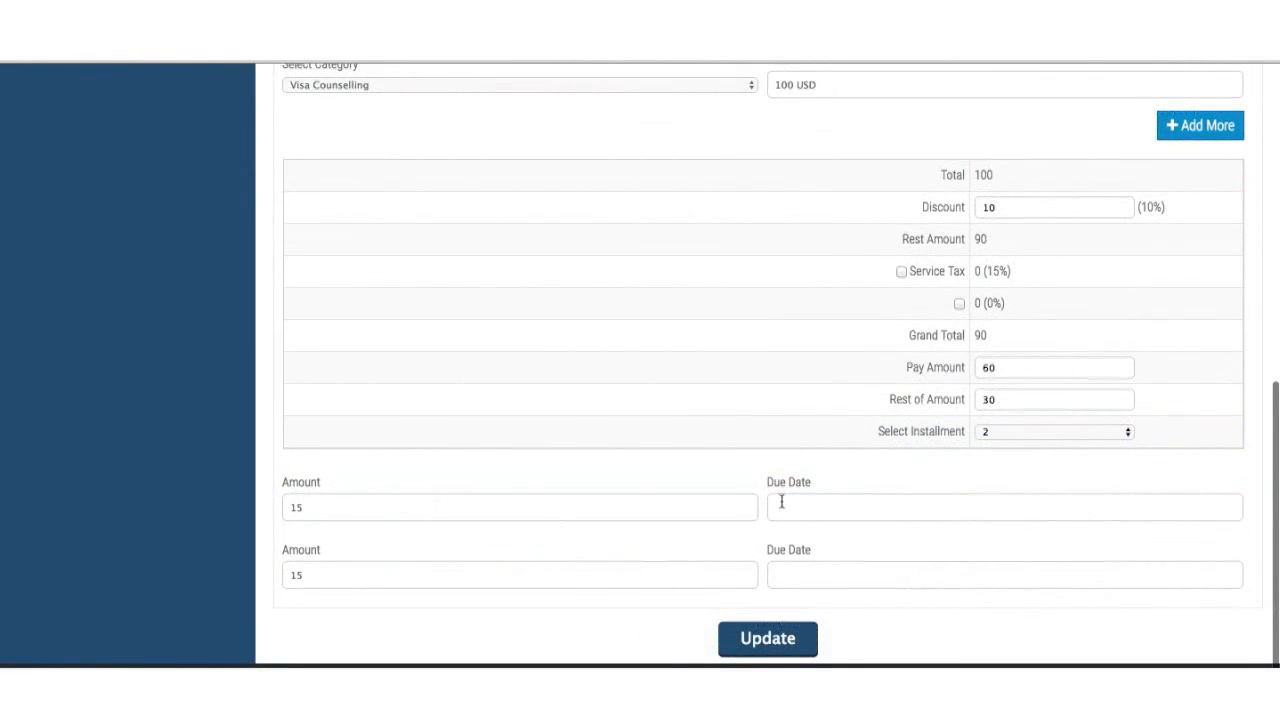
left_click(820, 505)
left_click(872, 450)
left_click(820, 566)
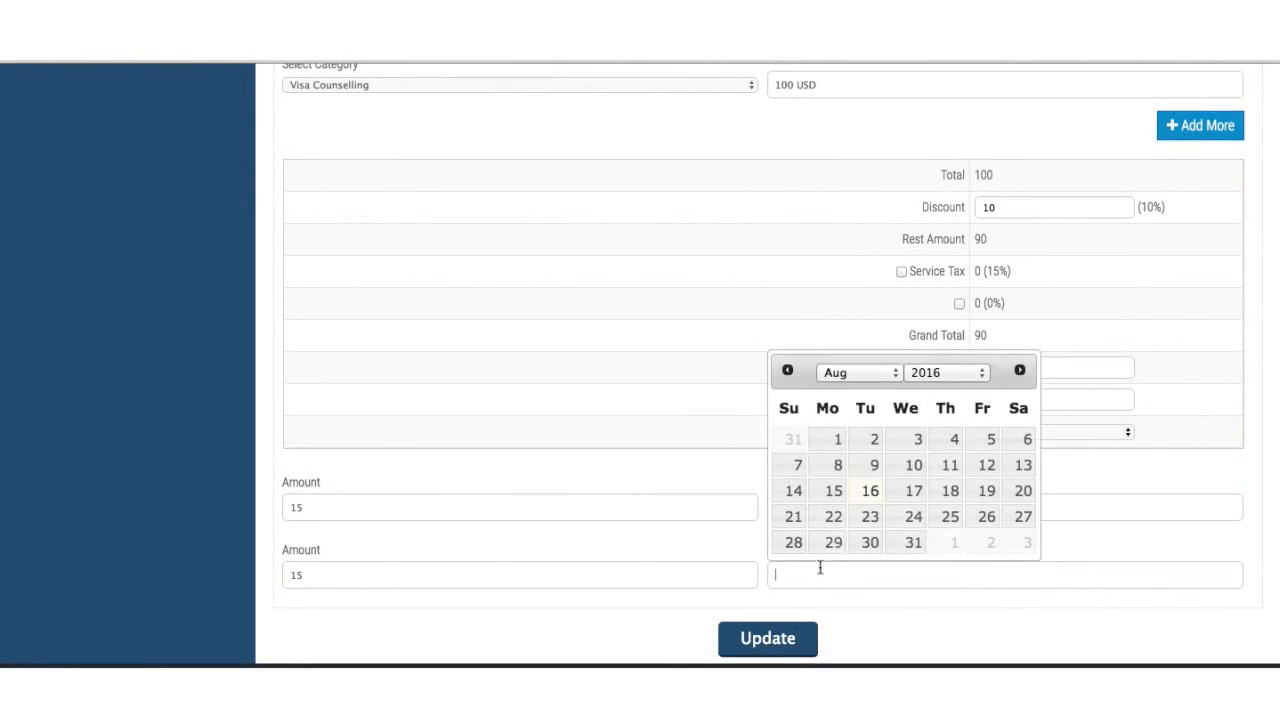
left_click(869, 543)
left_click(776, 638)
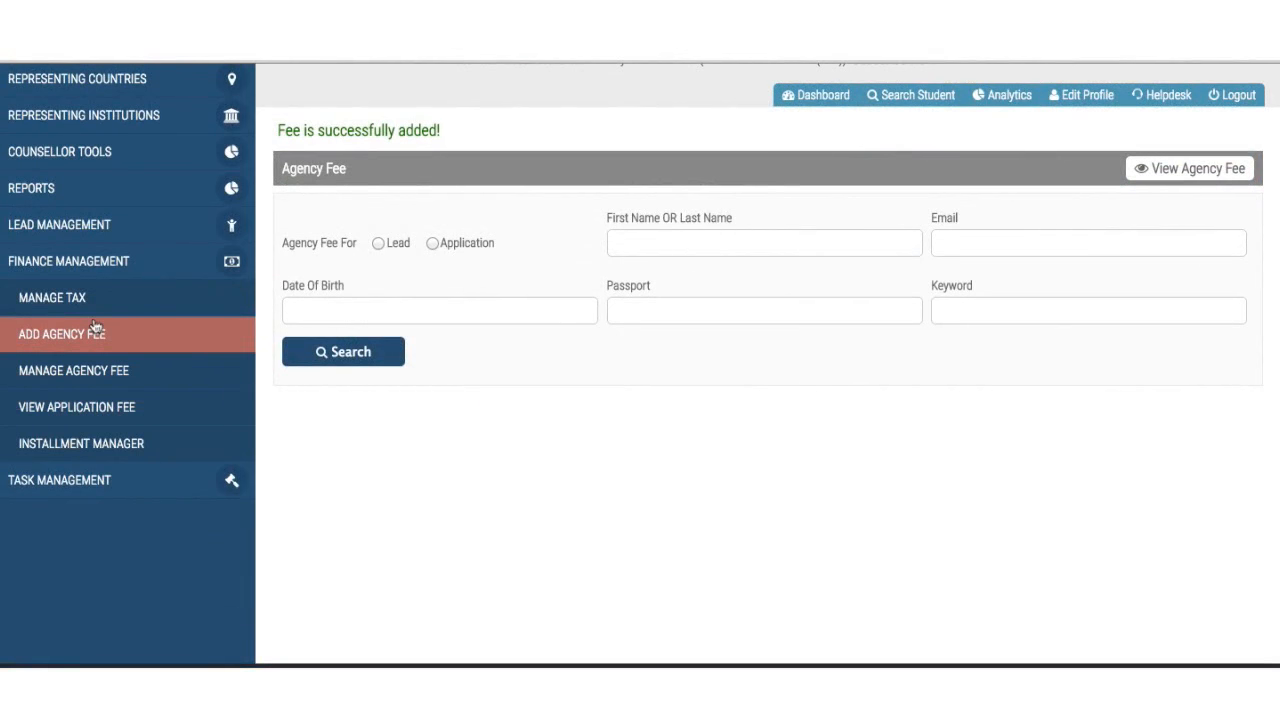
- Check the new lead's 100 fee details in Manage Agency Fee, then return to the list
left_click(90, 375)
scroll(440, 420, "down", 2)
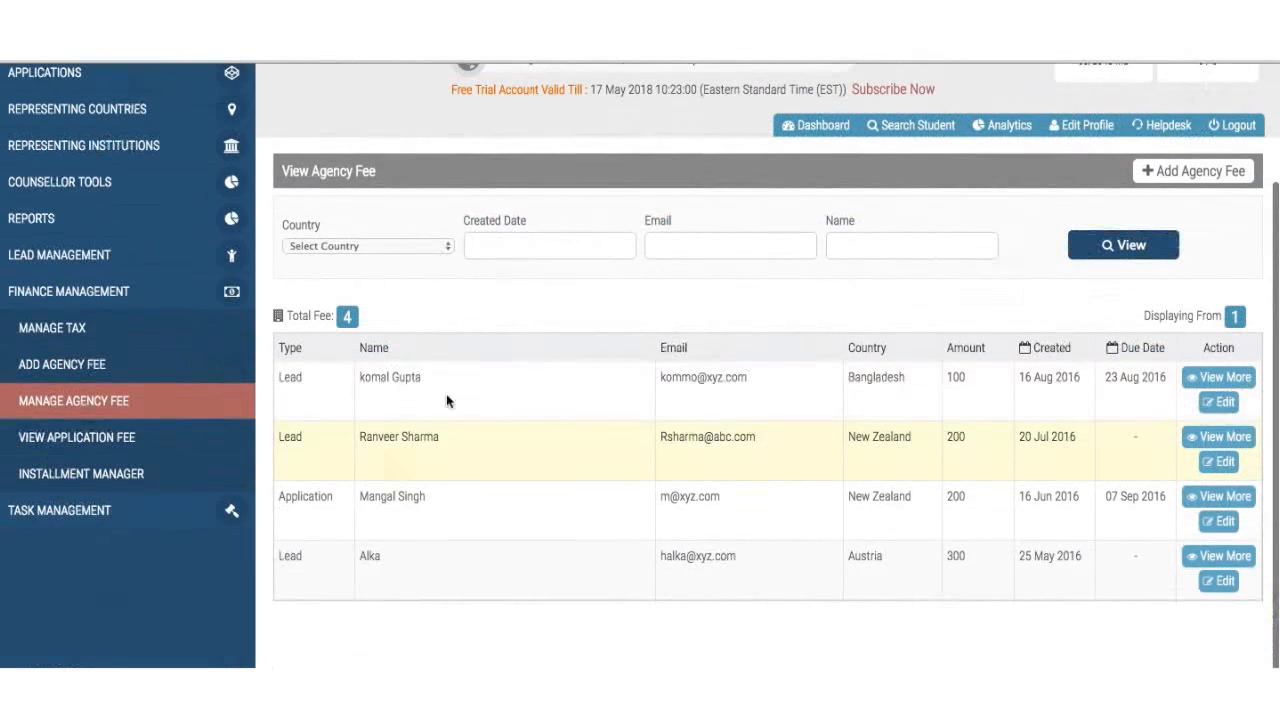
left_click(1237, 379)
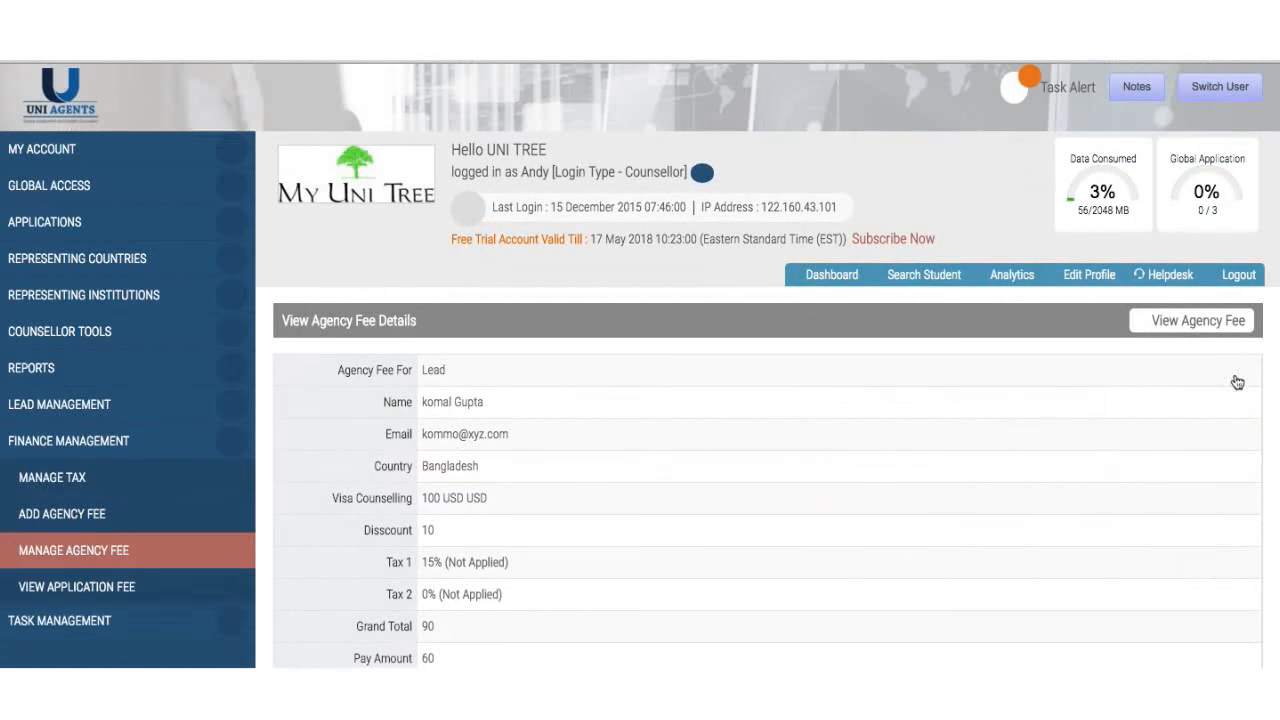
scroll(833, 502, "down", 2)
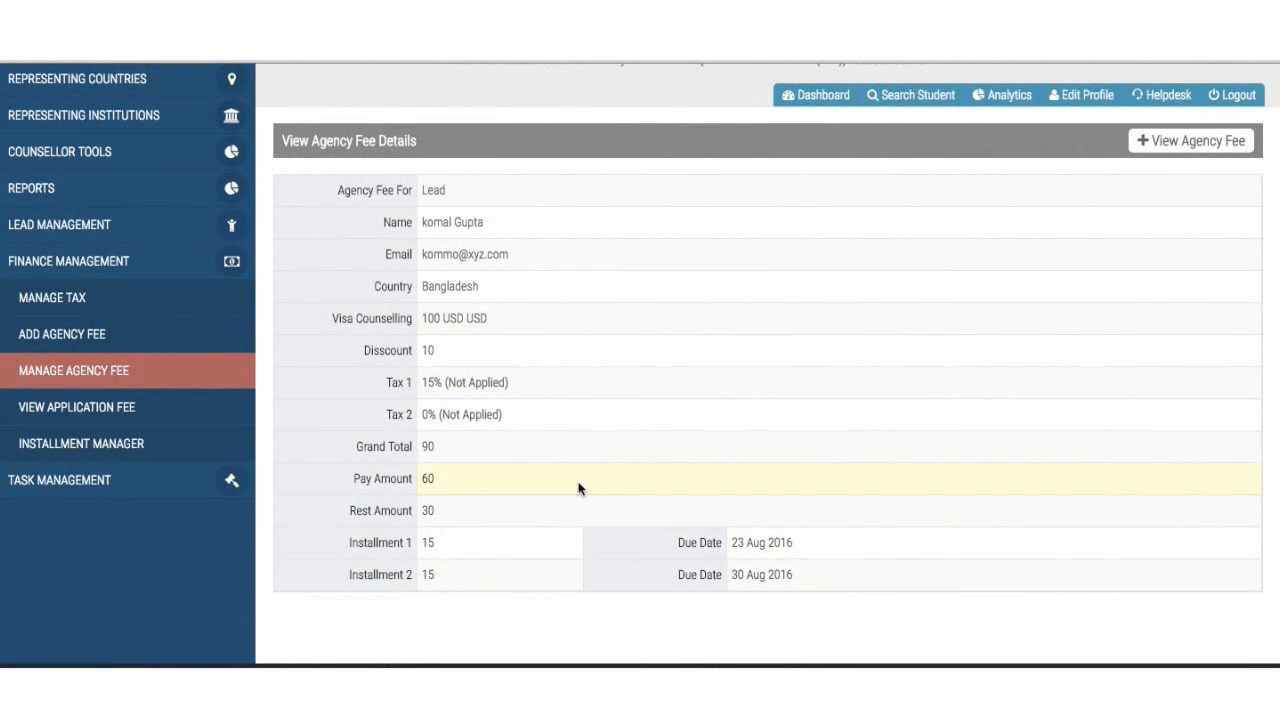
left_click(55, 383)
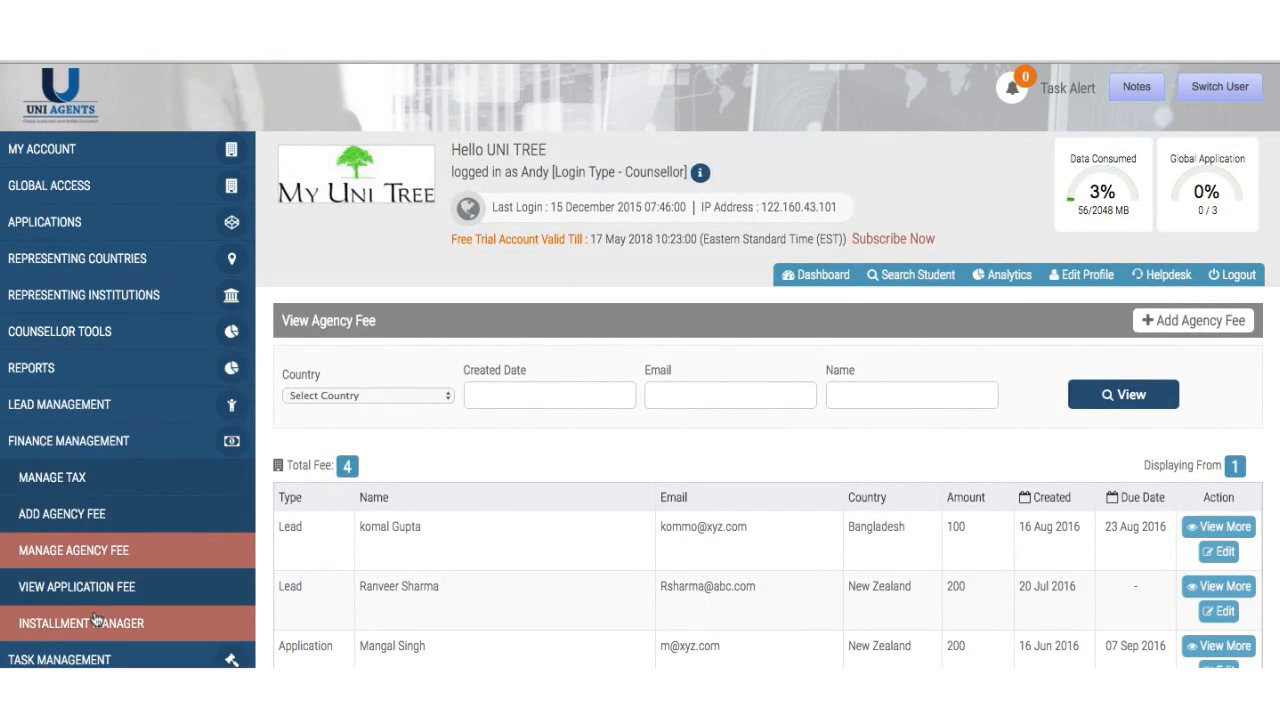
- List installments from 16 to 30 Aug 2016, showing the lead's two 15 instalments totalling 30
left_click(95, 620)
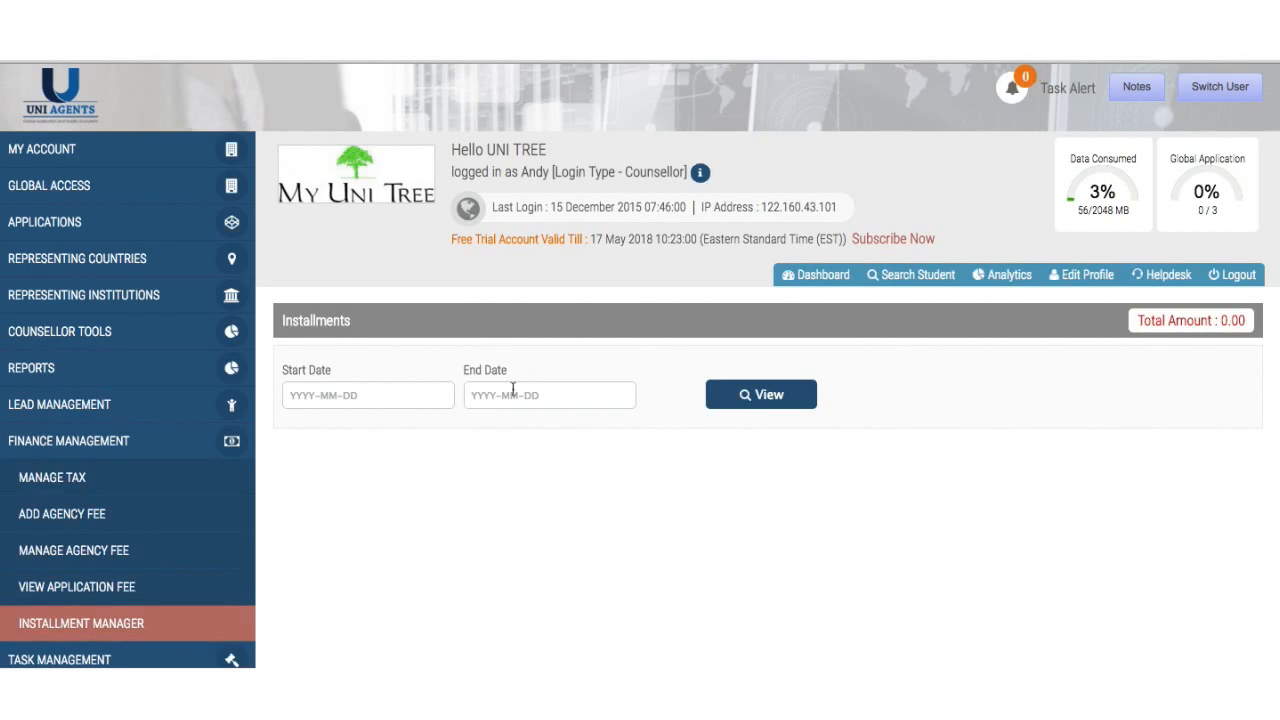
left_click(412, 393)
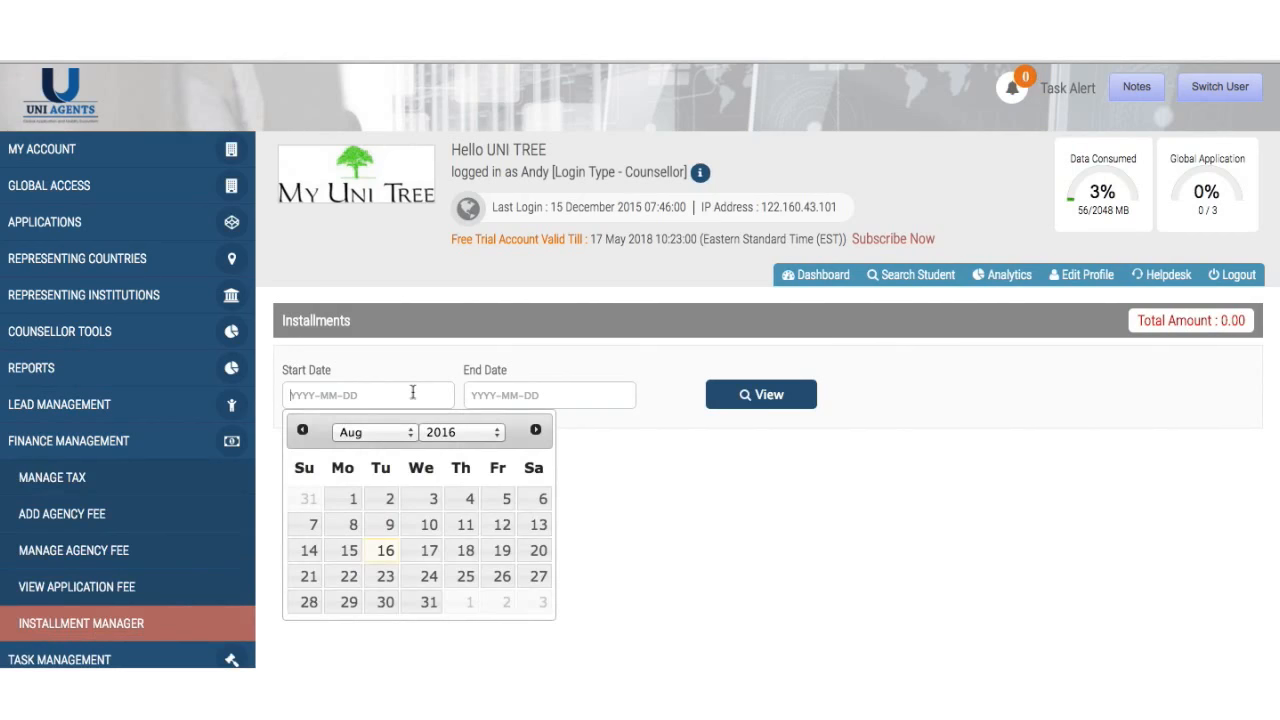
left_click(380, 560)
left_click(494, 396)
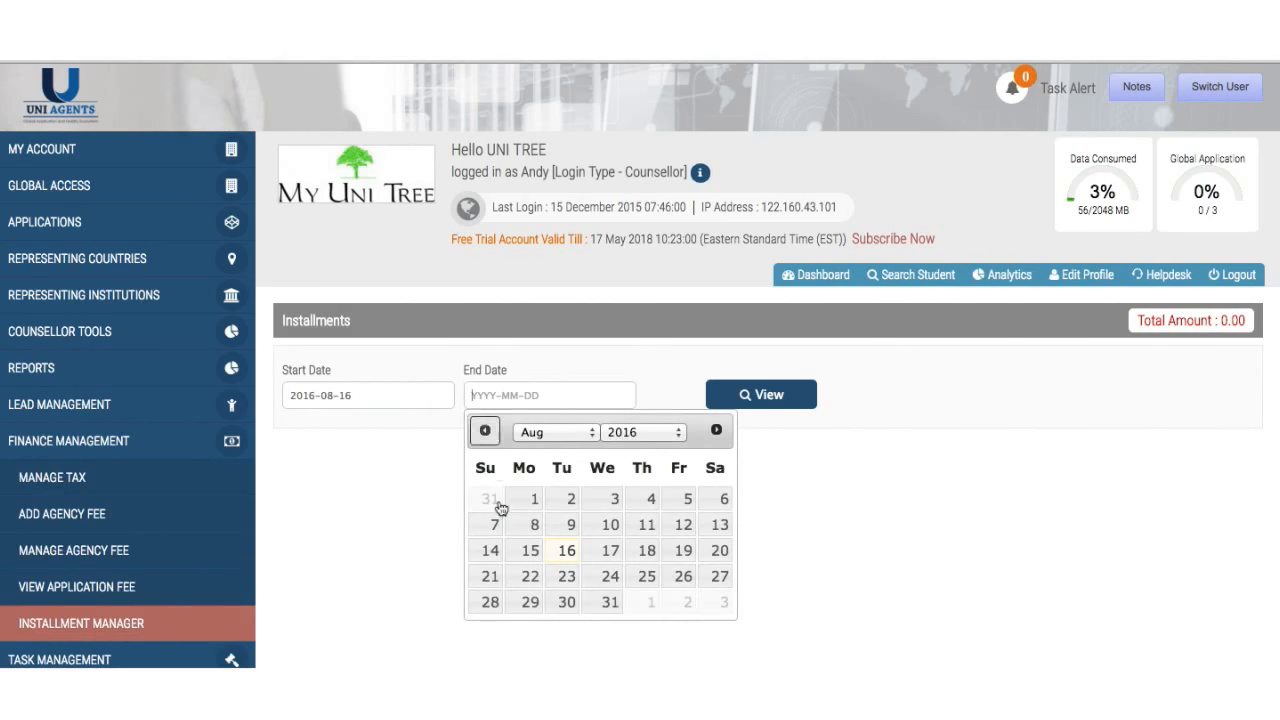
left_click(567, 602)
left_click(789, 400)
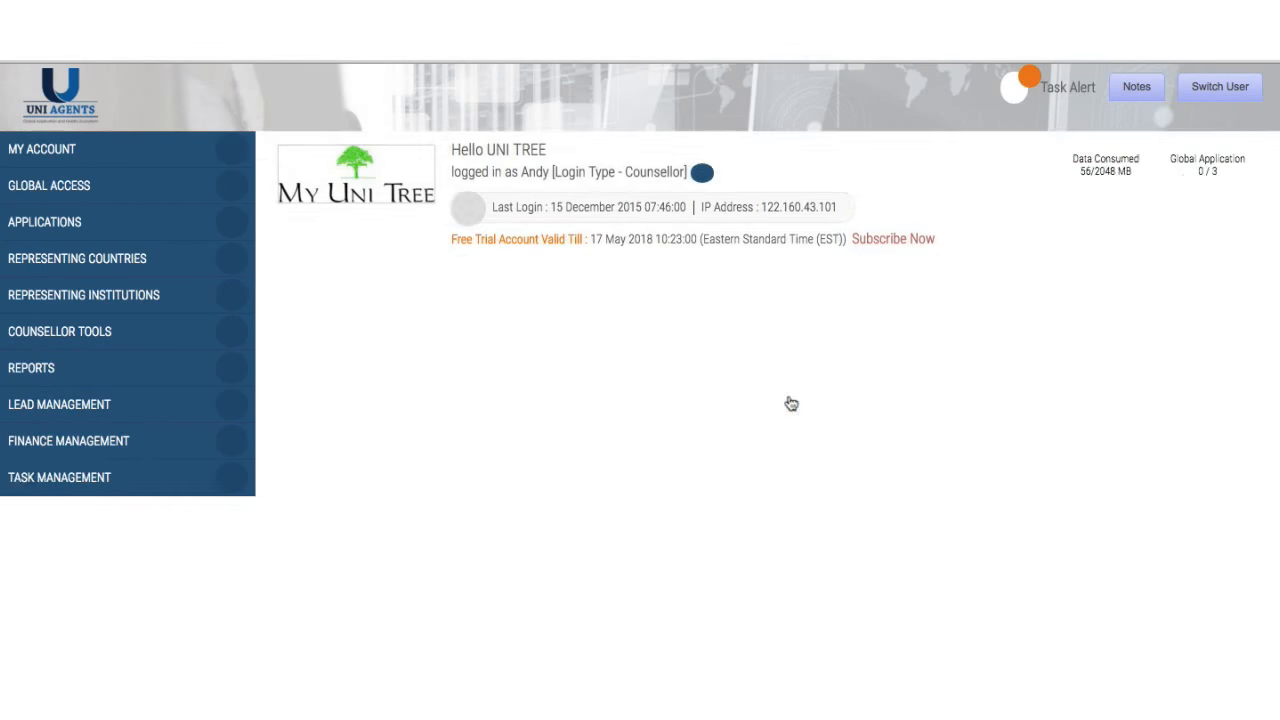
scroll(790, 402, "down", 1)
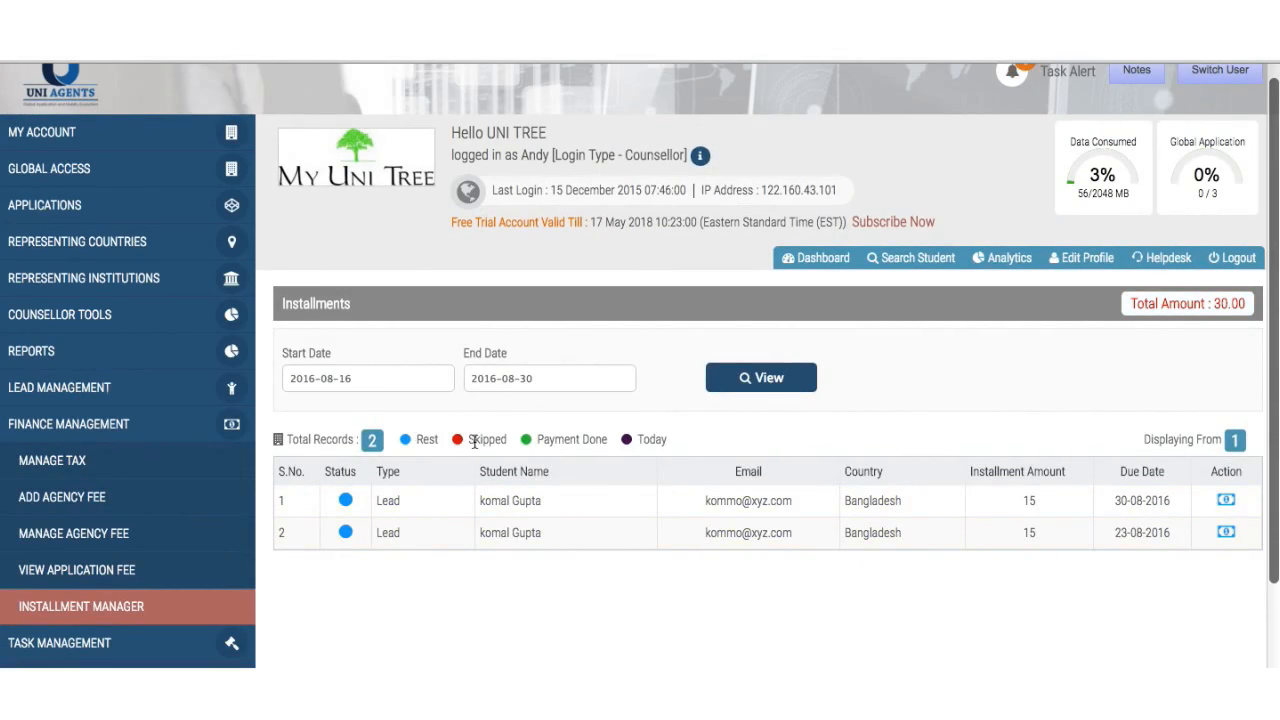
scroll(562, 550, "down", 2)
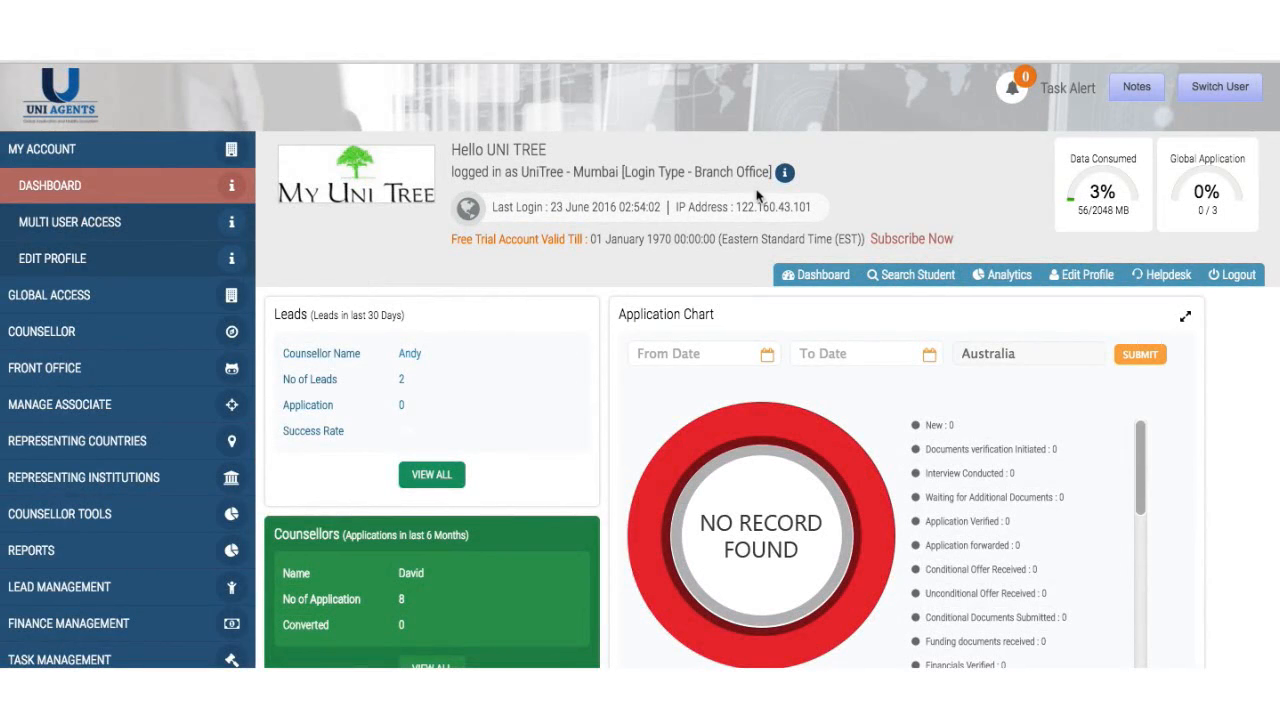
- Save Multi User Access with the existing front office and counsellor user choices
left_click(1188, 92)
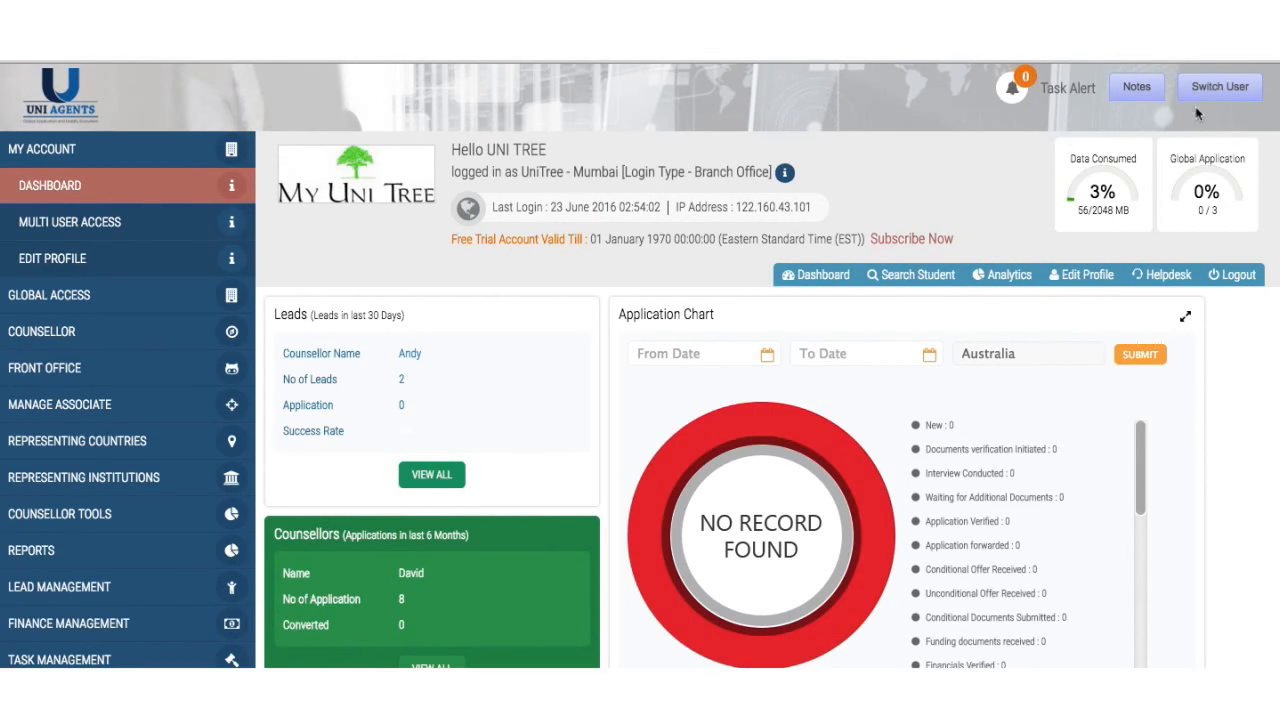
left_click(143, 241)
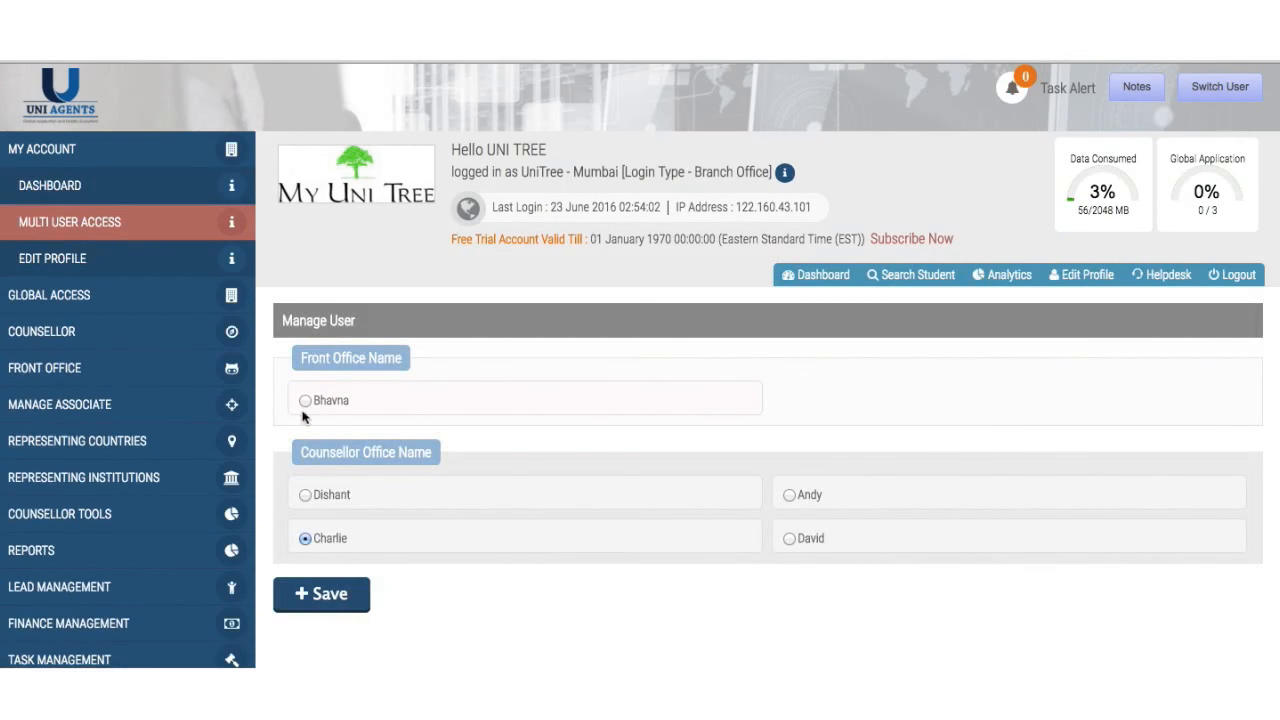
left_click(332, 598)
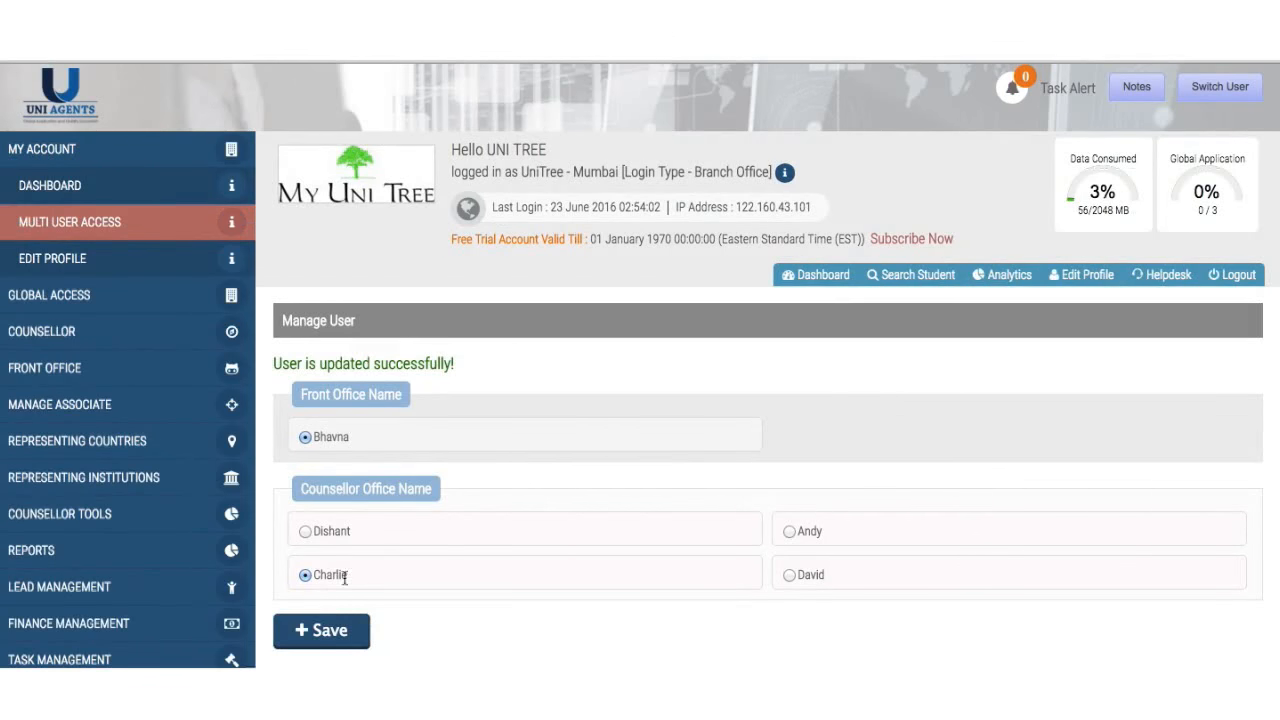
mouse_move(1253, 97)
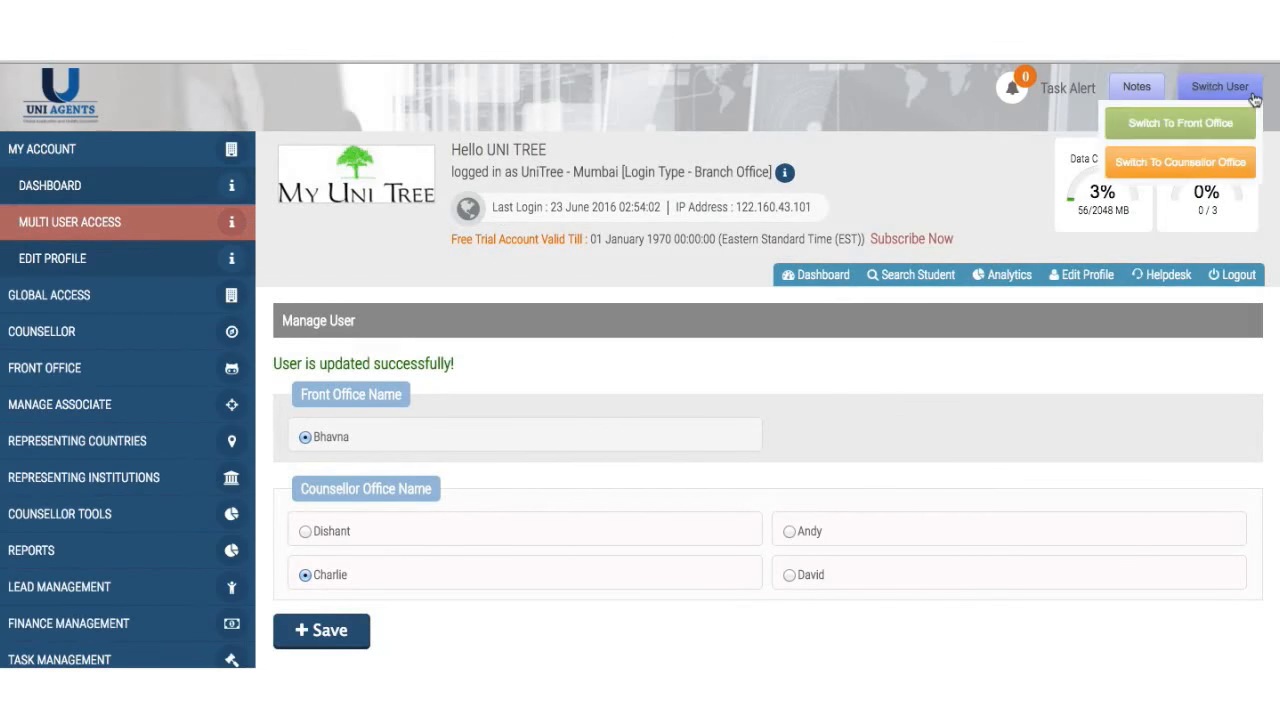
- Switch to the front office user and list the tasks assigned to them
left_click(1217, 135)
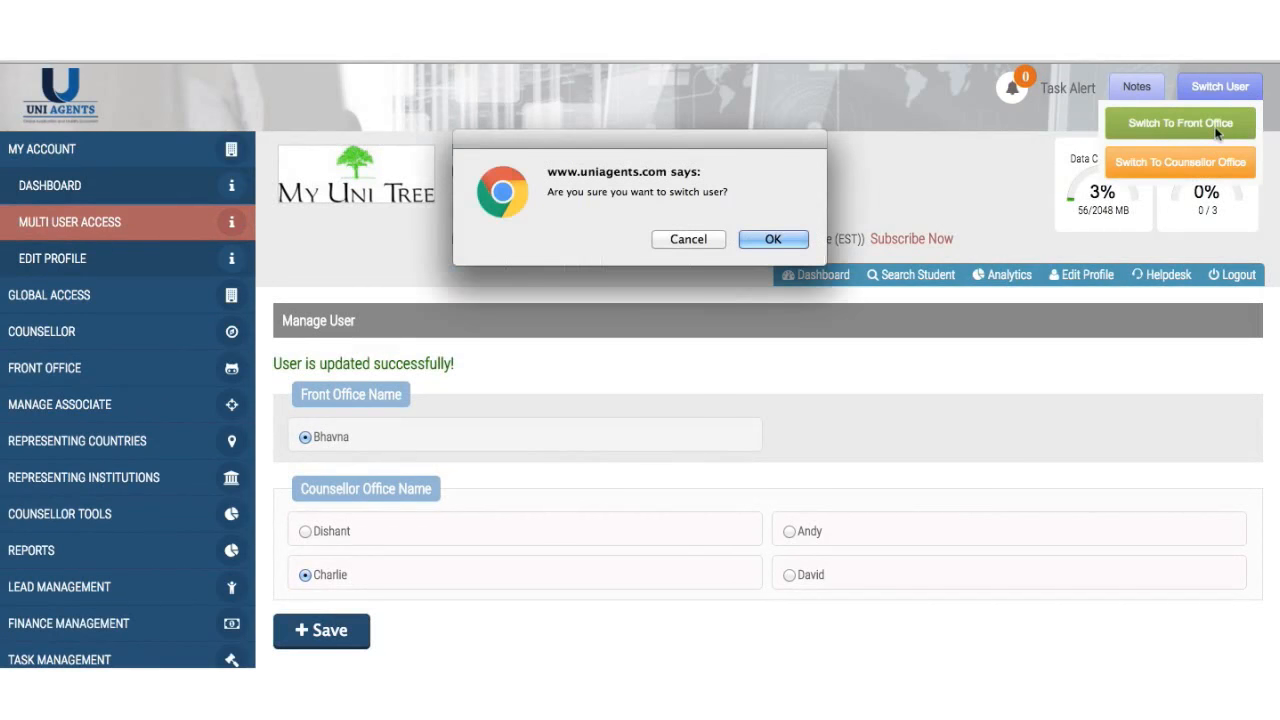
left_click(775, 241)
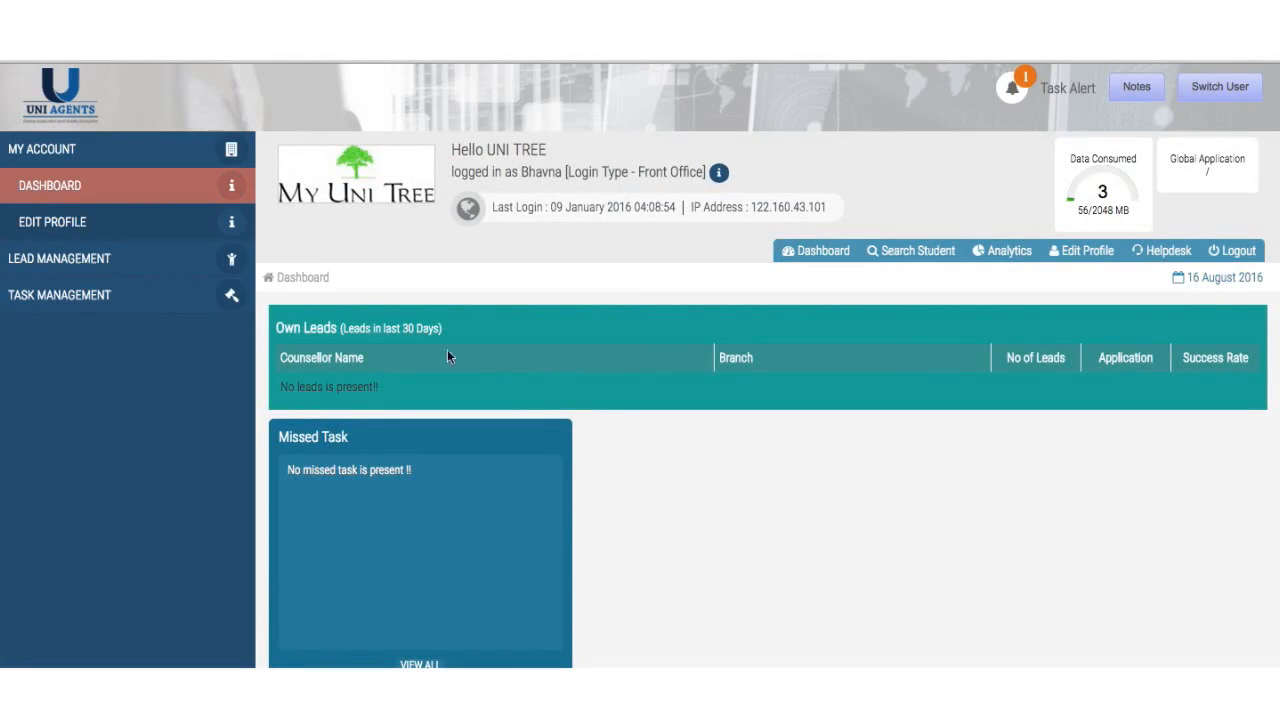
left_click(129, 308)
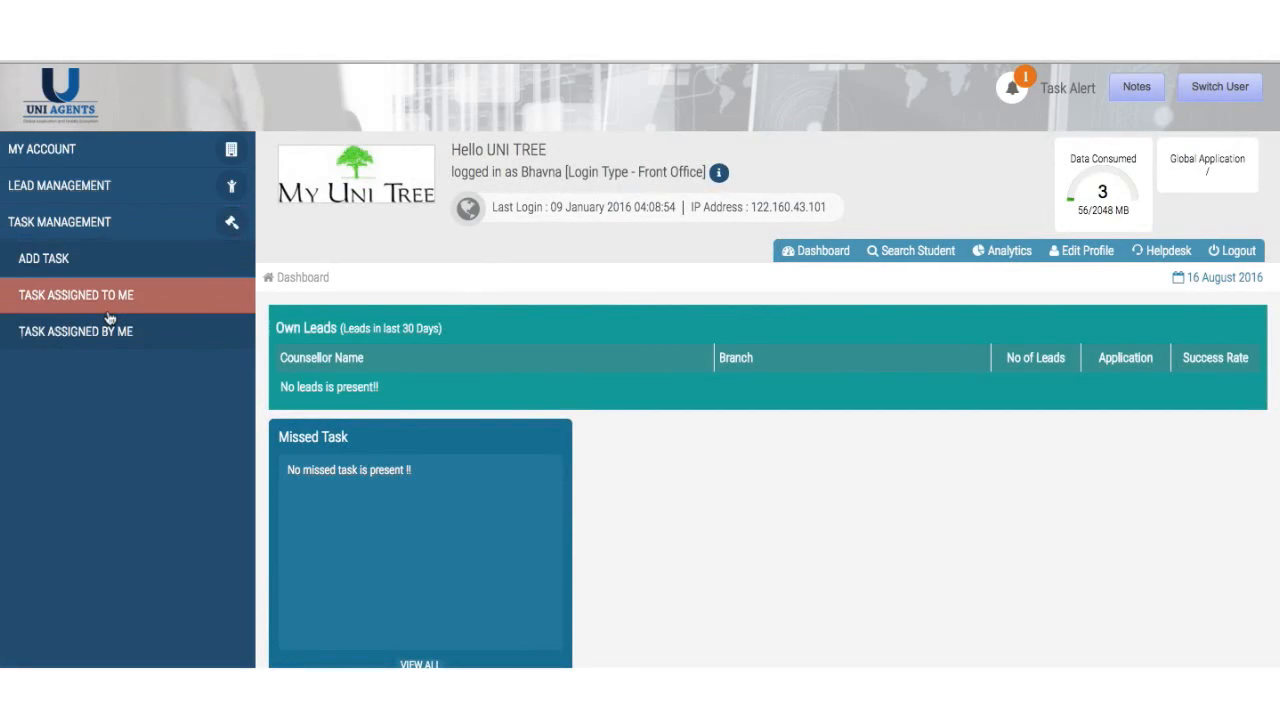
left_click(108, 312)
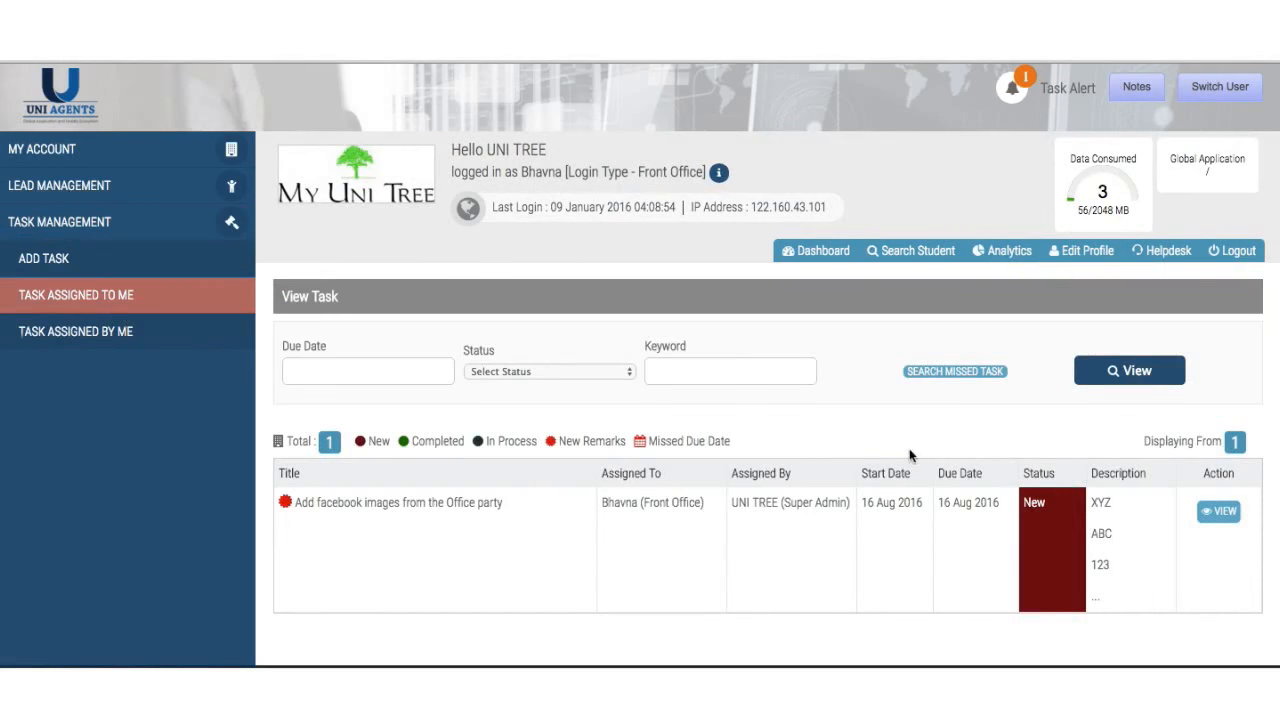
- Mark the office-party task Complete with remark 'DOne Please check .. wwww.fb.com/sssdd' and update it
left_click(1218, 512)
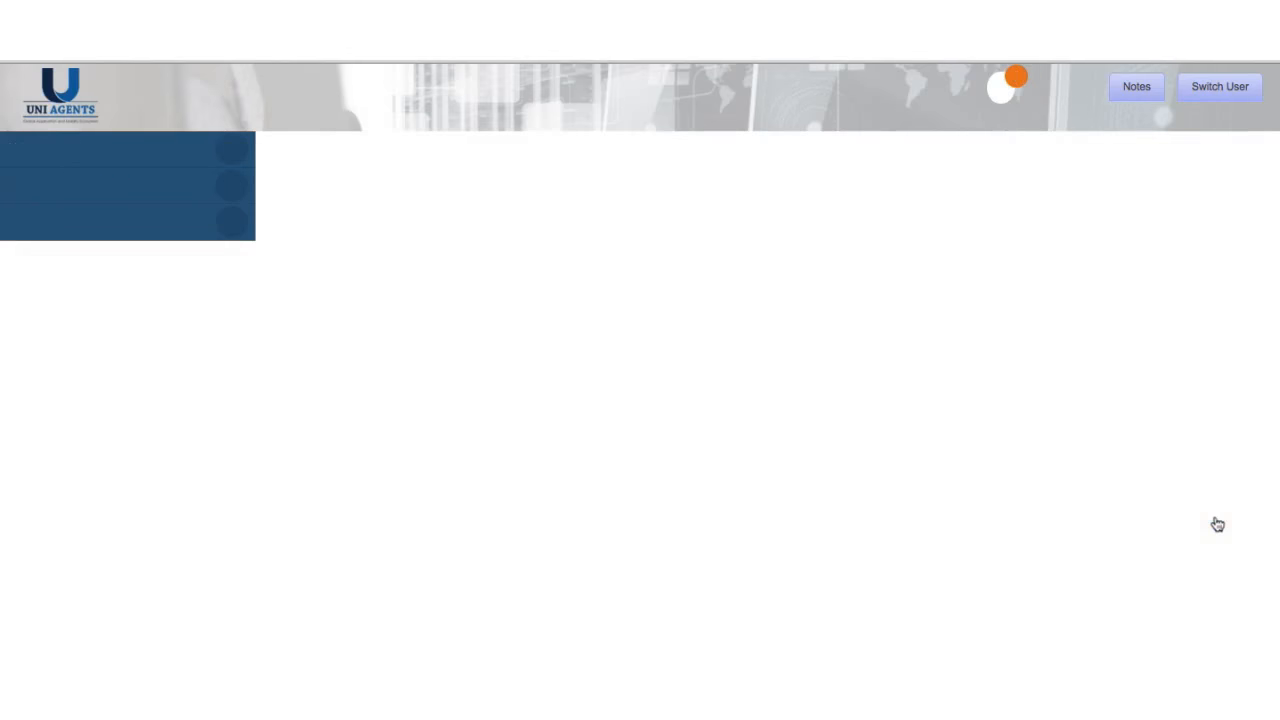
scroll(830, 470, "down", 5)
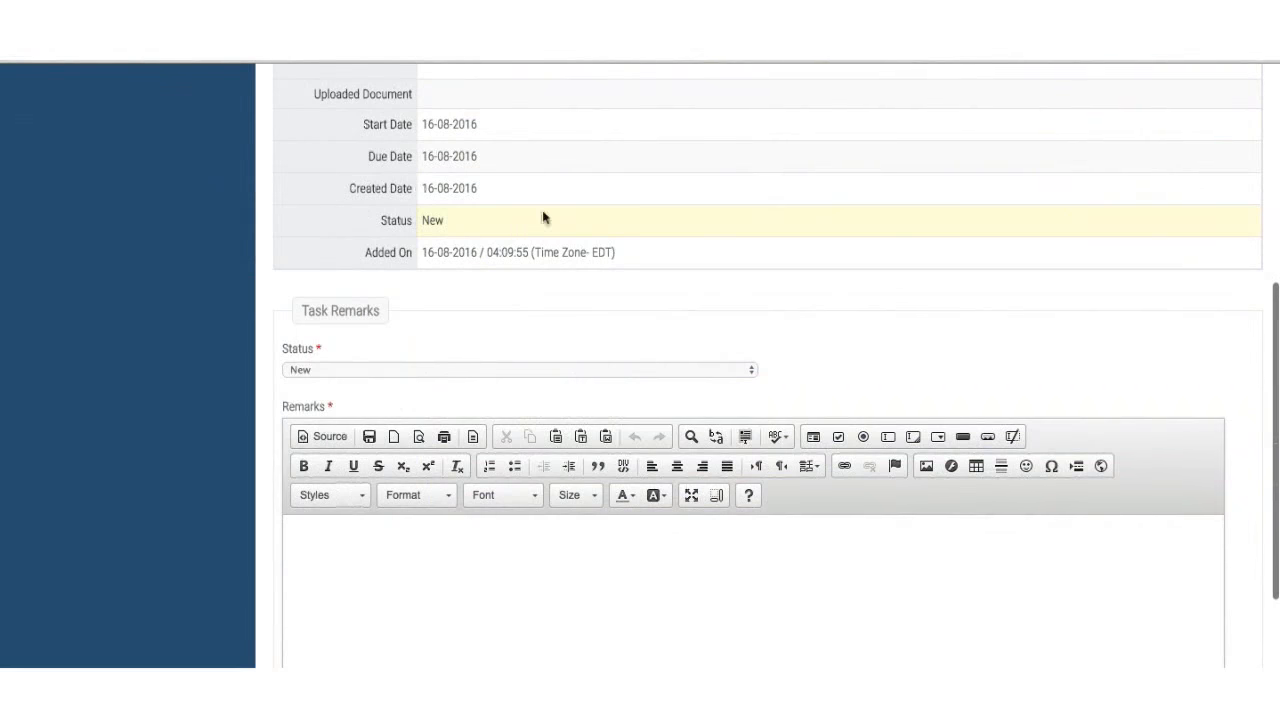
left_click(514, 369)
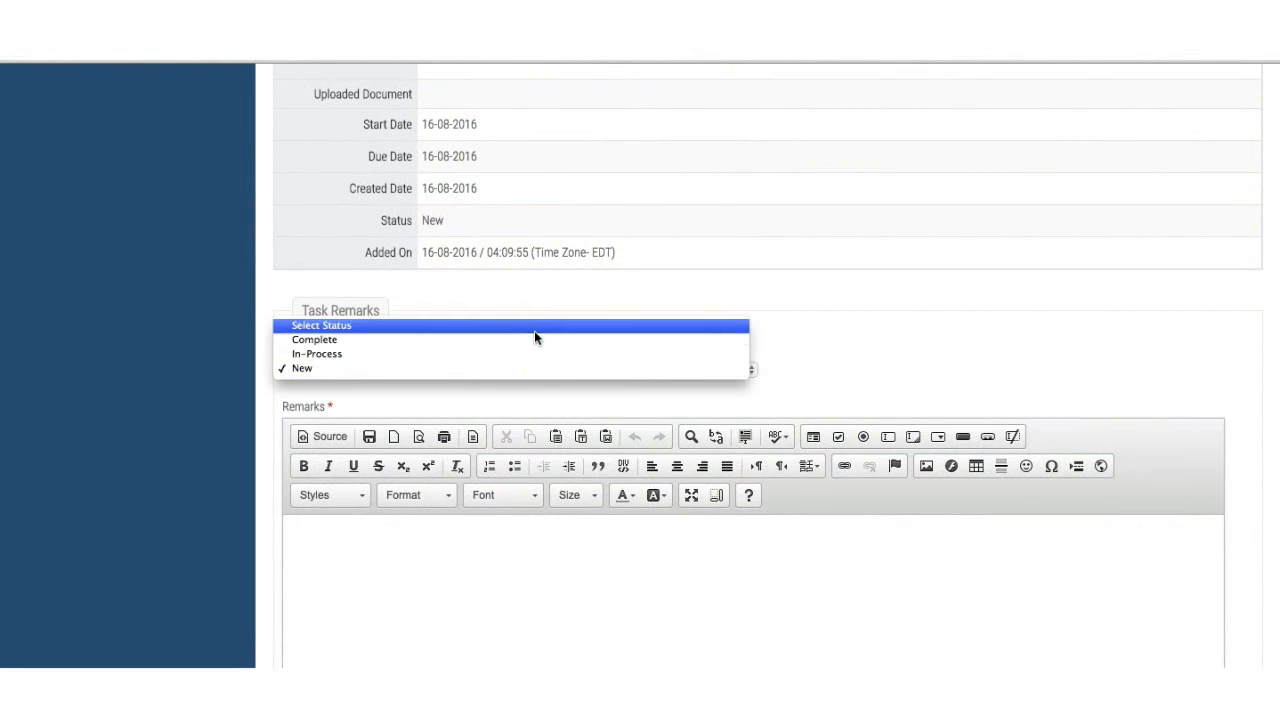
left_click(534, 340)
left_click(489, 551)
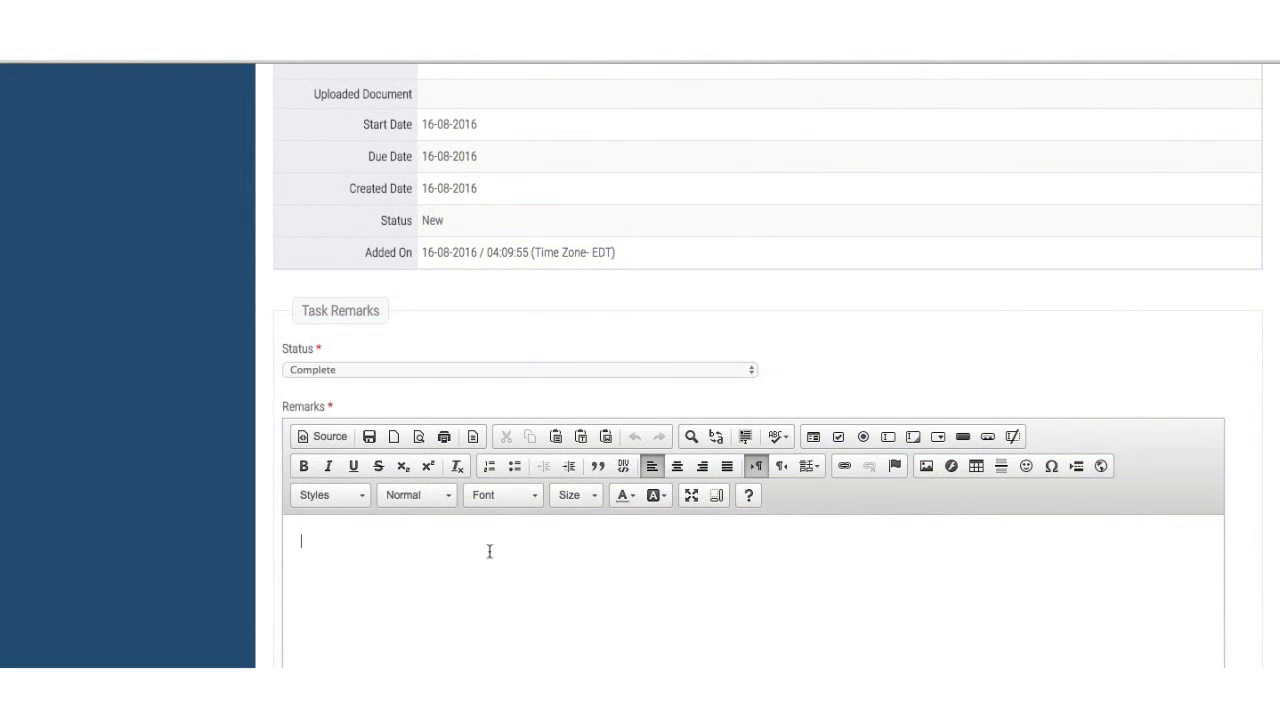
type("DOne Please check .. wwww.fb.com/sssdd")
scroll(637, 614, "down", 3)
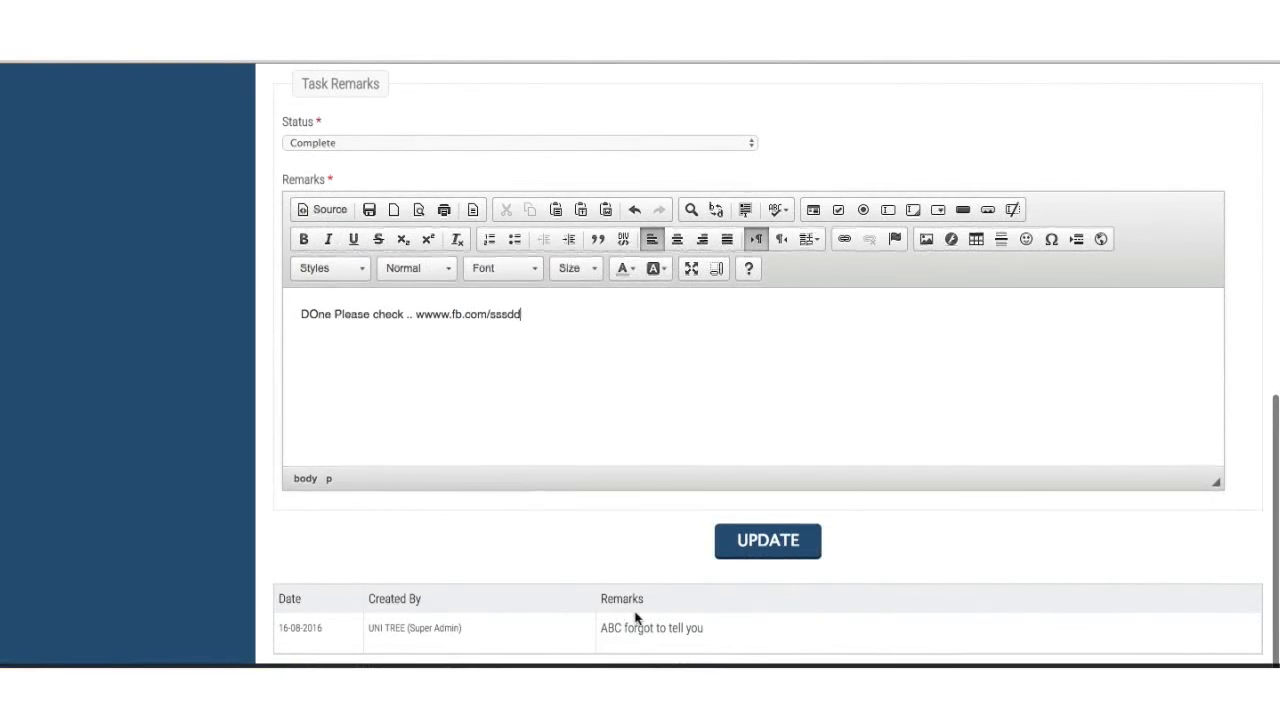
left_click(745, 558)
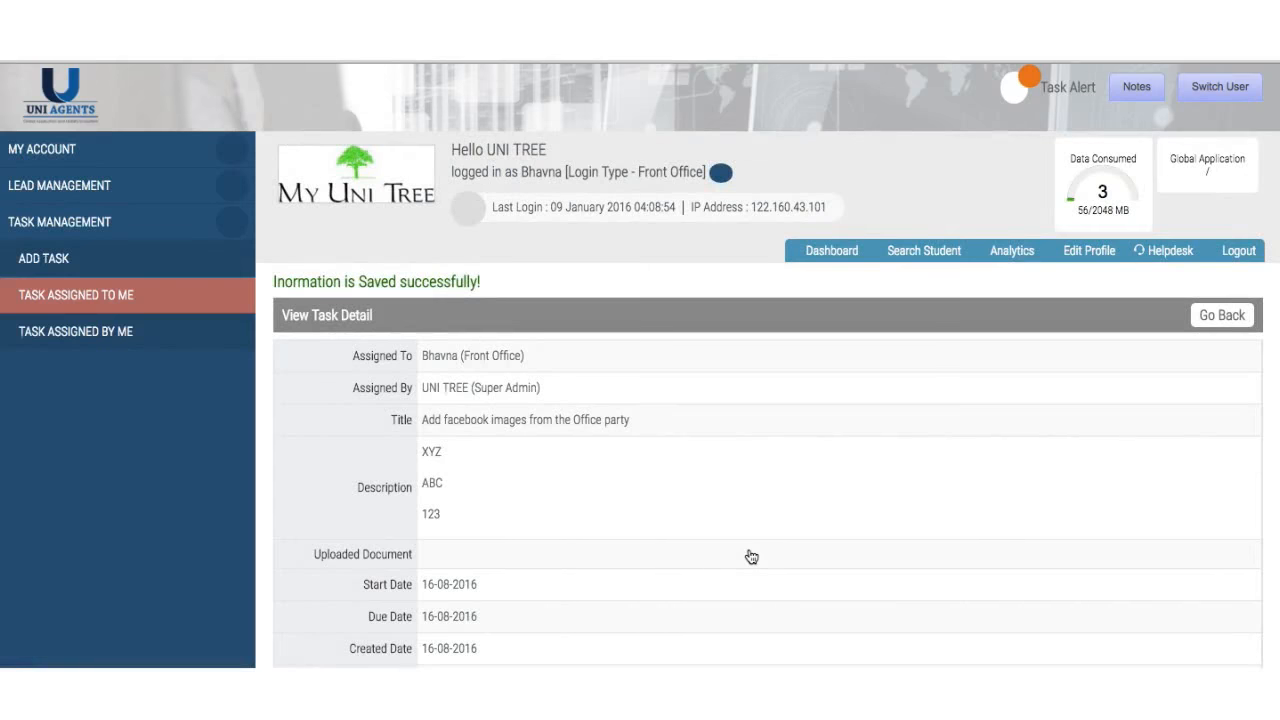
scroll(751, 557, "down", 4)
scroll(750, 555, "down", 3)
scroll(737, 571, "up", 10)
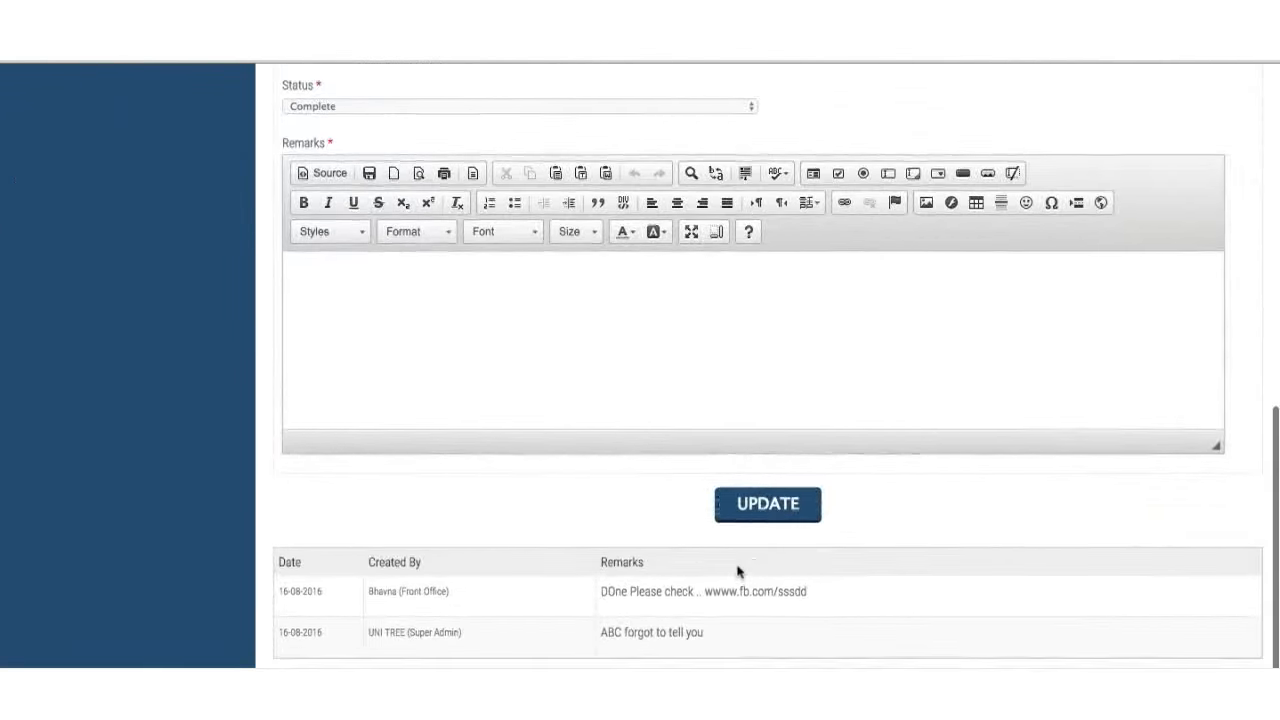
left_click(231, 222)
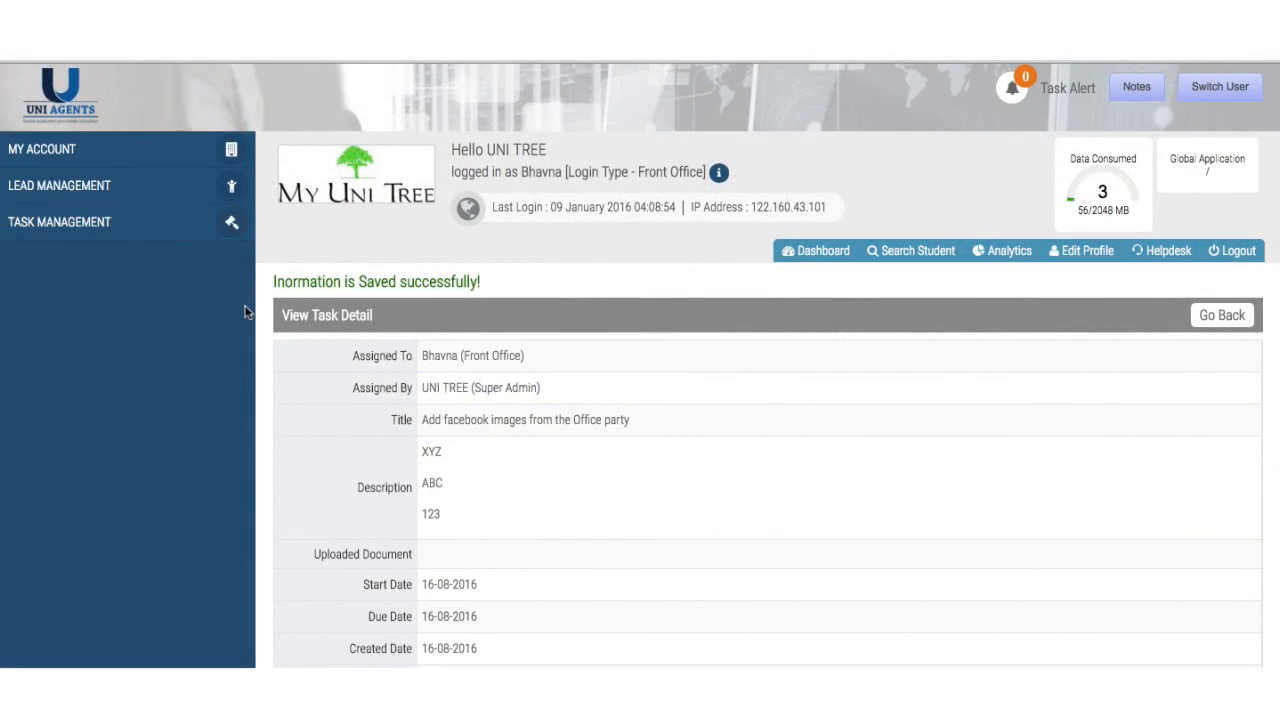
- Open the blank Add Lead form under Lead Management and look over its fields
left_click(147, 150)
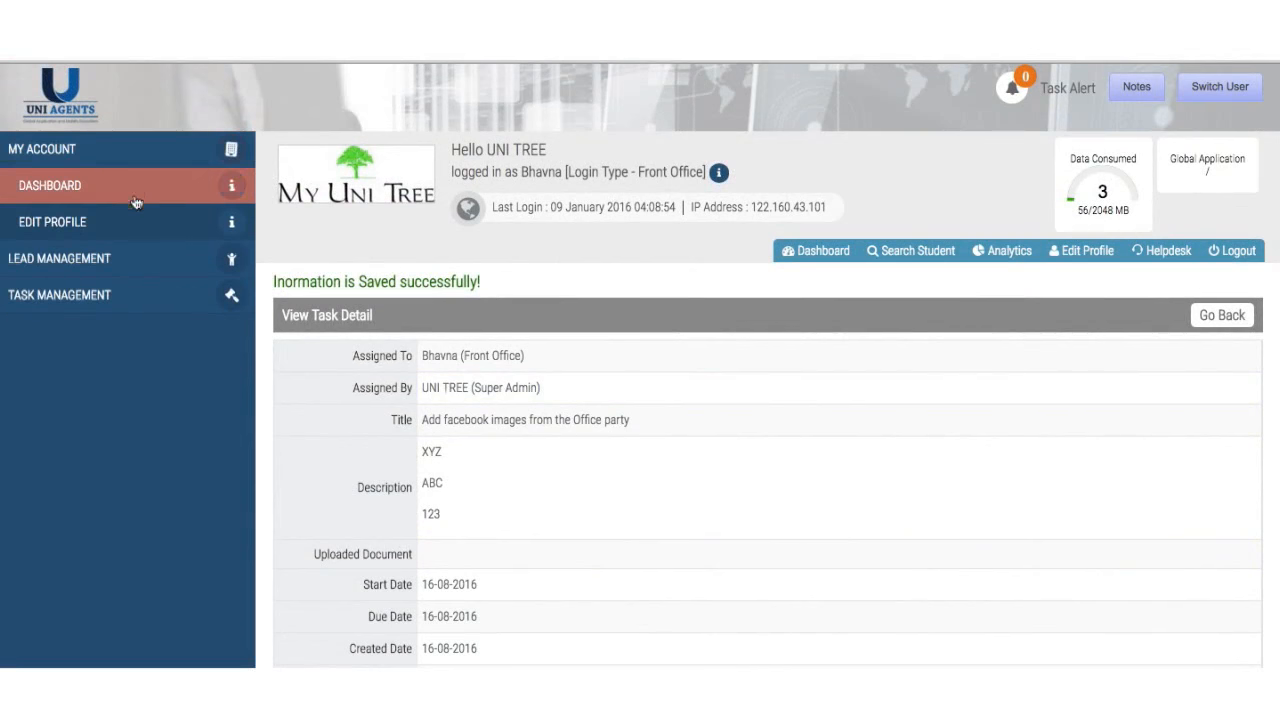
left_click(120, 264)
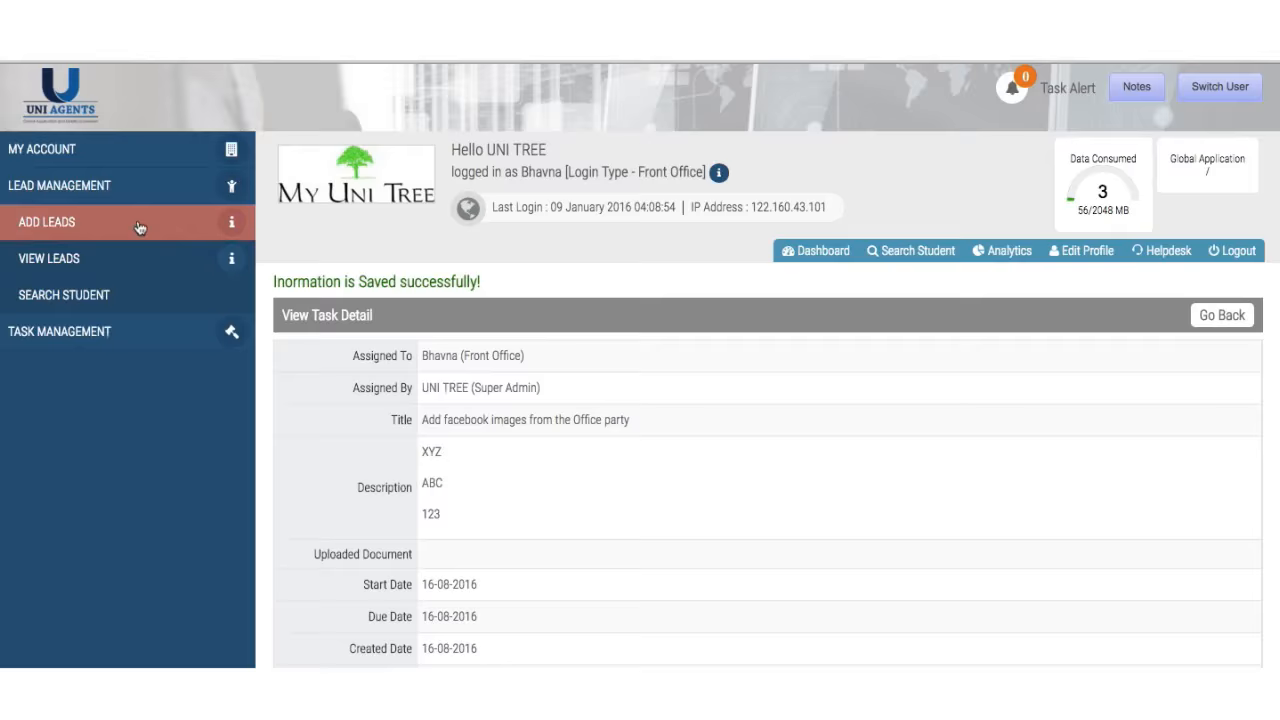
left_click(140, 226)
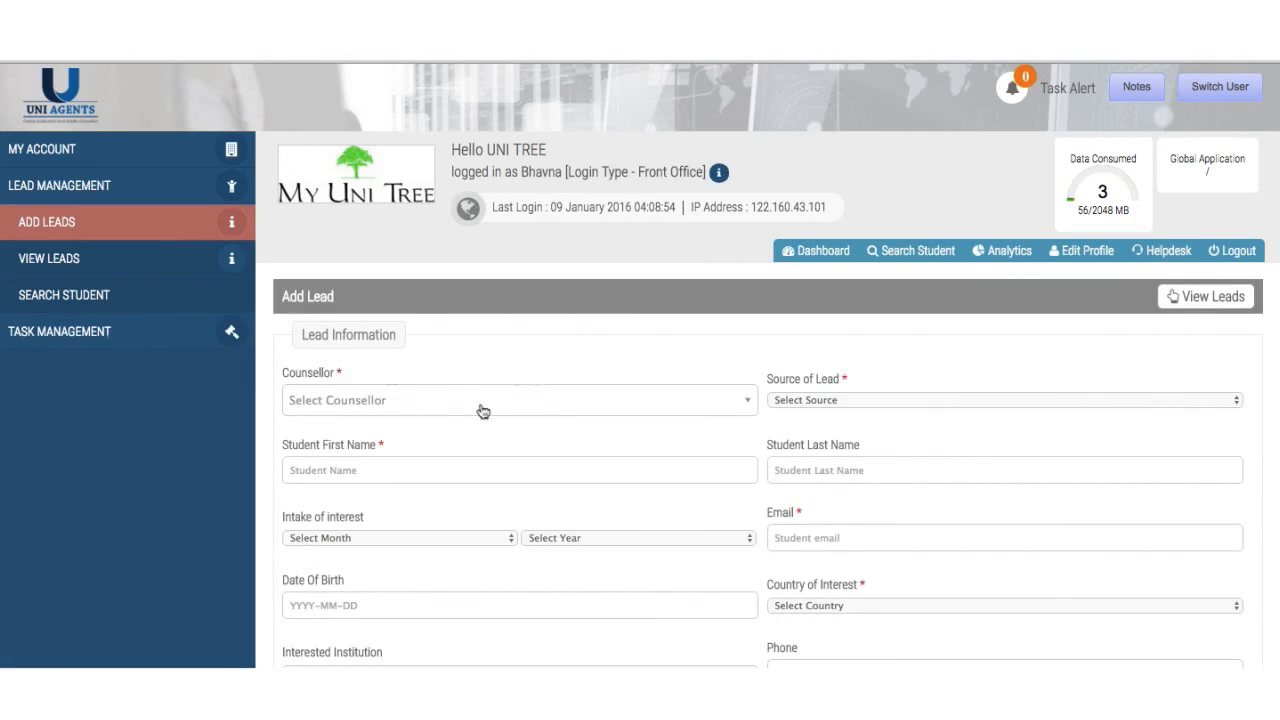
left_click(483, 410)
left_click(755, 343)
scroll(753, 342, "down", 3)
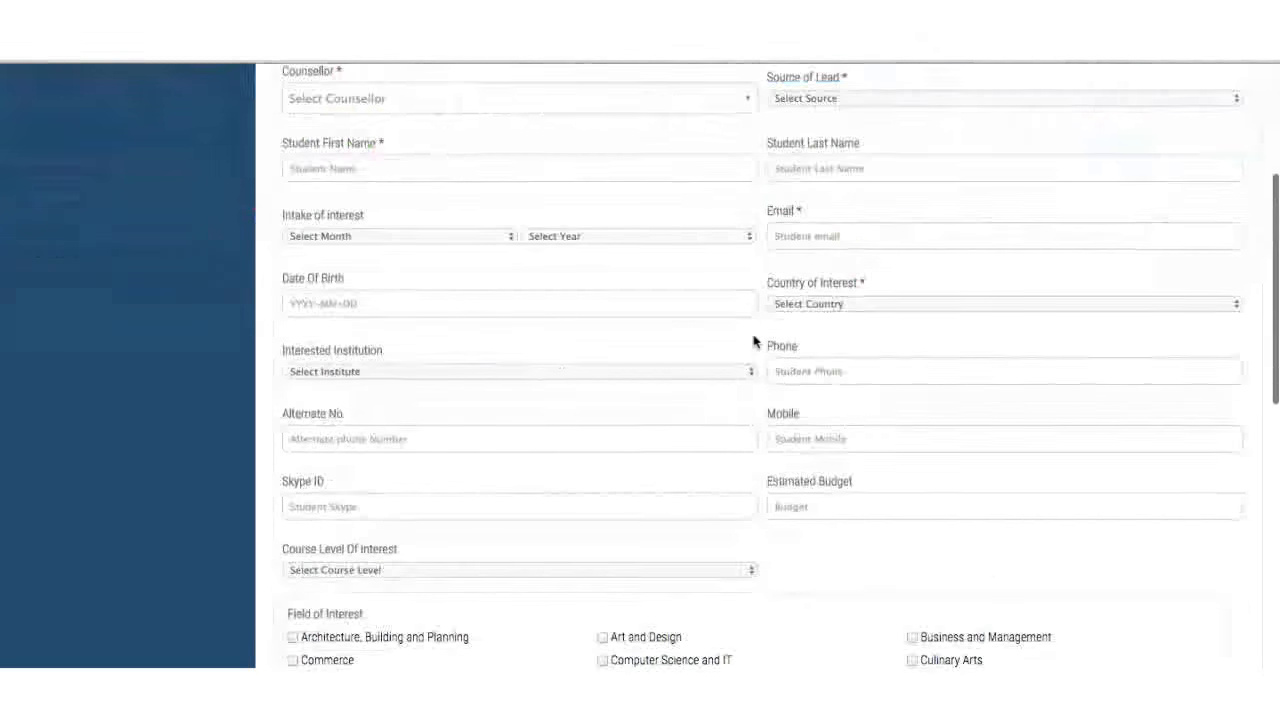
scroll(755, 343, "down", 10)
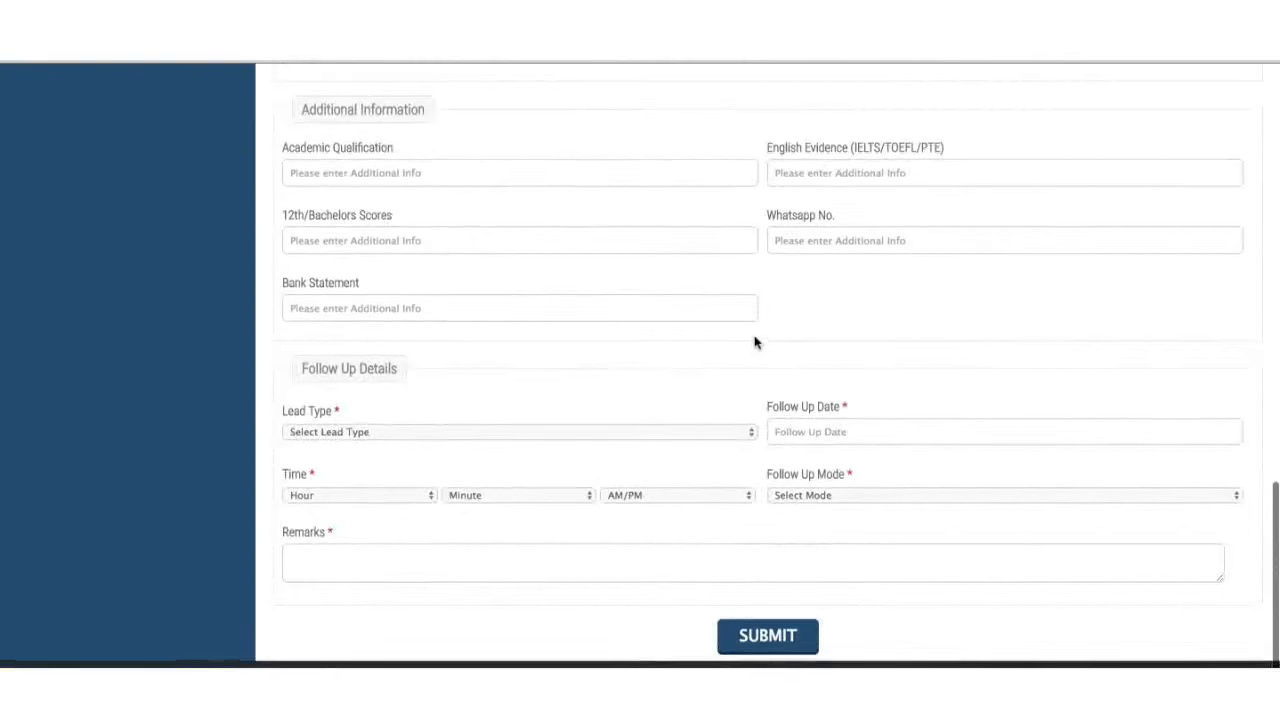
scroll(755, 343, "up", 15)
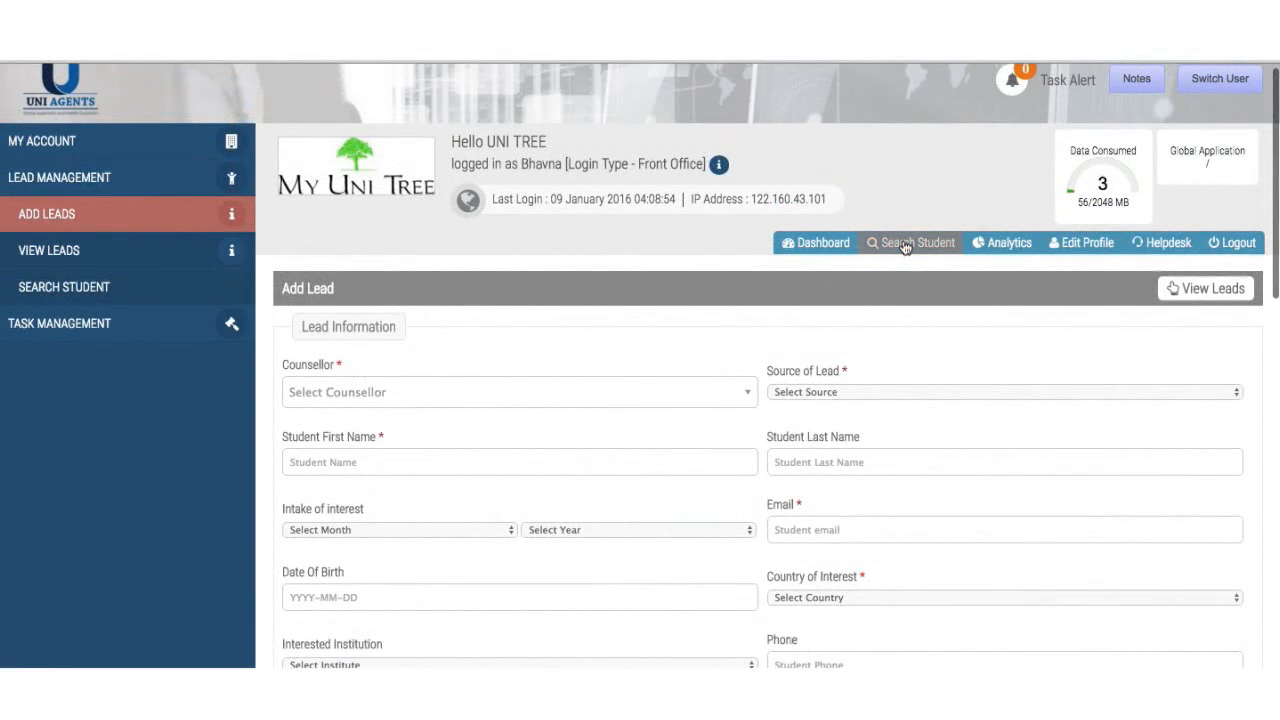
- Search students by the lead's first name, finding the United Kingdom and United States applications
left_click(905, 243)
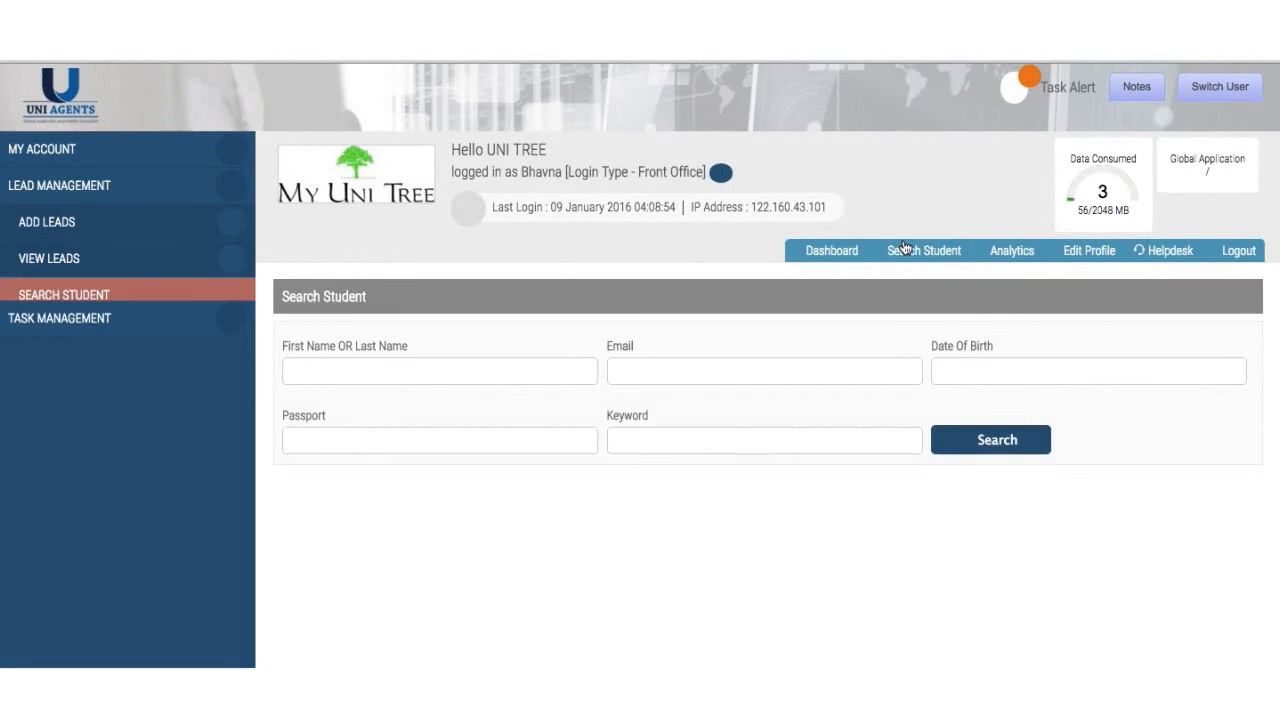
left_click(483, 365)
type("komal")
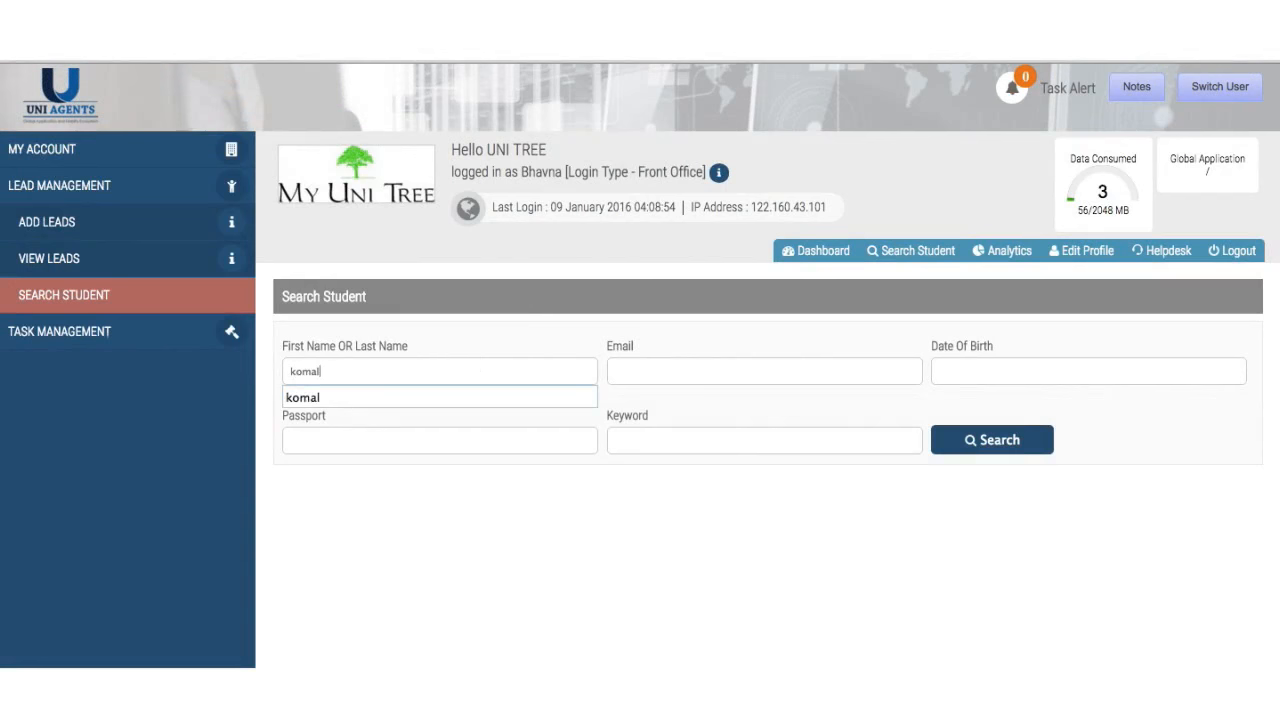
left_click(596, 468)
left_click(968, 441)
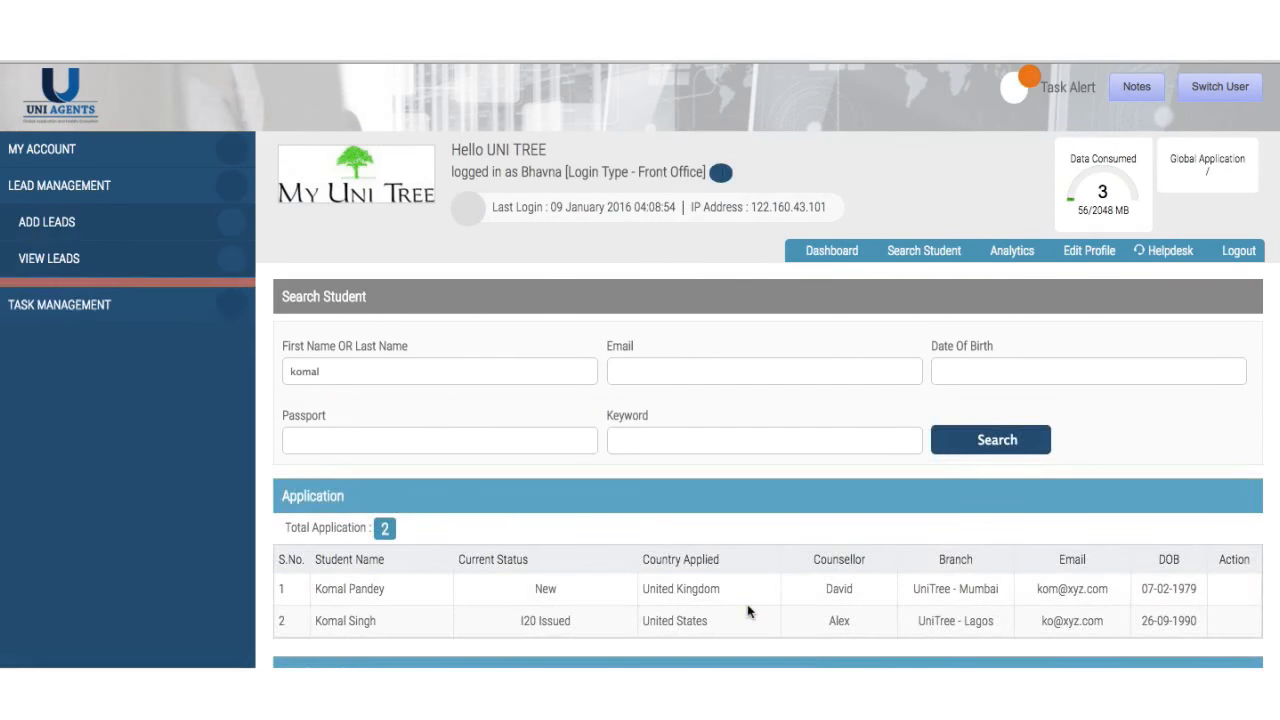
scroll(748, 608, "down", 3)
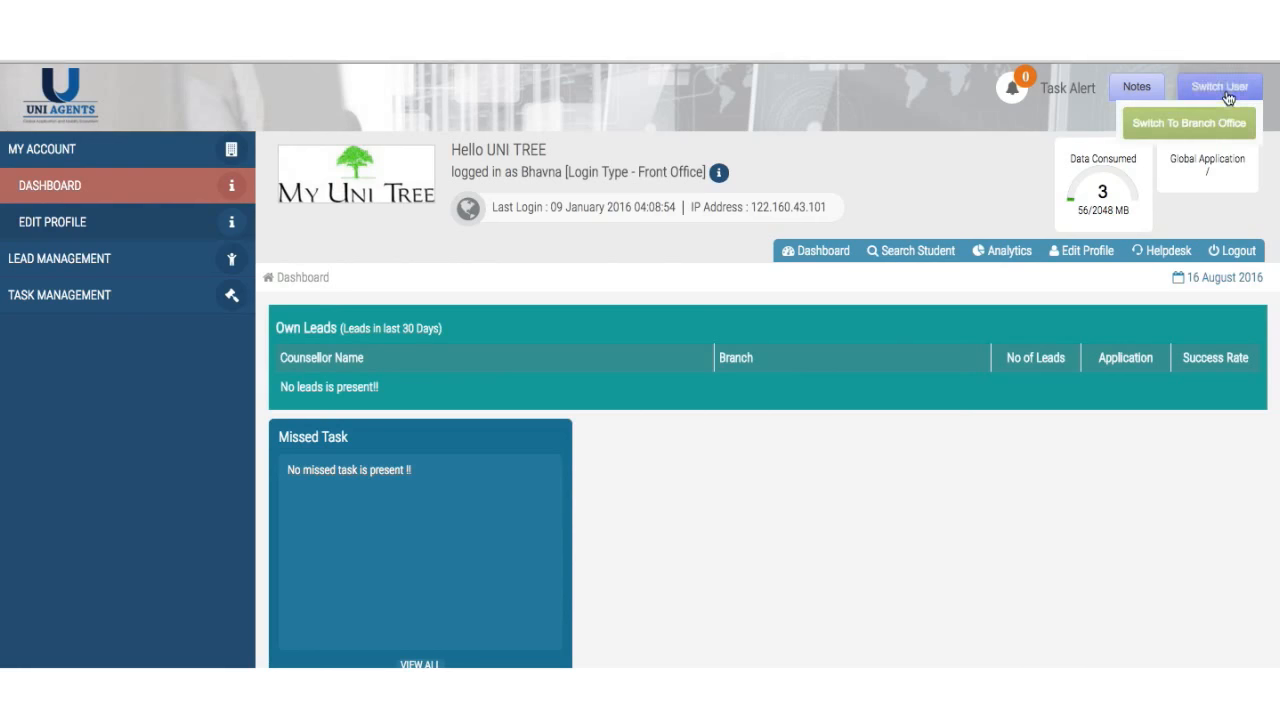
- Log out of the front-office account and sign back in as Super Admin
left_click(1237, 252)
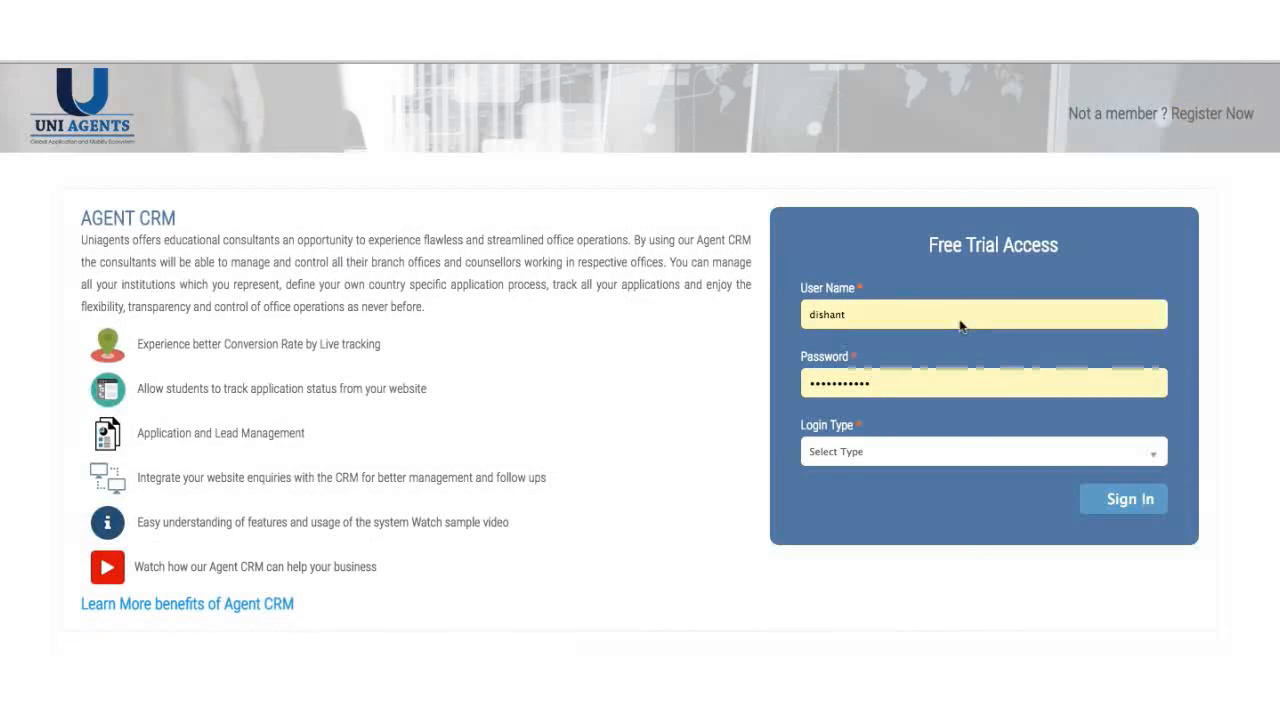
left_click(874, 450)
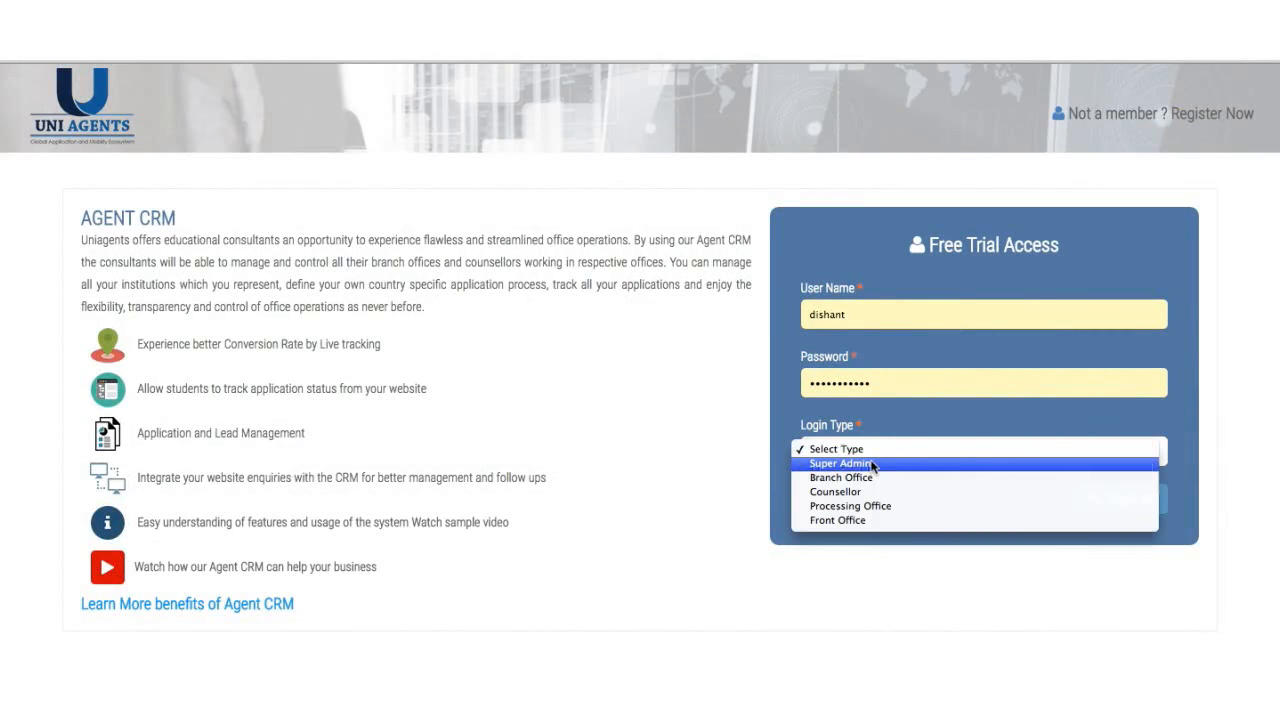
left_click(870, 463)
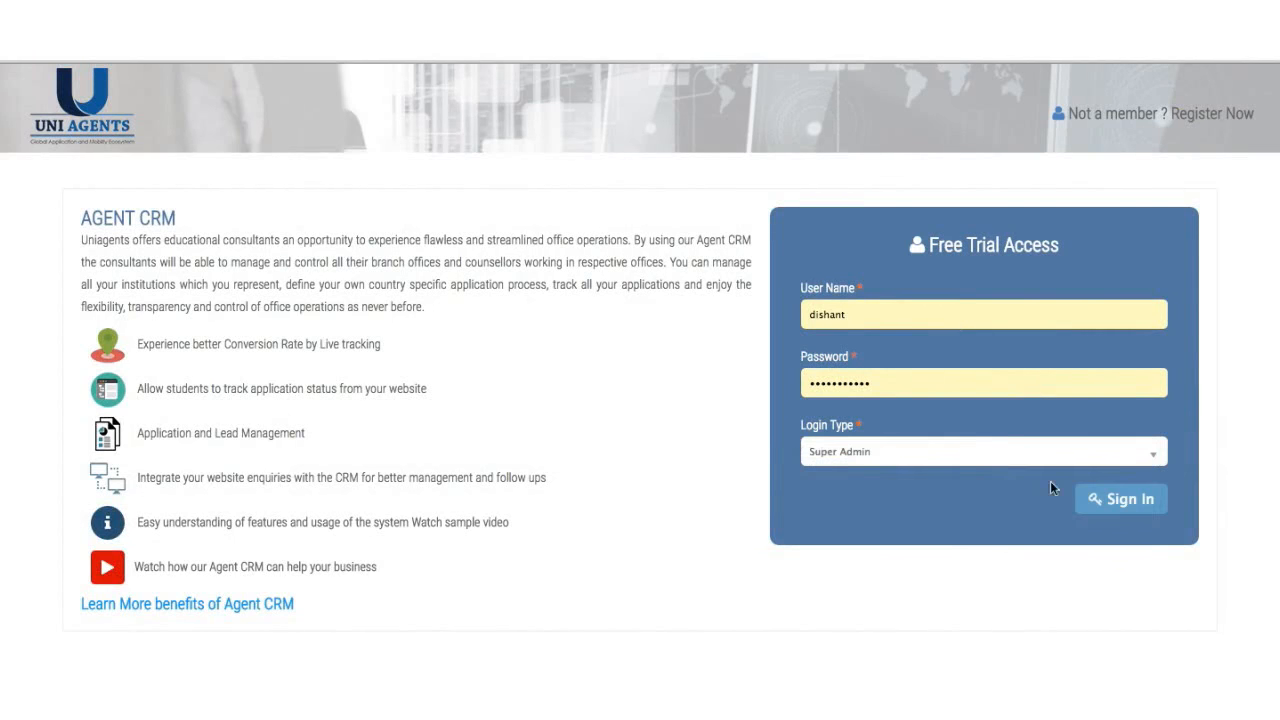
left_click(1117, 499)
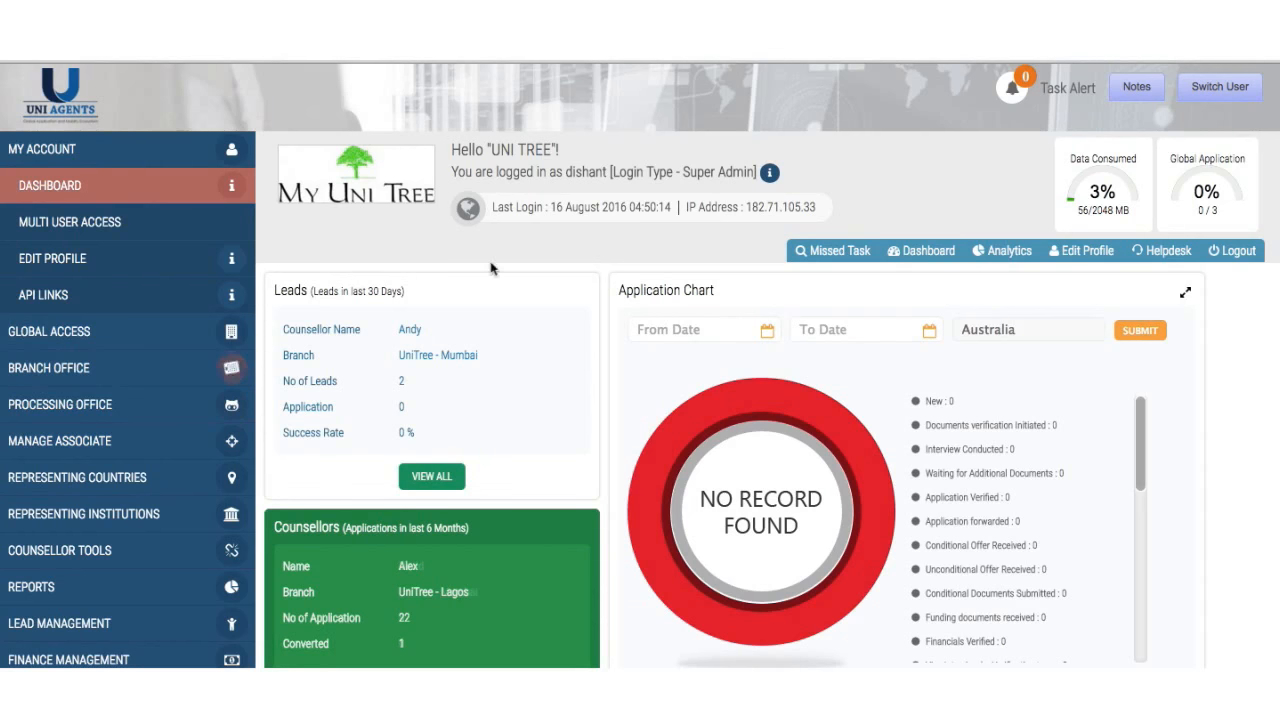
- Switch the session to the Processing Office user and confirm the switch
left_click(1220, 87)
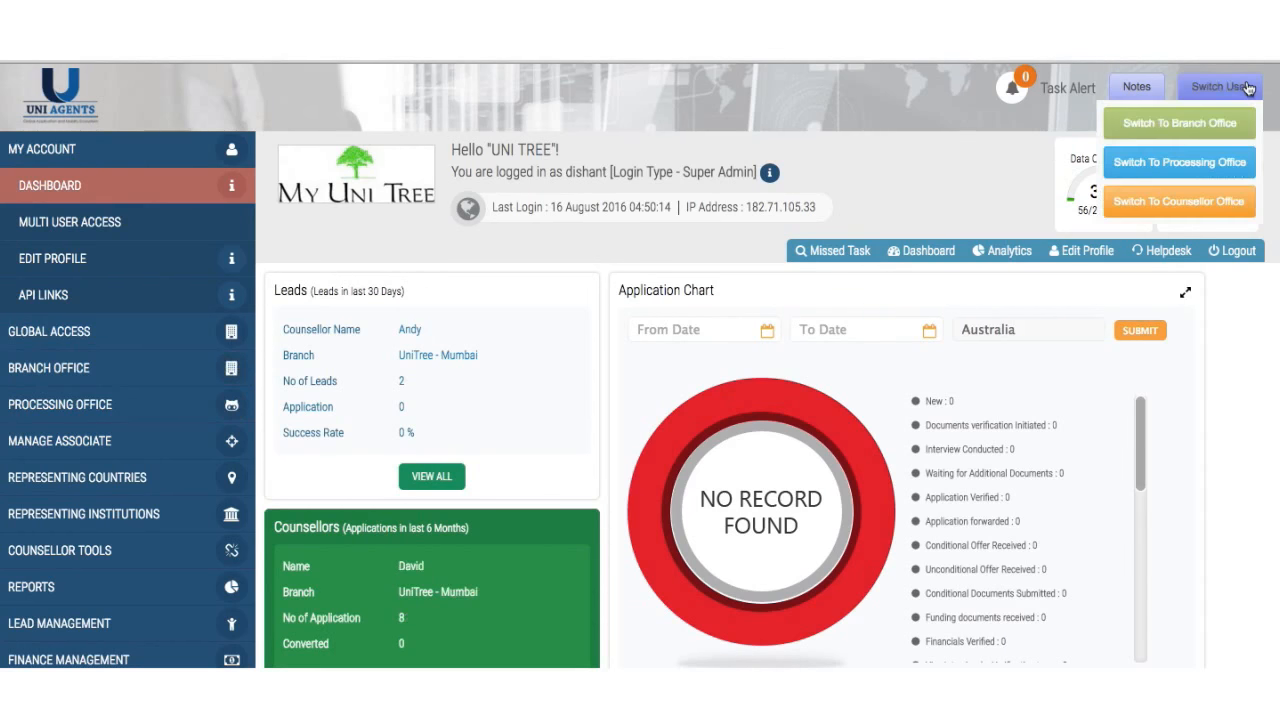
left_click(1160, 170)
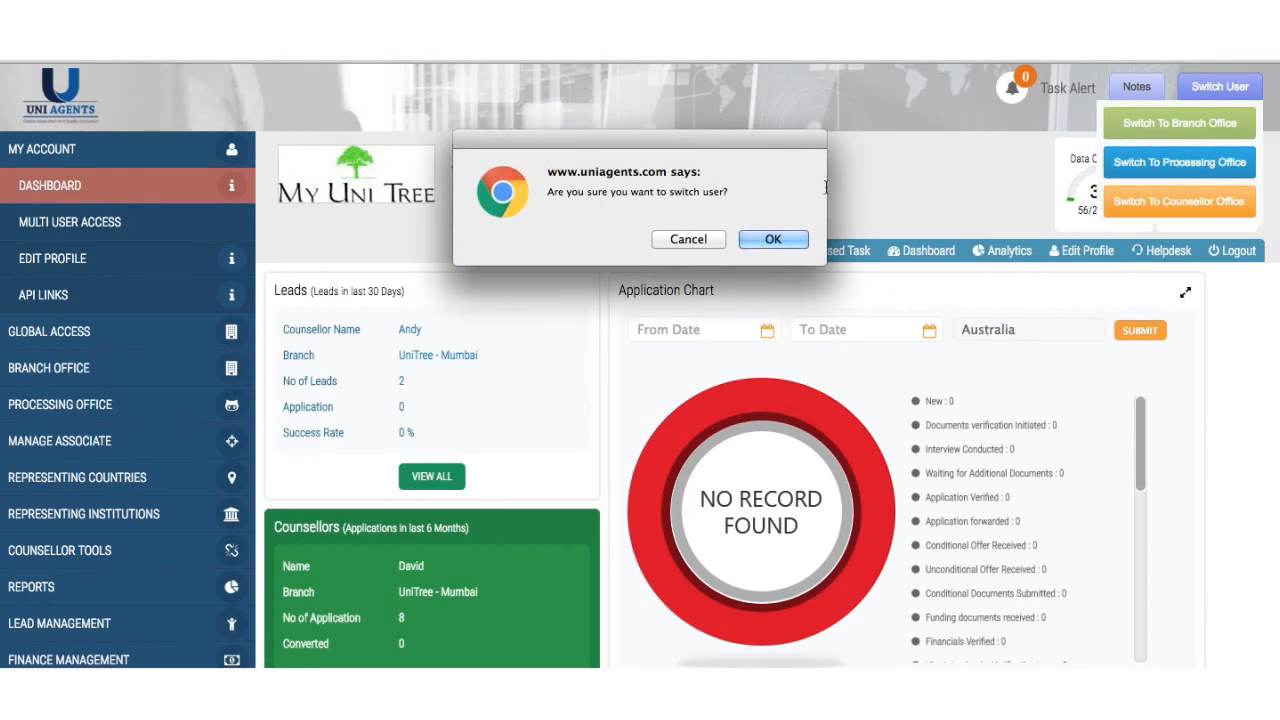
left_click(779, 237)
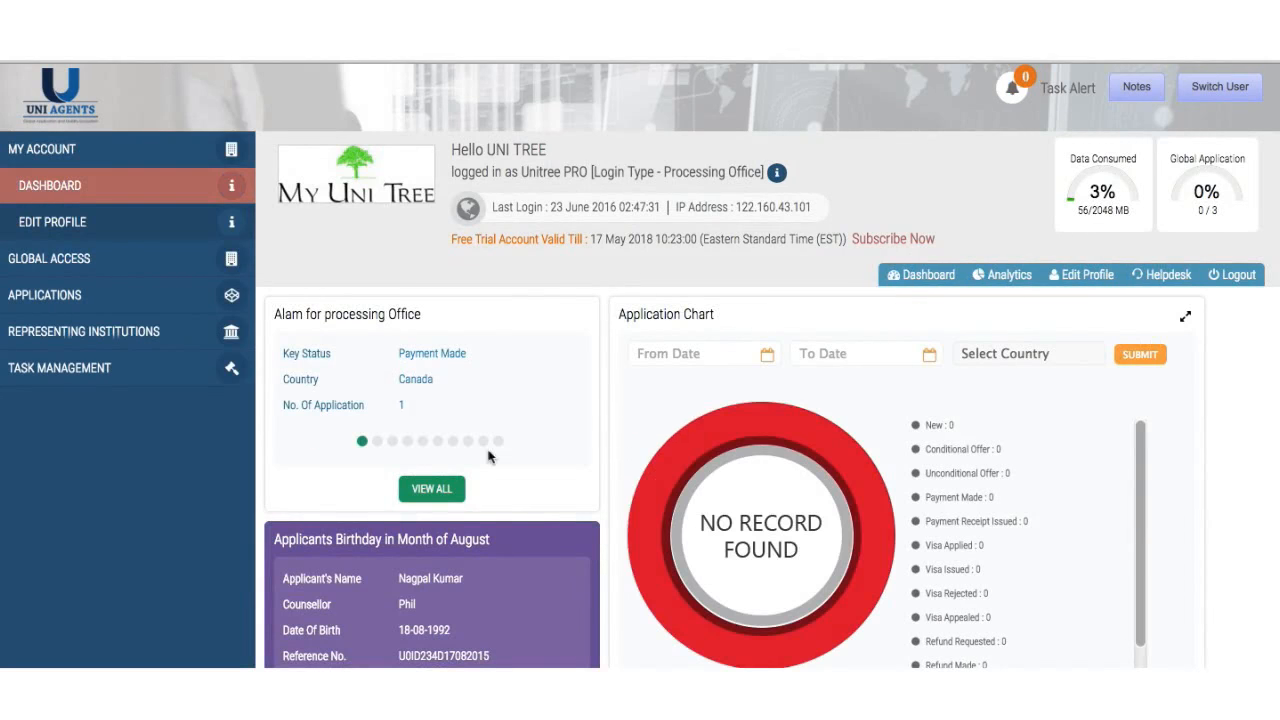
scroll(488, 456, "down", 5)
scroll(488, 456, "up", 4)
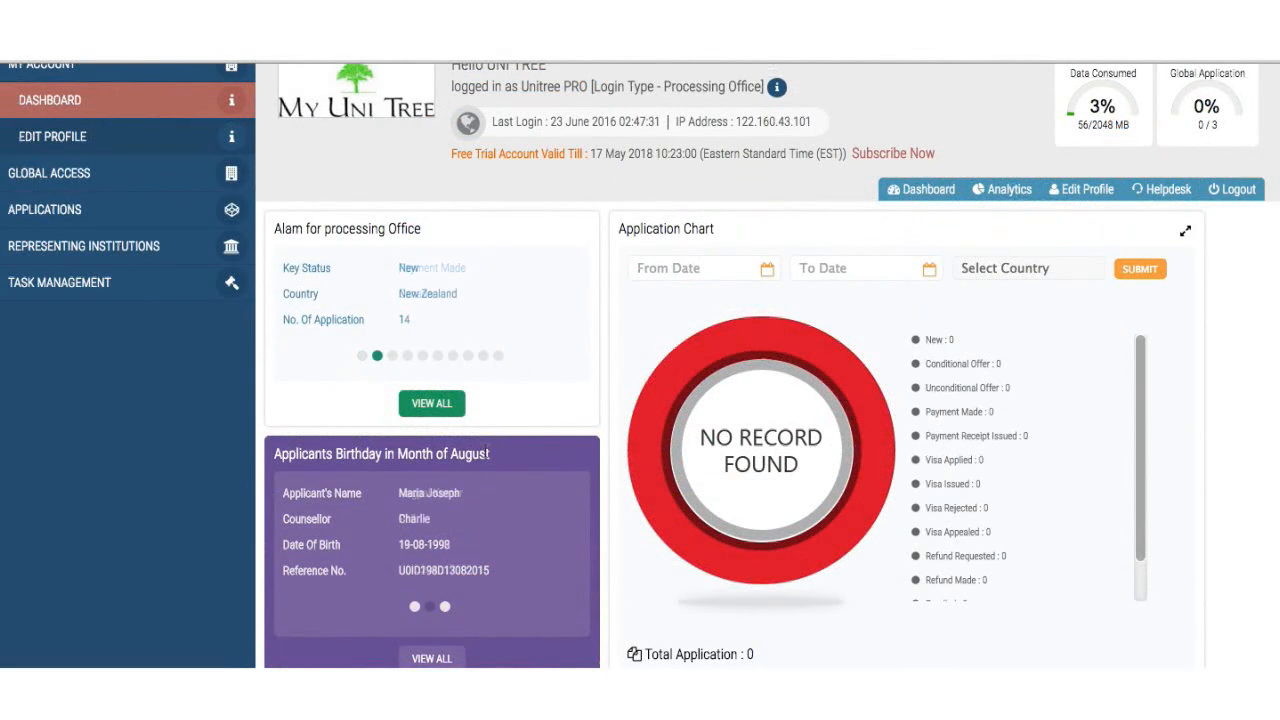
scroll(566, 430, "down", 3)
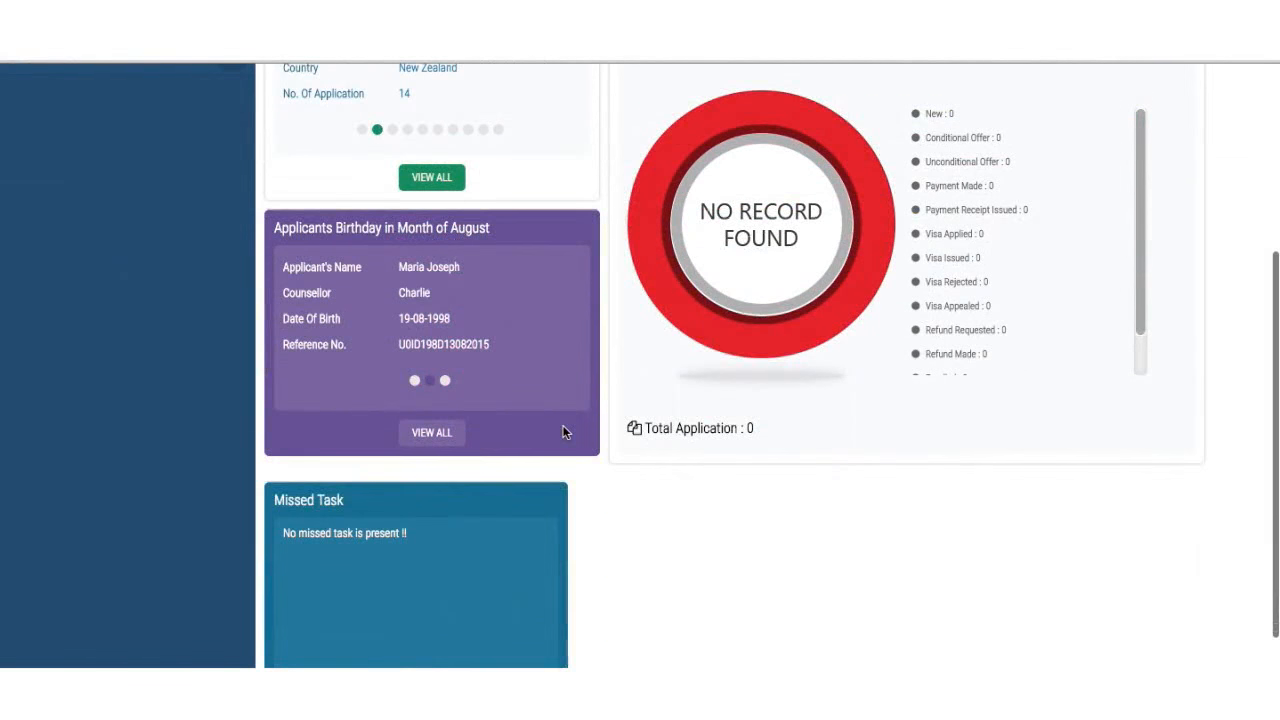
scroll(563, 430, "up", 4)
scroll(499, 471, "down", 4)
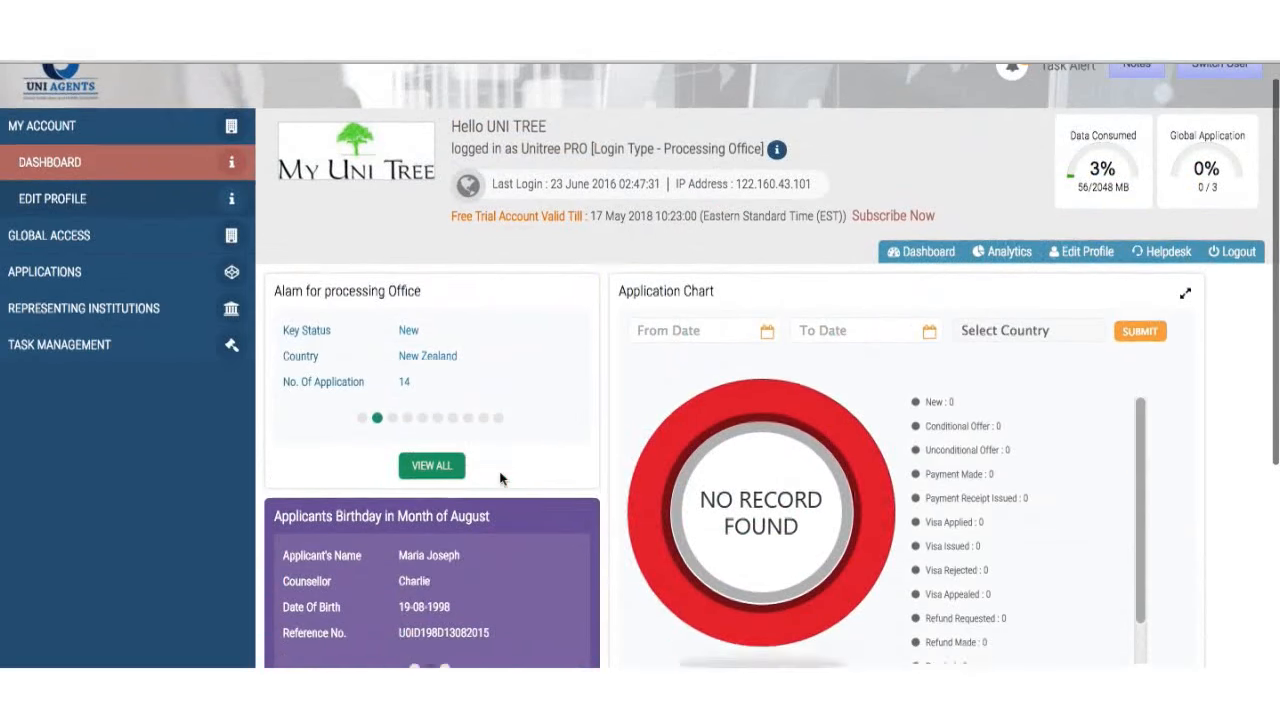
scroll(458, 625, "up", 3)
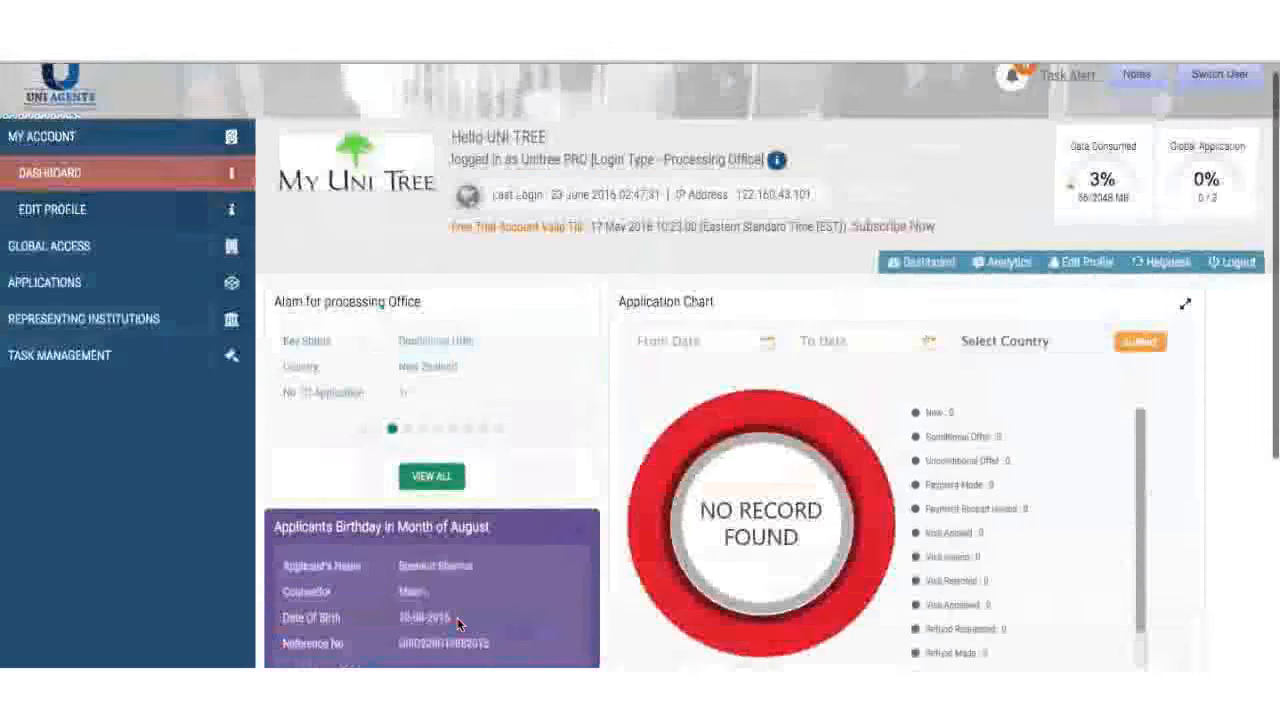
left_click(432, 477)
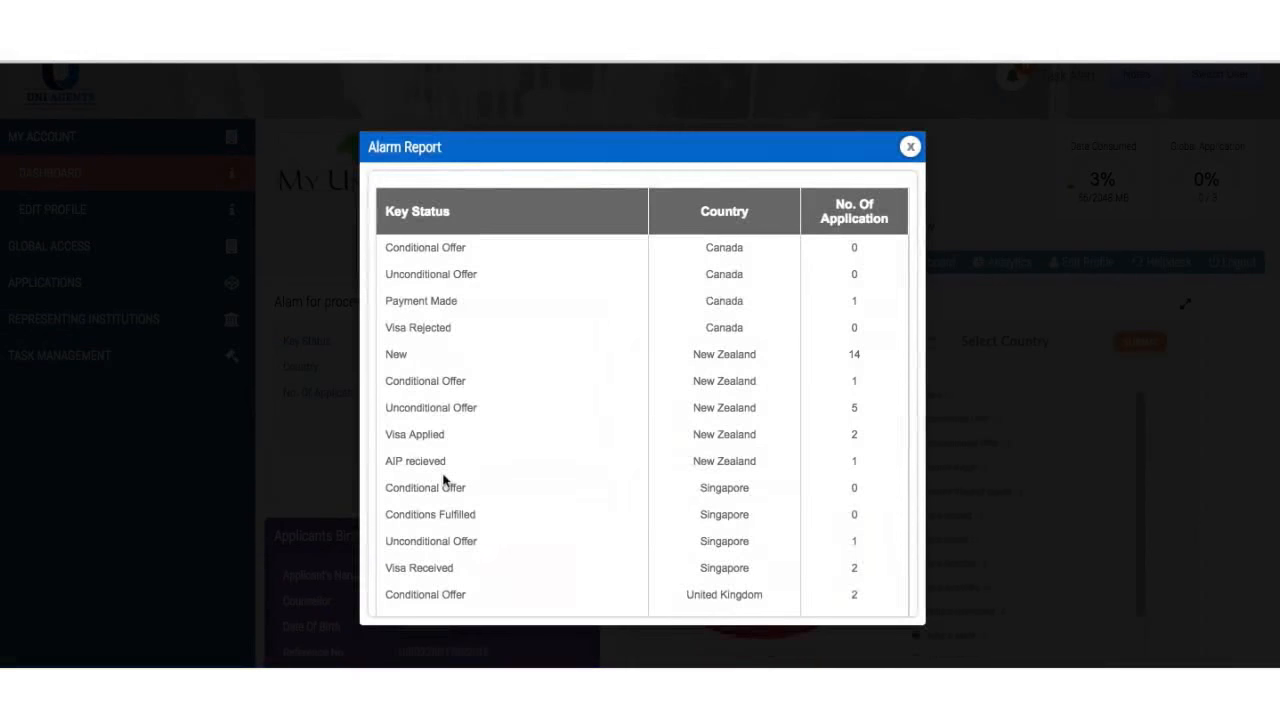
scroll(566, 462, "down", 2)
scroll(566, 462, "up", 2)
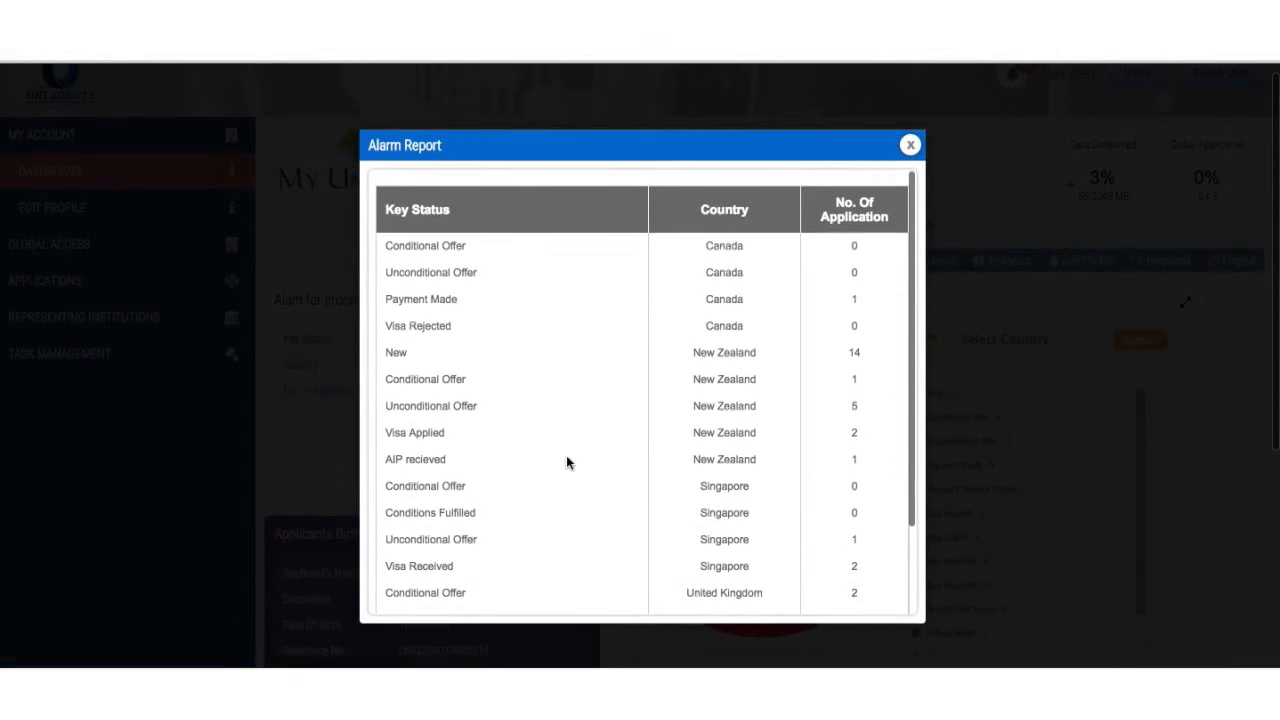
scroll(566, 462, "down", 1)
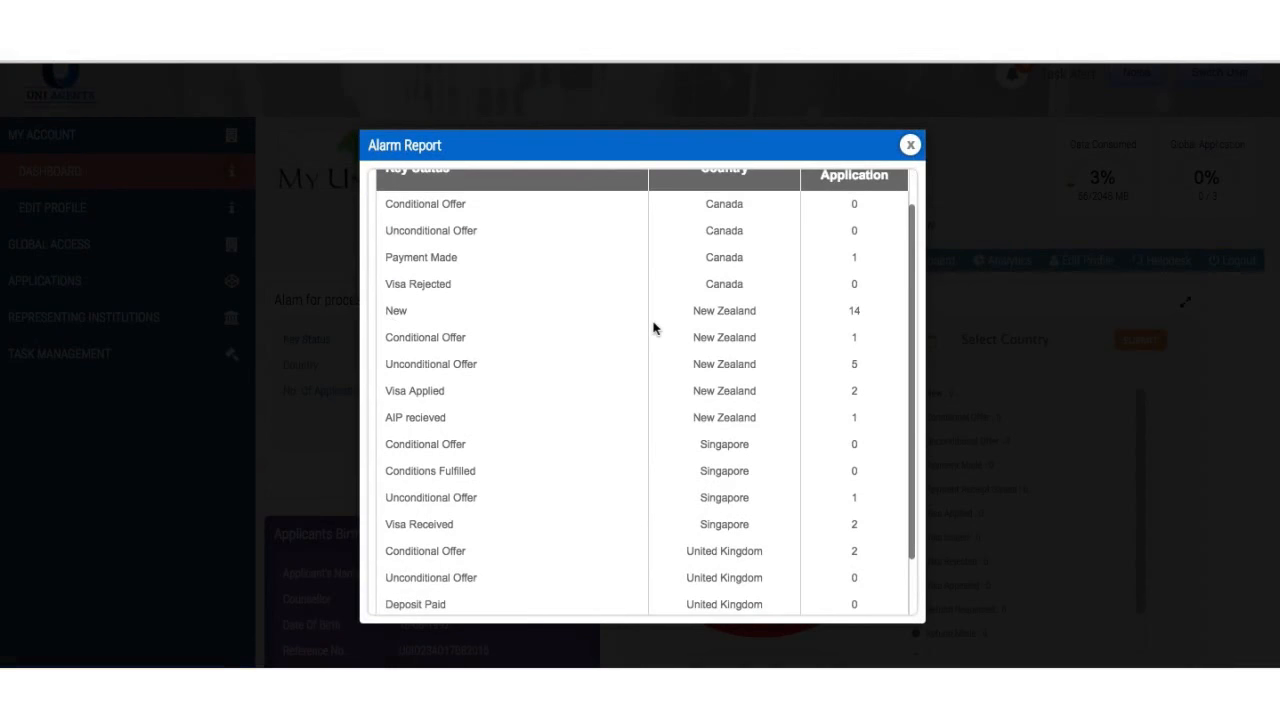
scroll(651, 329, "down", 2)
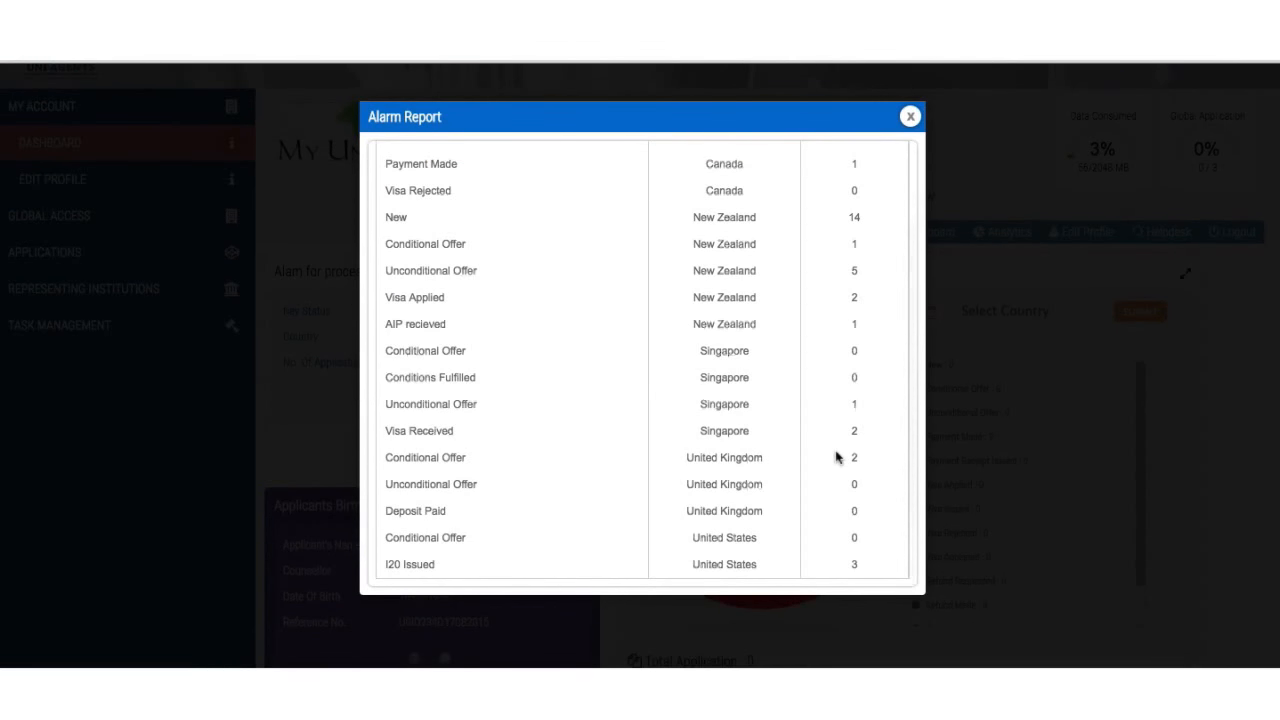
scroll(851, 549, "down", 3)
scroll(851, 549, "up", 8)
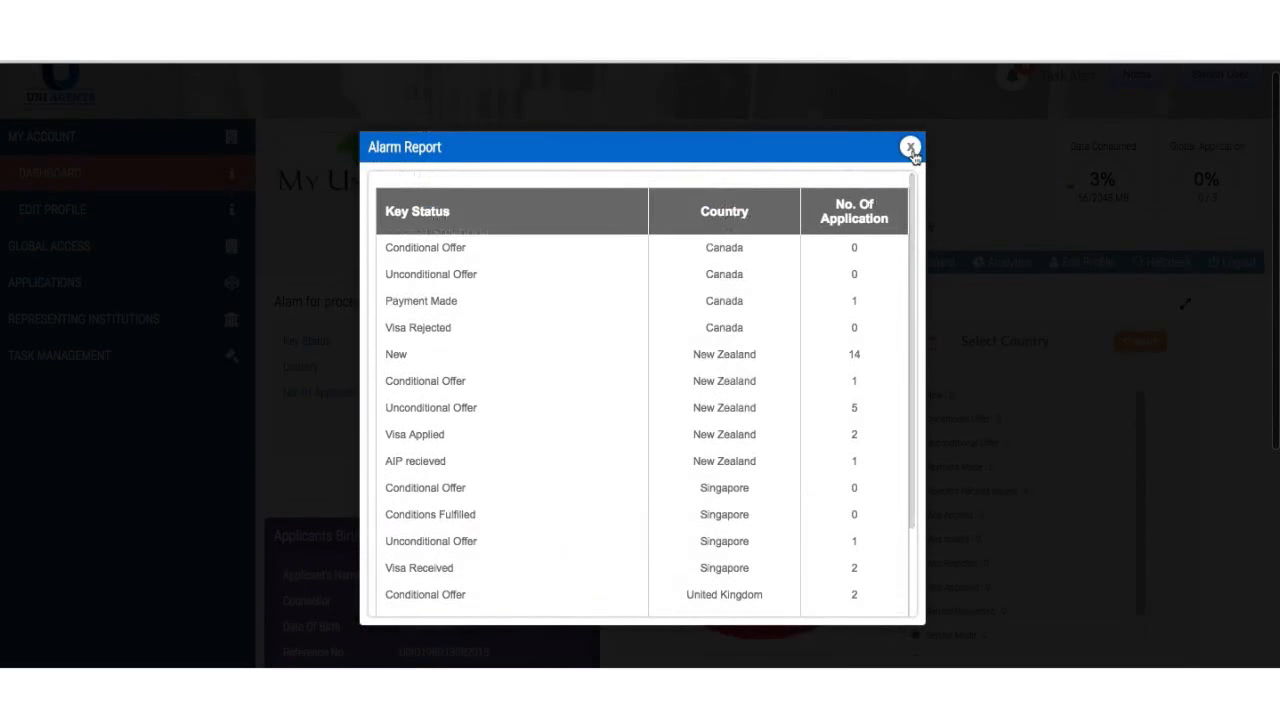
left_click(910, 148)
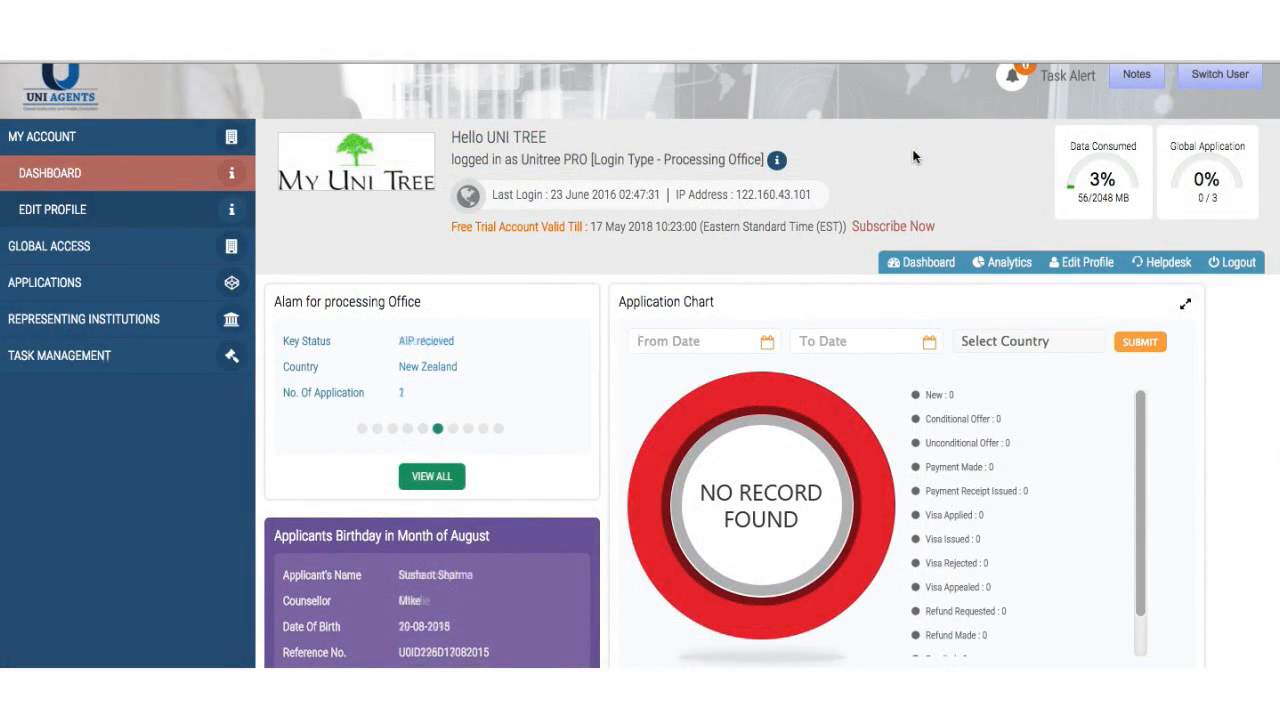
- Open the Applications View/Search page and look over the status options
left_click(78, 282)
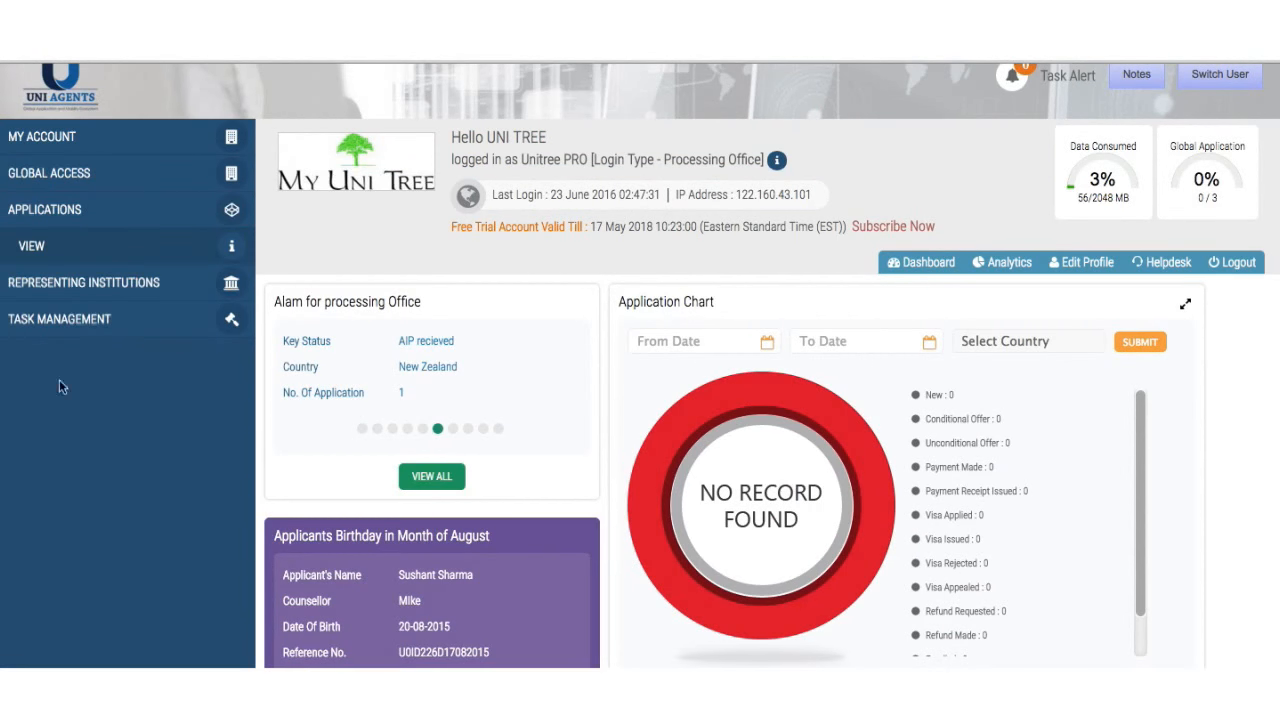
left_click(75, 246)
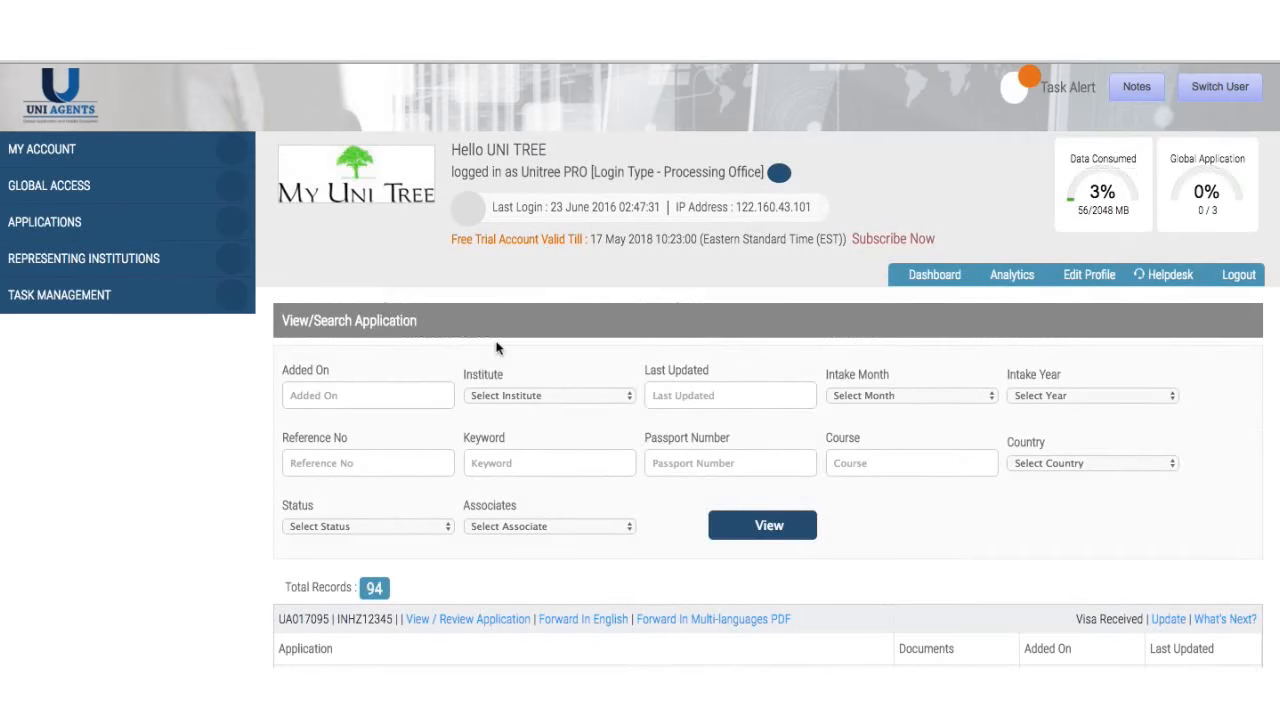
scroll(643, 410, "down", 1)
scroll(643, 410, "down", 3)
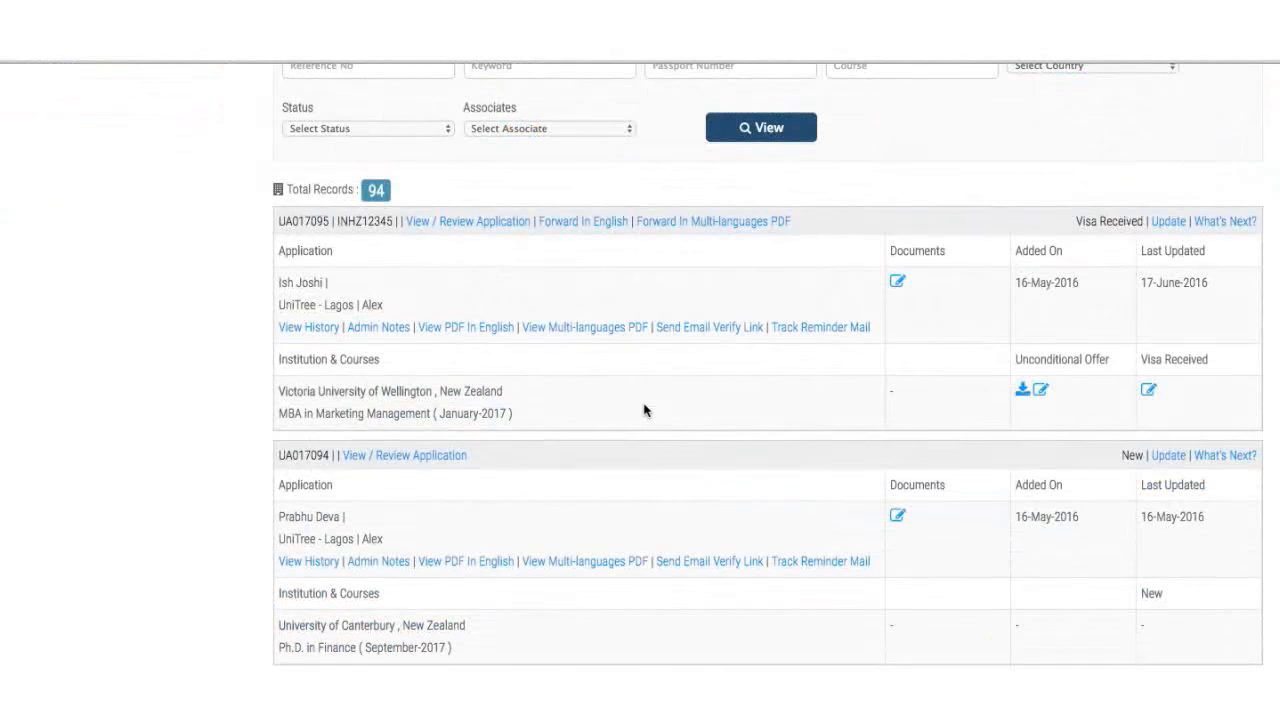
scroll(645, 409, "up", 4)
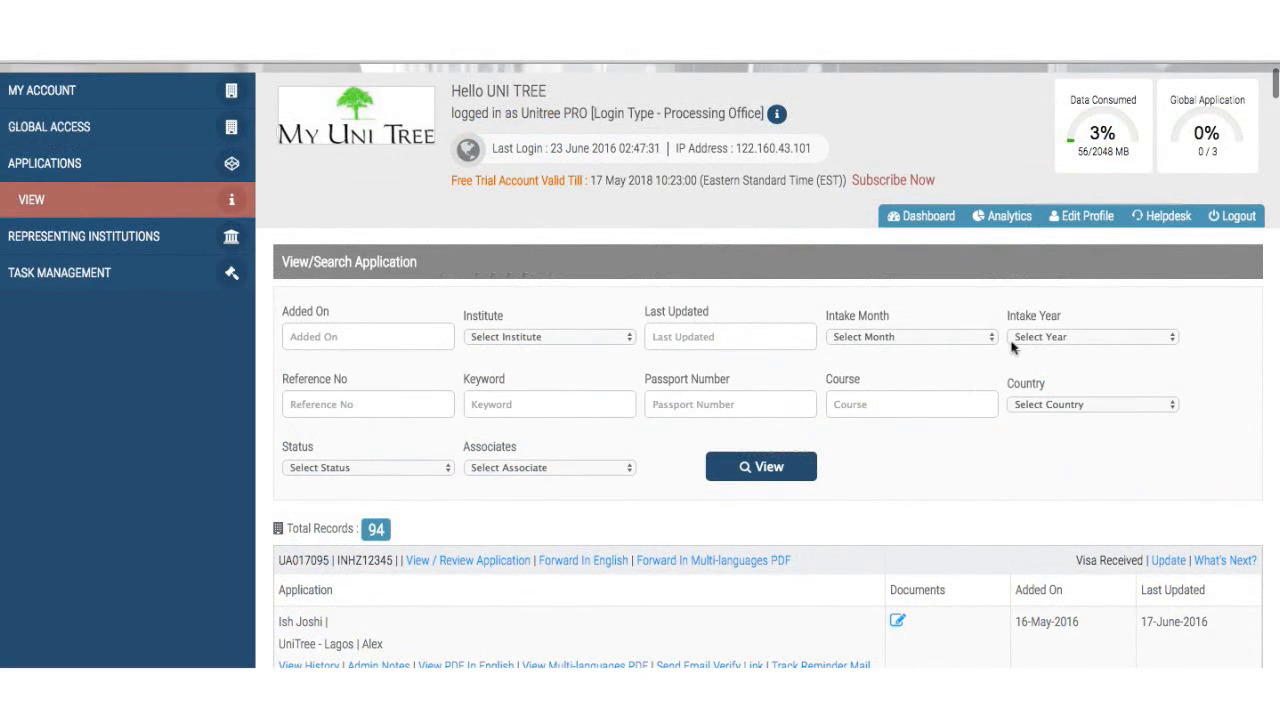
left_click(366, 467)
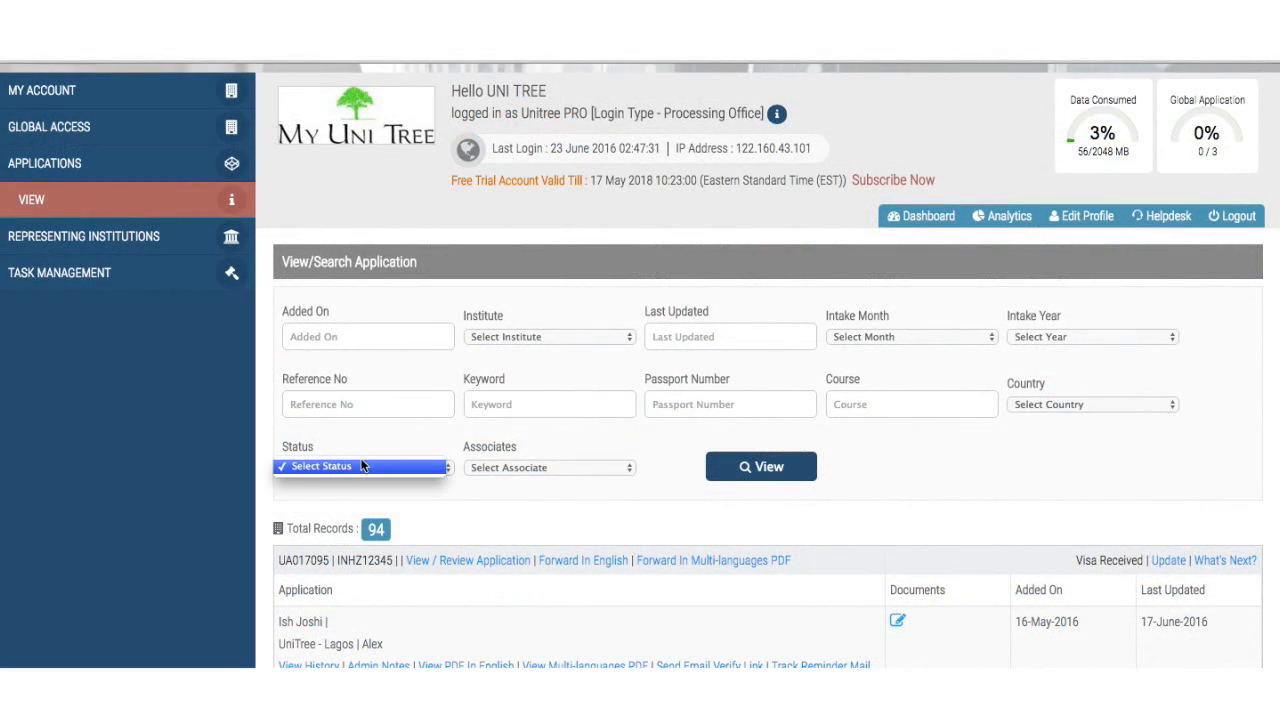
left_click(366, 465)
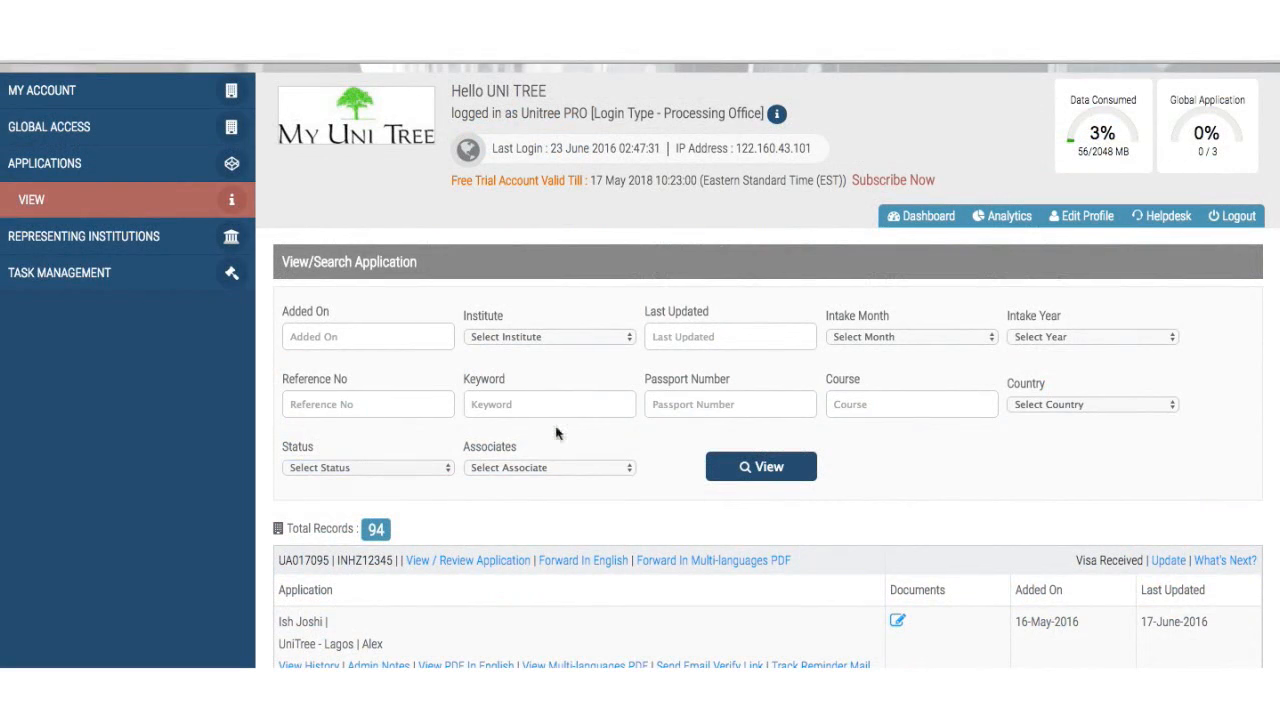
- Filter applications to Country New Zealand and Status New, returning 14 records
left_click(1038, 405)
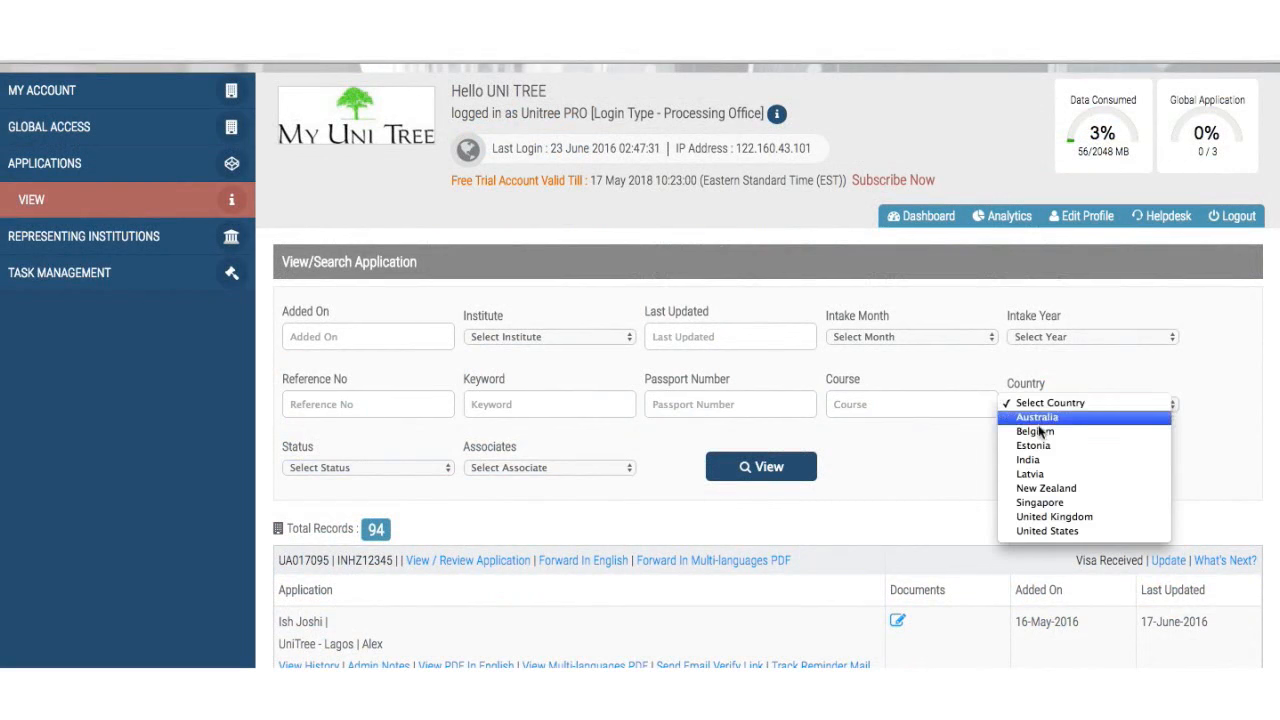
left_click(1074, 493)
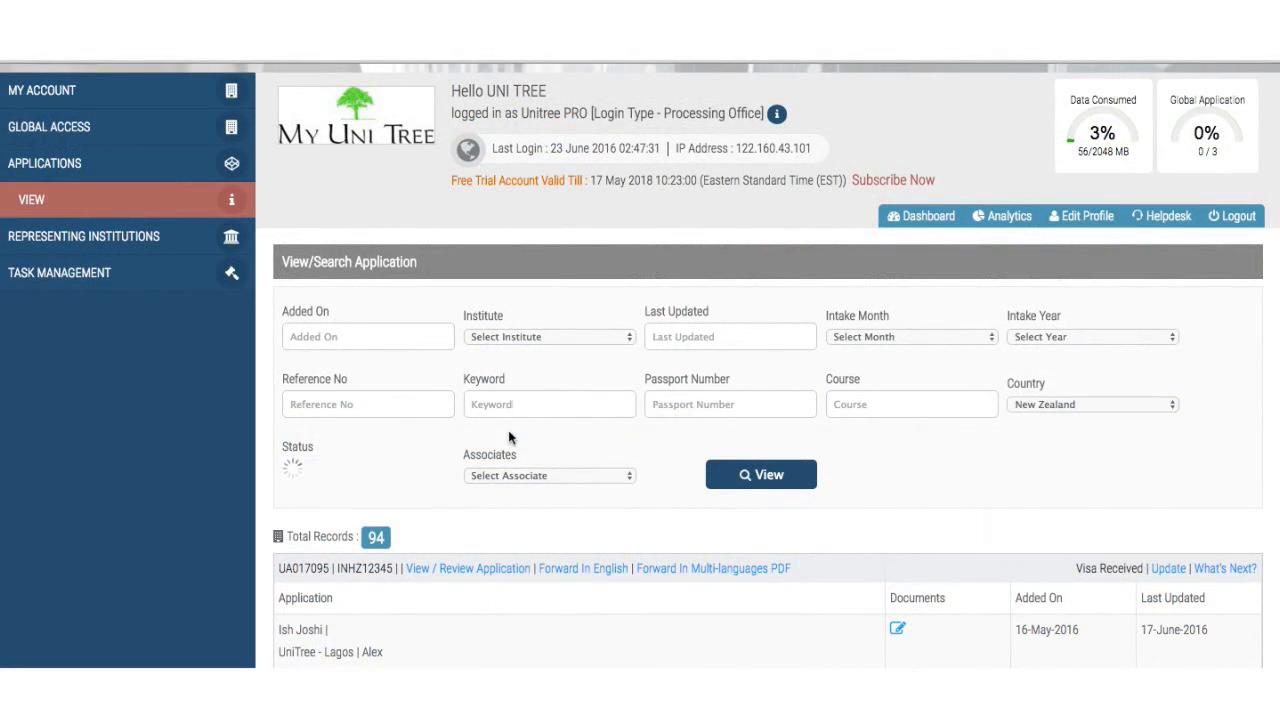
left_click(336, 468)
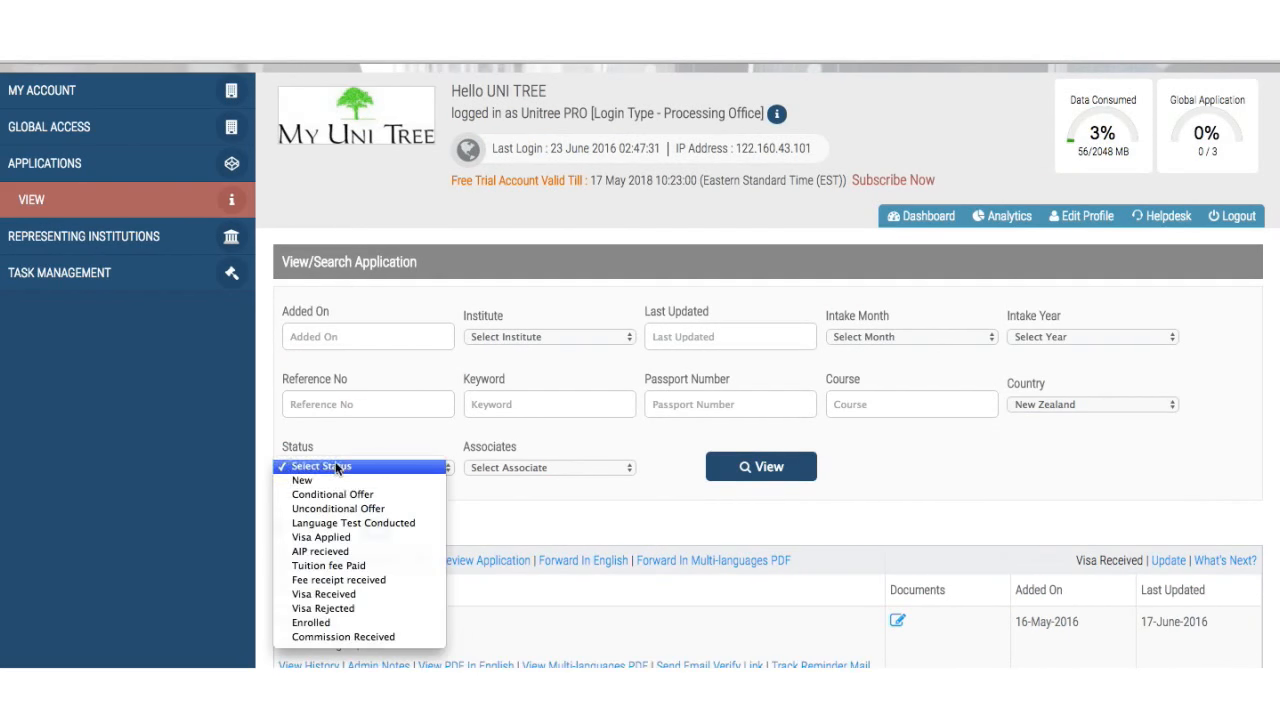
left_click(343, 480)
left_click(769, 472)
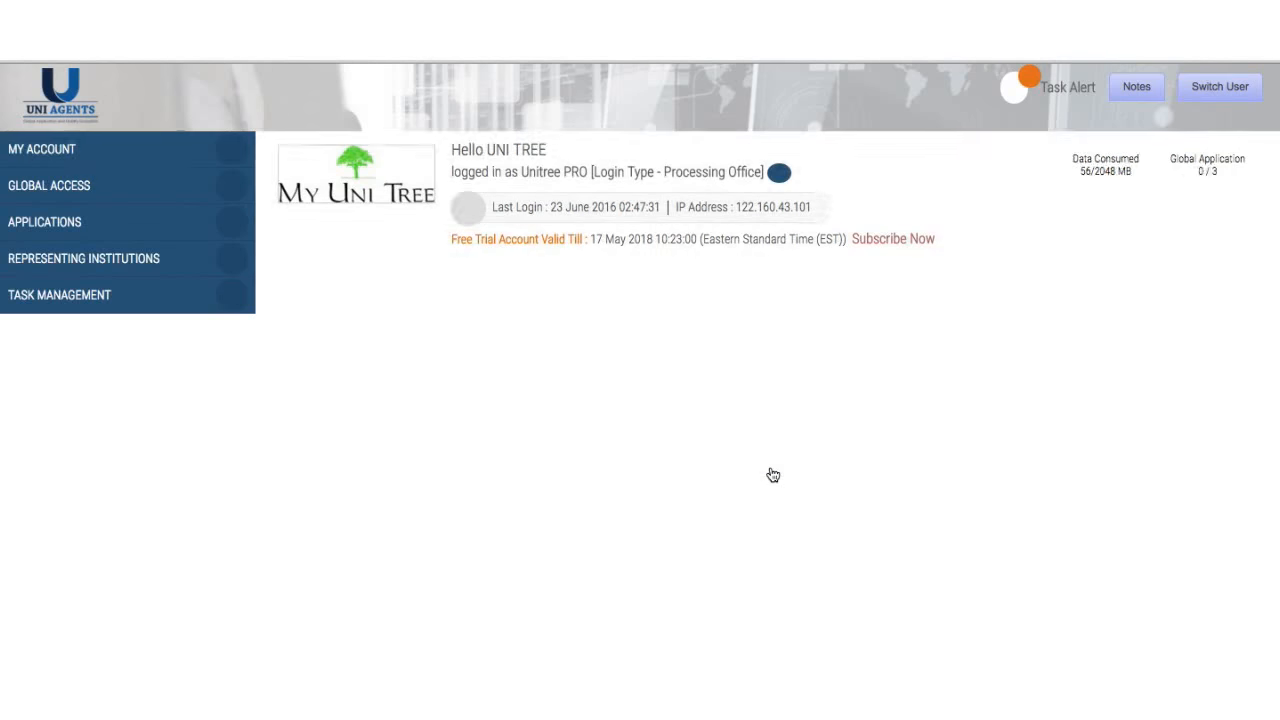
scroll(772, 474, "down", 3)
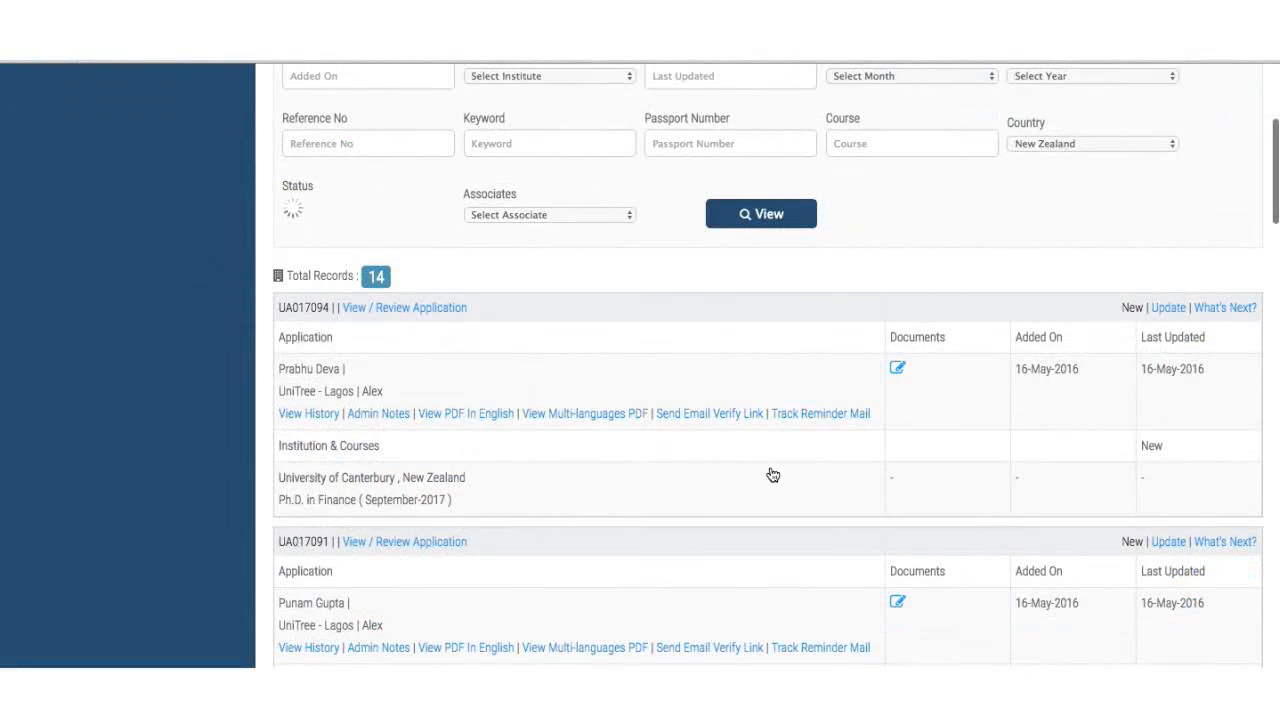
scroll(772, 474, "down", 2)
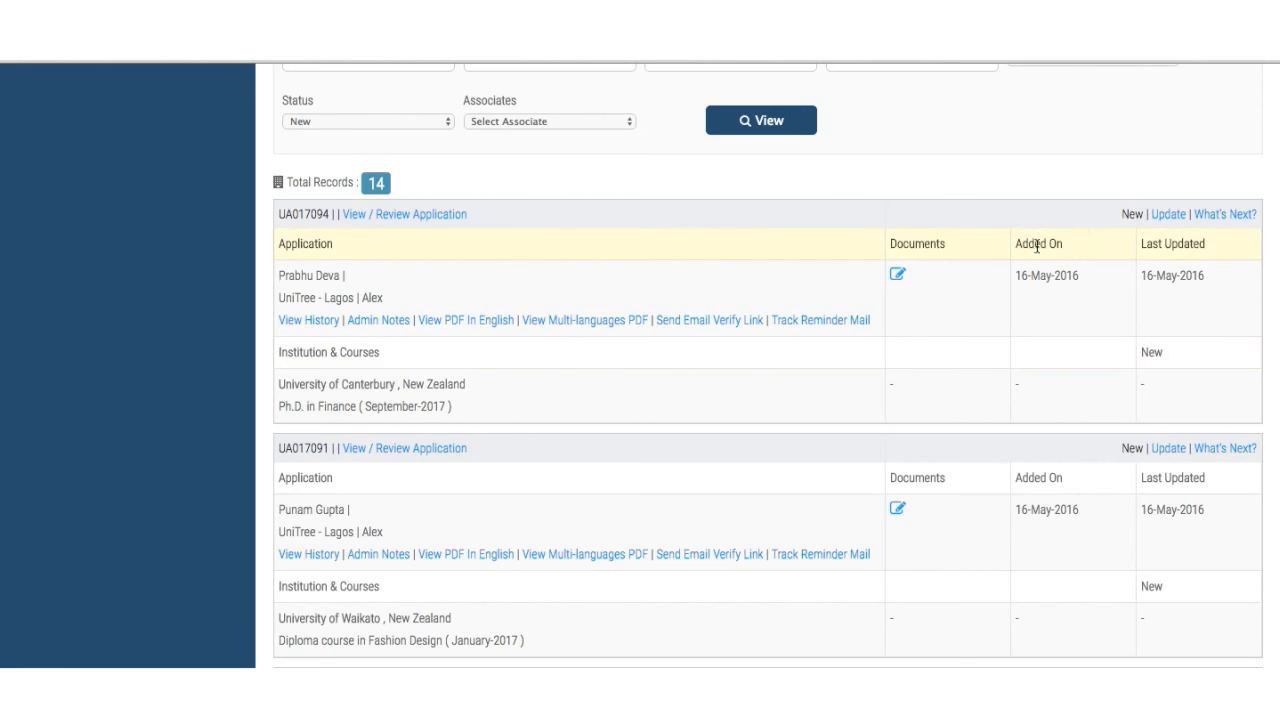
left_click(1221, 217)
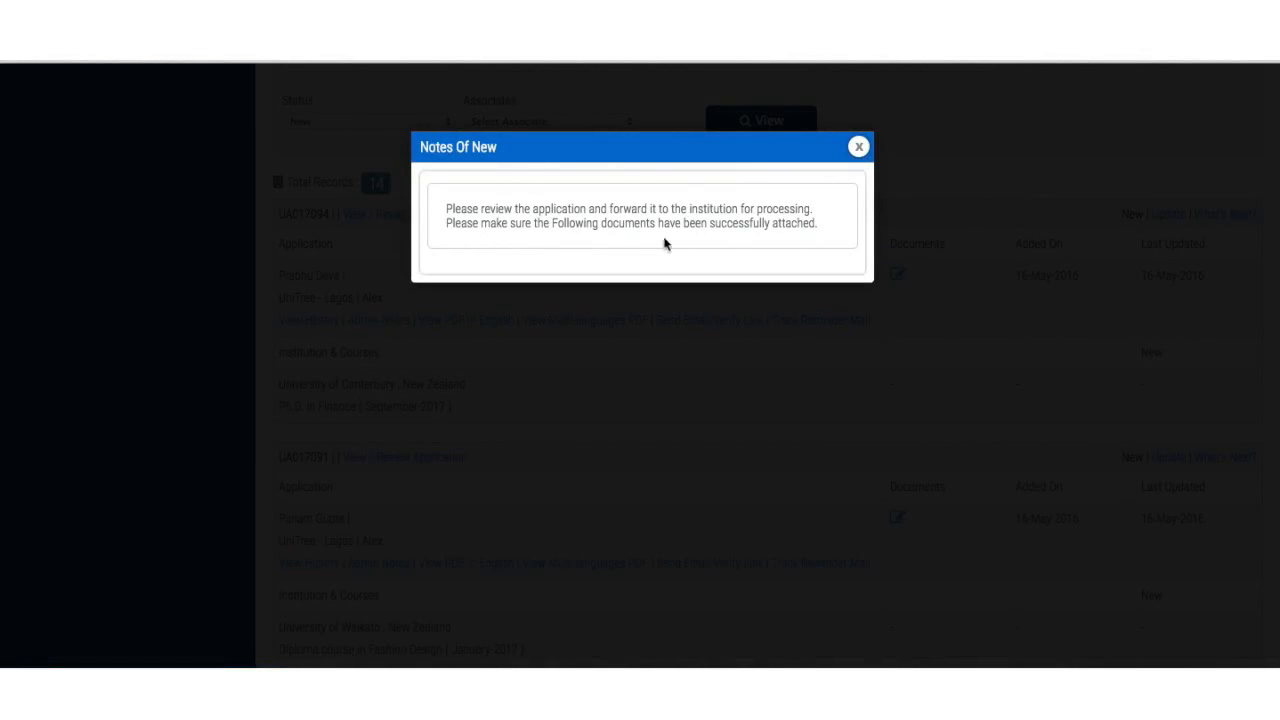
left_click(858, 147)
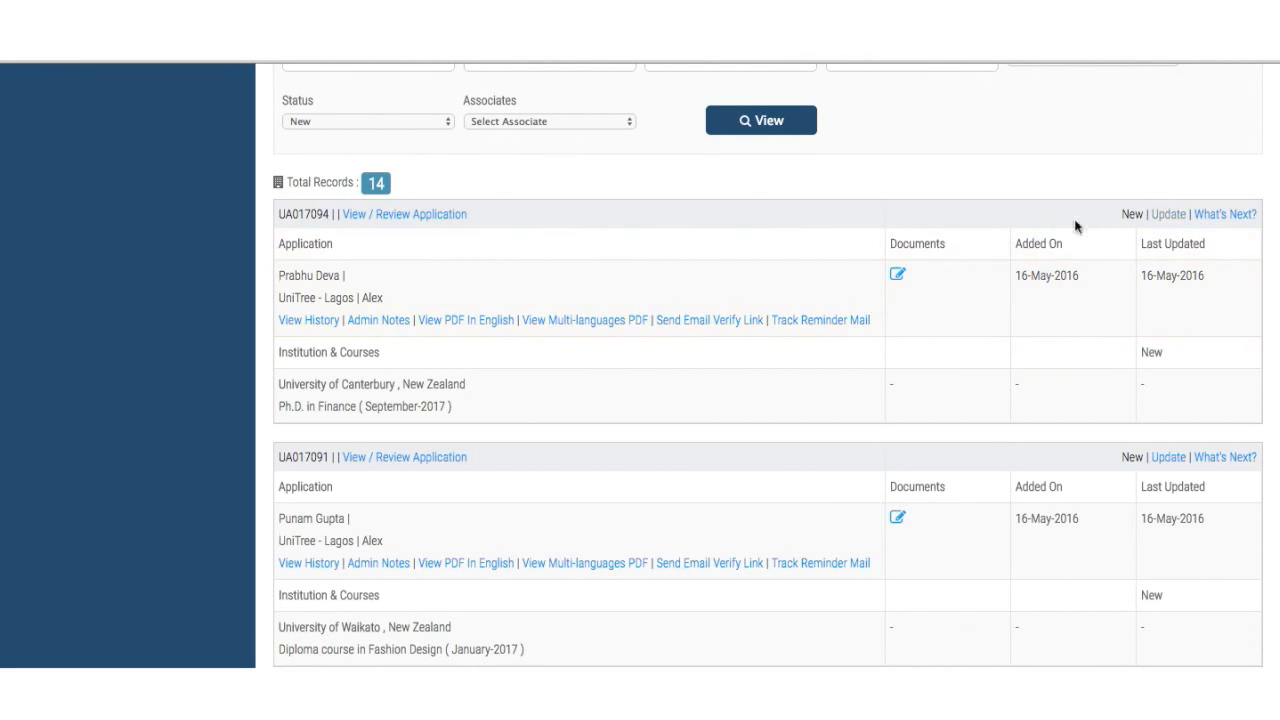
- Open the University of Canterbury Ph.D. in Finance application and verify it
left_click(445, 215)
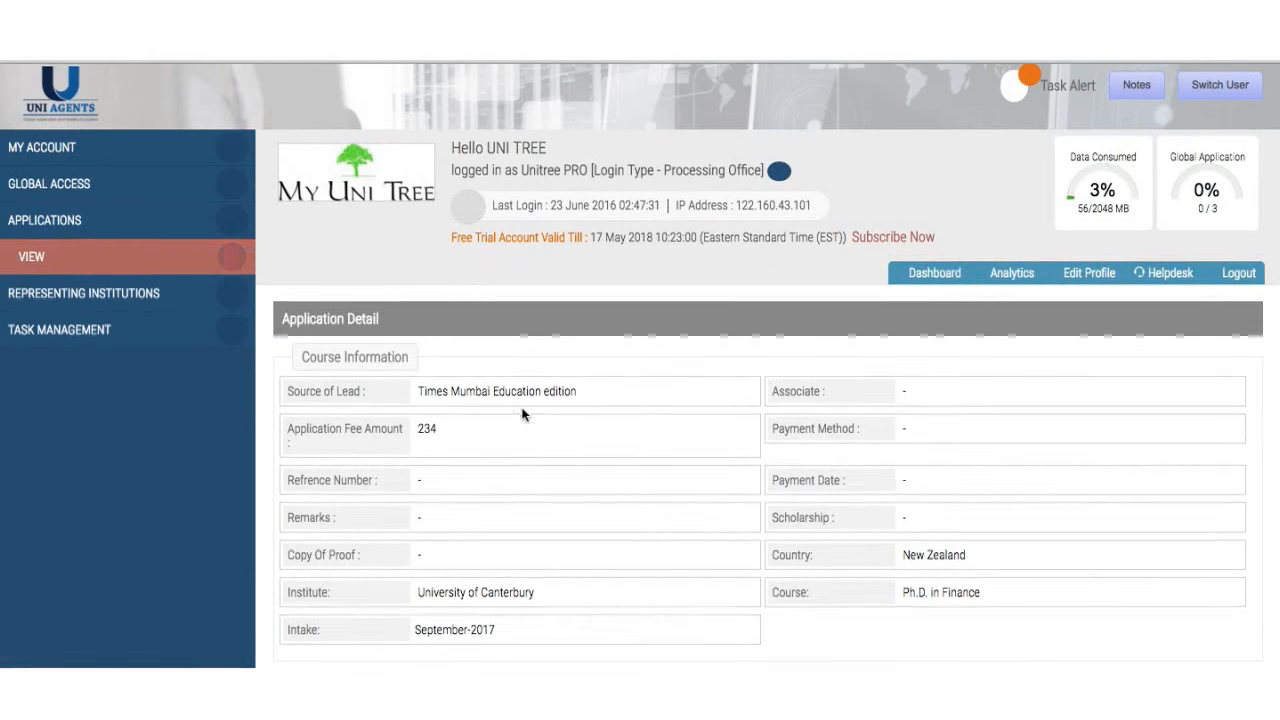
scroll(522, 412, "down", 3)
scroll(522, 415, "down", 10)
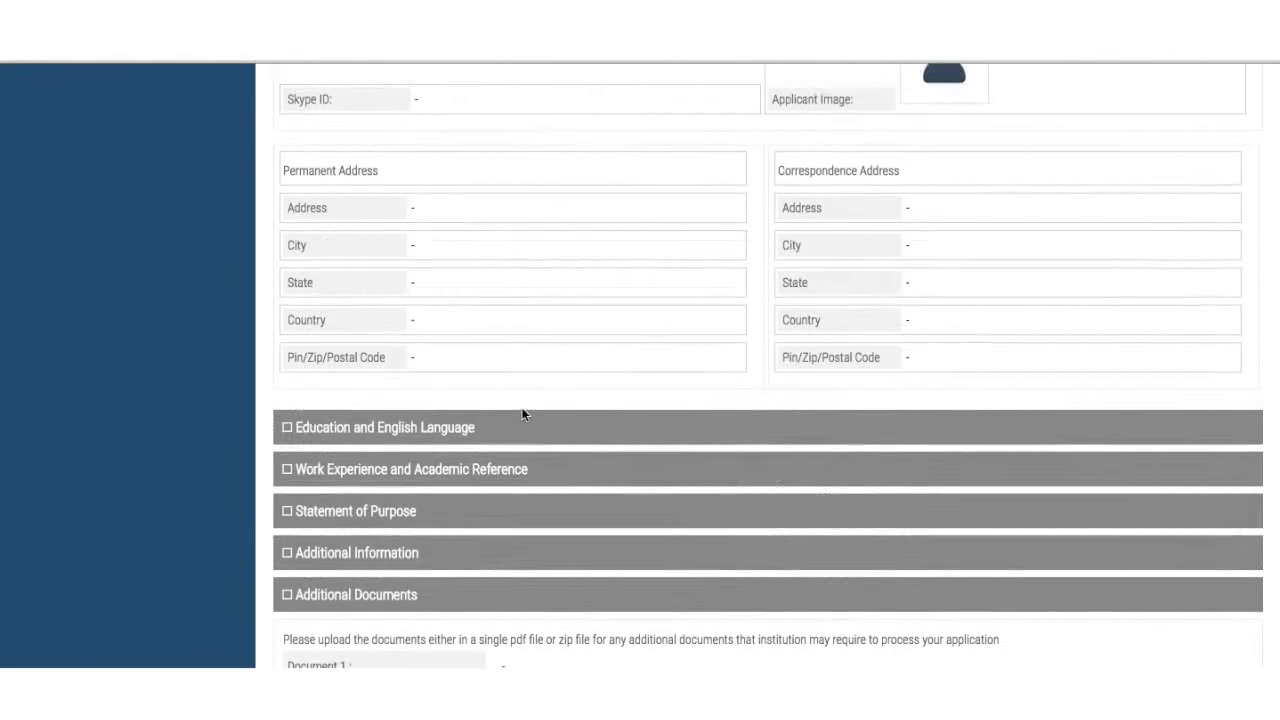
scroll(558, 323, "down", 7)
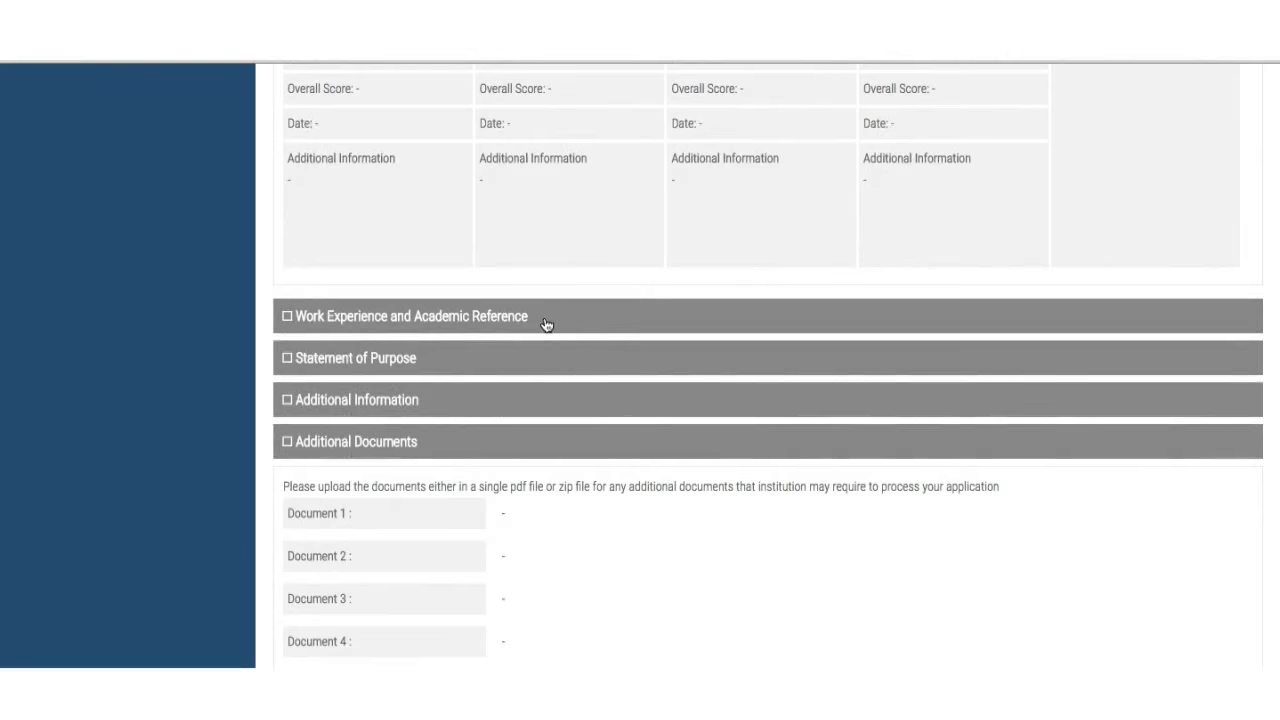
left_click(545, 321)
scroll(545, 320, "down", 3)
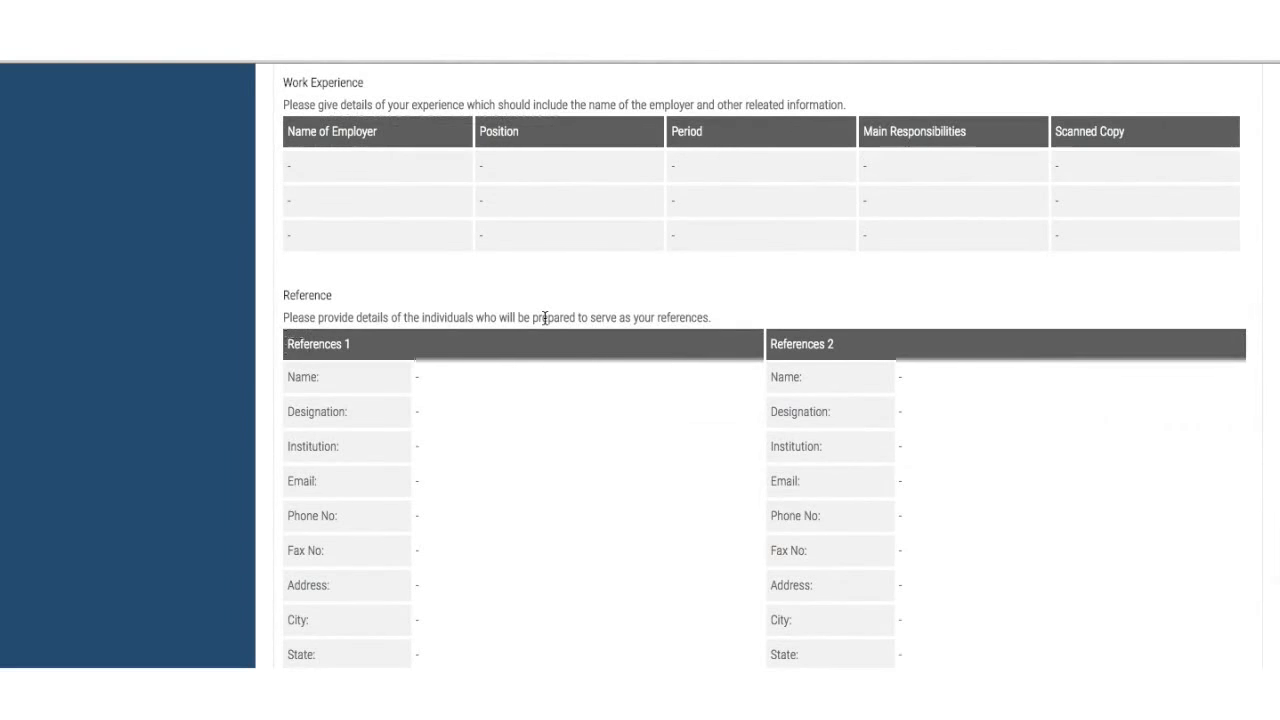
scroll(543, 323, "down", 5)
scroll(528, 476, "down", 2)
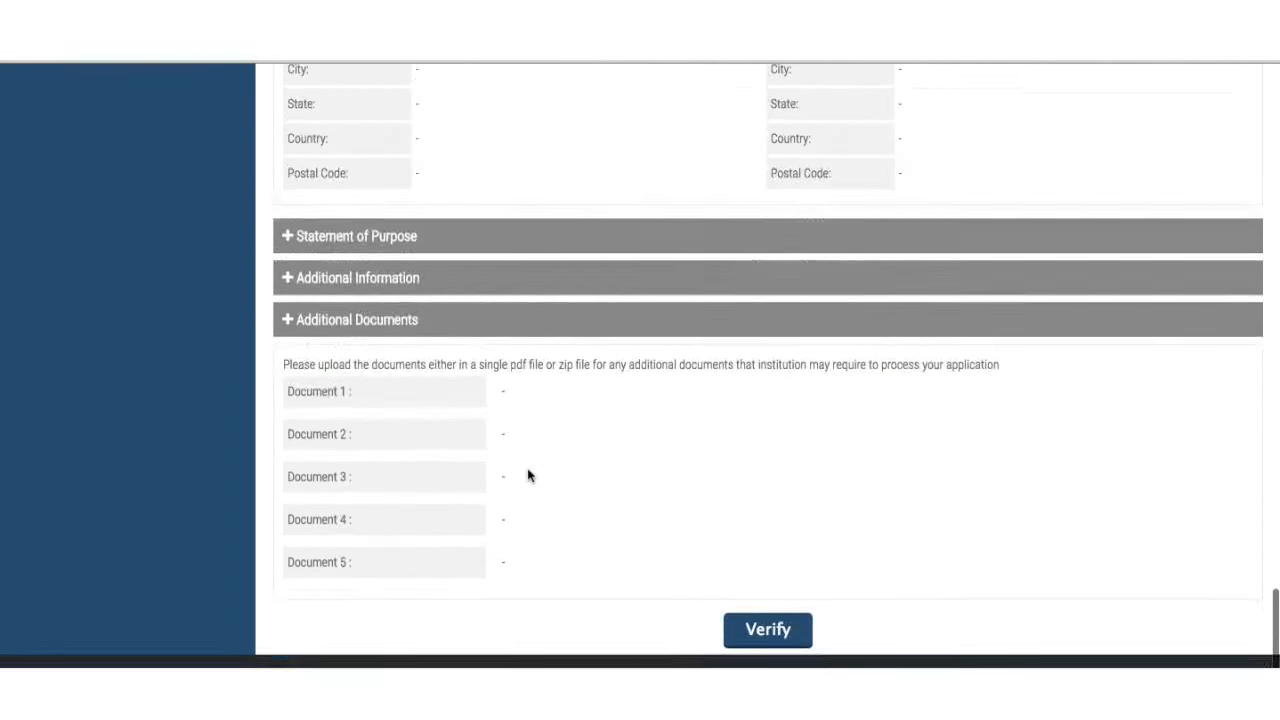
left_click(752, 640)
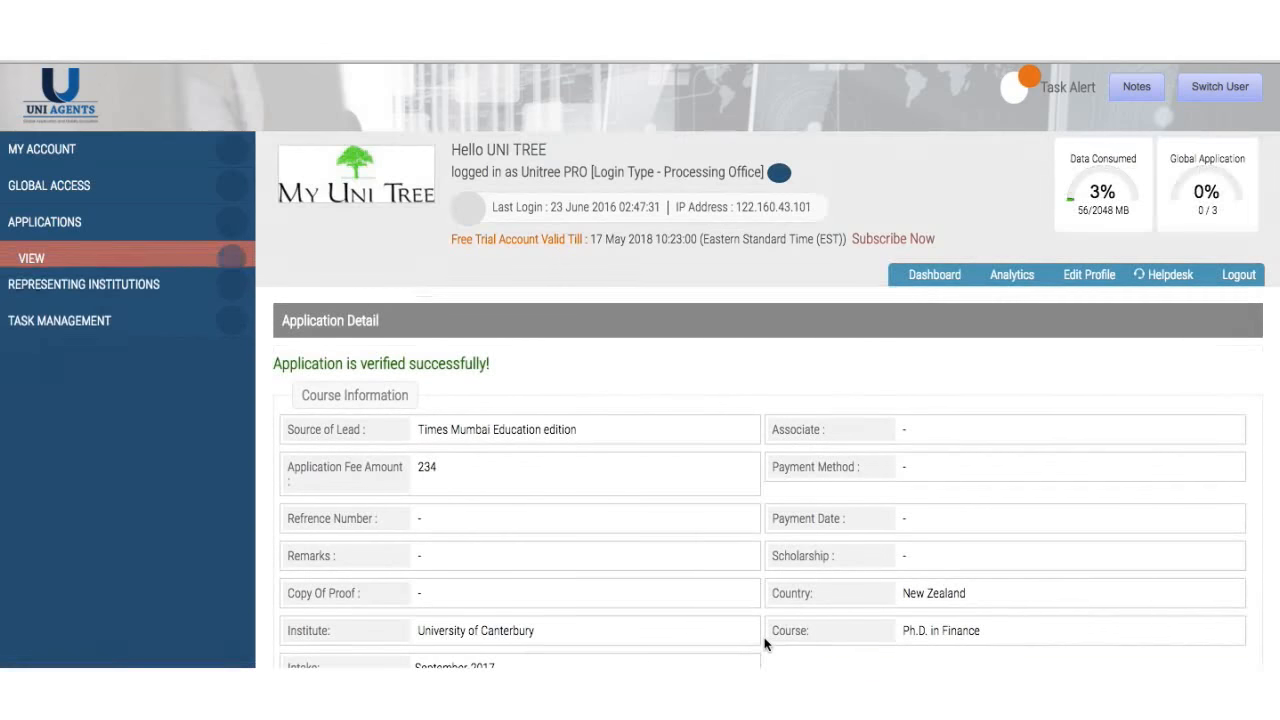
- Return to the applications list via VIEW in the sidebar
scroll(763, 645, "down", 3)
scroll(763, 645, "down", 10)
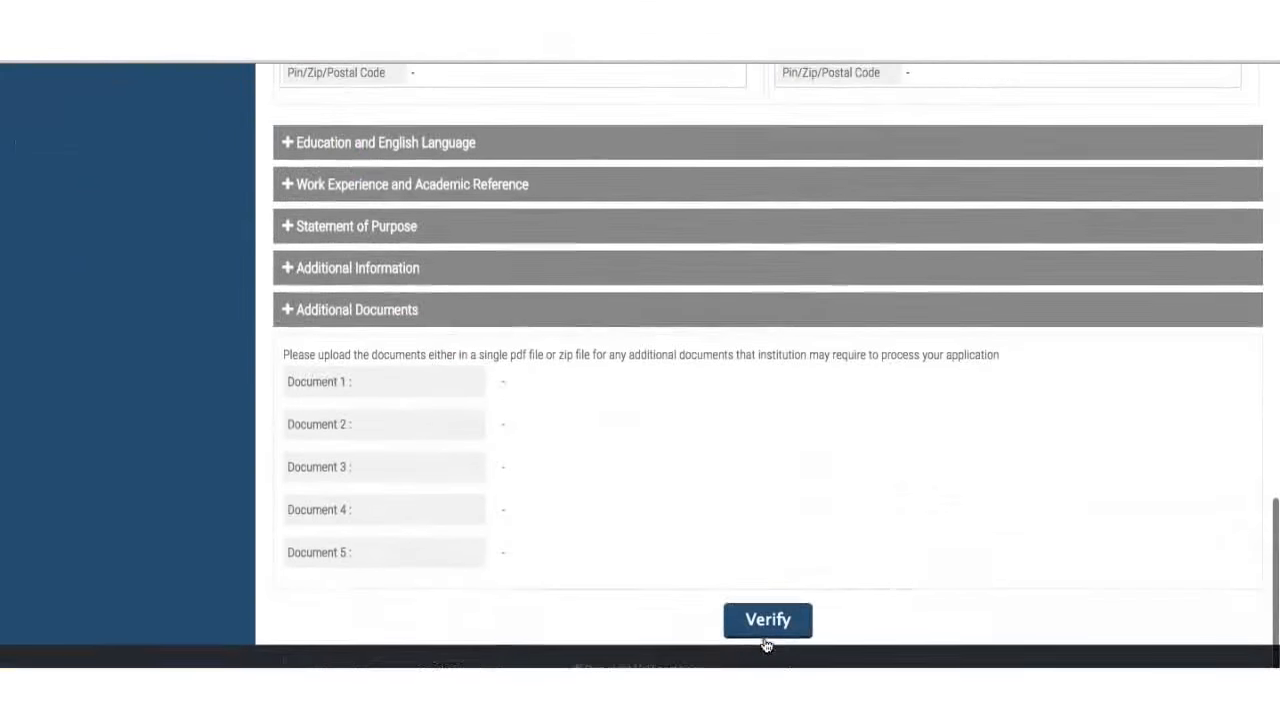
scroll(774, 357, "up", 13)
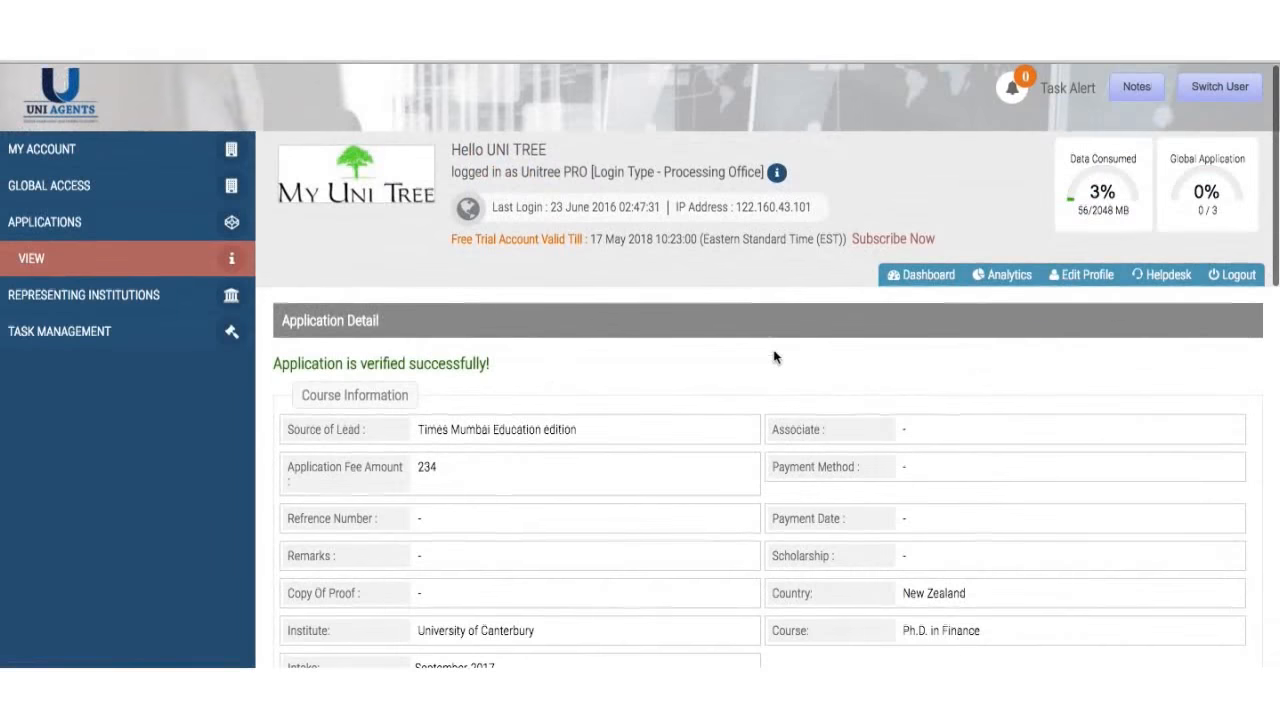
left_click(131, 261)
- Scroll to the 14 records, headed by the Canterbury Ph.D. in Finance application
scroll(646, 417, "down", 3)
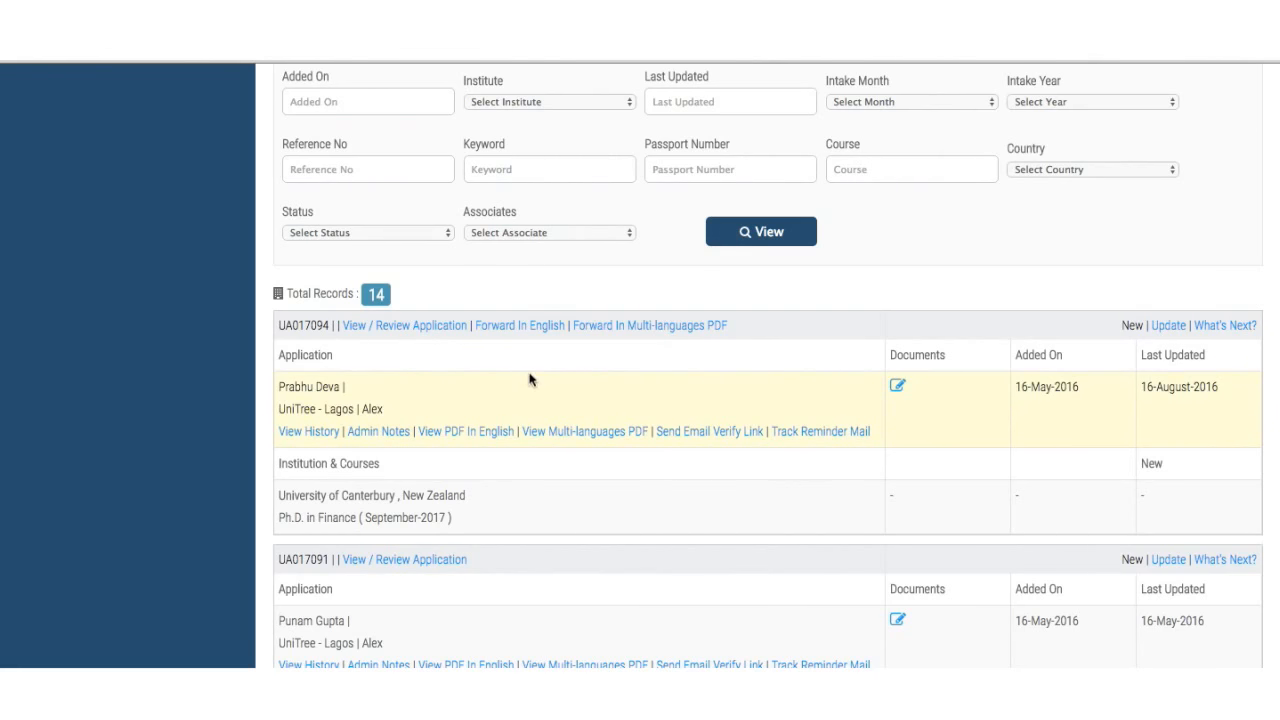
- Open the Forward In English form for the Canterbury application and review its fields
left_click(510, 328)
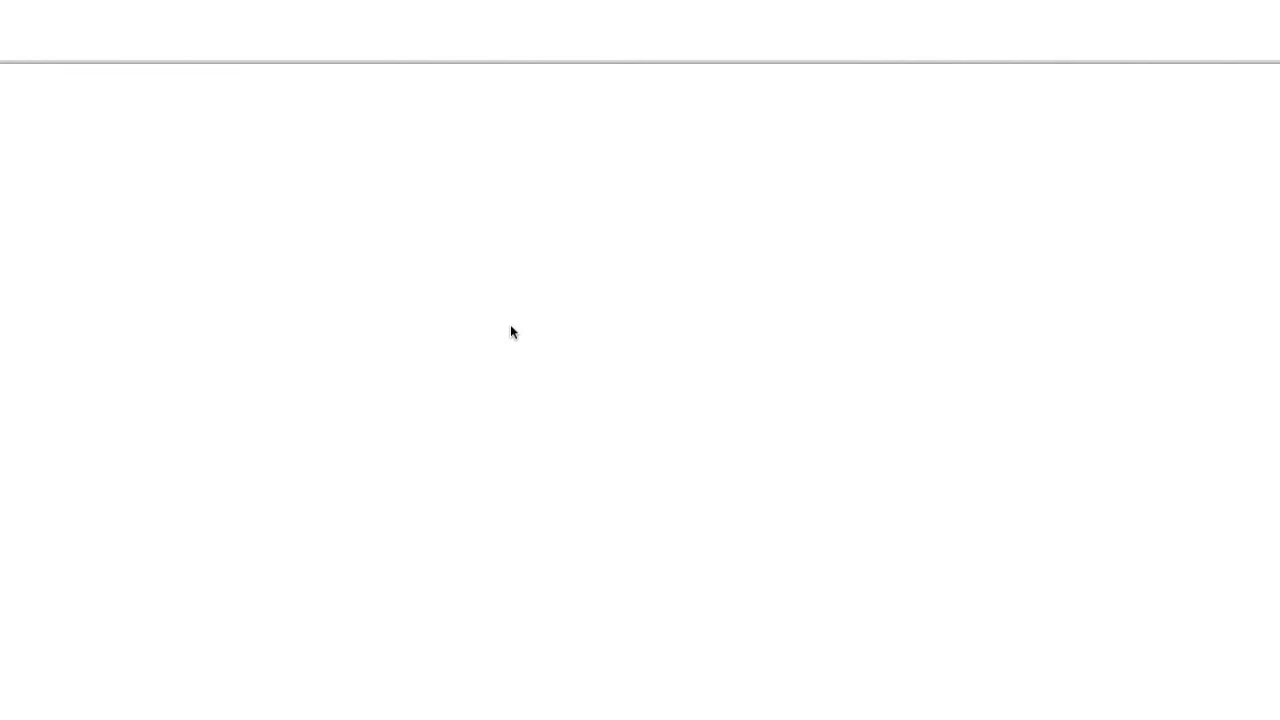
scroll(582, 408, "down", 4)
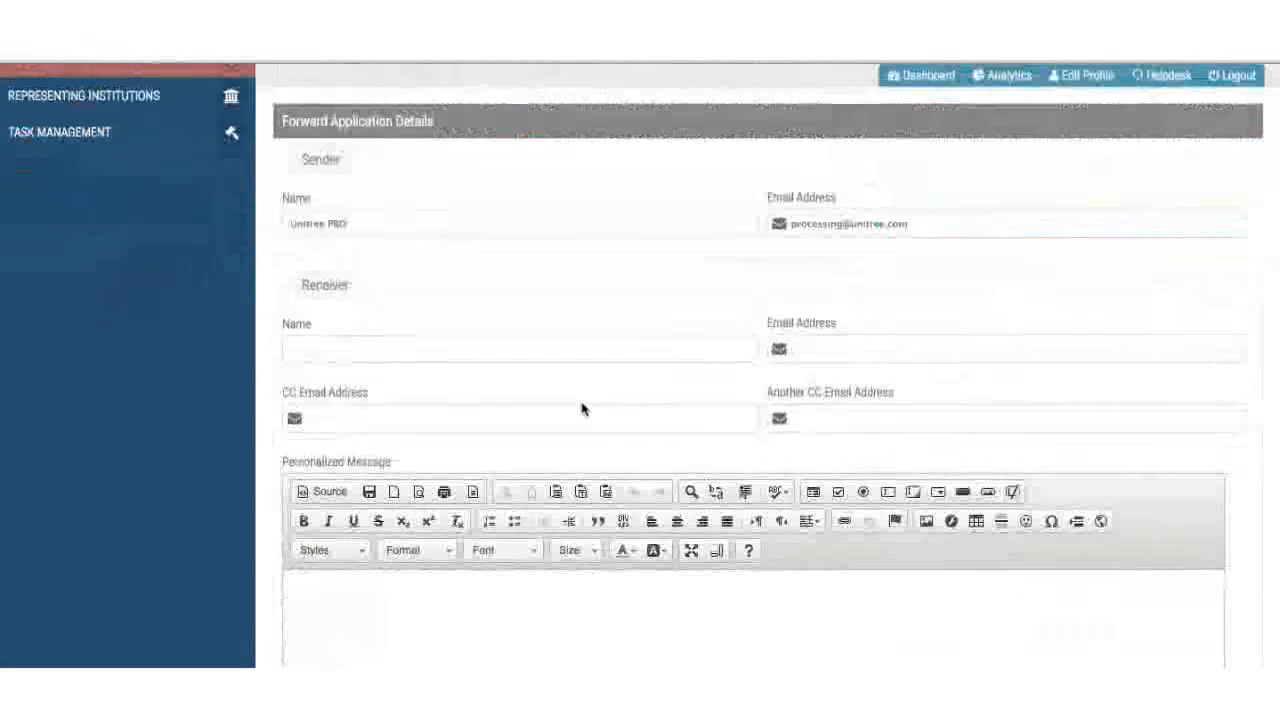
scroll(581, 401, "down", 2)
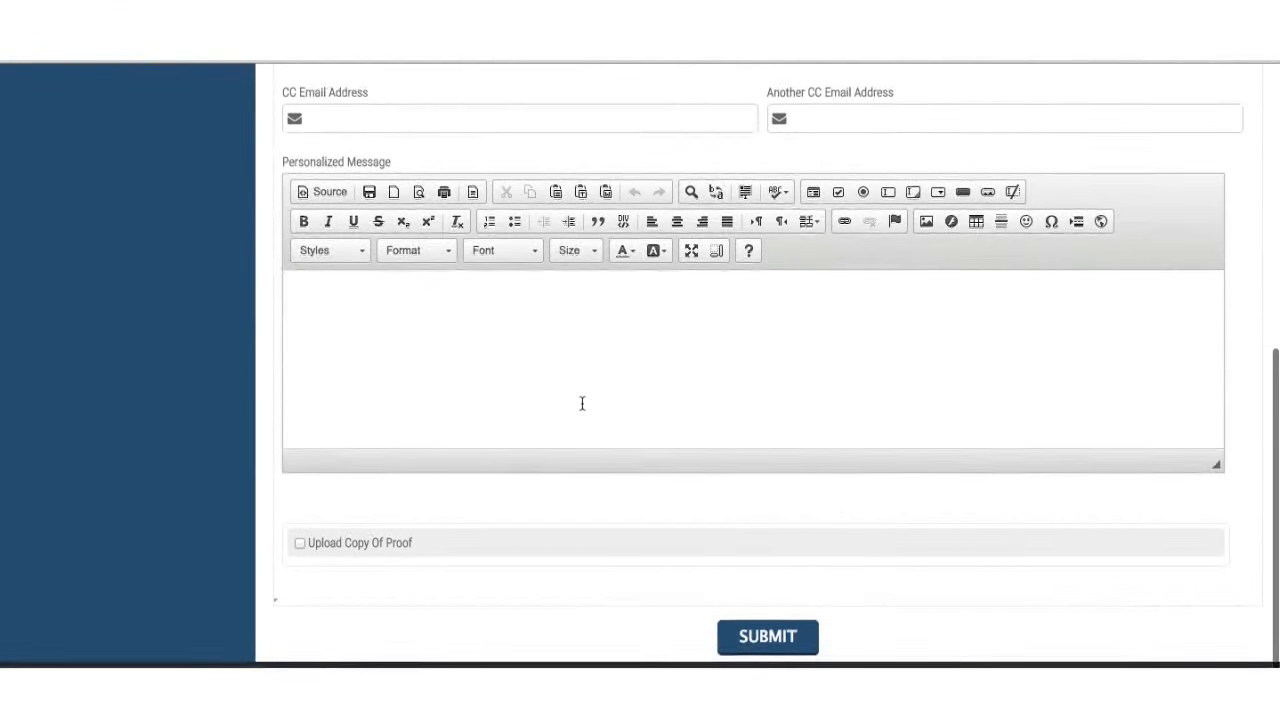
scroll(581, 403, "up", 2)
scroll(581, 403, "up", 3)
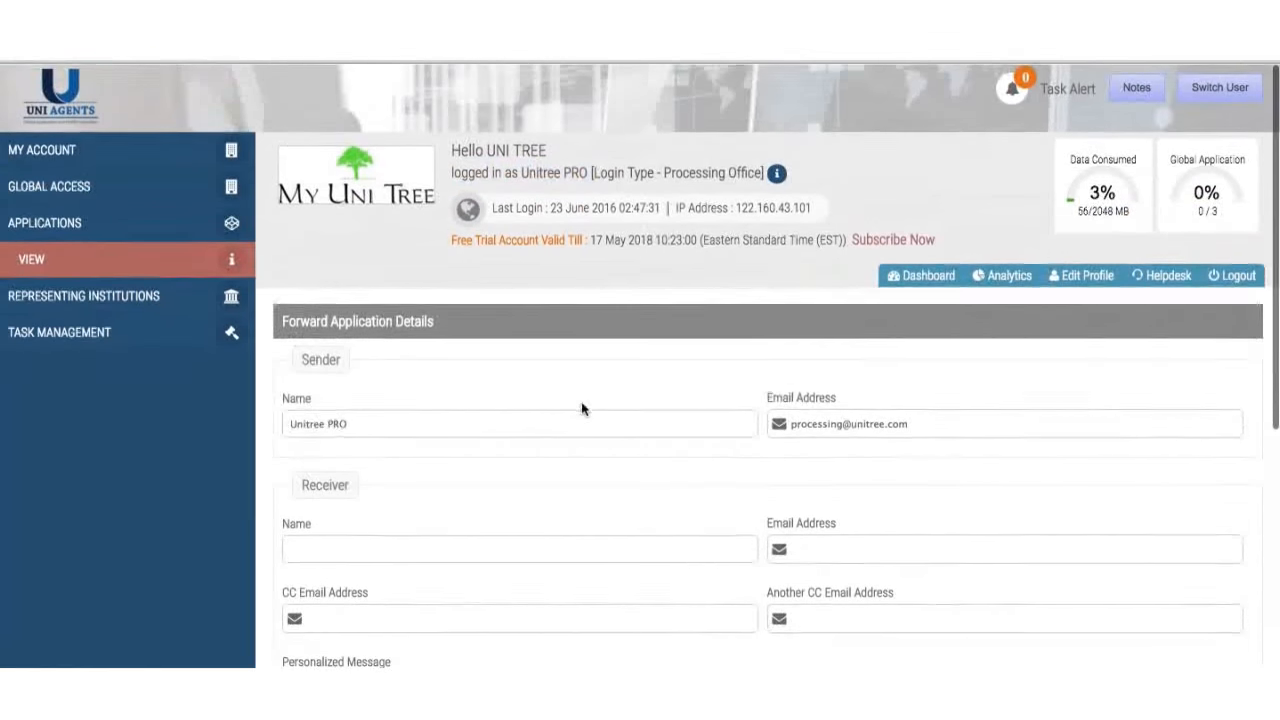
scroll(581, 405, "down", 4)
scroll(581, 401, "down", 1)
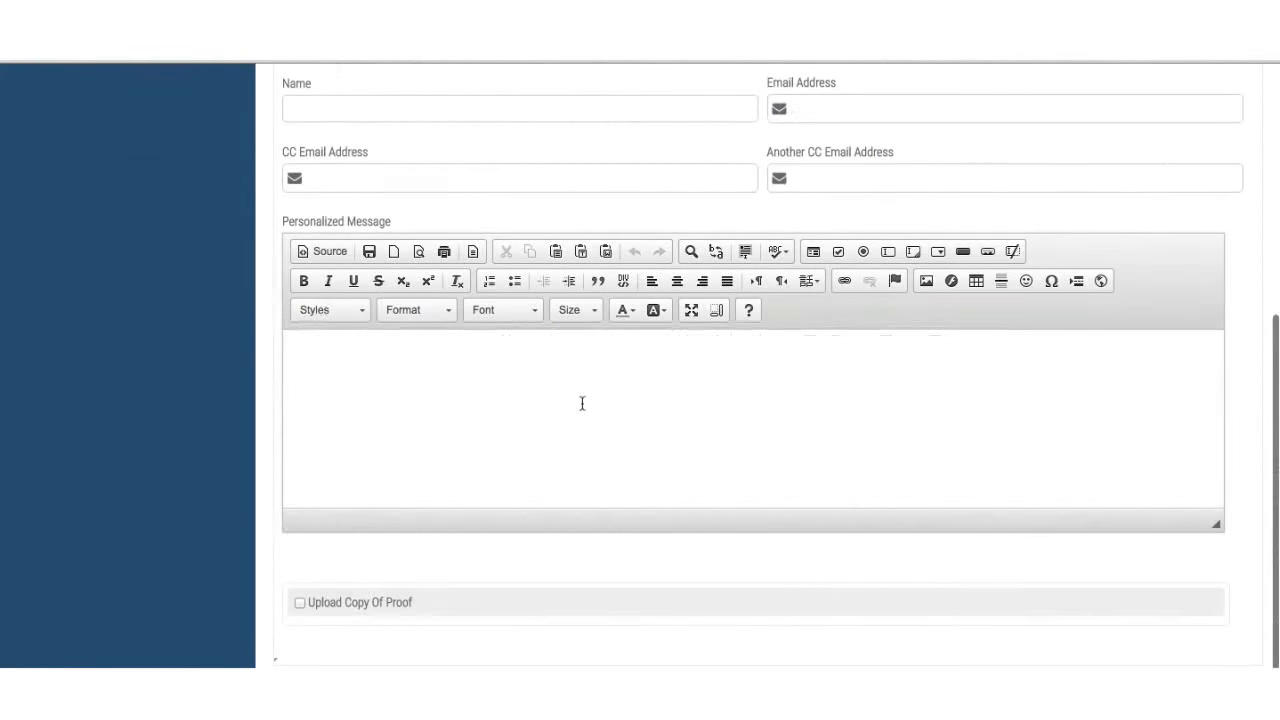
scroll(587, 311, "up", 4)
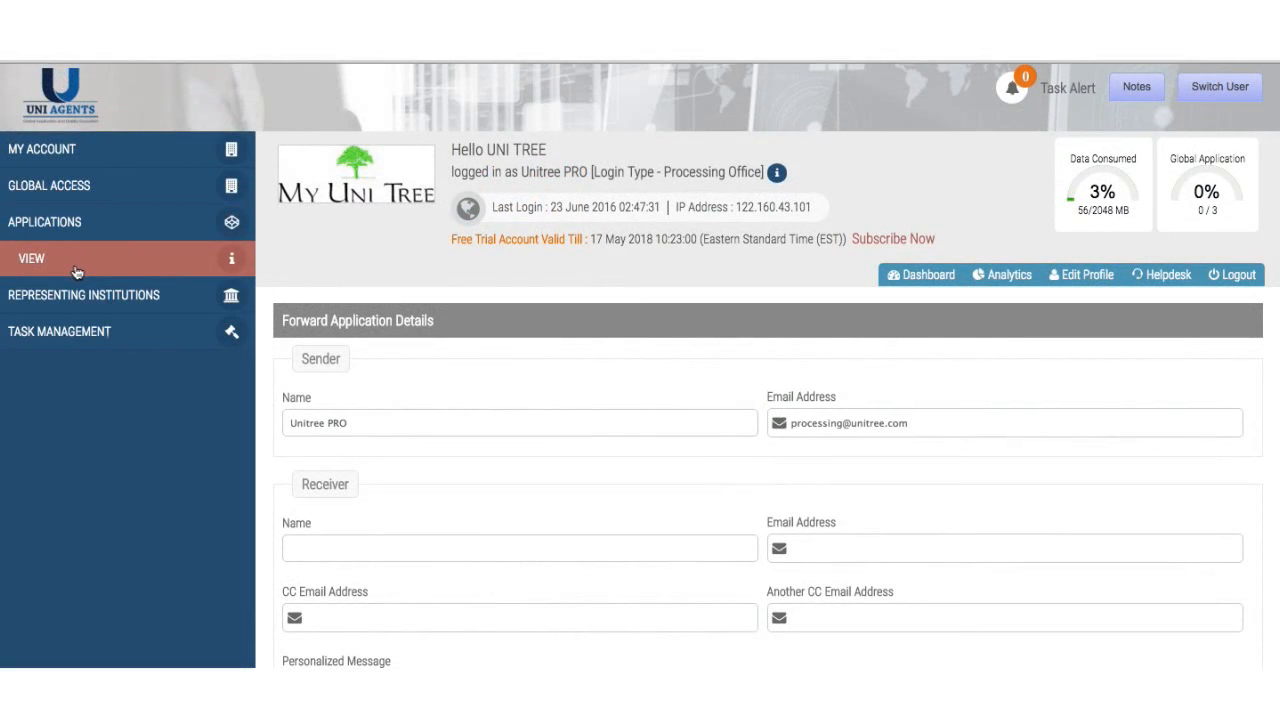
- Search applications by the applicant's surname, finding the single University of Otago MDSD record
left_click(77, 271)
scroll(340, 457, "down", 5)
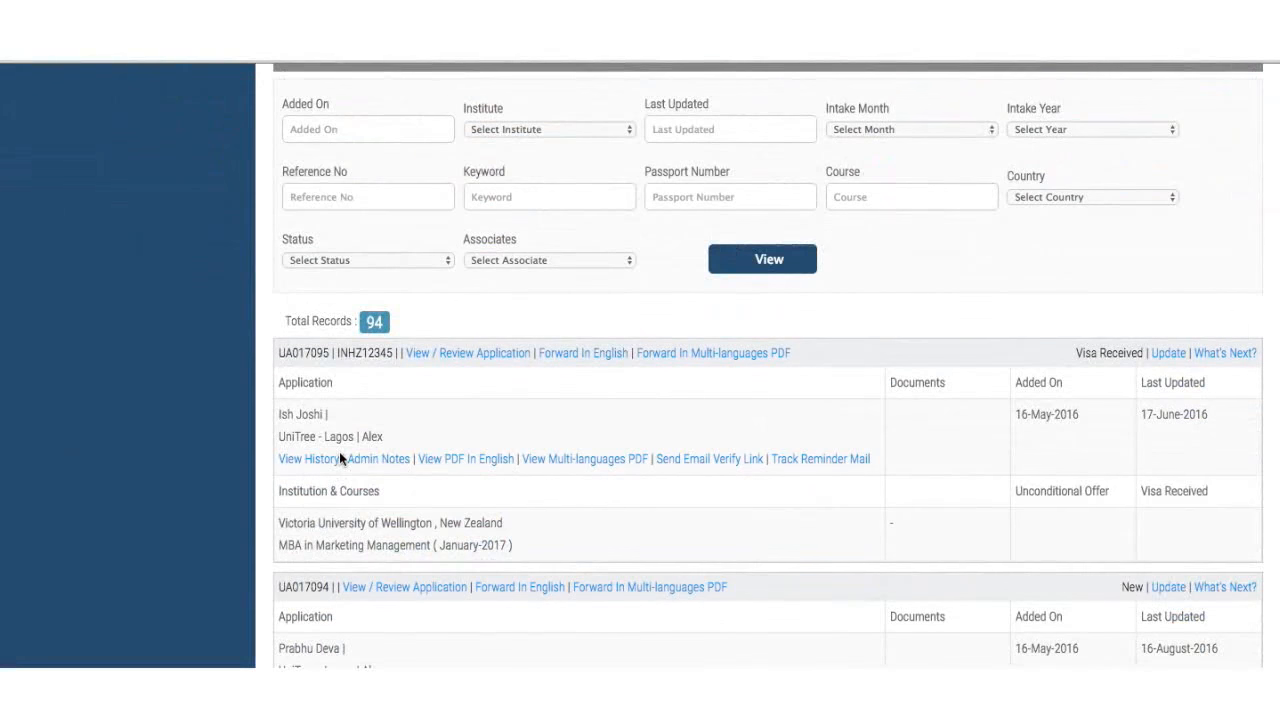
scroll(340, 457, "down", 2)
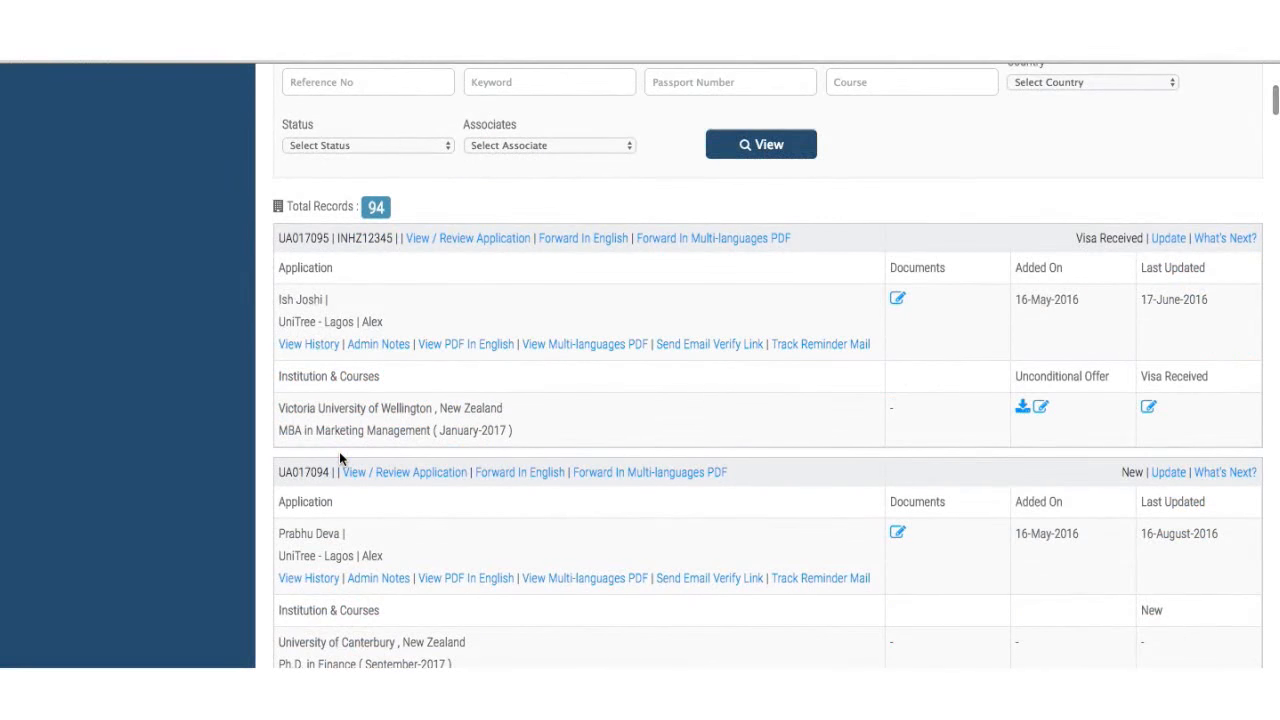
scroll(339, 451, "down", 3)
scroll(339, 451, "up", 8)
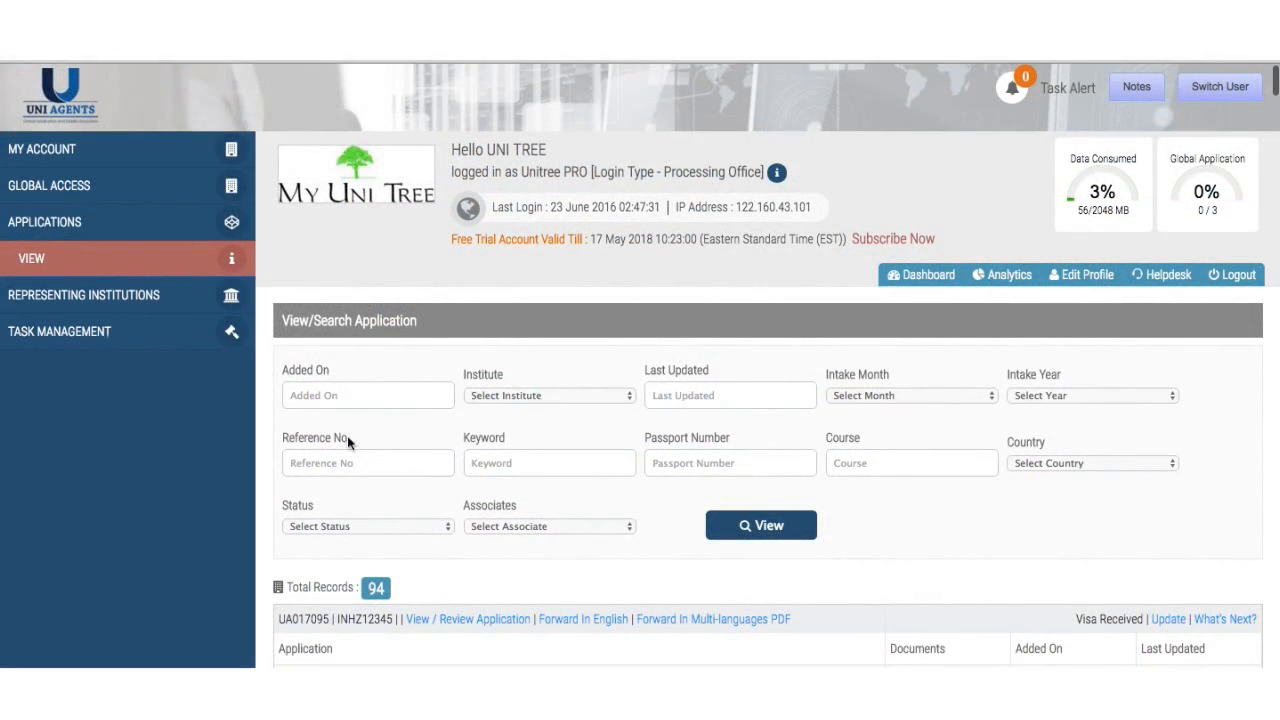
left_click(519, 453)
type("handa")
left_click(766, 525)
scroll(766, 537, "down", 2)
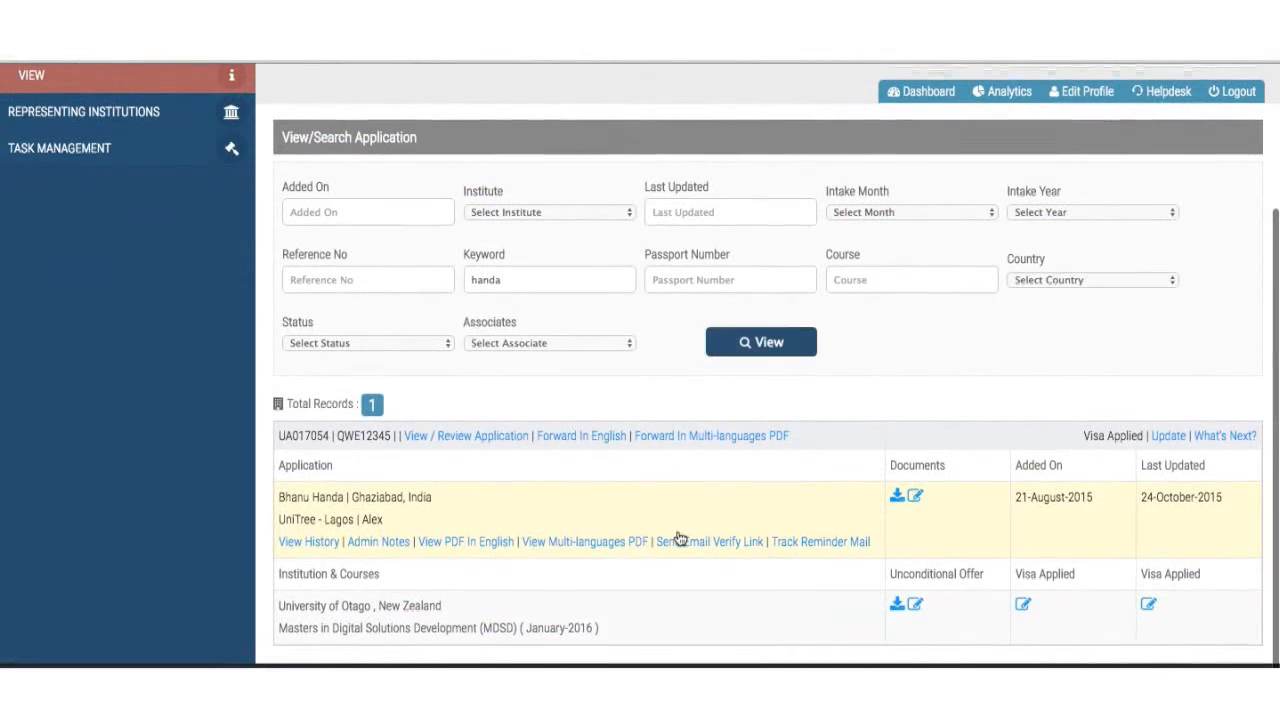
- Open the Otago application's forwarding form and autofill the receiver from a saved entry
left_click(568, 440)
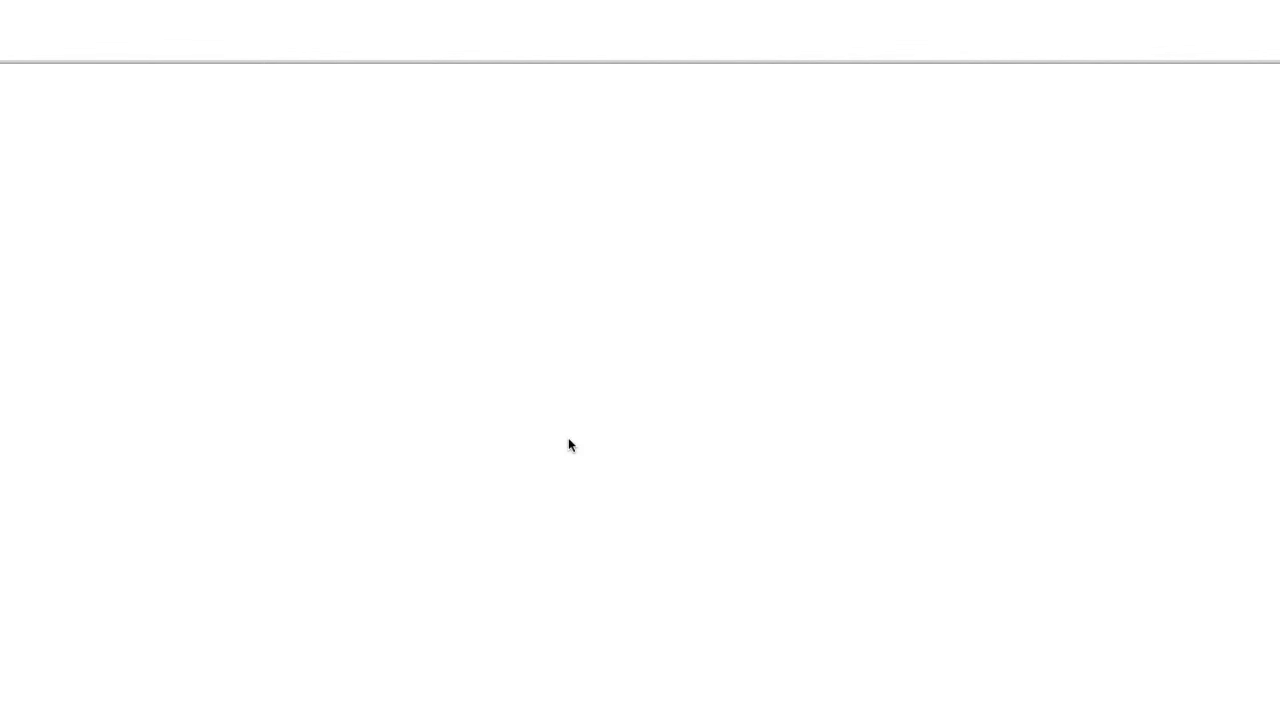
scroll(568, 445, "down", 2)
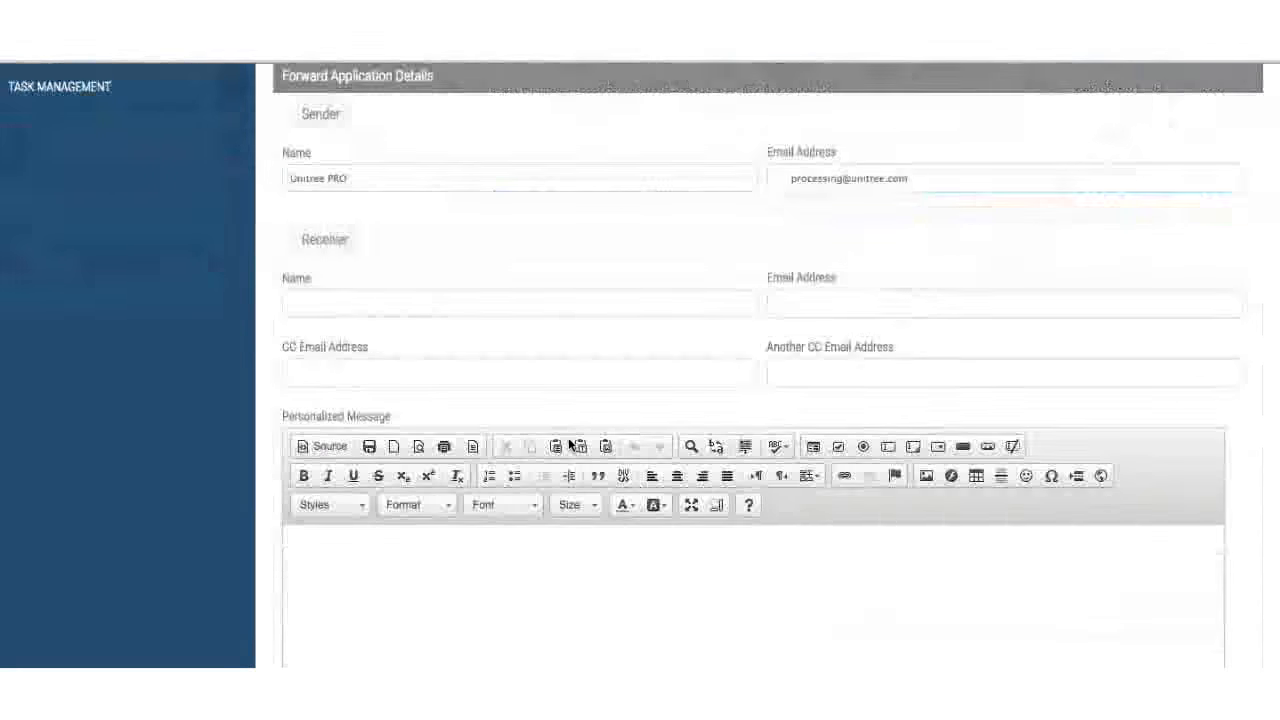
scroll(568, 443, "down", 2)
scroll(568, 443, "up", 2)
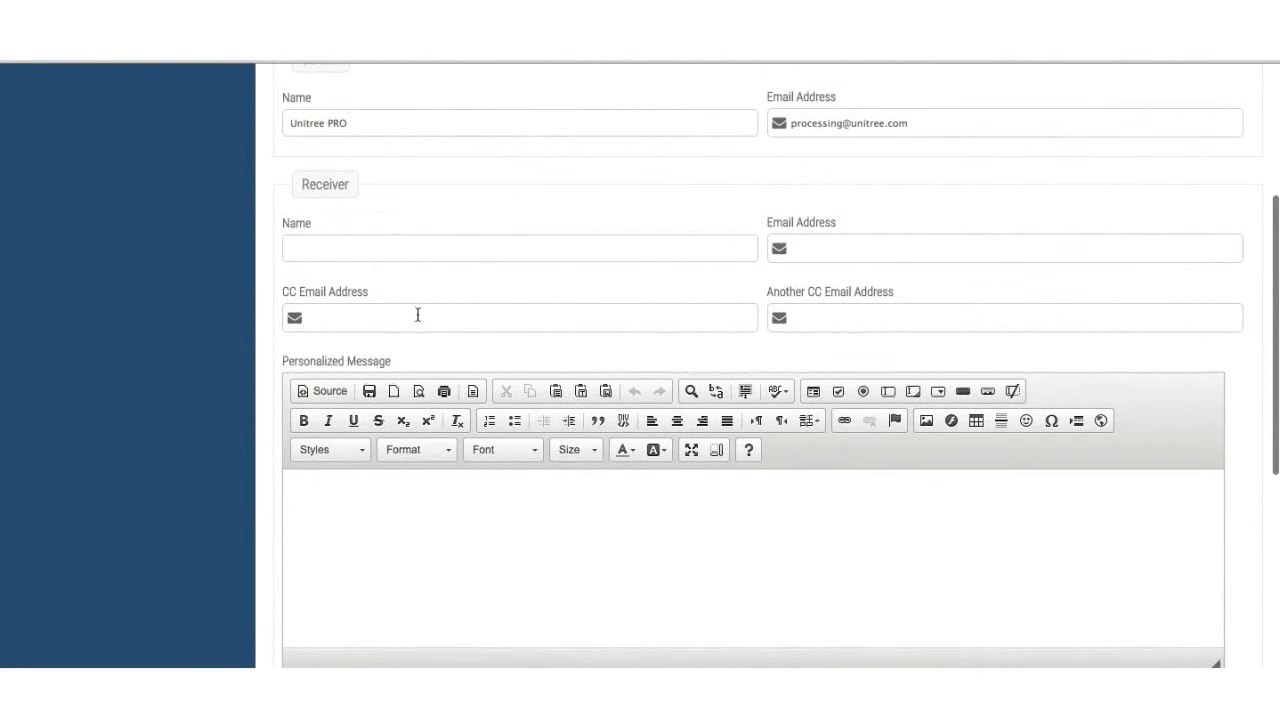
left_click(469, 251)
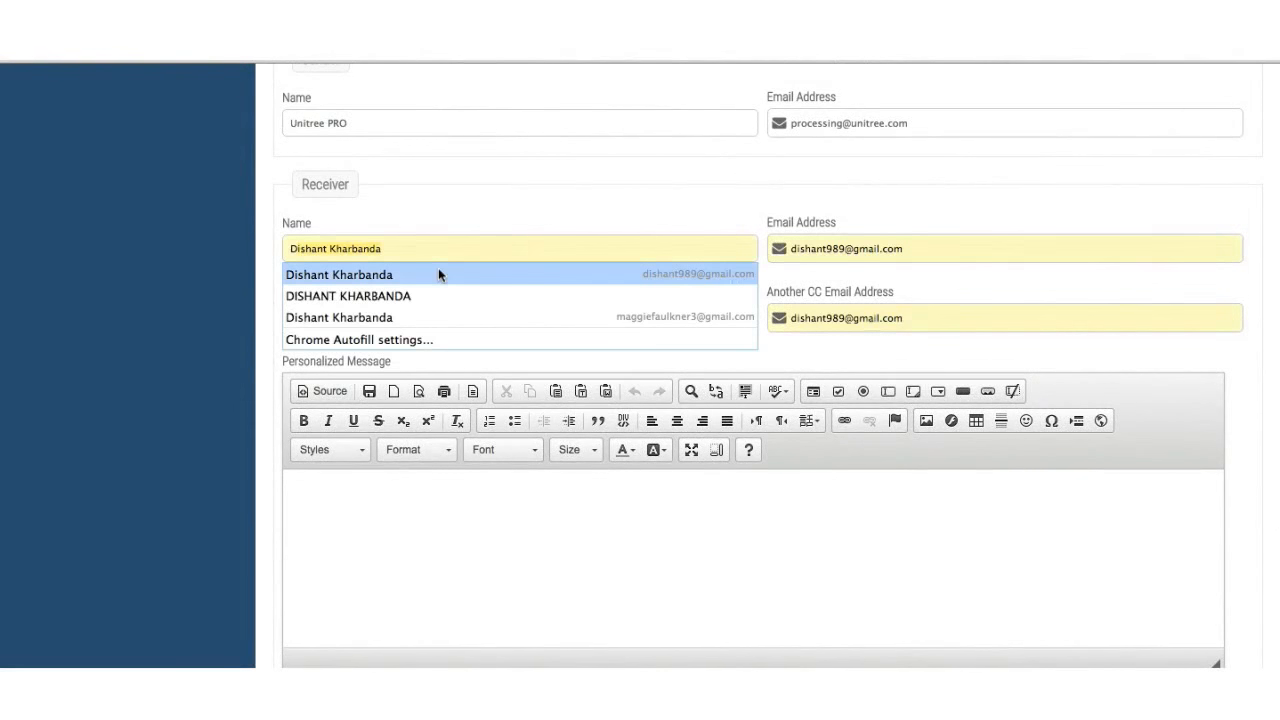
left_click(437, 273)
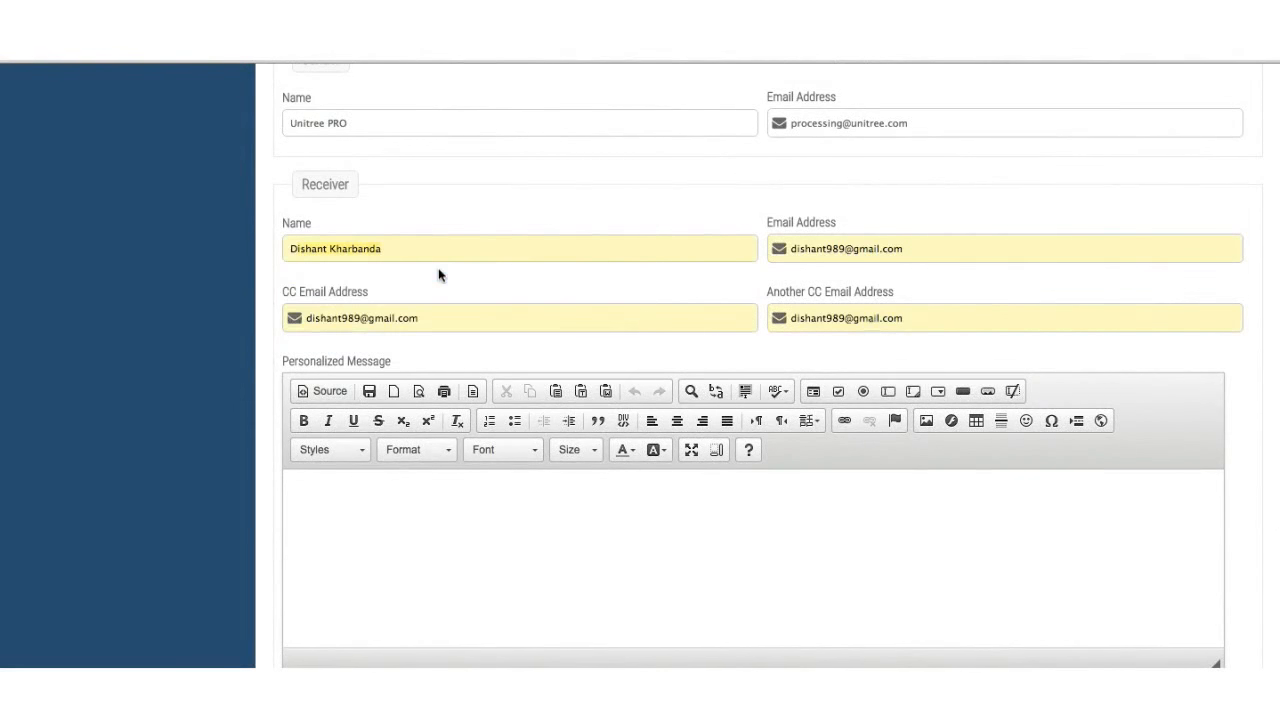
- Clear both the CC and Another CC e-mail fields
left_click(428, 320)
key("ctrl+a")
key("BackSpace")
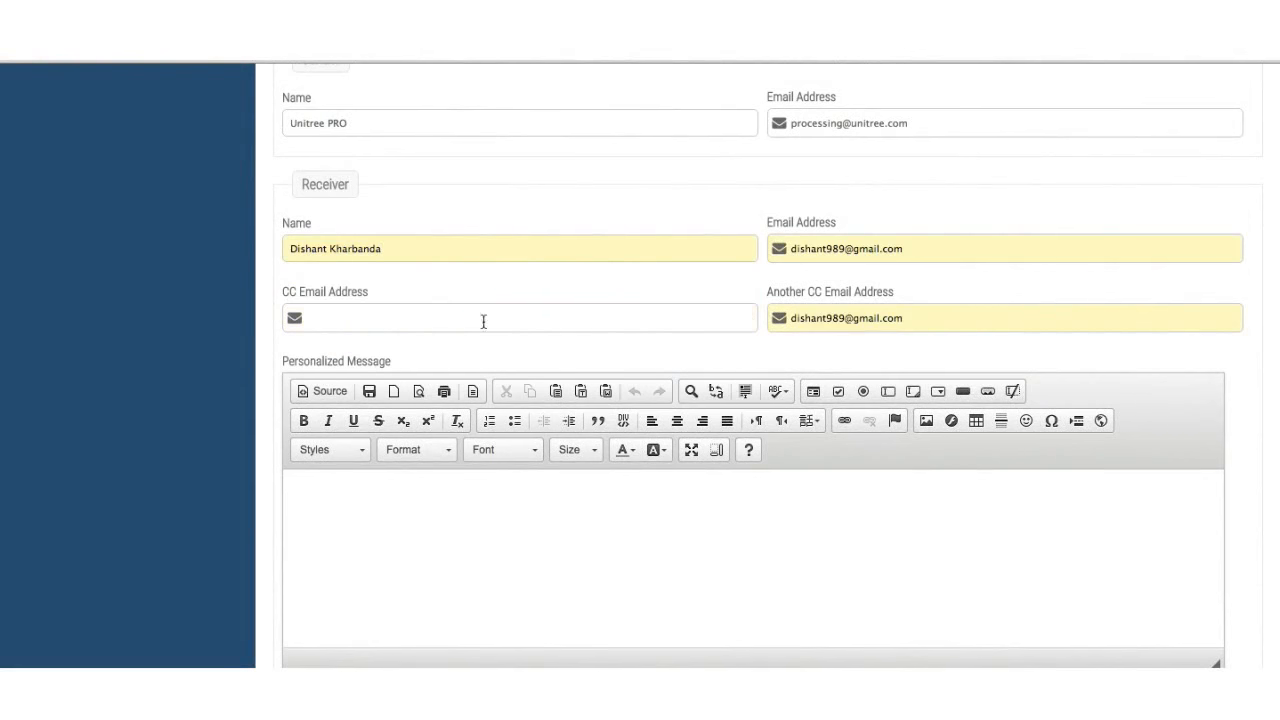
double_click(800, 318)
key("BackSpace")
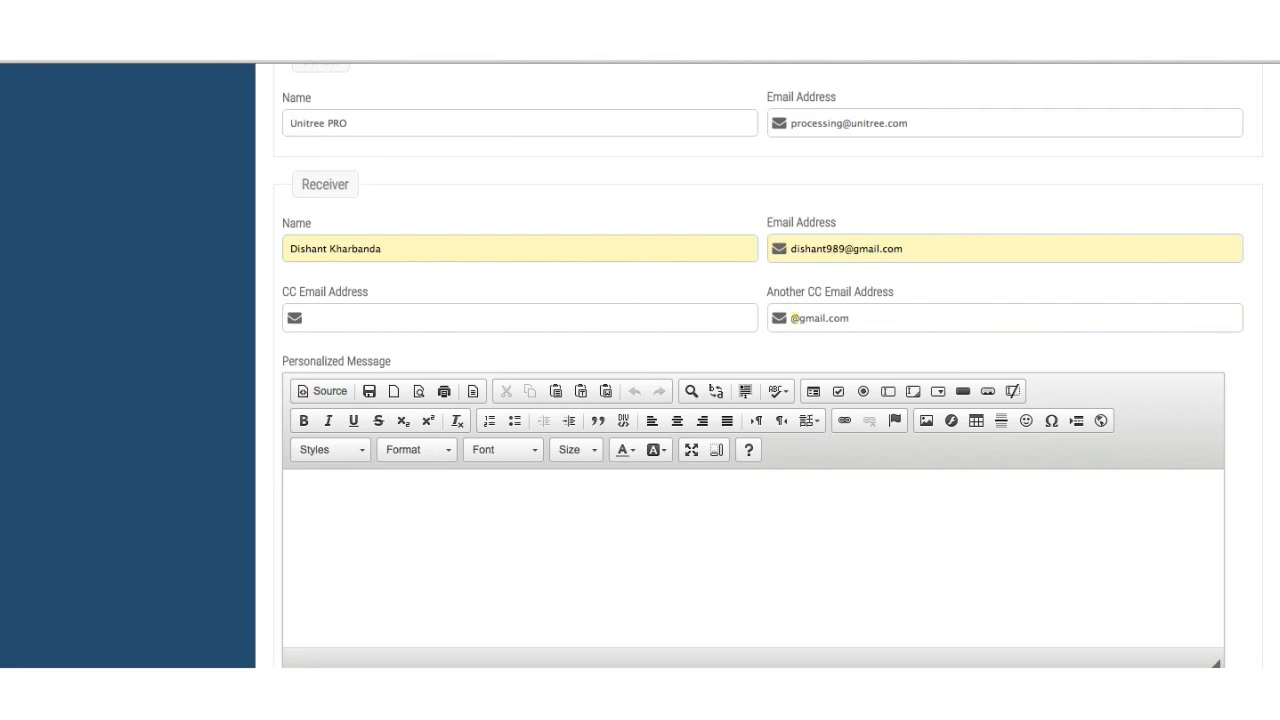
key("shift+End")
key("BackSpace")
- Write the personalized message 'Please have a look and revert back at the earliest'
left_click(375, 612)
scroll(372, 608, "down", 2)
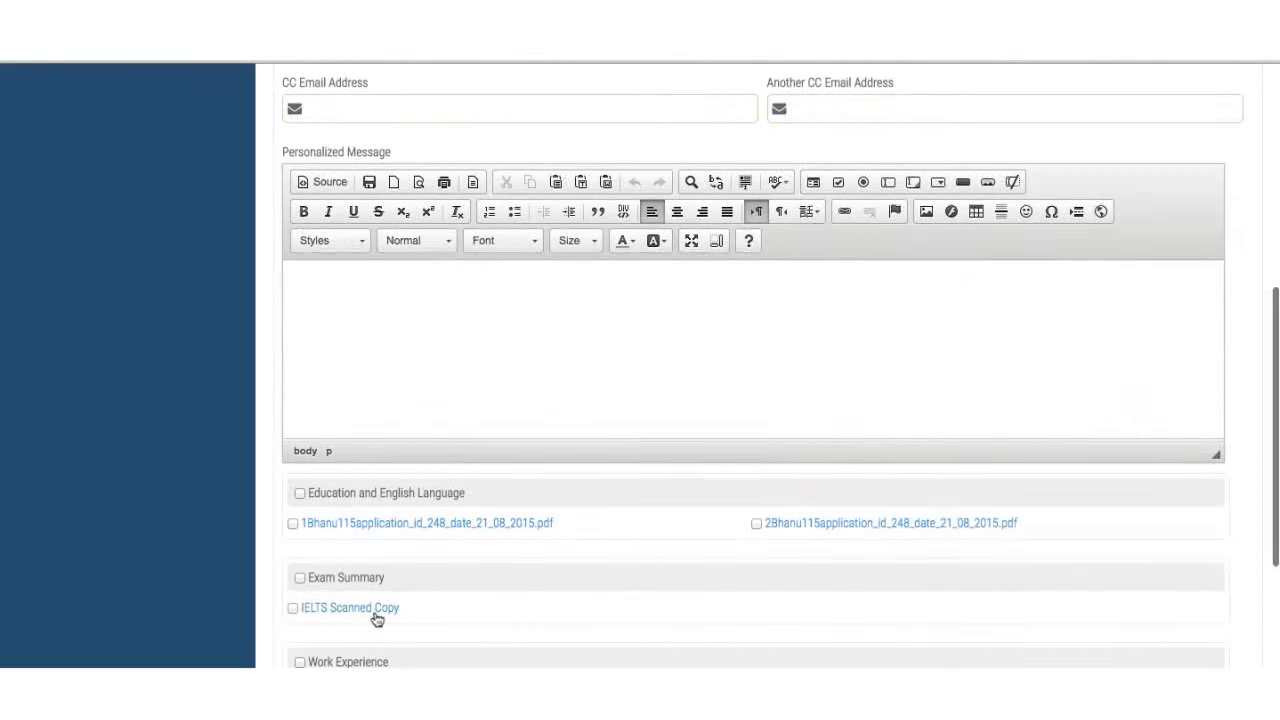
scroll(375, 615, "up", 3)
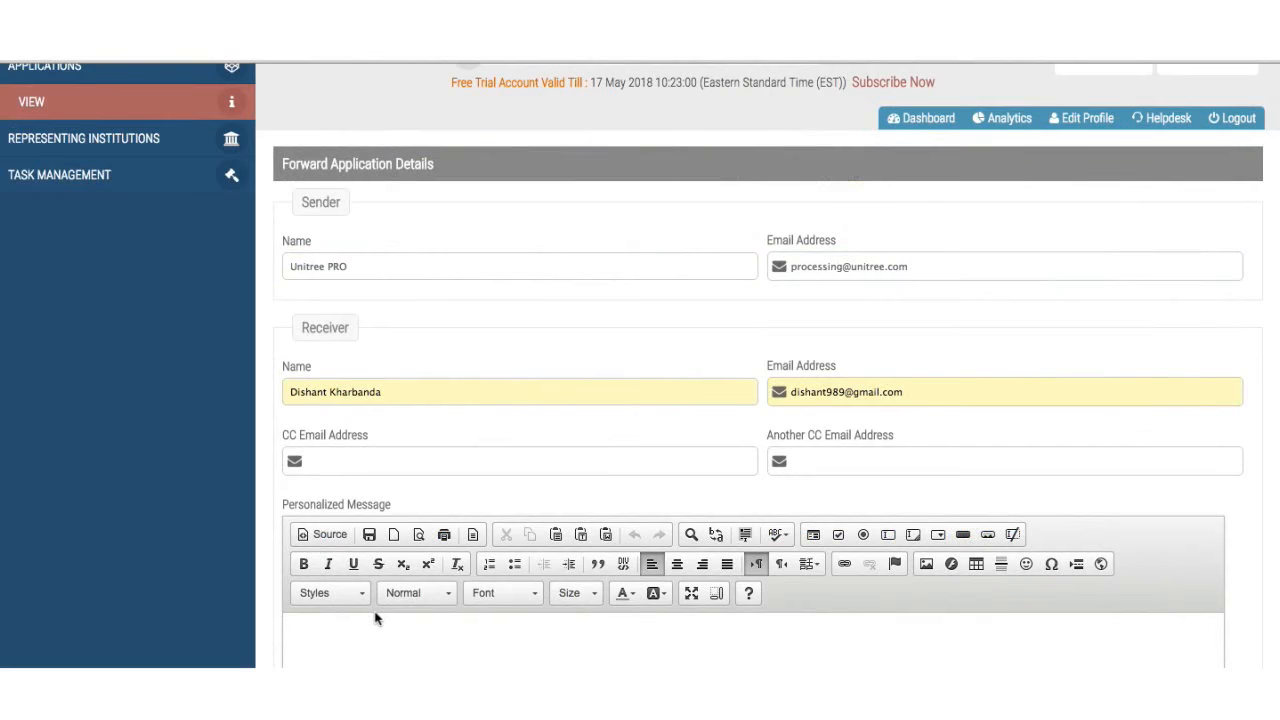
scroll(375, 618, "down", 2)
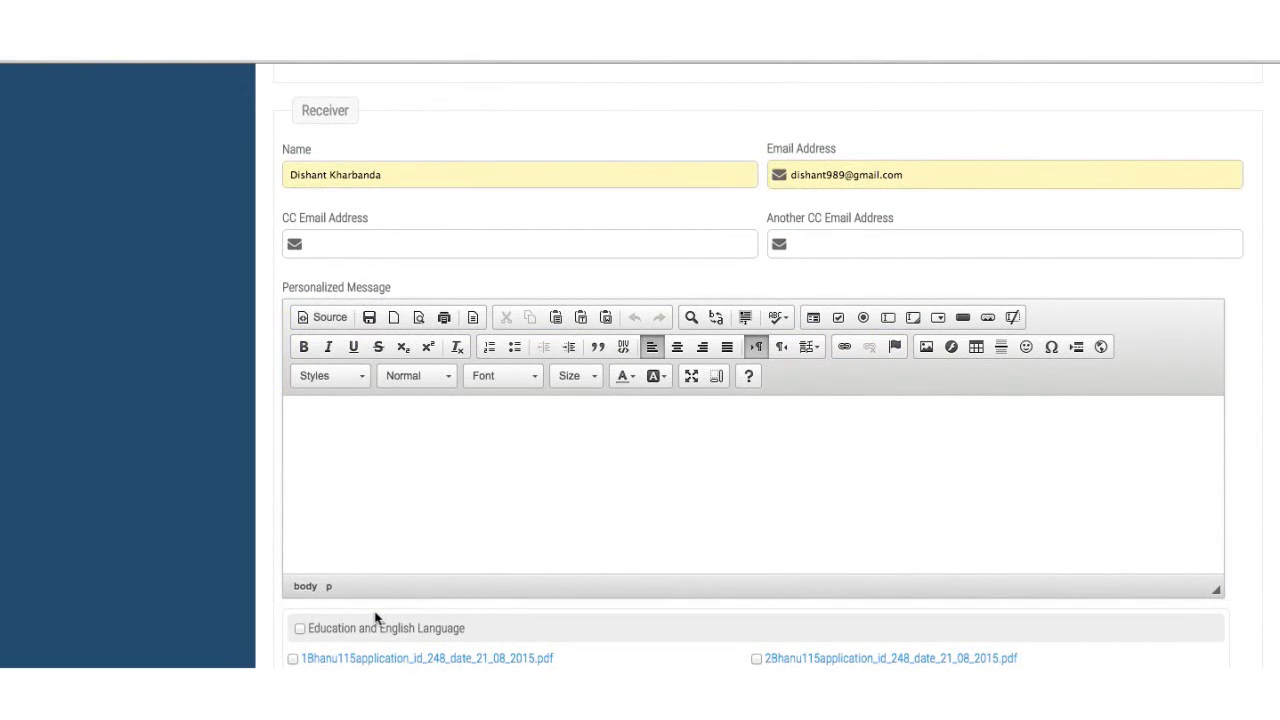
type("Please have a look and revert back ")
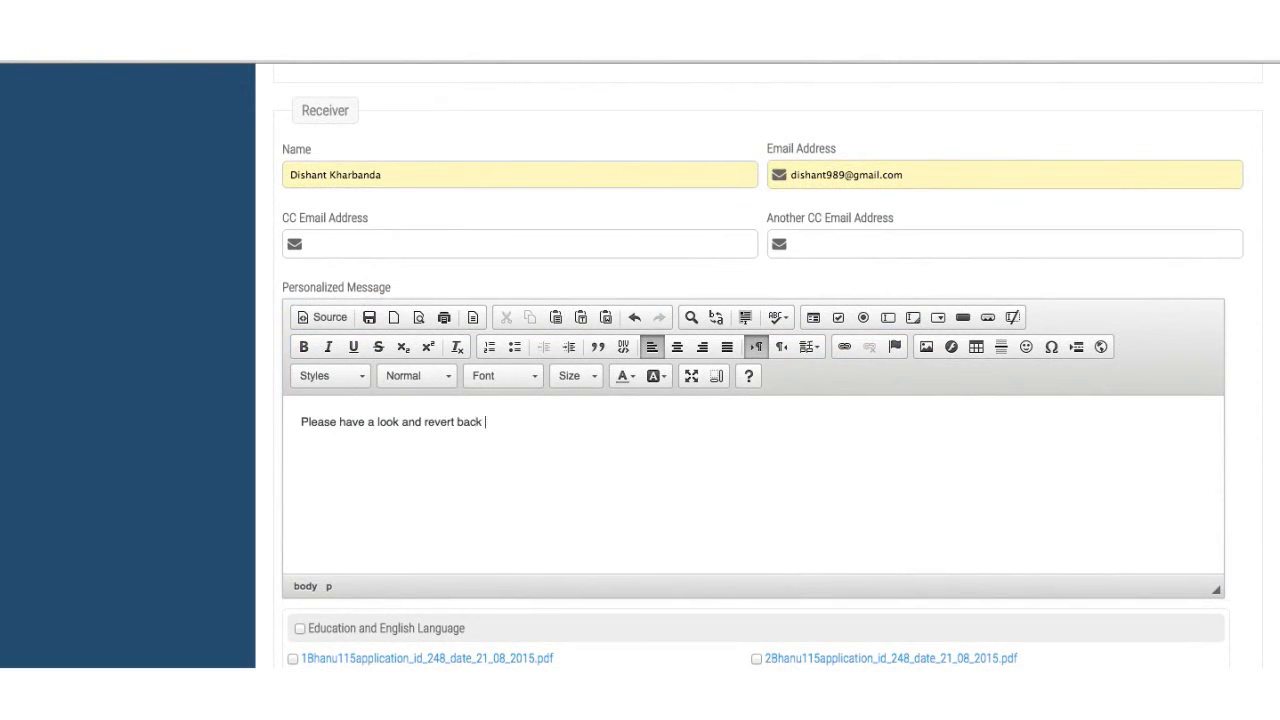
type("at the earliest")
- Include IELTS, Education, Work Experience, PCC and Bank Statement documents and submit the forward
scroll(750, 400, "down", 3)
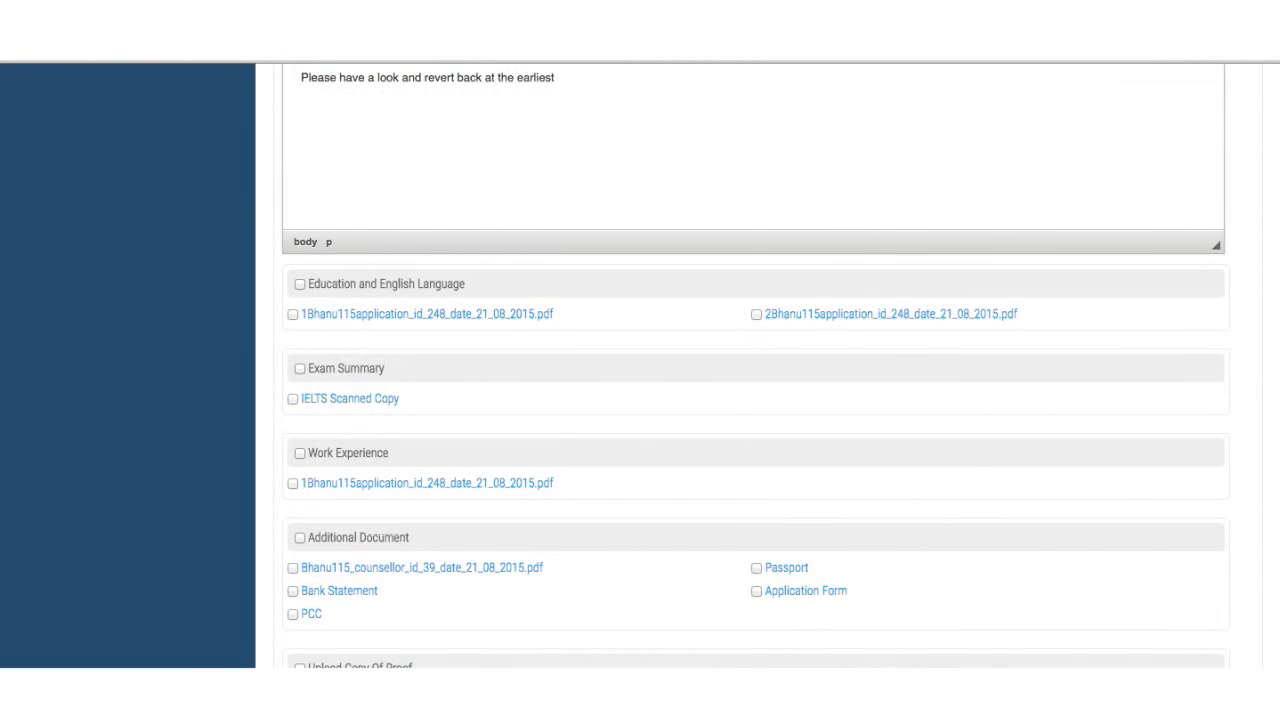
scroll(750, 400, "down", 1)
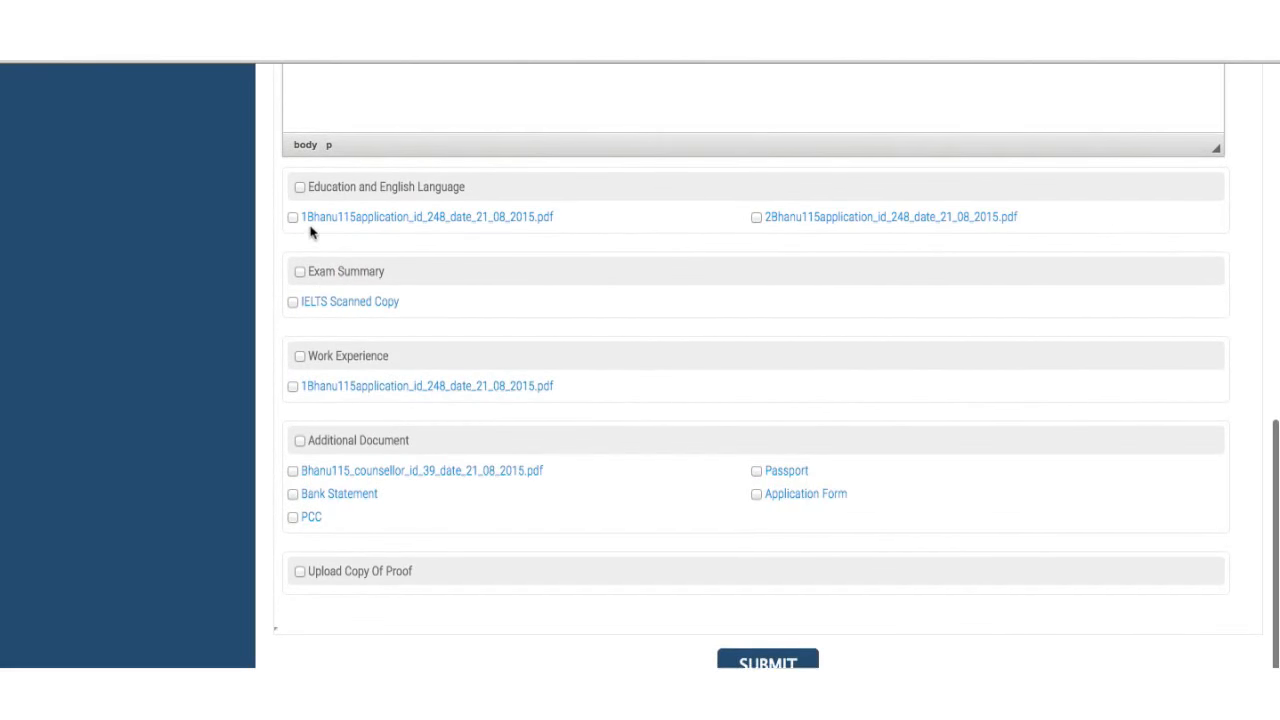
left_click(293, 302)
scroll(360, 438, "down", 1)
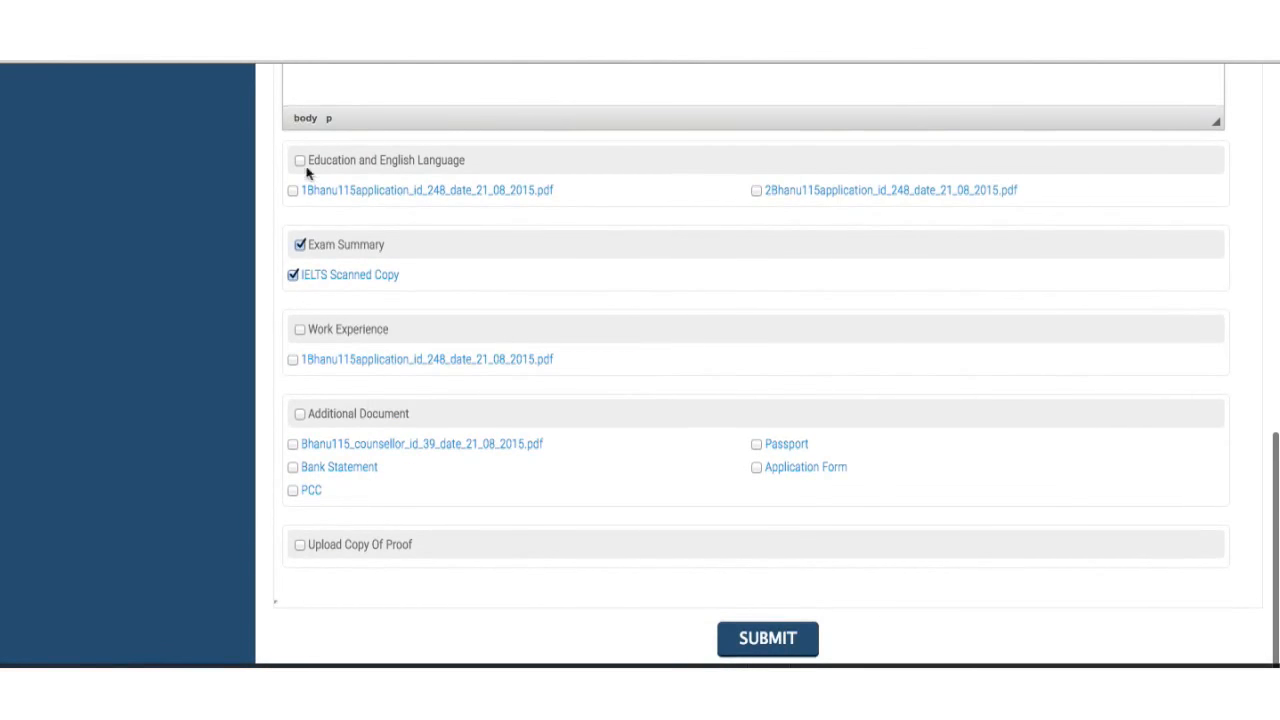
left_click(301, 163)
left_click(300, 331)
left_click(294, 491)
left_click(293, 468)
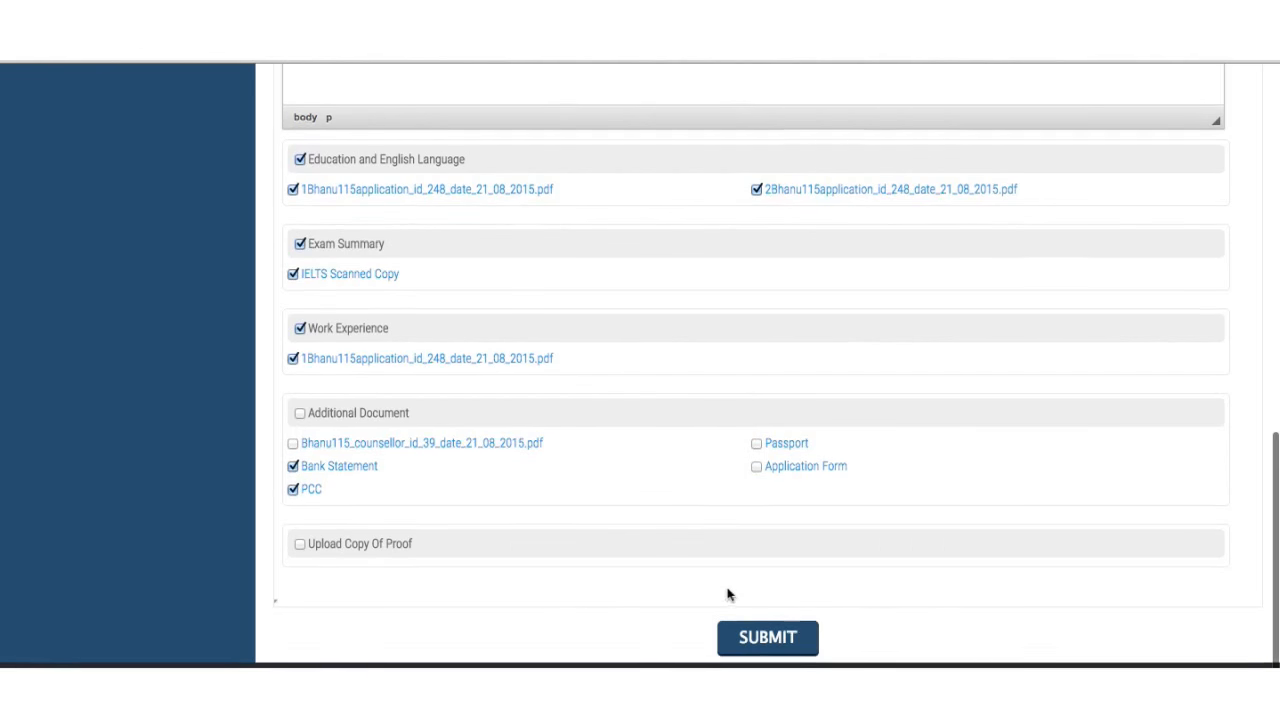
left_click(779, 647)
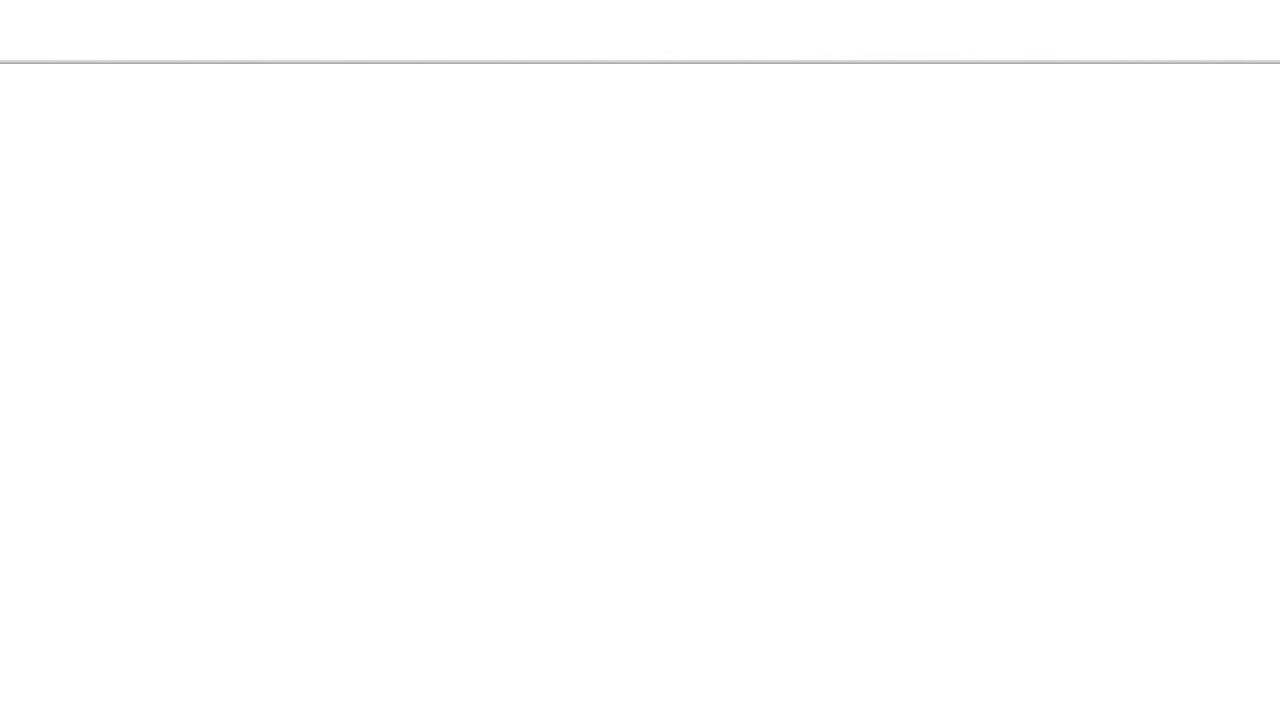
- Open Gmail and the newly received application email
type("gm")
key("Return")
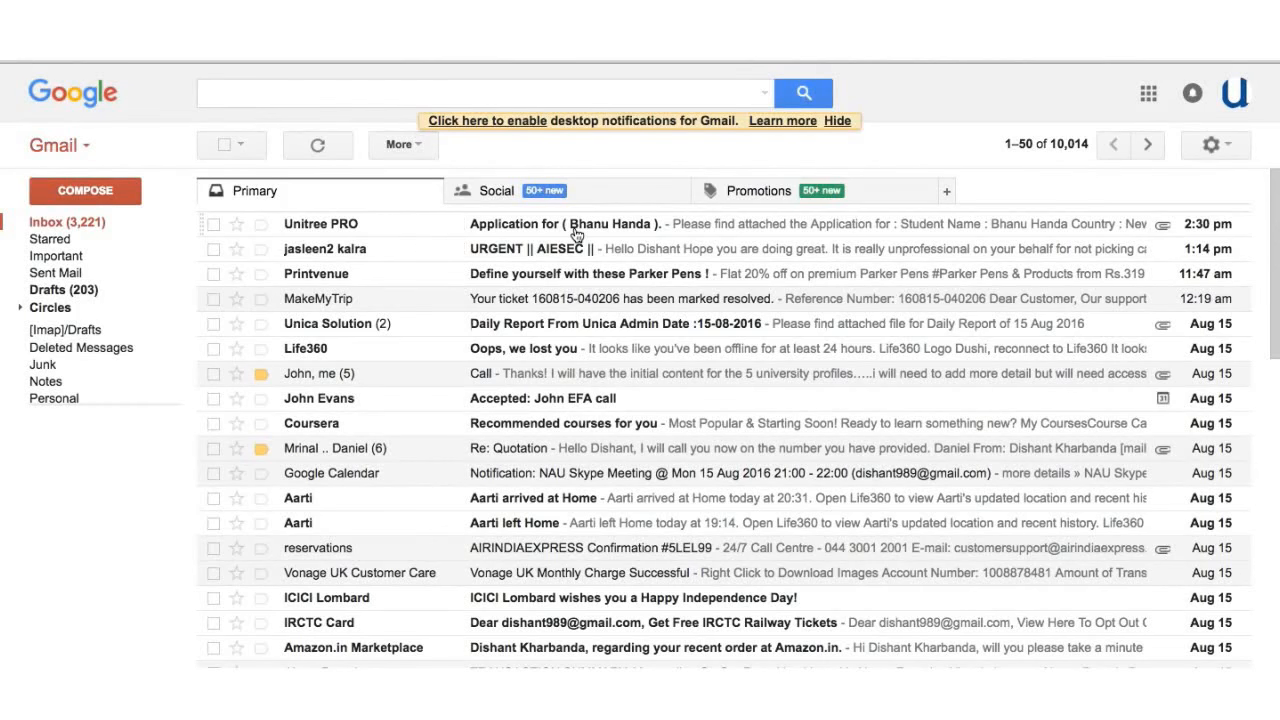
left_click(576, 234)
scroll(540, 411, "down", 2)
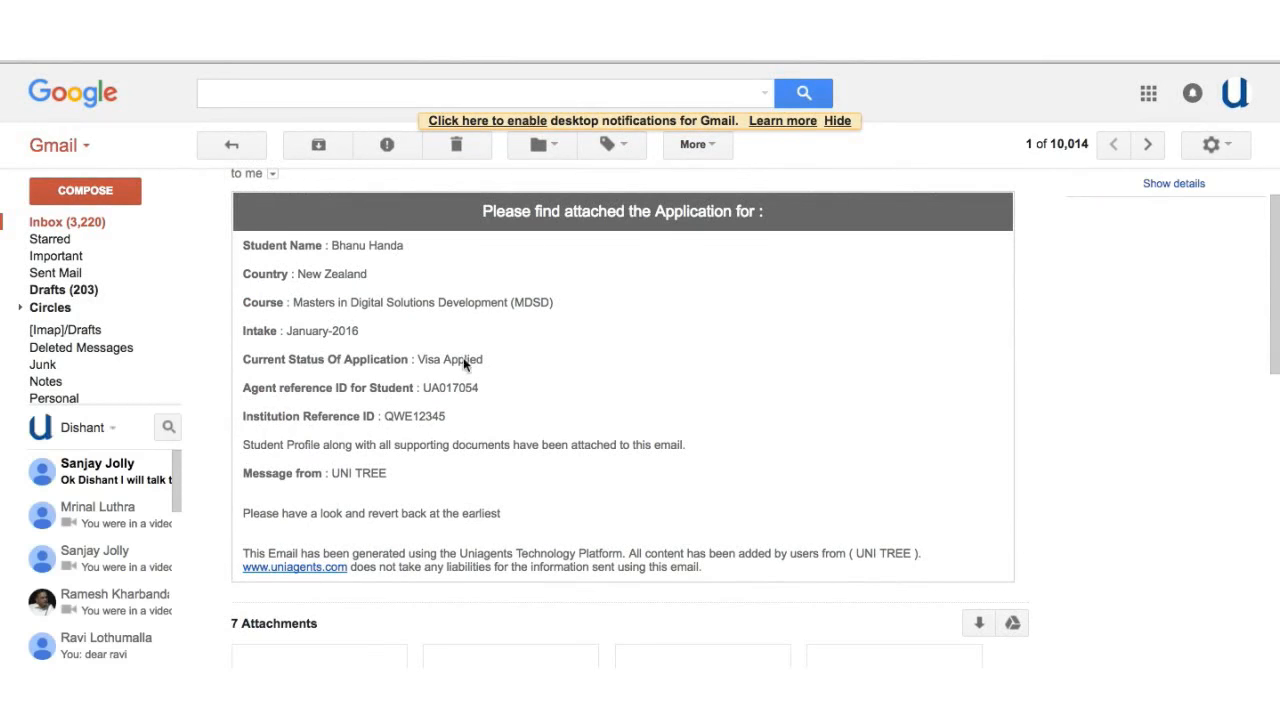
scroll(465, 363, "down", 3)
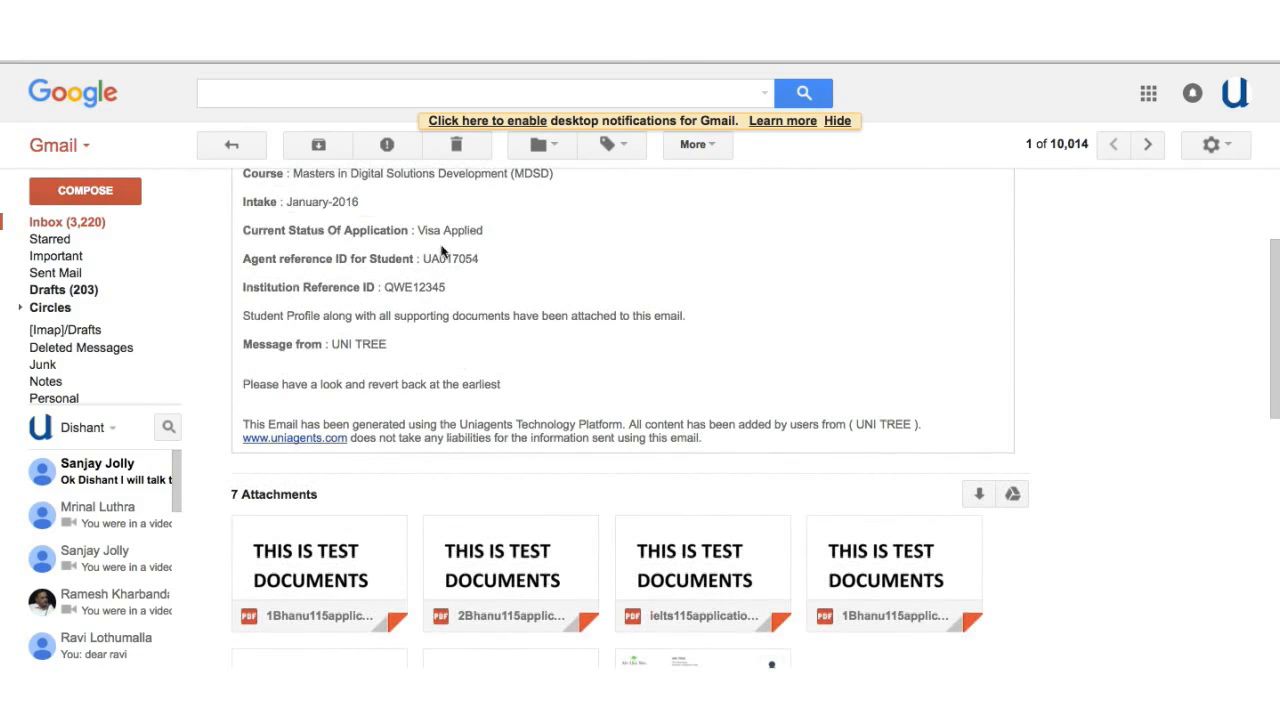
left_click_drag(421, 229, 490, 230)
left_click(480, 258)
- Scroll down to the email's seven attached documents, including 248_appl_detail.pdf
scroll(370, 345, "down", 1)
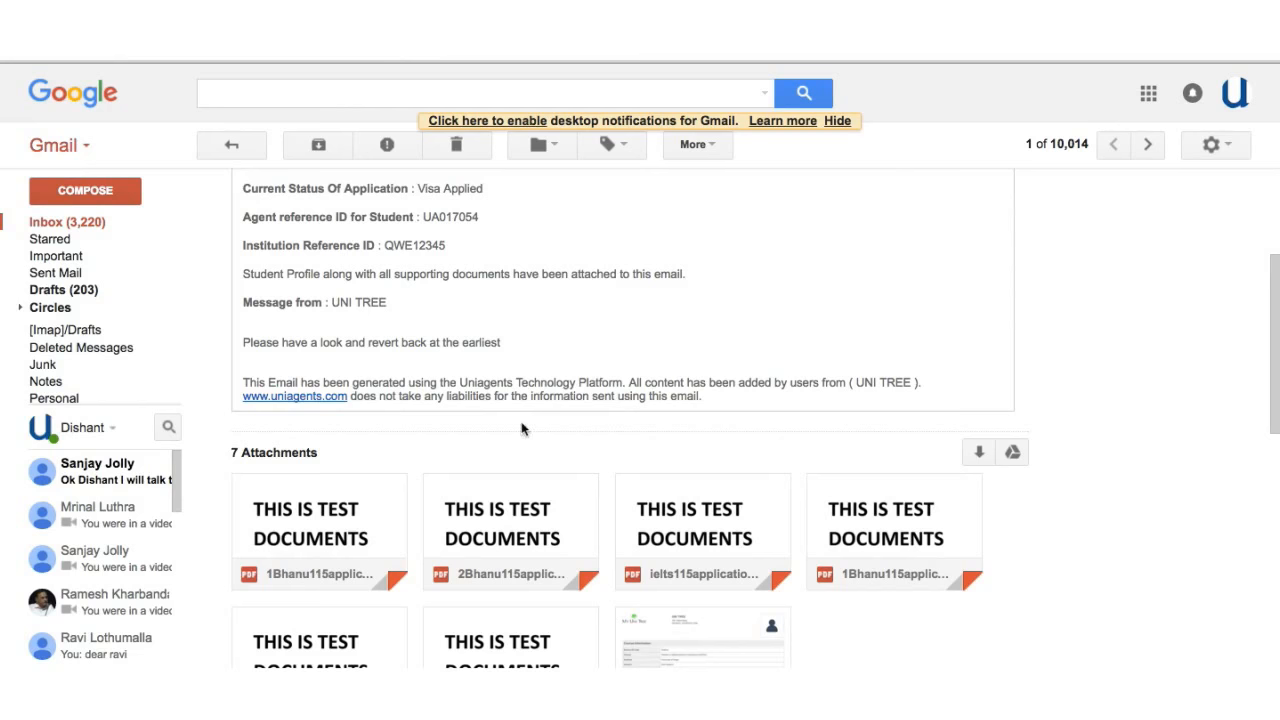
scroll(517, 409, "down", 2)
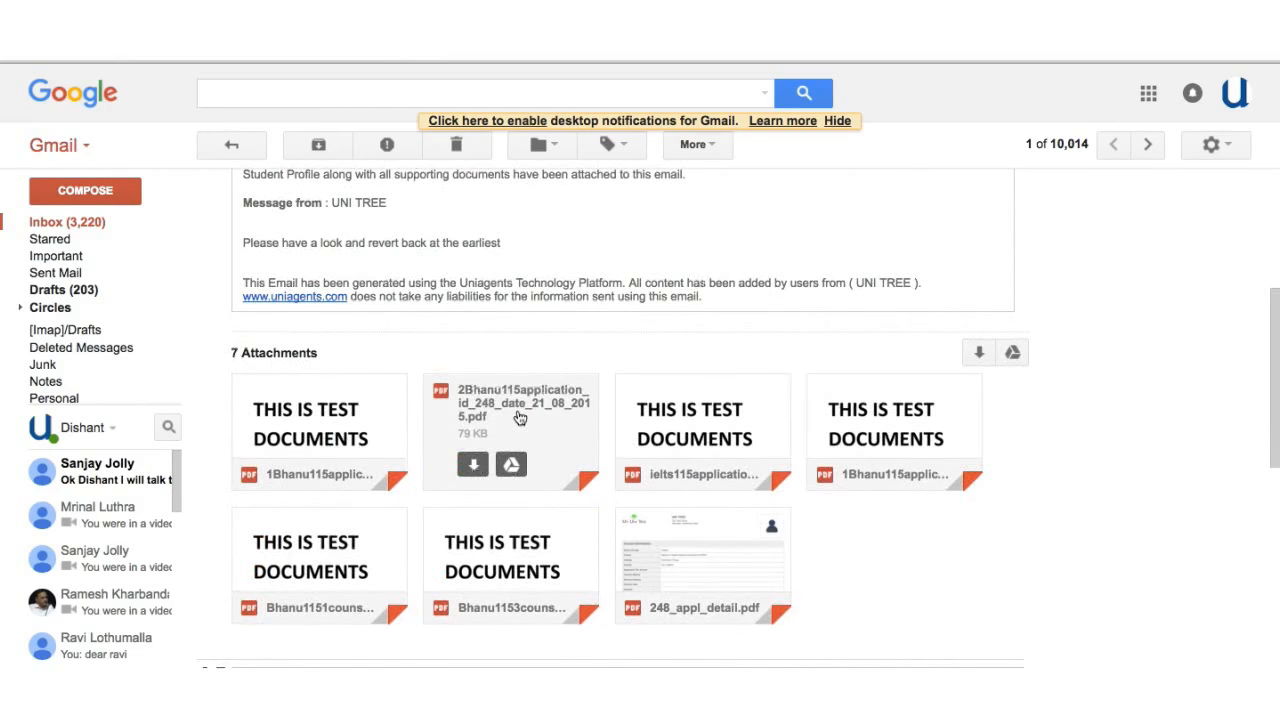
scroll(515, 413, "down", 1)
scroll(515, 411, "down", 1)
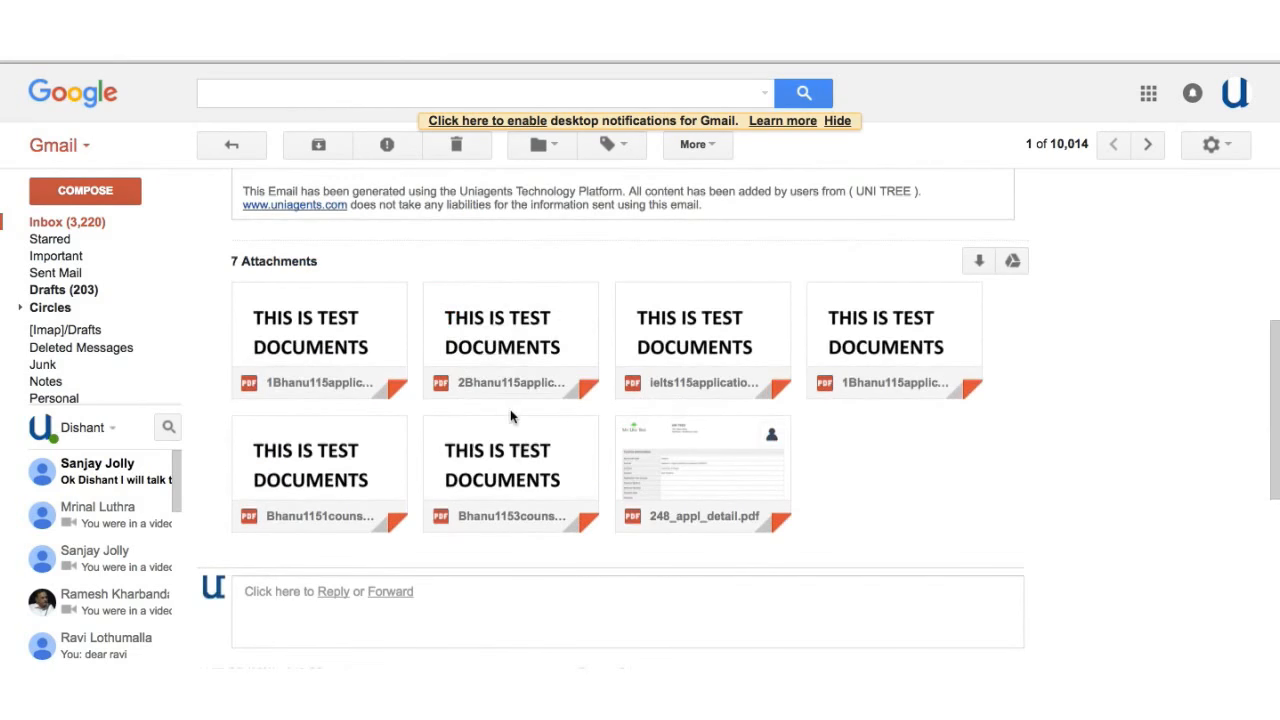
scroll(474, 424, "down", 3)
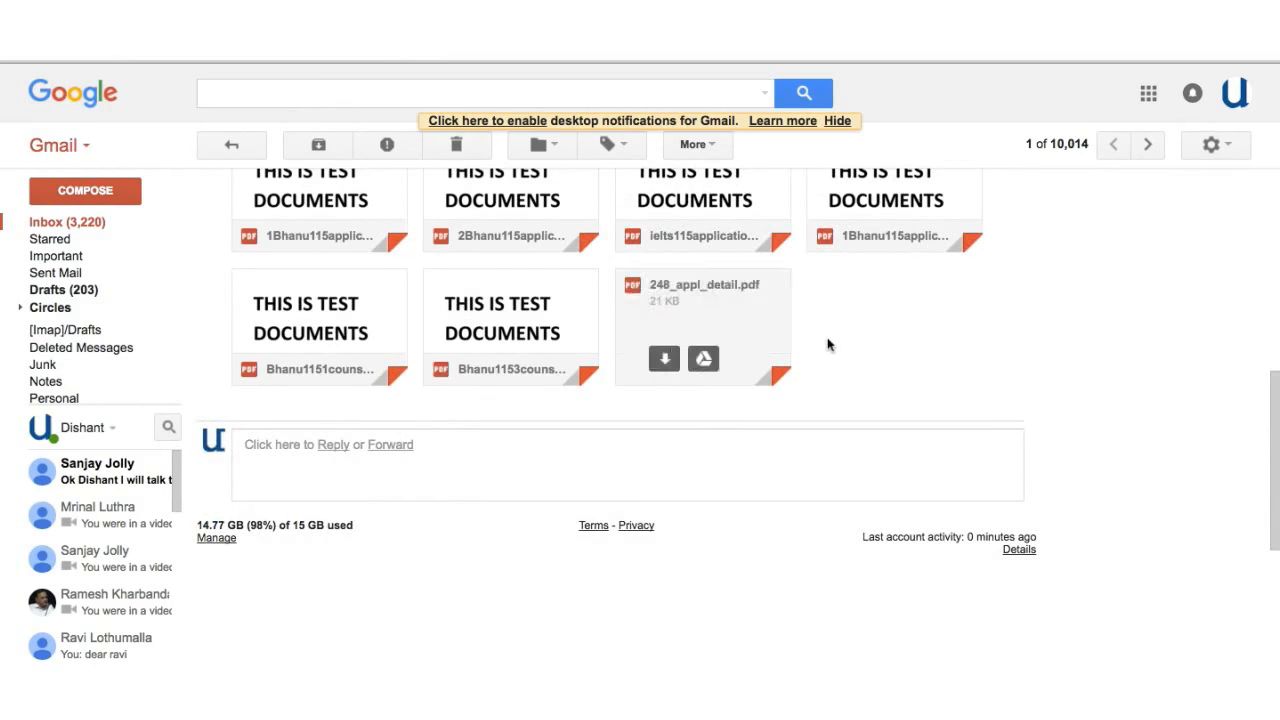
mouse_move(744, 317)
left_click(746, 318)
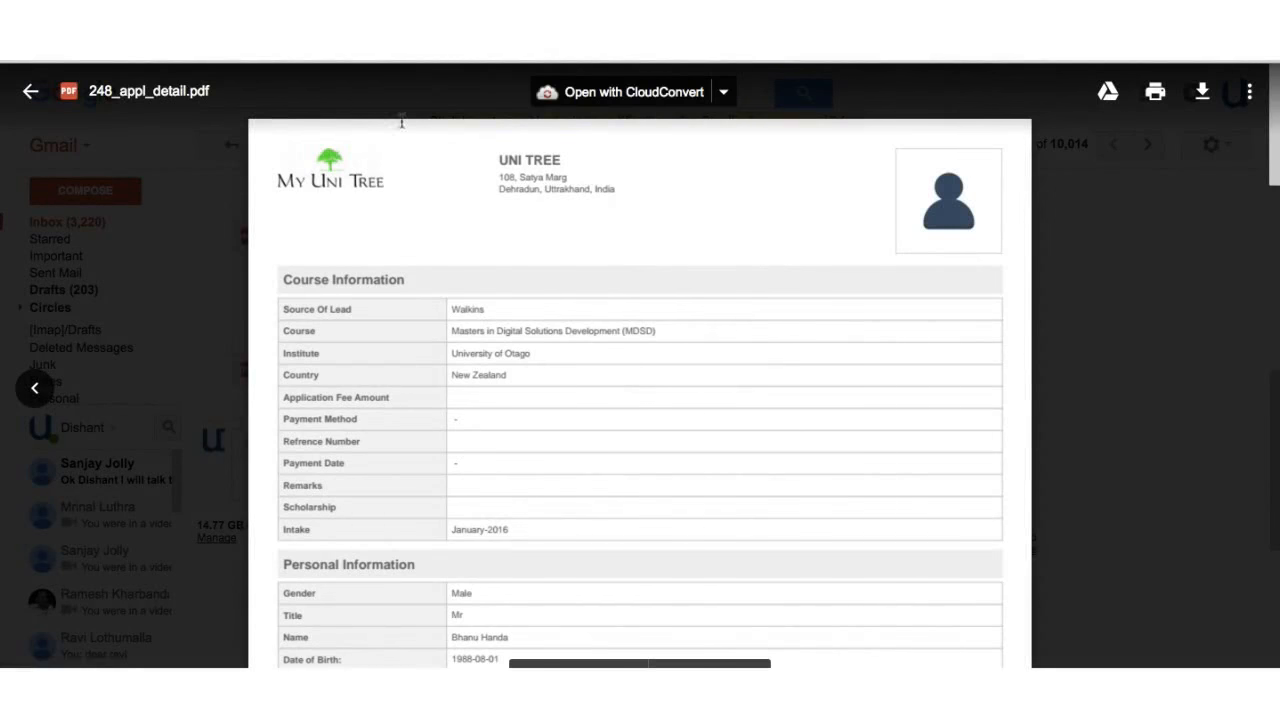
scroll(637, 425, "down", 1)
scroll(637, 425, "down", 10)
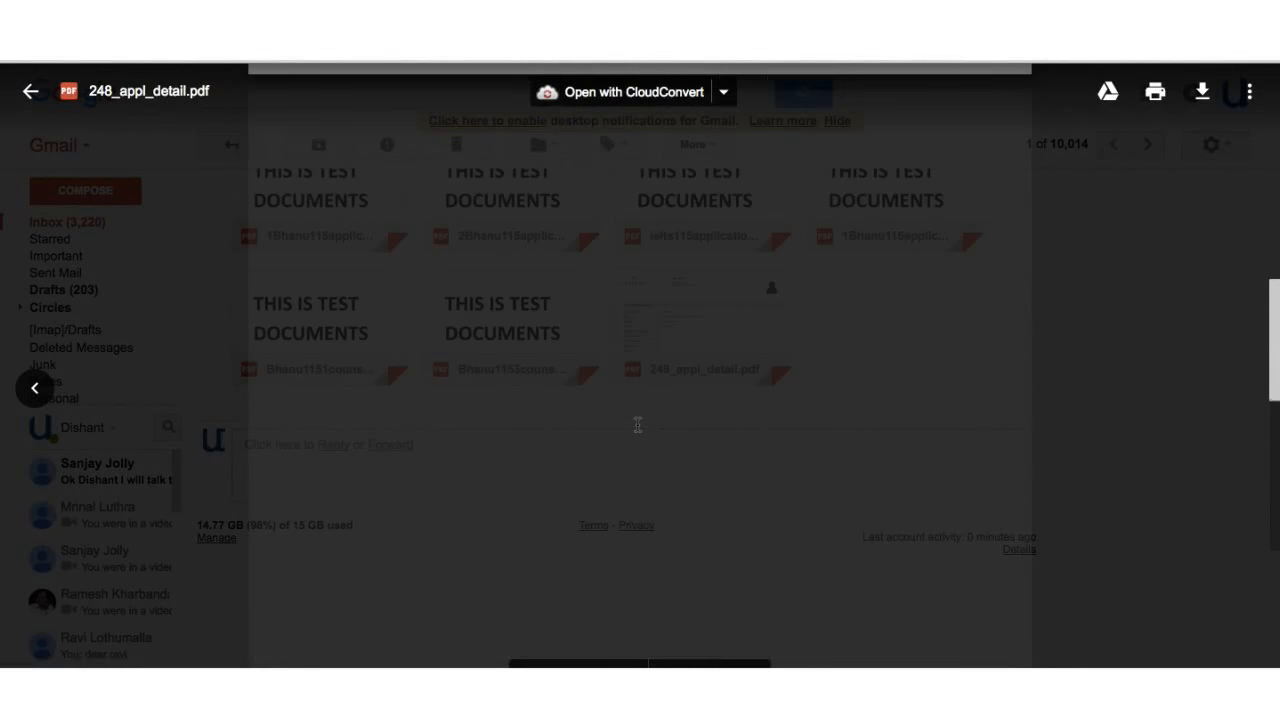
scroll(637, 425, "up", 8)
scroll(637, 425, "up", 5)
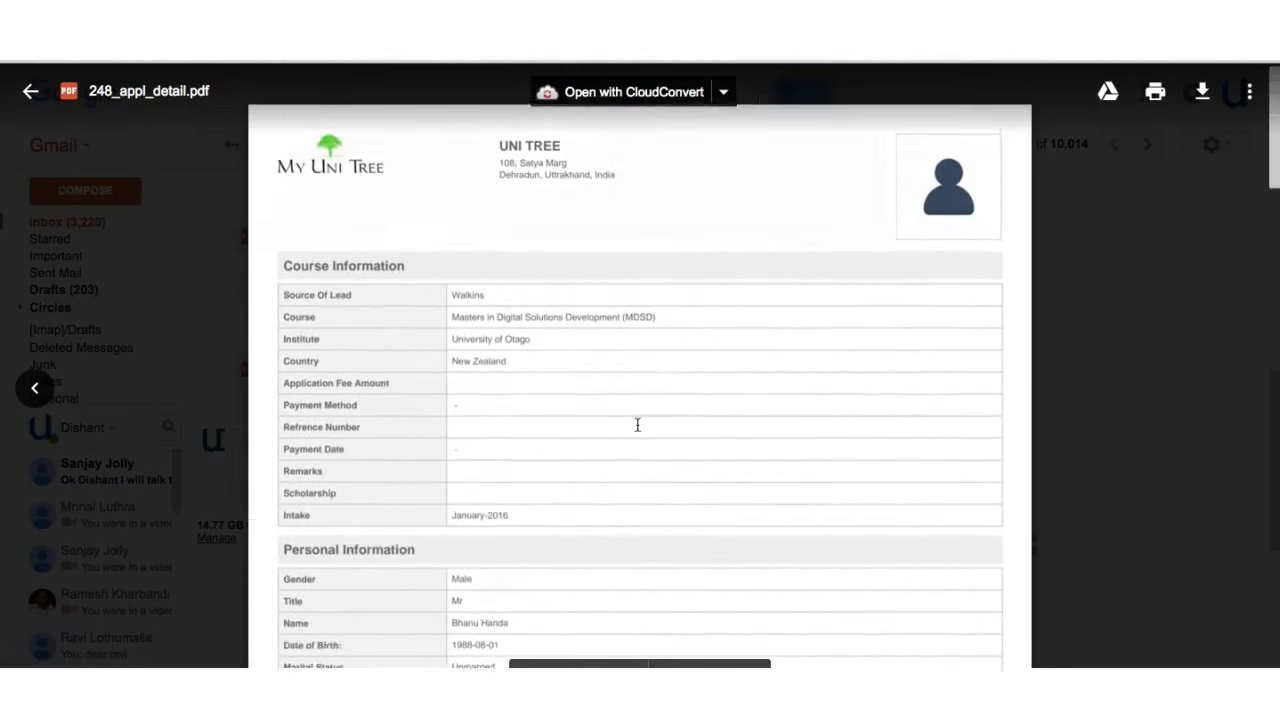
scroll(637, 425, "down", 8)
scroll(637, 425, "down", 7)
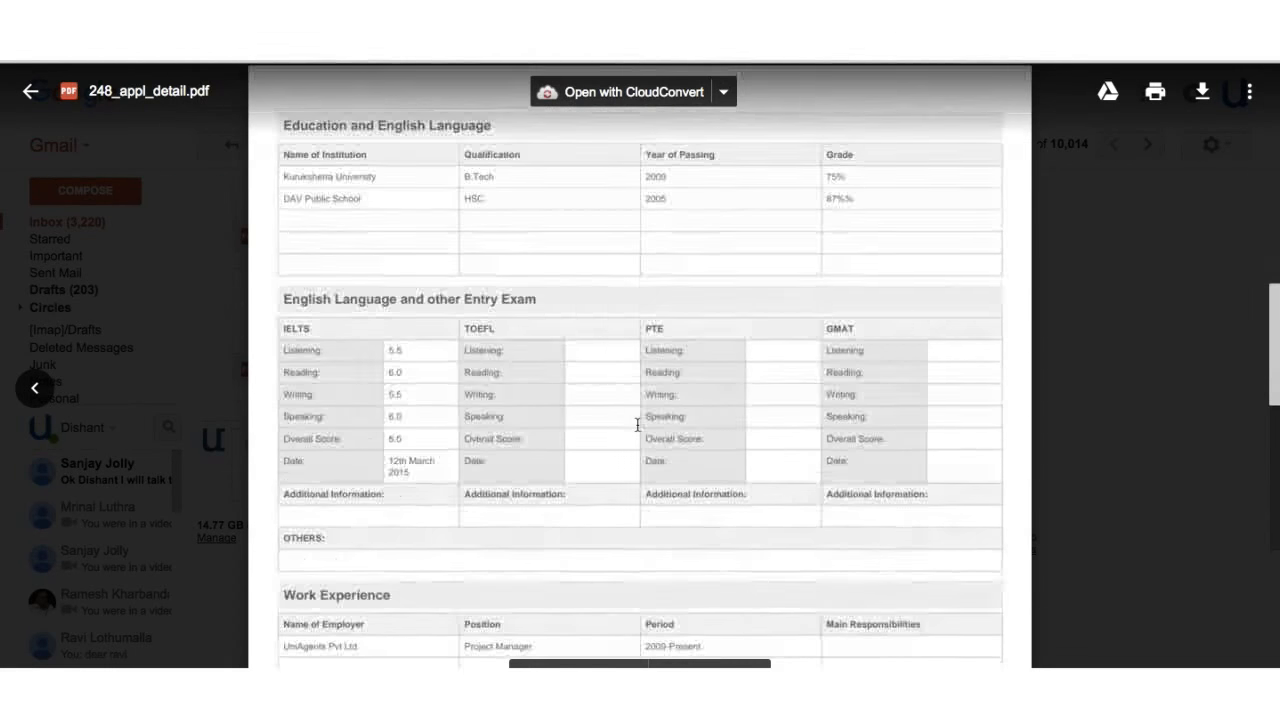
scroll(637, 425, "down", 5)
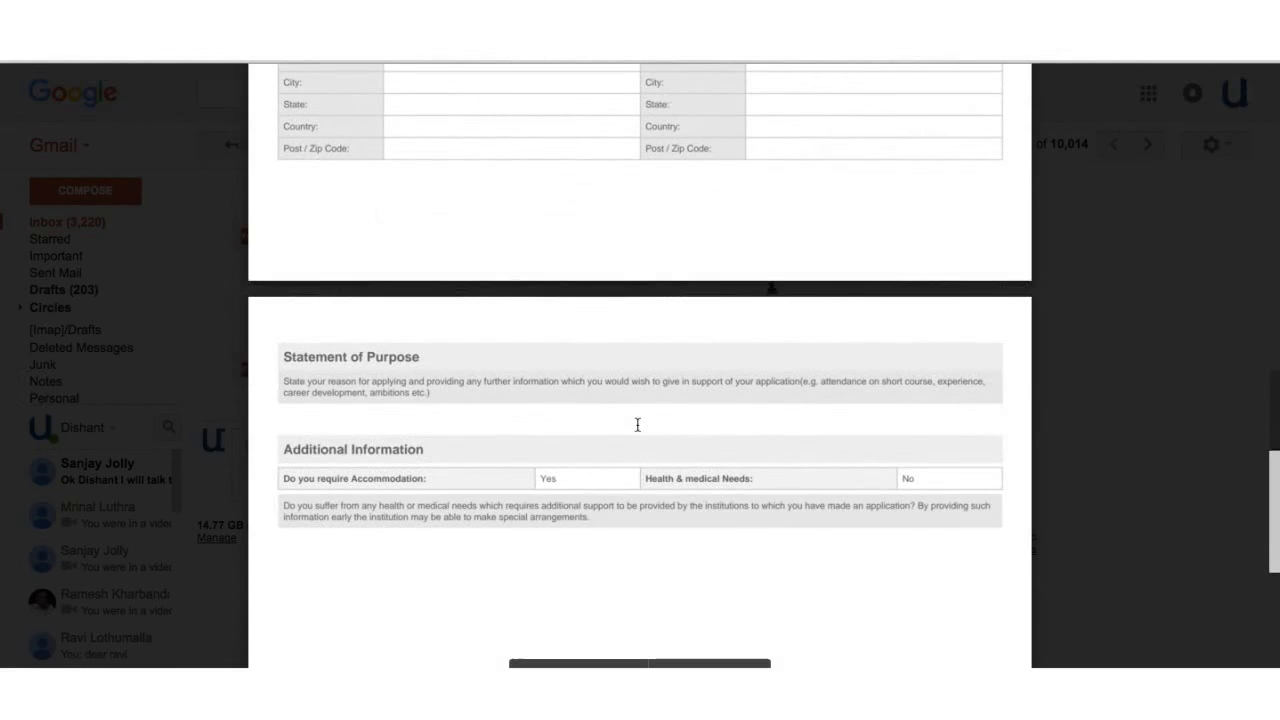
scroll(637, 425, "up", 8)
scroll(637, 425, "up", 10)
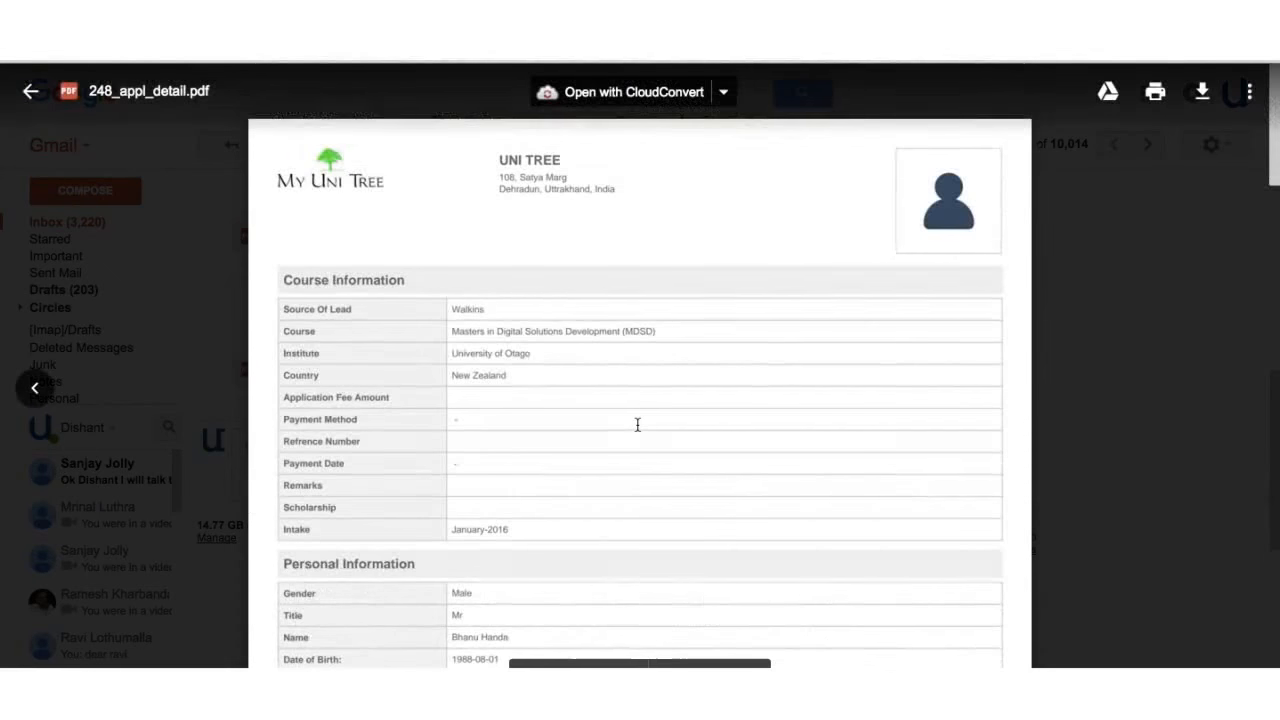
key("Escape")
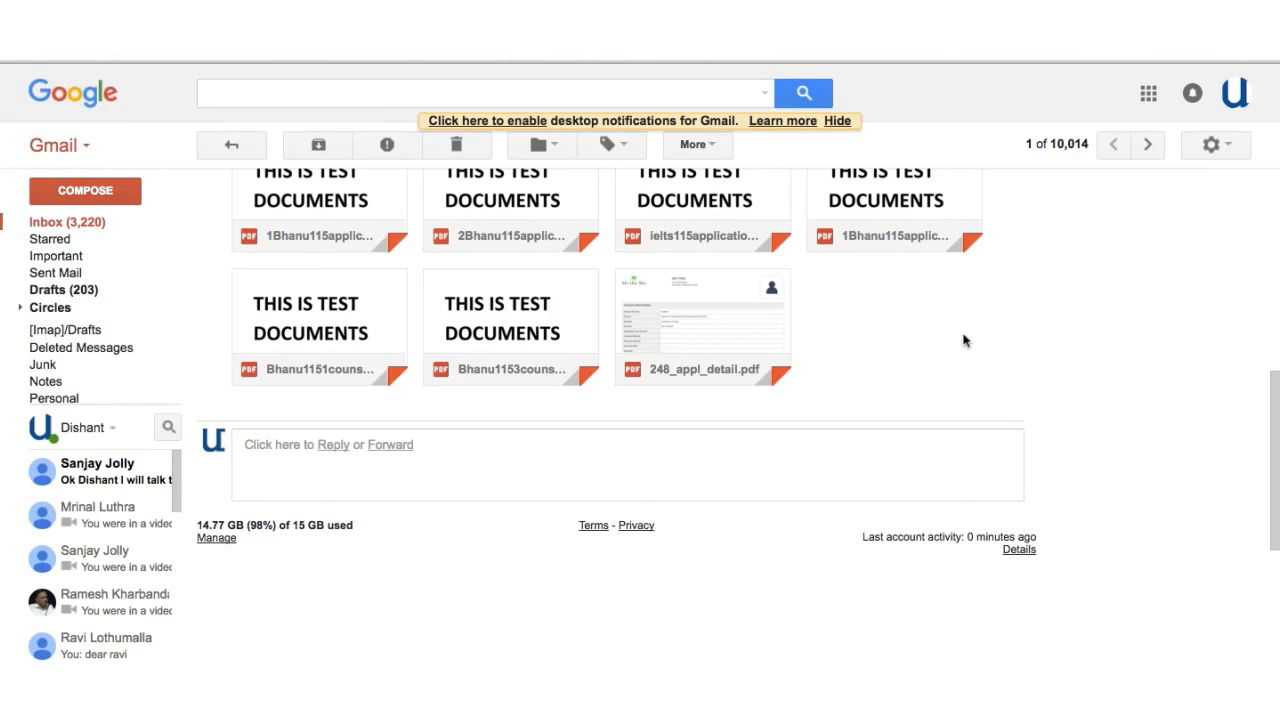
scroll(965, 341, "up", 3)
- Scroll up and down the received application email to review its seven PDF attachments
scroll(966, 347, "up", 3)
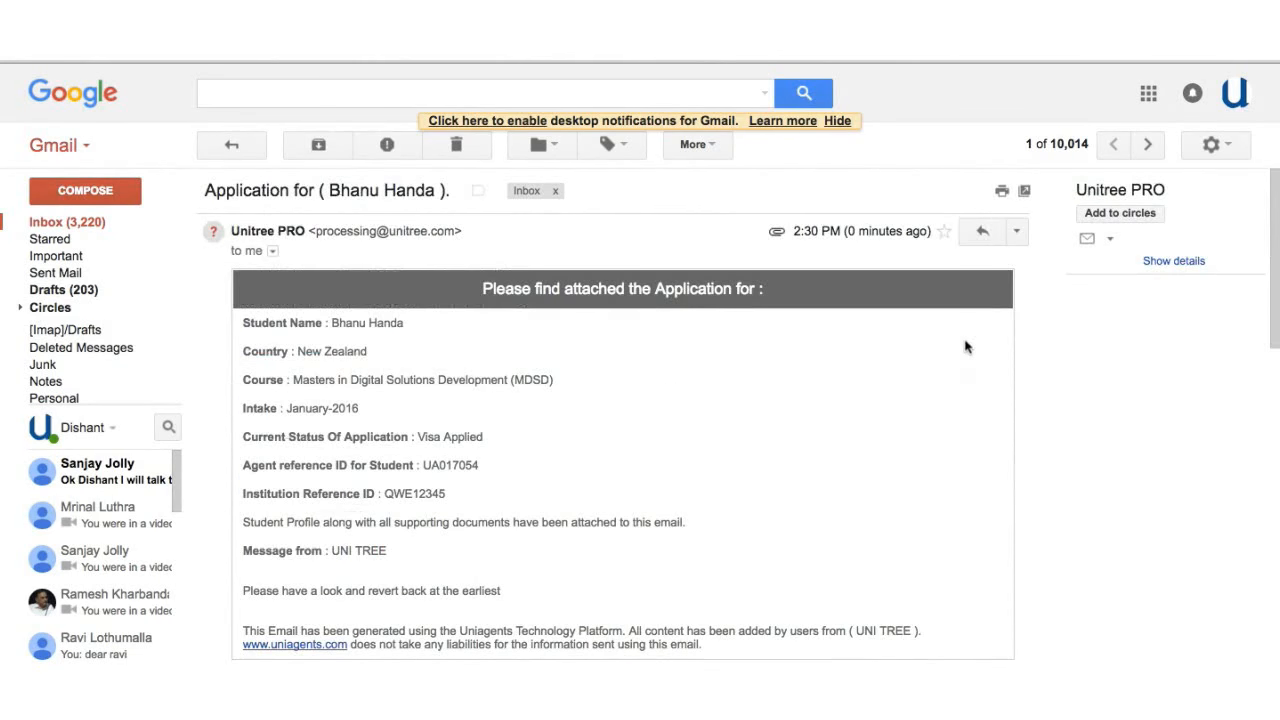
scroll(669, 390, "down", 2)
scroll(669, 390, "down", 5)
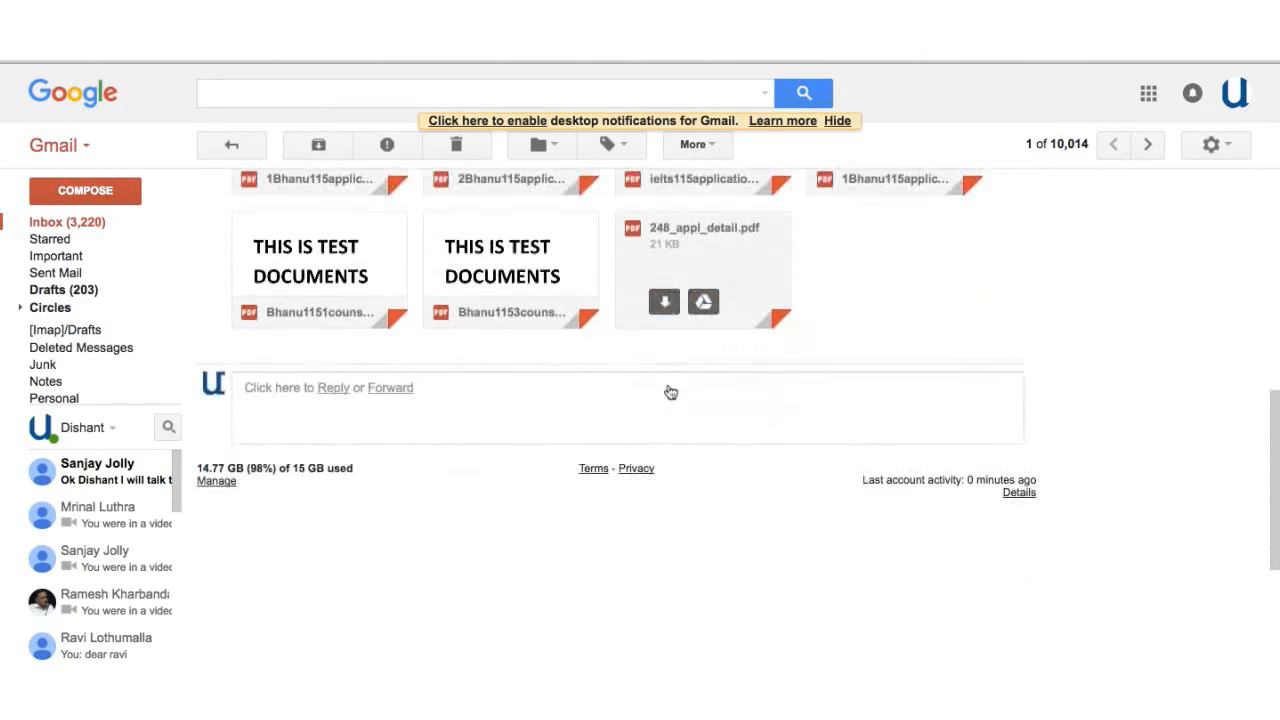
scroll(669, 390, "up", 6)
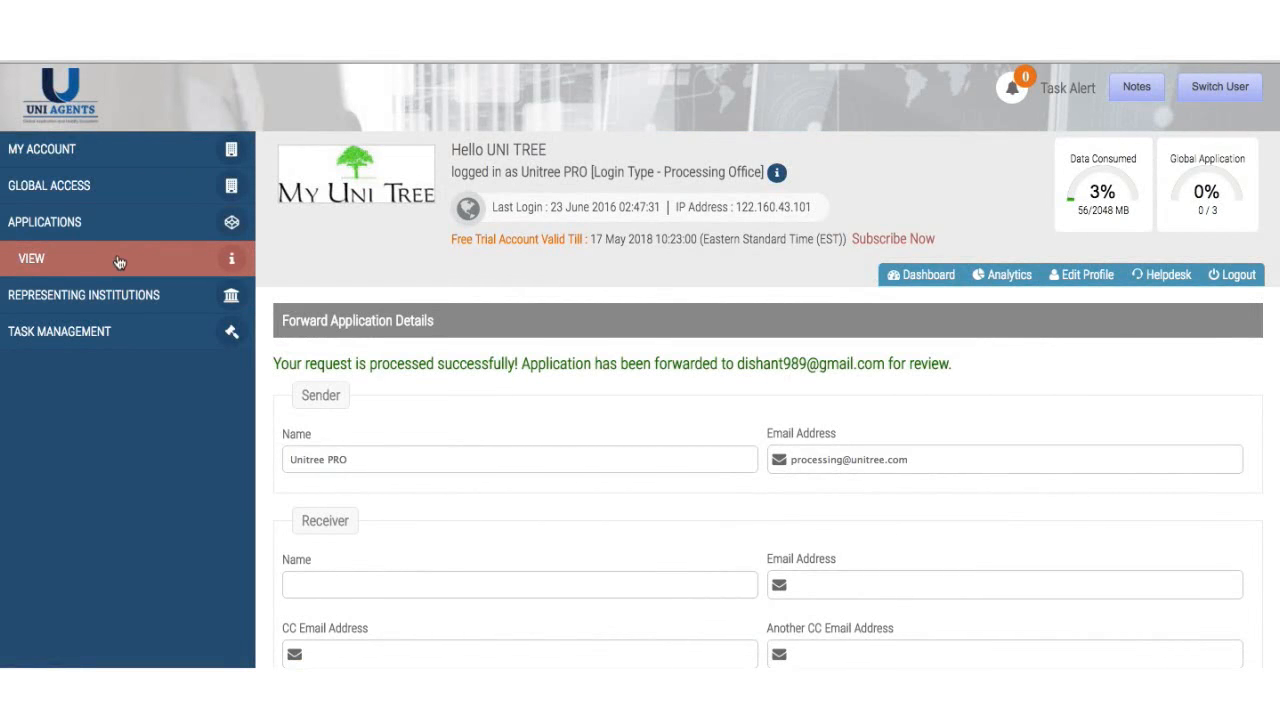
- Show all applications via Applications > View and scroll down to the 94 listed records
left_click(118, 262)
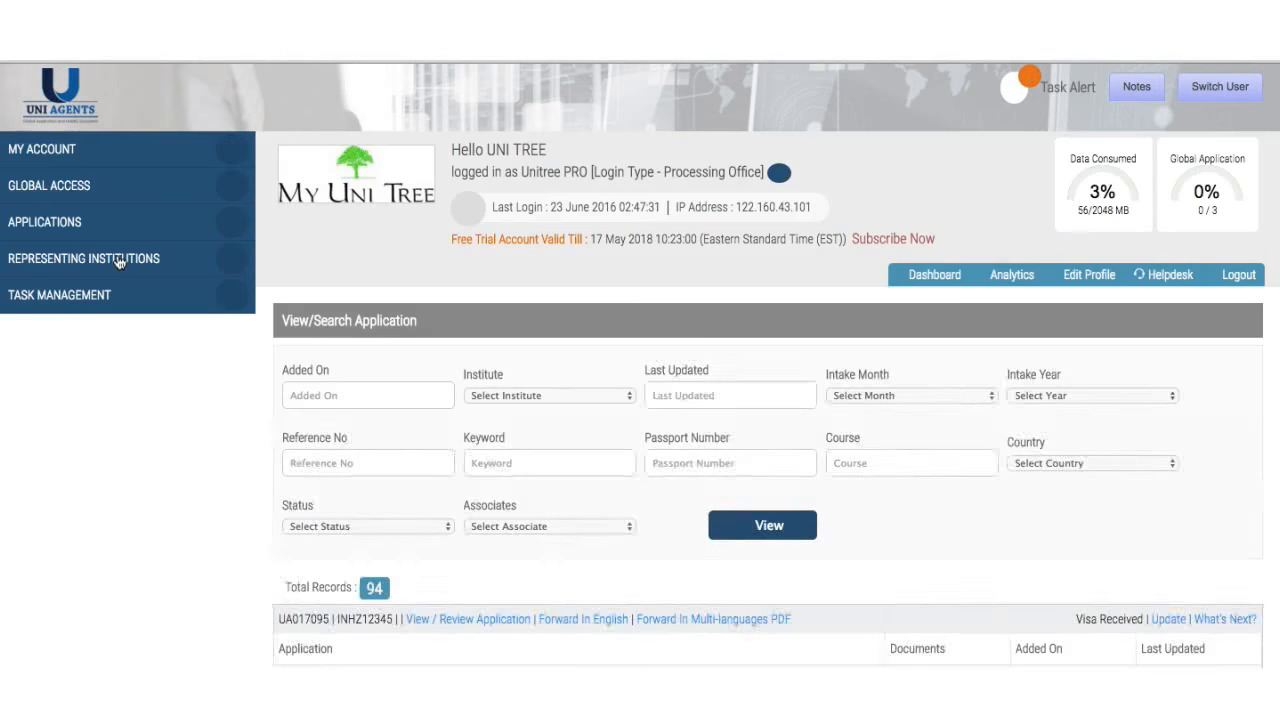
scroll(350, 399, "down", 3)
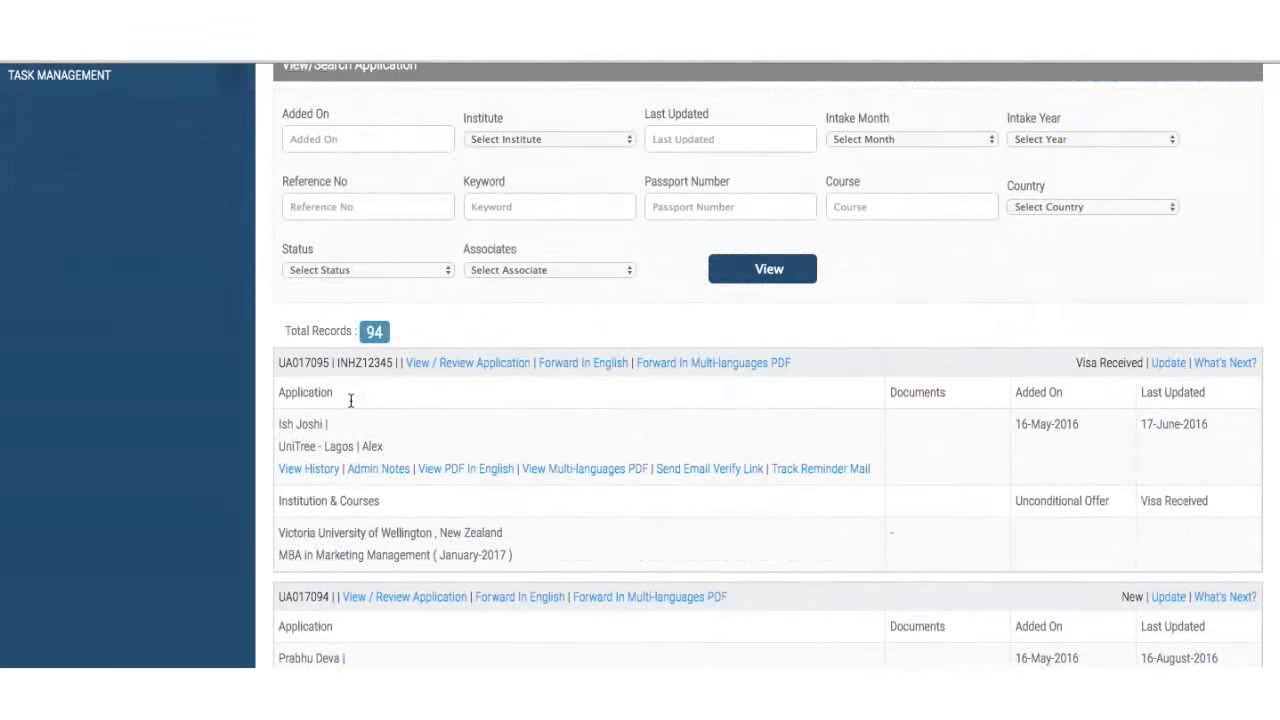
scroll(350, 405, "down", 2)
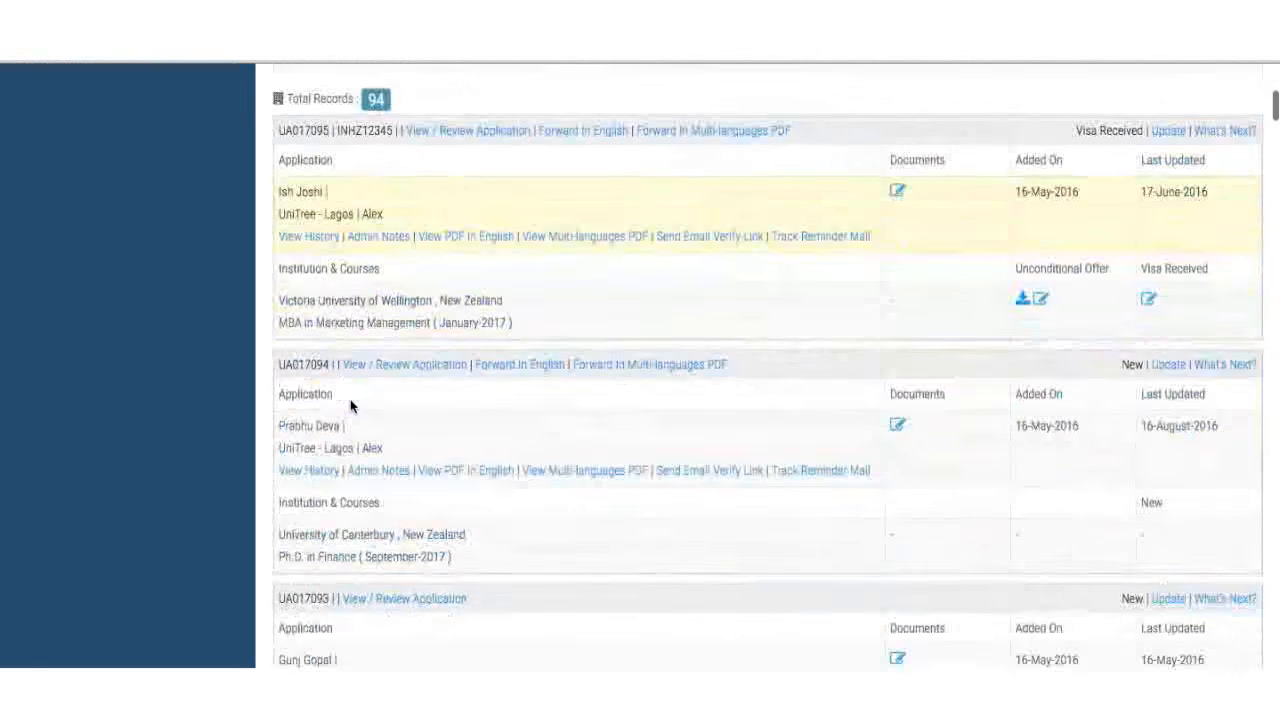
- Set the second application's status to Unconditional Offer, leaving the document upload empty
left_click(1170, 364)
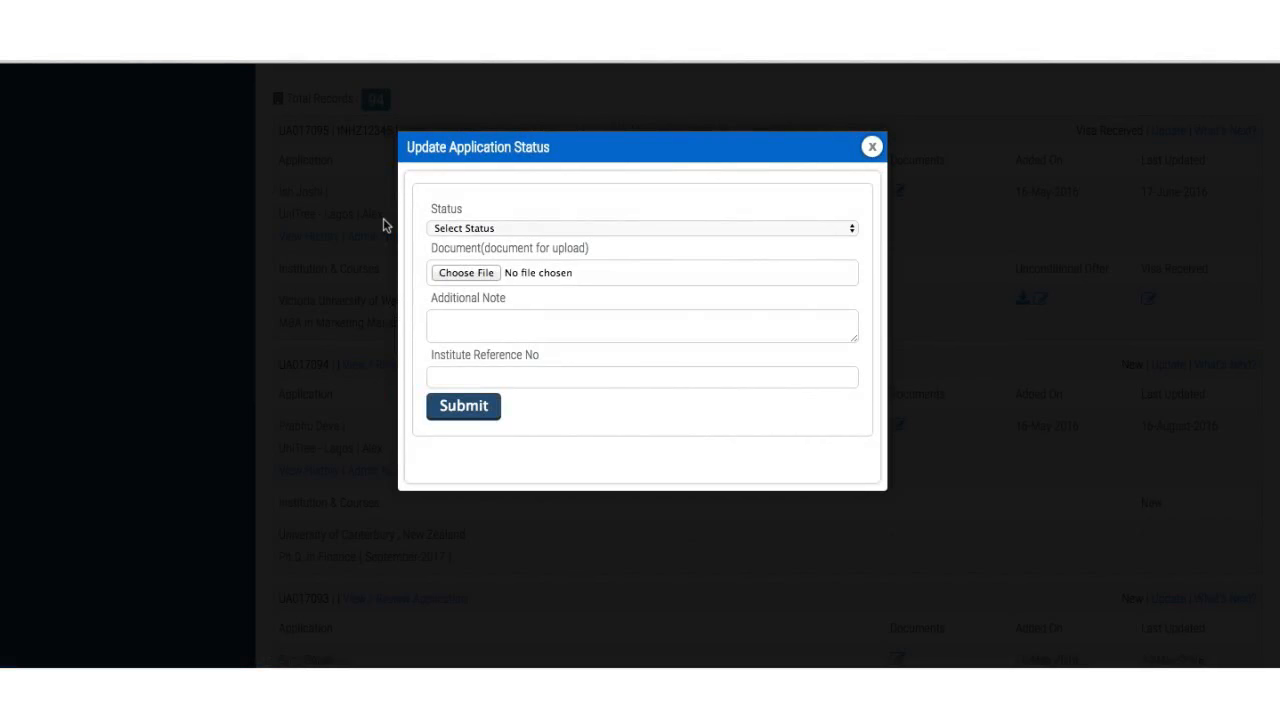
left_click(605, 229)
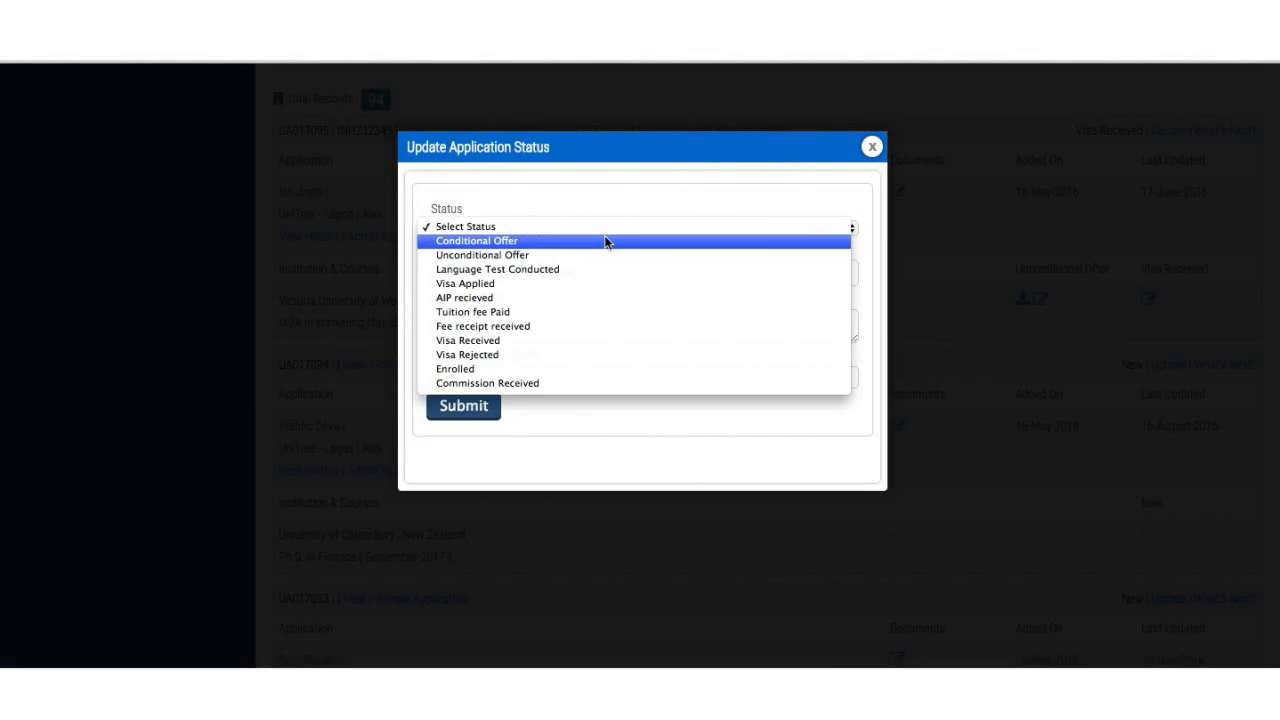
left_click(604, 253)
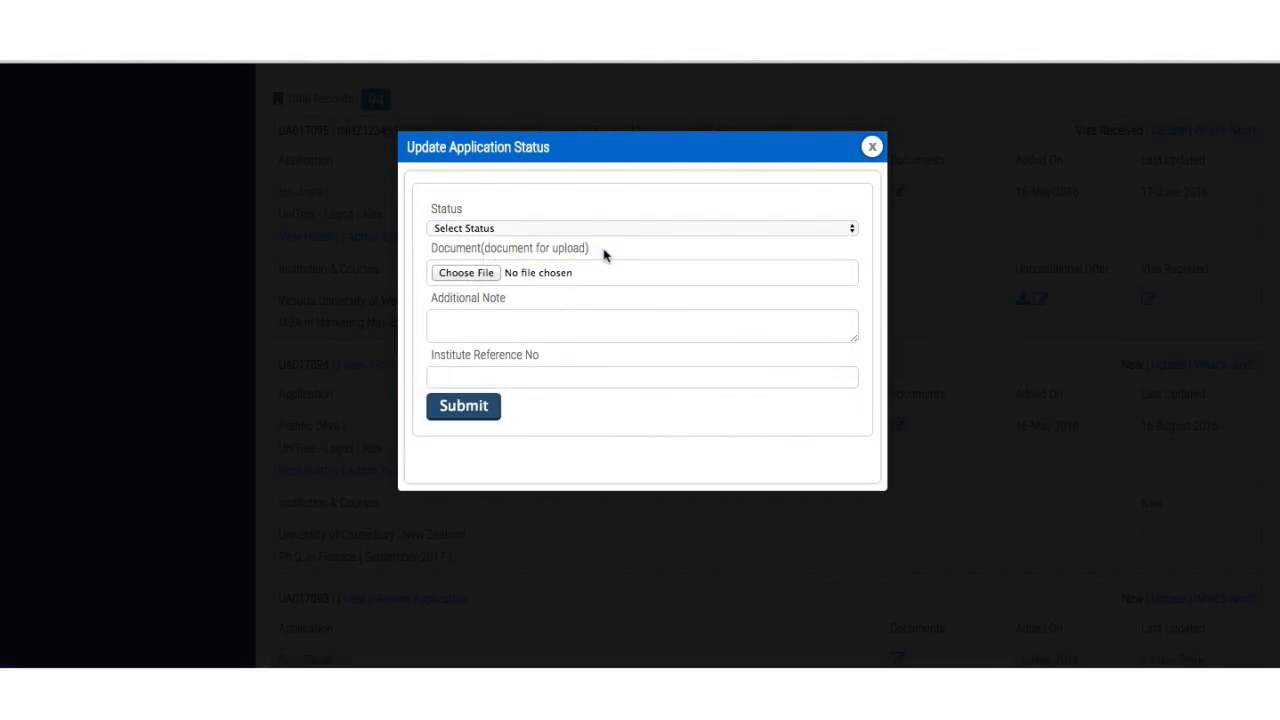
left_click(476, 276)
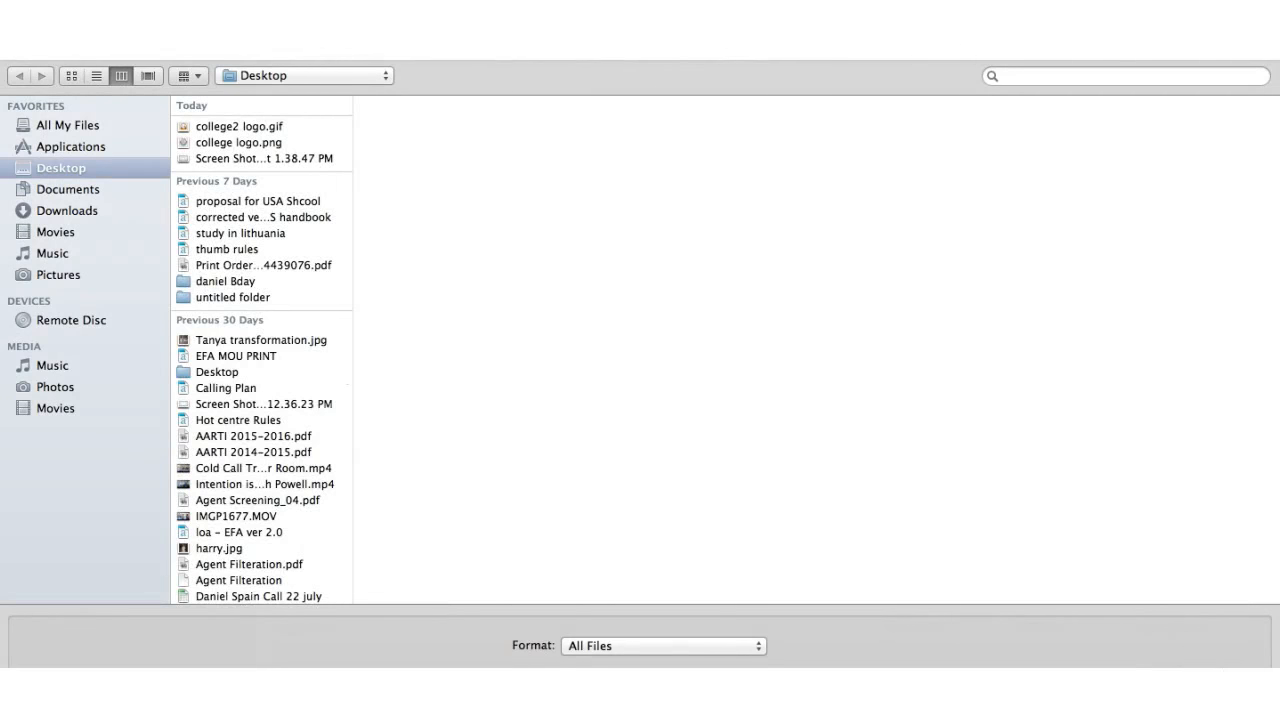
left_click(1137, 690)
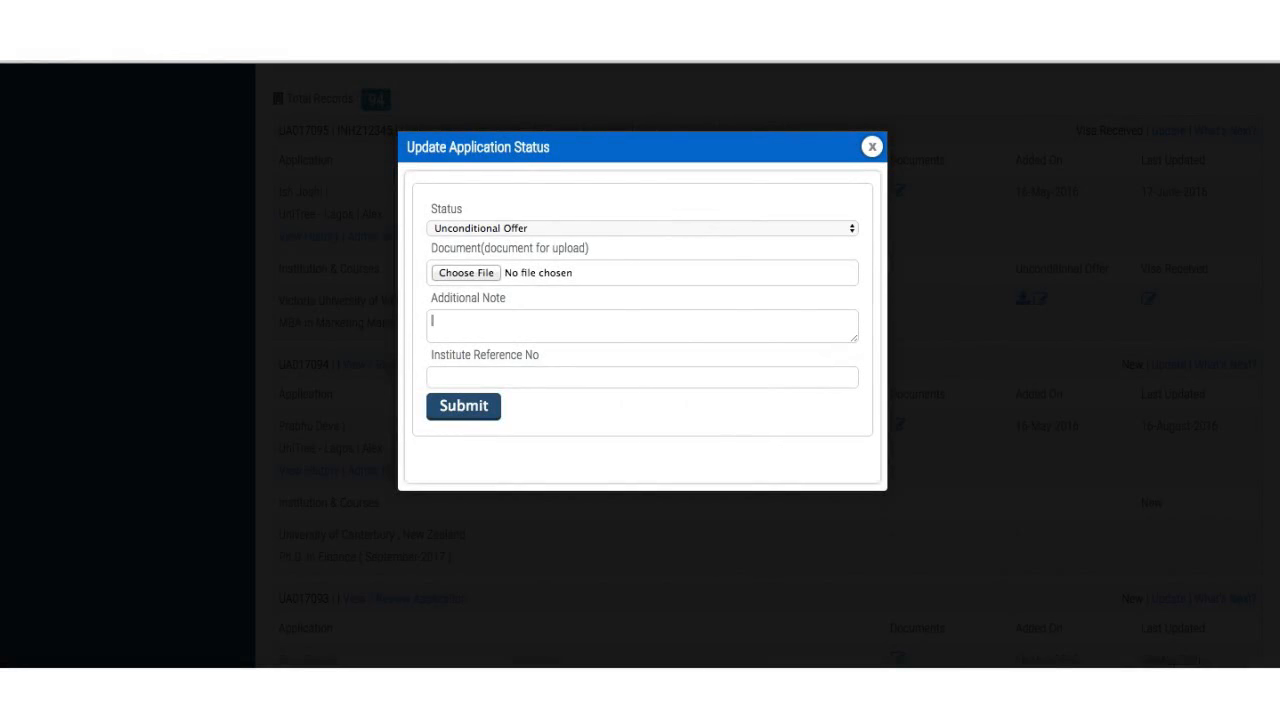
- Enter the institute reference number and submit the status update
left_click(506, 376)
type("INS1234W")
left_click(461, 407)
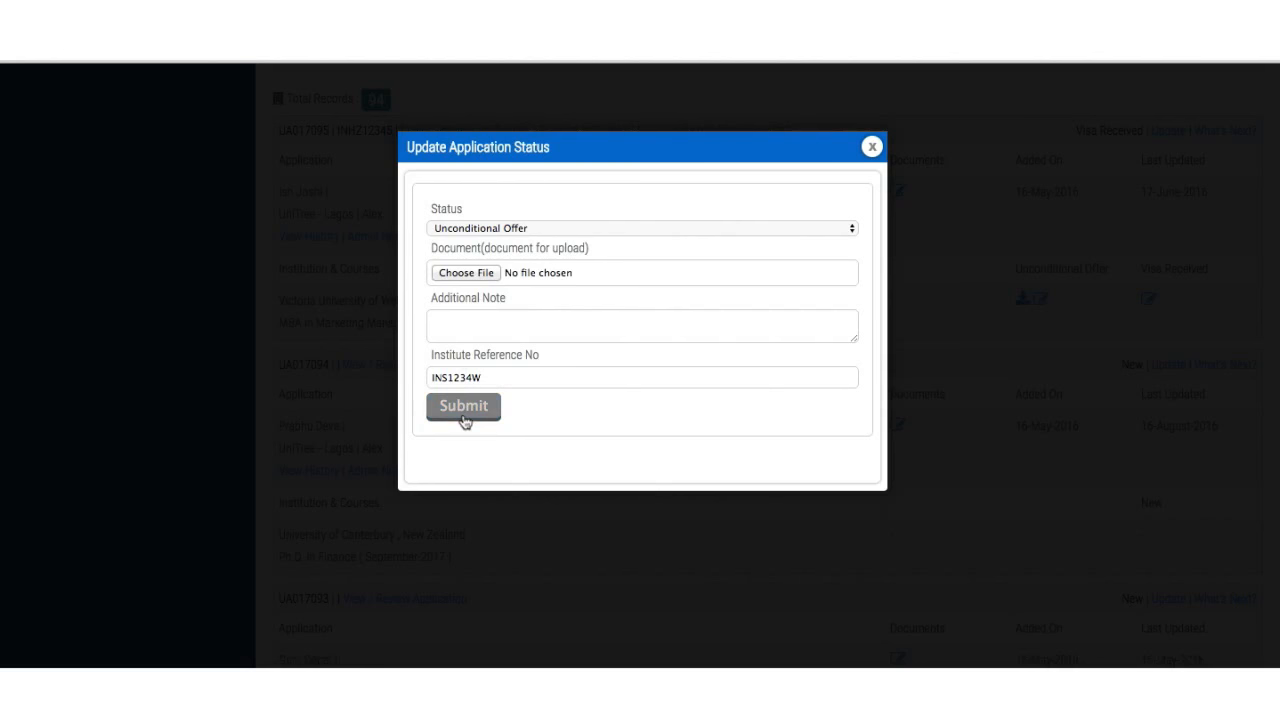
left_click(463, 417)
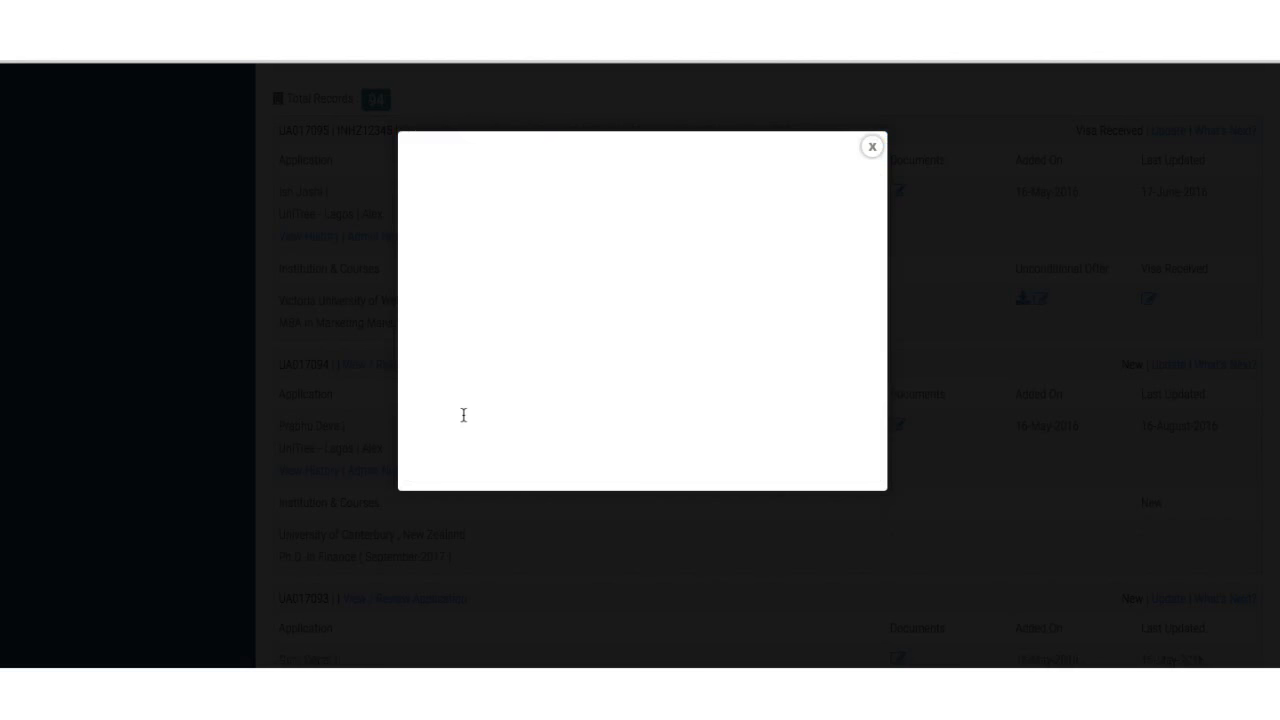
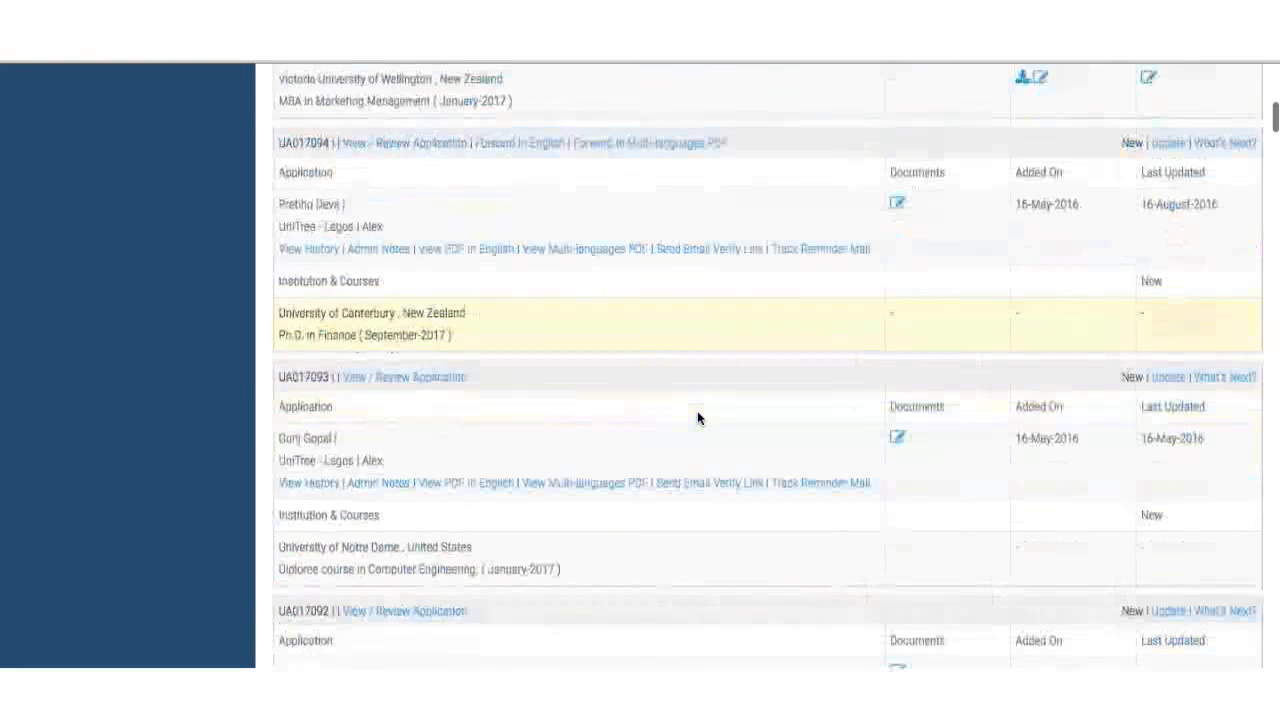
scroll(698, 418, "up", 5)
scroll(697, 418, "down", 1)
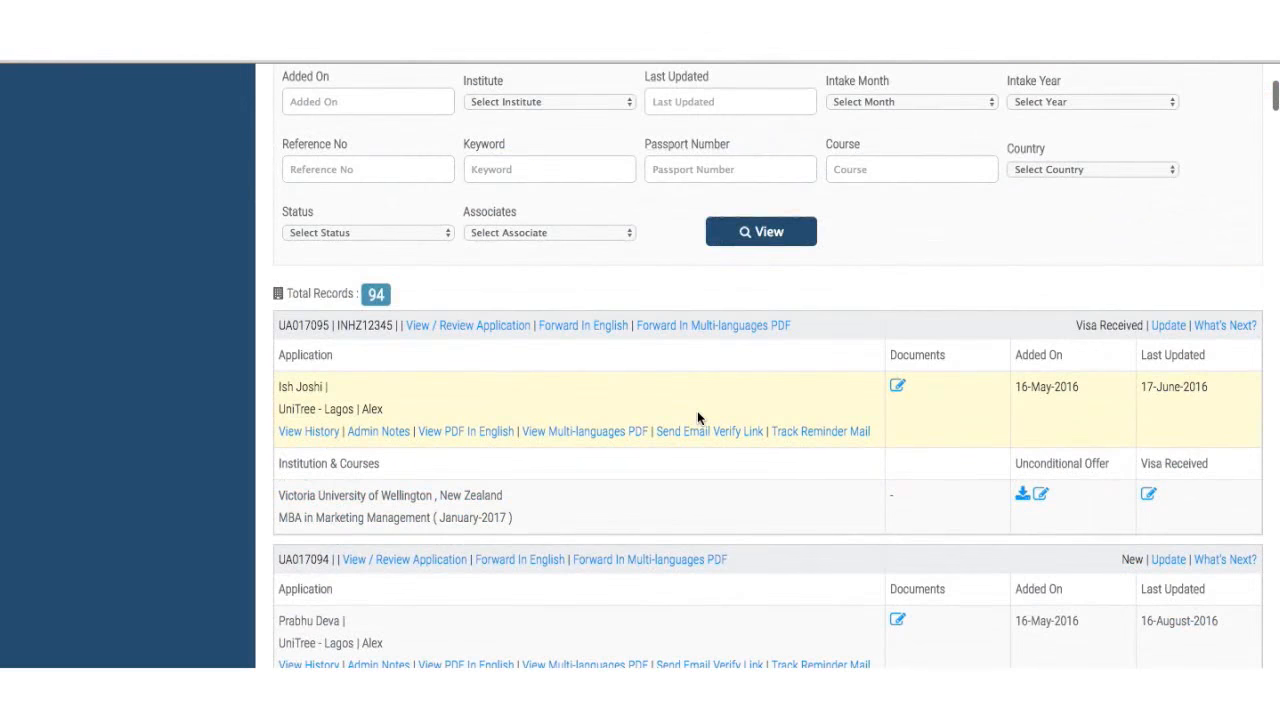
scroll(698, 418, "down", 1)
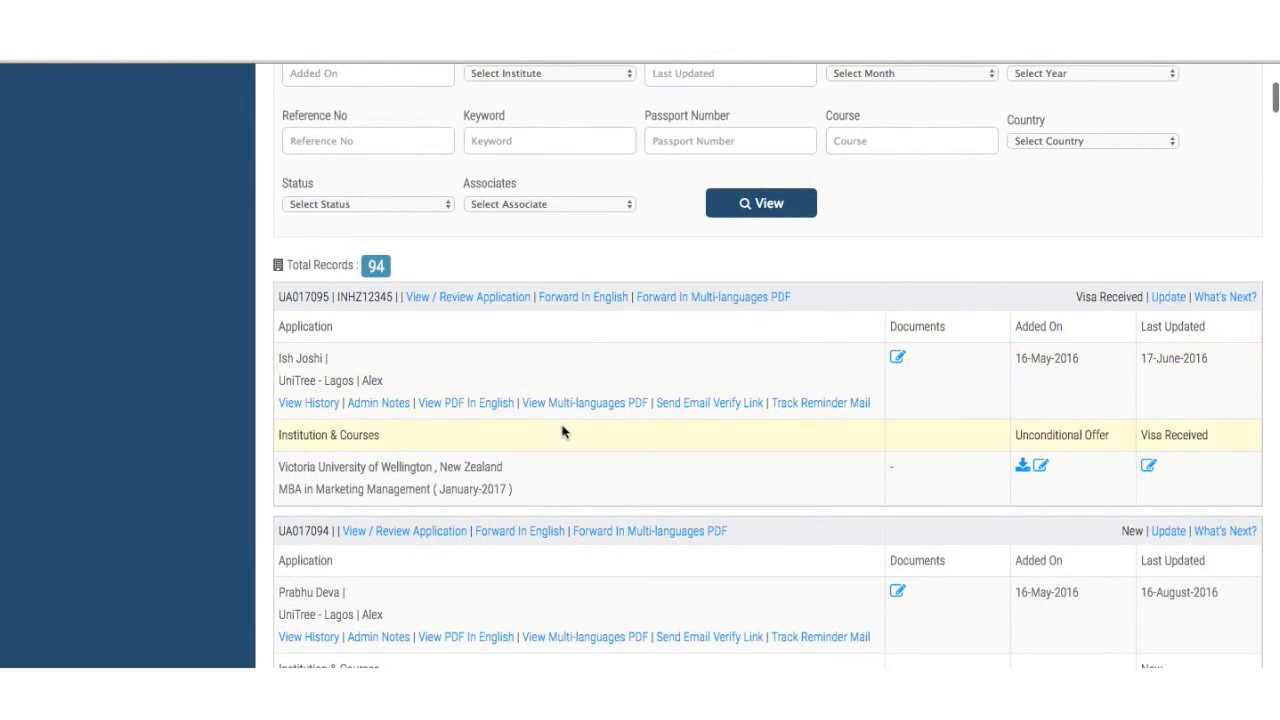
scroll(543, 409, "up", 8)
scroll(543, 412, "down", 10)
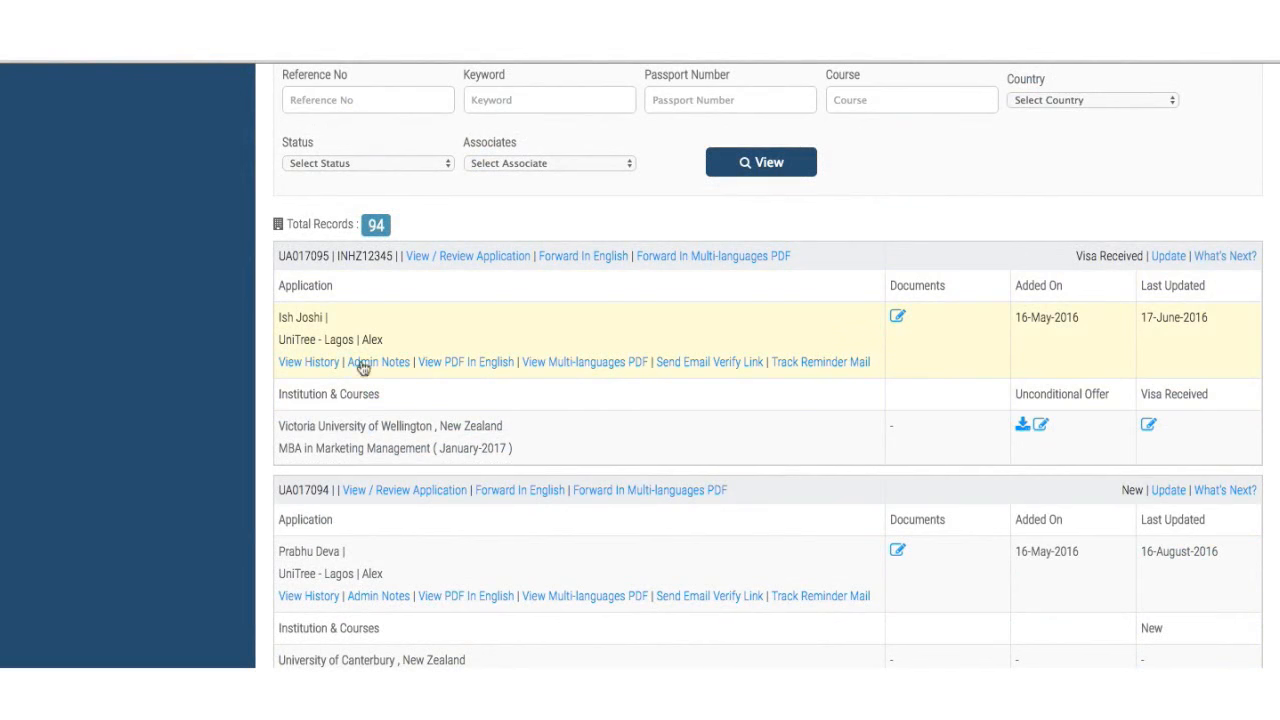
left_click(310, 364)
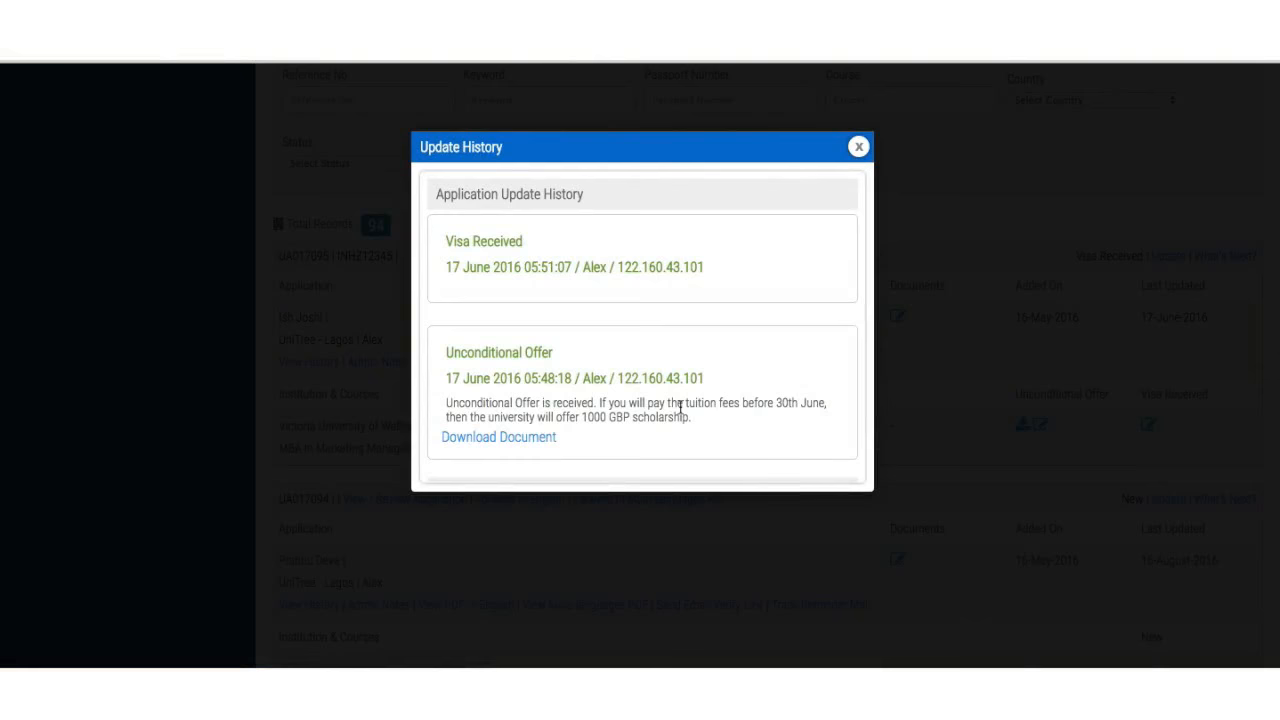
scroll(680, 405, "down", 10)
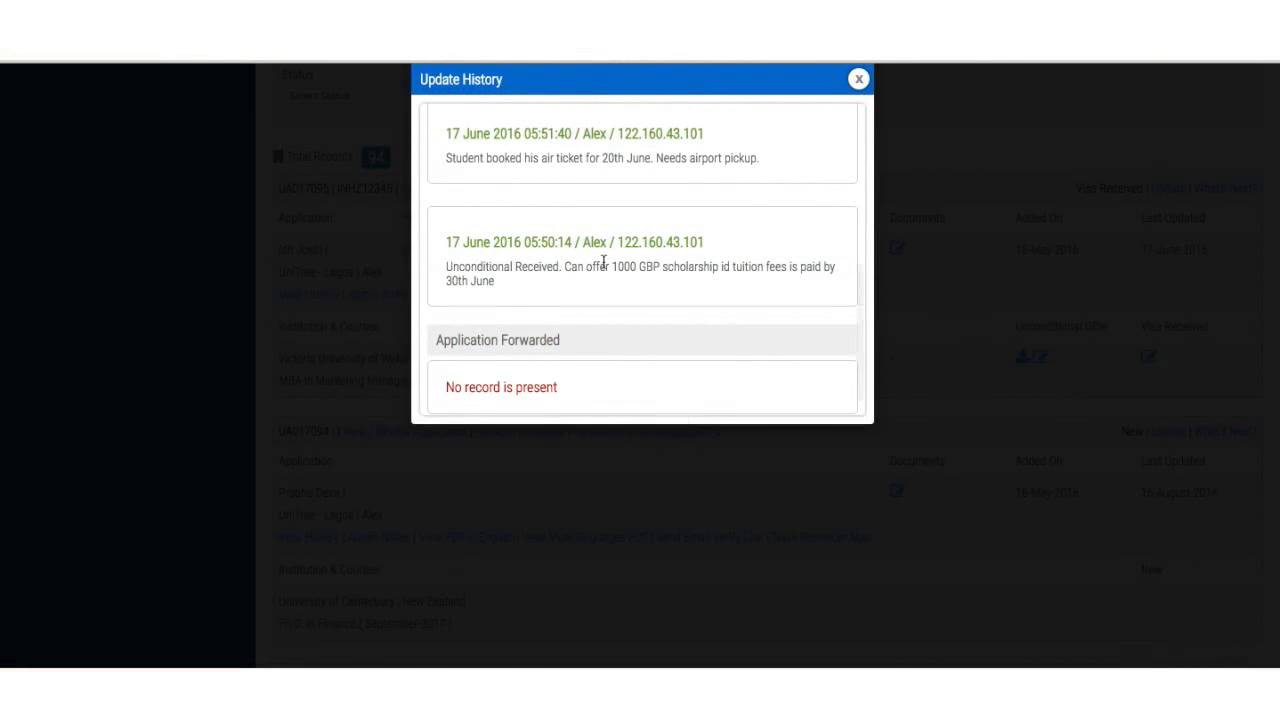
scroll(603, 262, "up", 5)
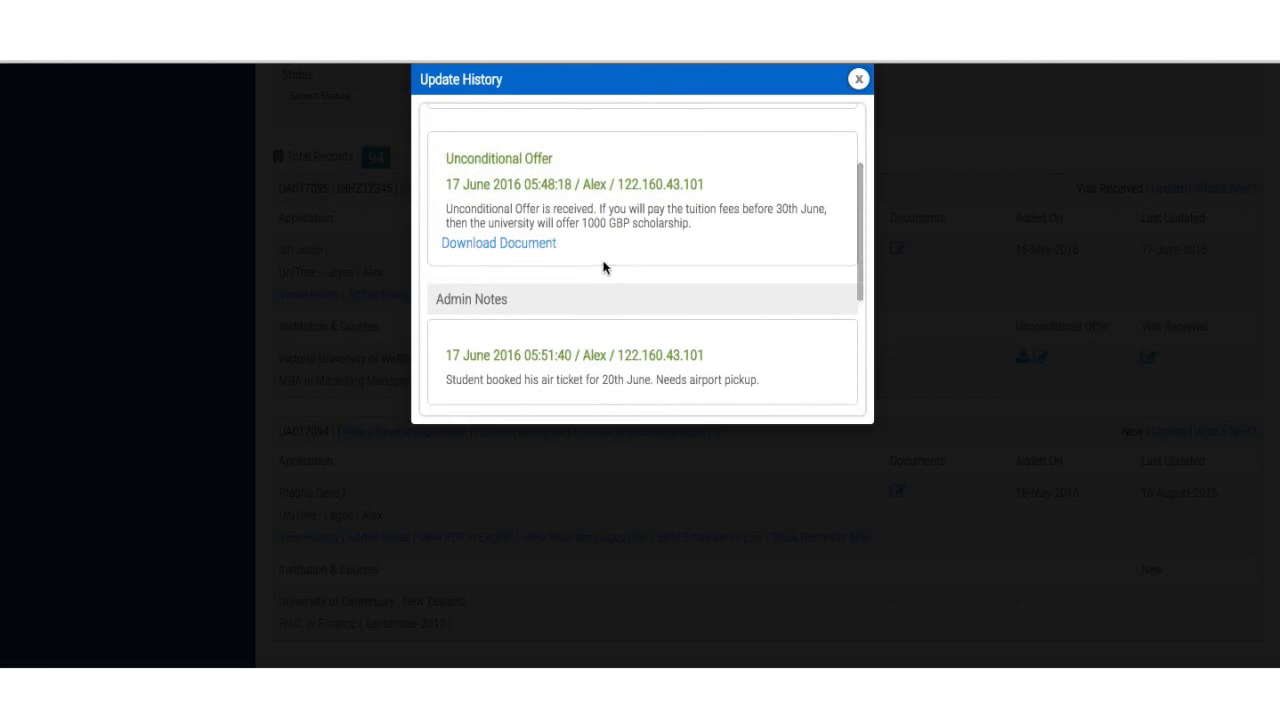
scroll(665, 241, "up", 1)
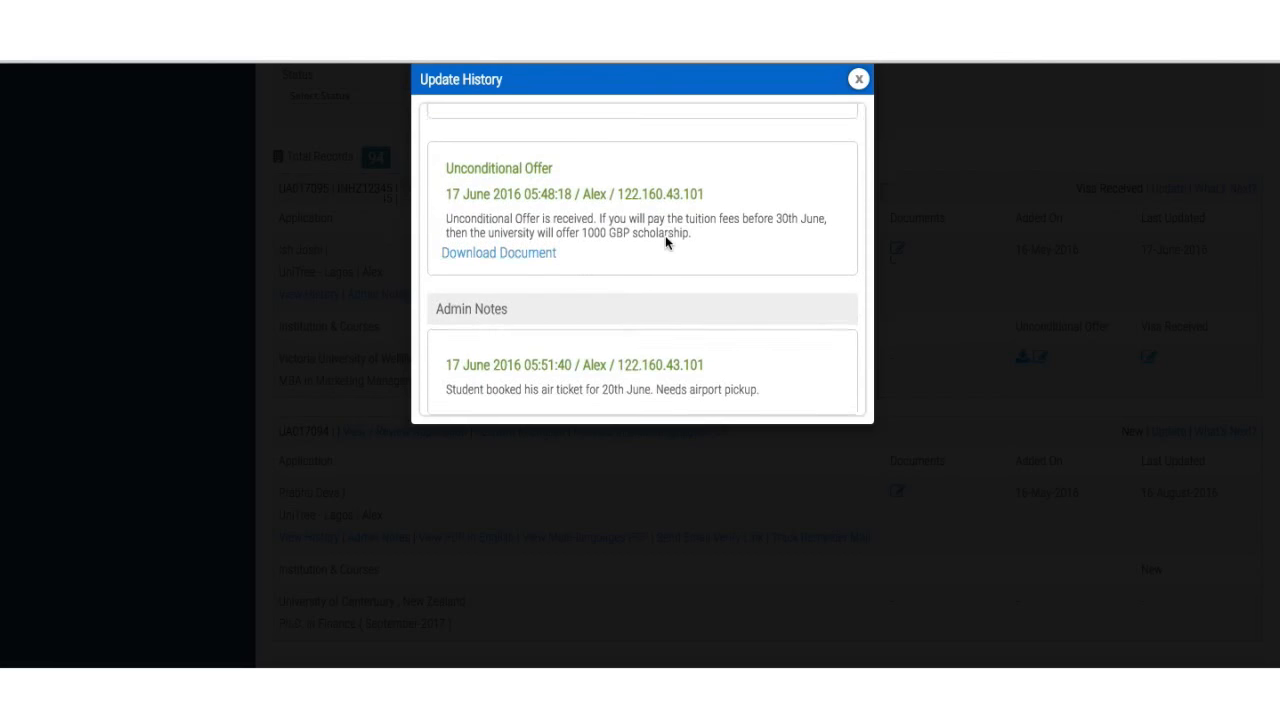
scroll(665, 238, "up", 5)
left_click(858, 150)
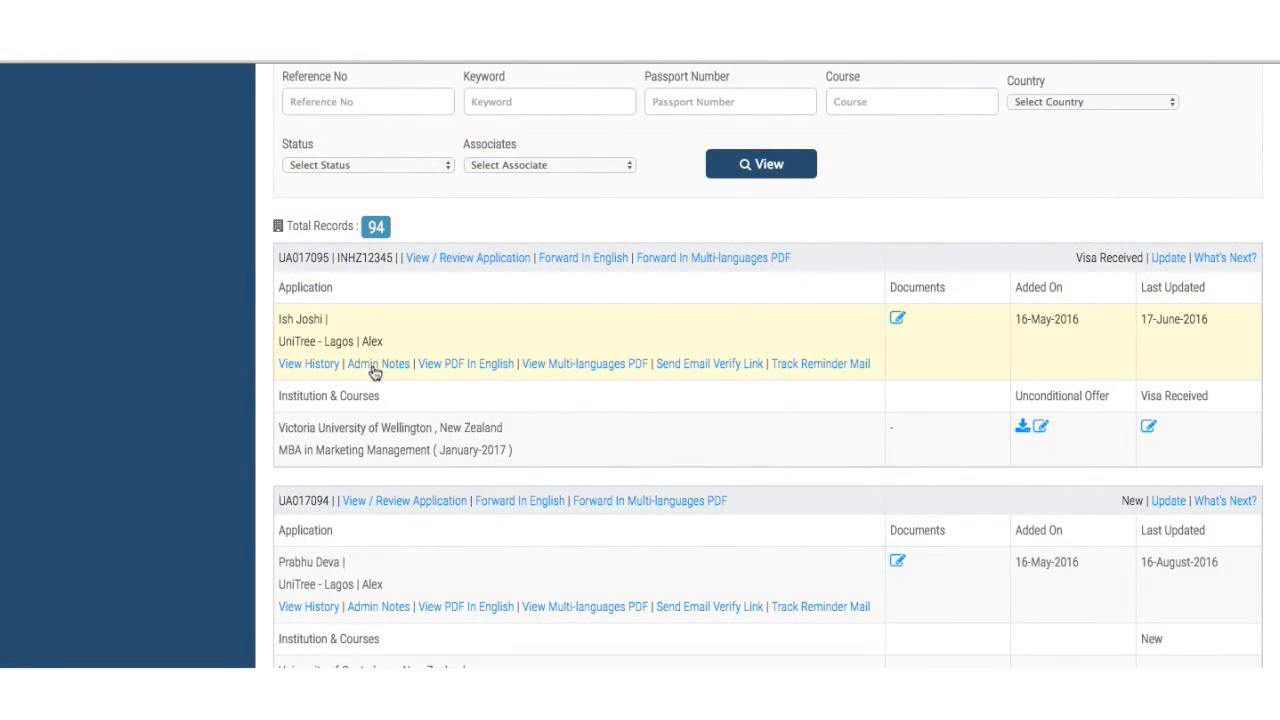
left_click(375, 366)
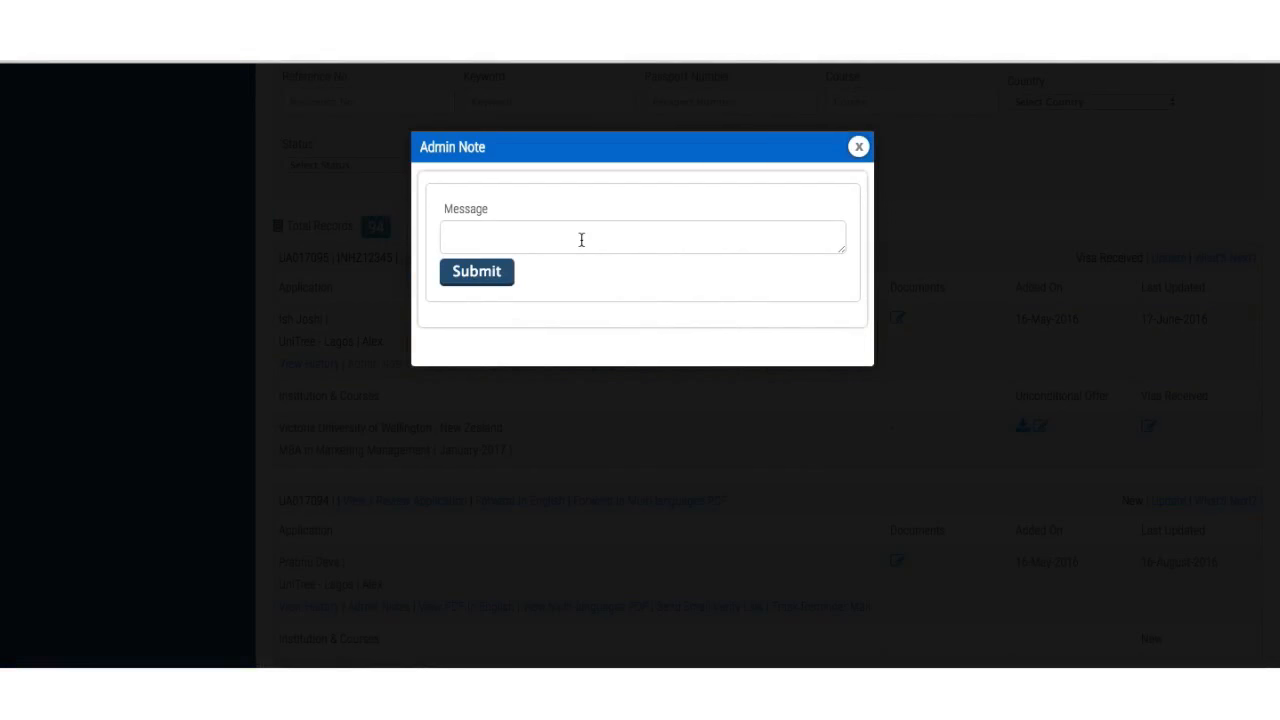
type("Student s")
key("BackSpace")
key("BackSpace")
type("seems like messing up")
left_click(487, 281)
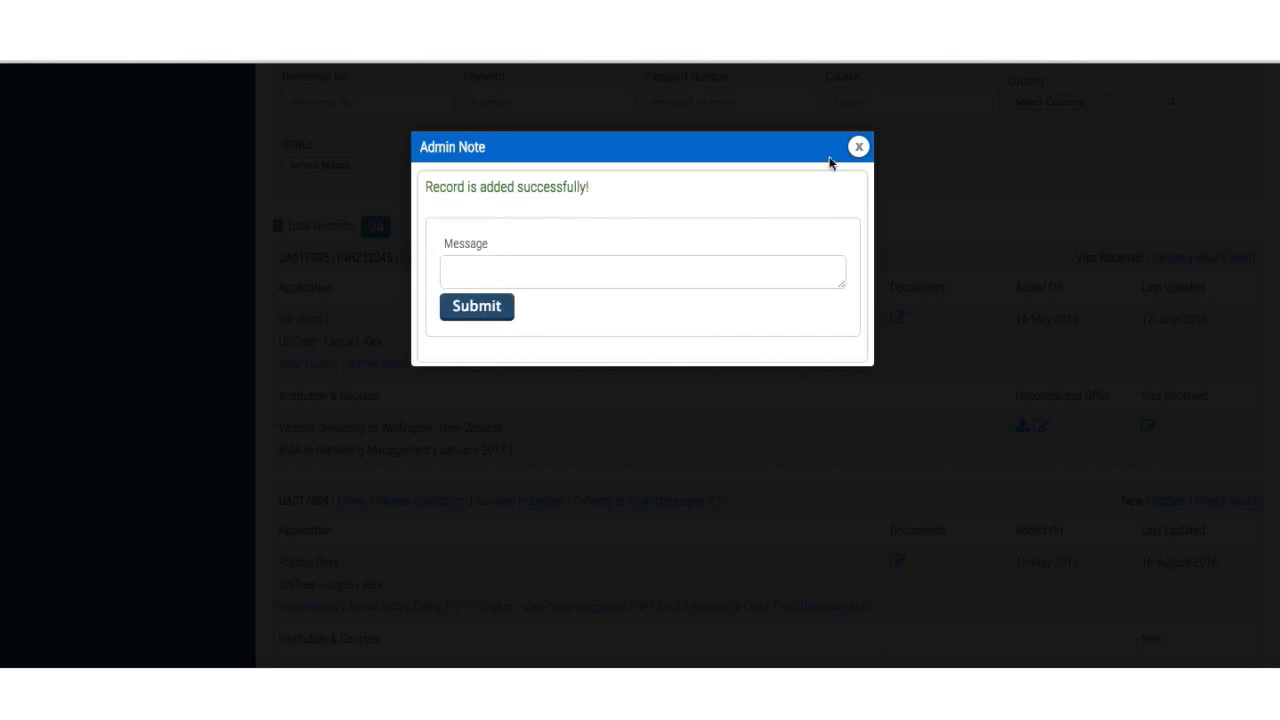
left_click(860, 147)
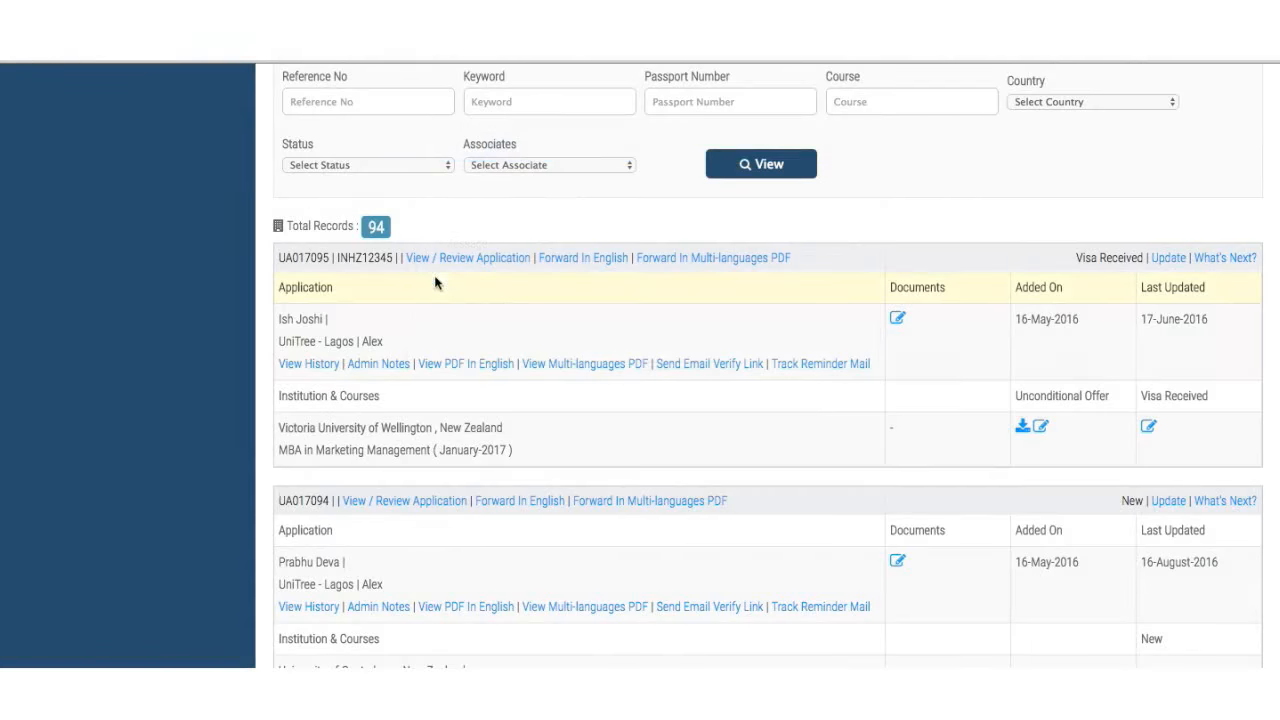
left_click(392, 370)
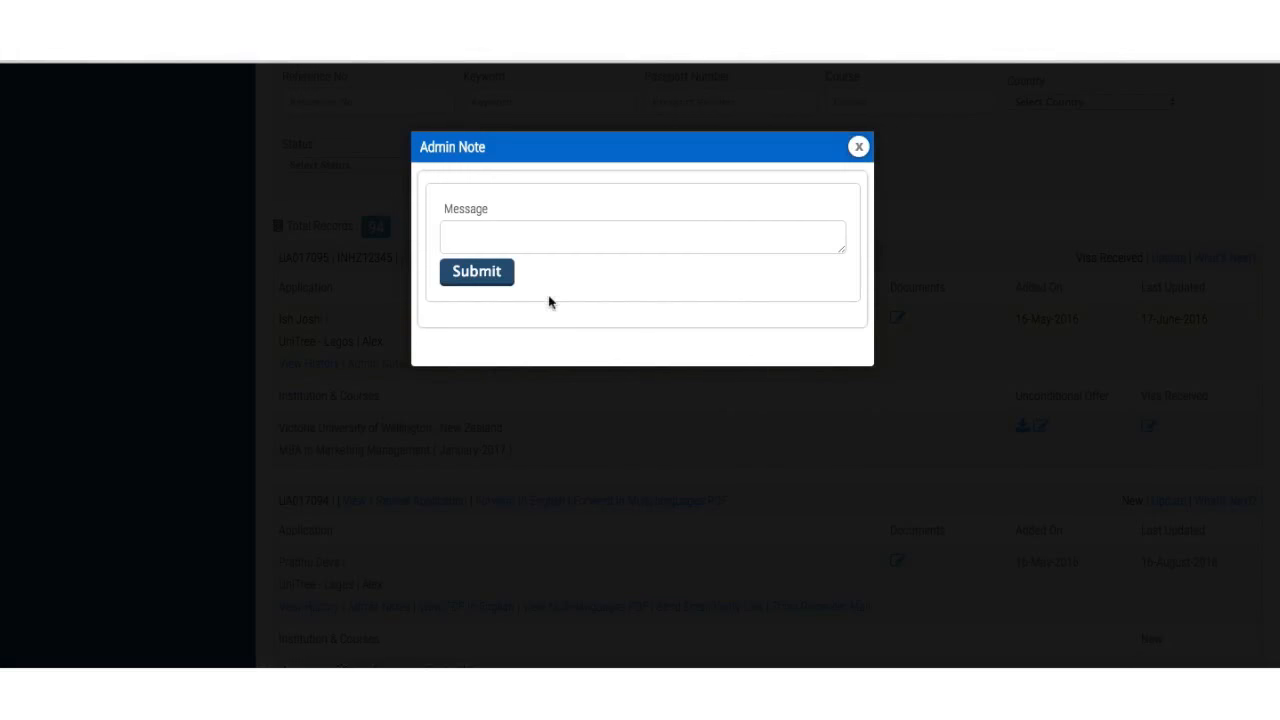
scroll(549, 303, "down", 1)
left_click(858, 78)
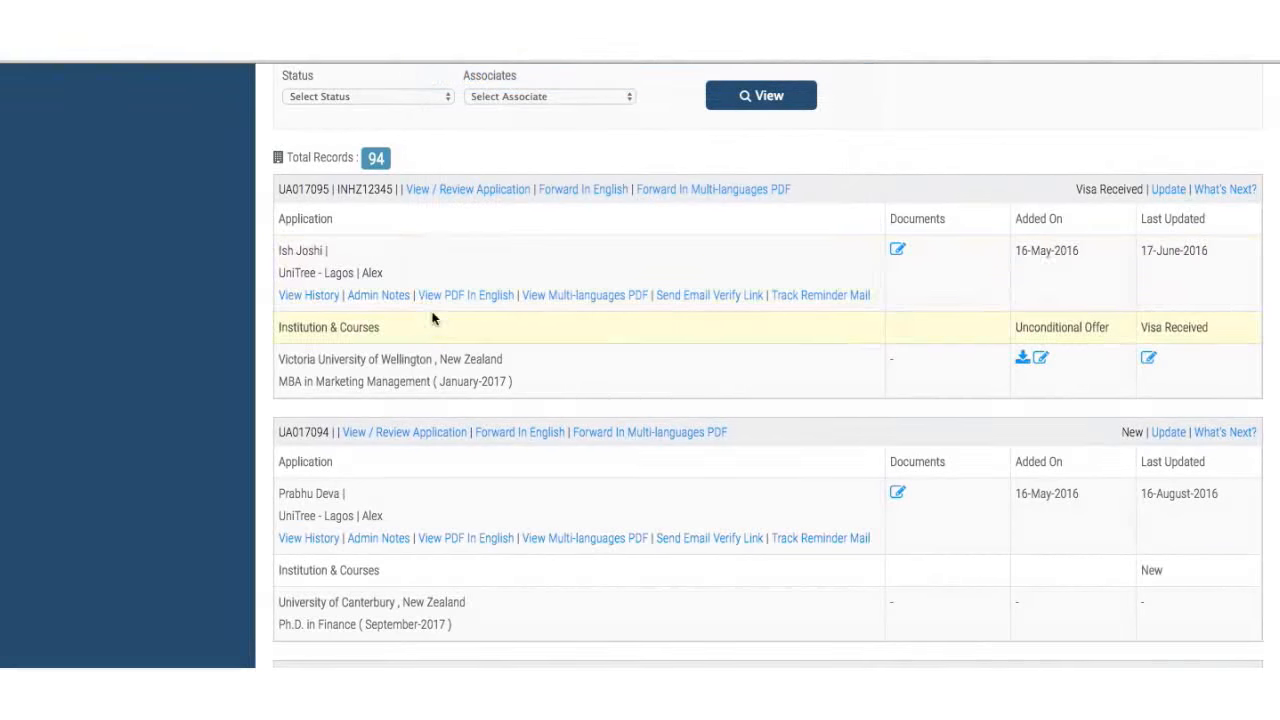
left_click(309, 296)
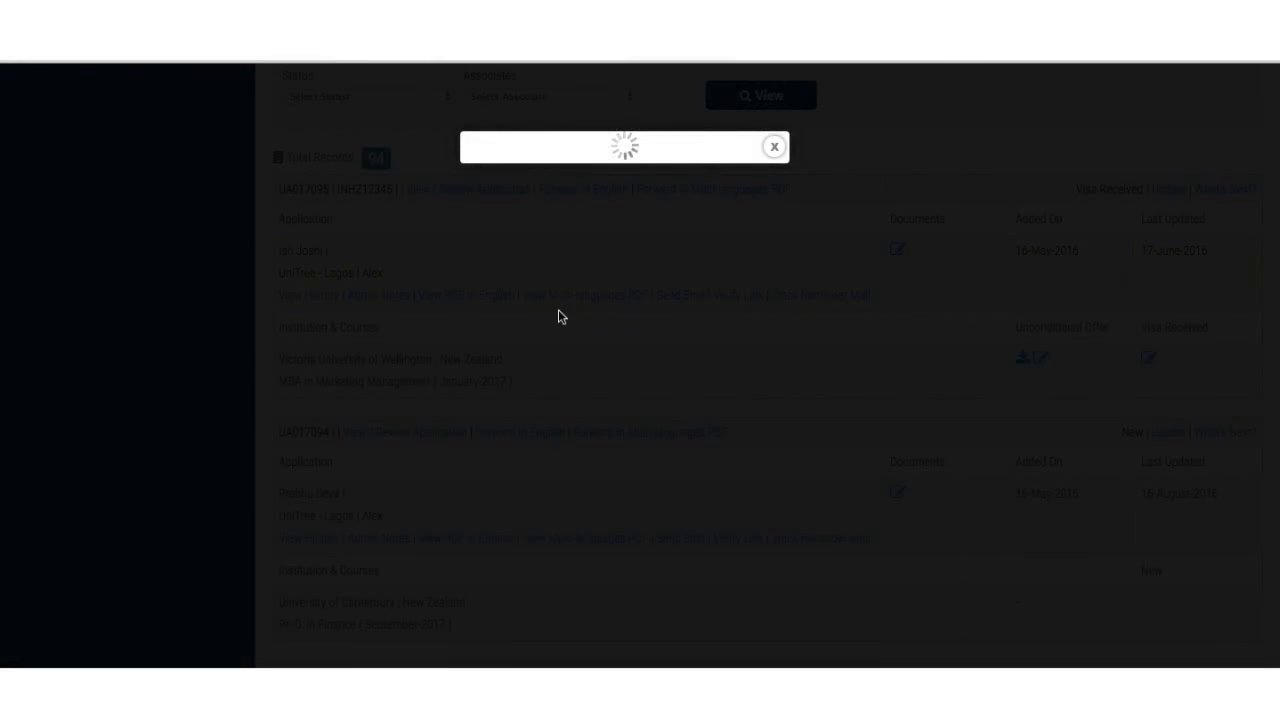
scroll(589, 343, "down", 5)
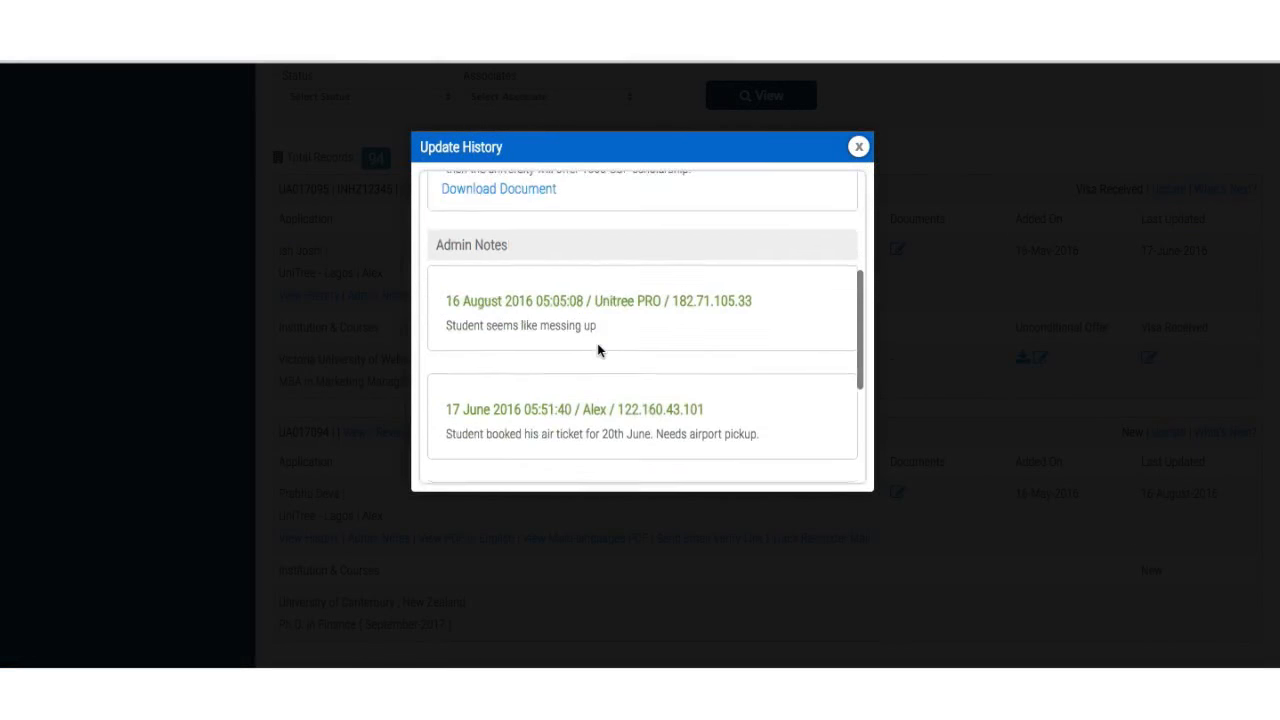
scroll(598, 350, "down", 2)
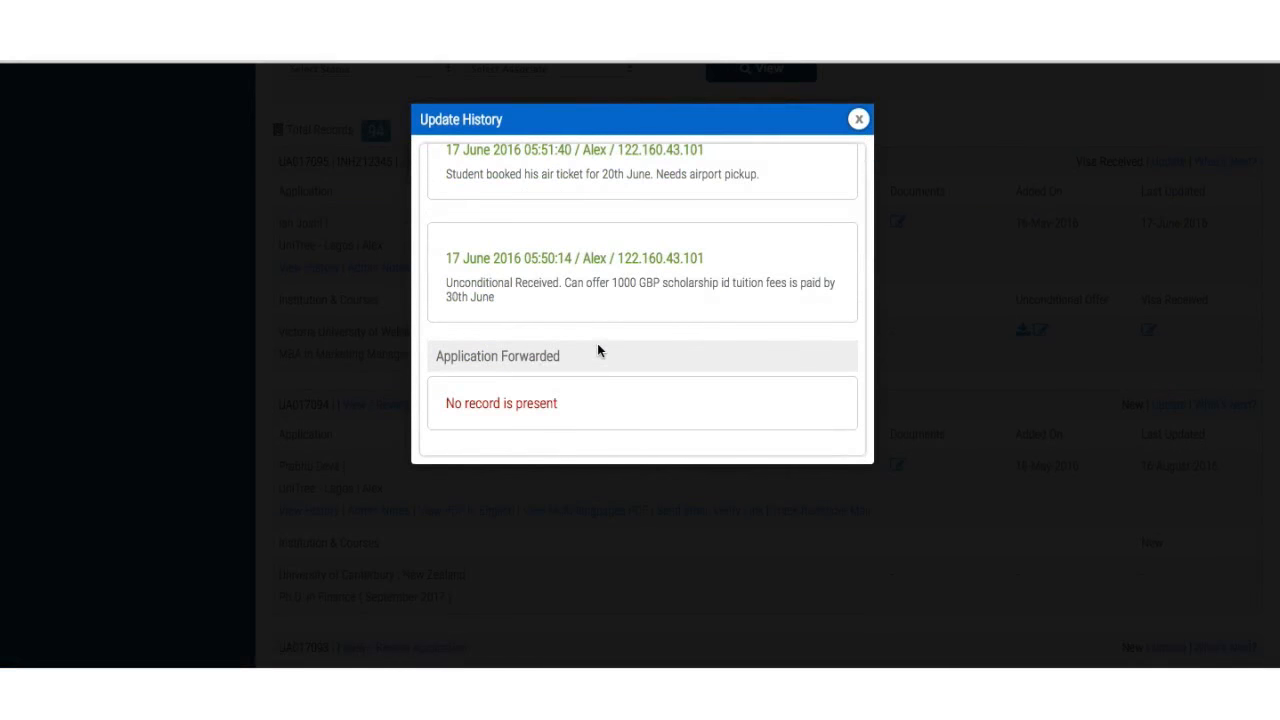
scroll(598, 350, "down", 1)
scroll(598, 348, "up", 3)
scroll(597, 343, "up", 6)
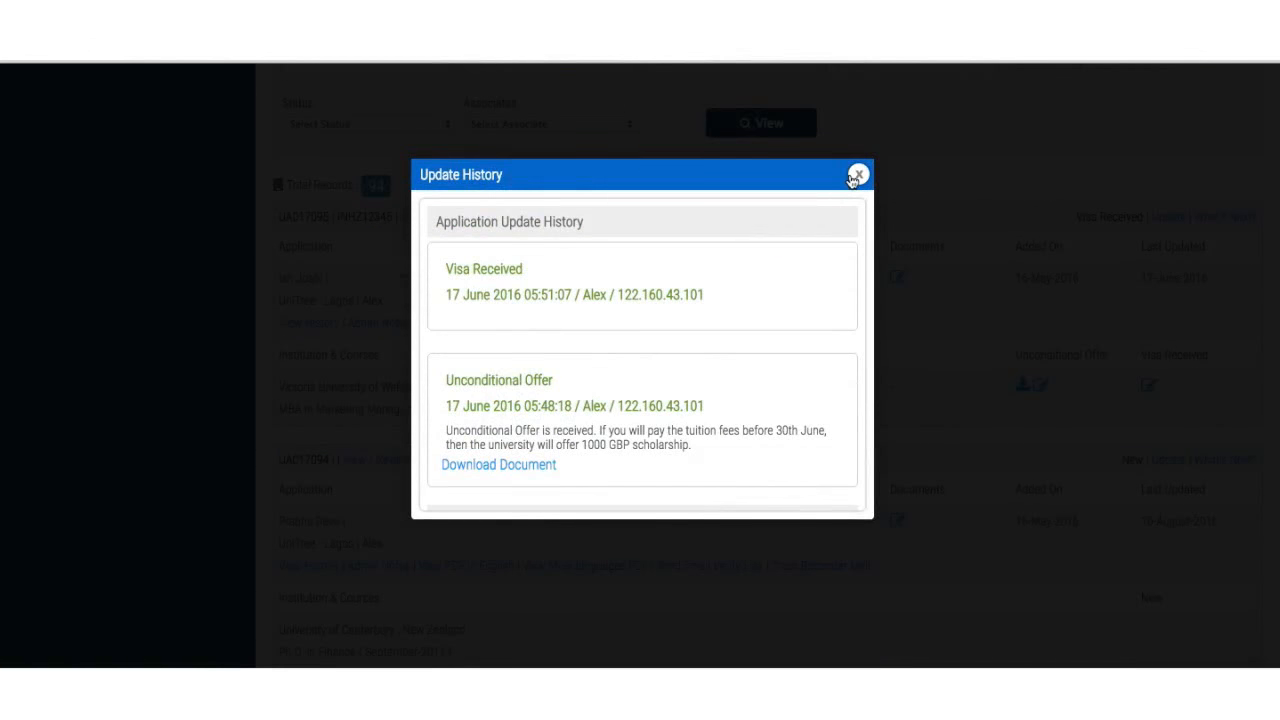
left_click(858, 174)
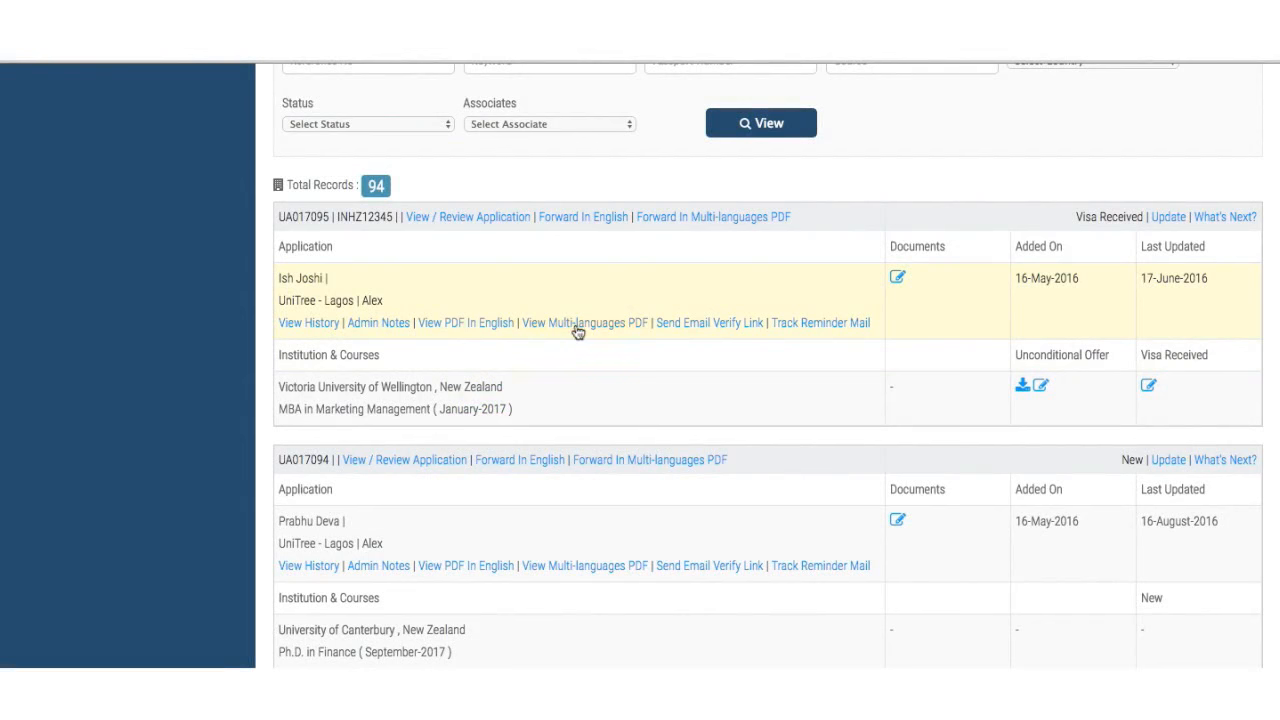
left_click(690, 330)
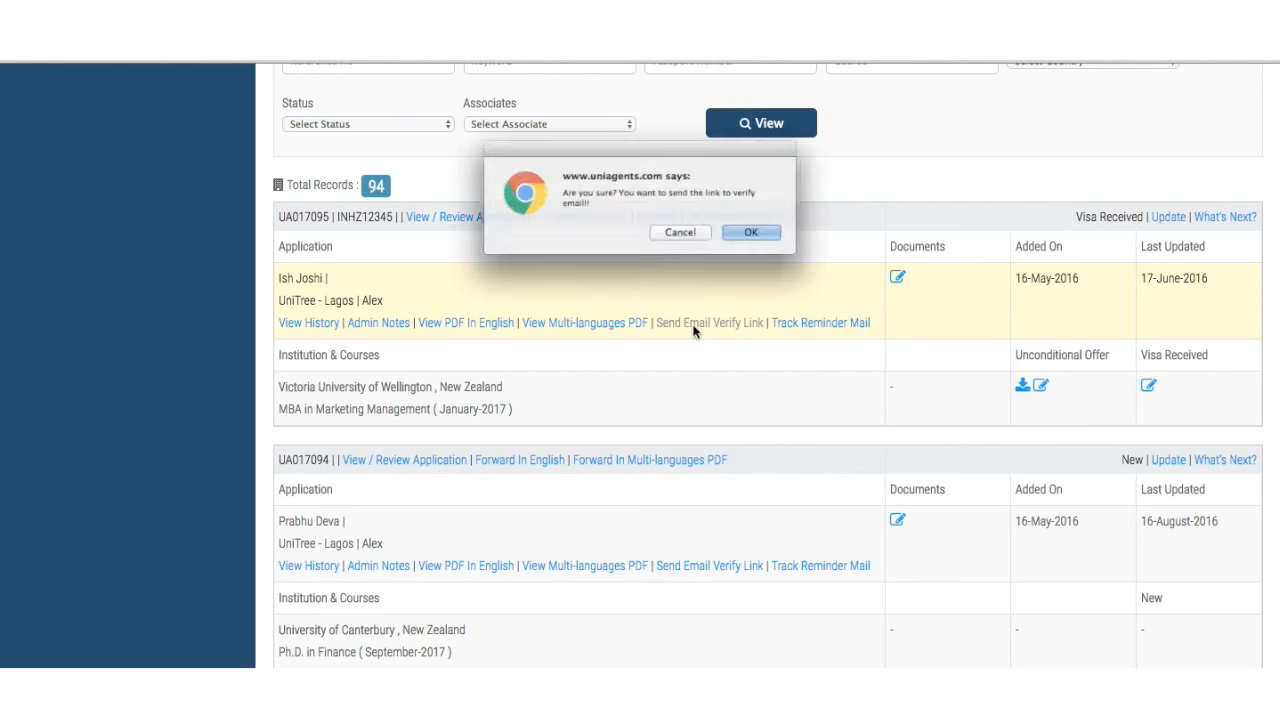
left_click(771, 241)
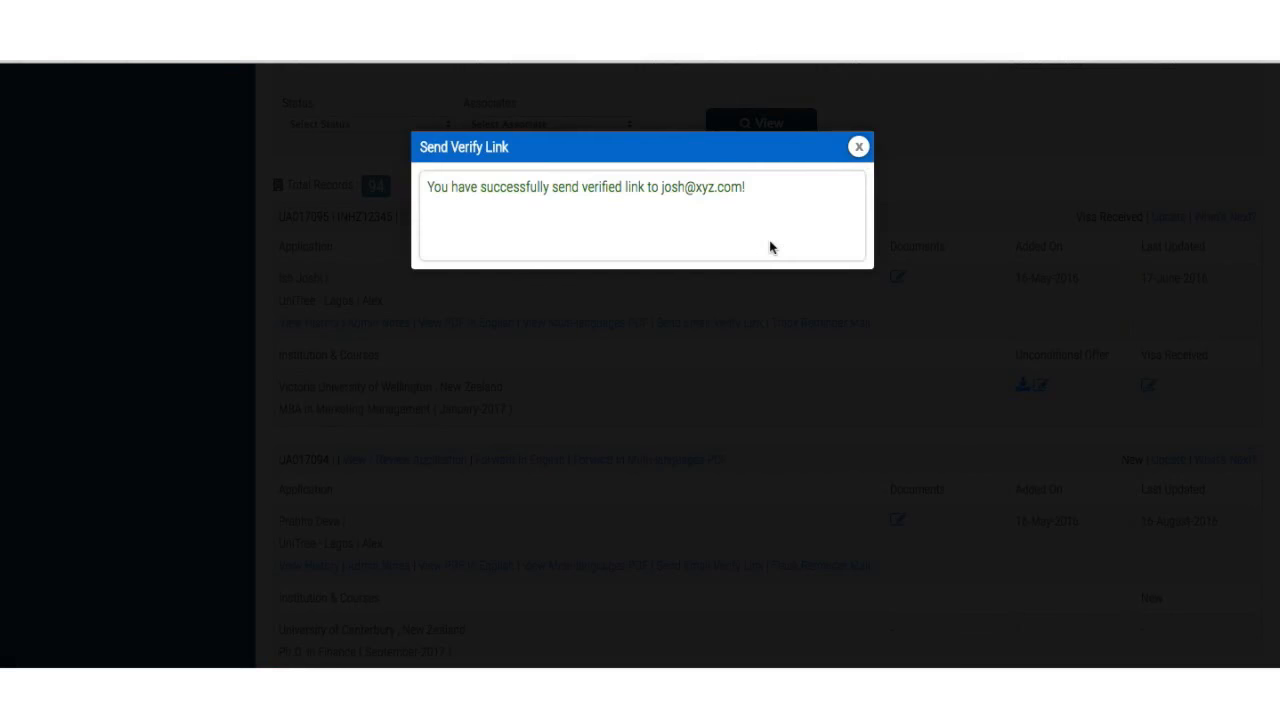
left_click(858, 148)
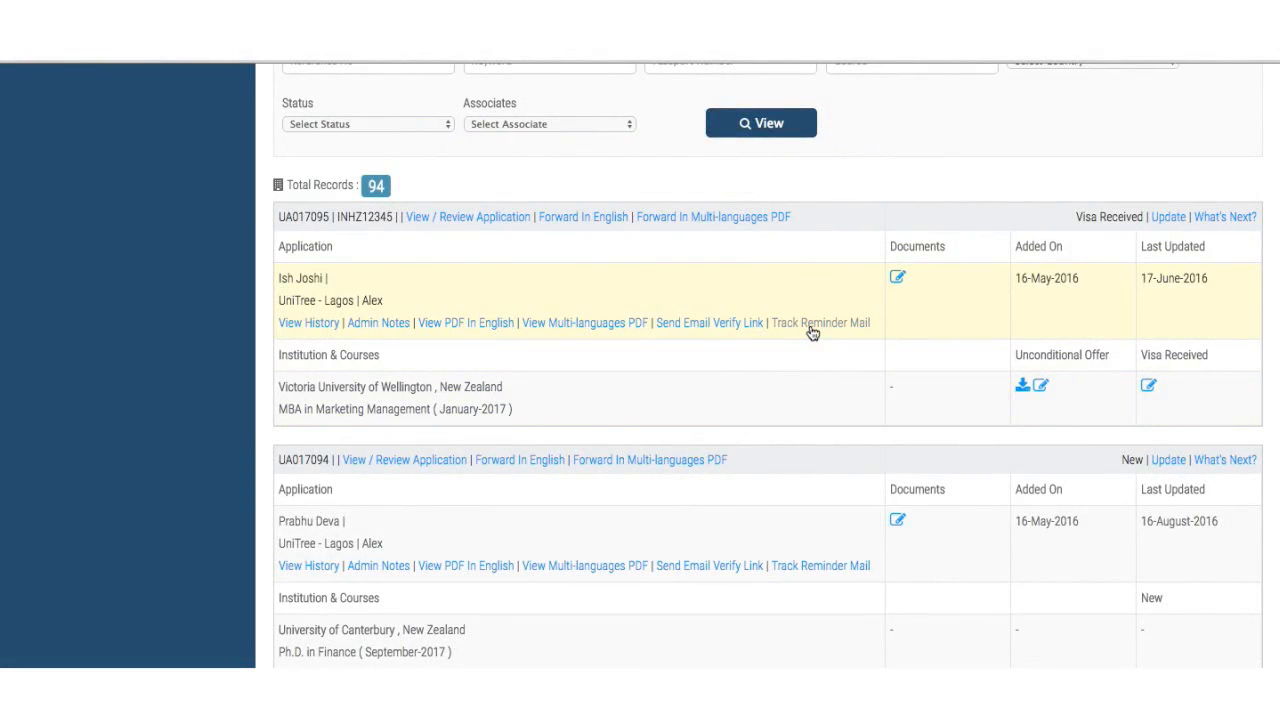
scroll(79, 88, "down", 3)
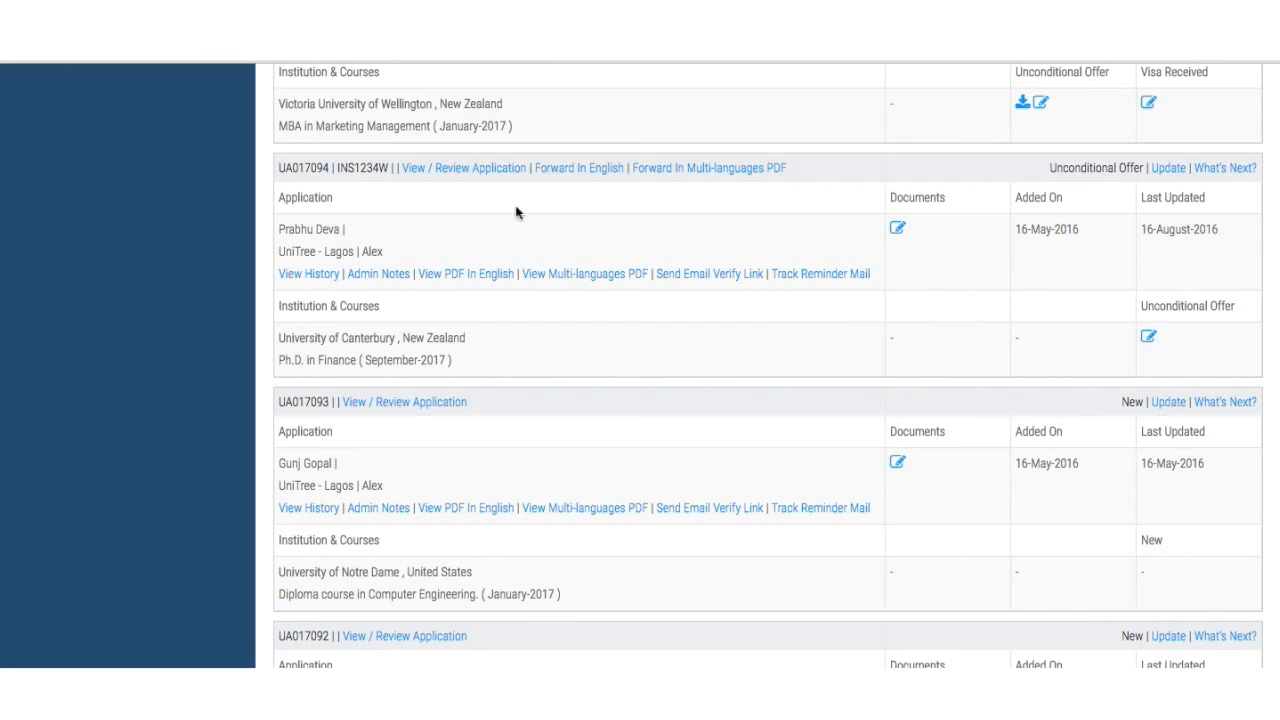
scroll(515, 210, "up", 3)
scroll(515, 205, "down", 1)
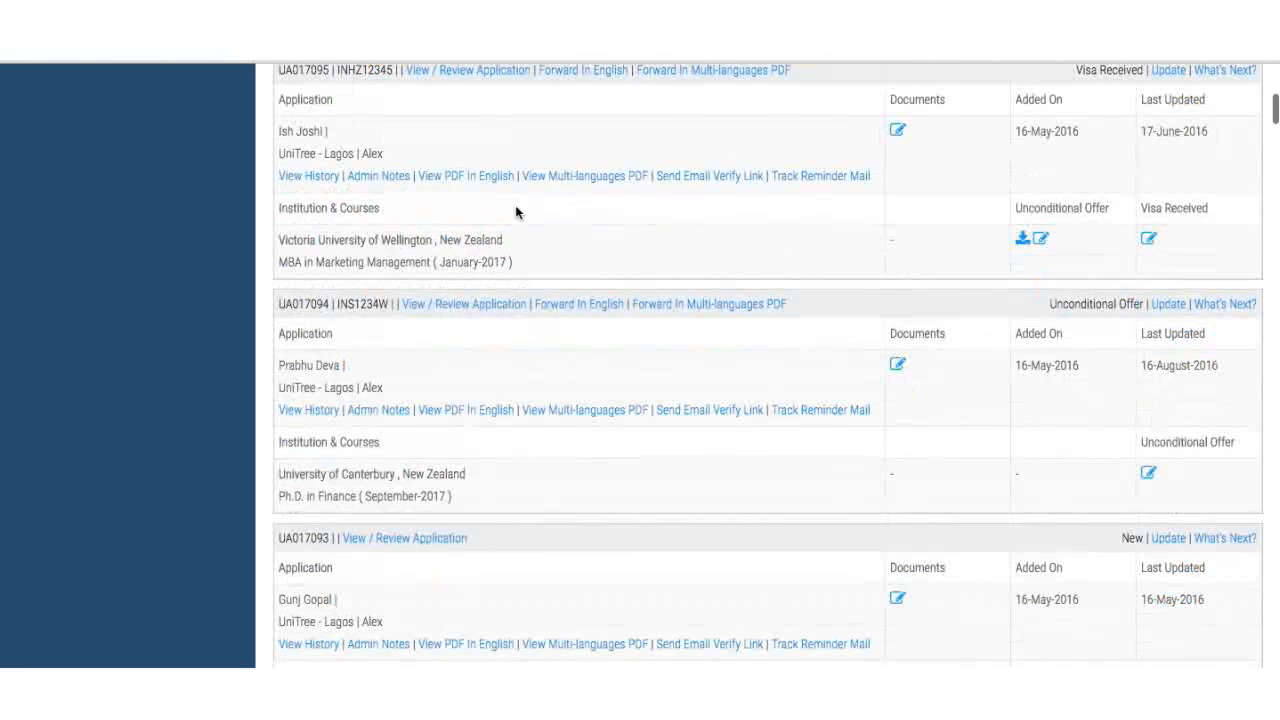
scroll(515, 205, "down", 1)
scroll(515, 205, "up", 3)
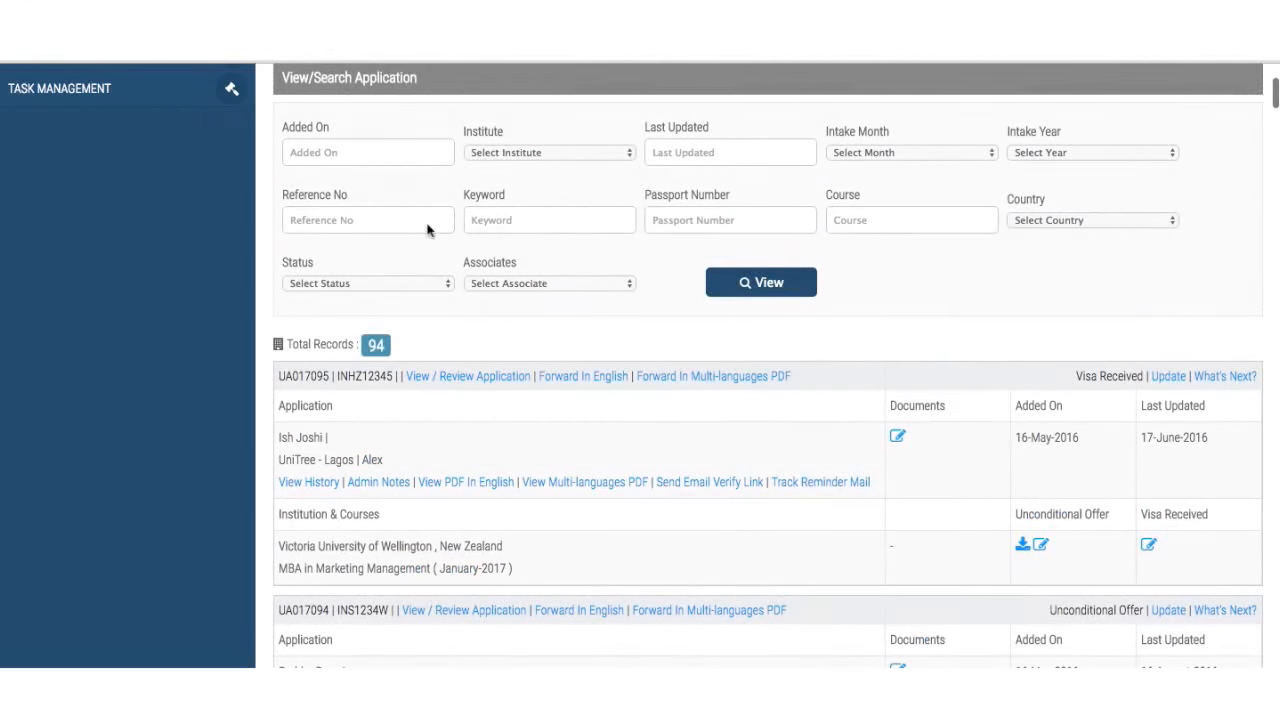
left_click(1026, 223)
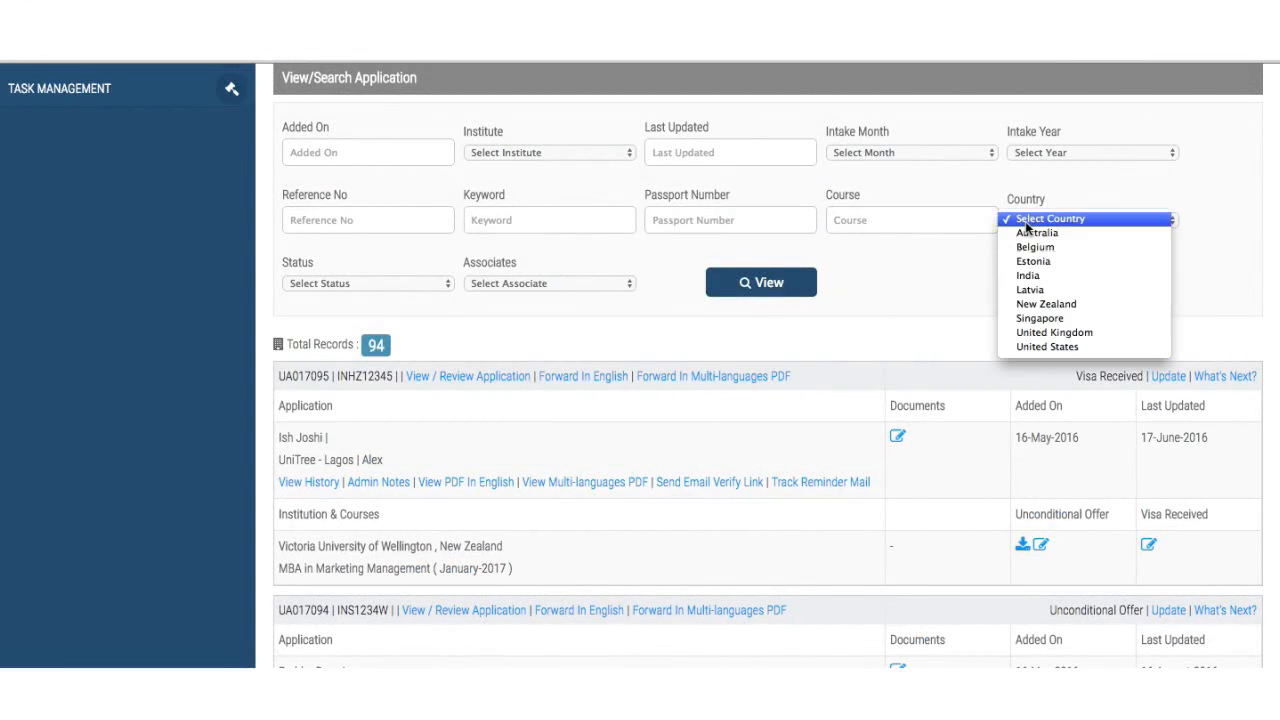
left_click(1046, 304)
left_click(350, 281)
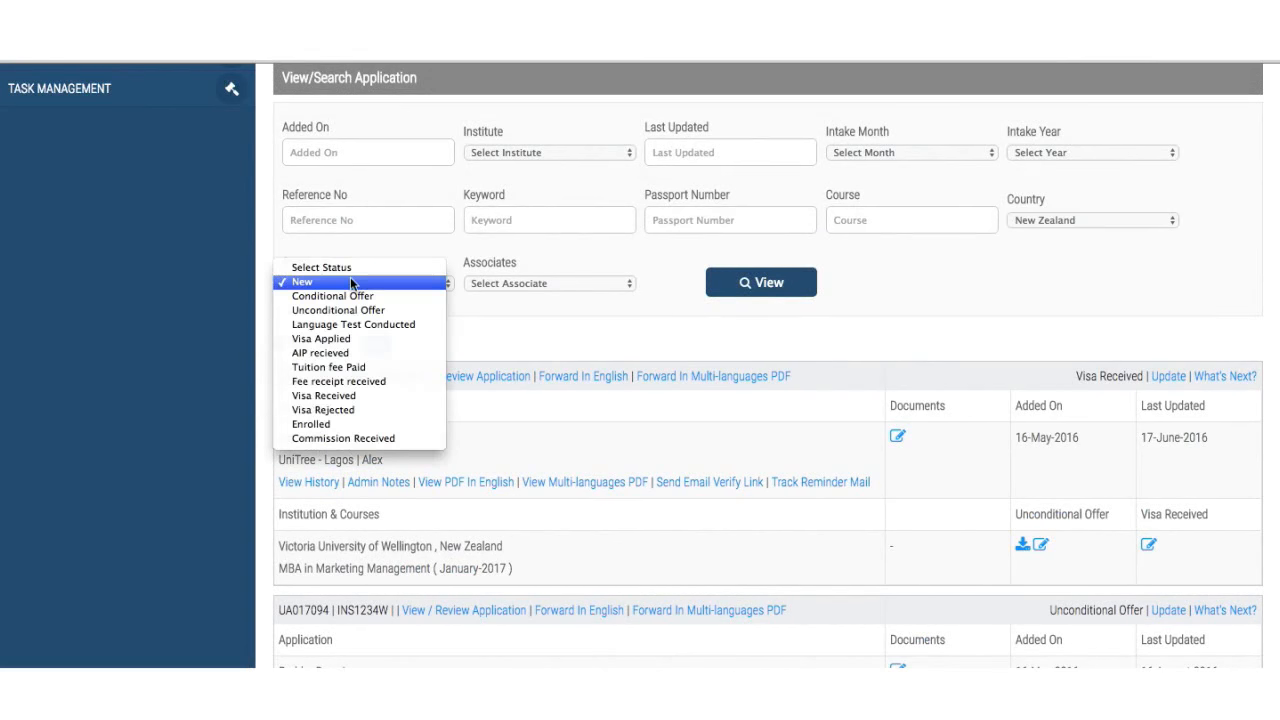
left_click(350, 277)
left_click(760, 283)
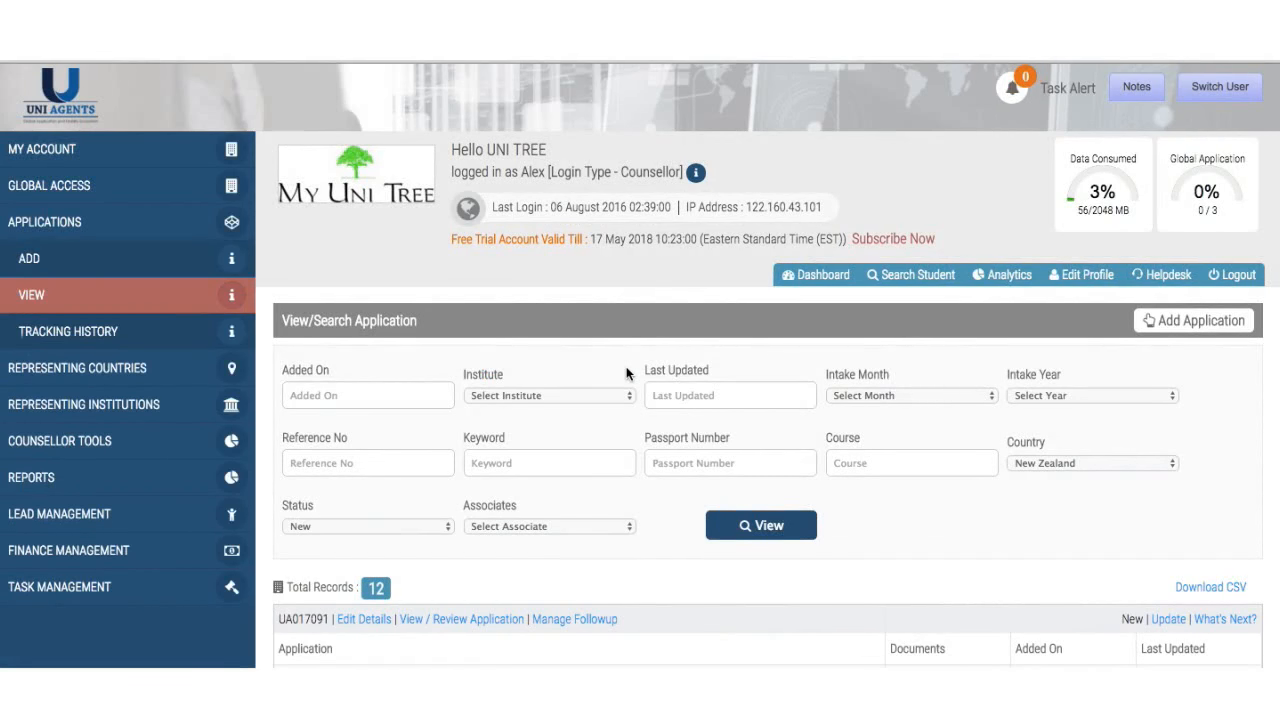
scroll(626, 373, "down", 4)
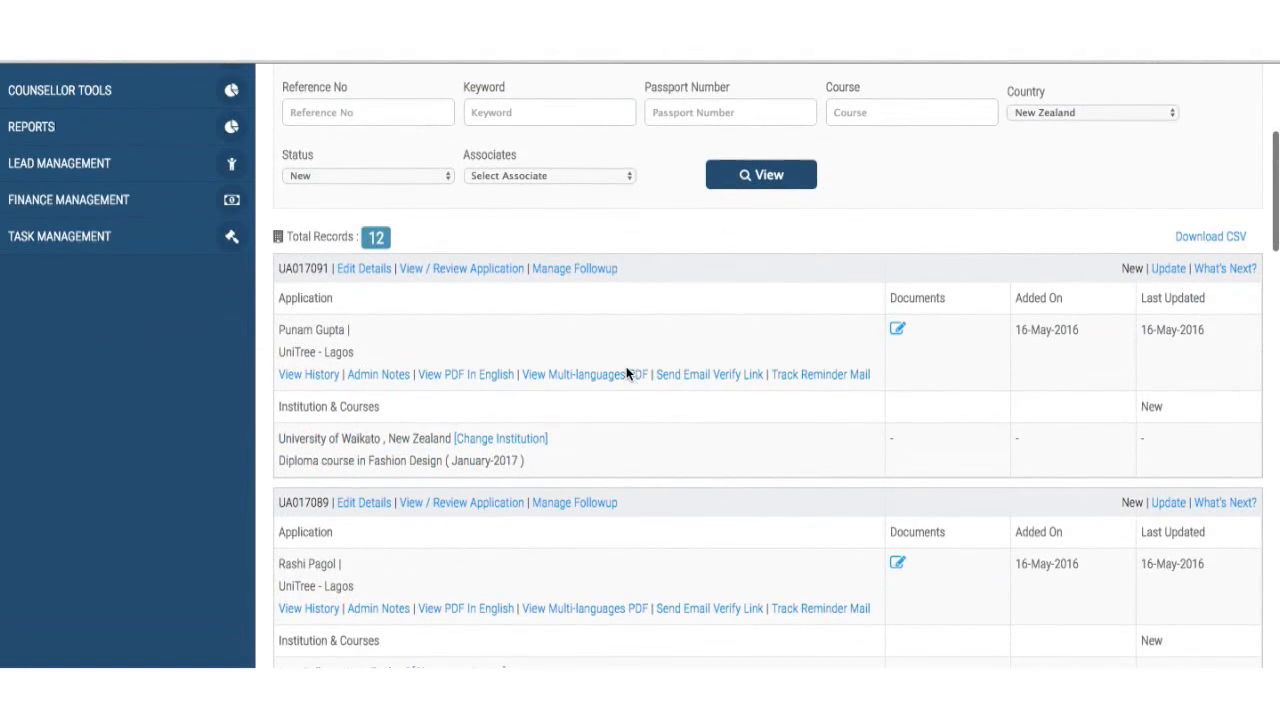
scroll(482, 366, "down", 2)
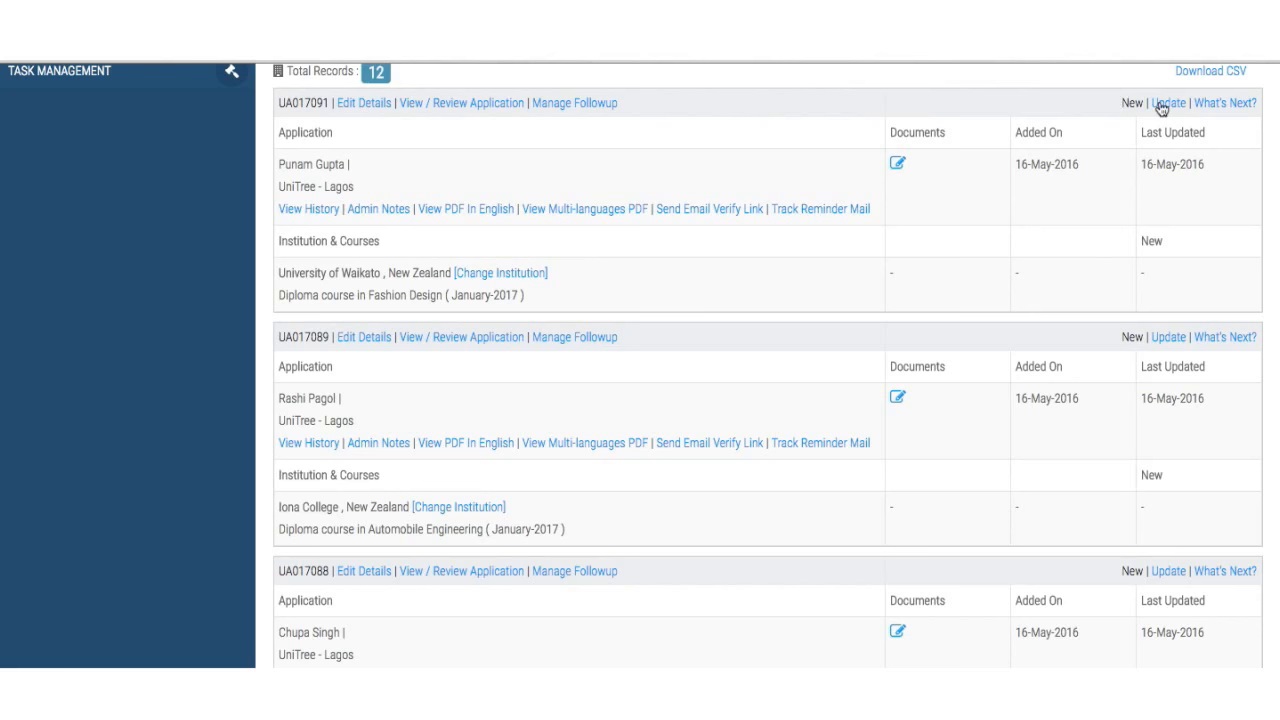
- Replace the applicant's email address on the first application and save the edited details
left_click(362, 104)
scroll(426, 450, "down", 2)
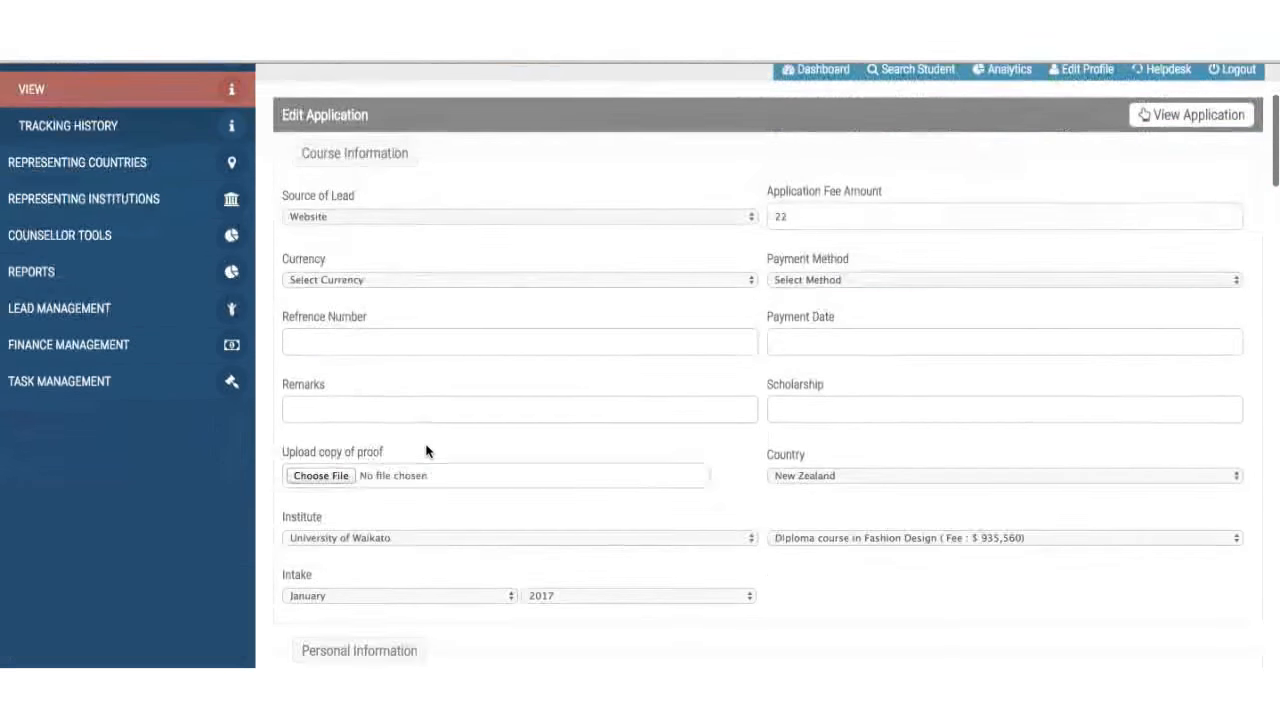
scroll(426, 450, "down", 3)
scroll(520, 458, "down", 4)
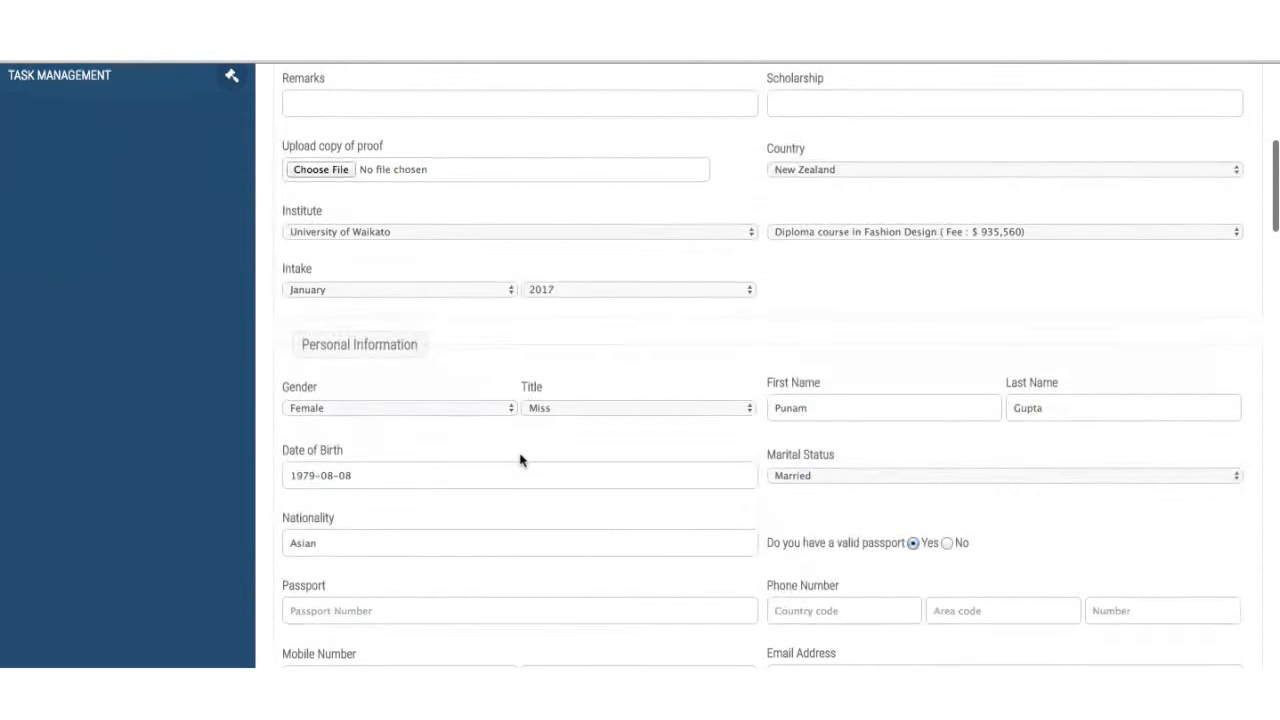
scroll(520, 458, "down", 3)
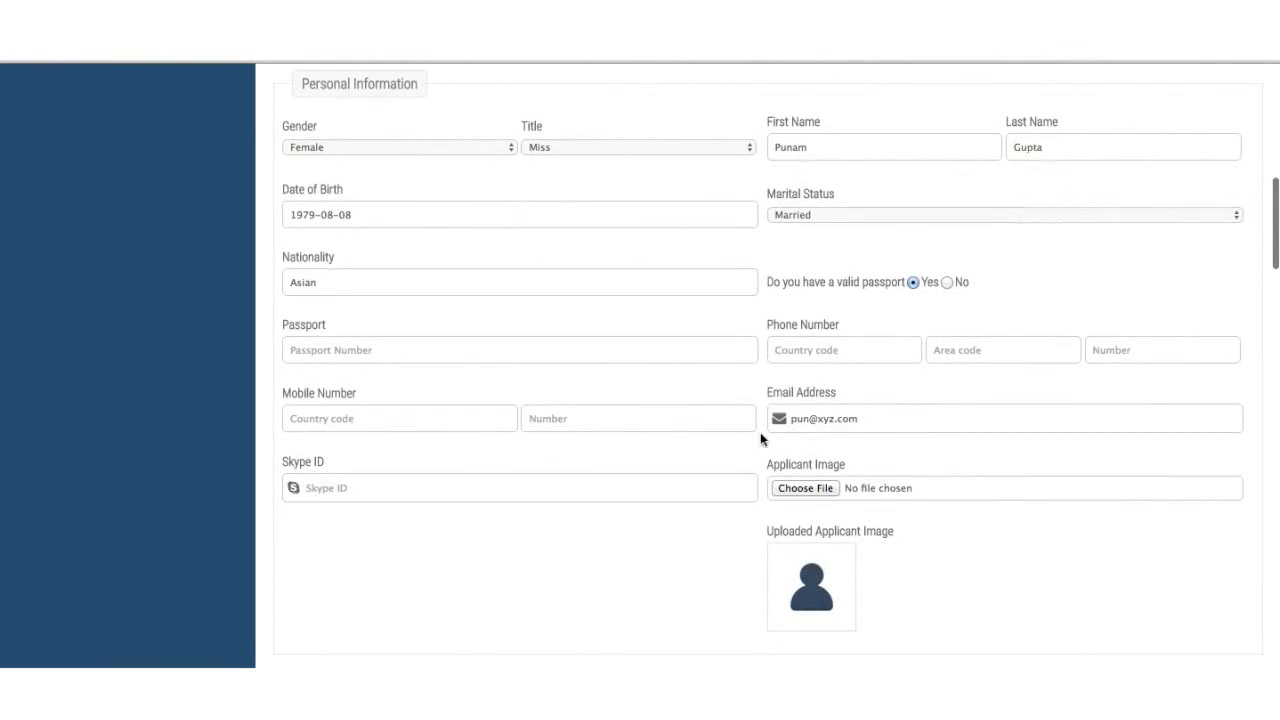
left_click(866, 420)
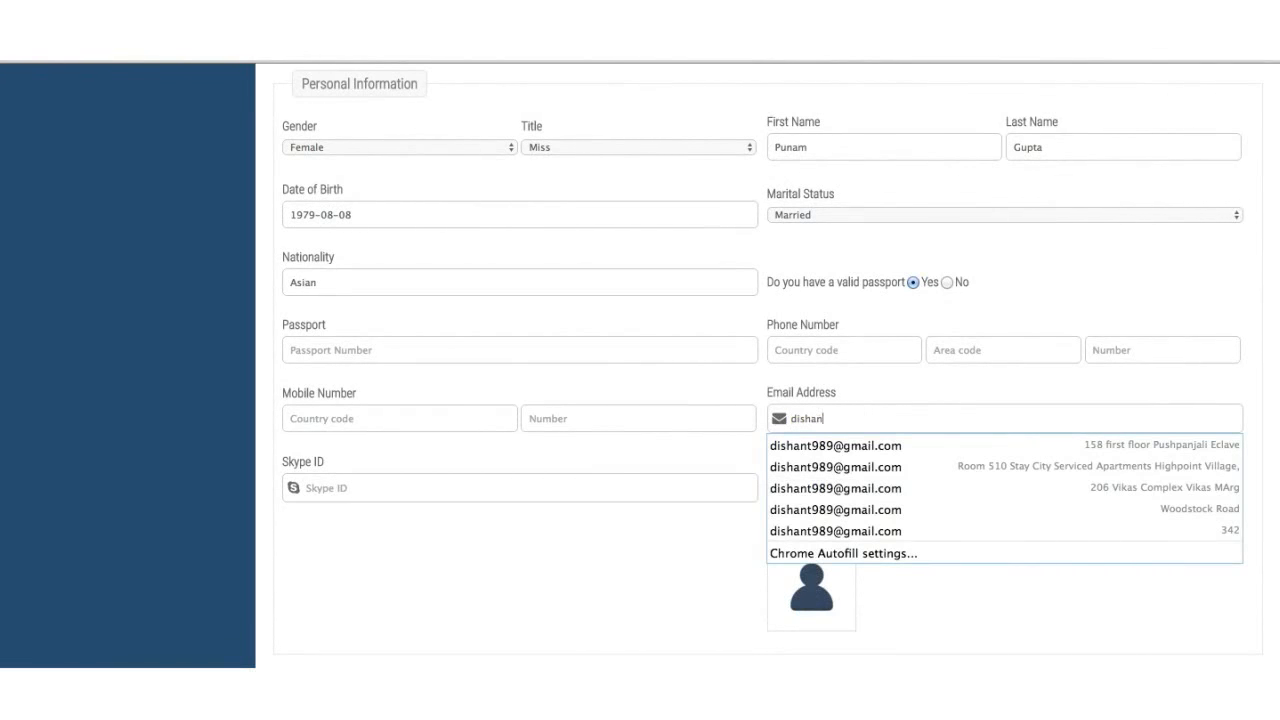
left_click(883, 391)
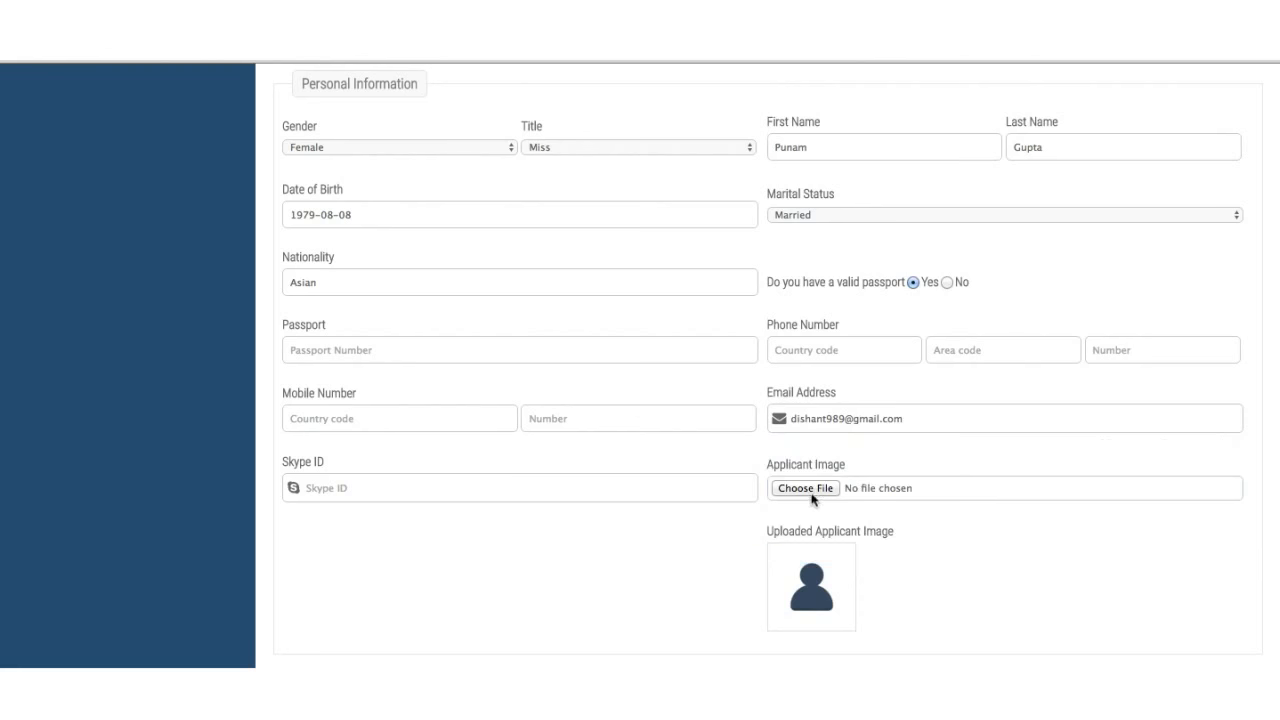
scroll(811, 495, "down", 20)
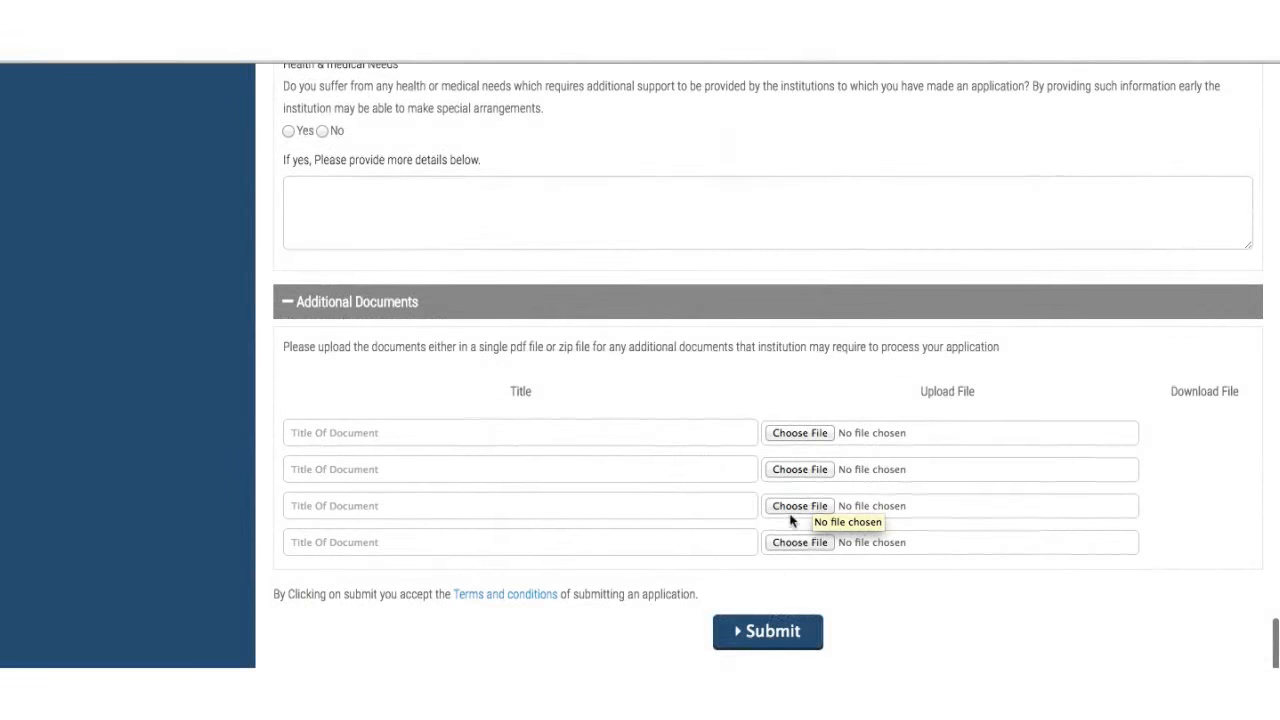
left_click(766, 641)
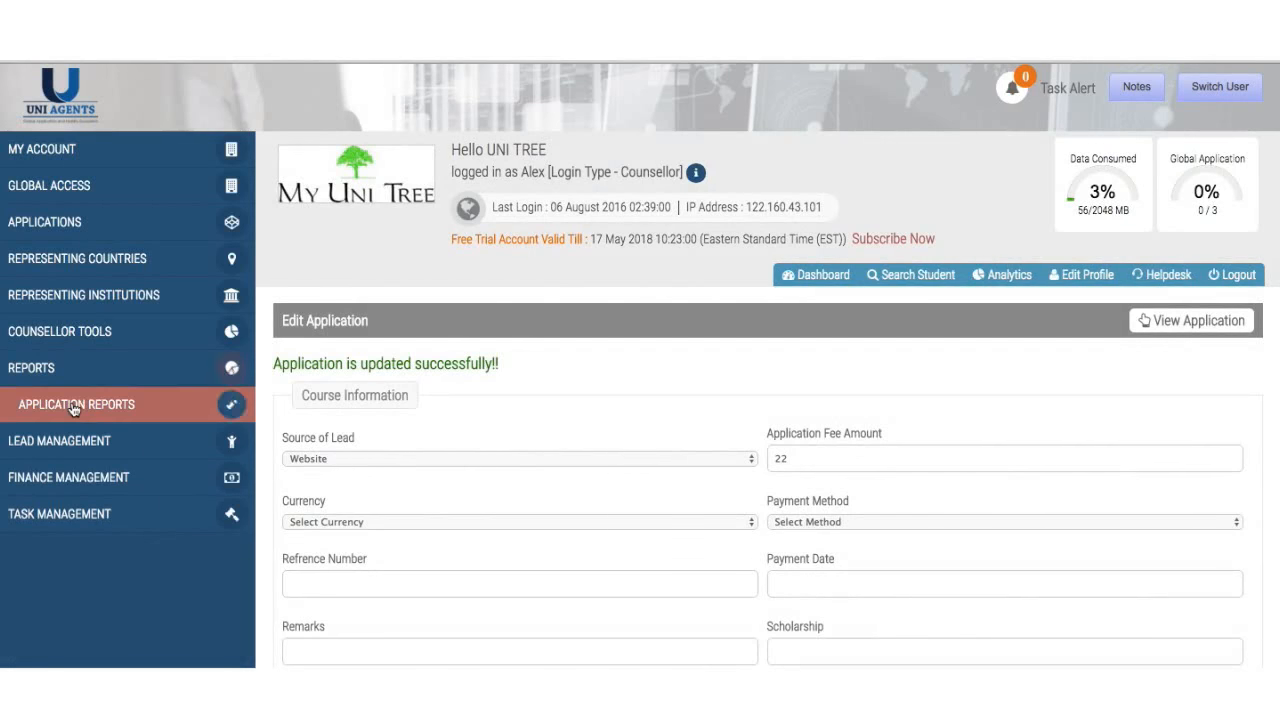
- Filter the application list to Country New Zealand and Status New
left_click(1166, 321)
scroll(1167, 332, "down", 1)
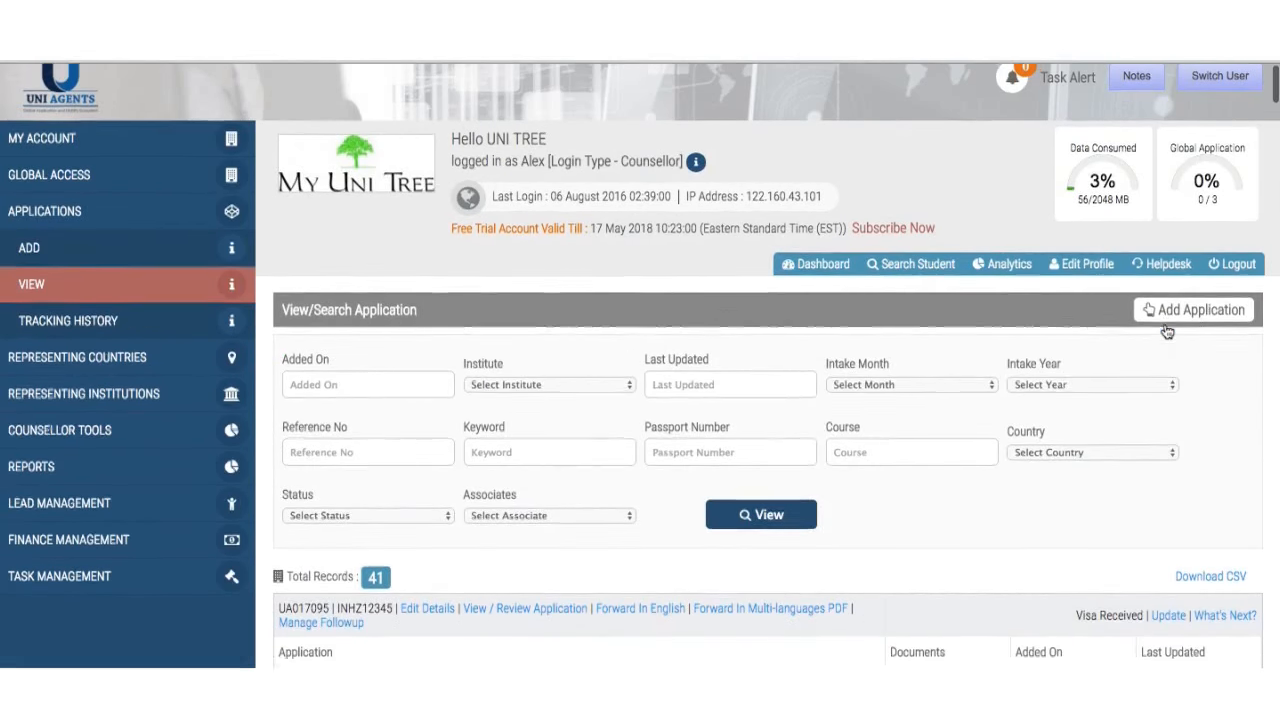
scroll(1165, 330, "down", 5)
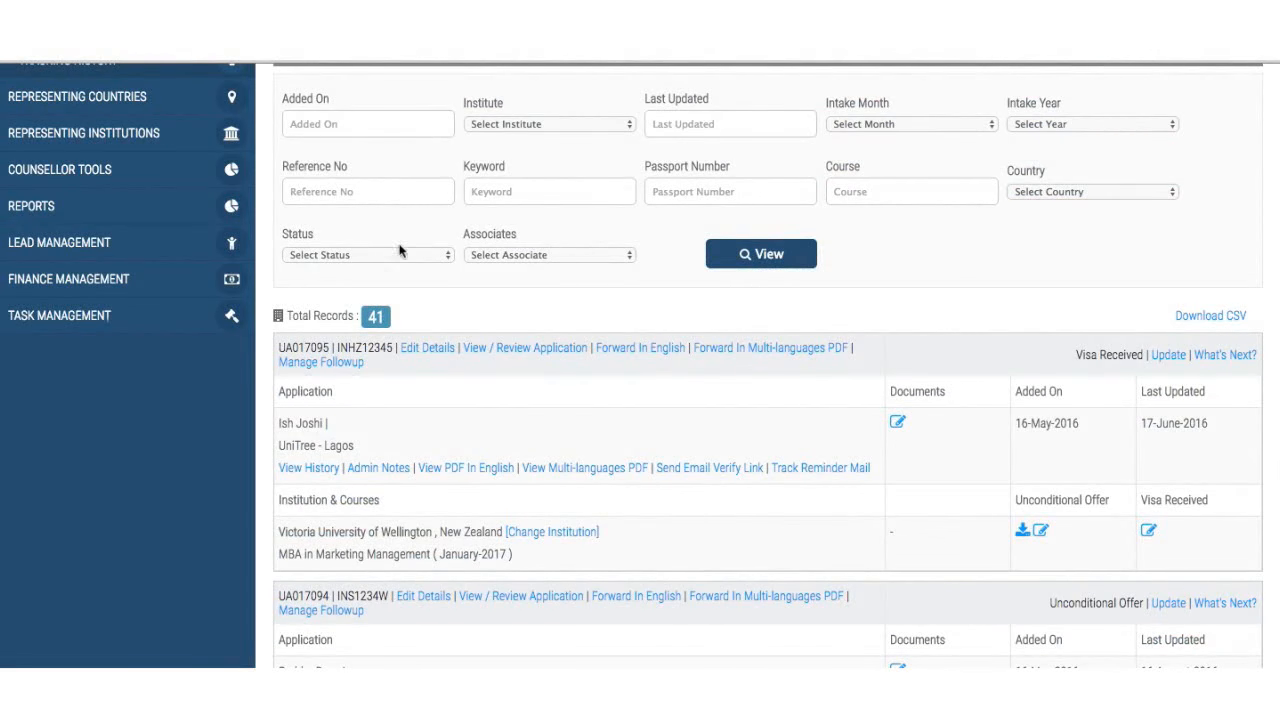
left_click(1071, 191)
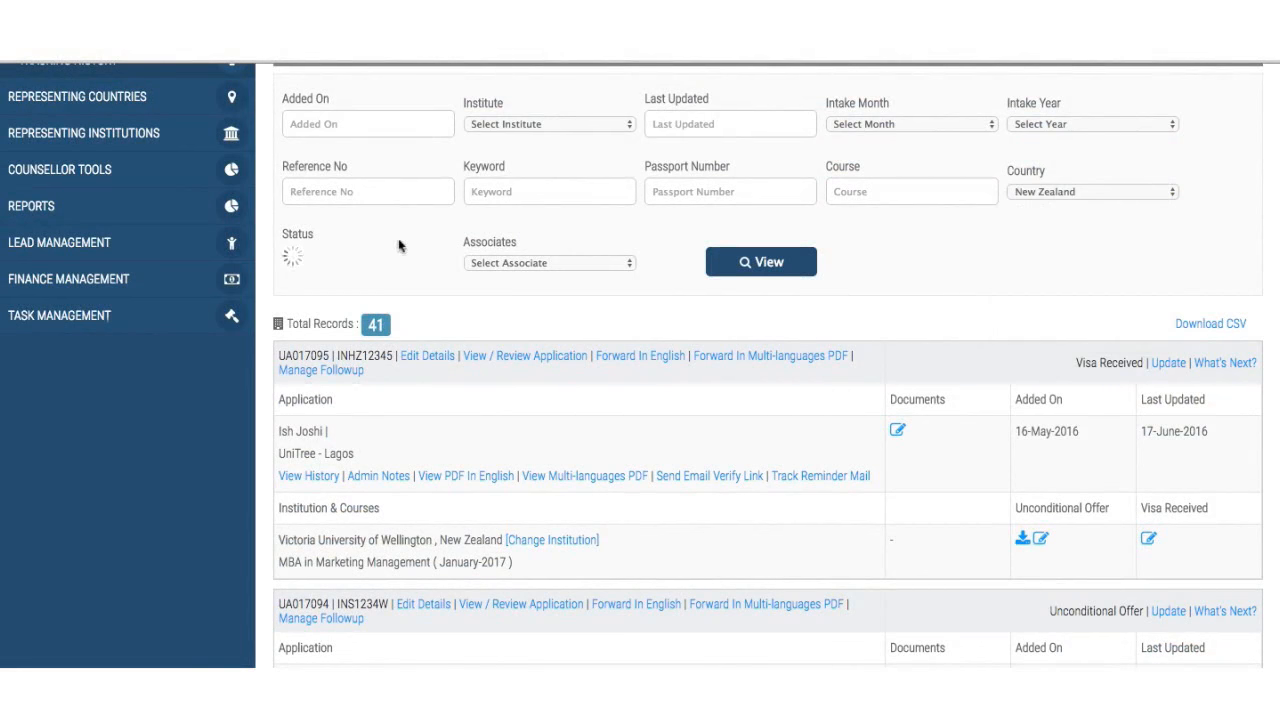
left_click(355, 250)
left_click(355, 267)
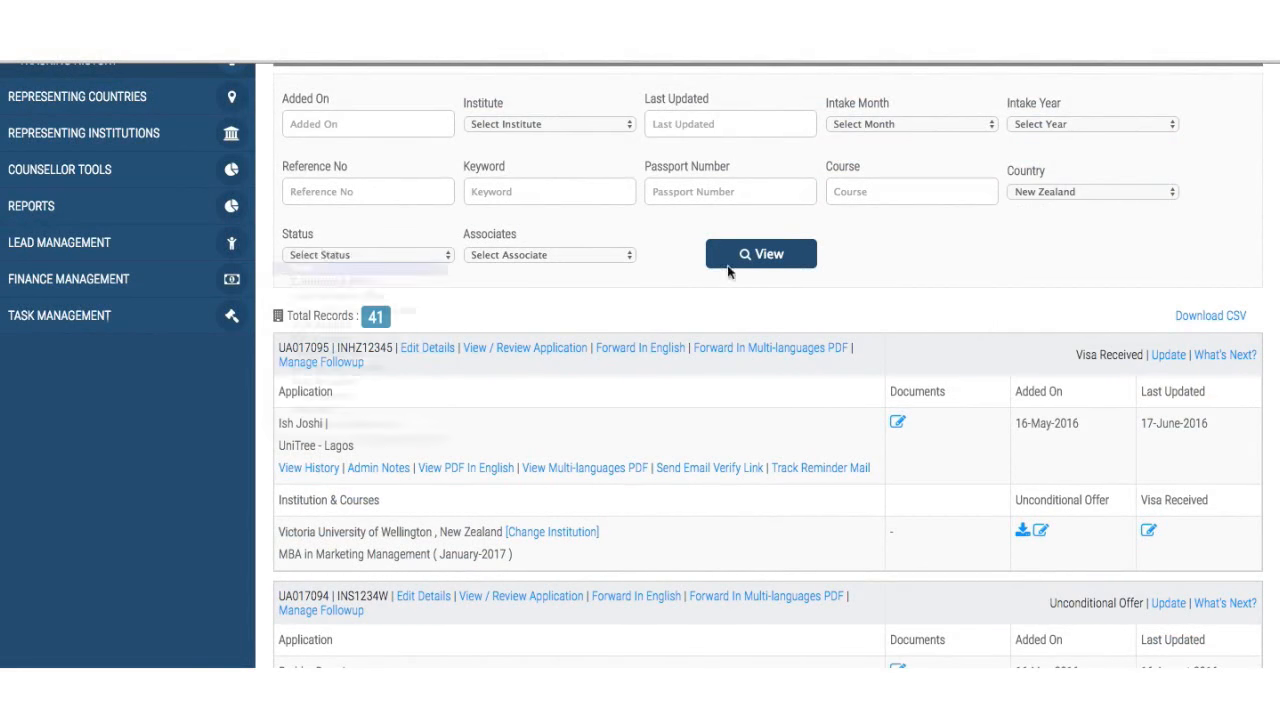
left_click(763, 260)
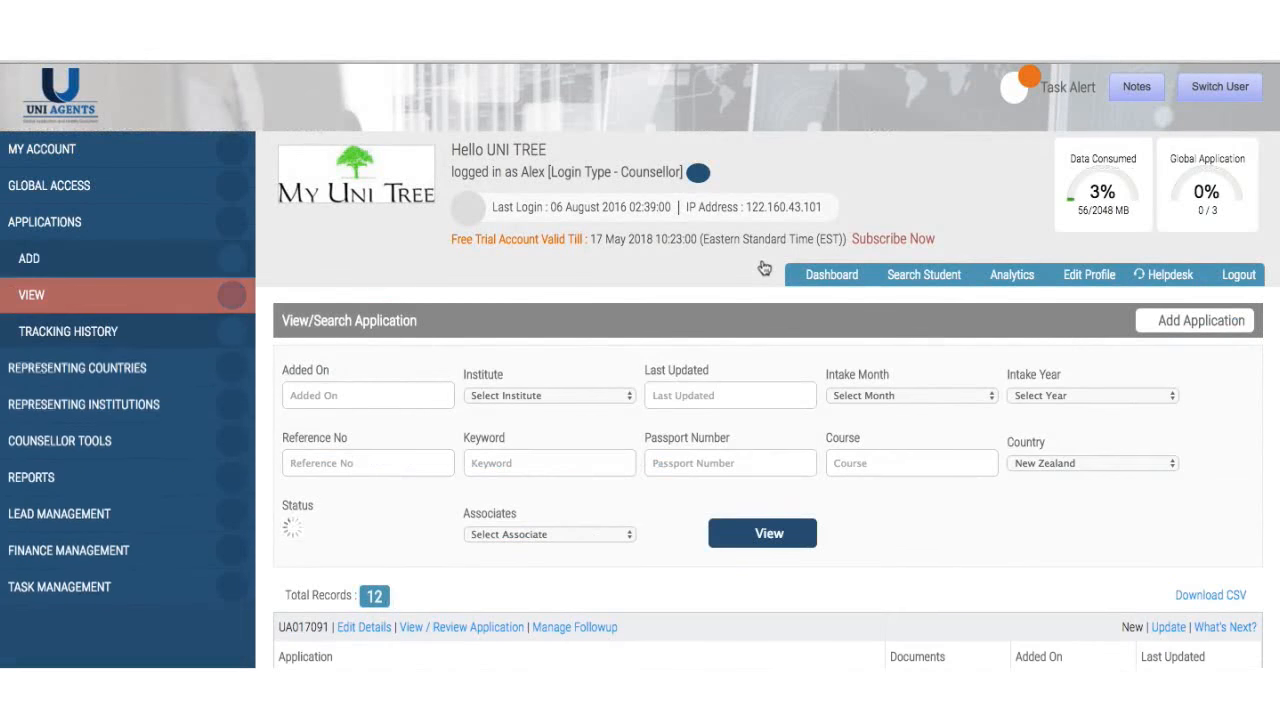
scroll(764, 268, "down", 3)
scroll(763, 267, "down", 2)
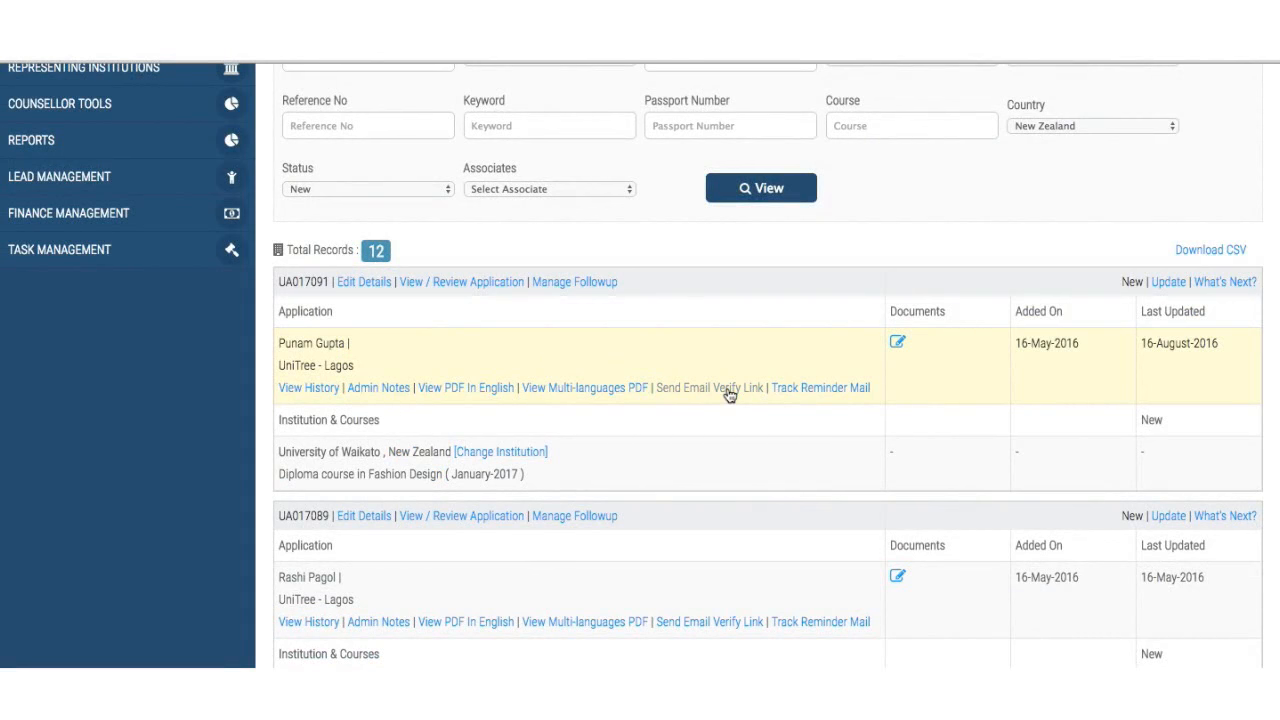
left_click(730, 395)
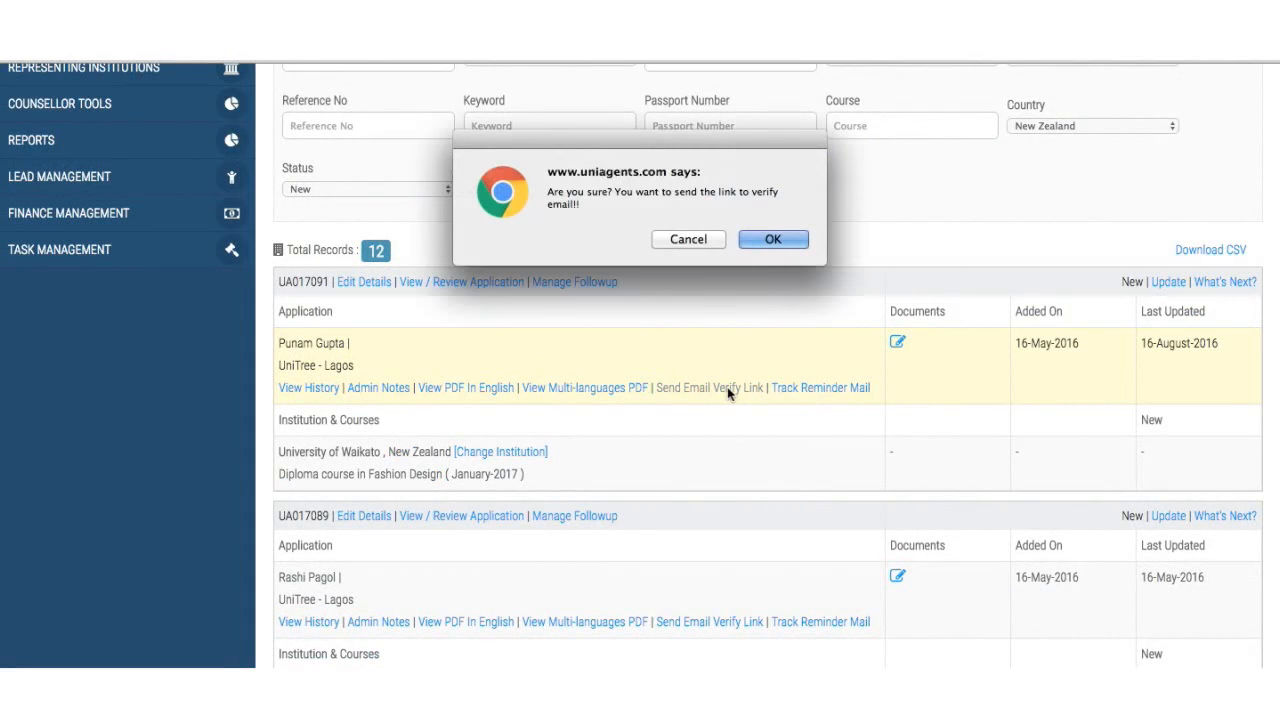
left_click(766, 242)
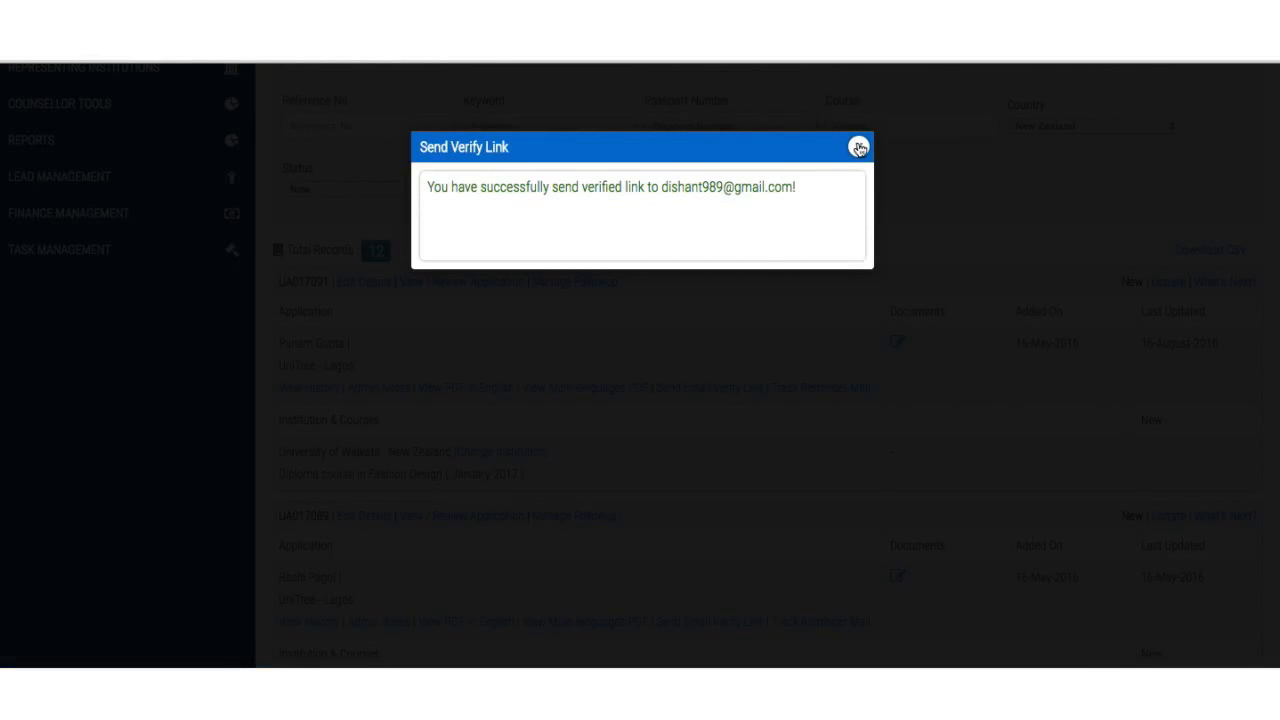
left_click(858, 148)
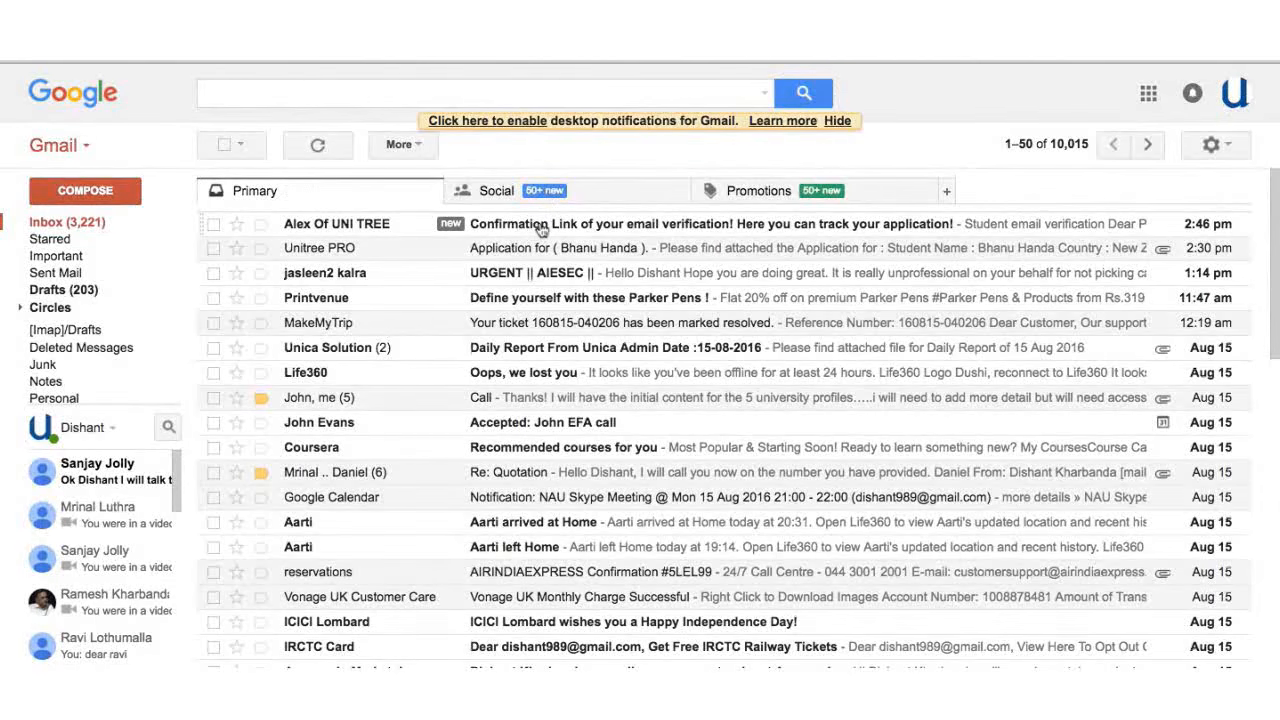
- Confirm the applicant's email ID via Gmail's Confirmation Link message, then return to the CRM tab
left_click(540, 228)
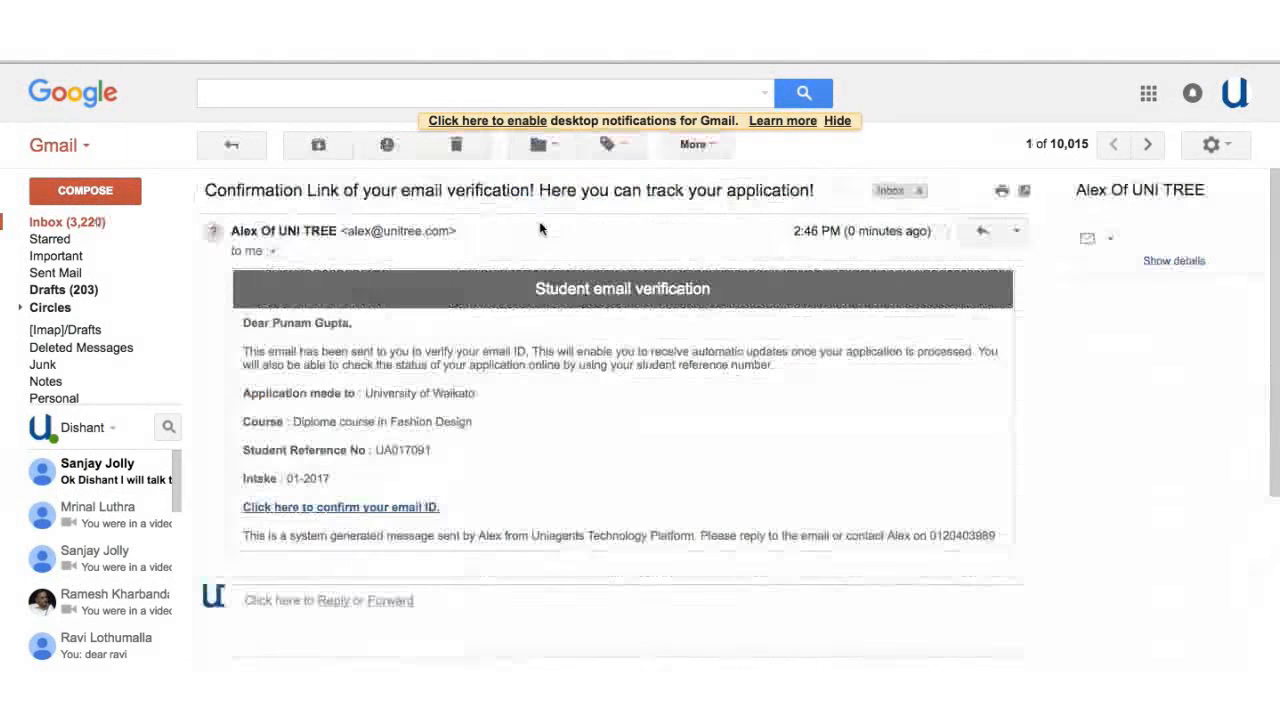
scroll(481, 392, "down", 1)
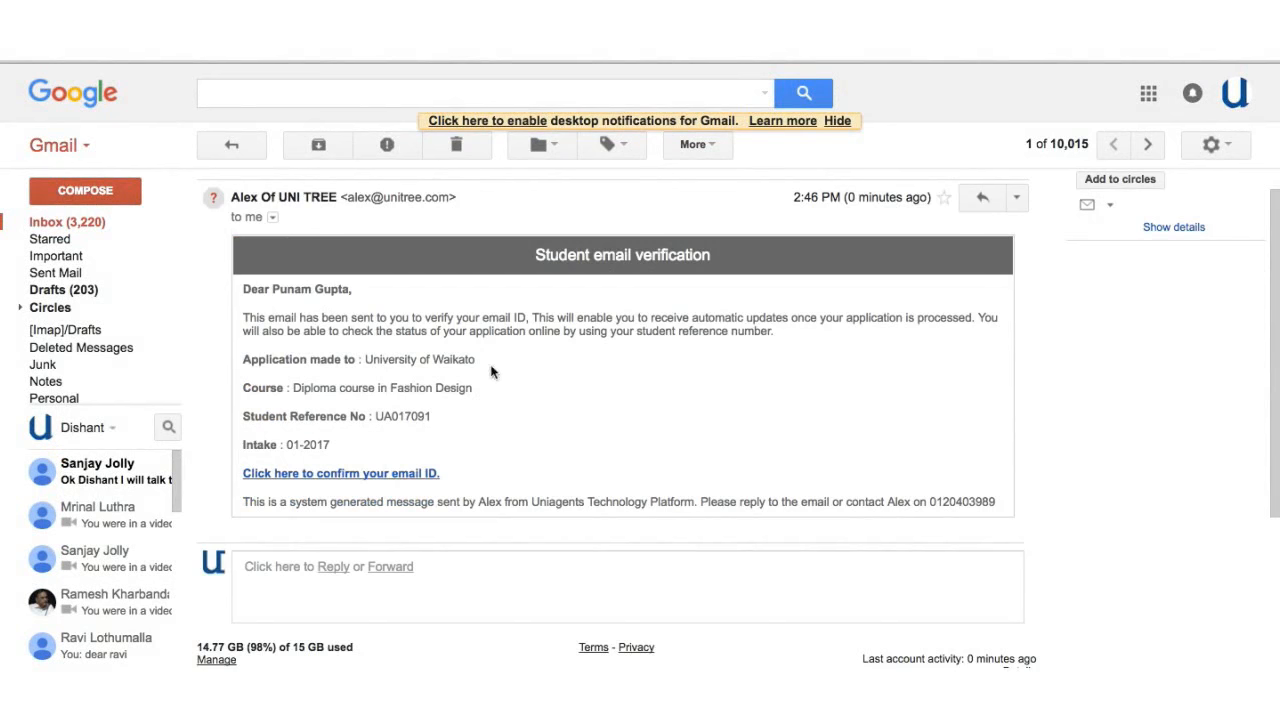
left_click(400, 480)
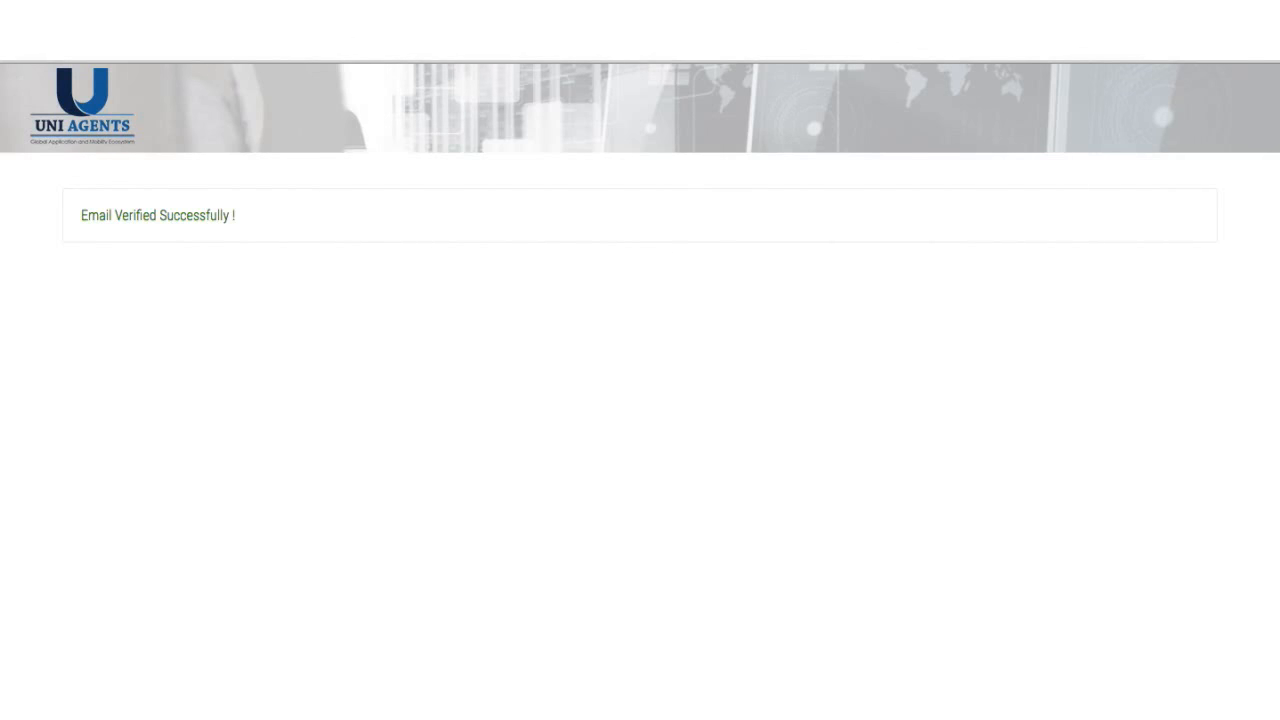
left_click(775, 30)
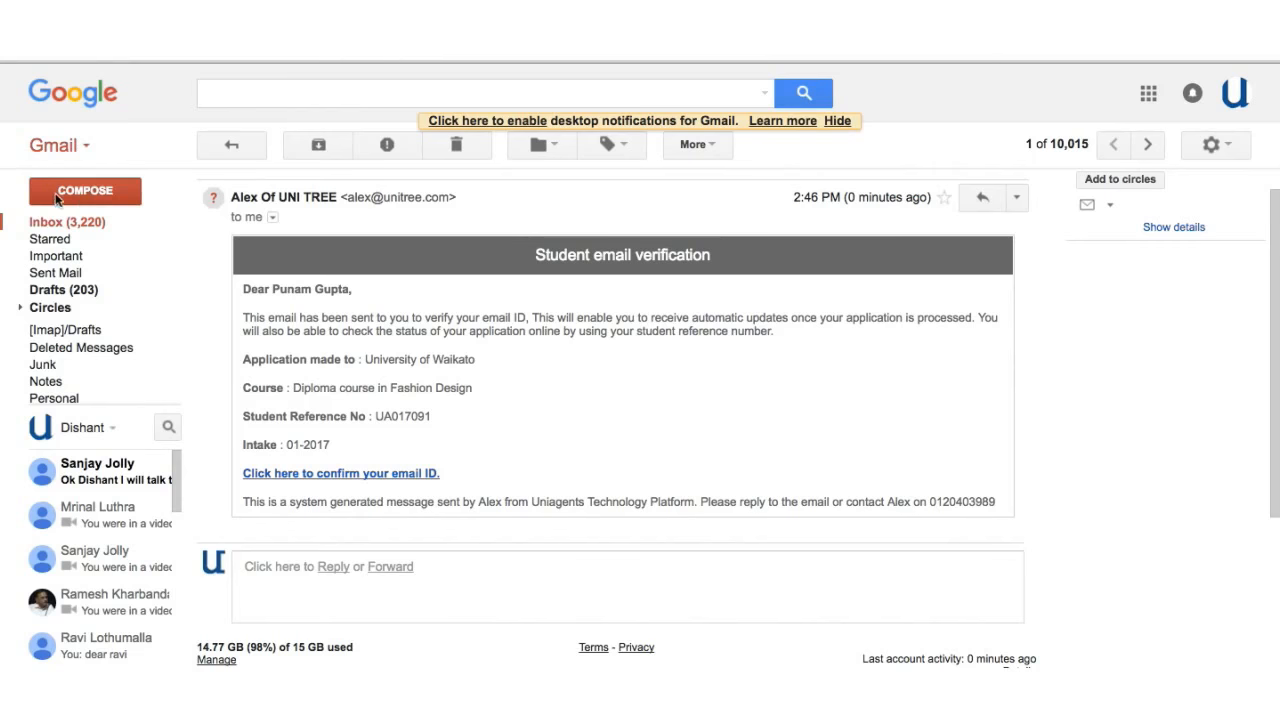
left_click(55, 224)
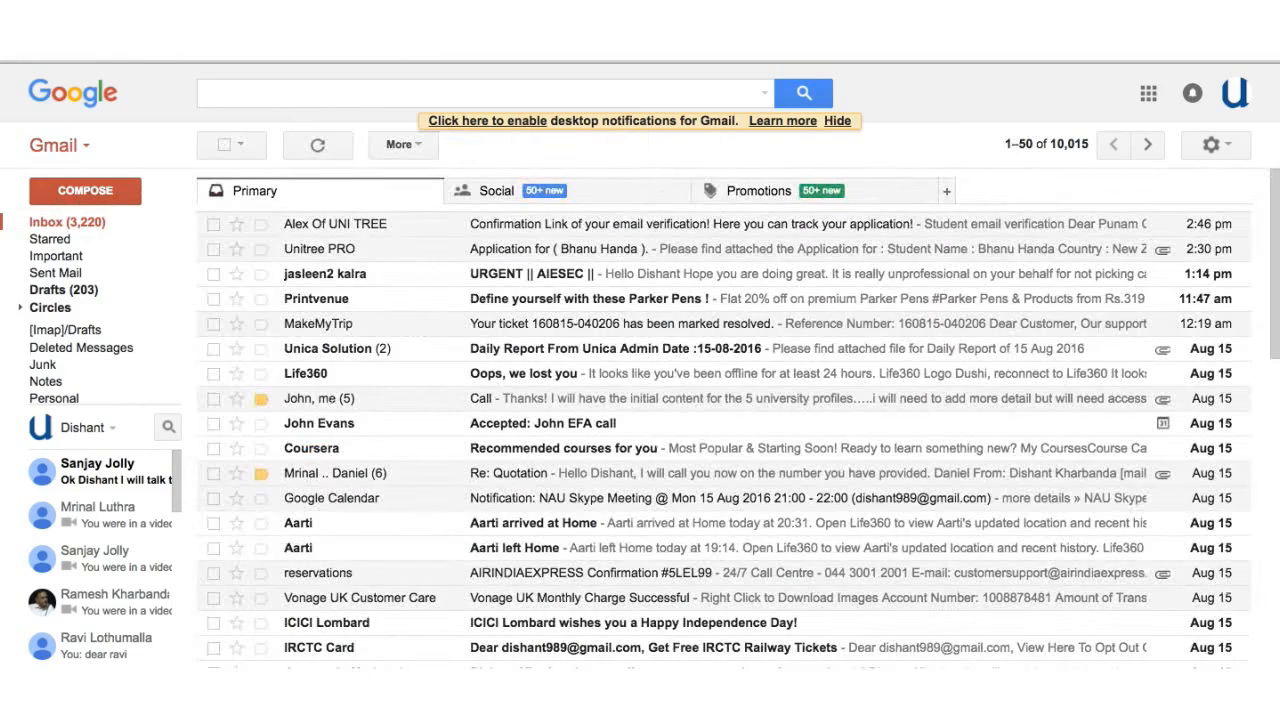
left_click(760, 30)
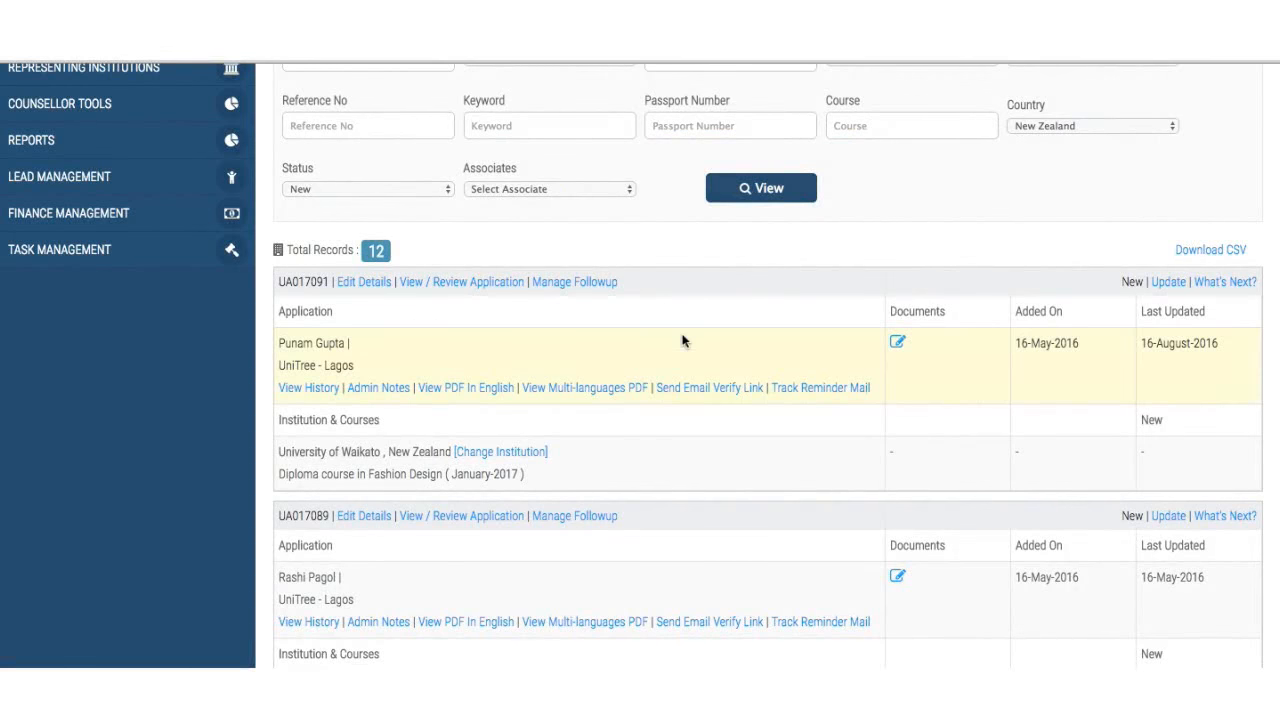
left_click(68, 50)
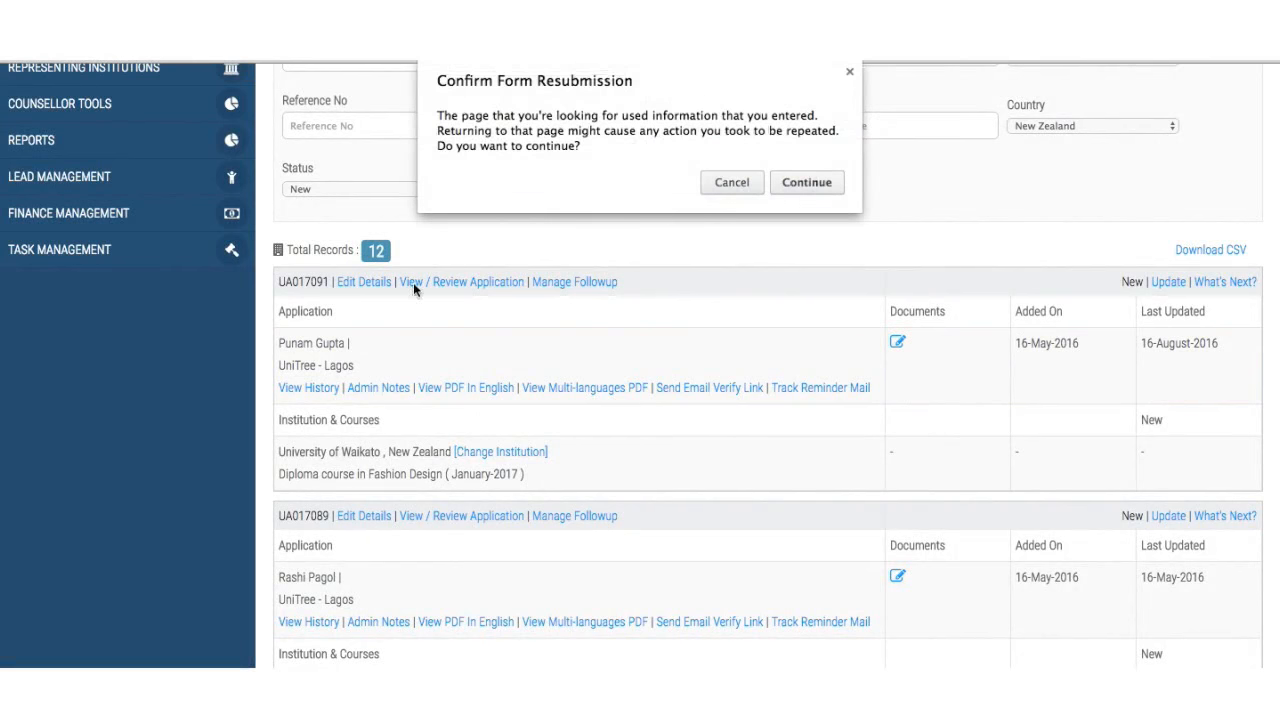
left_click(812, 184)
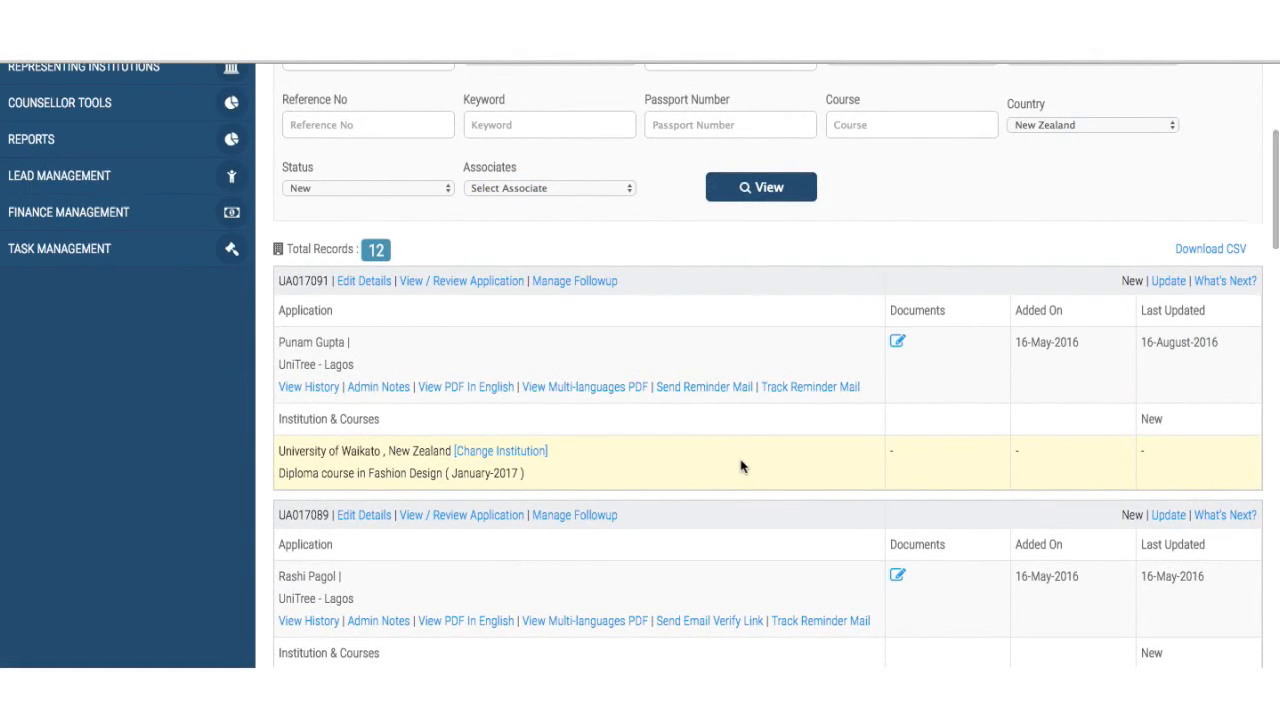
scroll(741, 466, "down", 1)
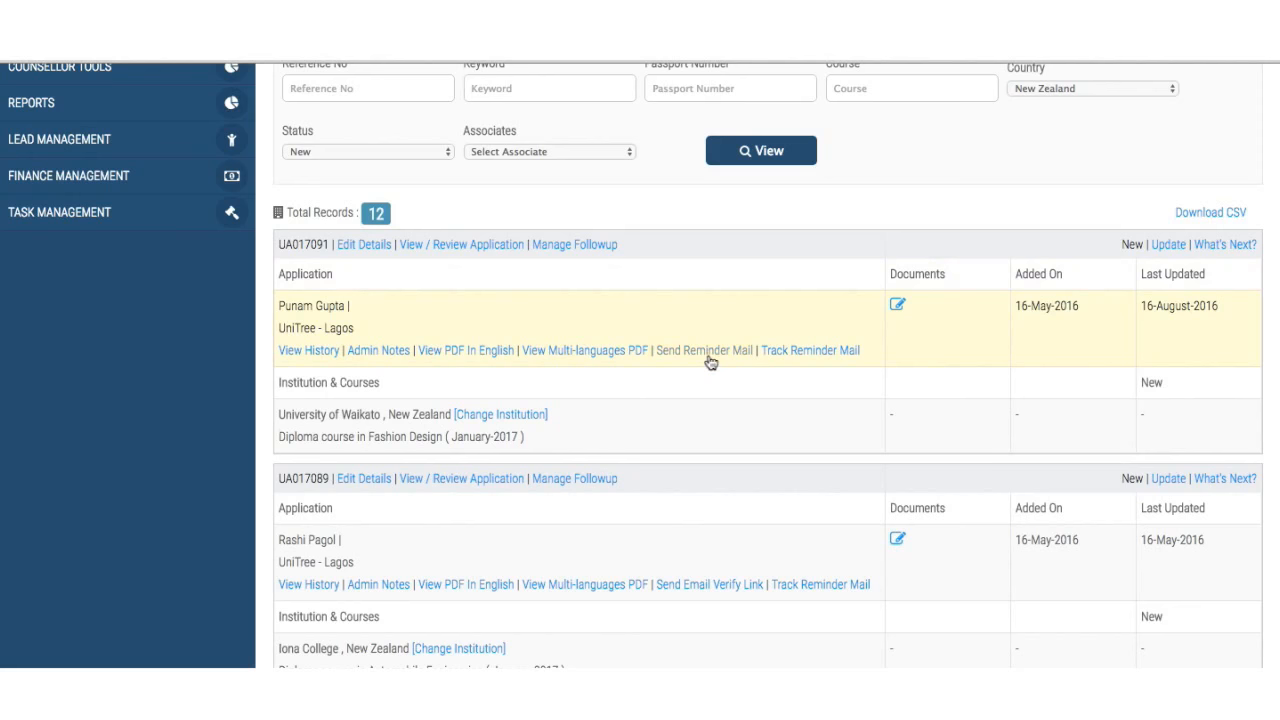
left_click(706, 352)
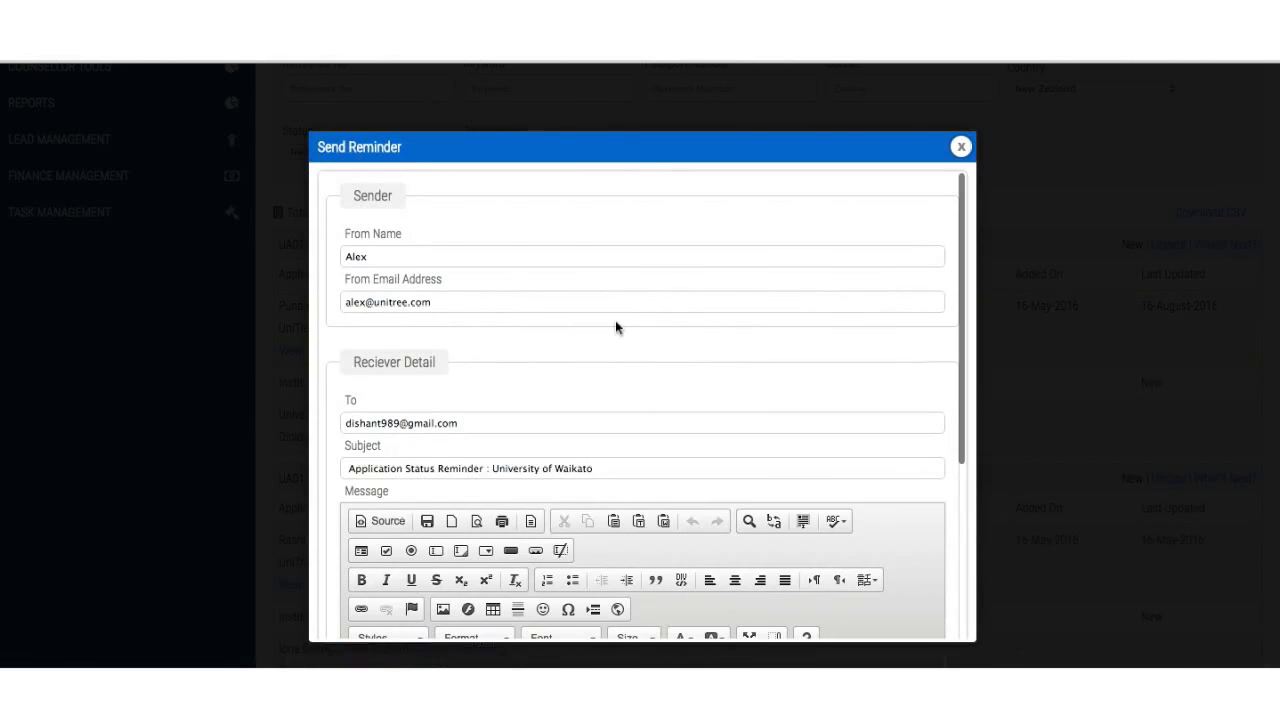
scroll(600, 328, "down", 2)
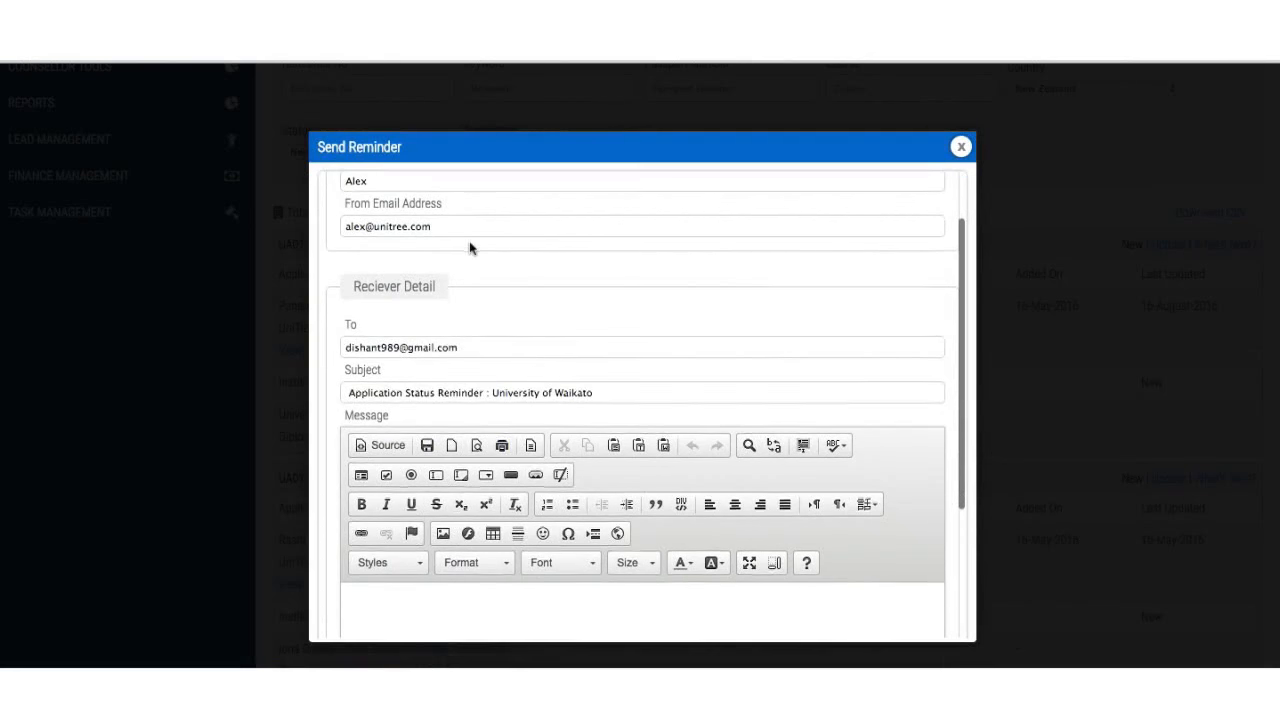
scroll(471, 240, "down", 2)
scroll(452, 258, "down", 1)
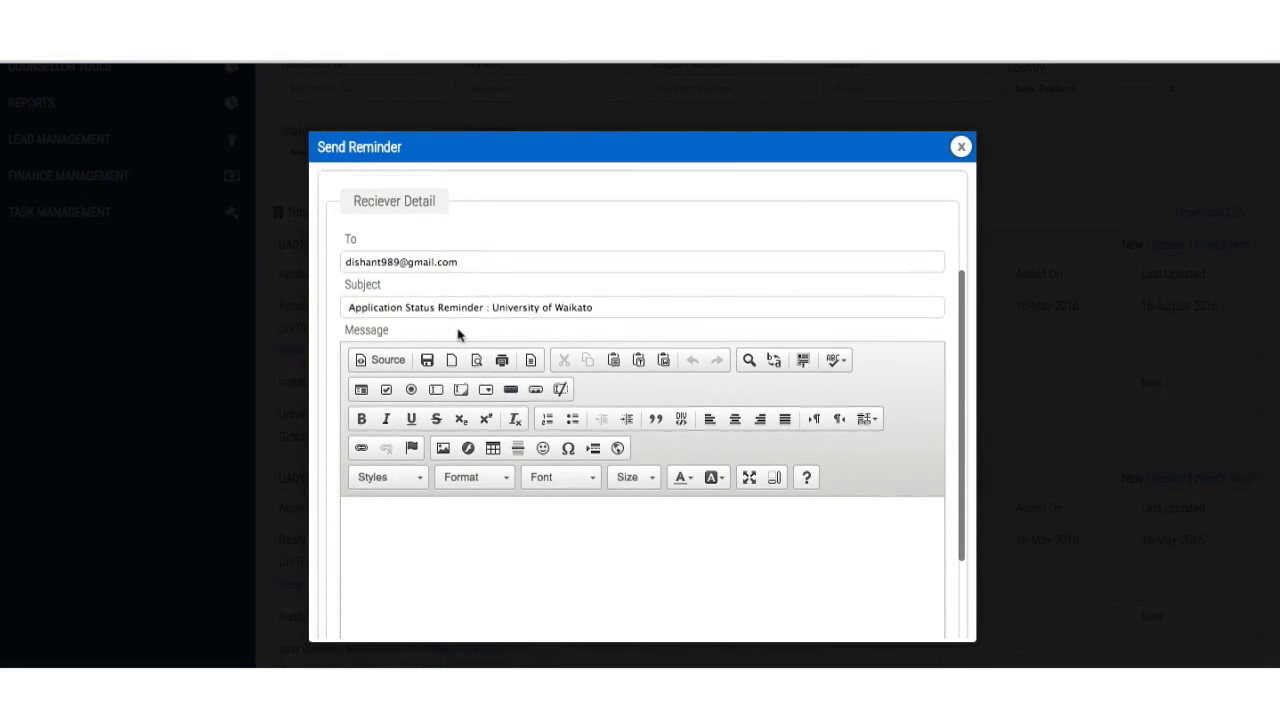
scroll(458, 331, "down", 4)
left_click(451, 386)
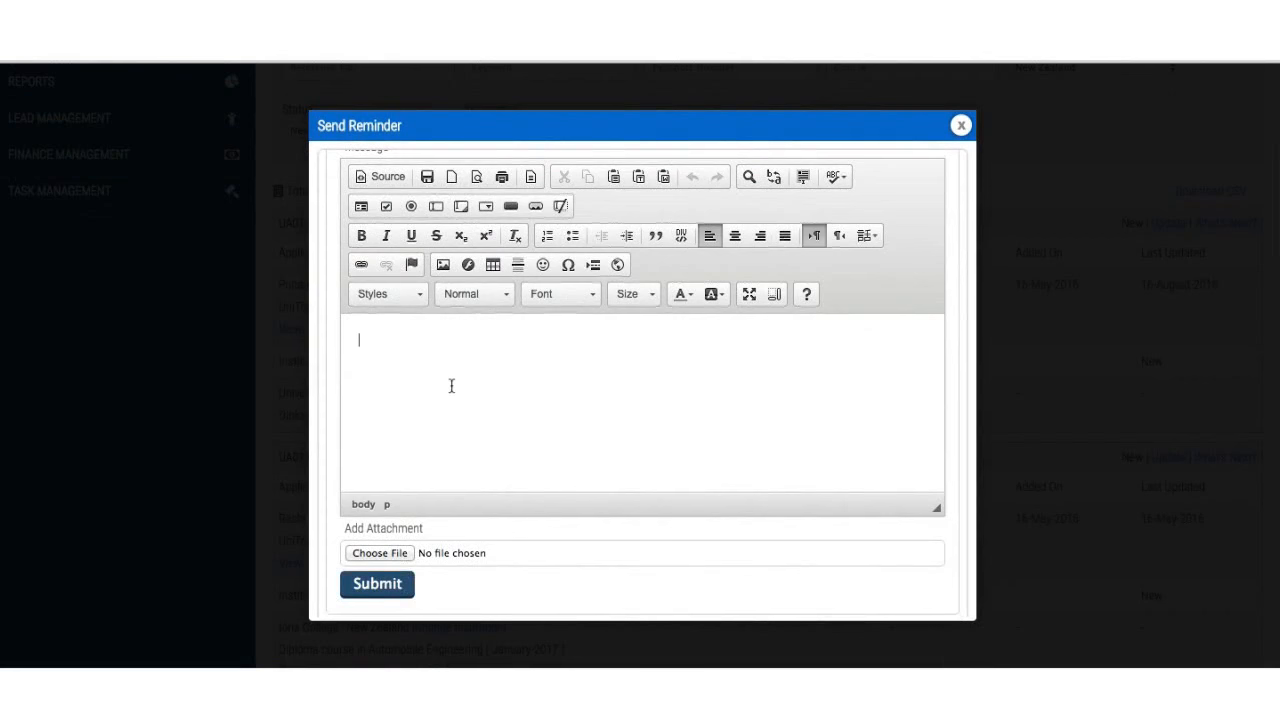
type("I was trying to chase you for ")
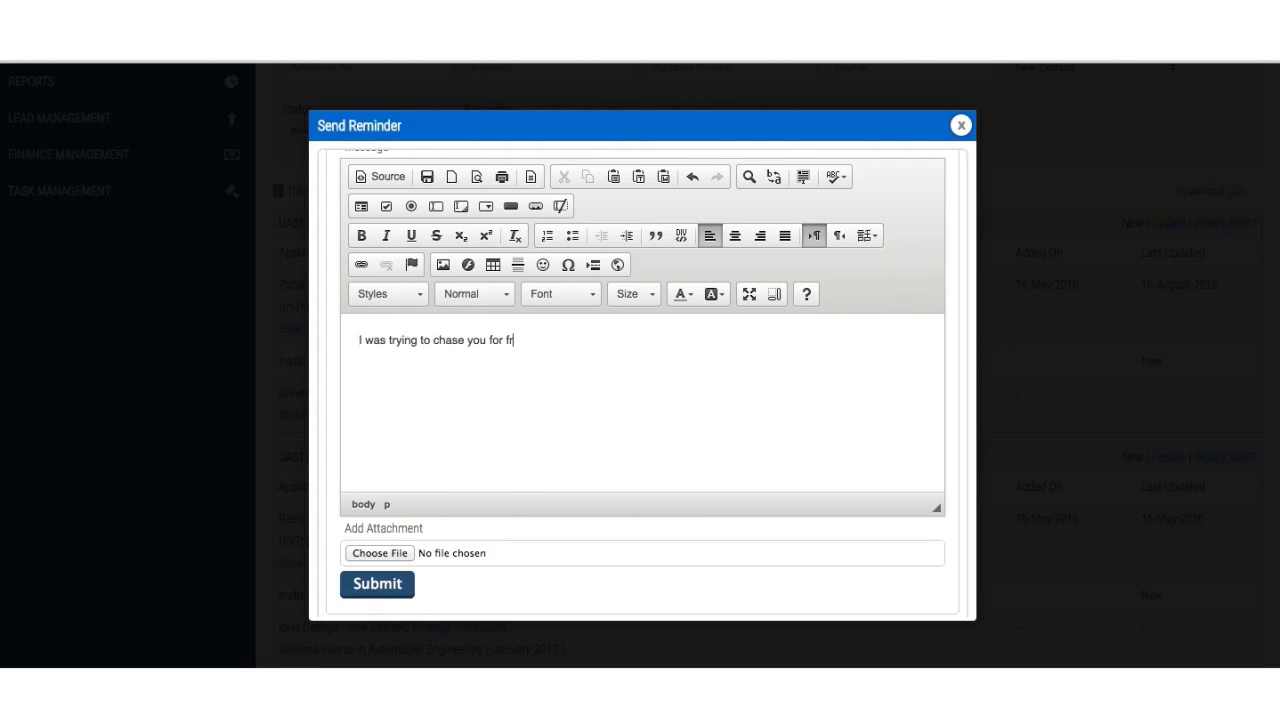
type("further documents and xyz")
left_click(377, 588)
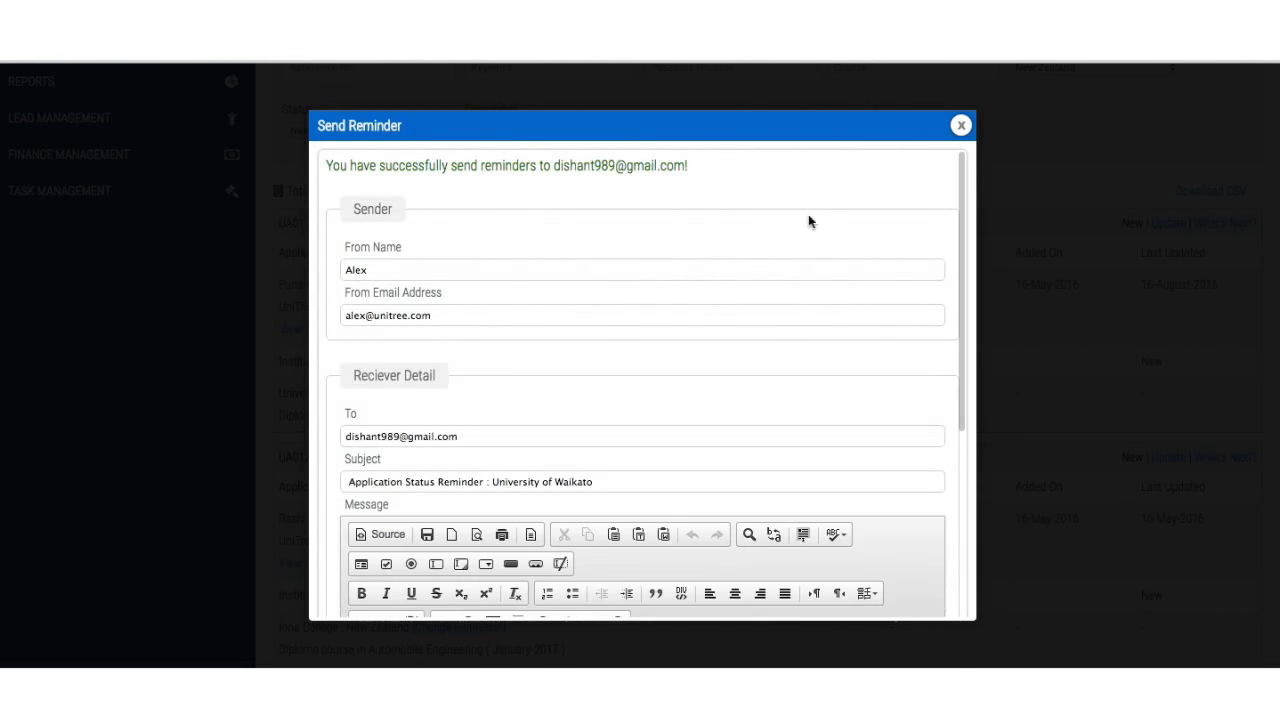
left_click(960, 127)
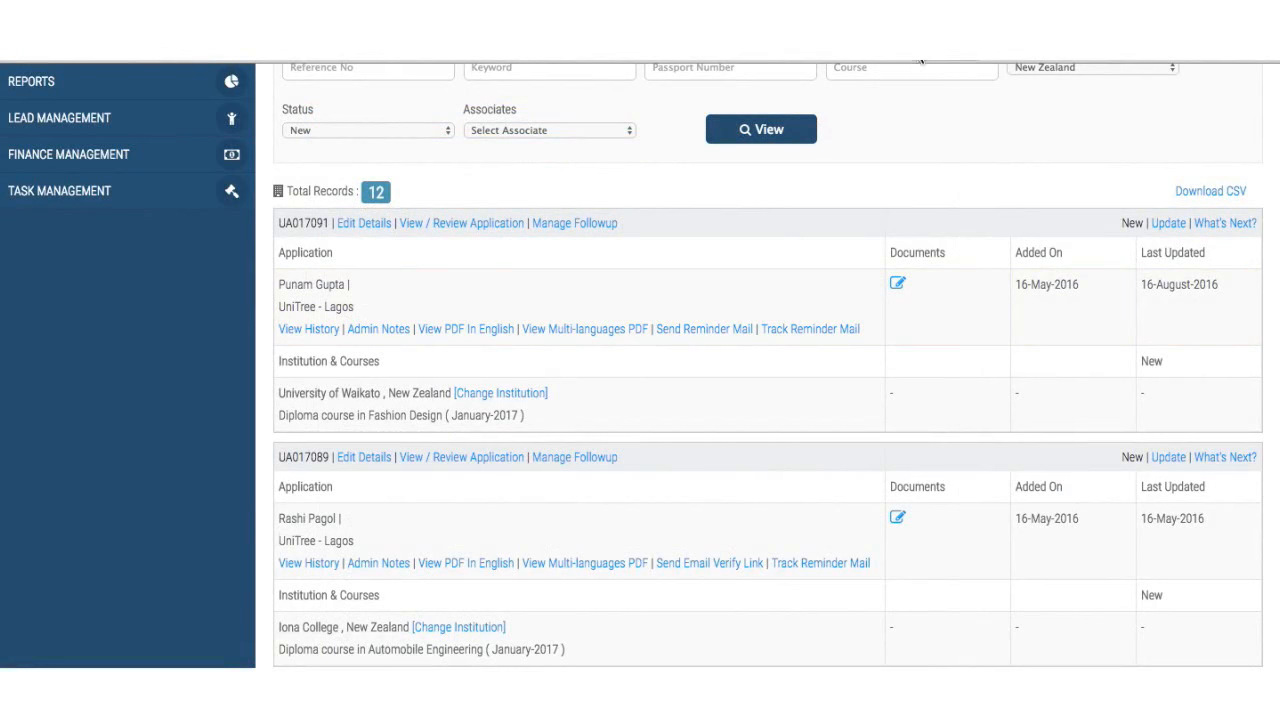
left_click(783, 333)
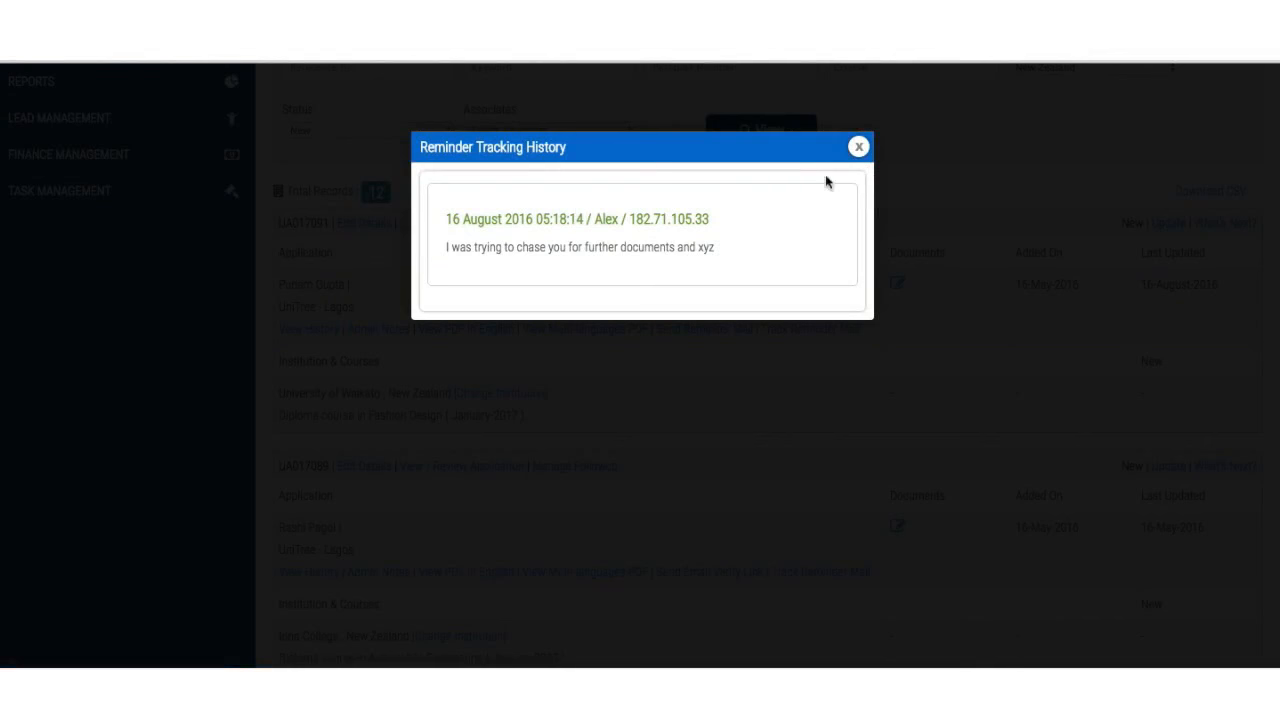
left_click(859, 147)
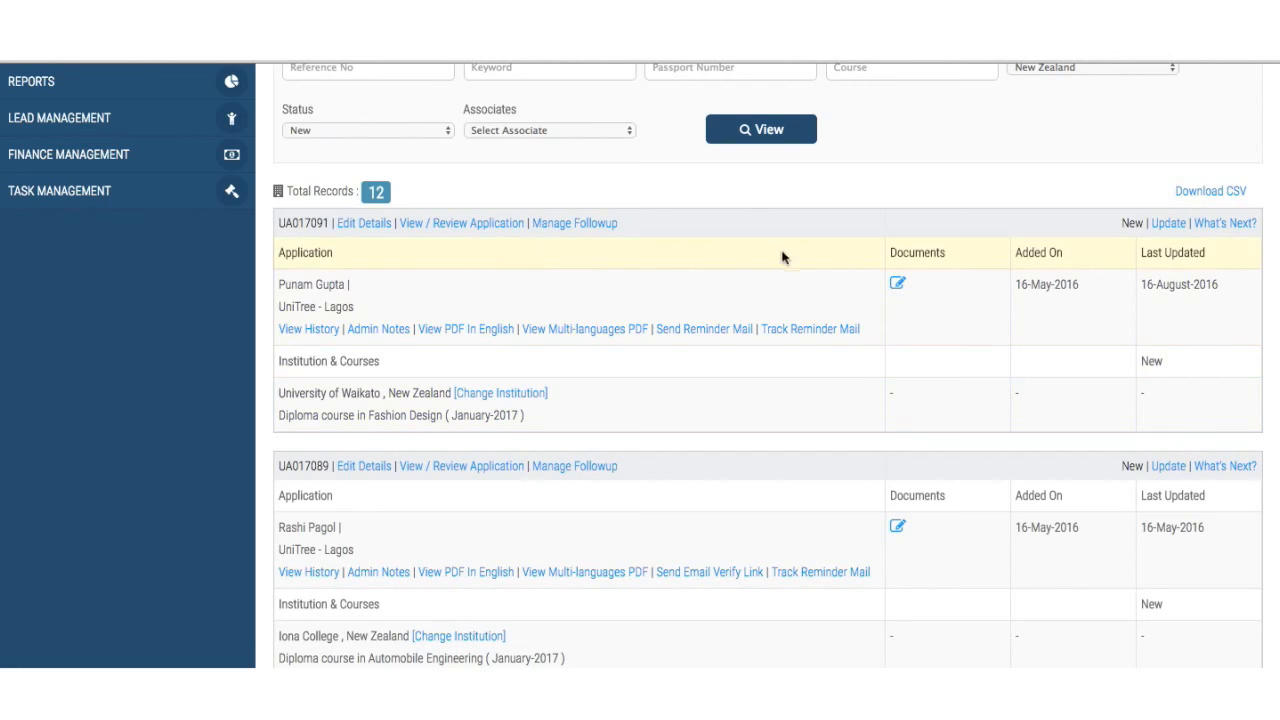
scroll(905, 315, "up", 1)
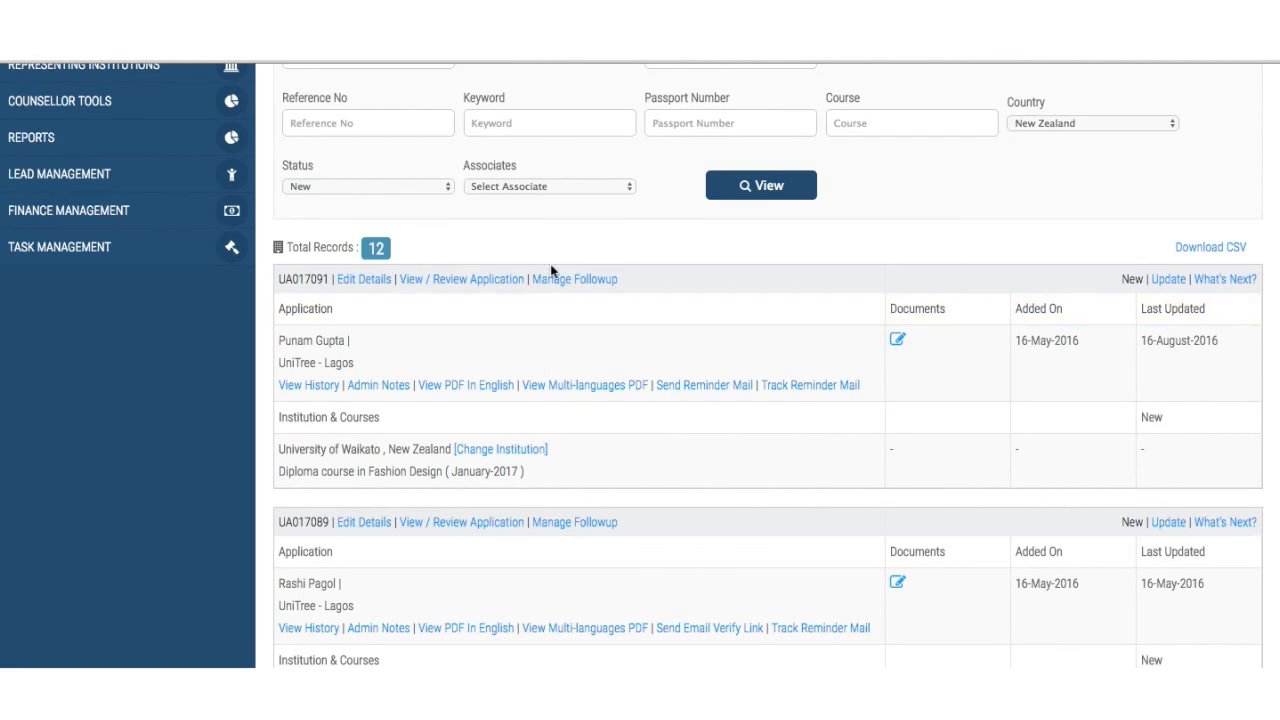
scroll(509, 288, "down", 2)
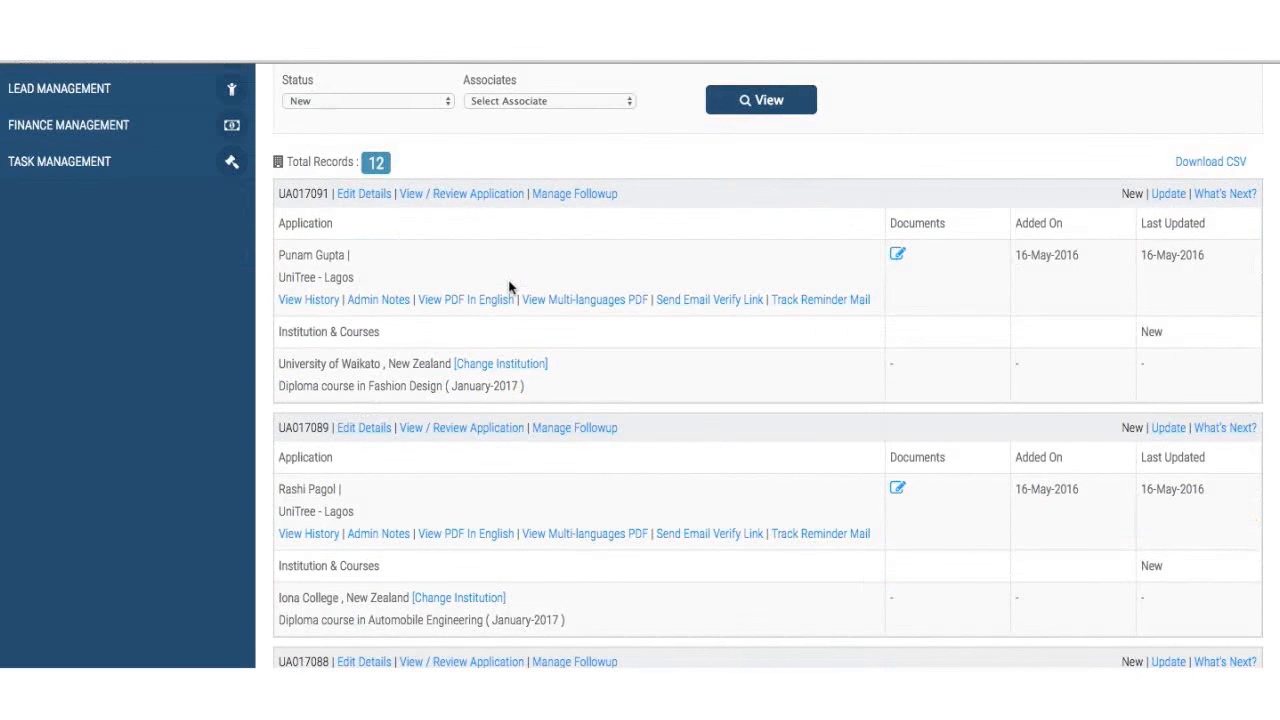
left_click(490, 195)
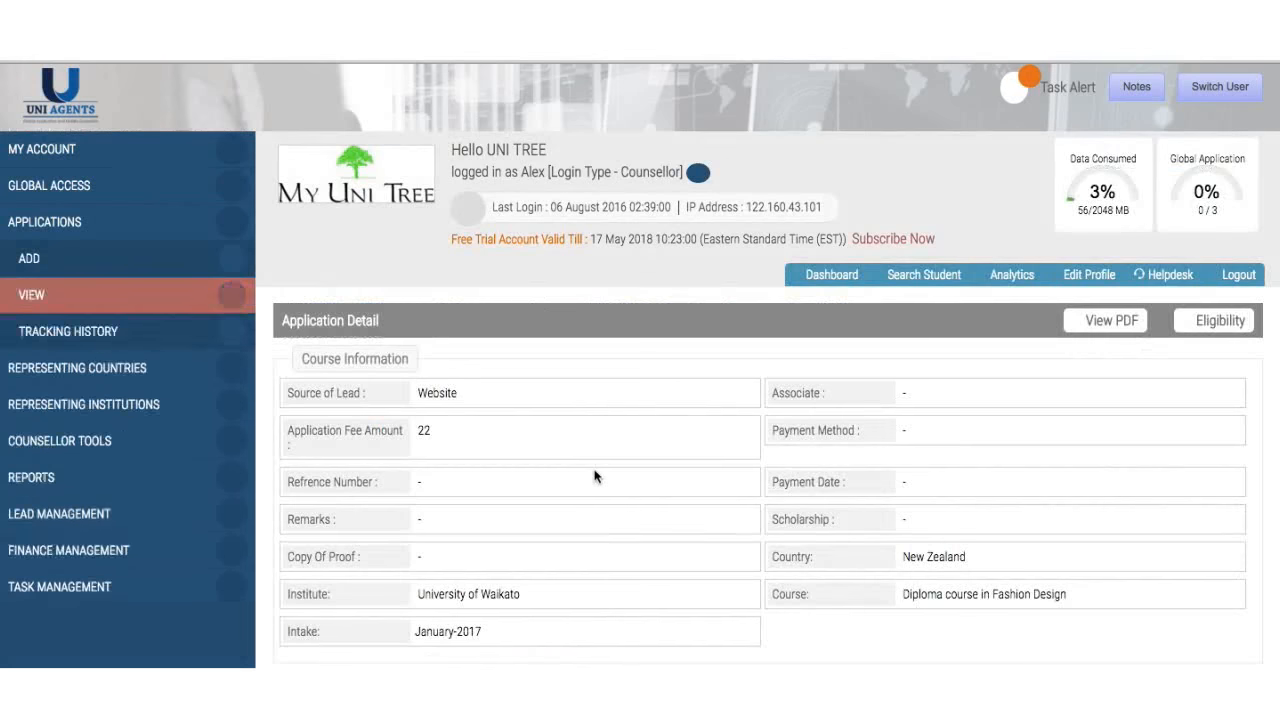
scroll(594, 477, "down", 20)
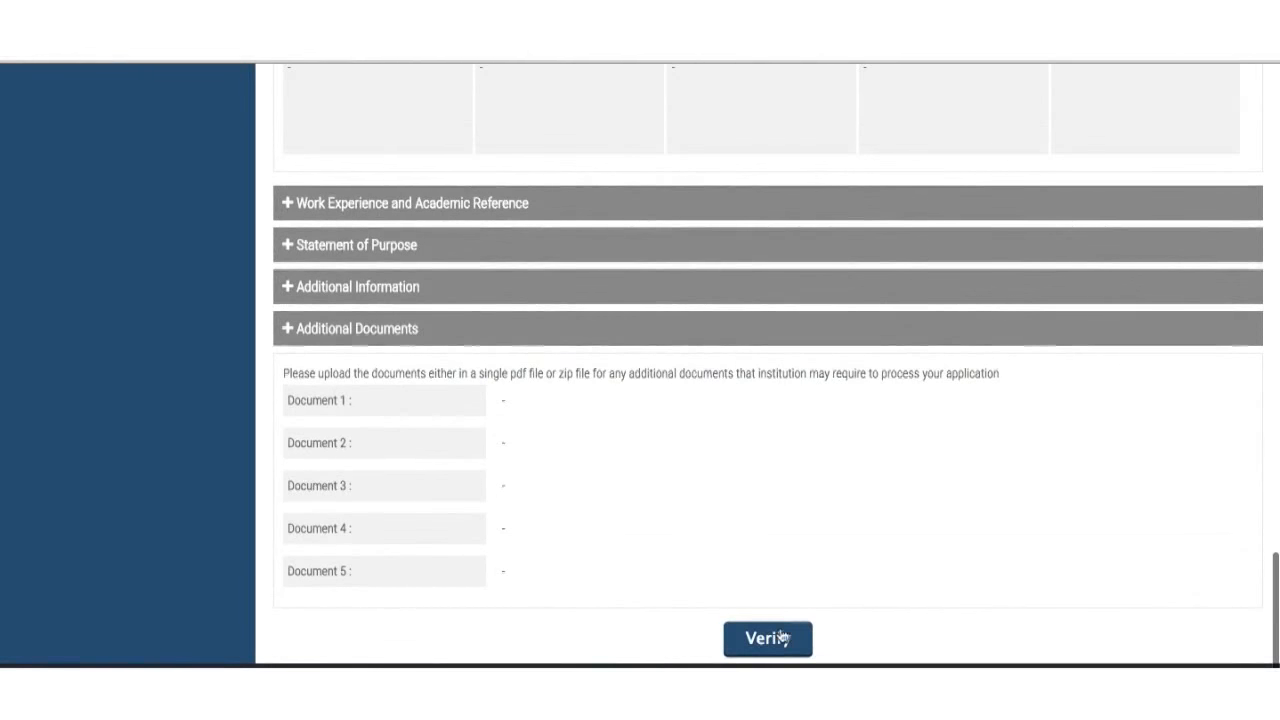
left_click(776, 636)
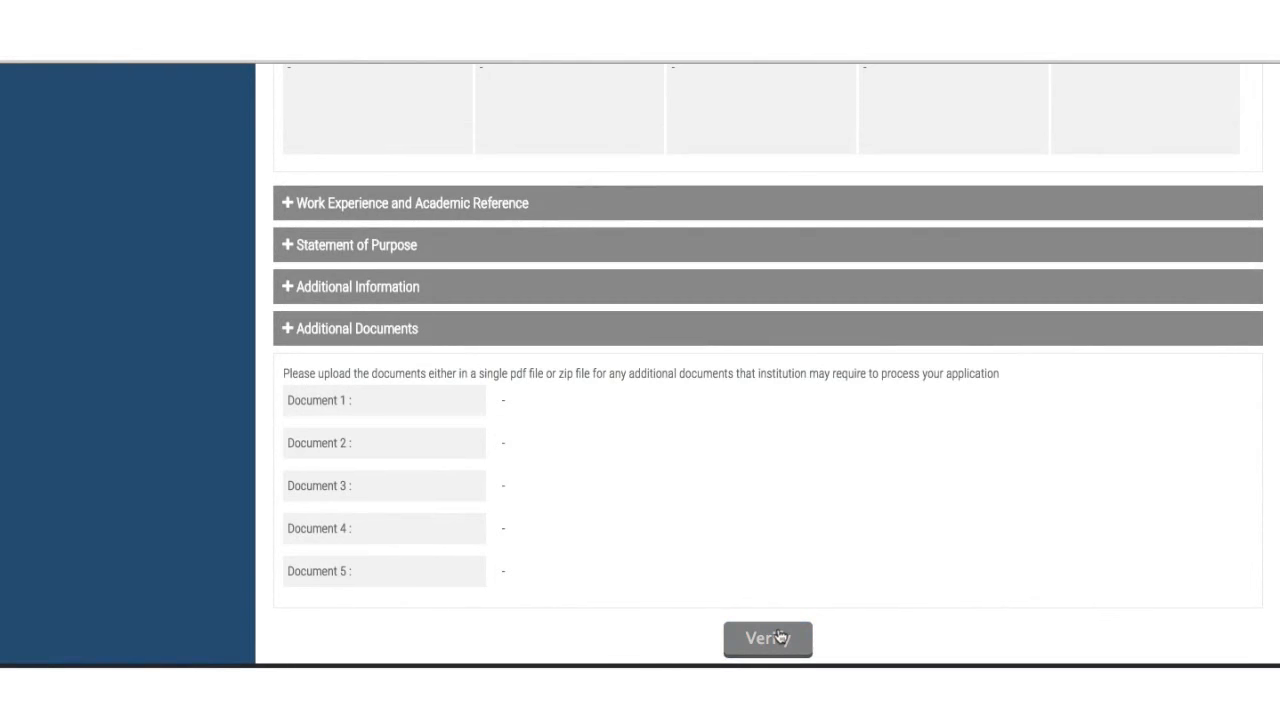
scroll(779, 634, "down", 20)
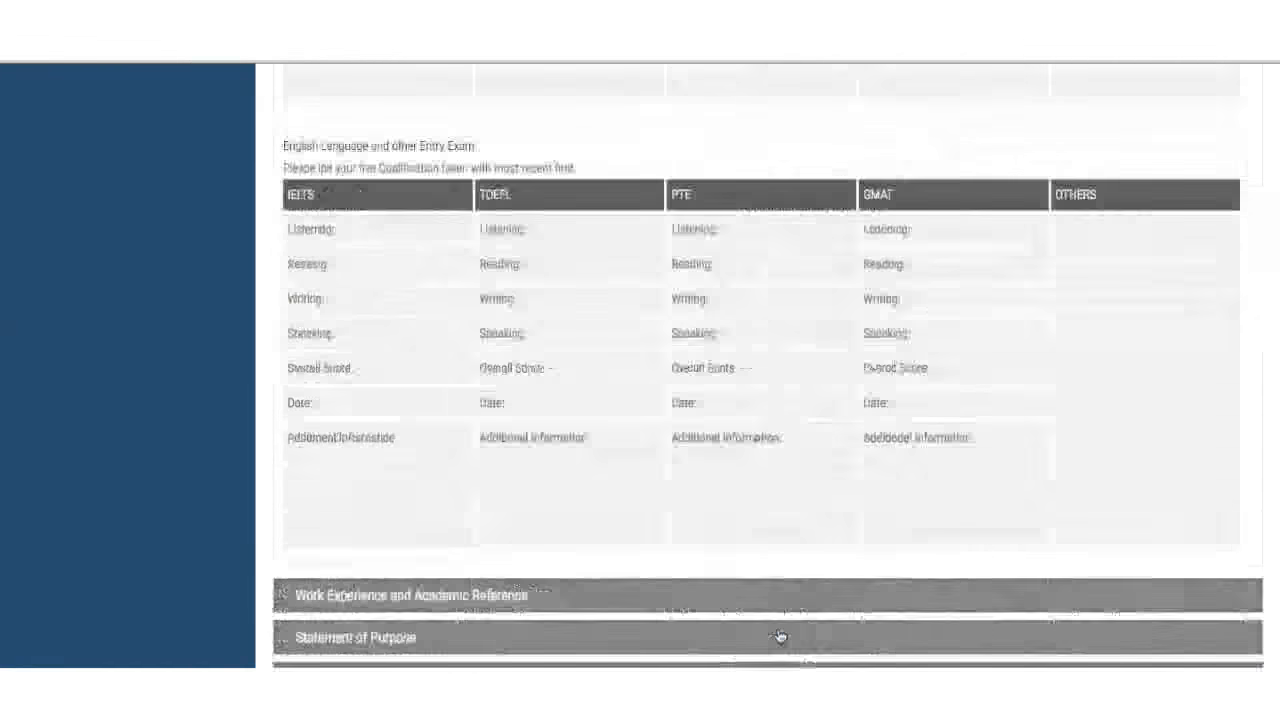
scroll(779, 634, "up", 20)
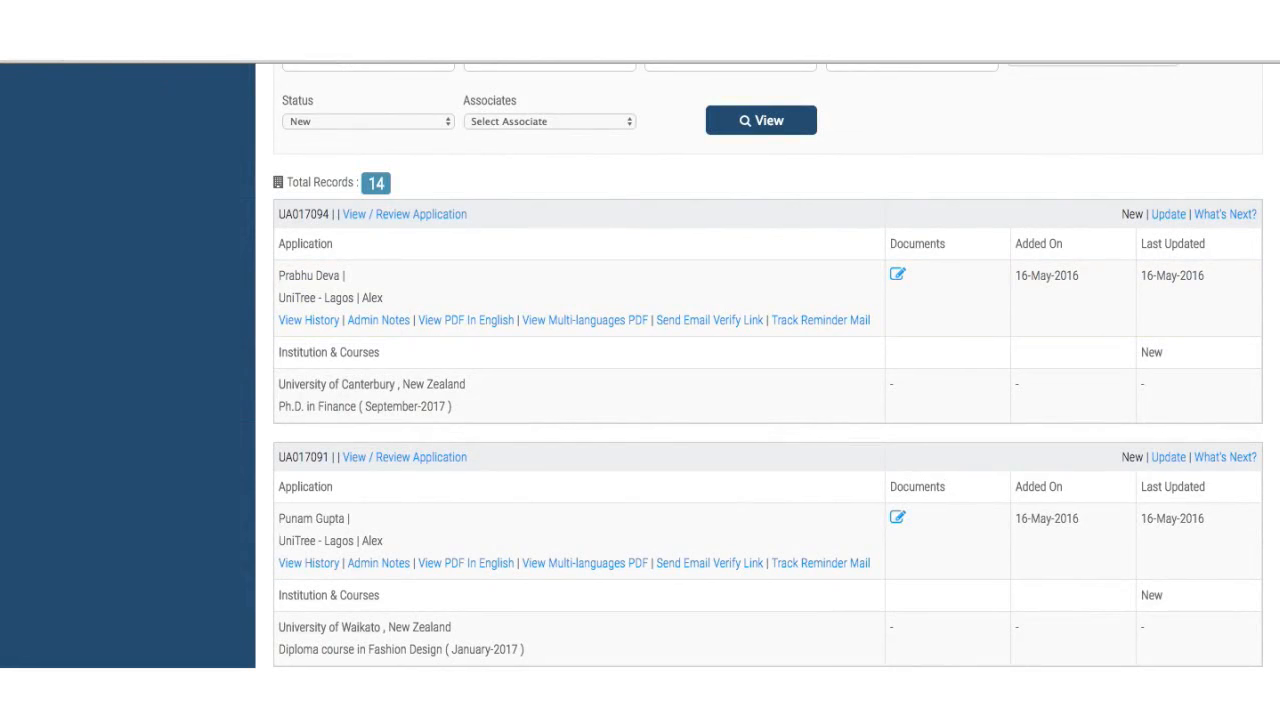
left_click(75, 44)
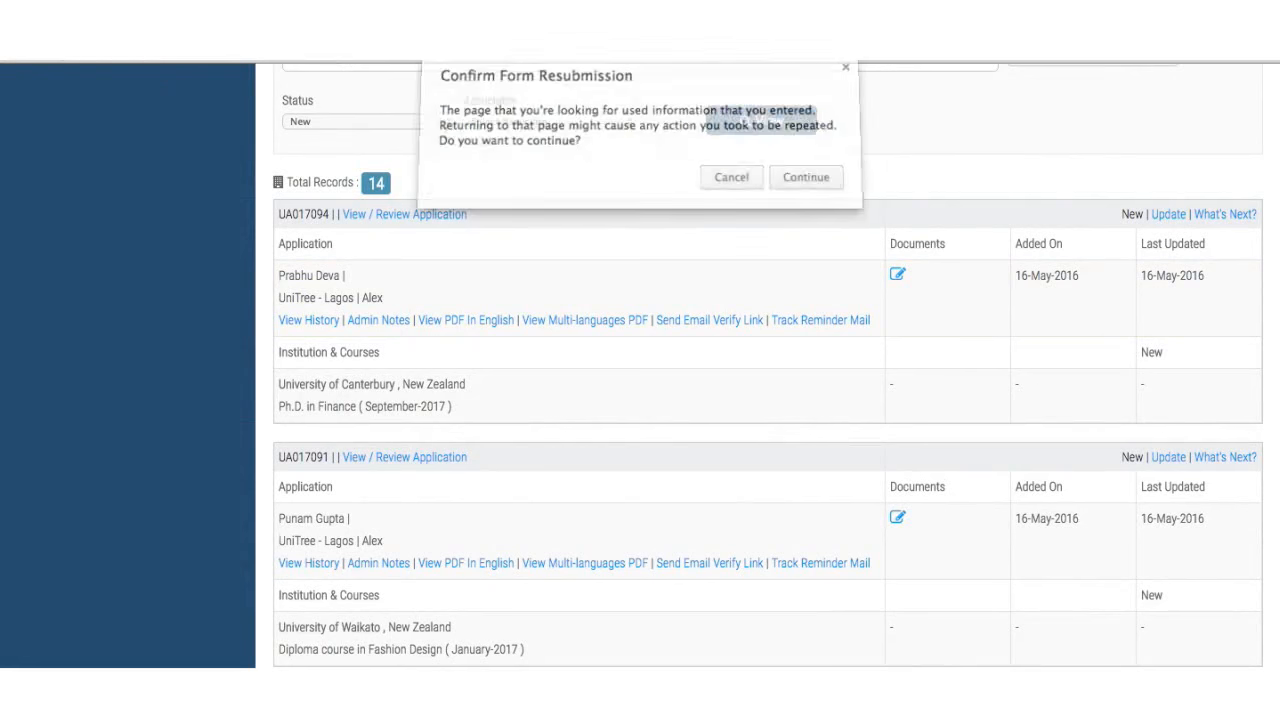
left_click(786, 185)
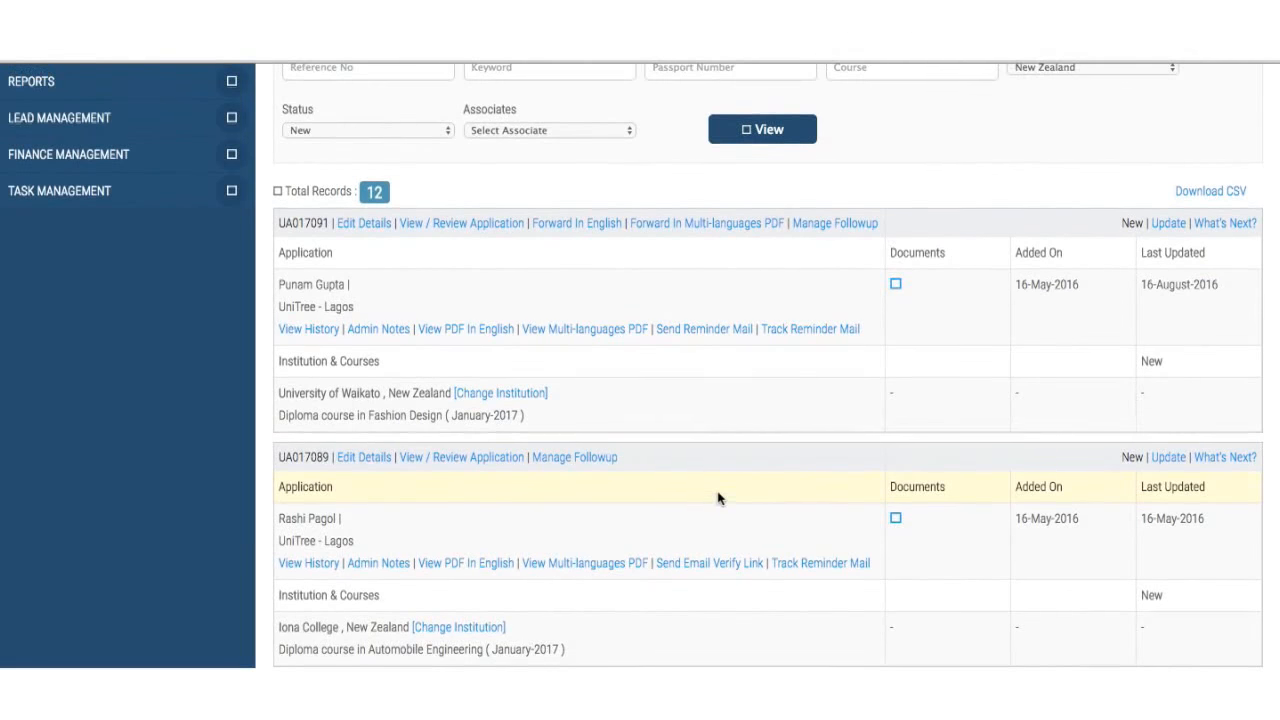
scroll(717, 498, "up", 1)
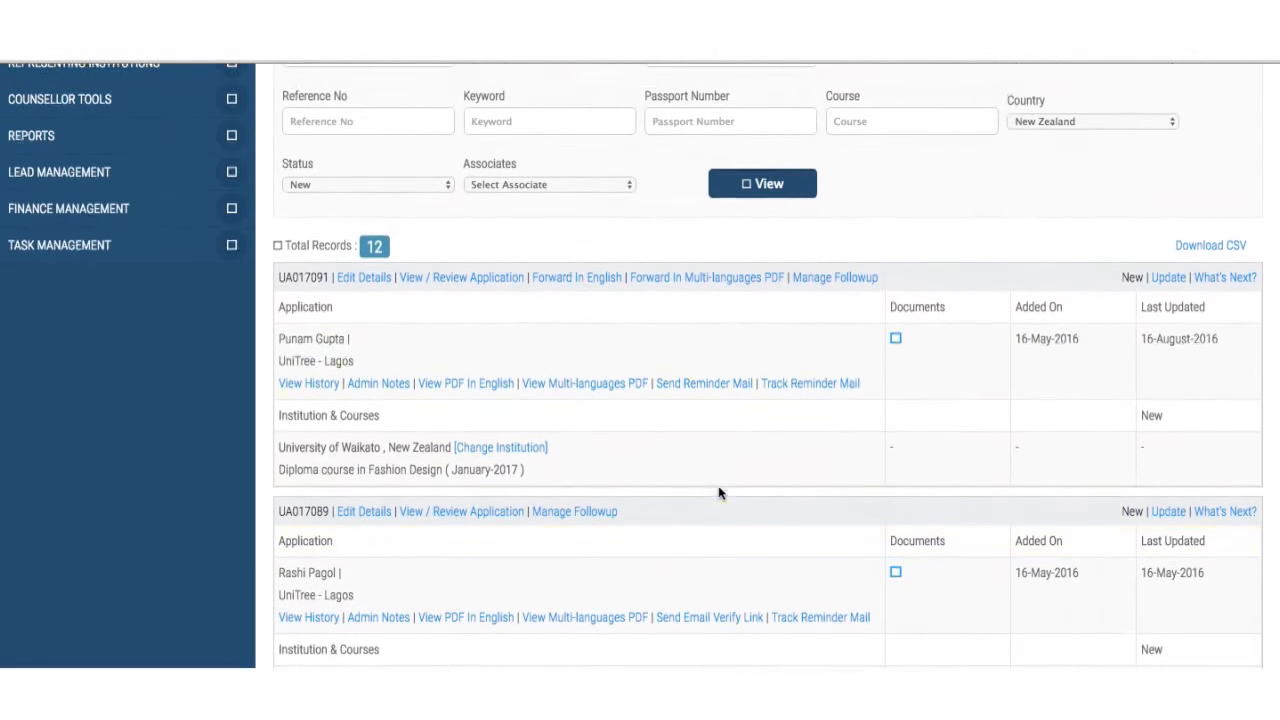
- Open the Forward In English form for the Waikato application and click into the message field
left_click(575, 281)
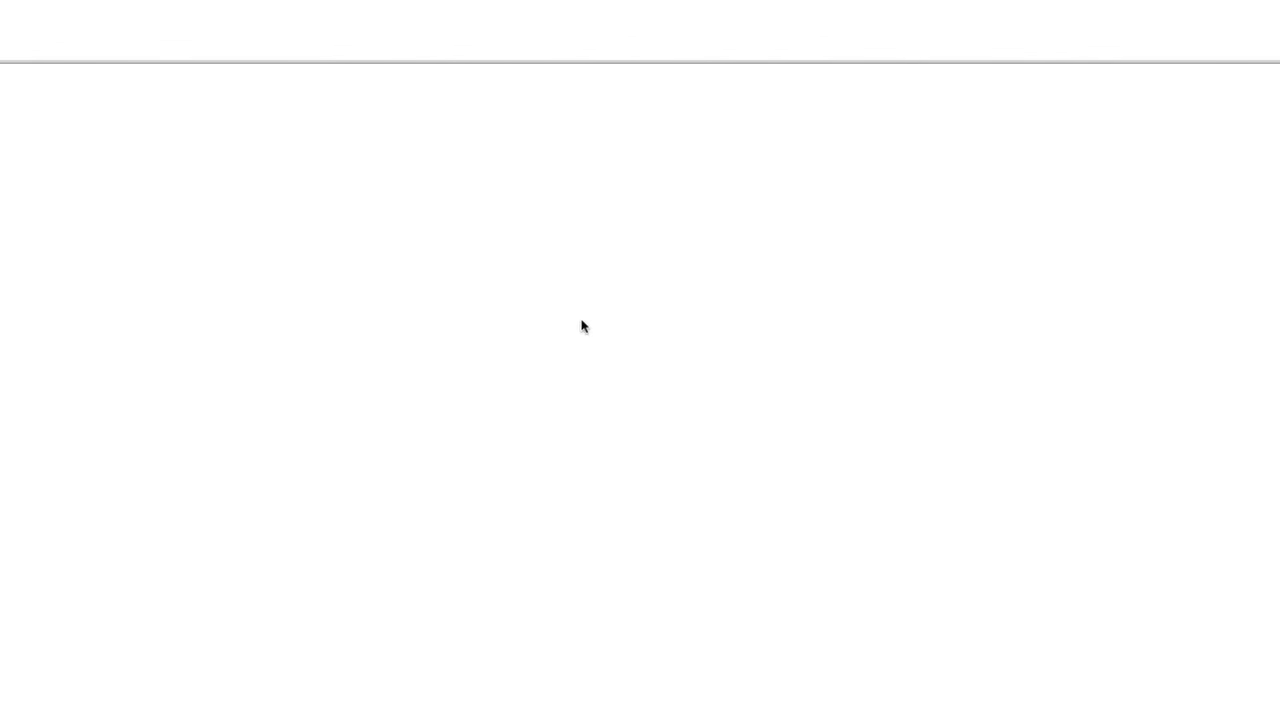
scroll(581, 337, "down", 3)
scroll(582, 341, "down", 2)
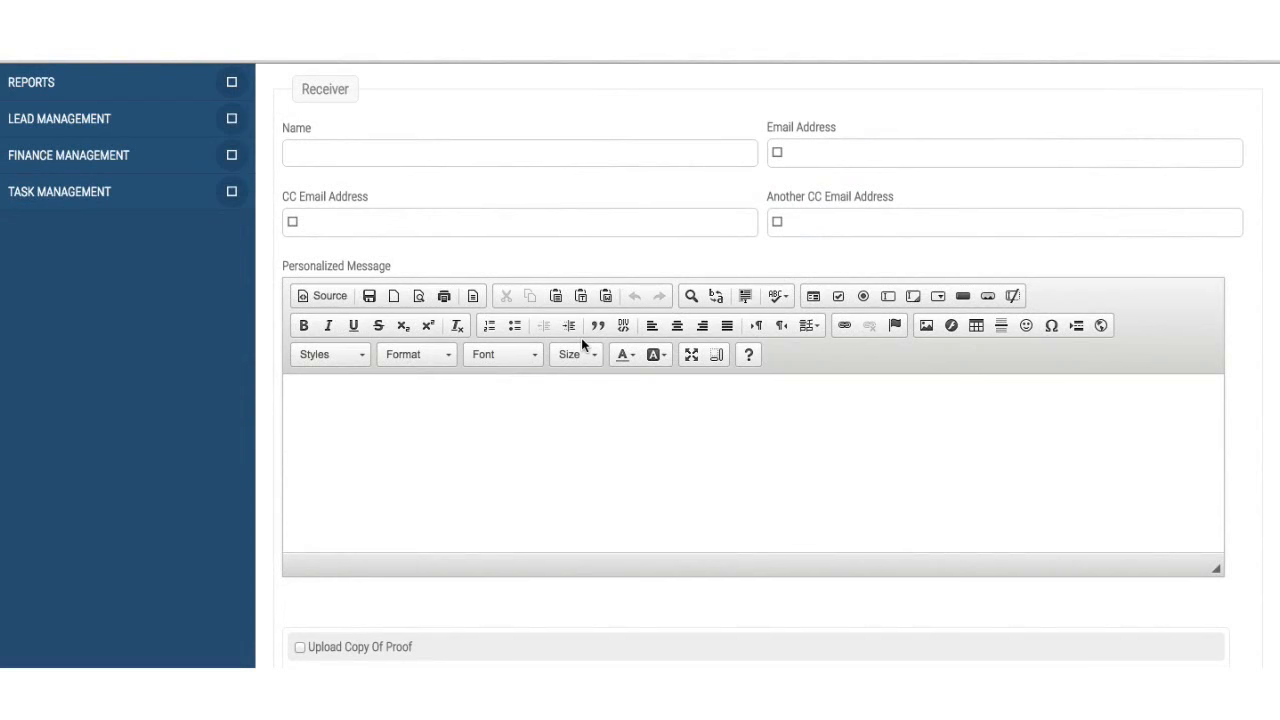
left_click(551, 523)
- Look over the prefilled sender details, then begin switching to the super admin user
scroll(551, 525, "up", 2)
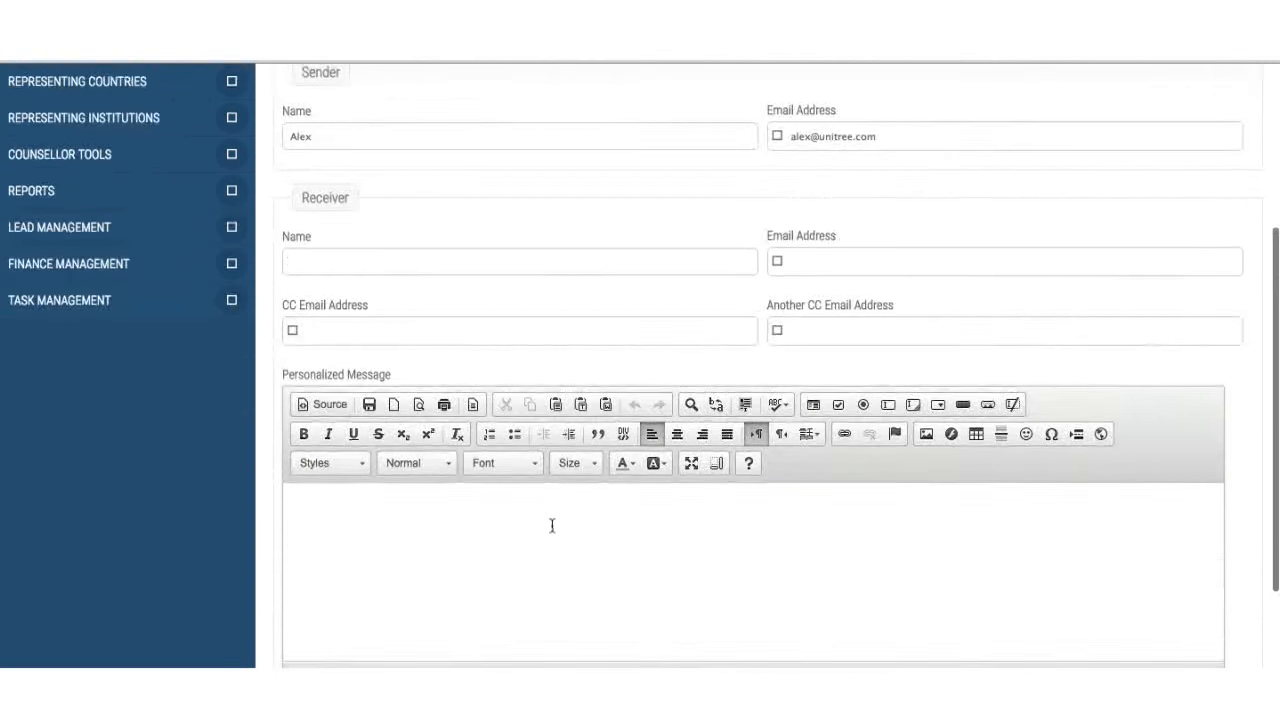
scroll(552, 526, "up", 2)
scroll(552, 526, "down", 4)
scroll(552, 526, "up", 5)
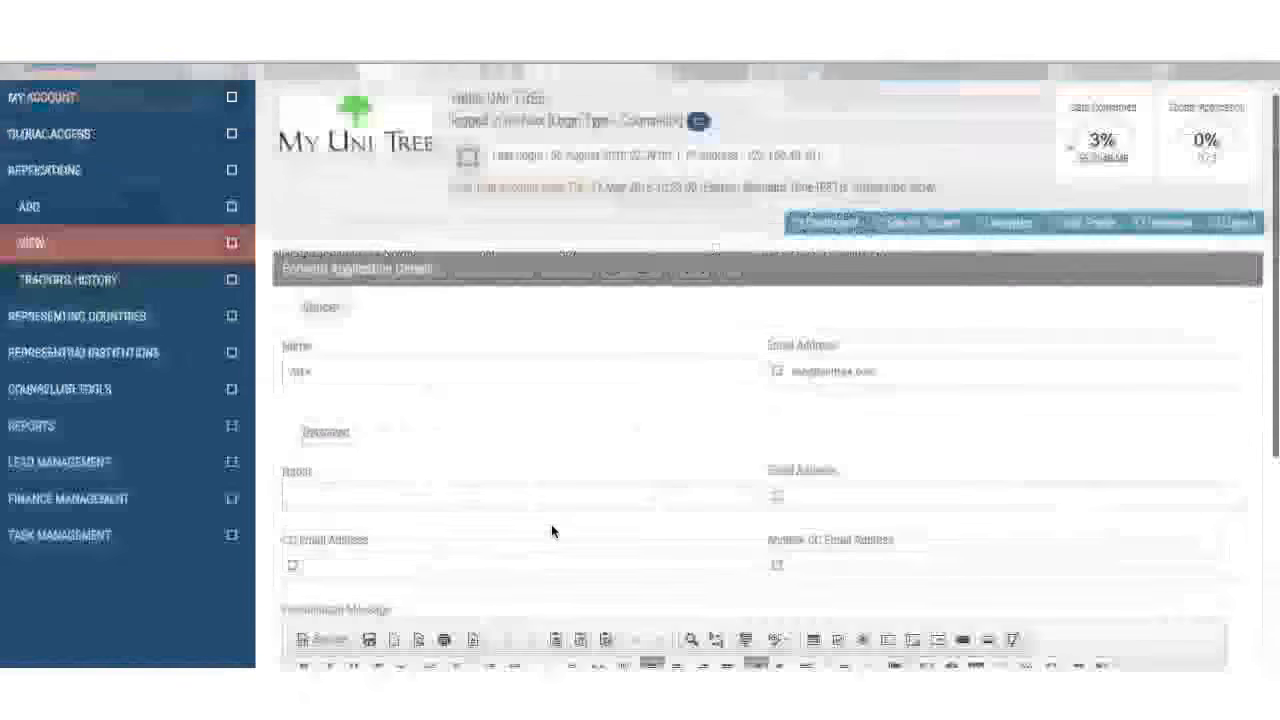
scroll(552, 526, "up", 1)
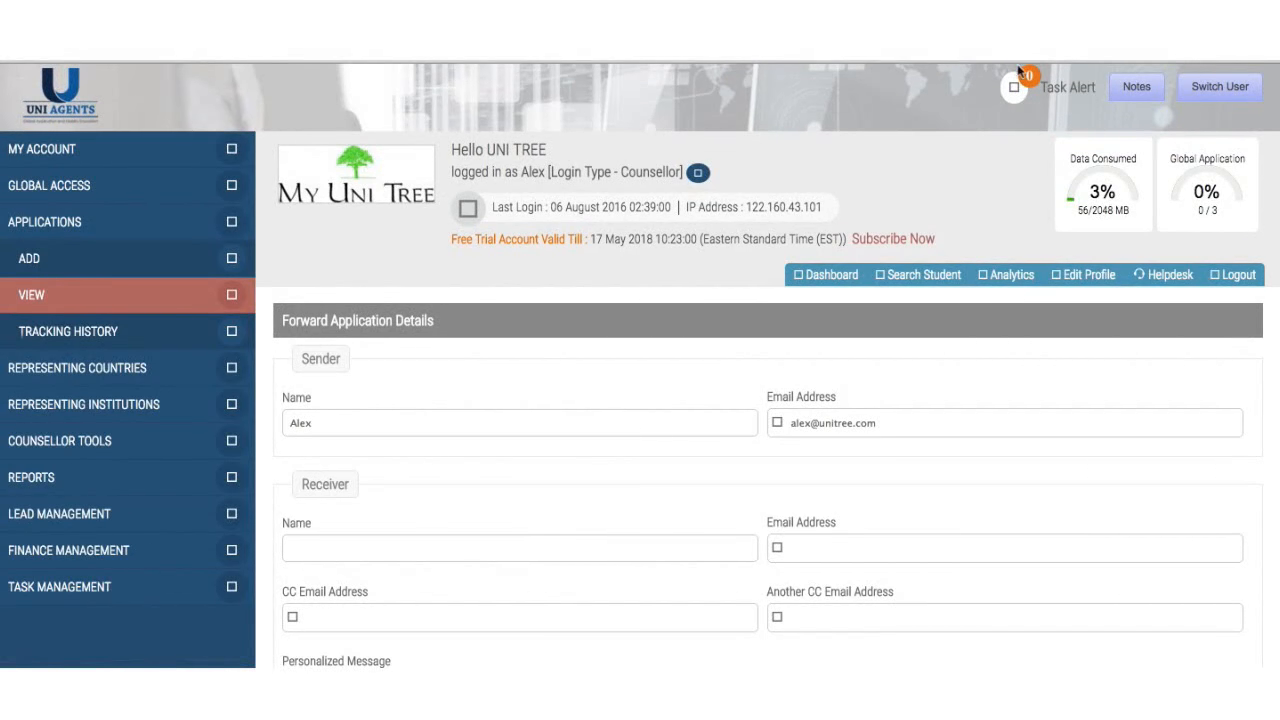
left_click(1220, 86)
left_click(27, 297)
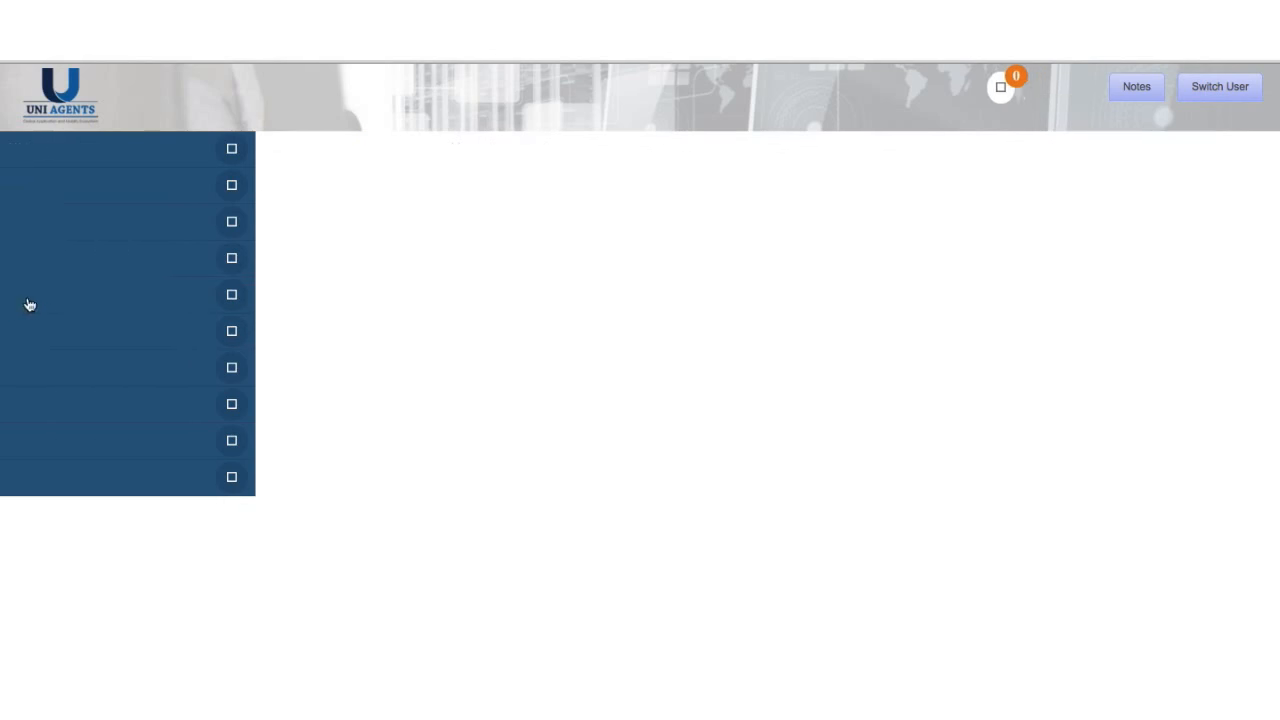
scroll(515, 468, "down", 3)
scroll(515, 468, "down", 1)
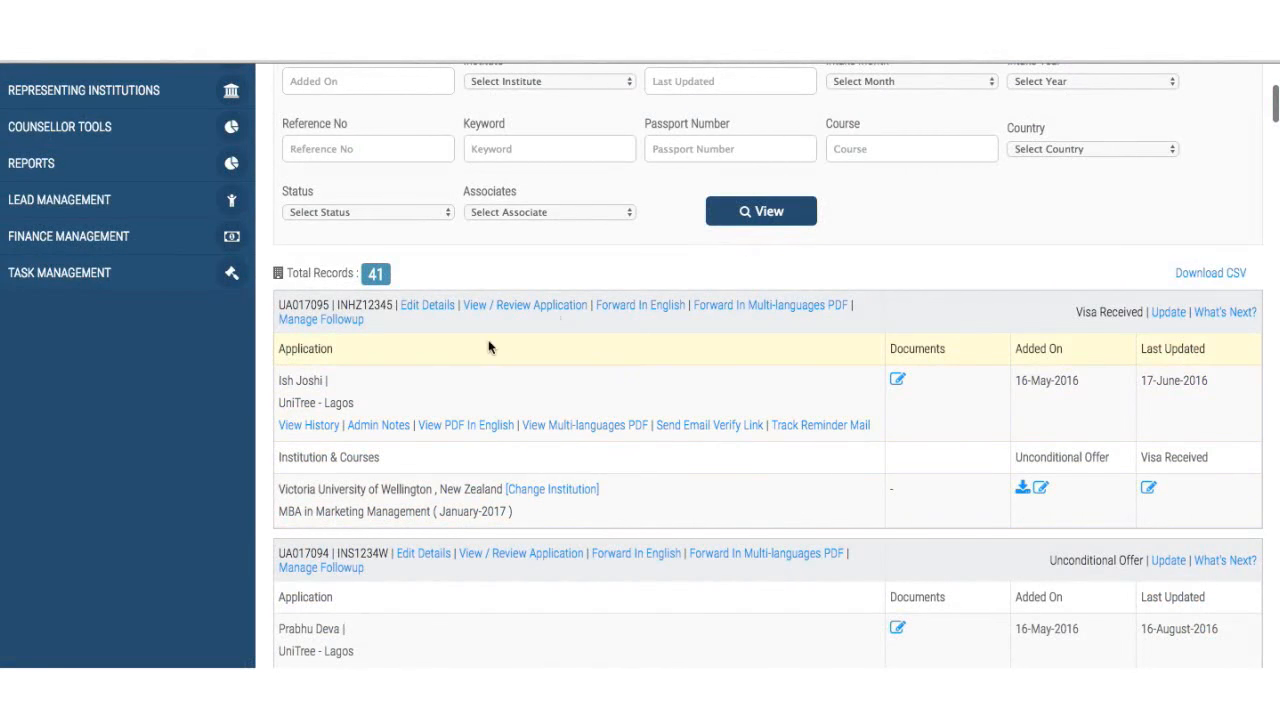
left_click(320, 427)
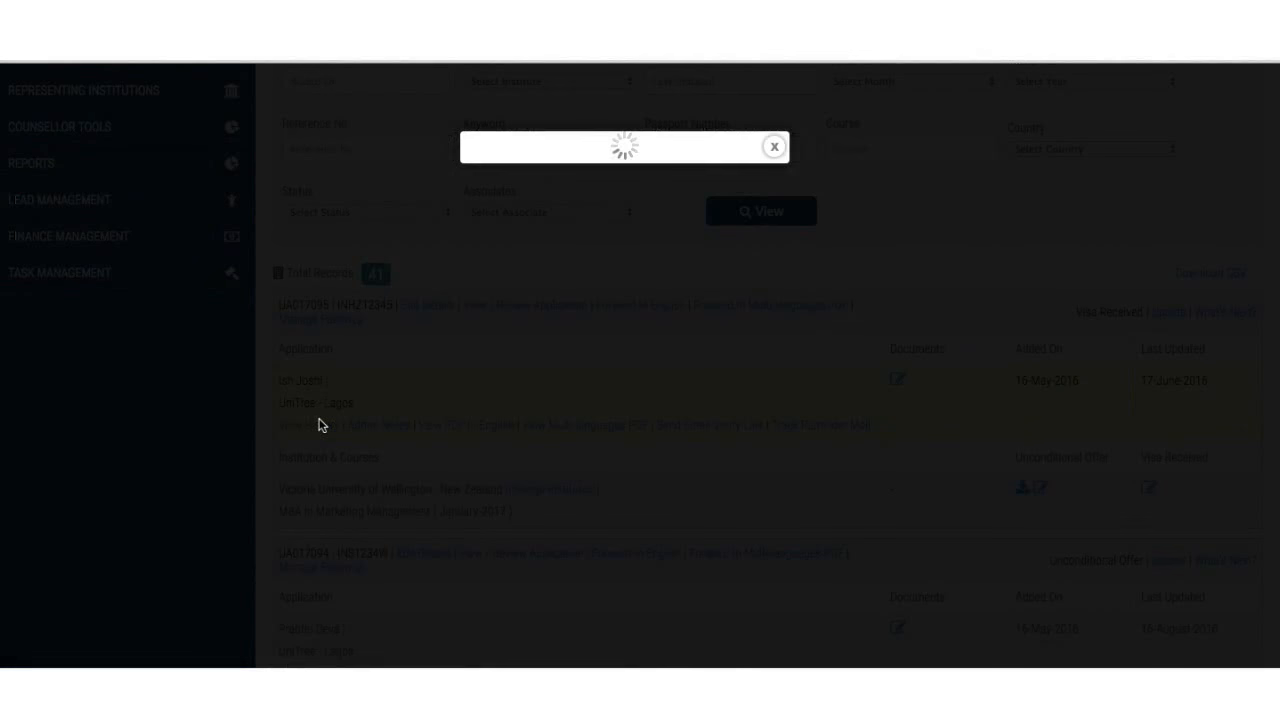
scroll(590, 395, "down", 10)
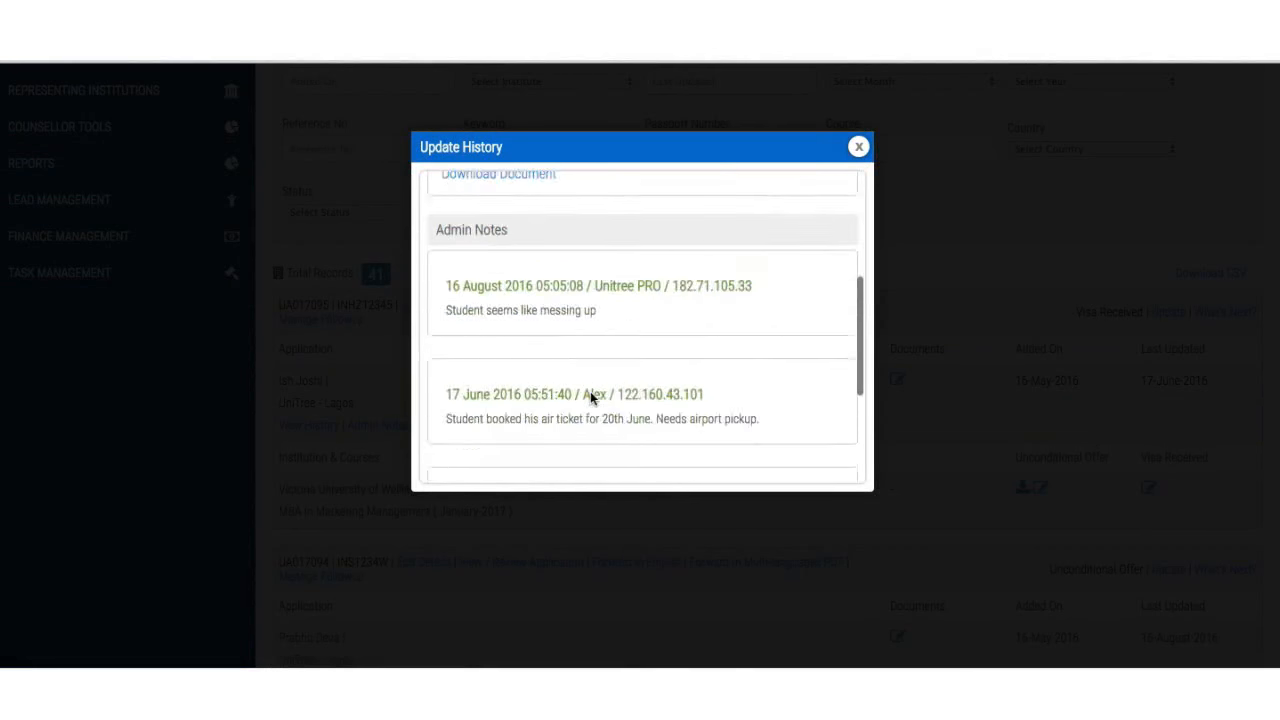
scroll(590, 398, "up", 3)
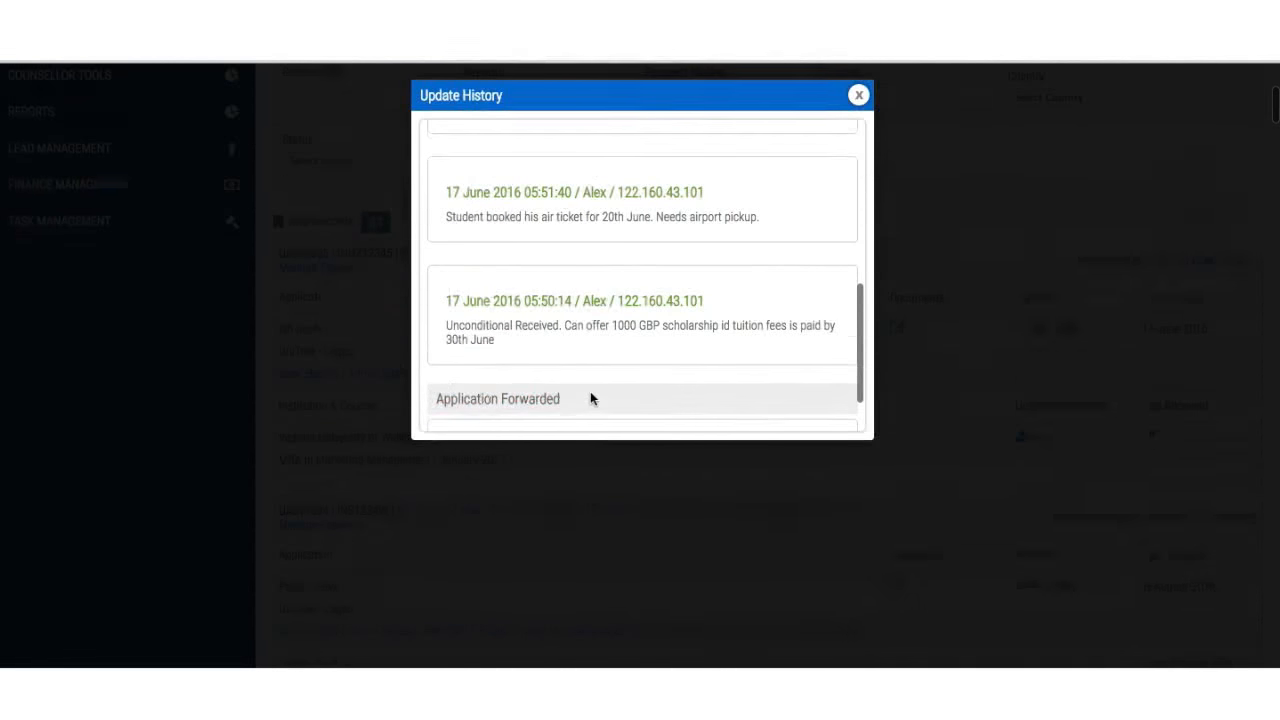
scroll(590, 398, "up", 10)
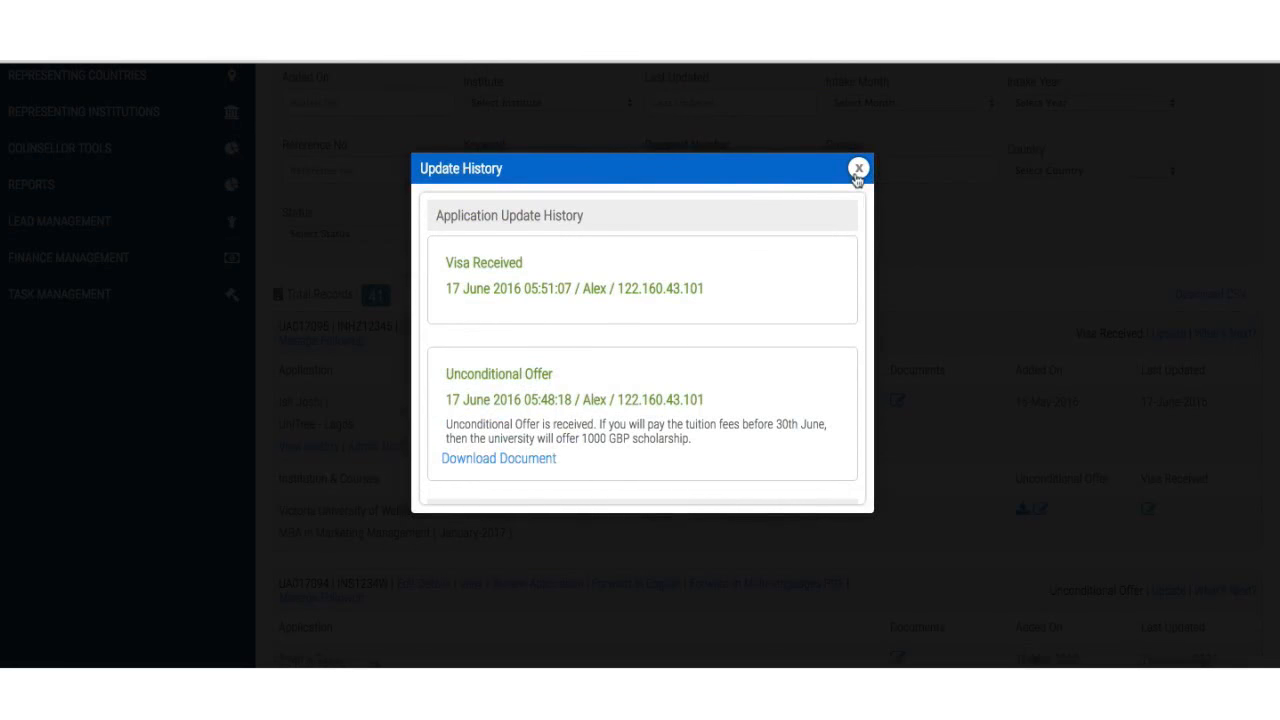
left_click(858, 170)
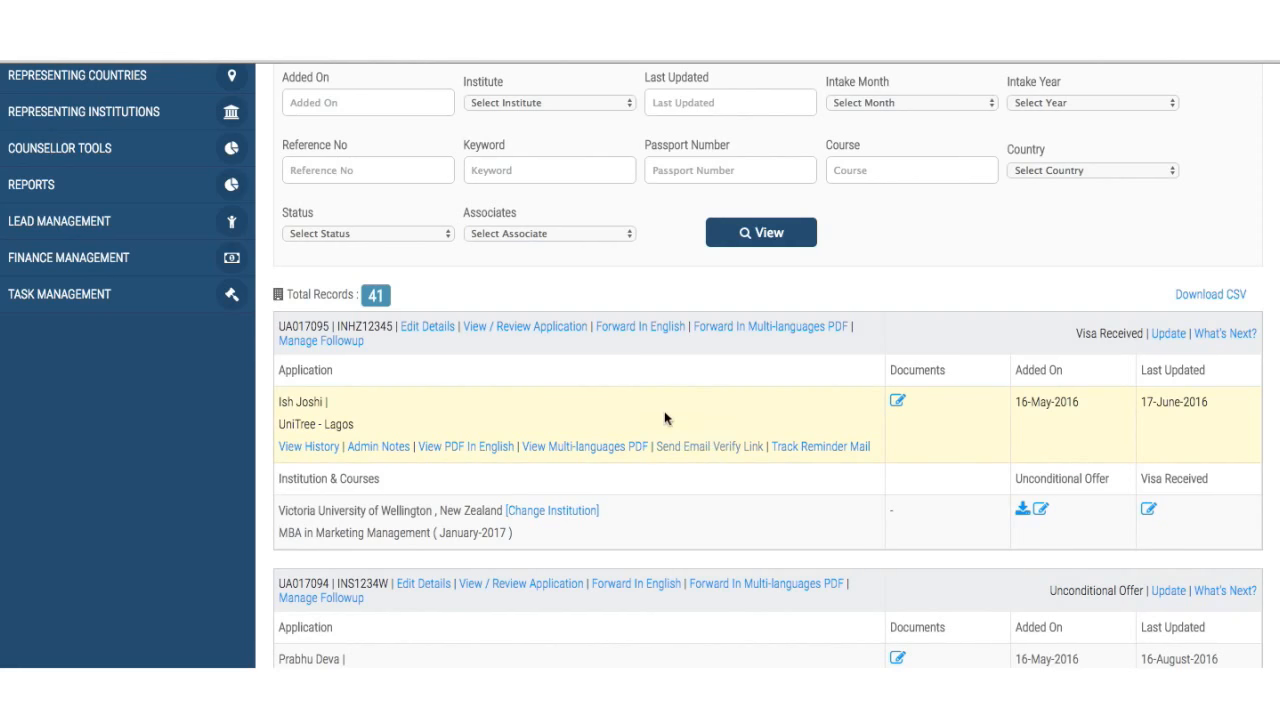
scroll(665, 418, "down", 1)
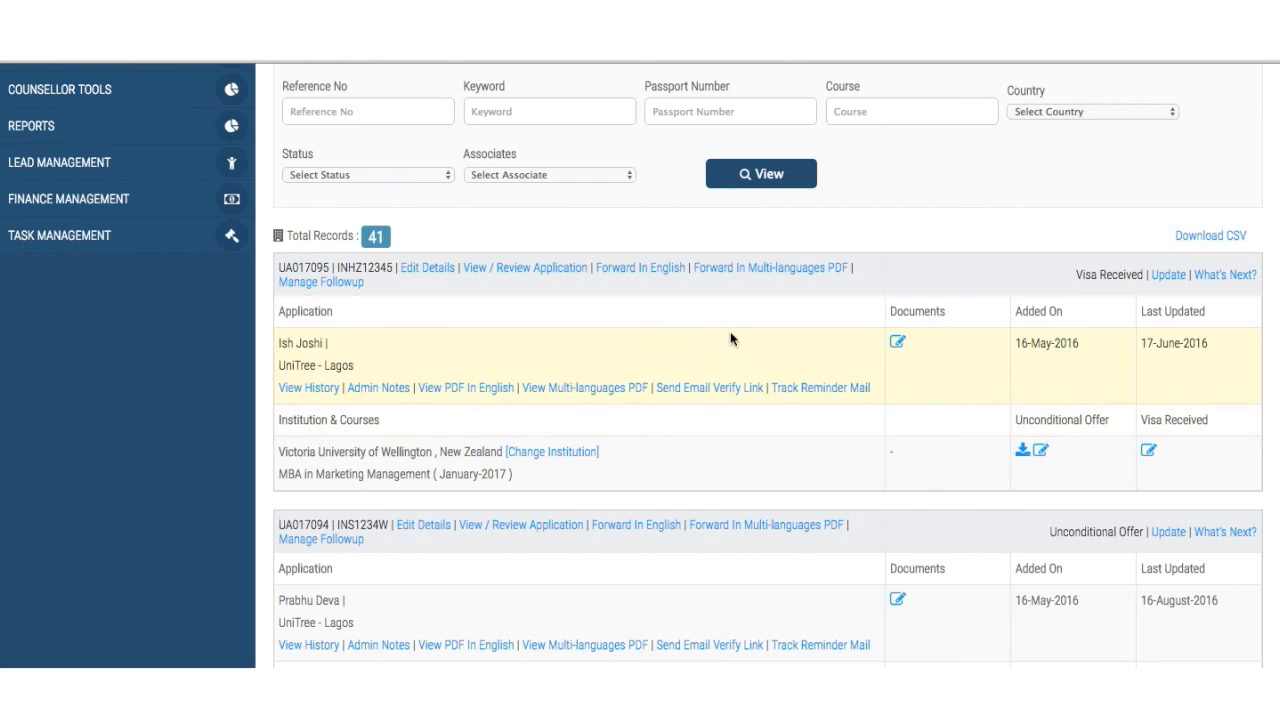
scroll(731, 337, "down", 1)
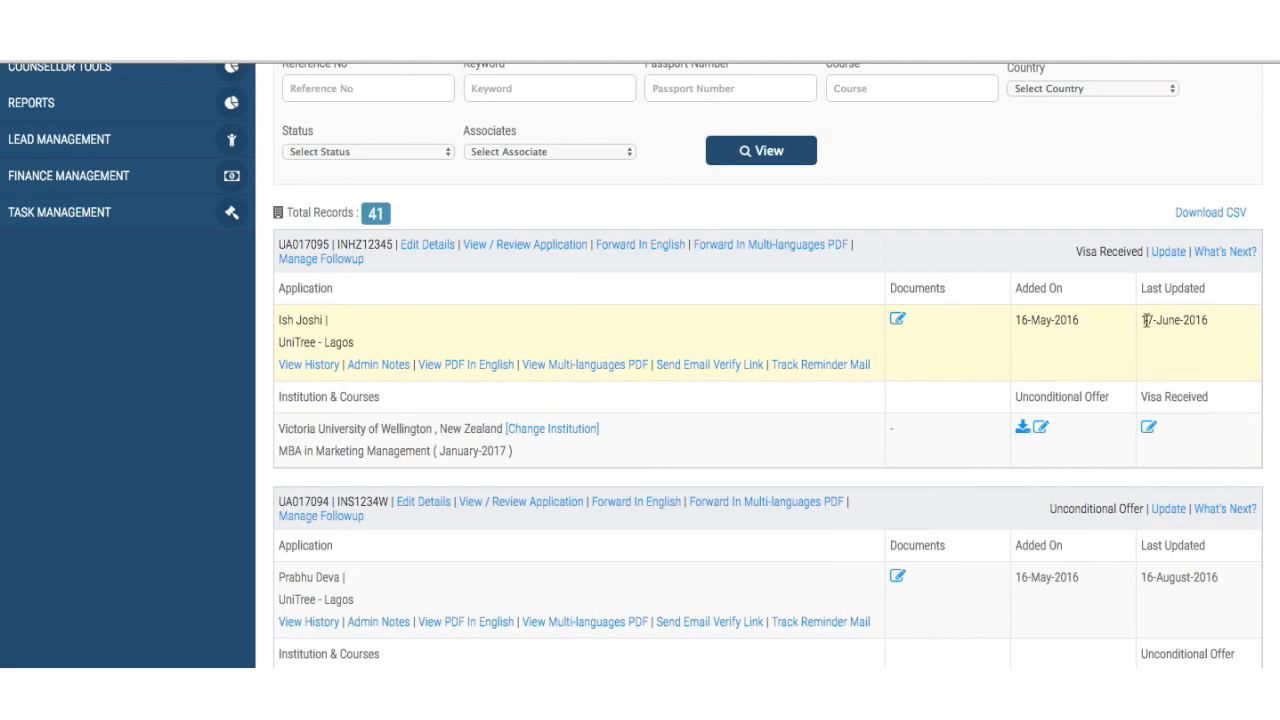
left_click_drag(1143, 320, 1225, 320)
left_click(1209, 364)
scroll(1025, 432, "down", 1)
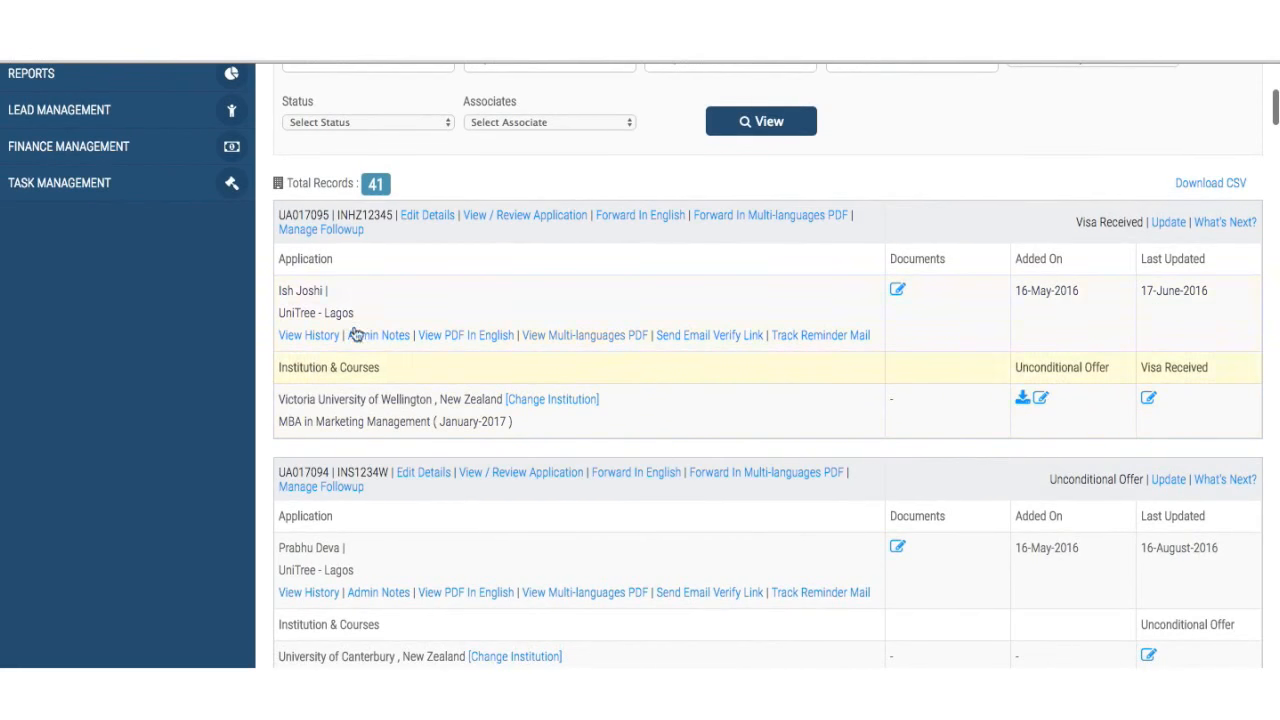
scroll(698, 308, "up", 1)
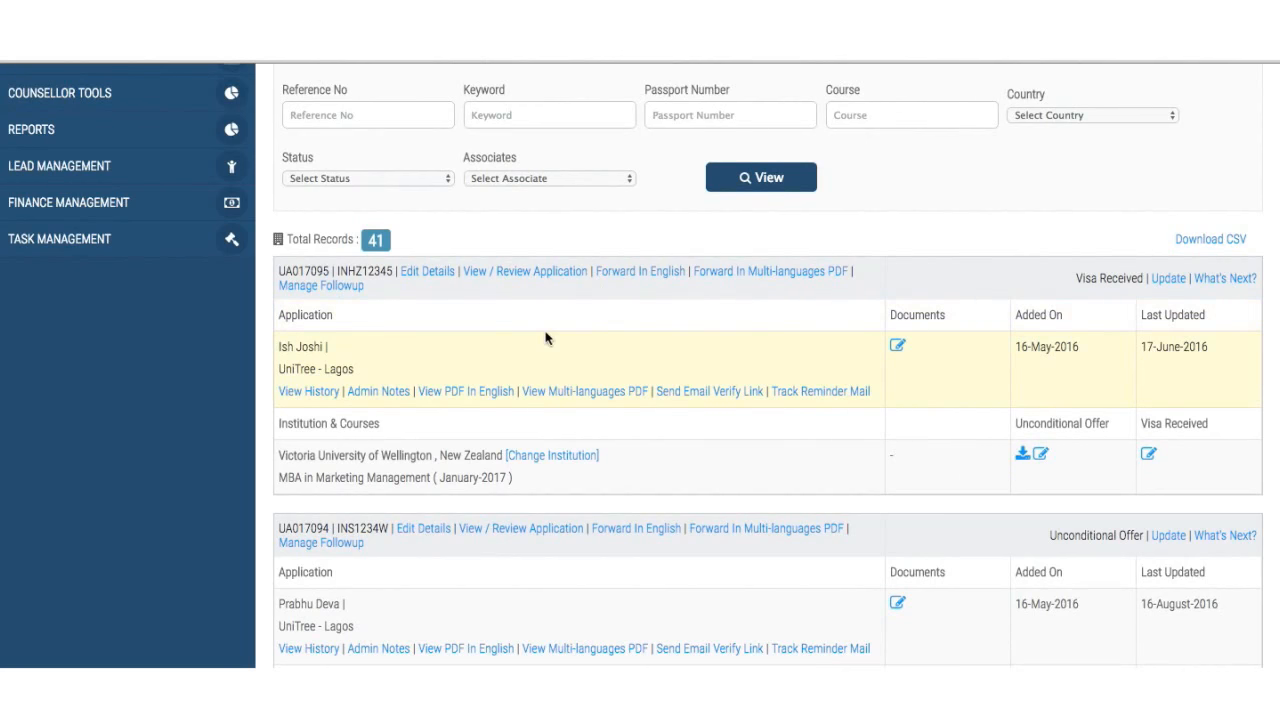
left_click(311, 287)
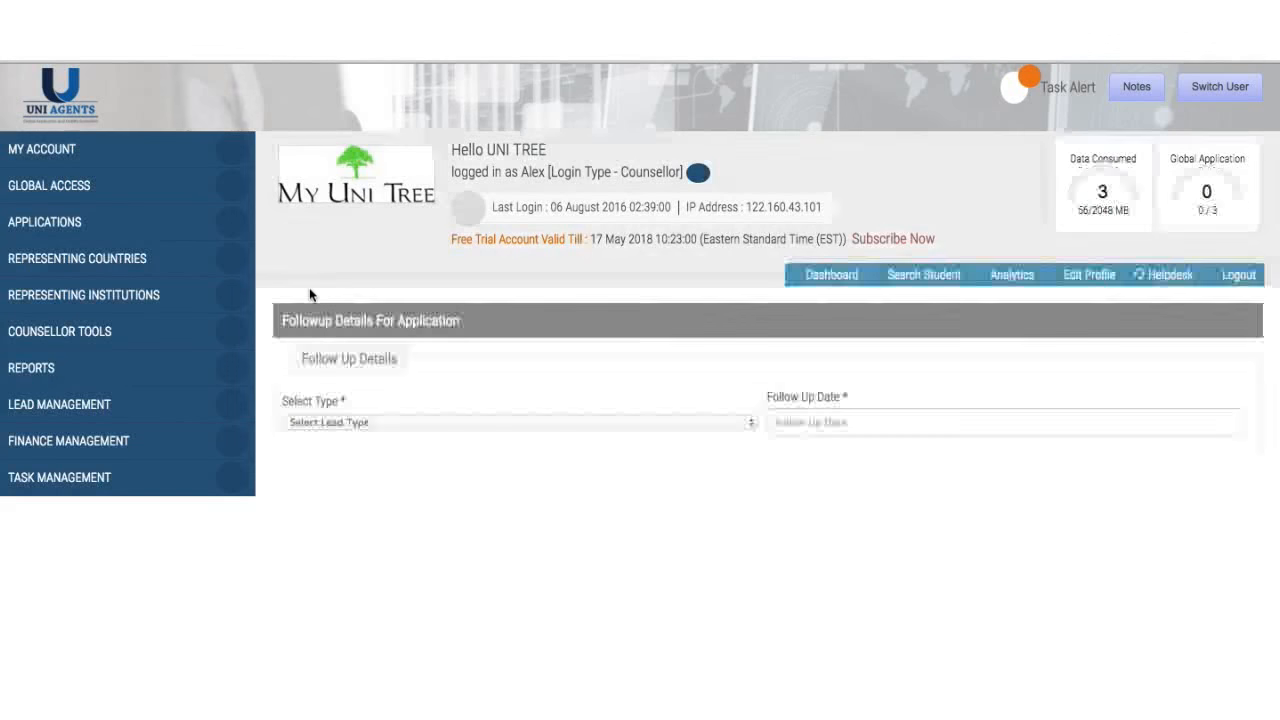
scroll(546, 425, "down", 3)
scroll(544, 423, "up", 2)
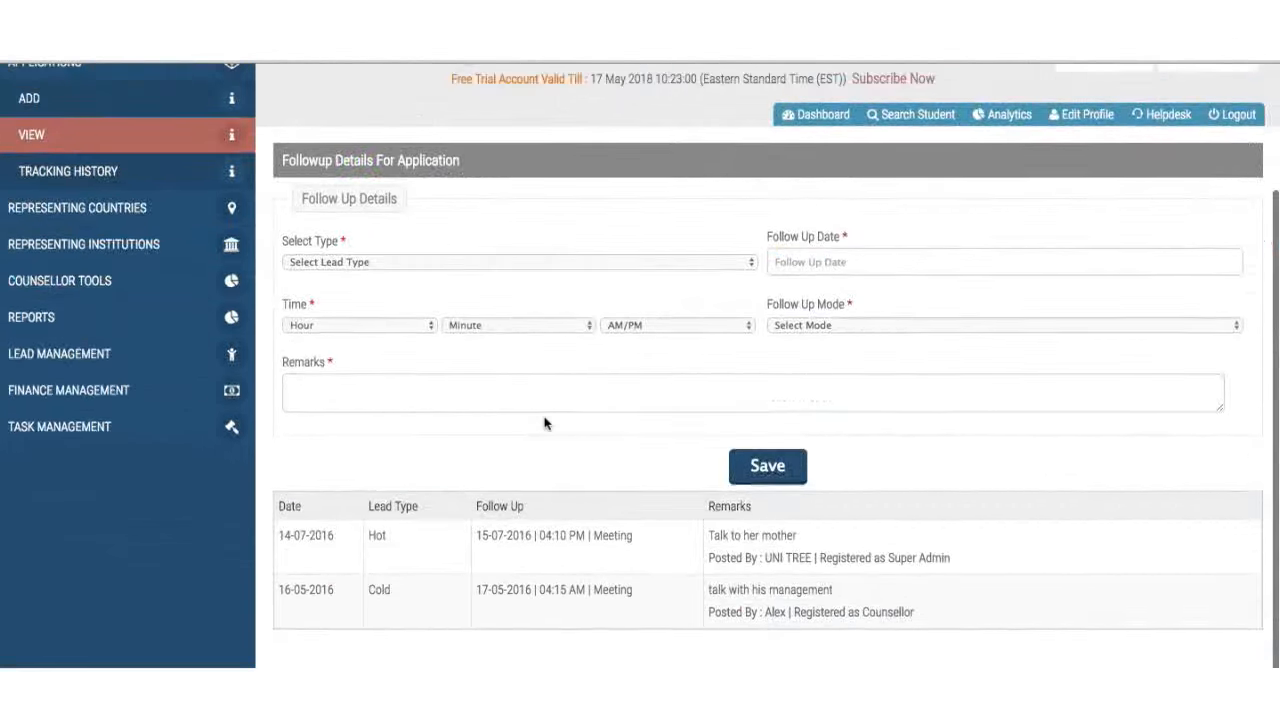
left_click(533, 322)
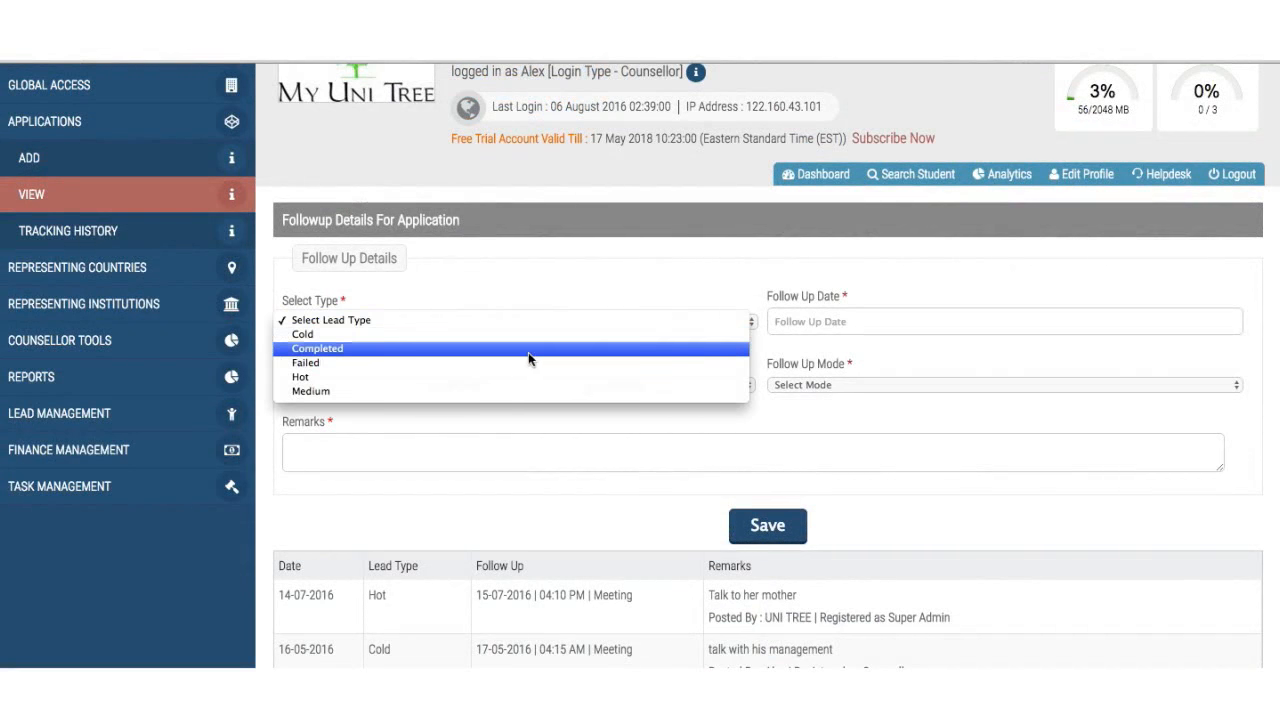
left_click(524, 377)
- Set the followup date to 2016-08-23 and the time to 02:00 PM
left_click(805, 318)
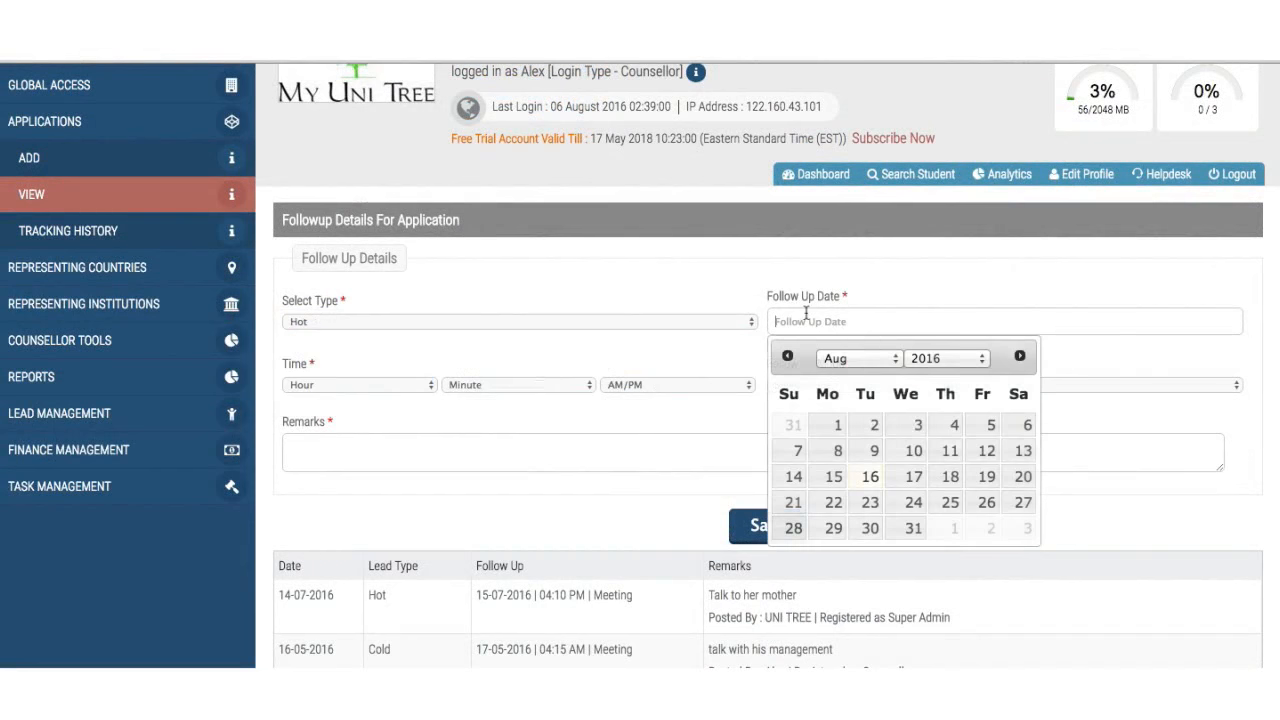
left_click(873, 500)
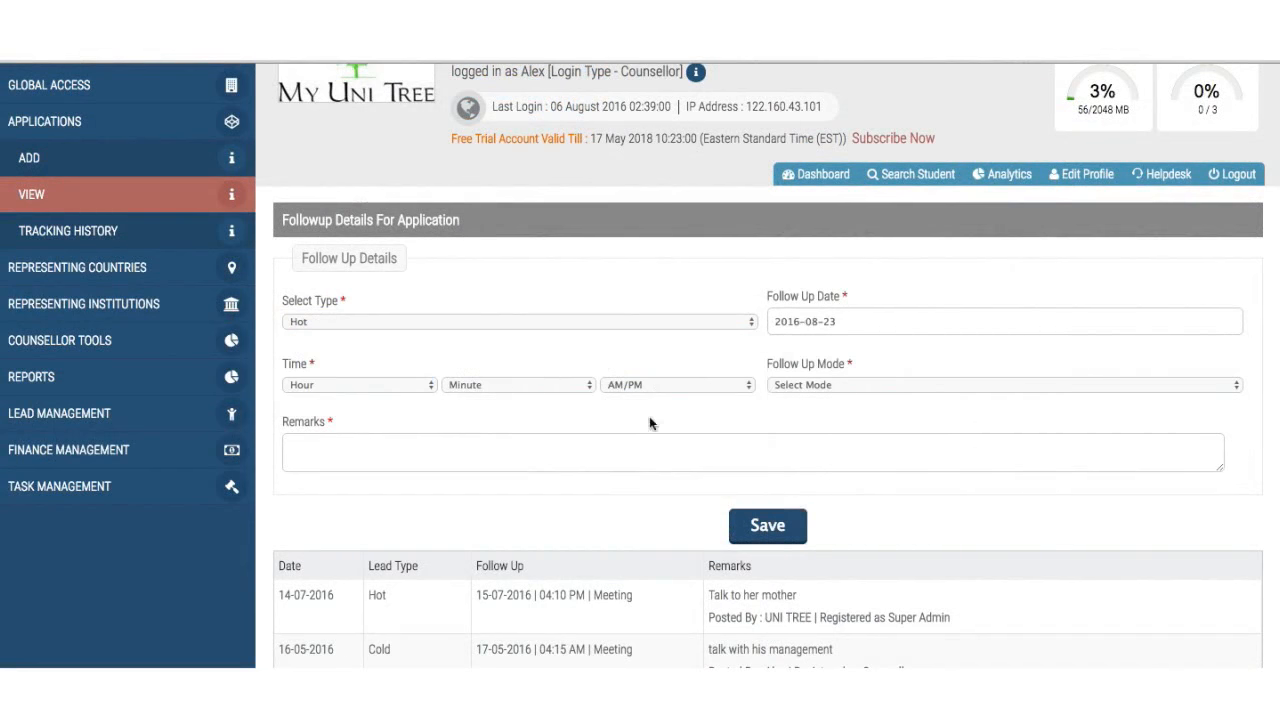
left_click(425, 386)
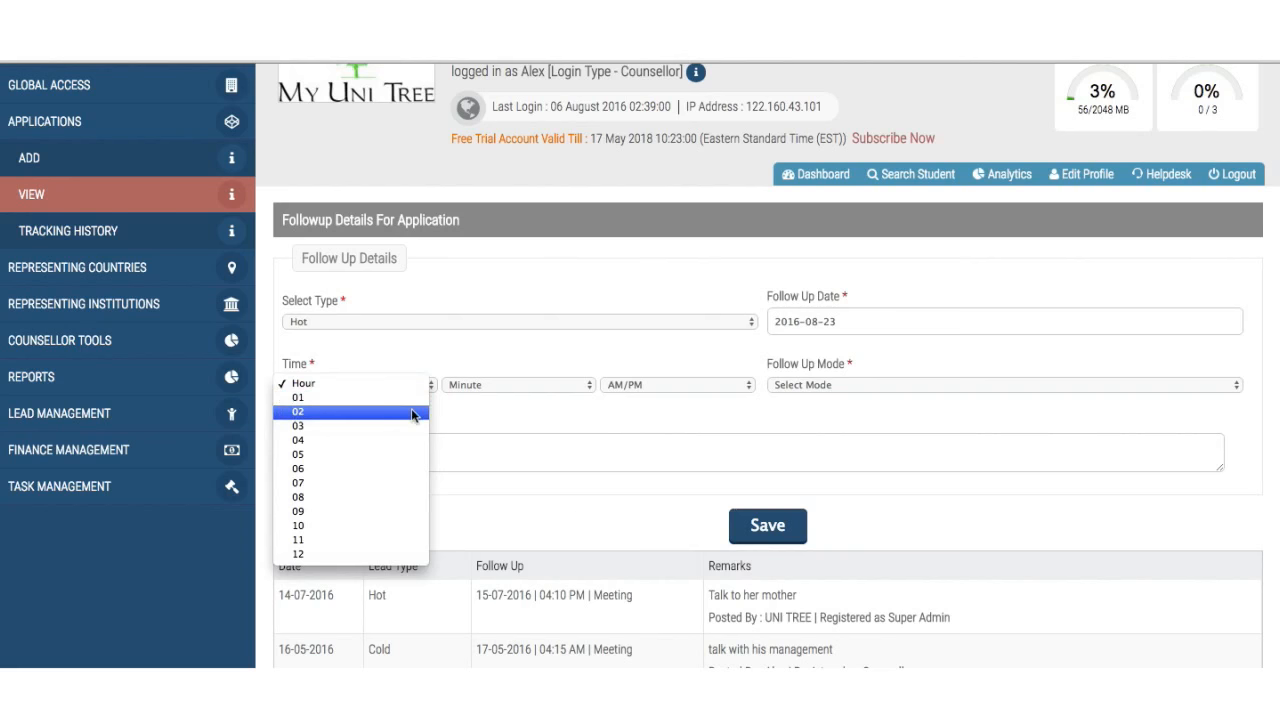
left_click(411, 411)
left_click(540, 390)
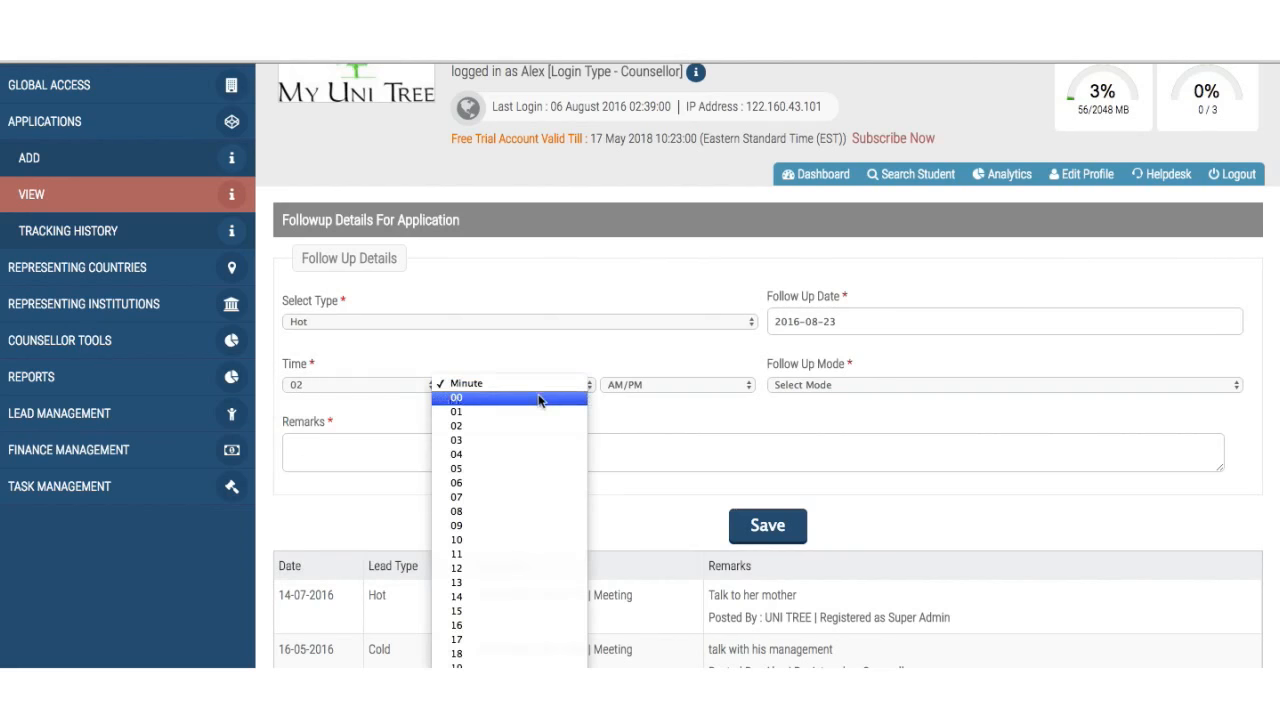
left_click(540, 400)
left_click(637, 384)
left_click(755, 392)
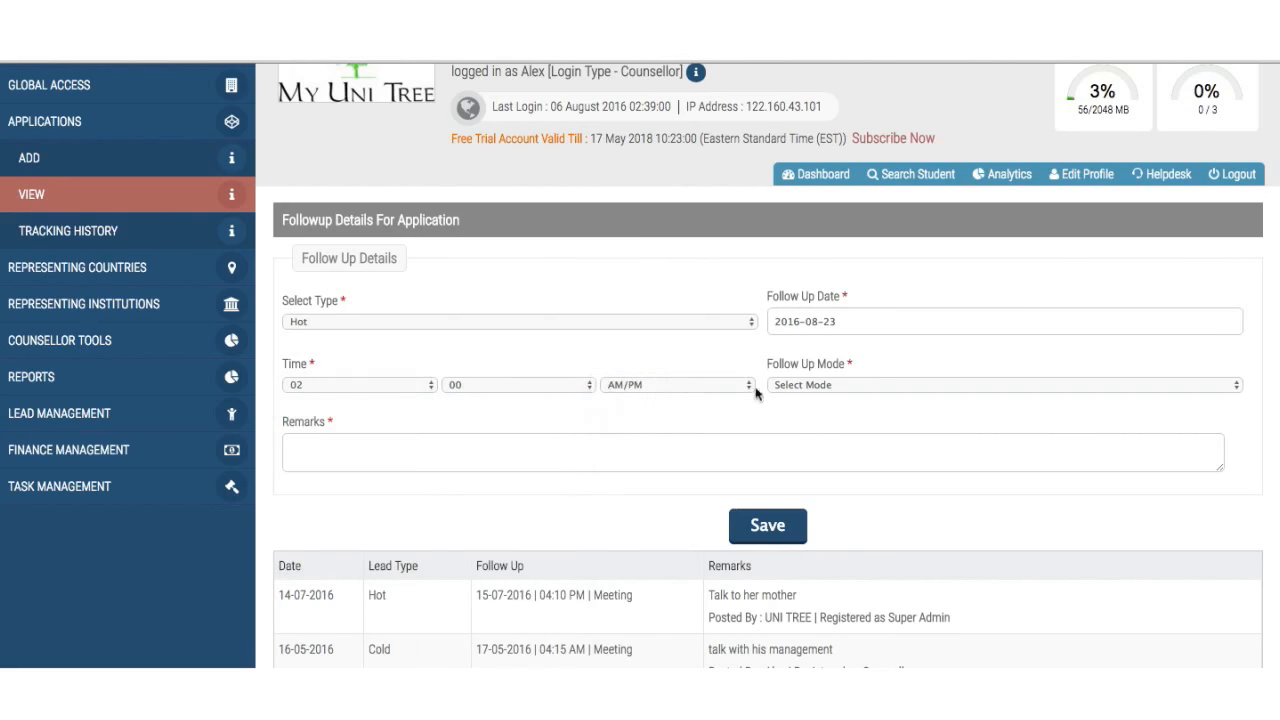
- Choose mode Phone, enter the remark 'Ask for flight details' with spelling corrected, and save
left_click(772, 386)
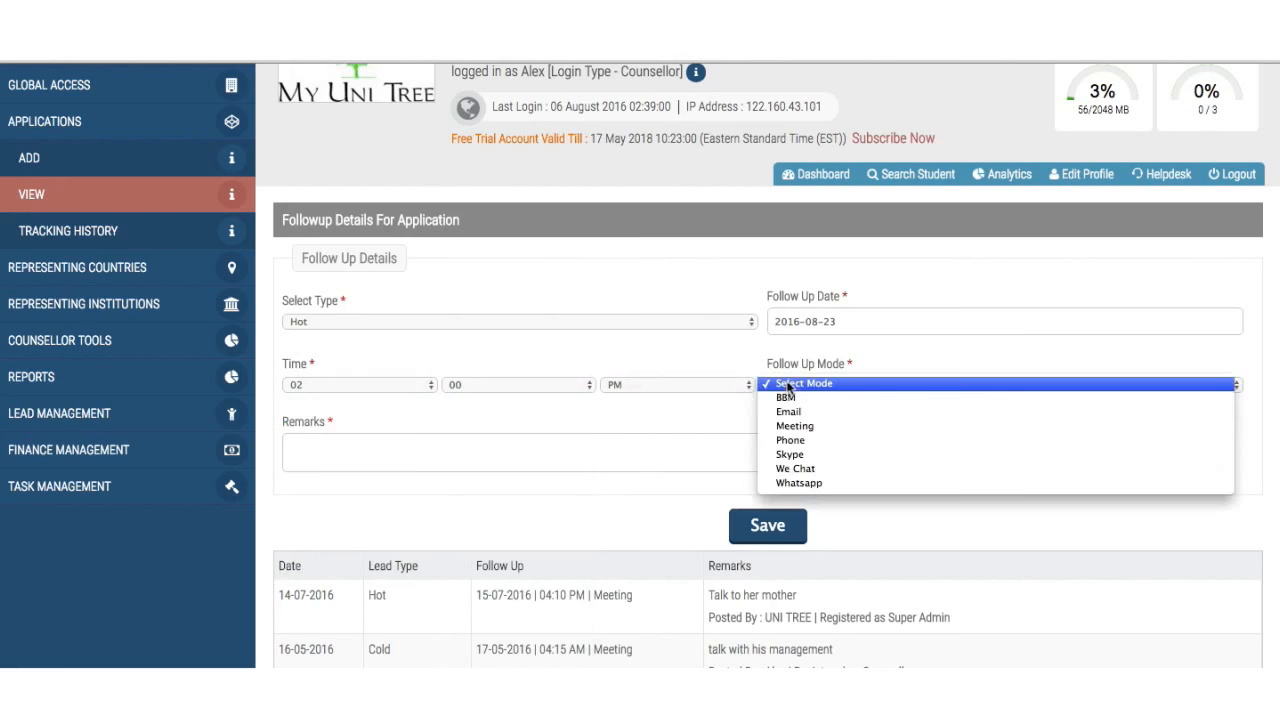
left_click(792, 440)
type("Ask for flug")
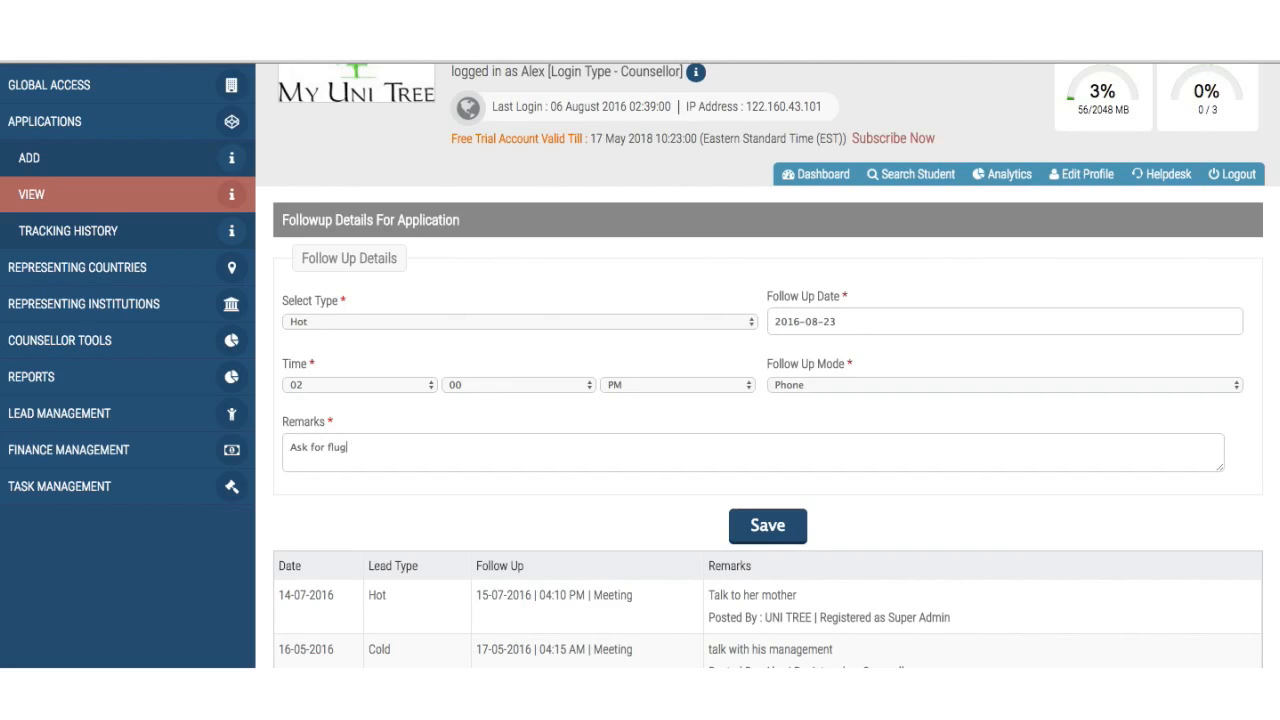
type("ht details")
right_click(340, 450)
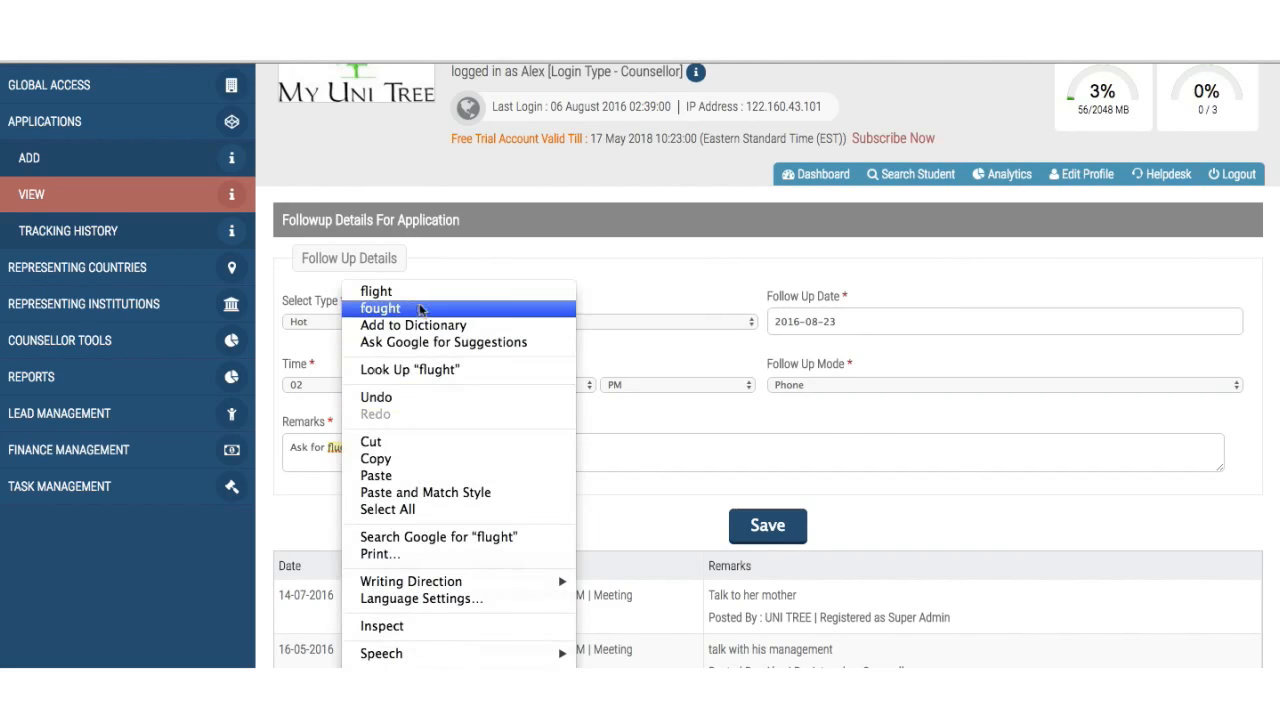
left_click(425, 226)
left_click(745, 517)
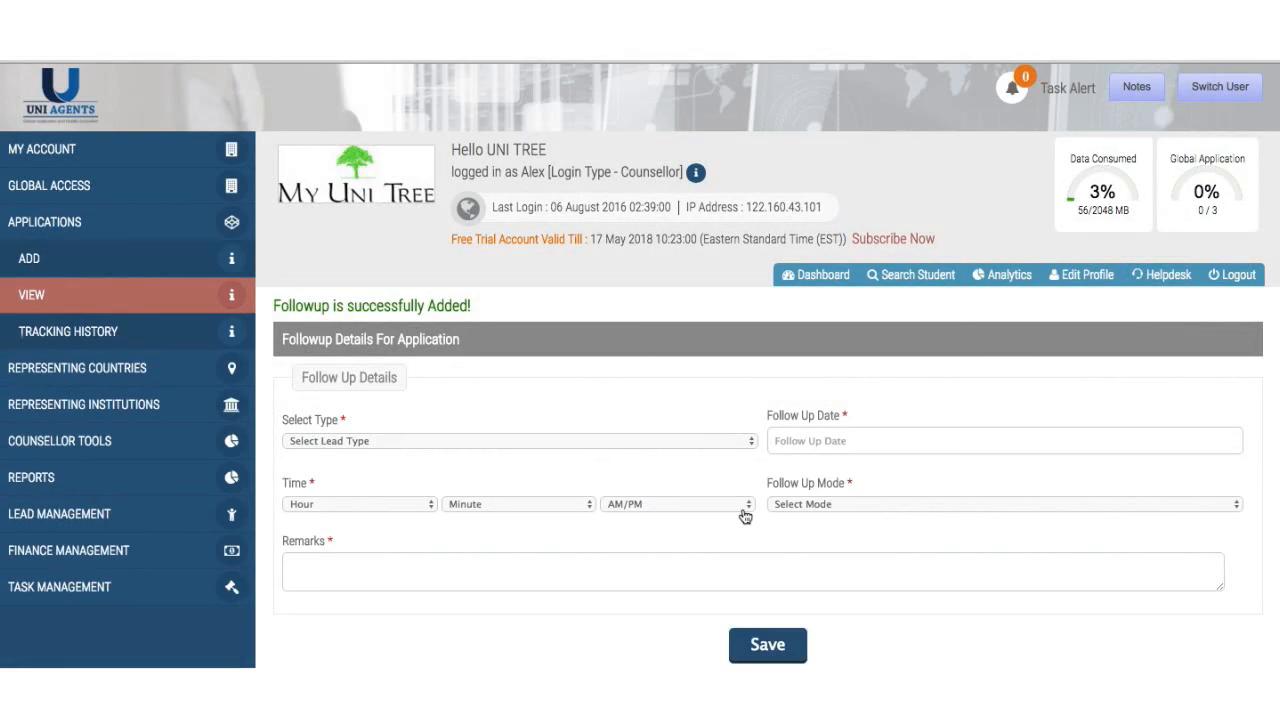
- Scroll the followup table to check the new Hot phone followup row
scroll(745, 517, "down", 2)
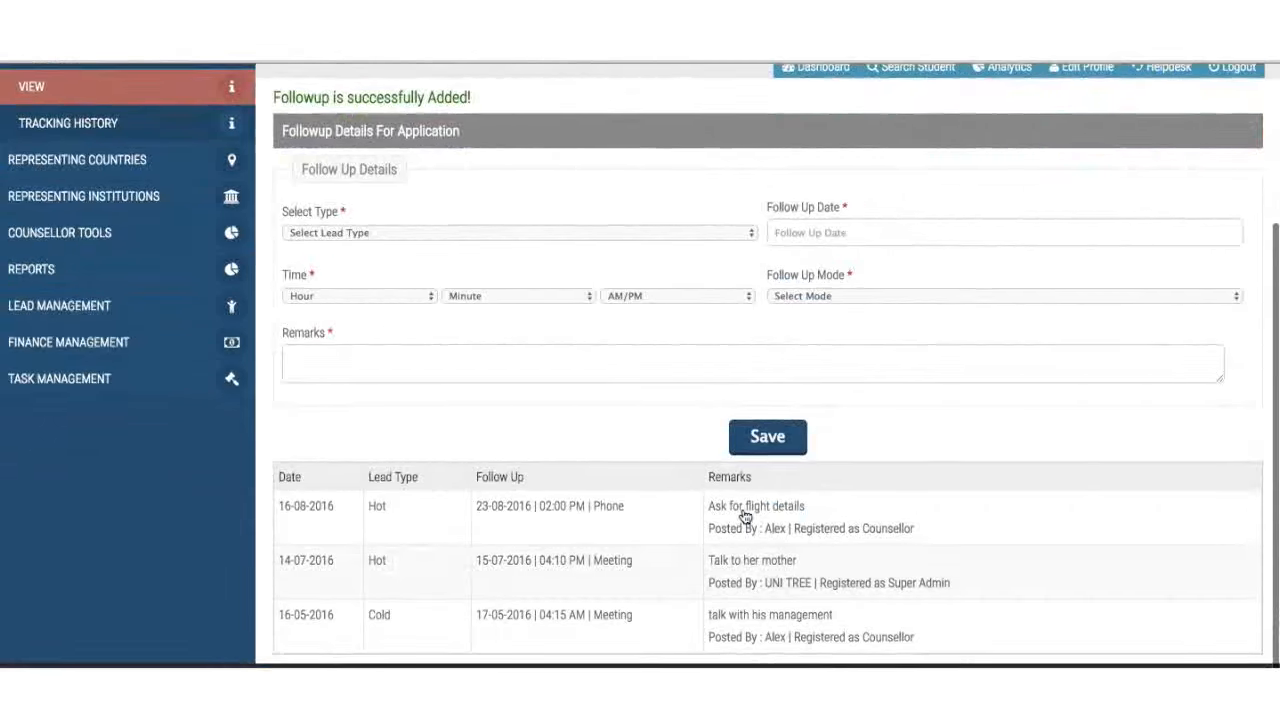
scroll(745, 517, "up", 2)
scroll(745, 517, "up", 1)
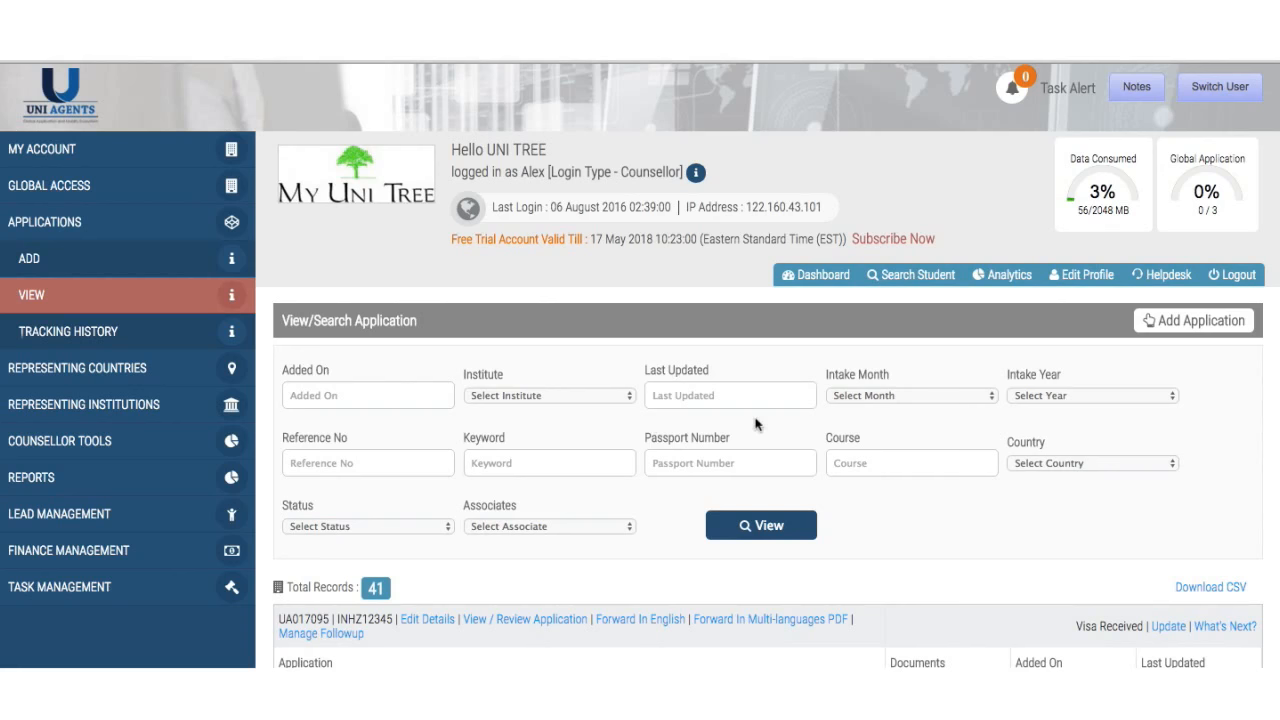
scroll(755, 424, "down", 5)
scroll(755, 424, "up", 5)
left_click(591, 396)
left_click(381, 476)
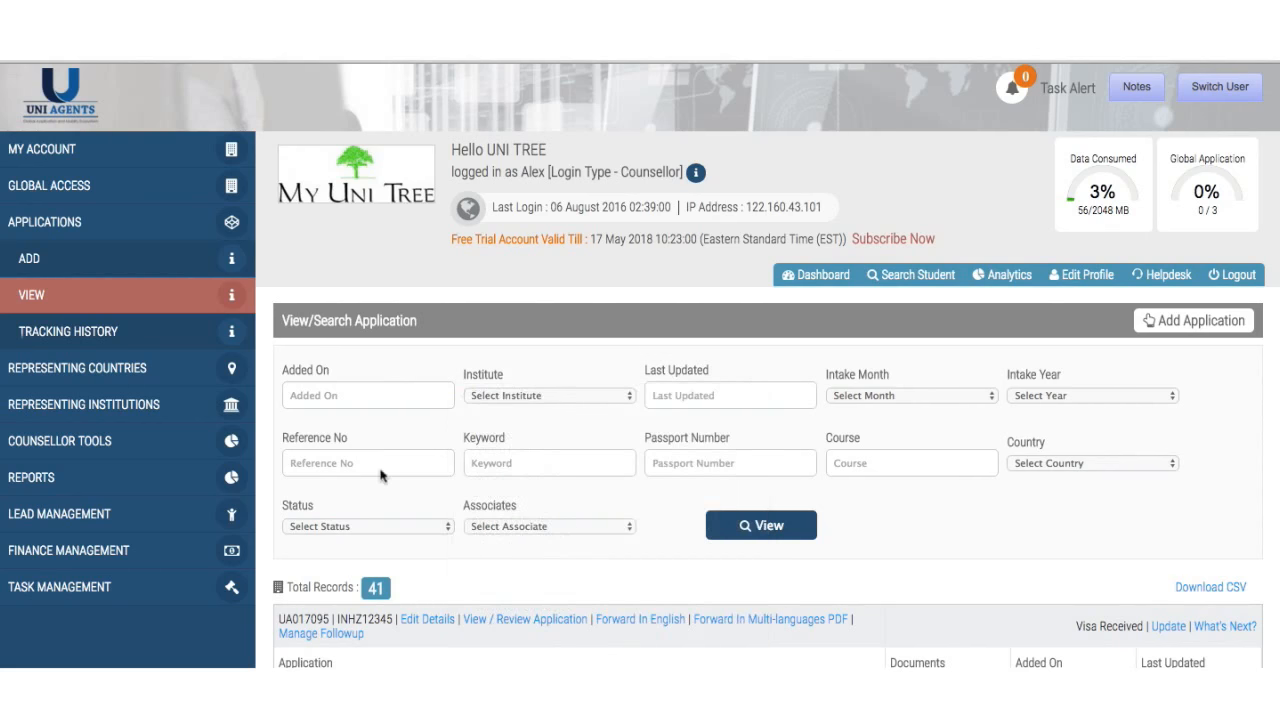